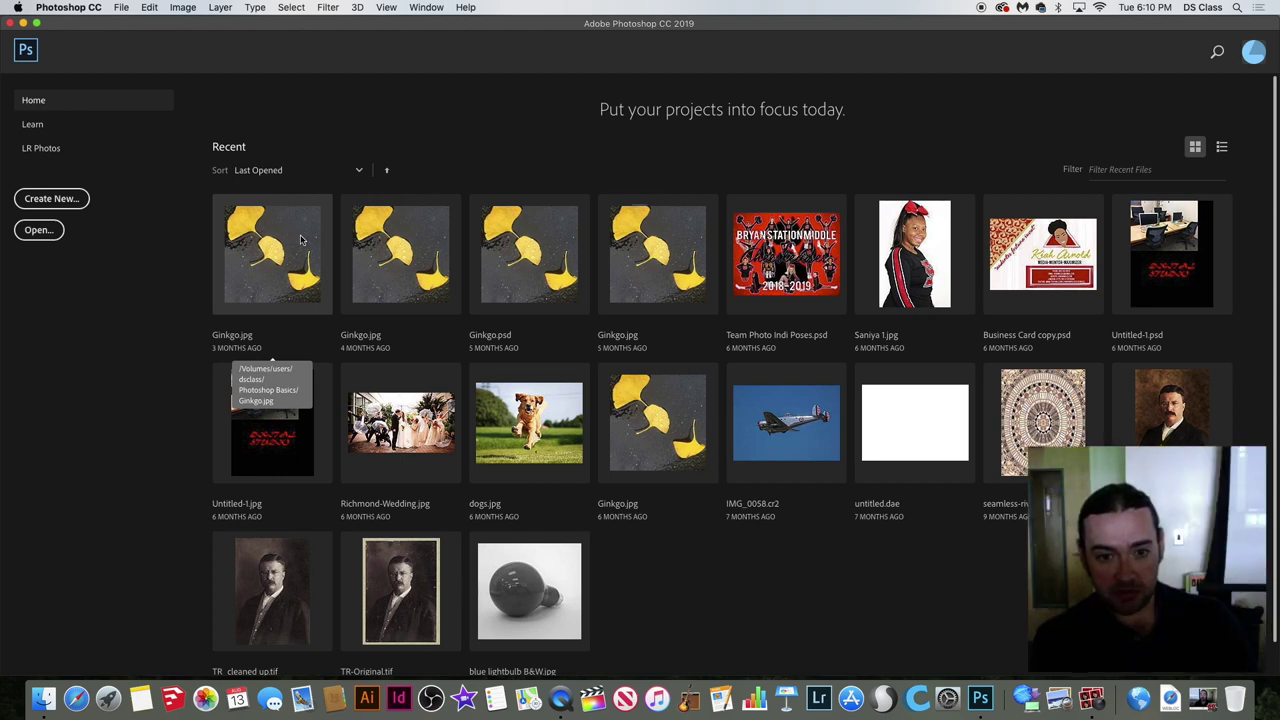
# Open the recent Ginkgo.jpg photo from the Home screen after dismissing the missing-file error.
pyautogui.click(301, 241)
pyautogui.click(741, 244)
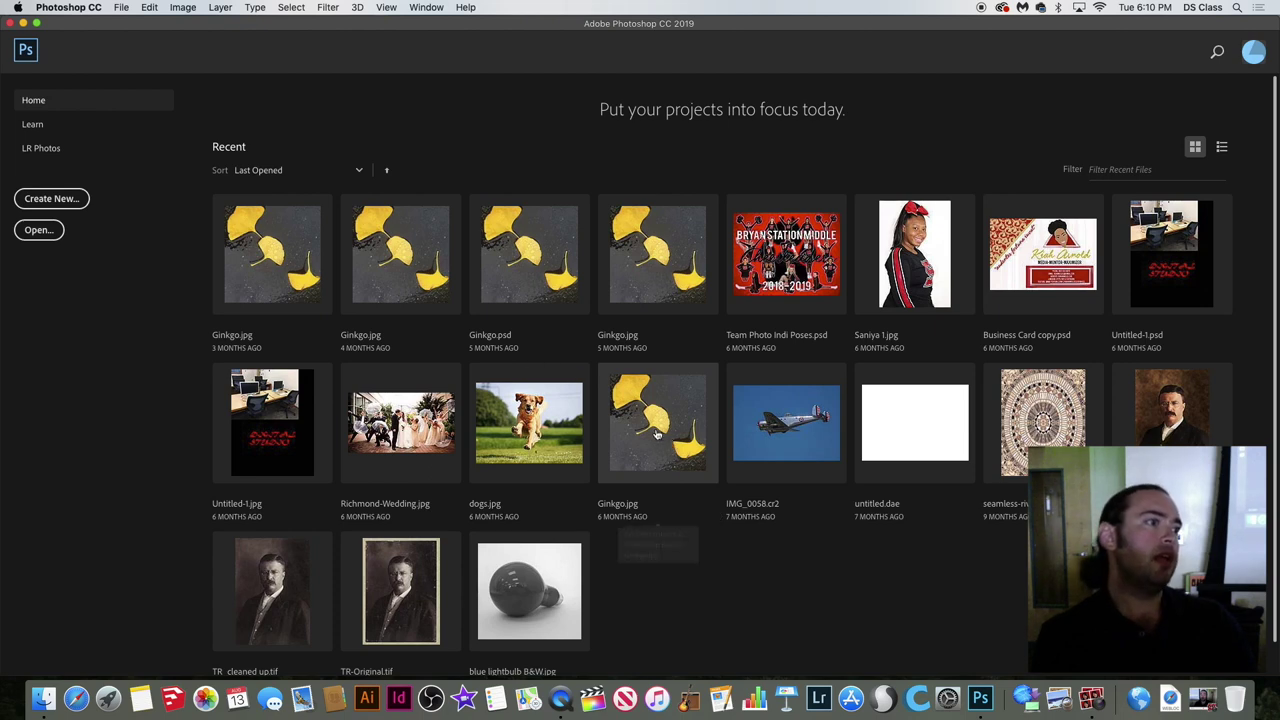
pyautogui.click(651, 460)
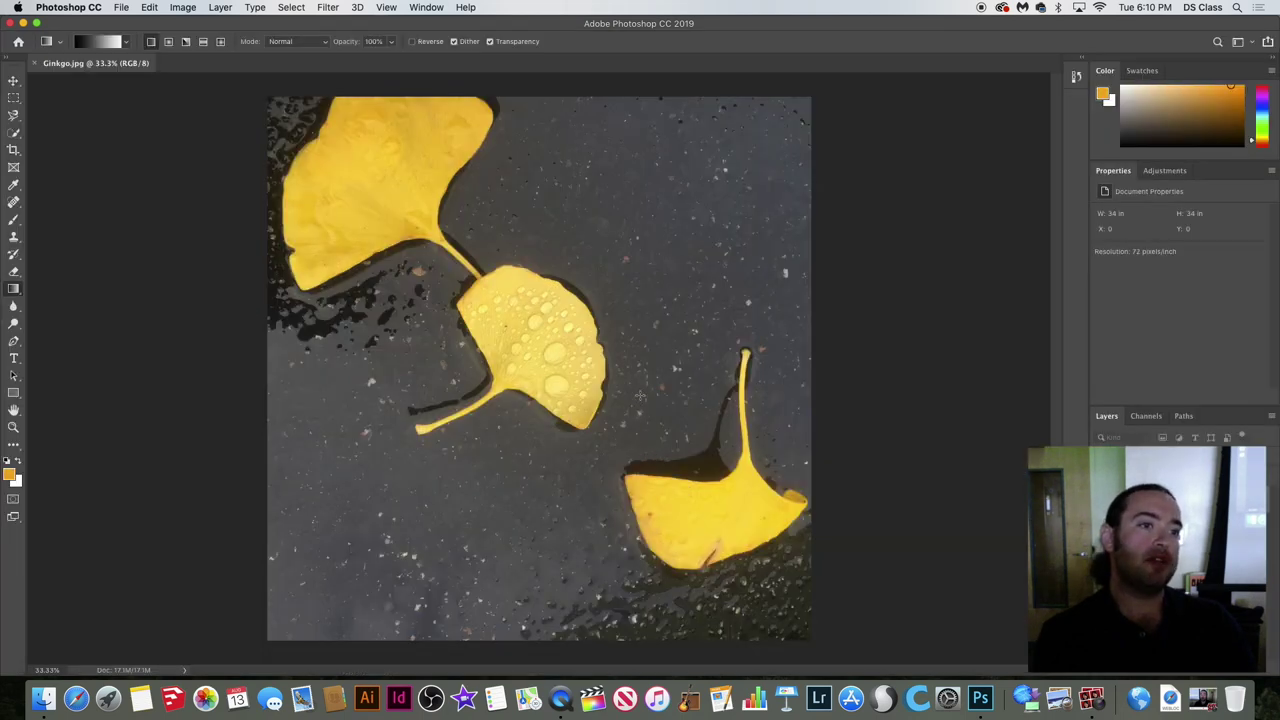
# Quit Photoshop from the Photoshop CC application menu.
pyautogui.click(124, 7)
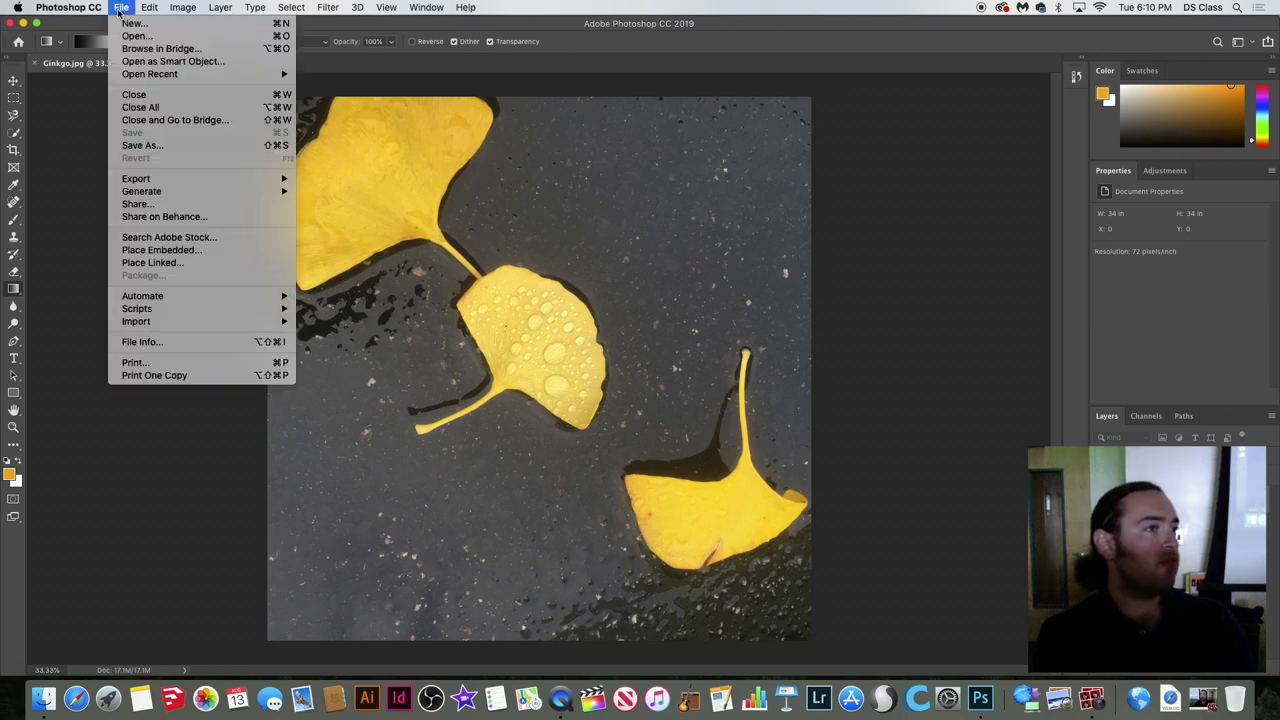
pyautogui.click(83, 124)
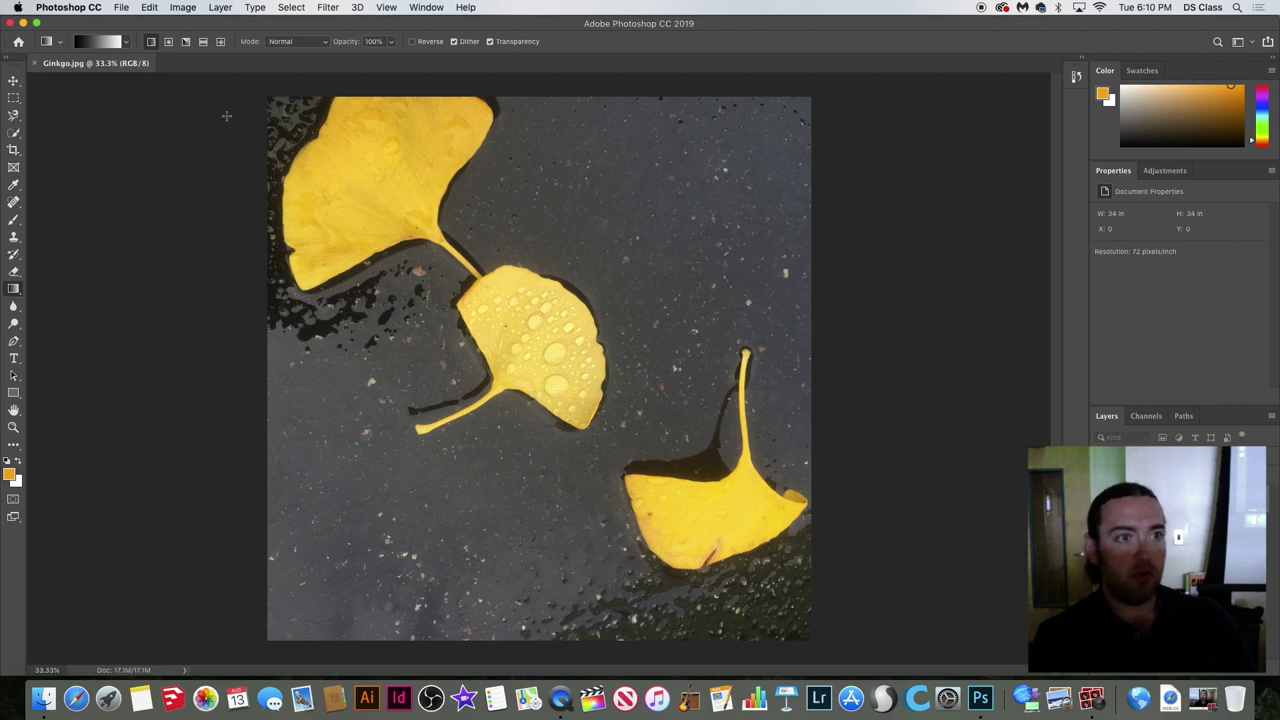
pyautogui.click(60, 6)
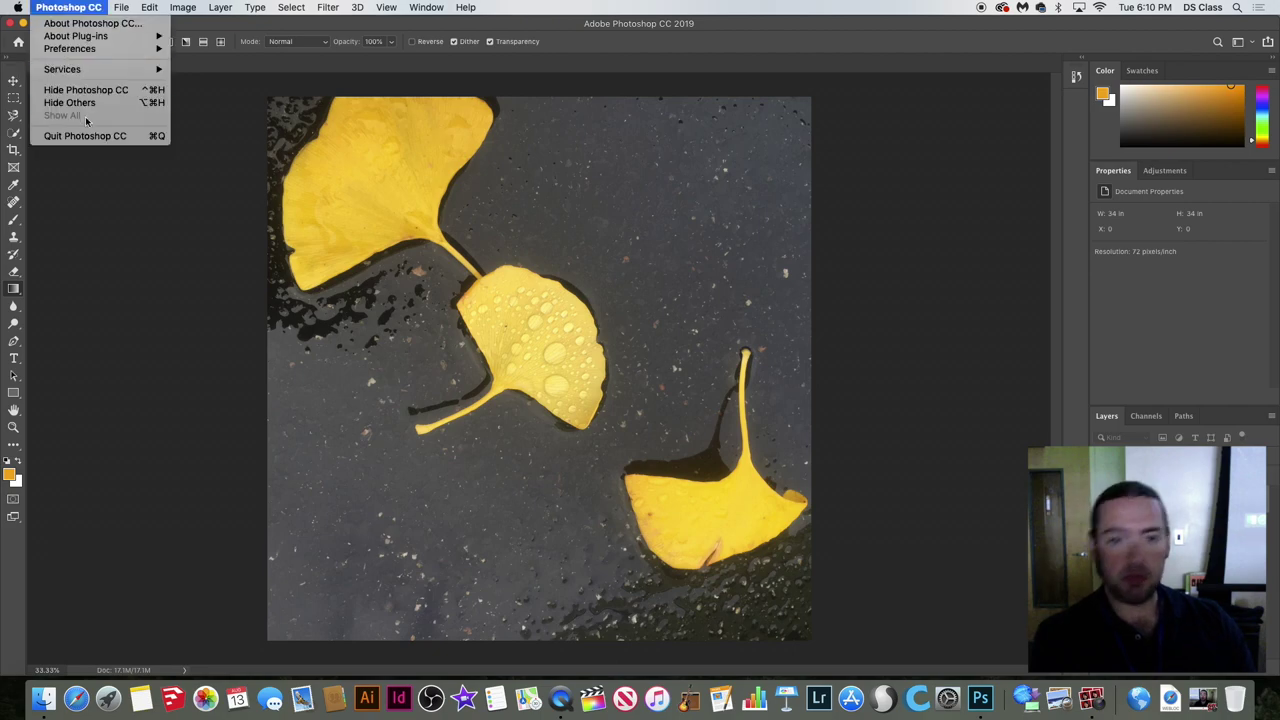
pyautogui.click(88, 10)
pyautogui.click(88, 10)
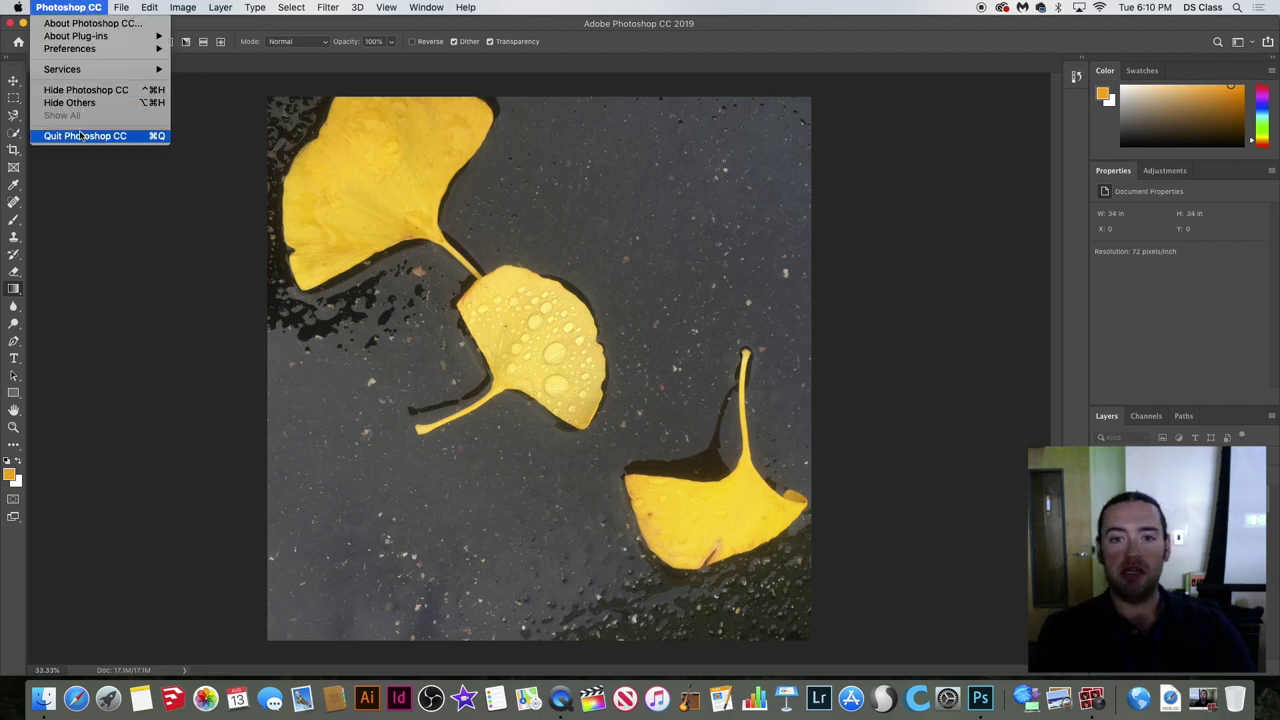
pyautogui.click(85, 135)
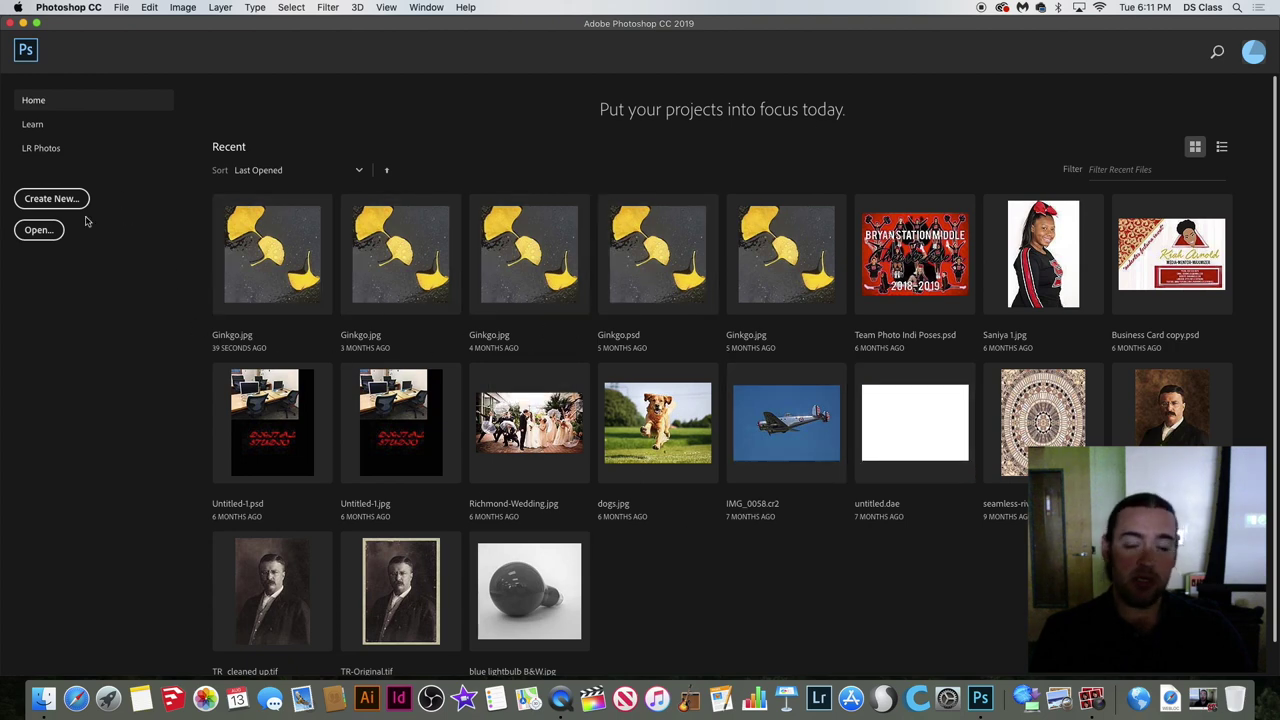
# Show the File menu from the relaunched Home screen.
pyautogui.click(124, 7)
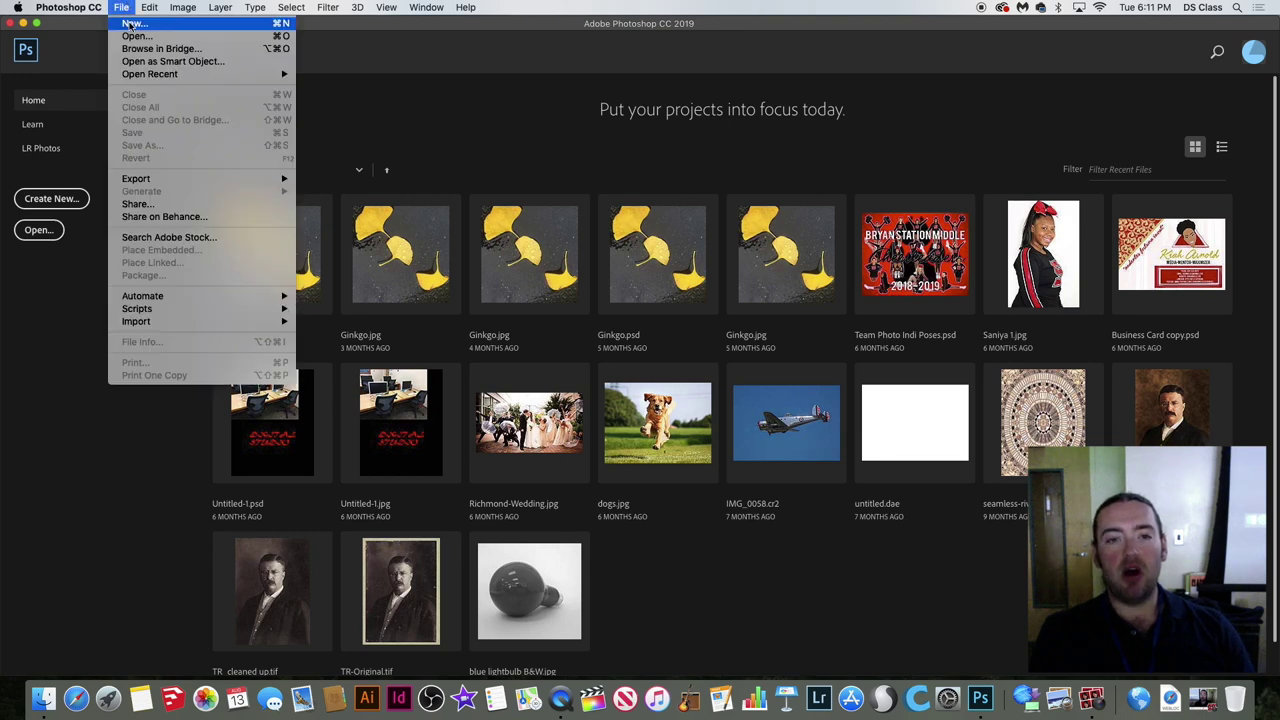
# Start File > Open and browse to the shared folders on the dsadc server.
pyautogui.click(135, 37)
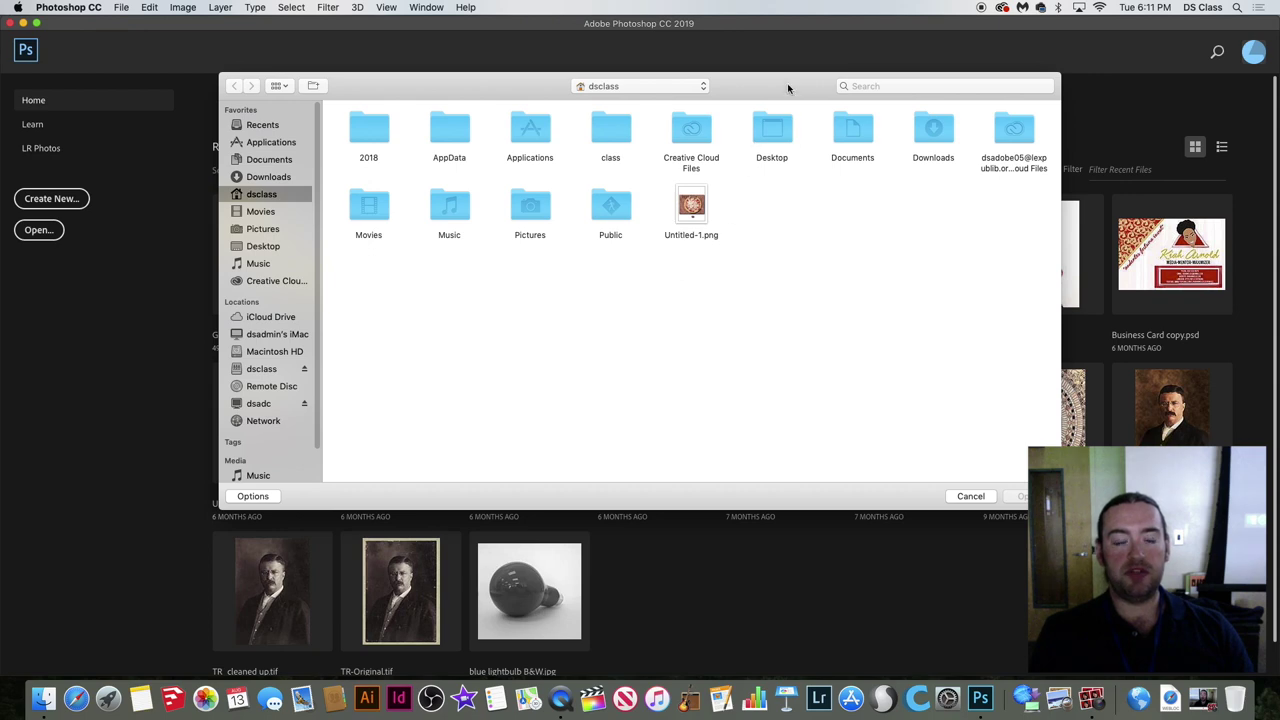
pyautogui.moveTo(789, 91); pyautogui.dragTo(778, 151)
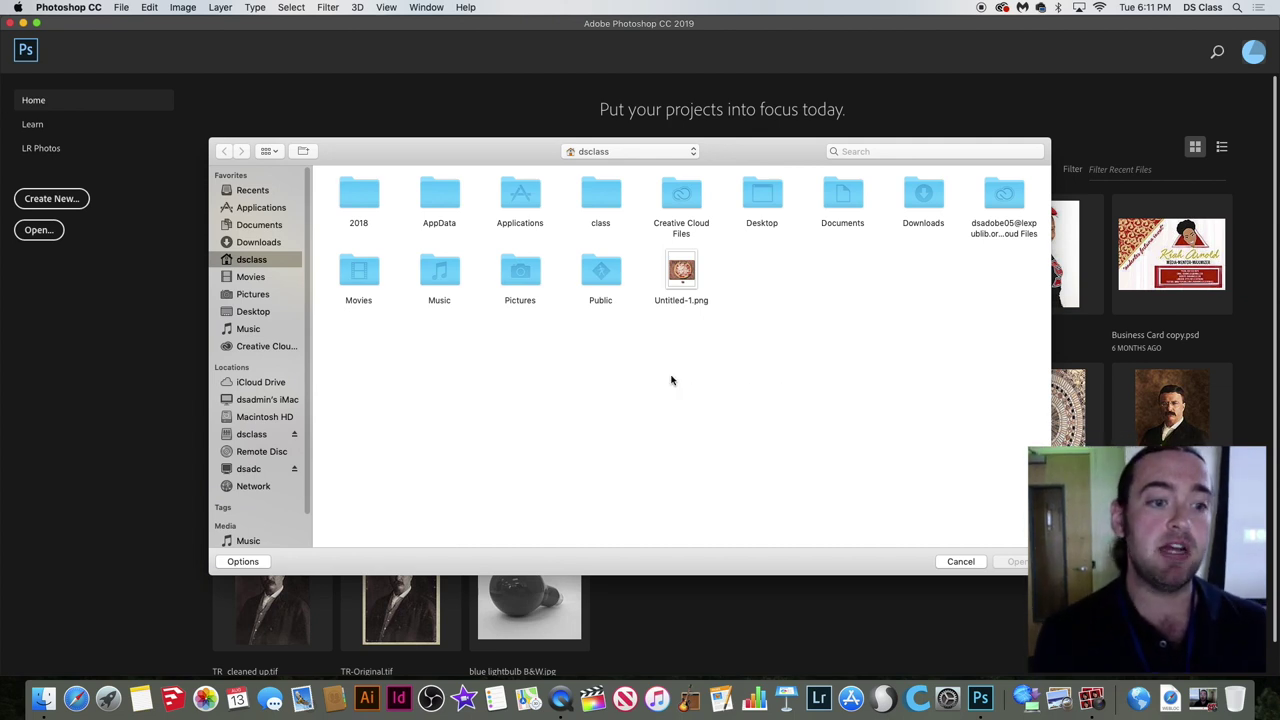
pyautogui.press('Down')
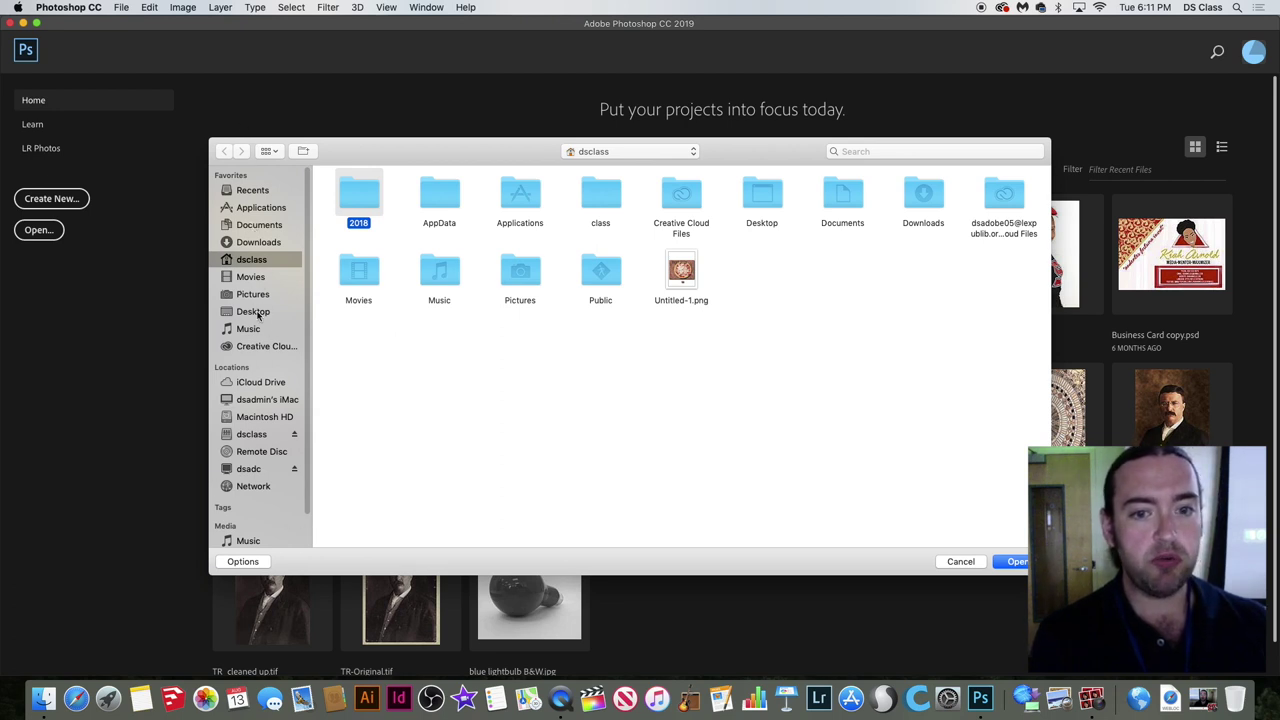
pyautogui.scroll(-2, 260, 270)
pyautogui.scroll(2, 252, 250)
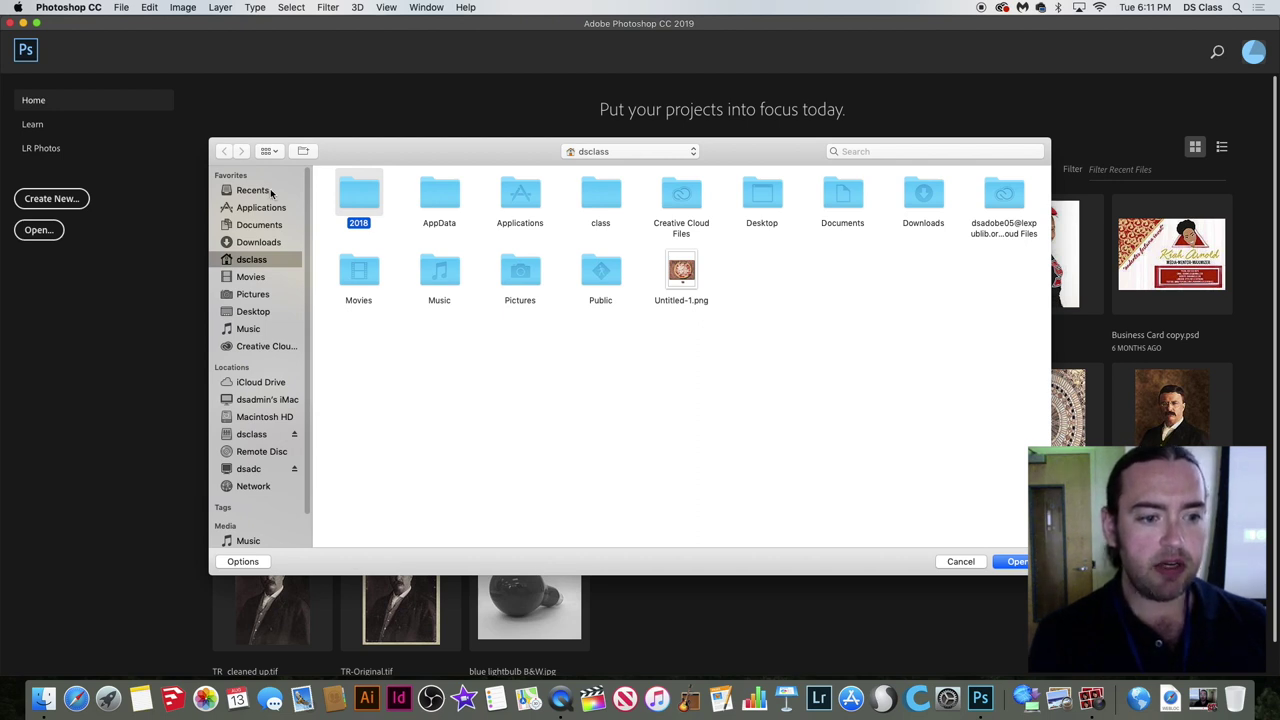
pyautogui.click(703, 368)
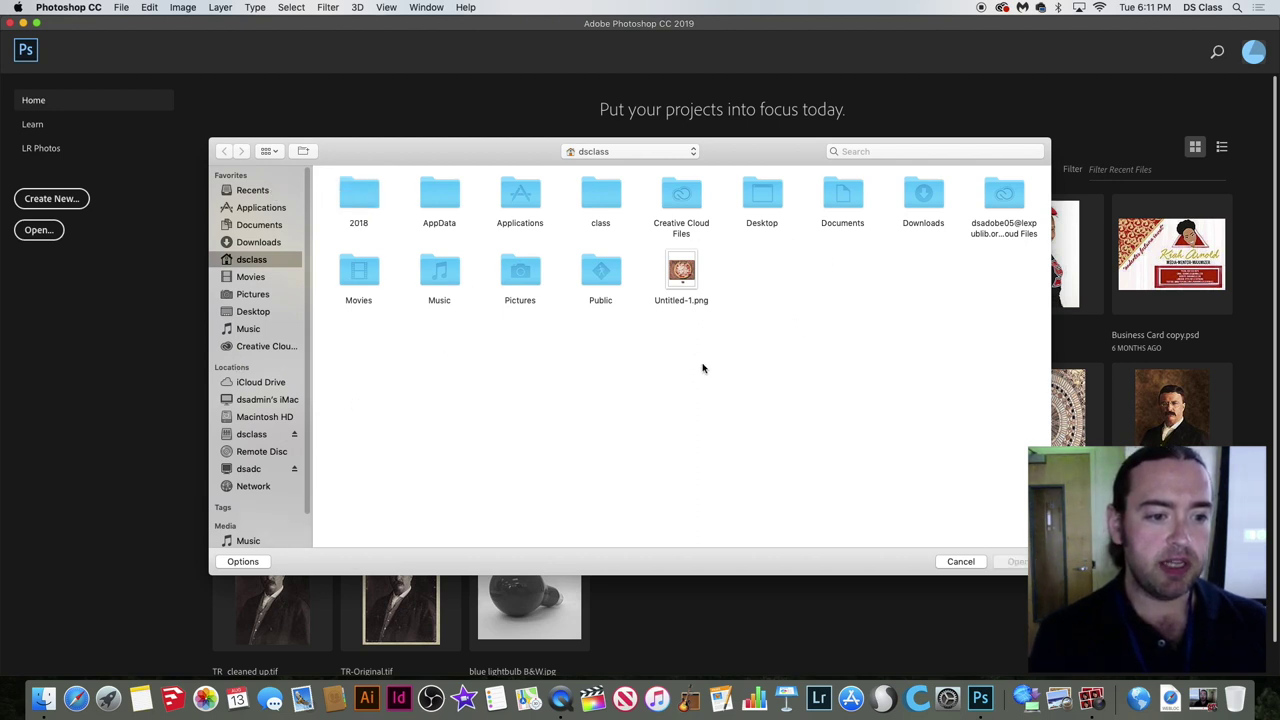
pyautogui.click(245, 468)
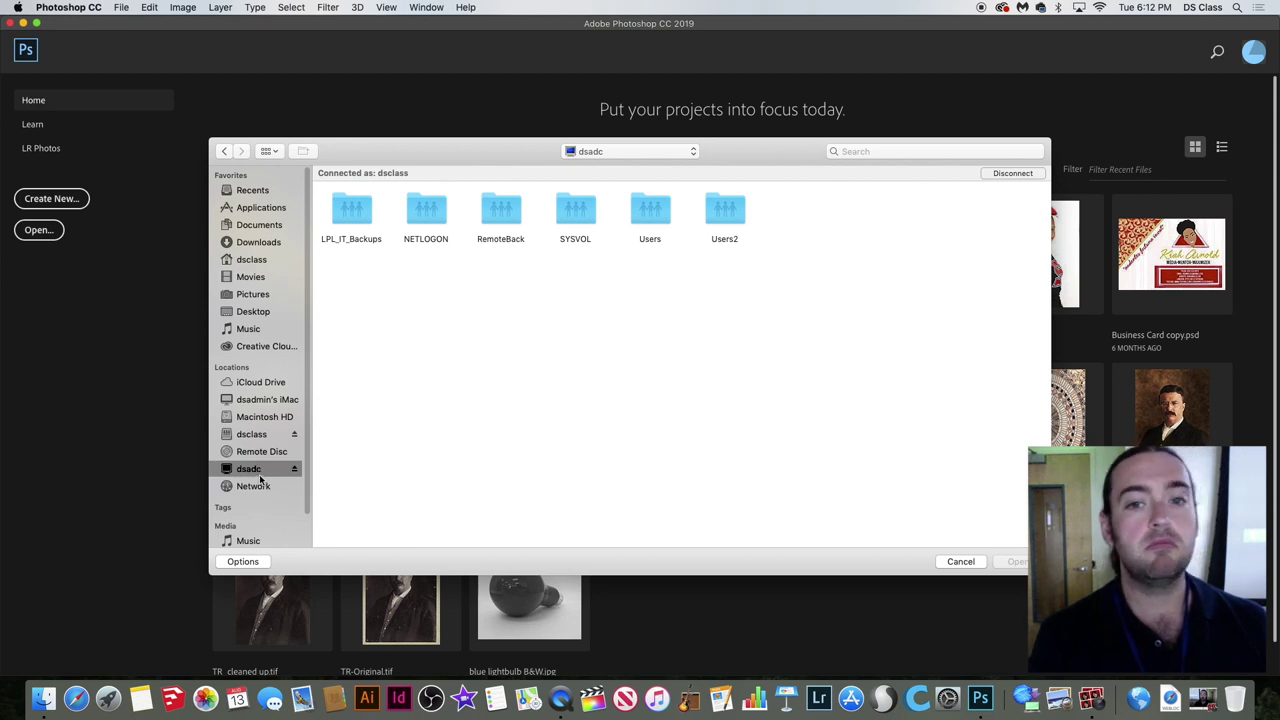
# Open the Users share and the class account folder, then back out to the server shares.
pyautogui.click(663, 227)
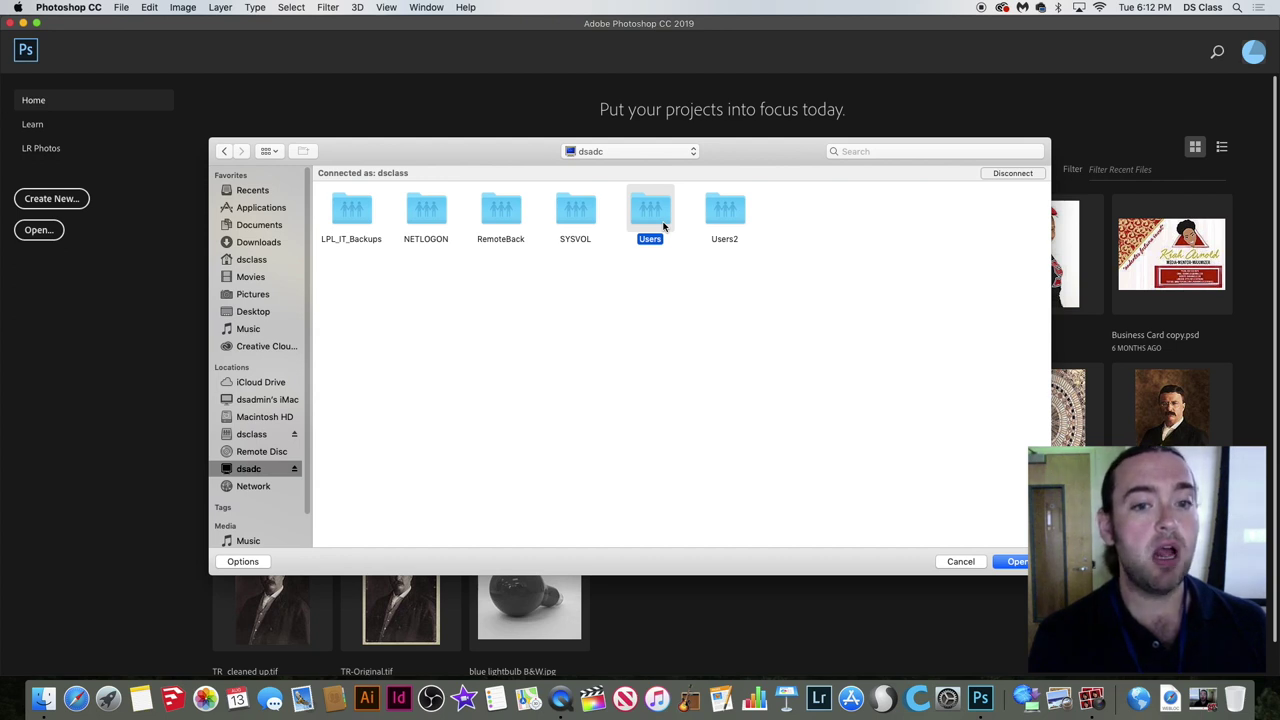
pyautogui.doubleClick(663, 227)
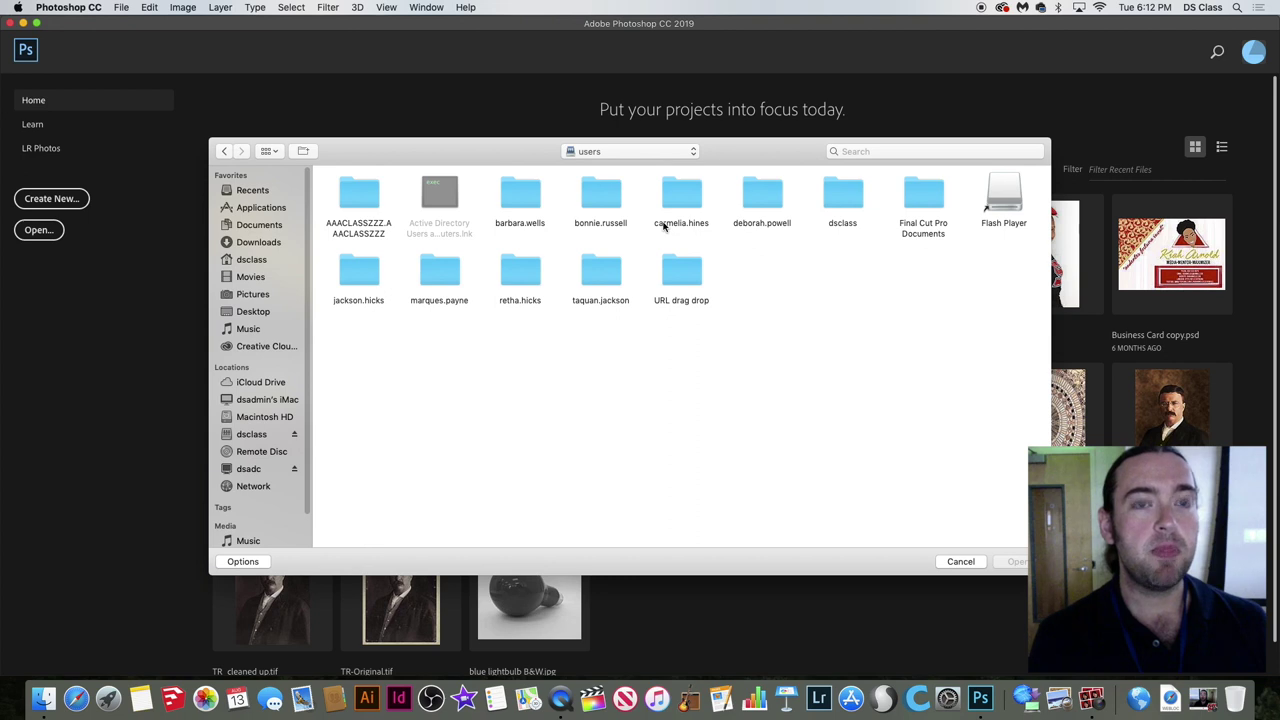
pyautogui.click(831, 201)
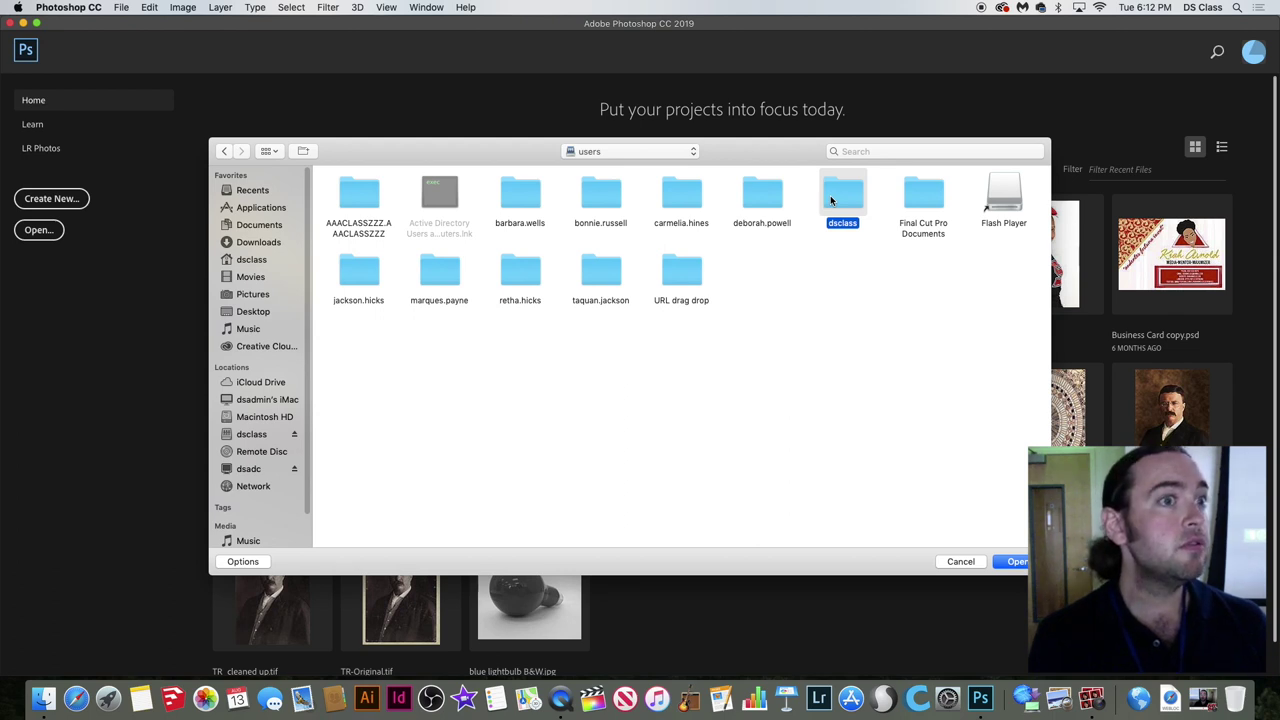
pyautogui.doubleClick(831, 201)
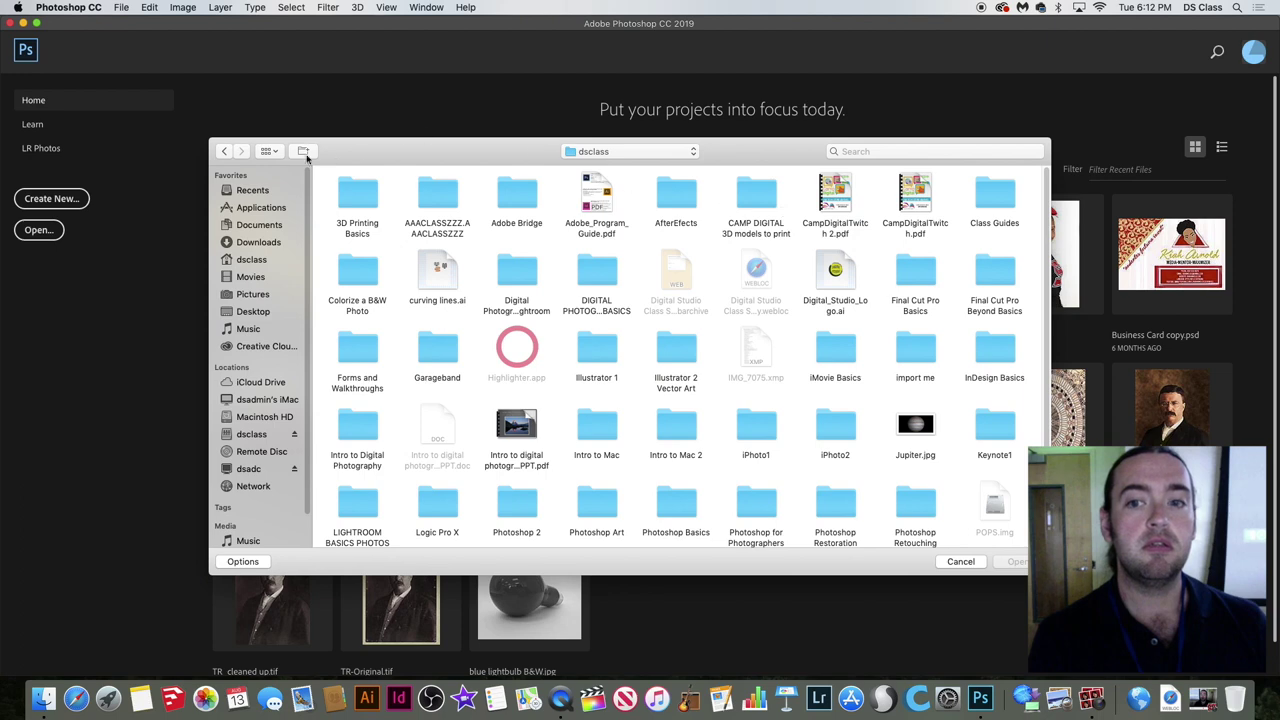
pyautogui.click(223, 152)
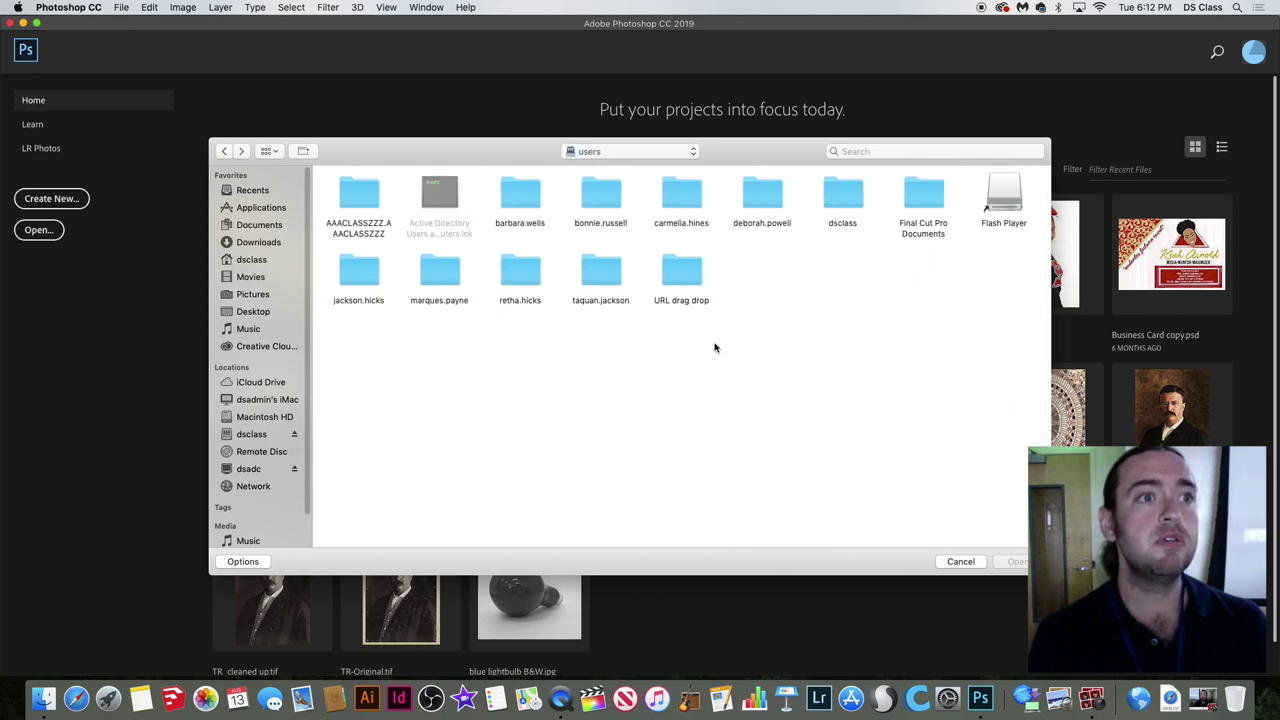
pyautogui.click(841, 207)
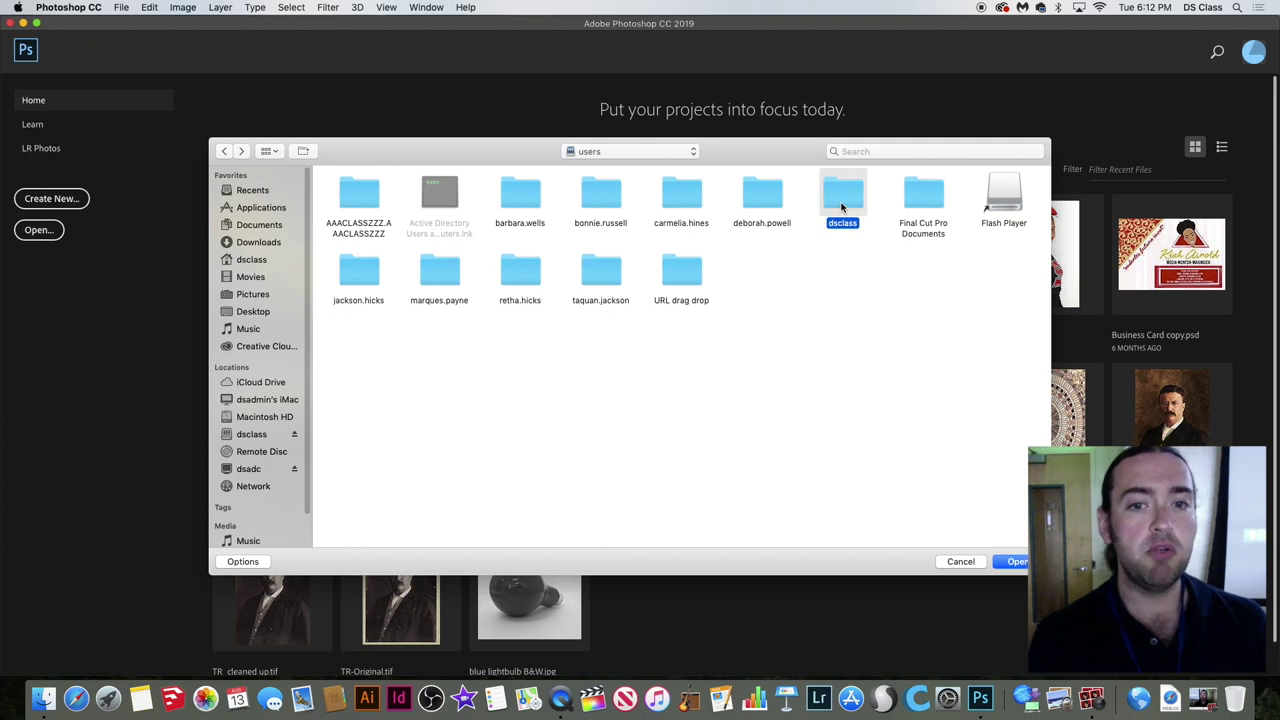
pyautogui.doubleClick(841, 207)
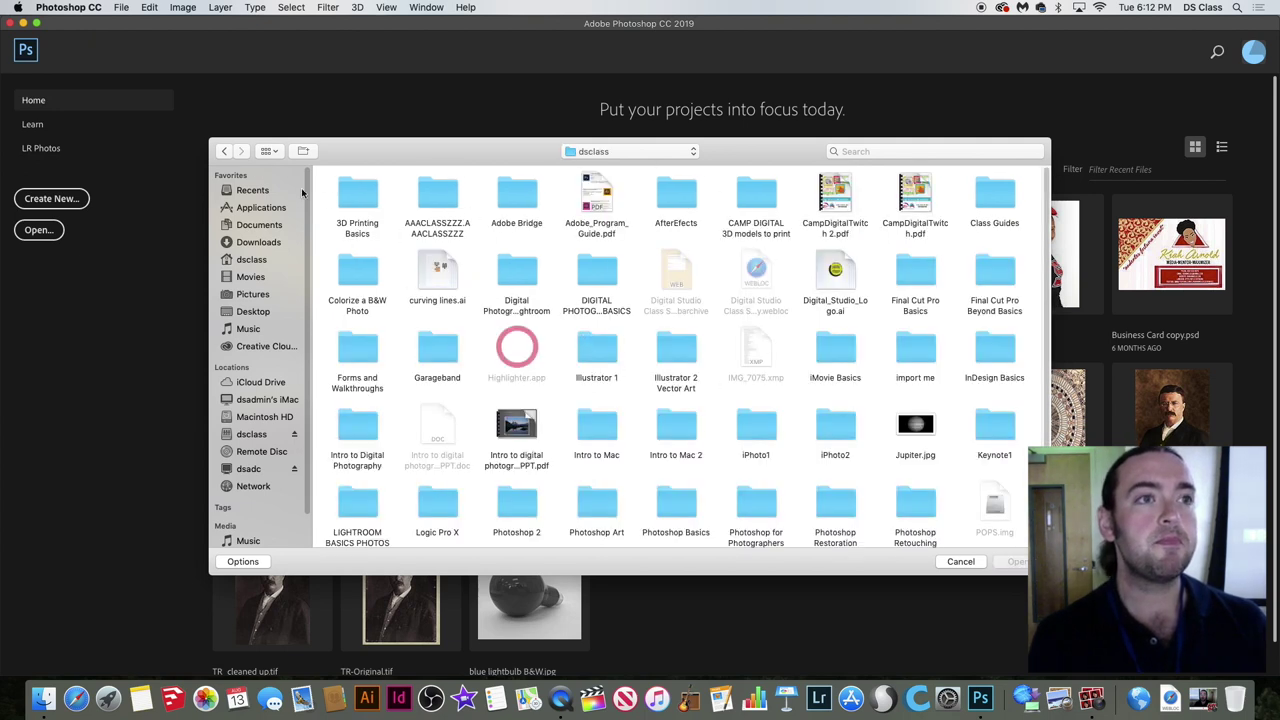
pyautogui.click(225, 152)
pyautogui.click(225, 152)
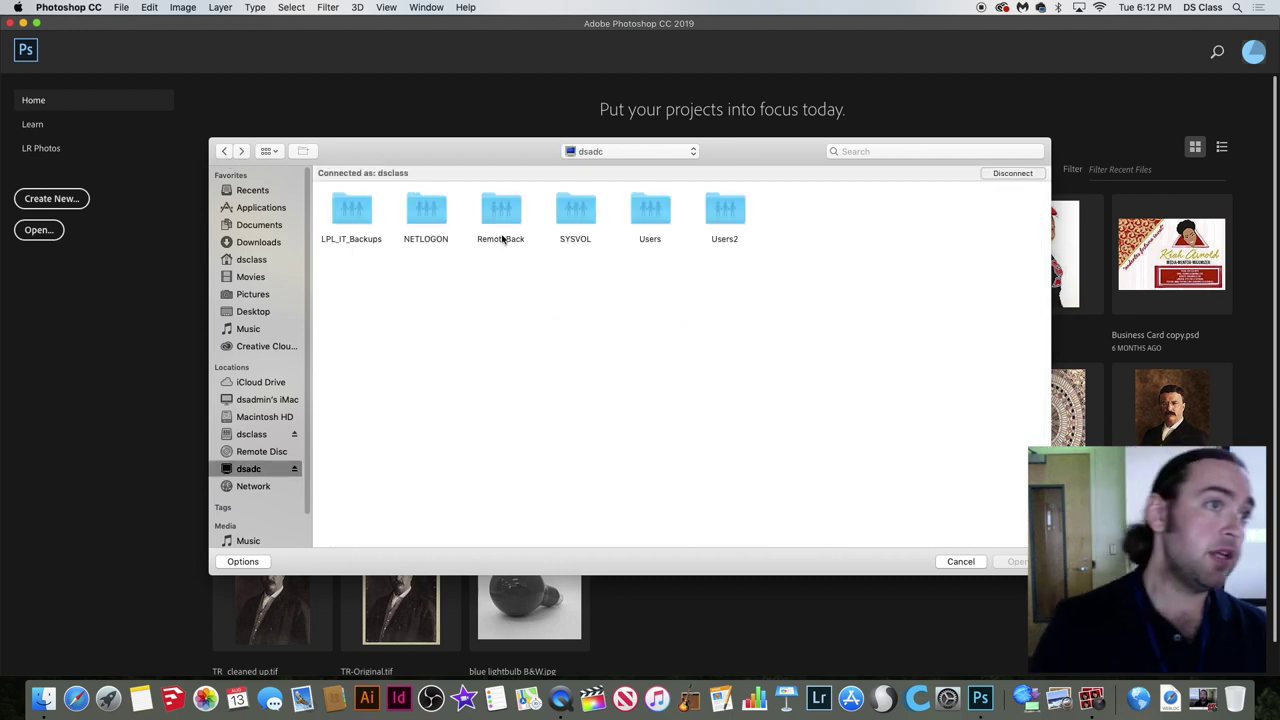
# Navigate Users > class account > Photoshop Basics and select Ginkgo.psd.
pyautogui.click(664, 226)
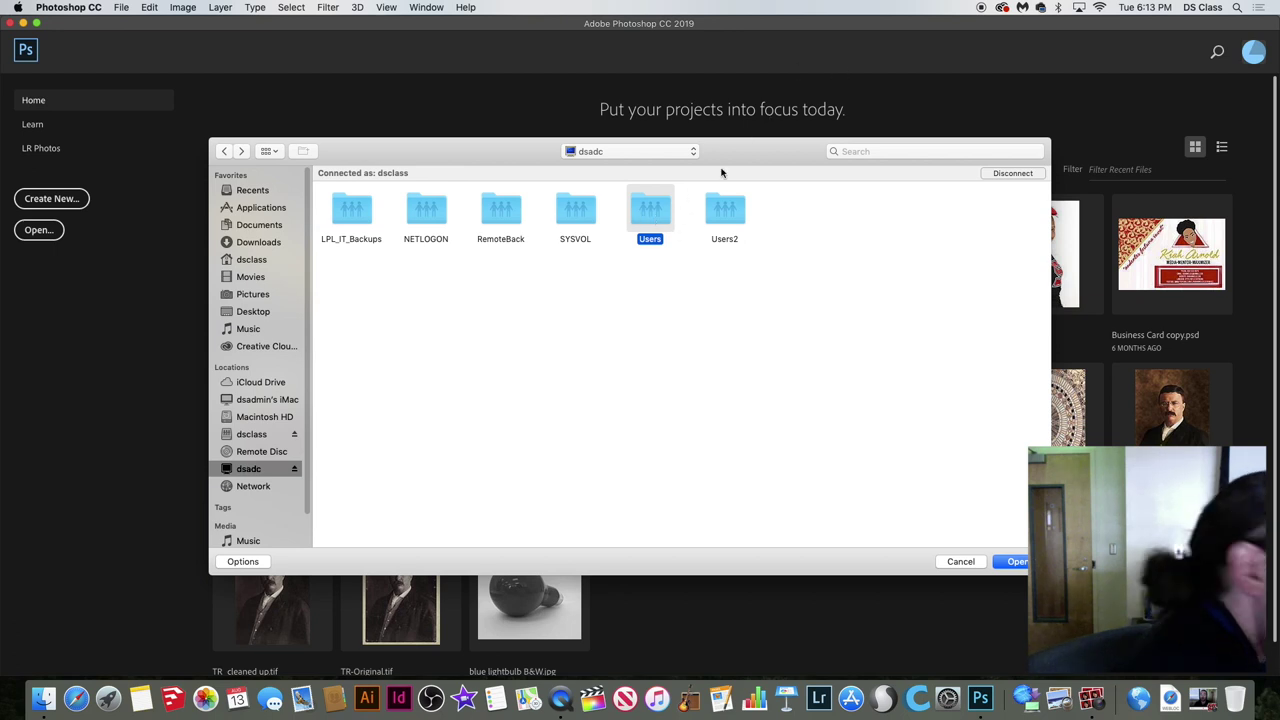
pyautogui.doubleClick(651, 205)
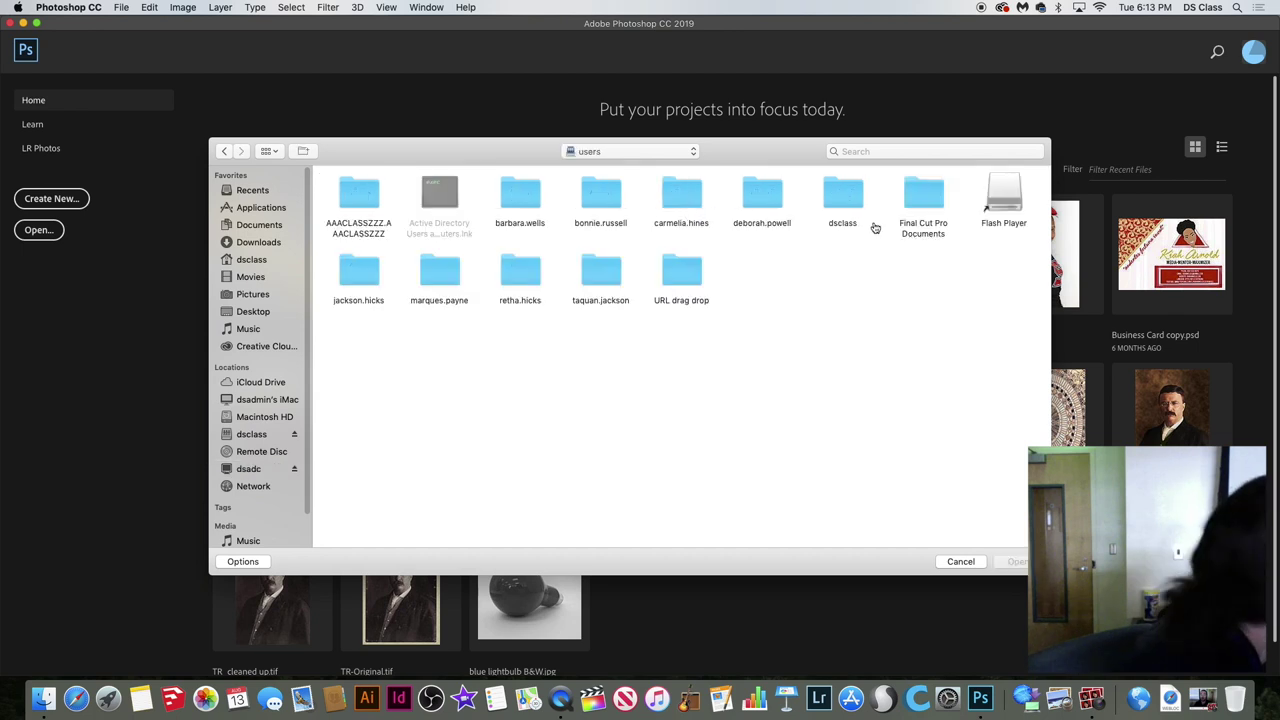
pyautogui.click(842, 200)
pyautogui.doubleClick(842, 200)
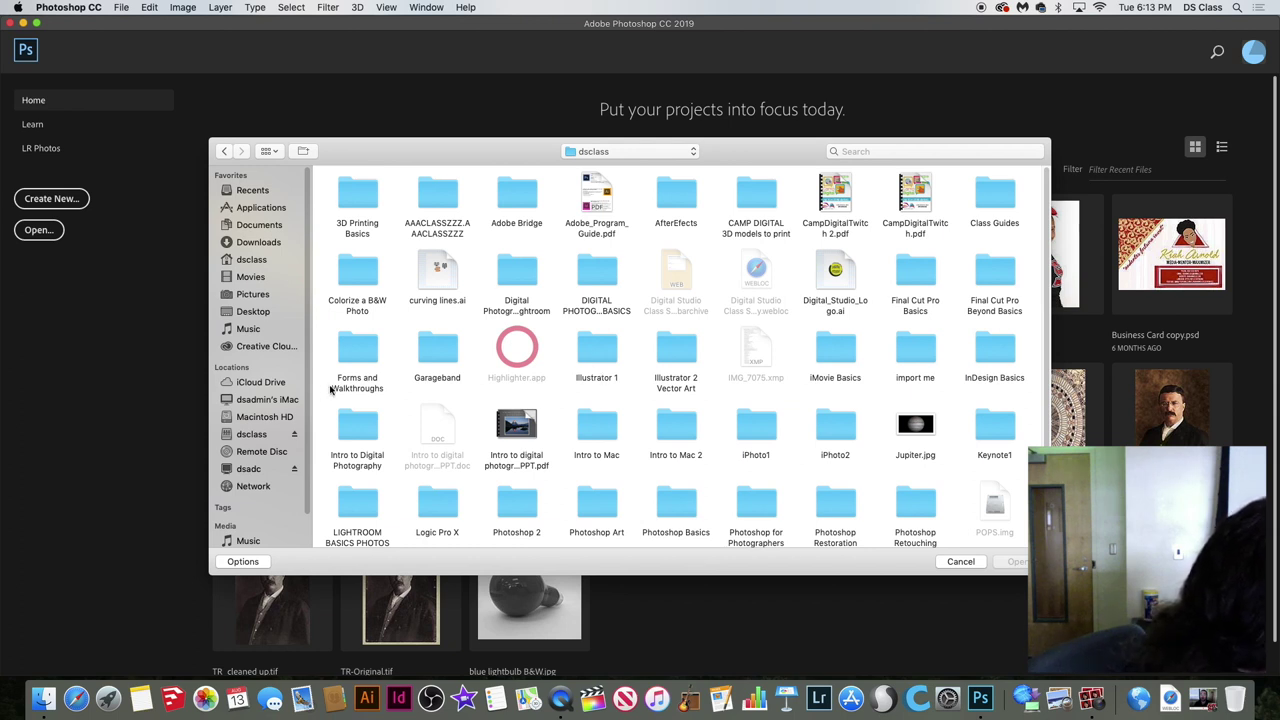
pyautogui.scroll(-1, 560, 498)
pyautogui.scroll(-1, 560, 498)
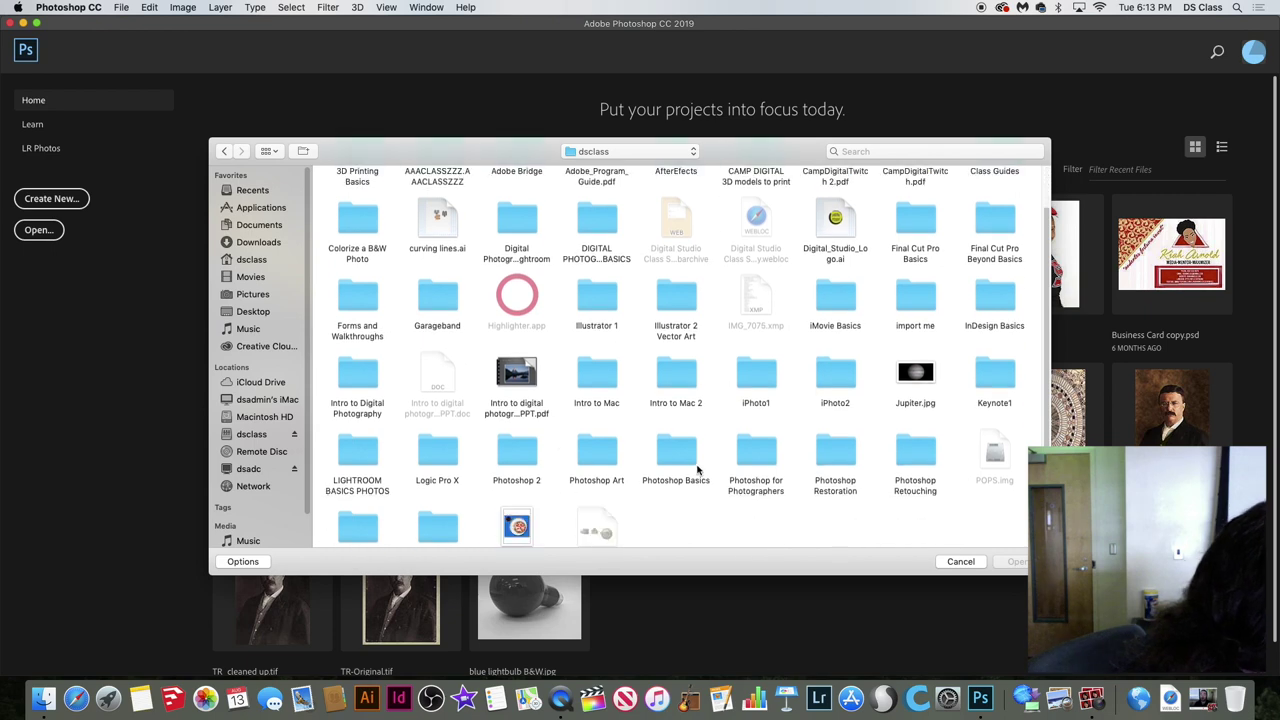
pyautogui.click(686, 459)
pyautogui.doubleClick(686, 459)
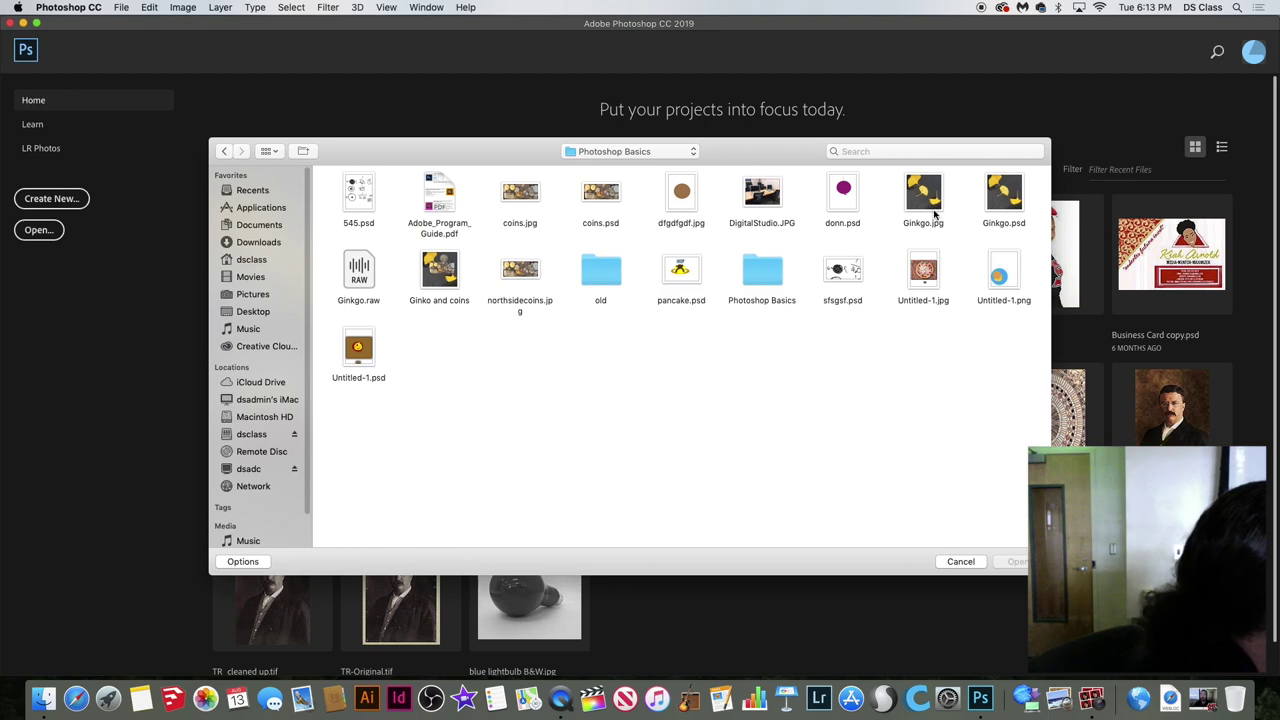
pyautogui.click(1005, 213)
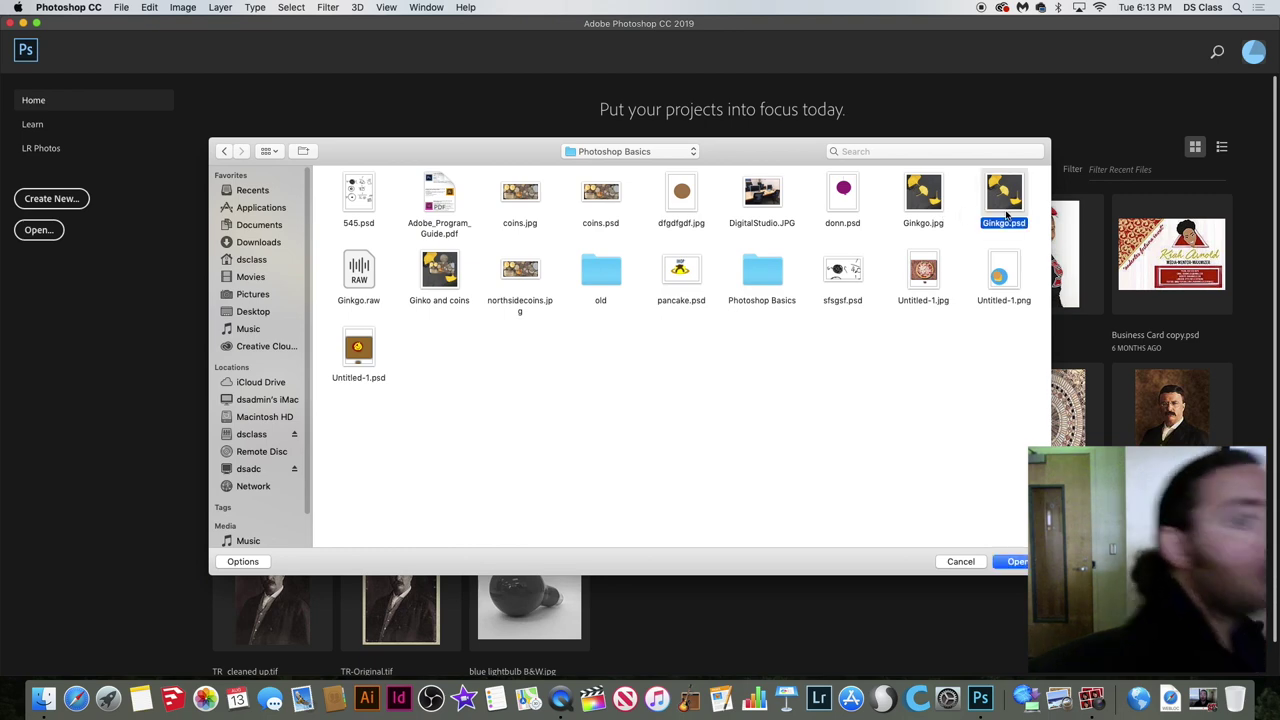
pyautogui.doubleClick(1005, 210)
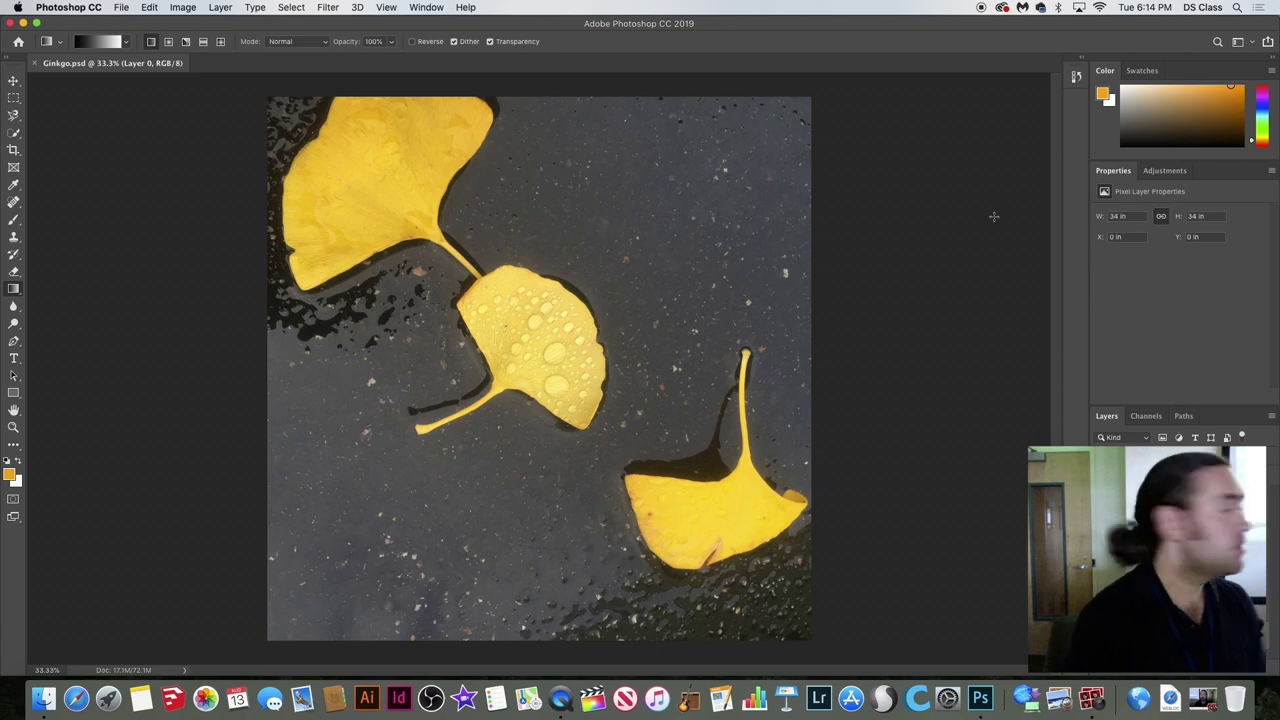
pyautogui.press('super+equal')
pyautogui.press('super+equal')
pyautogui.press('super+equal')
pyautogui.press('super+equal')
pyautogui.press('super+equal')
pyautogui.press('super+equal')
pyautogui.press('super+equal')
pyautogui.press('super+equal')
pyautogui.press('super+equal')
pyautogui.press('super+equal')
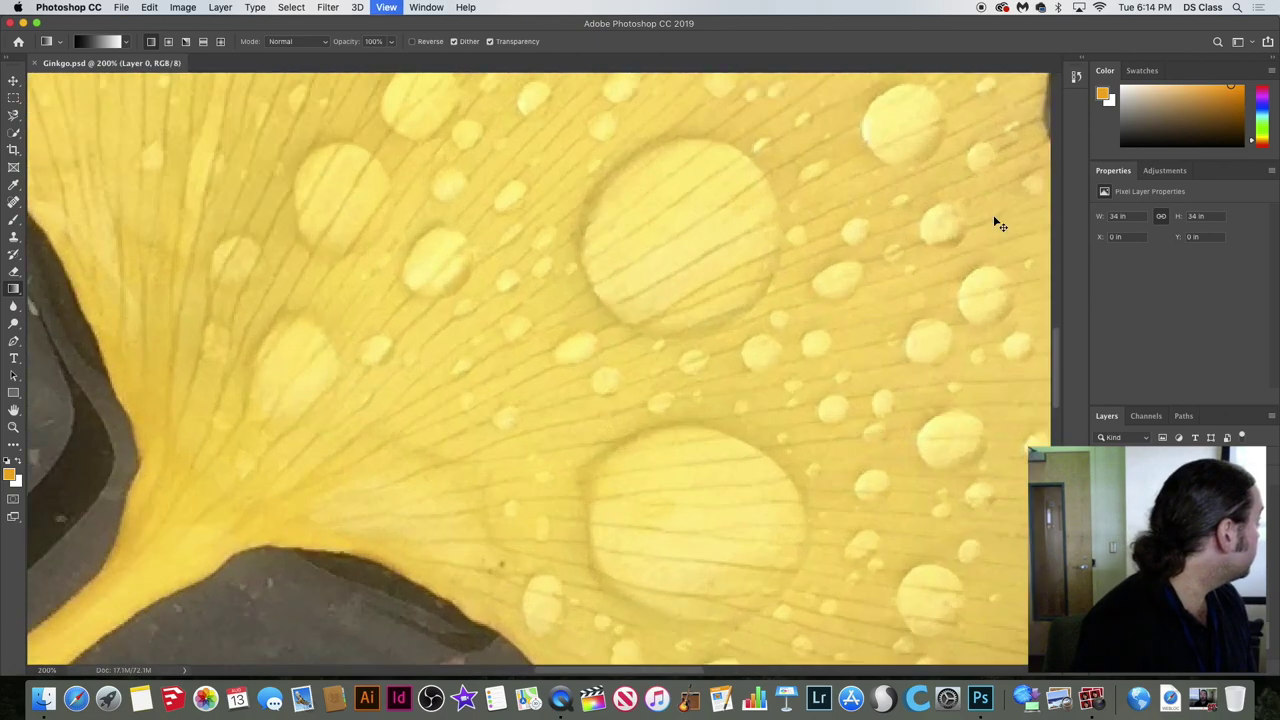
pyautogui.press('super+equal')
pyautogui.press('super+equal')
pyautogui.press('super+equal')
pyautogui.press('super+equal')
pyautogui.press('super+equal')
pyautogui.press('super+equal')
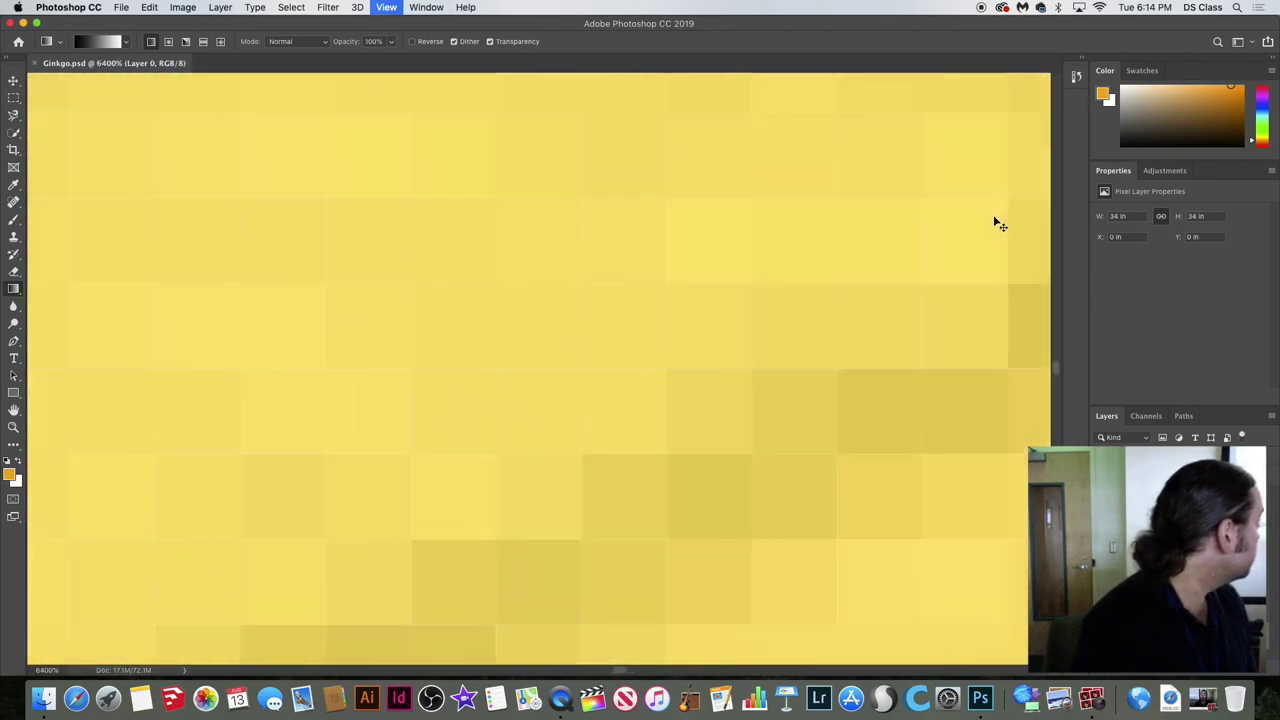
pyautogui.press('super+equal')
pyautogui.press('super+equal')
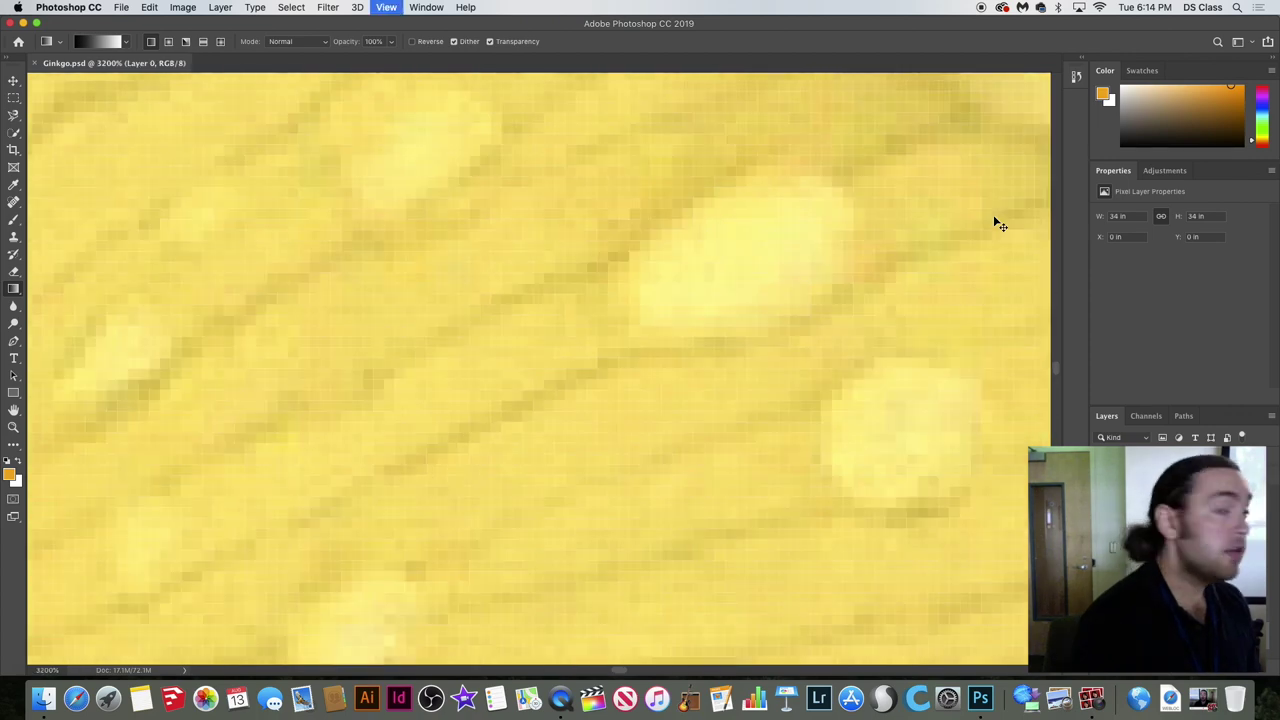
pyautogui.press('super+minus')
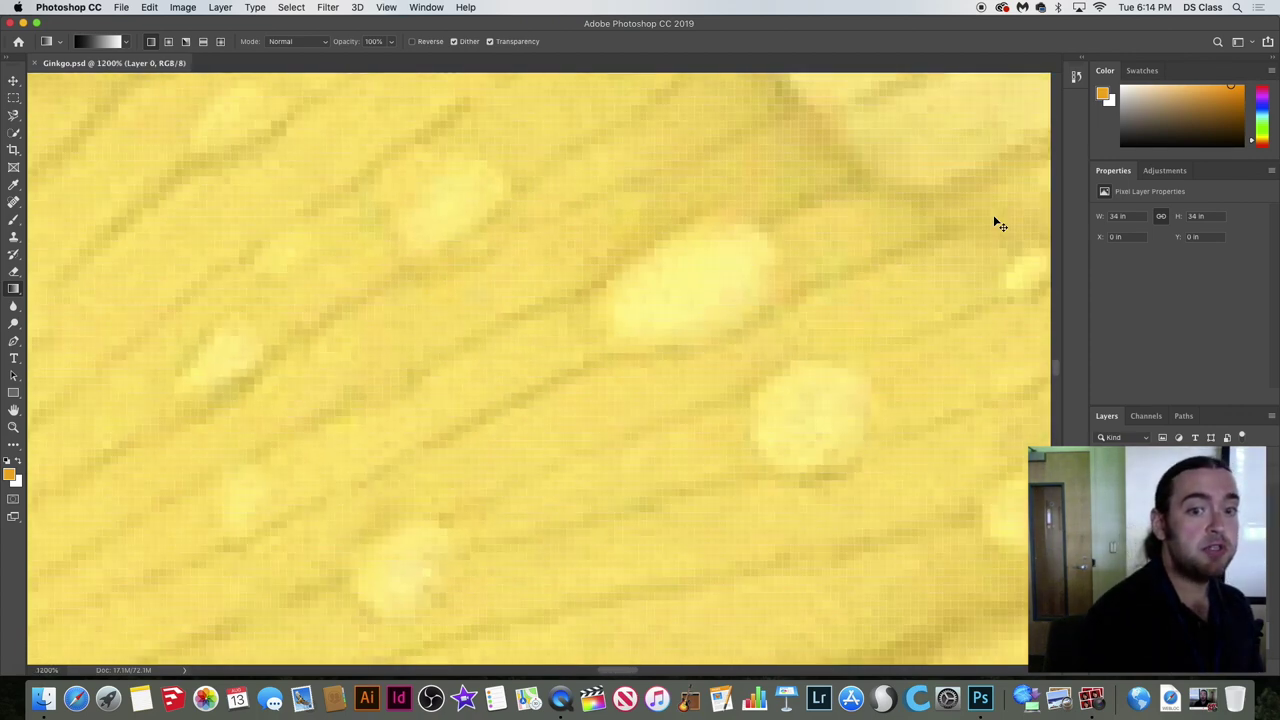
pyautogui.press('super+minus')
pyautogui.press('super+minus')
pyautogui.press('super+minus')
pyautogui.press('super+minus')
pyautogui.press('super+minus')
pyautogui.press('super+minus')
pyautogui.press('super+minus')
pyautogui.press('super+minus')
pyautogui.press('super+minus')
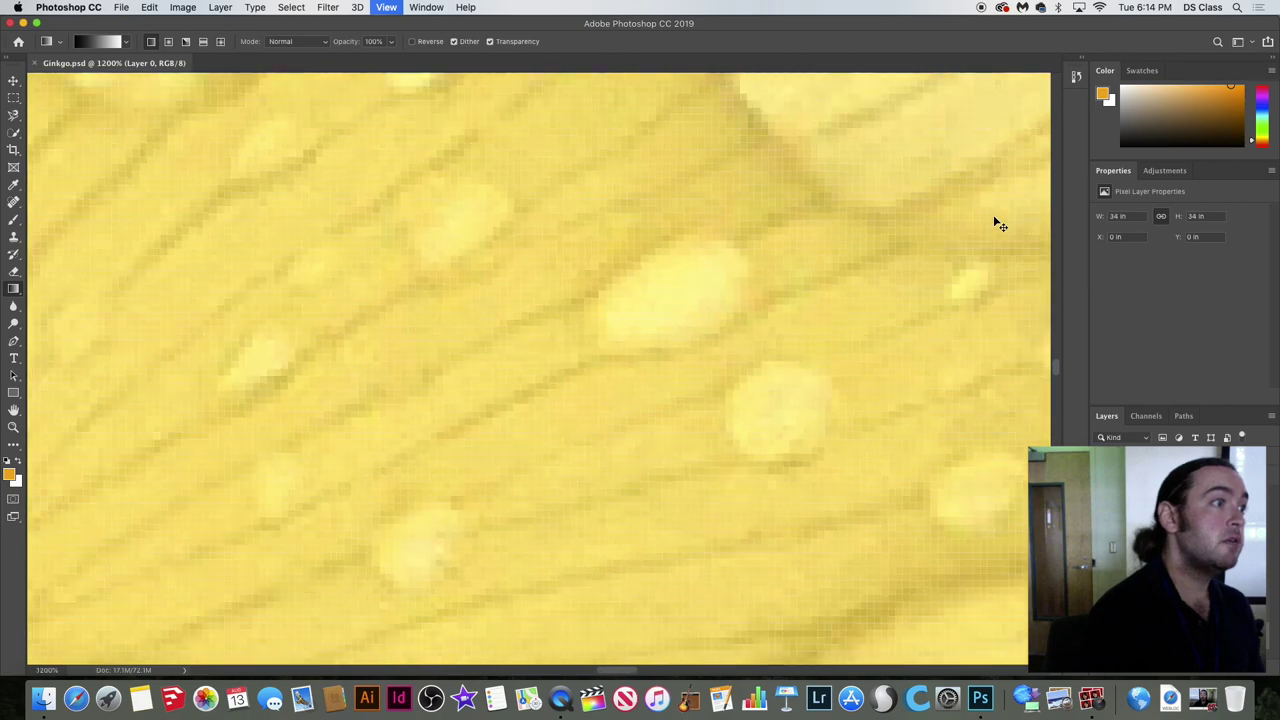
pyautogui.press('super+minus')
pyautogui.press('super+minus')
pyautogui.press('super+minus')
pyautogui.press('super+minus')
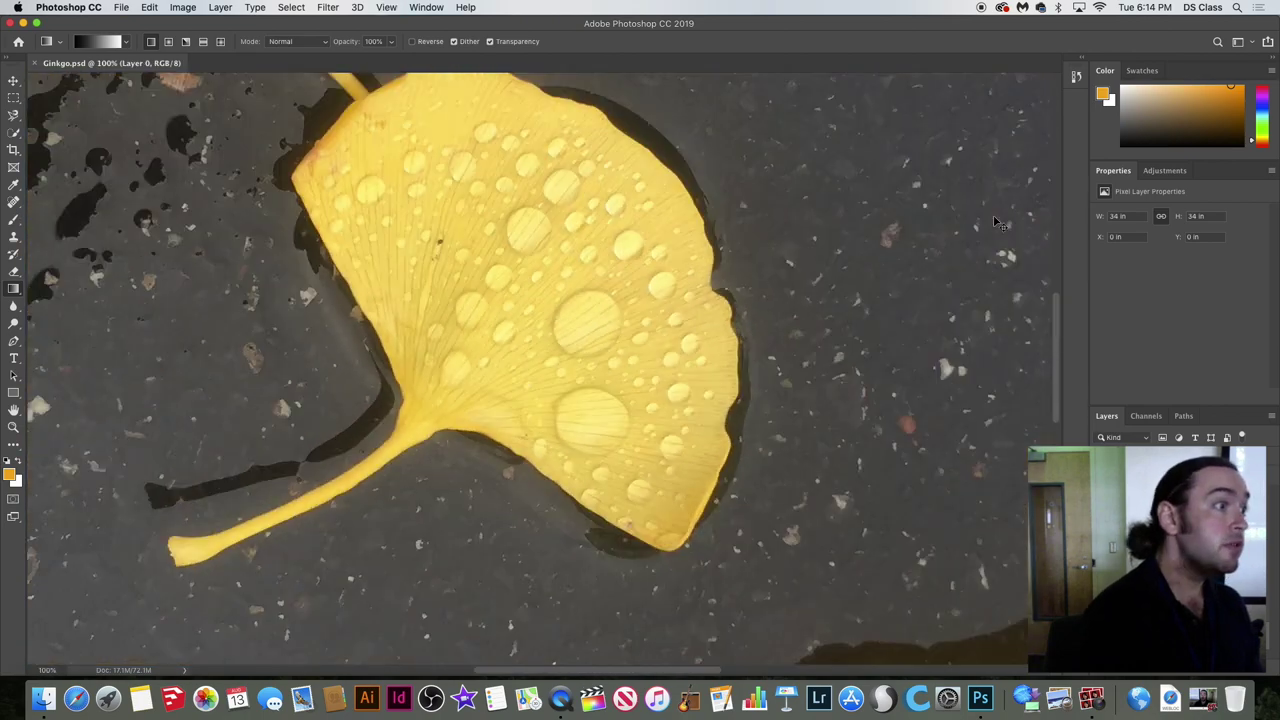
pyautogui.press('super+minus')
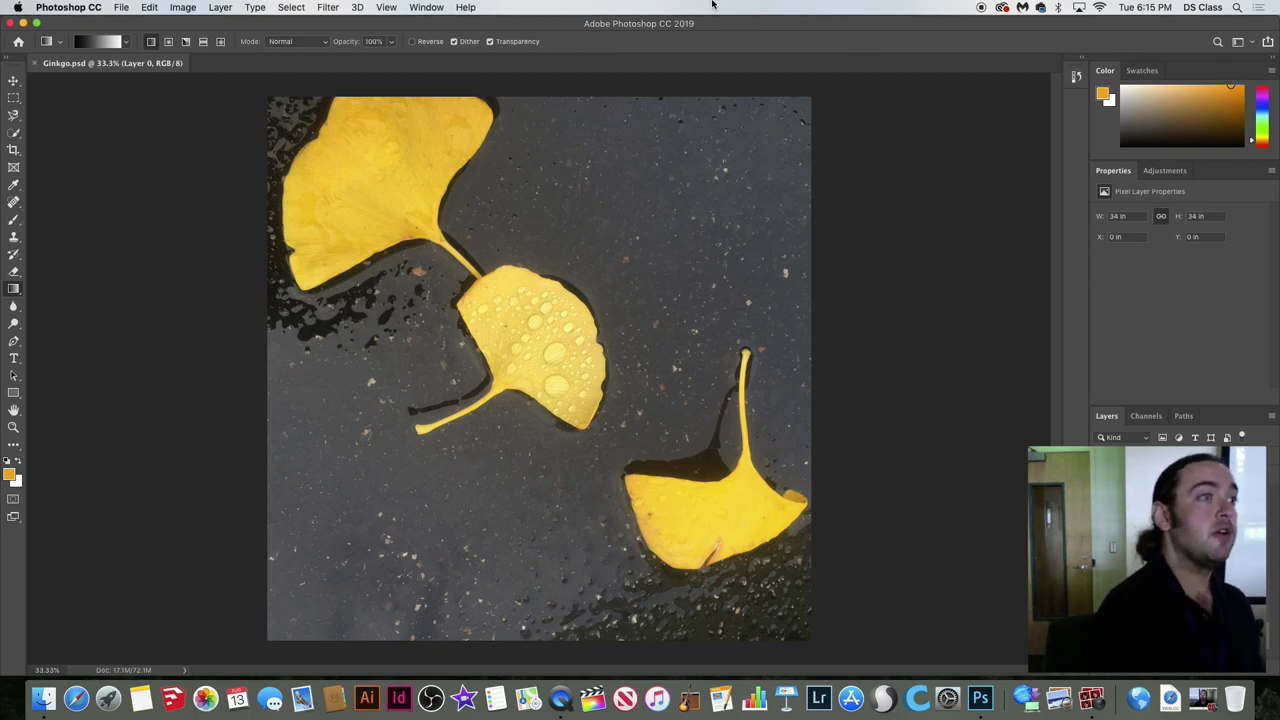
# Open Image > Image Size for Ginkgo.psd, showing 2448 × 2448 px at 72 pixels/inch.
pyautogui.click(178, 7)
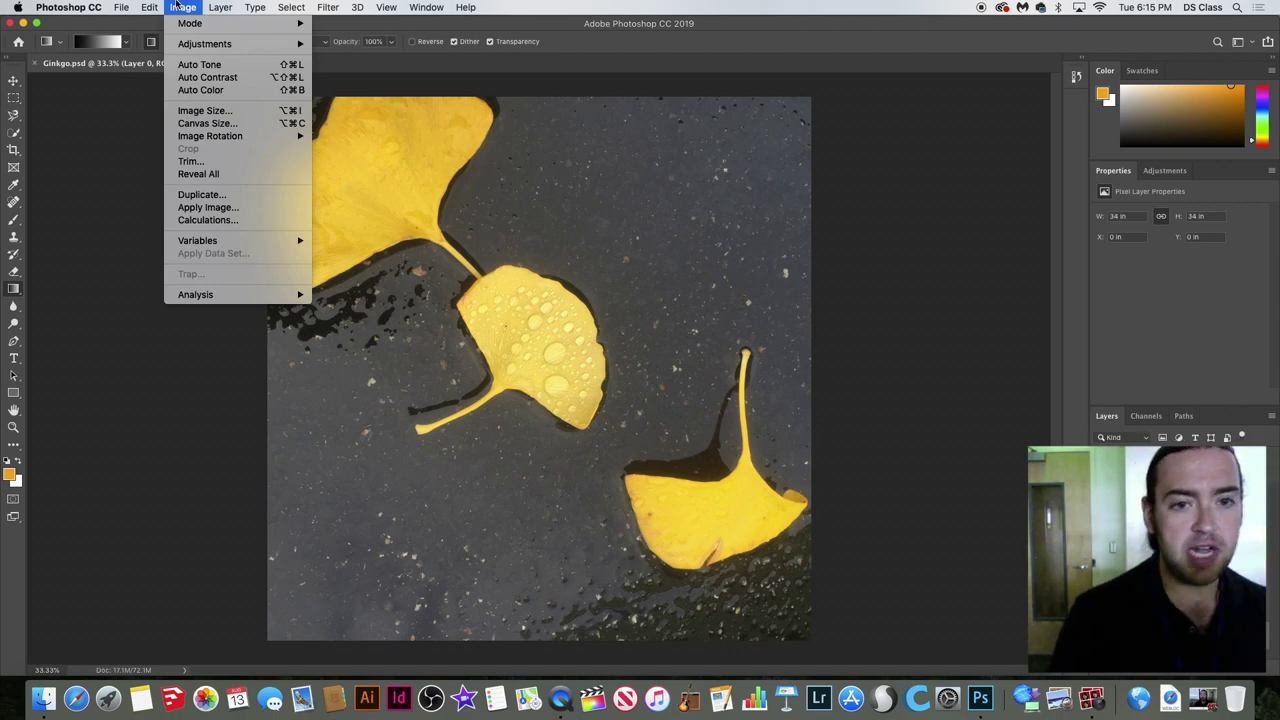
pyautogui.moveTo(18, 8)
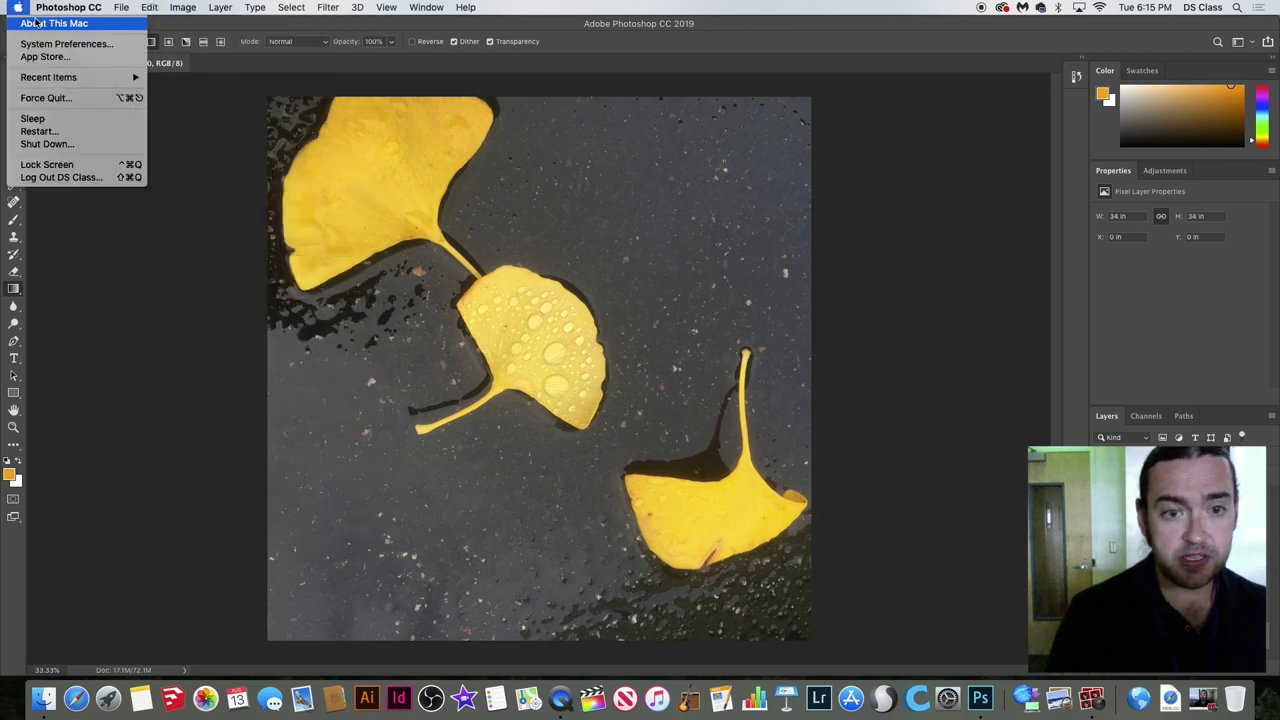
pyautogui.moveTo(183, 7)
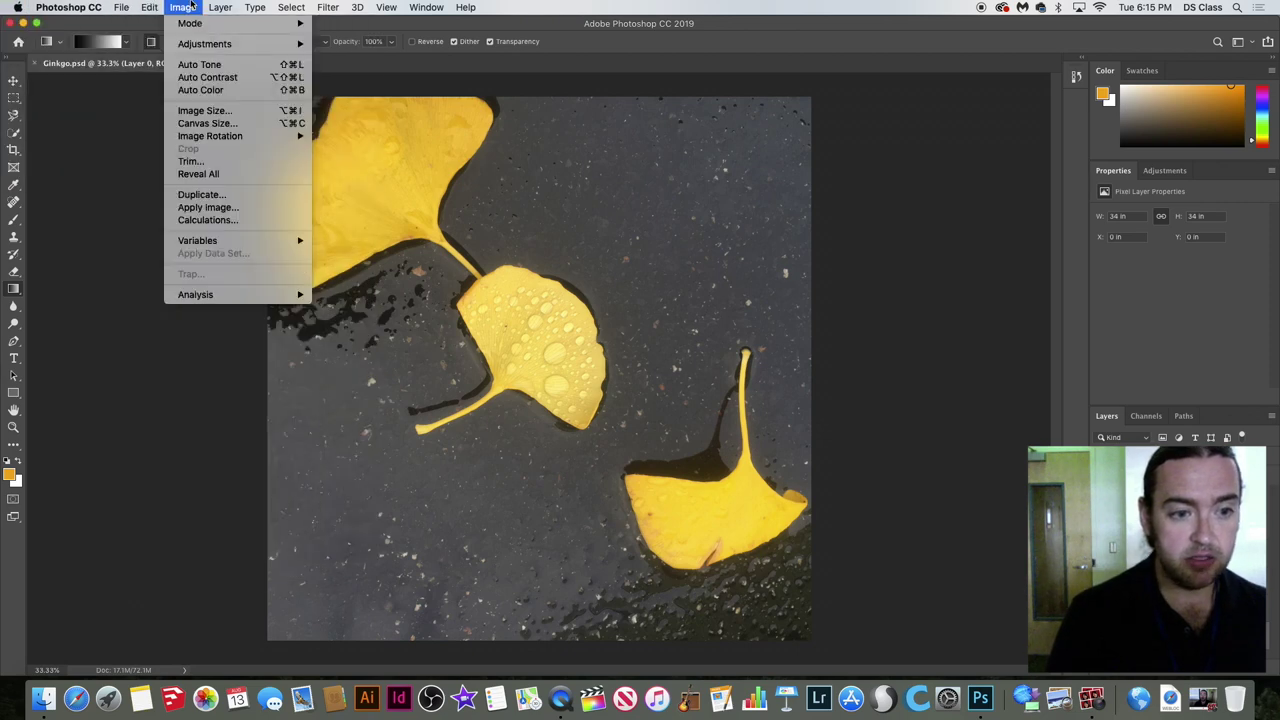
pyautogui.click(203, 111)
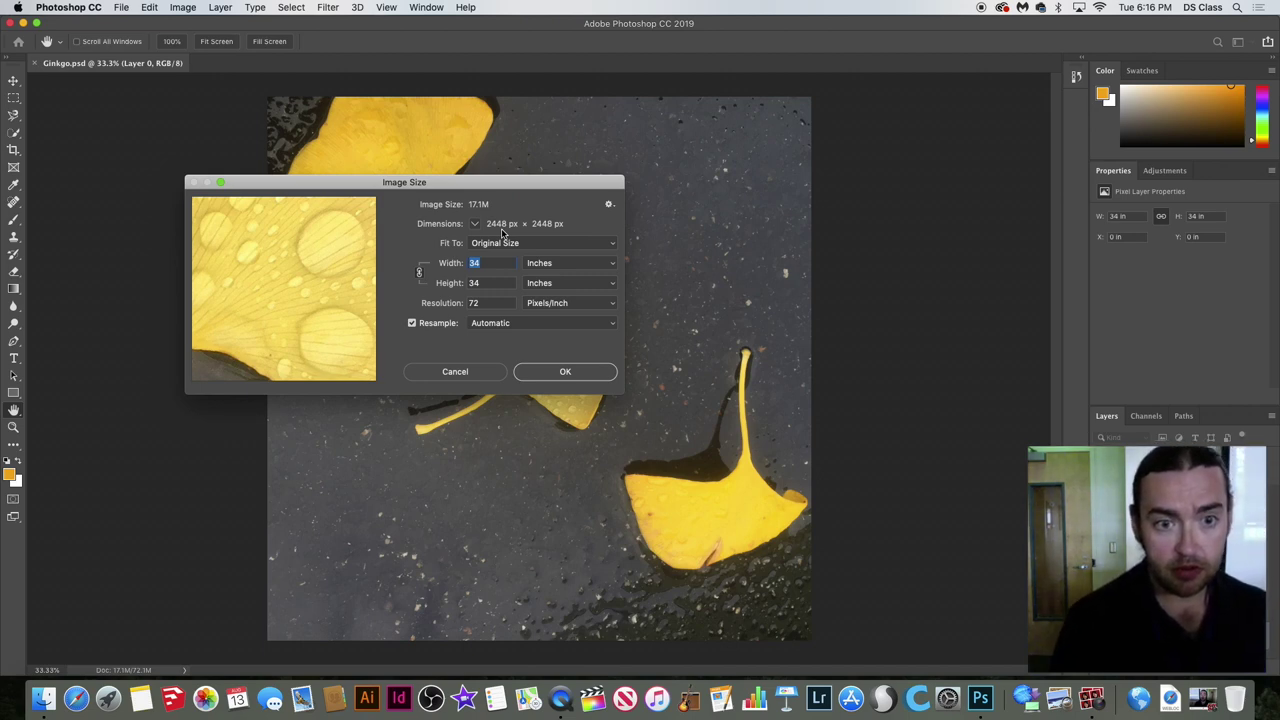
# Set resolution to 300 pixels/inch with Resample off, giving 8.16 × 8.16 inches, and apply.
pyautogui.press('Tab')
pyautogui.press('Tab')
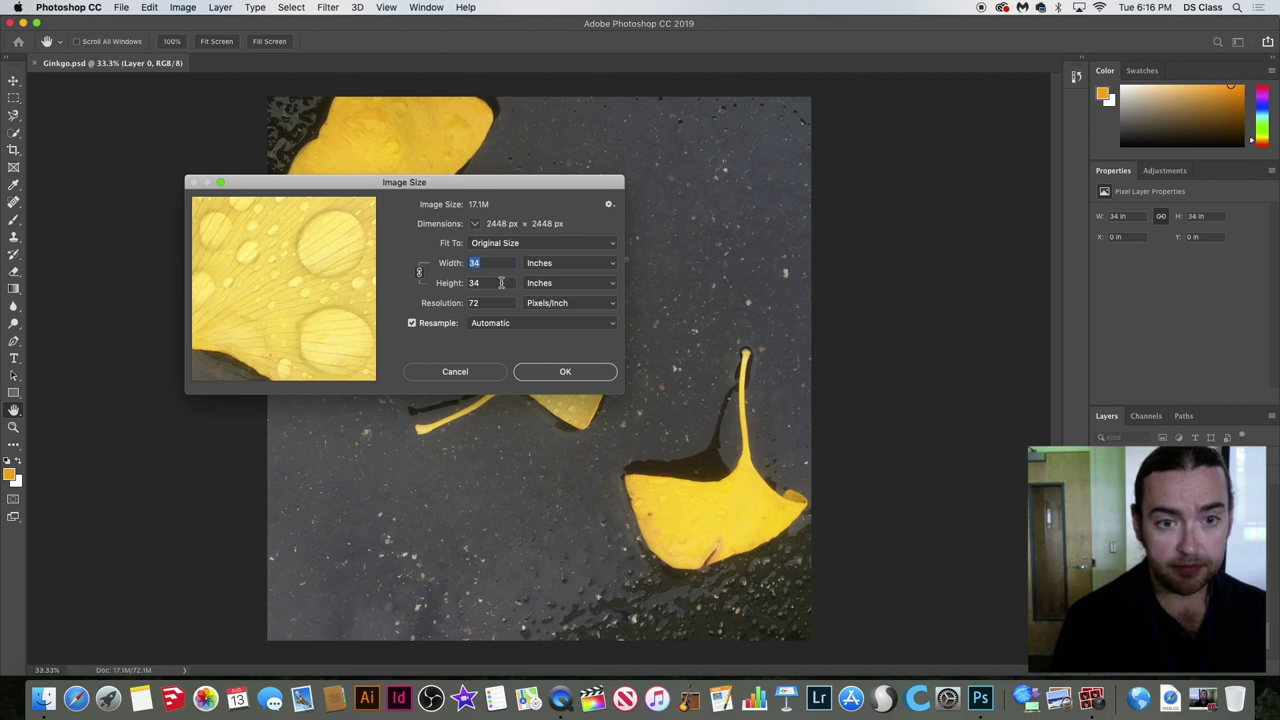
pyautogui.write('300')
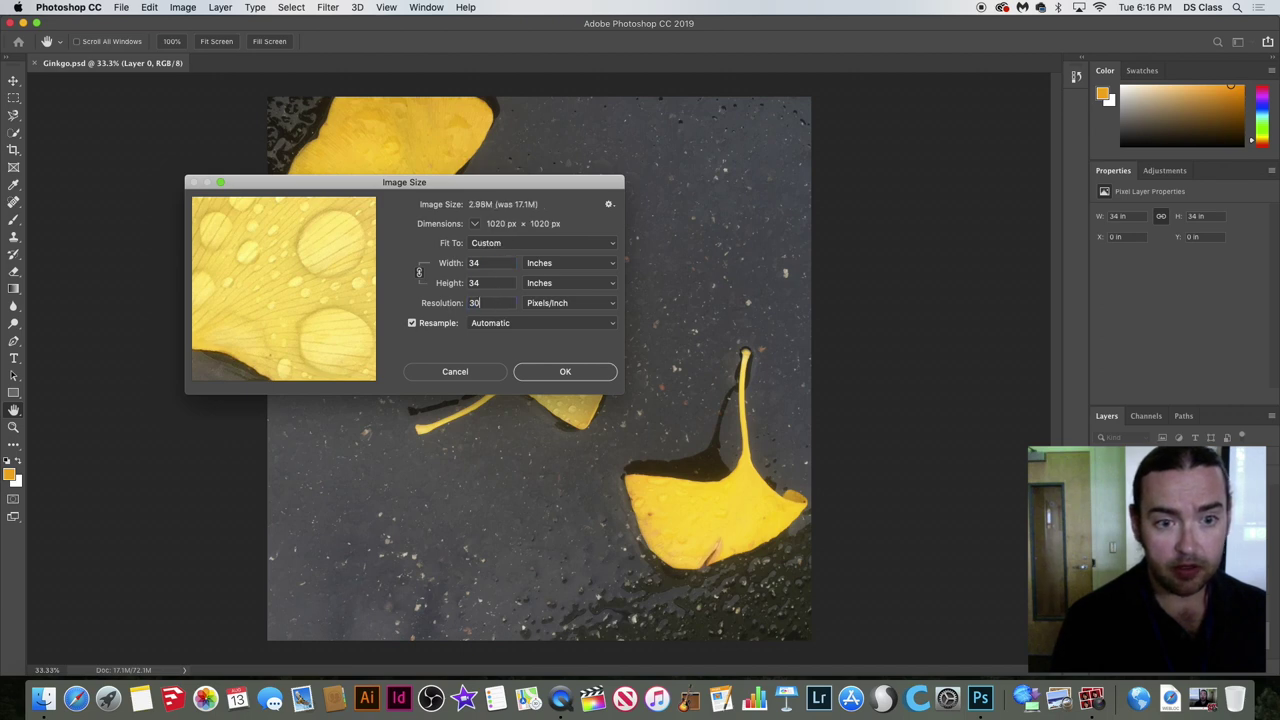
pyautogui.doubleClick(486, 262)
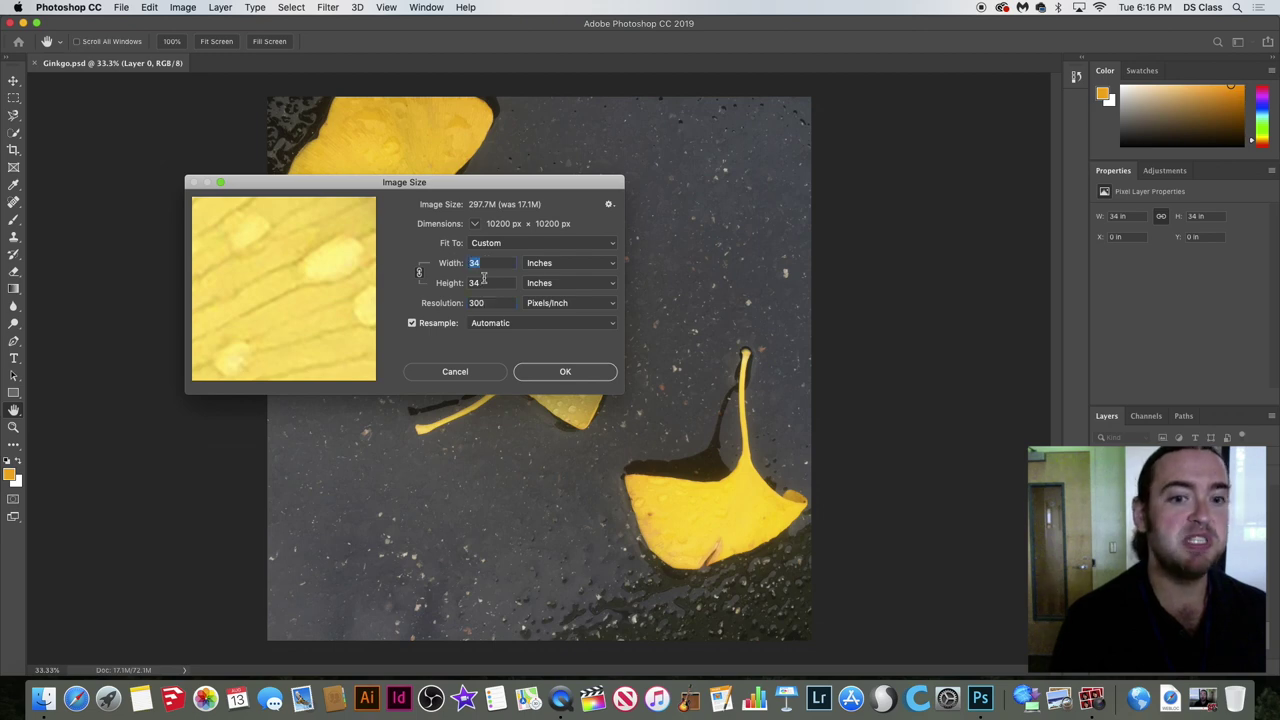
pyautogui.click(441, 320)
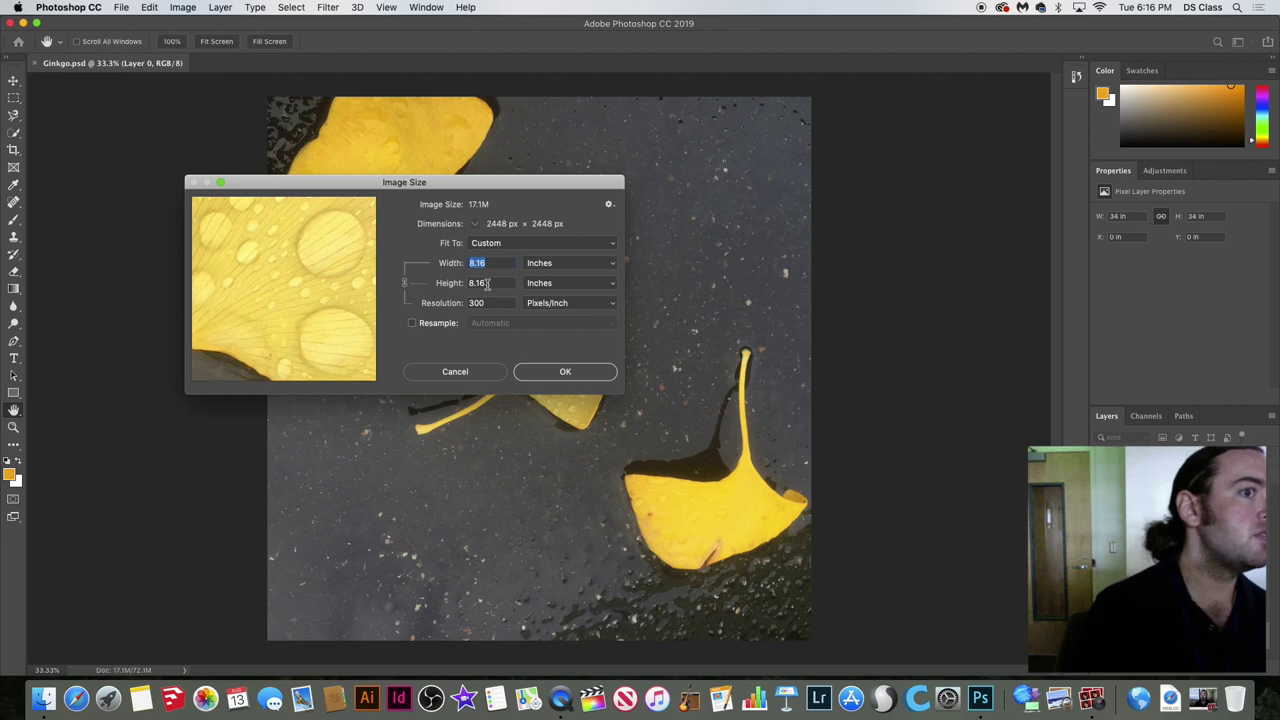
pyautogui.click(561, 371)
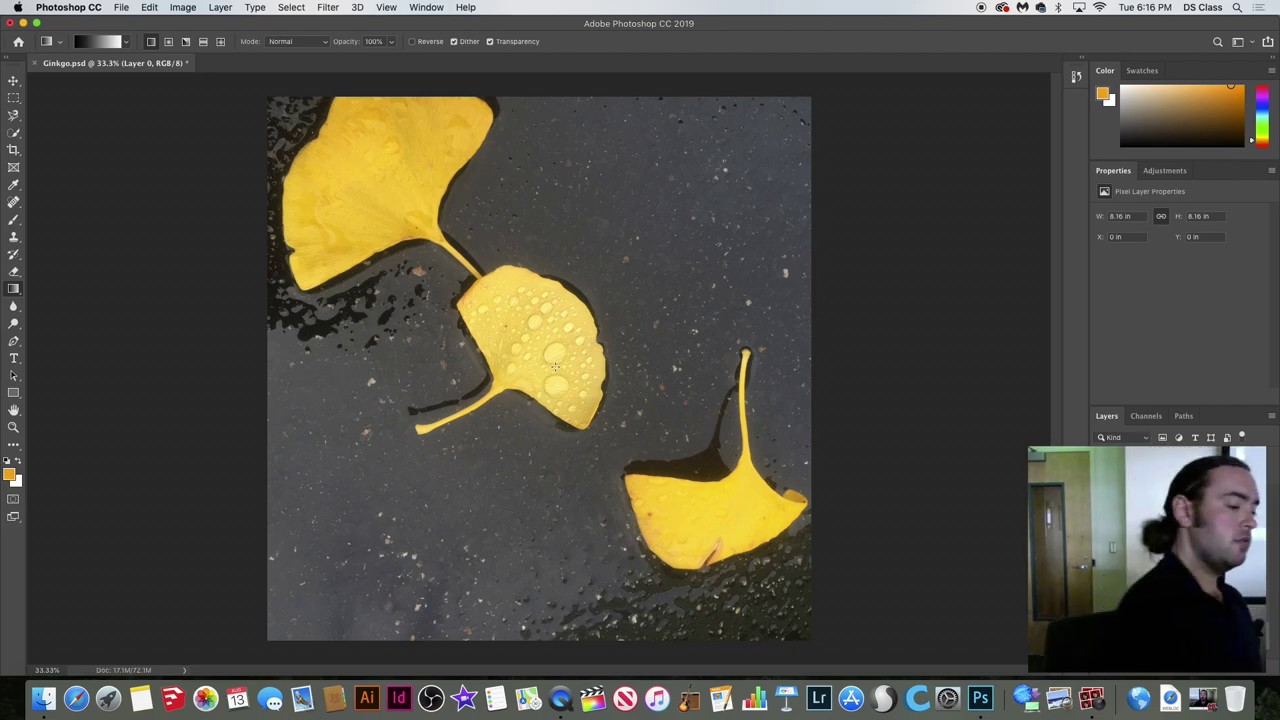
pyautogui.press('super+equal')
pyautogui.press('super+equal')
pyautogui.press('super+equal')
pyautogui.press('super+equal')
pyautogui.press('super+equal')
pyautogui.press('super+equal')
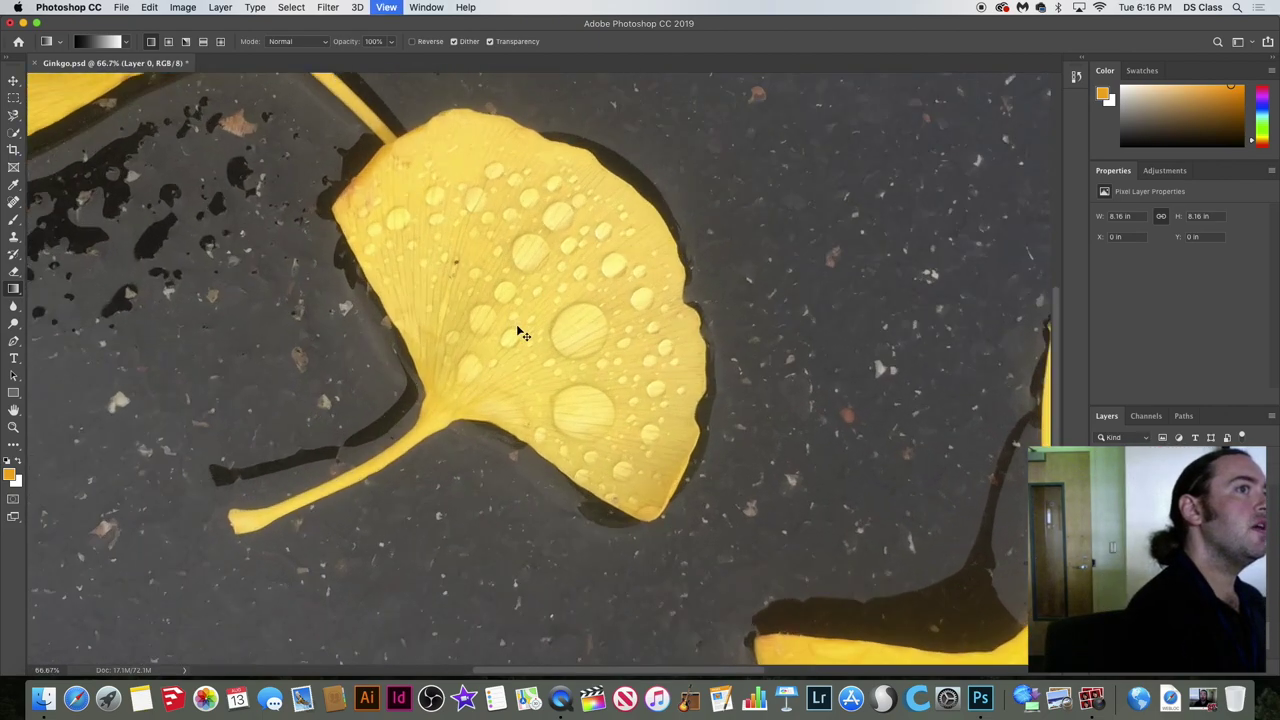
pyautogui.press('super+minus')
pyautogui.press('super+minus')
pyautogui.press('super+minus')
pyautogui.press('super+minus')
pyautogui.press('super+minus')
pyautogui.press('super+minus')
pyautogui.press('super+minus')
pyautogui.press('super+minus')
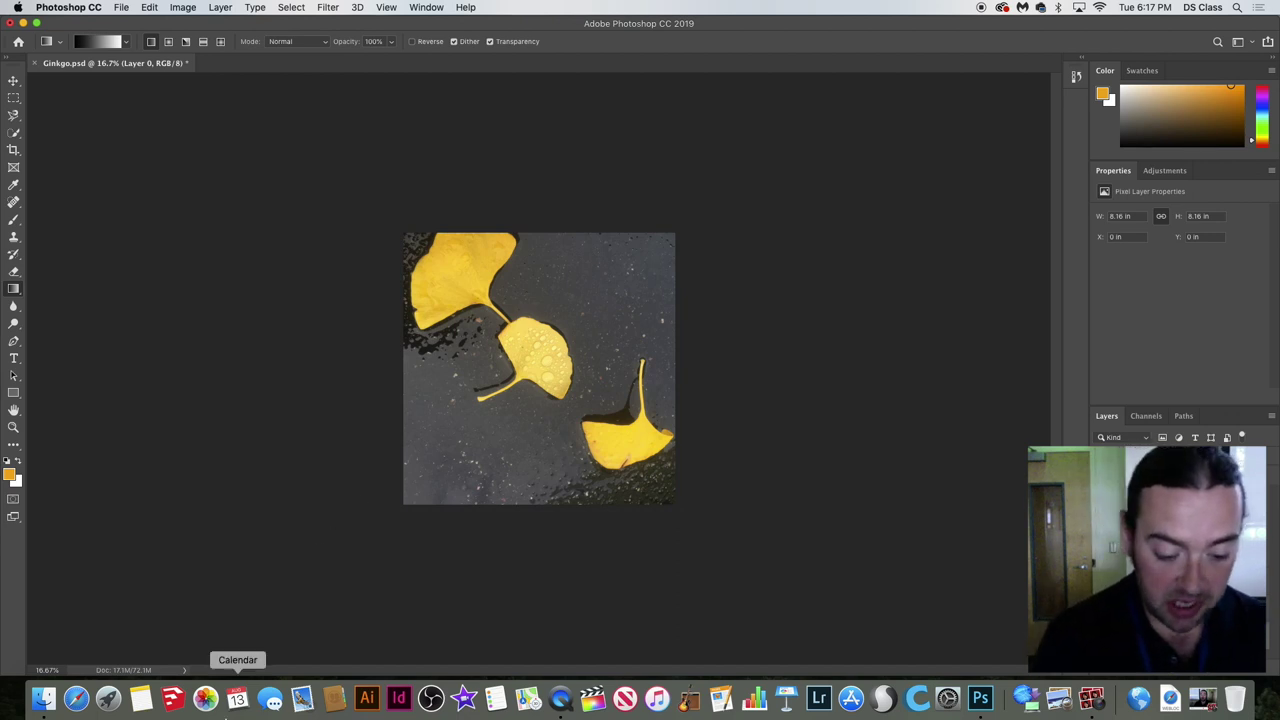
# In Safari, search Google for 'tiger google images' and switch to the Images results.
pyautogui.click(78, 708)
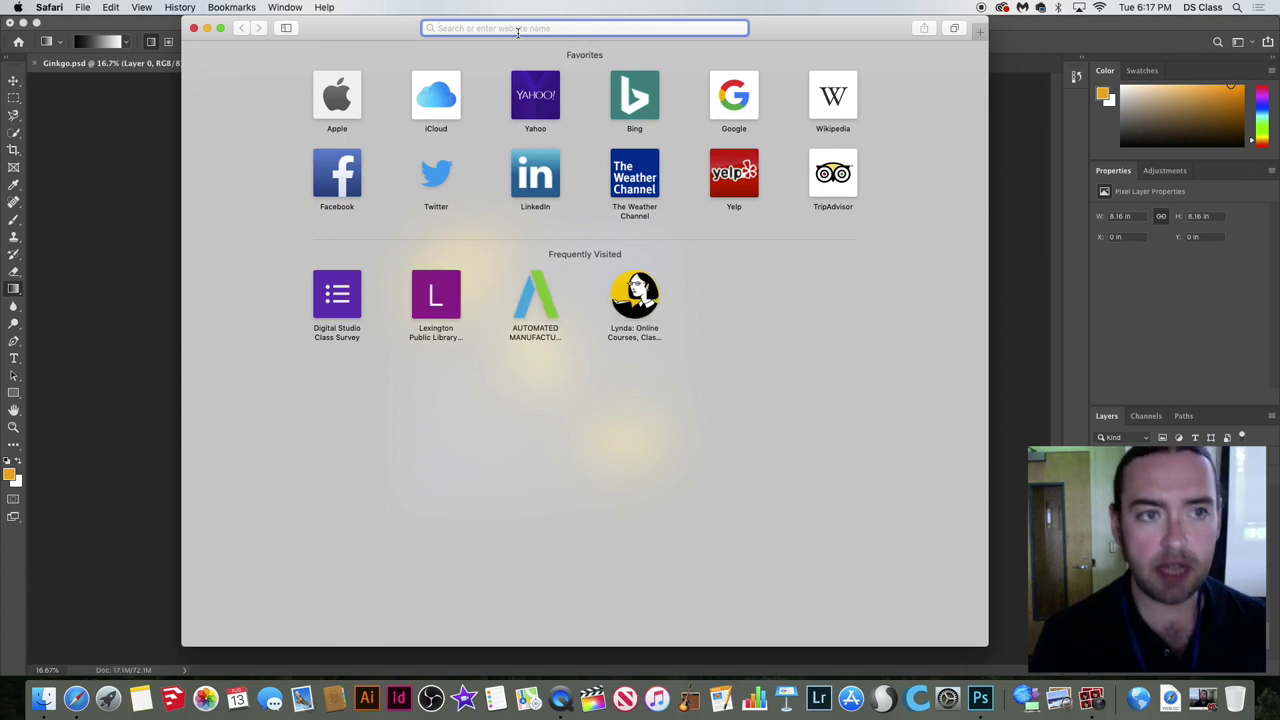
pyautogui.write('tigersupplies.com')
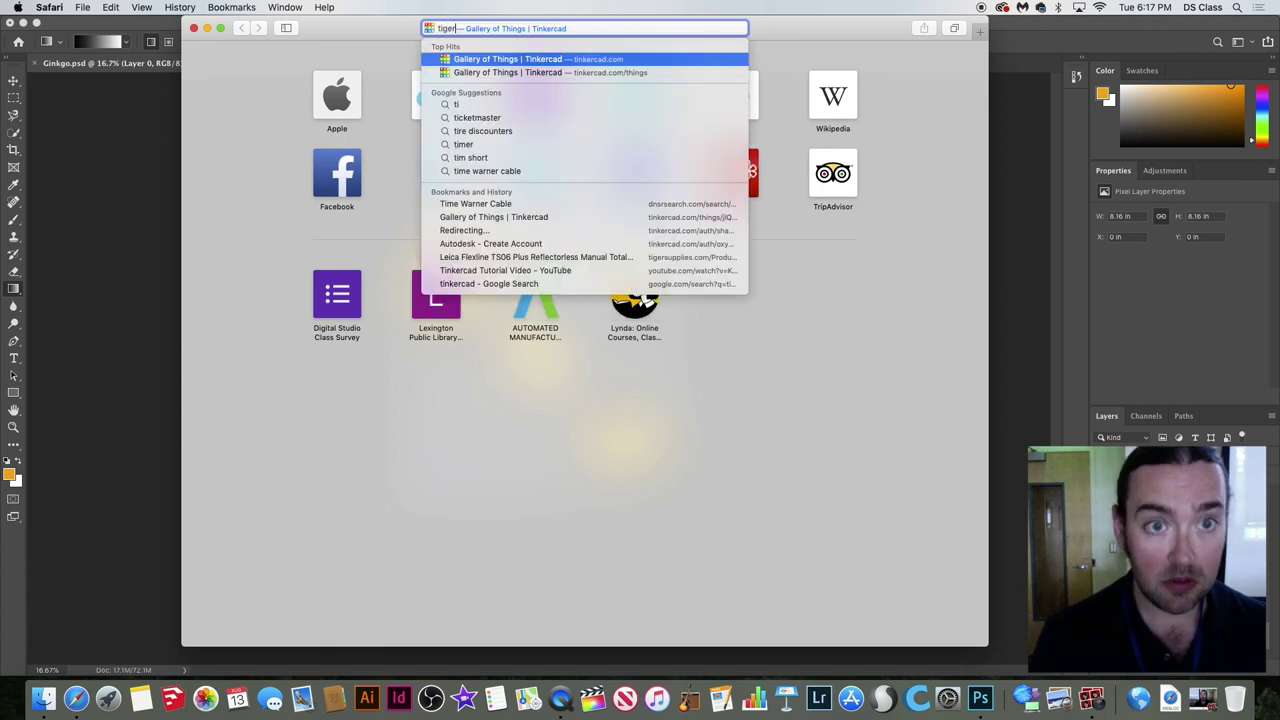
pyautogui.press('Return')
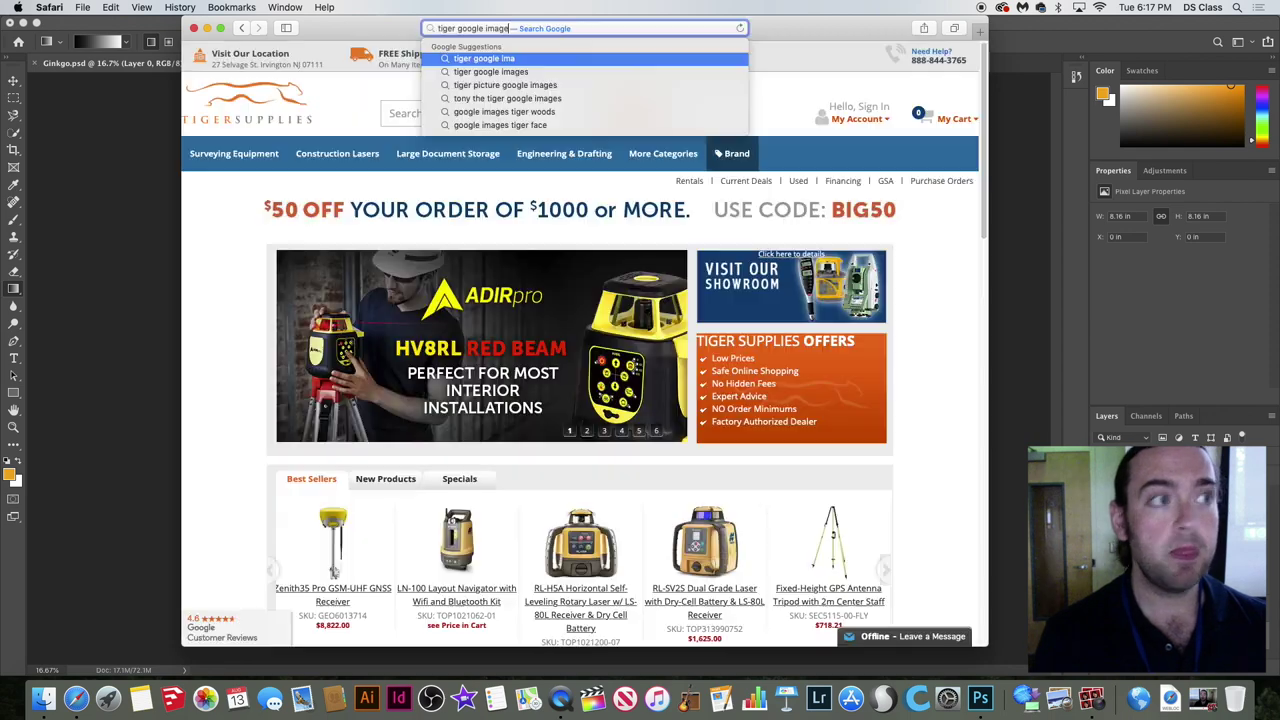
pyautogui.press('Return')
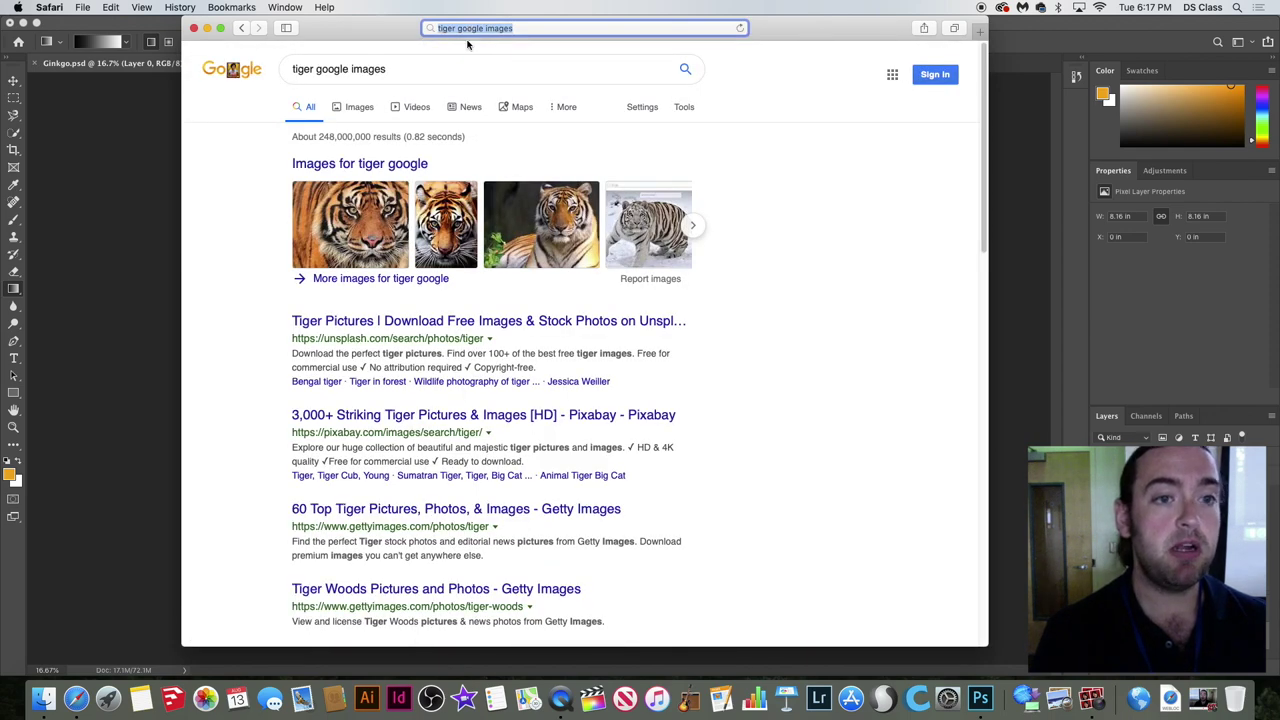
pyautogui.click(362, 107)
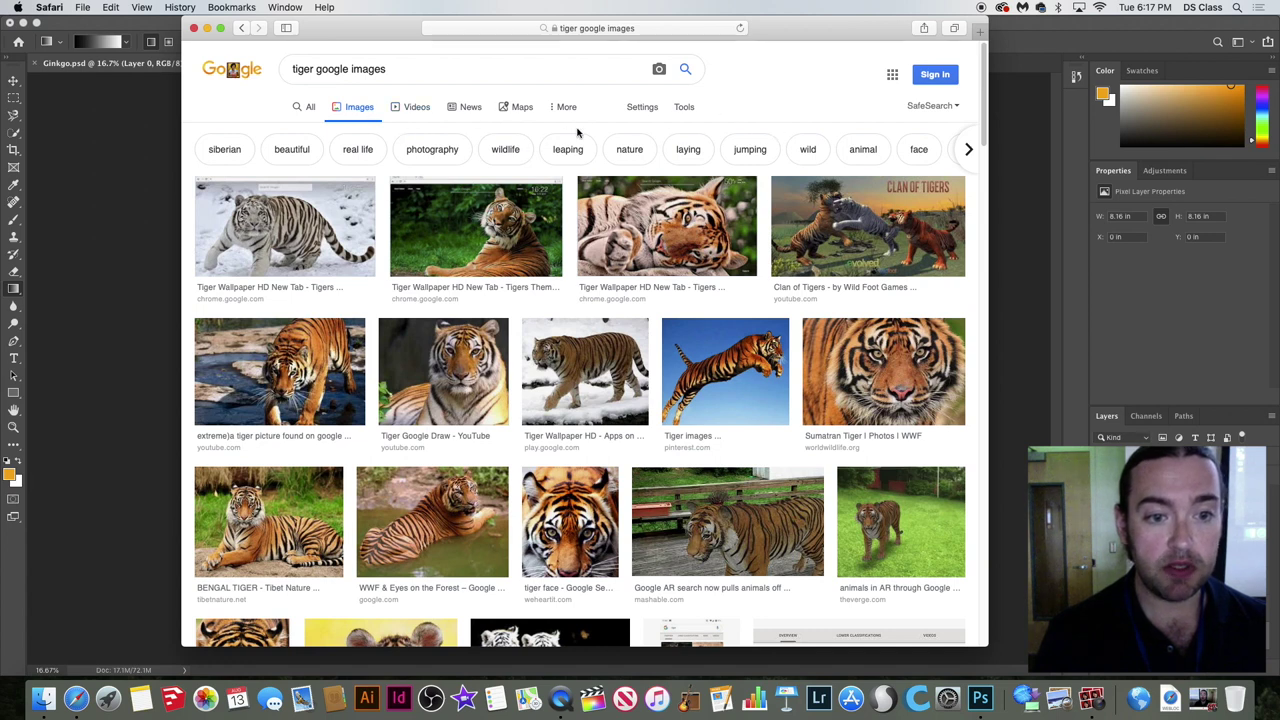
# Show the search filter tools and scroll the tiger results, checking the Size filter.
pyautogui.click(684, 108)
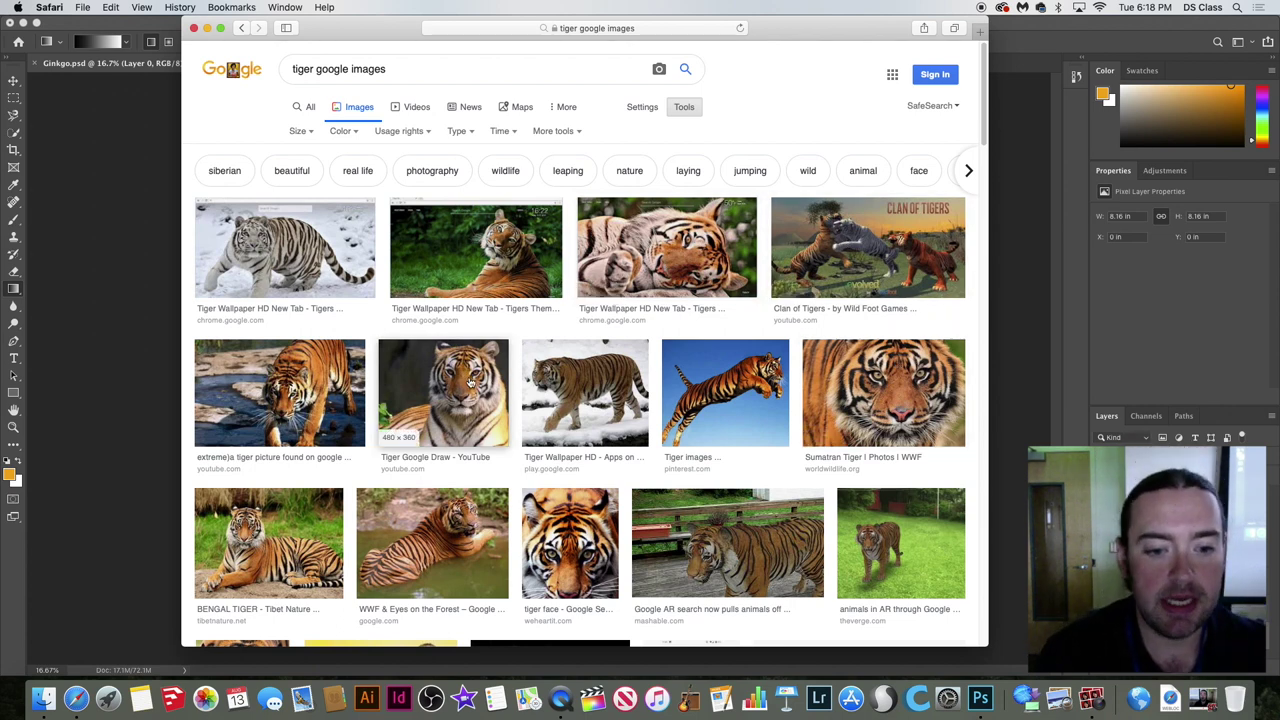
pyautogui.scroll(-2, 452, 470)
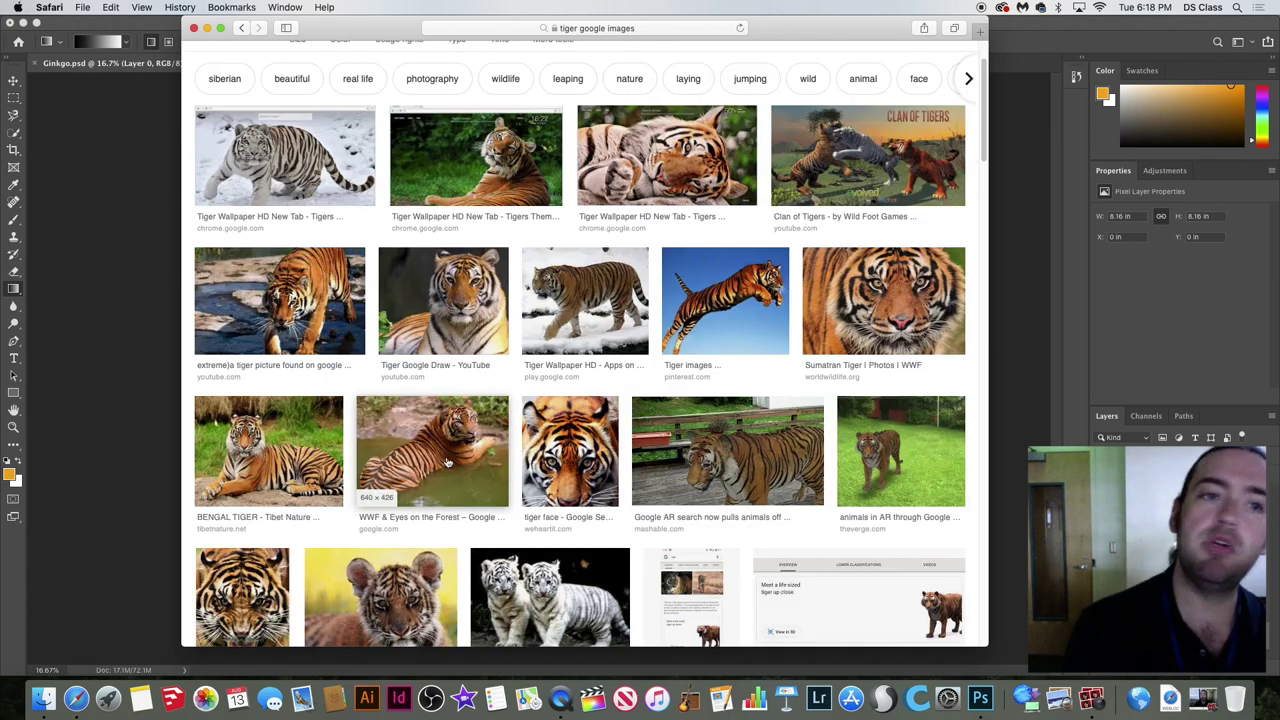
pyautogui.scroll(-8, 445, 457)
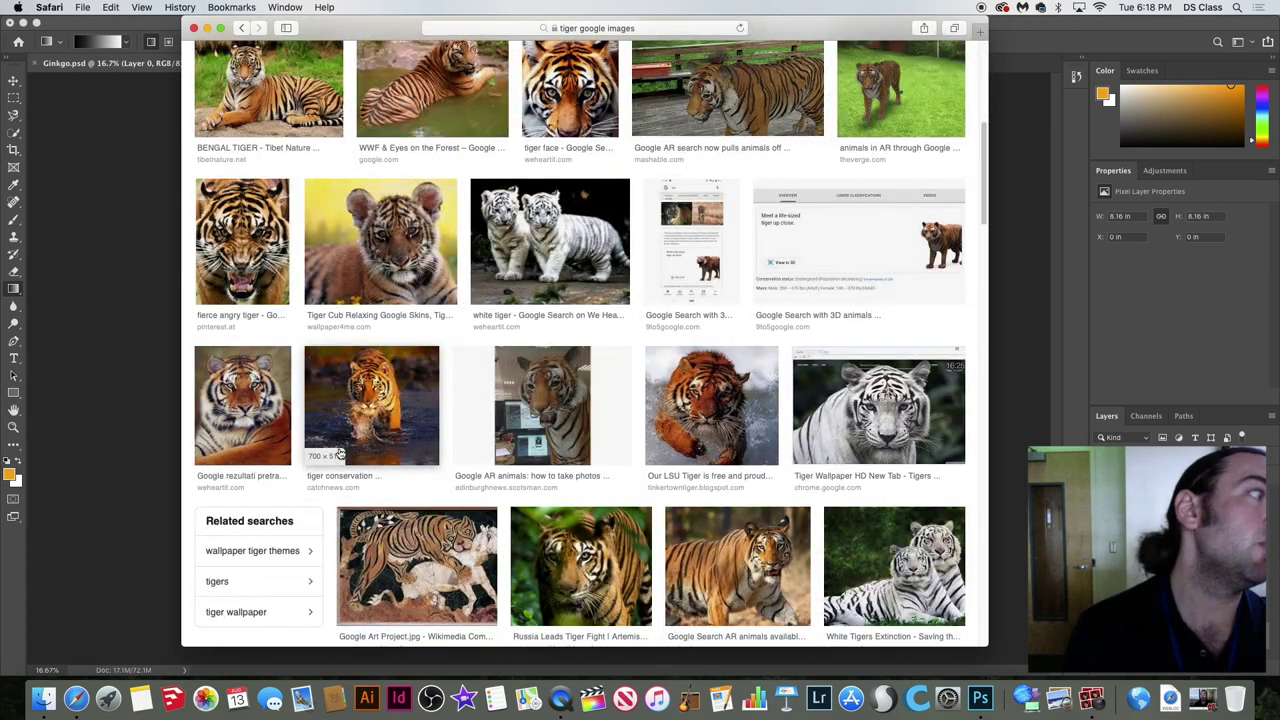
pyautogui.scroll(10, 540, 400)
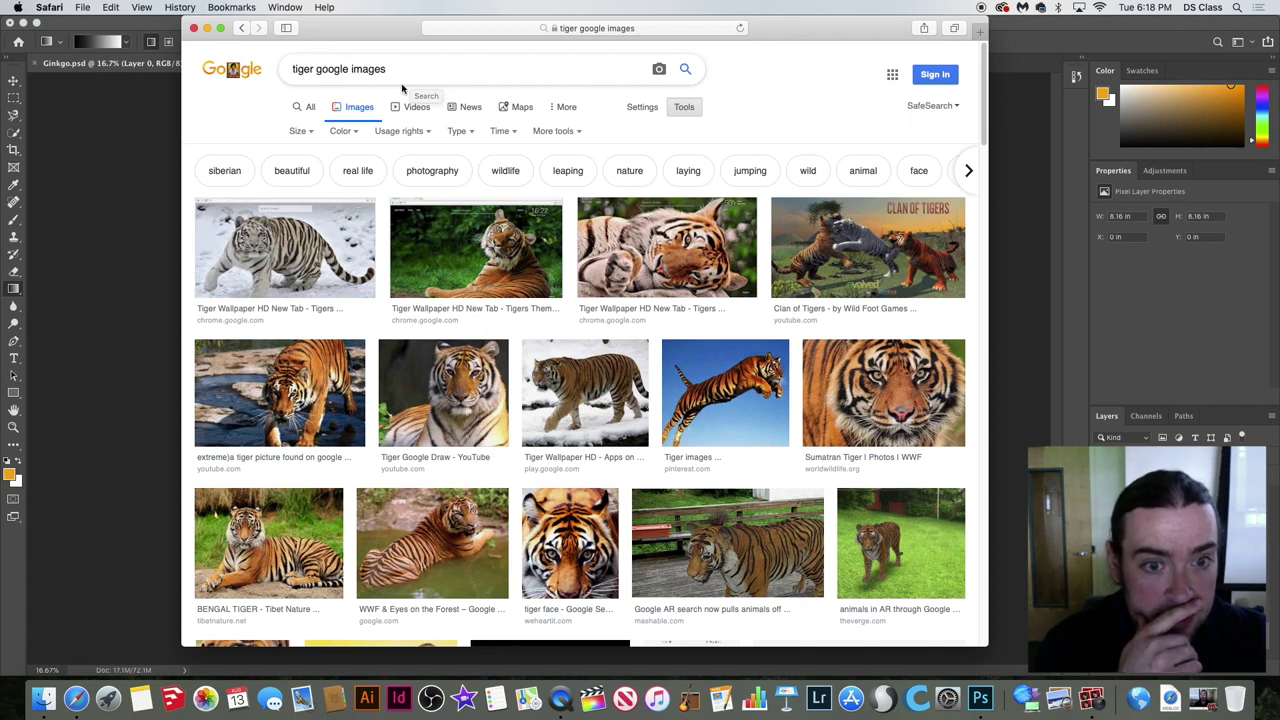
pyautogui.click(303, 131)
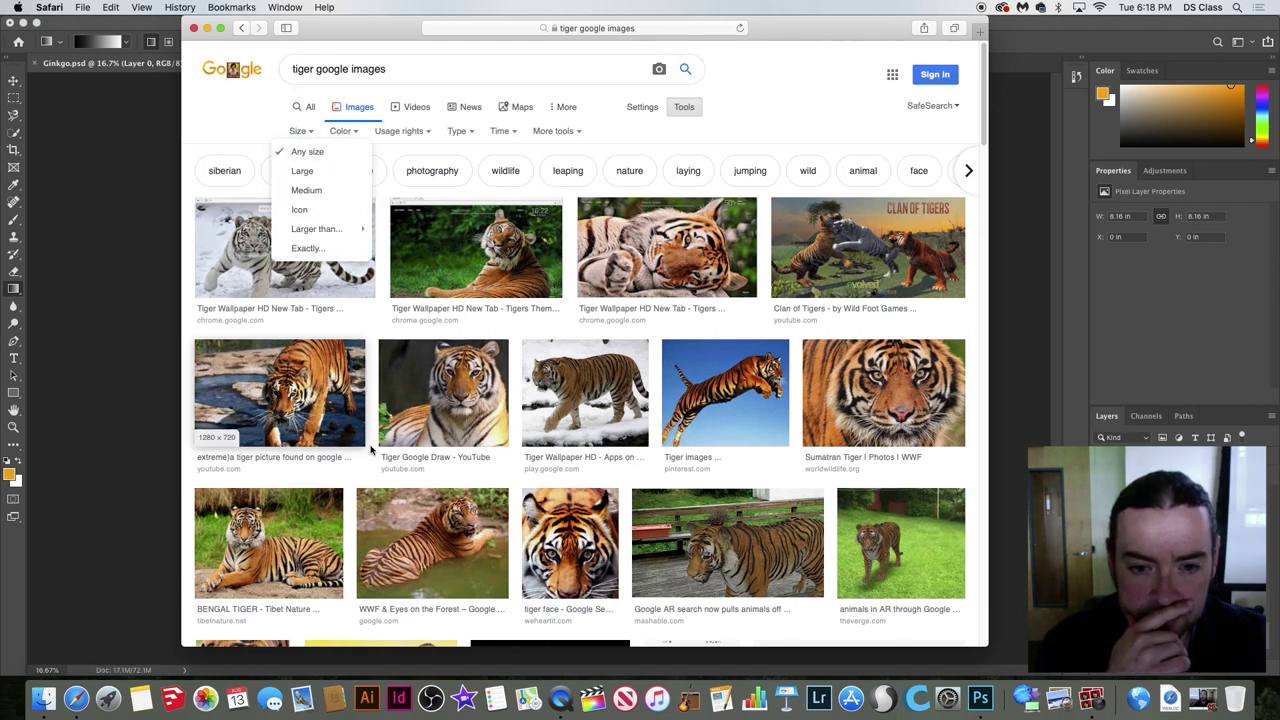
# Preview several tiger images, ending on the Tiger Wallpaper HD New Tab result.
pyautogui.click(592, 540)
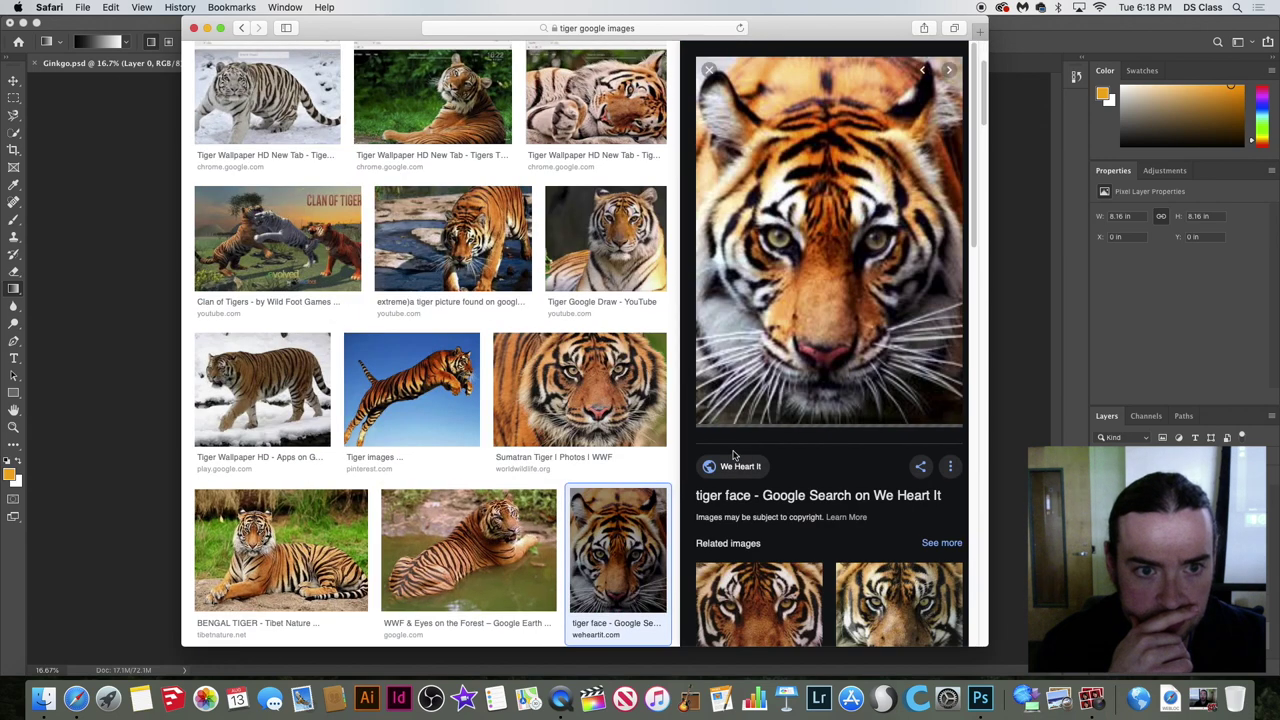
pyautogui.scroll(3, 592, 540)
pyautogui.scroll(-3, 812, 527)
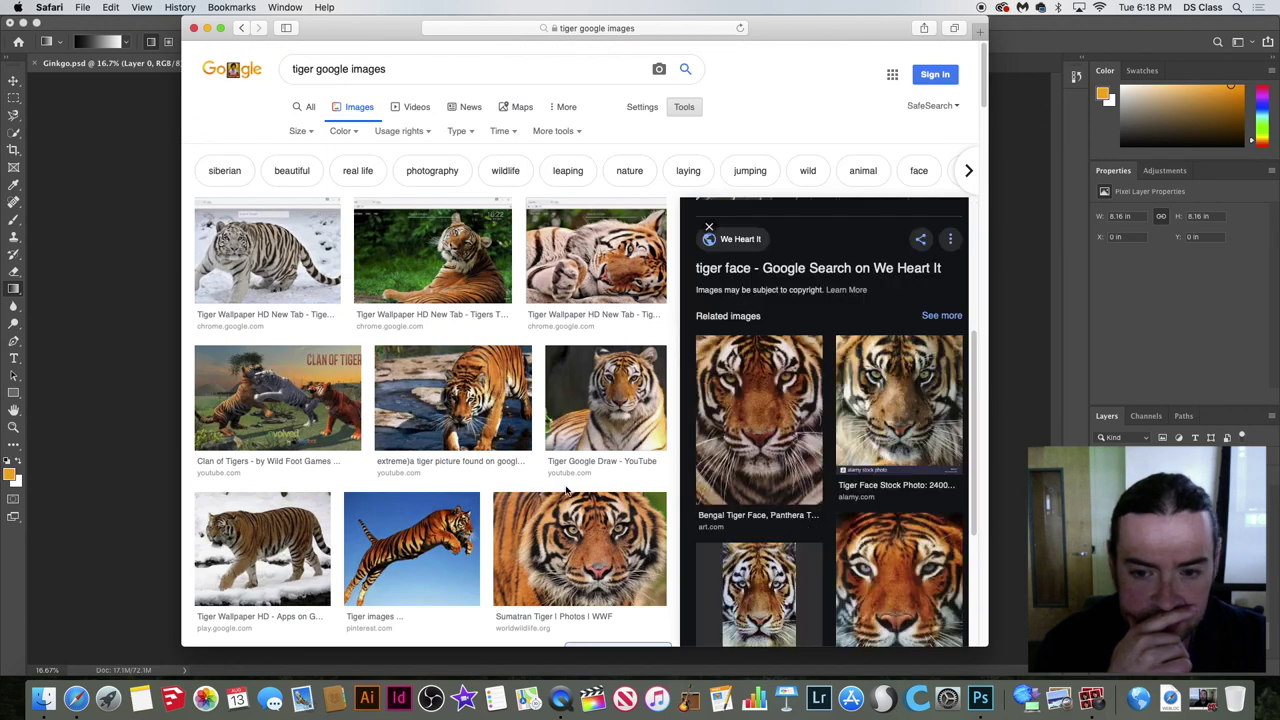
pyautogui.click(585, 437)
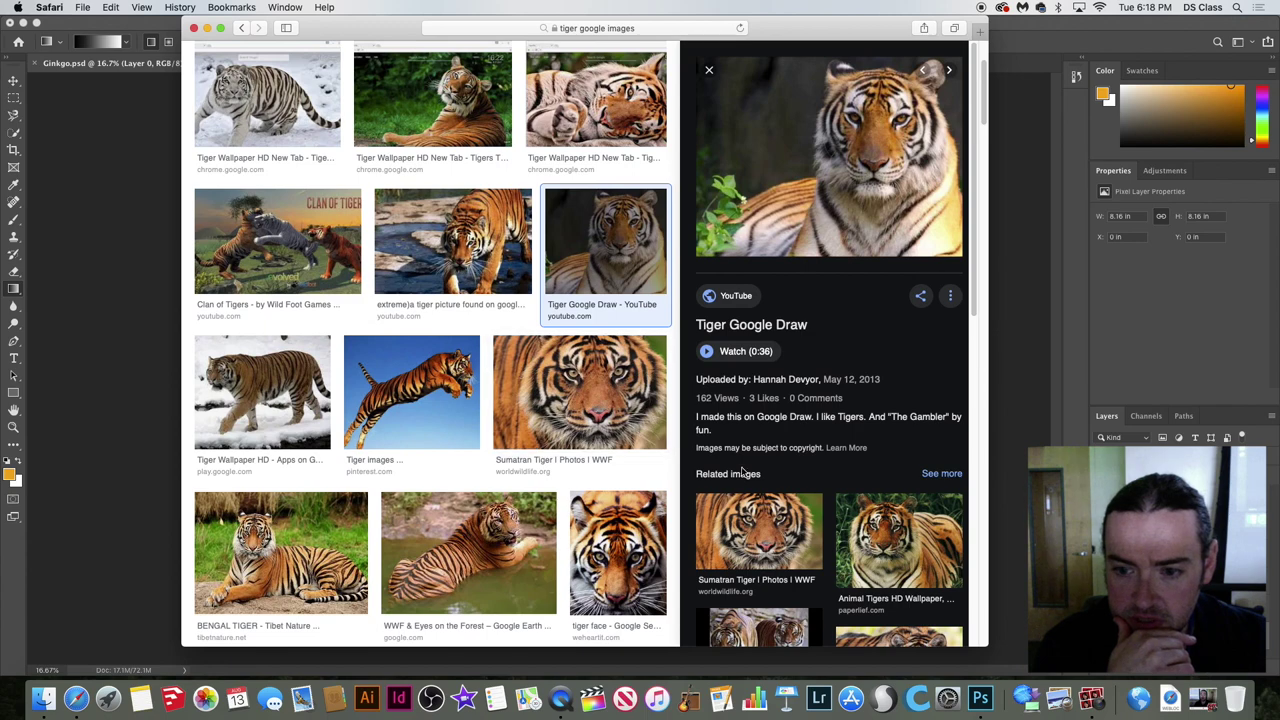
pyautogui.scroll(-5, 464, 441)
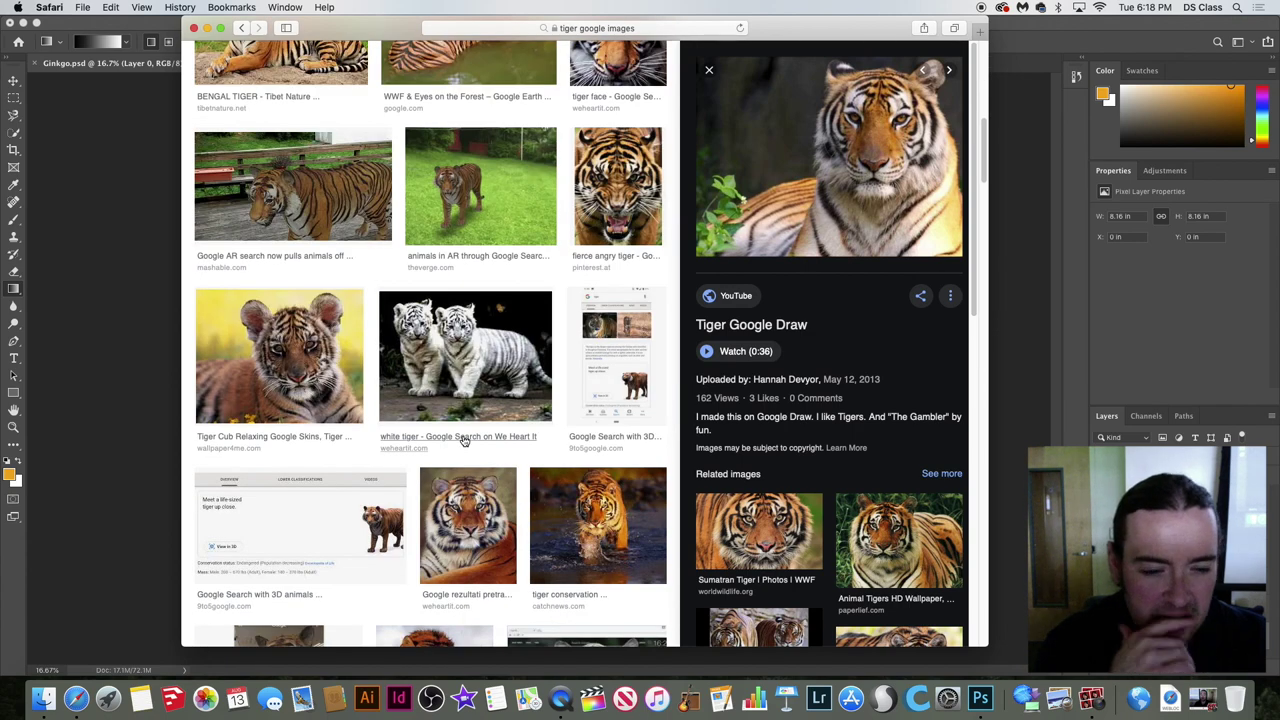
pyautogui.click(478, 502)
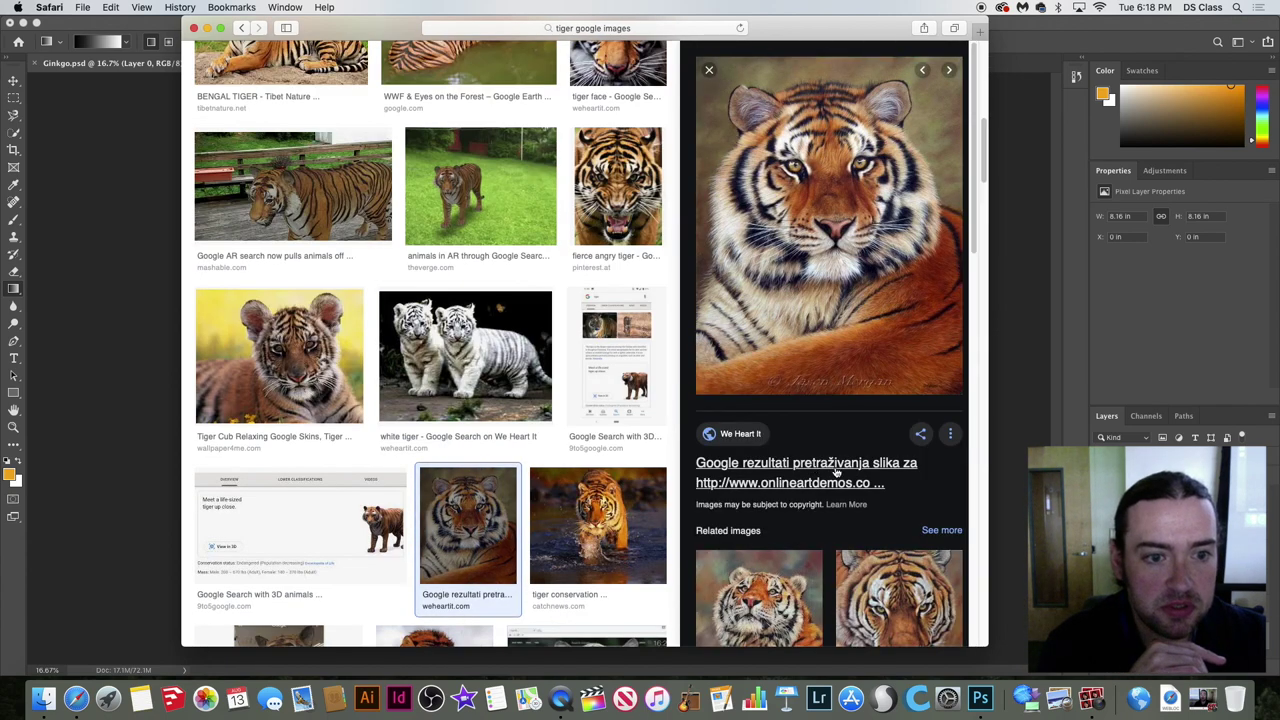
pyautogui.scroll(-10, 836, 471)
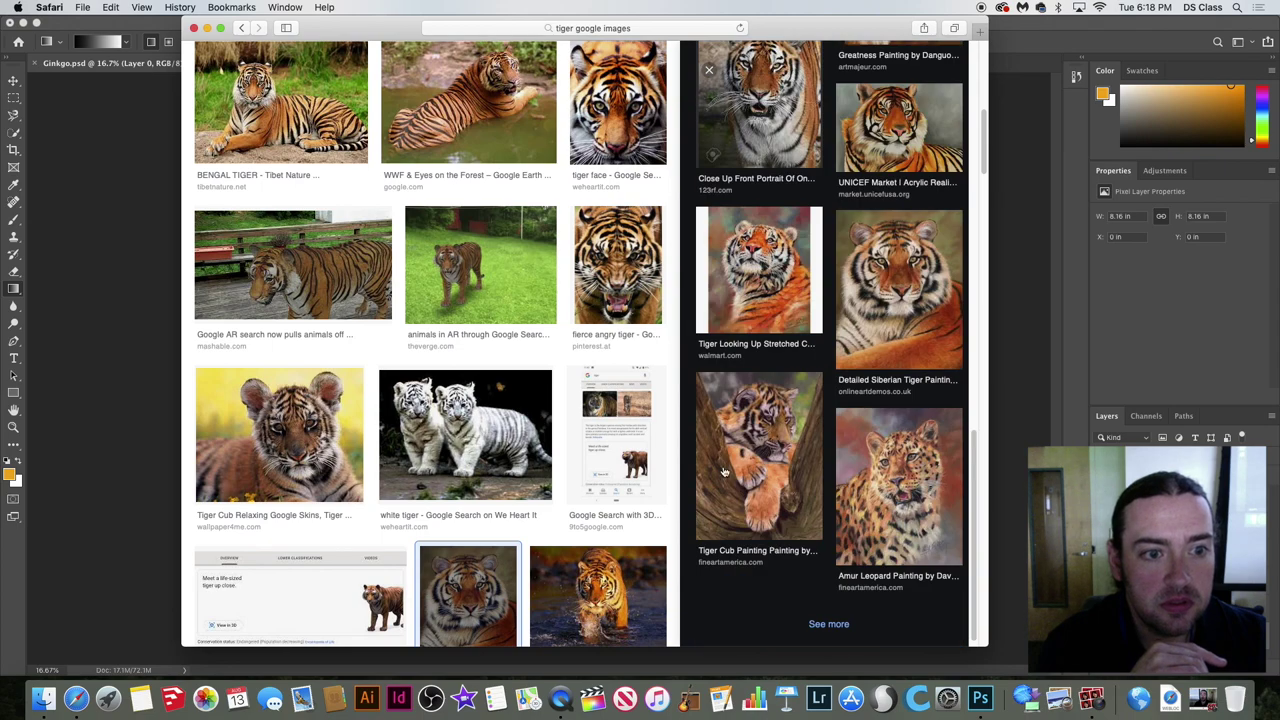
pyautogui.scroll(-10, 472, 450)
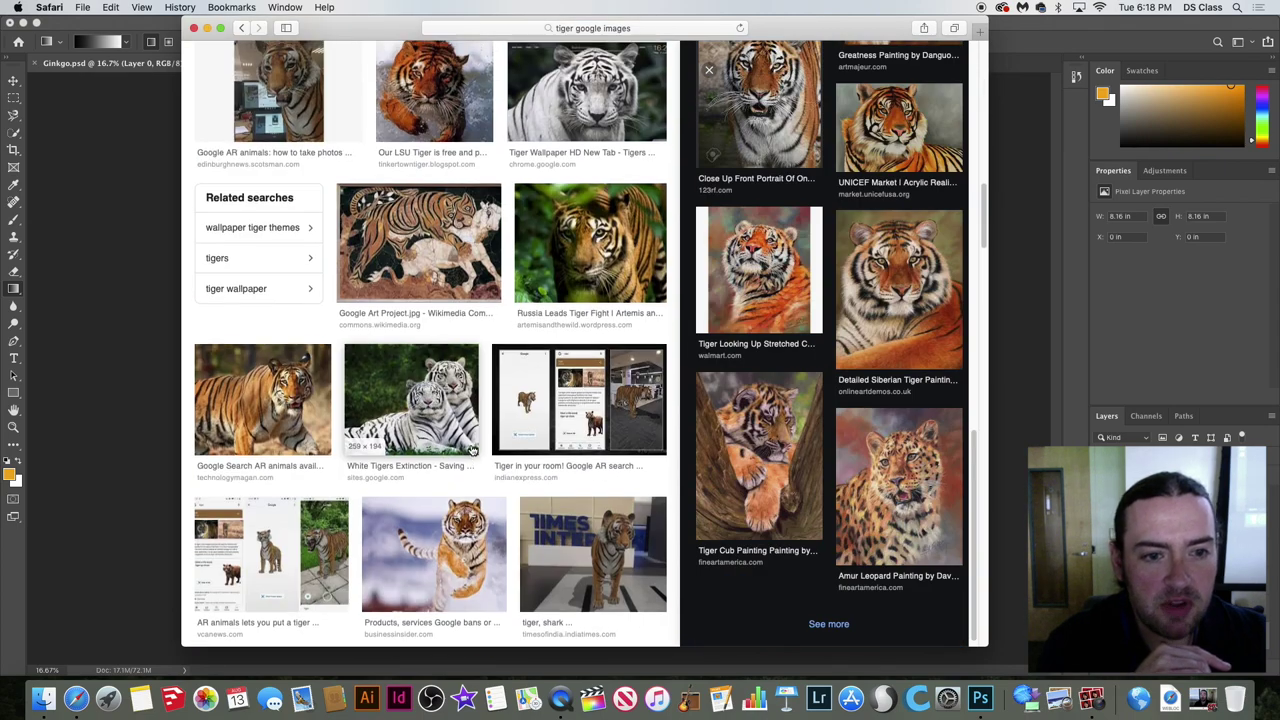
pyautogui.scroll(15, 472, 450)
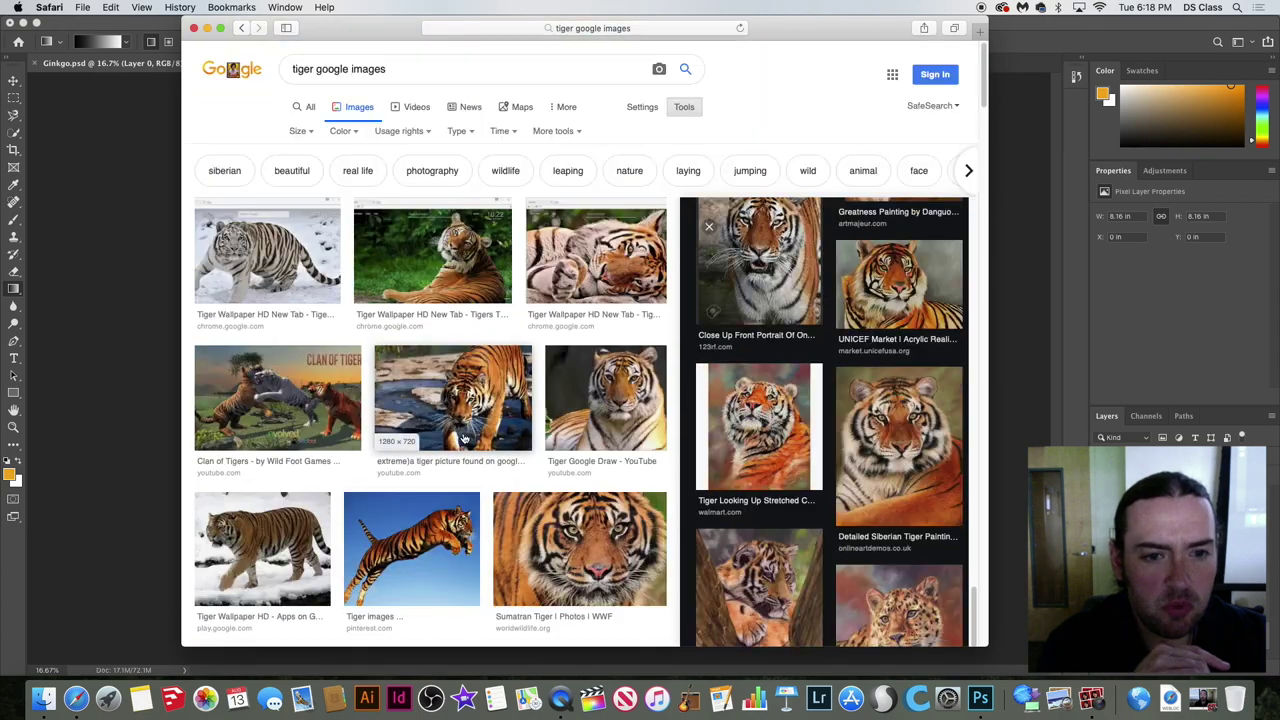
pyautogui.click(305, 132)
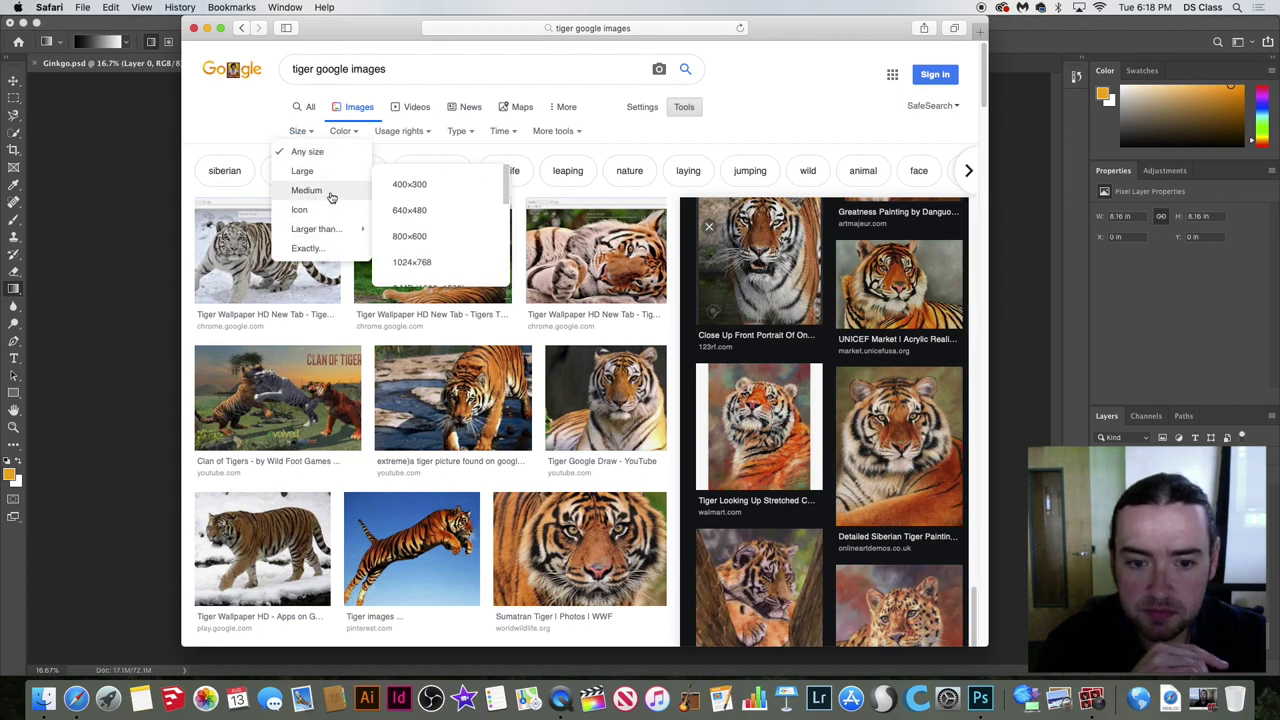
pyautogui.click(442, 267)
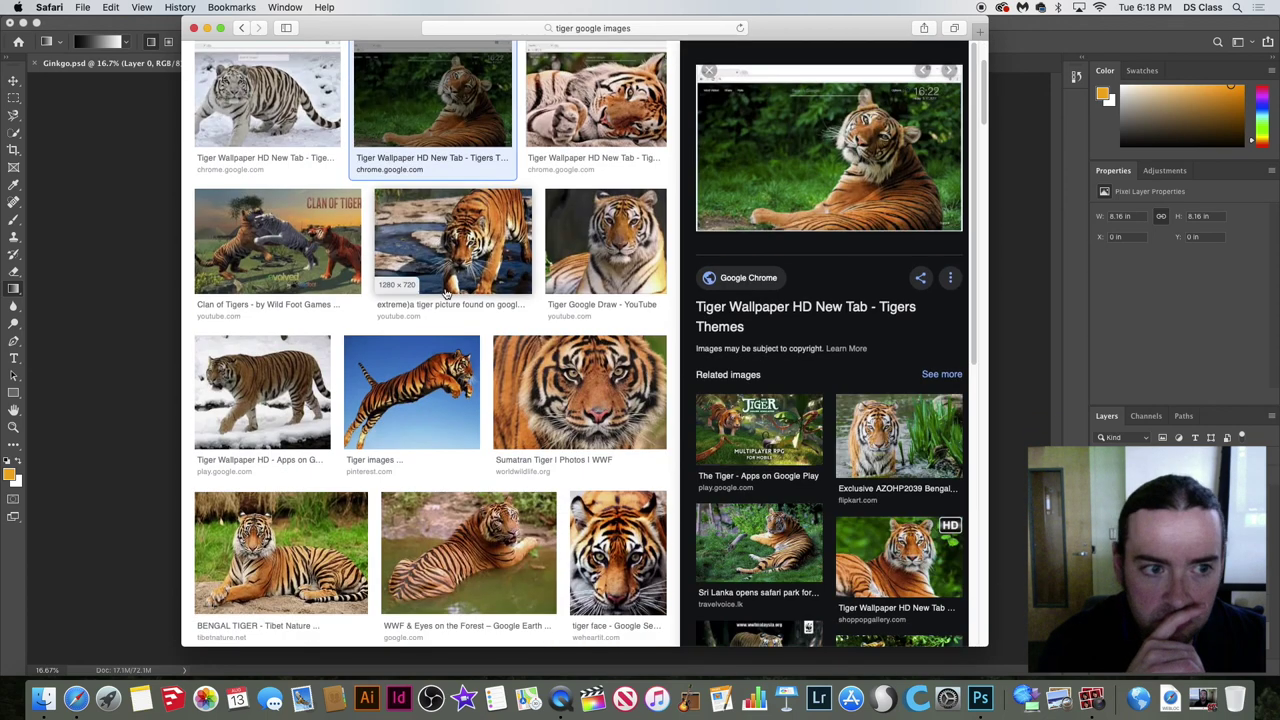
pyautogui.scroll(-1, 380, 420)
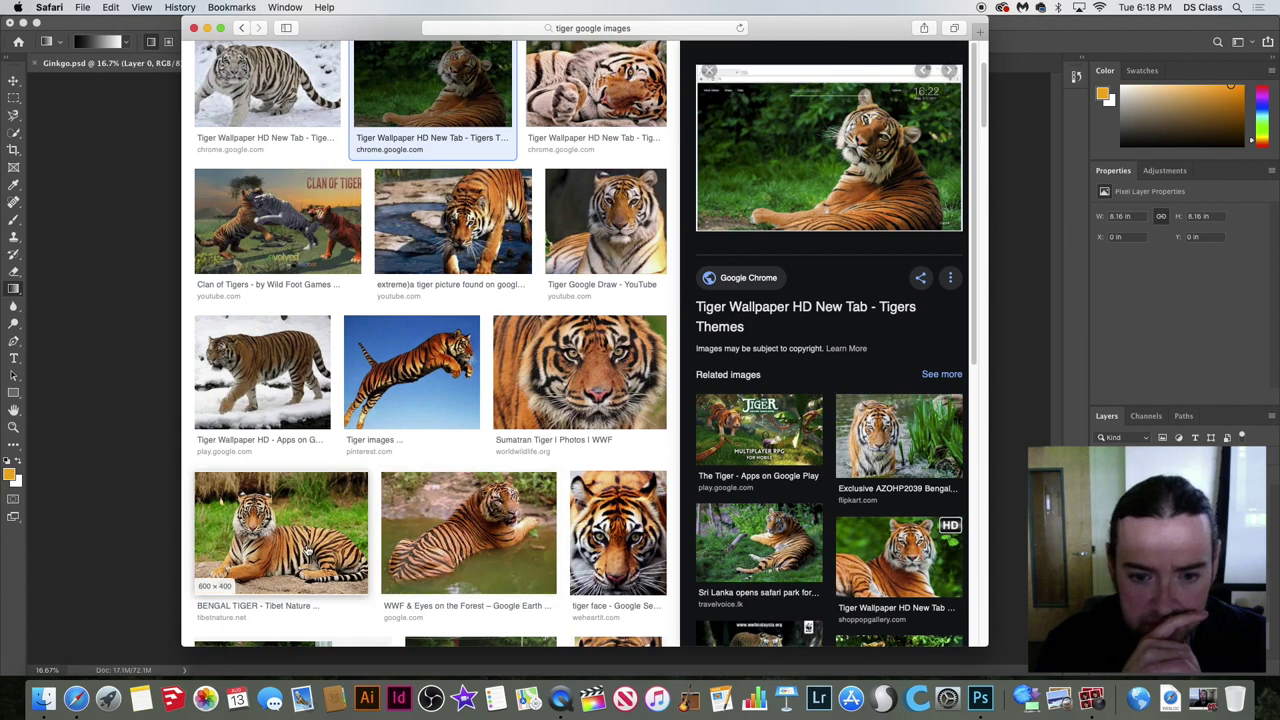
pyautogui.scroll(4, 735, 300)
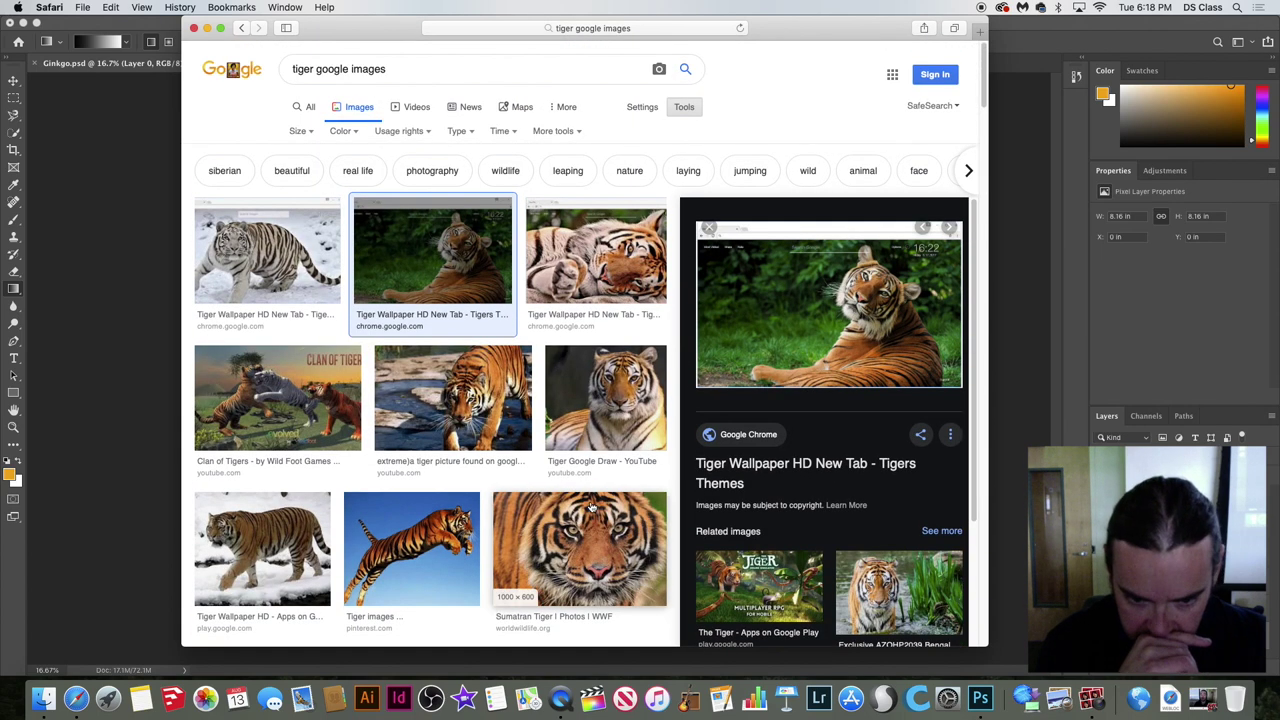
# Preview the Sumatran Tiger photo, then switch to the close-up tiger face image.
pyautogui.click(587, 513)
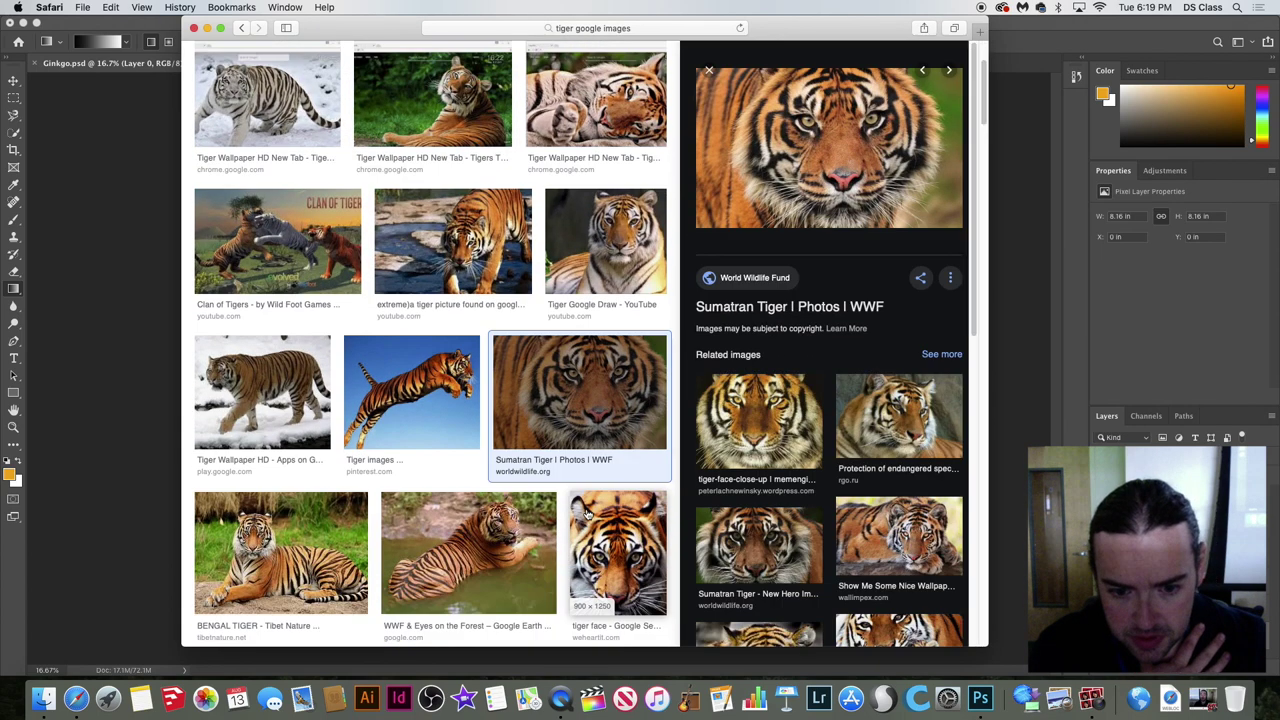
pyautogui.rightClick(583, 405)
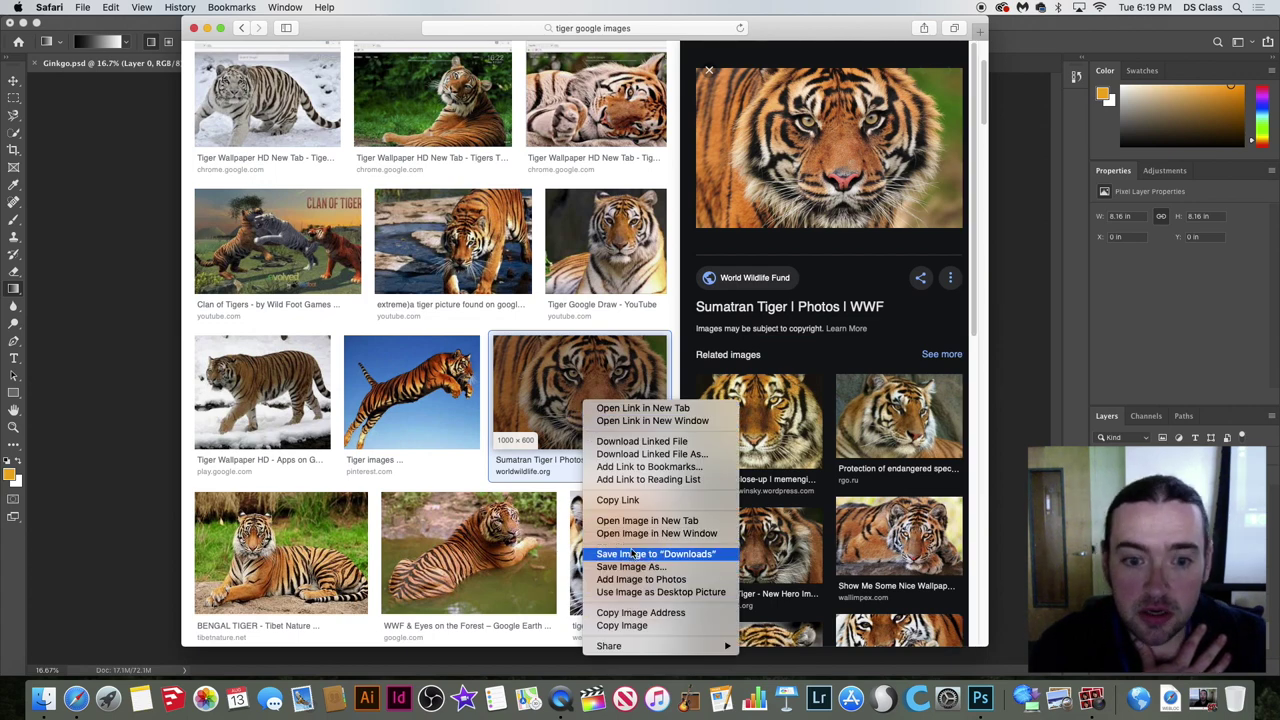
pyautogui.click(557, 421)
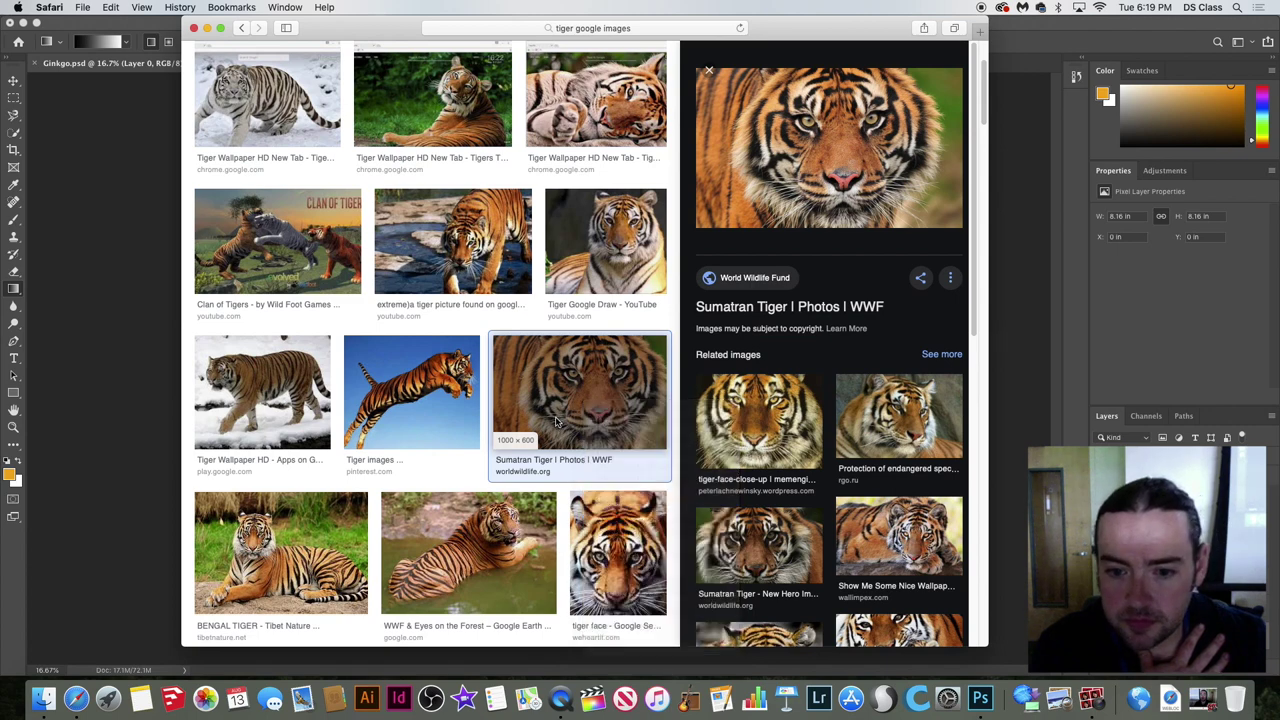
pyautogui.click(557, 421)
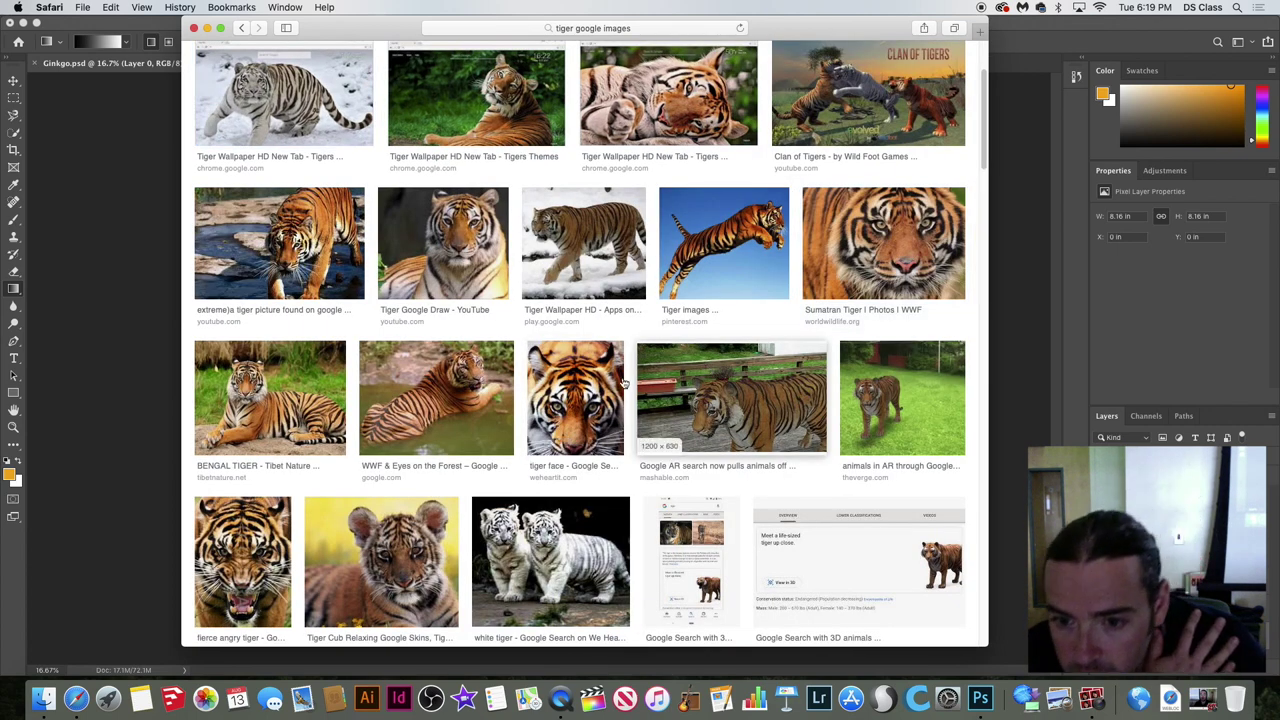
pyautogui.click(568, 396)
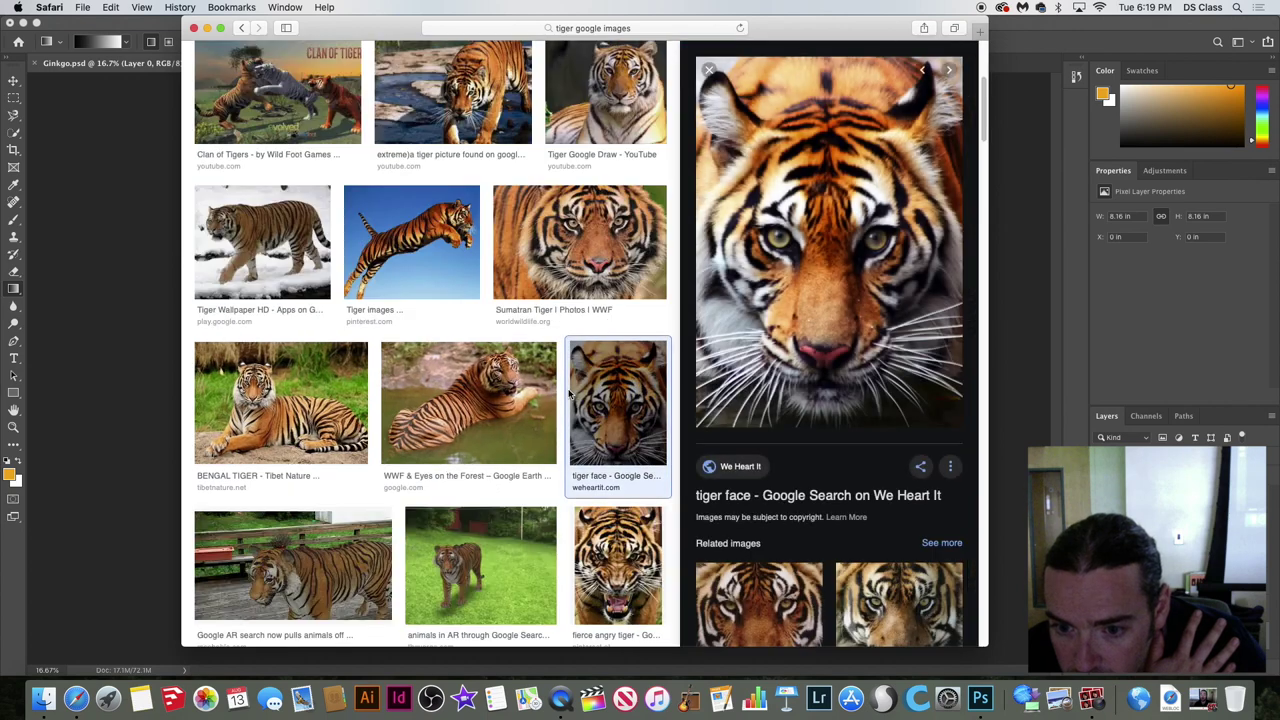
# Open the tiger face's source page in a new tab and save the image as large.jpg.
pyautogui.rightClick(800, 330)
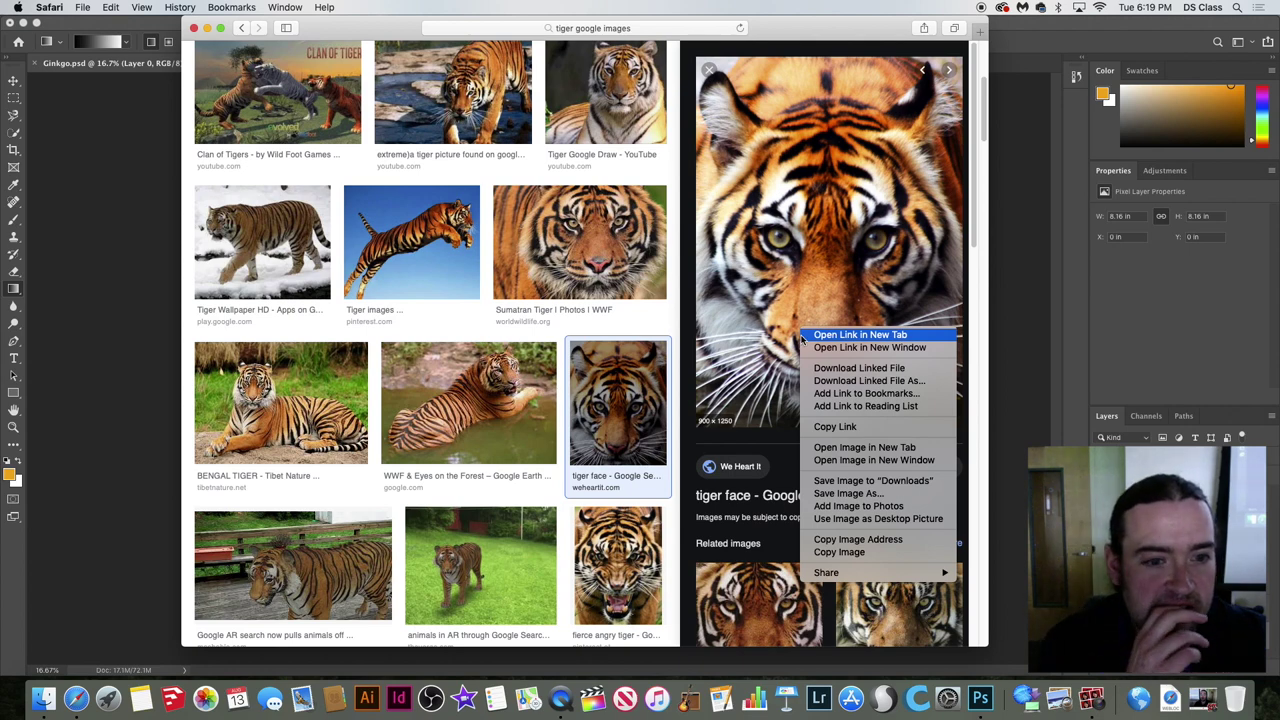
pyautogui.click(802, 336)
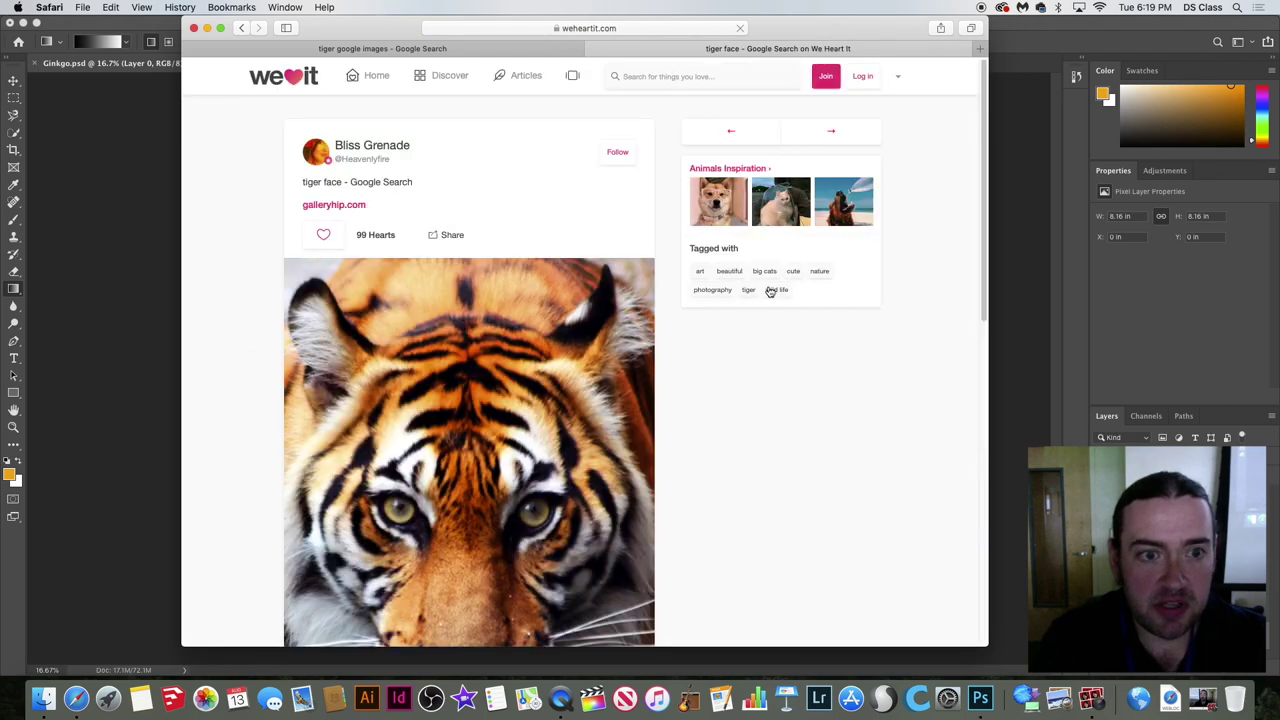
pyautogui.scroll(-5, 500, 340)
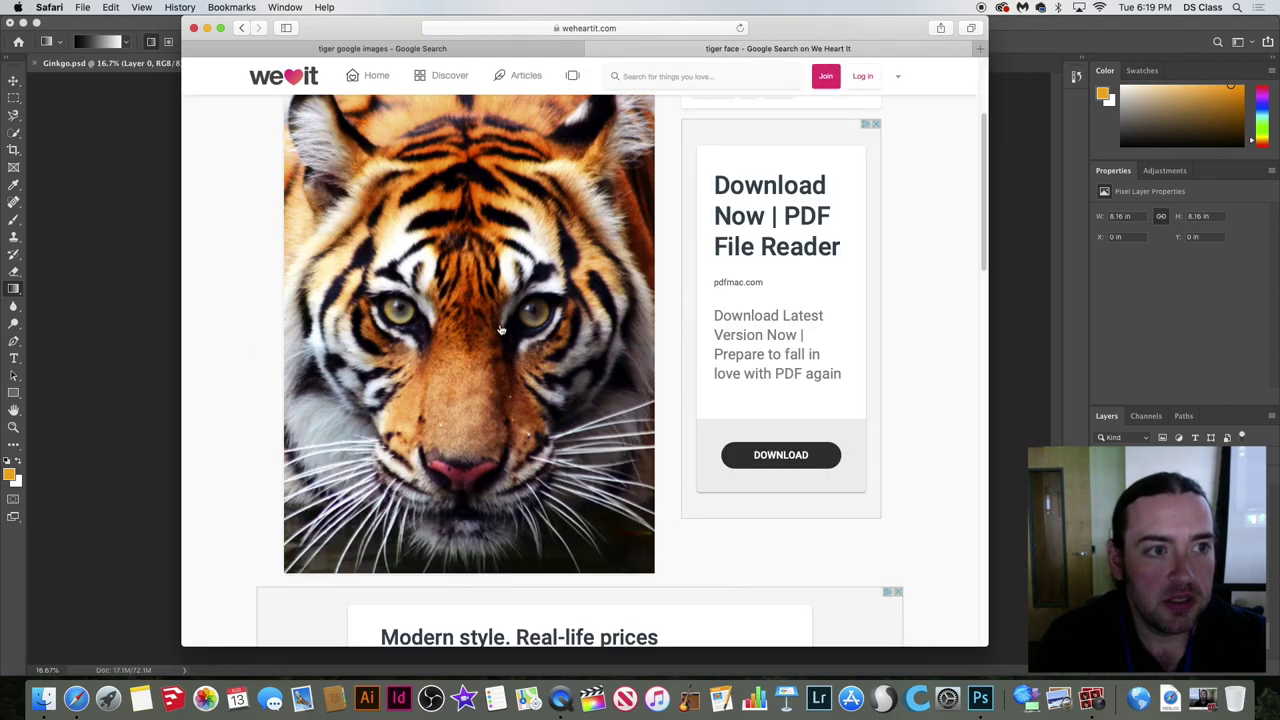
pyautogui.rightClick(501, 330)
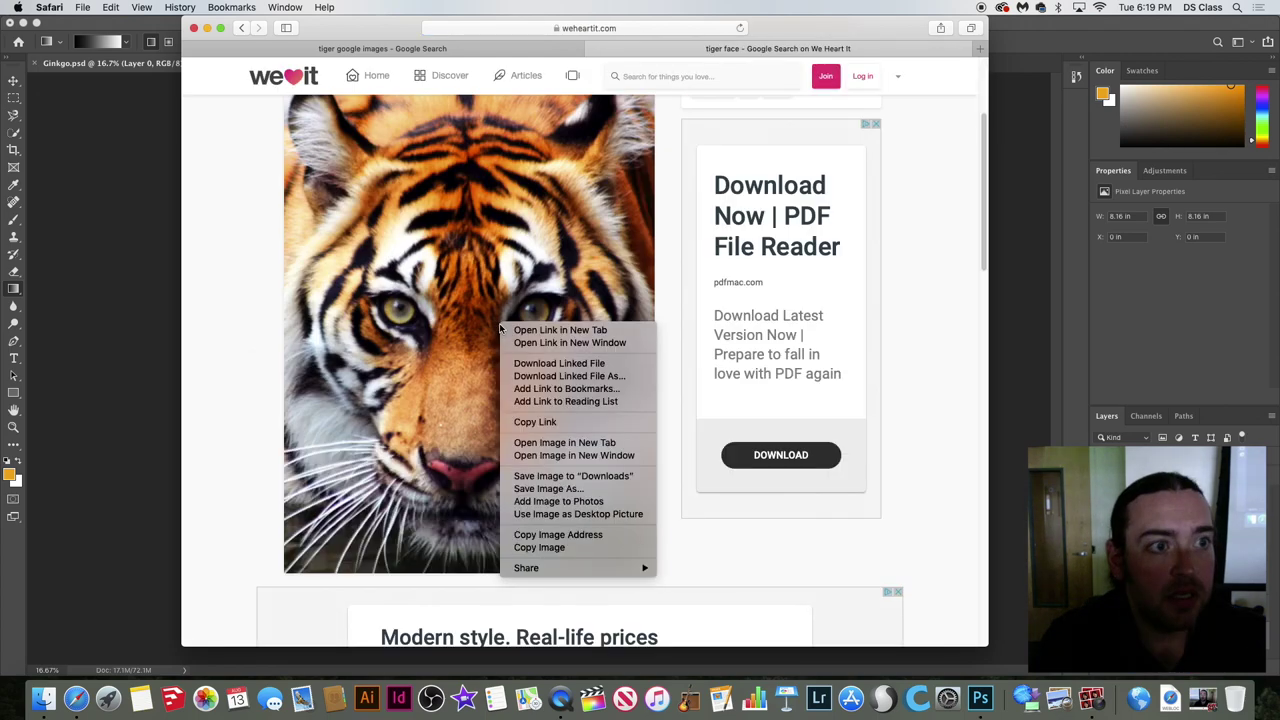
pyautogui.click(540, 488)
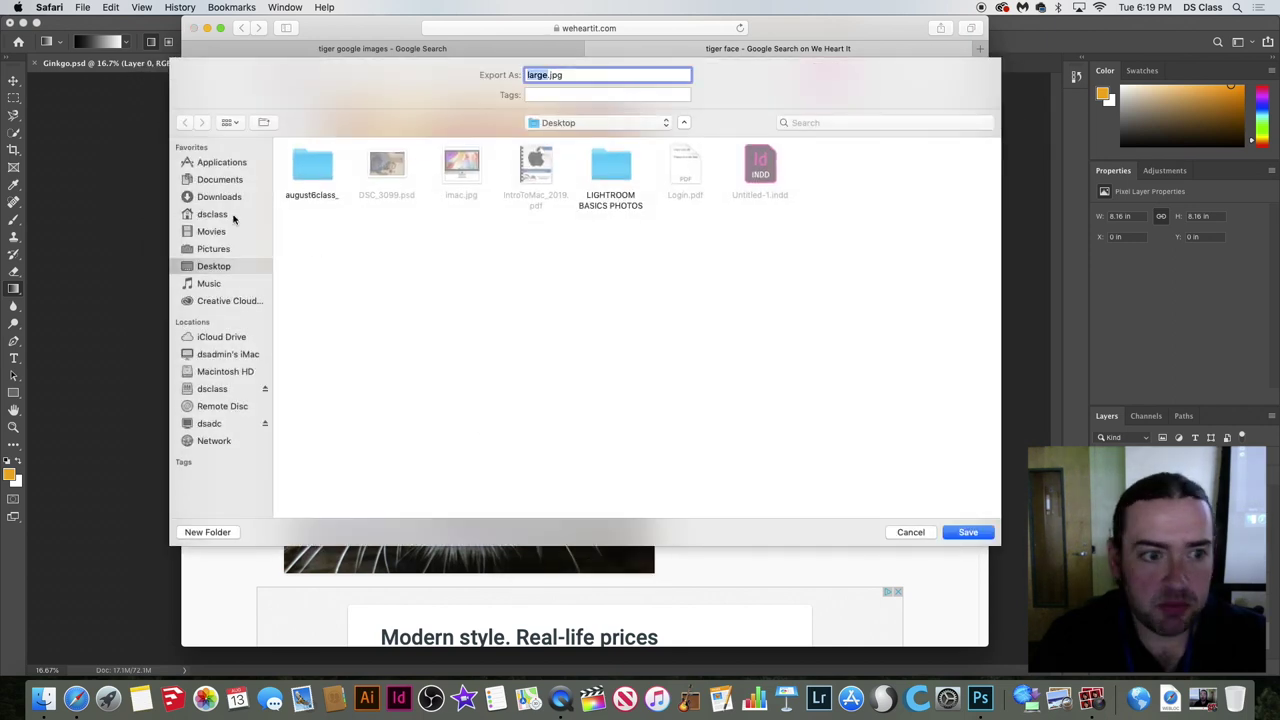
pyautogui.press('Return')
# Back in Photoshop, open large.jpg from the Desktop and zoom in and out on the tiger.
pyautogui.click(151, 218)
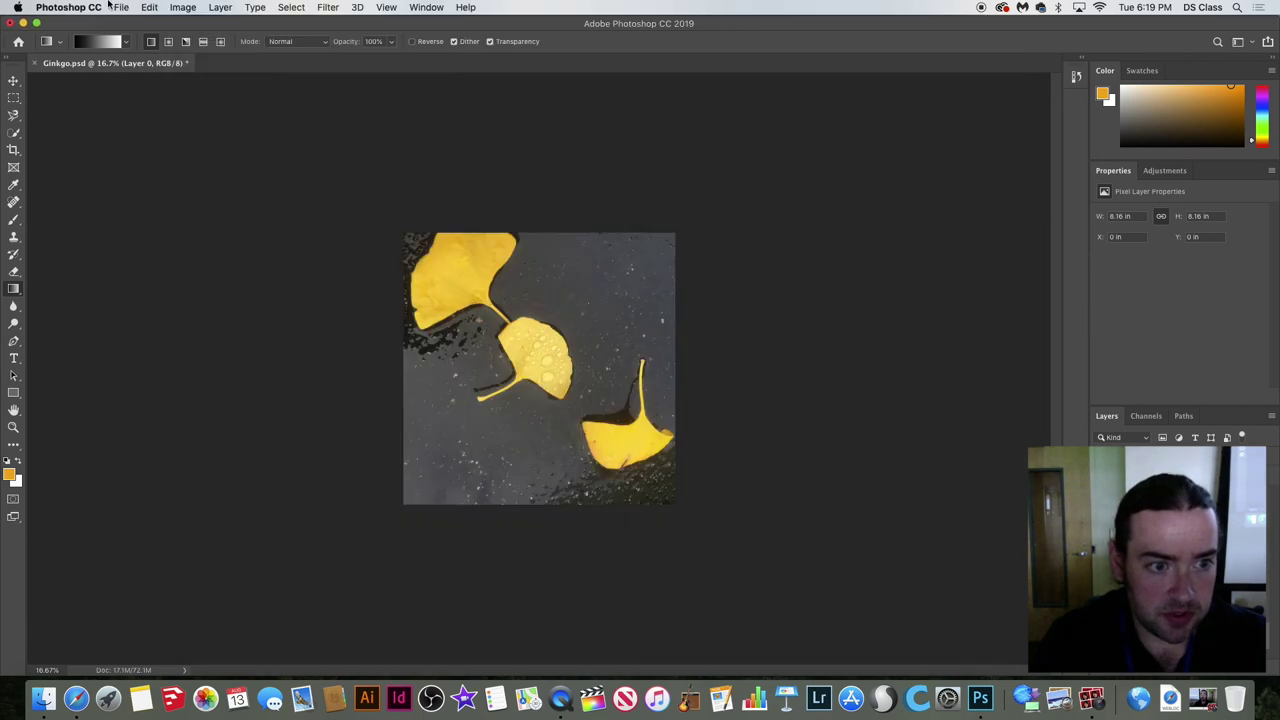
pyautogui.click(120, 7)
pyautogui.click(140, 36)
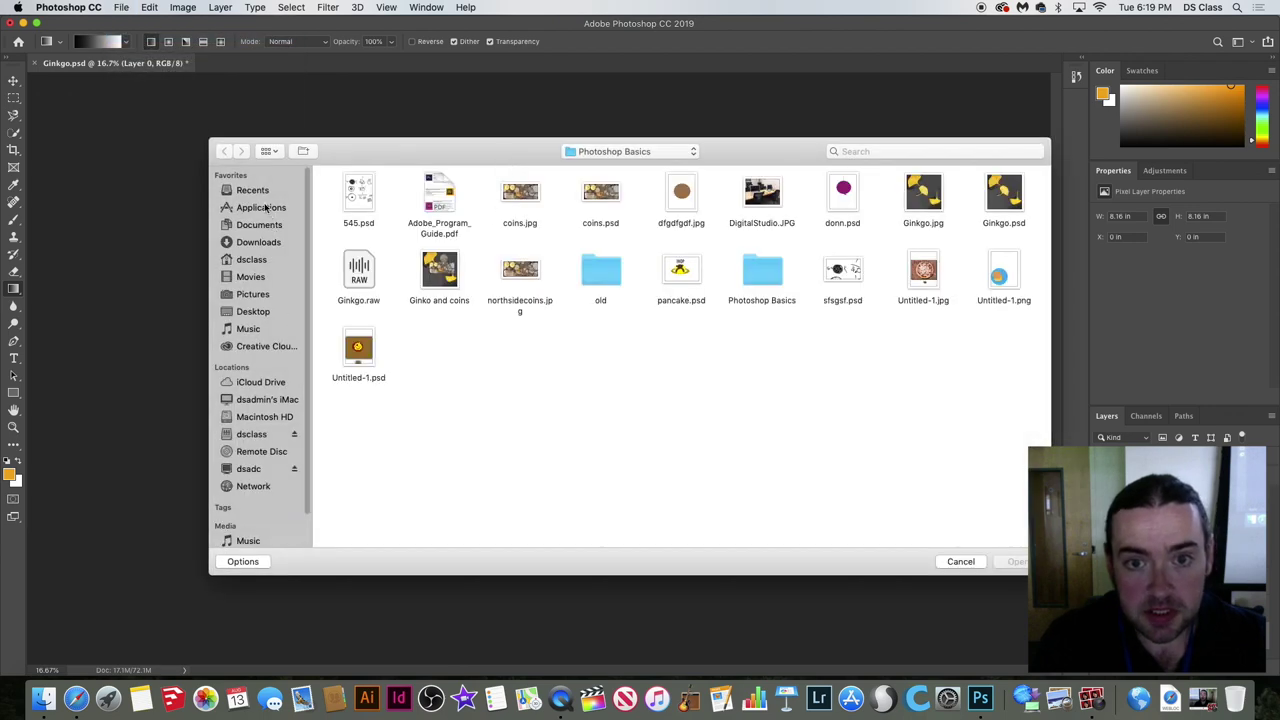
pyautogui.click(244, 311)
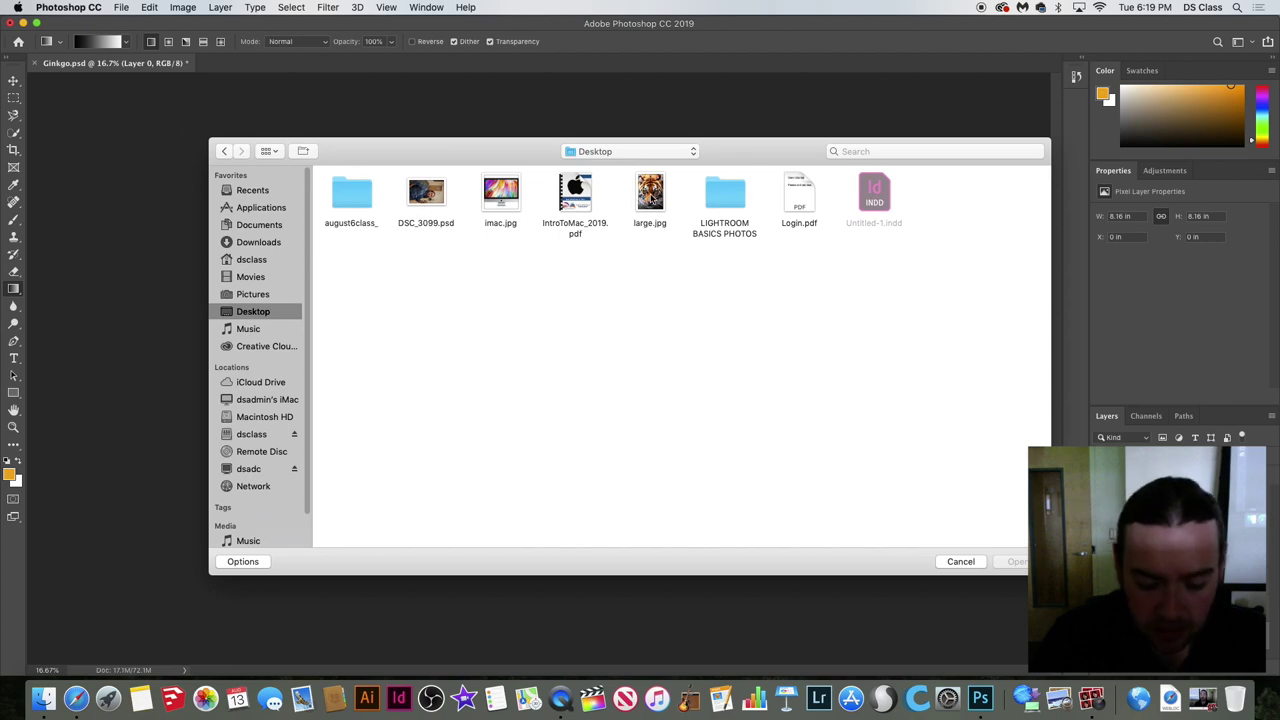
pyautogui.click(650, 195)
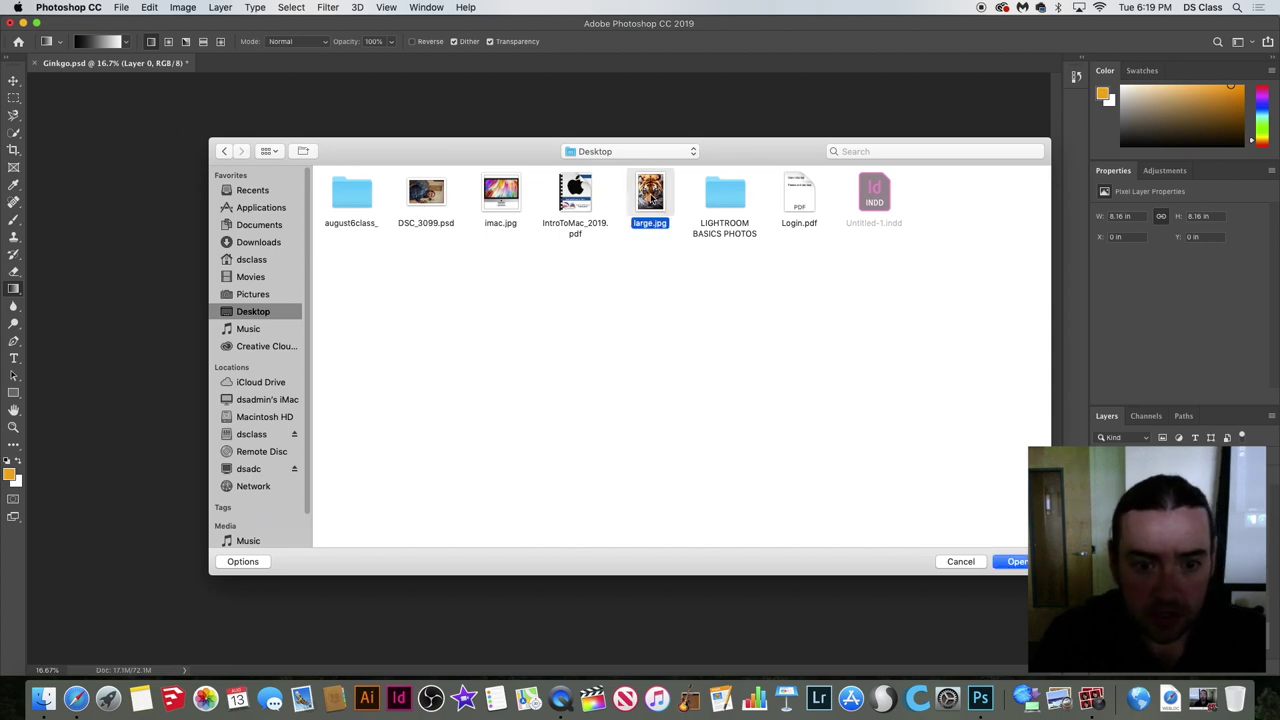
pyautogui.doubleClick(650, 195)
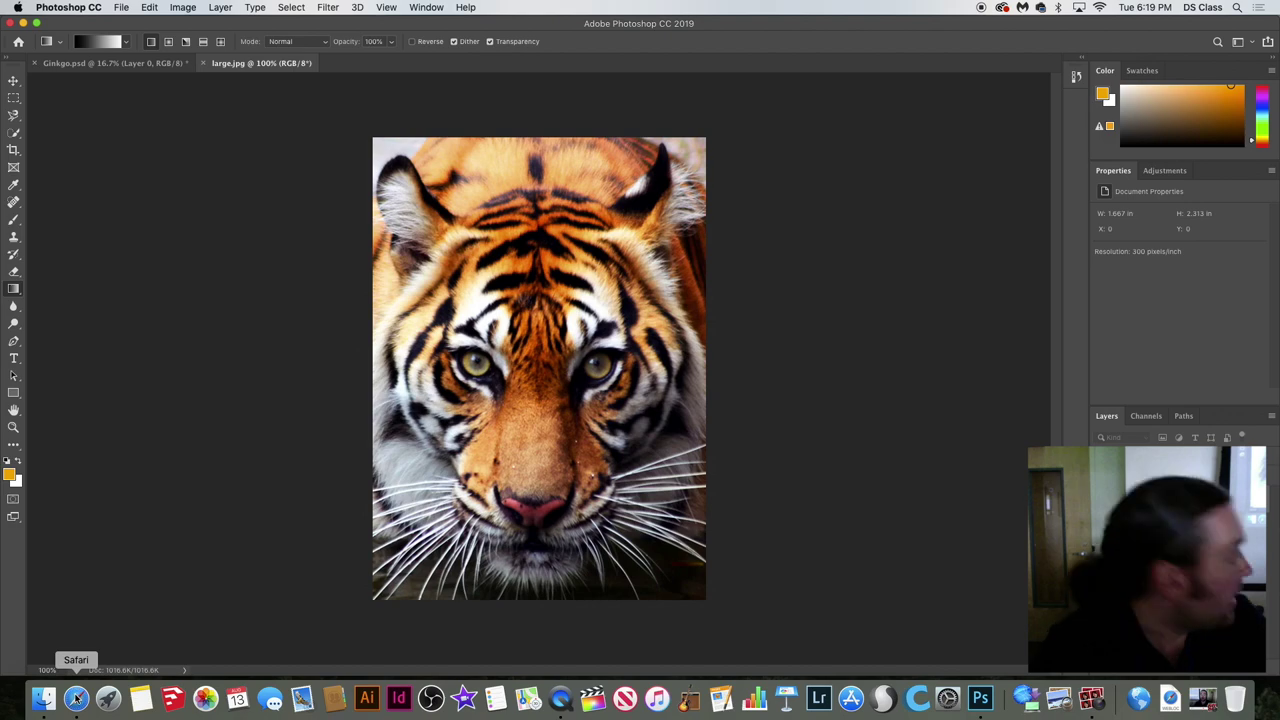
pyautogui.press('super+minus')
pyautogui.press('super+minus')
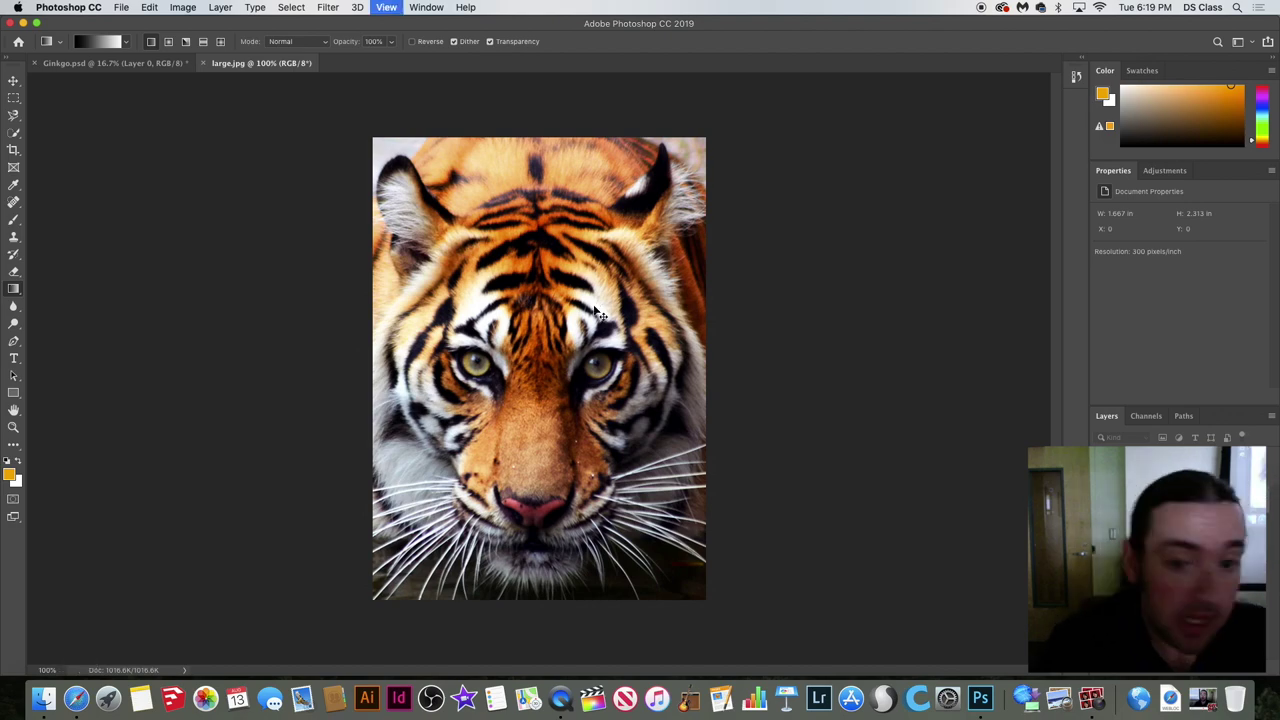
pyautogui.press('super+plus')
pyautogui.press('super+plus')
pyautogui.press('super+plus')
pyautogui.press('super+plus')
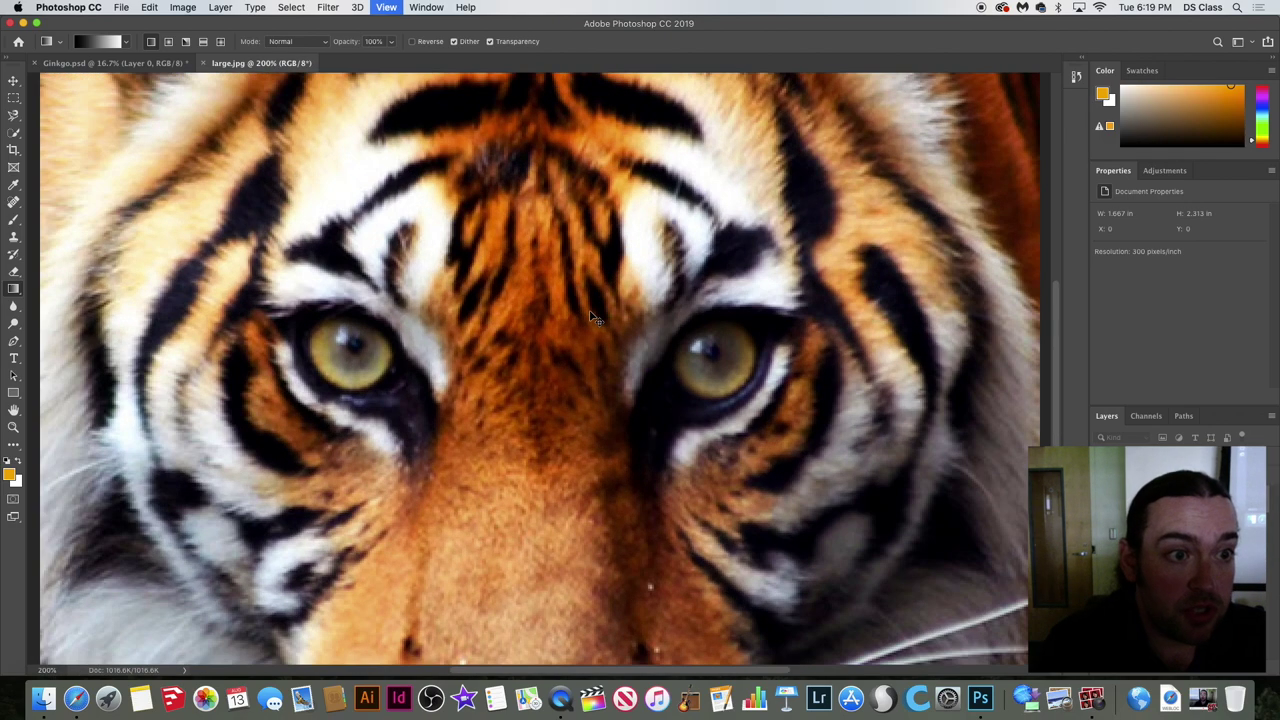
pyautogui.press('super+plus')
pyautogui.press('super+plus')
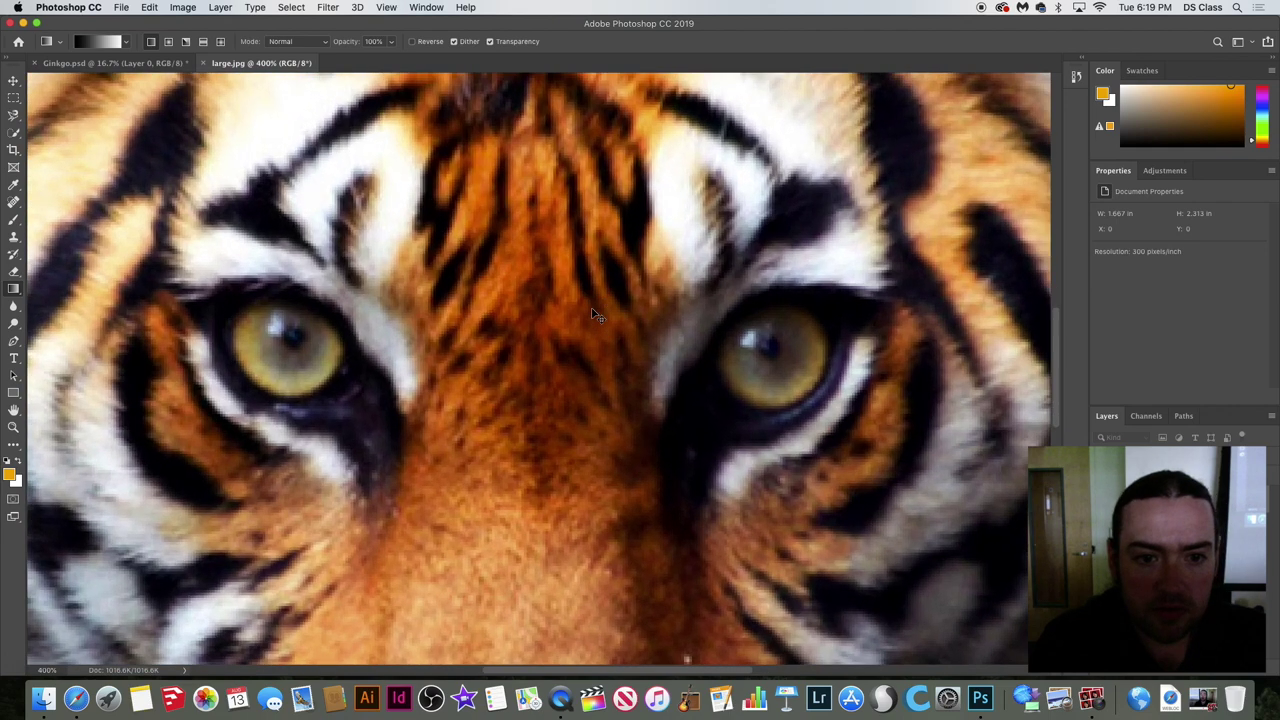
pyautogui.press('super+minus')
pyautogui.press('super+minus')
pyautogui.press('super+minus')
pyautogui.press('super+minus')
pyautogui.press('super+minus')
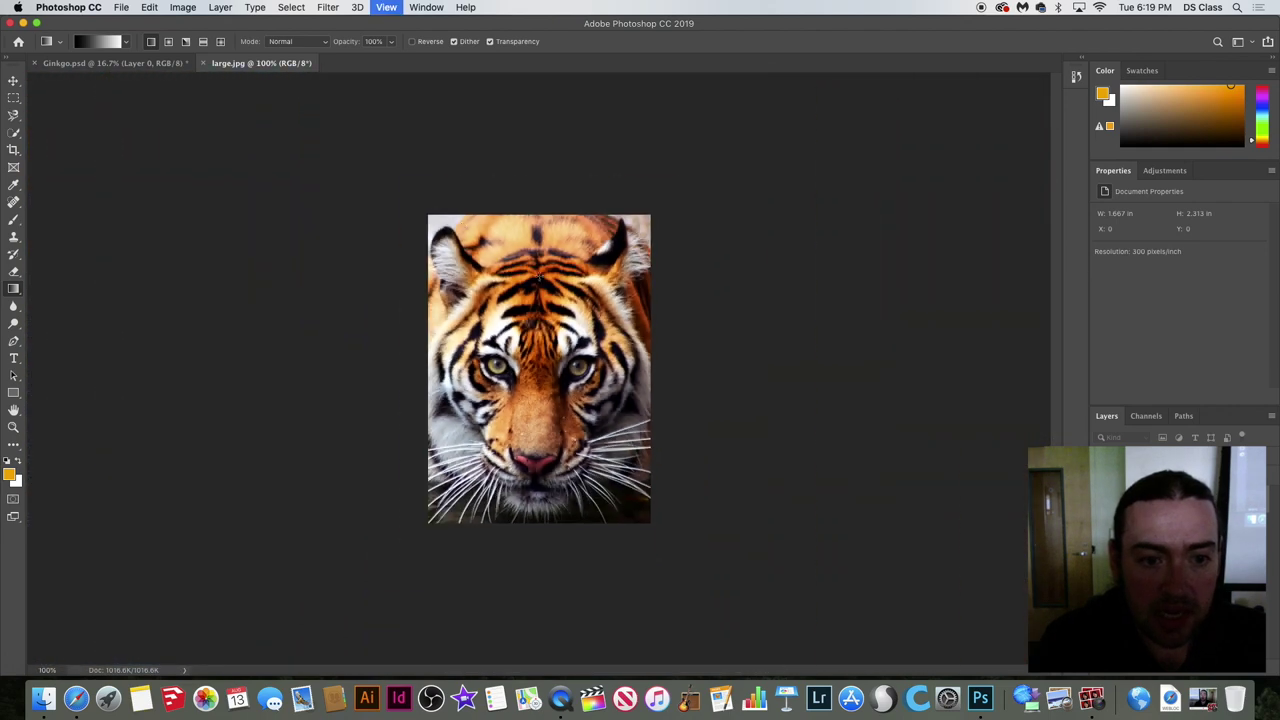
# Open Image Size, toggle Resample, try 72 pixels/inch and cancel, then reopen it and move it right.
pyautogui.click(174, 8)
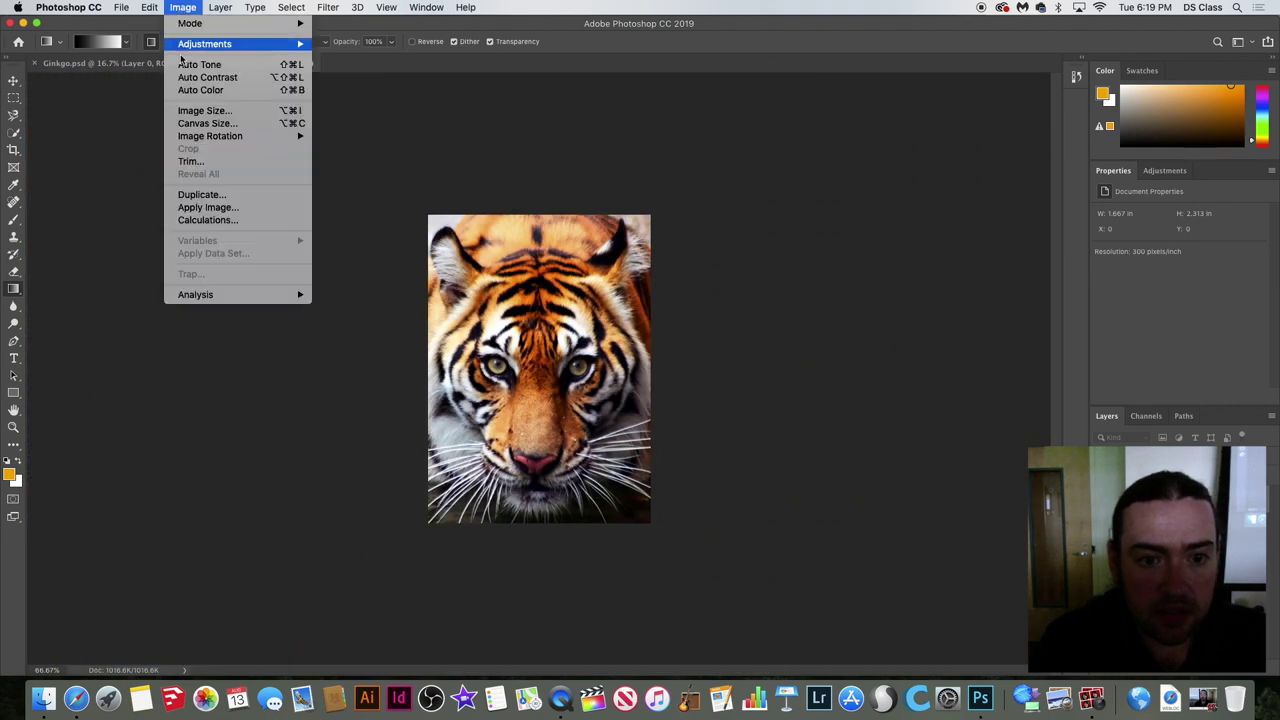
pyautogui.click(205, 116)
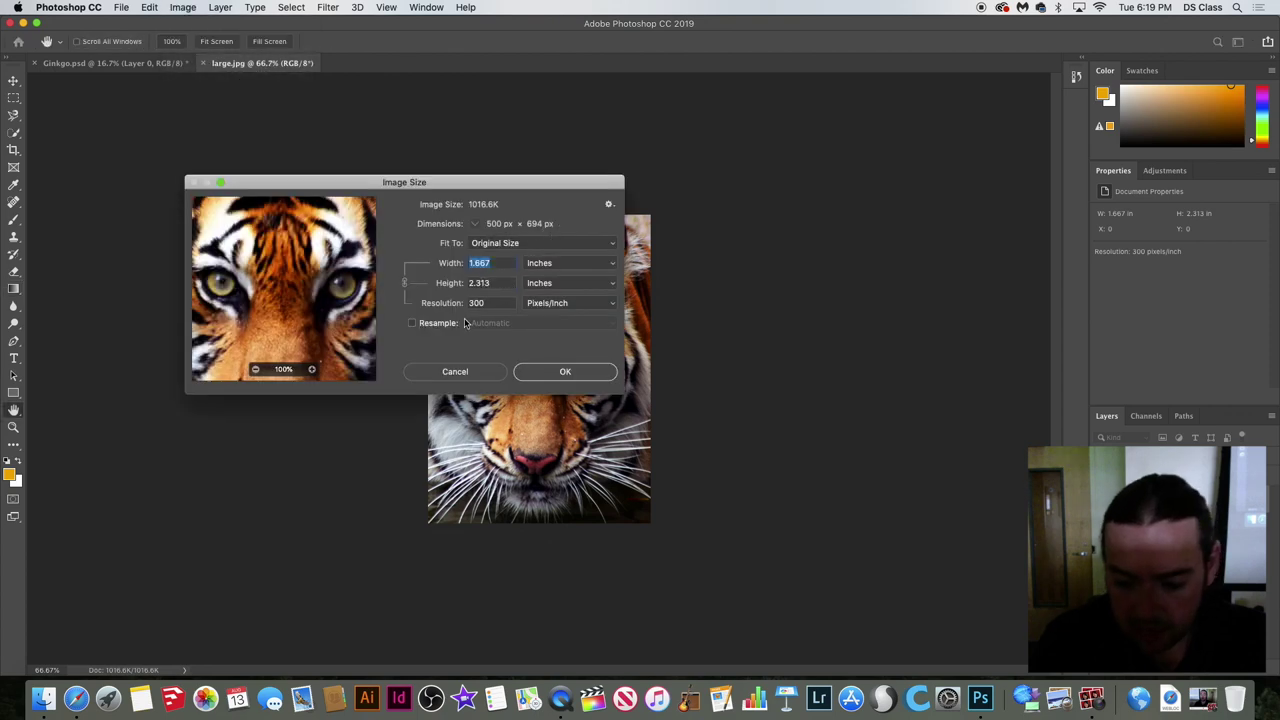
pyautogui.click(412, 323)
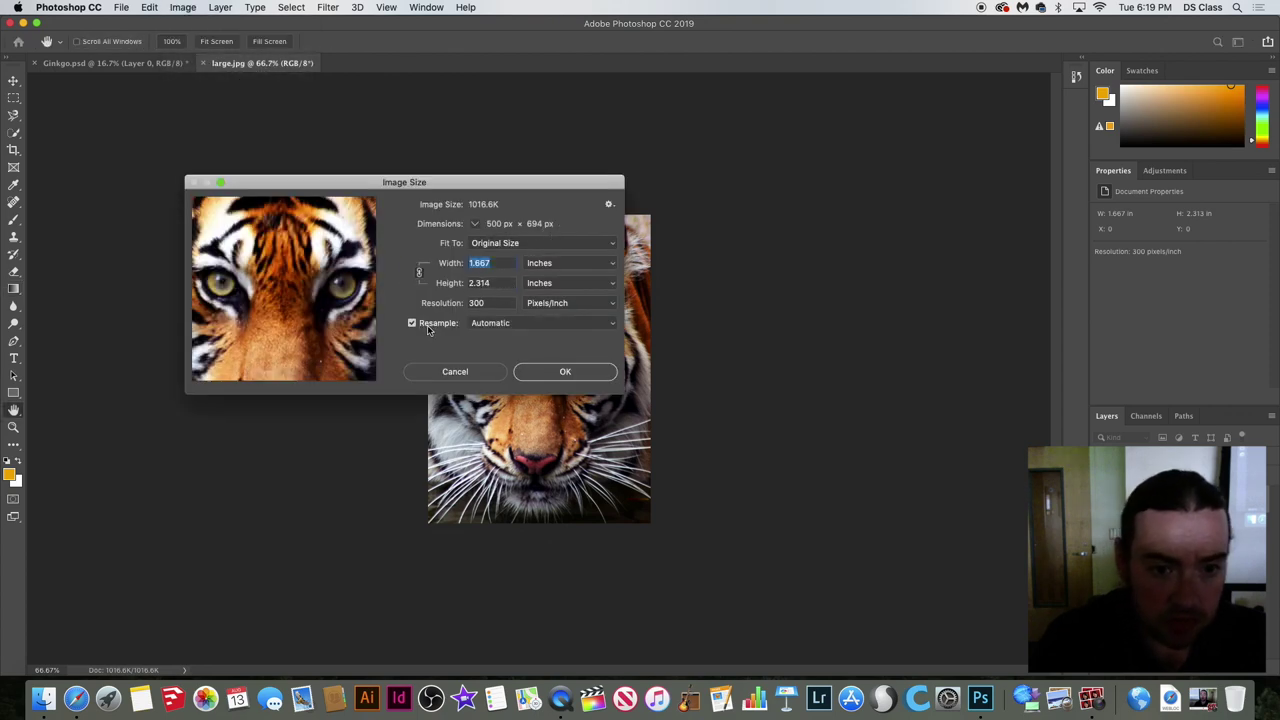
pyautogui.click(427, 327)
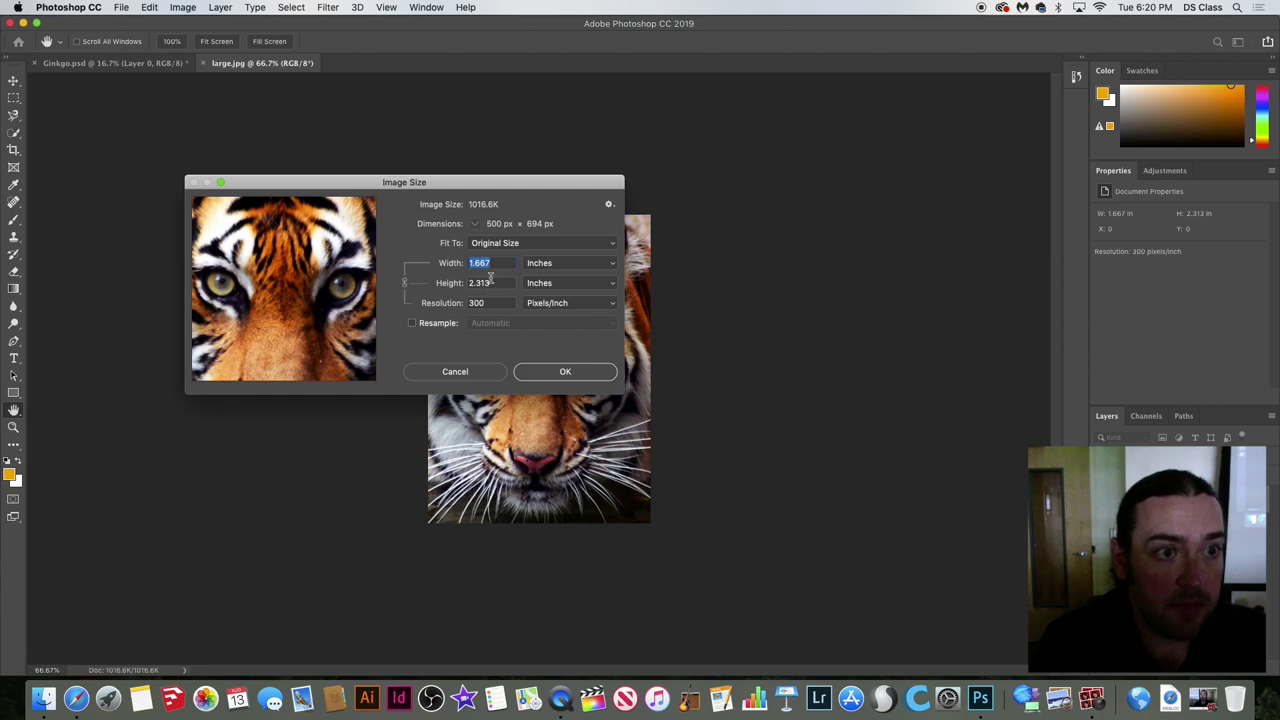
pyautogui.moveTo(497, 301); pyautogui.dragTo(463, 299)
pyautogui.write('72')
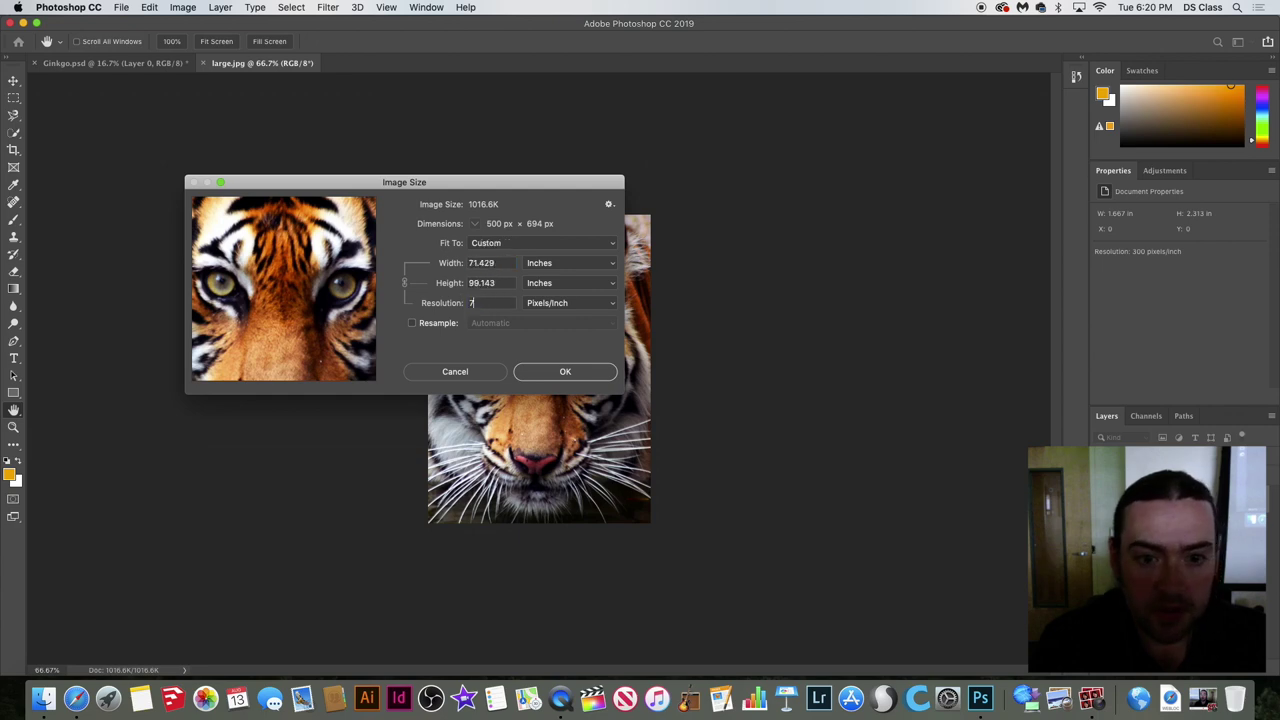
pyautogui.click(455, 371)
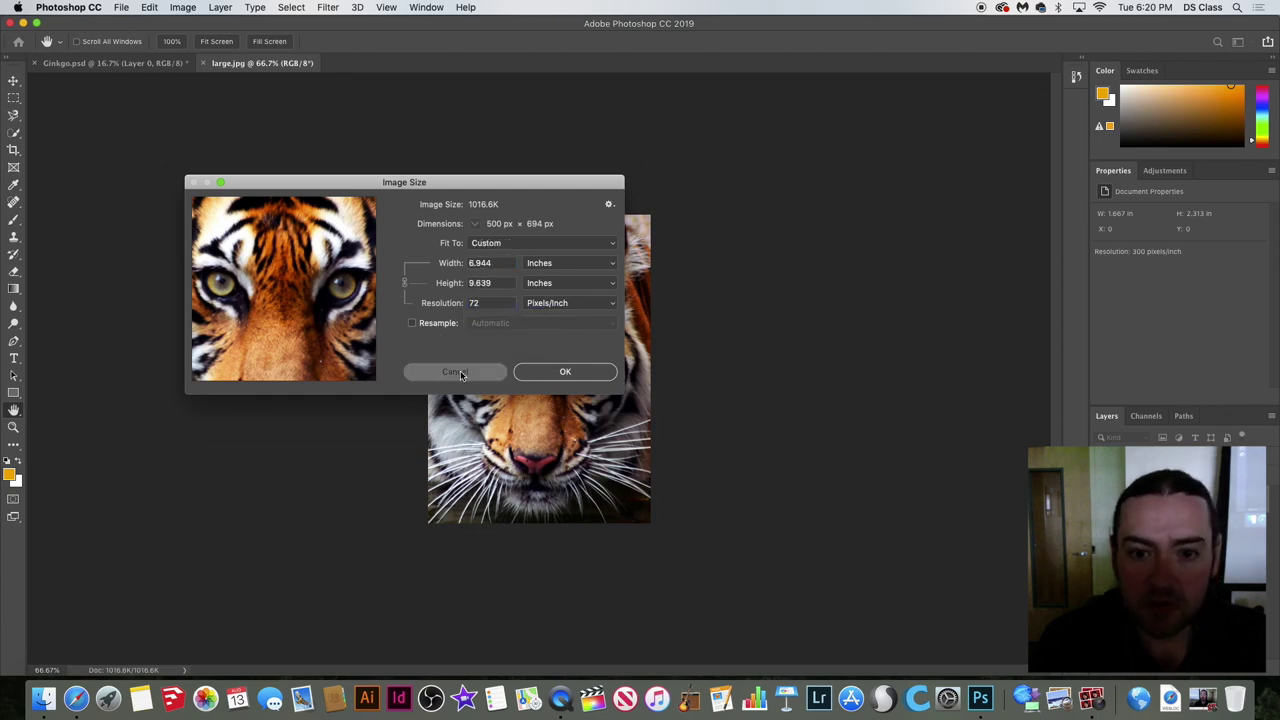
pyautogui.click(183, 7)
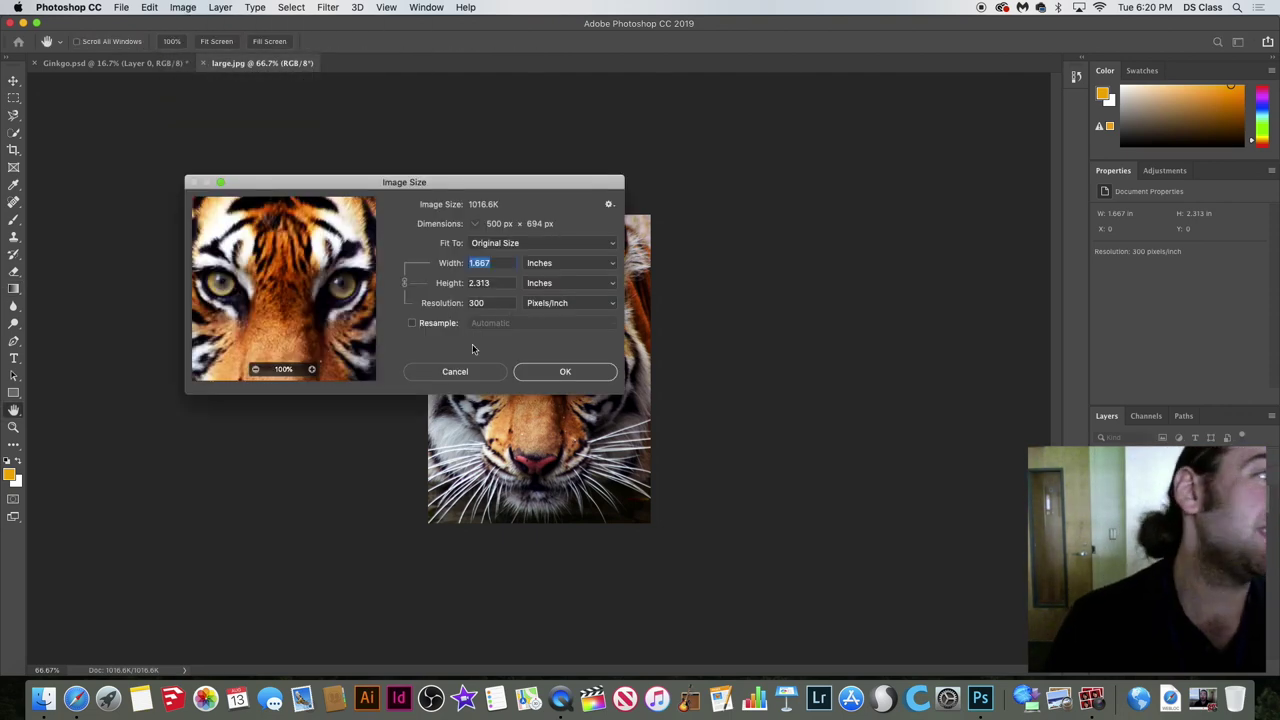
pyautogui.moveTo(436, 182); pyautogui.dragTo(950, 257)
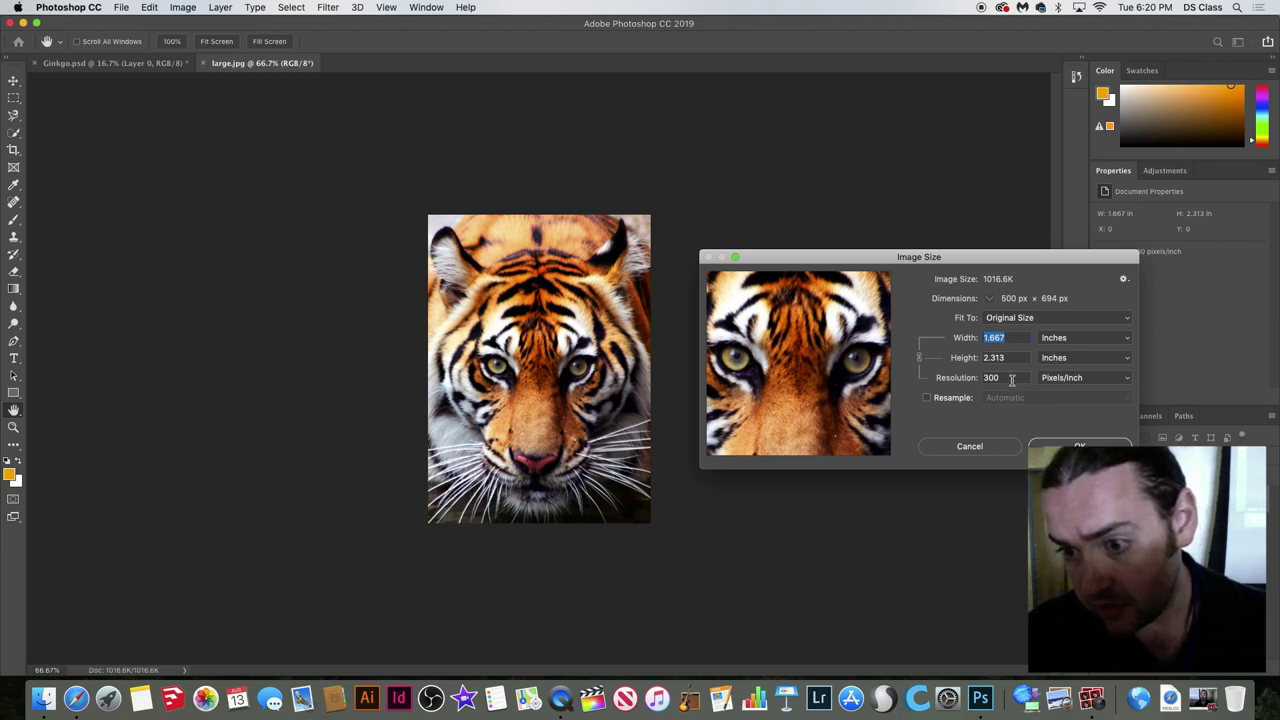
# Resample the tiger photo down to 72 pixels/inch.
pyautogui.click(937, 400)
pyautogui.moveTo(1013, 380); pyautogui.dragTo(984, 380)
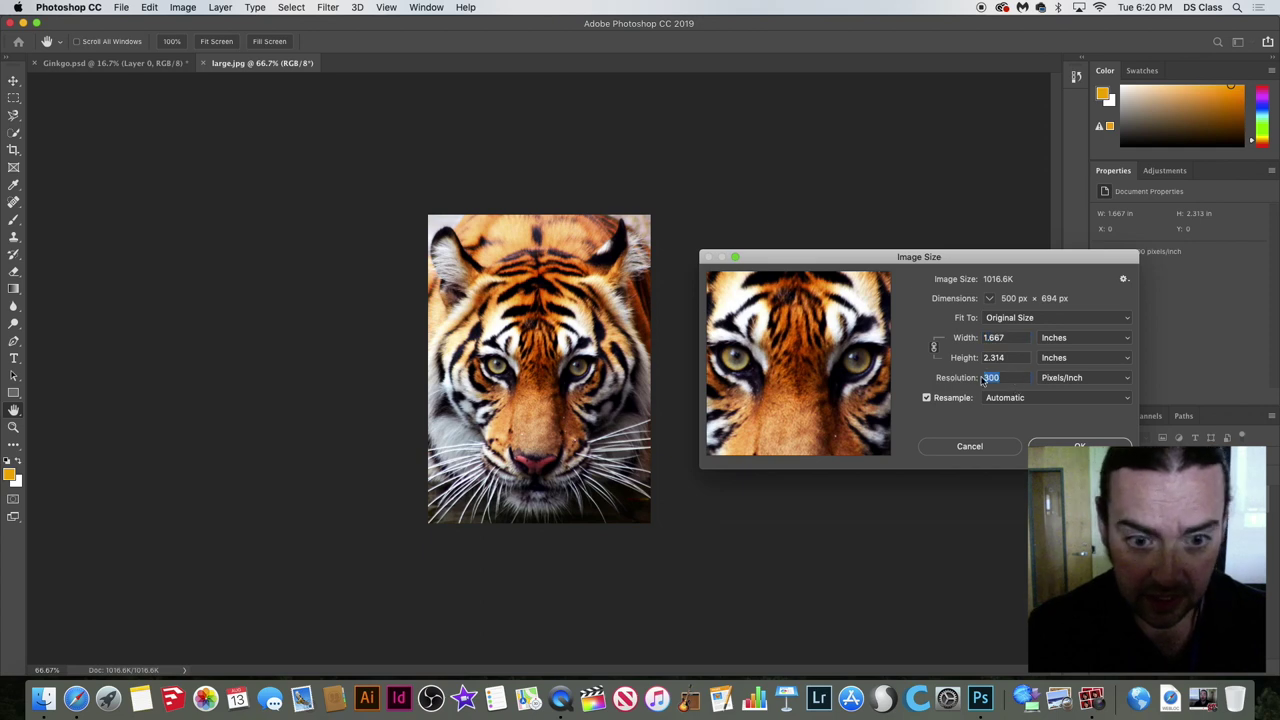
pyautogui.write('72')
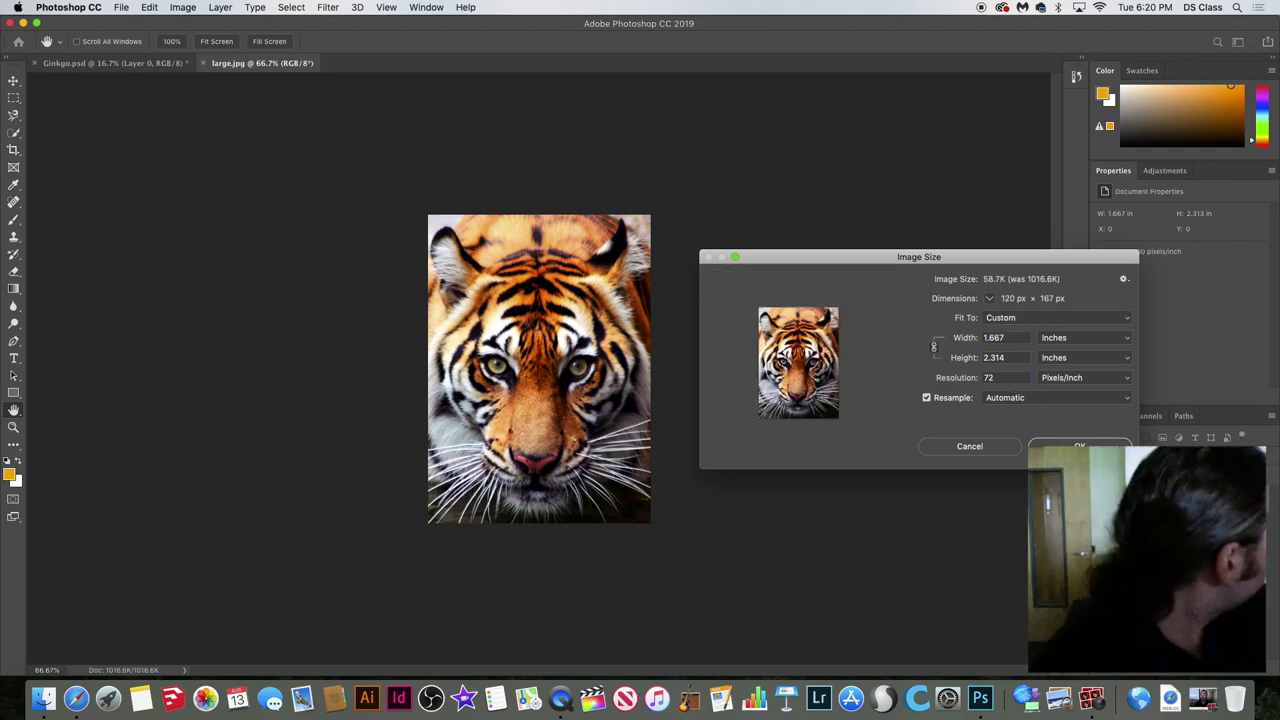
pyautogui.press('Return')
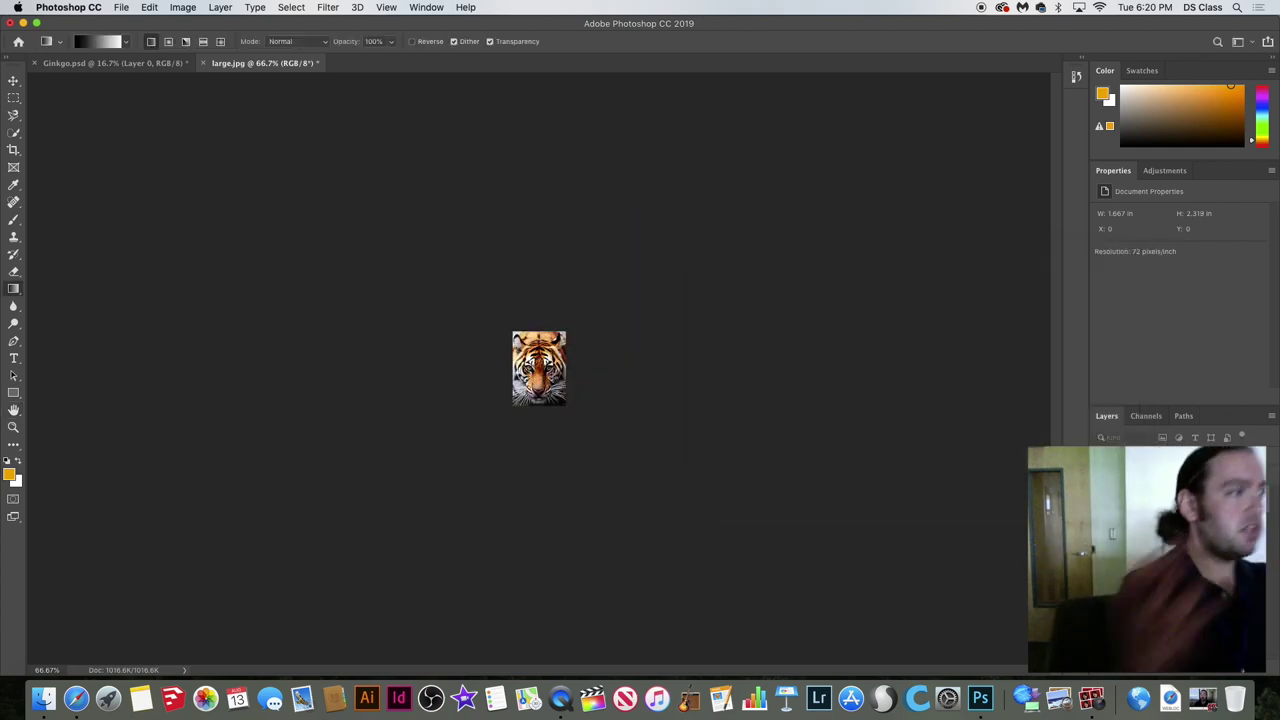
# Magnify the blocky 72 ppi tiger to 500%, then undo back to 300 pixels/inch.
pyautogui.press('super+equal')
pyautogui.press('super+equal')
pyautogui.press('super+equal')
pyautogui.press('super+equal')
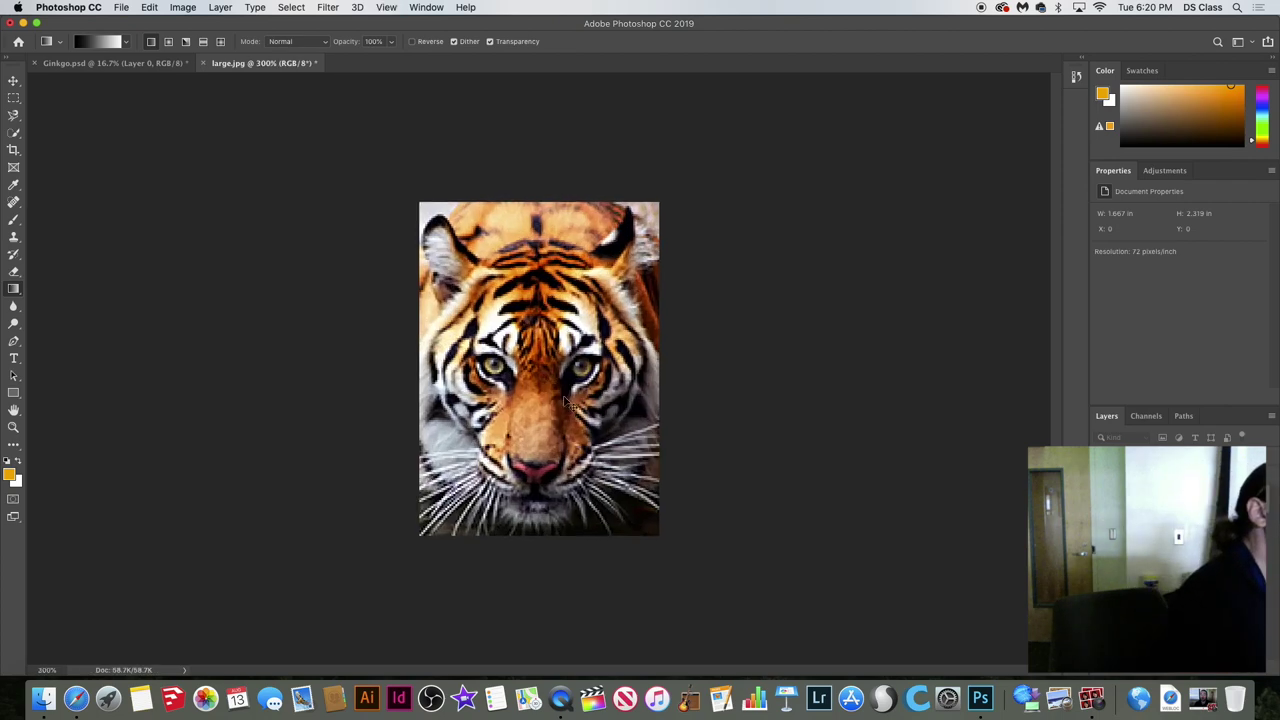
pyautogui.press('super+equal')
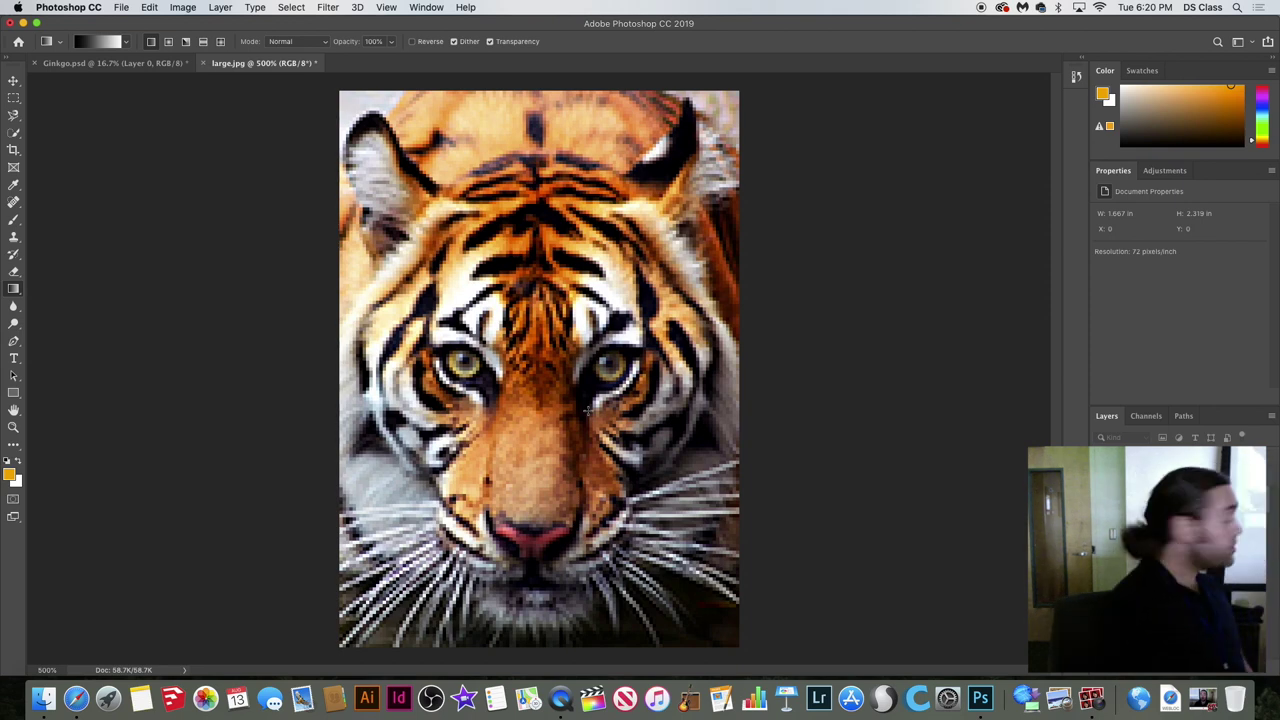
pyautogui.press('super+z')
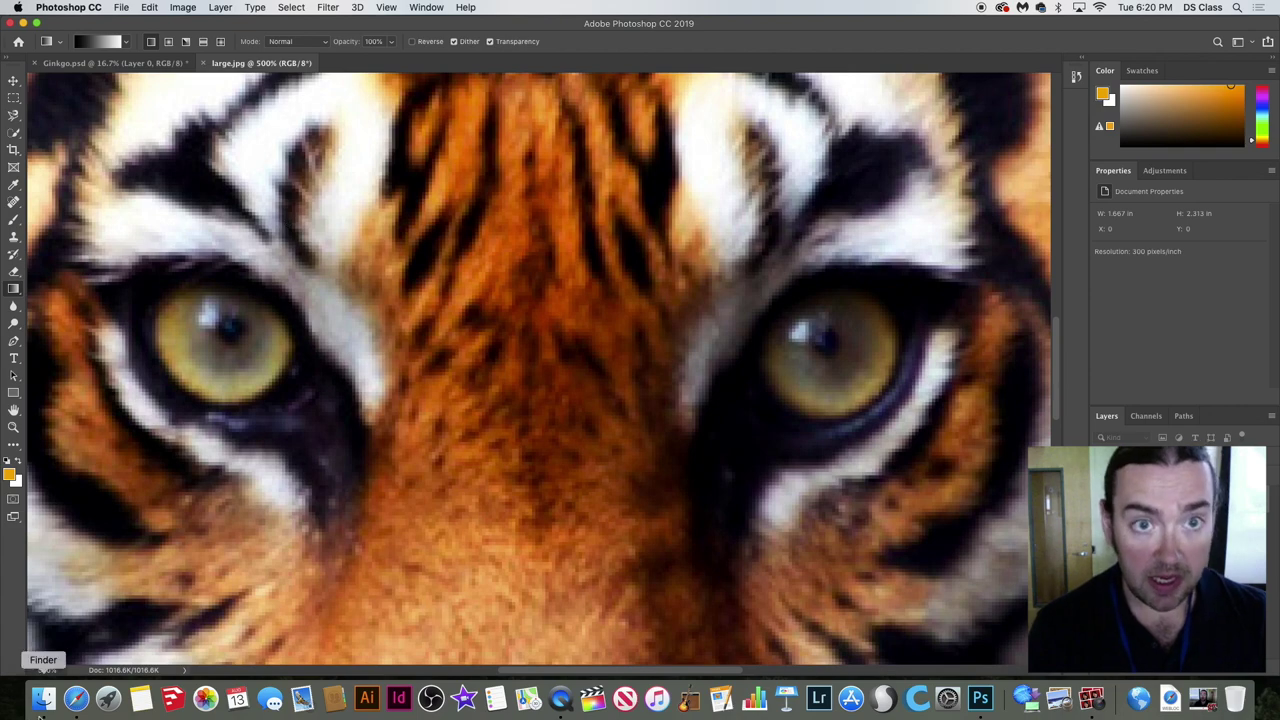
# Search the web in Safari for 'pixel compression jpeg'.
pyautogui.click(76, 698)
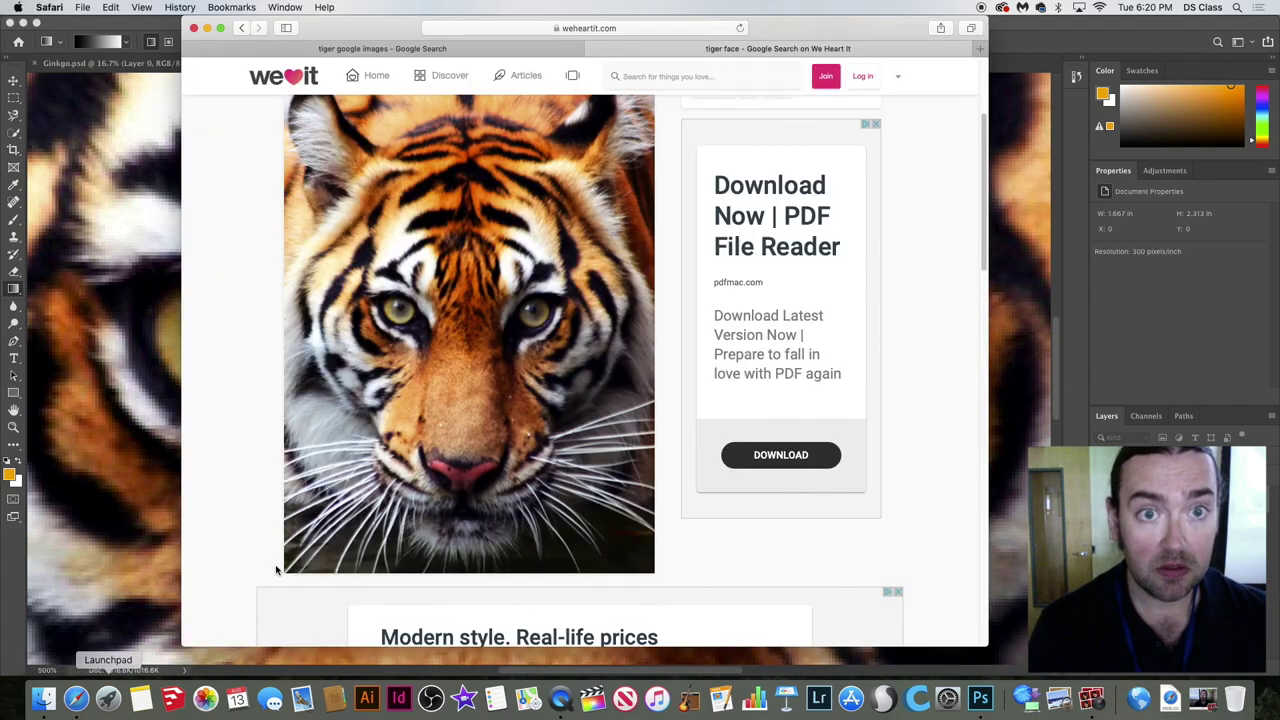
pyautogui.click(581, 30)
pyautogui.write('pi')
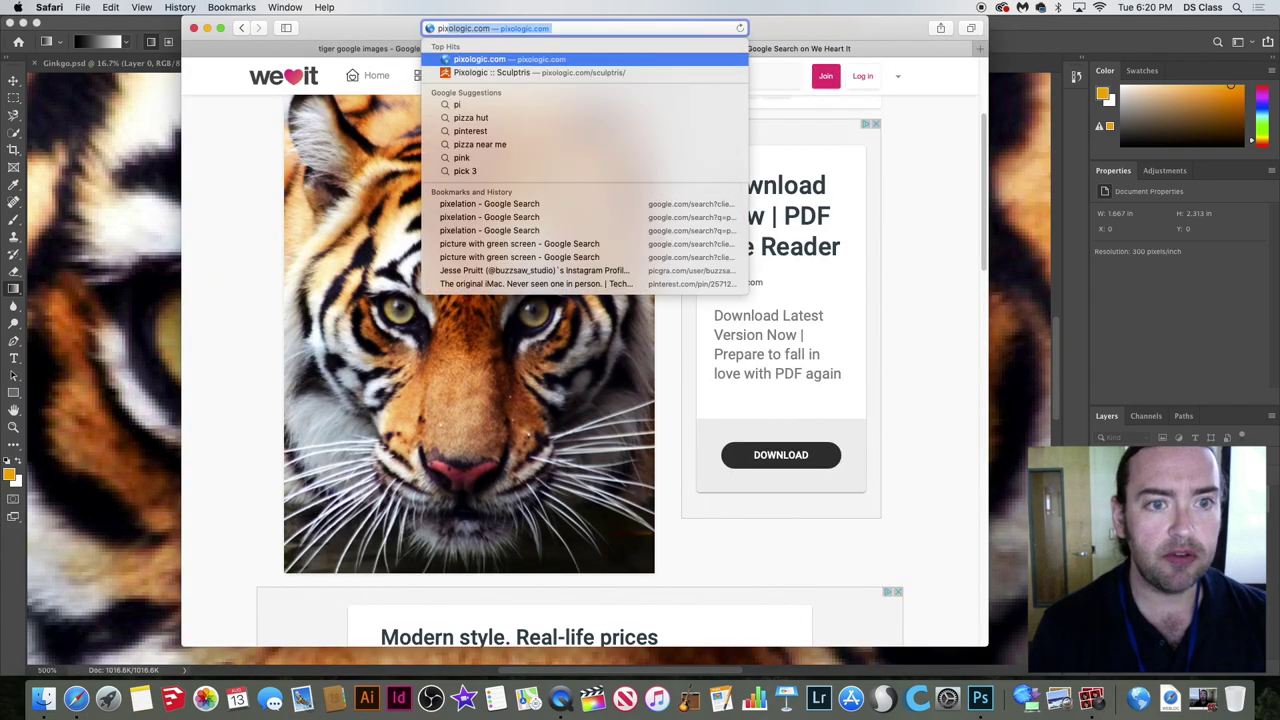
pyautogui.write('xel compression jpeg')
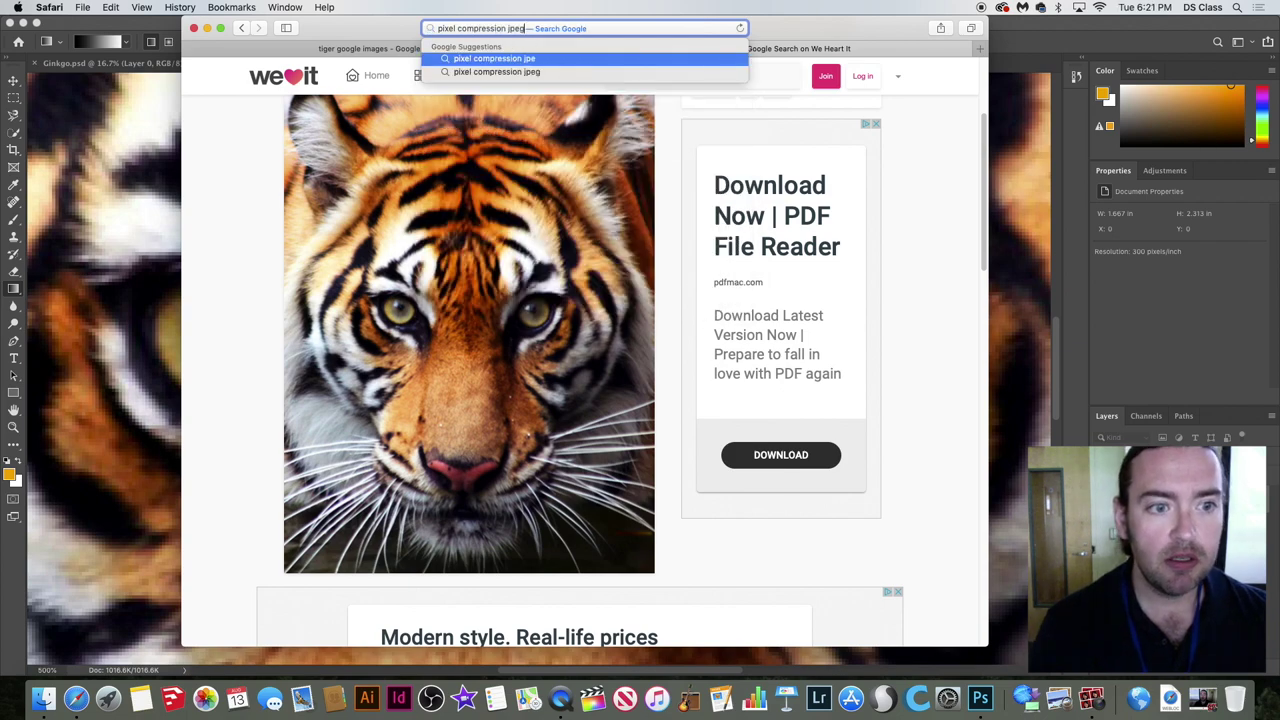
pyautogui.press('Return')
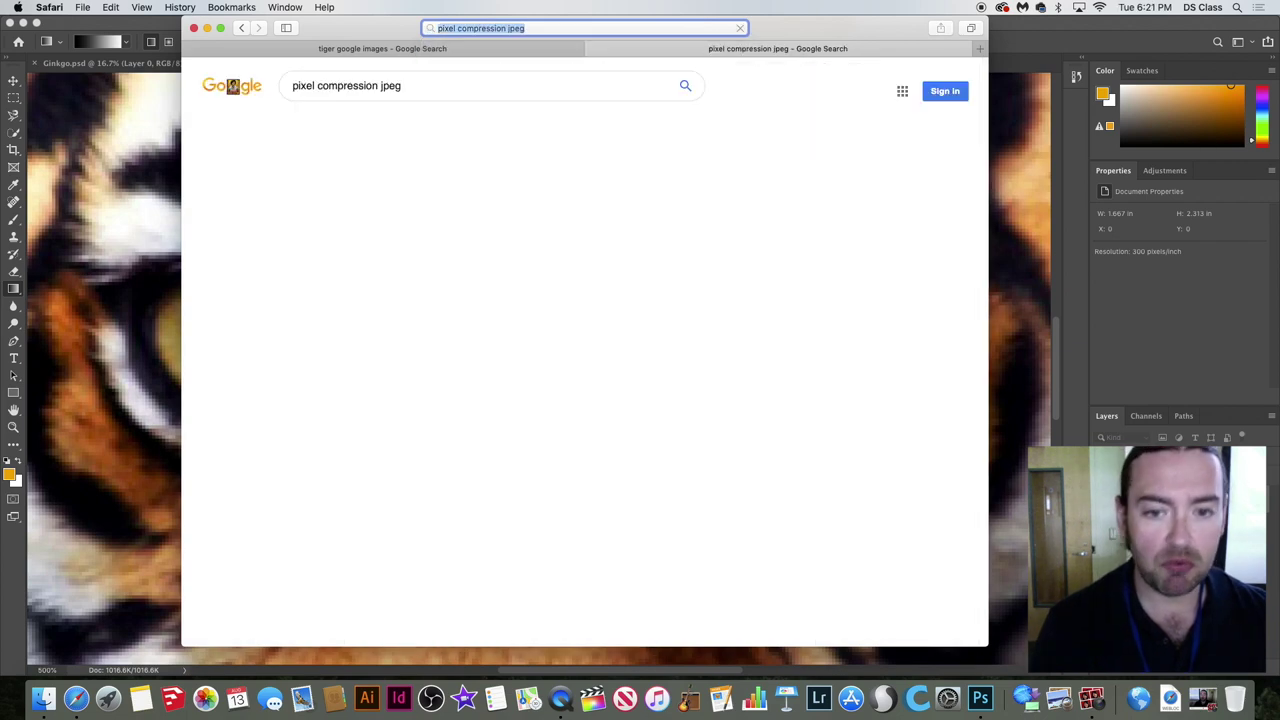
# Preview the Over Compression and Data Compression image results, then return to Photoshop.
pyautogui.click(430, 125)
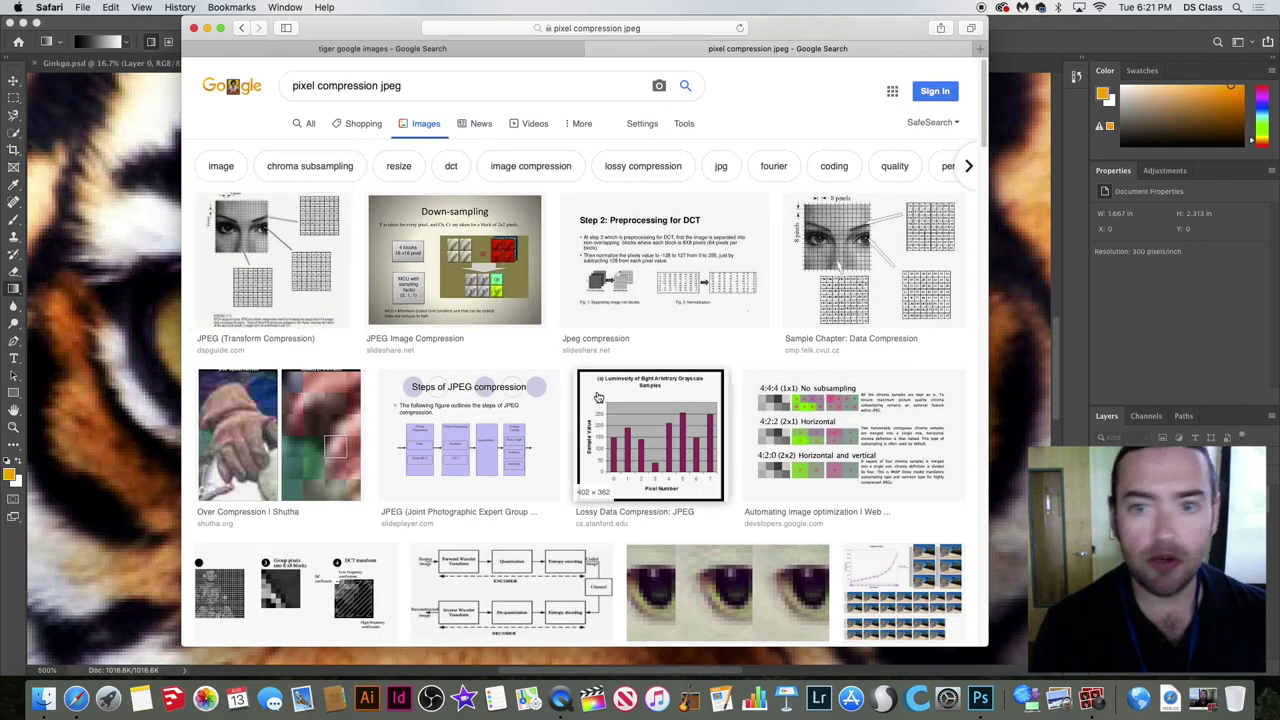
pyautogui.click(353, 418)
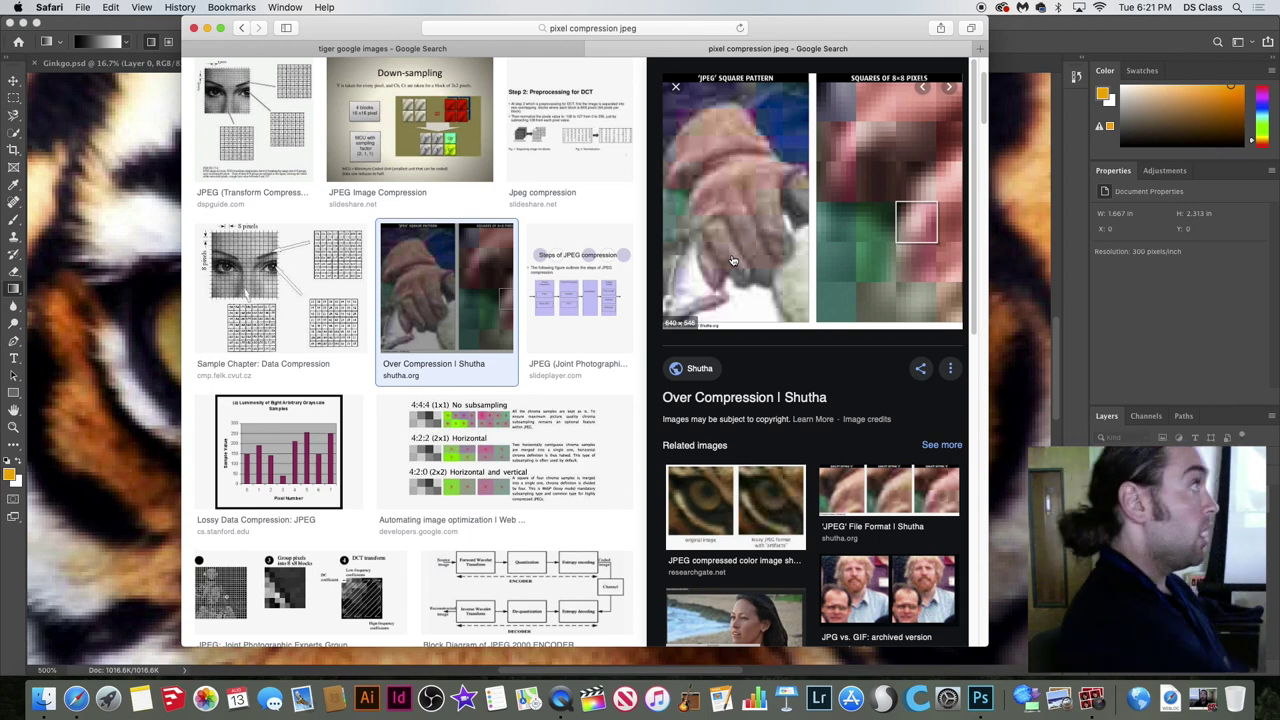
pyautogui.click(336, 289)
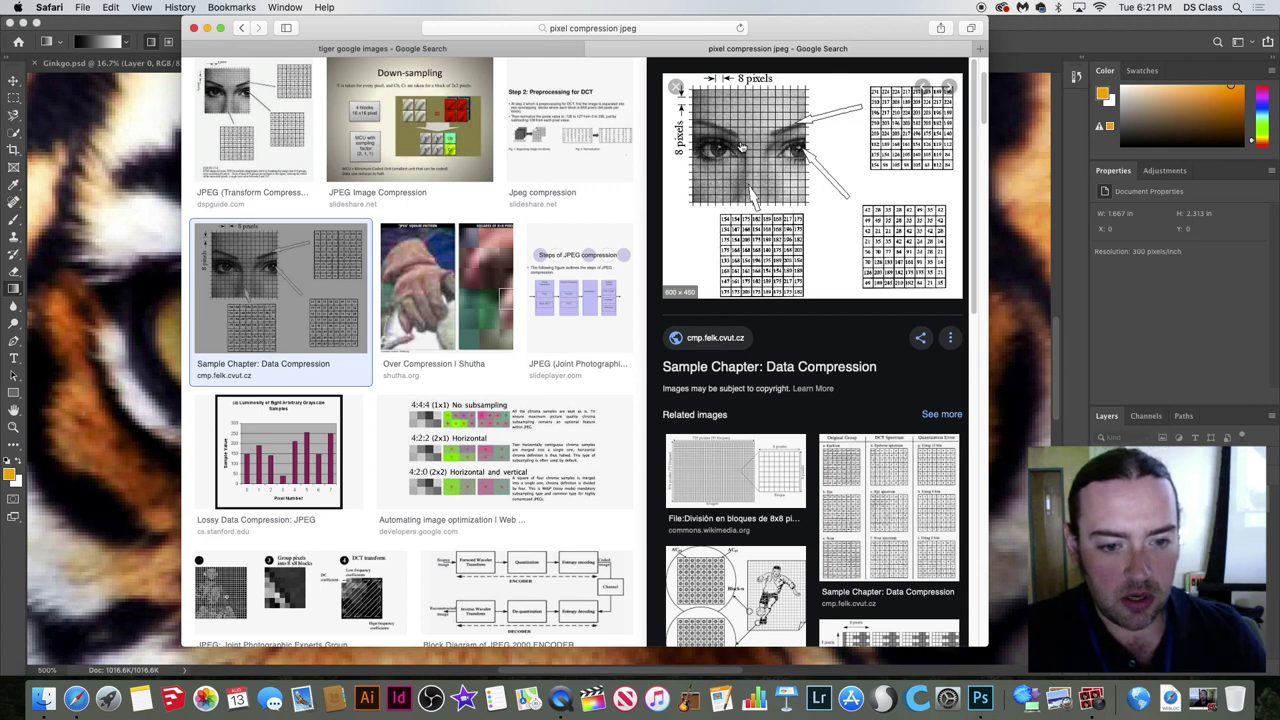
pyautogui.scroll(3, 512, 300)
pyautogui.scroll(-10, 512, 300)
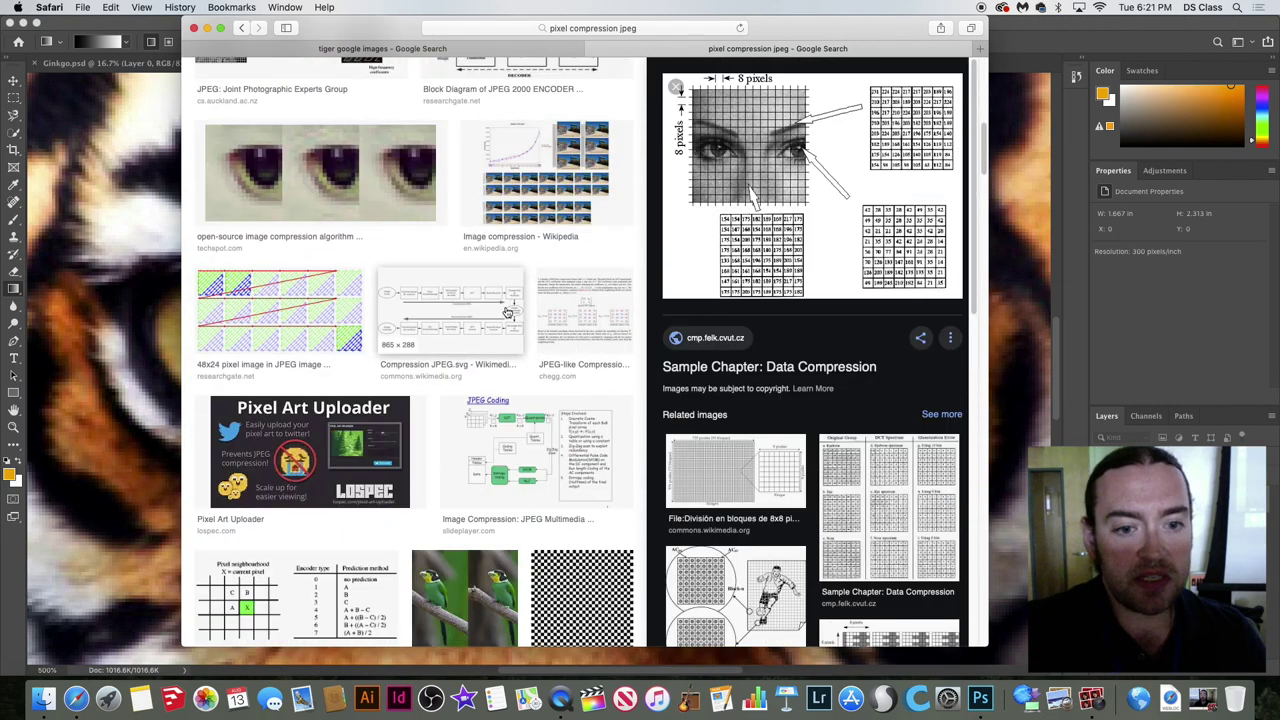
pyautogui.scroll(-3, 500, 350)
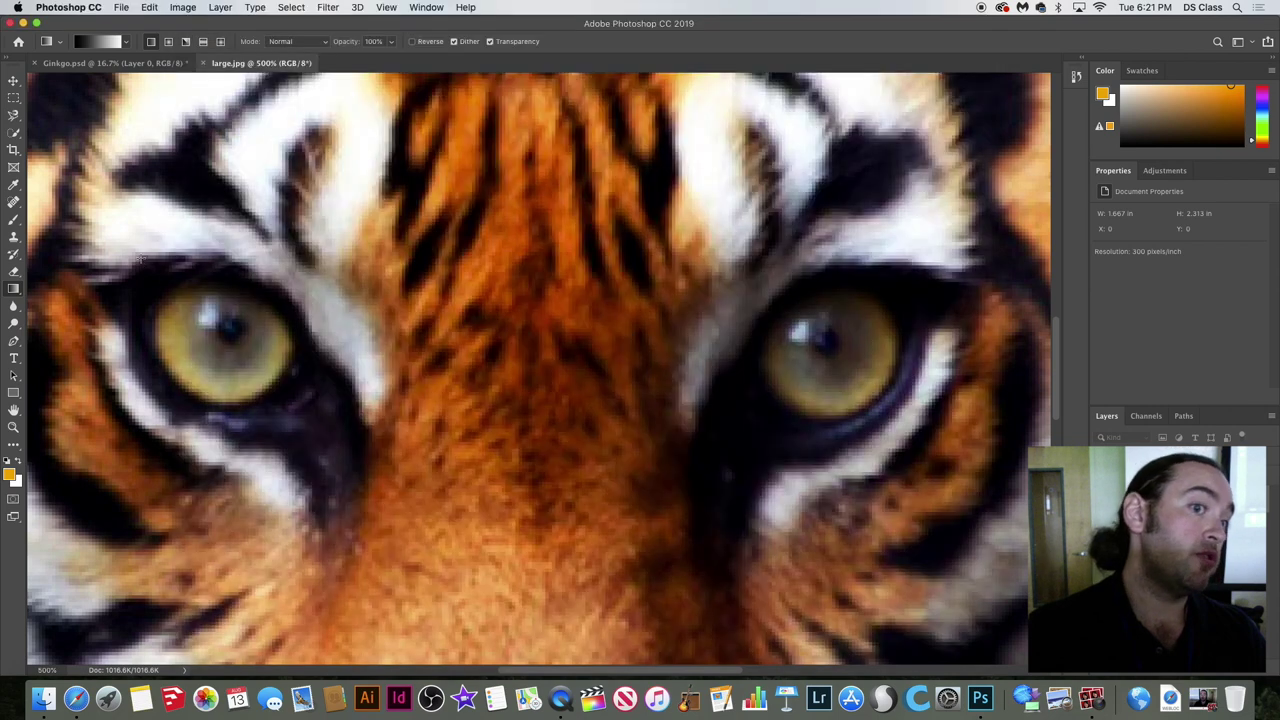
pyautogui.click(141, 259)
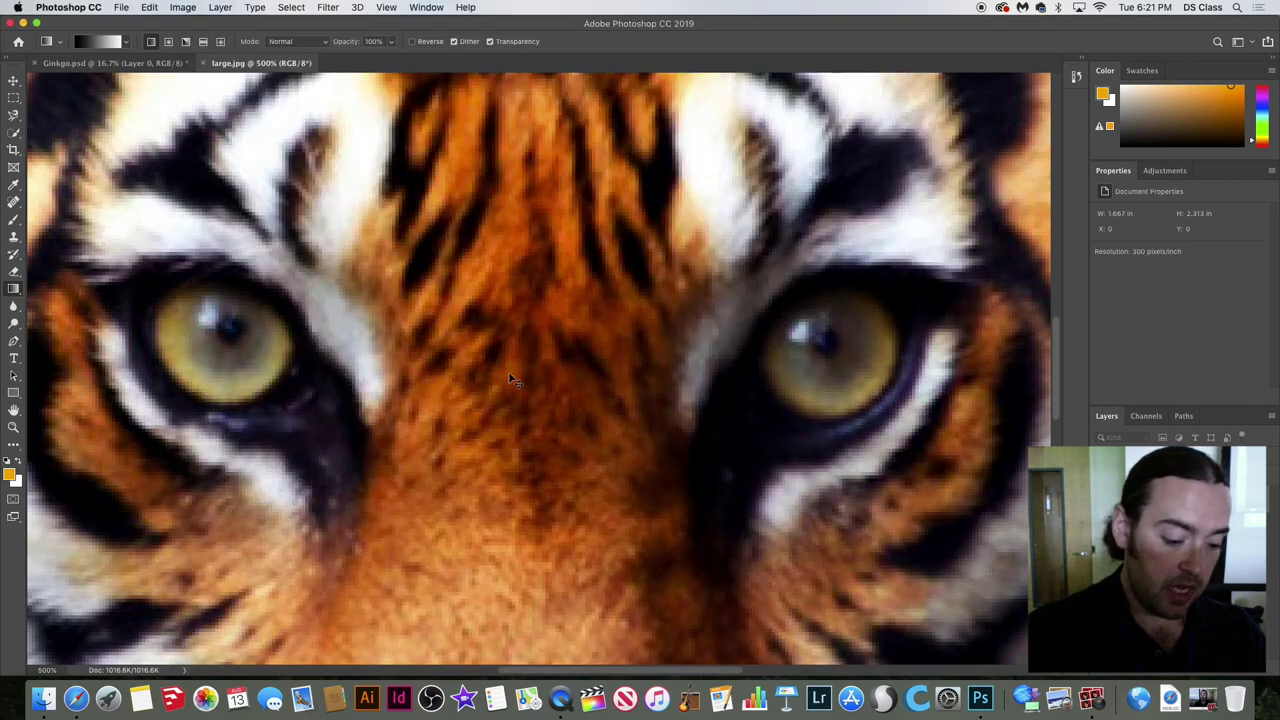
# Redo the 72 ppi resize and magnify the small tiger.
pyautogui.scroll(-4, 508, 371)
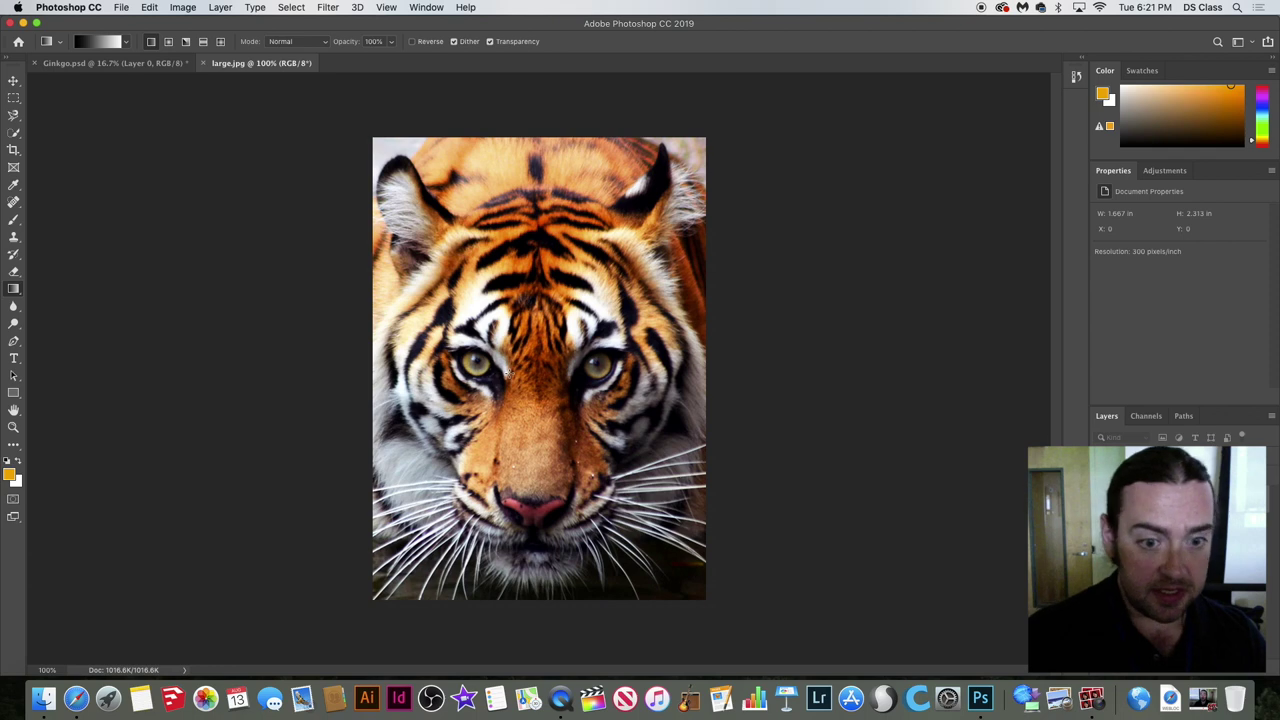
pyautogui.press('super+z')
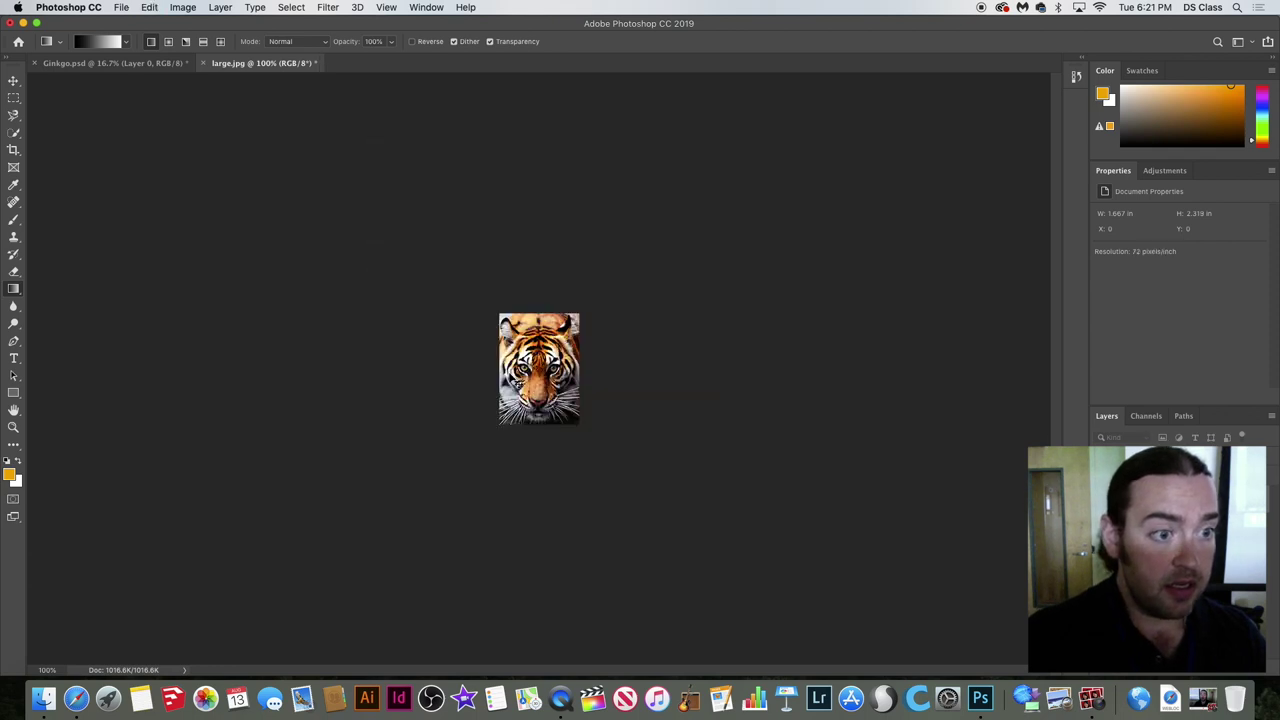
pyautogui.press('super+plus')
pyautogui.press('super+plus')
pyautogui.press('super+plus')
pyautogui.press('super+plus')
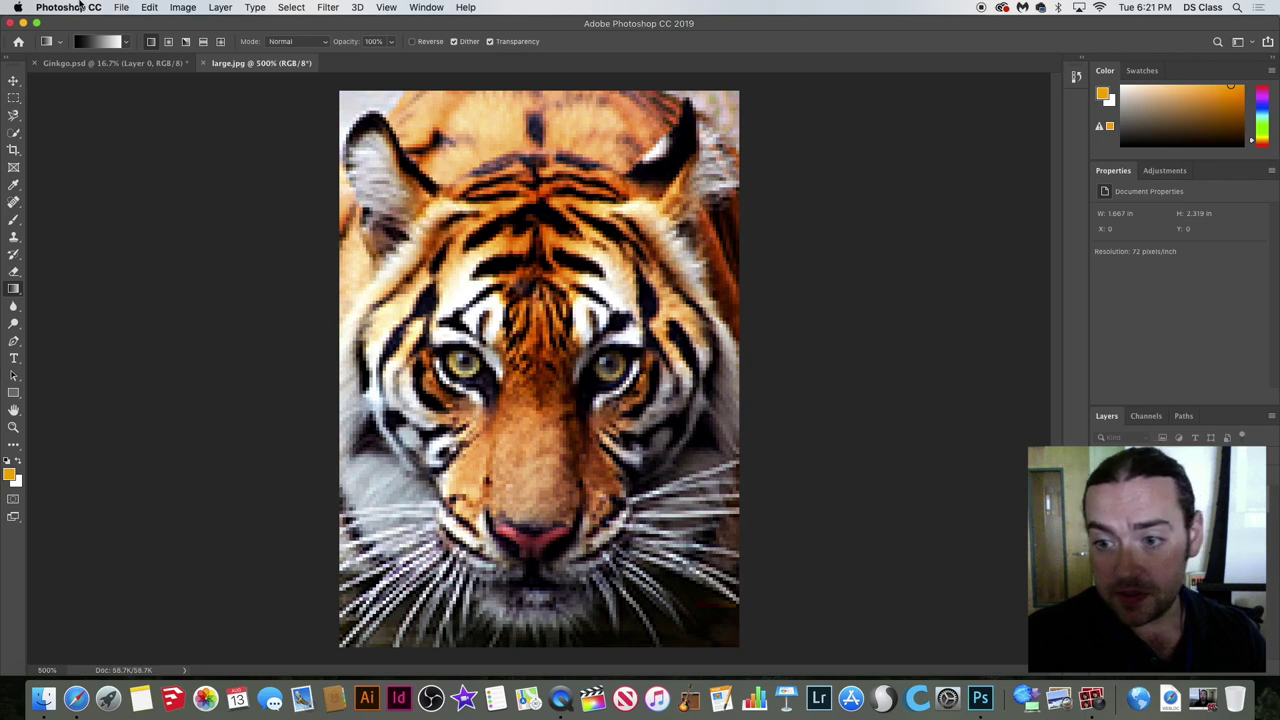
# Resample the tiger back to 300 pixels/inch in Image Size and zoom out.
pyautogui.click(120, 8)
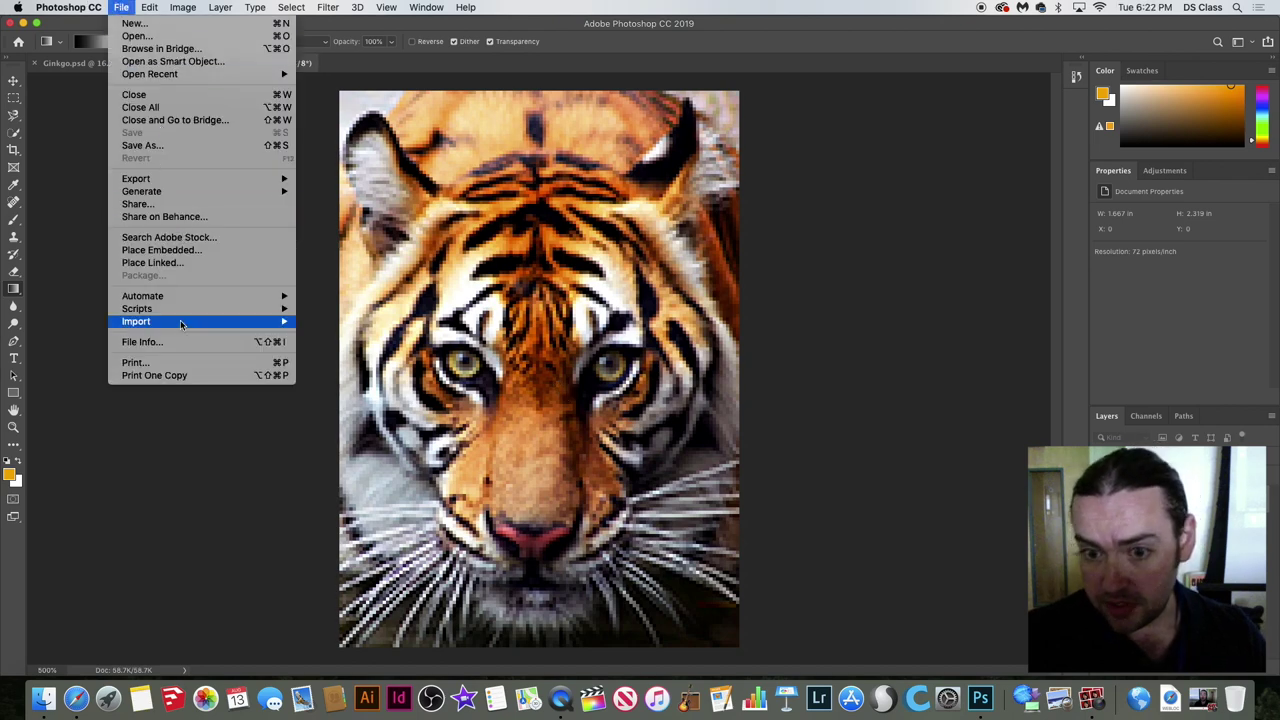
pyautogui.moveTo(183, 7)
pyautogui.click(204, 111)
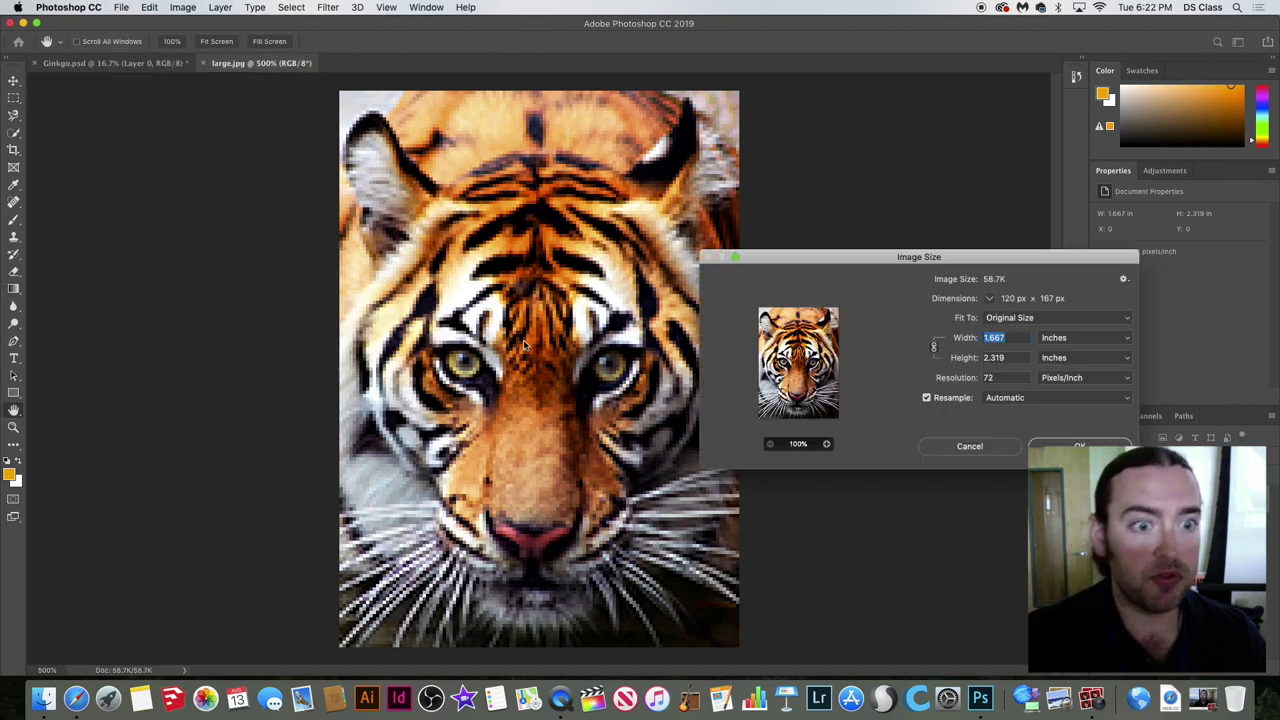
pyautogui.doubleClick(993, 377)
pyautogui.write('300')
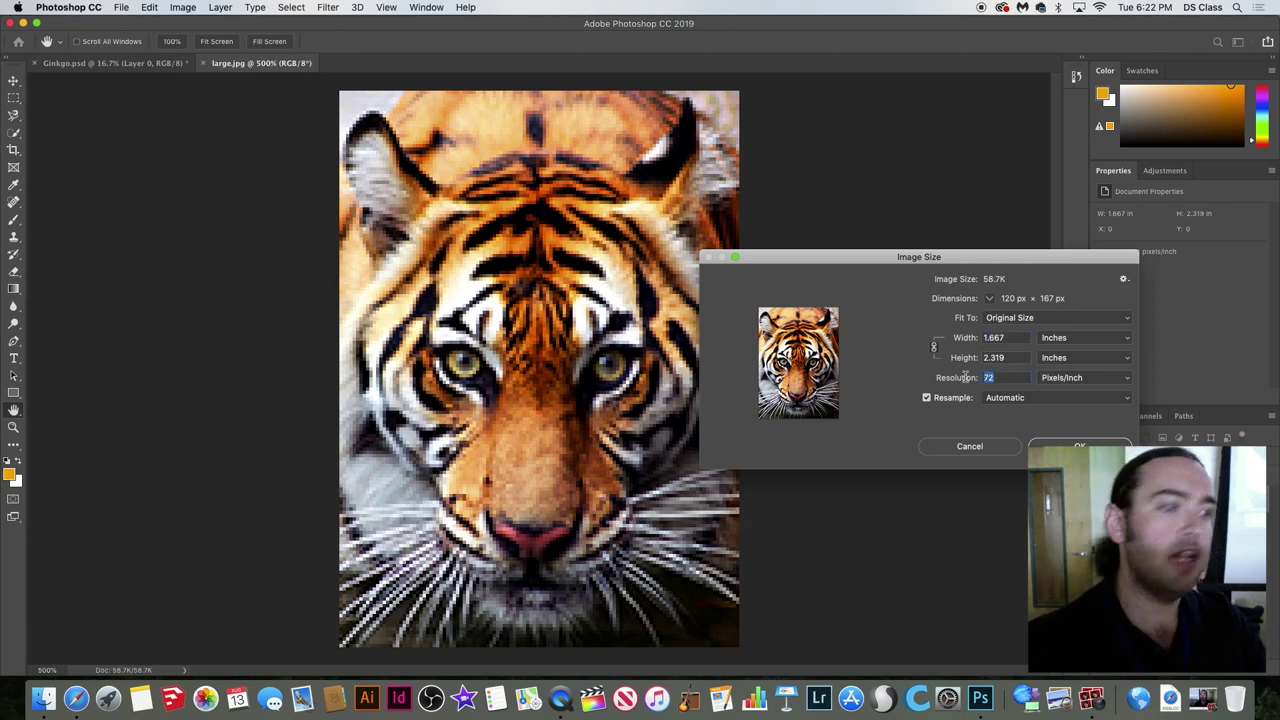
pyautogui.click(1049, 440)
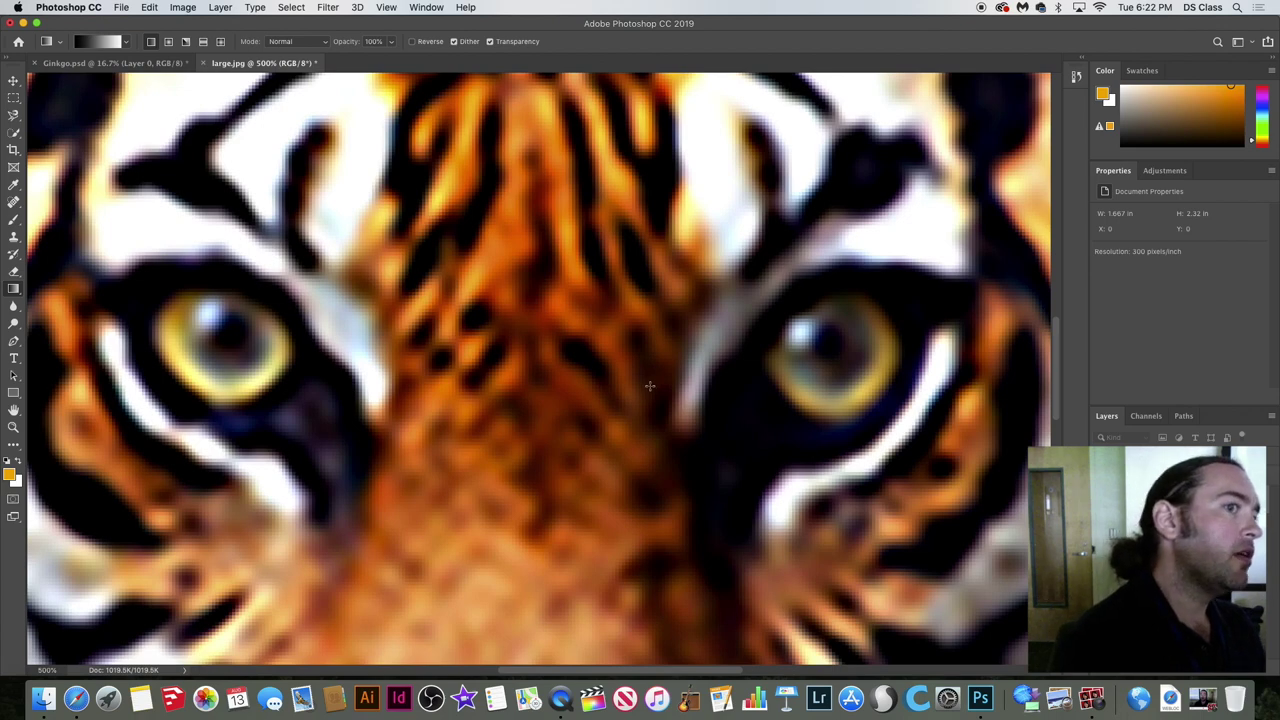
pyautogui.press('super+minus')
pyautogui.press('super+minus')
pyautogui.press('super+minus')
pyautogui.press('super+minus')
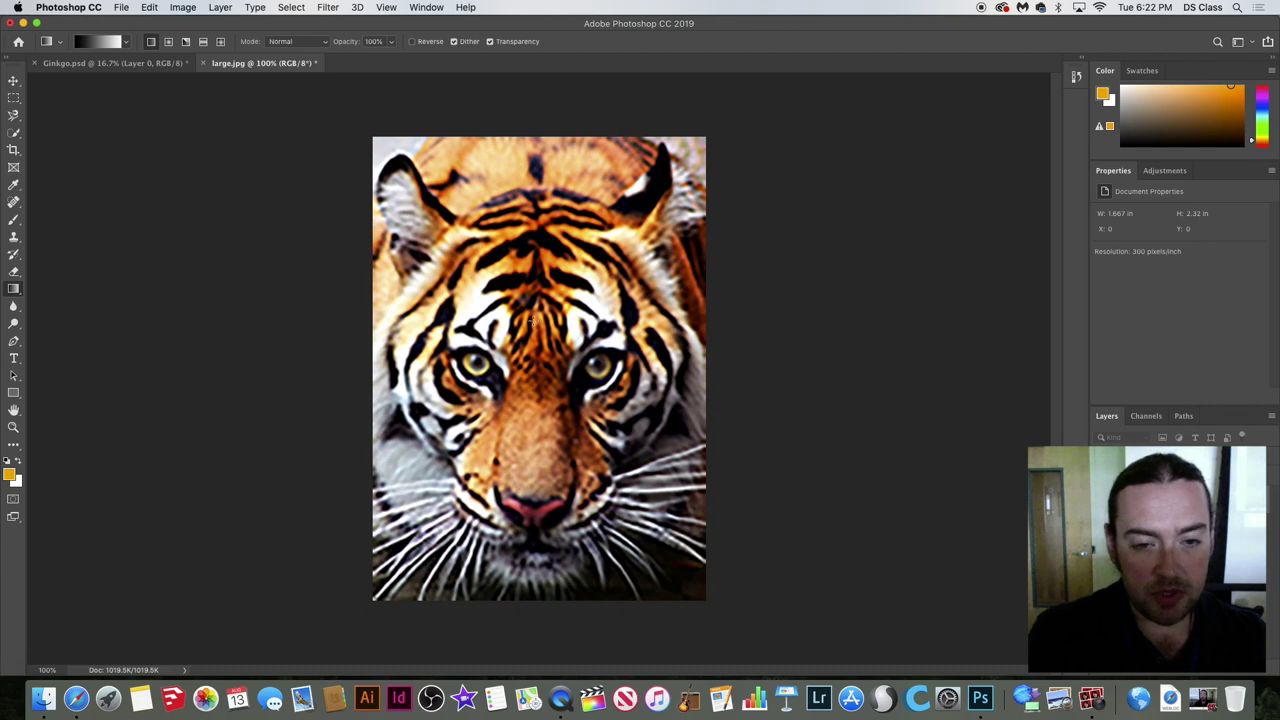
pyautogui.click(134, 66)
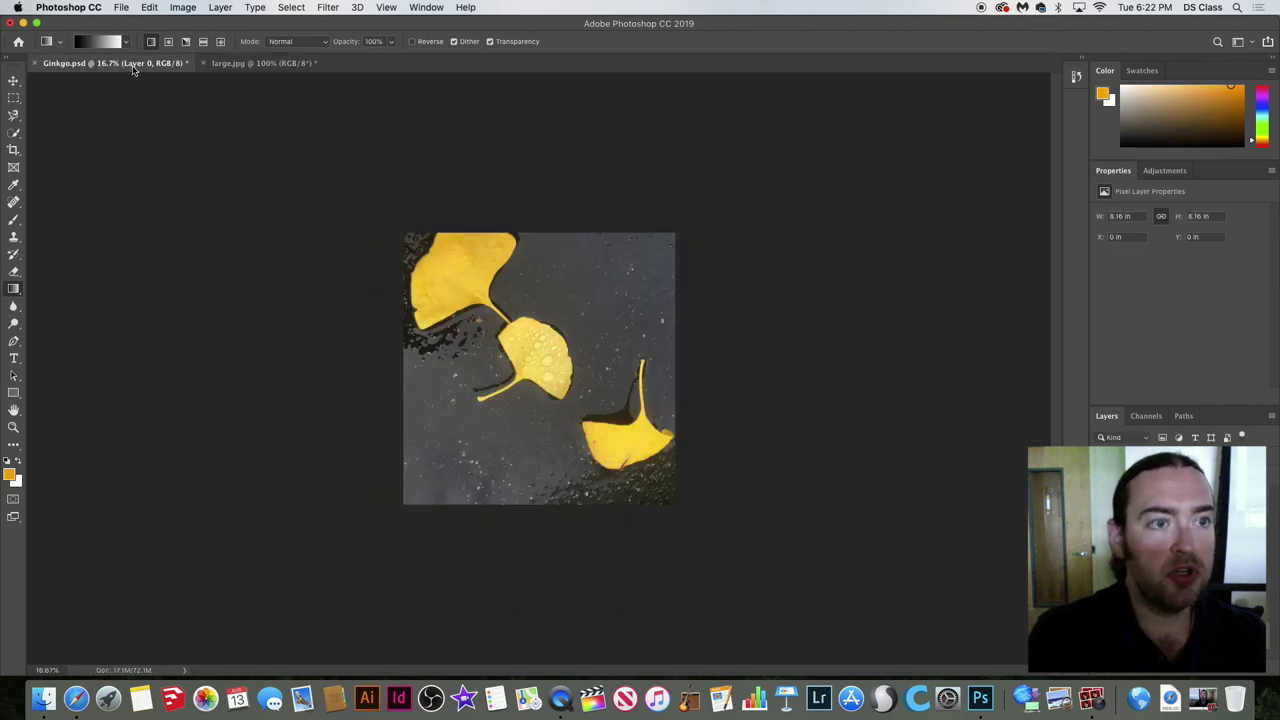
pyautogui.press('super+plus')
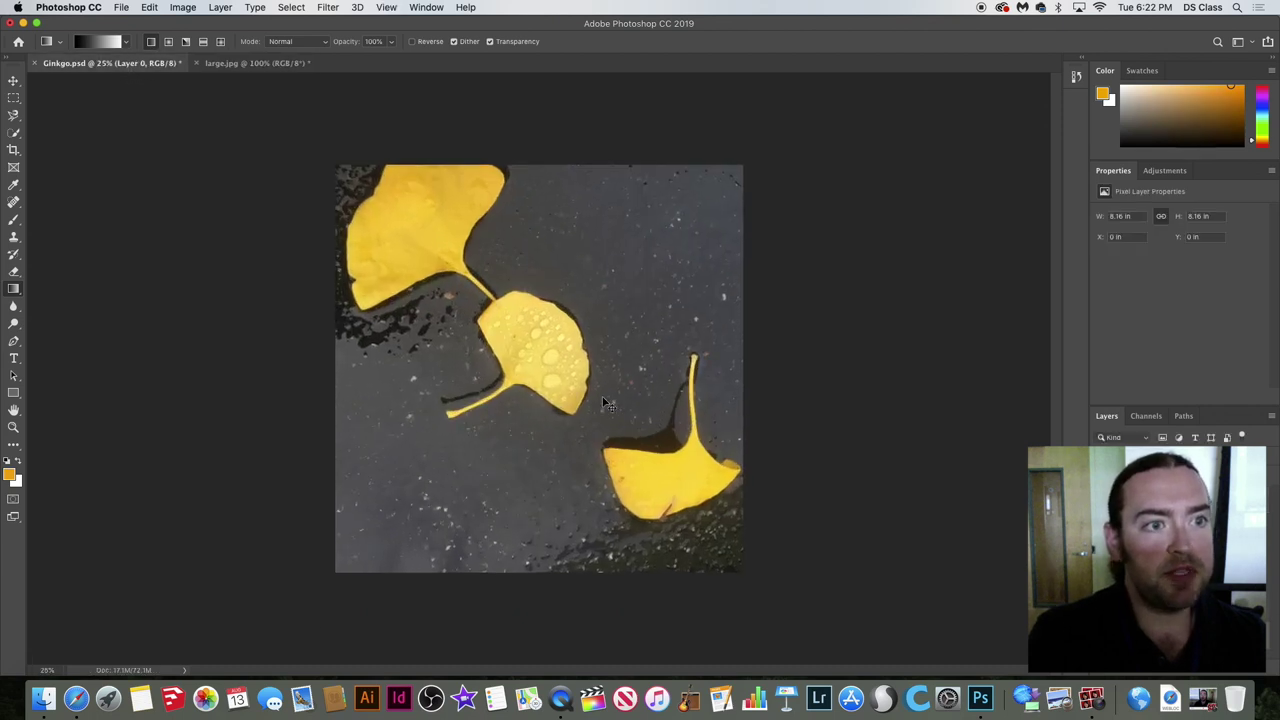
pyautogui.press('super+plus')
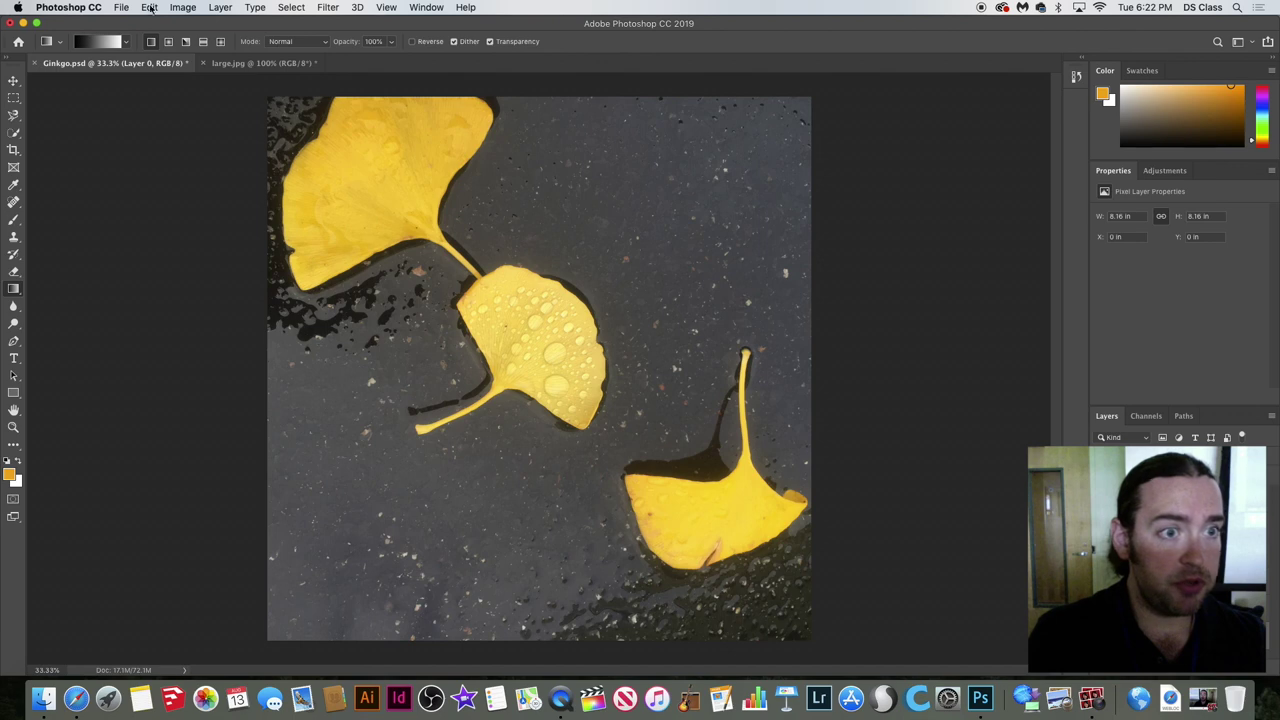
pyautogui.click(190, 8)
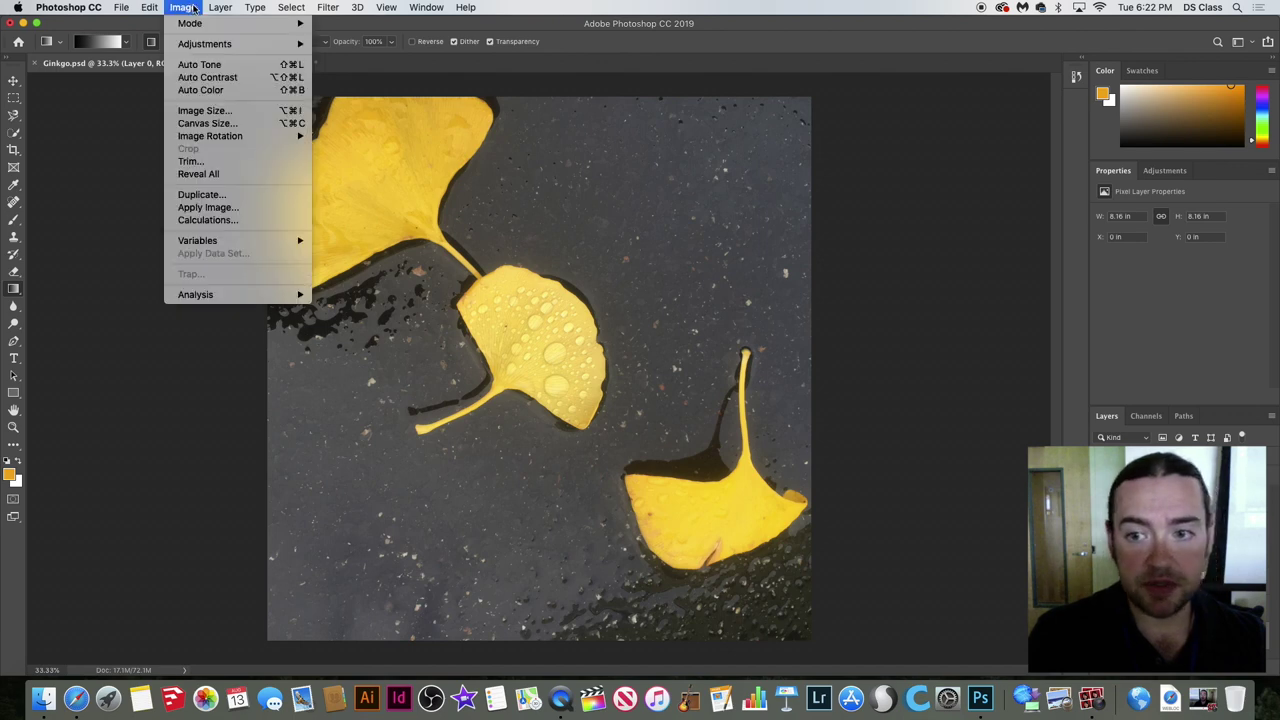
pyautogui.click(231, 112)
pyautogui.moveTo(850, 266); pyautogui.dragTo(380, 172)
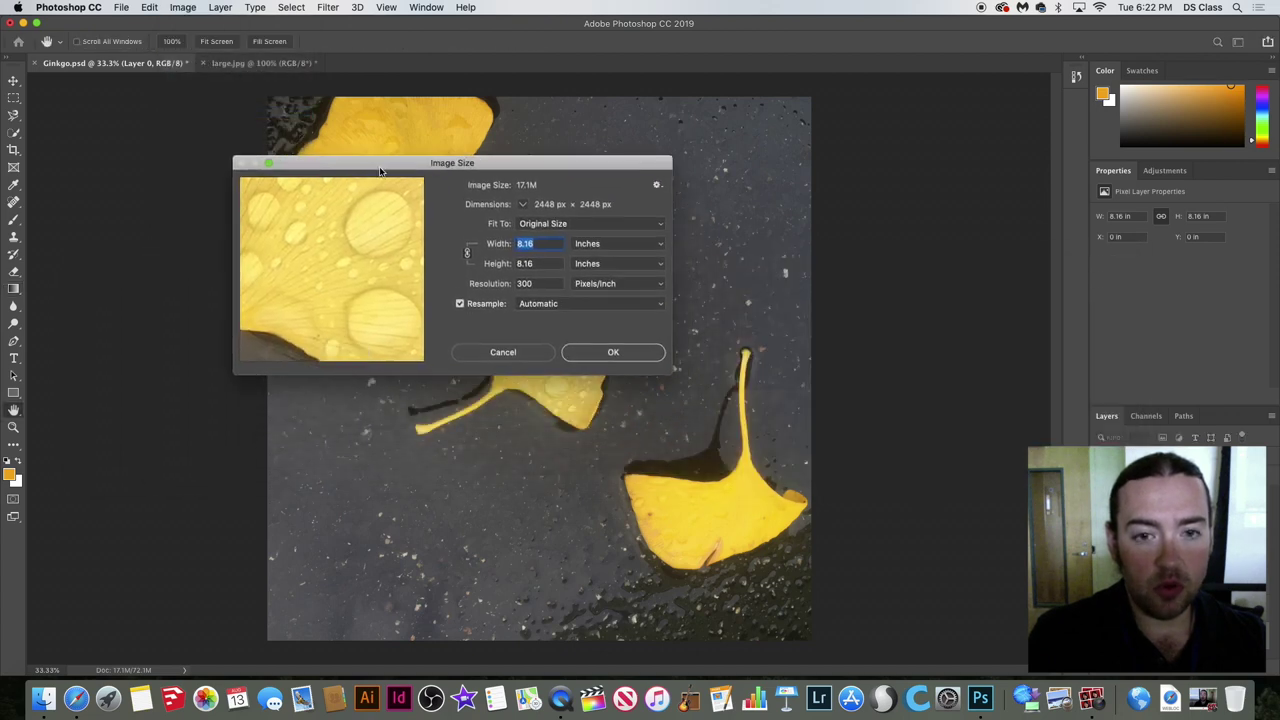
pyautogui.click(616, 244)
pyautogui.click(605, 231)
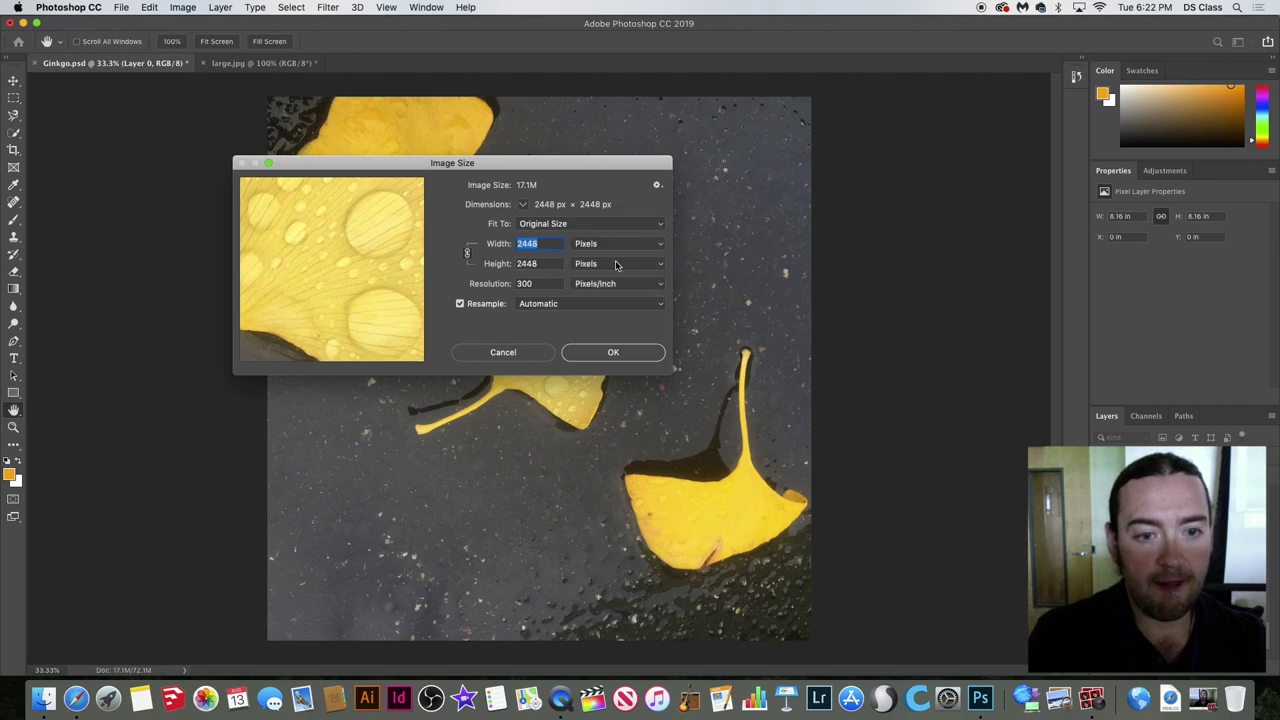
pyautogui.click(598, 246)
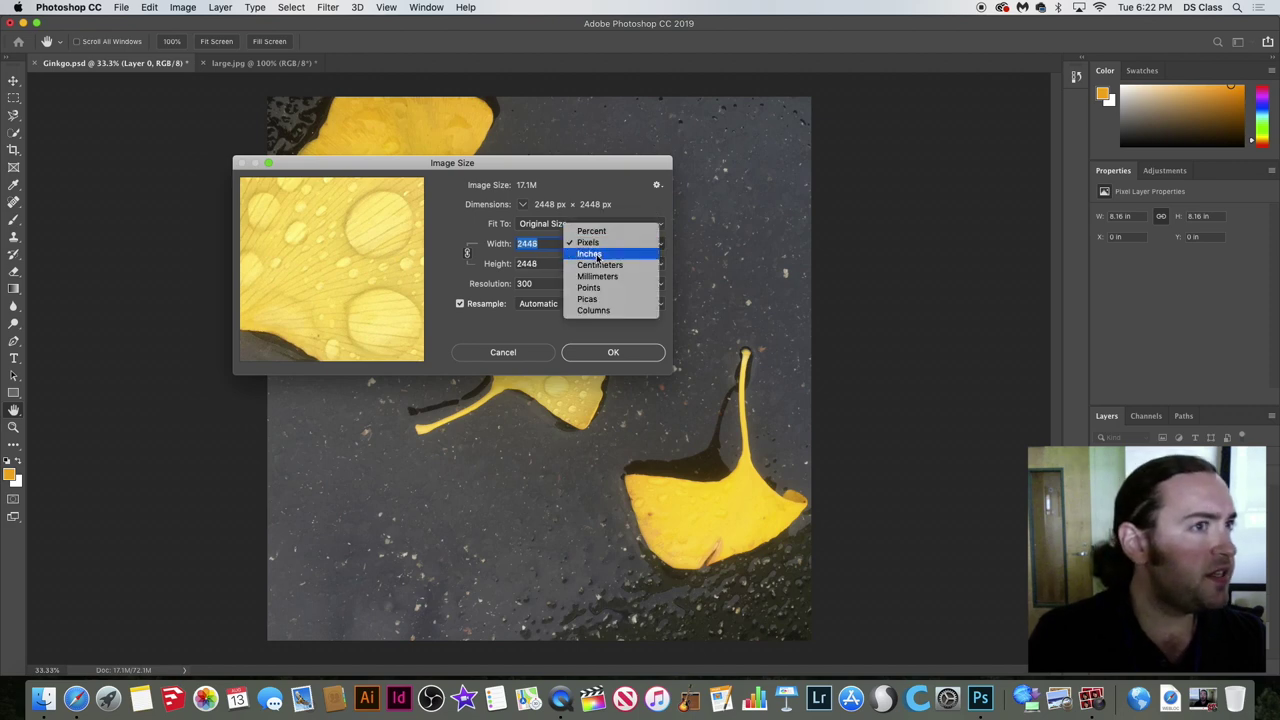
pyautogui.click(597, 255)
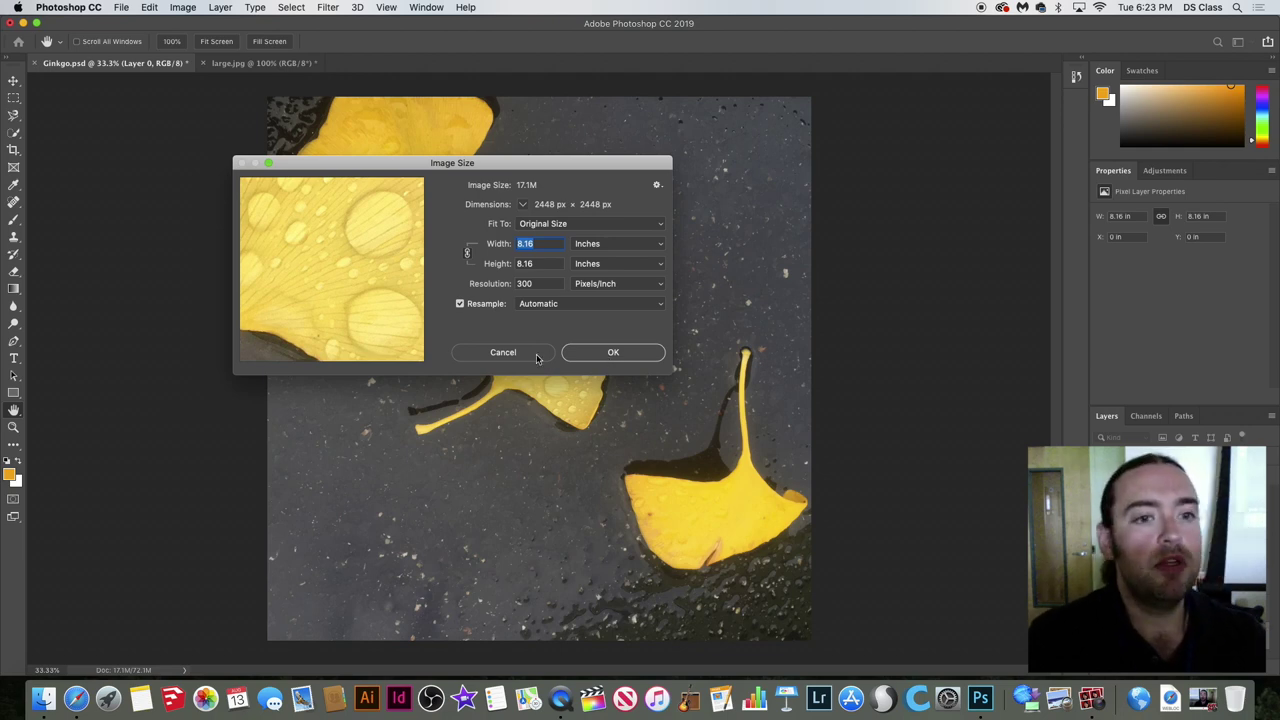
pyautogui.click(589, 357)
pyautogui.press('g')
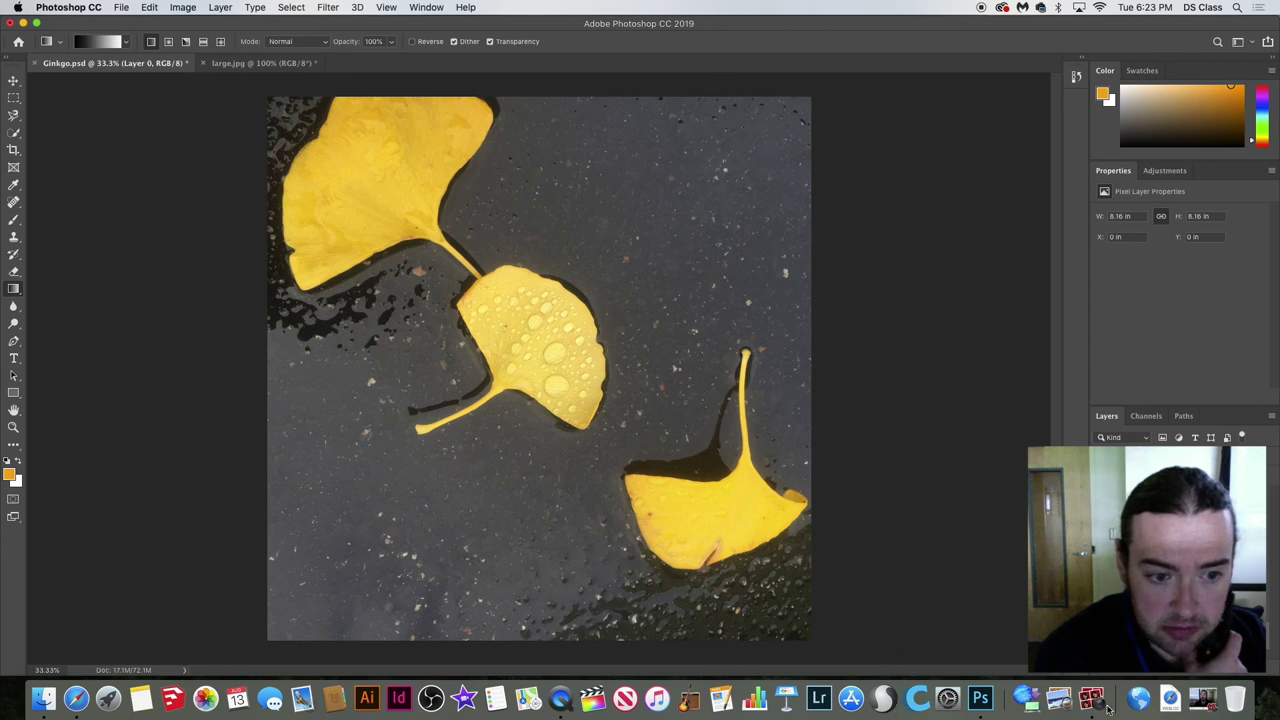
# Launch Highlighter.app from the Finder home folder, then close the Finder window.
pyautogui.click(1172, 706)
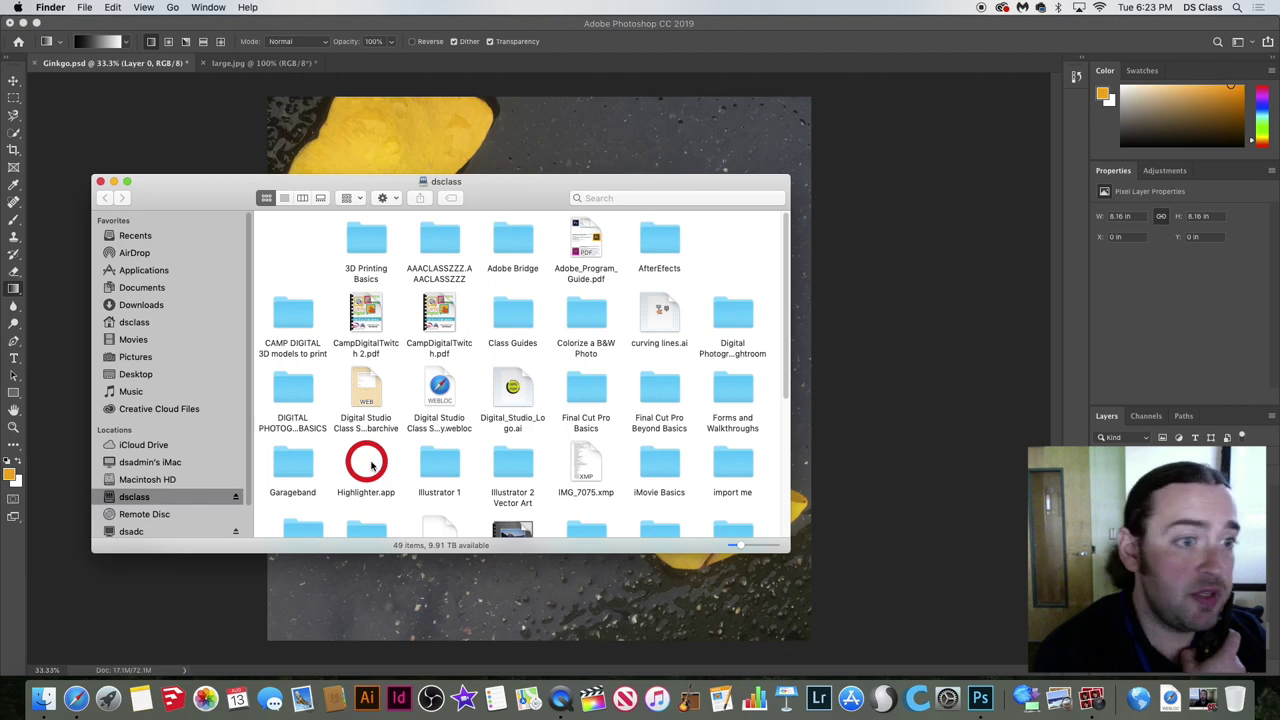
pyautogui.doubleClick(380, 472)
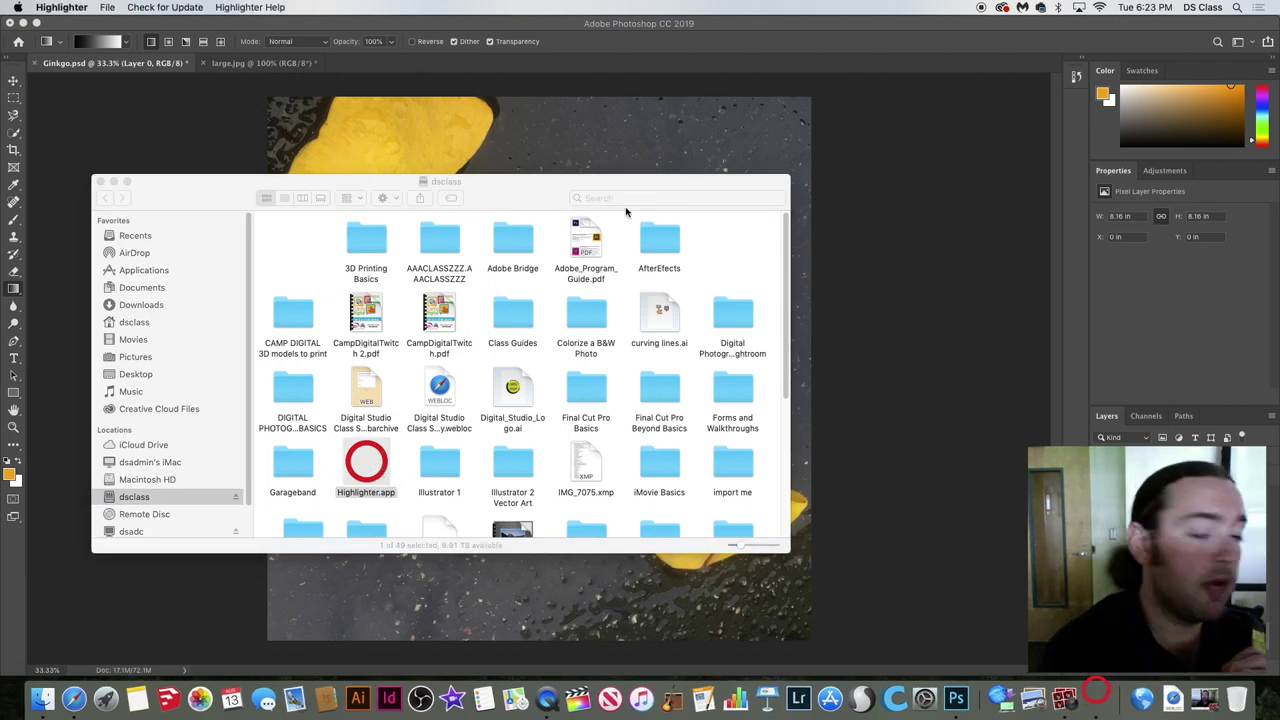
pyautogui.click(100, 182)
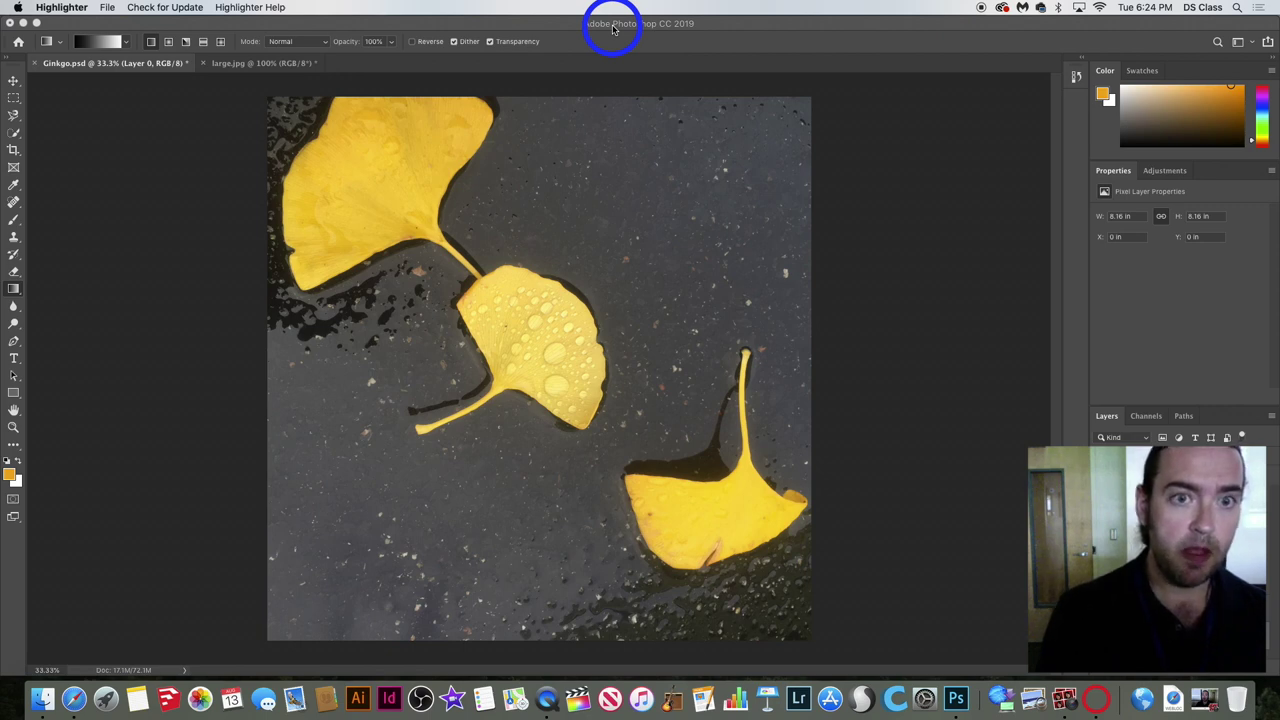
pyautogui.click(191, 160)
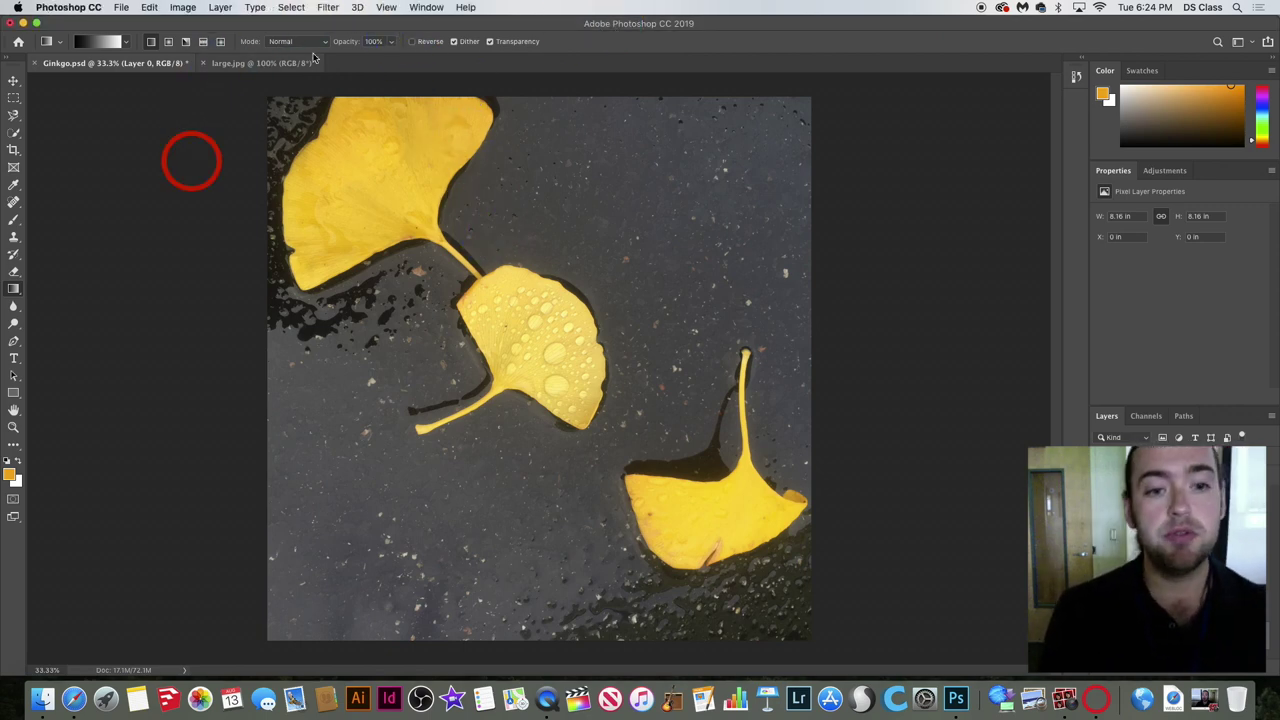
pyautogui.click(425, 7)
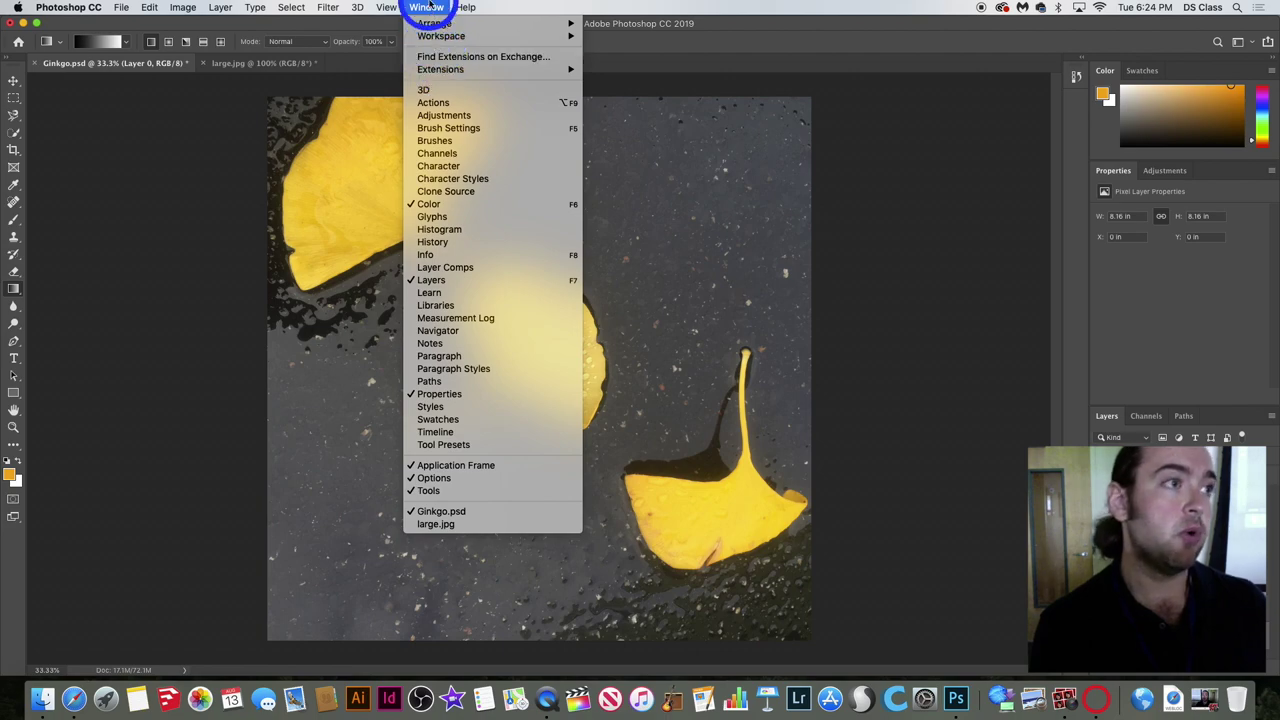
pyautogui.moveTo(177, 14)
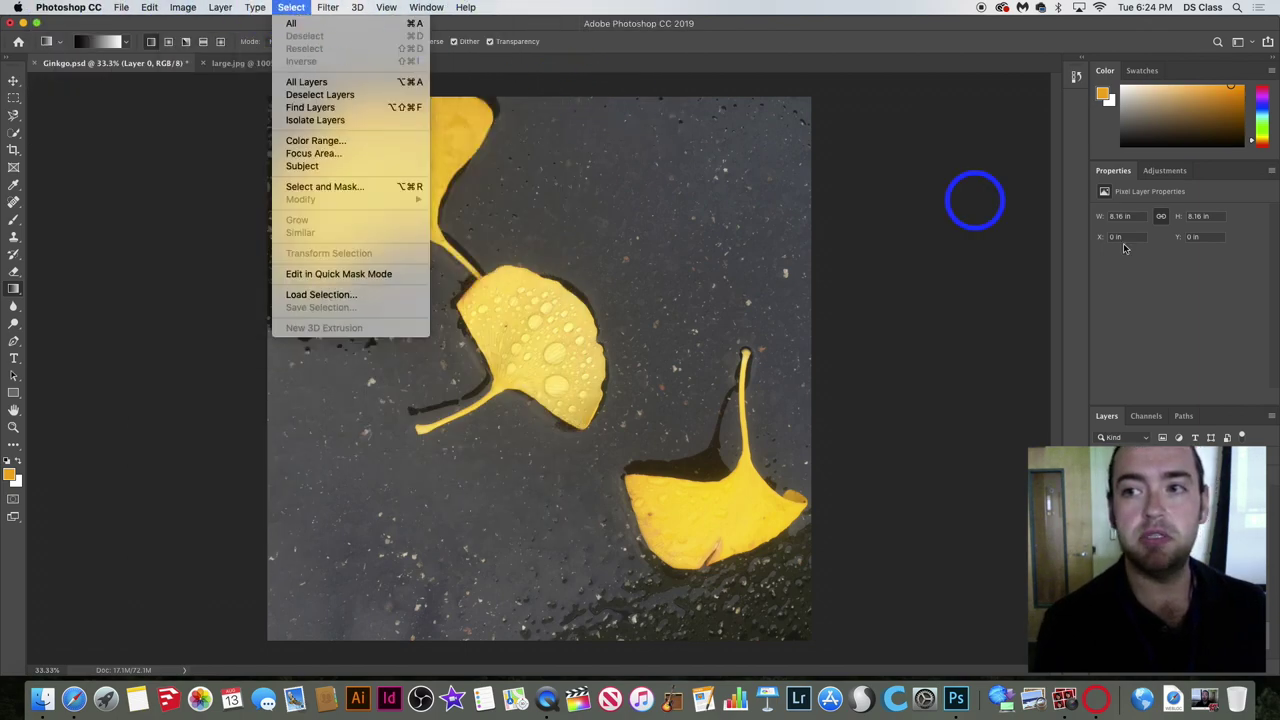
pyautogui.click(1146, 344)
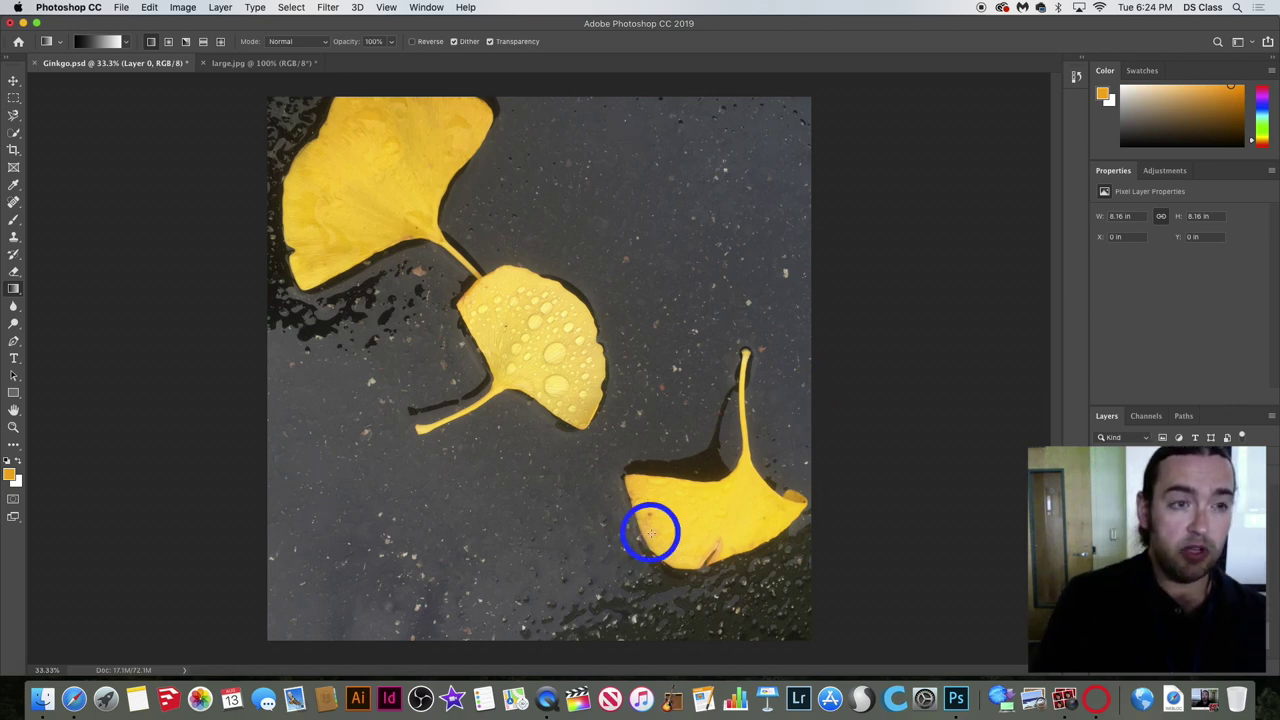
pyautogui.click(254, 61)
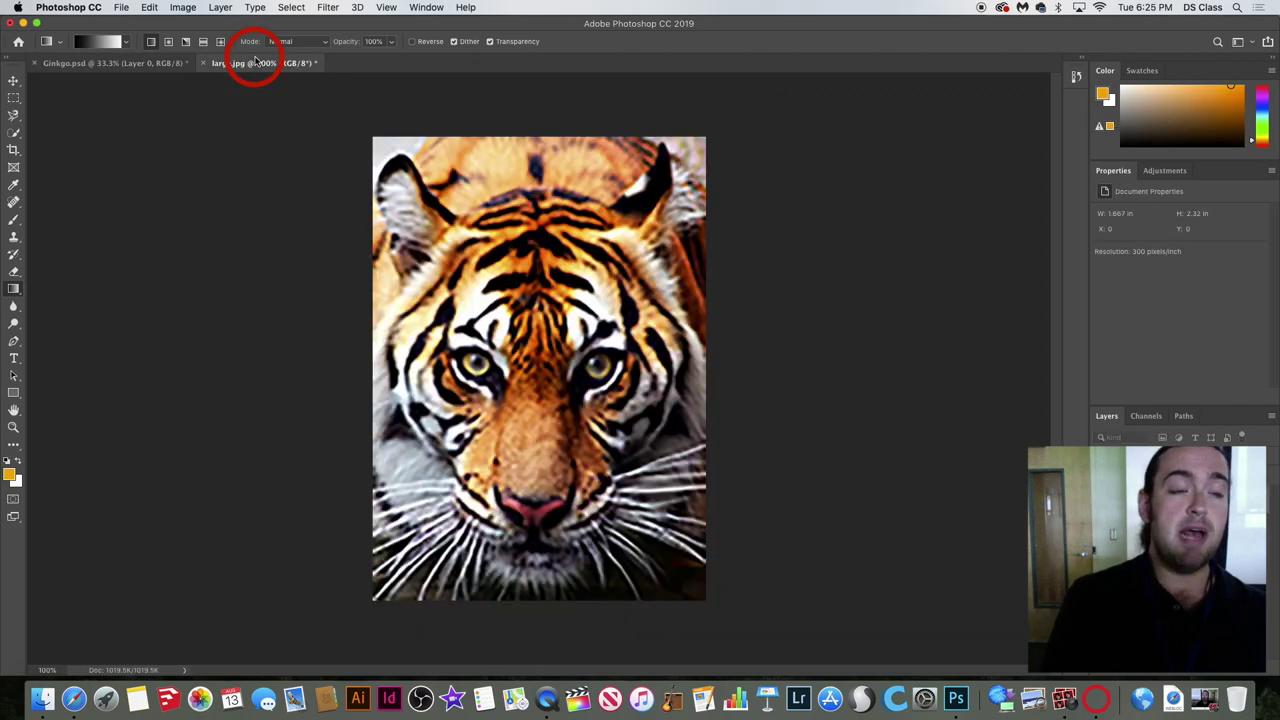
pyautogui.click(149, 63)
pyautogui.click(214, 65)
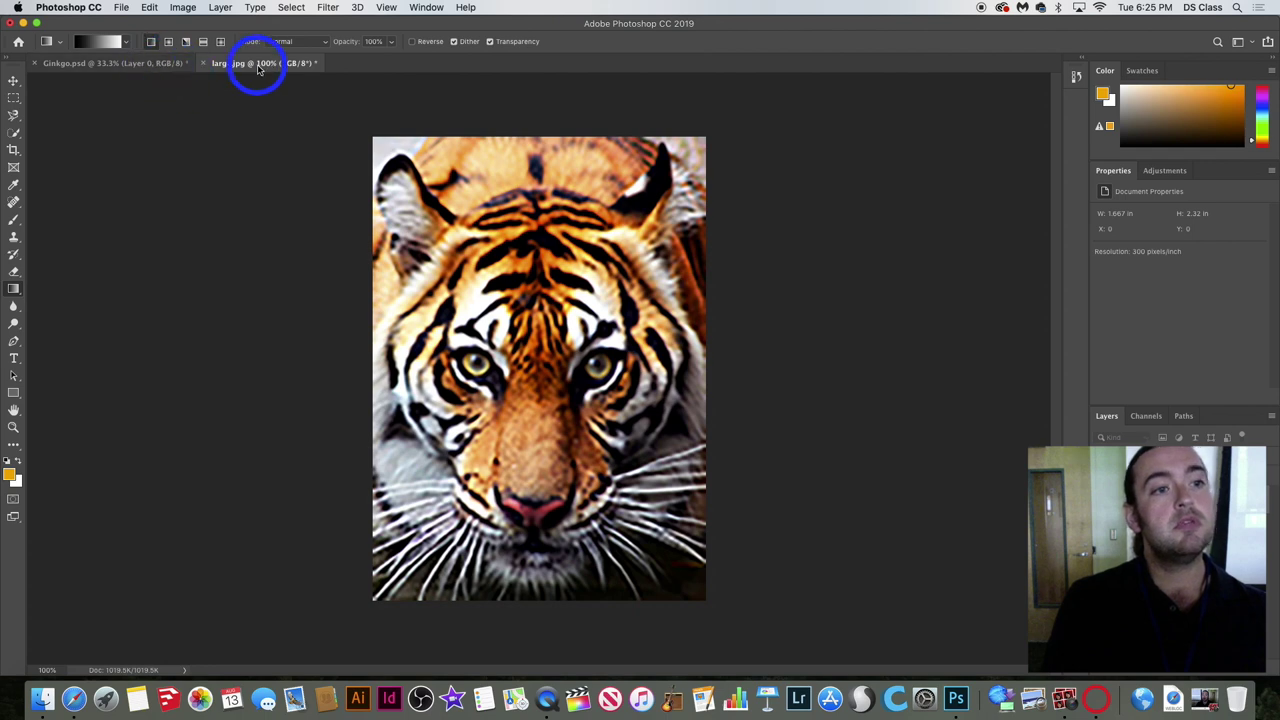
pyautogui.click(155, 65)
pyautogui.hotkey('ctrl', 'Tab')
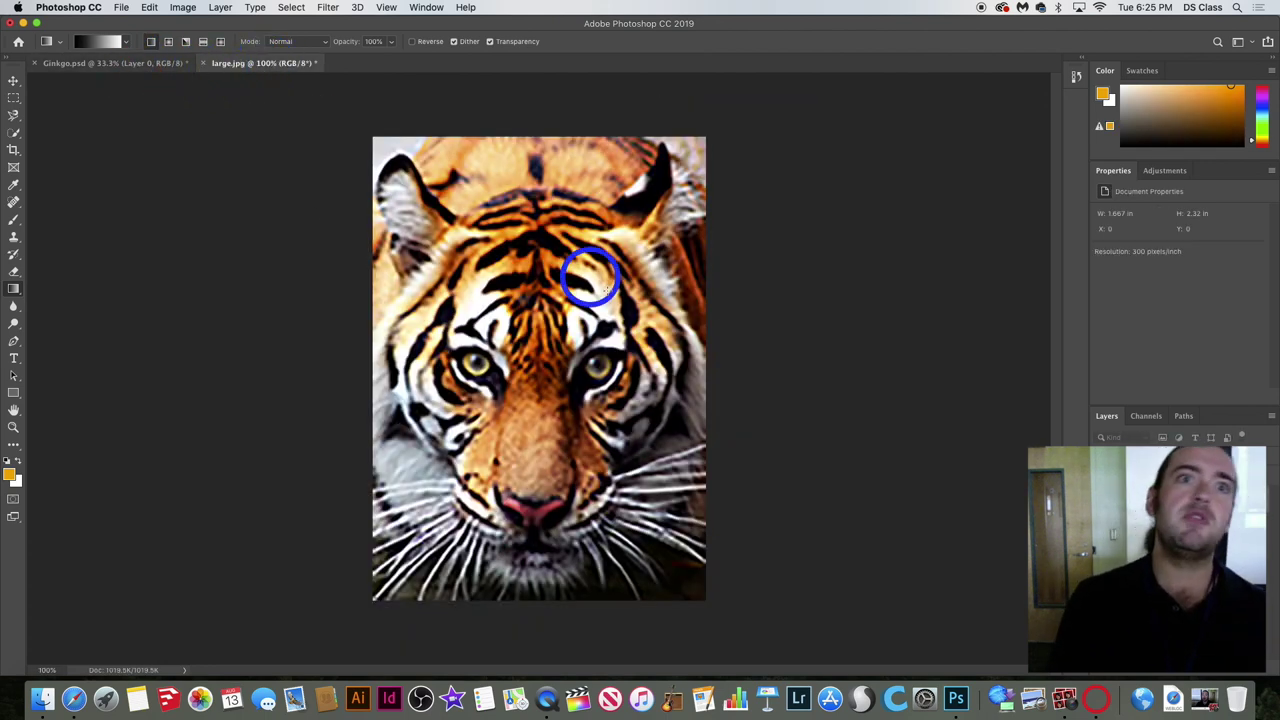
pyautogui.click(102, 60)
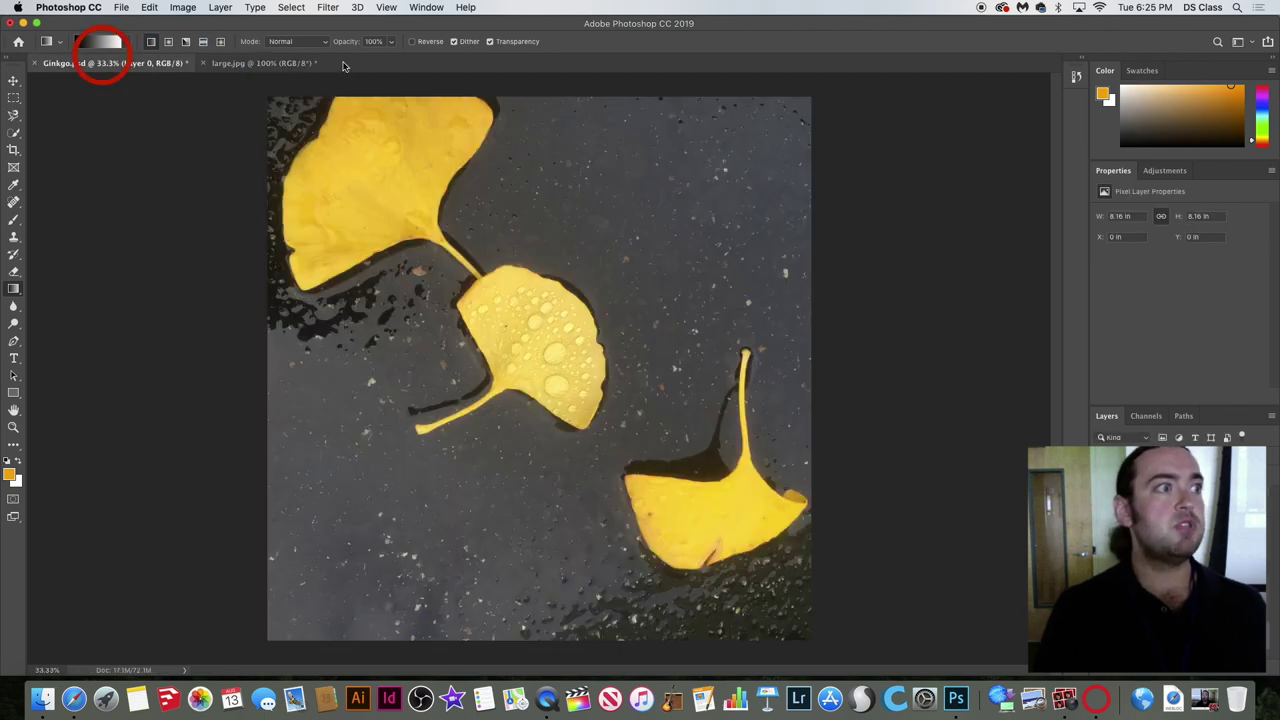
pyautogui.click(270, 63)
pyautogui.click(113, 68)
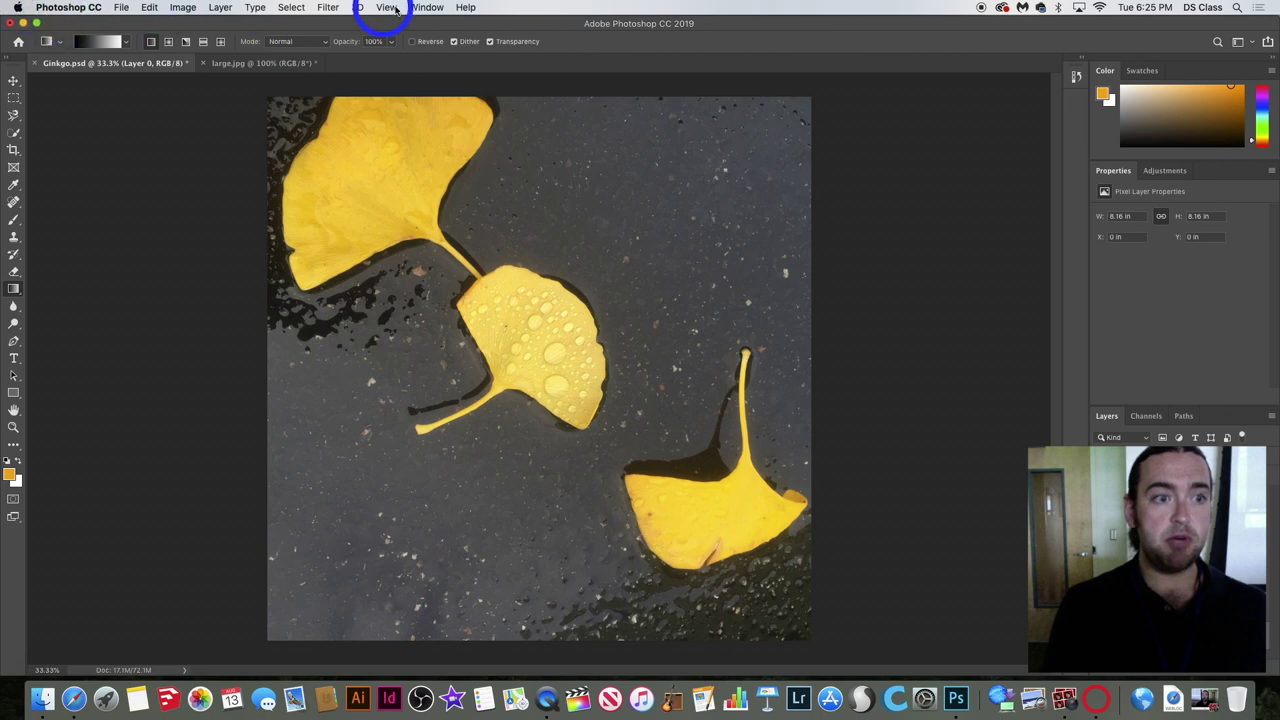
# Pick the Quick Selection tool, passing briefly through the Brush tool.
pyautogui.click(182, 7)
pyautogui.click(188, 8)
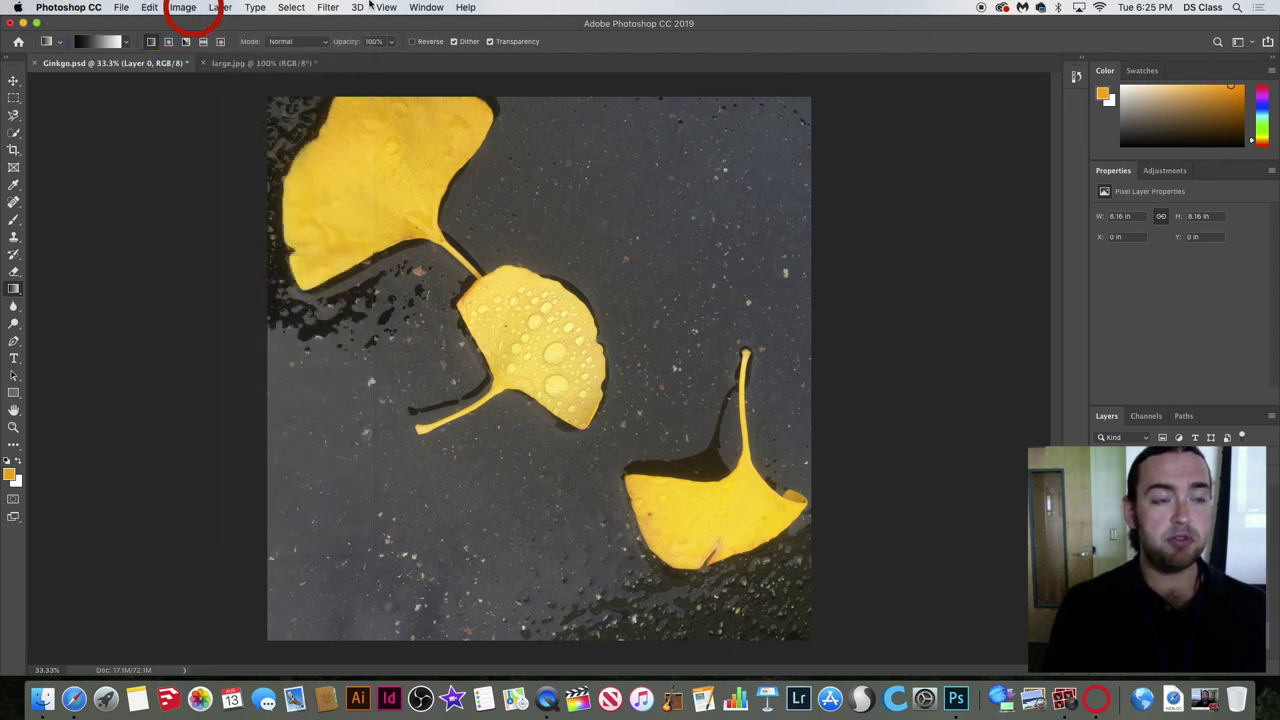
pyautogui.click(121, 8)
pyautogui.click(118, 10)
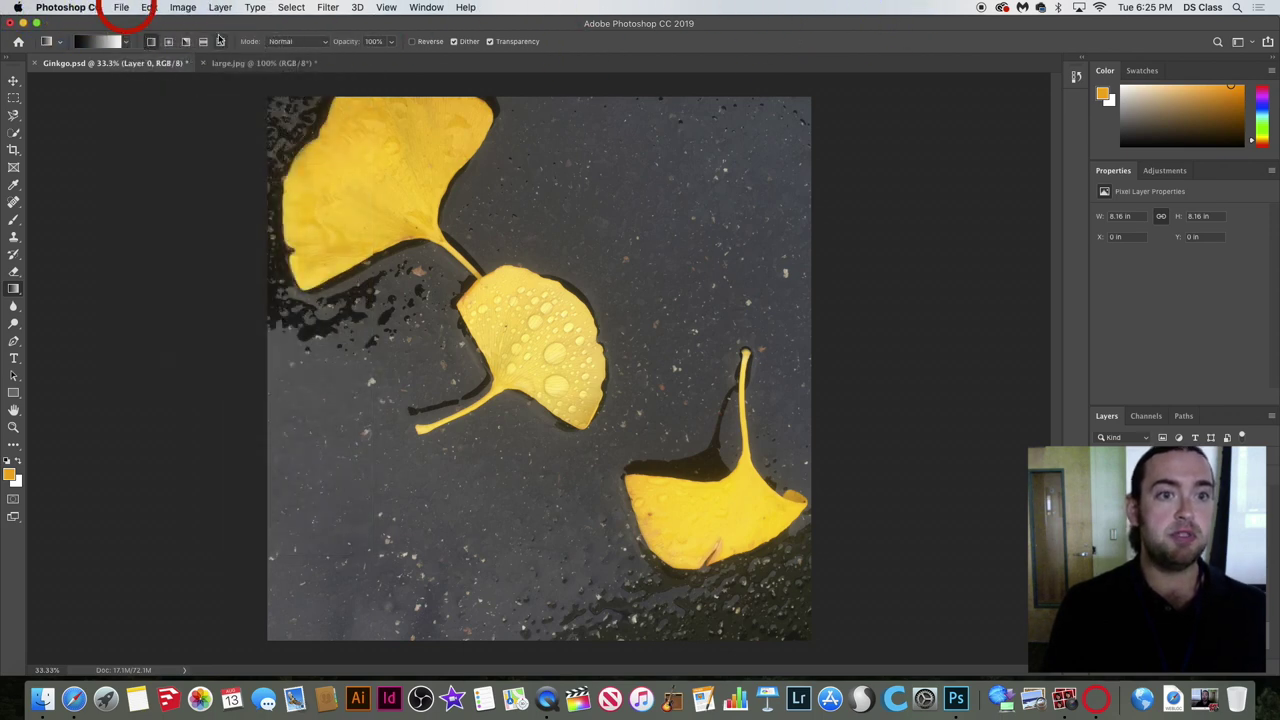
pyautogui.click(14, 218)
pyautogui.click(14, 132)
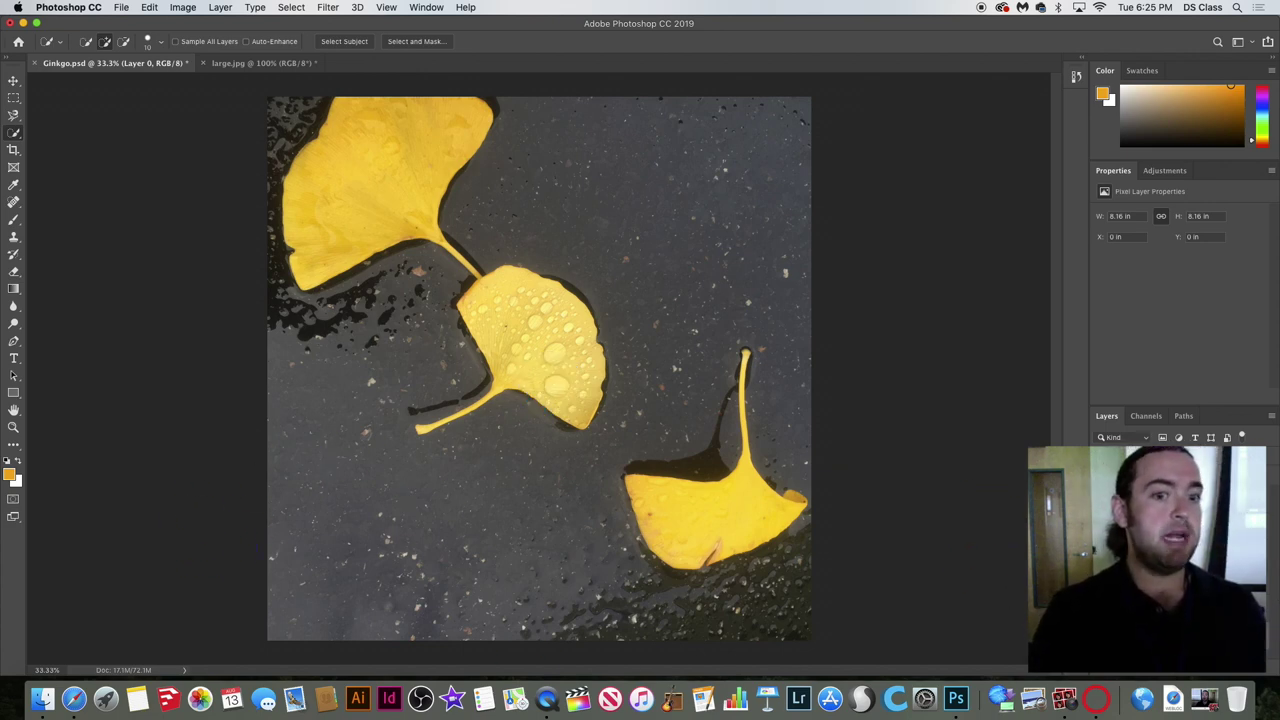
# Toggle between the coins layer and Layer 0, then paint a quick selection across the middle leaf.
pyautogui.hotkey('alt', ']')
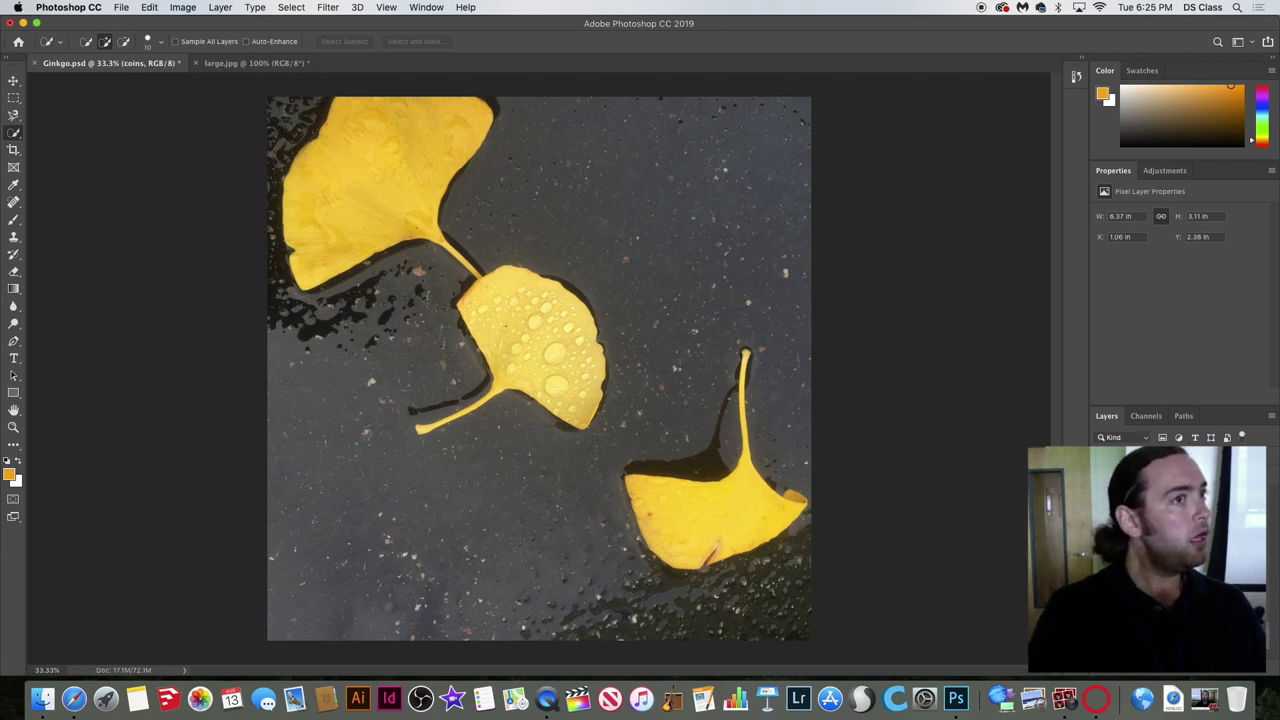
pyautogui.hotkey('alt', '[')
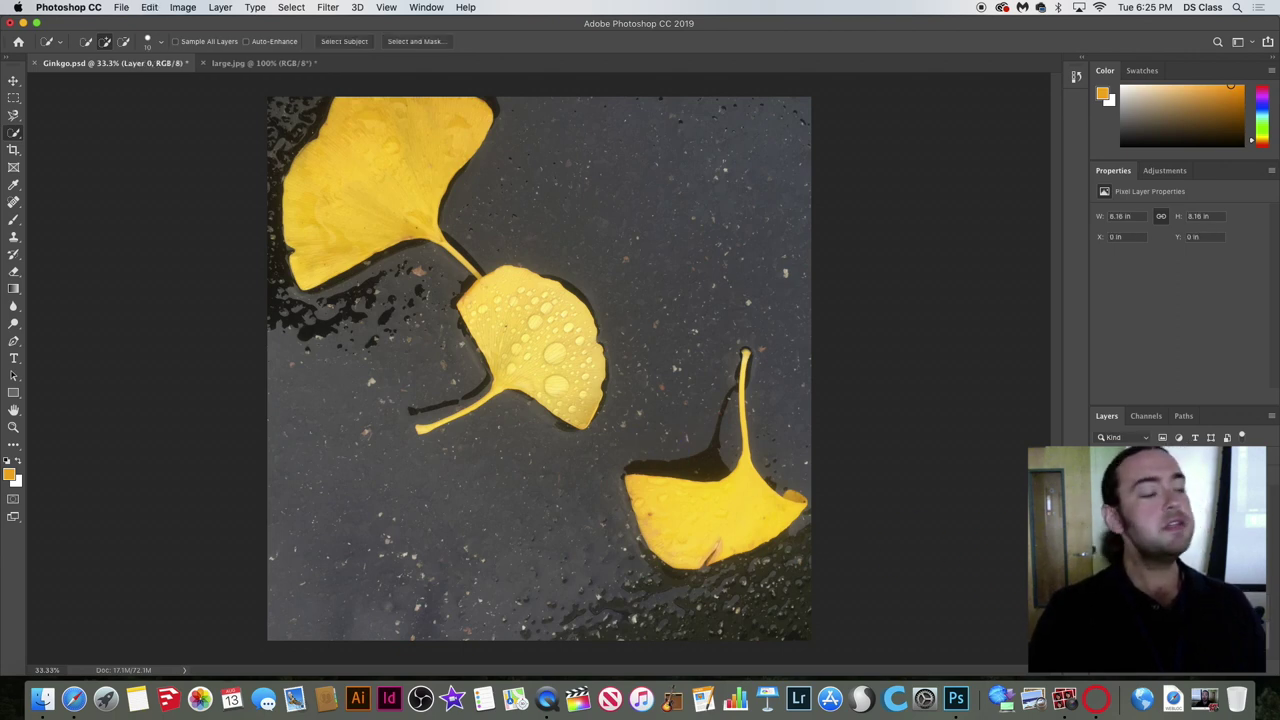
pyautogui.moveTo(440, 292)
pyautogui.mouseDown()
pyautogui.moveTo(193, 309)
pyautogui.moveTo(433, 345)
pyautogui.mouseUp()
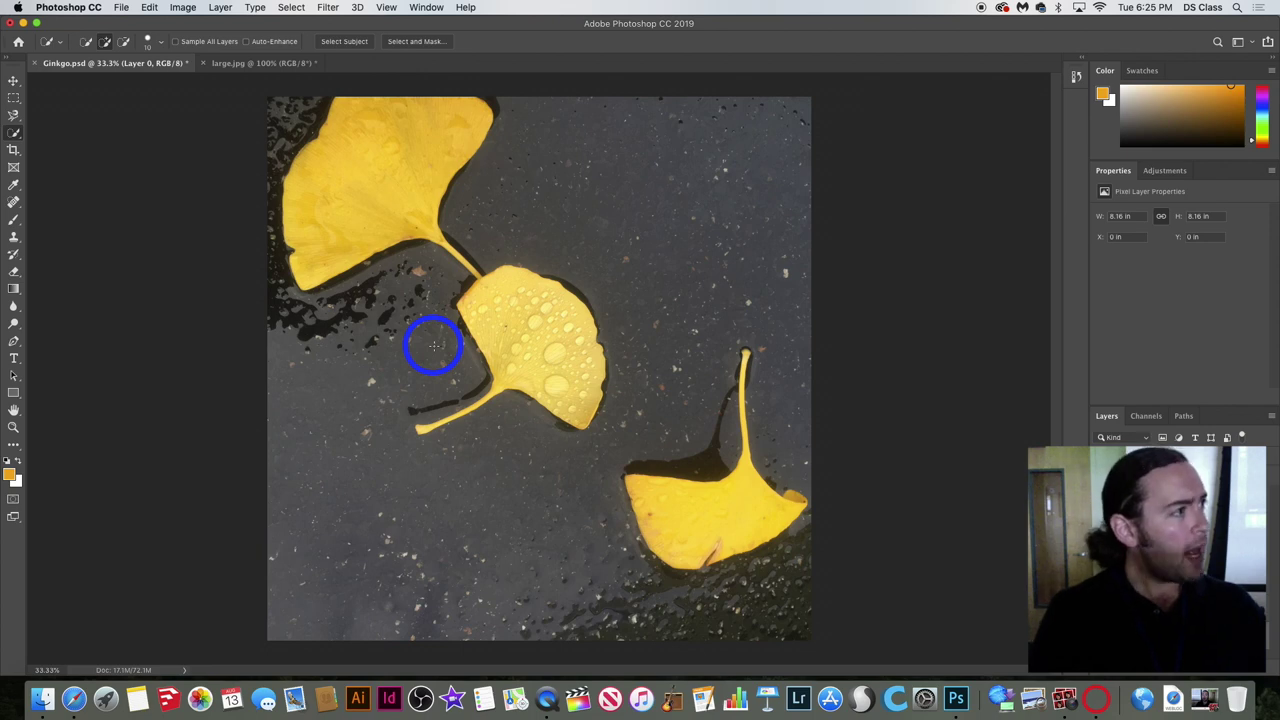
pyautogui.moveTo(433, 345)
pyautogui.mouseDown()
pyautogui.moveTo(646, 331)
pyautogui.moveTo(581, 319)
pyautogui.mouseUp()
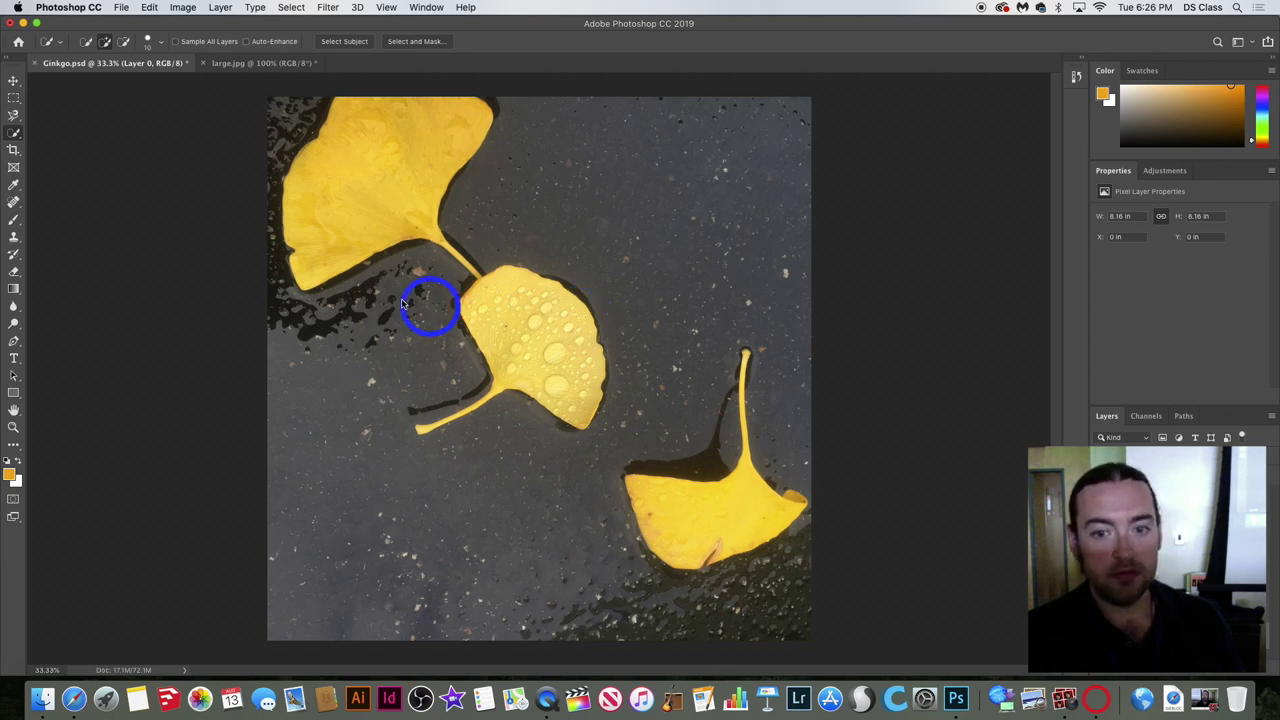
# Draw a tall rectangular marquee around the middle ginkgo leaf.
pyautogui.click(14, 99)
pyautogui.moveTo(346, 104); pyautogui.dragTo(624, 340)
pyautogui.moveTo(702, 514); pyautogui.dragTo(482, 362)
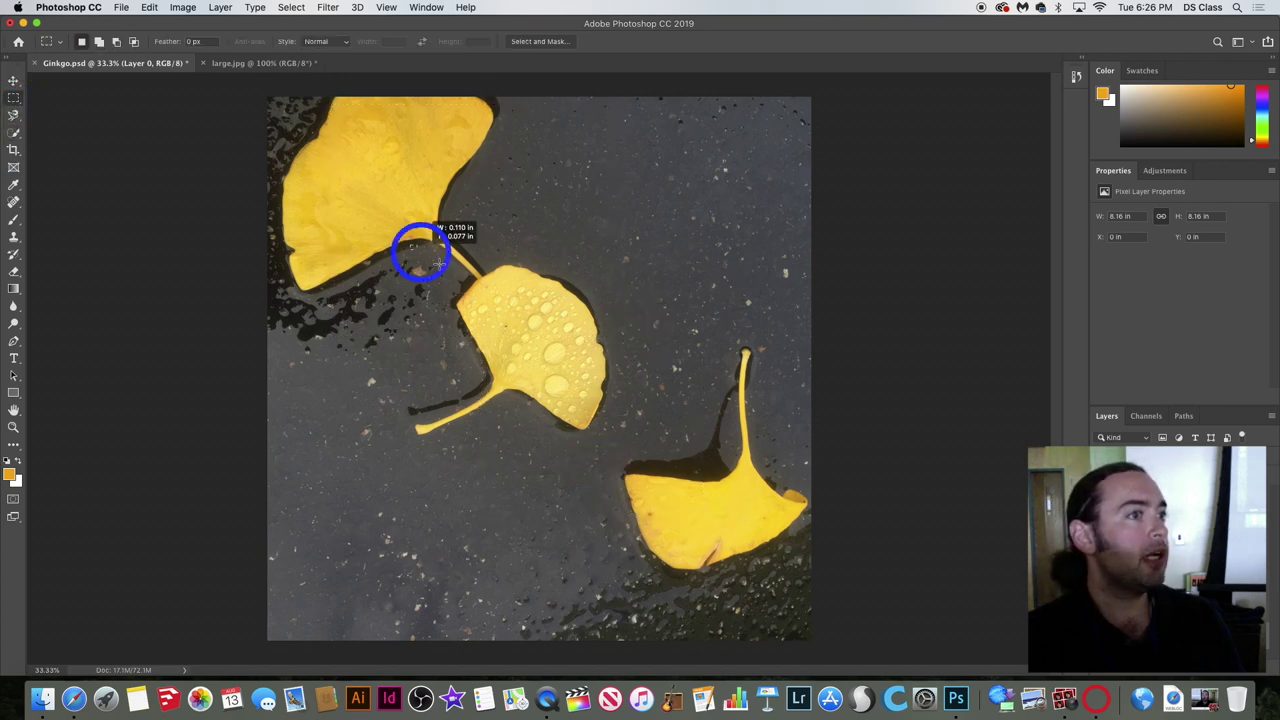
pyautogui.moveTo(412, 246); pyautogui.dragTo(685, 477)
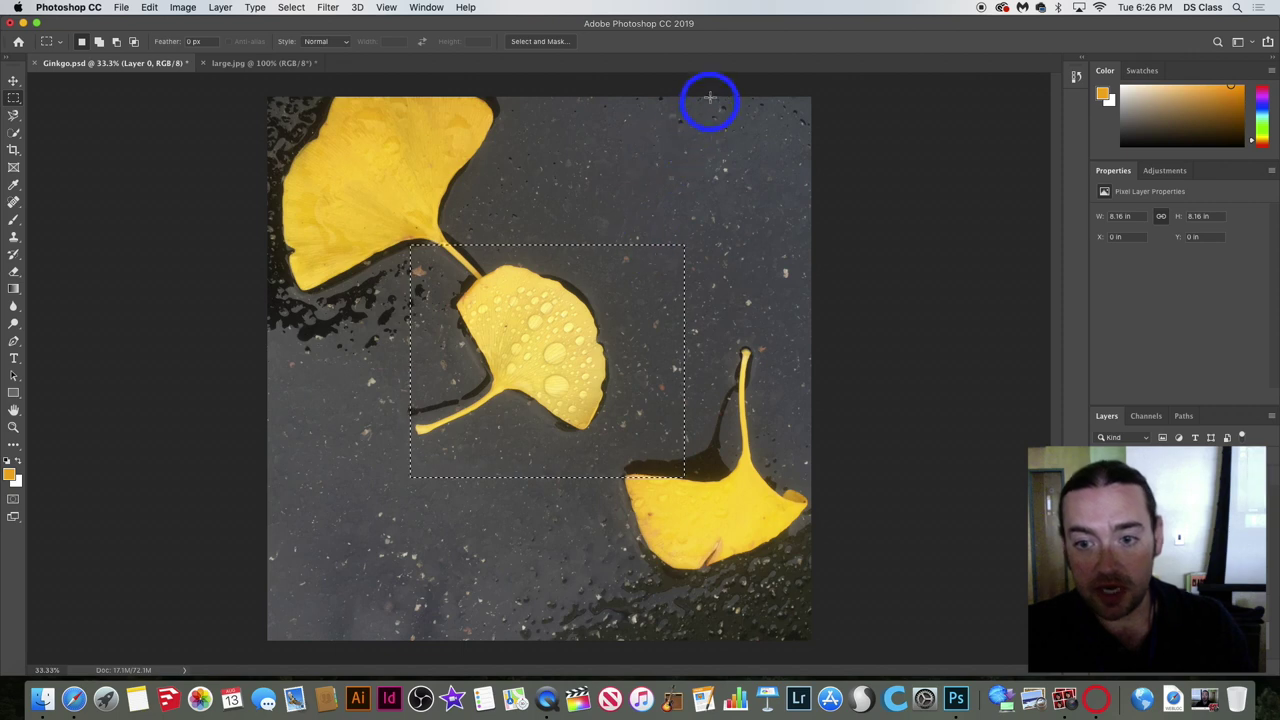
pyautogui.moveTo(472, 196); pyautogui.dragTo(680, 526)
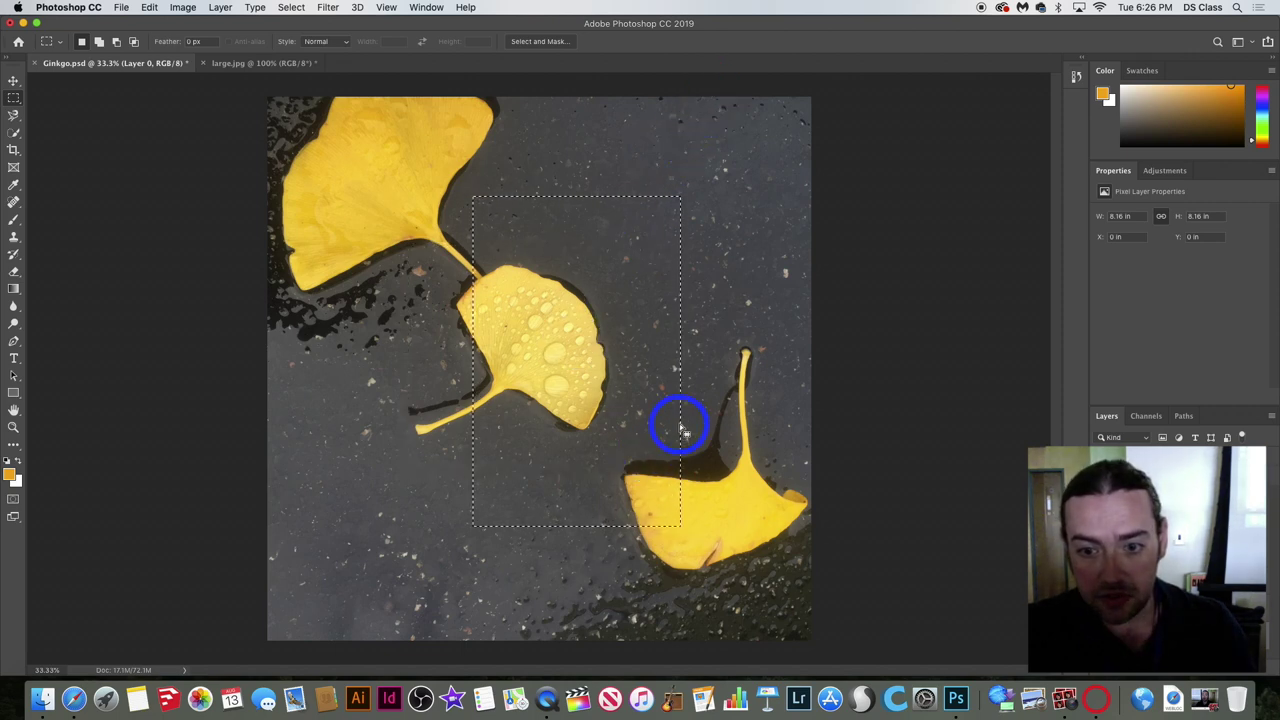
# Zoom to pixel level on the selection's right edge, then fit the image back on screen.
pyautogui.press('super+equal')
pyautogui.press('super+equal')
pyautogui.hscroll(3, 822, 342)
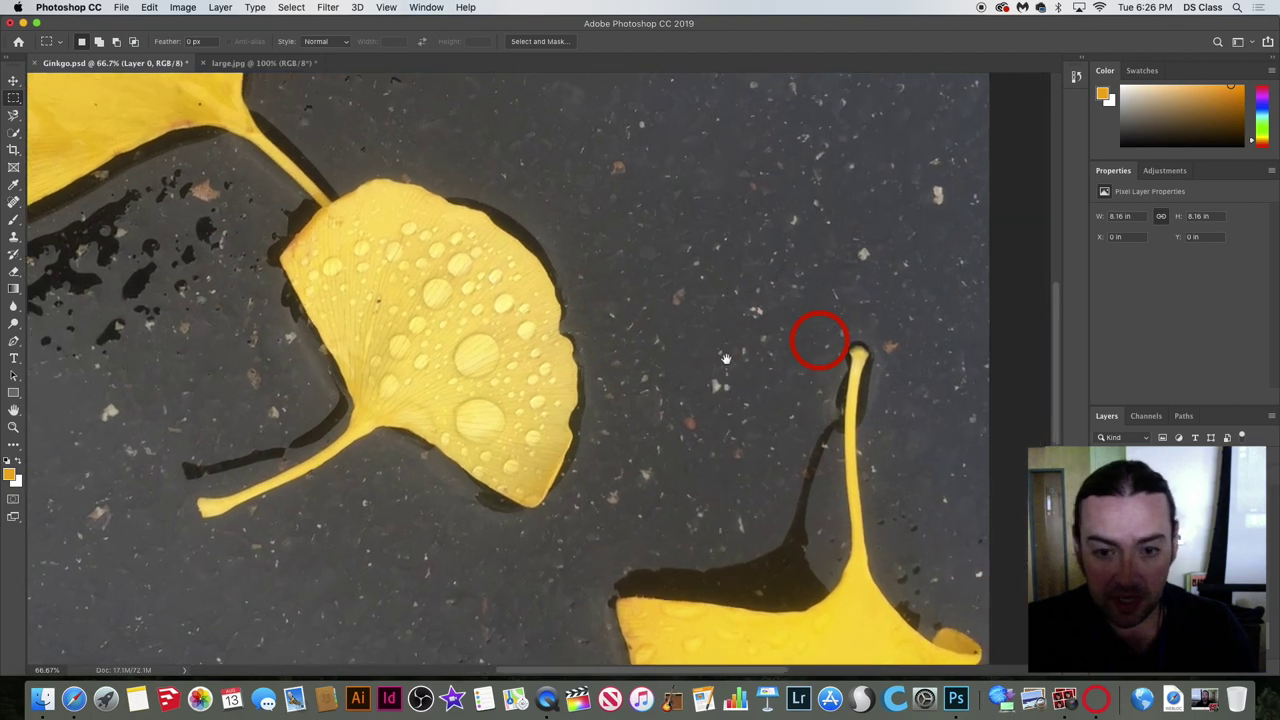
pyautogui.press('super+equal')
pyautogui.press('super+equal')
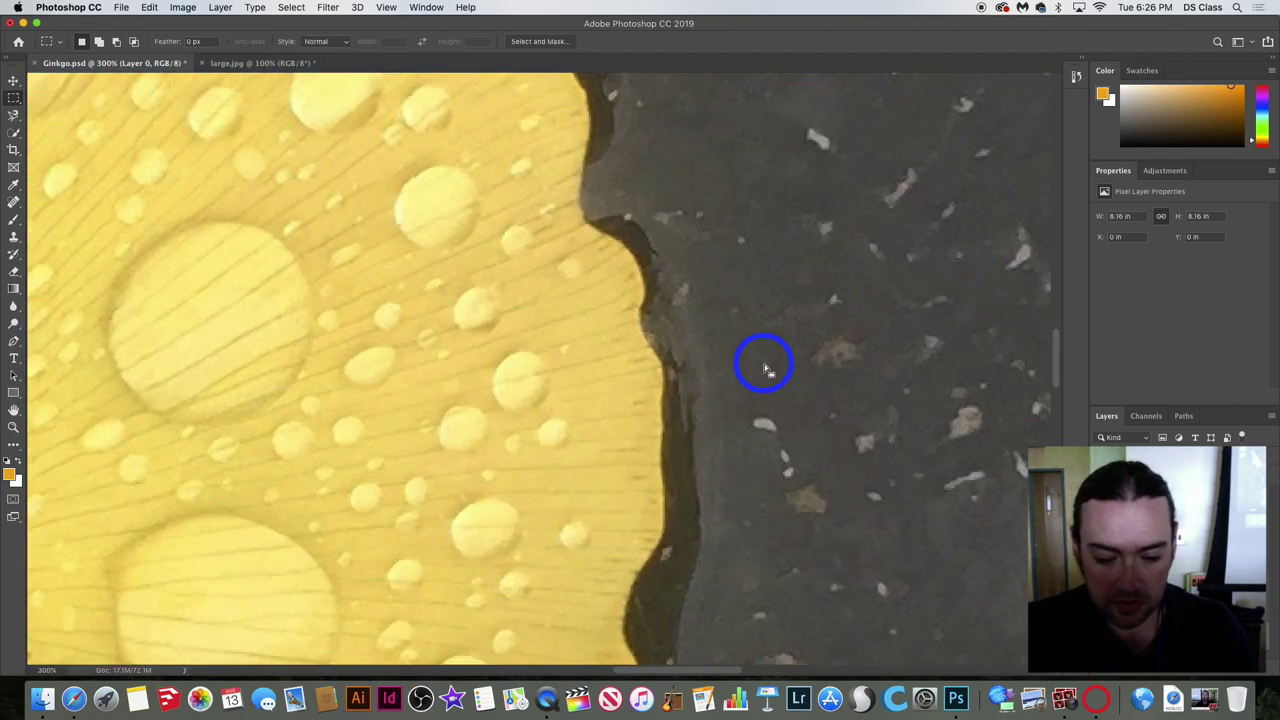
pyautogui.press('super+equal')
pyautogui.moveTo(763, 363); pyautogui.dragTo(193, 352)
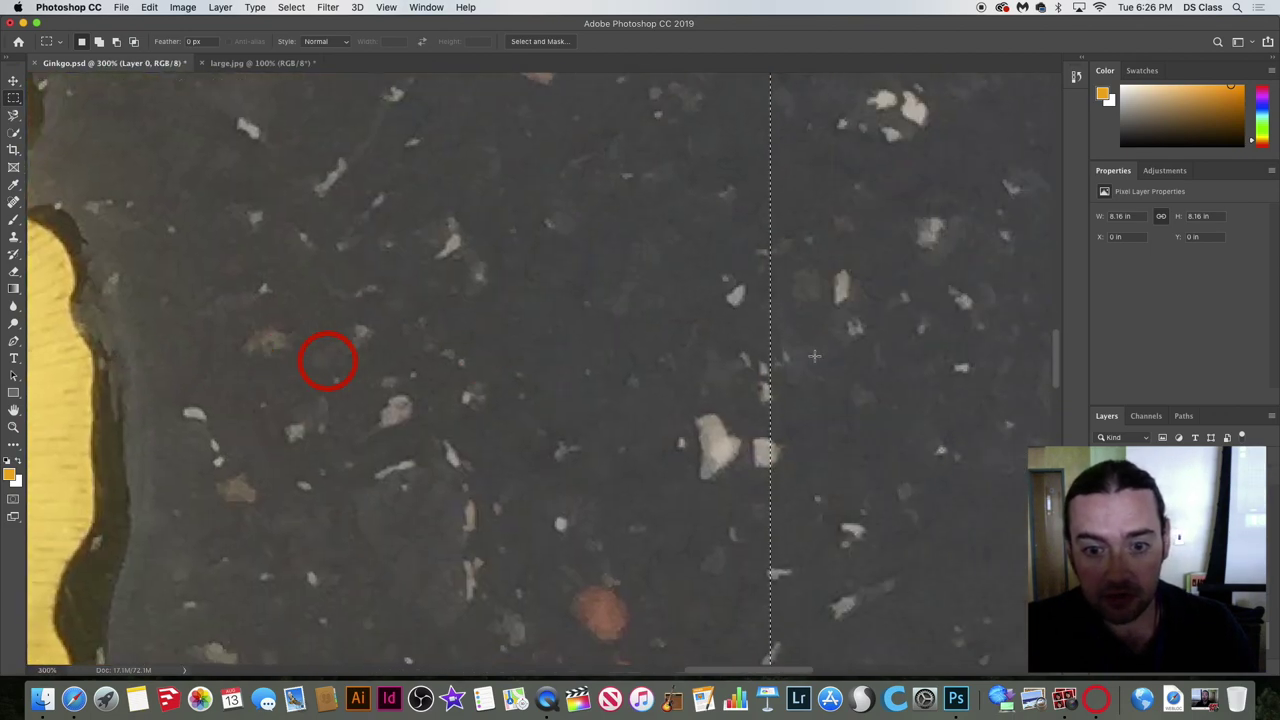
pyautogui.hscroll(3, 709, 360)
pyautogui.press('super+h')
pyautogui.press('super+equal')
pyautogui.press('super+equal')
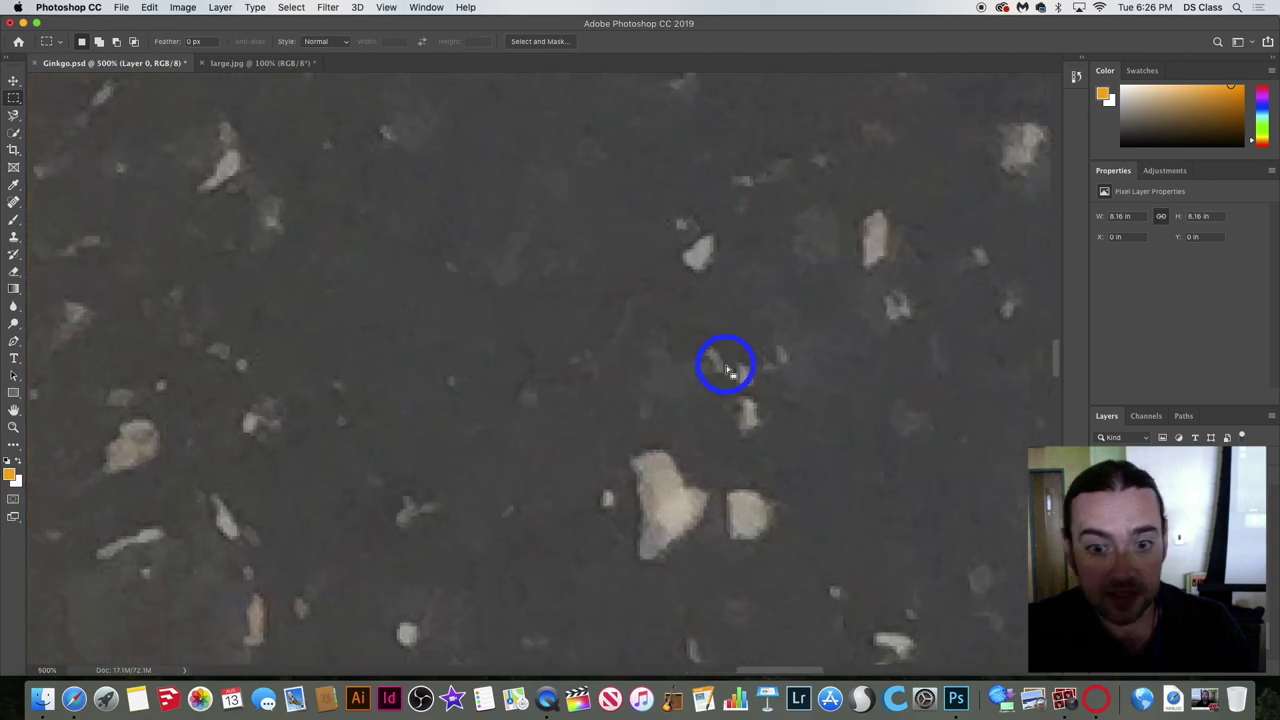
pyautogui.hscroll(4, 660, 366)
pyautogui.press('super+equal')
pyautogui.press('super+equal')
pyautogui.press('super+equal')
pyautogui.press('super+equal')
pyautogui.press('super+equal')
pyautogui.press('super+equal')
pyautogui.press('super+equal')
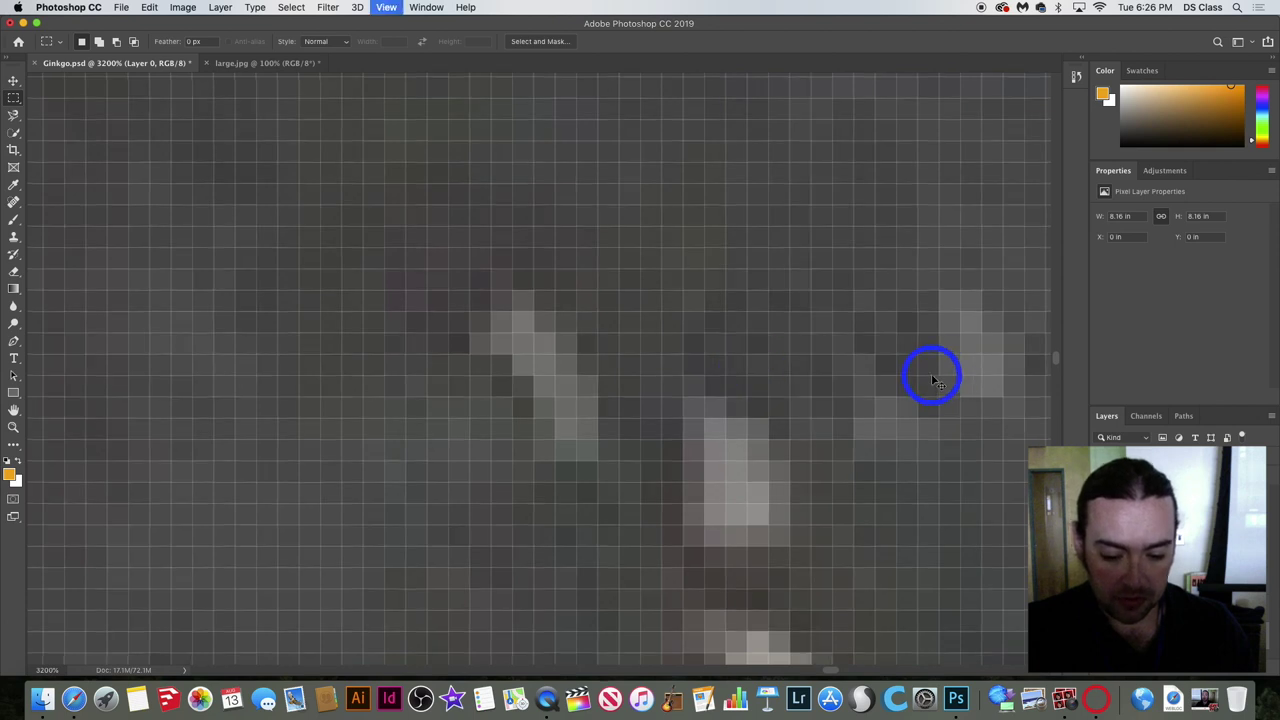
pyautogui.press('super+equal')
pyautogui.press('super+equal')
pyautogui.moveTo(834, 362); pyautogui.dragTo(508, 362)
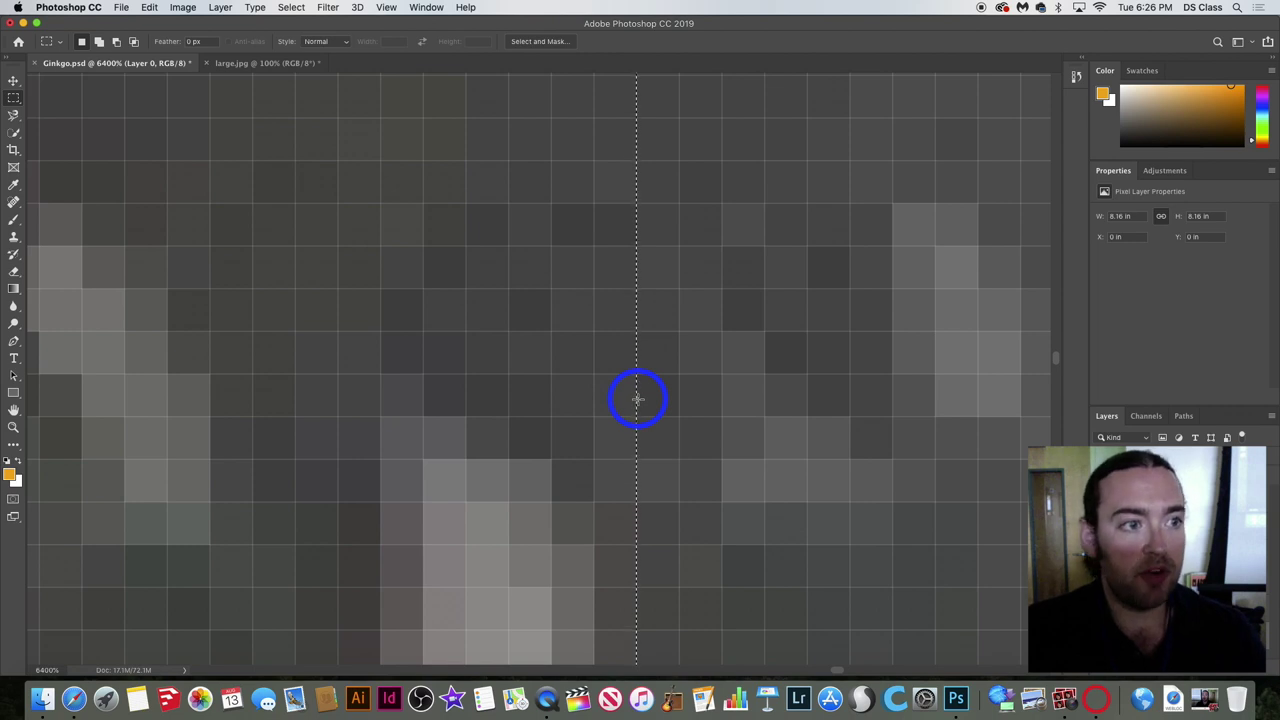
pyautogui.press('super+0')
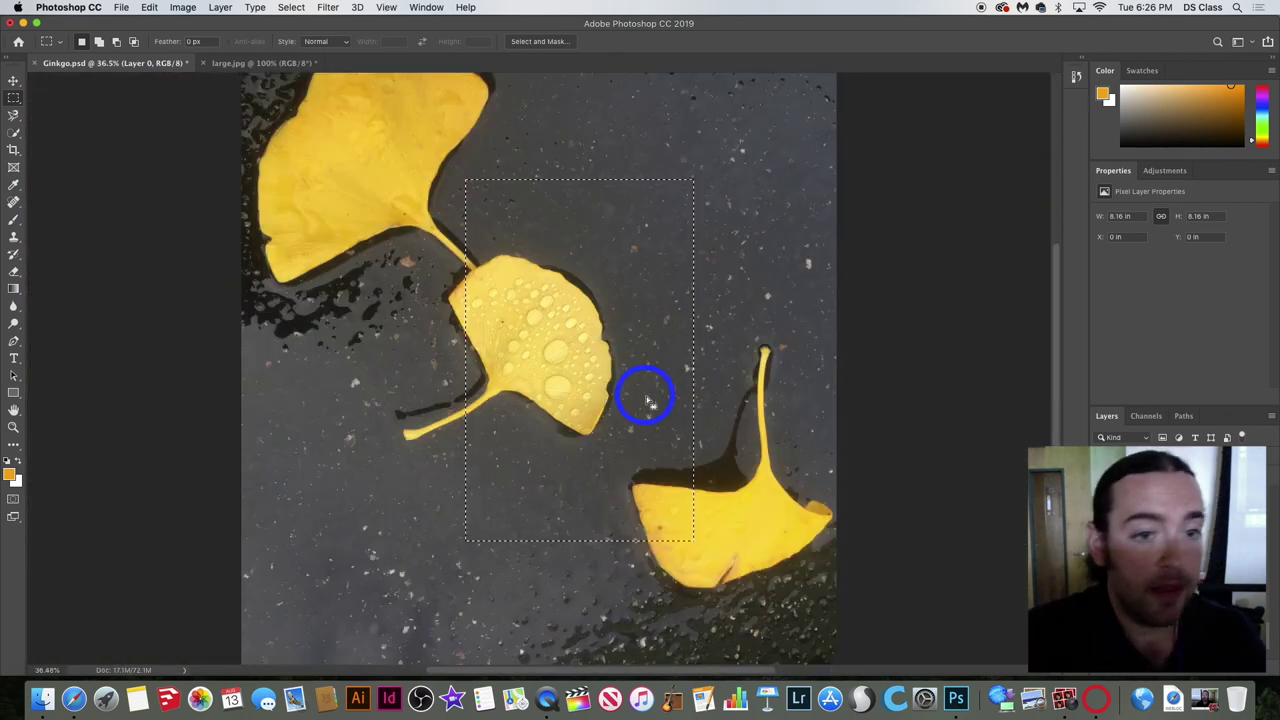
# Draw a rectangle over the middle and lower leaves, move it up and left, then deselect.
pyautogui.click(14, 97)
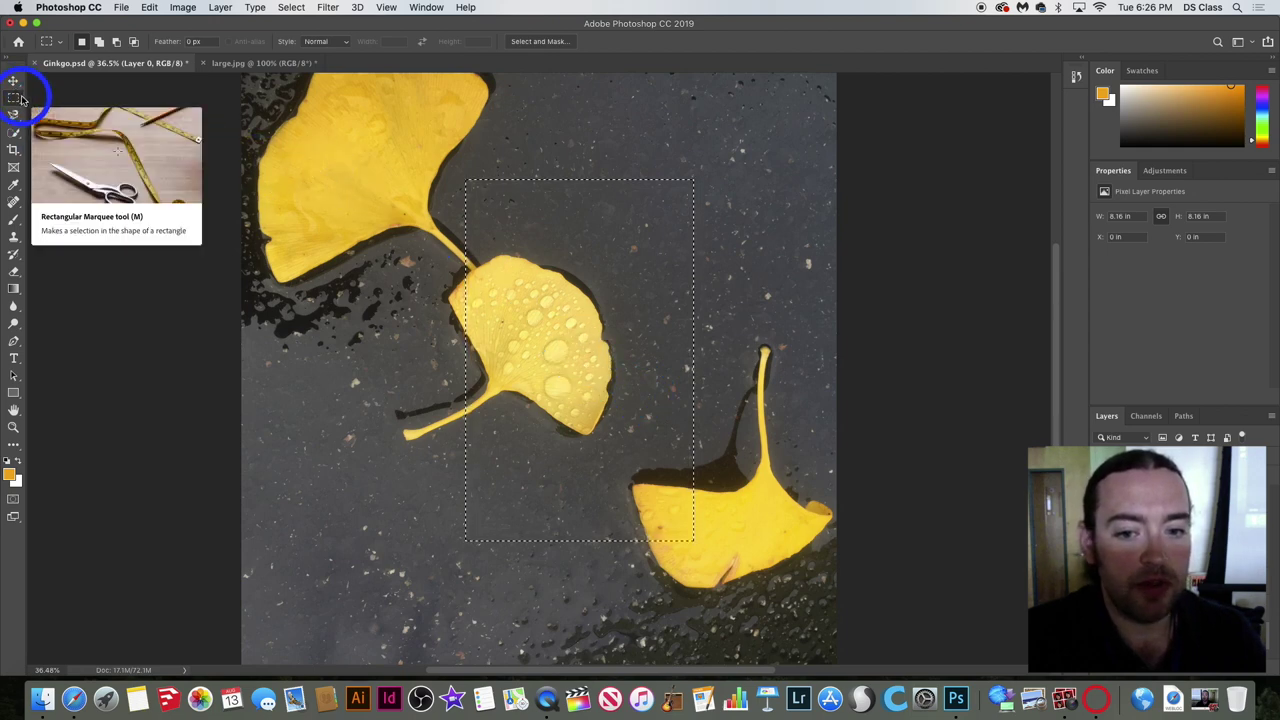
pyautogui.click(375, 372)
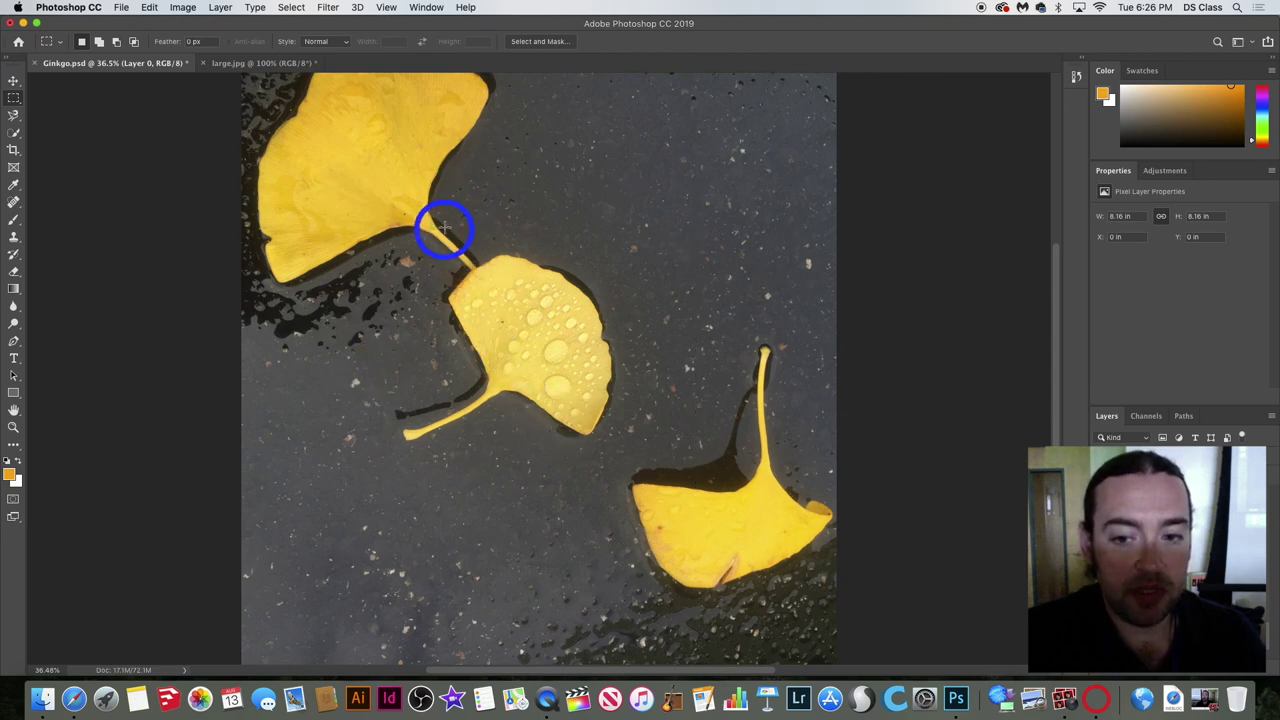
pyautogui.moveTo(440, 215); pyautogui.dragTo(777, 560)
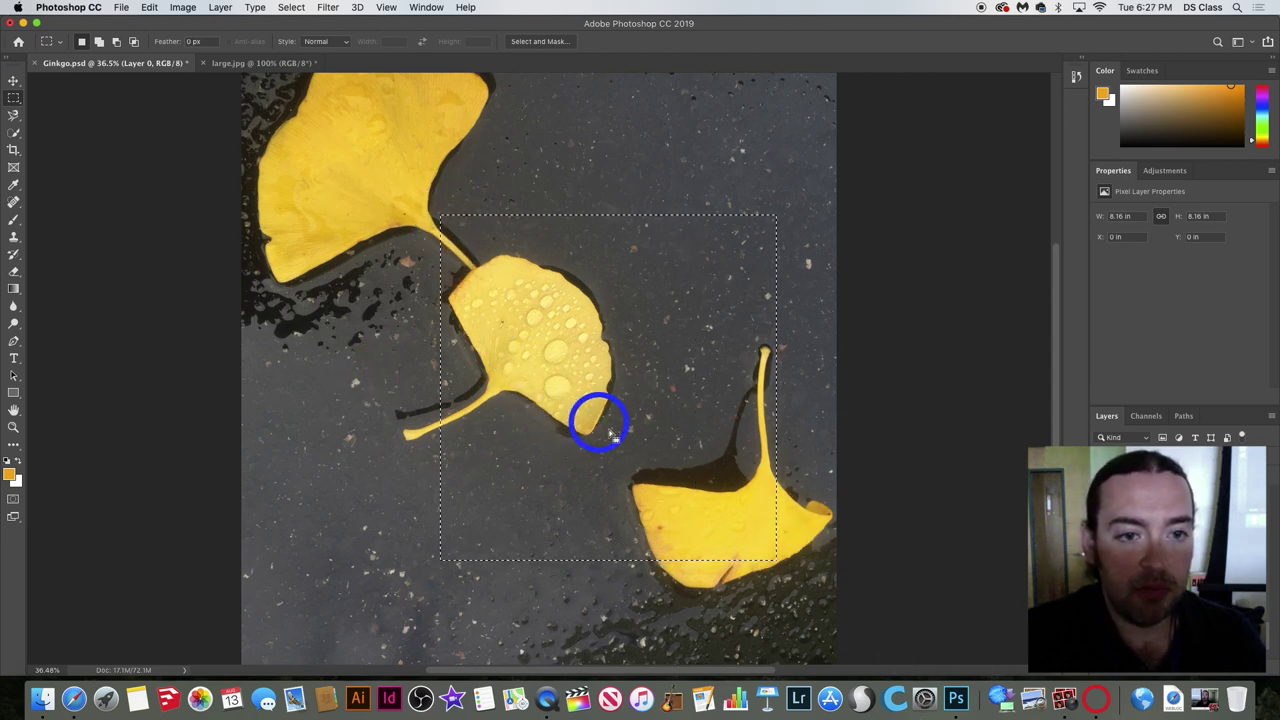
pyautogui.moveTo(526, 371); pyautogui.dragTo(383, 220)
pyautogui.moveTo(429, 263); pyautogui.dragTo(416, 230)
pyautogui.click(900, 363)
pyautogui.click(408, 179)
# Draw a rectangle around the middle leaf, nudge it, then deselect.
pyautogui.moveTo(408, 179); pyautogui.dragTo(634, 486)
pyautogui.moveTo(570, 352); pyautogui.dragTo(568, 357)
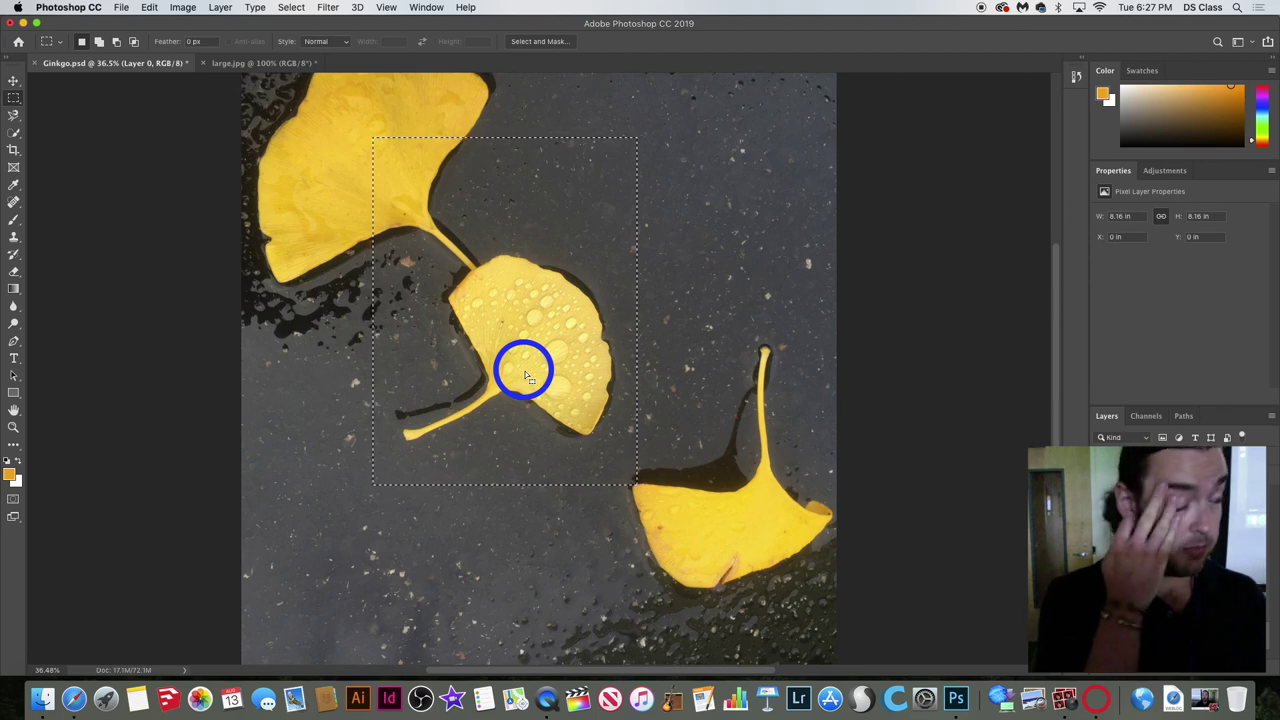
pyautogui.click(117, 225)
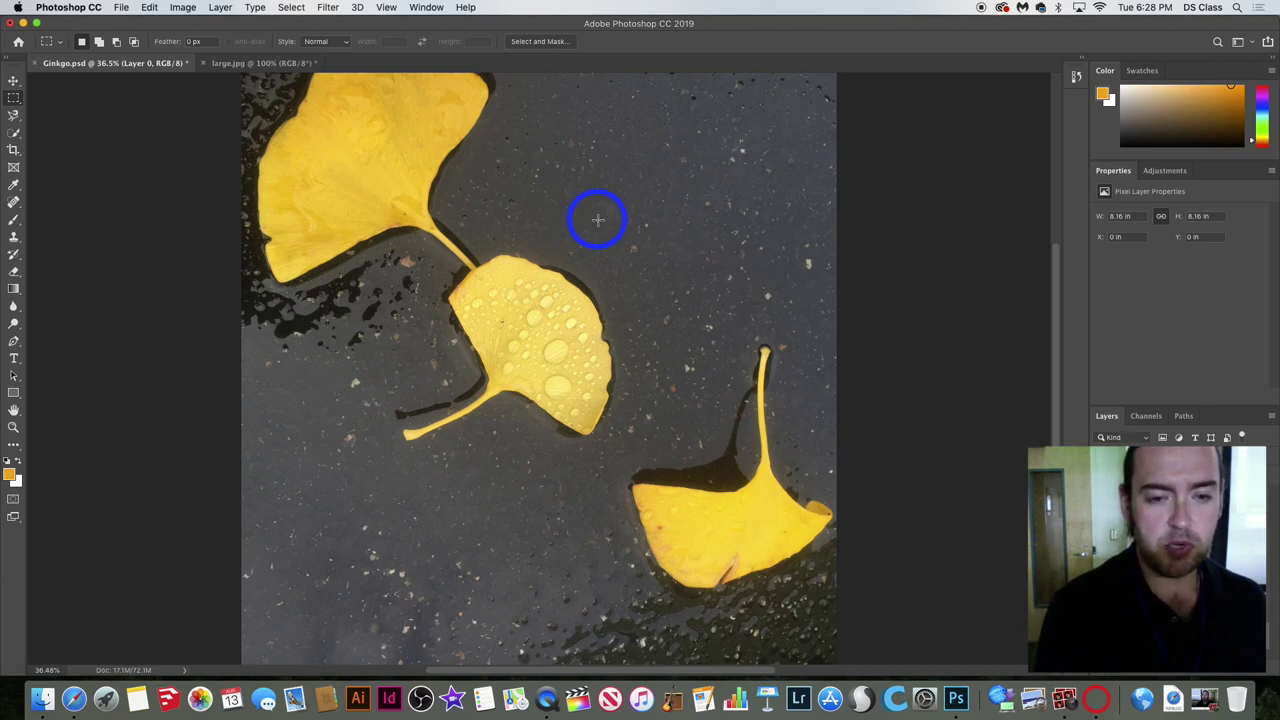
# Draw a larger rectangle around the middle leaf, shift it into place, then clear it.
pyautogui.moveTo(251, 191); pyautogui.dragTo(509, 428)
pyautogui.moveTo(505, 260); pyautogui.dragTo(675, 485)
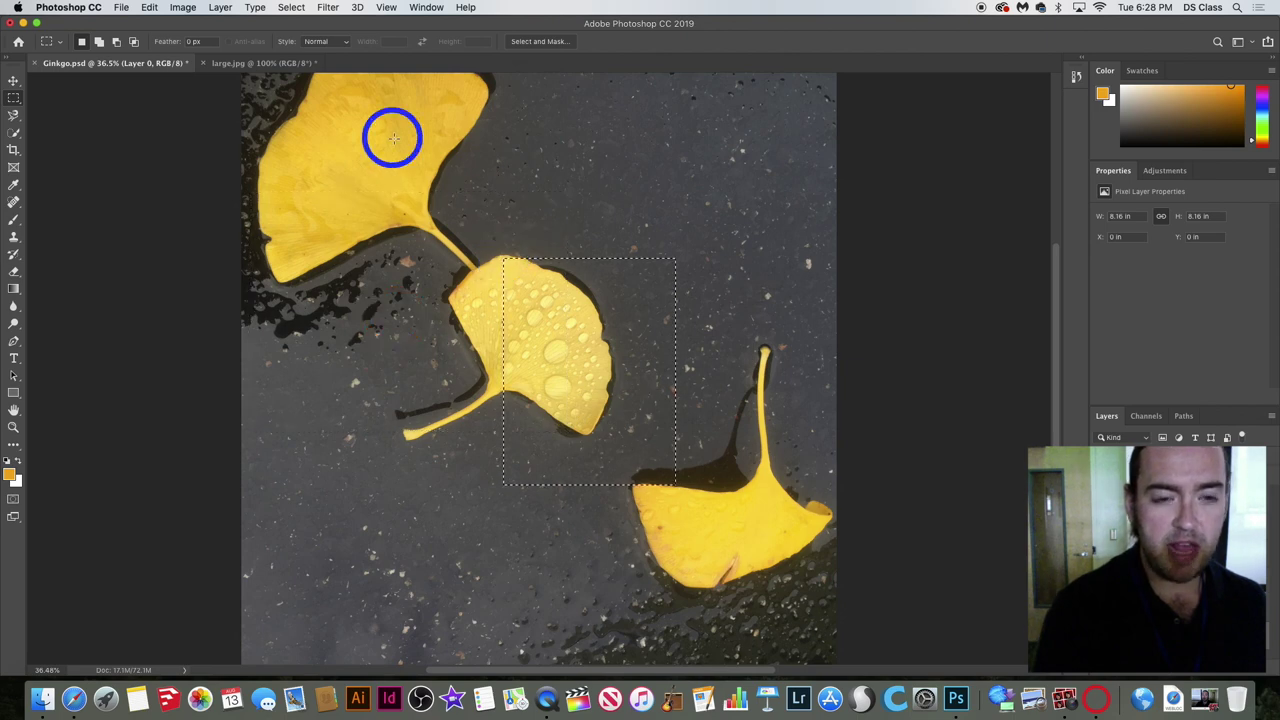
pyautogui.moveTo(393, 137); pyautogui.dragTo(690, 496)
pyautogui.moveTo(484, 244)
pyautogui.mouseDown()
pyautogui.moveTo(620, 375)
pyautogui.moveTo(448, 290)
pyautogui.moveTo(484, 245)
pyautogui.mouseUp()
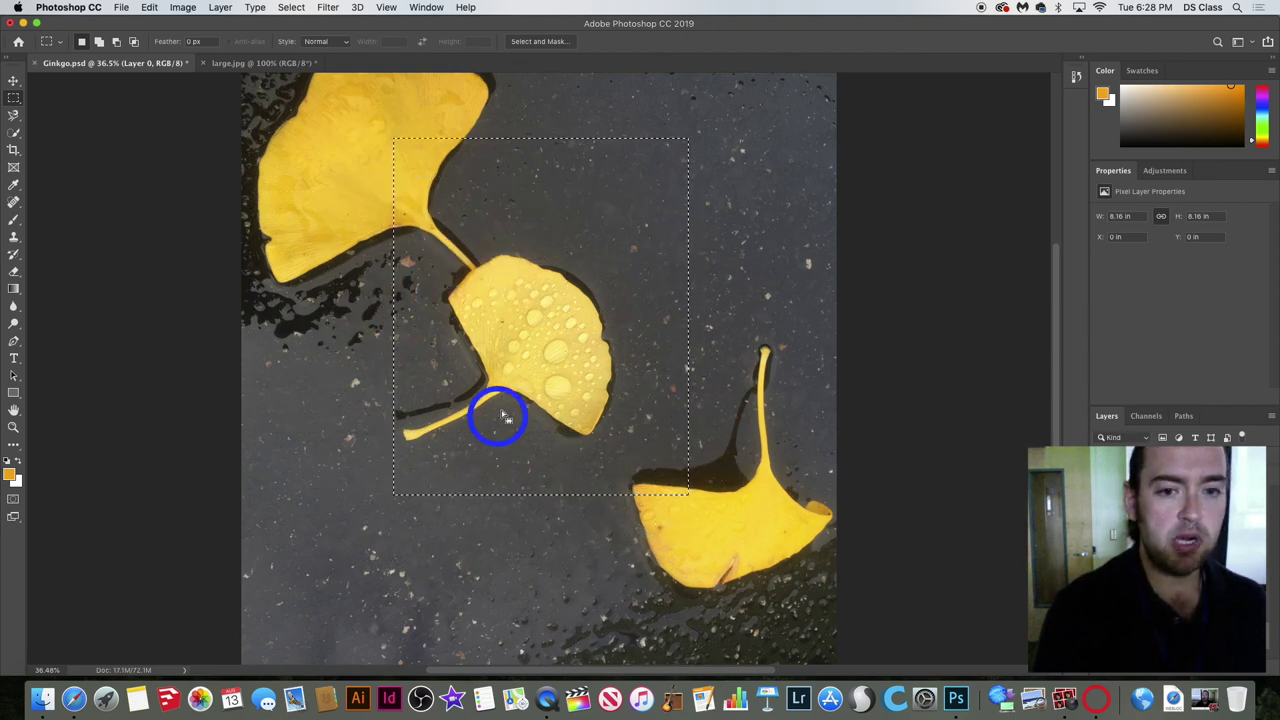
pyautogui.moveTo(501, 410); pyautogui.dragTo(466, 430)
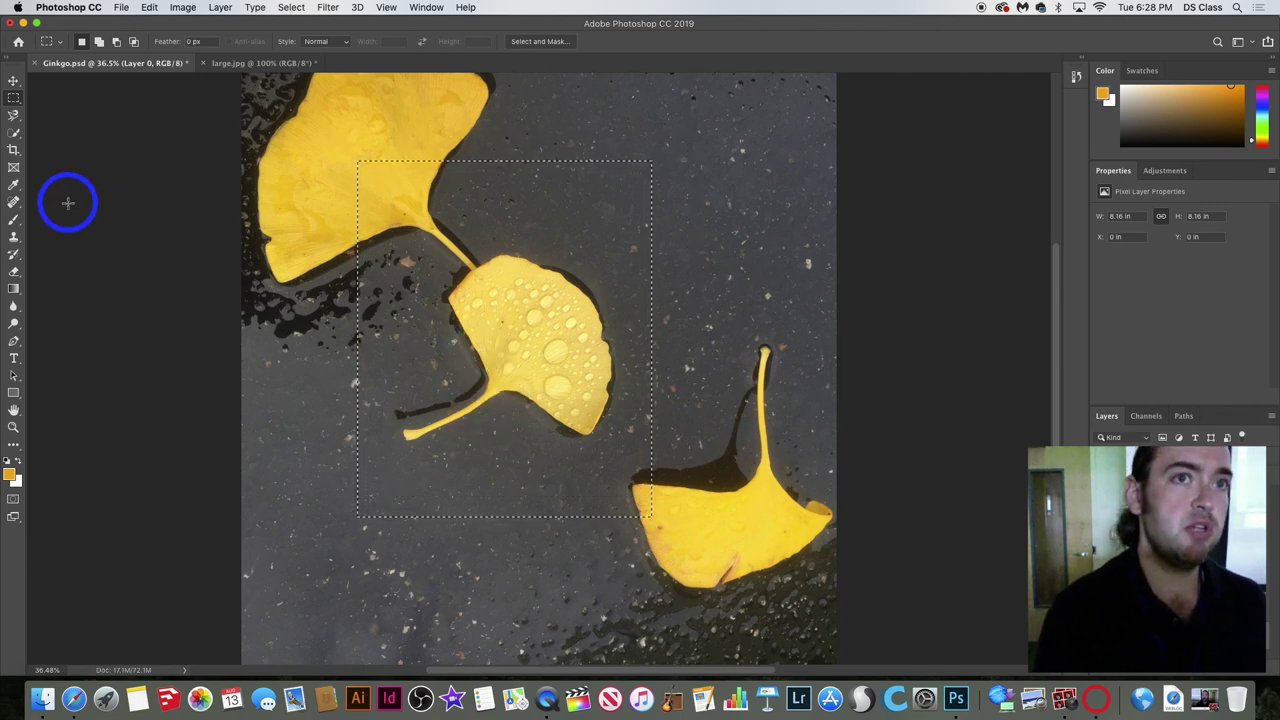
pyautogui.click(286, 251)
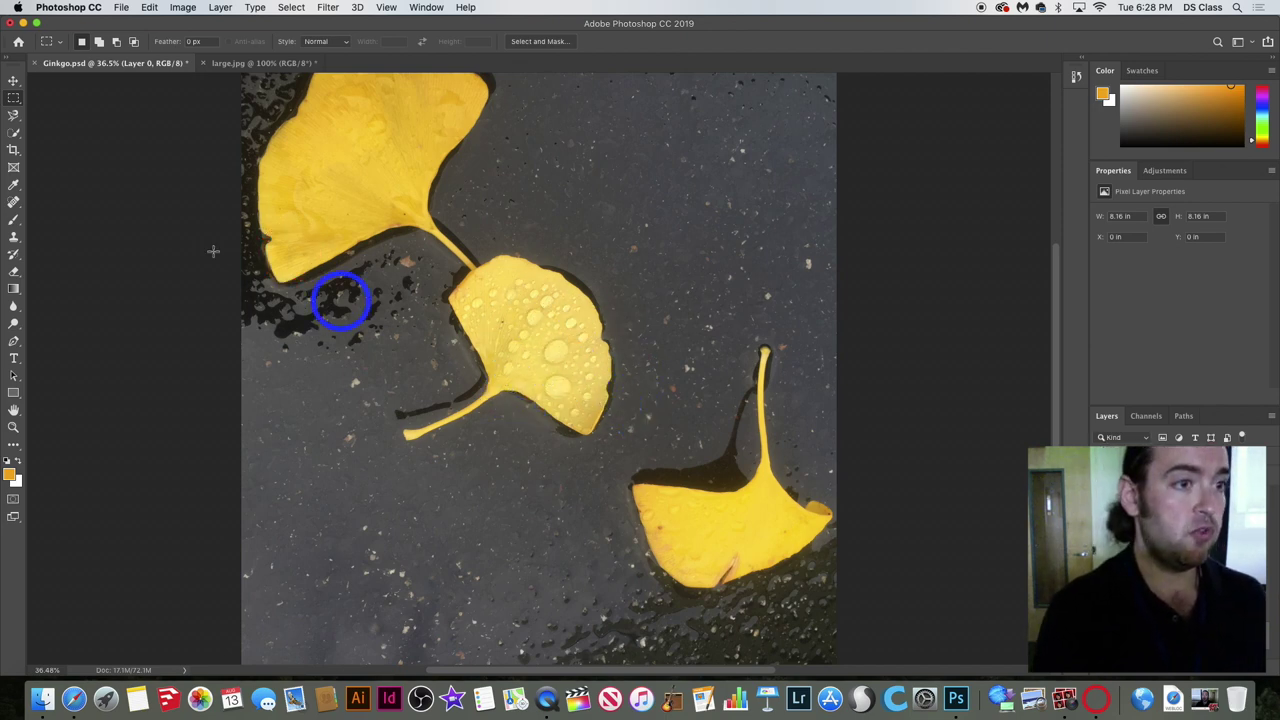
# Activate the Magnetic Lasso, reviewing the lasso group's flyout of selection types.
pyautogui.click(12, 117)
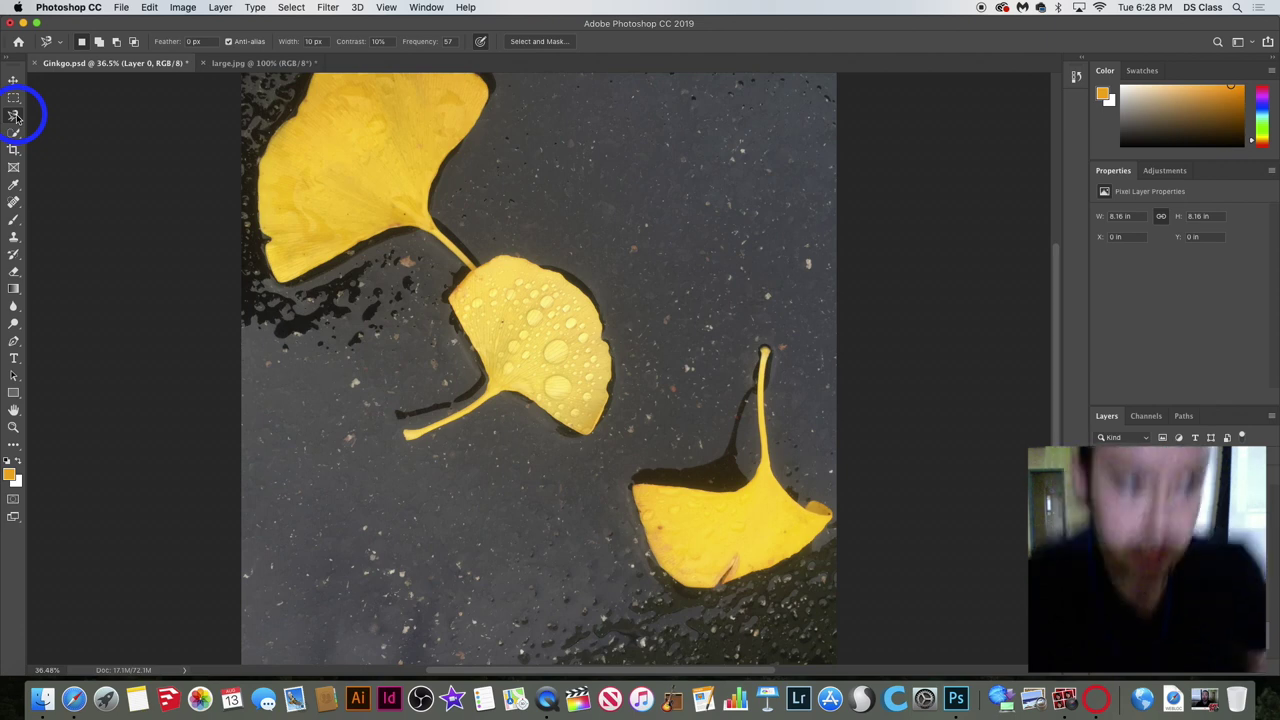
pyautogui.click(15, 117)
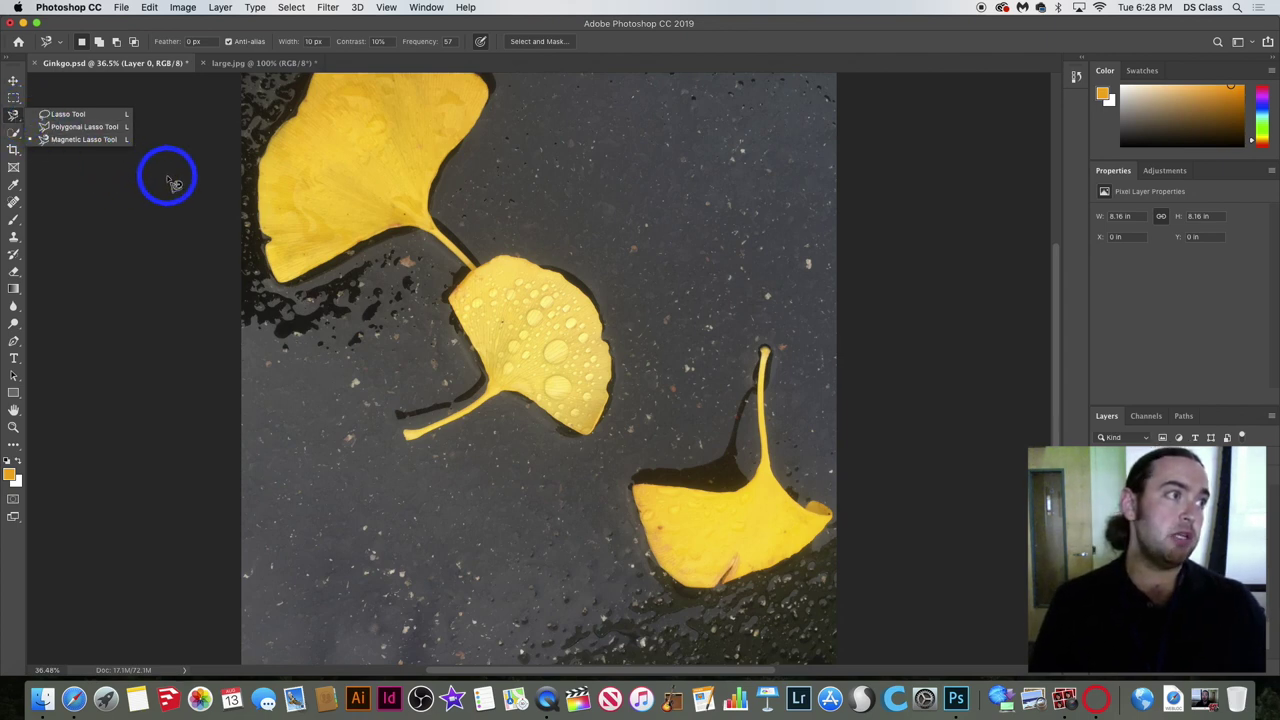
pyautogui.click(13, 118)
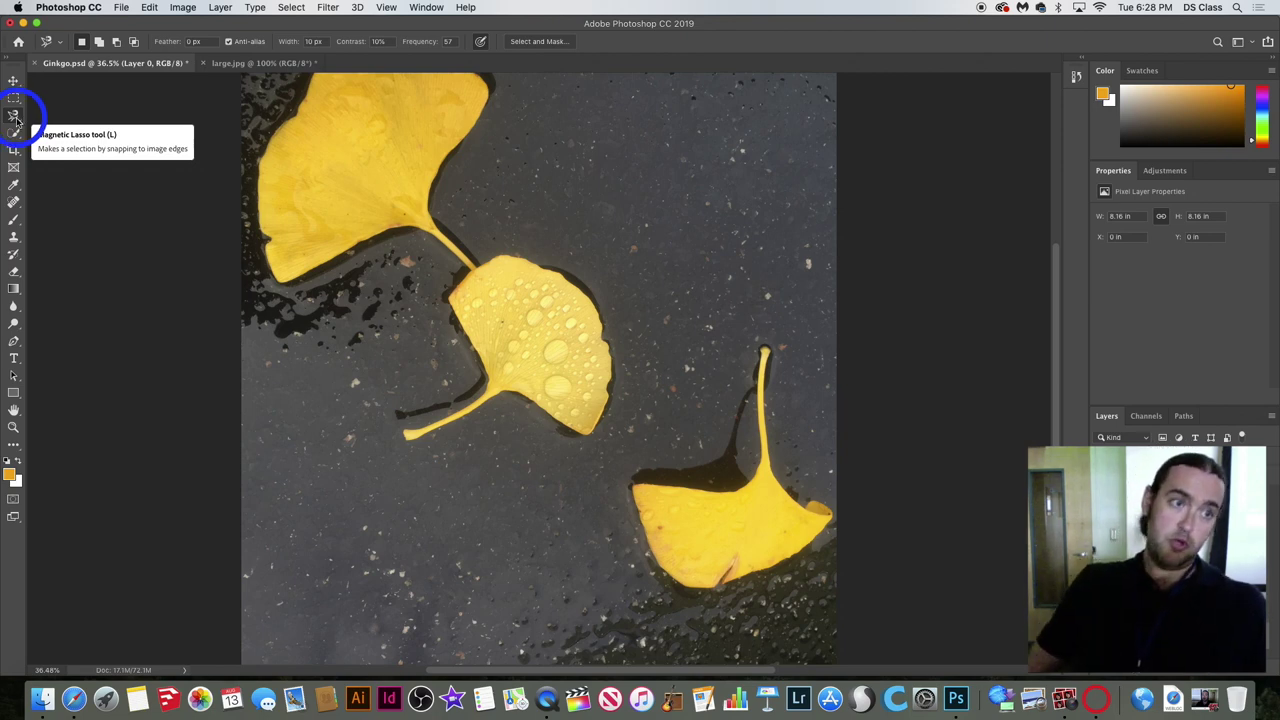
pyautogui.click(15, 119)
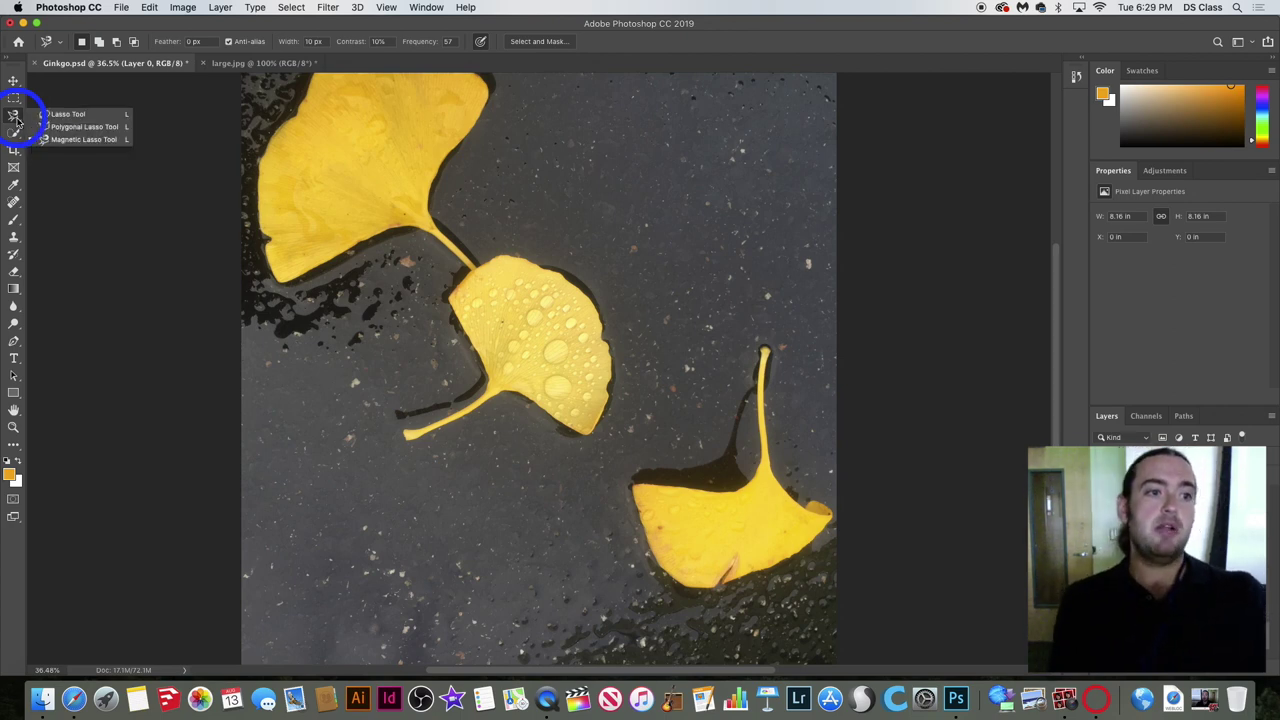
pyautogui.click(16, 122)
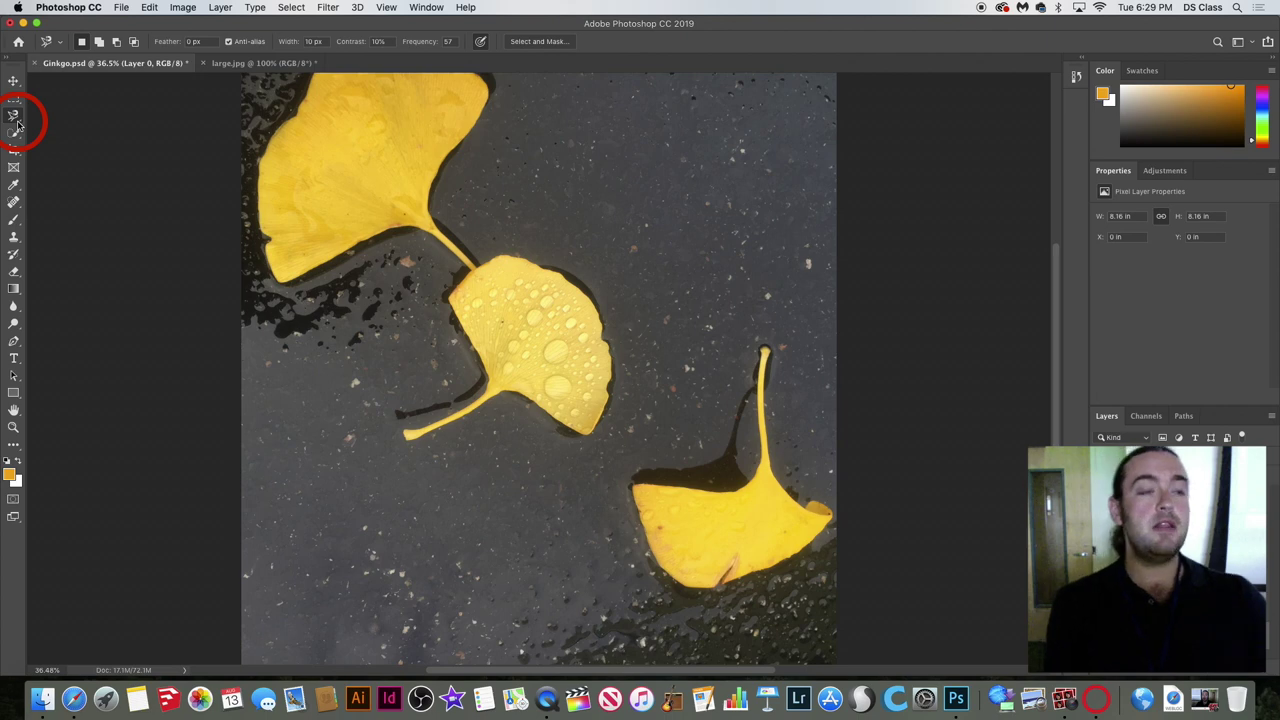
# Choose the freehand Lasso Tool and trace around the middle ginkgo leaf, stem included.
pyautogui.moveTo(16, 122)
pyautogui.mouseDown()
pyautogui.moveTo(97, 132)
pyautogui.moveTo(99, 121)
pyautogui.moveTo(106, 143)
pyautogui.moveTo(109, 103)
pyautogui.moveTo(112, 119)
pyautogui.mouseUp()
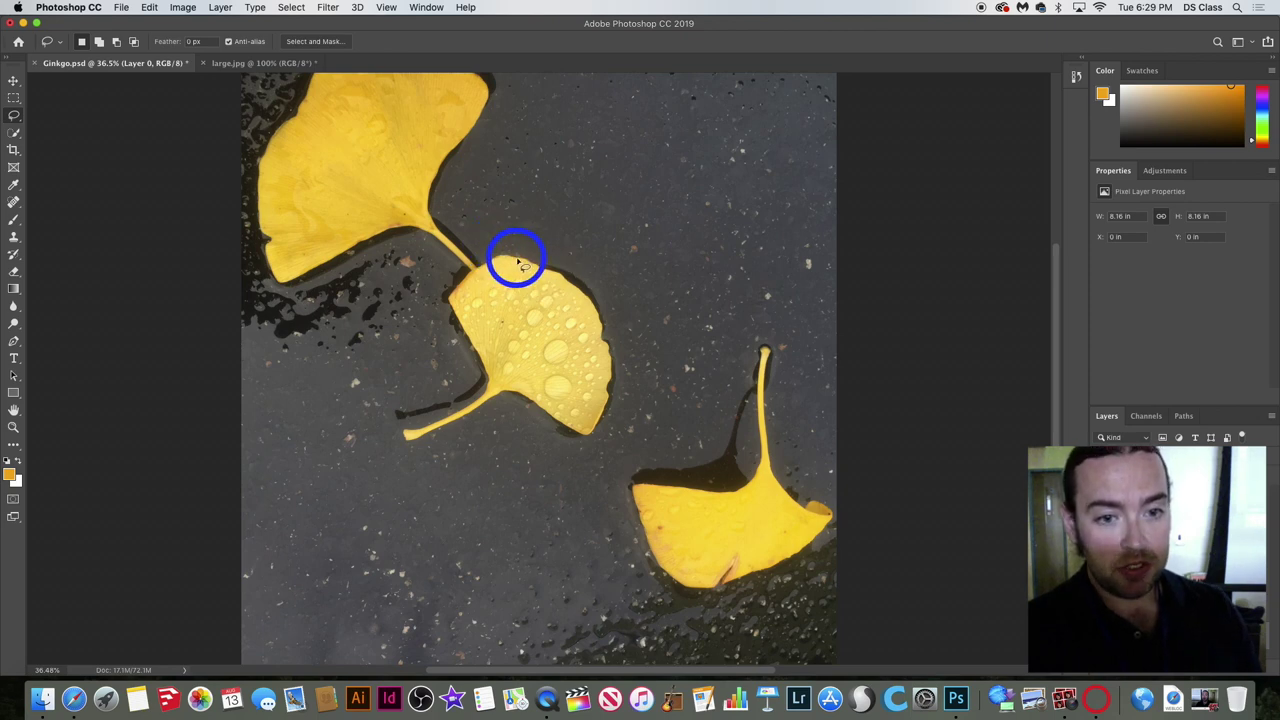
pyautogui.moveTo(516, 262)
pyautogui.mouseDown()
pyautogui.moveTo(472, 270)
pyautogui.moveTo(456, 300)
pyautogui.moveTo(487, 392)
pyautogui.moveTo(414, 433)
pyautogui.moveTo(413, 449)
pyautogui.moveTo(515, 398)
pyautogui.moveTo(563, 427)
pyautogui.moveTo(602, 427)
pyautogui.moveTo(616, 382)
pyautogui.moveTo(603, 320)
pyautogui.mouseUp()
pyautogui.moveTo(596, 308); pyautogui.dragTo(515, 258)
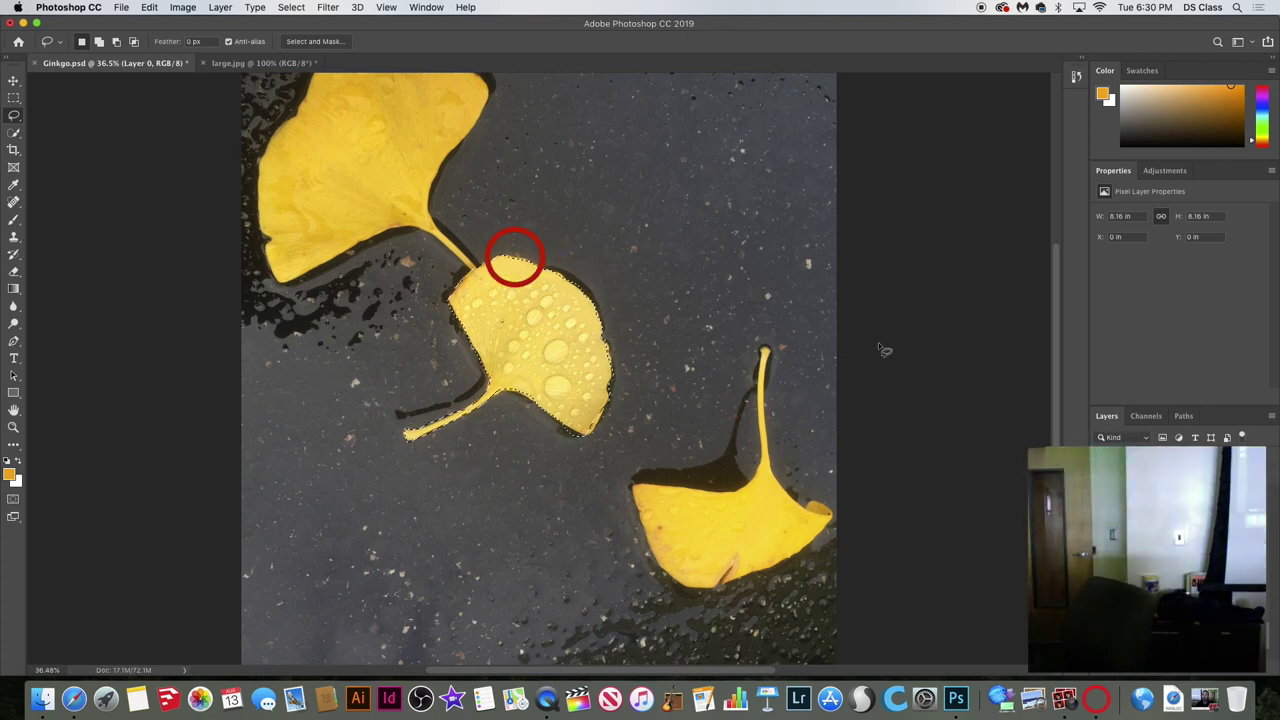
pyautogui.moveTo(879, 345); pyautogui.dragTo(879, 345)
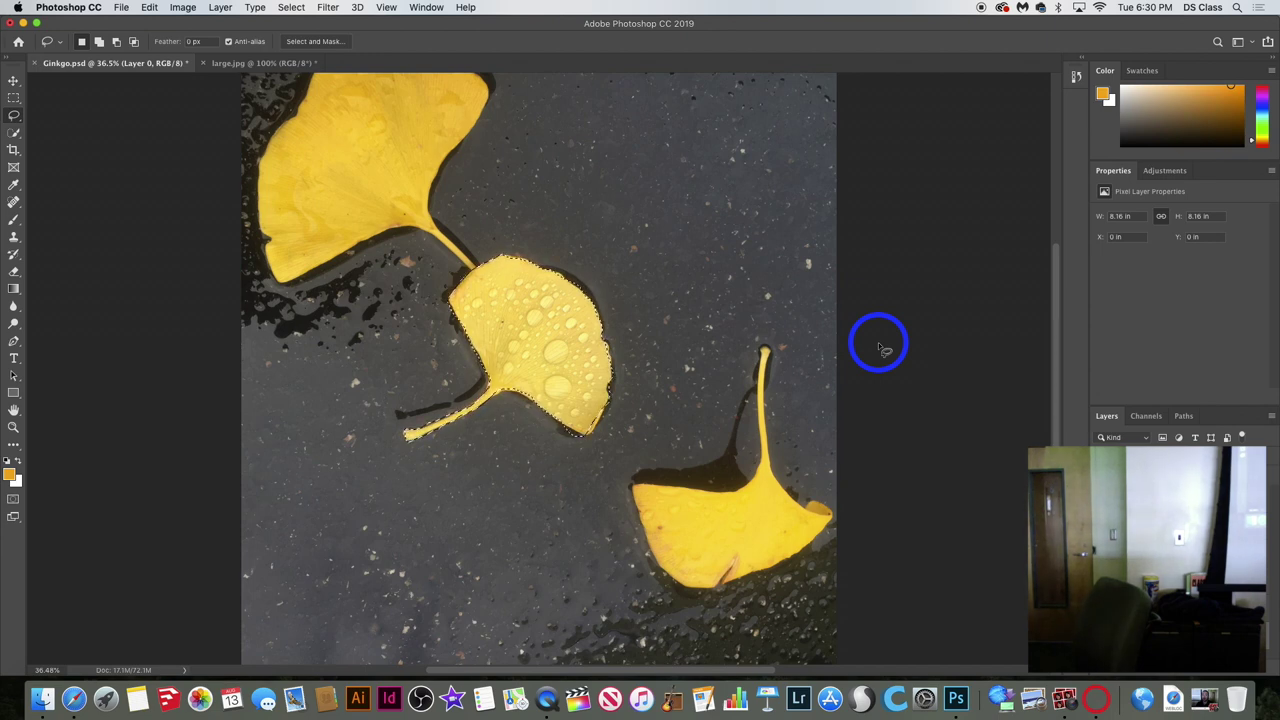
pyautogui.moveTo(879, 345); pyautogui.dragTo(879, 345)
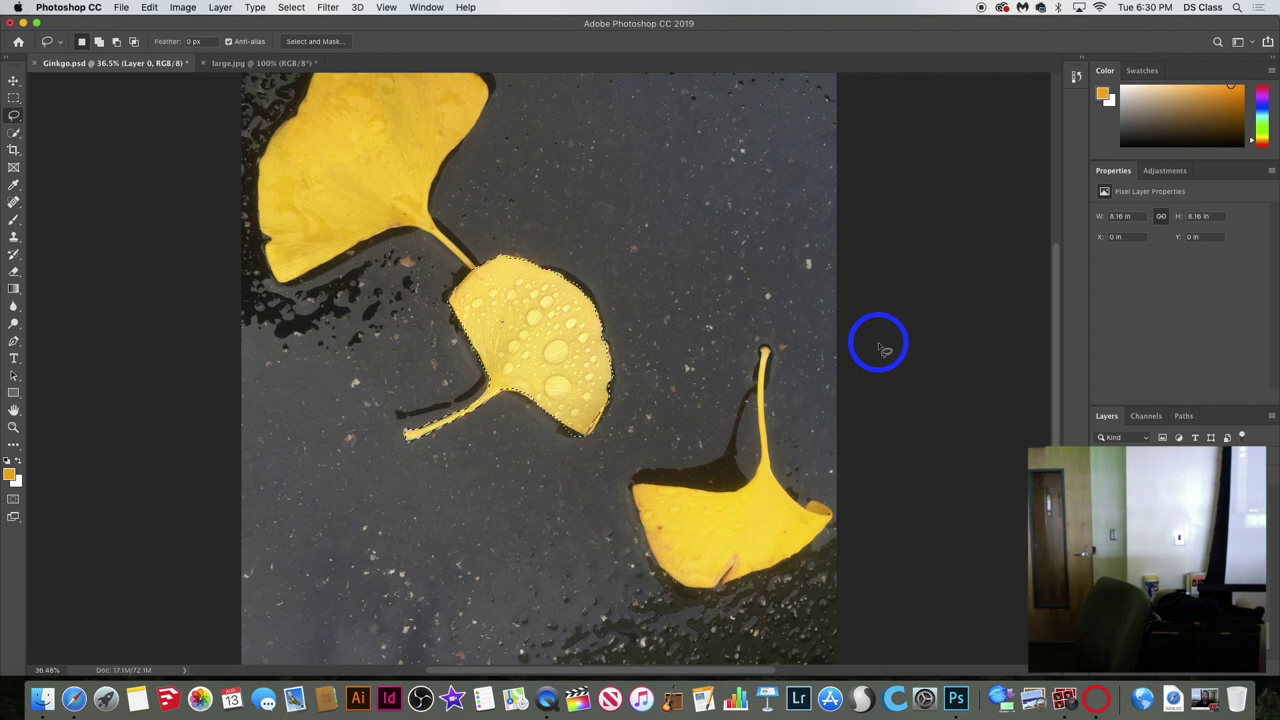
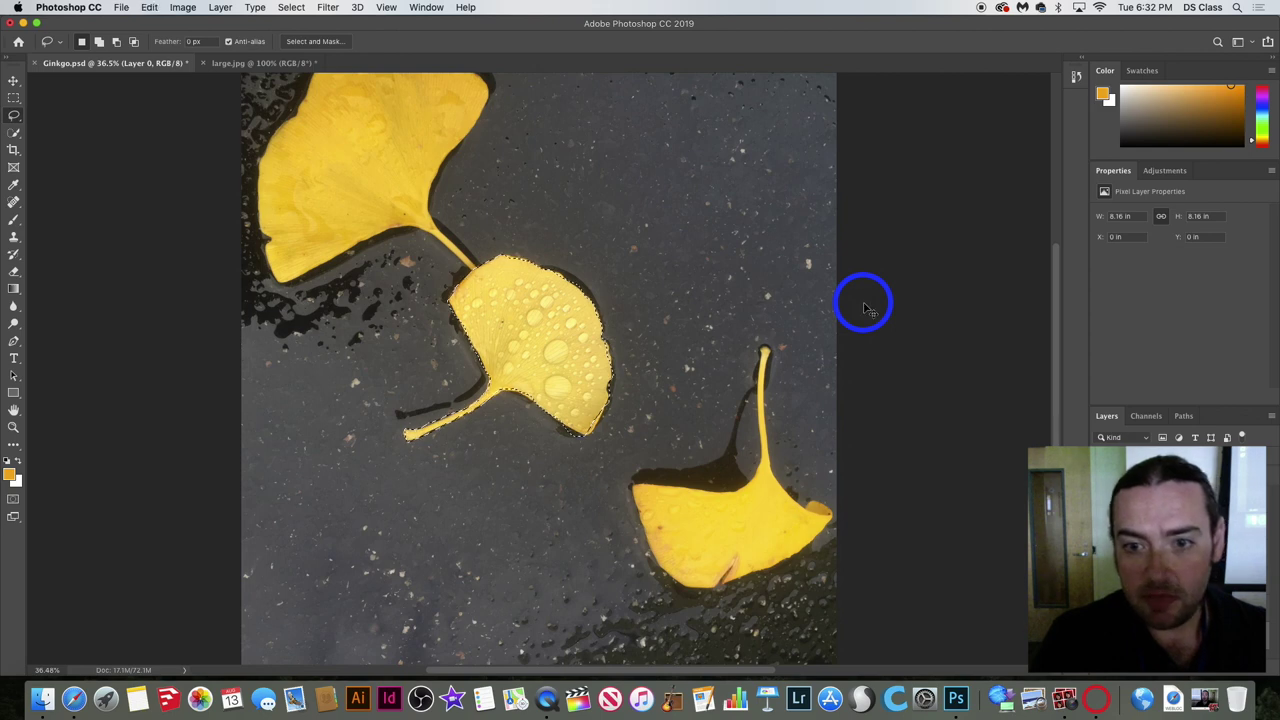
# Copy the middle leaf onto a new layer and try moving it around the composition.
pyautogui.press('super+j')
pyautogui.click(14, 80)
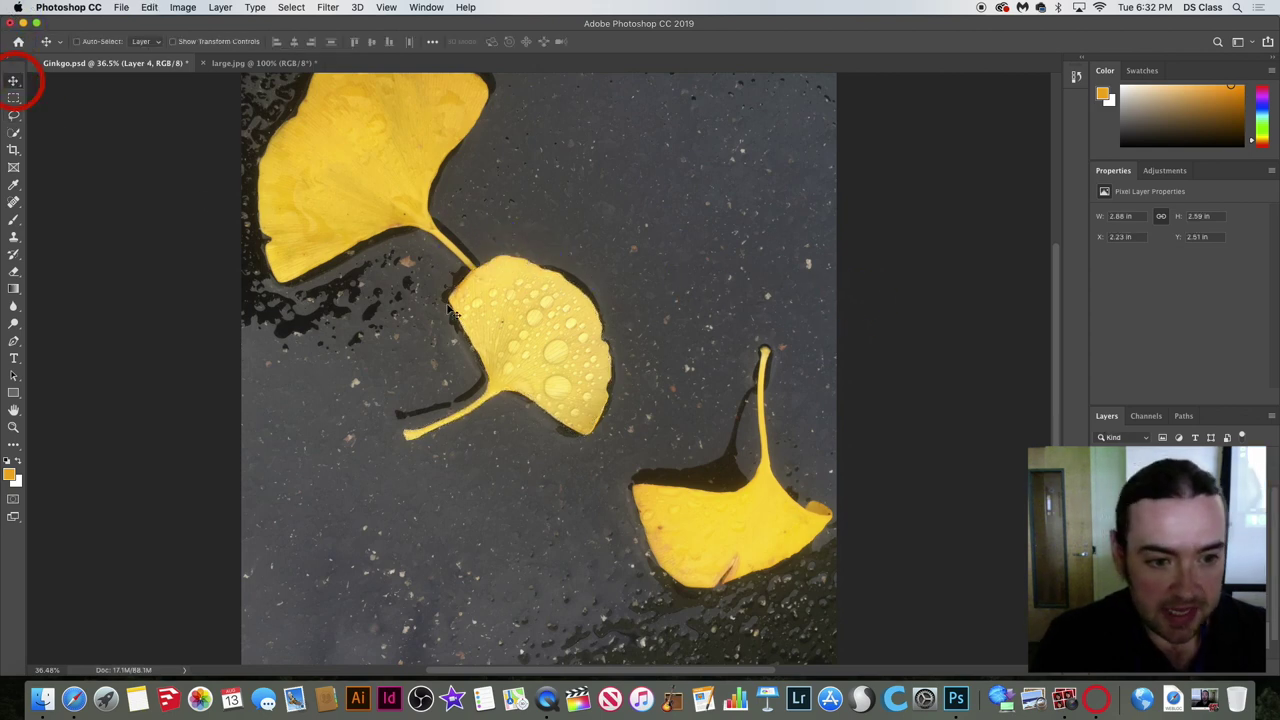
pyautogui.moveTo(546, 368); pyautogui.dragTo(691, 314)
pyautogui.press('super+equal')
pyautogui.press('super+equal')
pyautogui.moveTo(362, 404); pyautogui.dragTo(90, 505)
pyautogui.moveTo(472, 344); pyautogui.dragTo(566, 251)
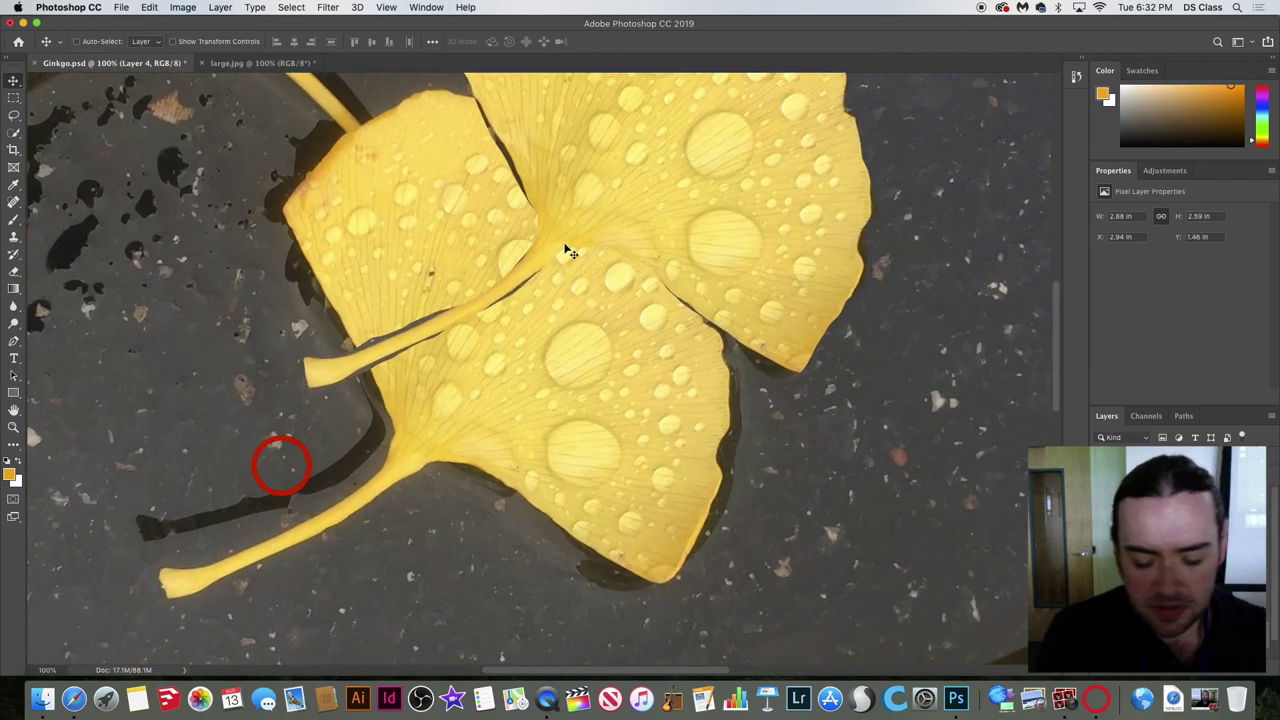
pyautogui.moveTo(497, 377); pyautogui.dragTo(501, 341)
pyautogui.moveTo(590, 452); pyautogui.dragTo(643, 471)
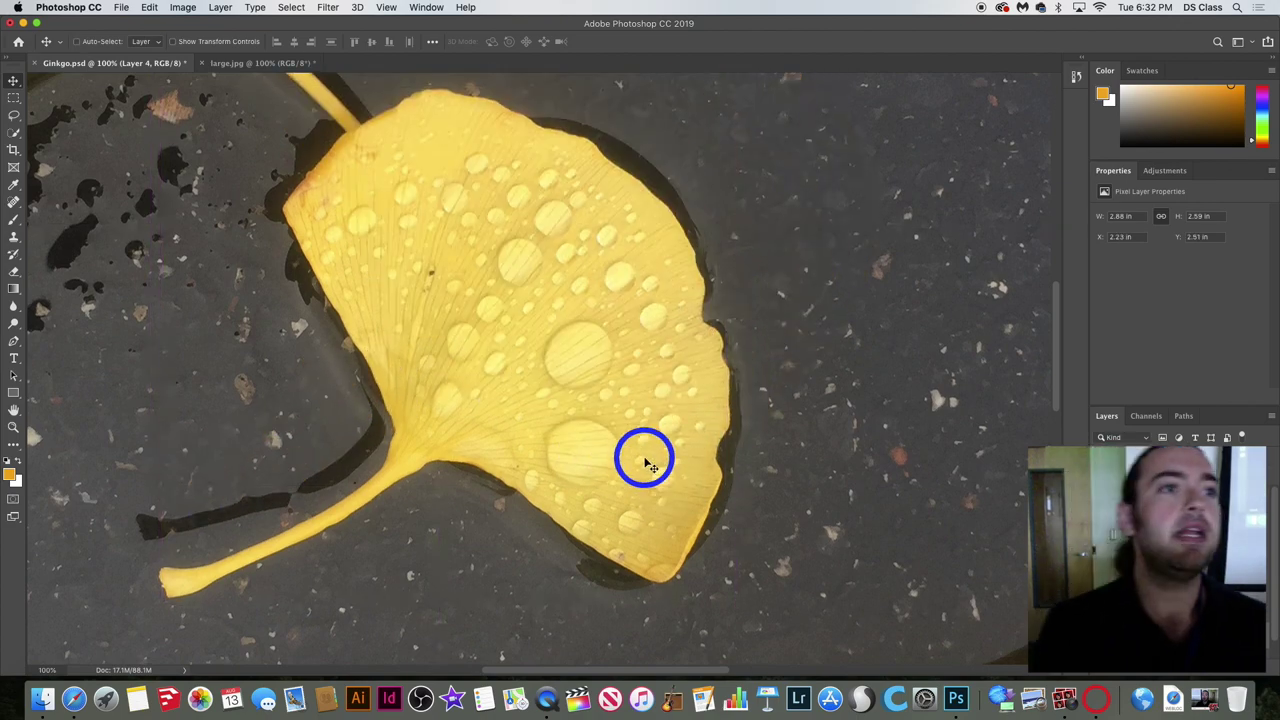
# Undo the leaf copy, zoom out, and clear the selection with the Lasso tool.
pyautogui.press('super+z')
pyautogui.press('super+z')
pyautogui.press('super+z')
pyautogui.press('super+z')
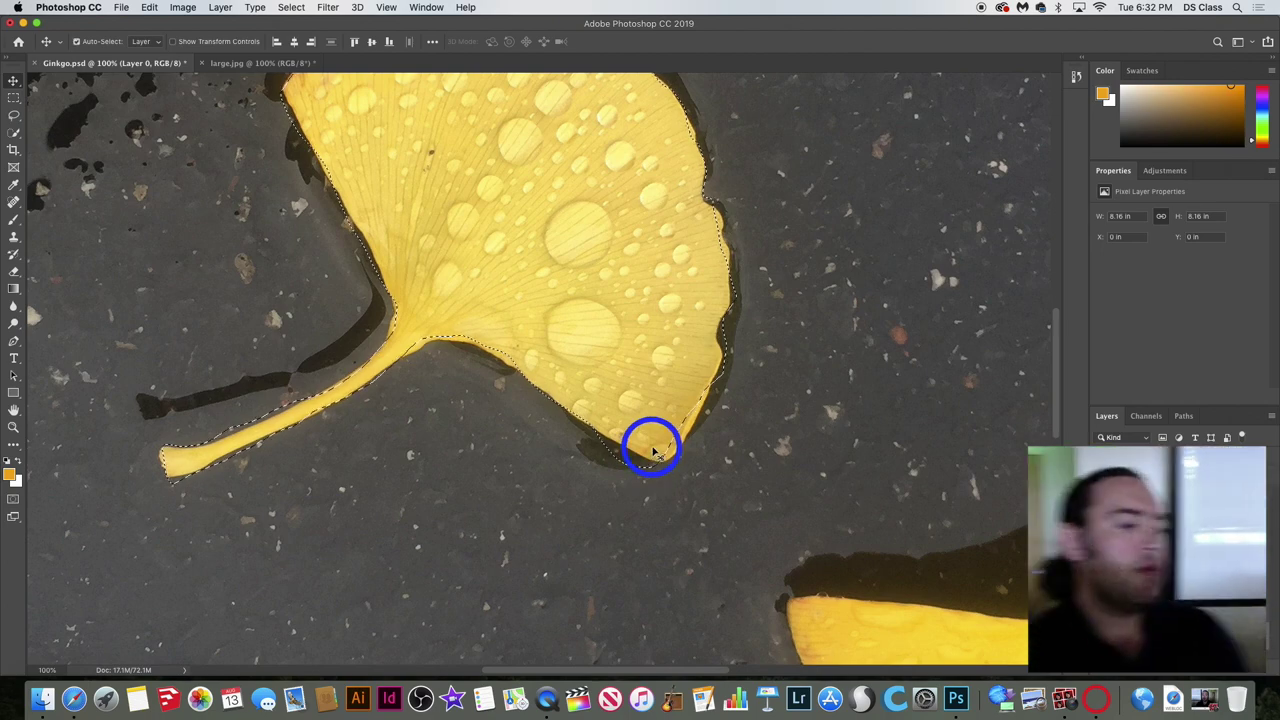
pyautogui.press('super+minus')
pyautogui.press('super+minus')
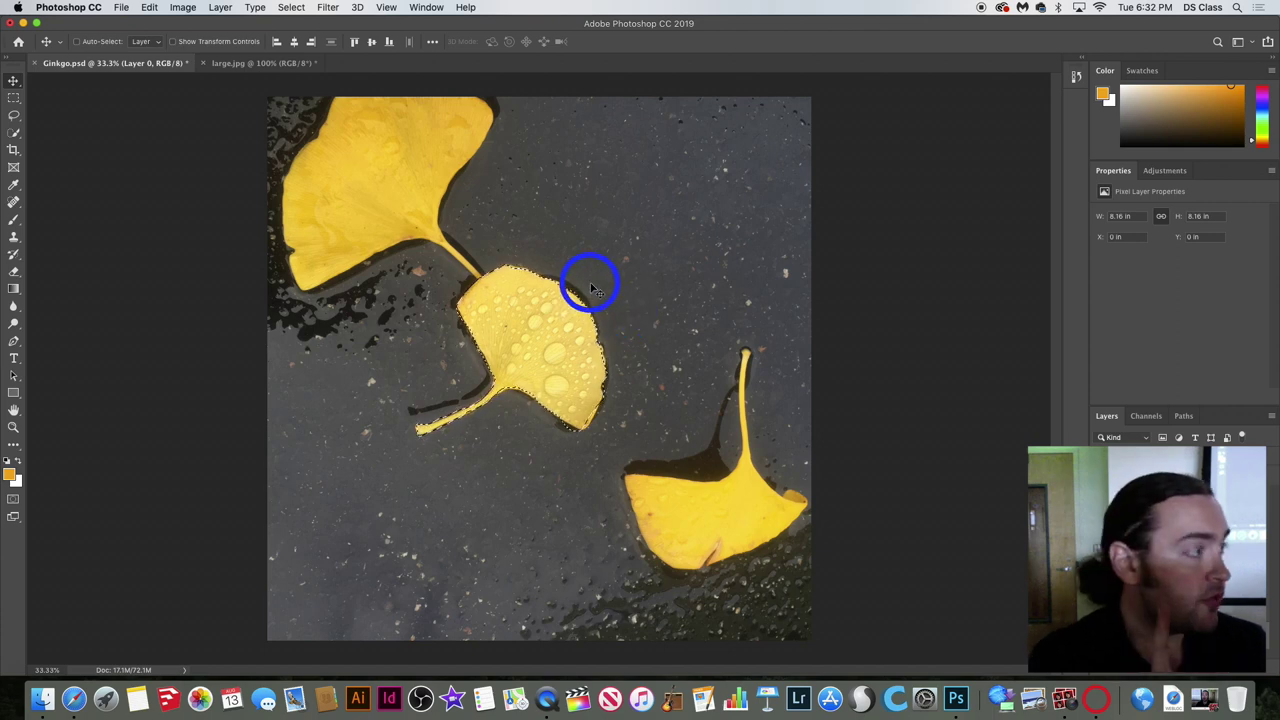
pyautogui.click(14, 116)
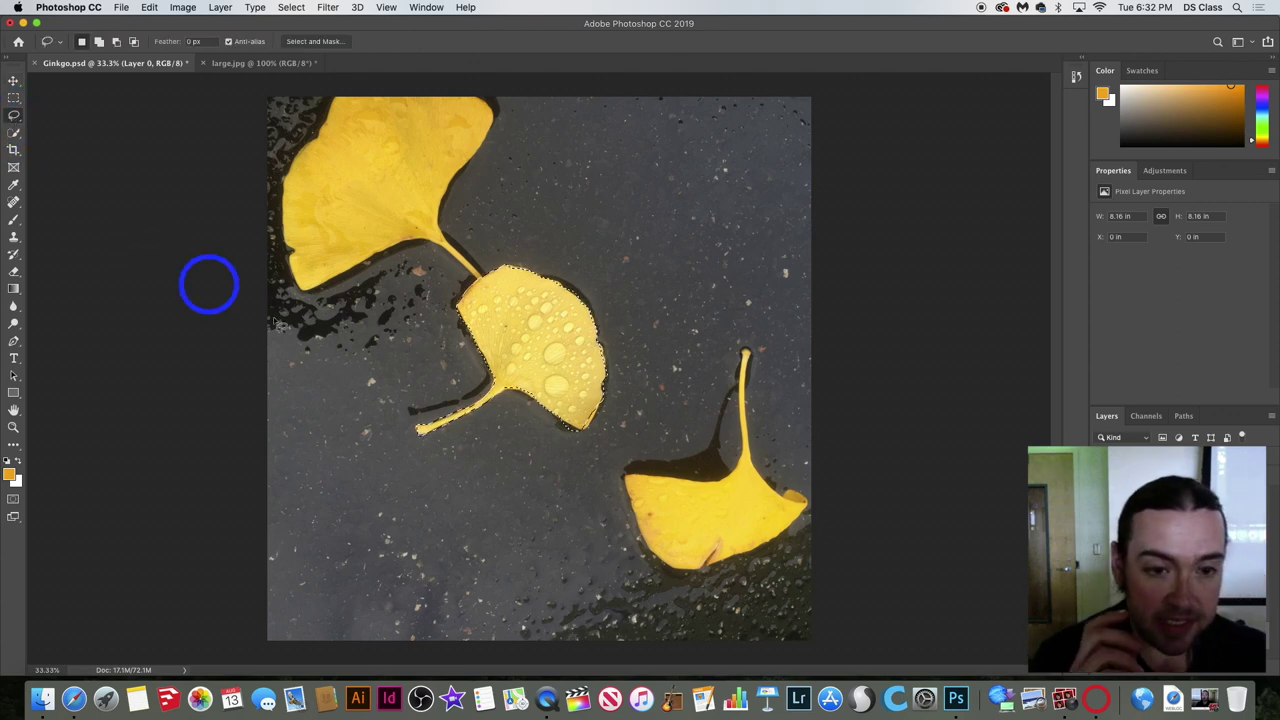
pyautogui.click(503, 336)
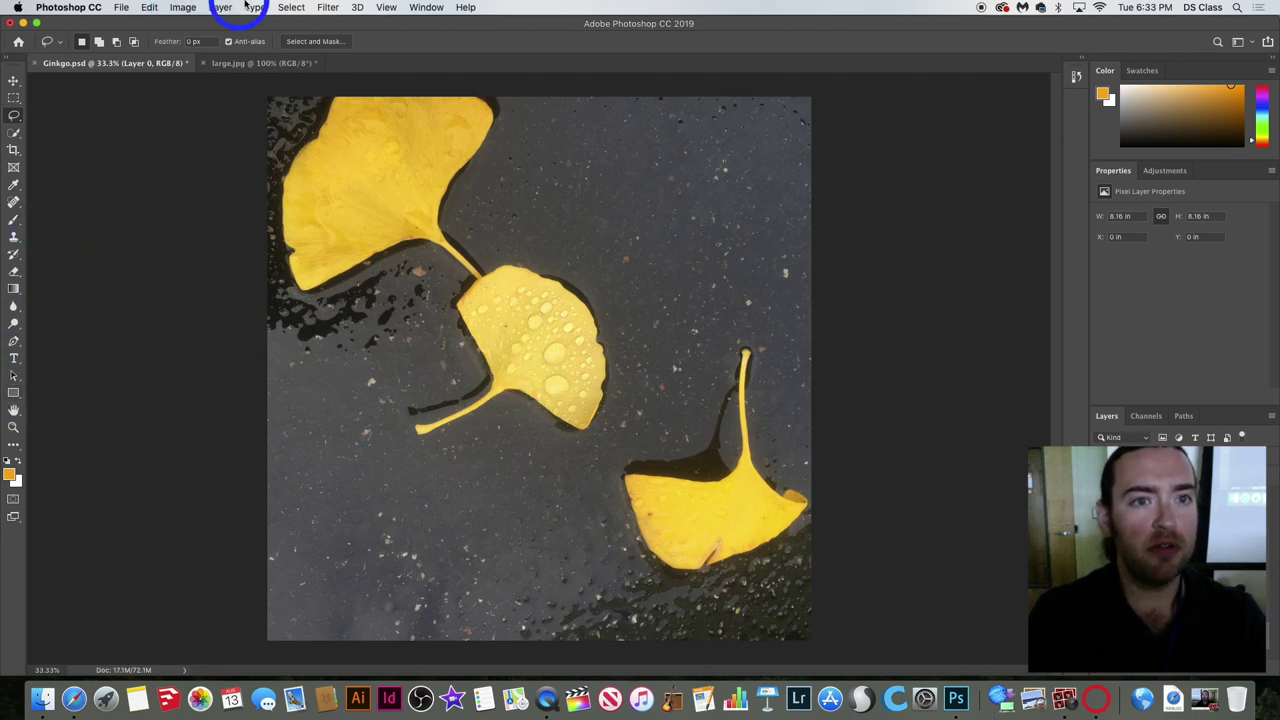
pyautogui.click(290, 7)
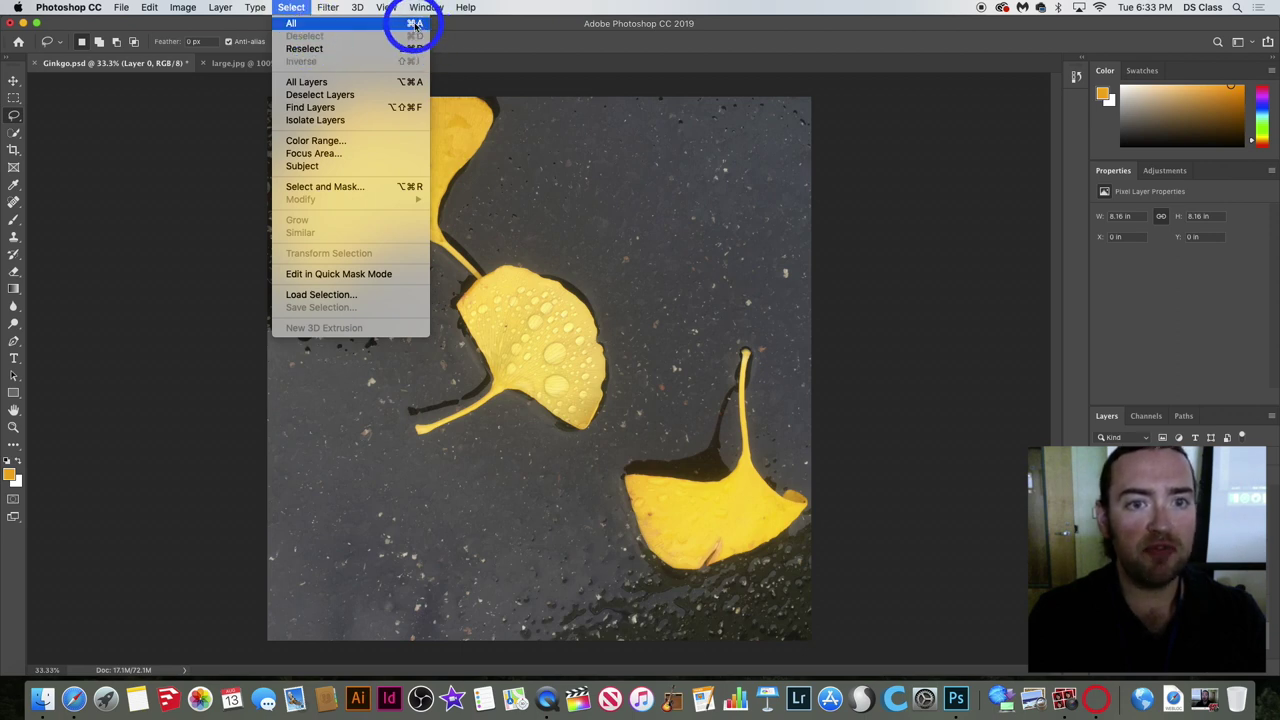
pyautogui.moveTo(425, 7)
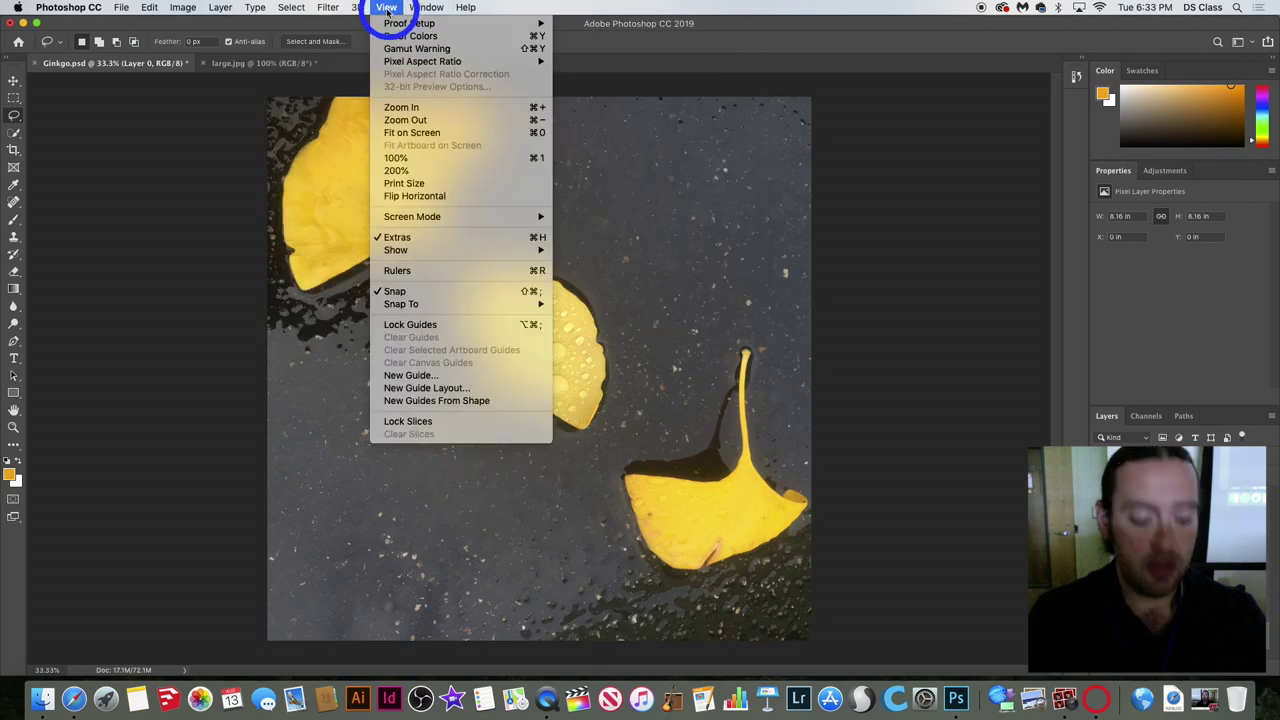
pyautogui.moveTo(331, 7)
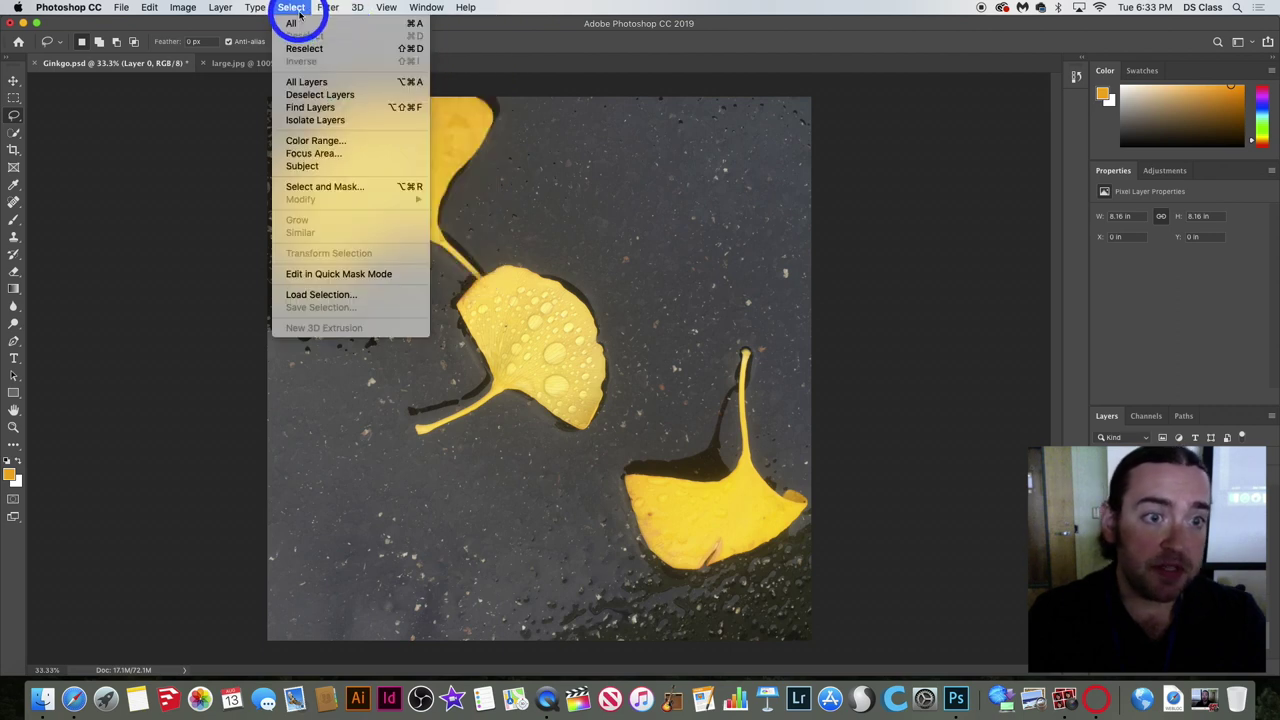
pyautogui.moveTo(265, 13)
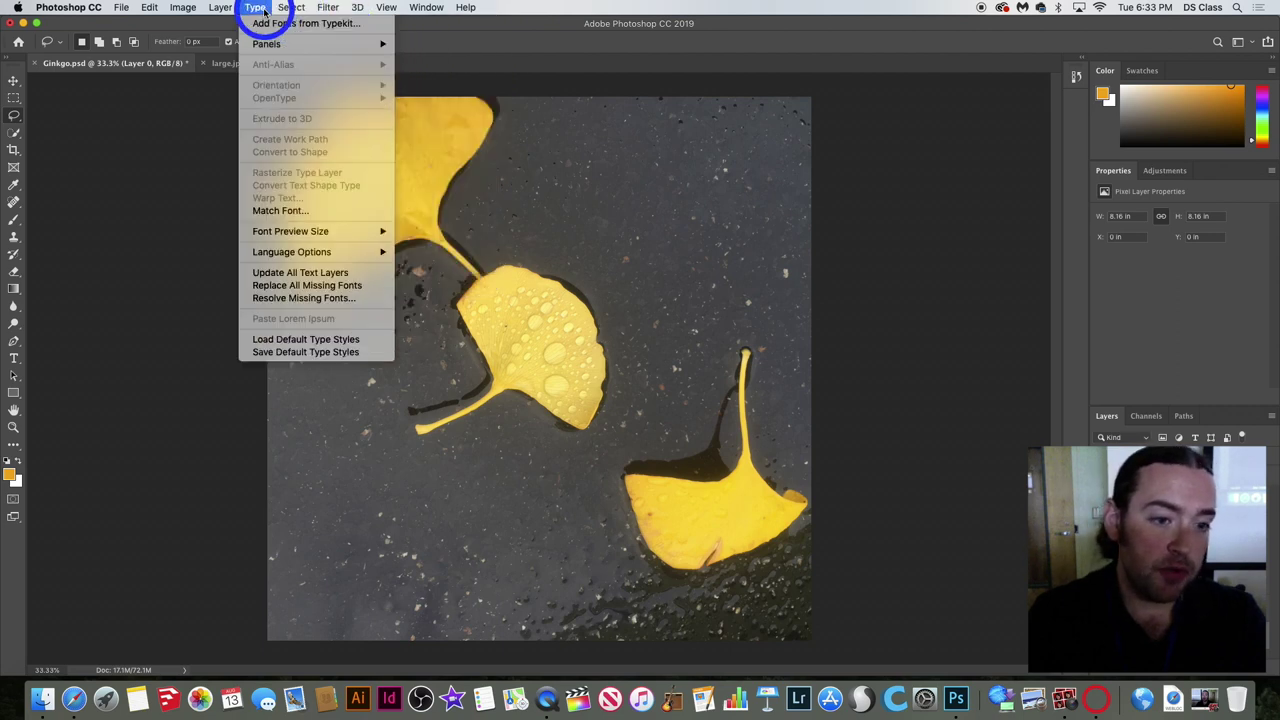
pyautogui.moveTo(128, 6)
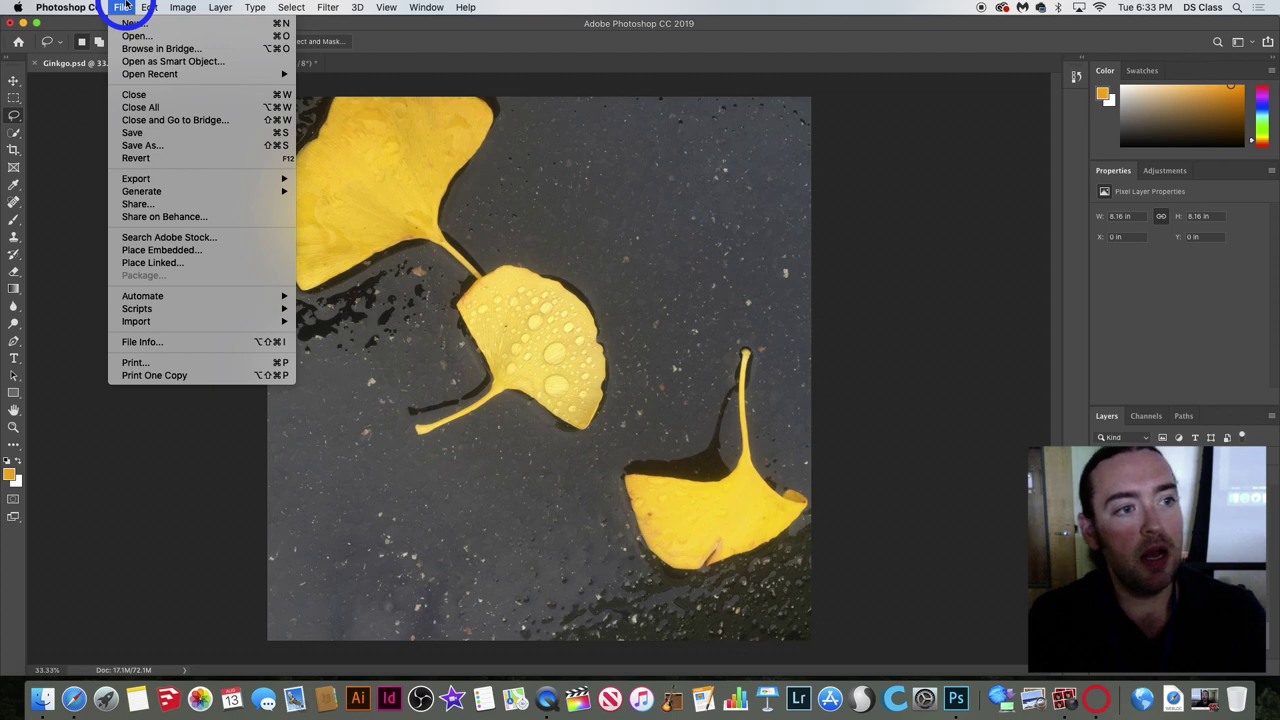
pyautogui.click(101, 205)
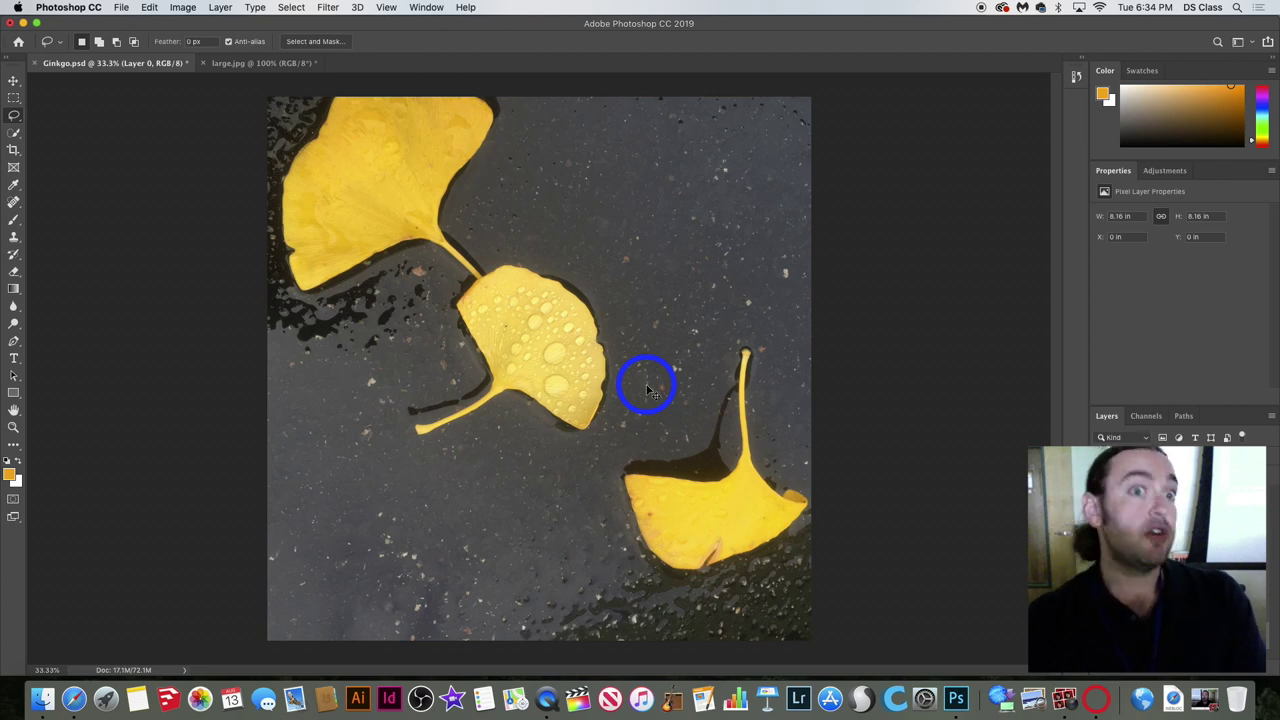
pyautogui.press('super+a')
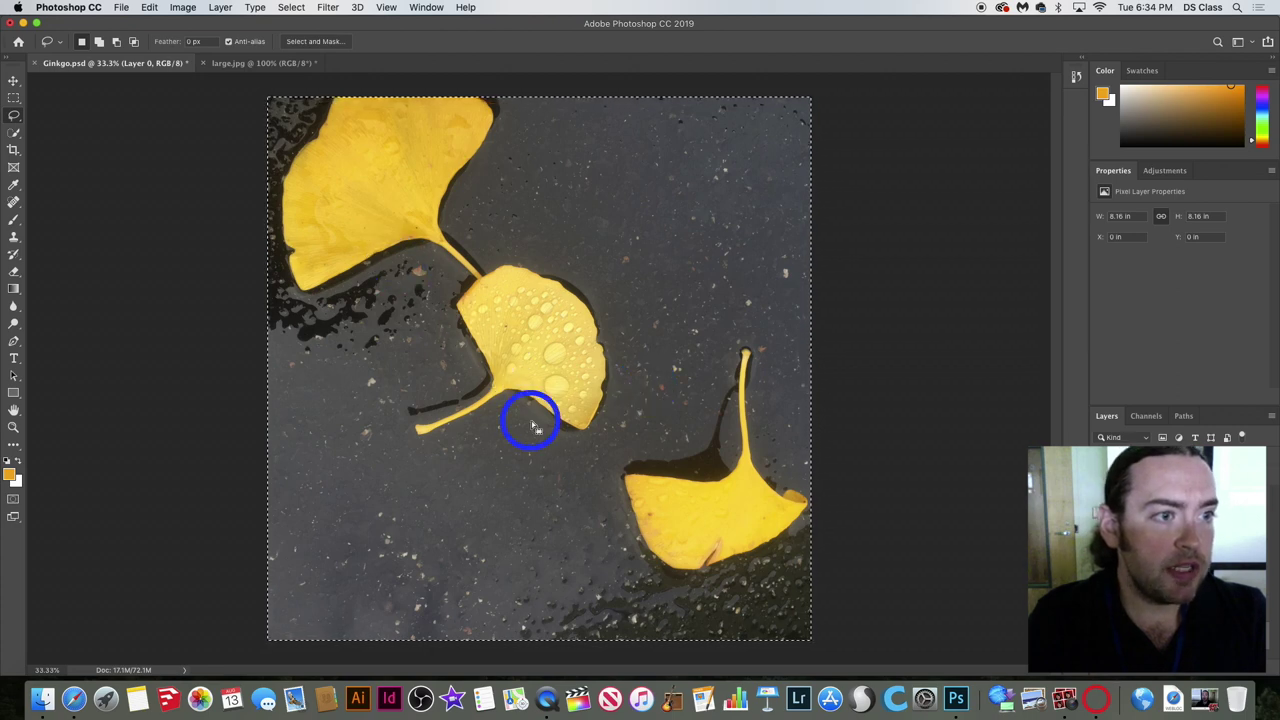
pyautogui.press('super+d')
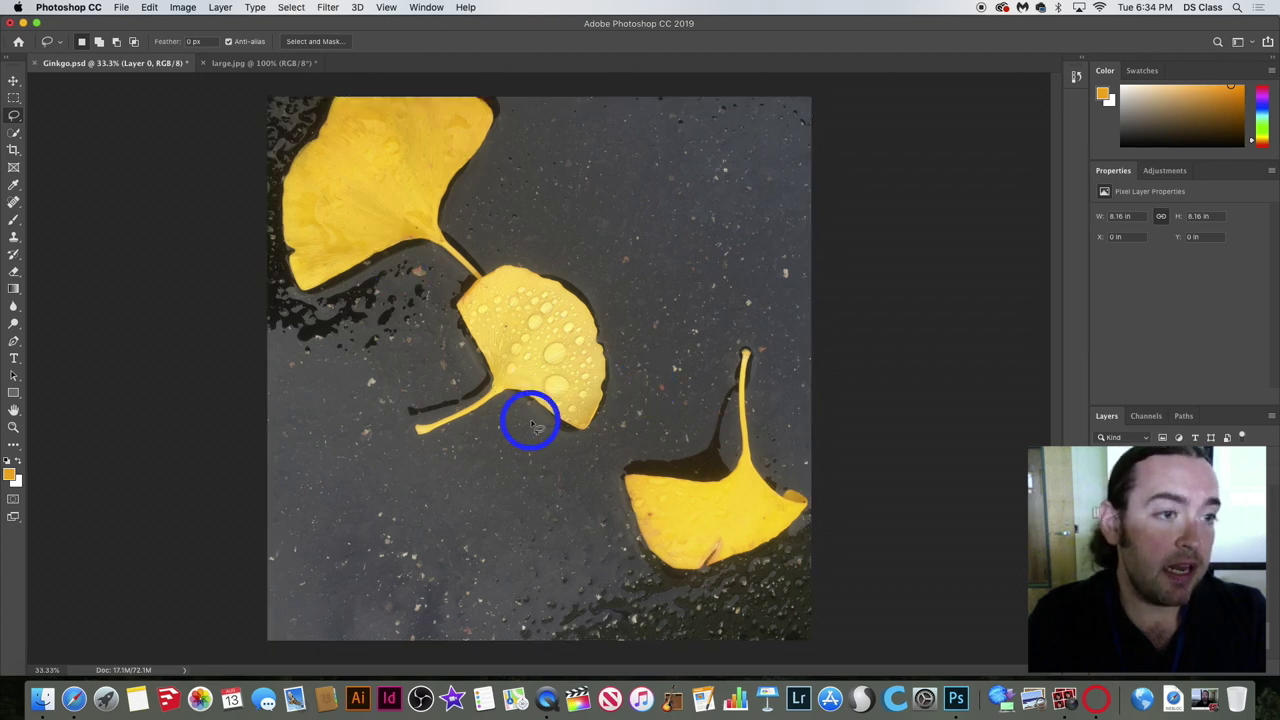
# Switch to the Magnetic Lasso Tool with 10 px width, 10% contrast and frequency 57.
pyautogui.click(14, 116)
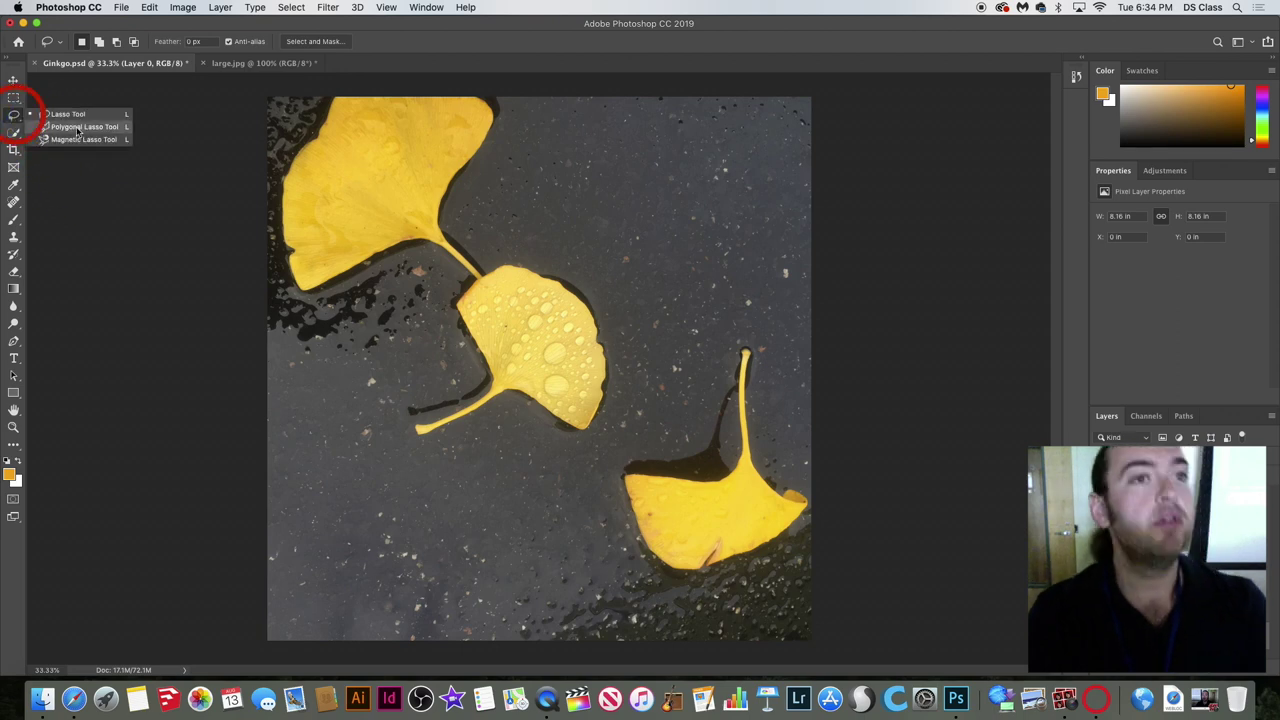
pyautogui.click(80, 139)
pyautogui.moveTo(80, 139); pyautogui.dragTo(95, 144)
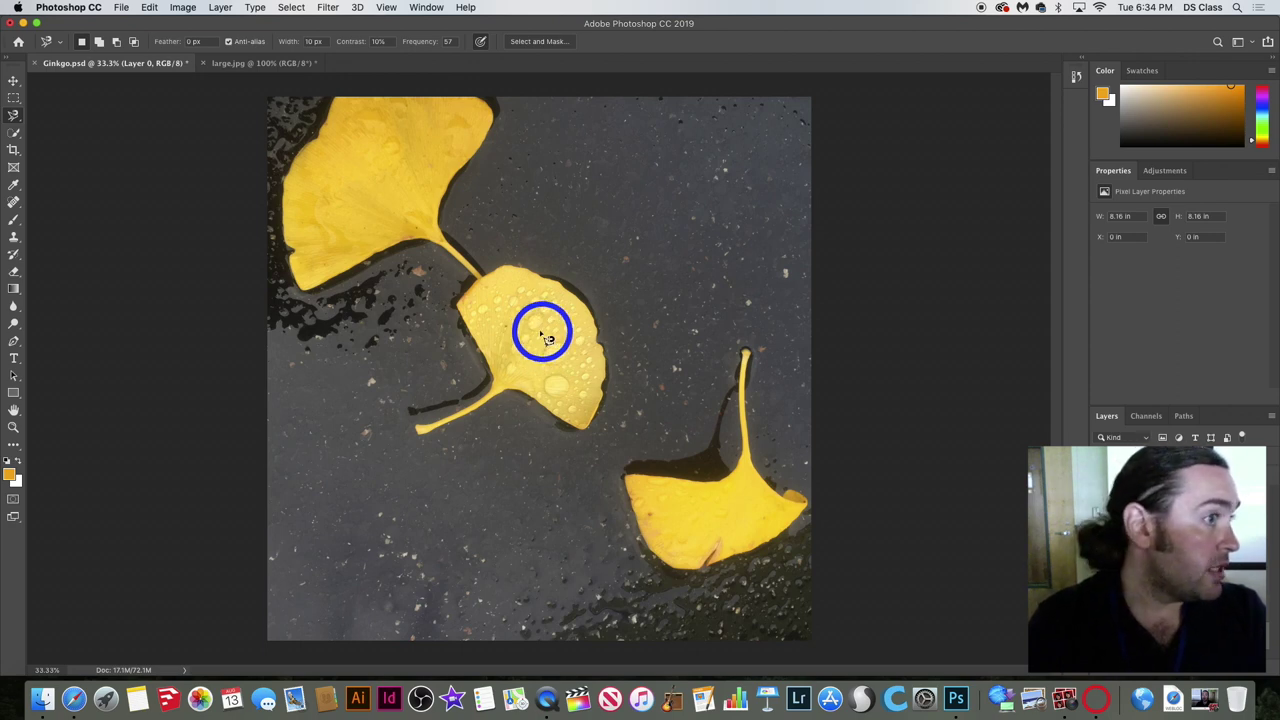
# Trace the middle ginkgo leaf's outline and stem with the Magnetic Lasso, closing the selection.
pyautogui.click(517, 272)
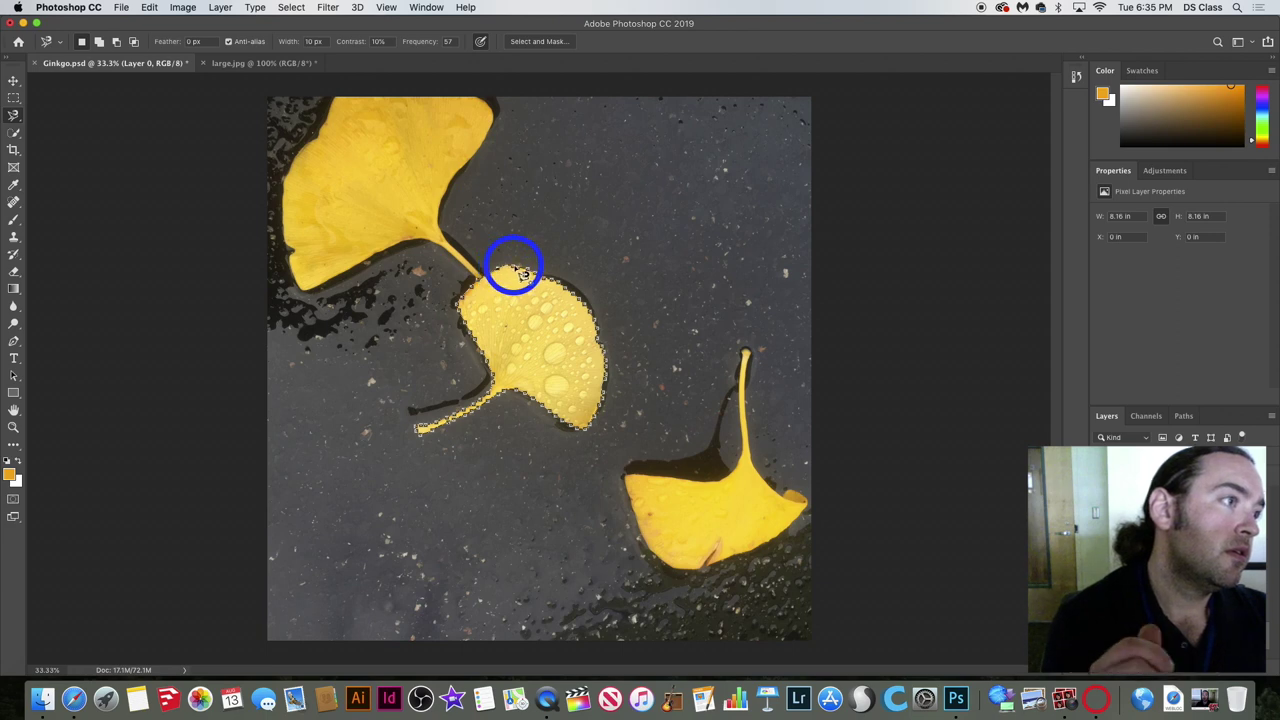
pyautogui.click(514, 268)
pyautogui.click(646, 486)
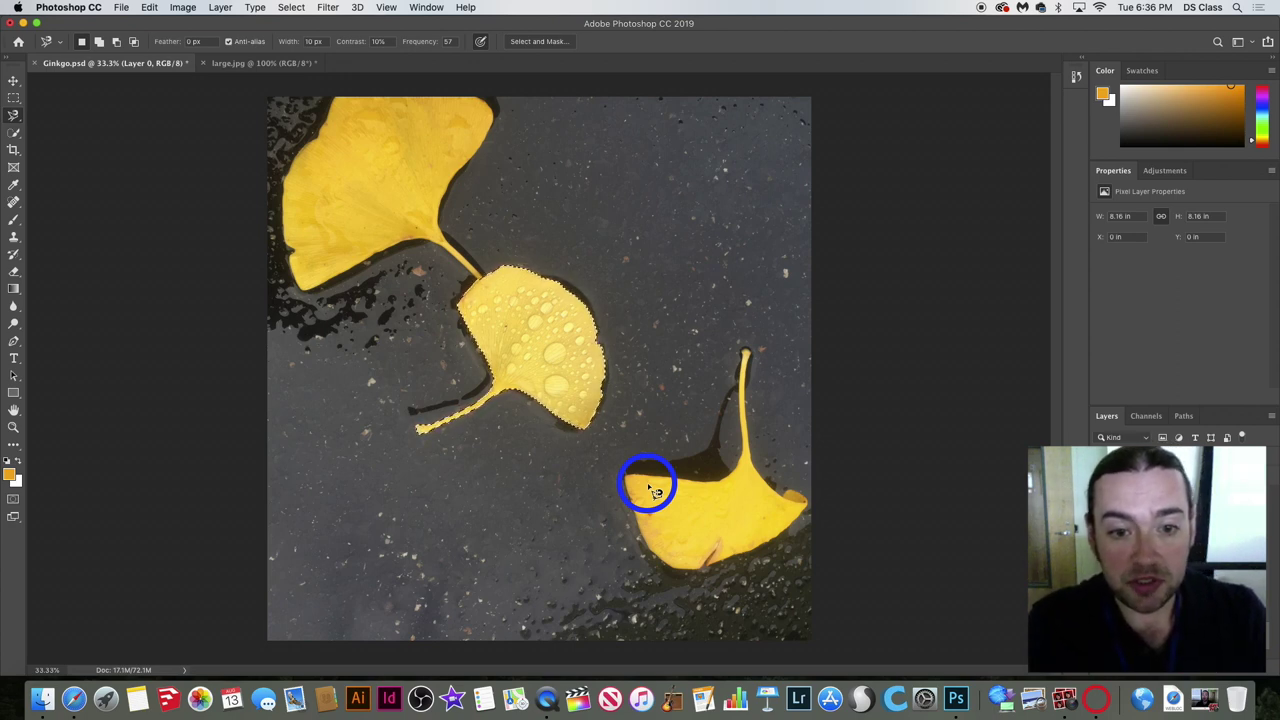
# Deselect the middle leaf and zoom in to 100% on its water drops.
pyautogui.press('super+d')
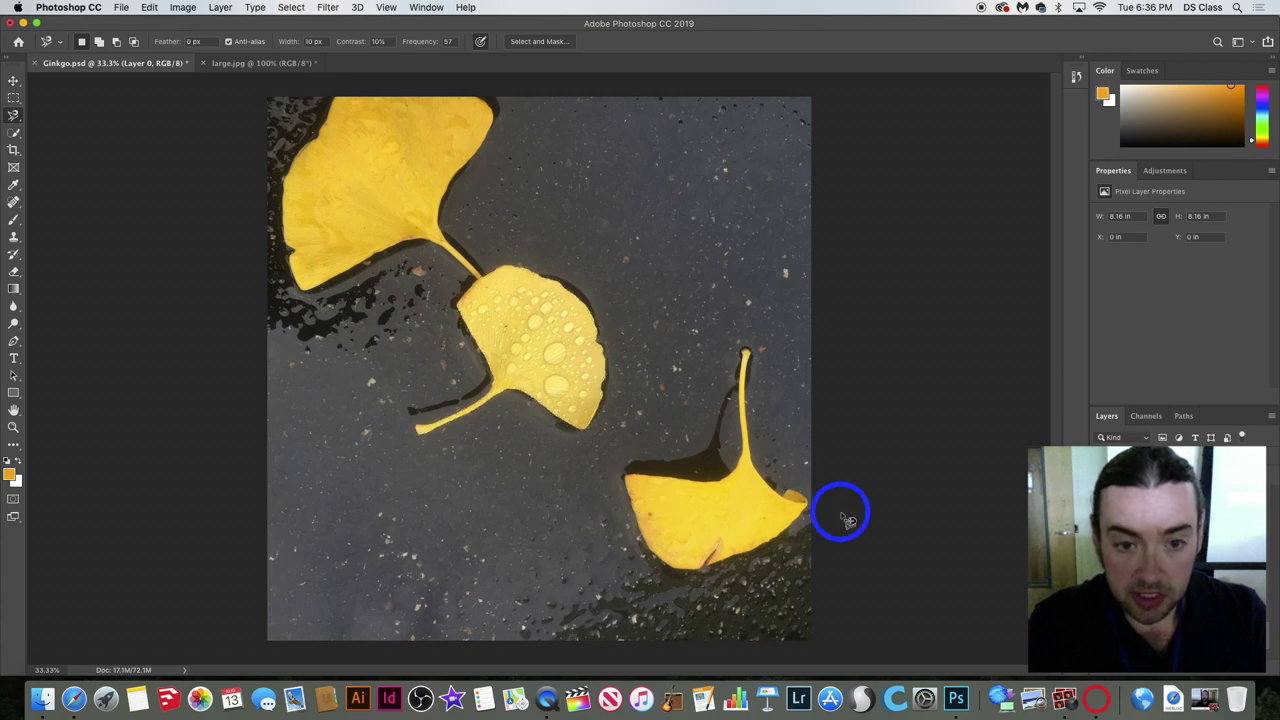
pyautogui.press('super+plus')
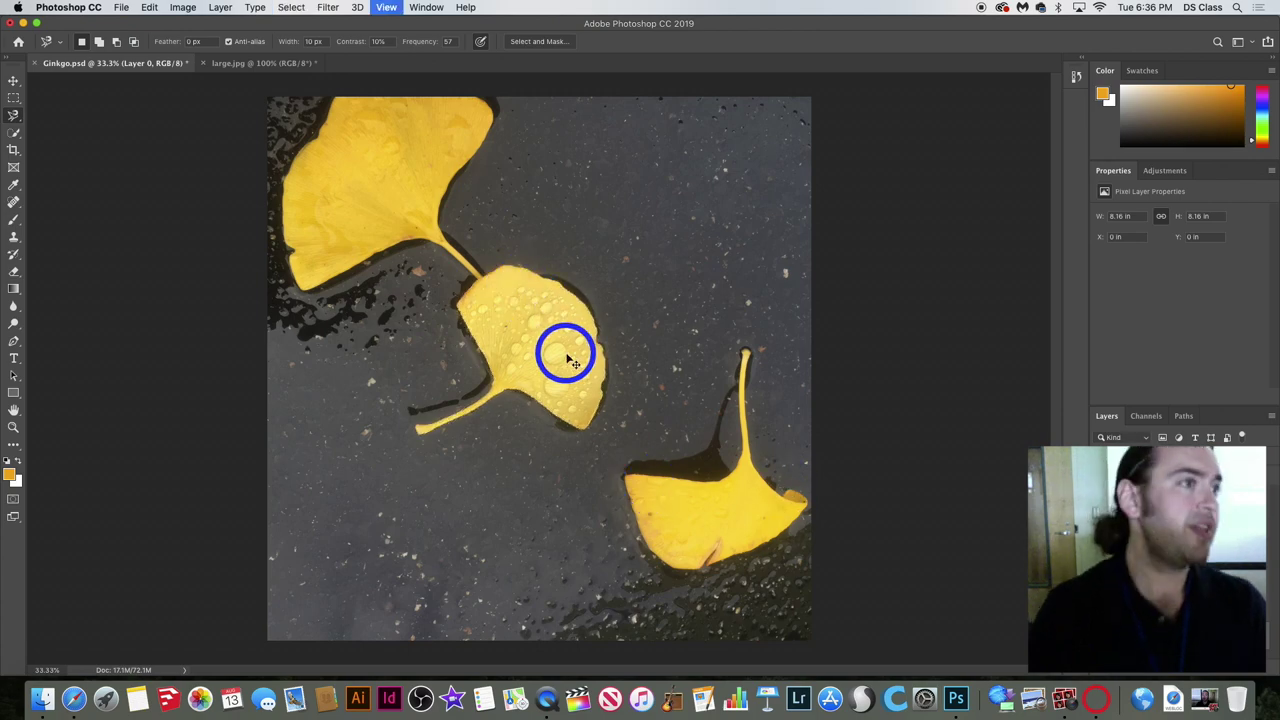
pyautogui.hscroll(2, 540, 352)
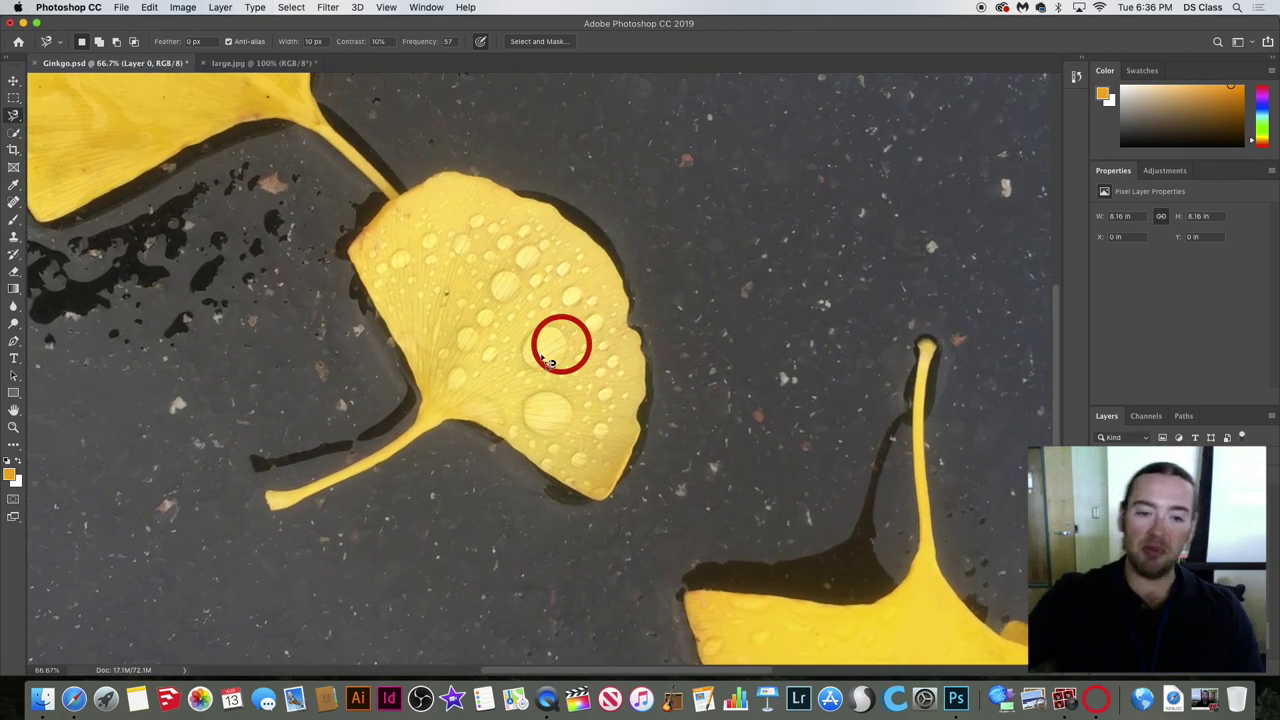
pyautogui.scroll(1, 553, 375)
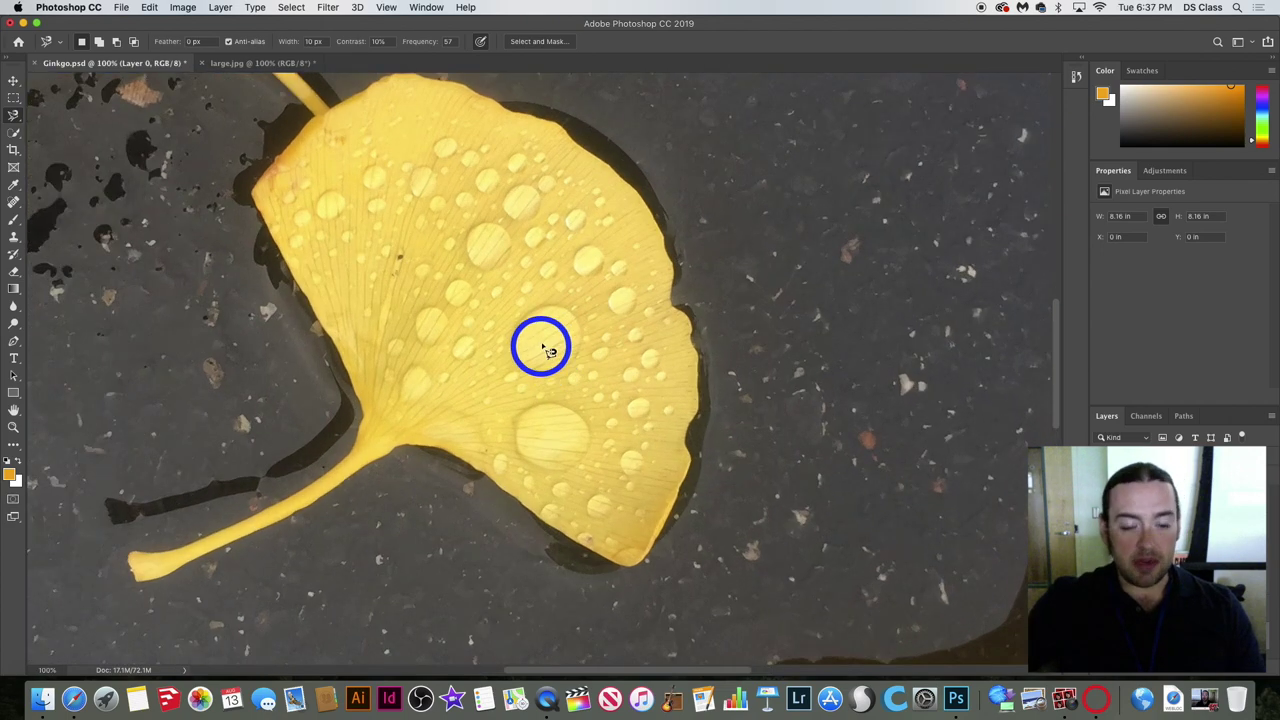
pyautogui.scroll(1, 553, 375)
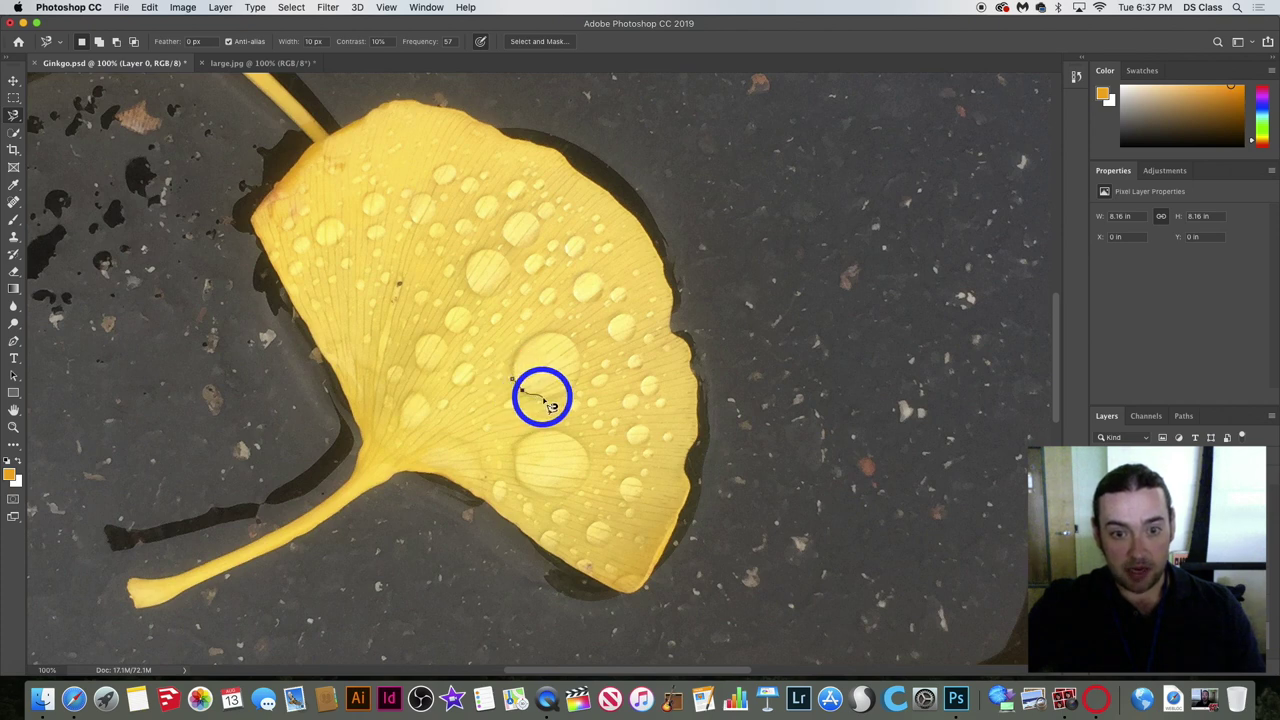
pyautogui.moveTo(565, 393)
pyautogui.mouseDown()
pyautogui.moveTo(581, 350)
pyautogui.moveTo(561, 335)
pyautogui.moveTo(524, 357)
pyautogui.moveTo(522, 390)
pyautogui.mouseUp()
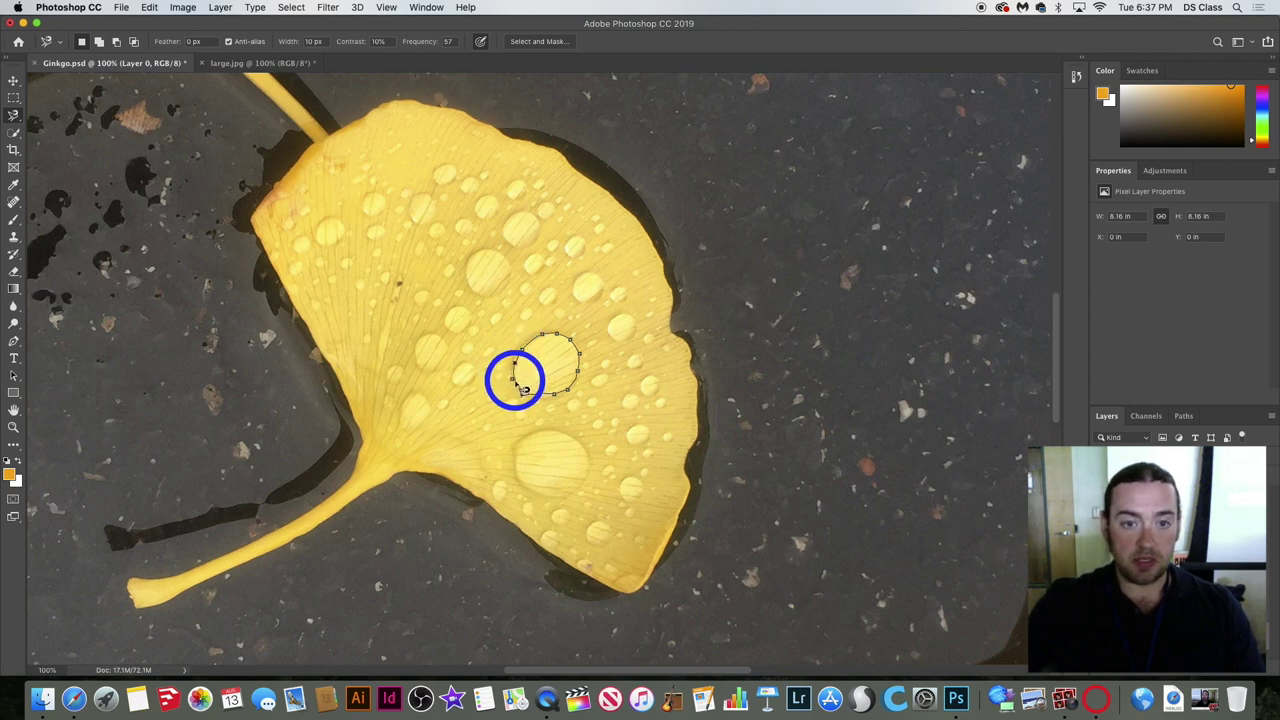
pyautogui.doubleClick(515, 376)
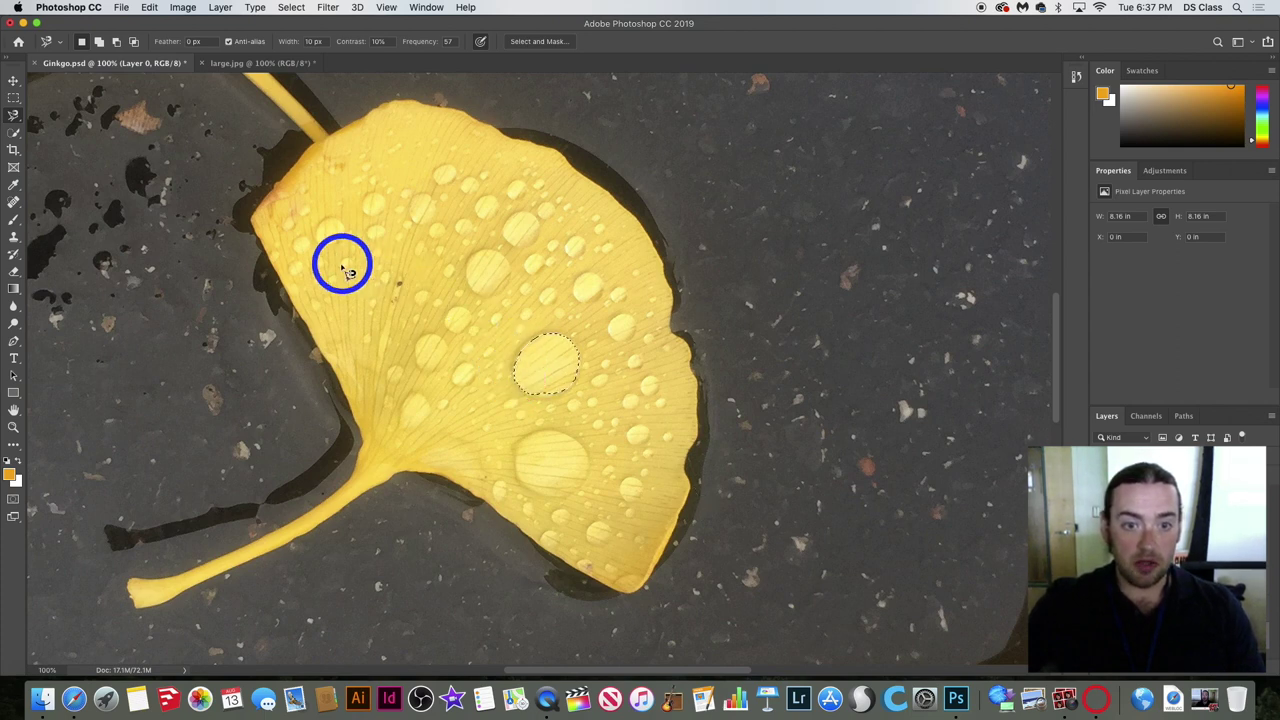
pyautogui.click(505, 259)
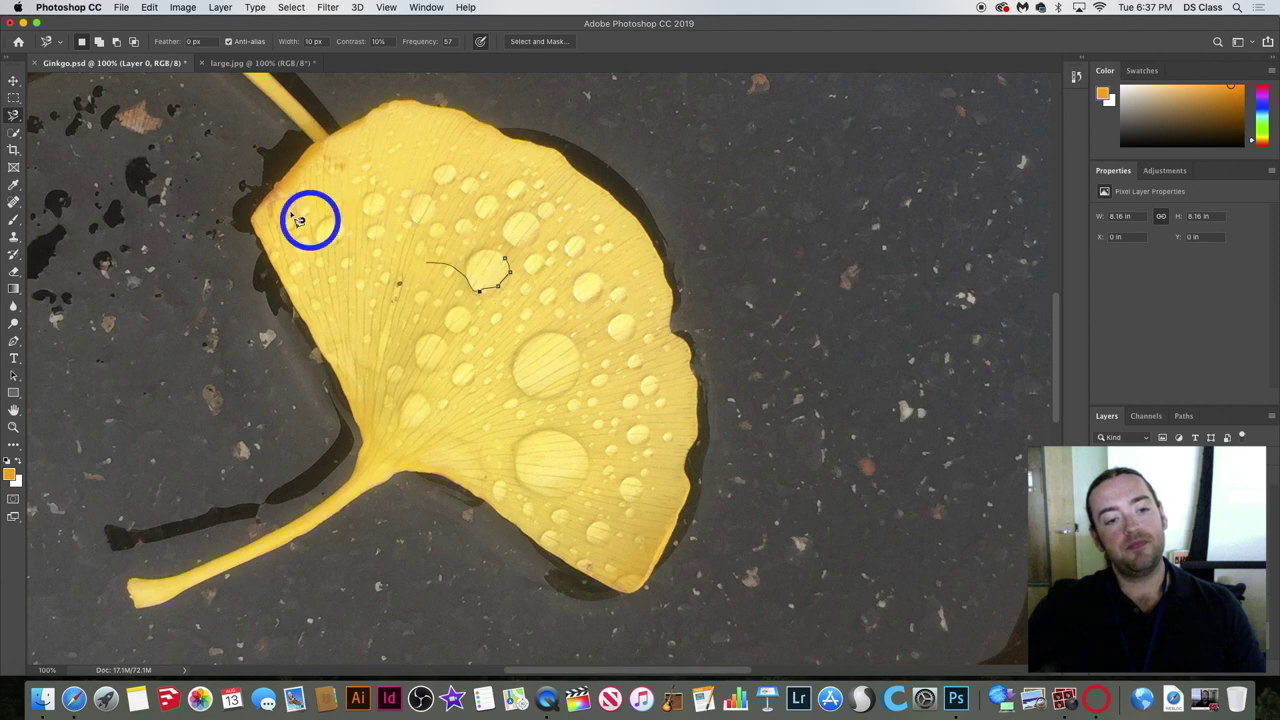
pyautogui.click(365, 402)
pyautogui.press('Escape')
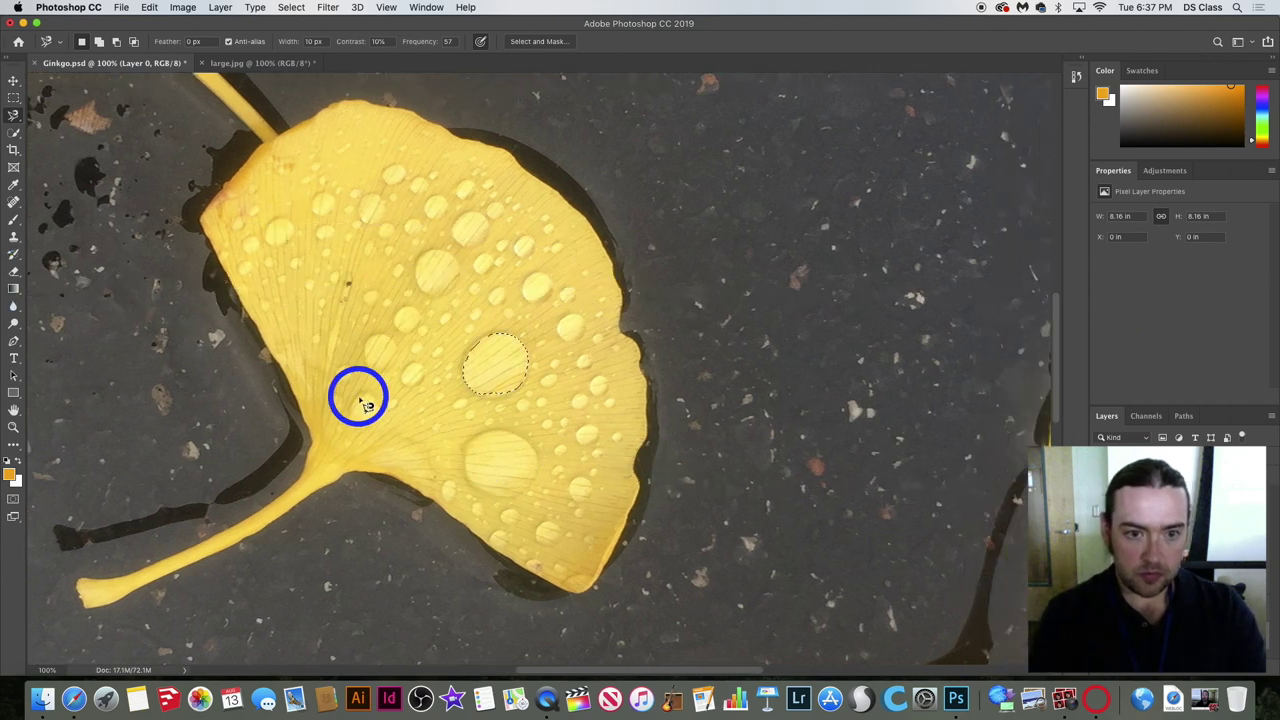
pyautogui.press('super+d')
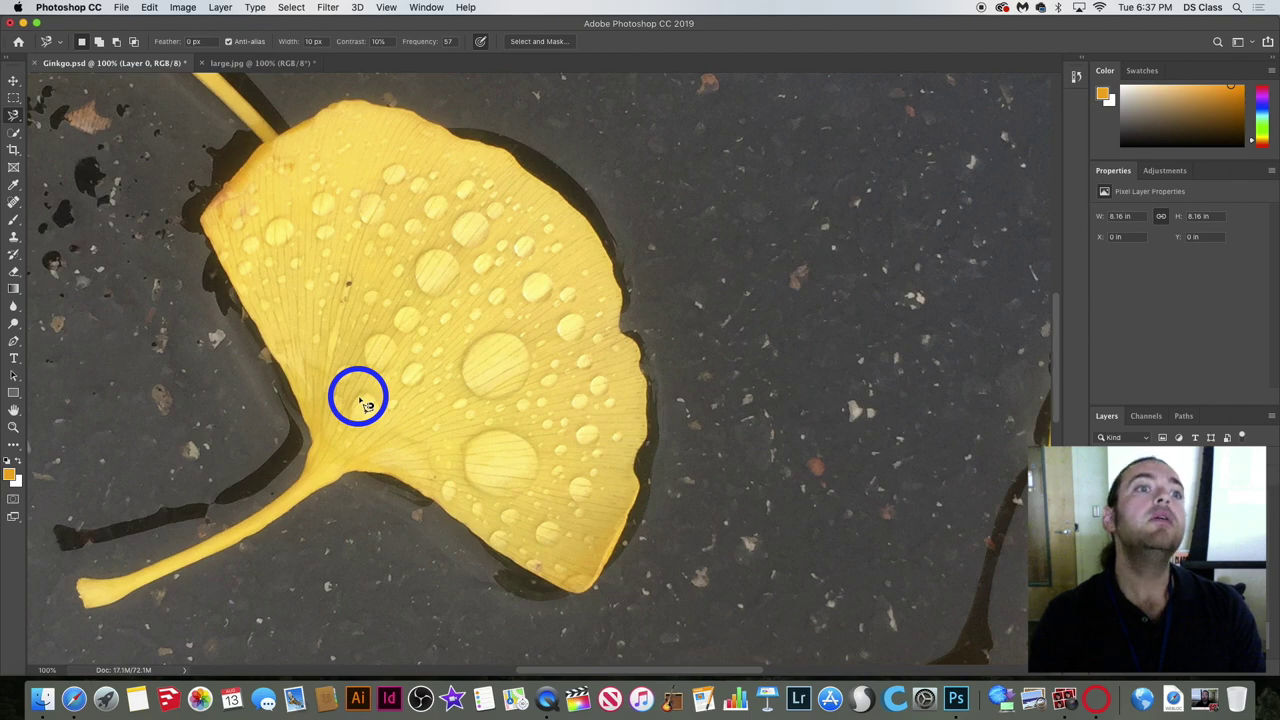
pyautogui.press('super+minus')
pyautogui.press('super+minus')
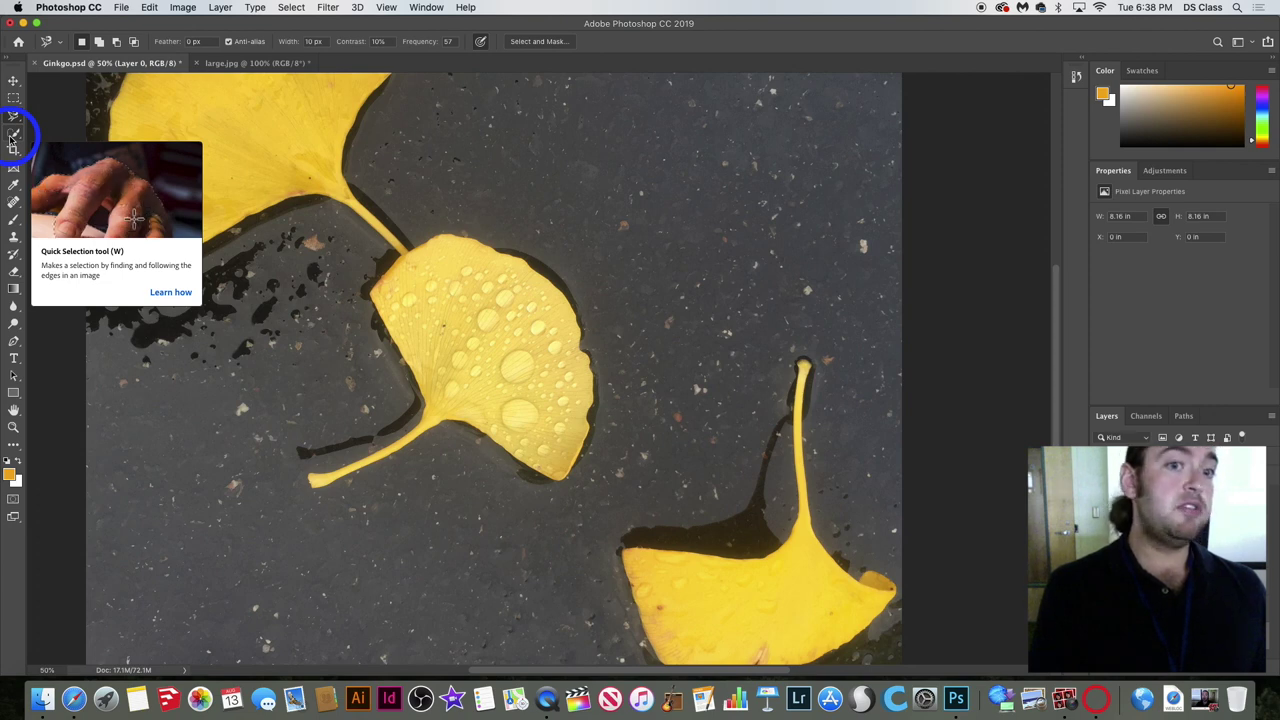
# Replace the Magnetic Lasso with the plain Lasso Tool.
pyautogui.click(13, 117)
pyautogui.moveTo(13, 117); pyautogui.dragTo(55, 118)
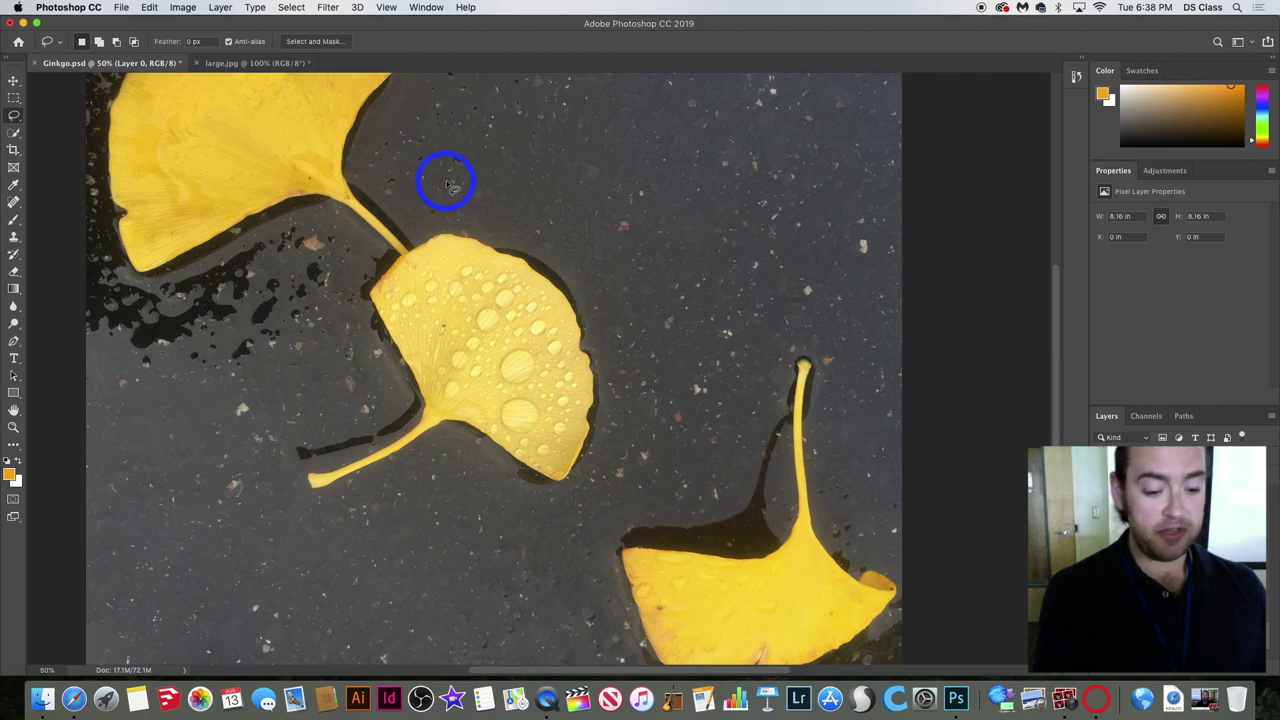
pyautogui.moveTo(446, 181)
pyautogui.mouseDown()
pyautogui.moveTo(356, 173)
pyautogui.moveTo(264, 316)
pyautogui.moveTo(186, 561)
pyautogui.moveTo(442, 584)
pyautogui.moveTo(653, 543)
pyautogui.moveTo(582, 228)
pyautogui.moveTo(465, 178)
pyautogui.moveTo(420, 189)
pyautogui.mouseUp()
pyautogui.press('v')
pyautogui.moveTo(443, 246); pyautogui.dragTo(648, 198)
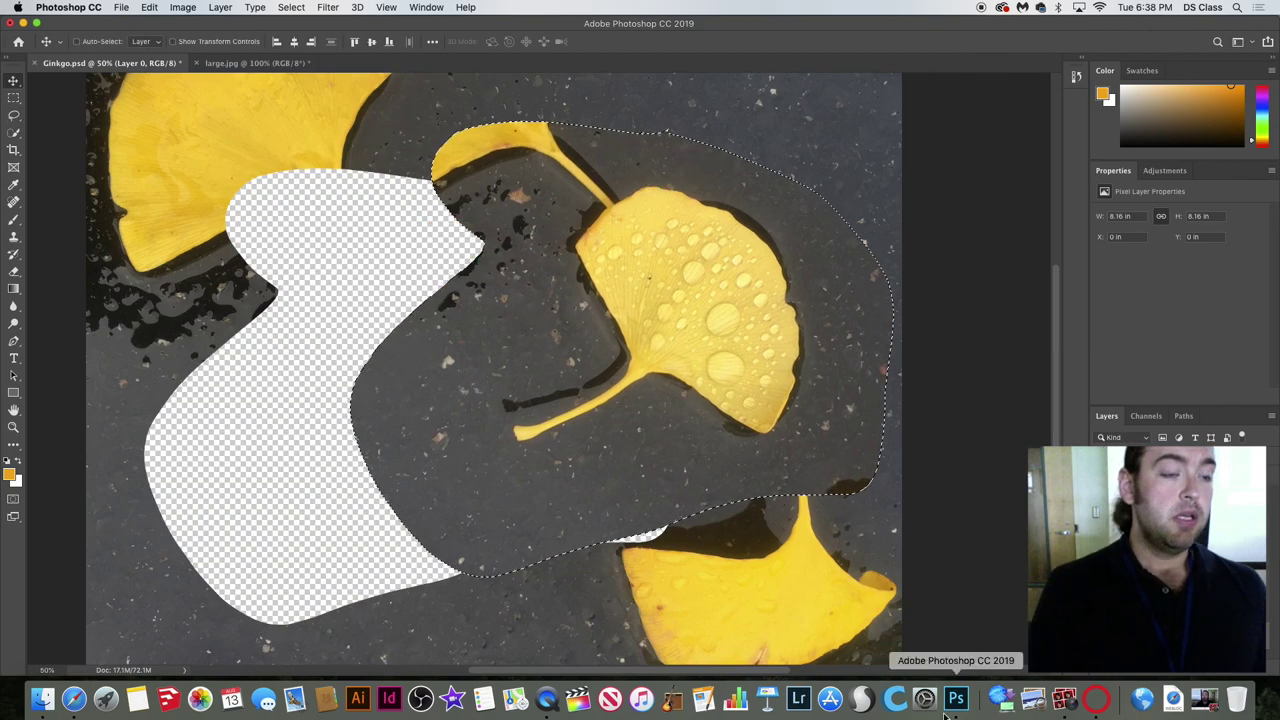
pyautogui.press('super+z')
pyautogui.click(720, 640)
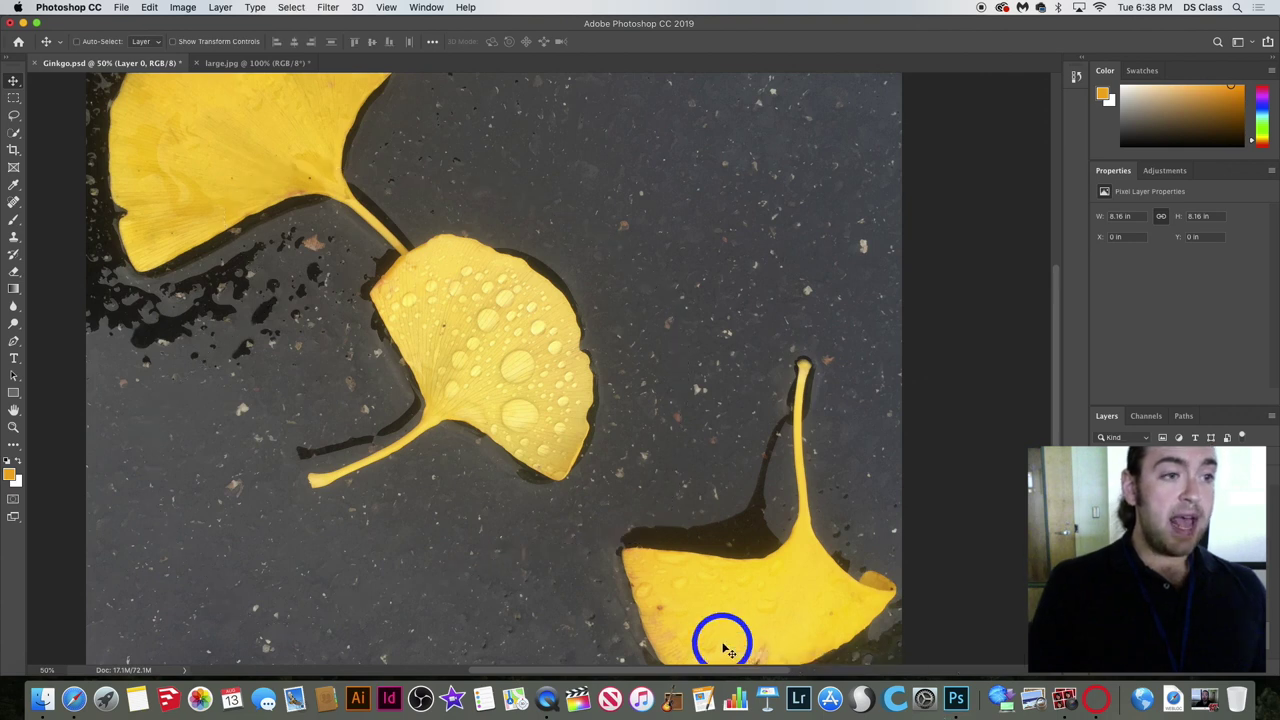
pyautogui.click(14, 120)
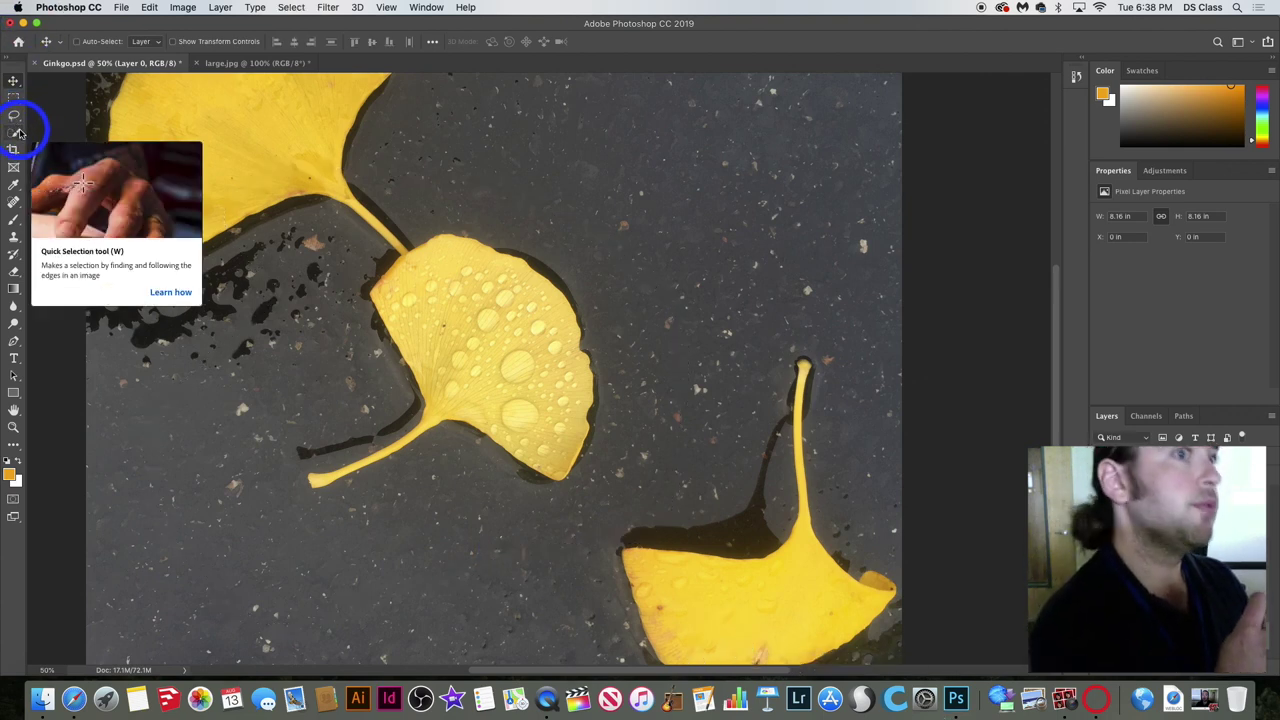
# Pick the Magic Wand Tool from the Quick Selection flyout.
pyautogui.click(19, 134)
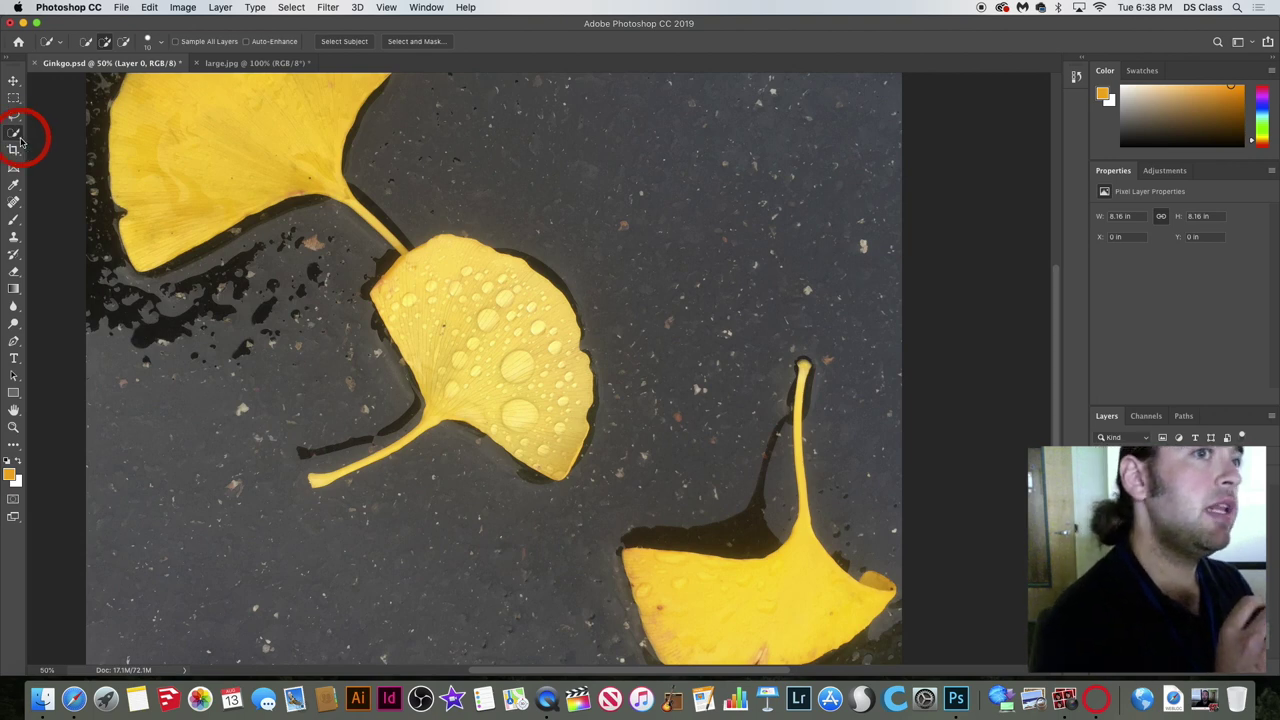
pyautogui.click(17, 135)
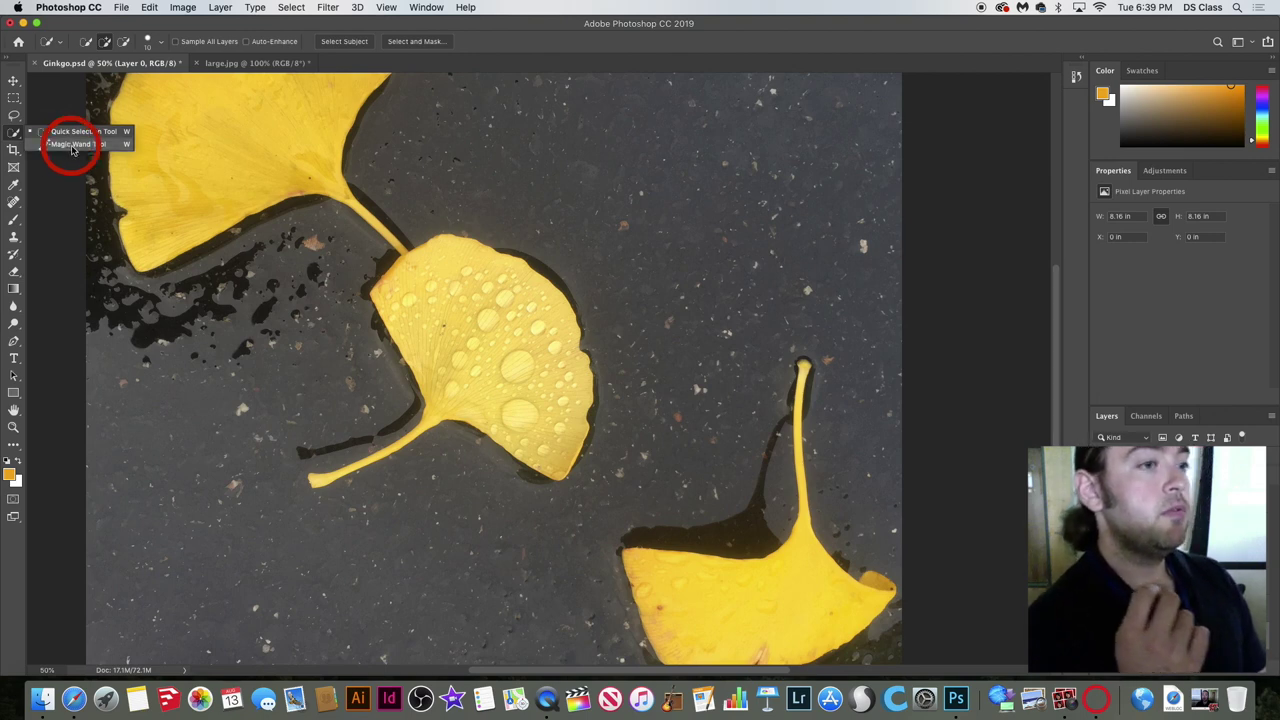
pyautogui.click(72, 146)
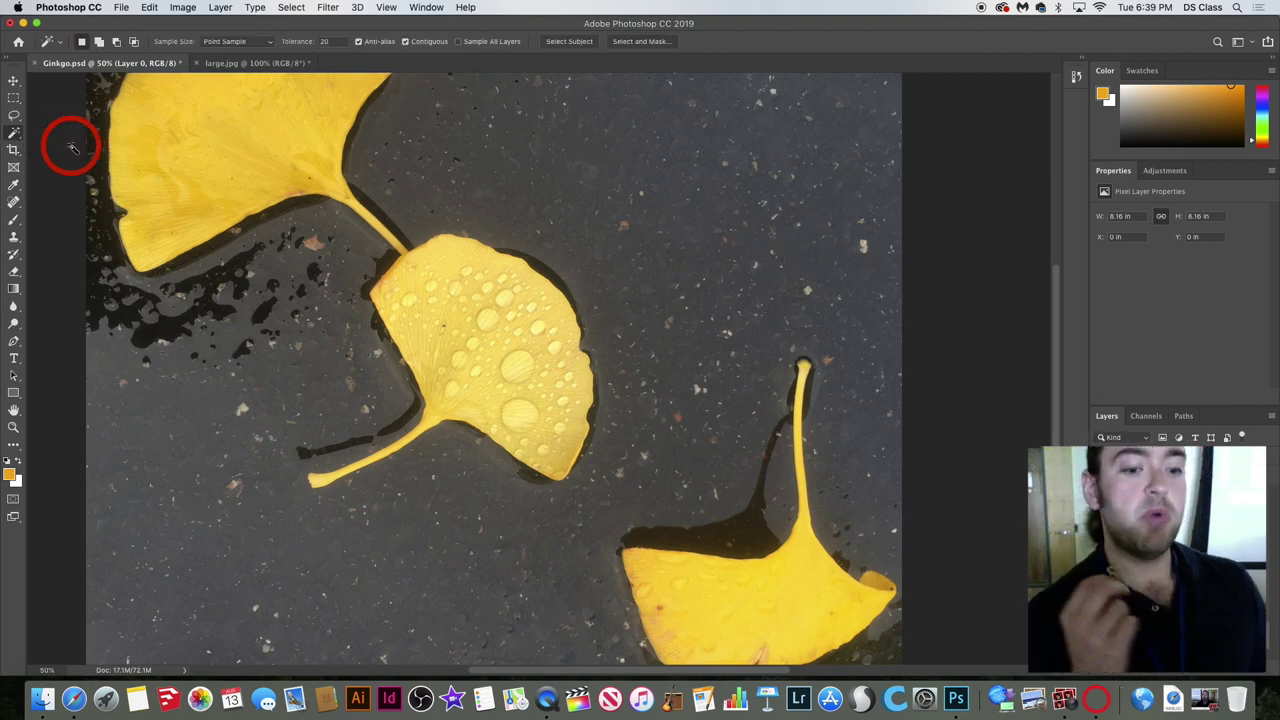
pyautogui.click(17, 133)
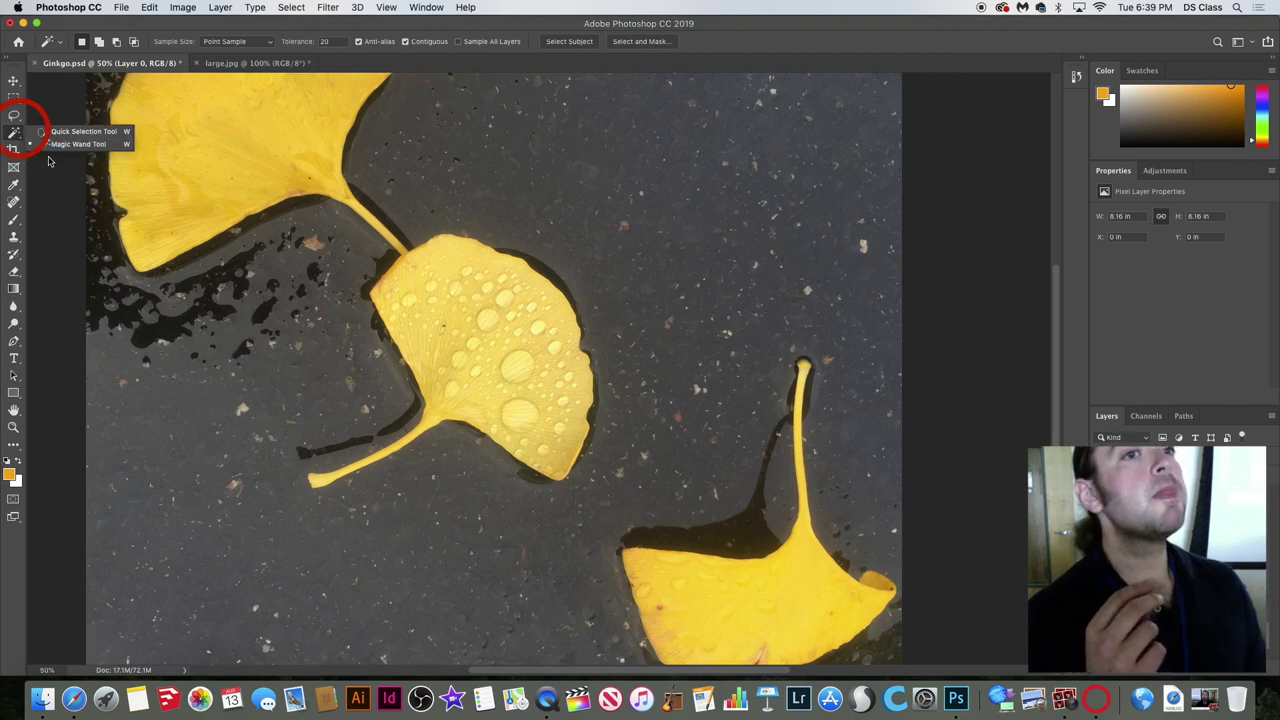
pyautogui.click(14, 134)
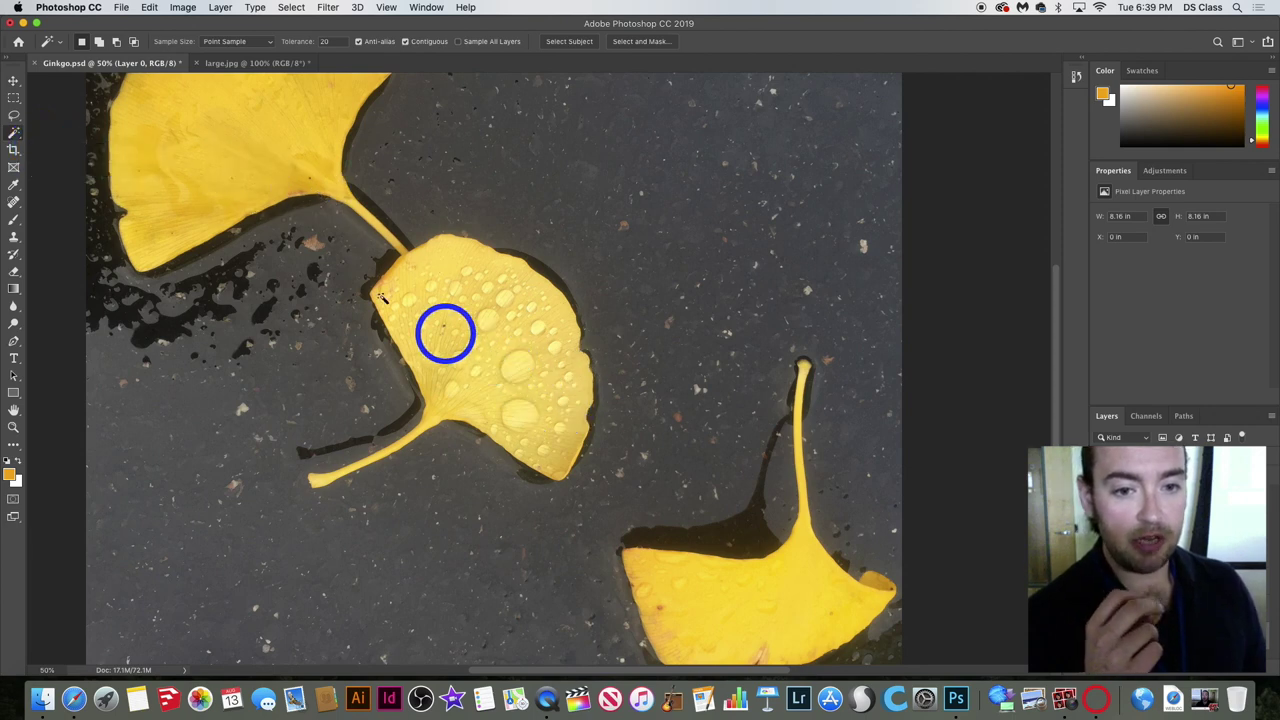
# Test the Magic Wand on each leaf and the pavement, then reselect the middle leaf at tolerance 20.
pyautogui.click(490, 347)
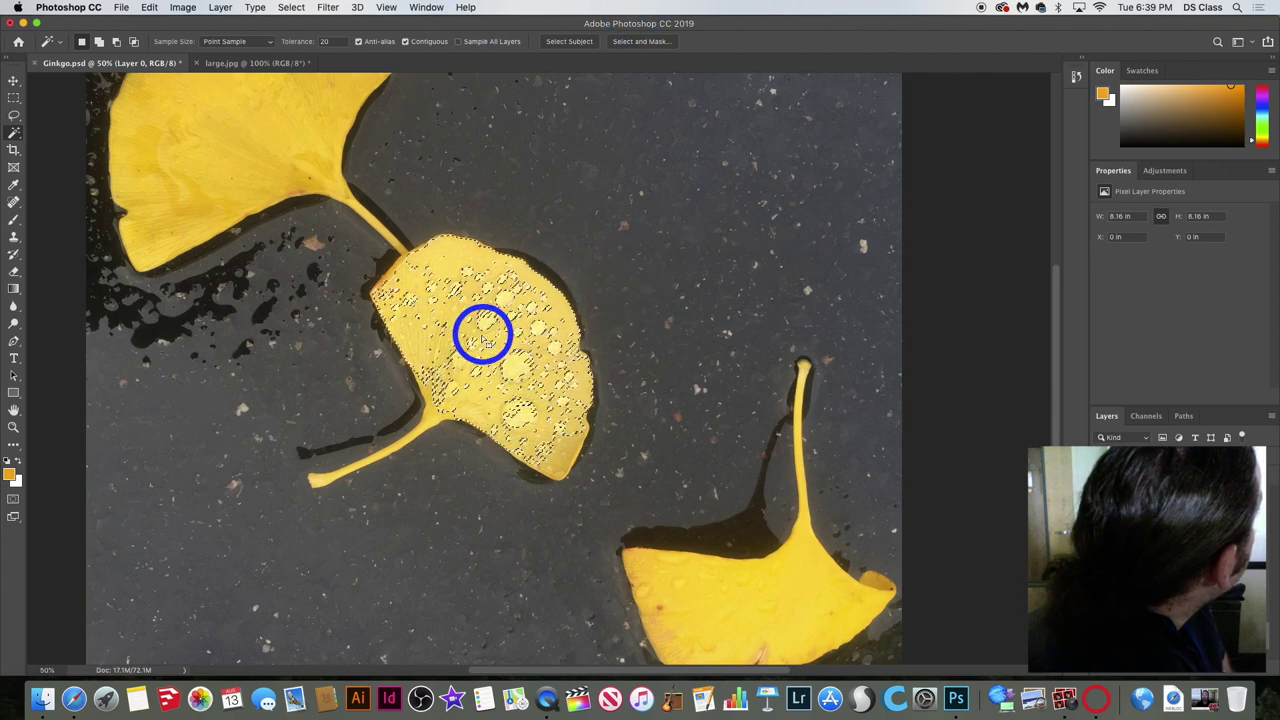
pyautogui.click(525, 203)
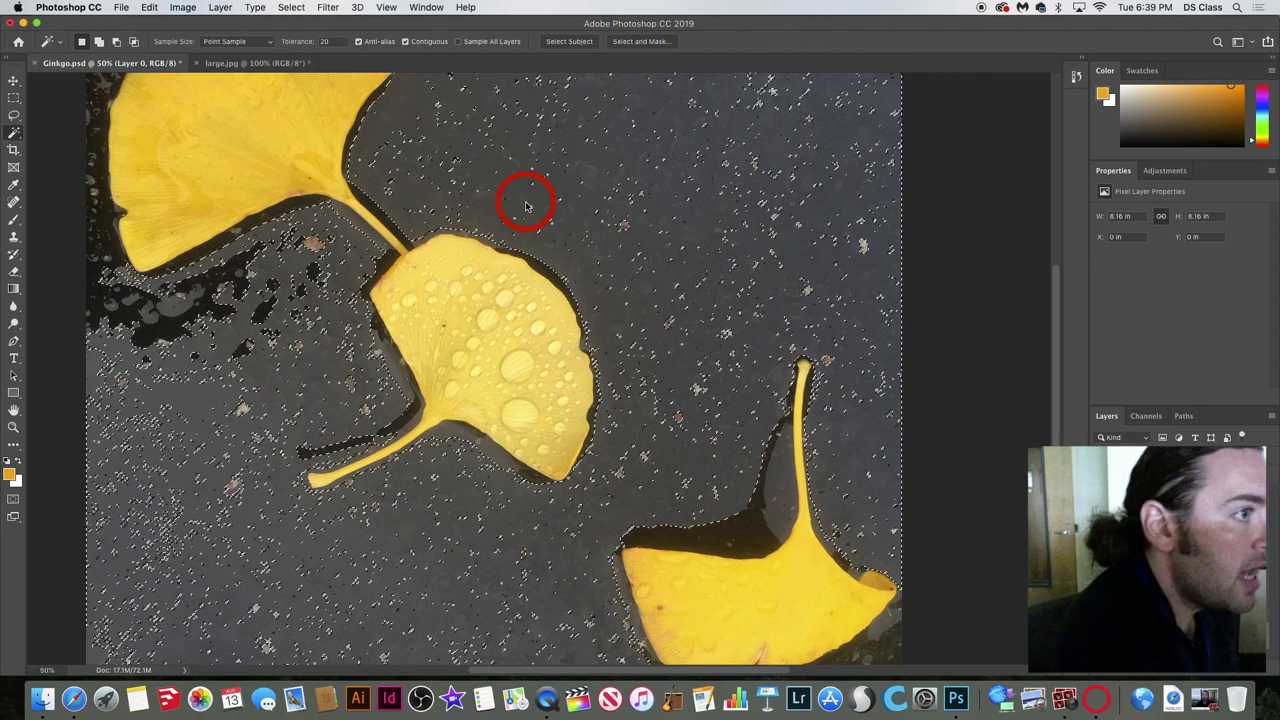
pyautogui.click(282, 116)
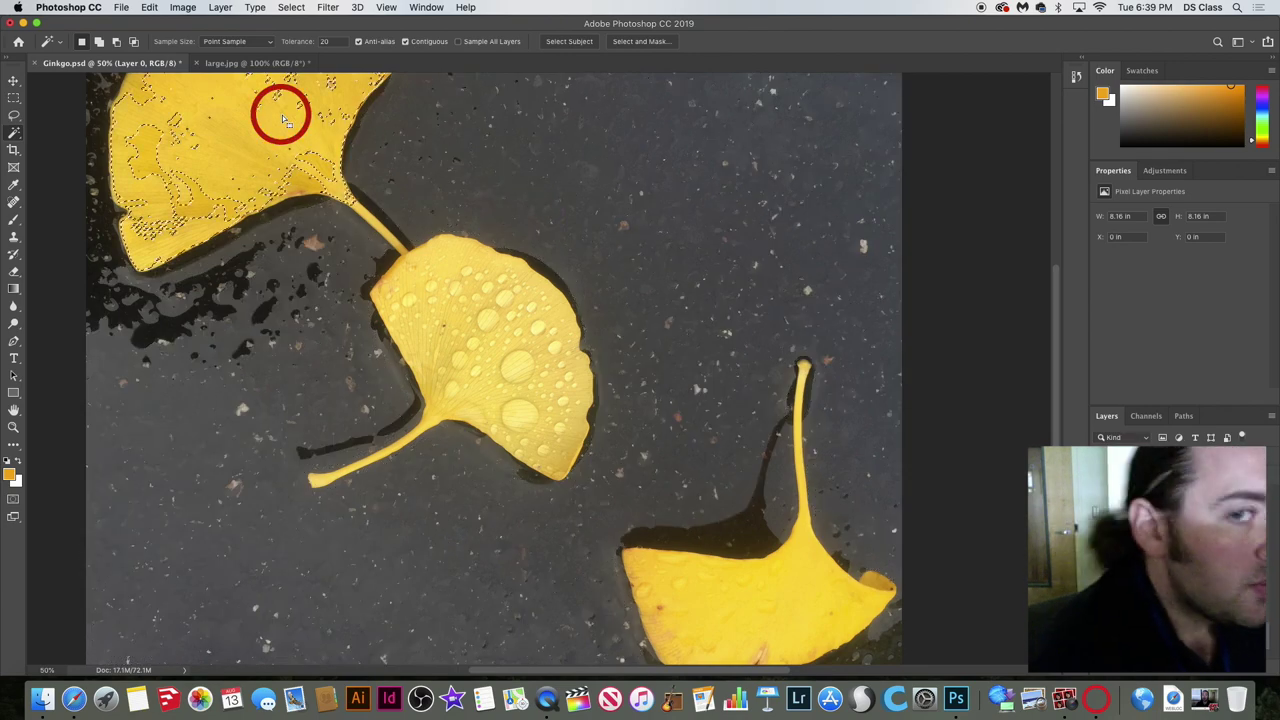
pyautogui.click(766, 598)
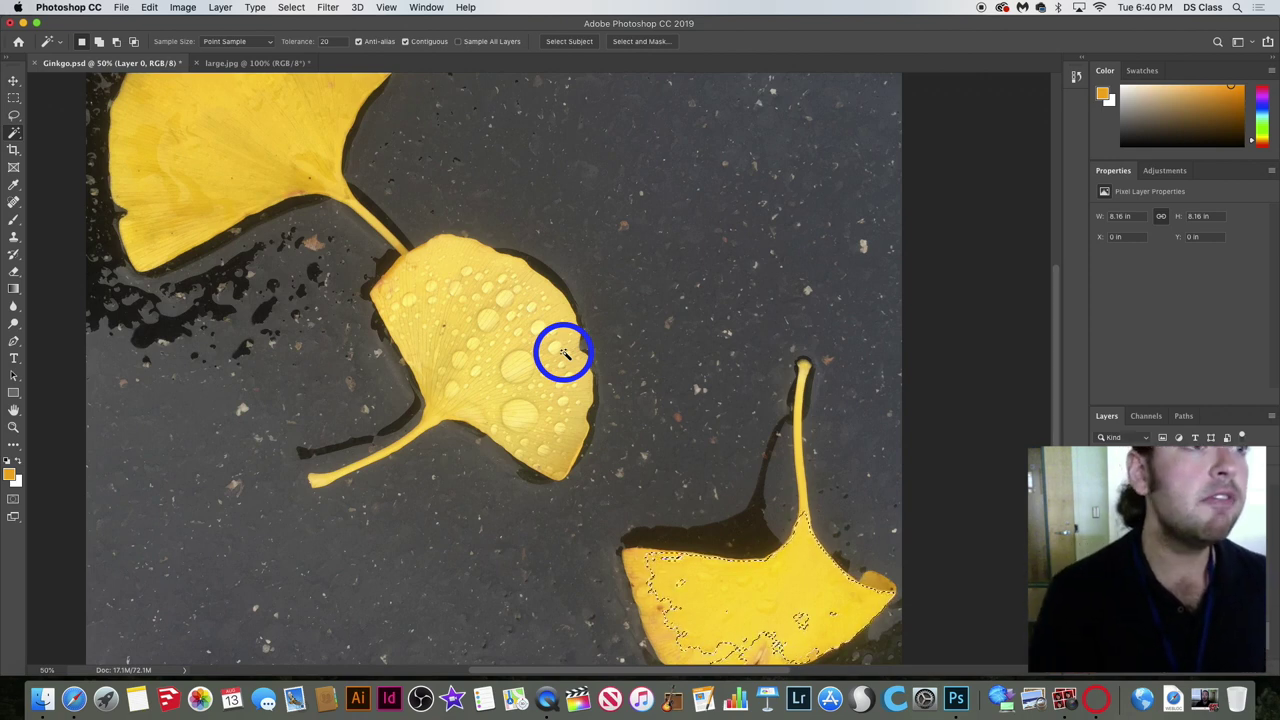
pyautogui.click(496, 350)
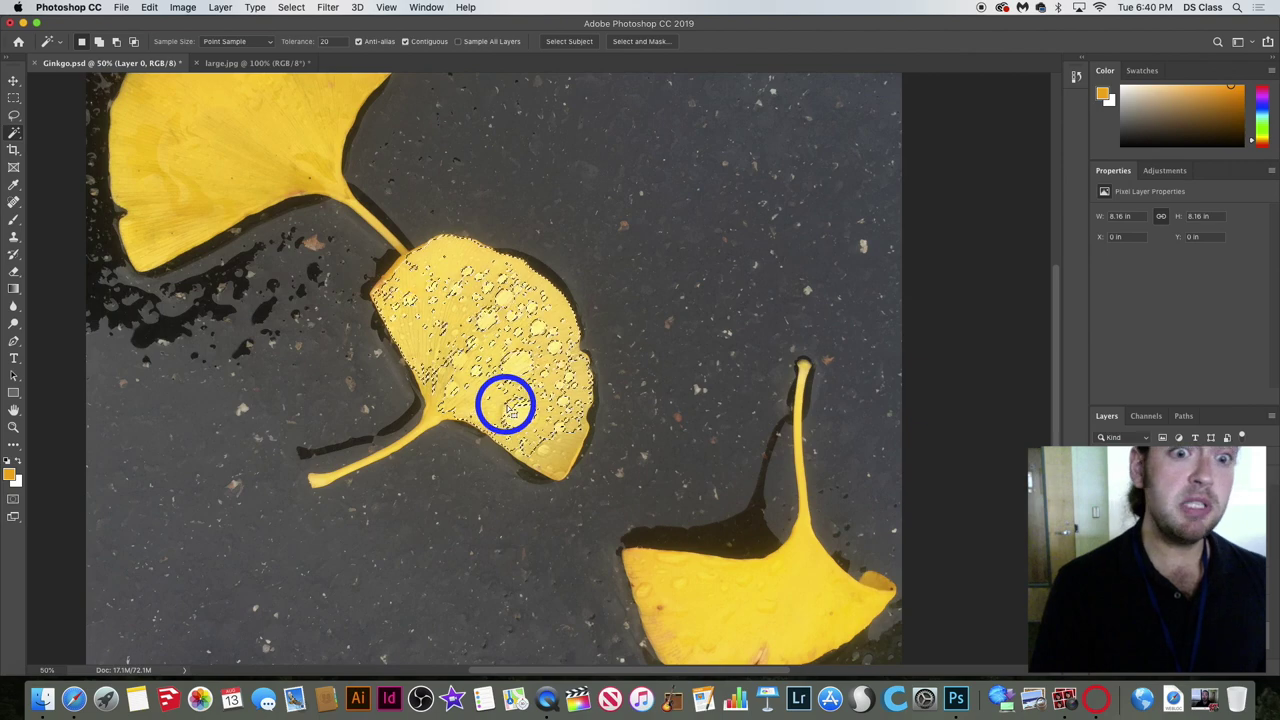
pyautogui.click(500, 348)
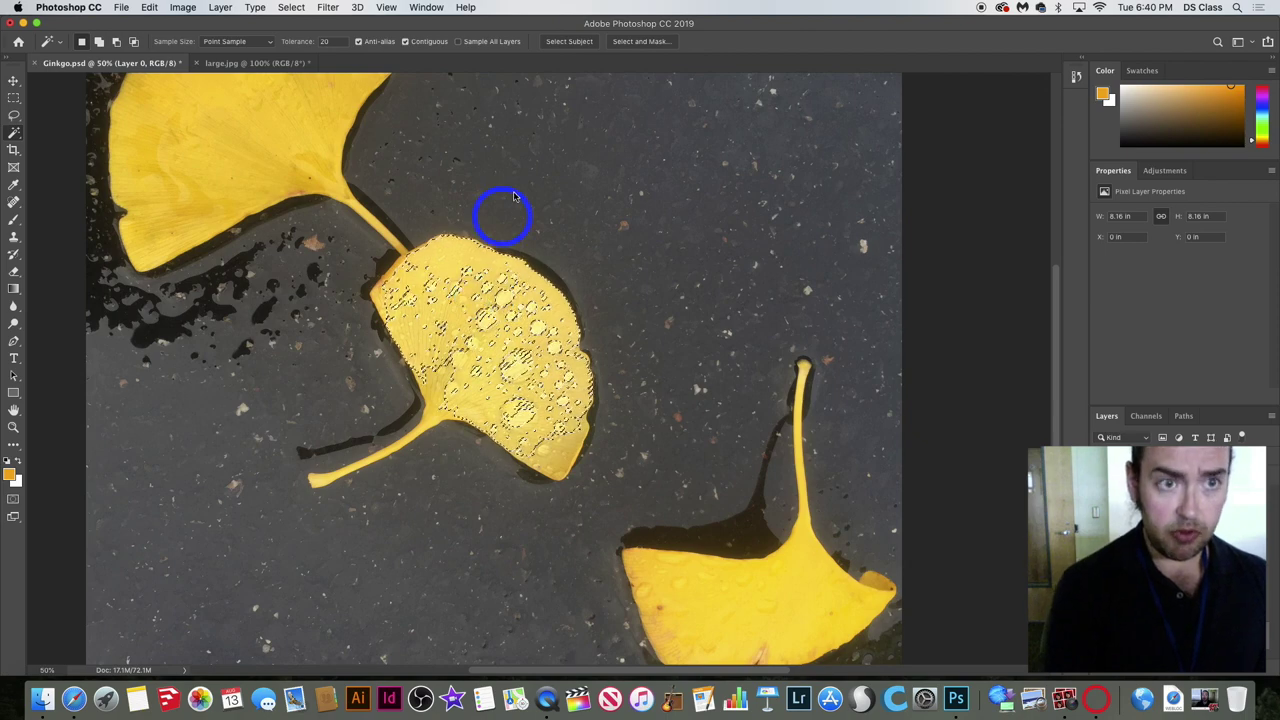
# Raise the Magic Wand tolerance to 32, 40, then 42, reselecting the middle leaf each time.
pyautogui.click(339, 43)
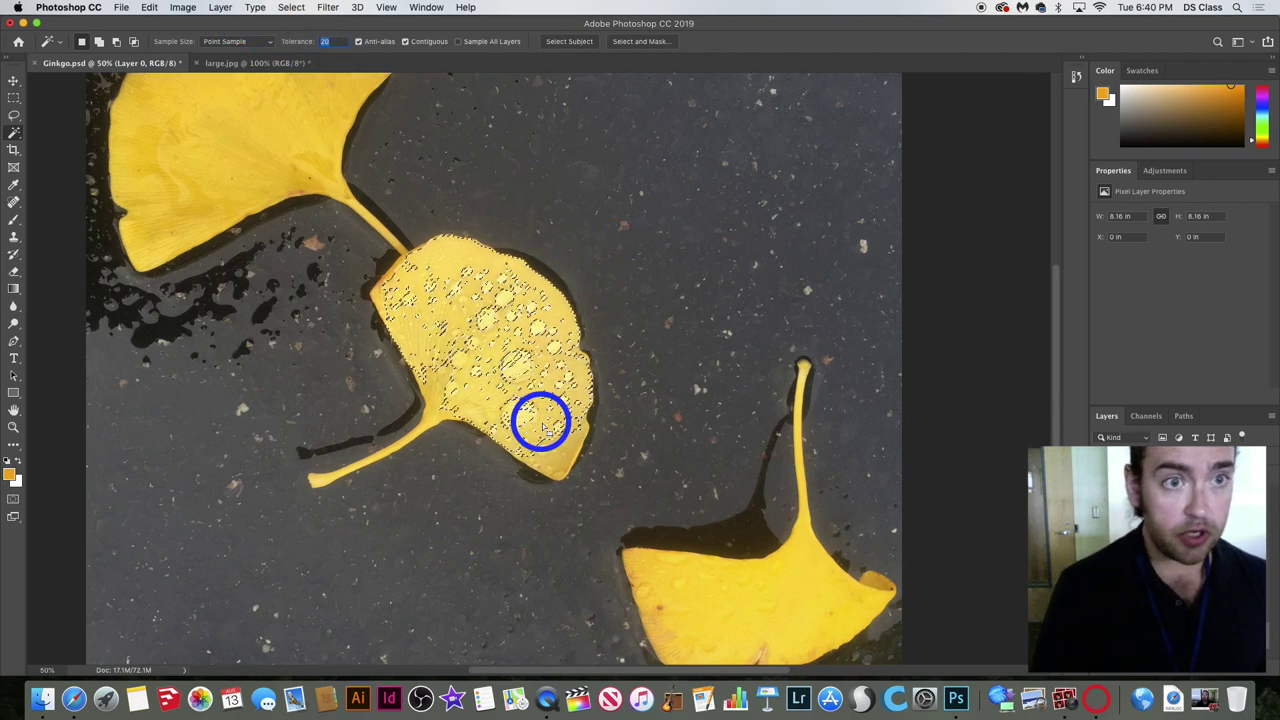
pyautogui.write('32')
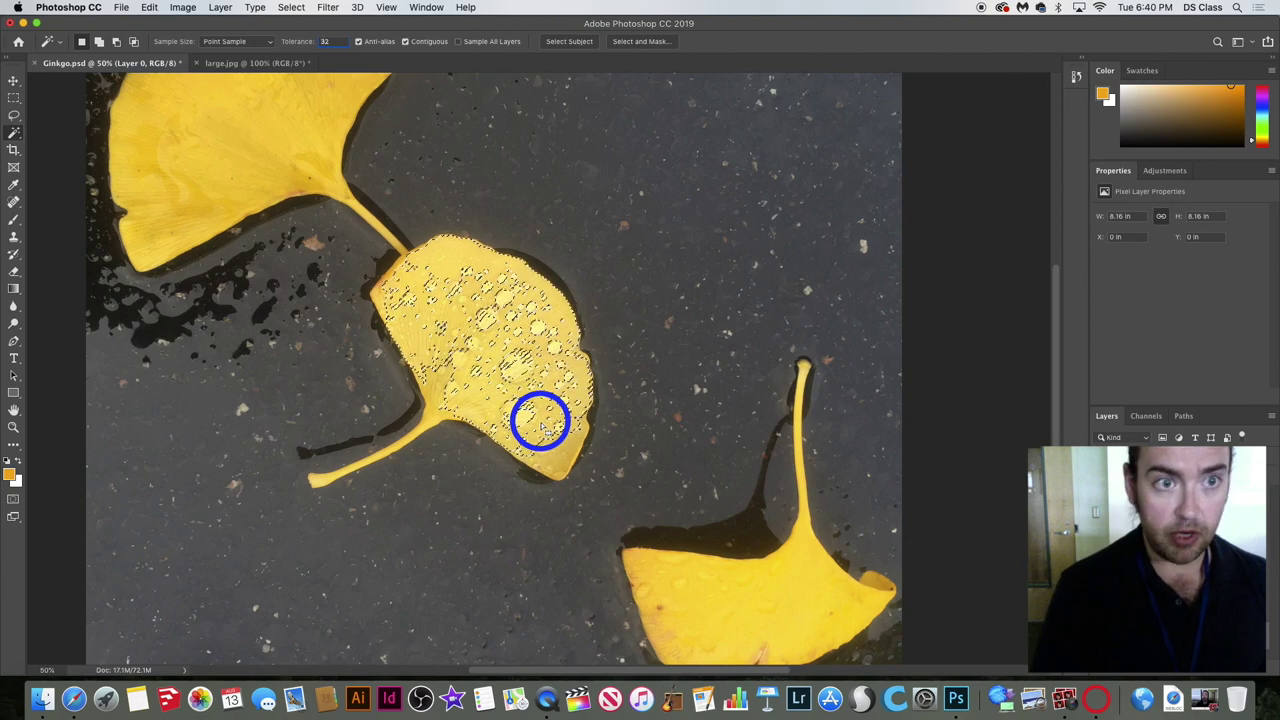
pyautogui.click(485, 347)
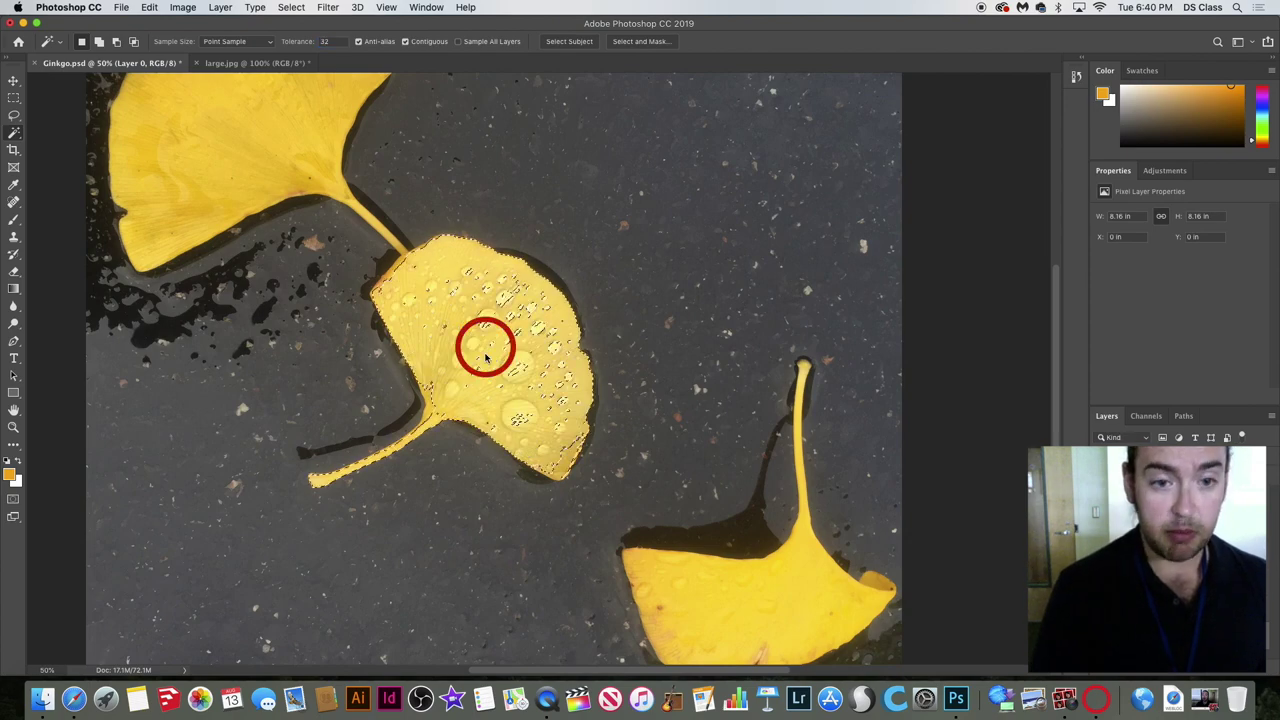
pyautogui.doubleClick(326, 41)
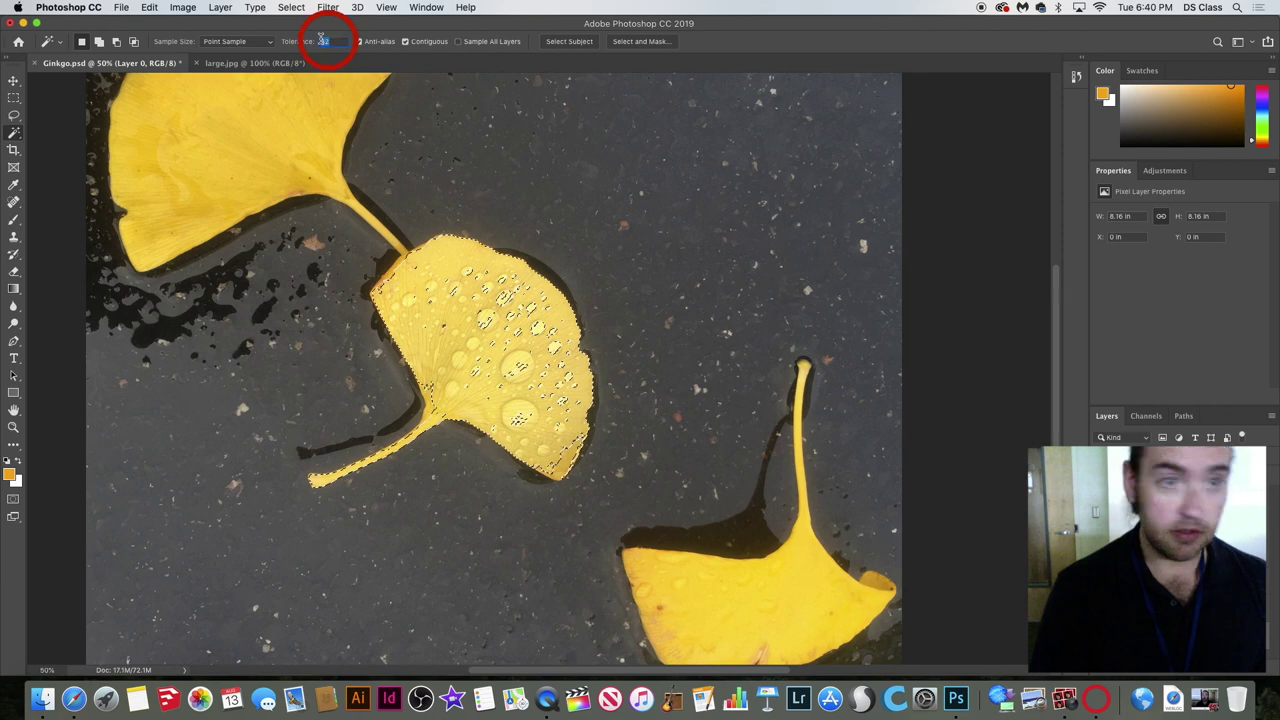
pyautogui.write('40')
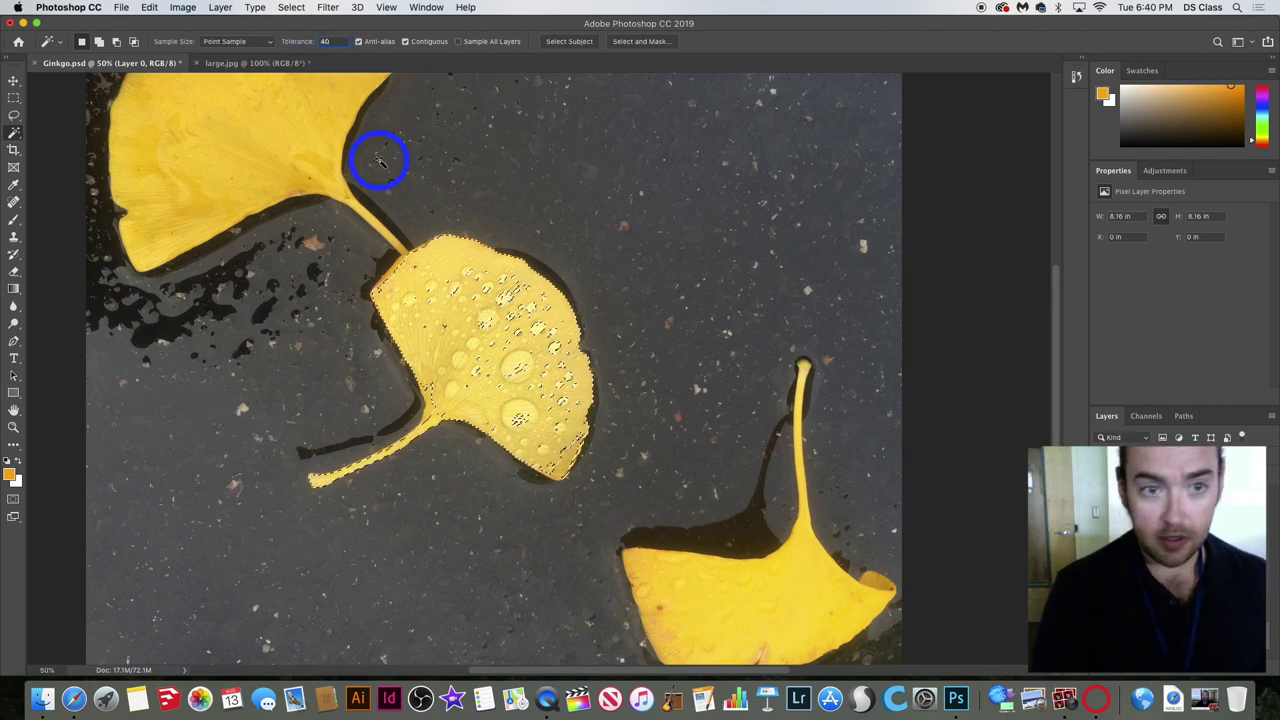
pyautogui.click(481, 347)
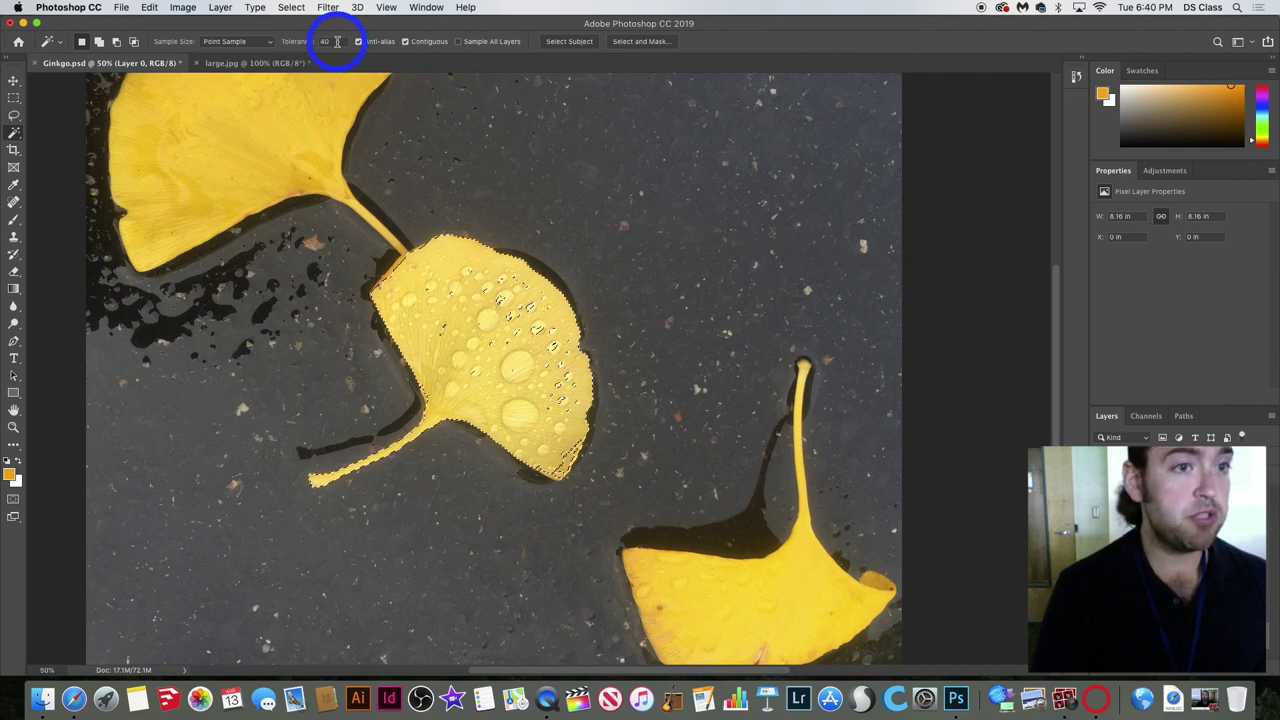
pyautogui.moveTo(337, 41); pyautogui.dragTo(318, 40)
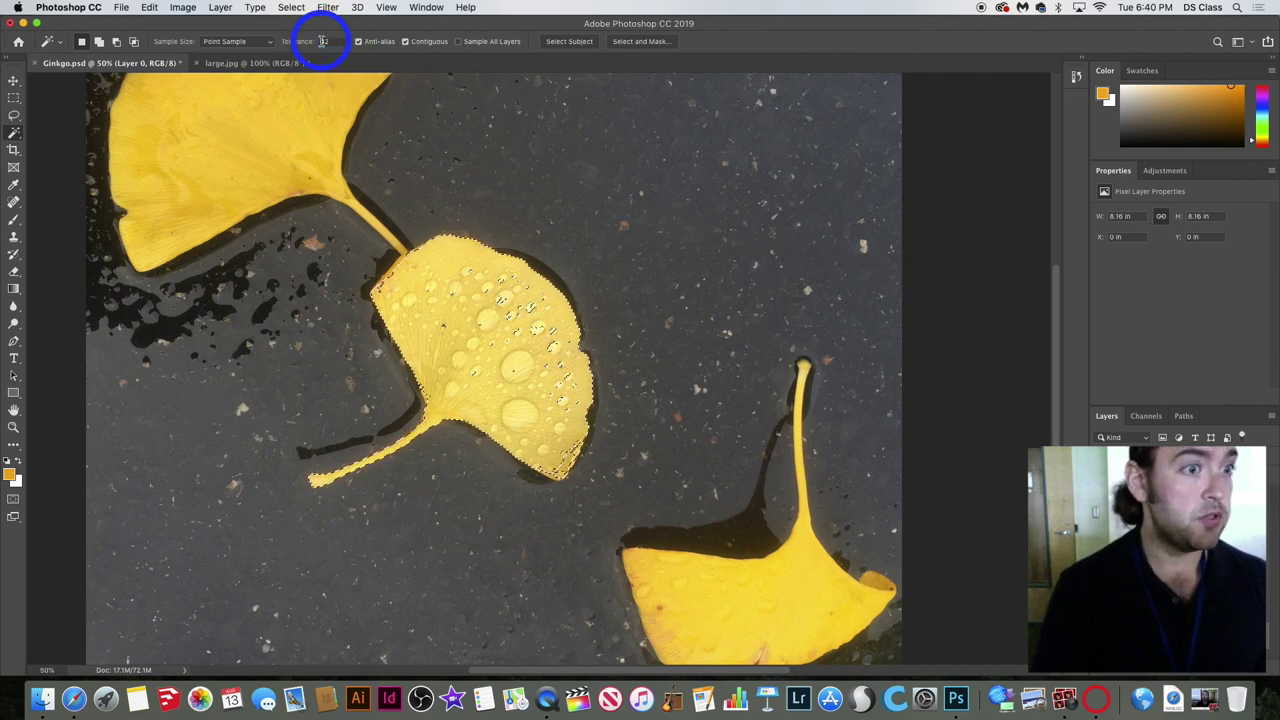
pyautogui.write('42')
pyautogui.click(485, 343)
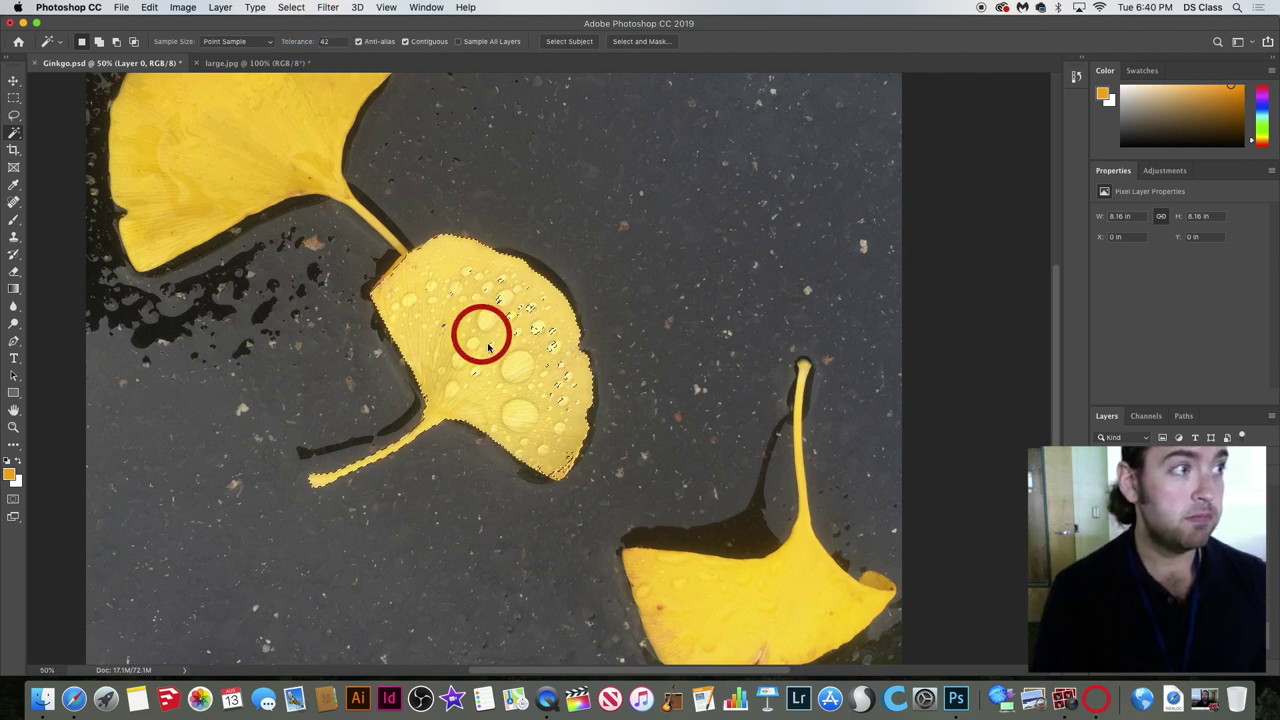
pyautogui.click(16, 133)
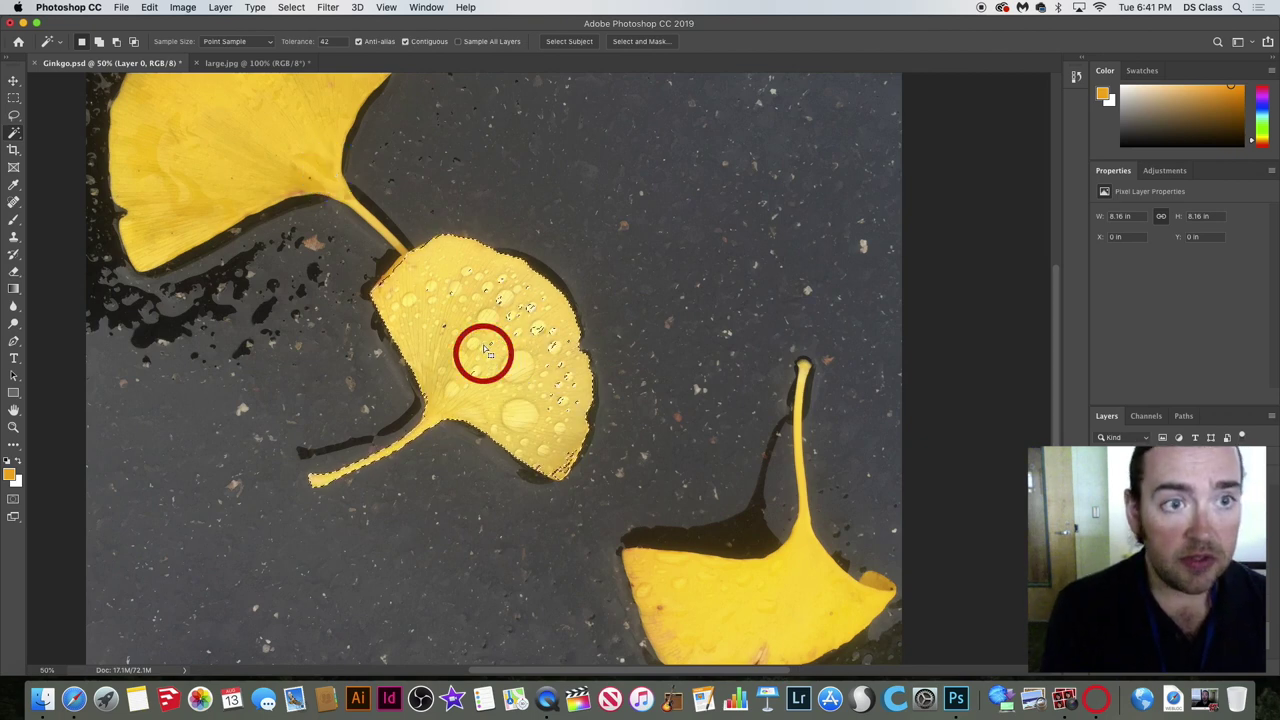
# Try tolerances up to 60 on the middle leaf, undoing once the top-left leaf gets included.
pyautogui.click(325, 41)
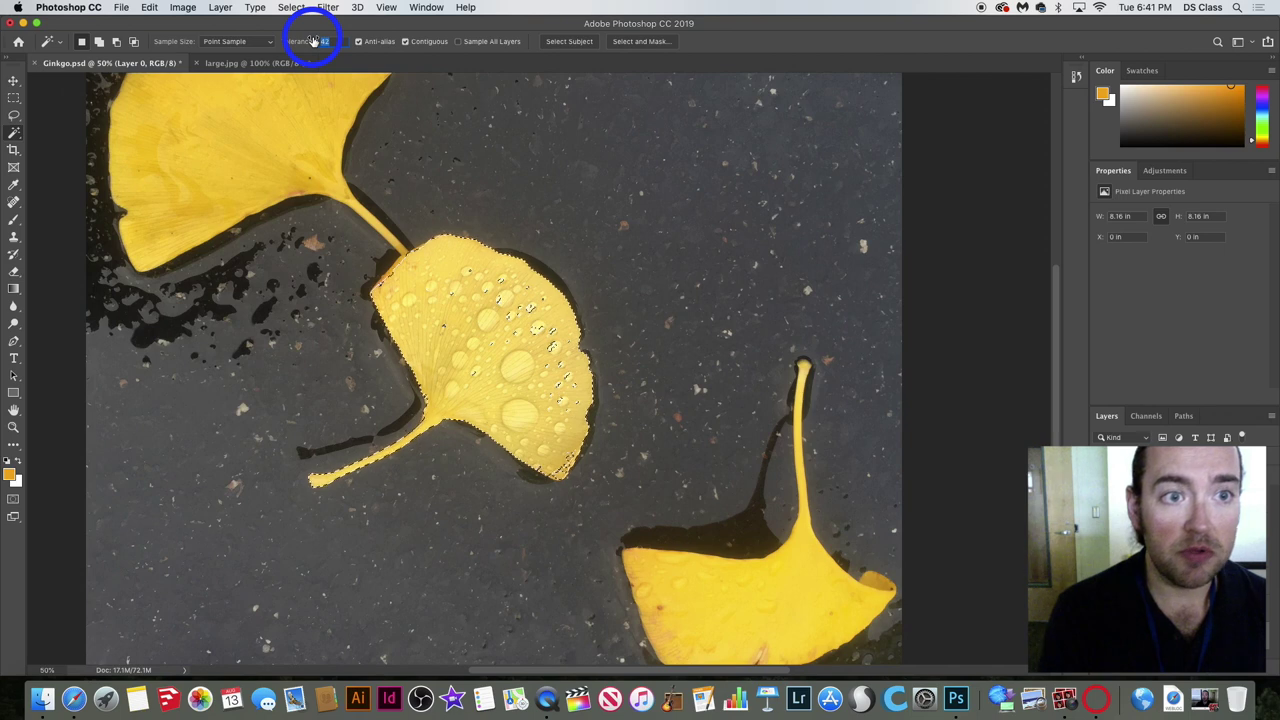
pyautogui.write('4')
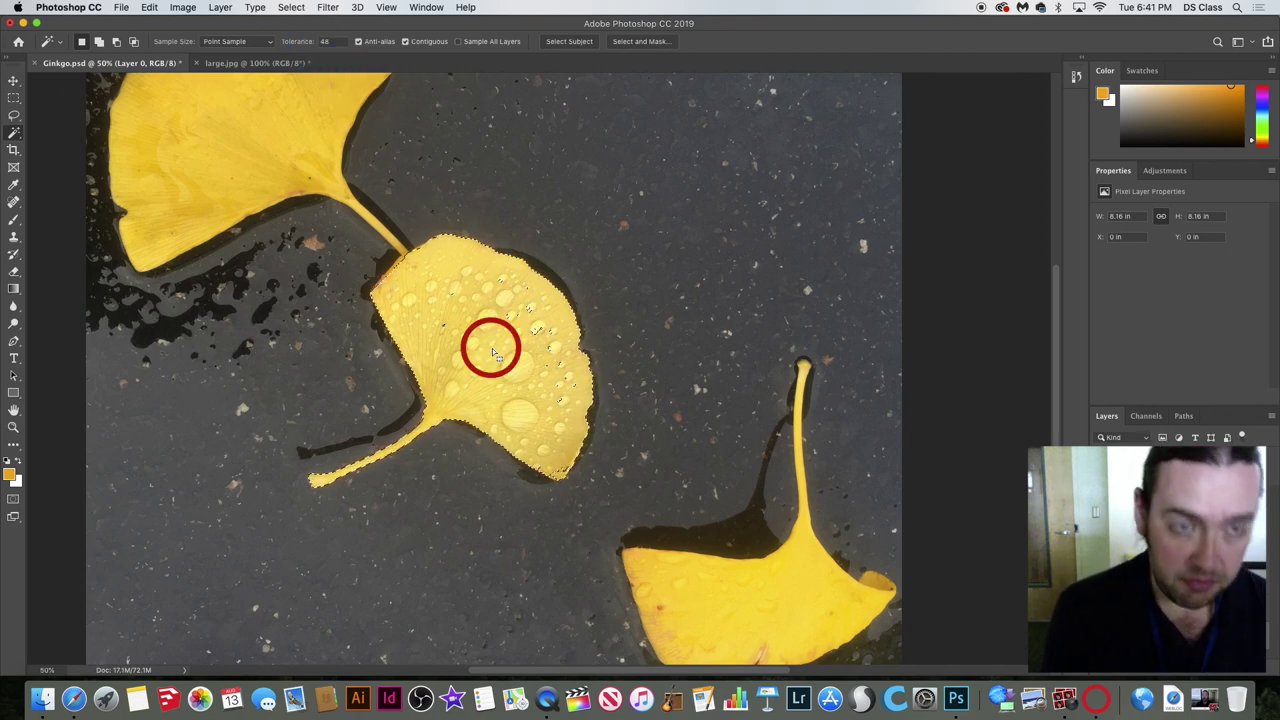
pyautogui.click(316, 41)
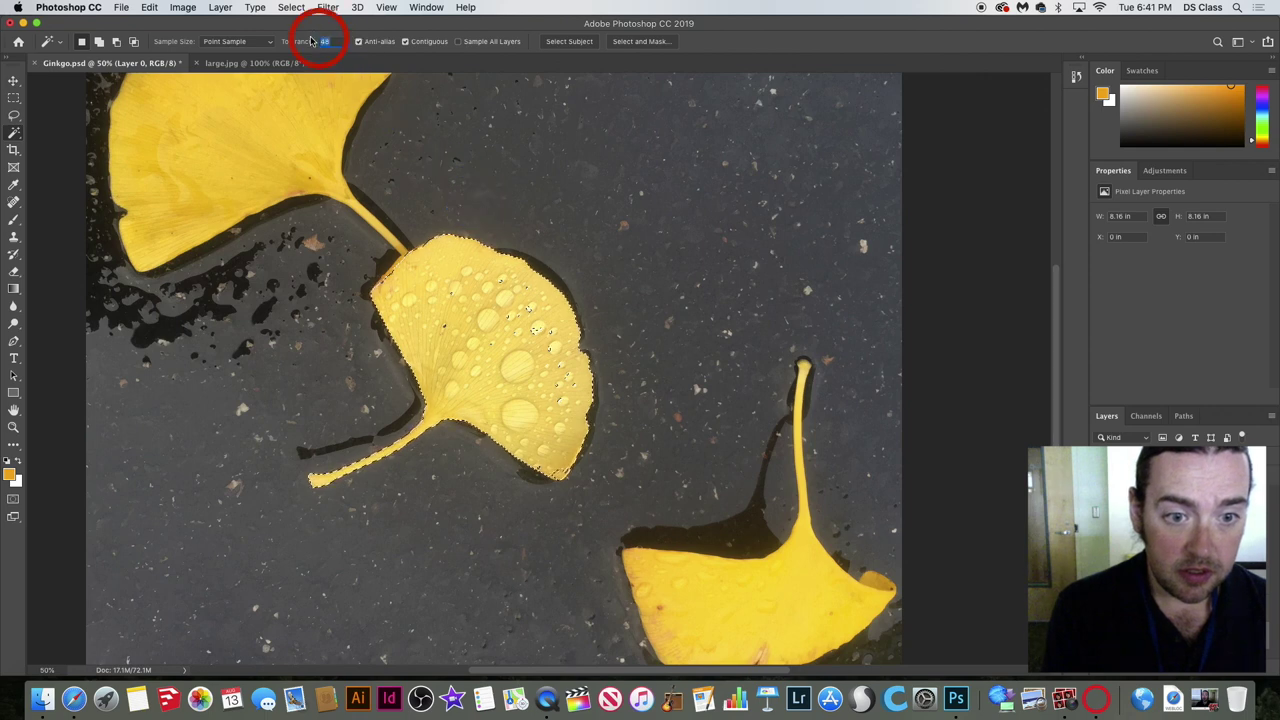
pyautogui.write('56')
pyautogui.click(318, 41)
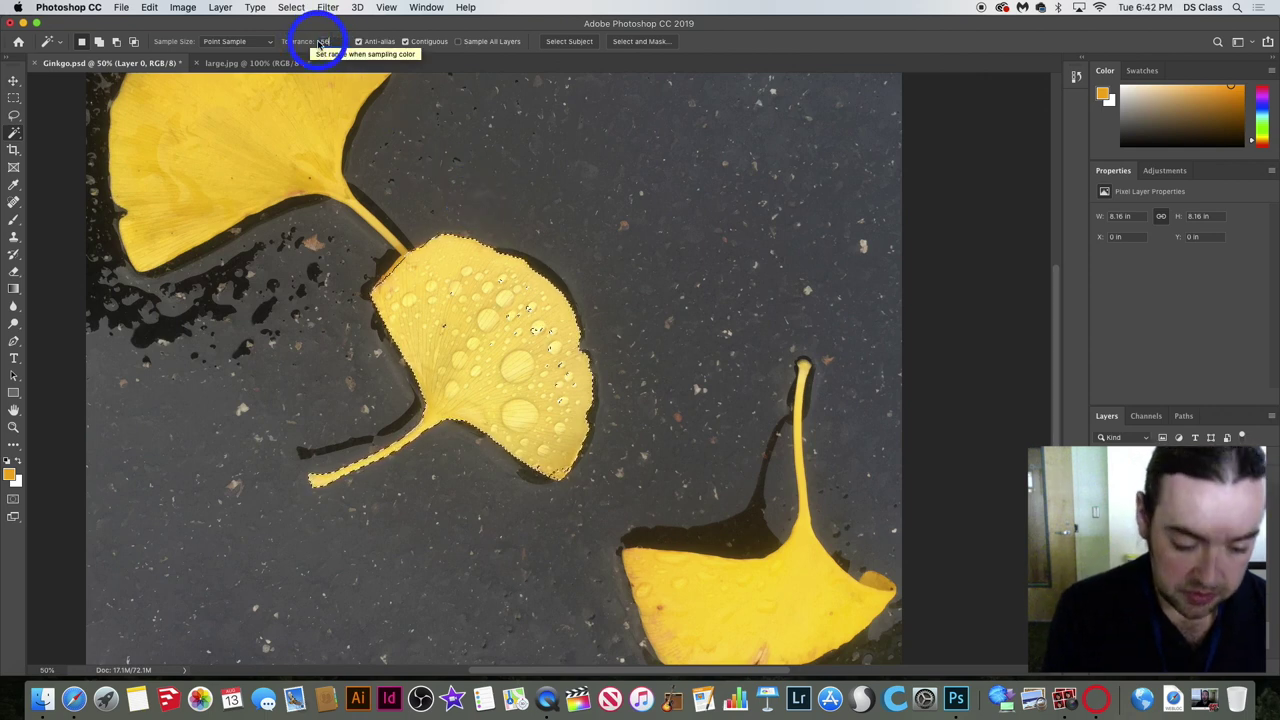
pyautogui.click(473, 299)
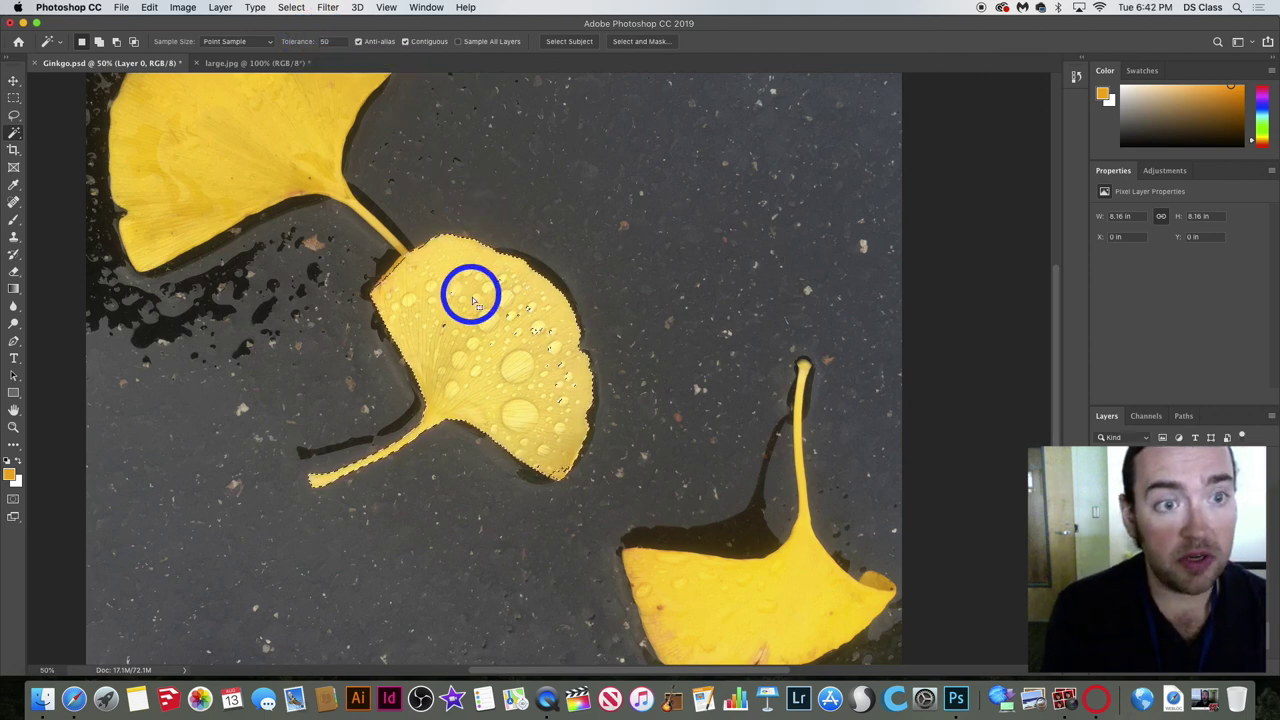
pyautogui.click(318, 41)
pyautogui.write('60')
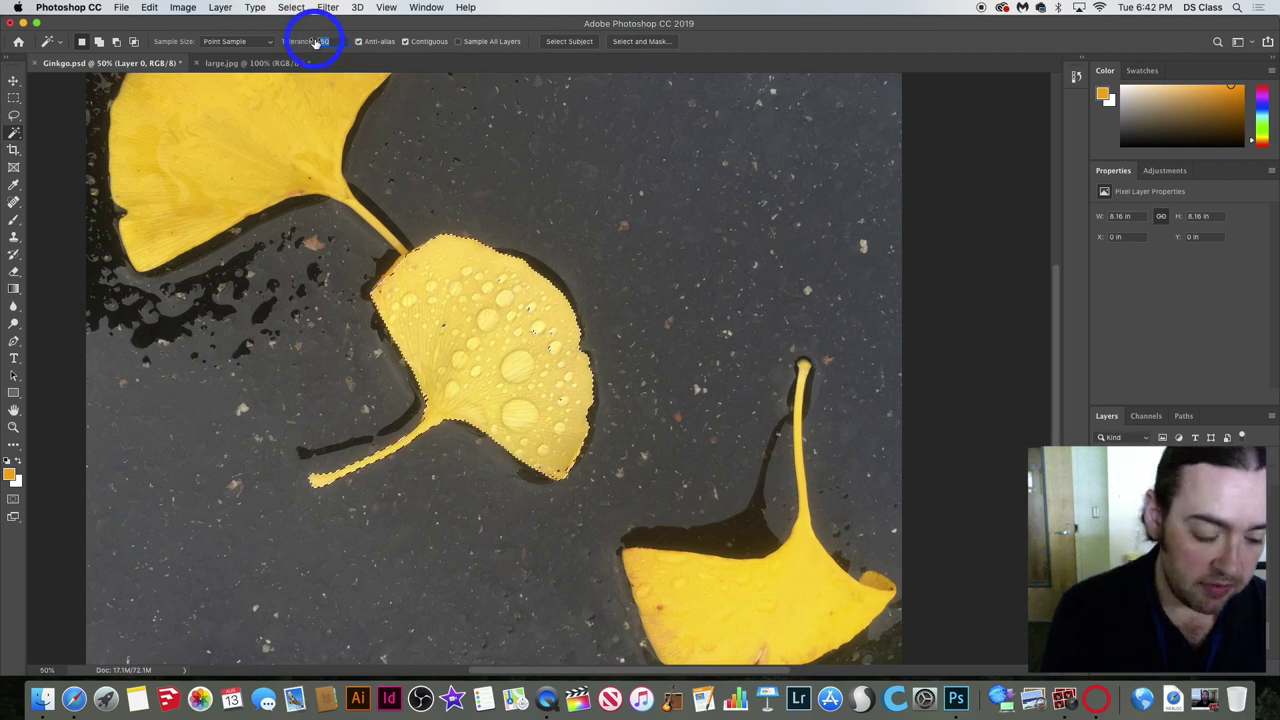
pyautogui.click(555, 365)
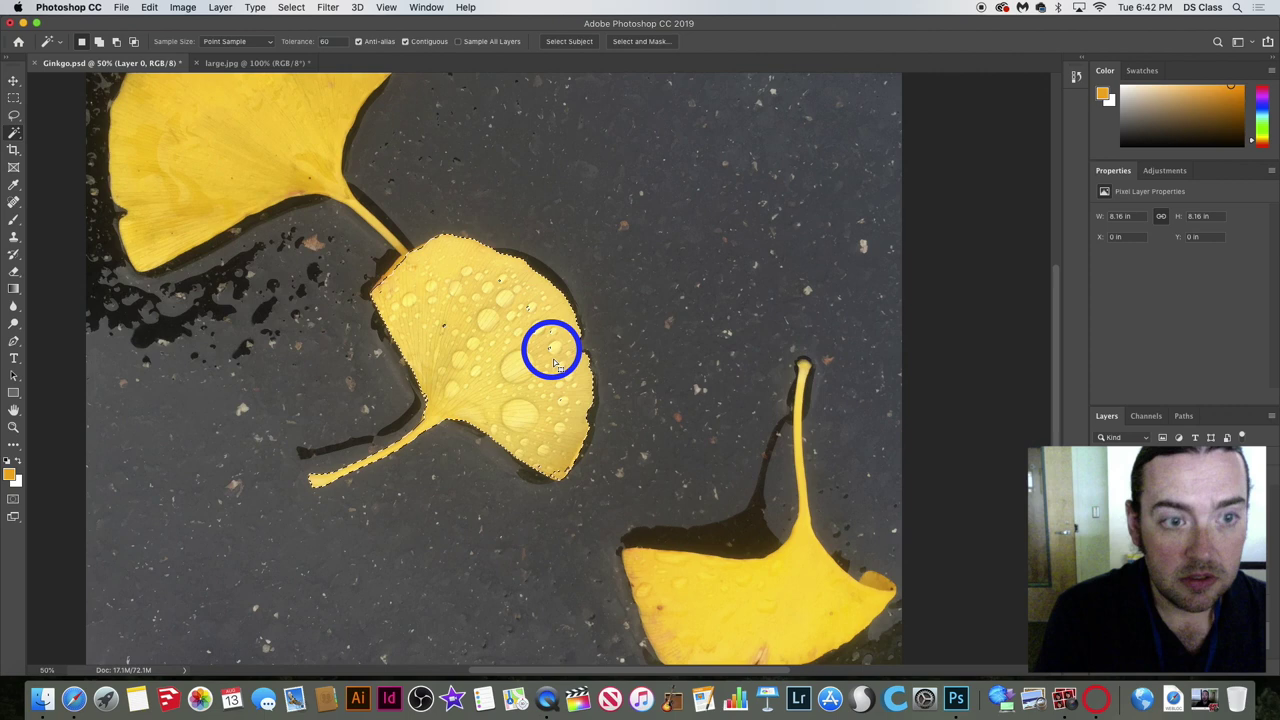
pyautogui.click(489, 350)
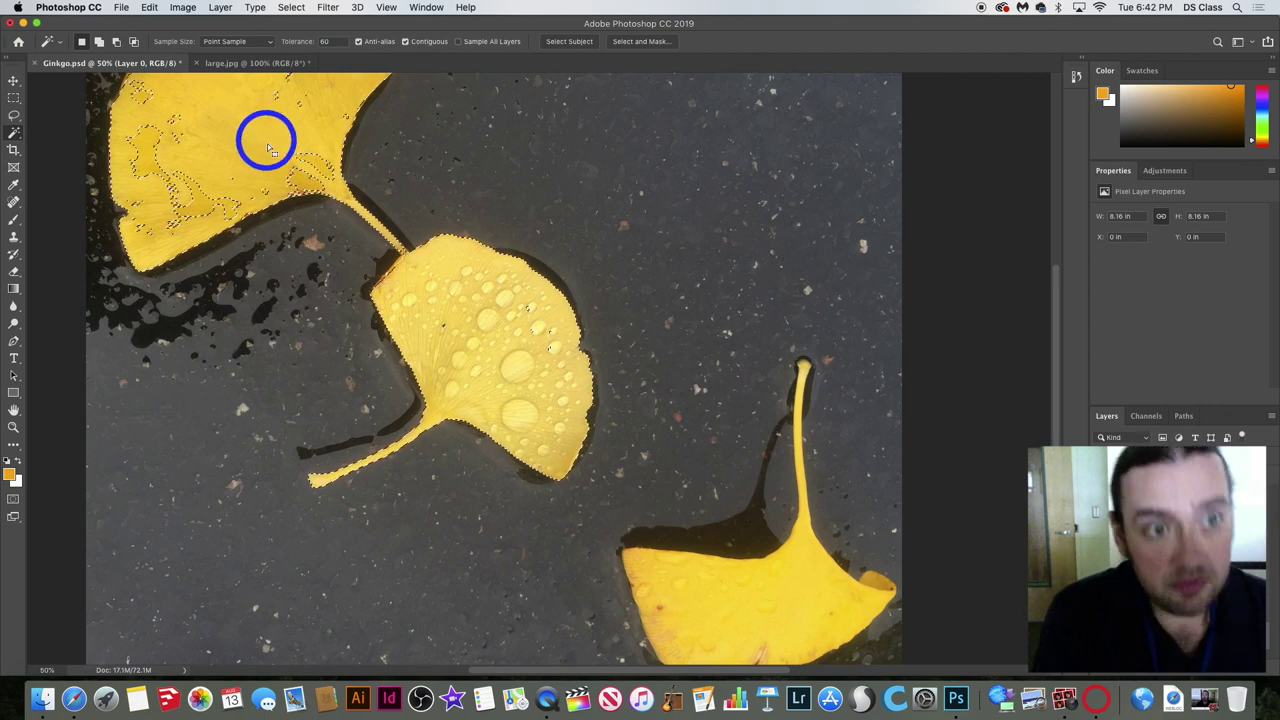
pyautogui.press('super+z')
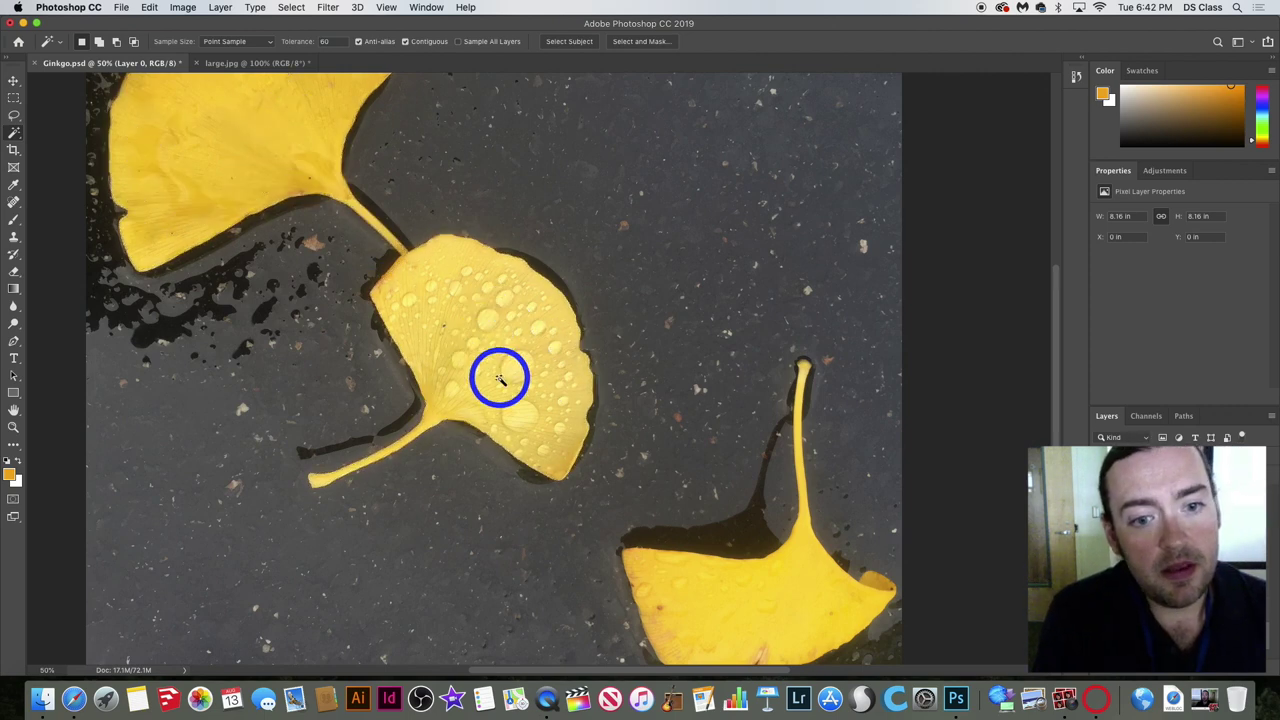
# At tolerance 55, select the middle leaf and add its stem and droplet gaps.
pyautogui.click(500, 371)
pyautogui.click(328, 42)
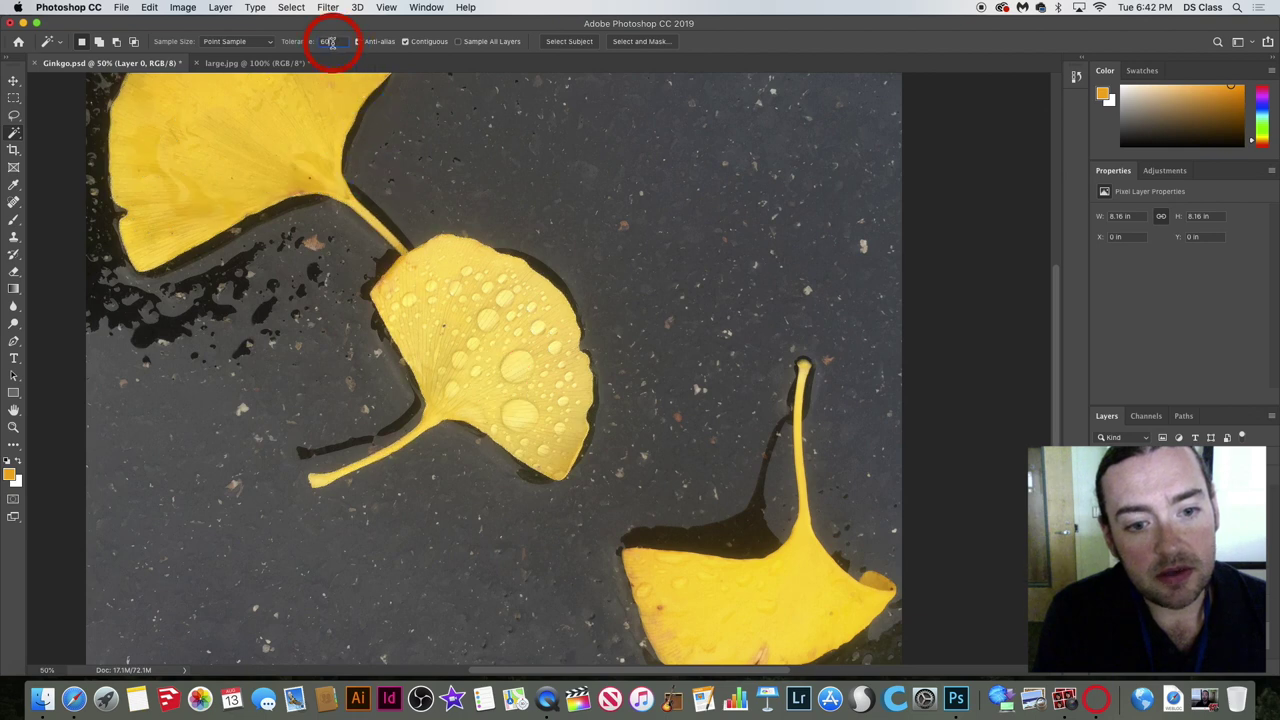
pyautogui.write('55')
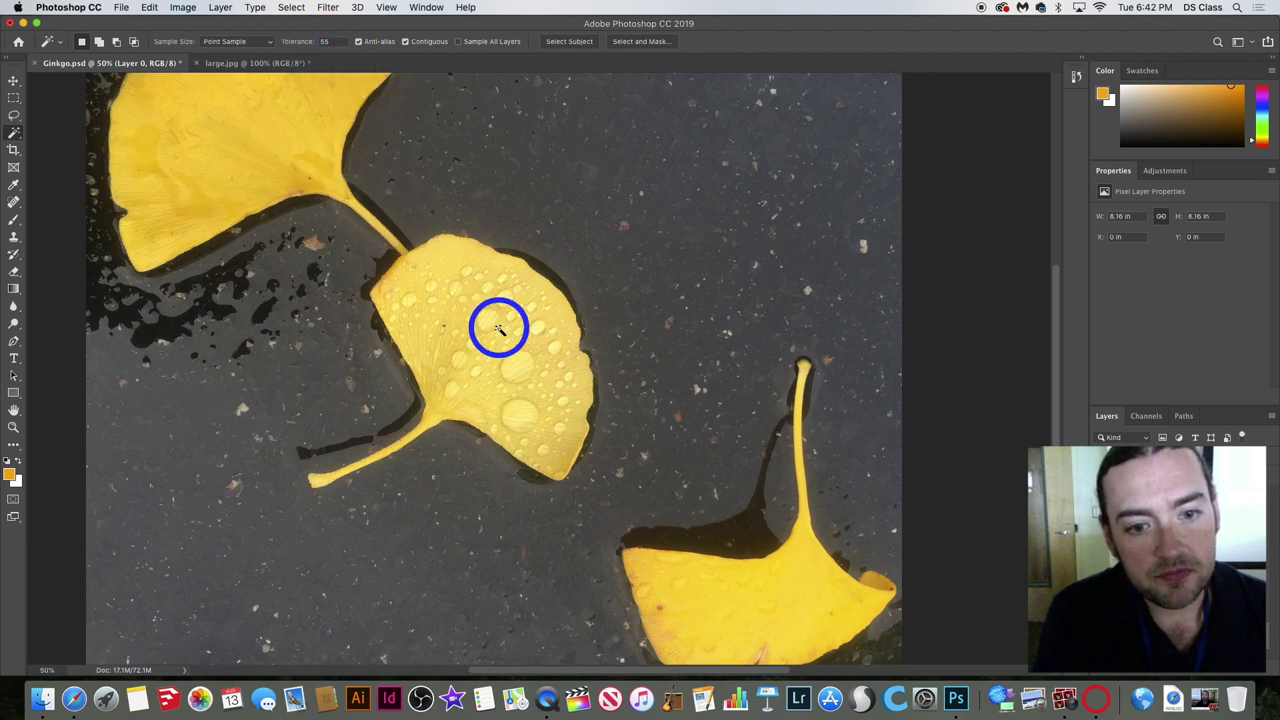
pyautogui.click(495, 328)
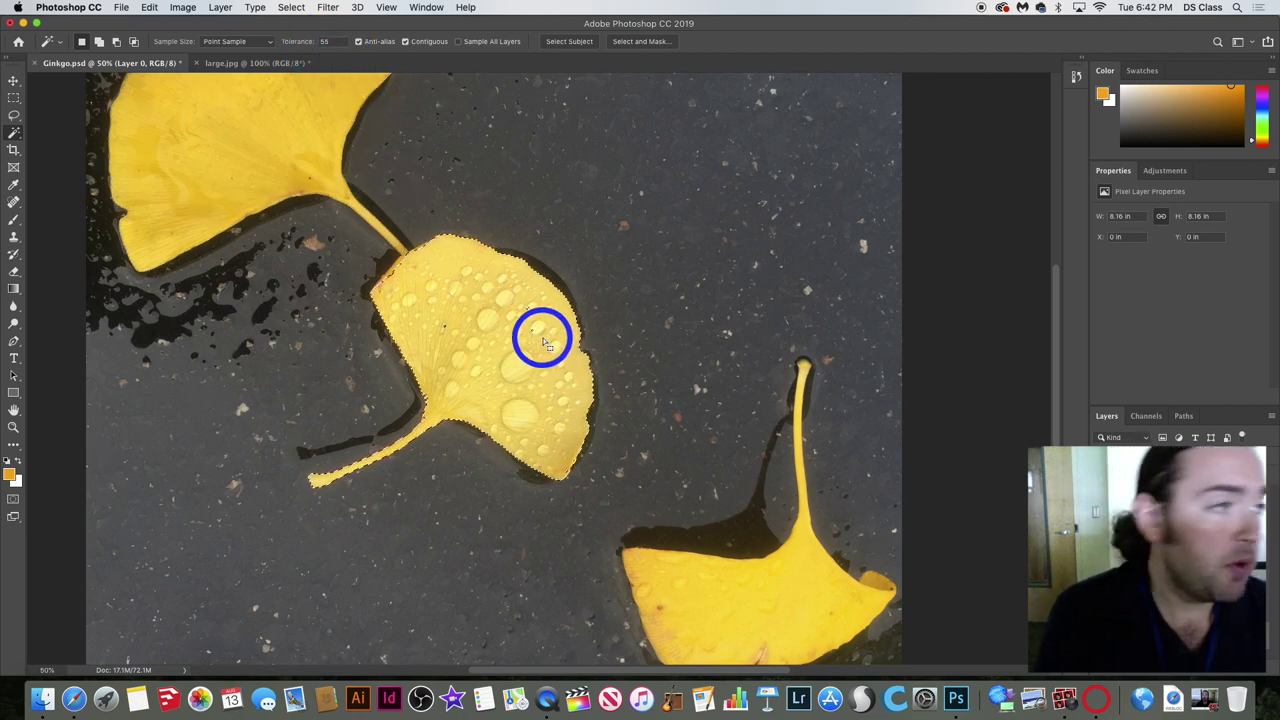
pyautogui.click(532, 338)
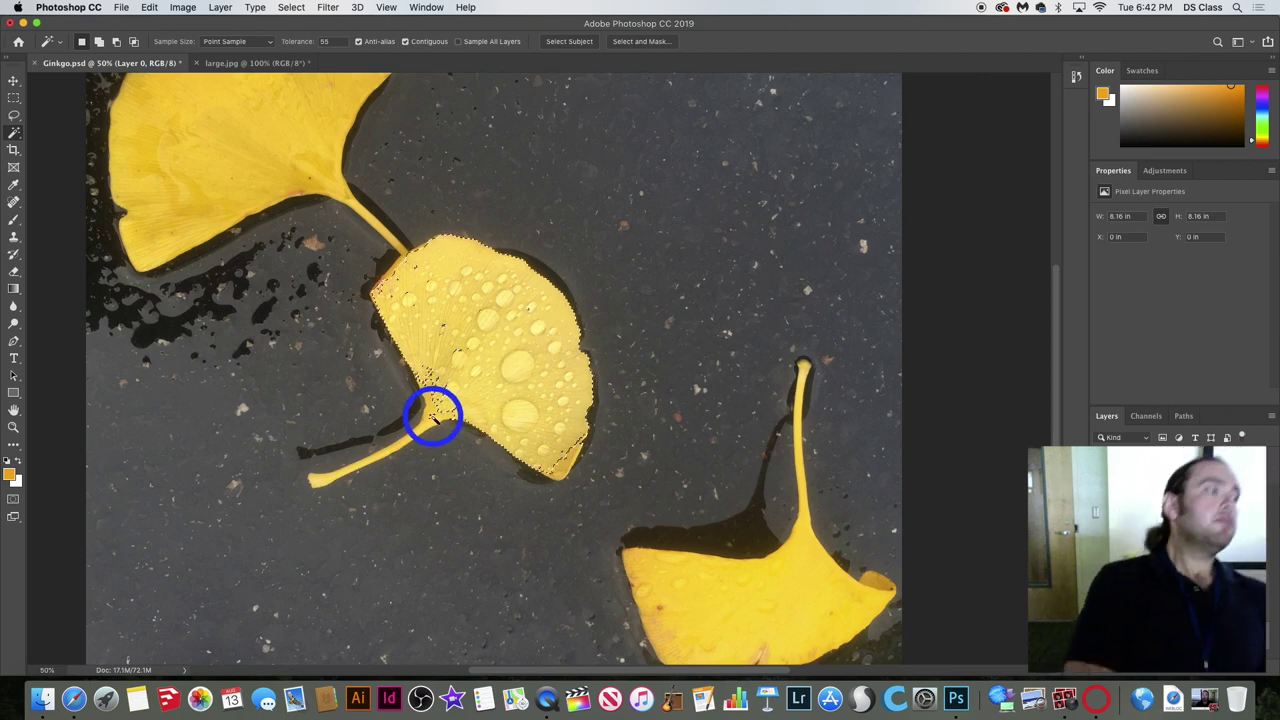
pyautogui.click(431, 417)
pyautogui.click(515, 343)
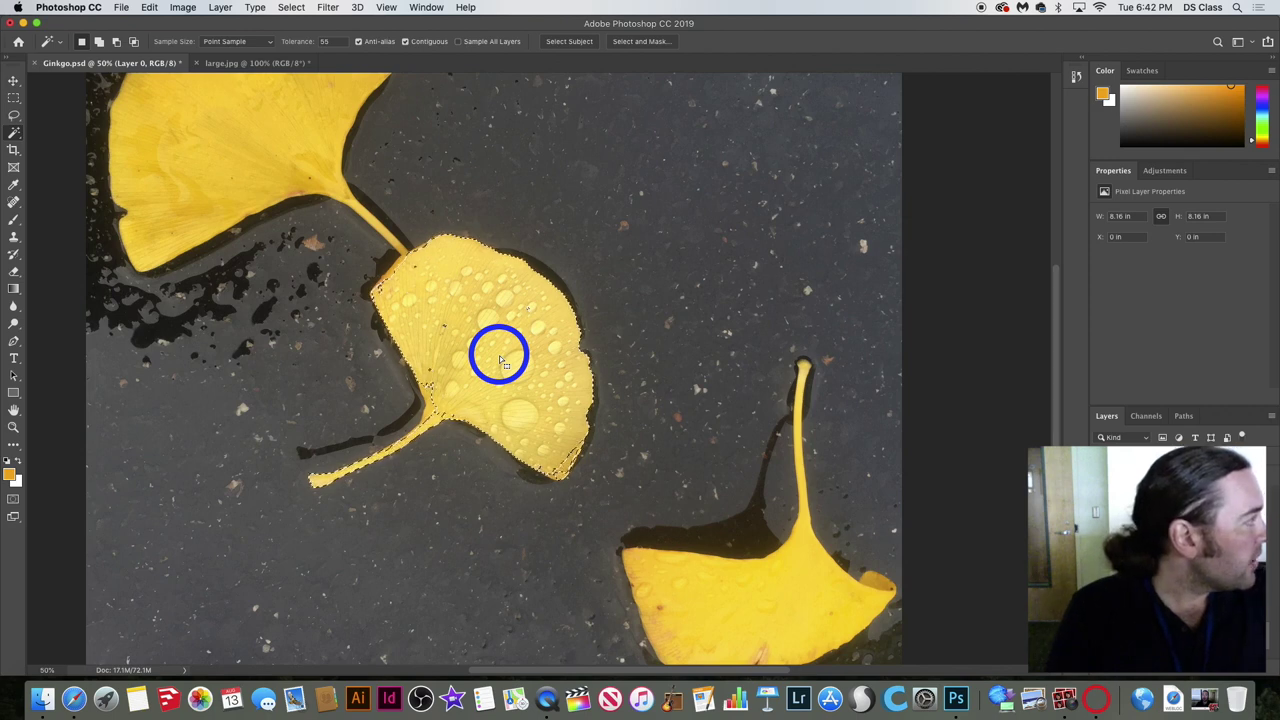
# Add the lower-right and upper-left leaves to the Magic Wand selection.
pyautogui.keyDown('shift'); pyautogui.click(749, 611); pyautogui.keyUp('shift')
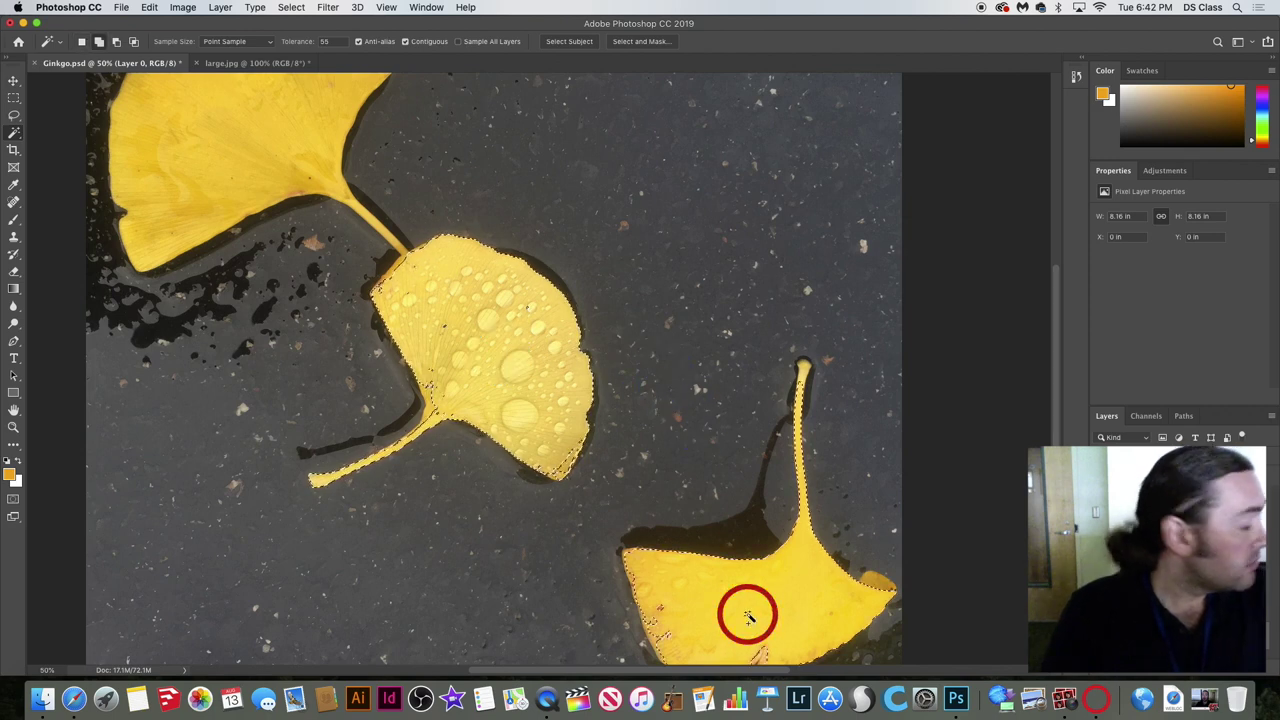
pyautogui.keyDown('shift'); pyautogui.click(211, 160); pyautogui.keyUp('shift')
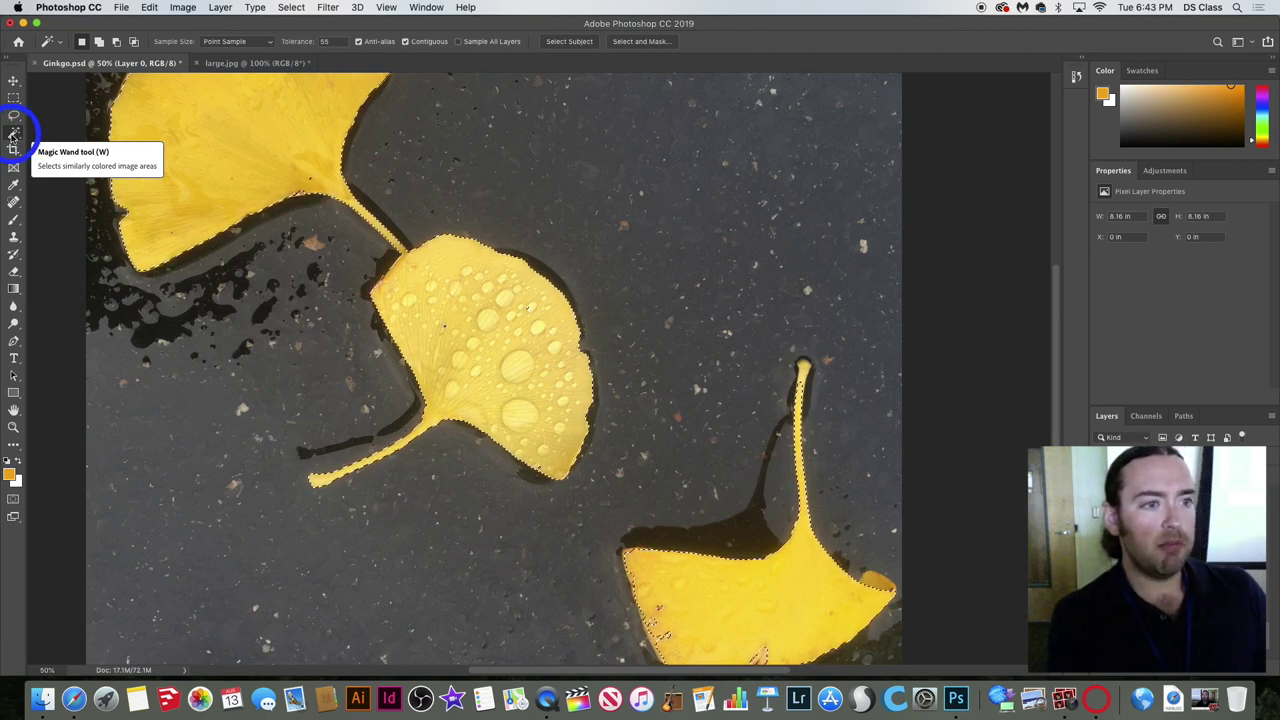
# Switch to the Quick Selection tool and clear the existing leaf selection.
pyautogui.click(18, 140)
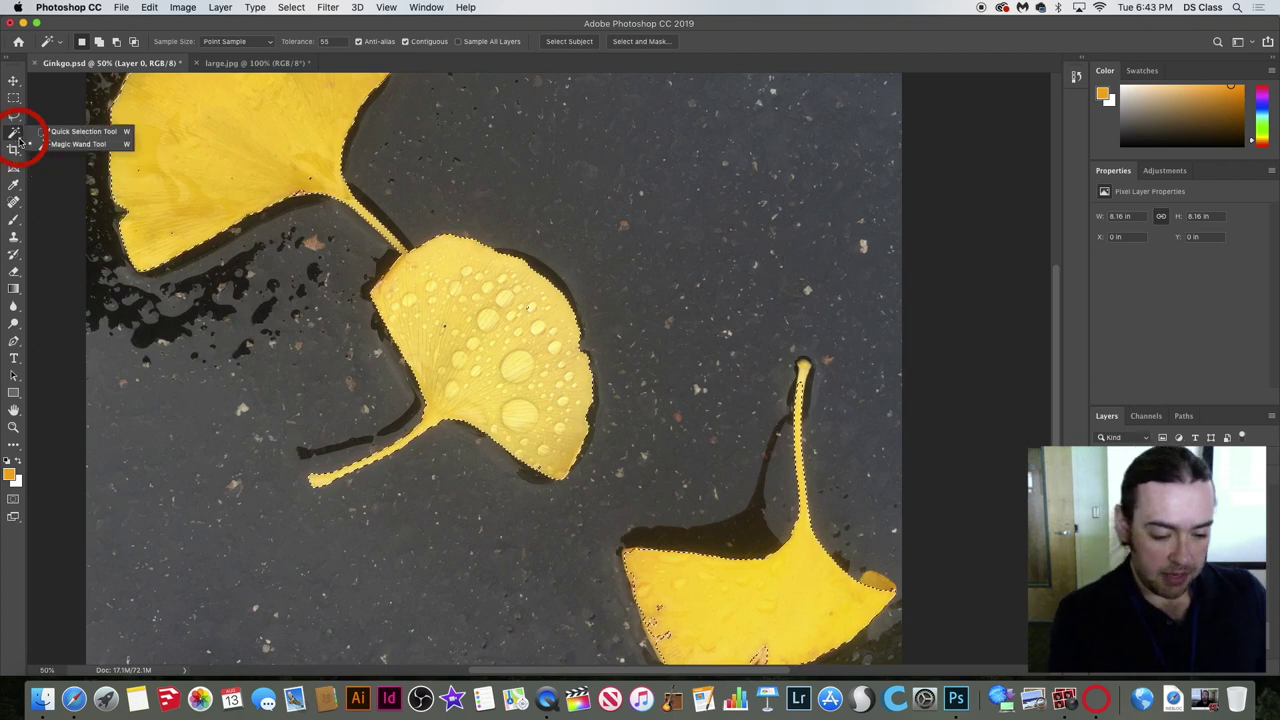
pyautogui.click(85, 131)
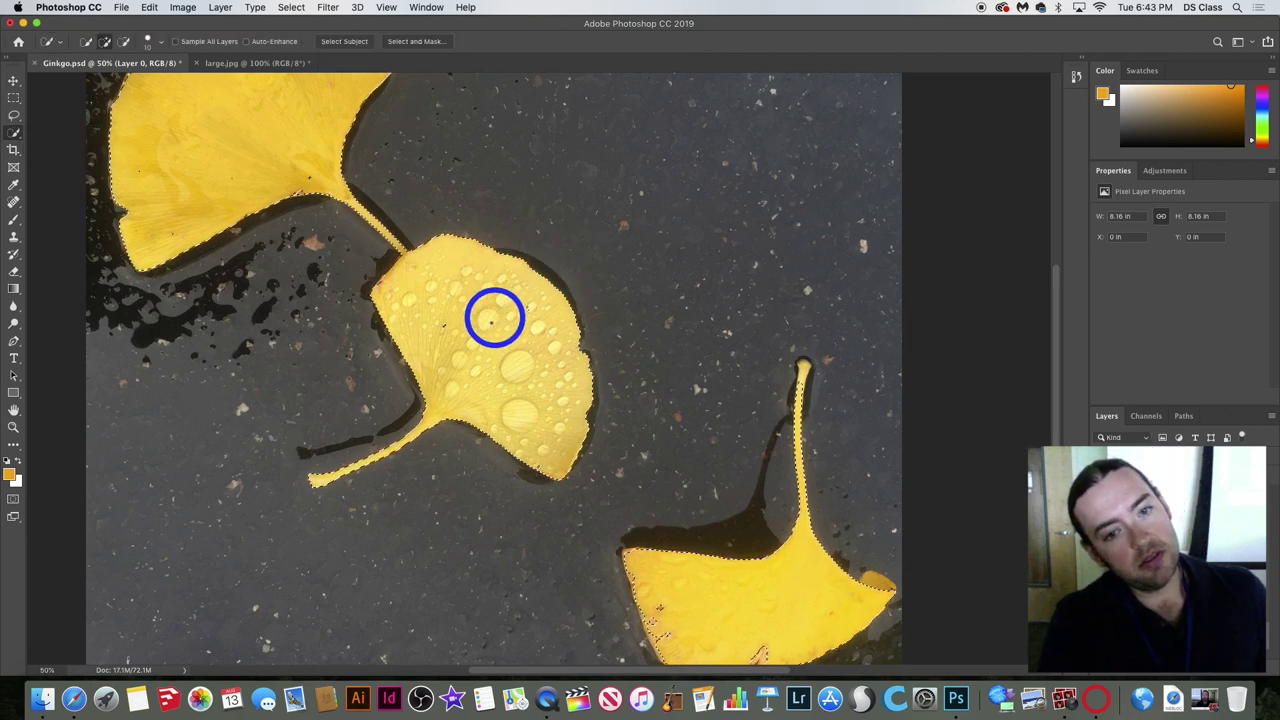
pyautogui.press('super+d')
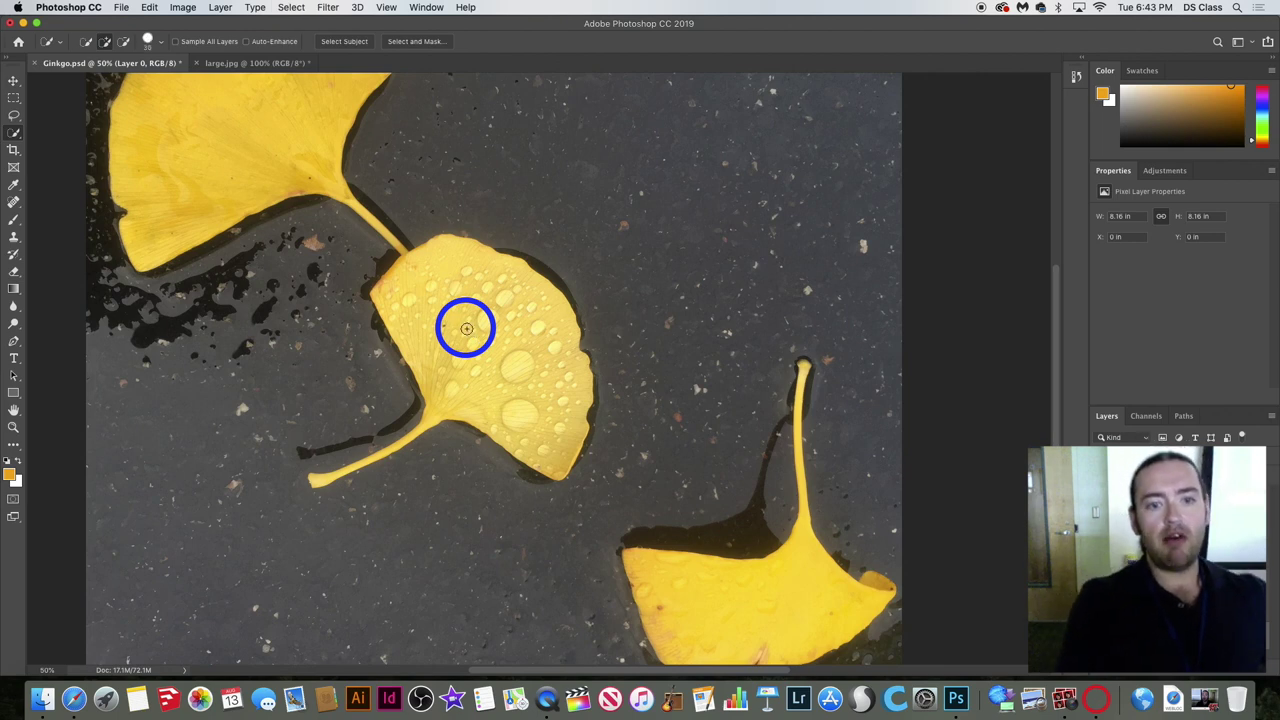
# Set the selection brush size to 175 and select only the middle ginkgo leaf.
pyautogui.press(']')
pyautogui.press(']')
pyautogui.press(']')
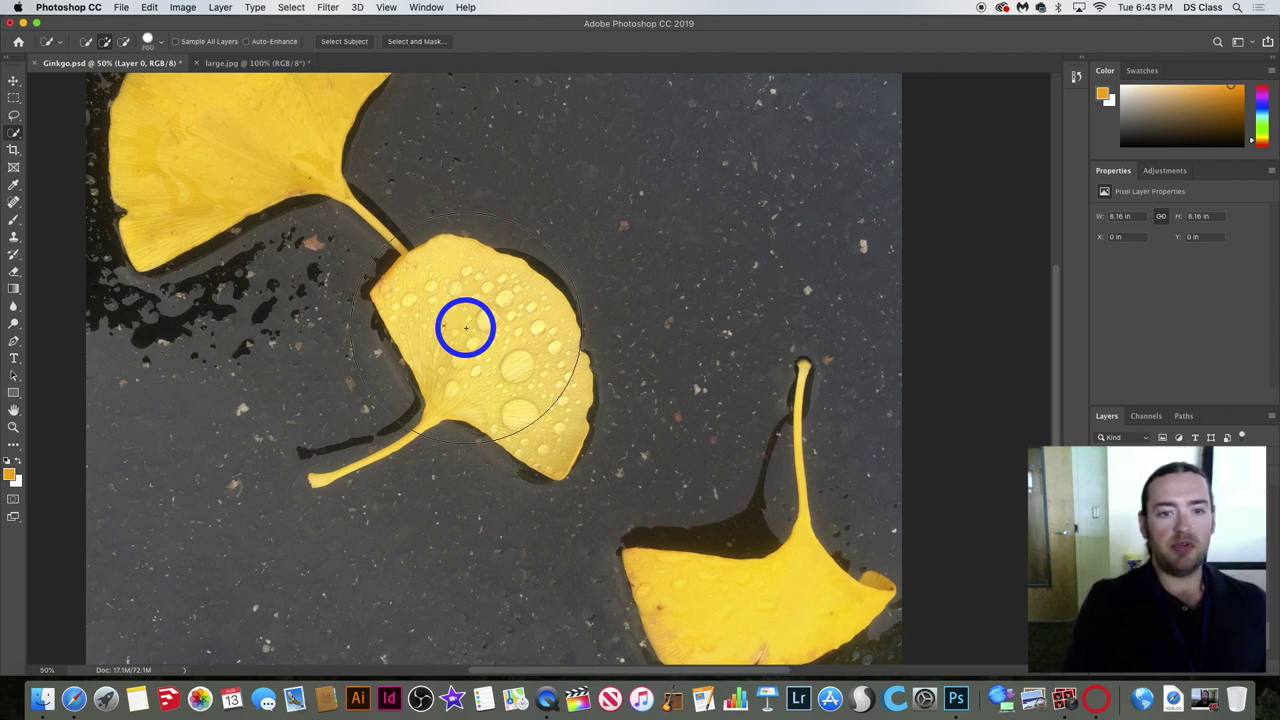
pyautogui.press('[')
pyautogui.press('[')
pyautogui.press('[')
pyautogui.press('[')
pyautogui.press('[')
pyautogui.press('[')
pyautogui.press(']')
pyautogui.press(']')
pyautogui.press(']')
pyautogui.press(']')
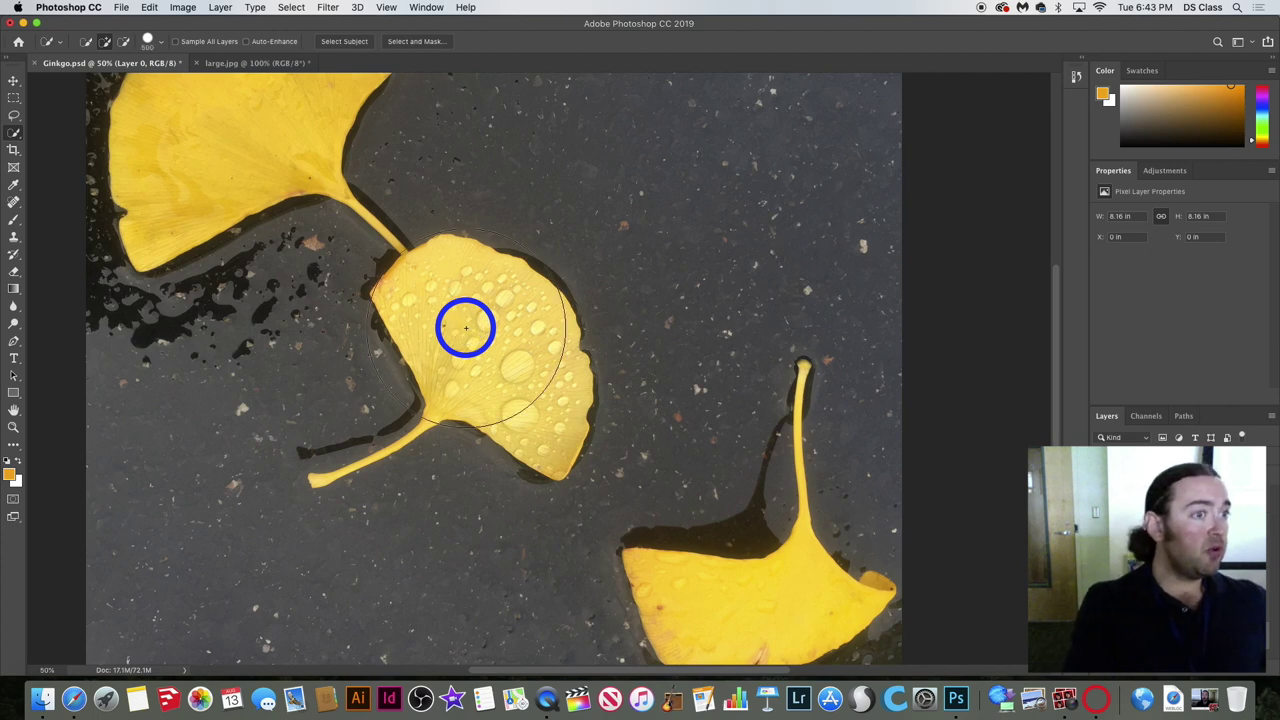
pyautogui.press(']')
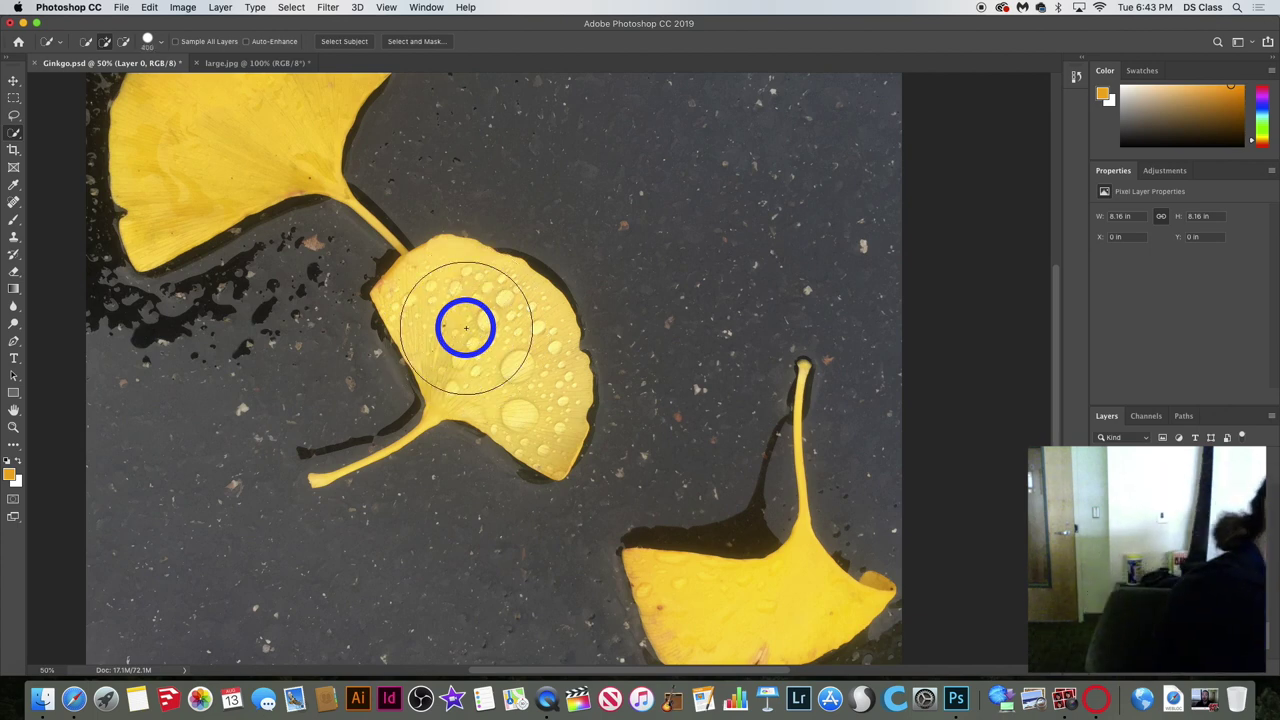
pyautogui.press(']')
pyautogui.press(']')
pyautogui.press(']')
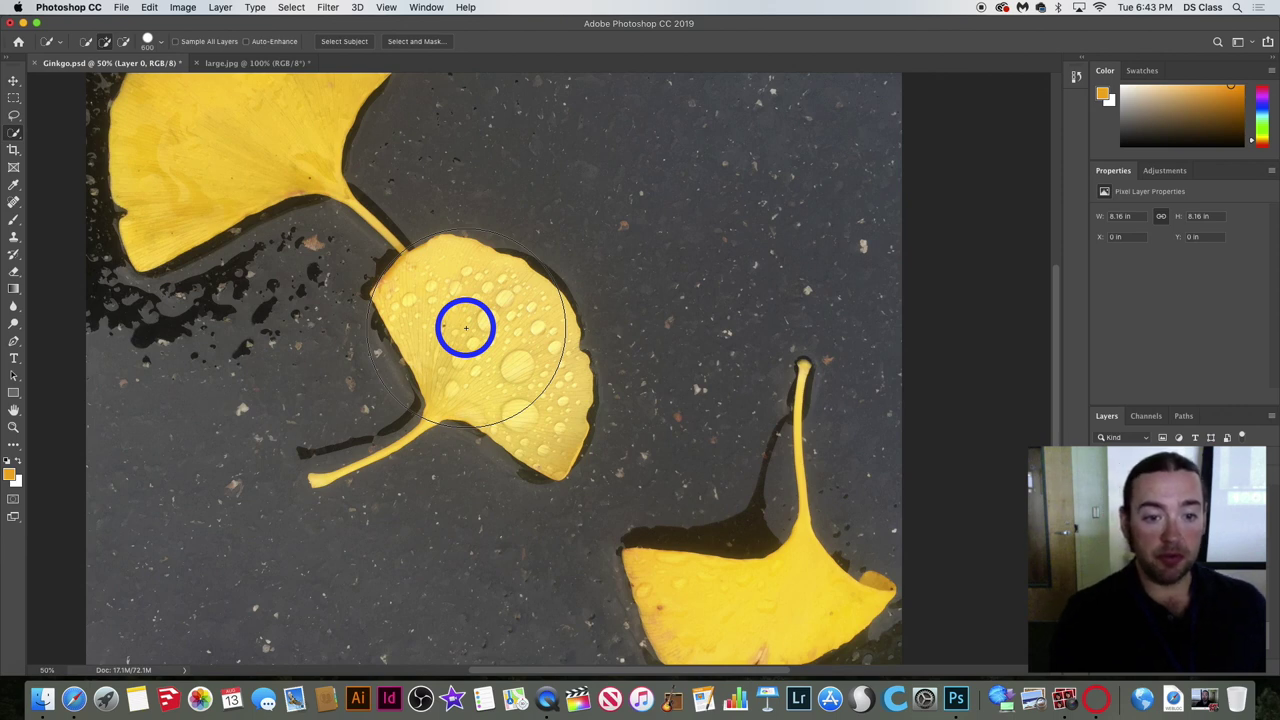
pyautogui.press('[')
pyautogui.press('[')
pyautogui.press('[')
pyautogui.press('[')
pyautogui.press('[')
pyautogui.press('[')
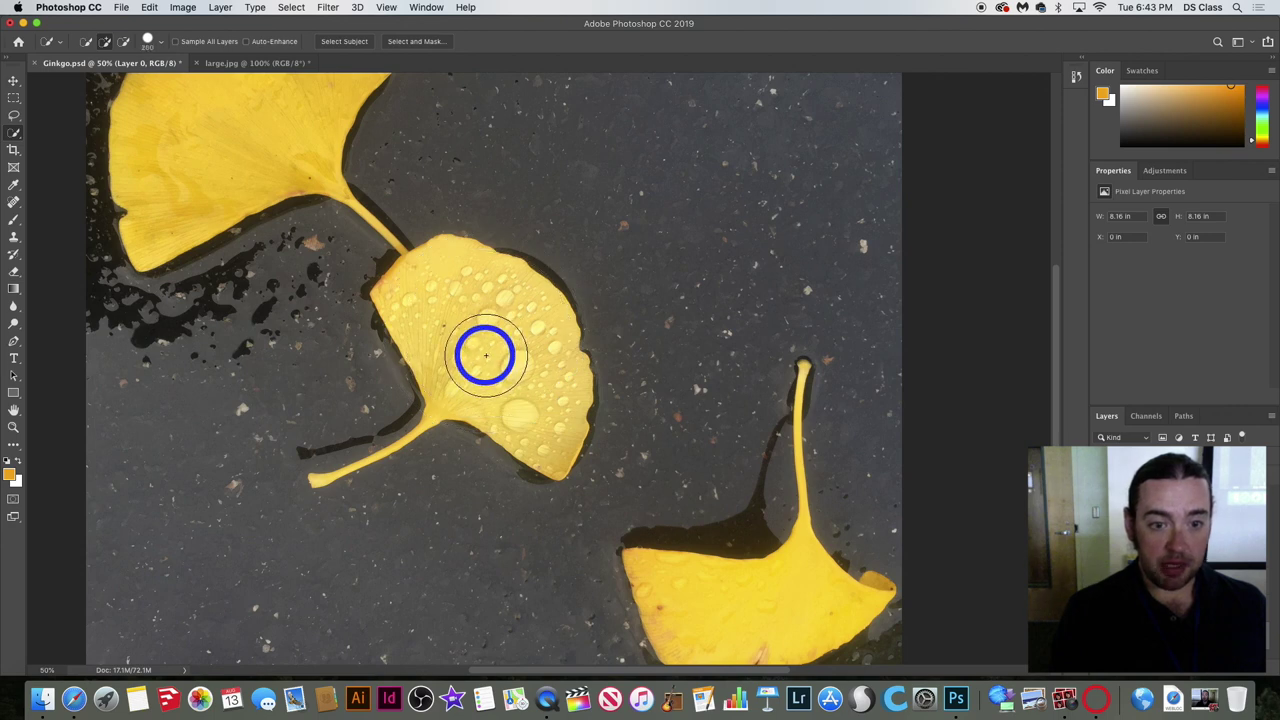
pyautogui.click(460, 314)
pyautogui.press('p')
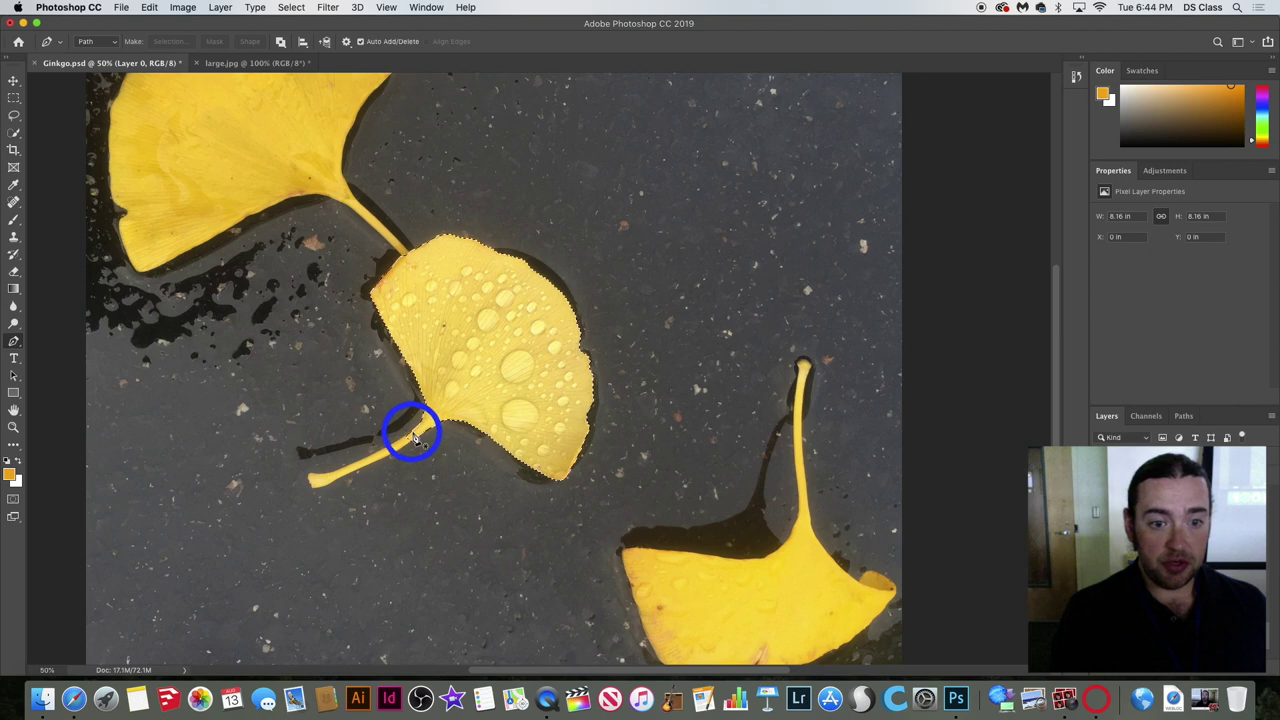
# With a smaller Quick Selection brush, extend the middle leaf's selection down its stem and subtract the stem tip.
pyautogui.click(14, 132)
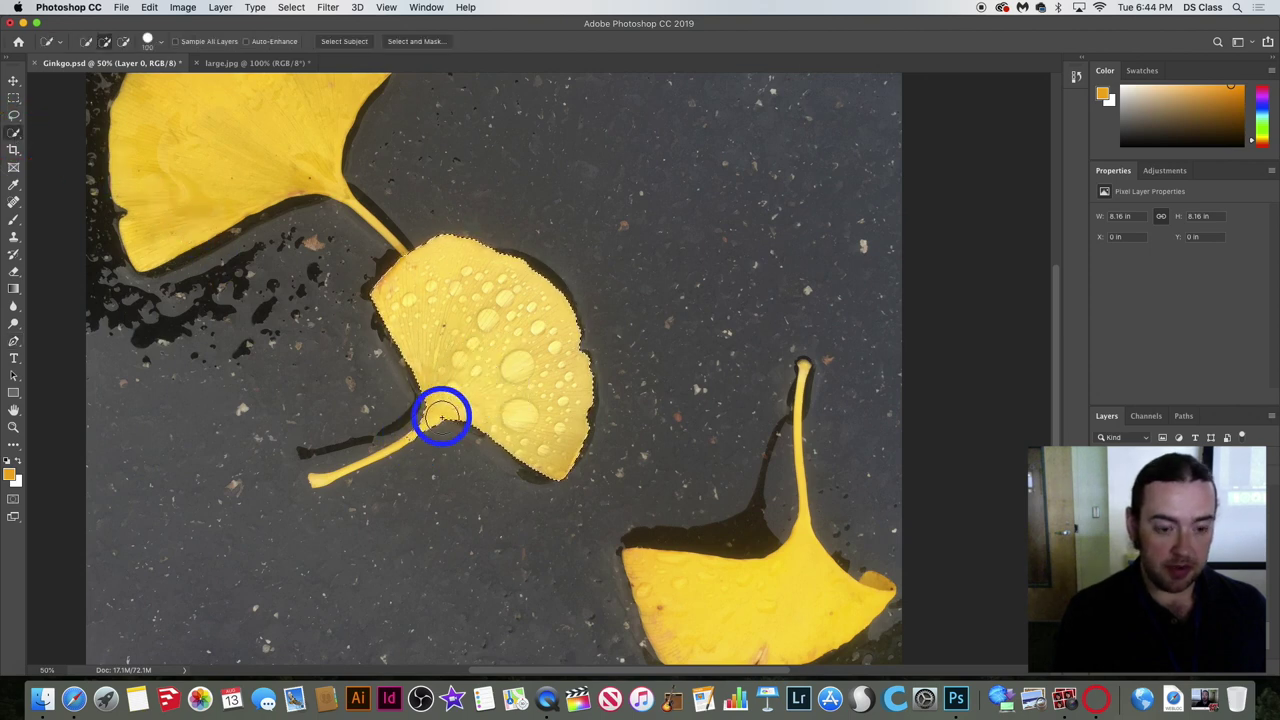
pyautogui.press('[')
pyautogui.press('[')
pyautogui.press('[')
pyautogui.press('[')
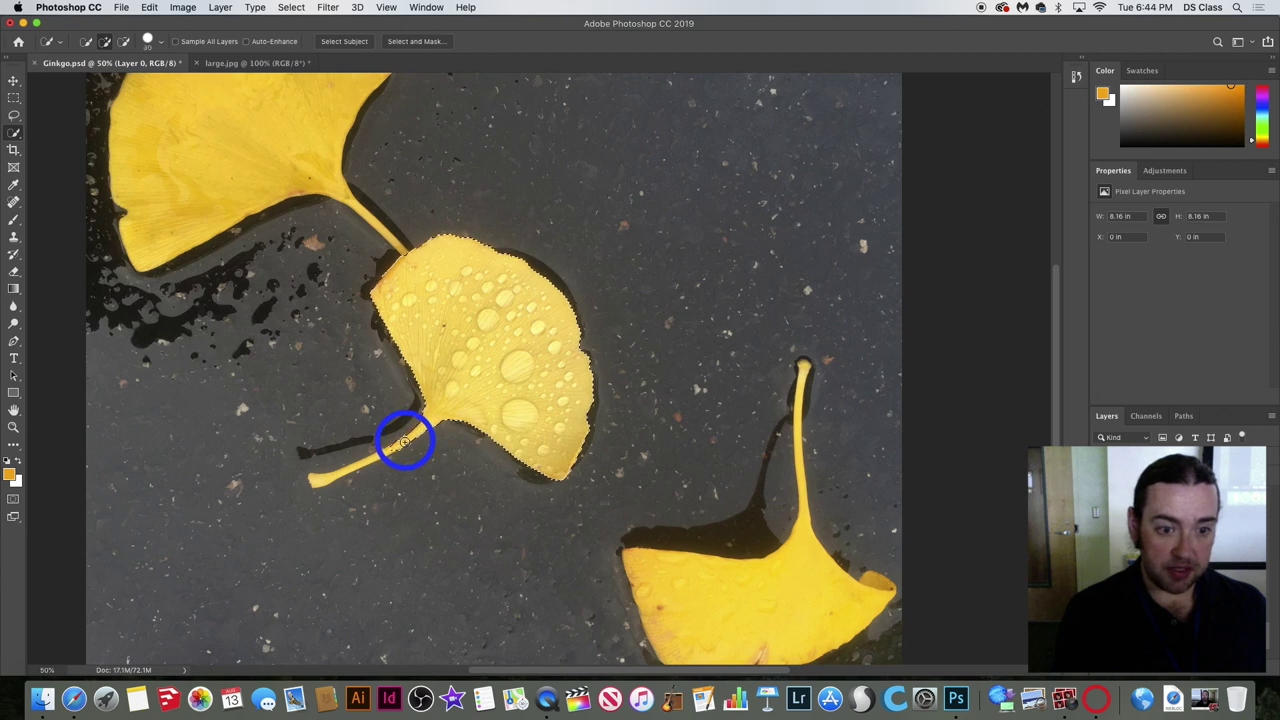
pyautogui.moveTo(402, 441); pyautogui.dragTo(348, 468)
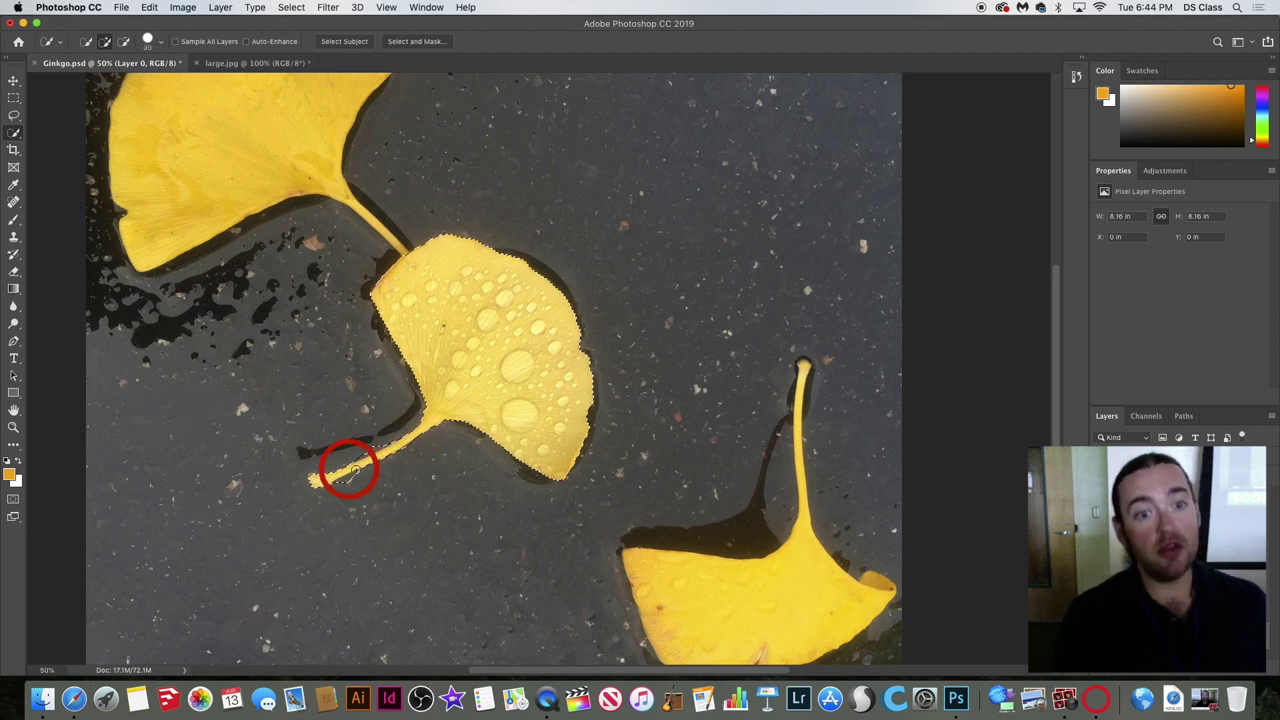
pyautogui.press('alt')
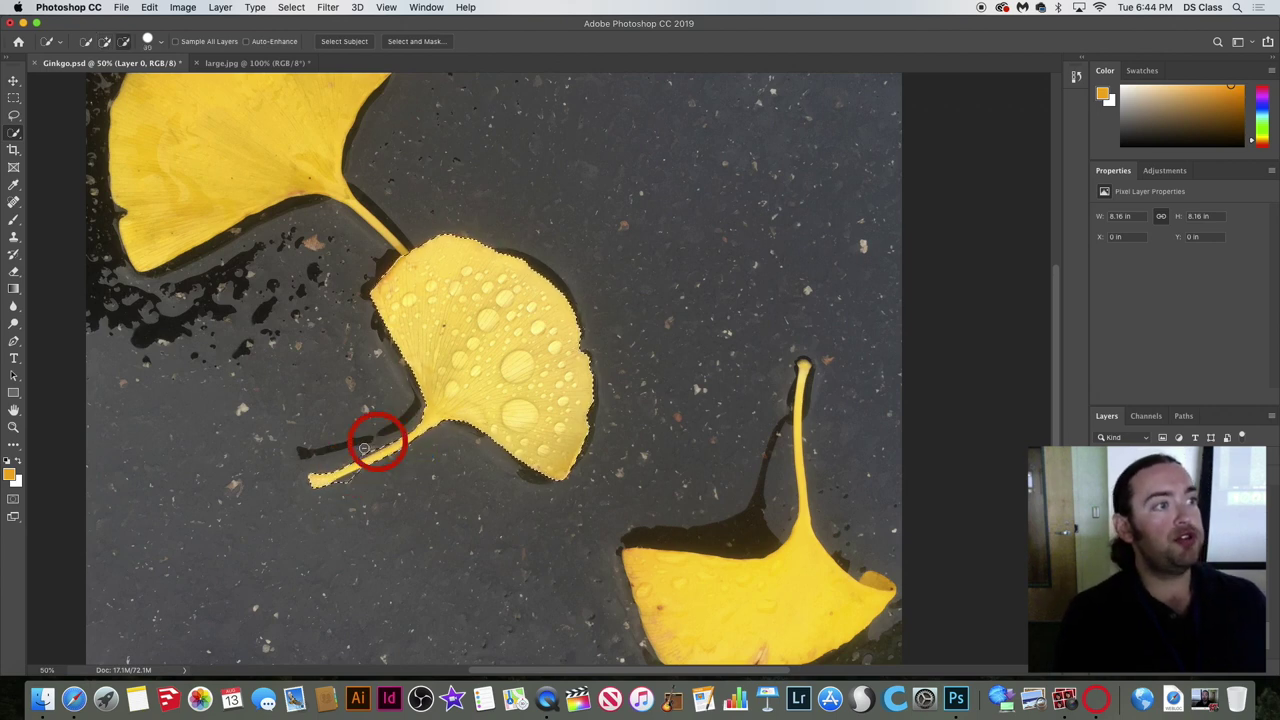
pyautogui.moveTo(357, 477); pyautogui.dragTo(340, 480)
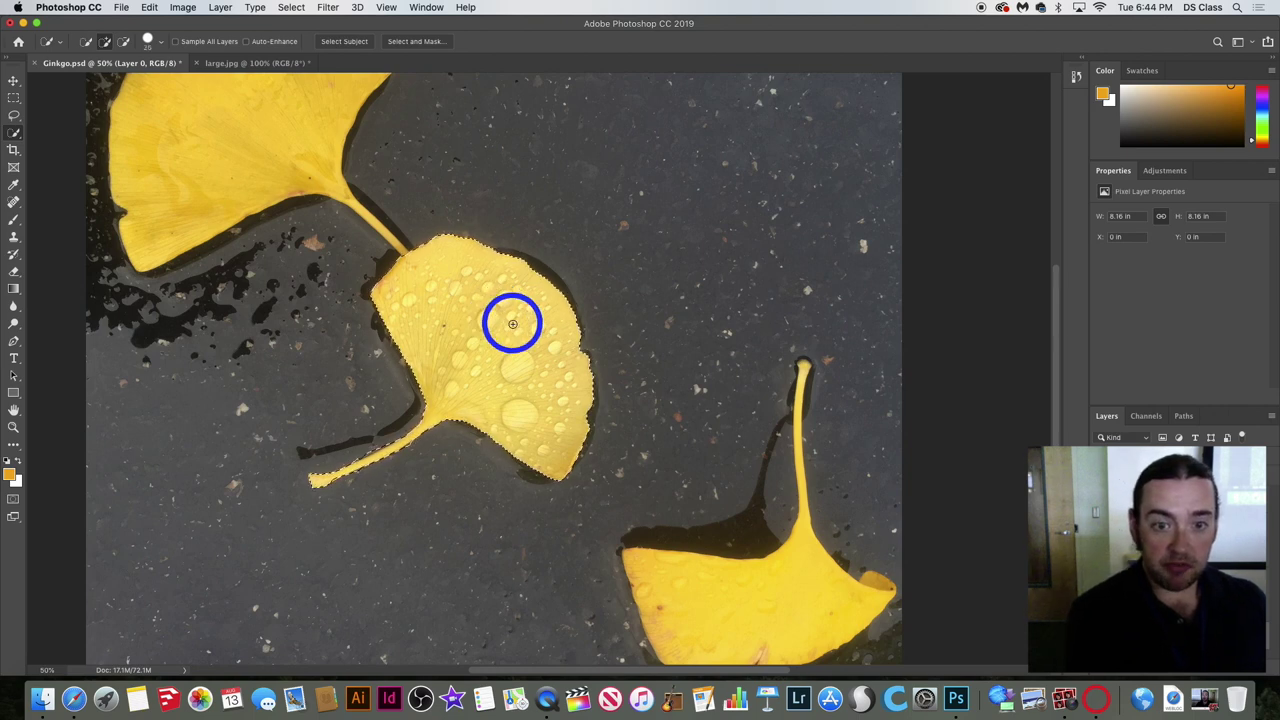
# Resize the Quick Selection brush with the bracket keys, finishing at 250.
pyautogui.press('[')
pyautogui.press(']')
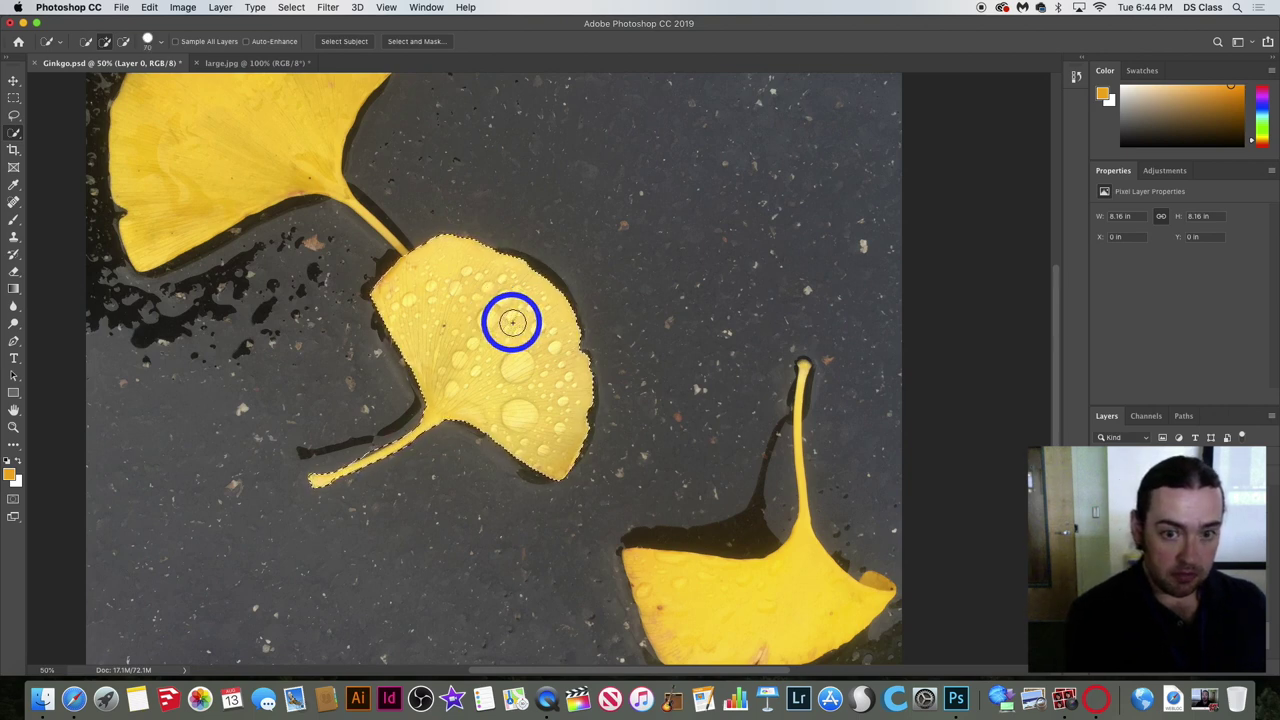
pyautogui.press(']')
pyautogui.press(']')
pyautogui.press(']')
pyautogui.press(']')
pyautogui.press(']')
pyautogui.press(']')
pyautogui.press(']')
pyautogui.press(']')
pyautogui.press(']')
pyautogui.press(']')
pyautogui.press(']')
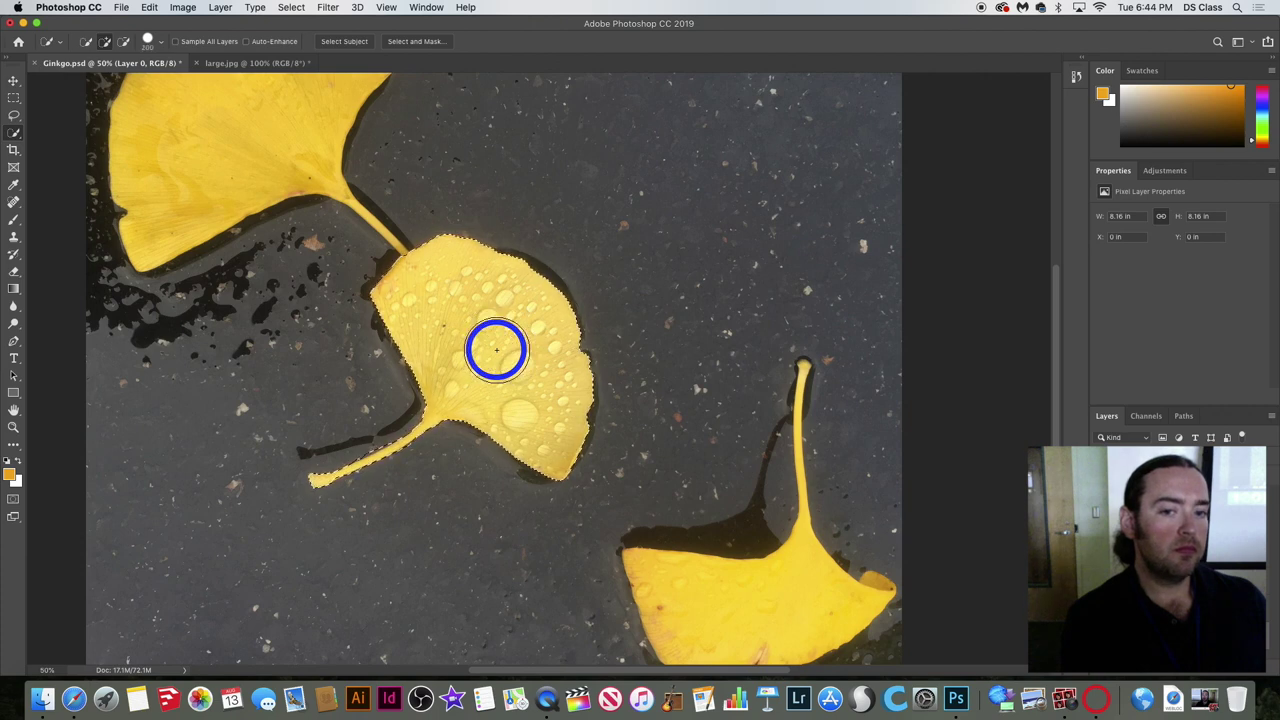
pyautogui.press(']')
pyautogui.press(']')
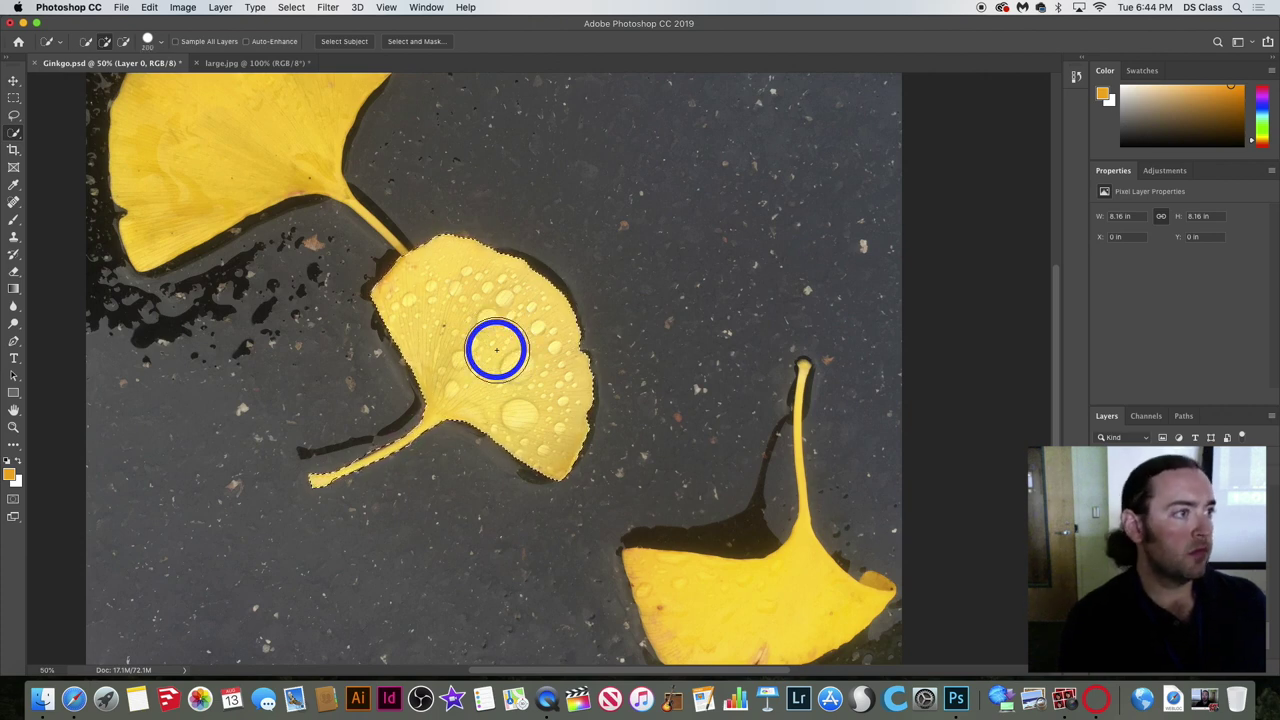
pyautogui.press(']')
pyautogui.press(']')
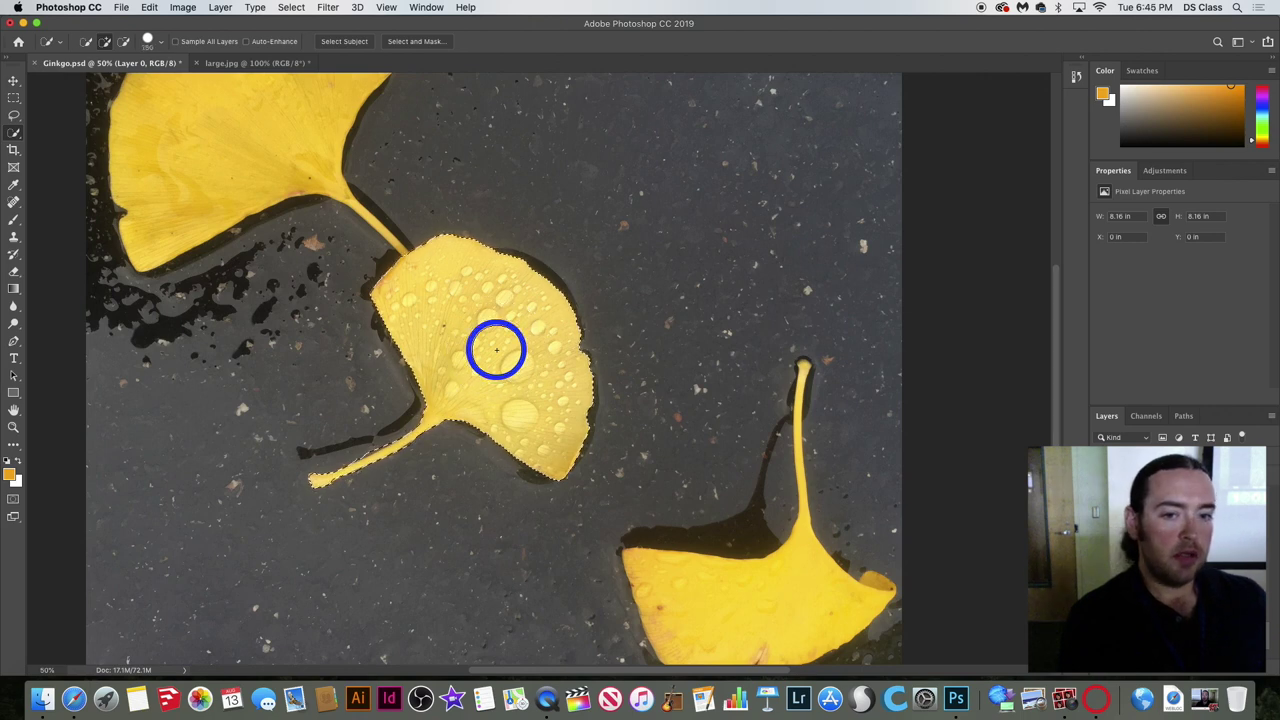
pyautogui.press(']')
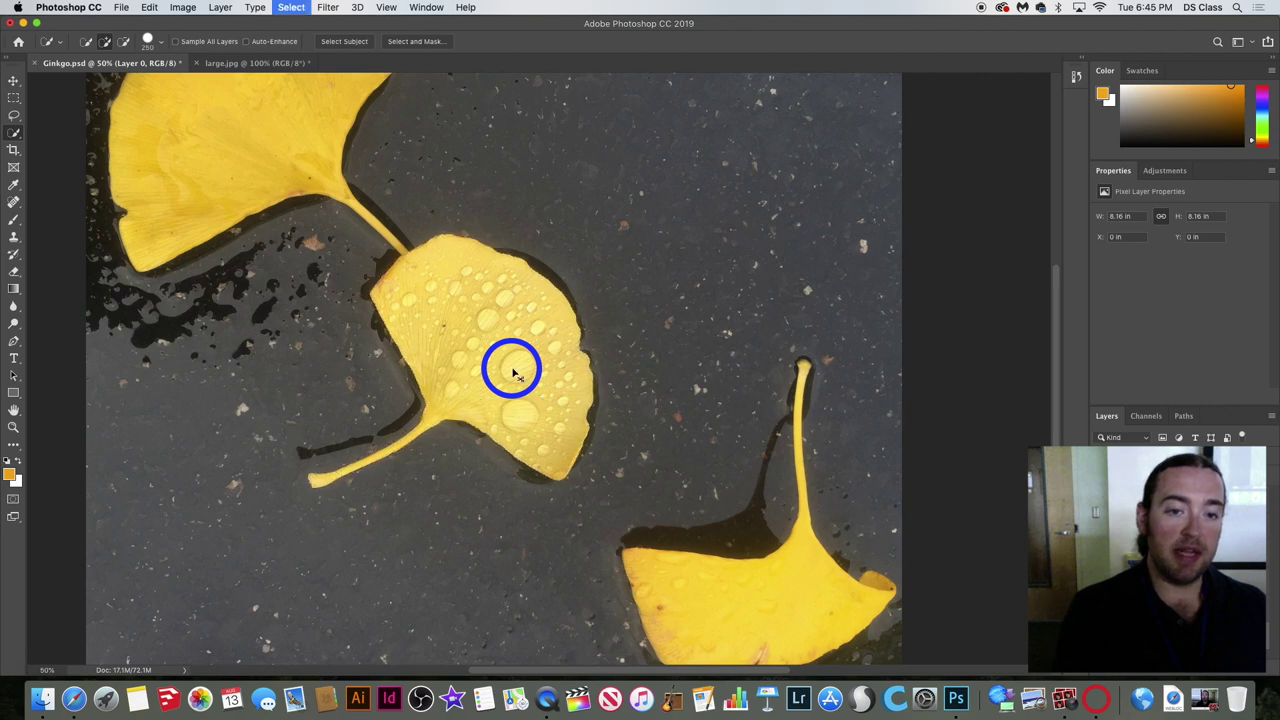
# Deselect, set the brush to 100, and reselect the middle leaf, trimming the stray bump past its right edge.
pyautogui.press('super+d')
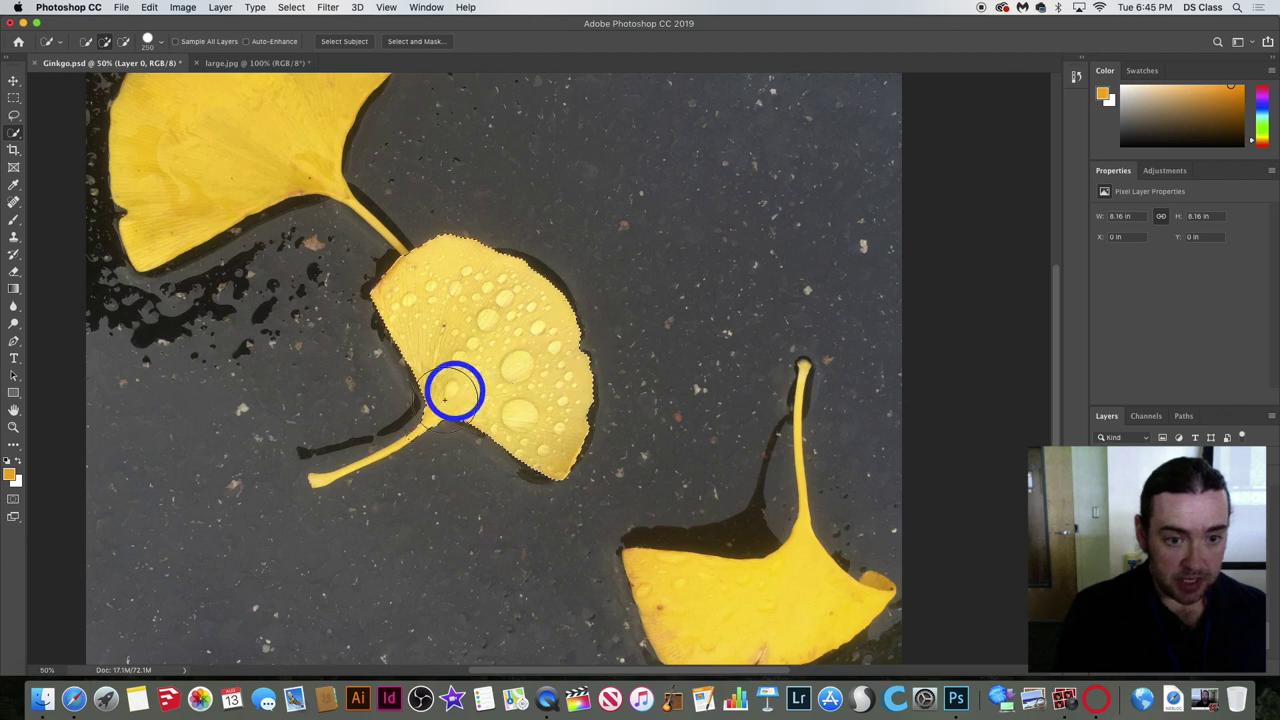
pyautogui.press('[')
pyautogui.press('[')
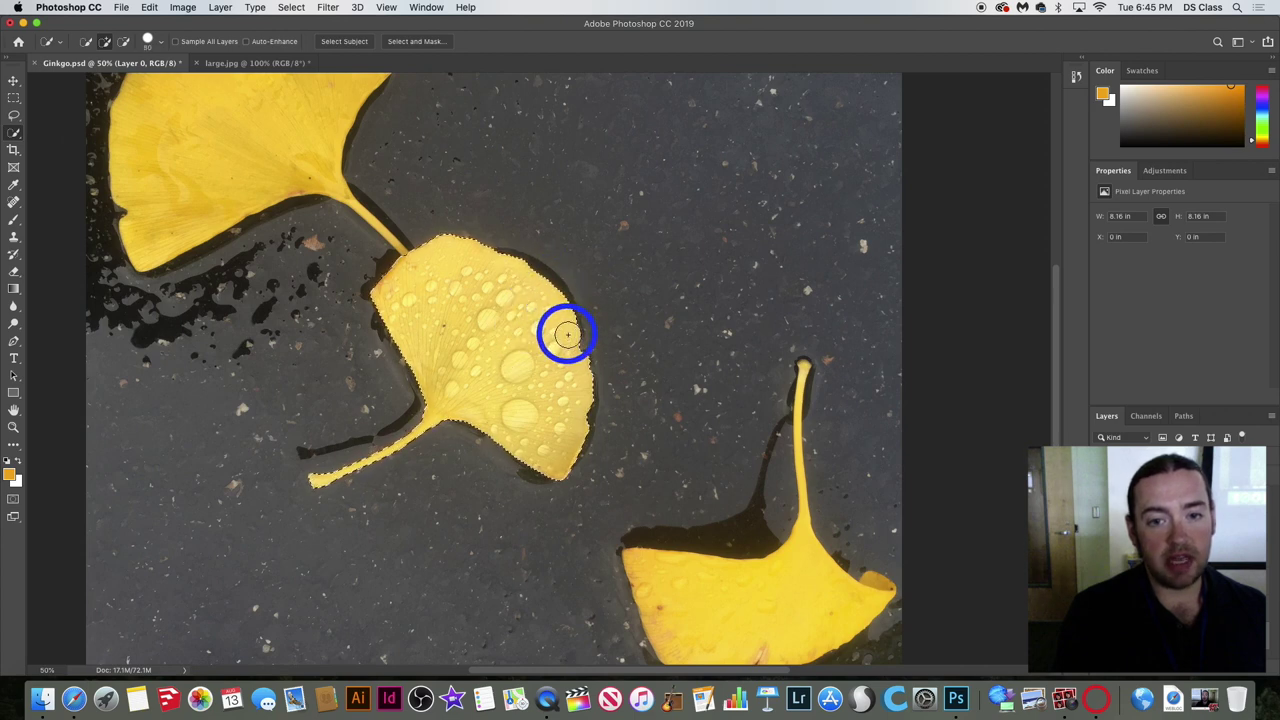
pyautogui.press(']')
pyautogui.press(']')
pyautogui.press(']')
pyautogui.press(']')
pyautogui.press(']')
pyautogui.press(']')
pyautogui.press(']')
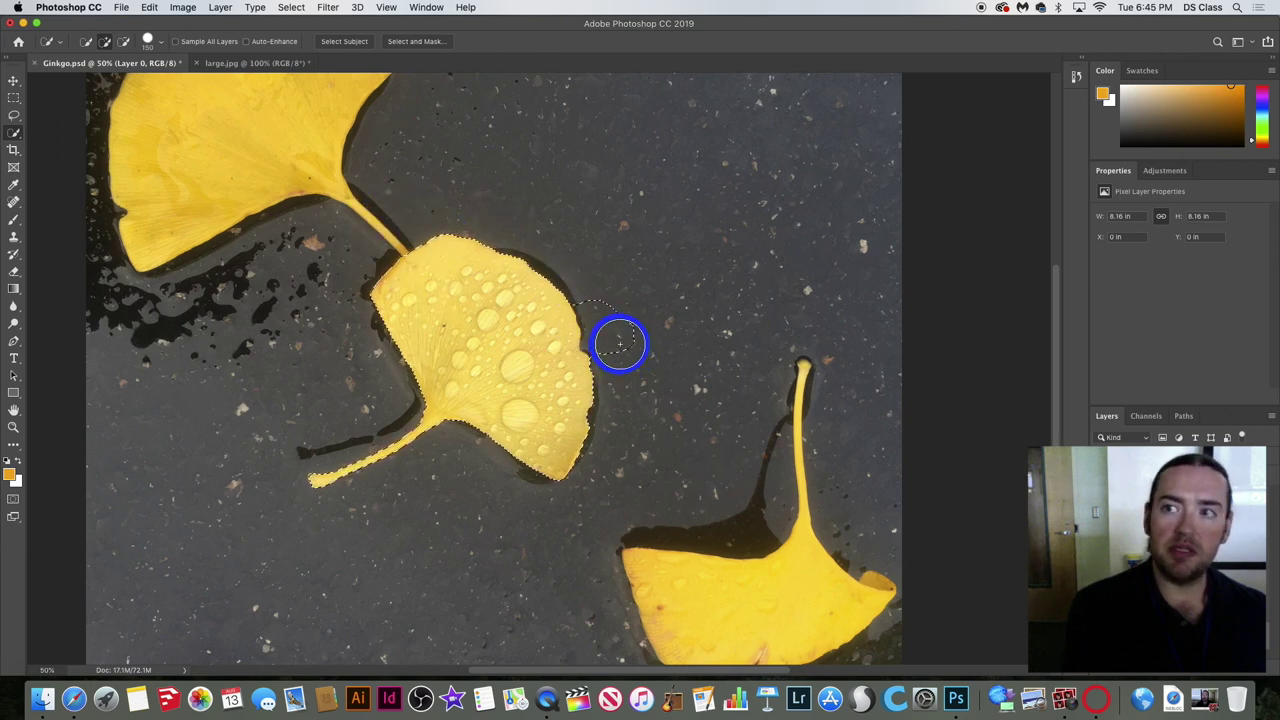
pyautogui.keyDown('alt'); pyautogui.click(622, 320); pyautogui.keyUp('alt')
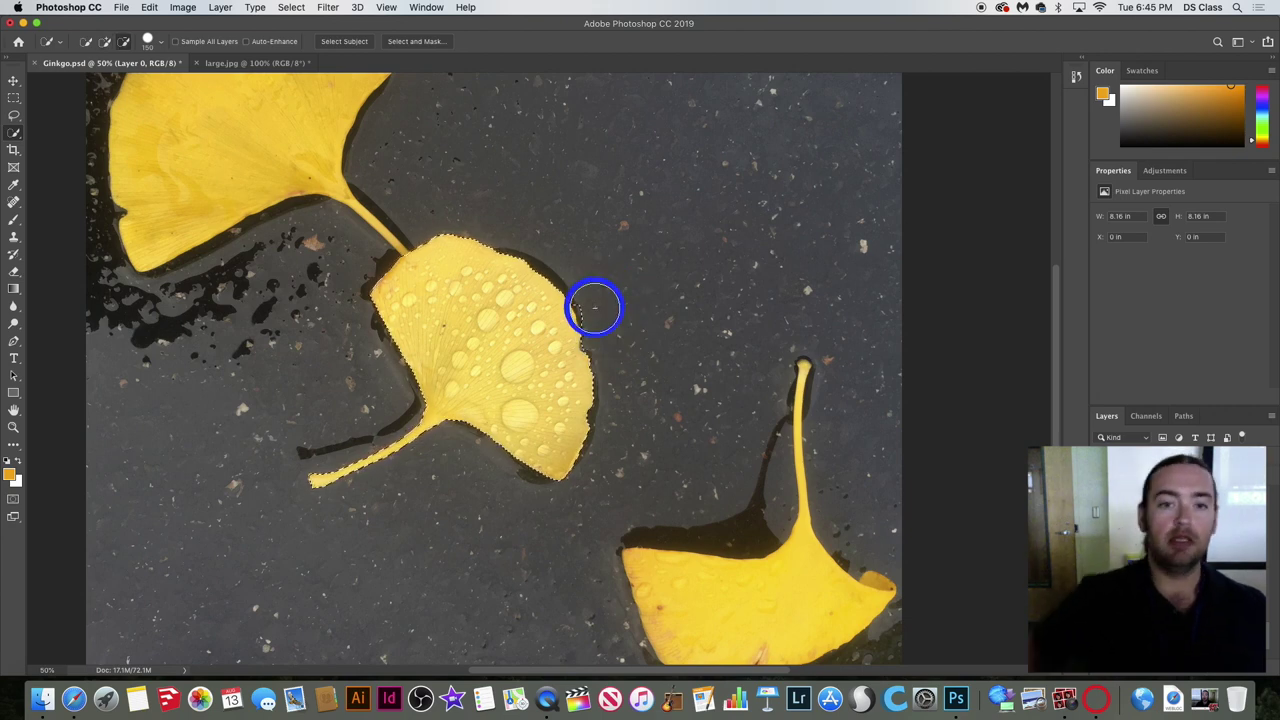
pyautogui.keyDown('alt'); pyautogui.click(594, 305); pyautogui.keyUp('alt')
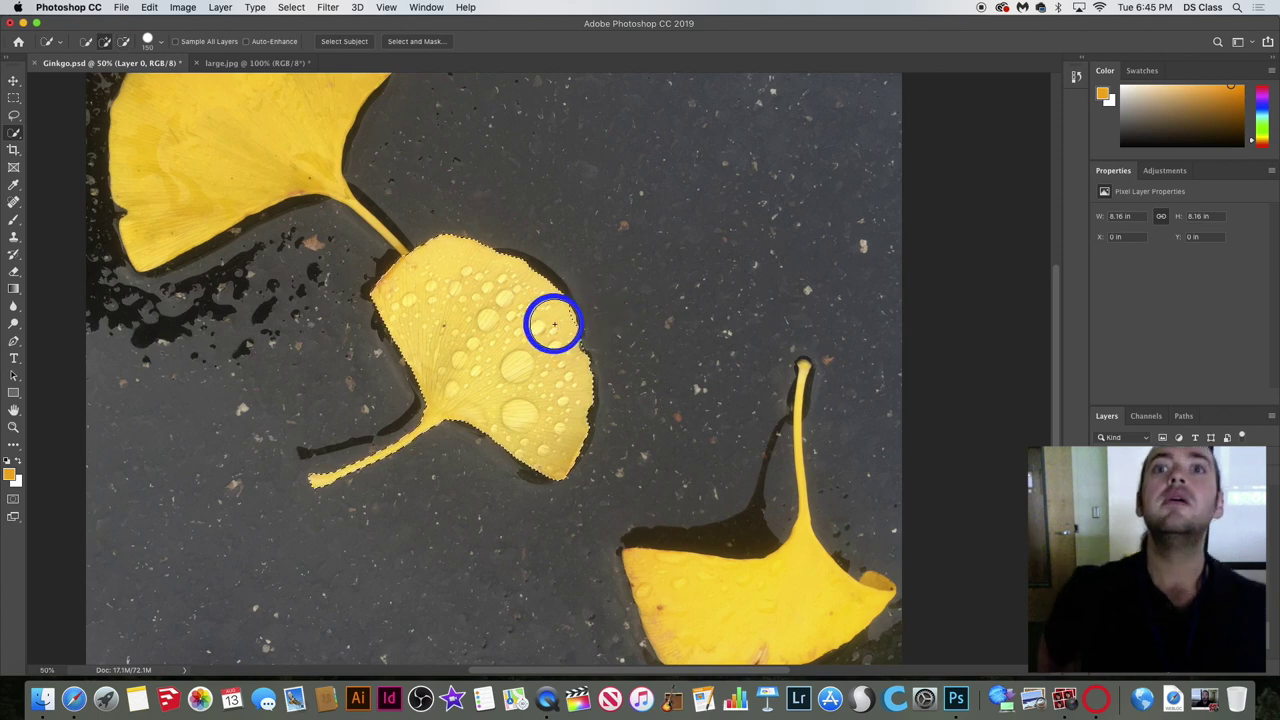
pyautogui.click(552, 324)
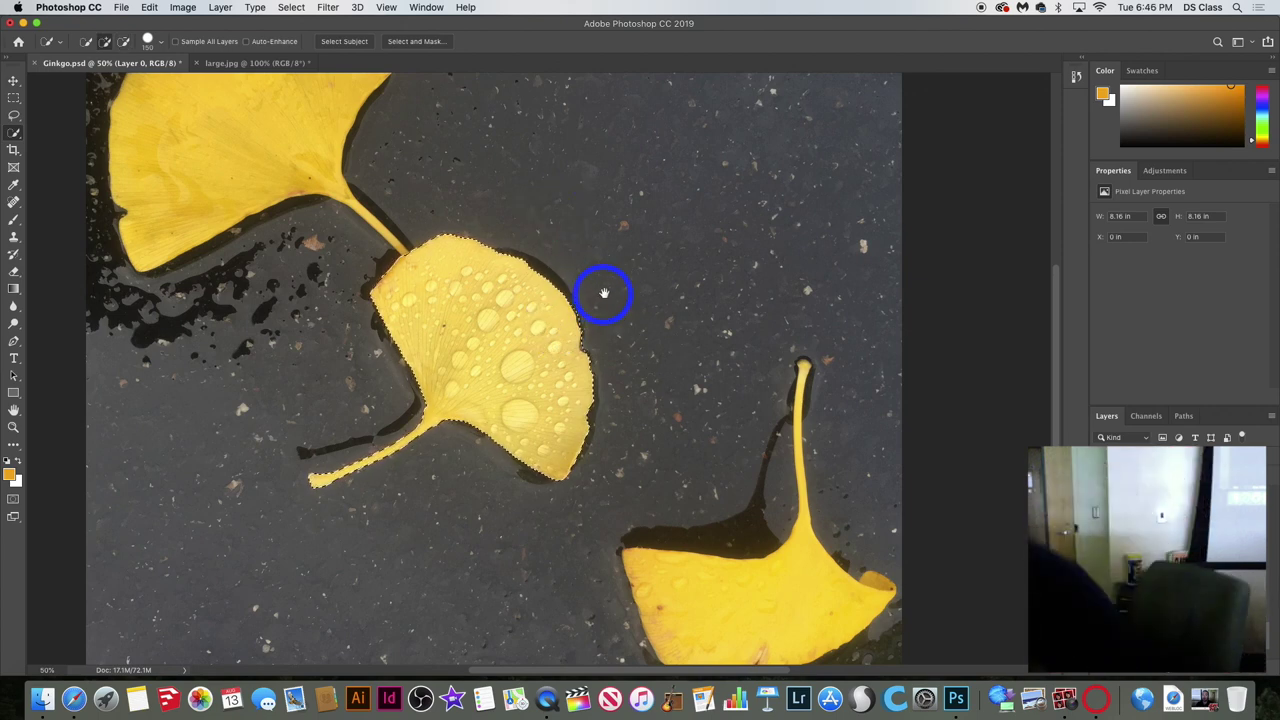
# Pan the view and copy the selected middle leaf onto a new layer, Layer 2.
pyautogui.moveTo(604, 293); pyautogui.dragTo(620, 266)
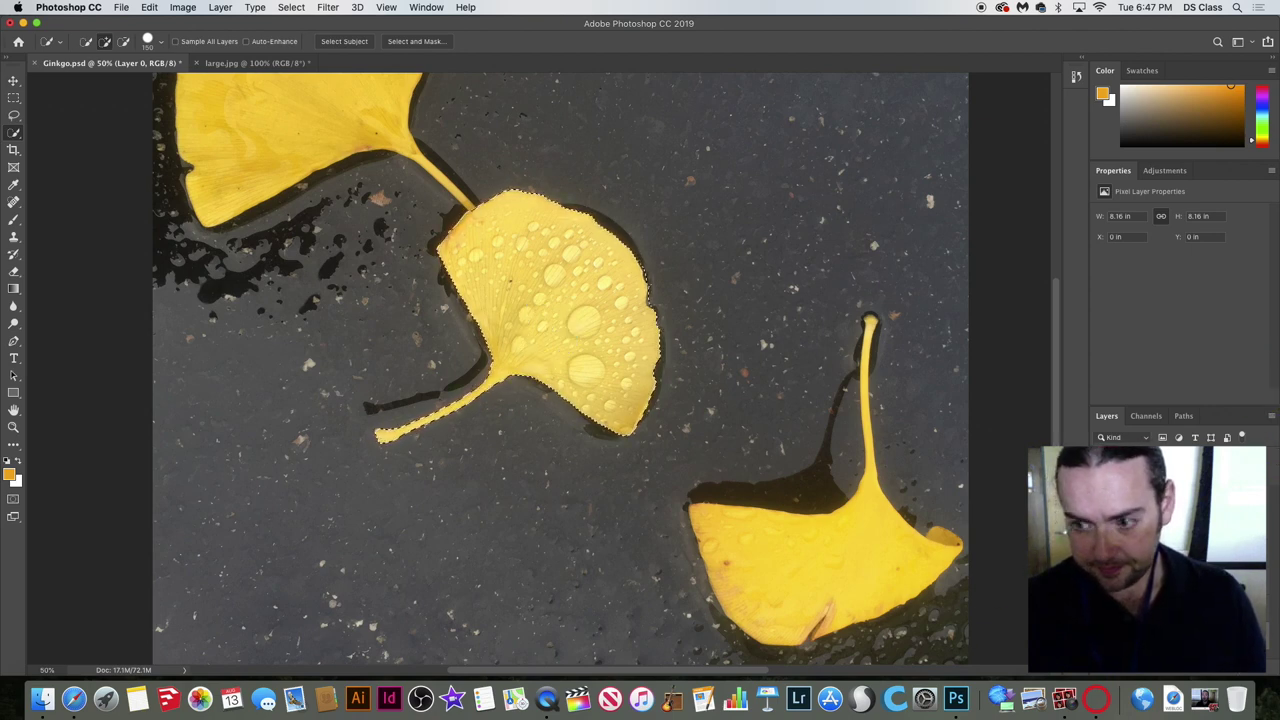
pyautogui.hotkey('ctrl', 'j')
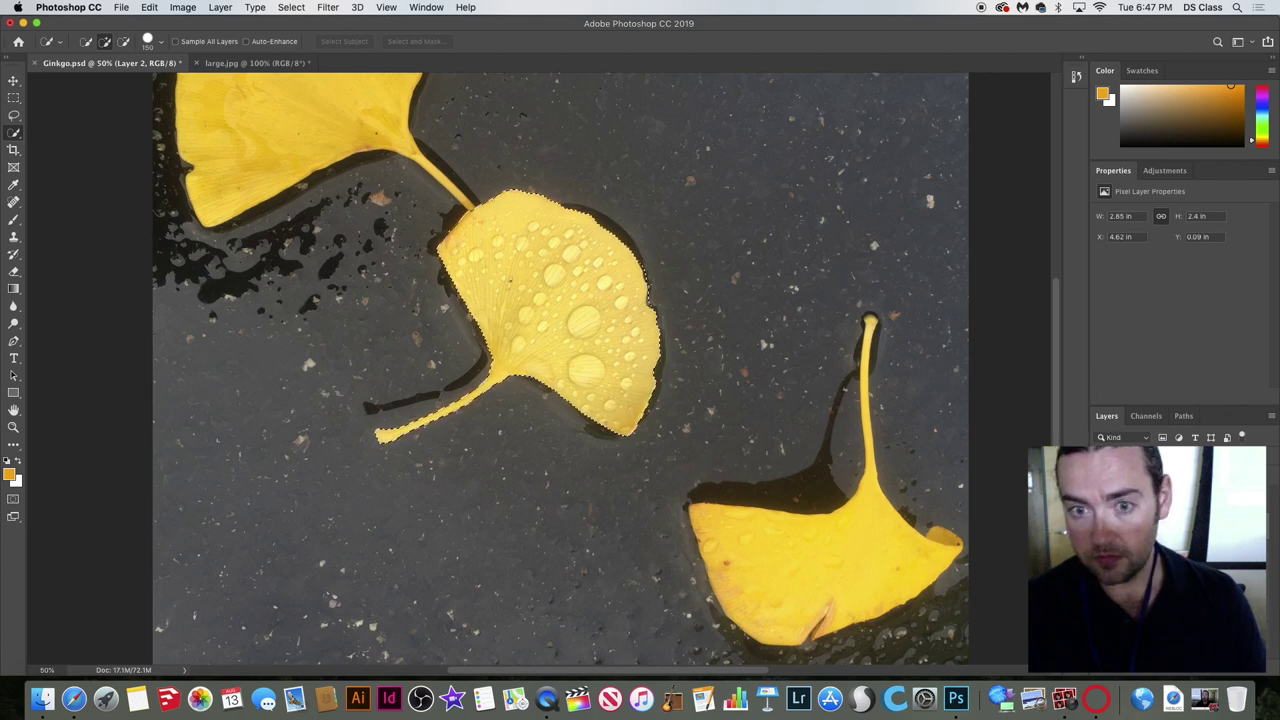
# Delete the extra leaf layers together, leaving only the original photo layer.
pyautogui.keyDown('shift'); pyautogui.click(1150, 490); pyautogui.keyUp('shift')
pyautogui.rightClick(1183, 470)
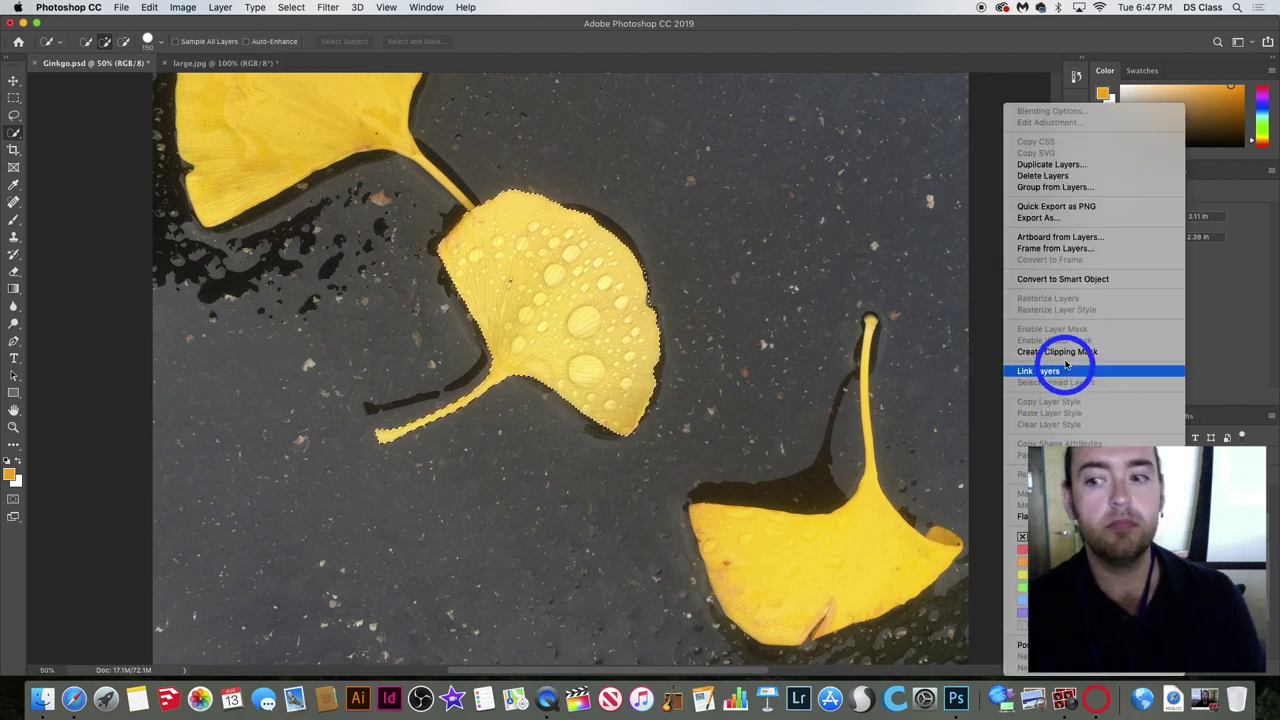
pyautogui.click(1086, 166)
pyautogui.click(762, 238)
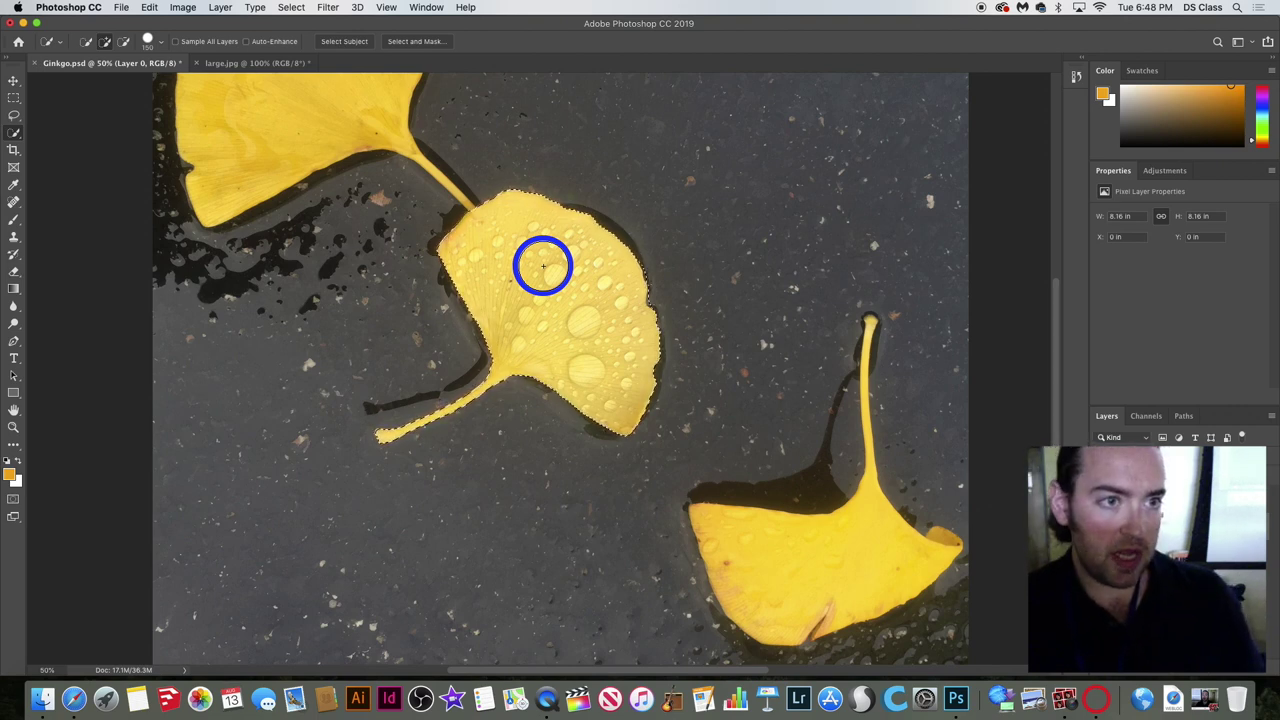
# Copy the selected middle leaf and paste it as a new Layer 1, then switch to the Move tool.
pyautogui.click(148, 8)
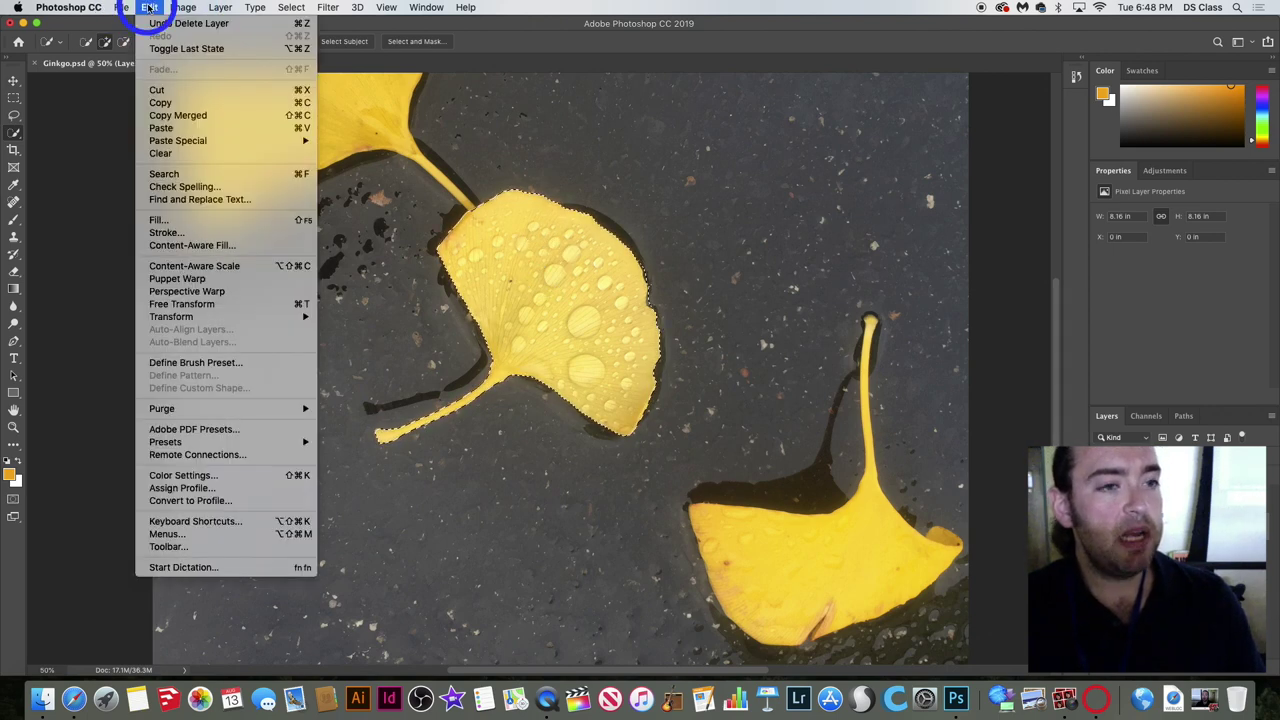
pyautogui.click(172, 103)
pyautogui.click(152, 7)
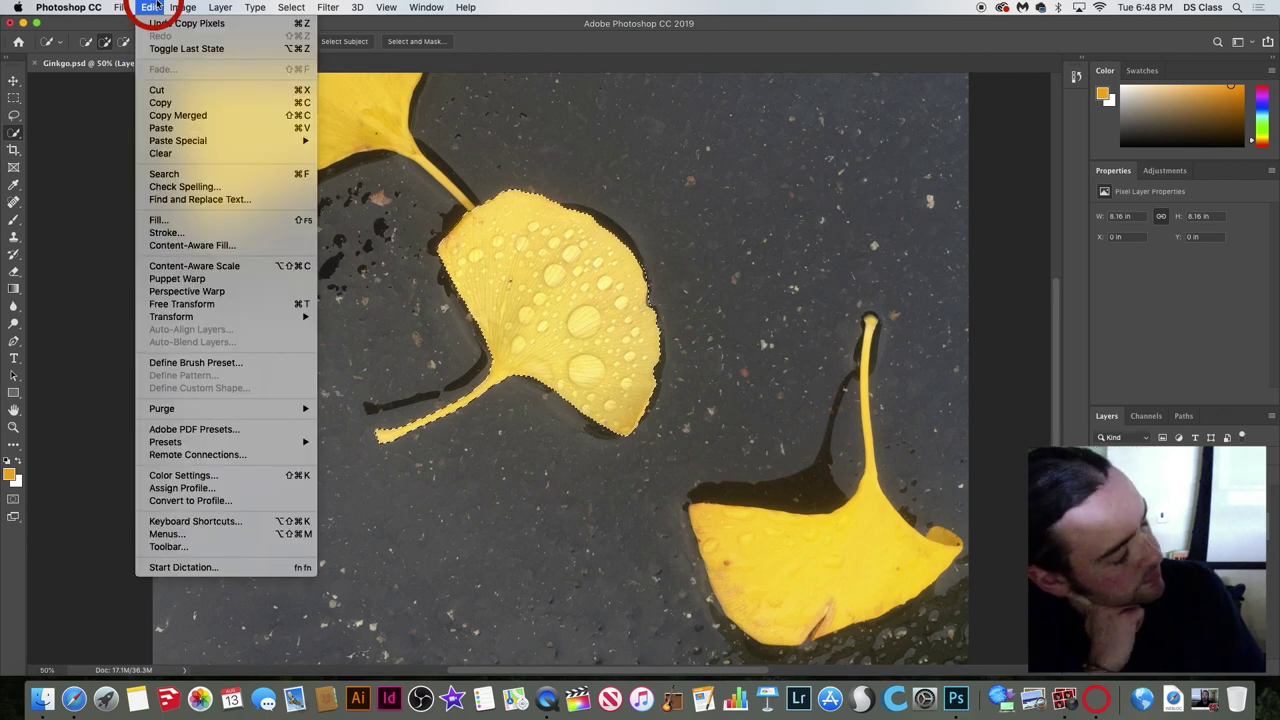
pyautogui.click(208, 128)
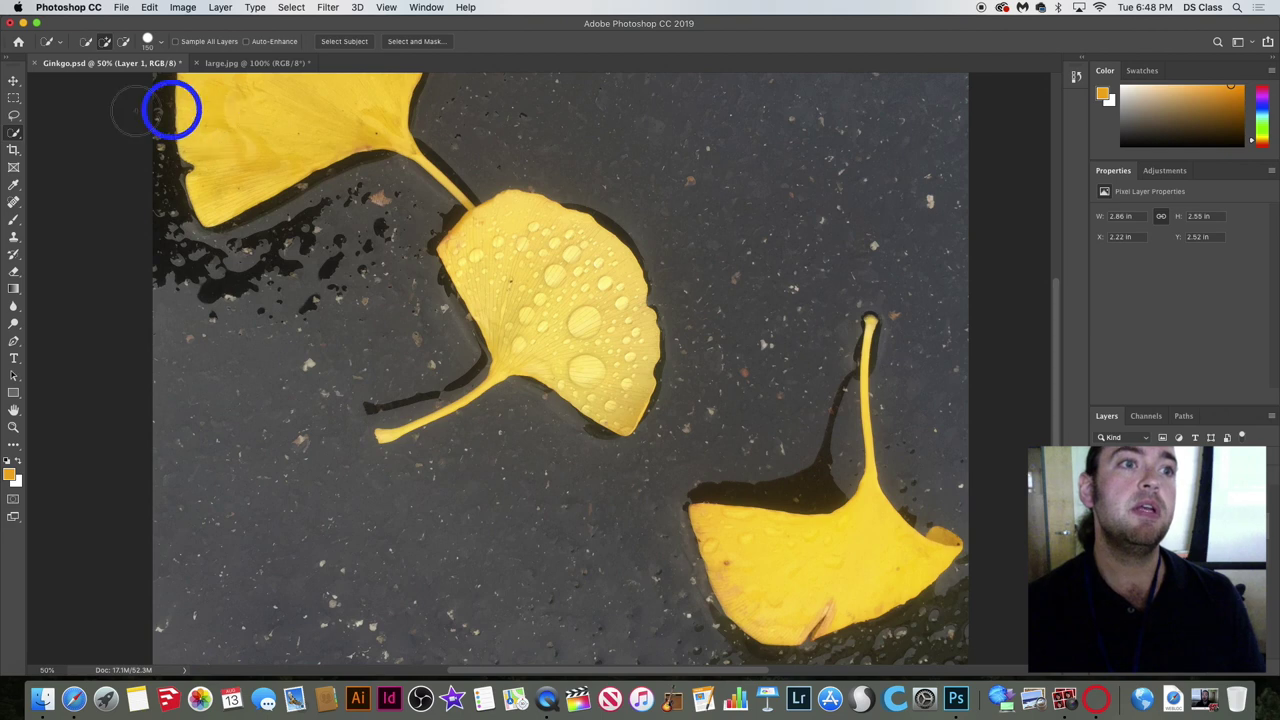
pyautogui.click(13, 80)
pyautogui.click(532, 315)
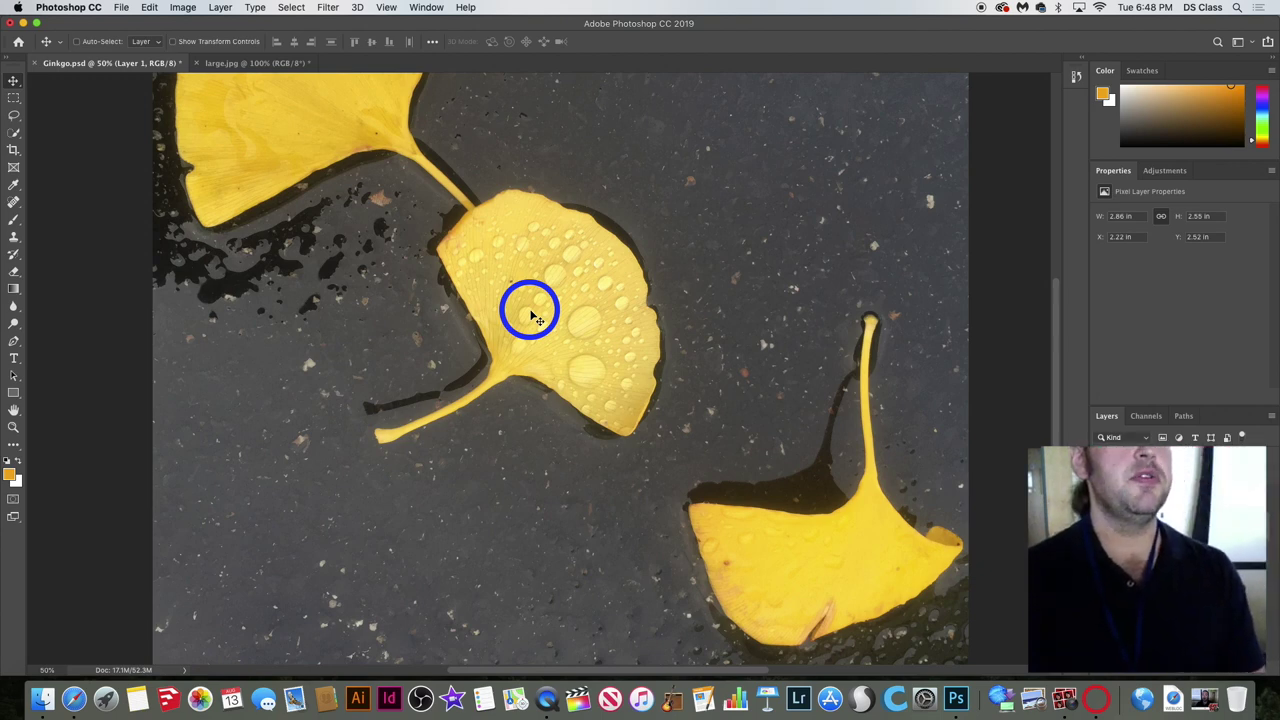
# Drag the Layer 1 leaf copy off the original and drop it below the middle leaf.
pyautogui.click(14, 82)
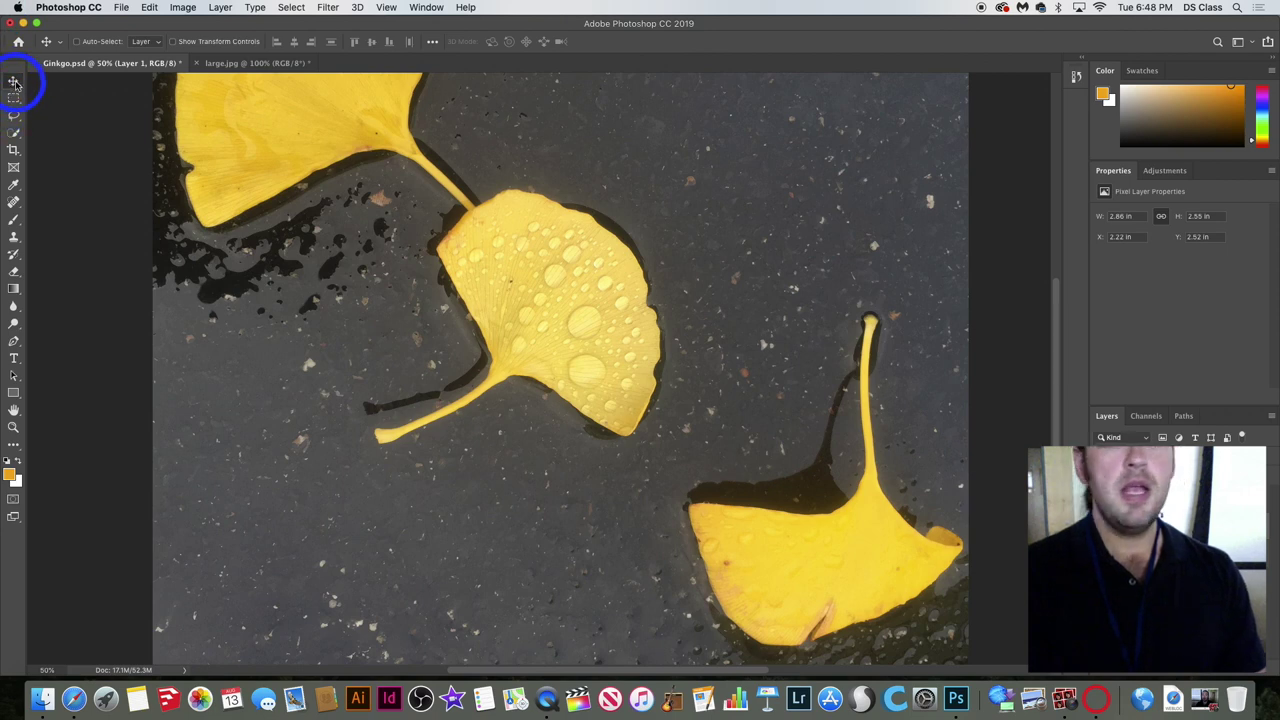
pyautogui.click(222, 131)
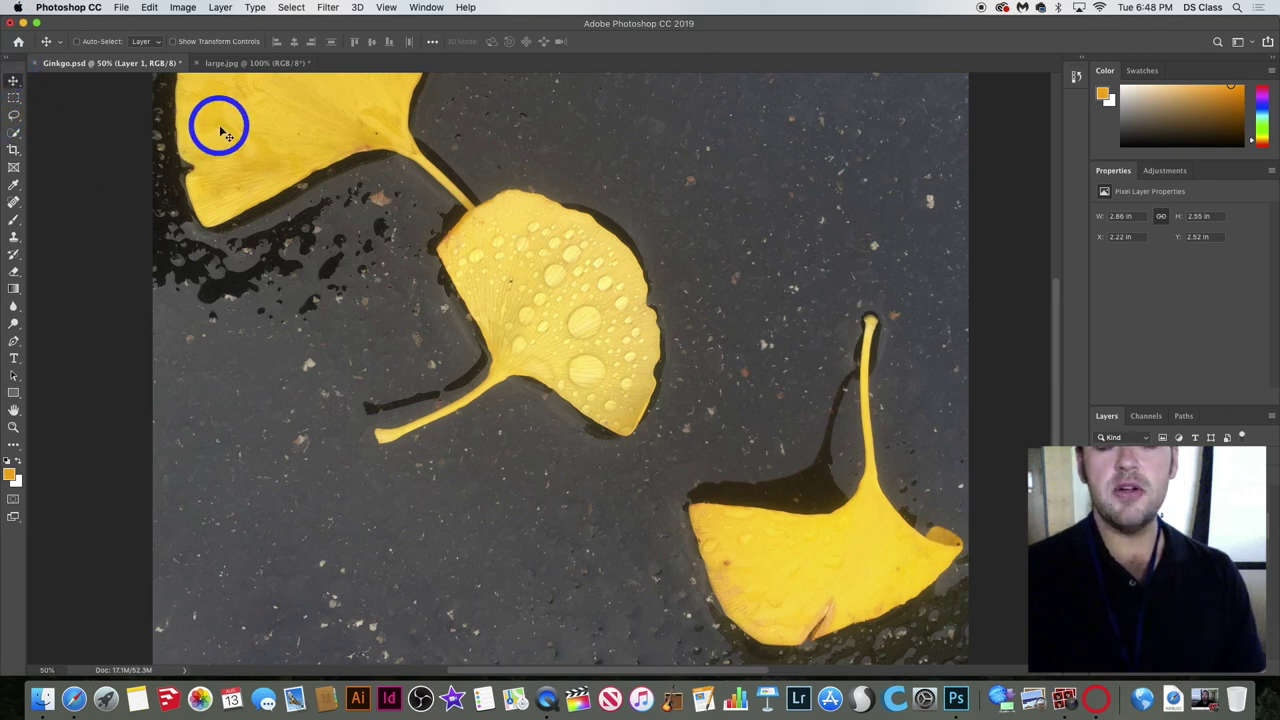
pyautogui.click(14, 83)
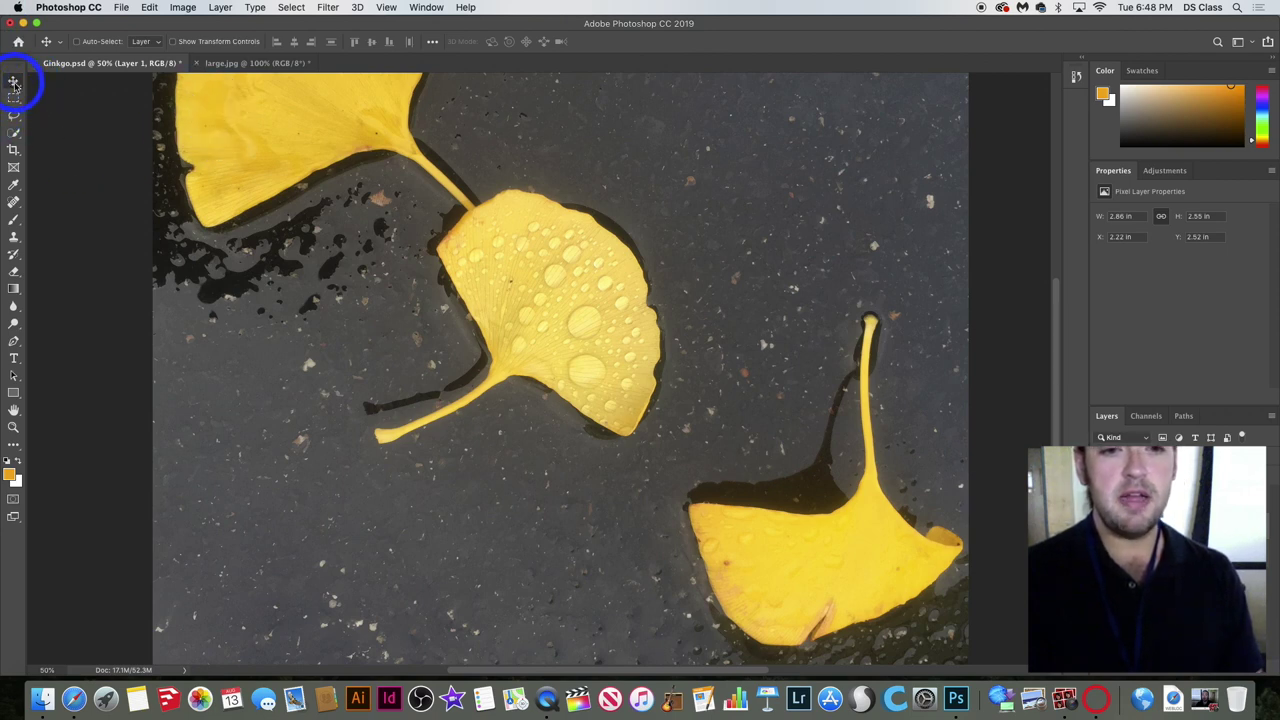
pyautogui.click(351, 214)
pyautogui.click(553, 273)
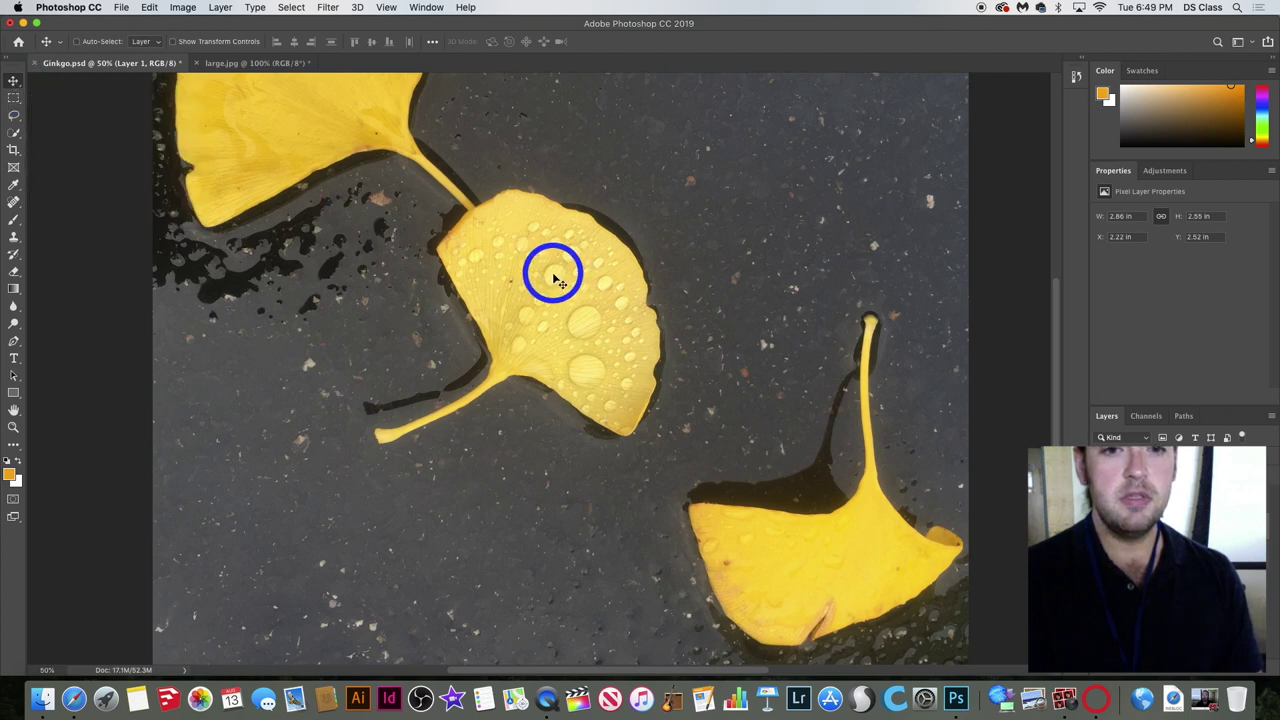
pyautogui.moveTo(553, 273); pyautogui.dragTo(551, 485)
pyautogui.scroll(1, 552, 483)
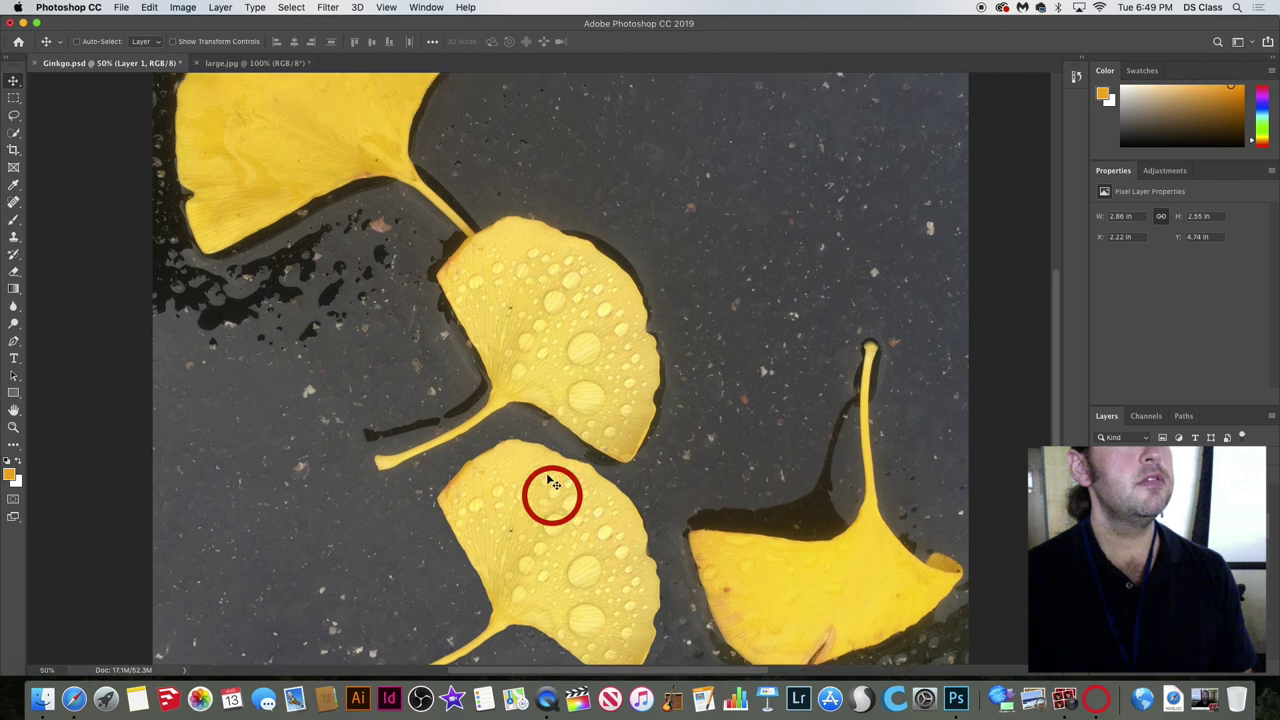
pyautogui.scroll(-3, 552, 470)
pyautogui.moveTo(556, 420); pyautogui.dragTo(551, 430)
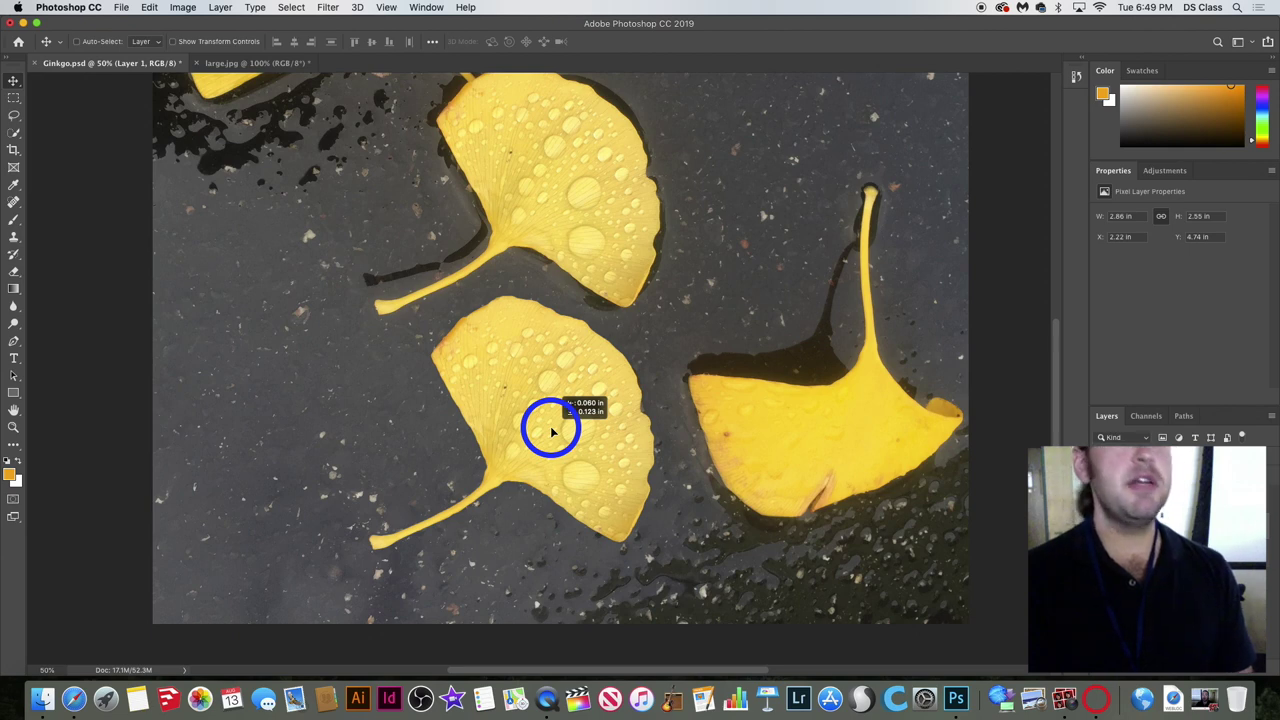
pyautogui.moveTo(551, 430); pyautogui.dragTo(551, 430)
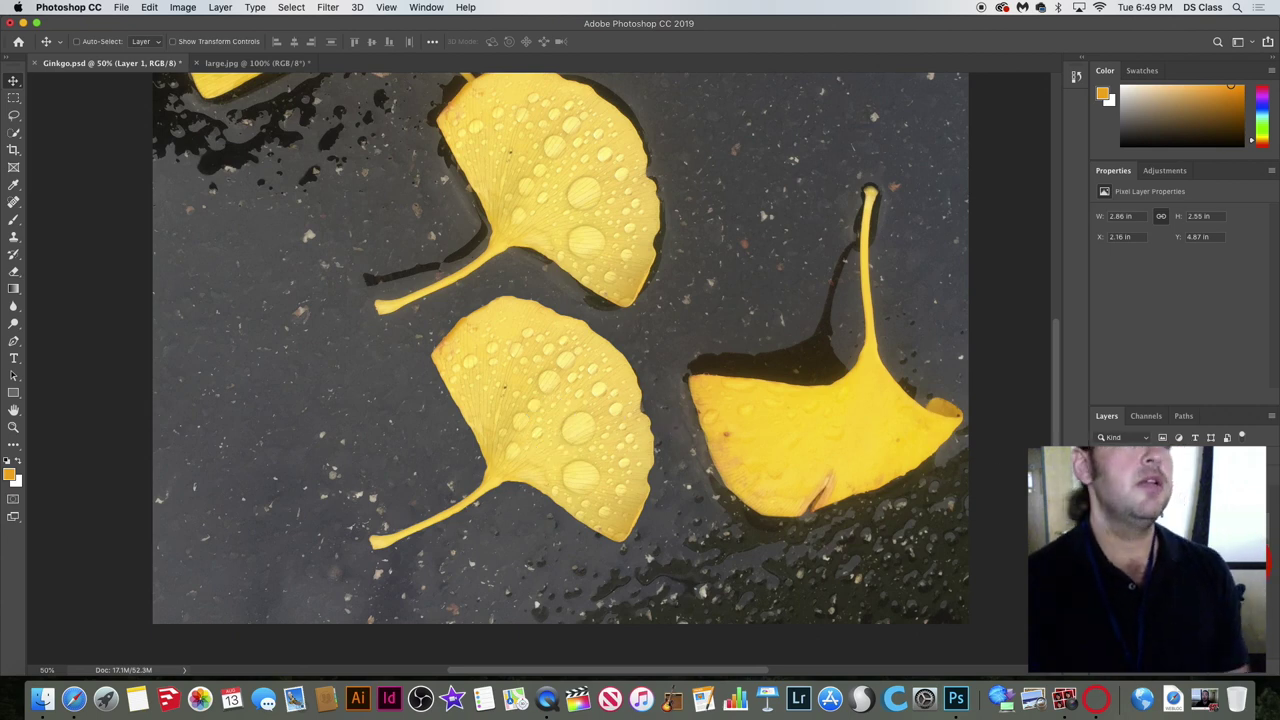
# Undo the accidental photo move, hide Layer 0, and raise the leaf copy to 2.21, 3.26 in.
pyautogui.moveTo(709, 263); pyautogui.dragTo(812, 567)
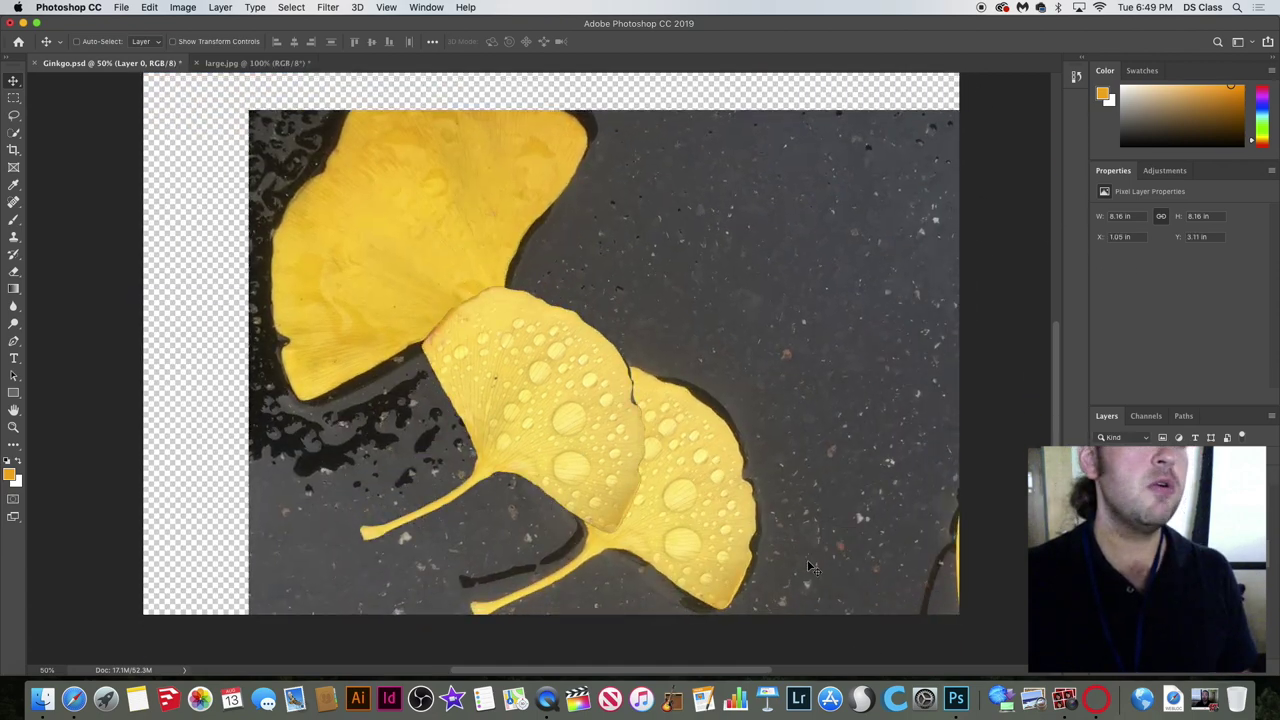
pyautogui.press('super+z')
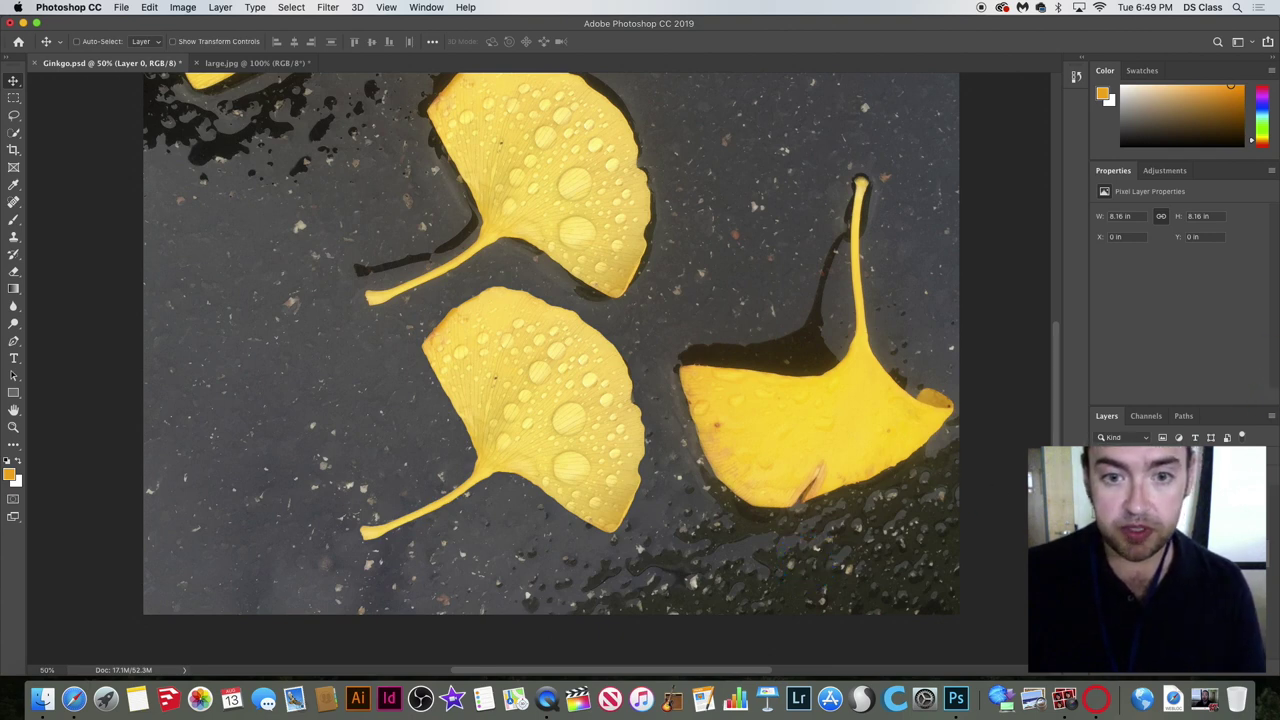
pyautogui.moveTo(594, 372); pyautogui.dragTo(591, 343)
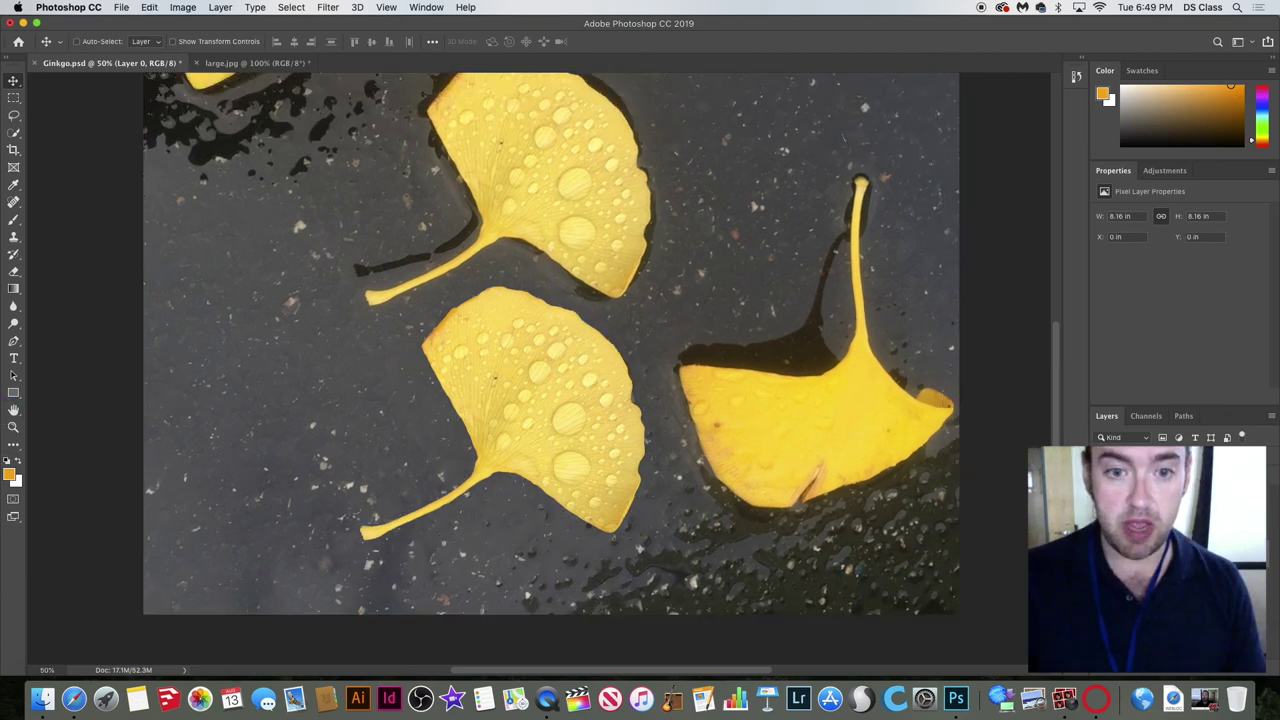
pyautogui.moveTo(588, 410); pyautogui.dragTo(594, 382)
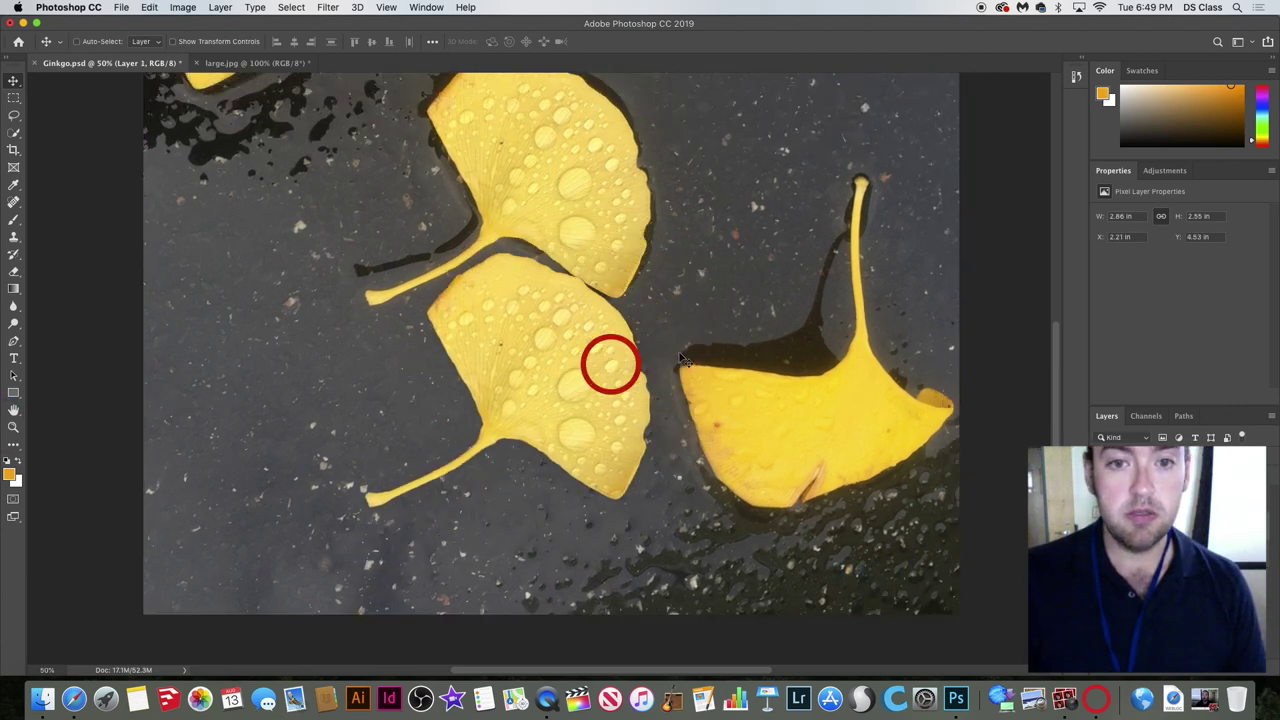
pyautogui.click(474, 380)
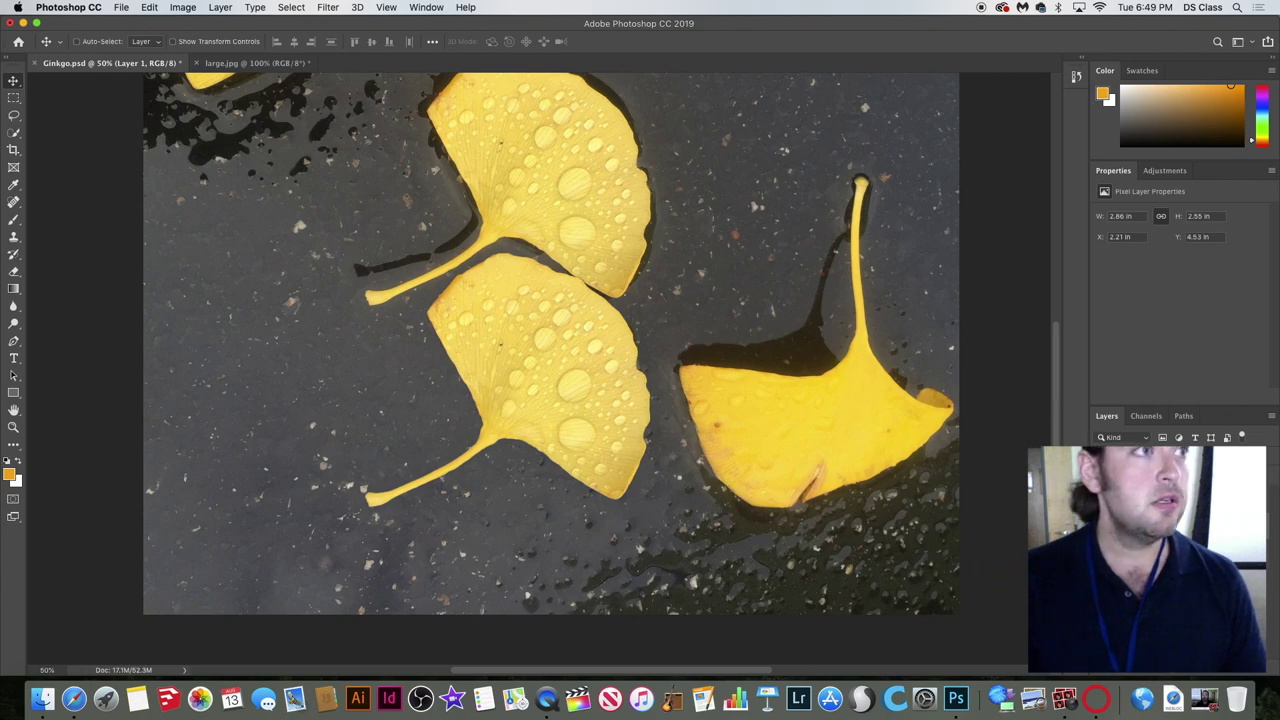
pyautogui.click(1103, 530)
pyautogui.moveTo(531, 337); pyautogui.dragTo(532, 225)
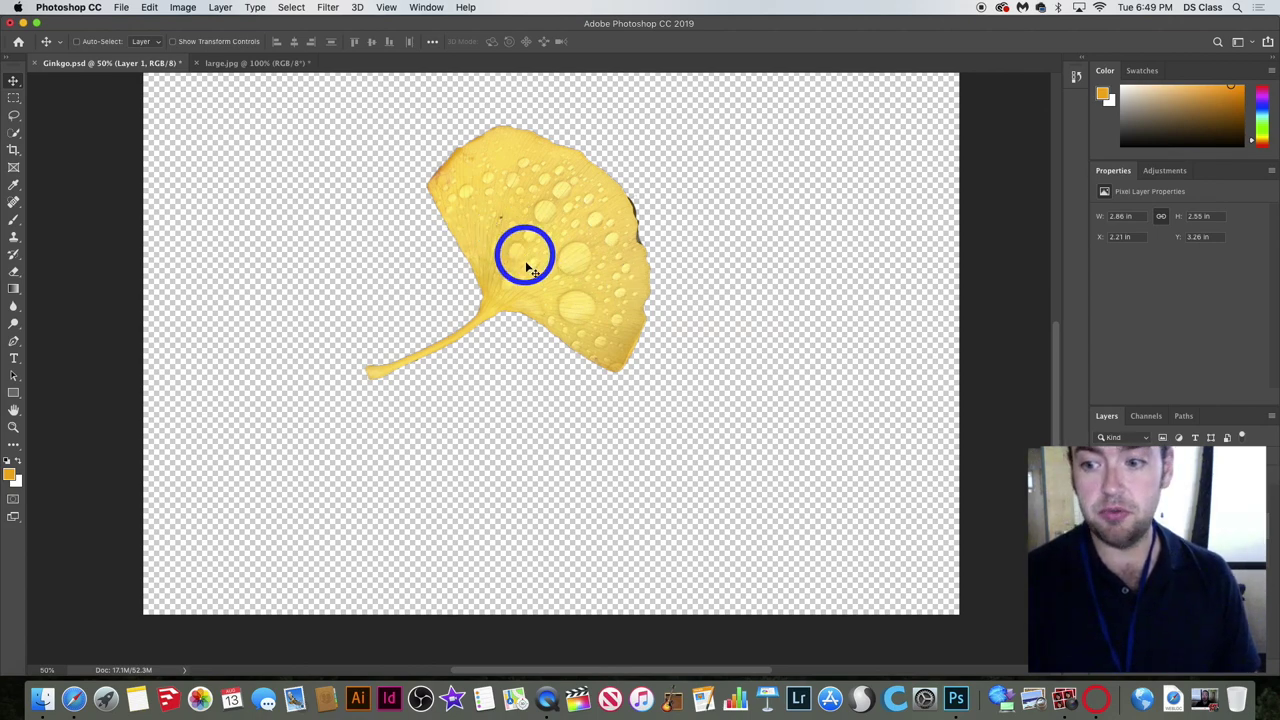
# Zoom out to 33.3% and move the leaf copy up and right onto the middle leaf.
pyautogui.scroll(3, 532, 263)
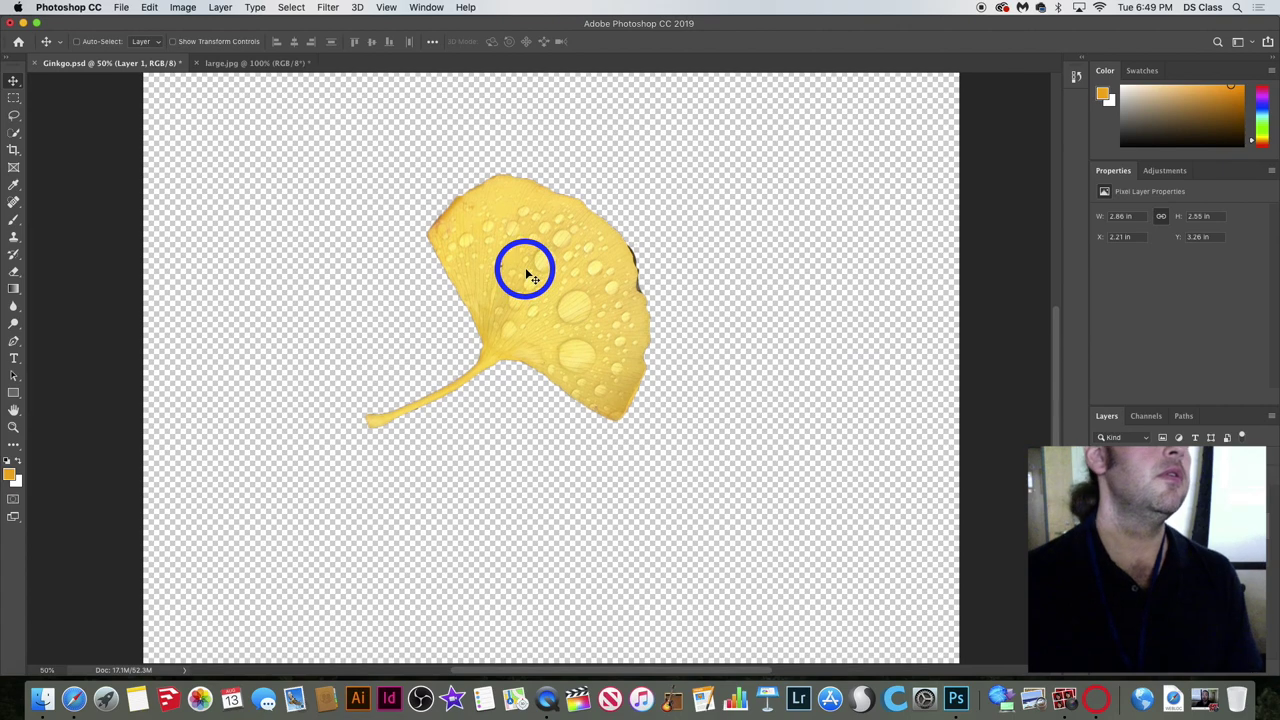
pyautogui.press('super+minus')
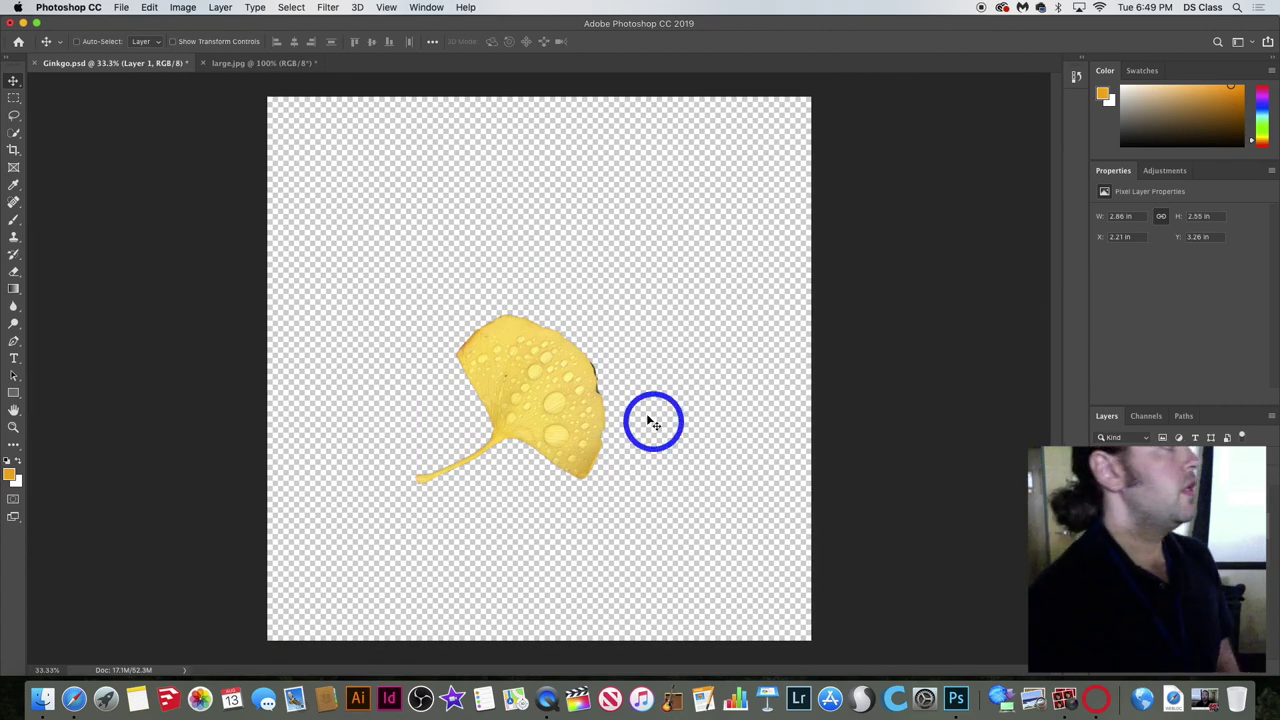
pyautogui.moveTo(571, 391); pyautogui.dragTo(636, 338)
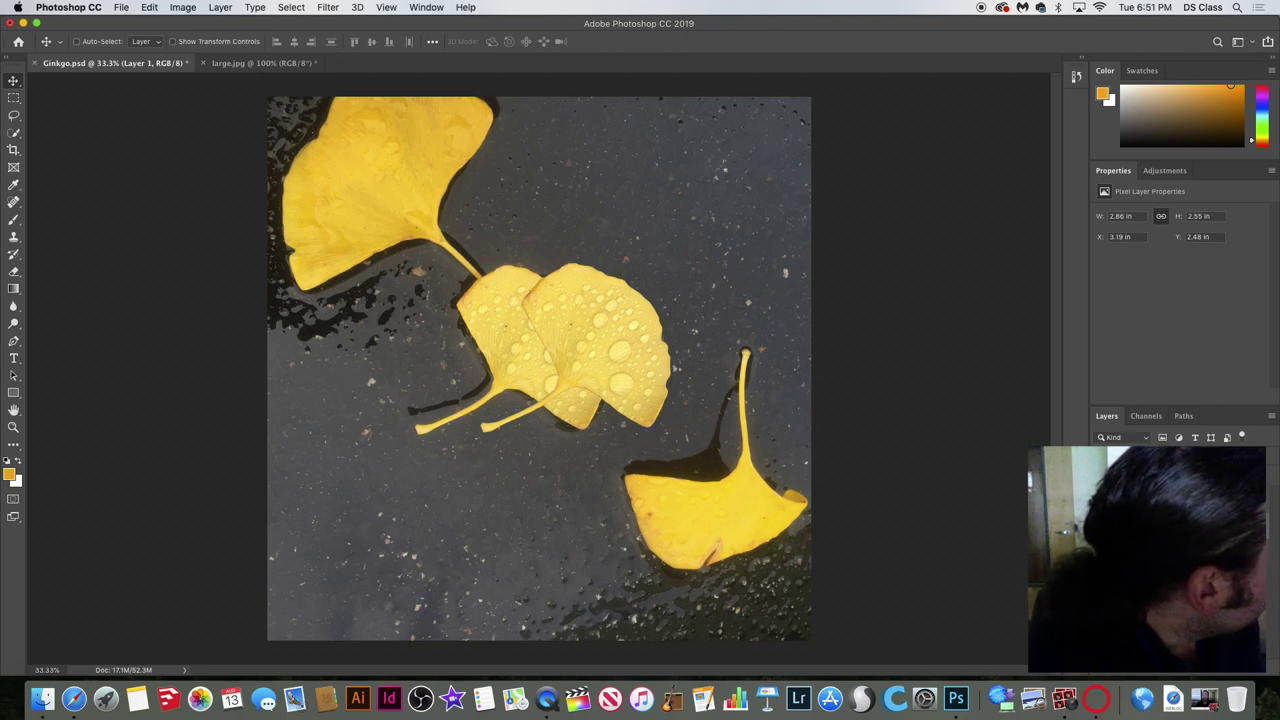
# Compare the leaf copy's placement at 3.19, 2.48 in by switching layers and undoing/redoing it.
pyautogui.hotkey('alt', '[')
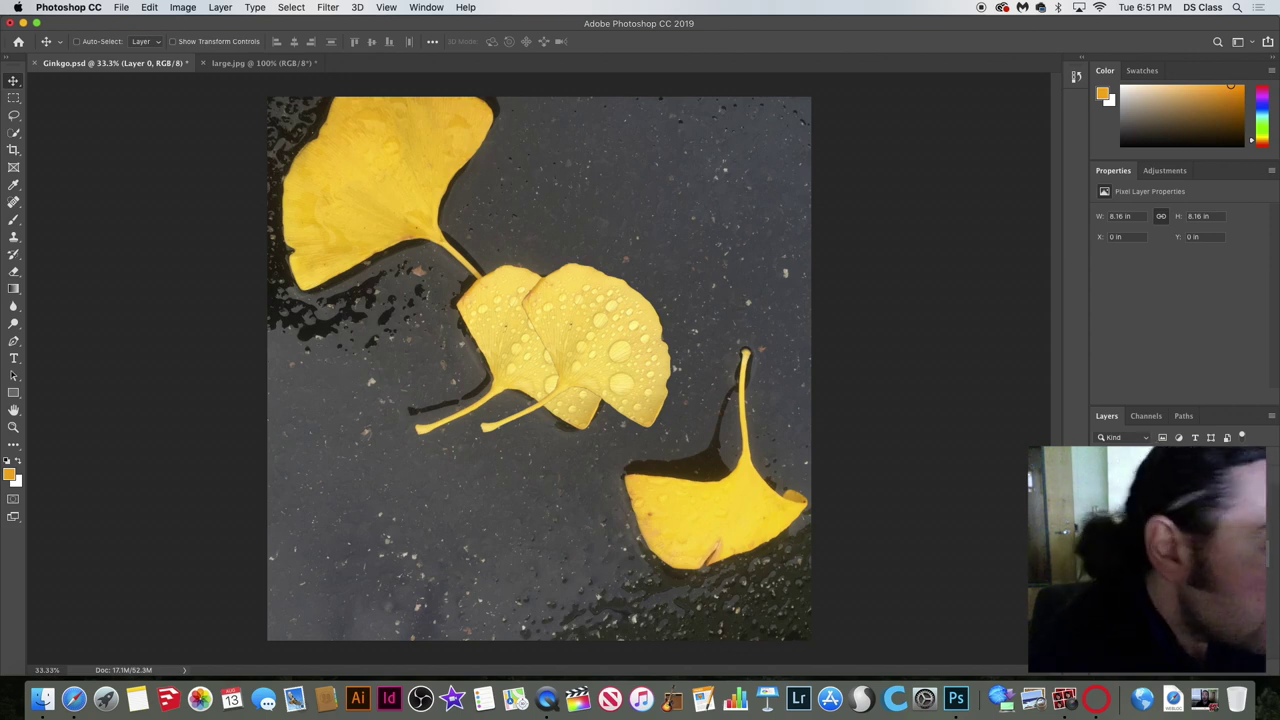
pyautogui.hotkey('alt', ']')
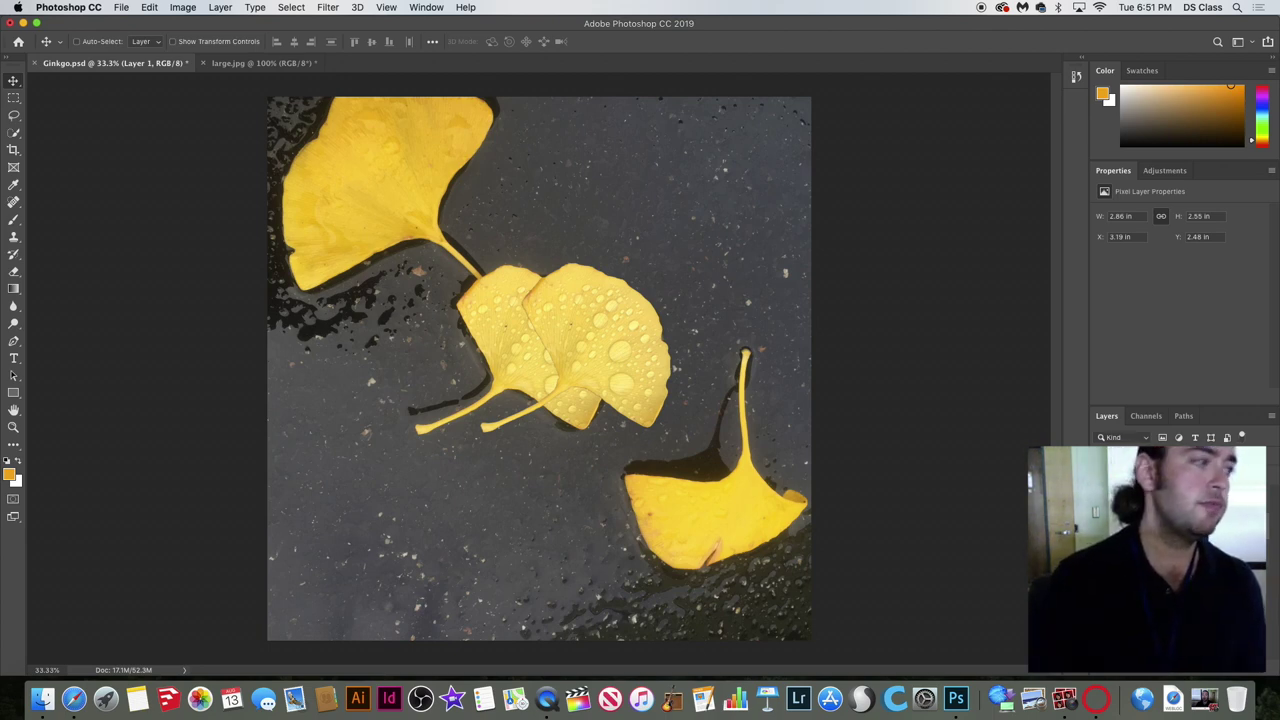
pyautogui.press('super+z')
pyautogui.press('super+shift+z')
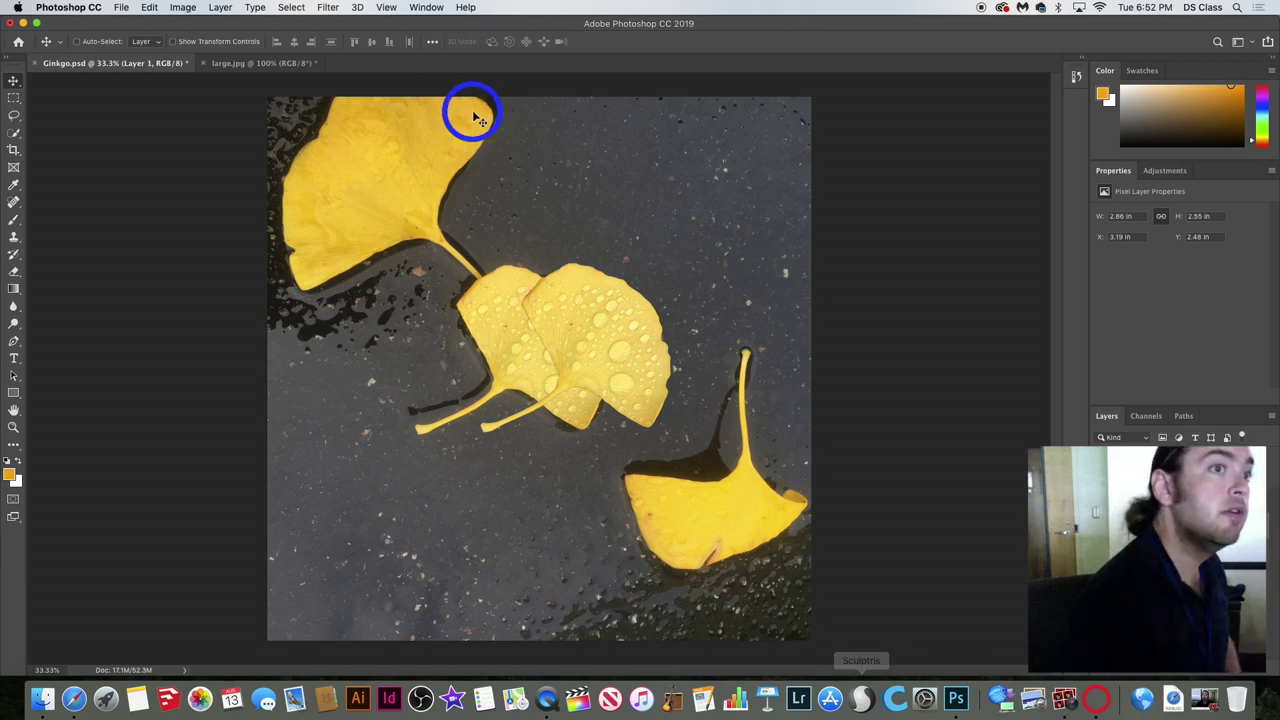
# Move the front leaf down onto the lower leaf and back up, ending at 3.64, 3 in.
pyautogui.moveTo(614, 345); pyautogui.dragTo(688, 468)
pyautogui.moveTo(622, 428); pyautogui.dragTo(633, 350)
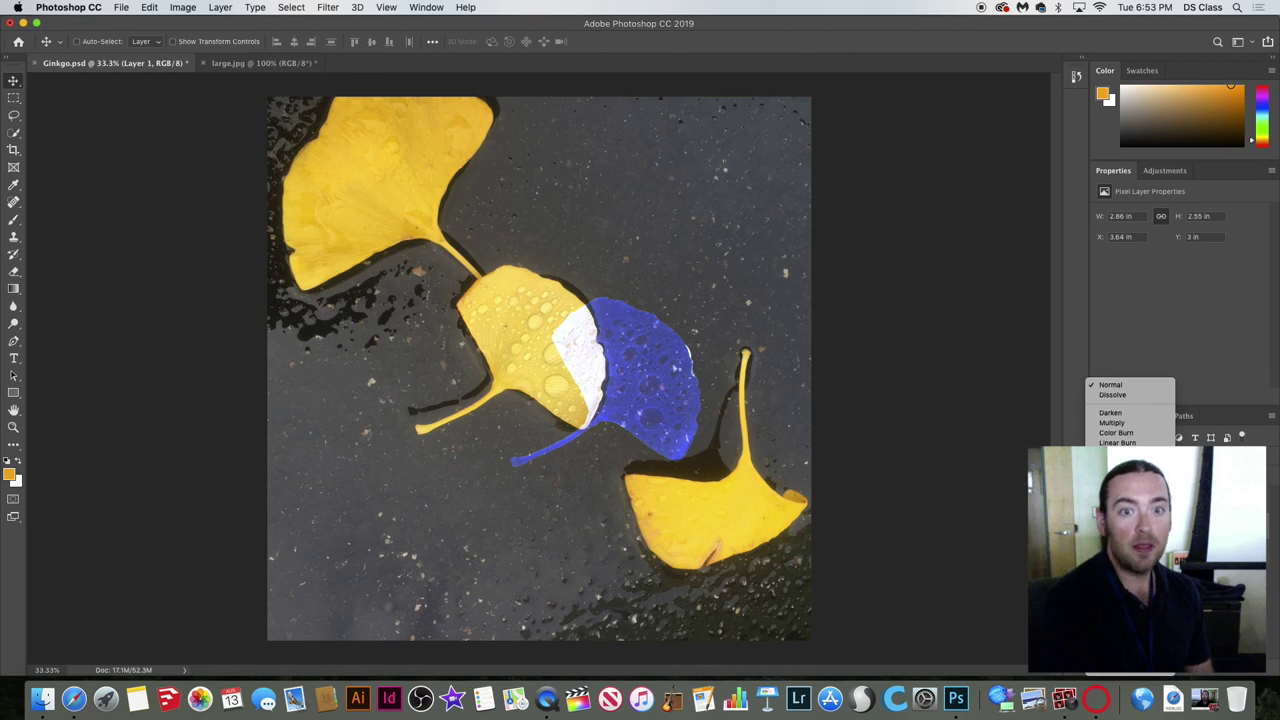
# Apply a small-radius Gaussian Blur to the Layer 1 leaf copy.
pyautogui.press('Escape')
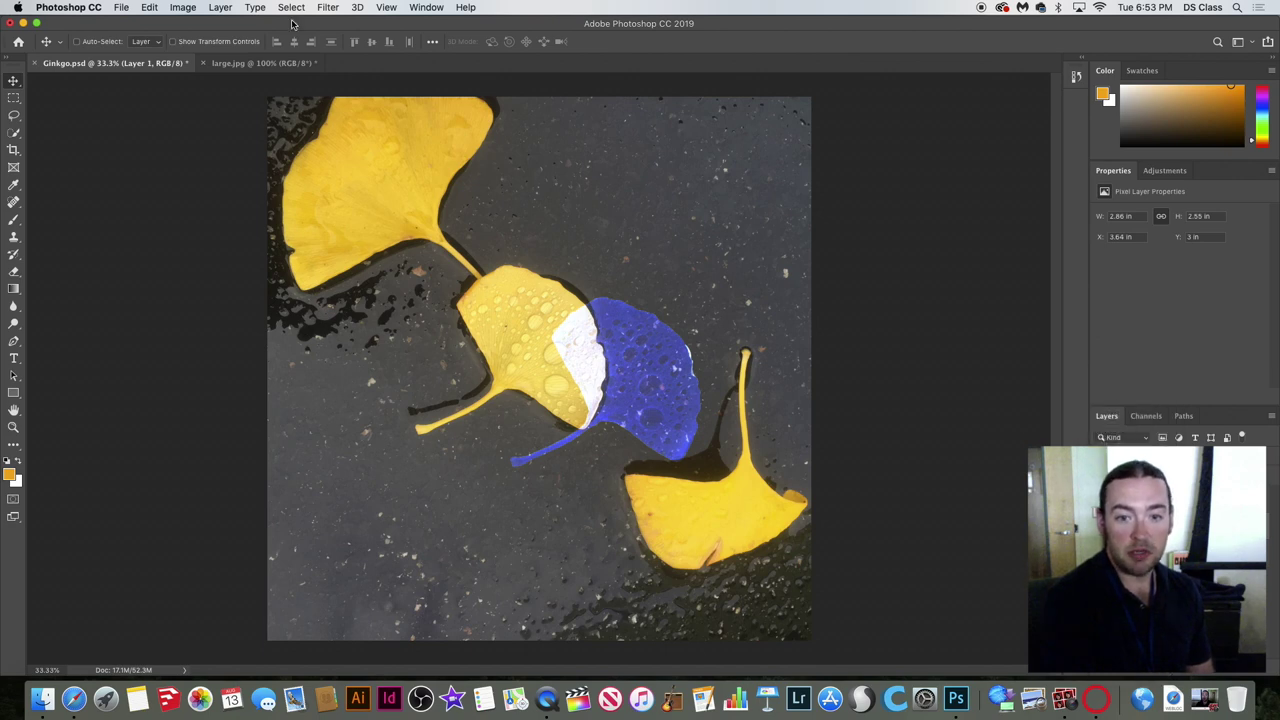
pyautogui.click(330, 8)
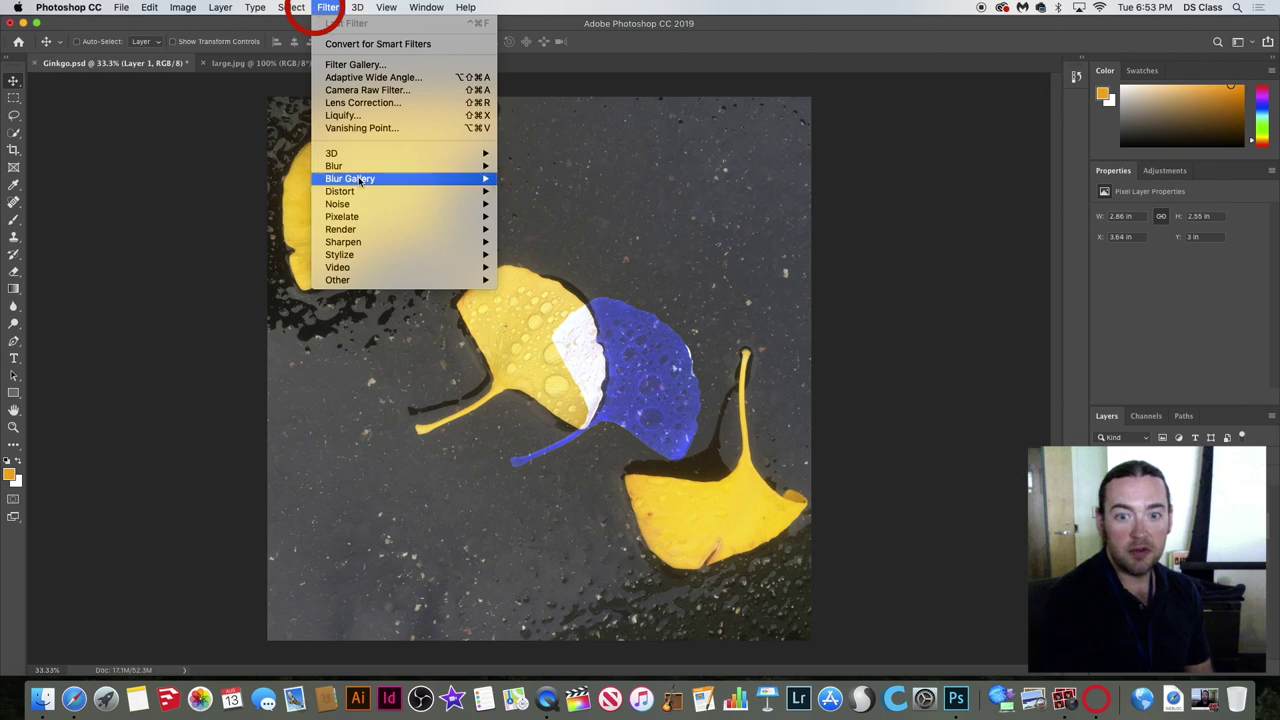
pyautogui.moveTo(464, 165)
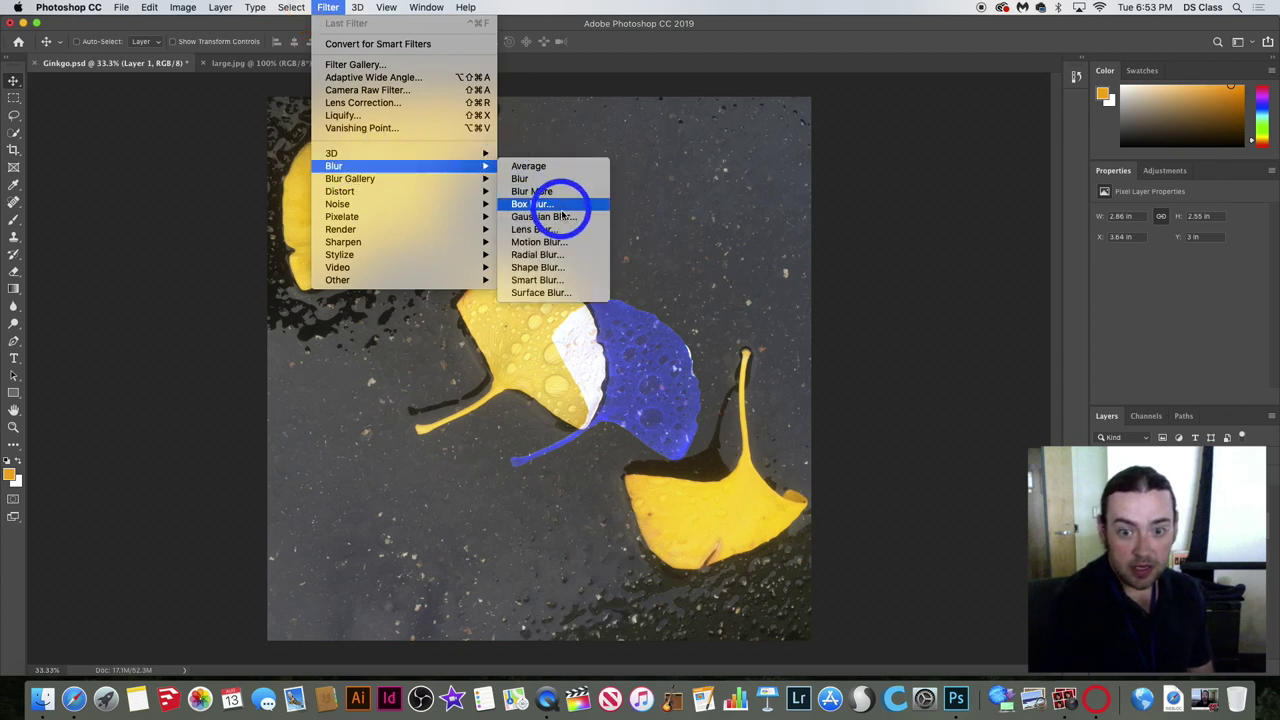
pyautogui.click(560, 216)
pyautogui.click(580, 363)
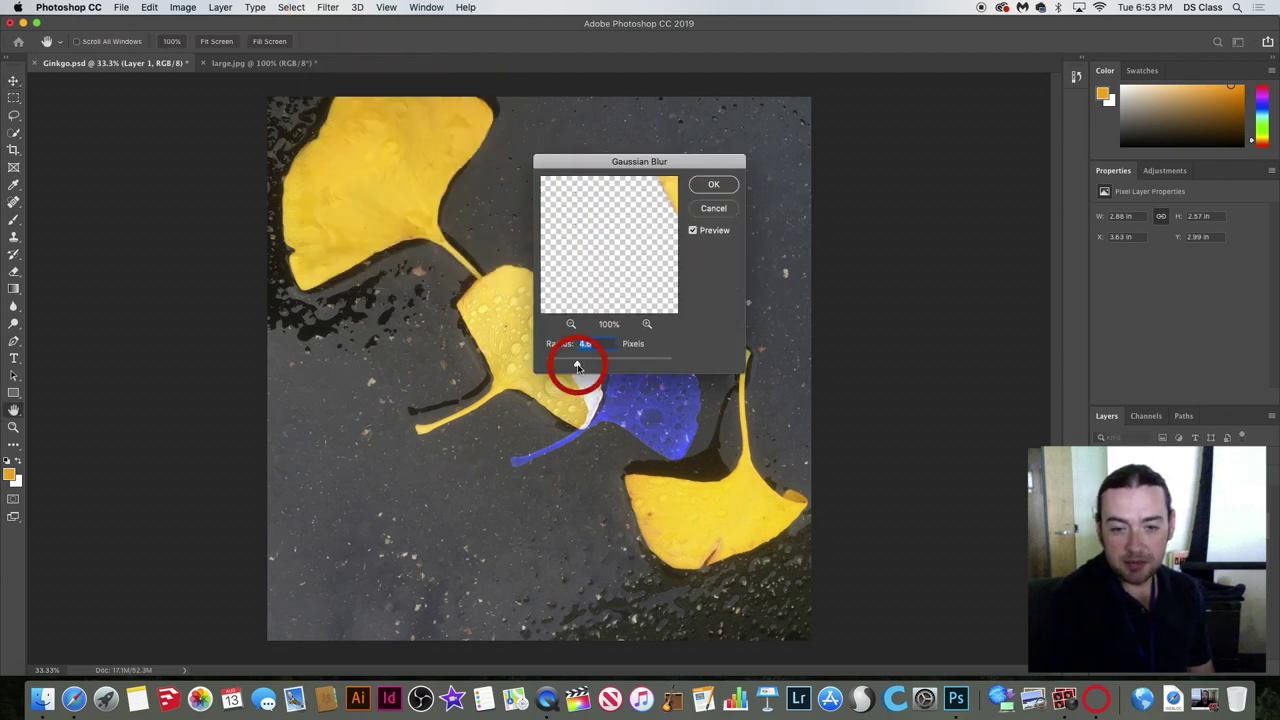
pyautogui.click(724, 187)
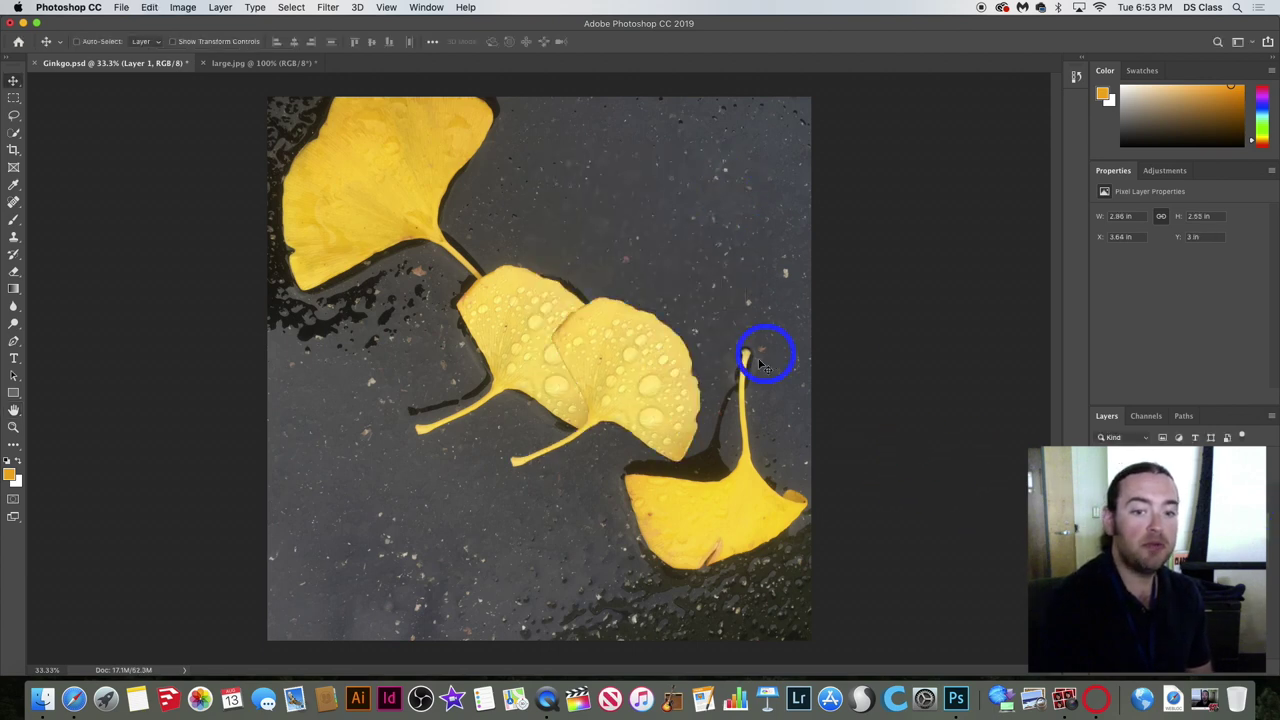
# Drag the leaf off the centre leaf and up to the top-right edge, around 5.09, -0.21 in.
pyautogui.moveTo(591, 363); pyautogui.dragTo(523, 557)
pyautogui.click(520, 551)
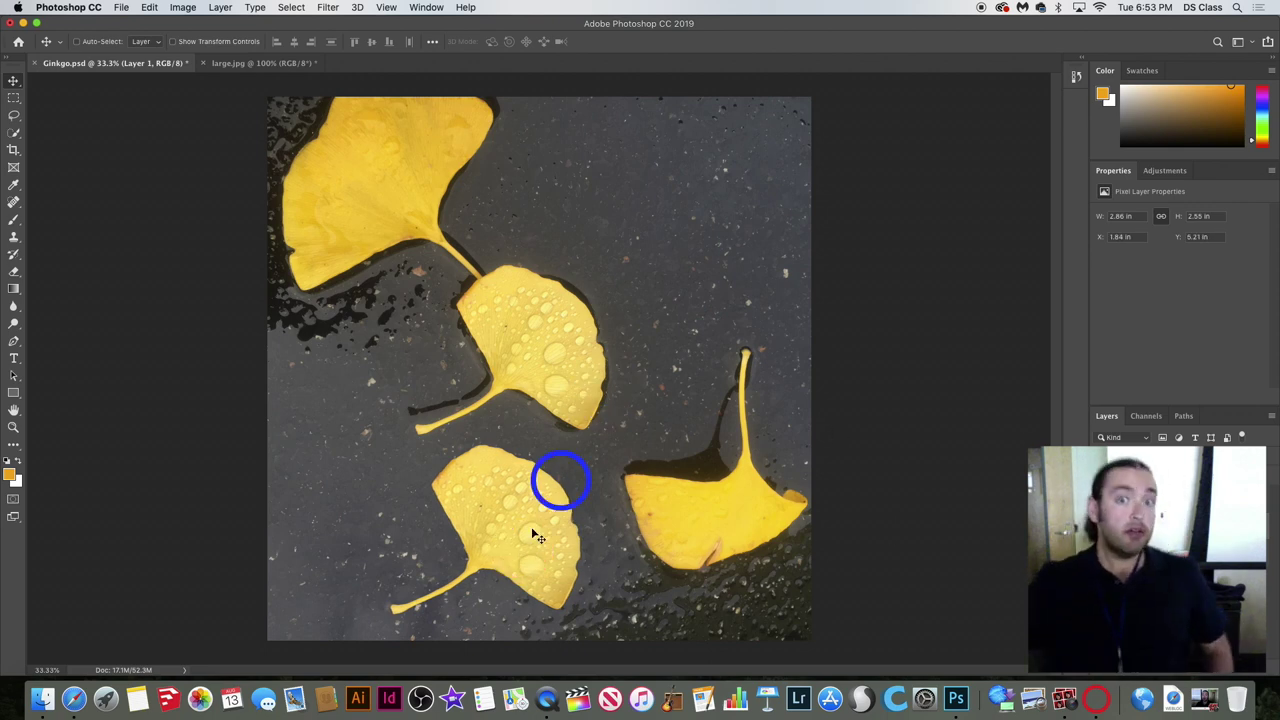
pyautogui.moveTo(519, 540); pyautogui.dragTo(705, 203)
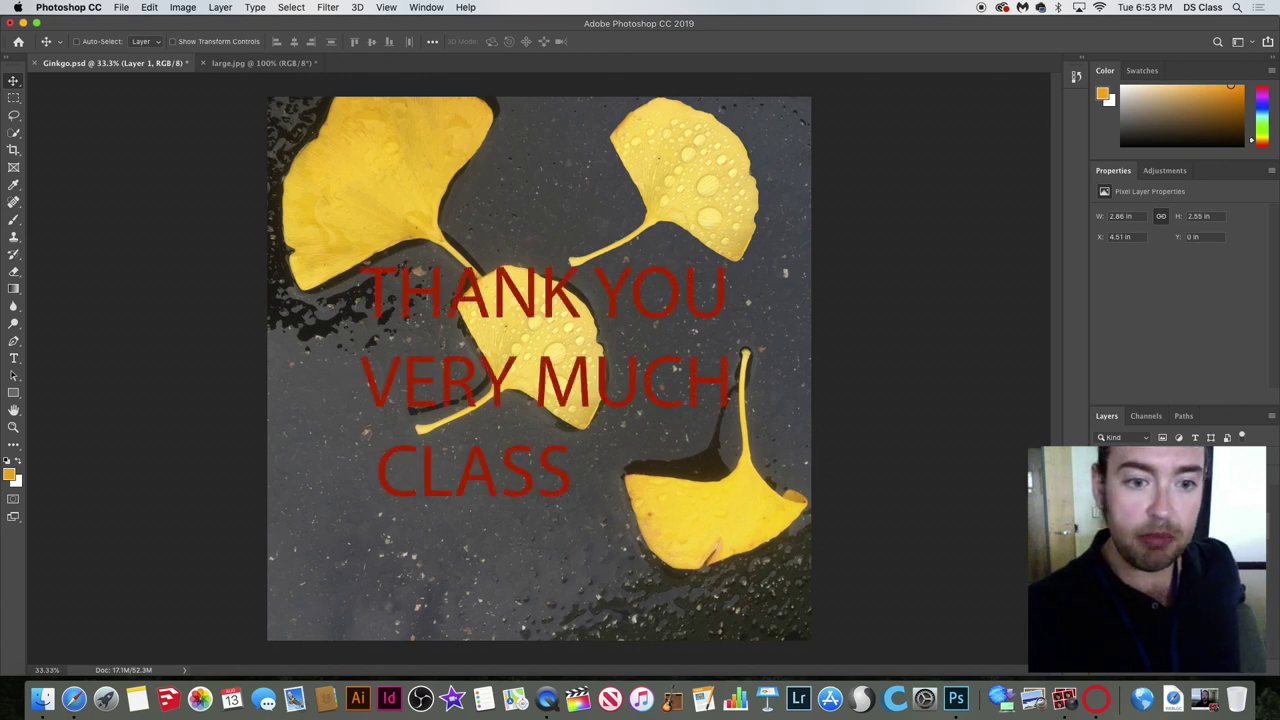
pyautogui.moveTo(558, 293); pyautogui.dragTo(596, 233)
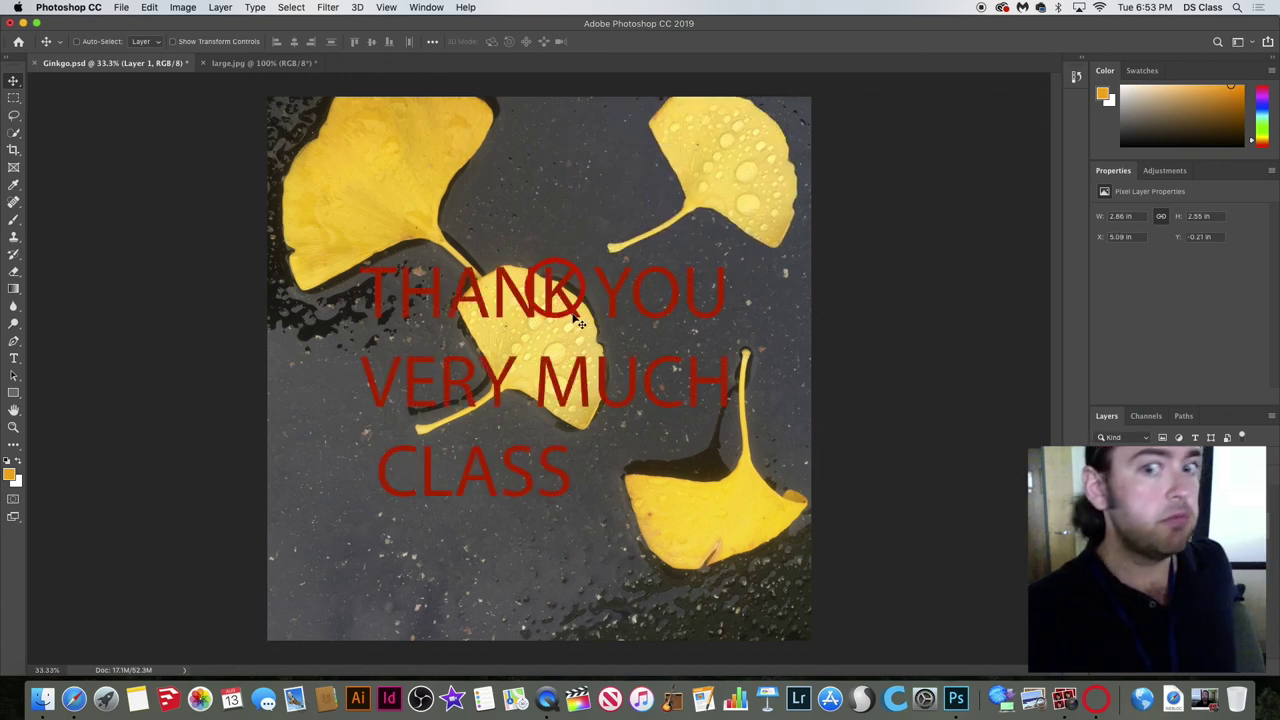
pyautogui.click(563, 308)
# Select the THANK YOU VERY MUCH CLASS text layer and nudge it slightly right.
pyautogui.click(1086, 360)
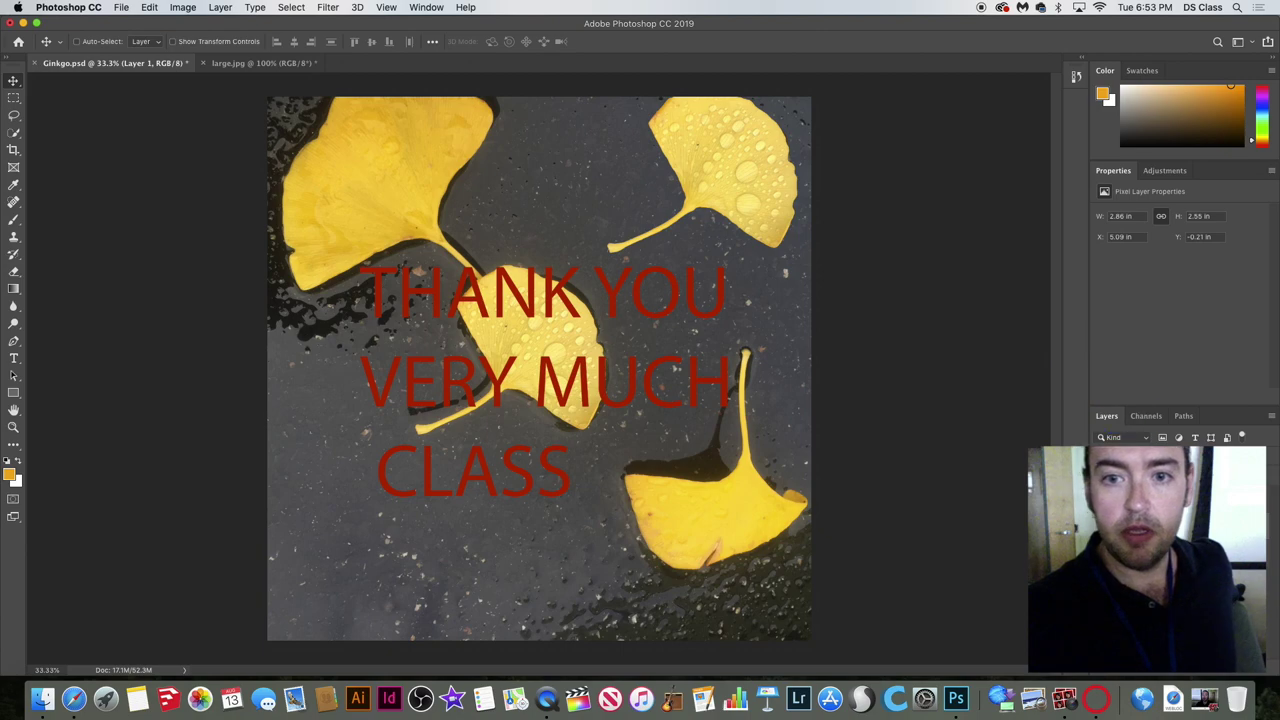
pyautogui.hotkey('alt', ']')
pyautogui.moveTo(480, 385); pyautogui.dragTo(602, 338)
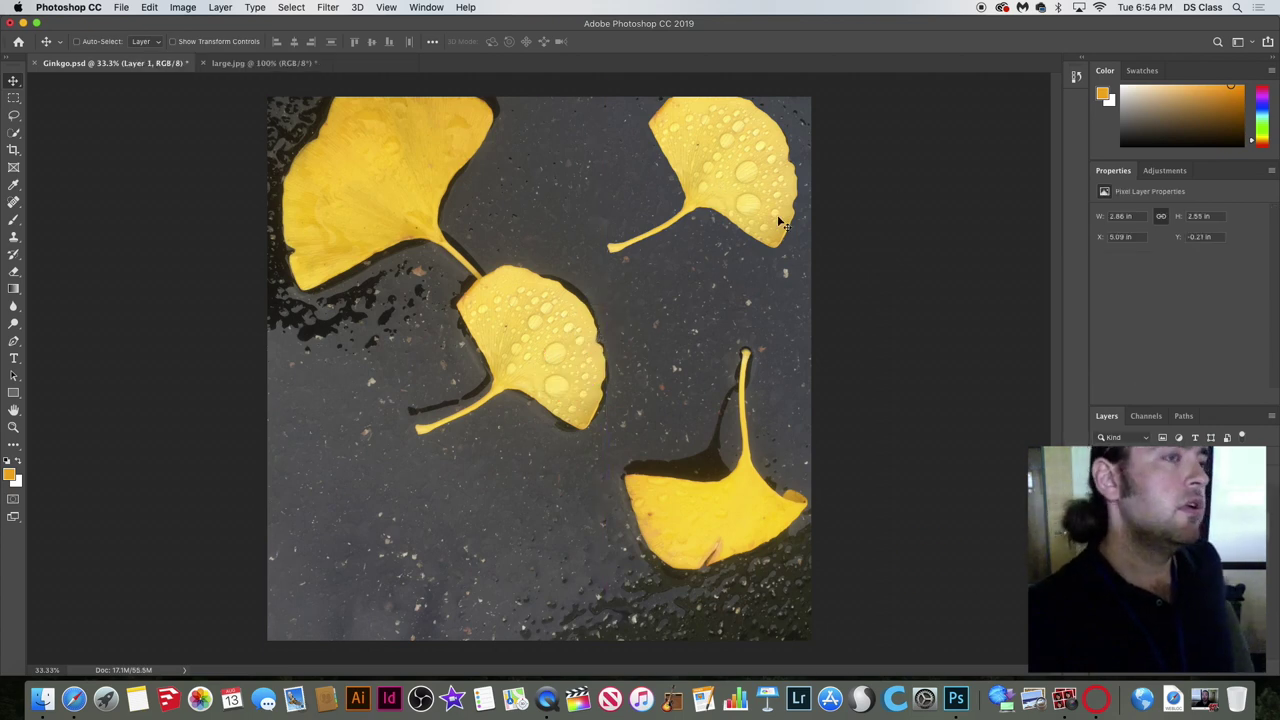
# Try several spots for the upper-right leaf, settling it slightly lower and left at 4.74, 0.35 in.
pyautogui.moveTo(780, 236); pyautogui.dragTo(755, 308)
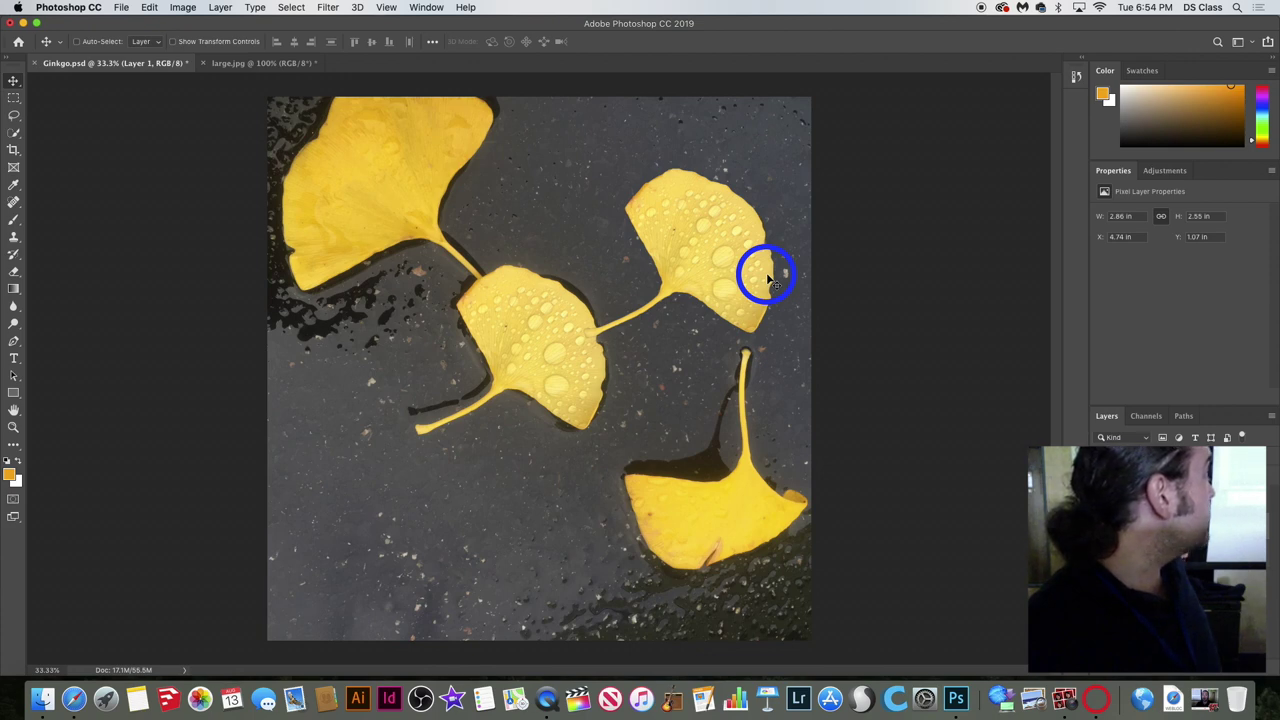
pyautogui.moveTo(705, 255); pyautogui.dragTo(526, 420)
pyautogui.moveTo(531, 323); pyautogui.dragTo(557, 443)
pyautogui.moveTo(557, 443); pyautogui.dragTo(723, 202)
pyautogui.moveTo(695, 245); pyautogui.dragTo(709, 197)
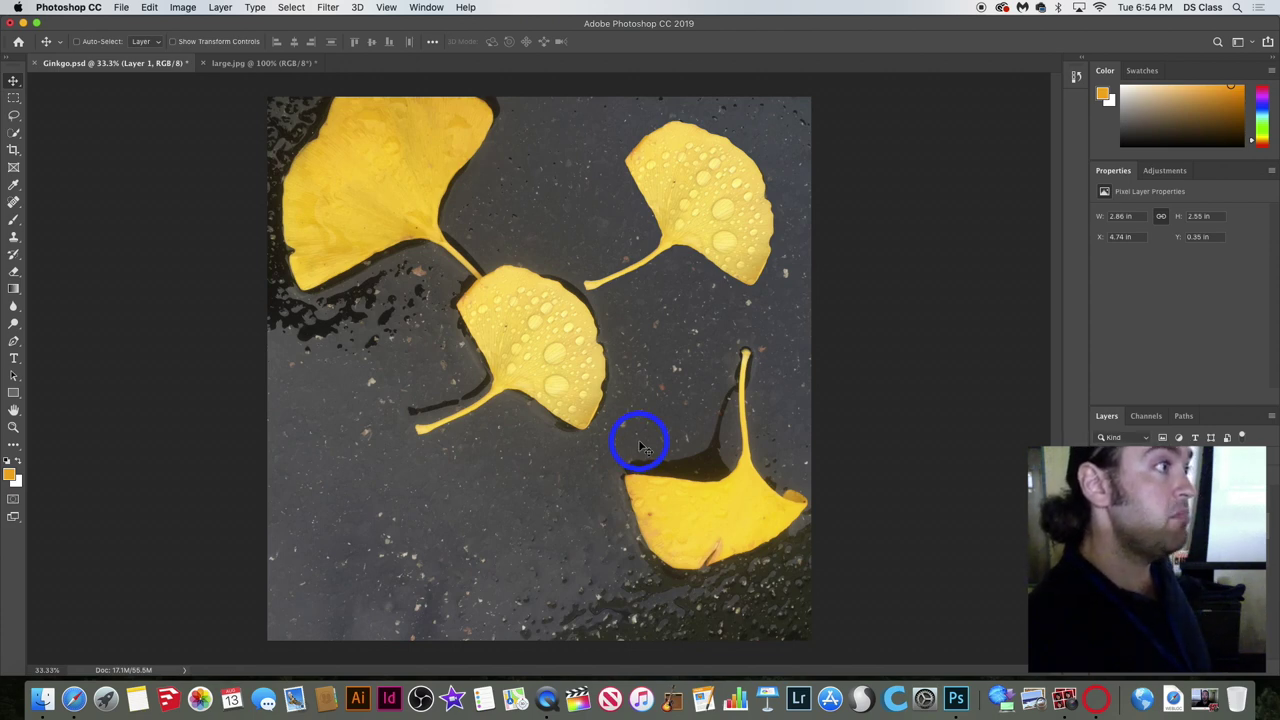
# Back out of Save As, then slide the upper-right leaf left onto the centre leaf at 3.08, 1.13 in.
pyautogui.click(119, 7)
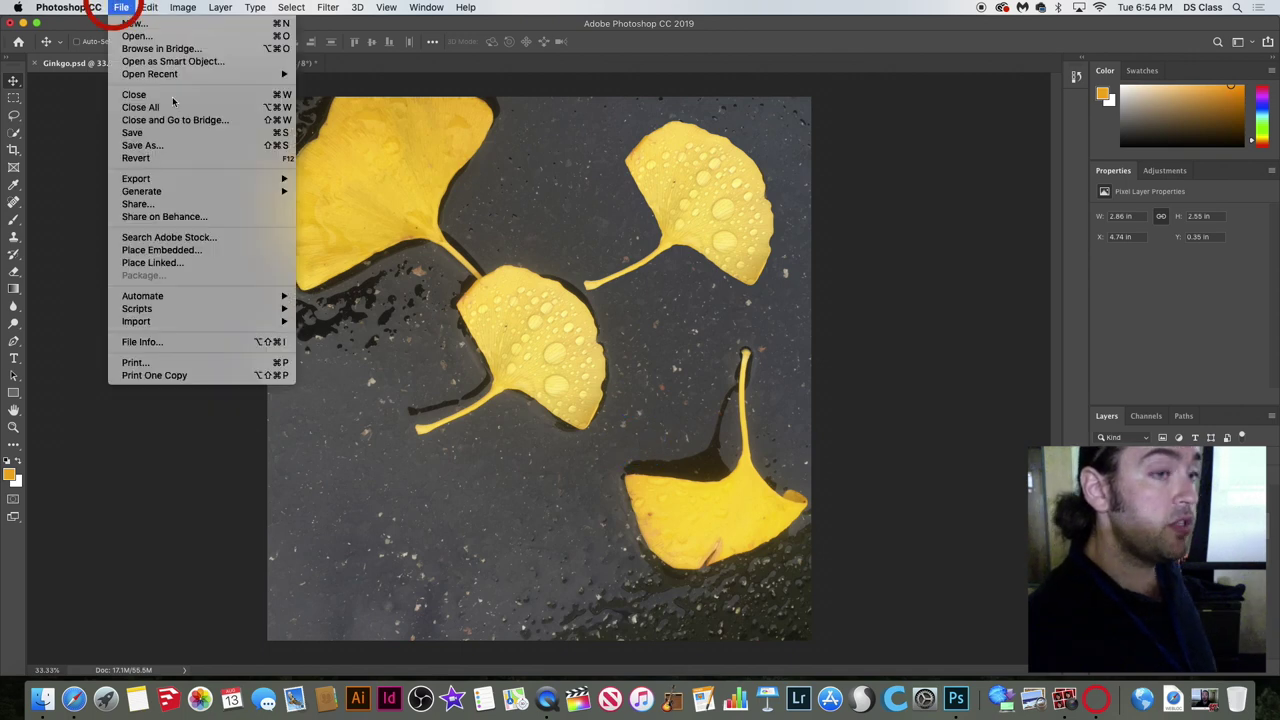
pyautogui.click(184, 145)
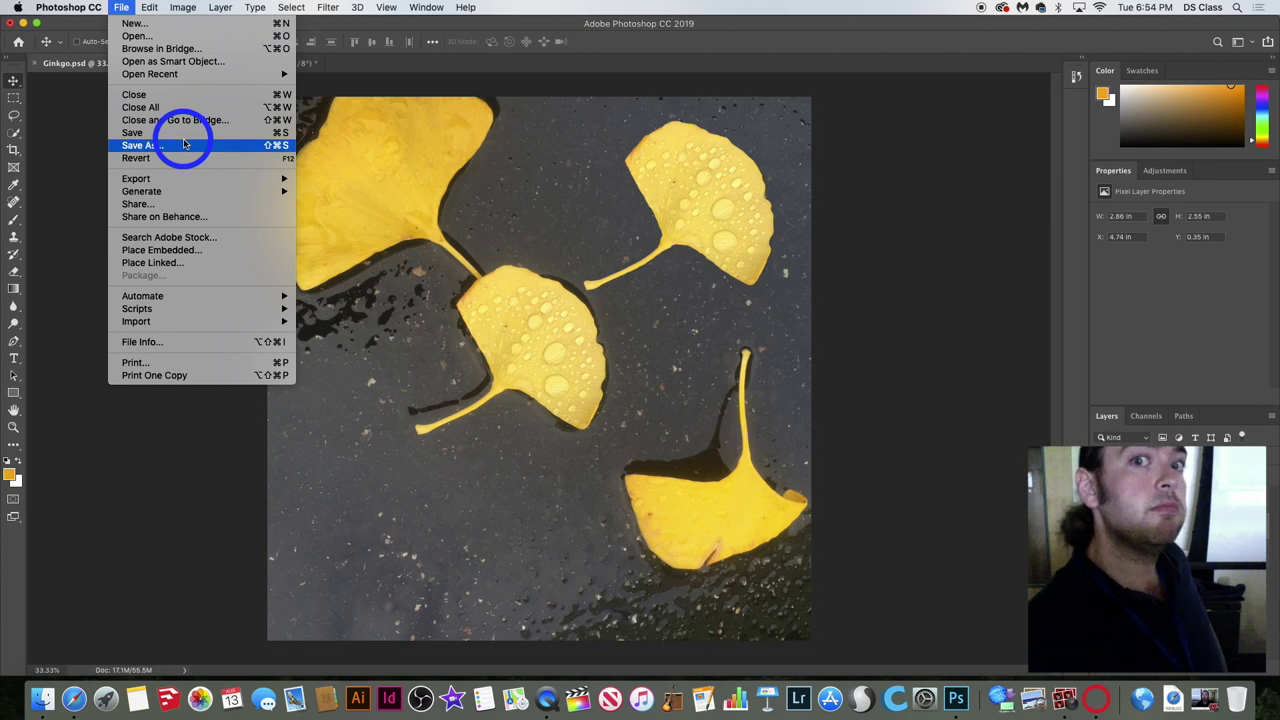
pyautogui.click(117, 6)
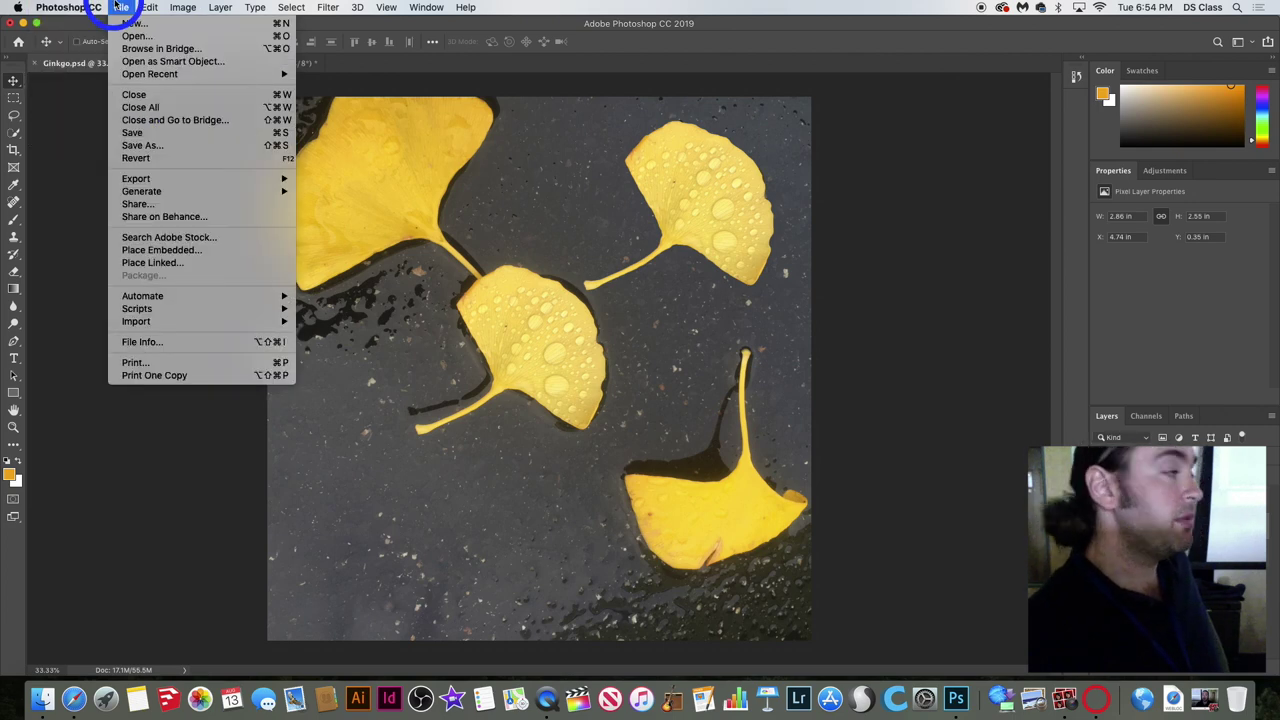
pyautogui.click(702, 212)
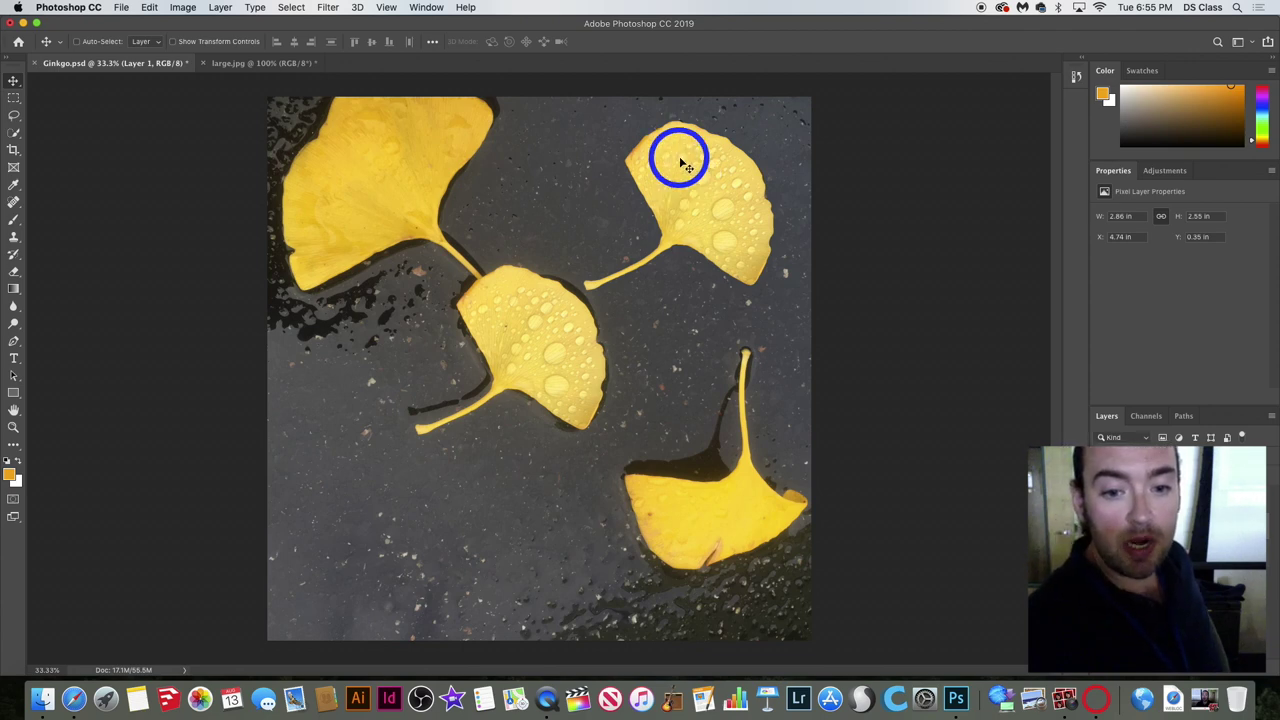
pyautogui.moveTo(698, 192); pyautogui.dragTo(722, 244)
pyautogui.moveTo(663, 277); pyautogui.dragTo(546, 262)
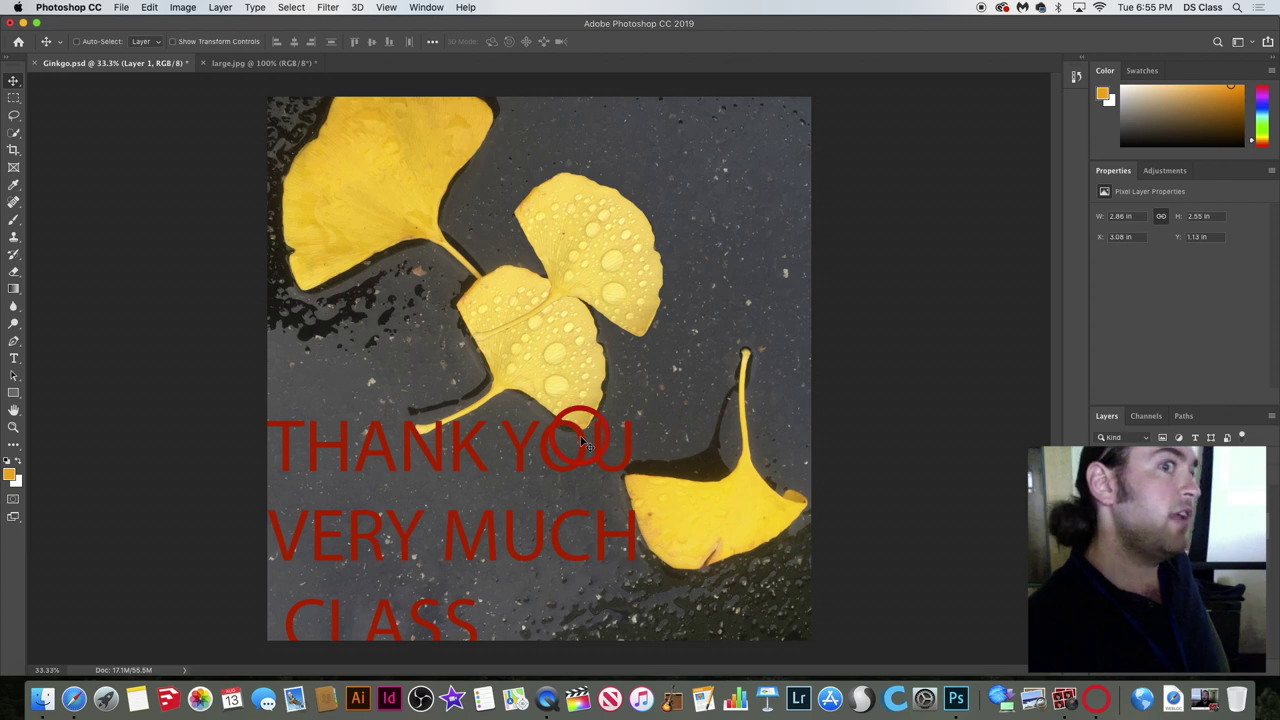
# Select the red THANK YOU VERY MUCH CLASS text layer and drag it toward the canvas middle.
pyautogui.keyDown('super'); pyautogui.click(583, 443); pyautogui.keyUp('super')
pyautogui.click(628, 460)
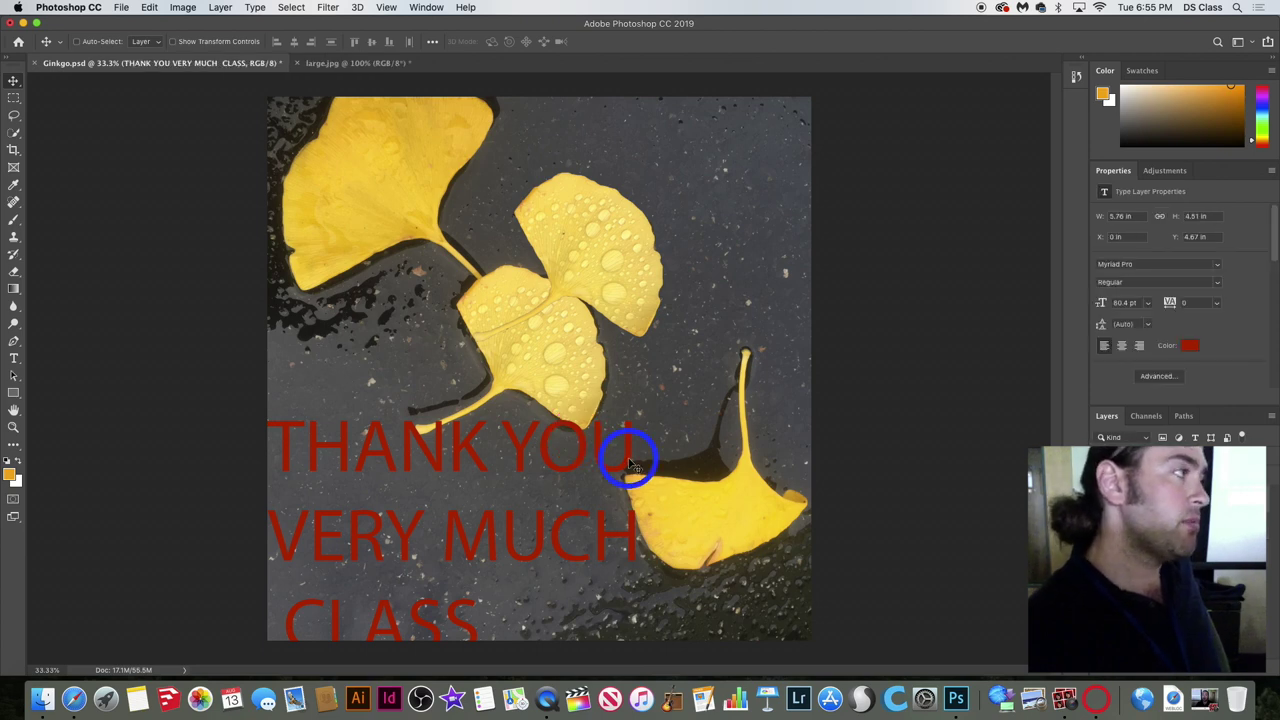
pyautogui.moveTo(628, 460); pyautogui.dragTo(722, 242)
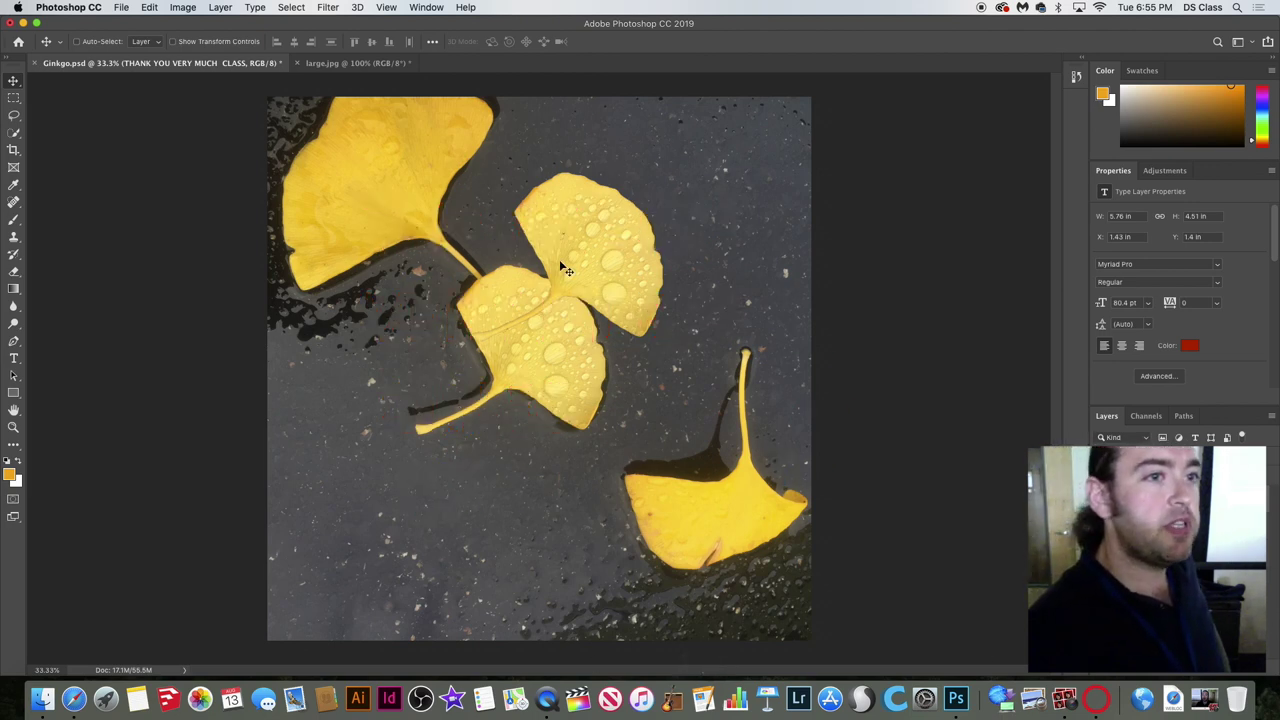
pyautogui.moveTo(563, 261); pyautogui.dragTo(610, 230)
# Try moving the upper leaf up and right, then undo that move.
pyautogui.keyDown('super'); pyautogui.click(670, 288); pyautogui.keyUp('super')
pyautogui.moveTo(670, 288); pyautogui.dragTo(723, 230)
pyautogui.press('super+z')
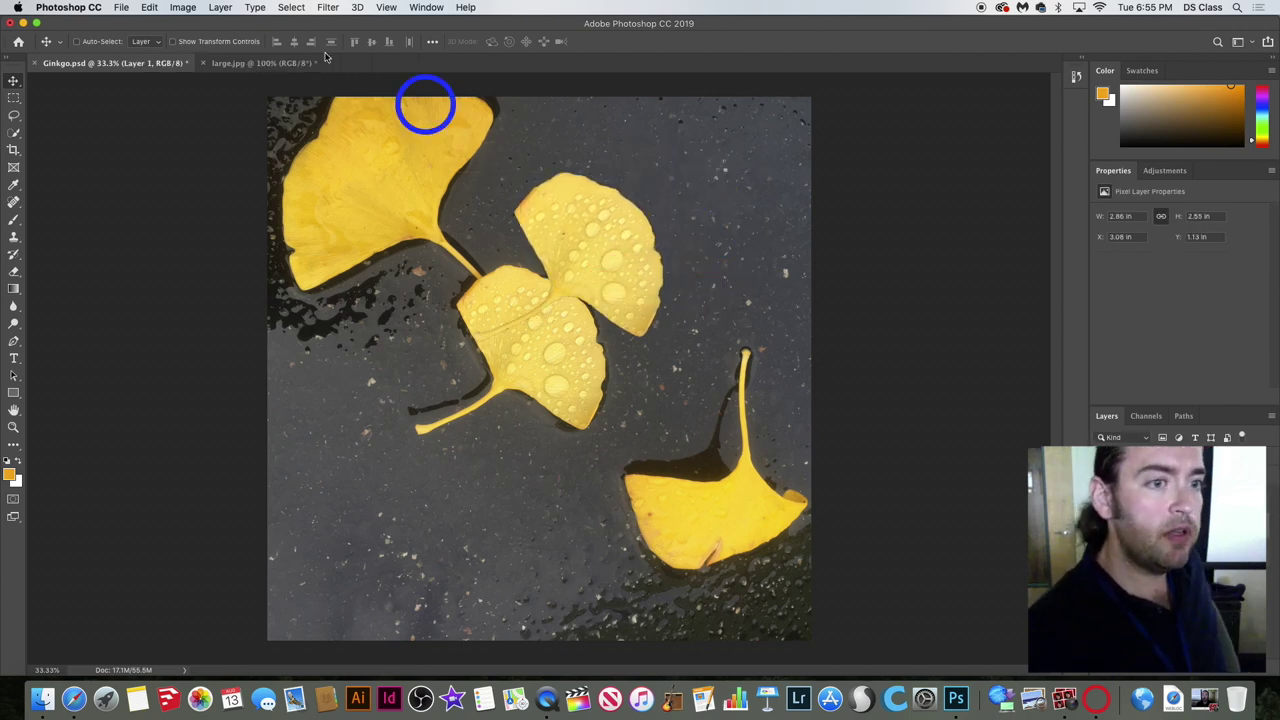
# Start Save As and move the save dialog out of the way.
pyautogui.click(120, 7)
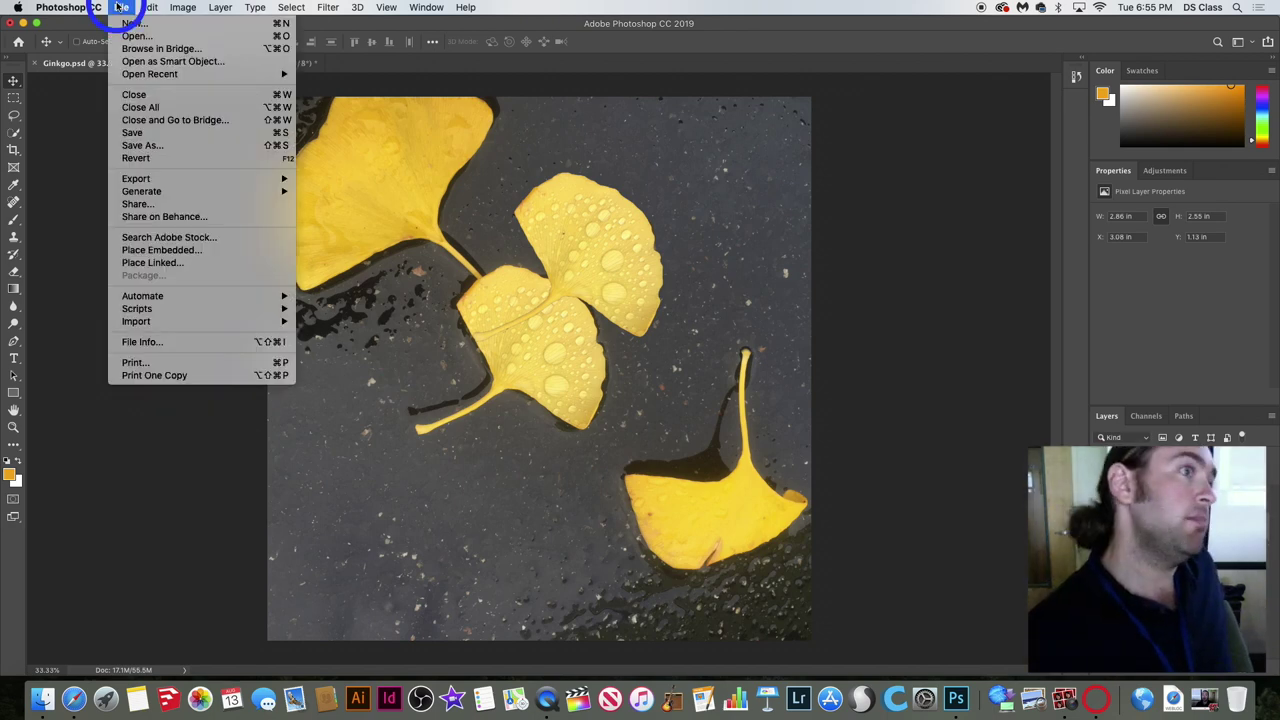
pyautogui.click(203, 146)
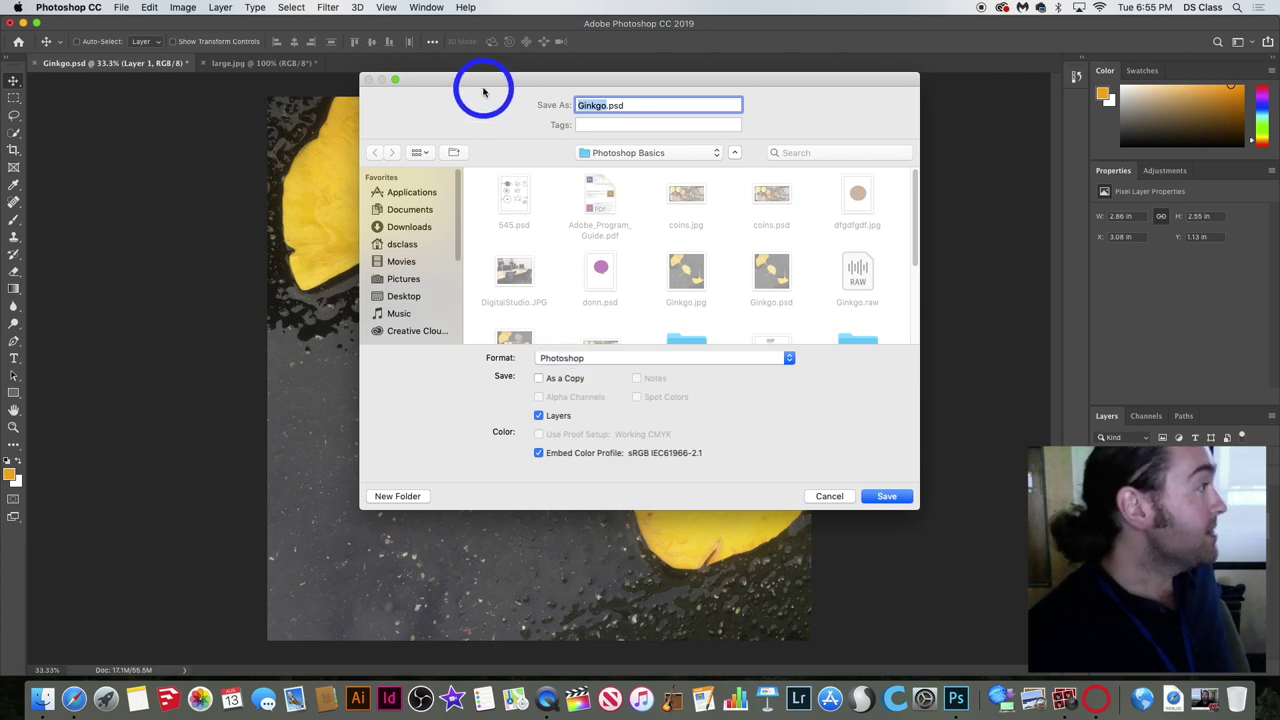
pyautogui.moveTo(480, 88); pyautogui.dragTo(330, 127)
pyautogui.click(472, 141)
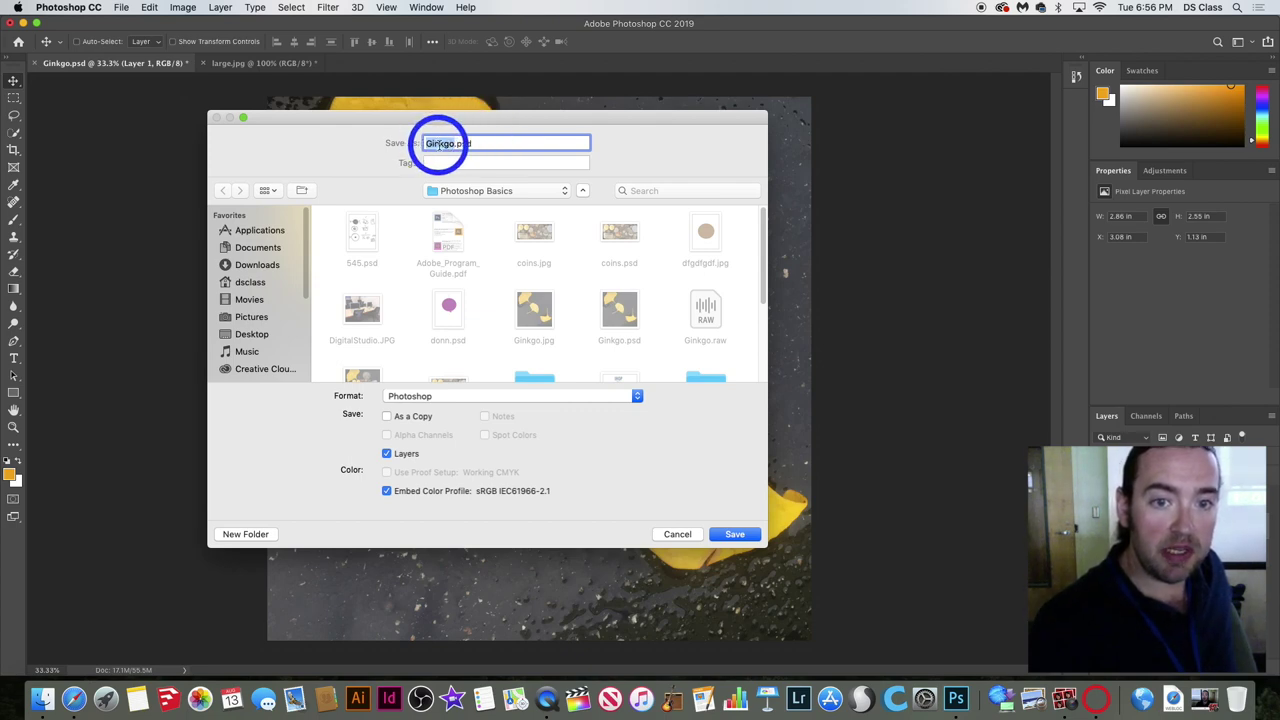
# Set the save location to the Desktop and rename the file to Ginkgo2.
pyautogui.click(491, 193)
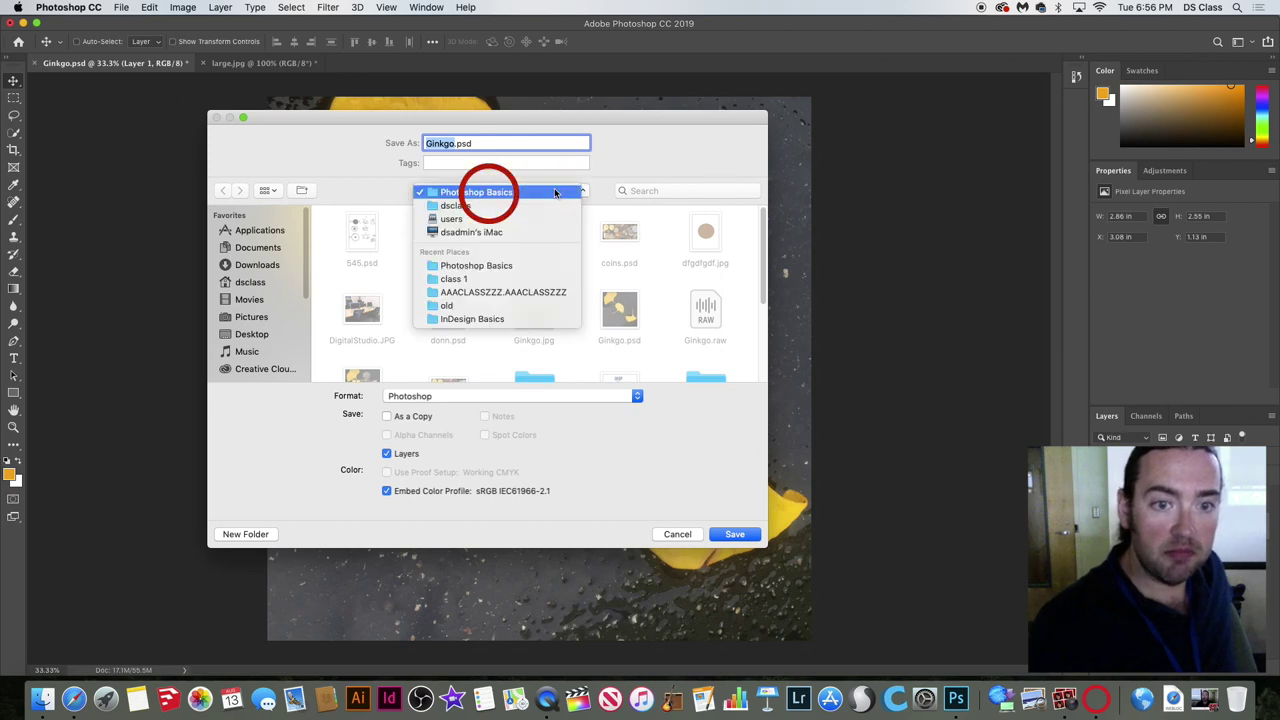
pyautogui.click(628, 165)
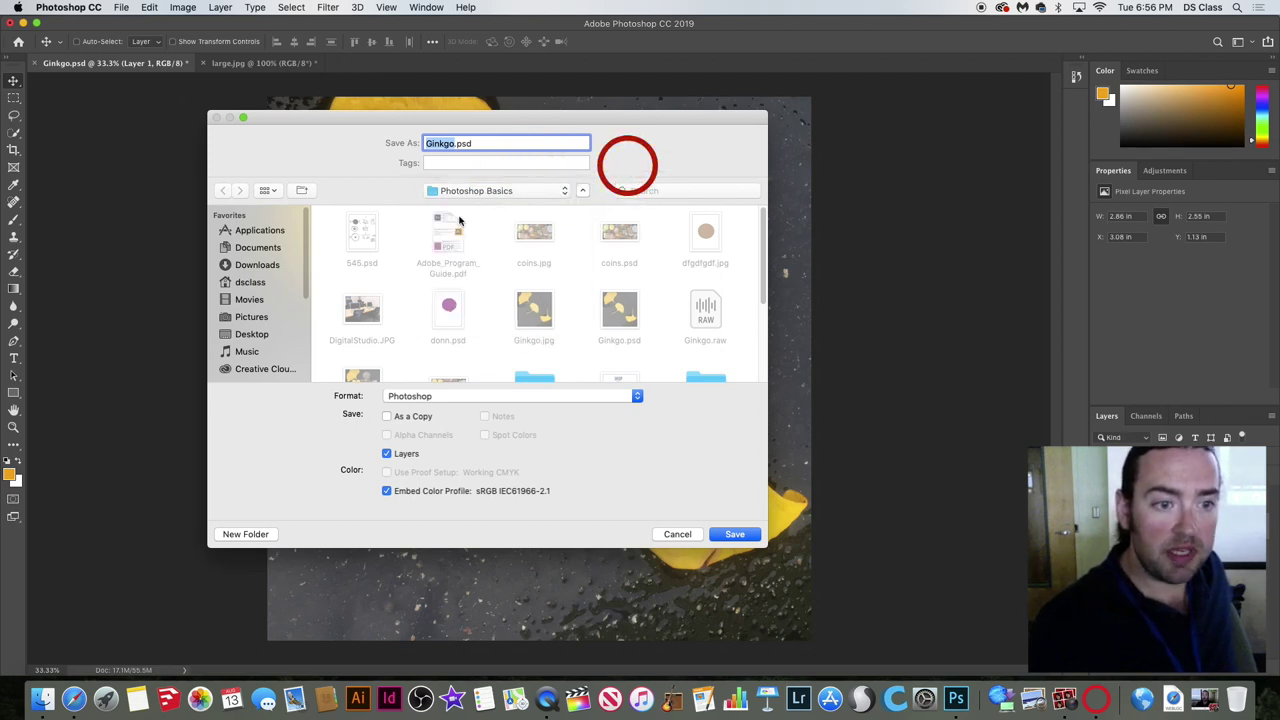
pyautogui.click(564, 191)
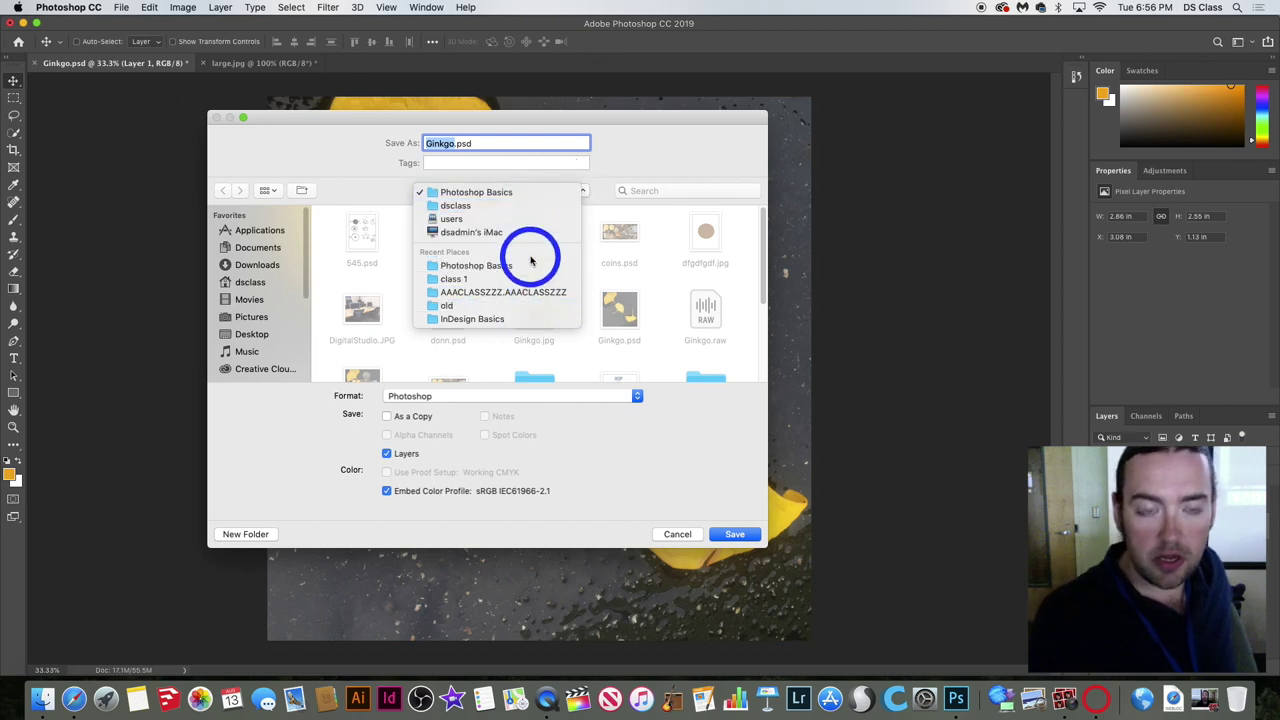
pyautogui.click(251, 299)
pyautogui.click(251, 334)
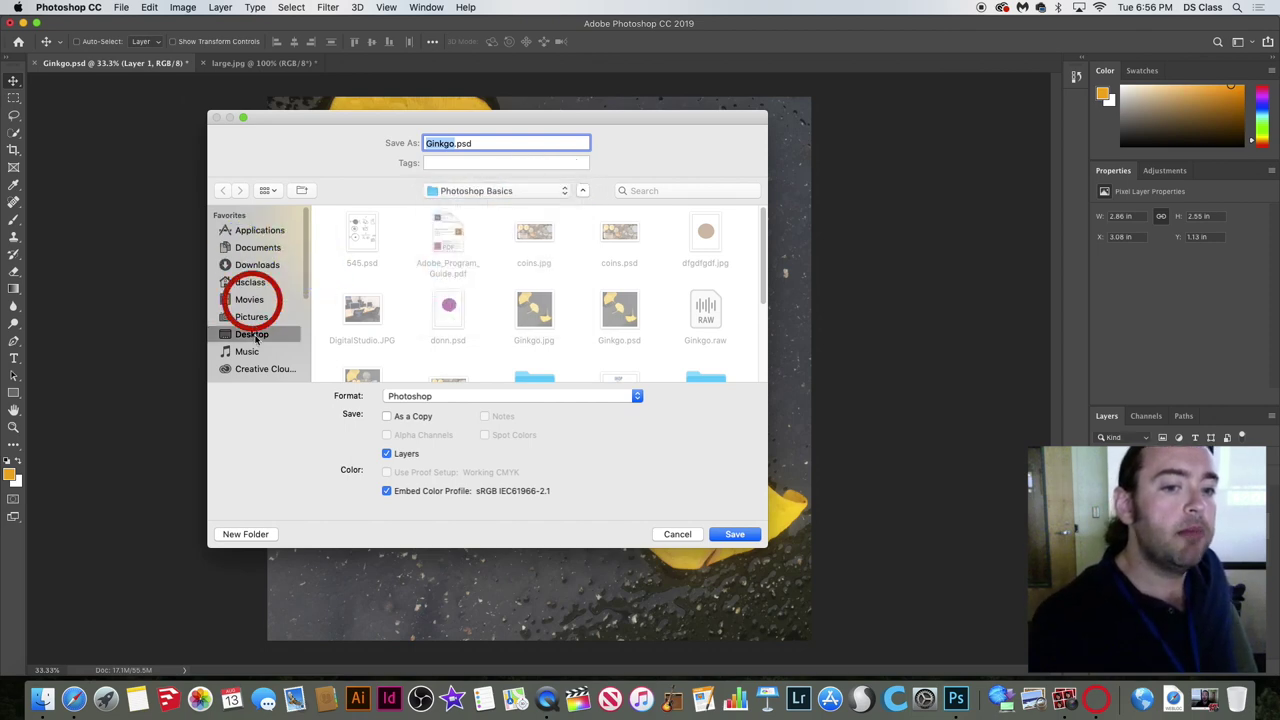
pyautogui.click(456, 145)
pyautogui.write('2')
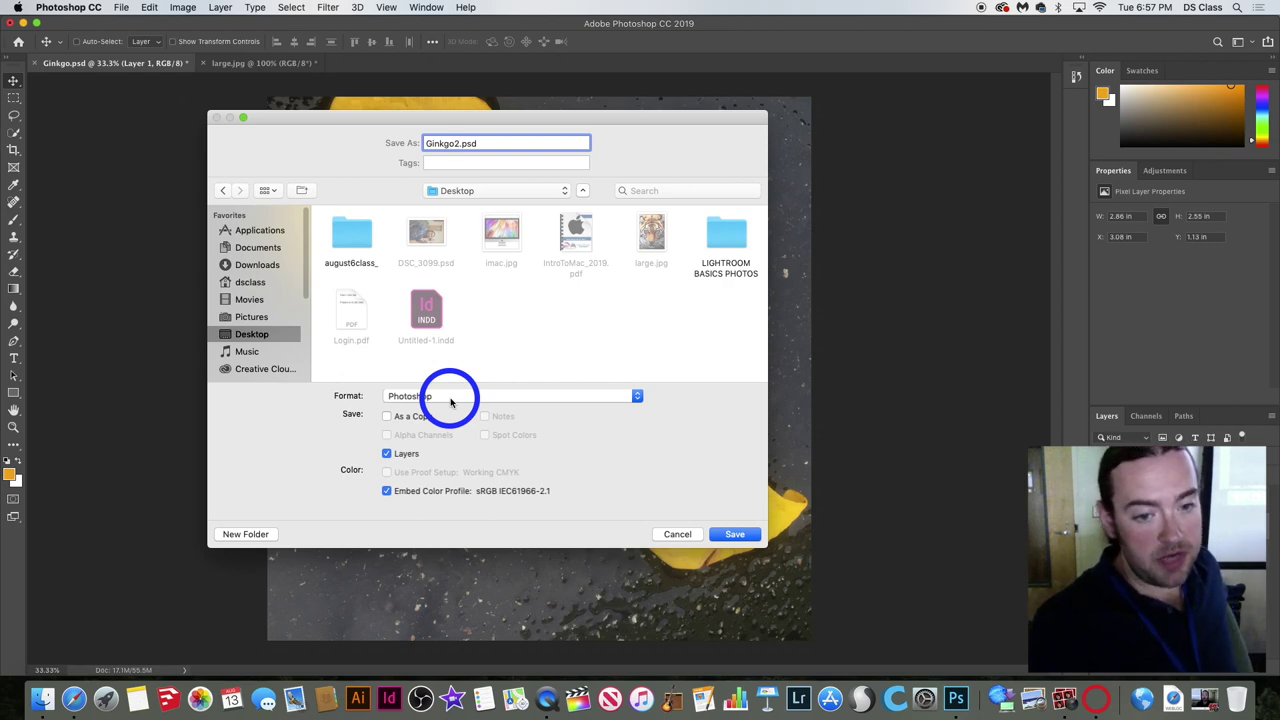
# Keep Photoshop format with Layers checked, then dismiss the dialog without saving.
pyautogui.click(450, 401)
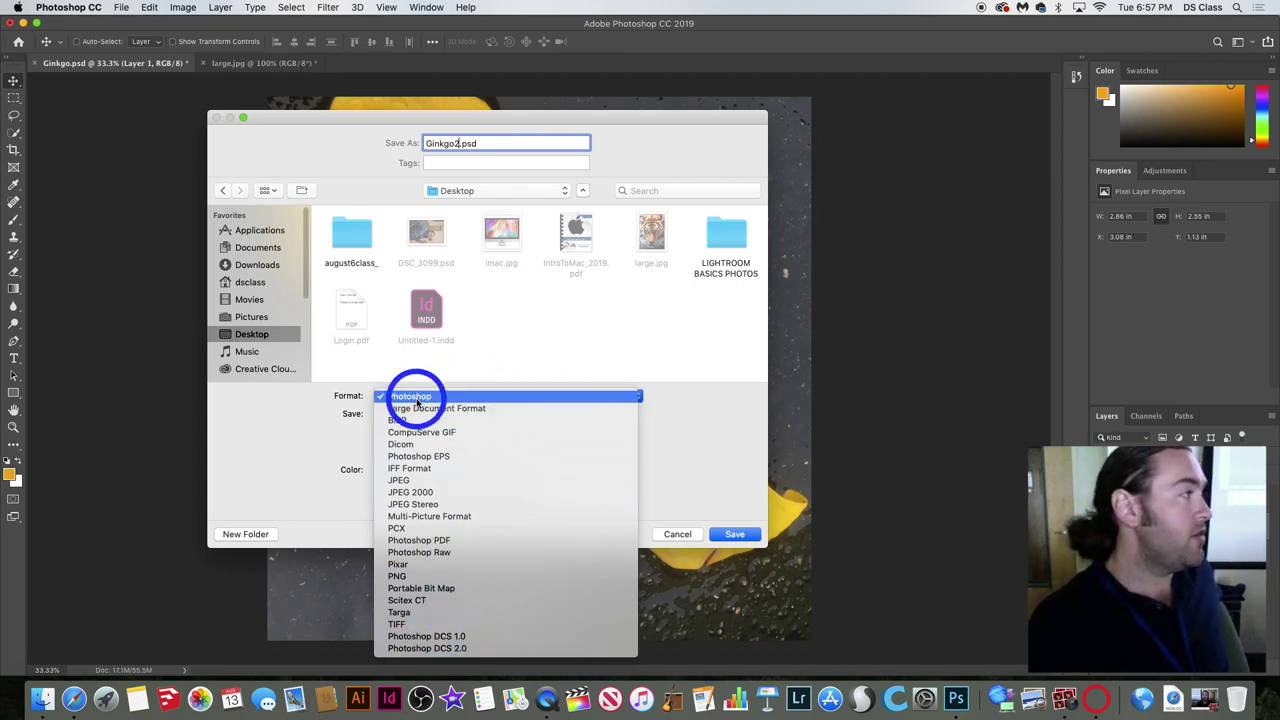
pyautogui.click(418, 400)
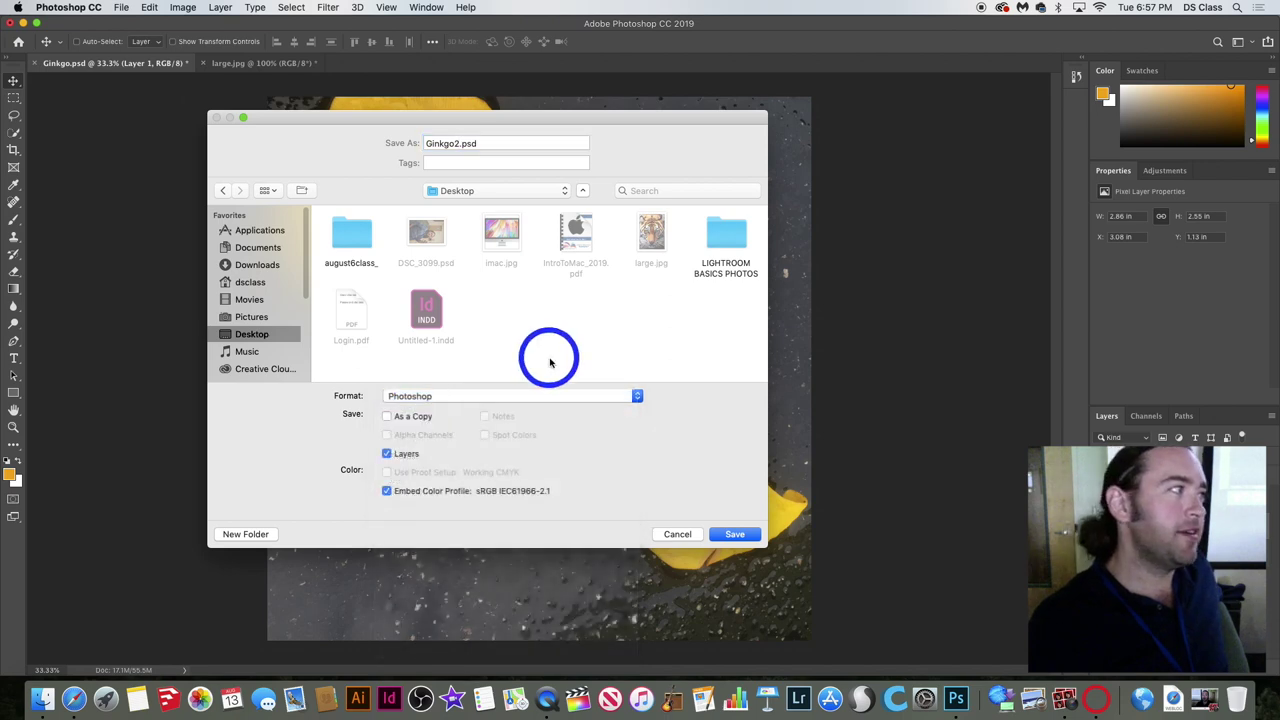
pyautogui.click(388, 455)
pyautogui.click(388, 456)
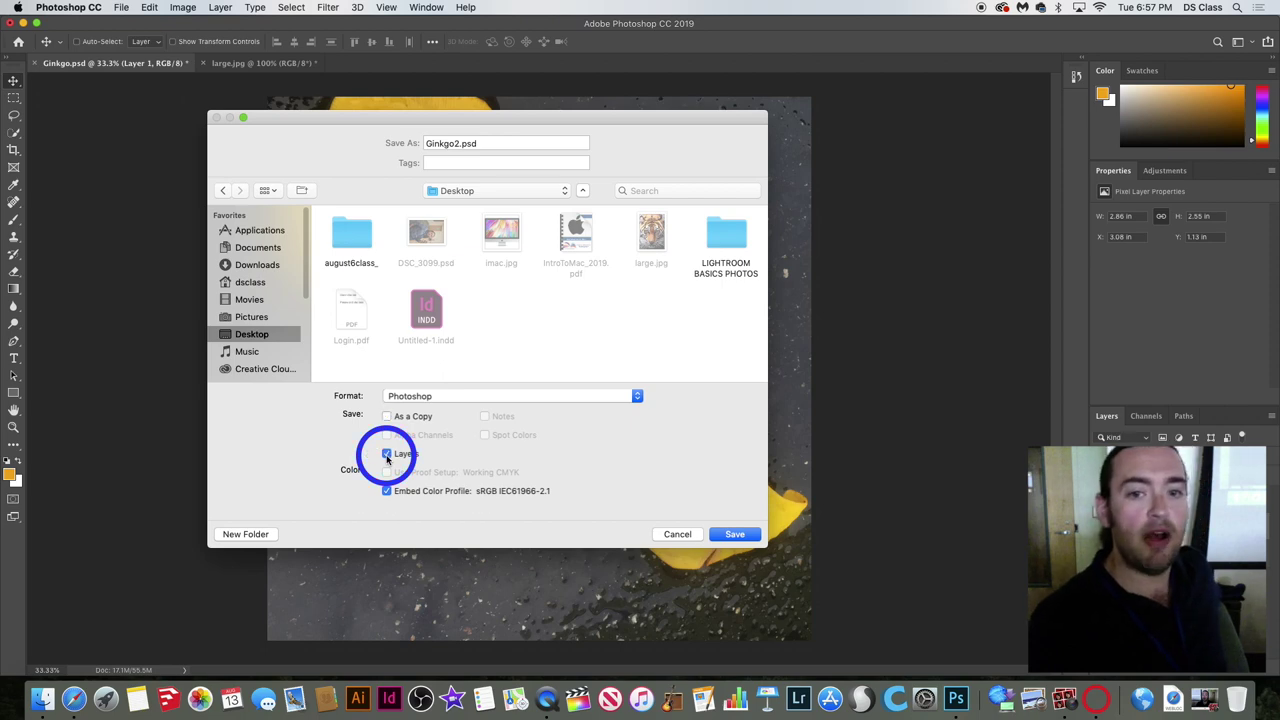
pyautogui.click(684, 538)
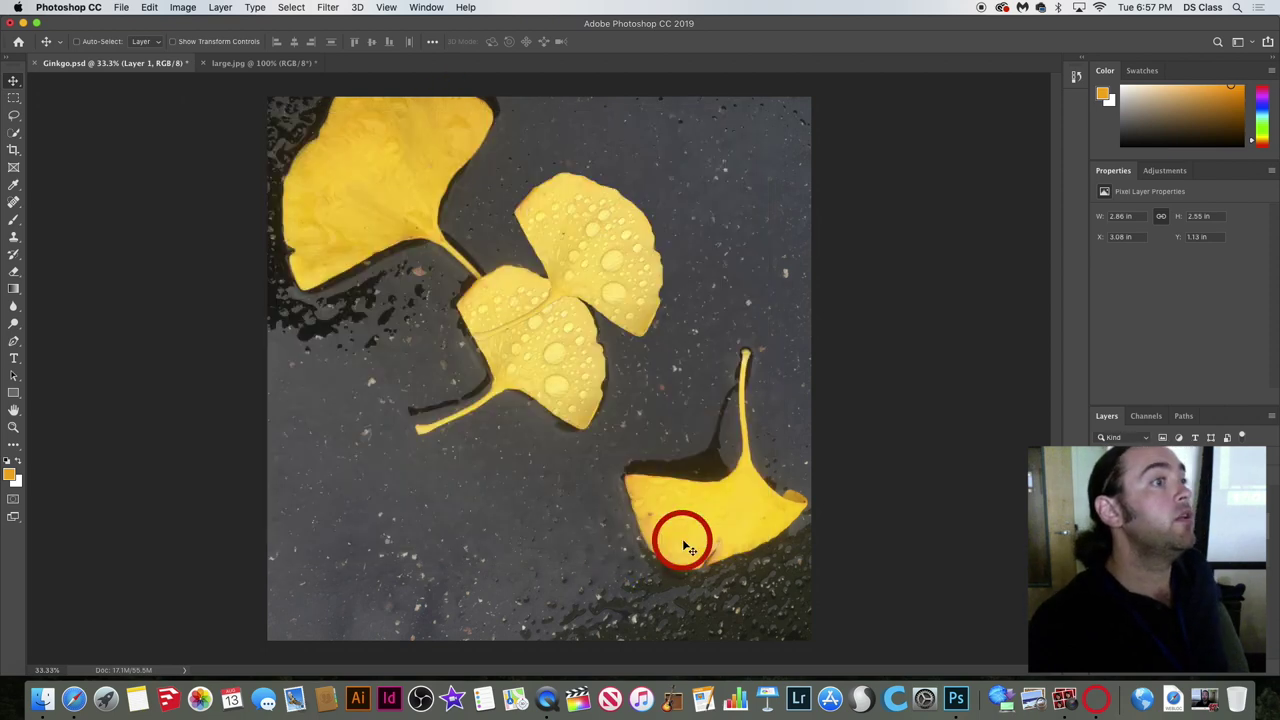
# Drag the overlapping leaf into the top-right corner, fine-tuning it to 4.94, 0.21 in.
pyautogui.moveTo(620, 252); pyautogui.dragTo(752, 195)
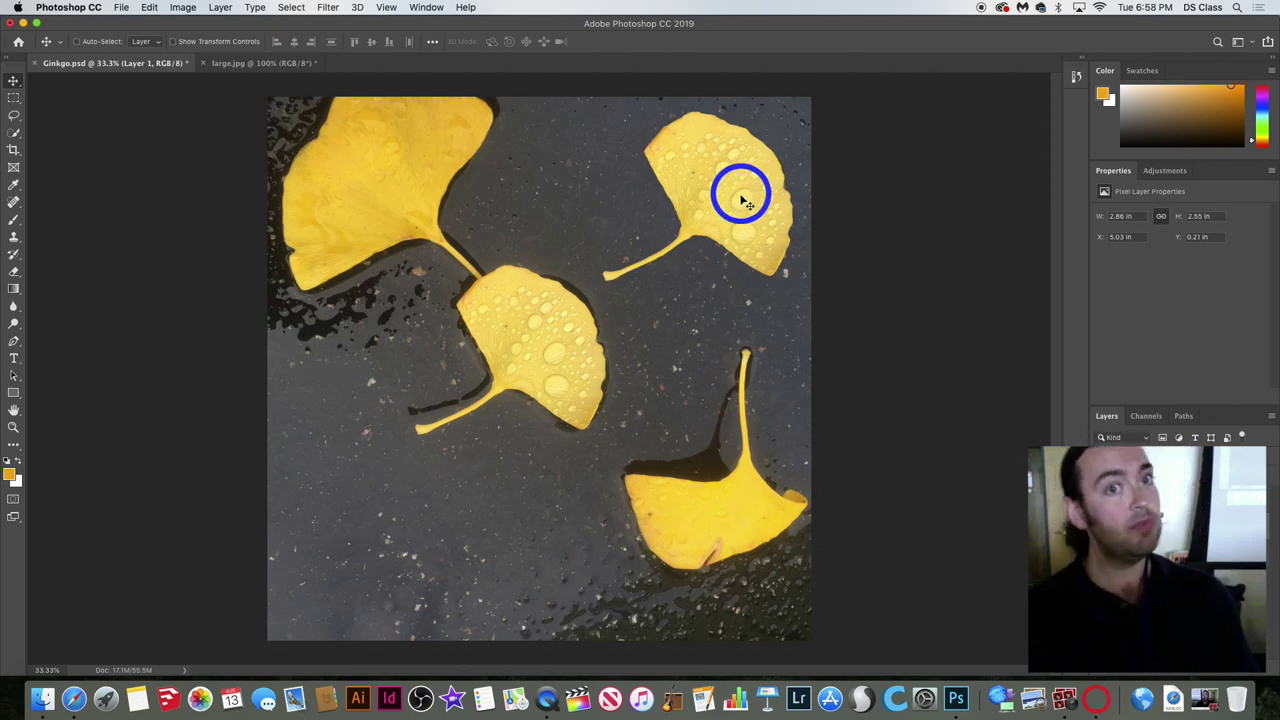
pyautogui.moveTo(740, 192); pyautogui.dragTo(713, 200)
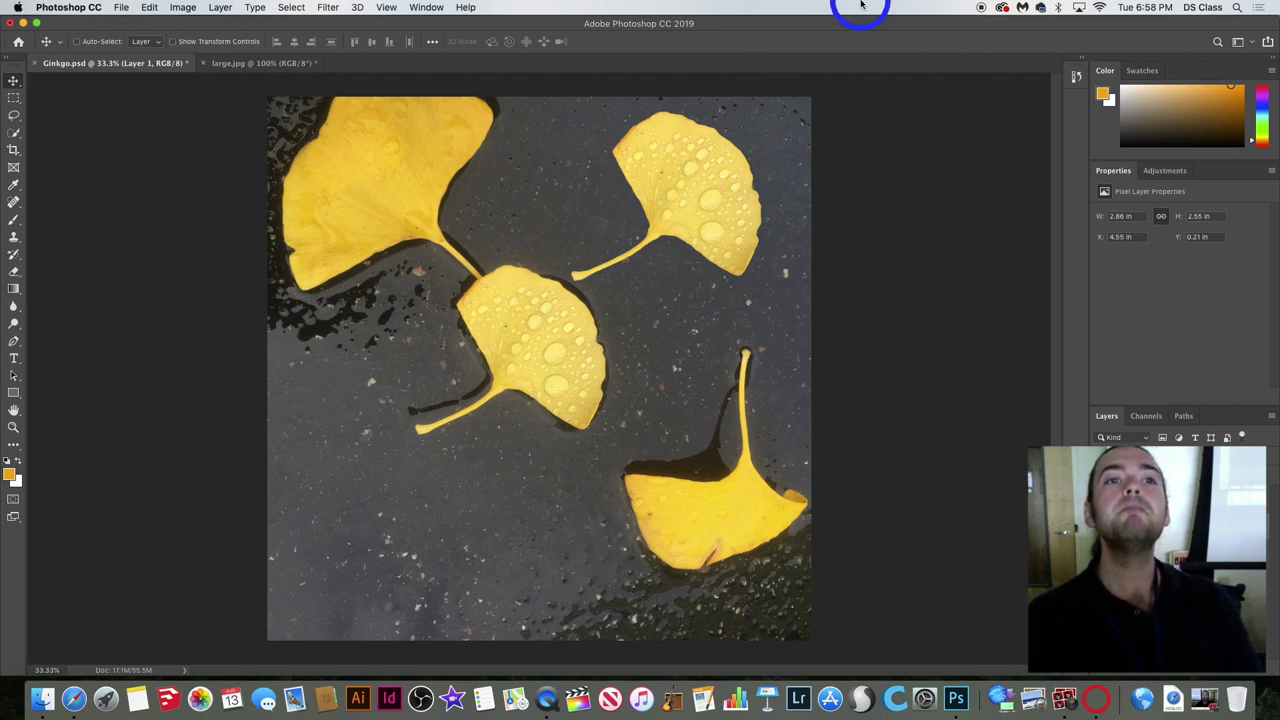
pyautogui.moveTo(700, 194); pyautogui.dragTo(725, 206)
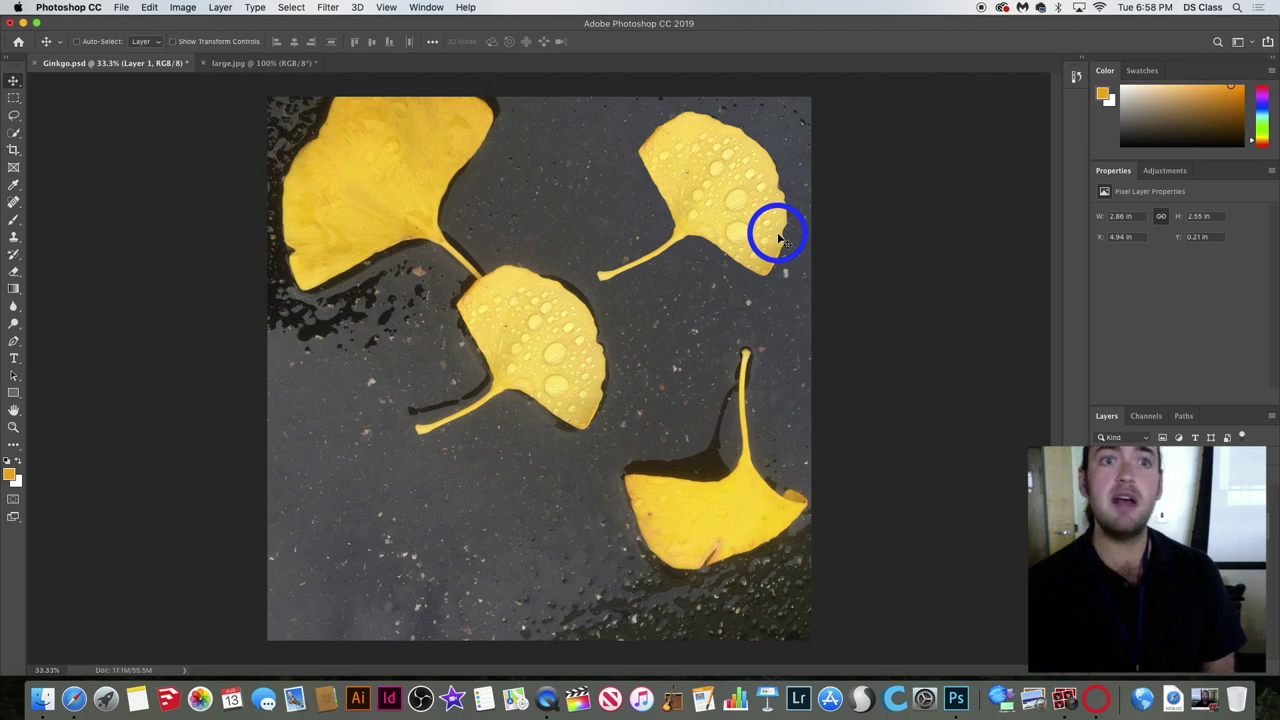
pyautogui.click(123, 8)
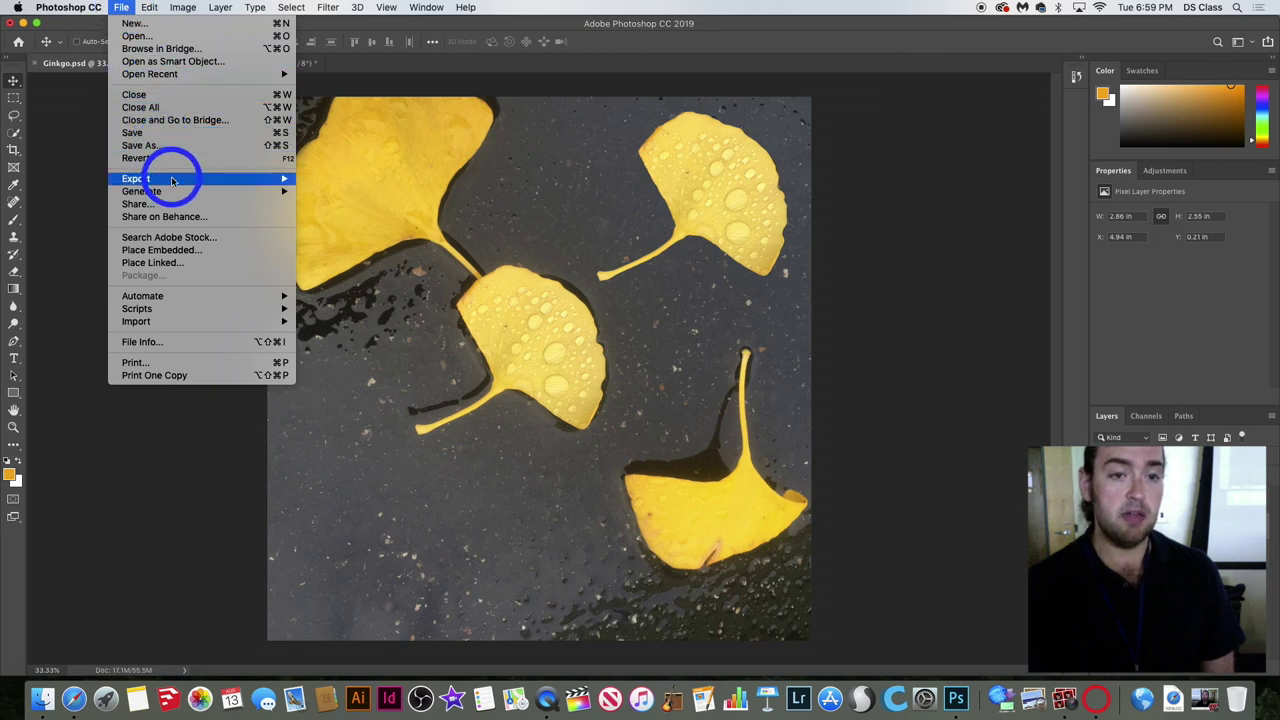
pyautogui.moveTo(187, 326)
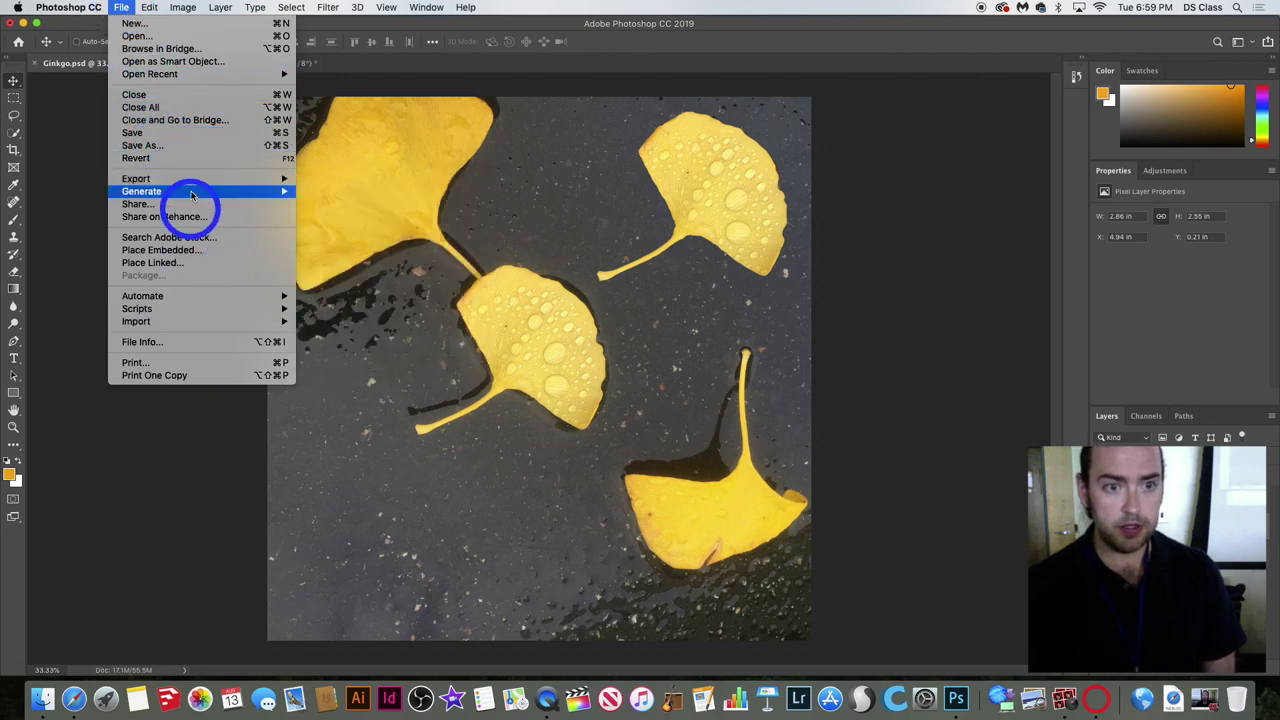
pyautogui.moveTo(192, 183)
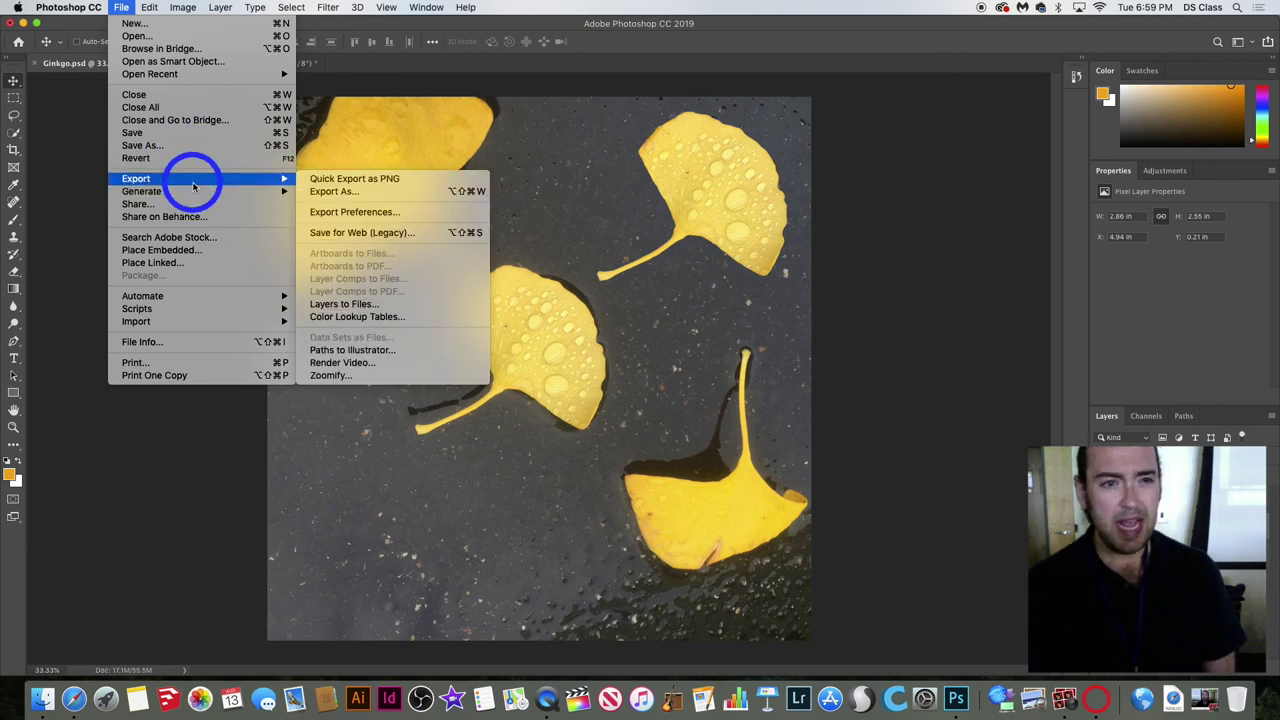
pyautogui.click(414, 191)
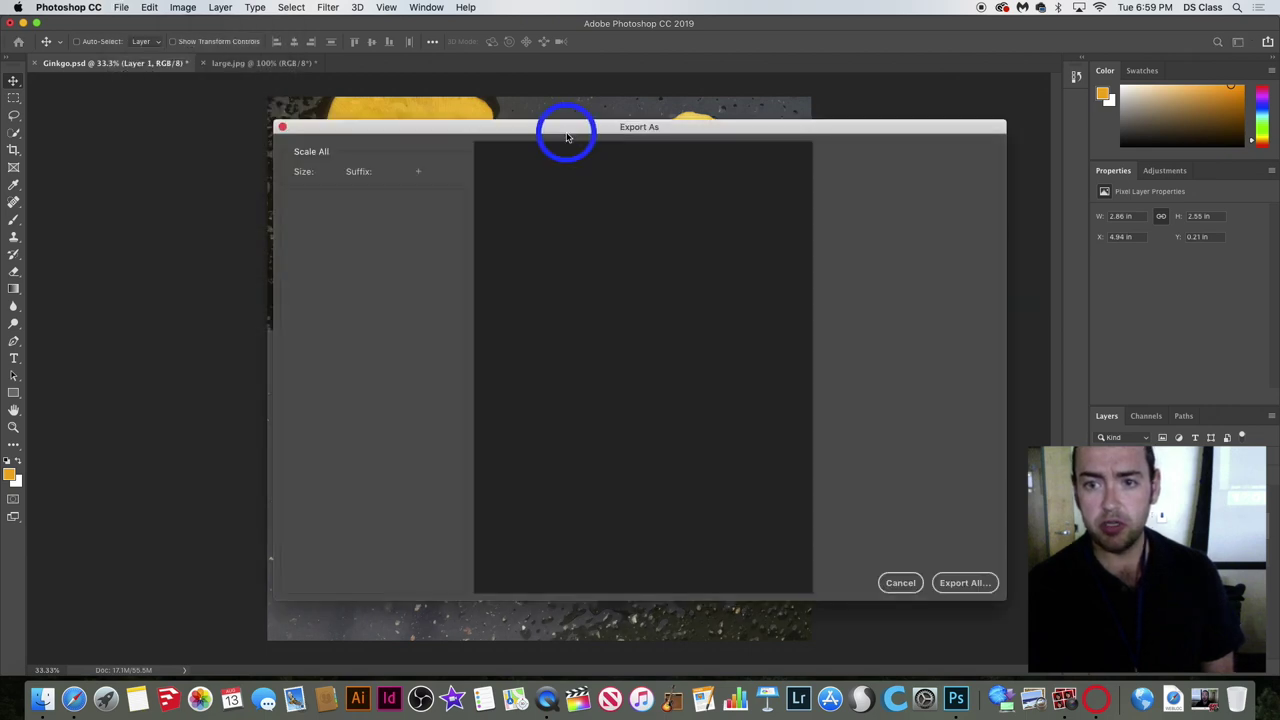
pyautogui.moveTo(566, 129); pyautogui.dragTo(538, 114)
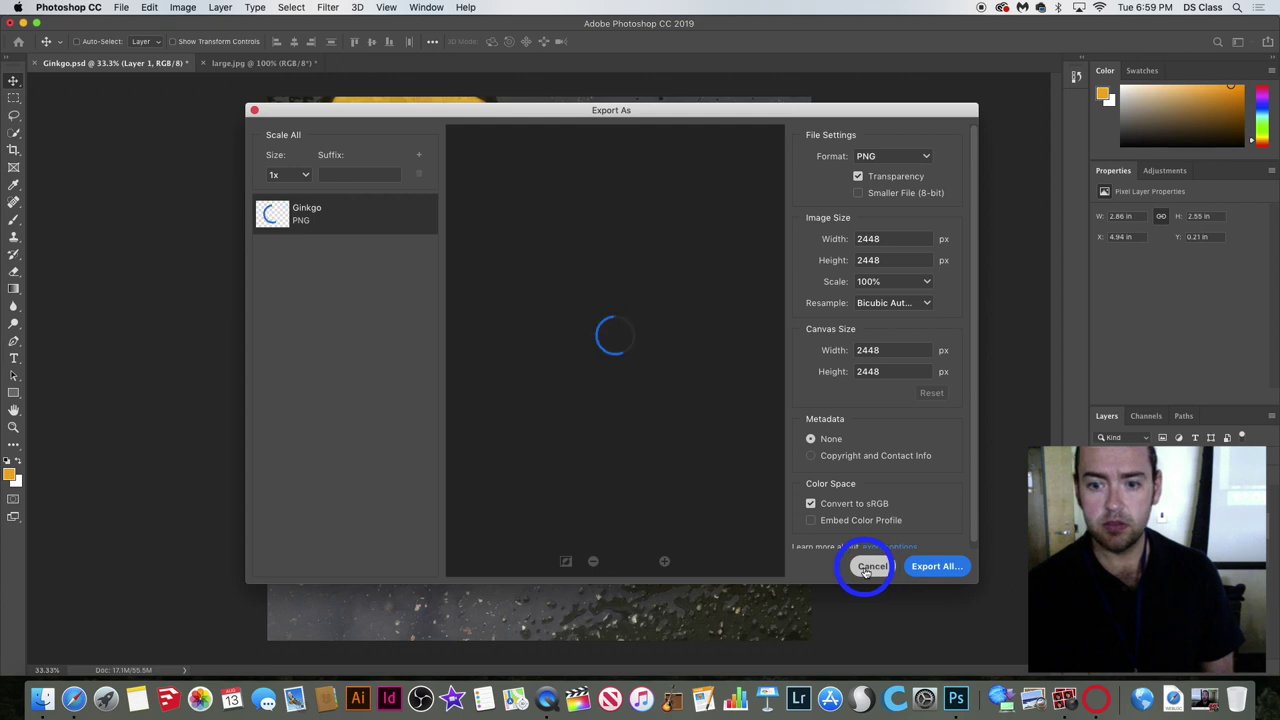
pyautogui.click(923, 157)
pyautogui.click(908, 208)
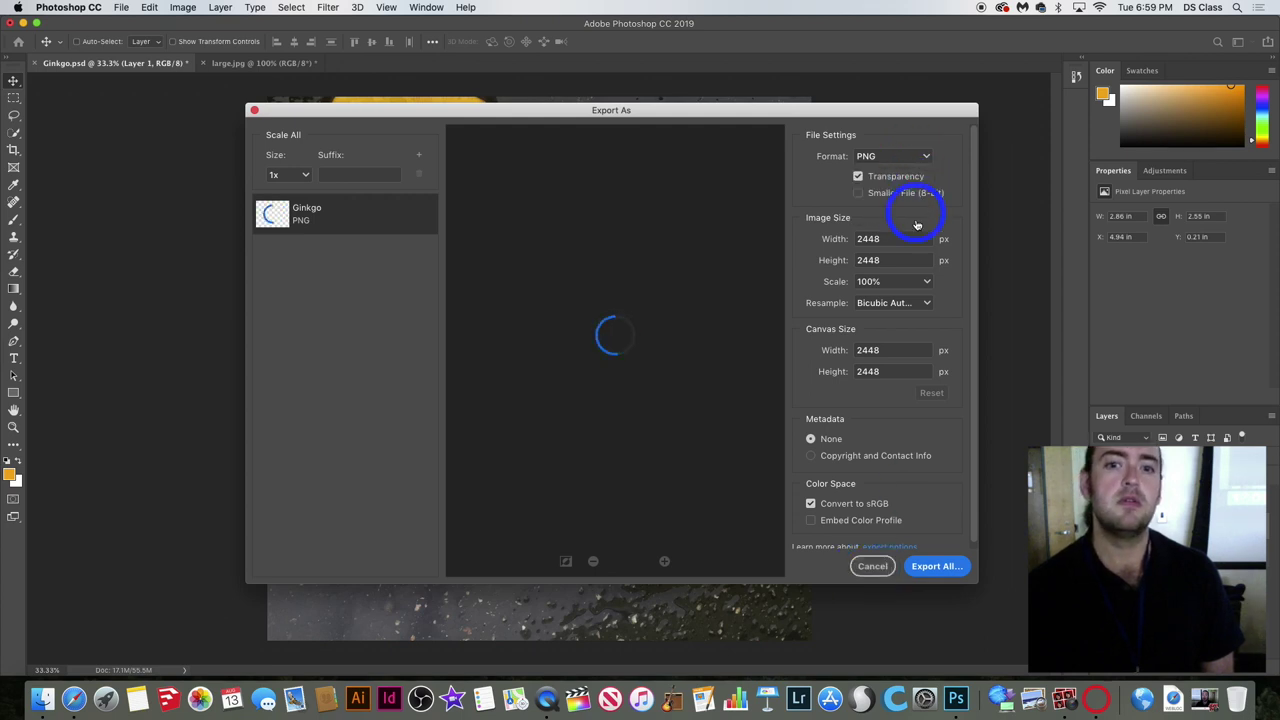
pyautogui.click(927, 157)
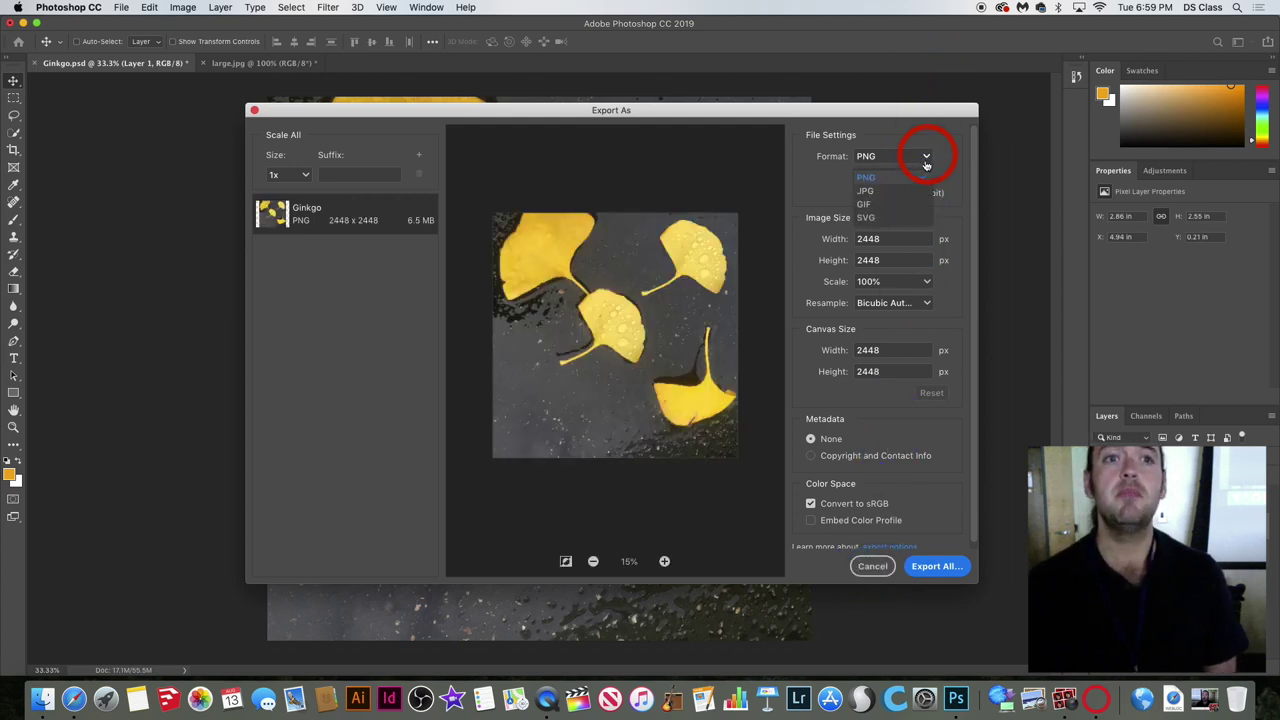
pyautogui.click(876, 566)
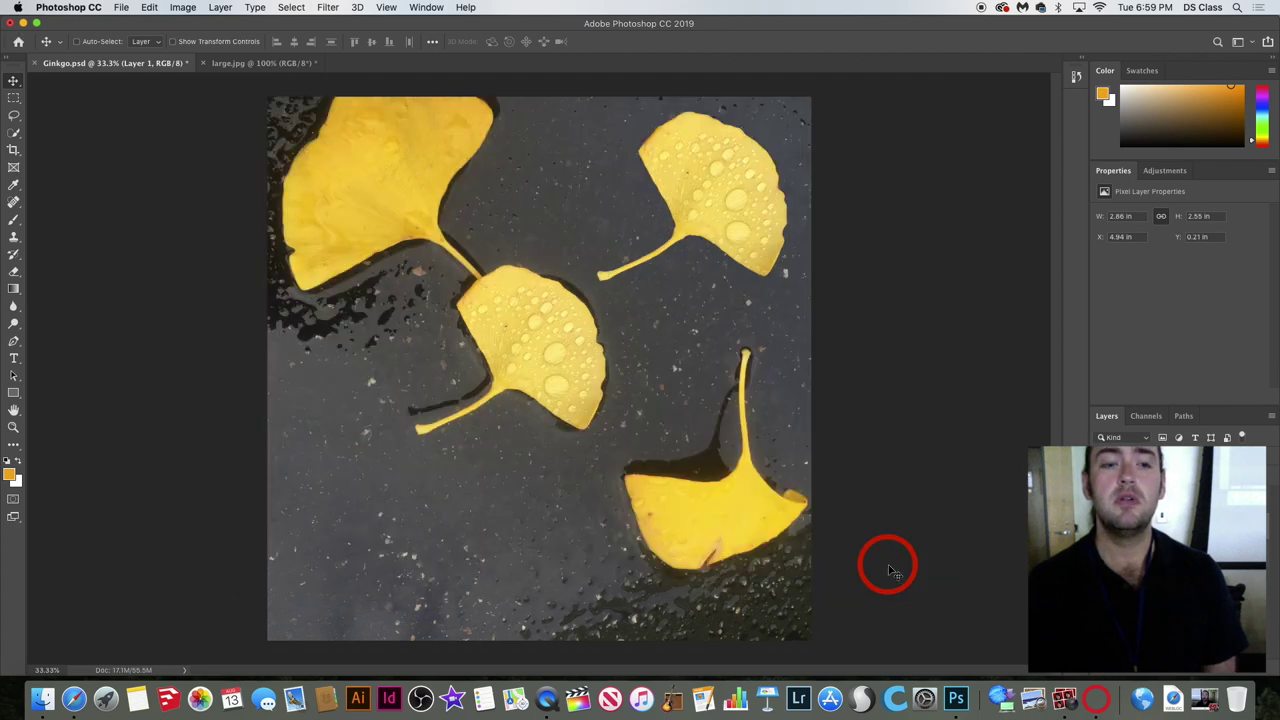
# Lower the top-right leaf slightly to 4.94, 0.65 in.
pyautogui.moveTo(669, 274); pyautogui.dragTo(697, 214)
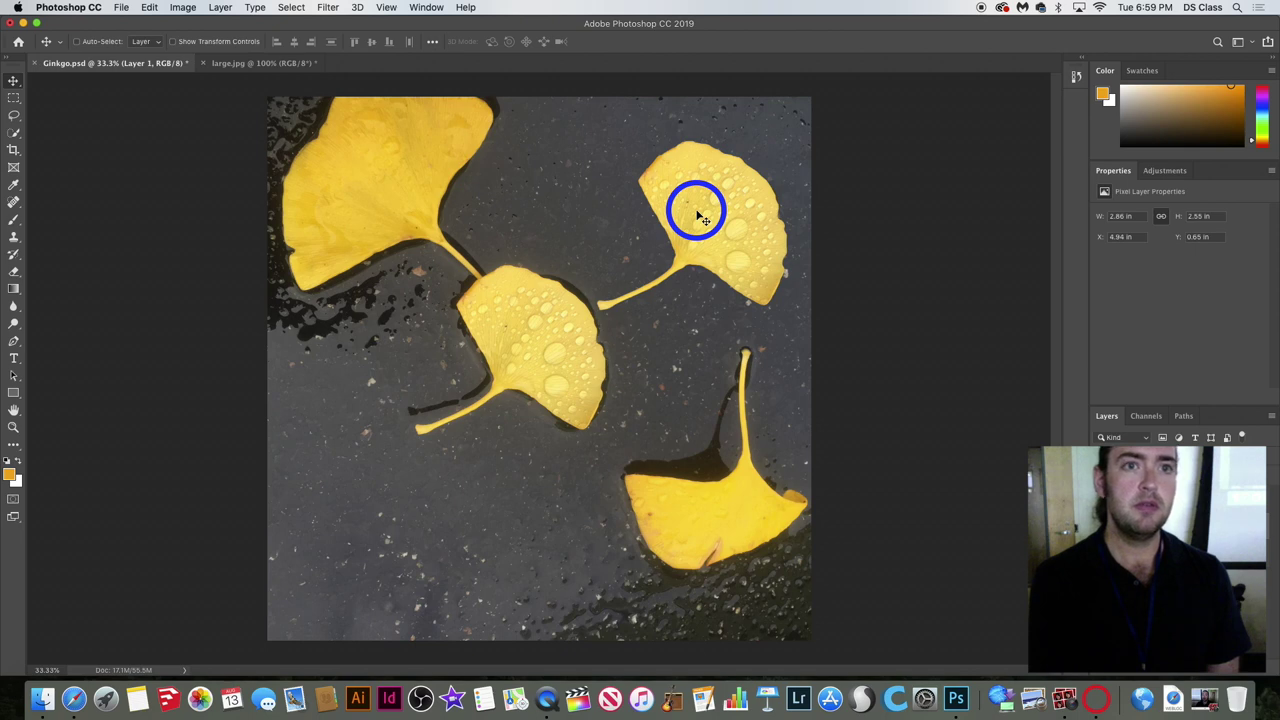
pyautogui.click(120, 7)
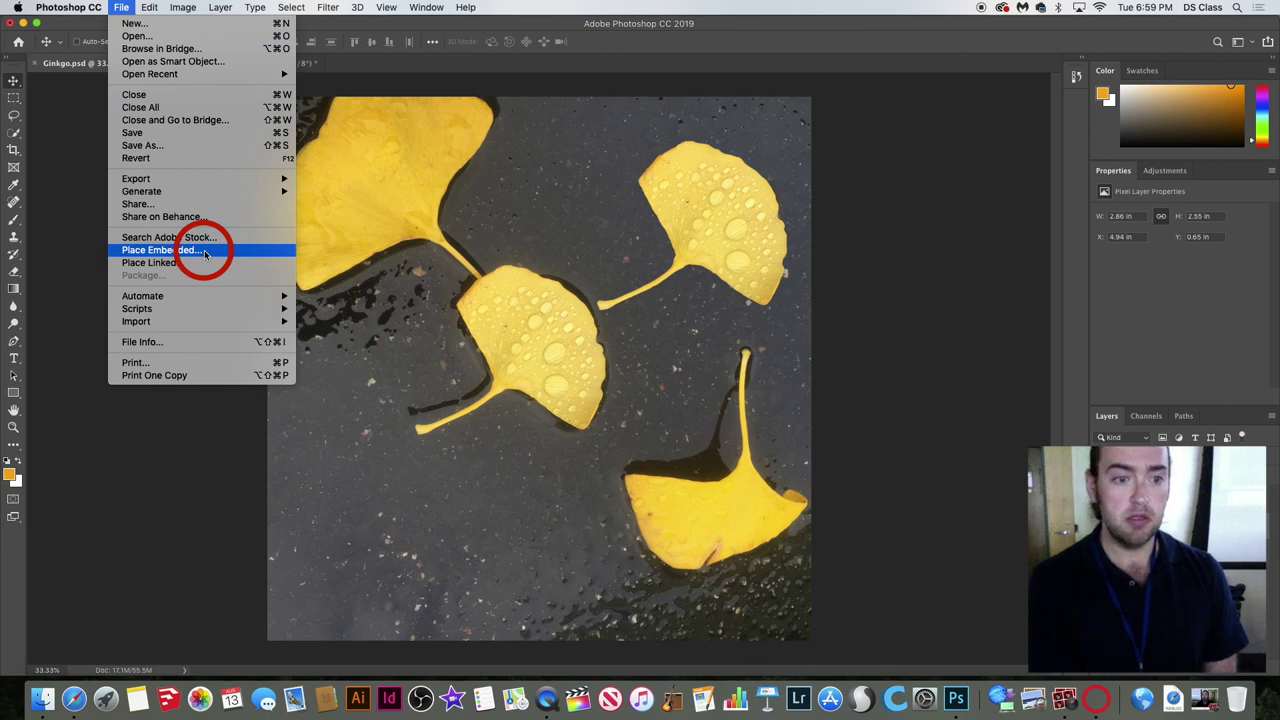
pyautogui.click(205, 254)
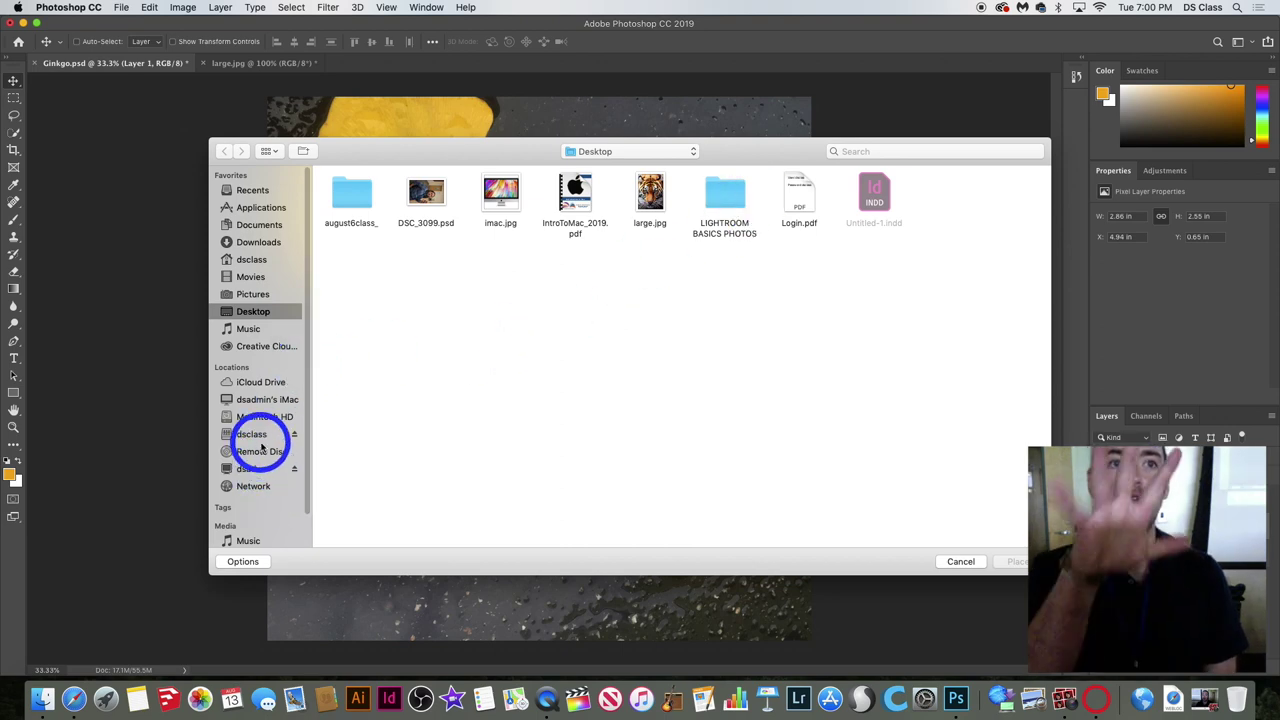
pyautogui.click(952, 566)
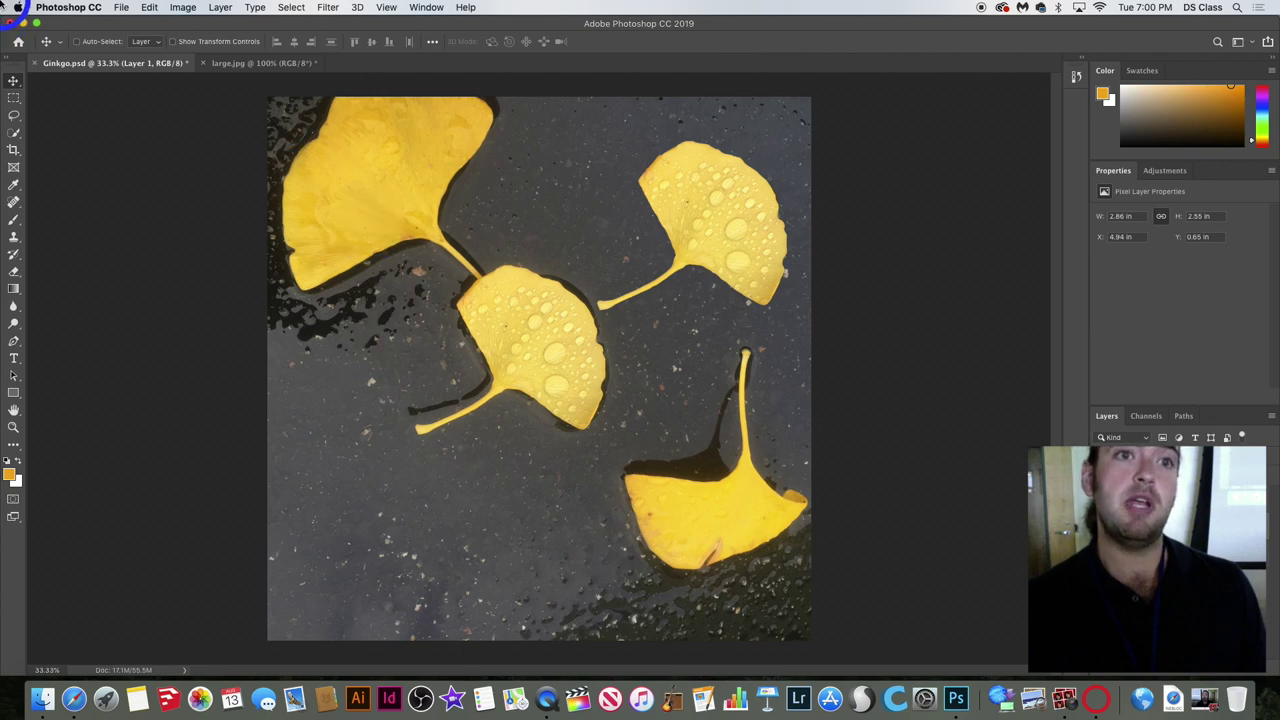
pyautogui.click(1016, 203)
pyautogui.click(877, 270)
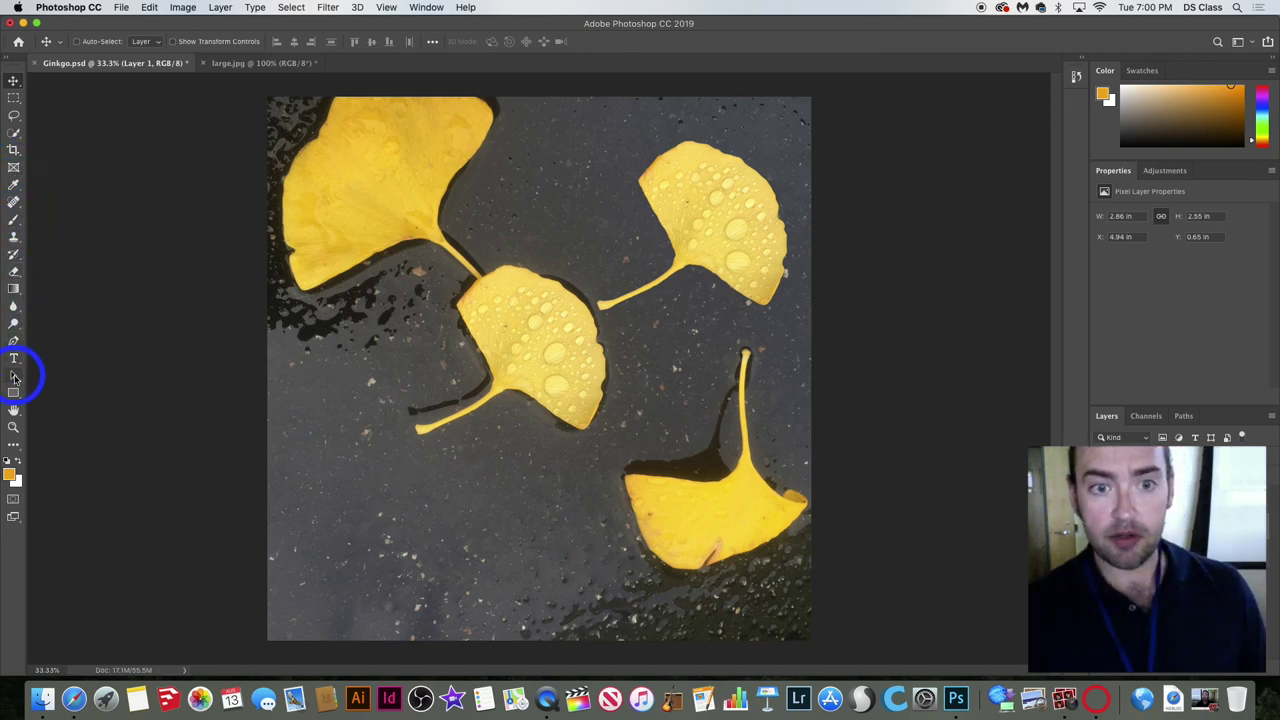
pyautogui.click(118, 8)
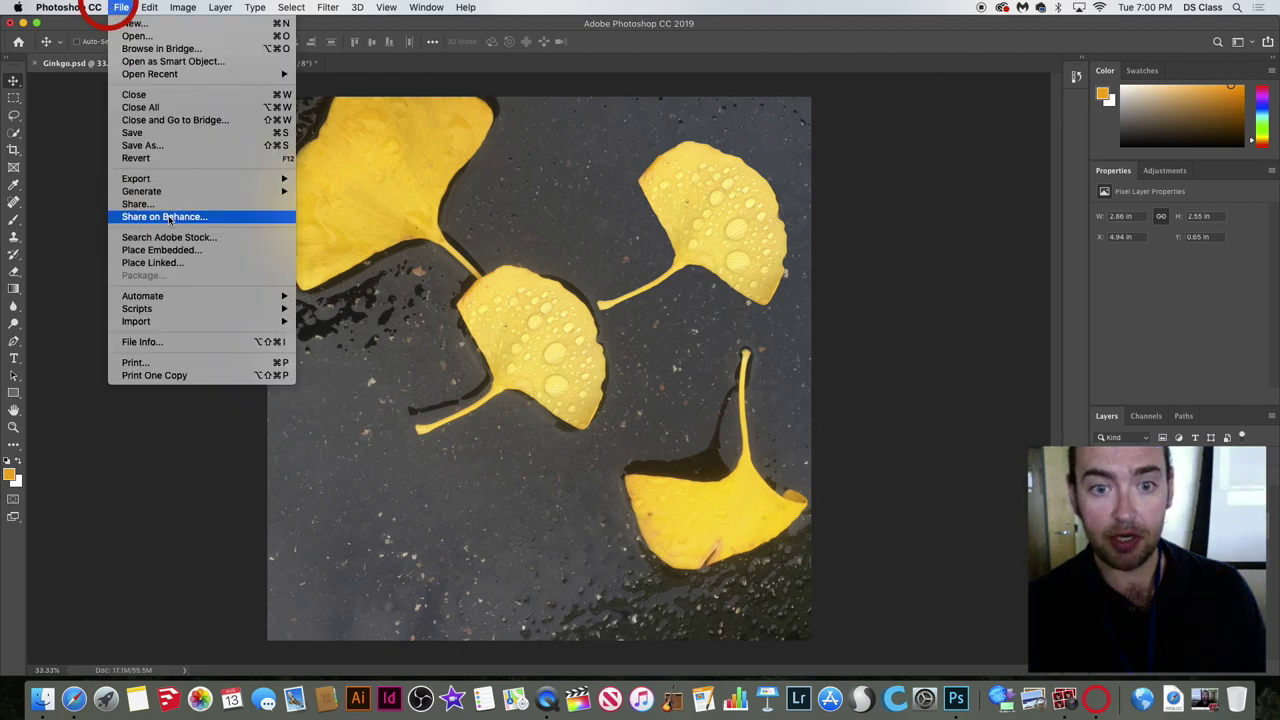
pyautogui.click(238, 249)
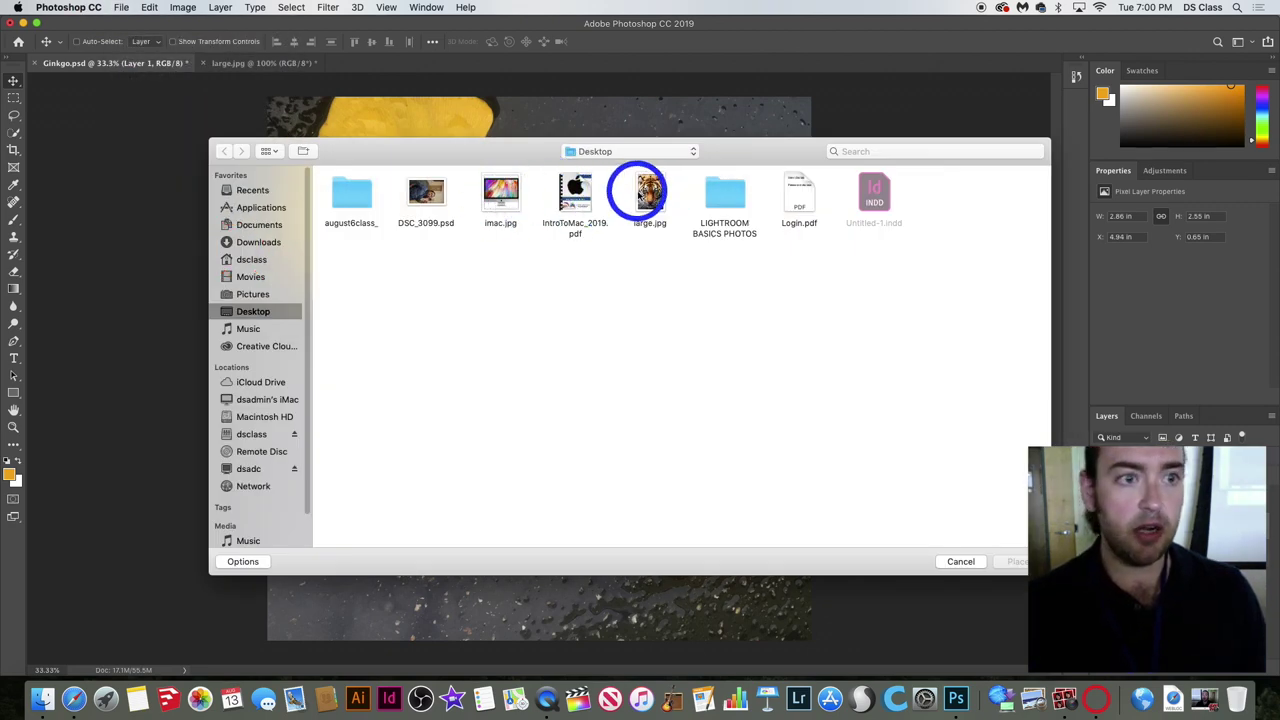
pyautogui.click(648, 193)
pyautogui.doubleClick(648, 193)
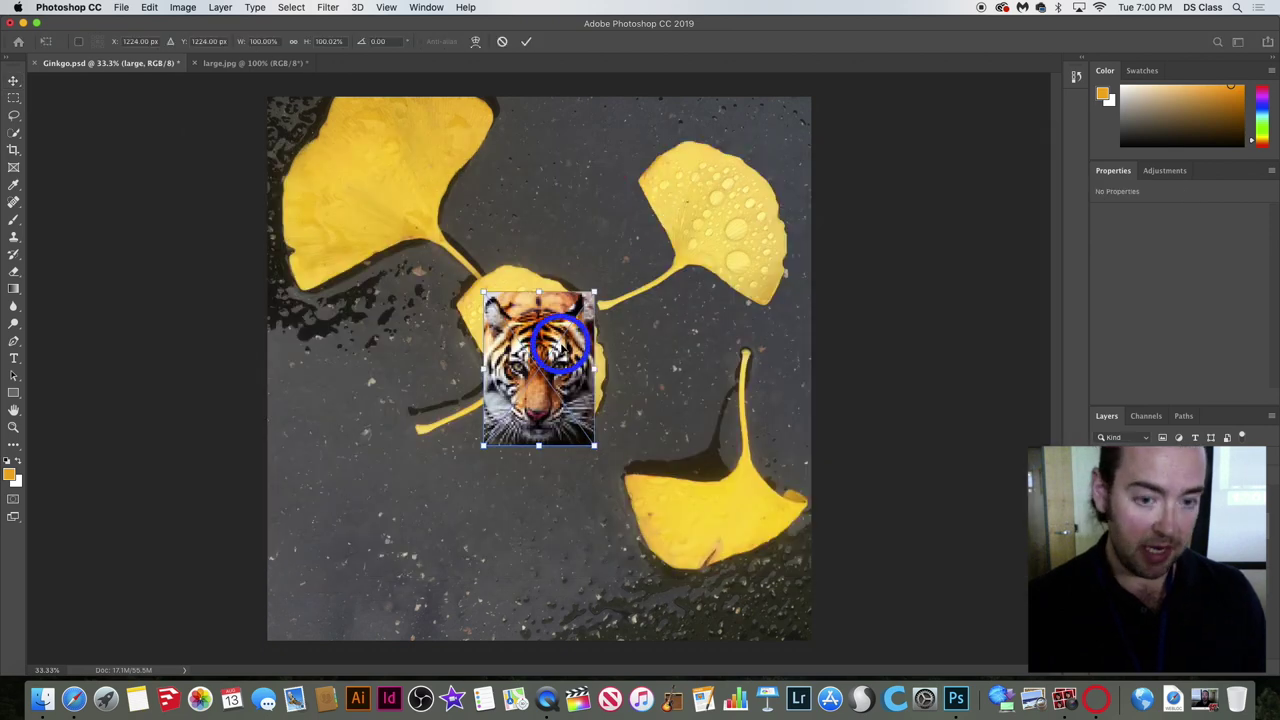
pyautogui.press('Return')
pyautogui.moveTo(528, 399); pyautogui.dragTo(592, 288)
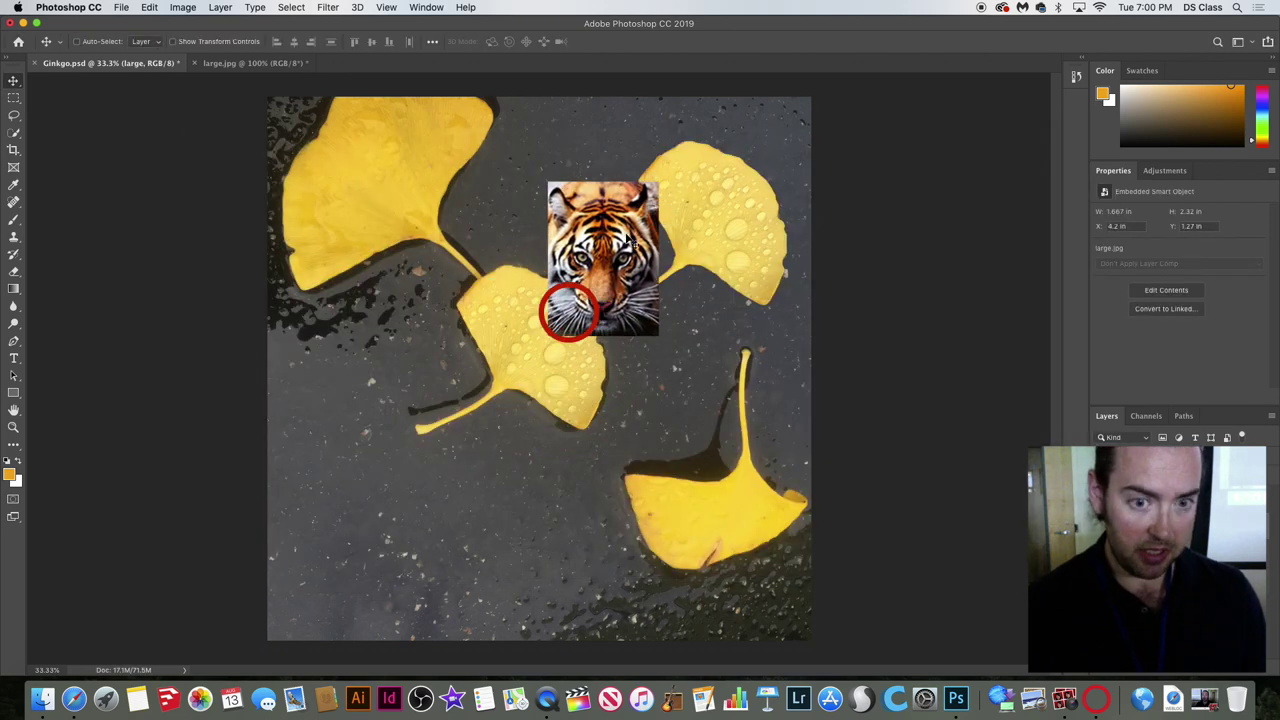
pyautogui.click(241, 63)
pyautogui.press('super+a')
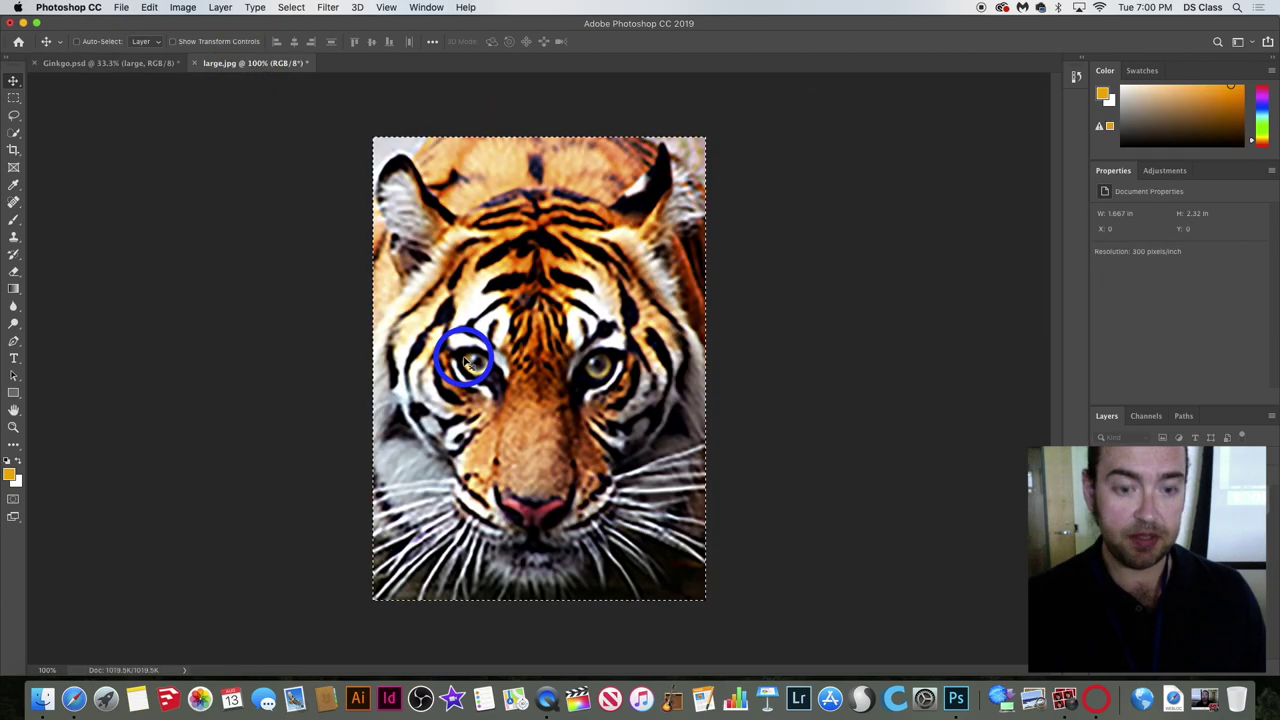
pyautogui.press('super+c')
pyautogui.hotkey('ctrl', 'Tab')
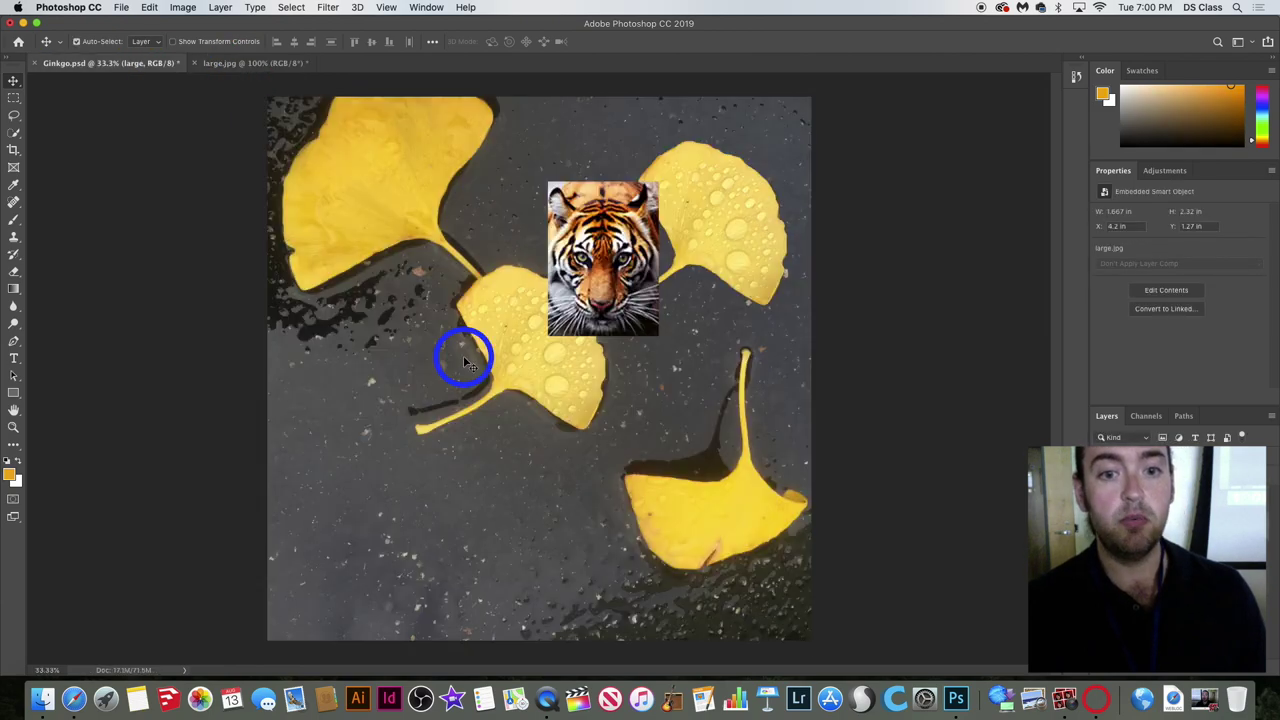
pyautogui.press('super+v')
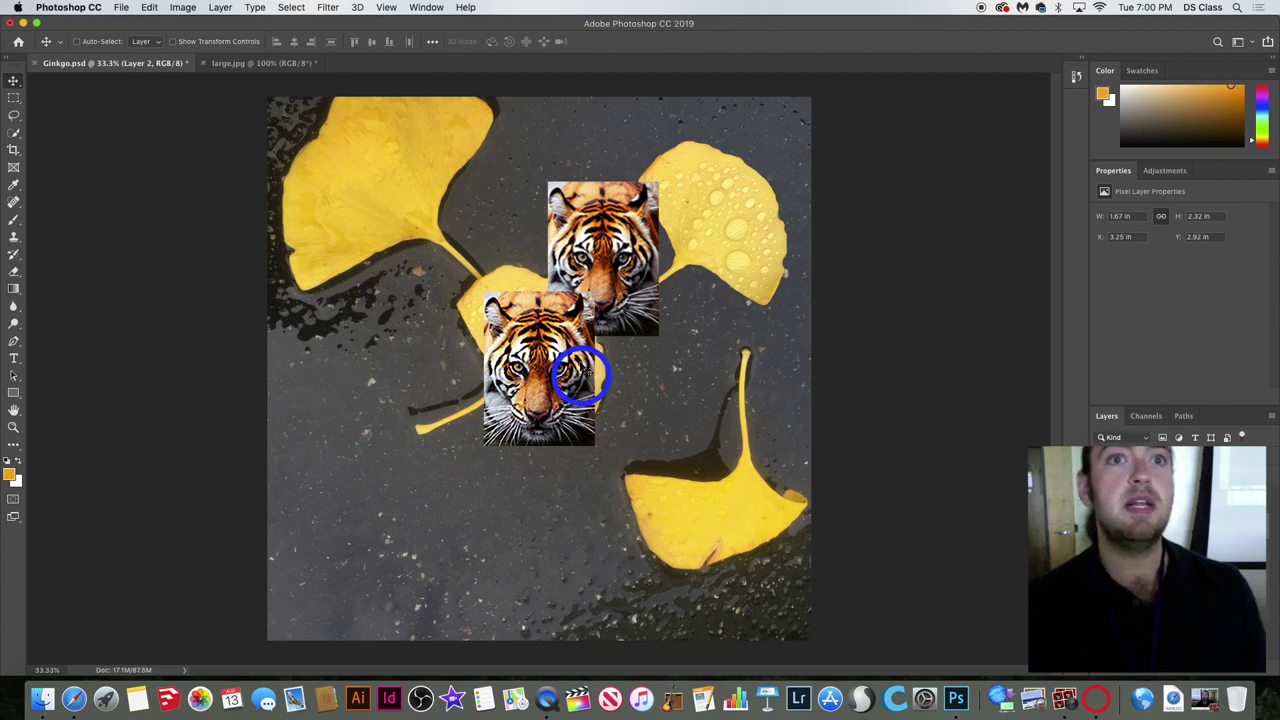
pyautogui.moveTo(571, 371); pyautogui.dragTo(557, 349)
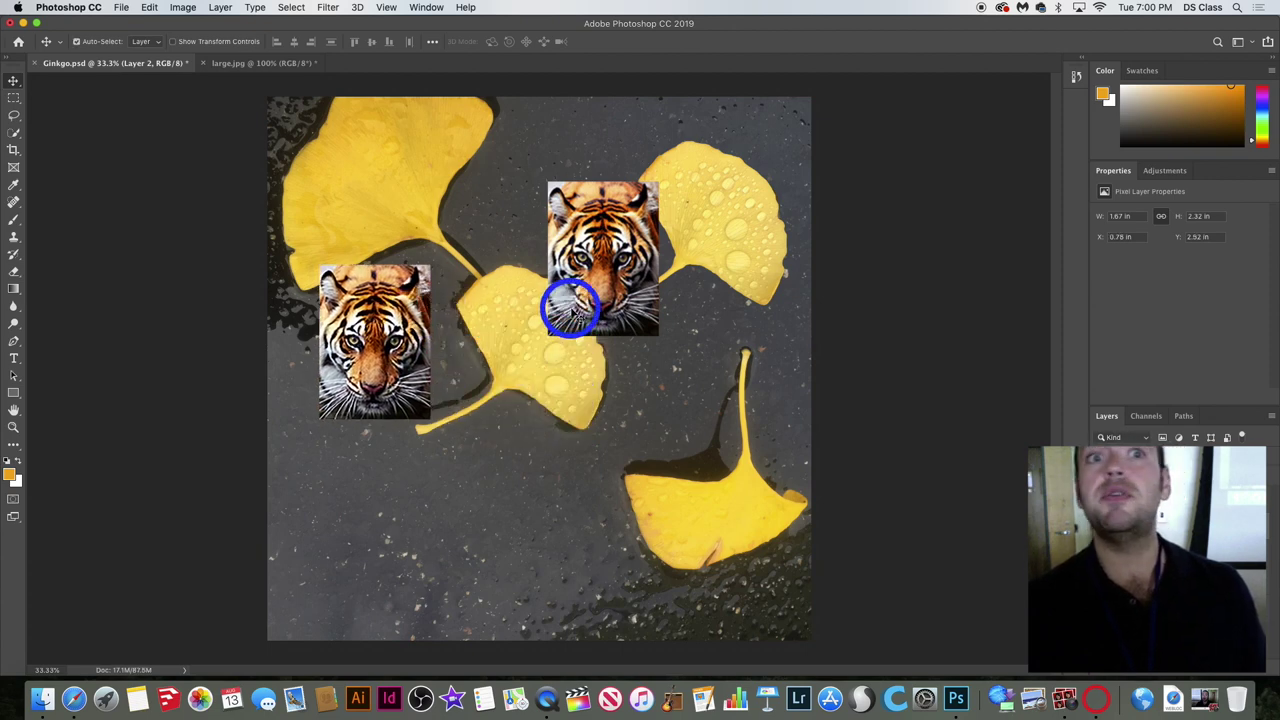
pyautogui.press('super+z')
pyautogui.press('super+z')
pyautogui.press('super+z')
pyautogui.press('super+z')
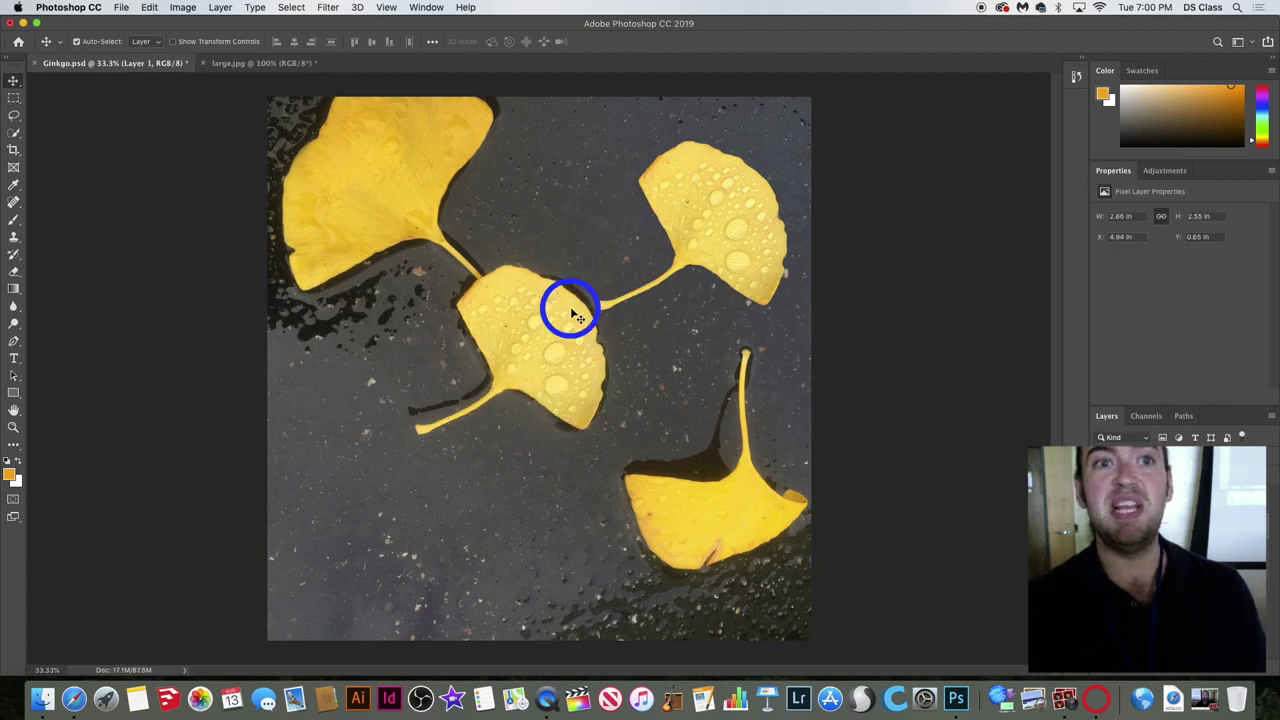
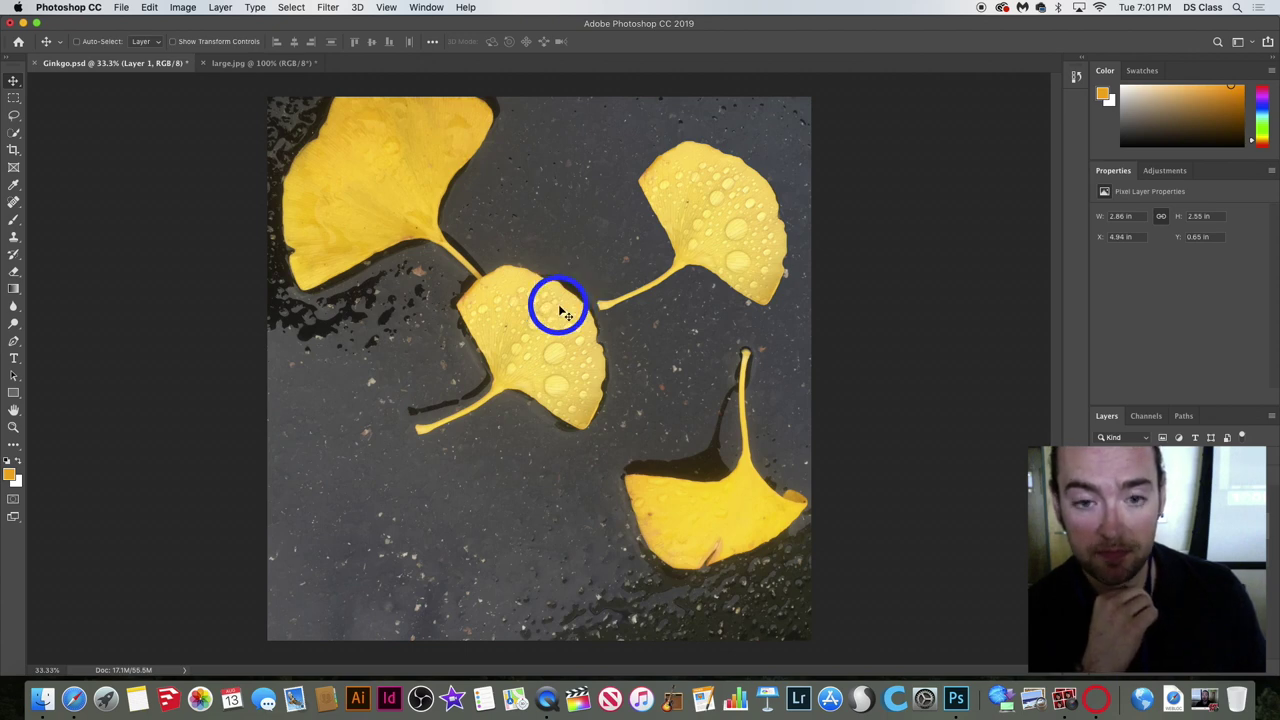
# Drag the top-right leaf up and left toward the centre leaf, undoing the last move.
pyautogui.click(694, 234)
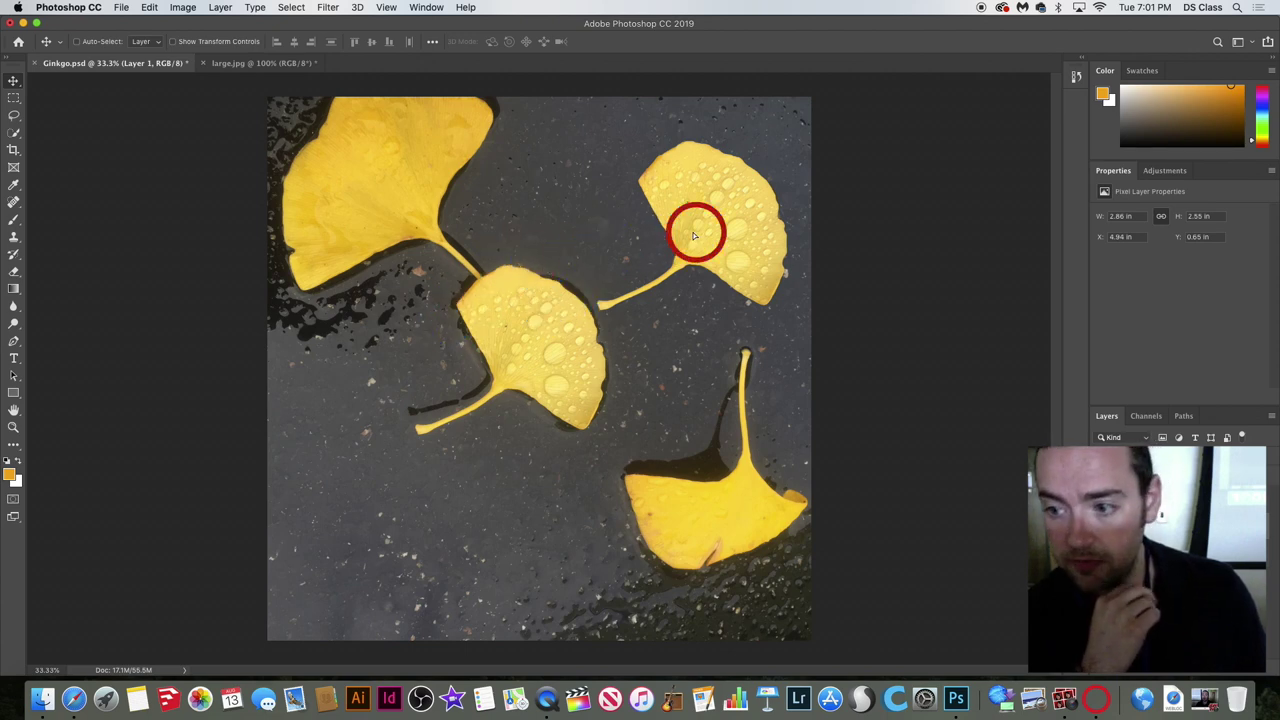
pyautogui.moveTo(694, 234)
pyautogui.mouseDown()
pyautogui.moveTo(677, 197)
pyautogui.moveTo(704, 229)
pyautogui.mouseUp()
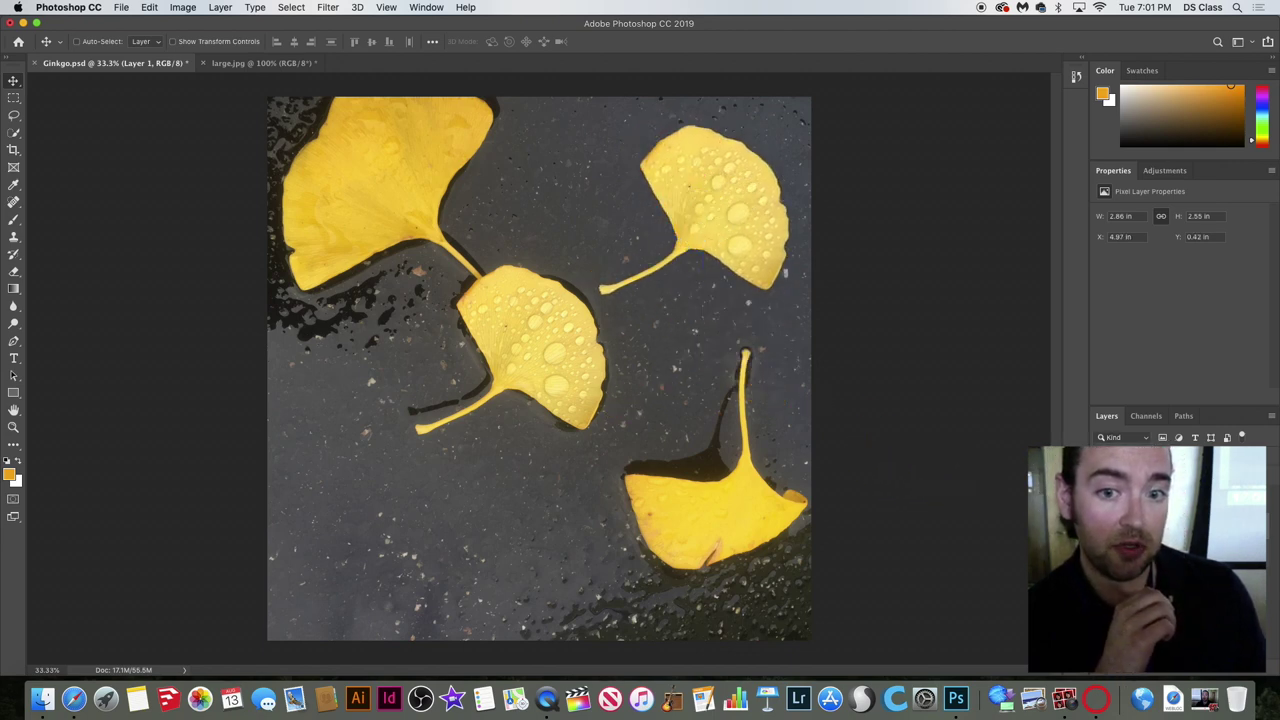
pyautogui.moveTo(750, 252); pyautogui.dragTo(753, 184)
pyautogui.press('super+z')
pyautogui.press('super+z')
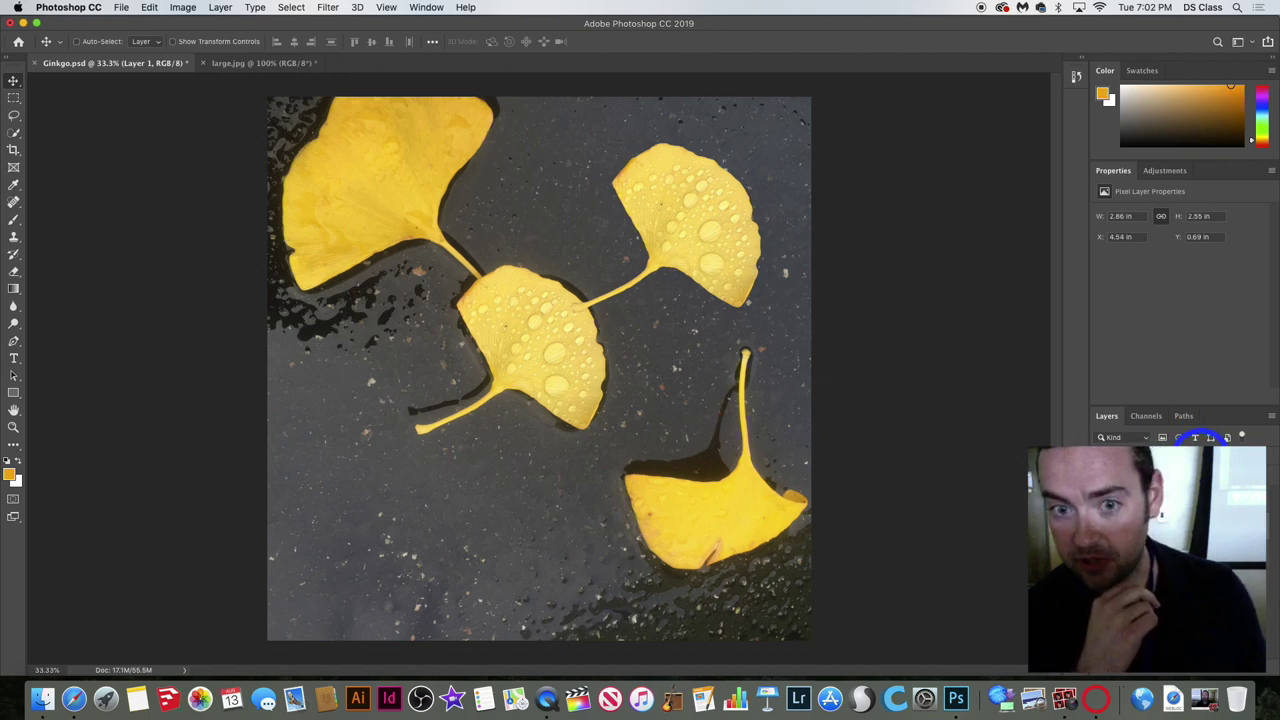
# Try dimming Layer 1's leaf, restore it to bright yellow, then select Layer 0.
pyautogui.click(1180, 437)
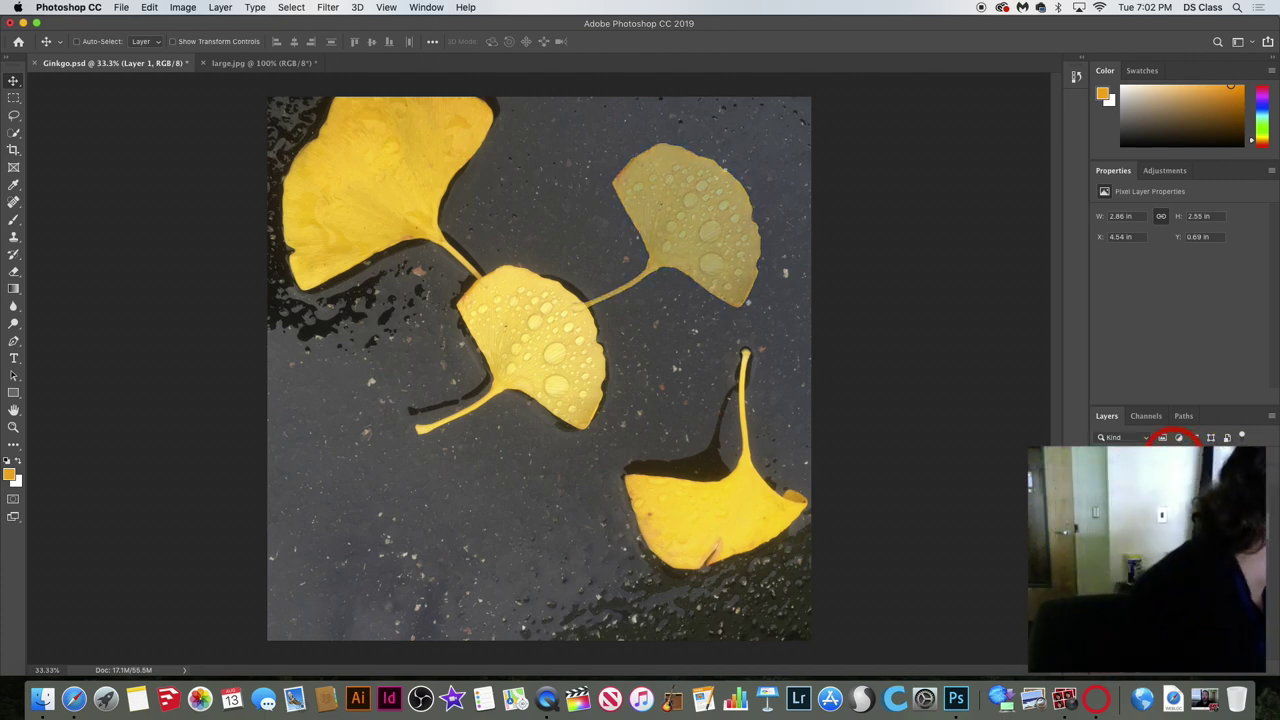
pyautogui.click(1162, 437)
pyautogui.moveTo(1162, 437); pyautogui.dragTo(1145, 437)
pyautogui.click(1168, 437)
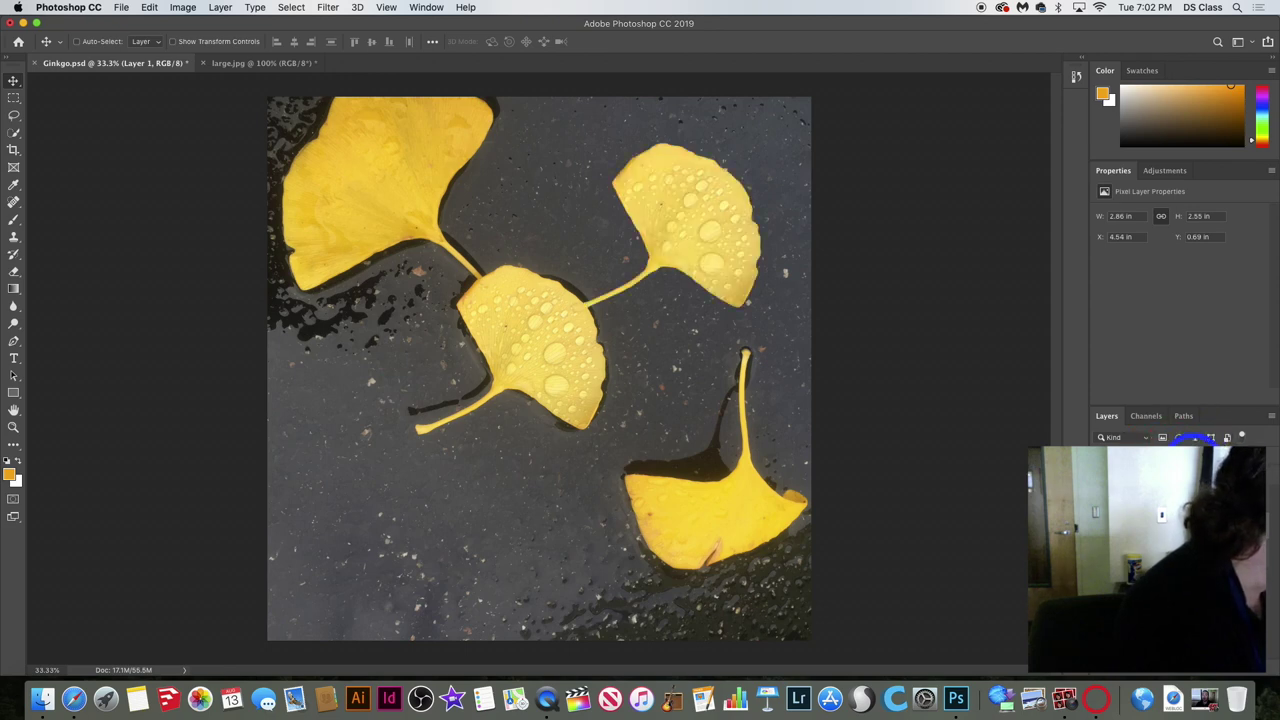
pyautogui.hotkey('alt', '[')
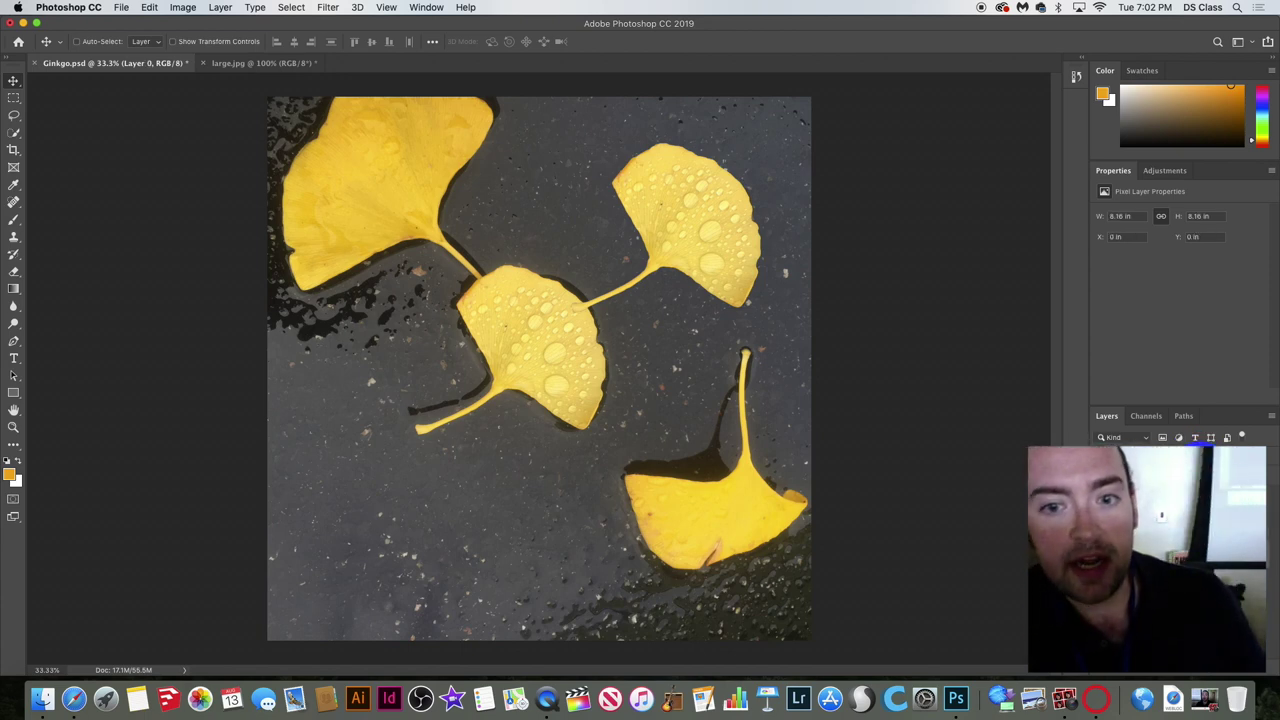
# Reselect Layer 1 and try several opacity values with number keys, ending at about 30%.
pyautogui.click(1209, 437)
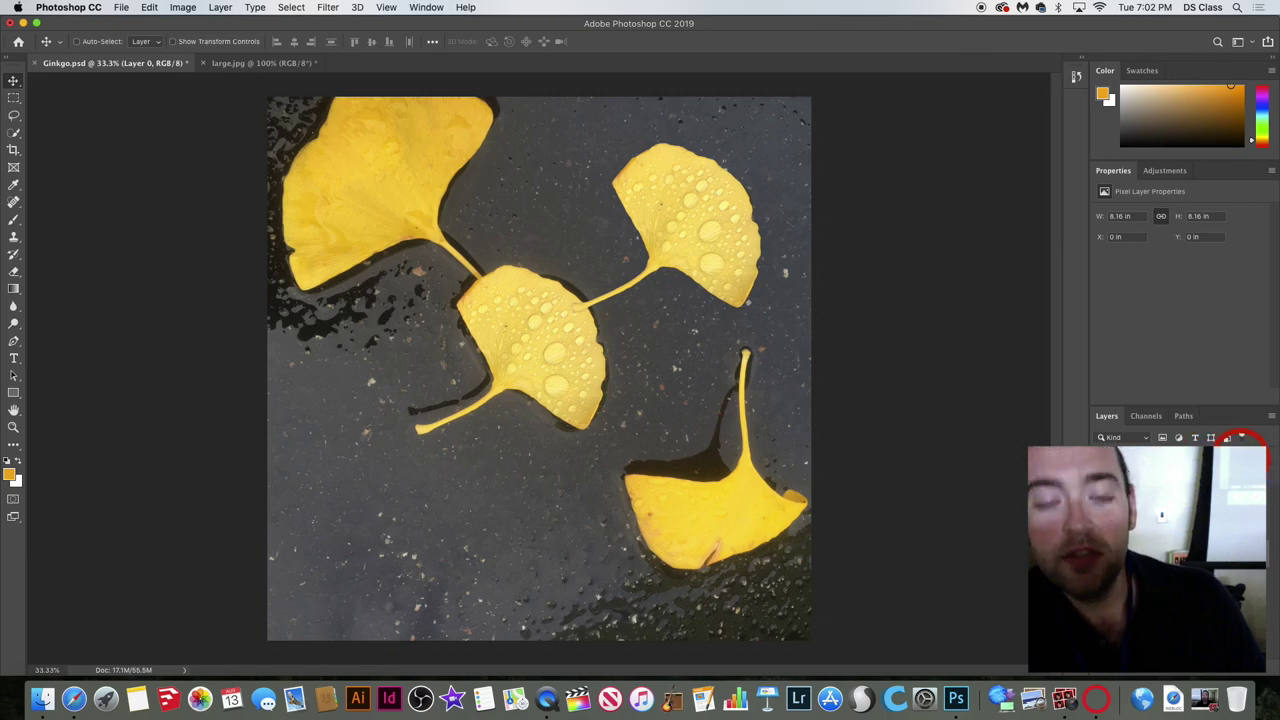
pyautogui.click(1240, 439)
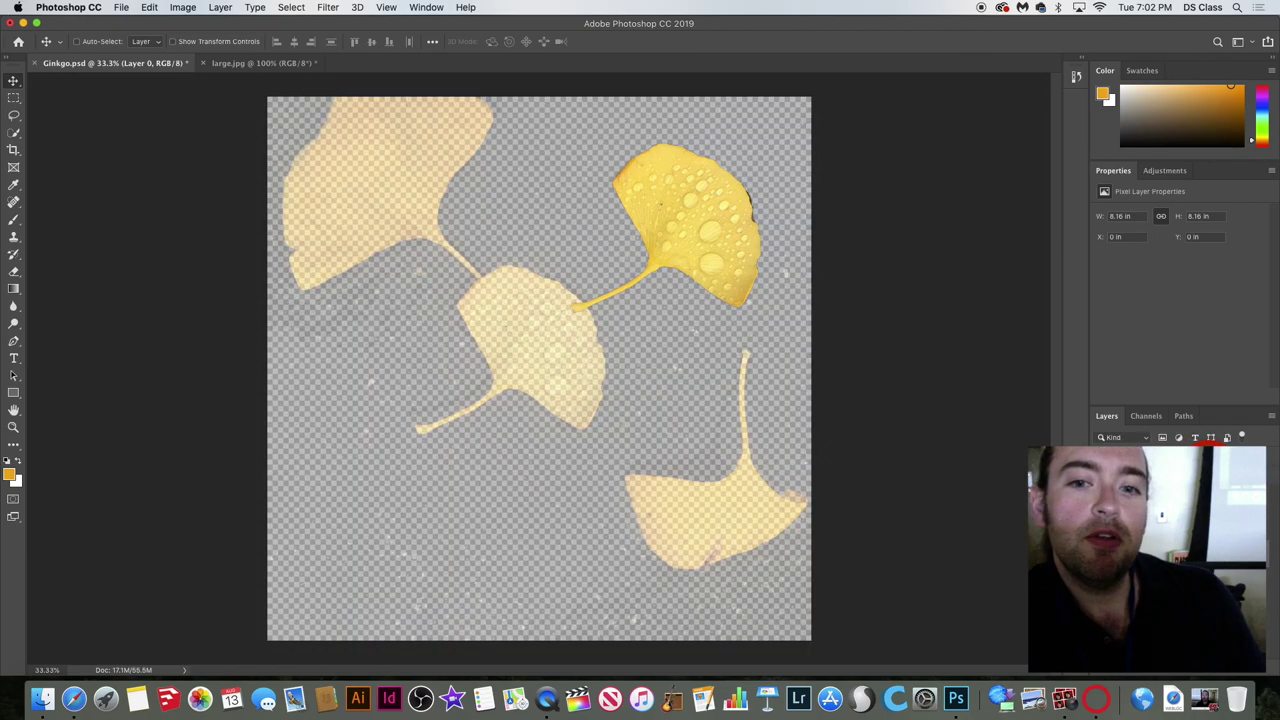
pyautogui.hotkey('ctrl', 'j')
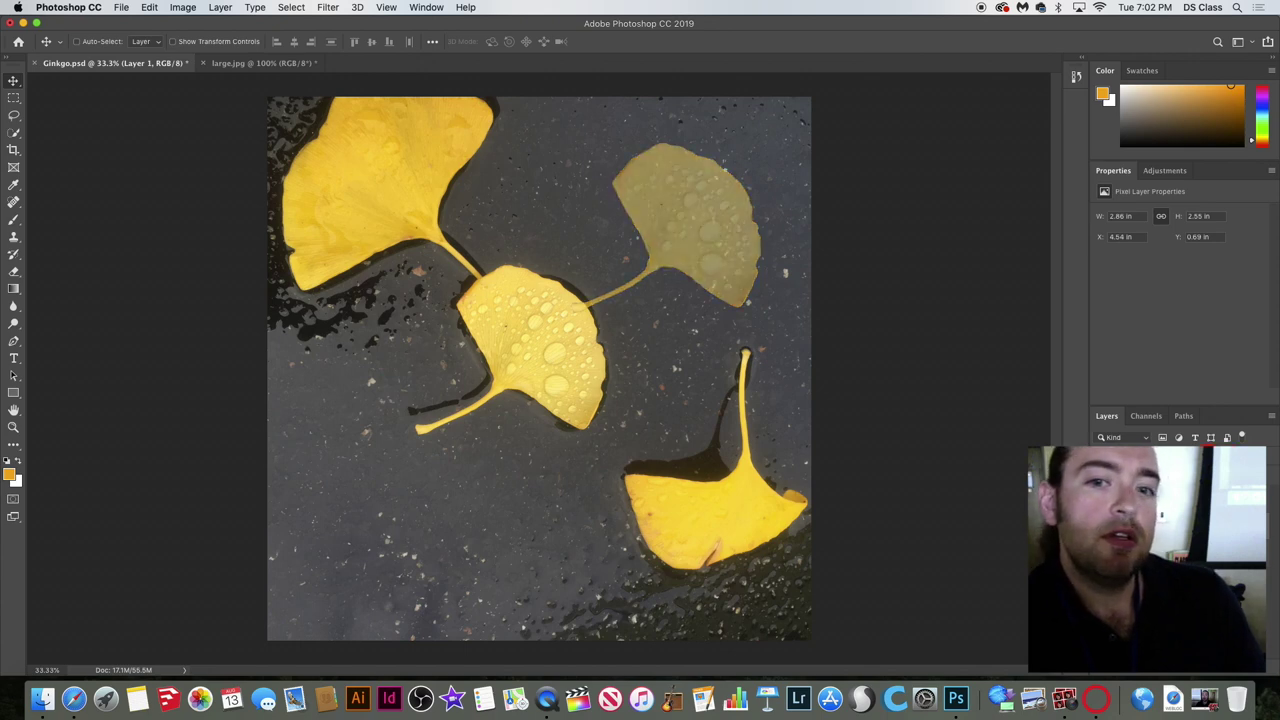
pyautogui.press('5')
pyautogui.press('8')
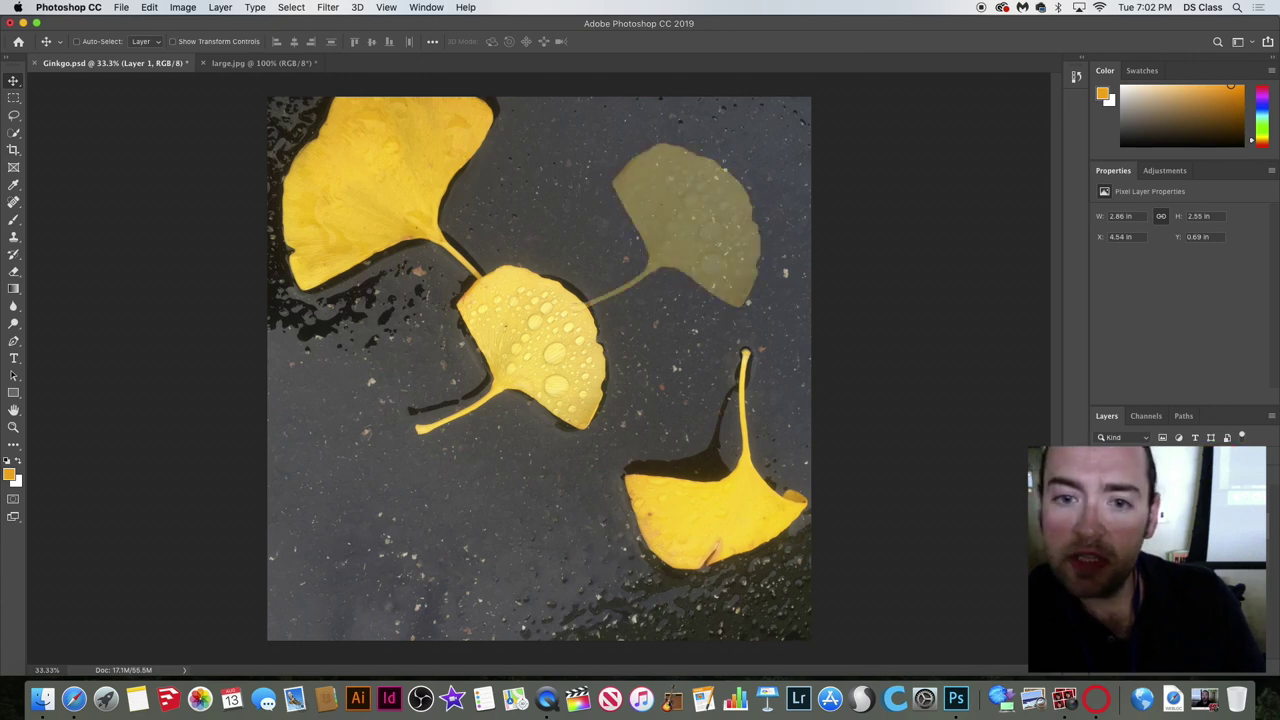
pyautogui.press('0')
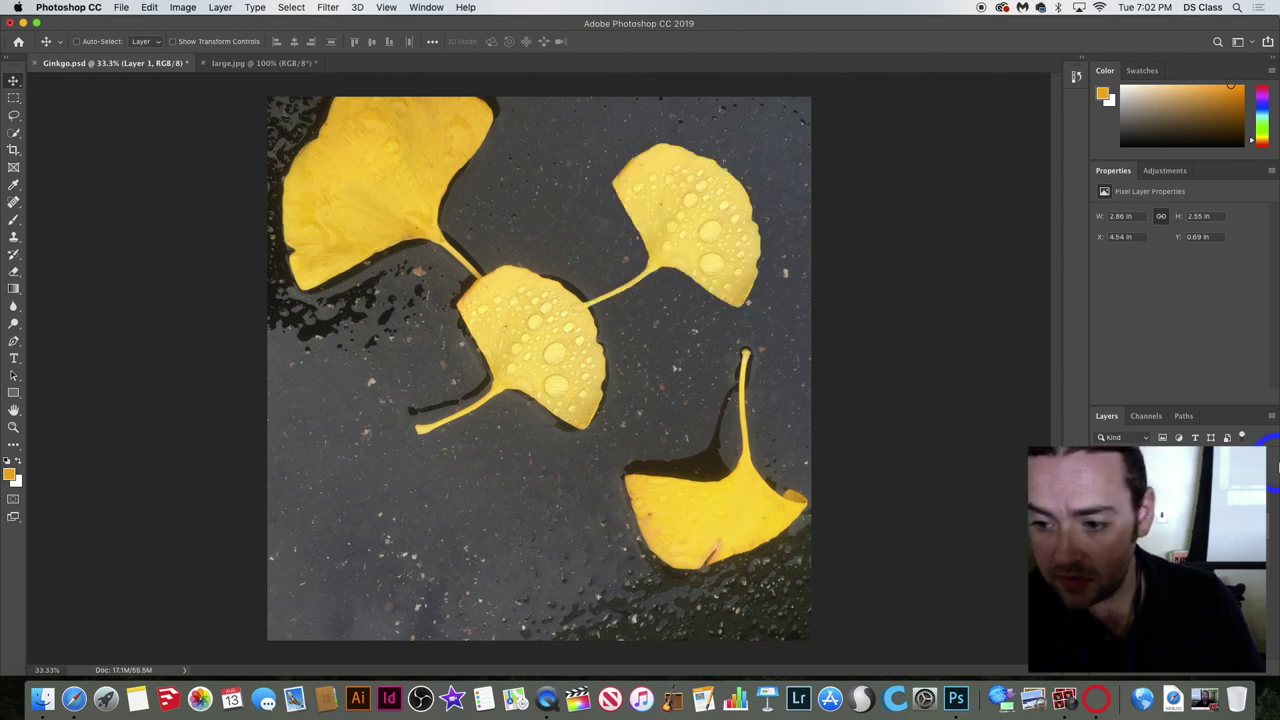
pyautogui.press('0')
pyautogui.press('0')
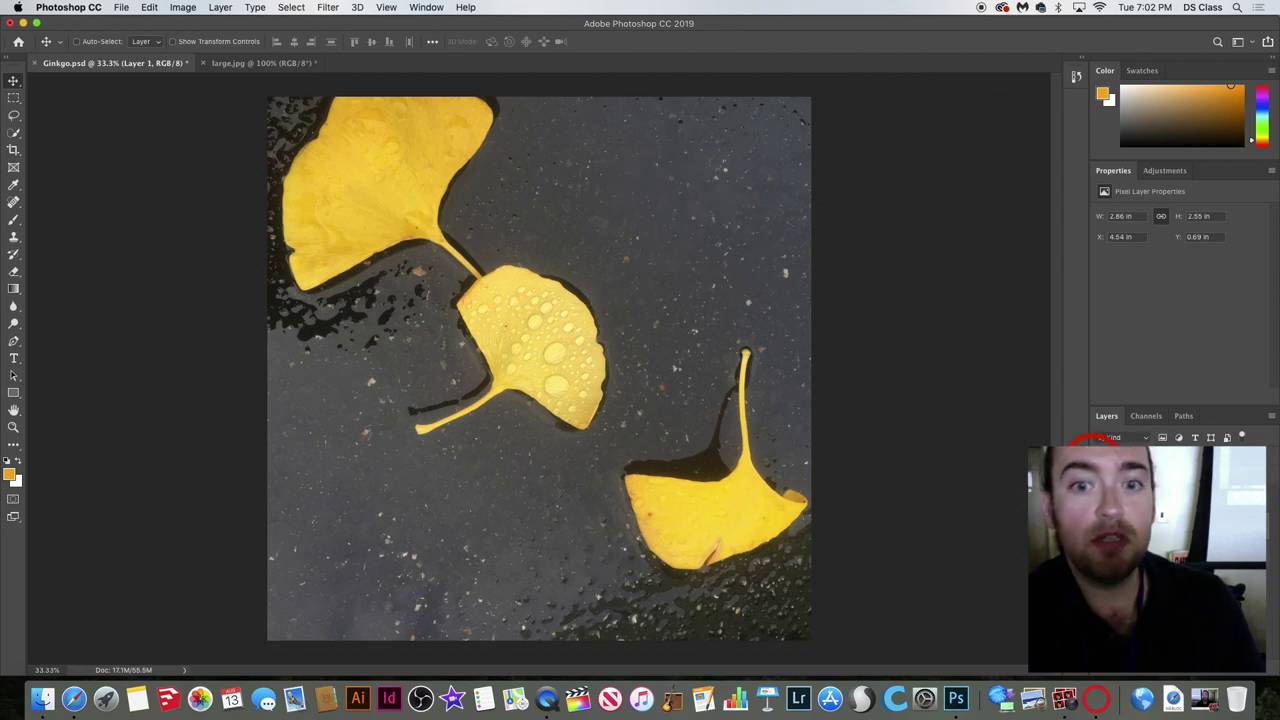
pyautogui.press('3')
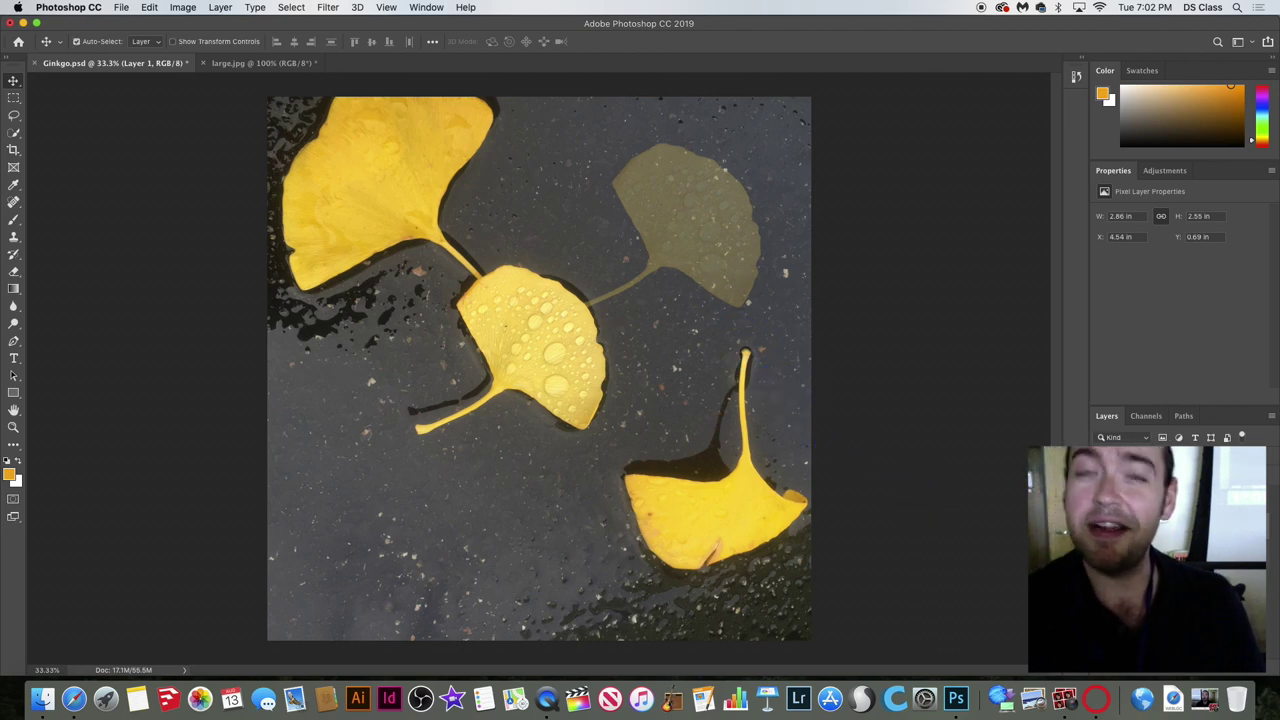
# Load the leaf's selection, return Layer 1 to 100% opacity, and move the leaf slightly up.
pyautogui.keyDown('super'); pyautogui.click(1130, 470); pyautogui.keyUp('super')
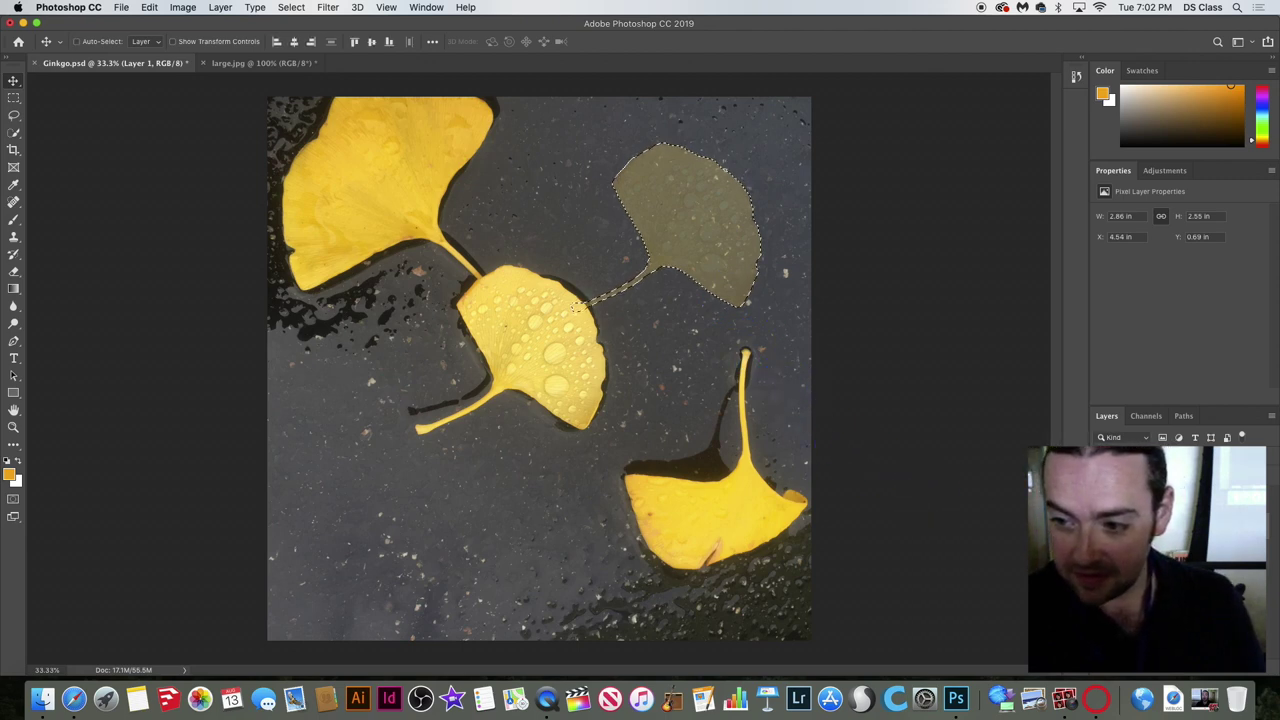
pyautogui.click(680, 205)
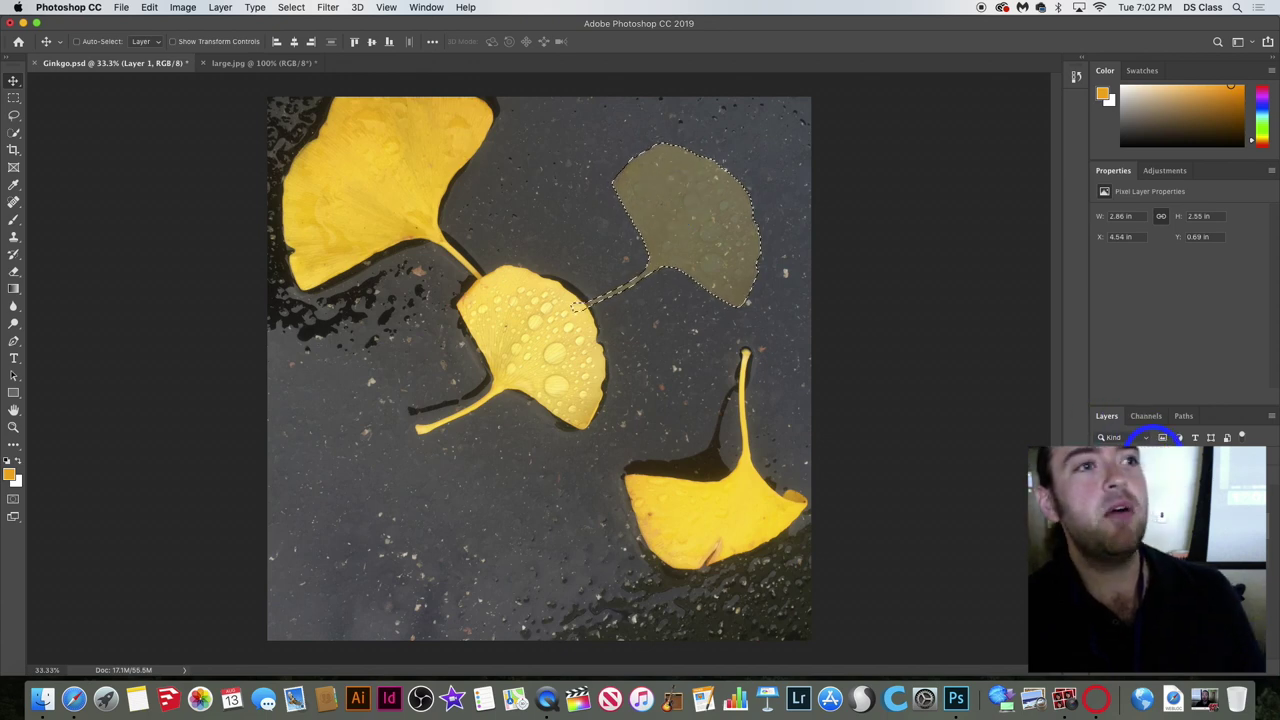
pyautogui.click(1204, 440)
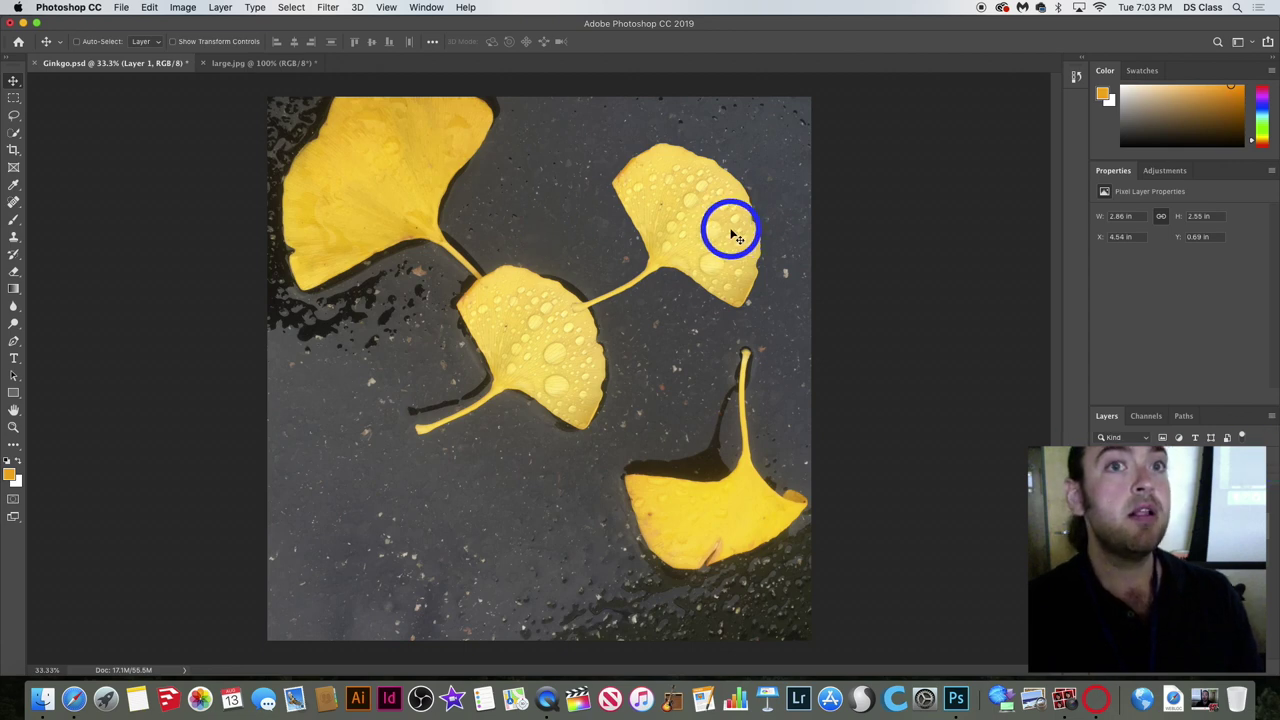
pyautogui.moveTo(731, 226); pyautogui.dragTo(719, 257)
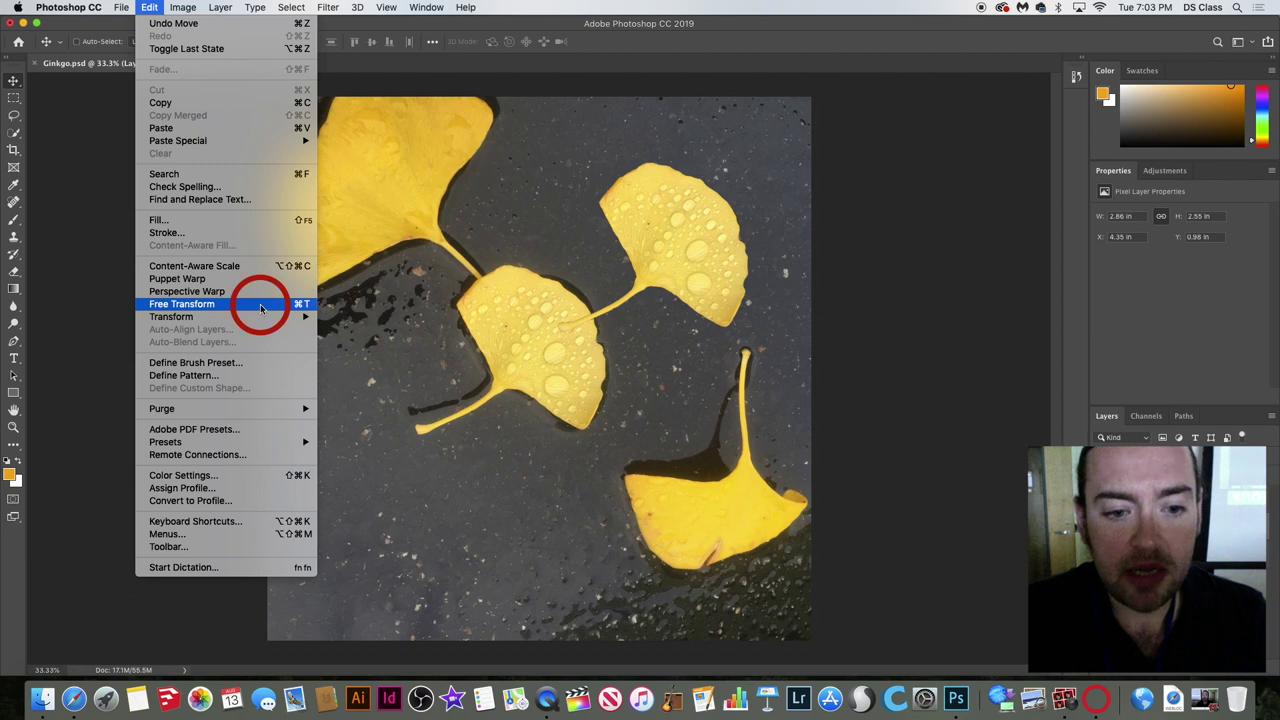
# Free Transform the leaf: move it down-left and scale it up to about 138% width.
pyautogui.click(260, 304)
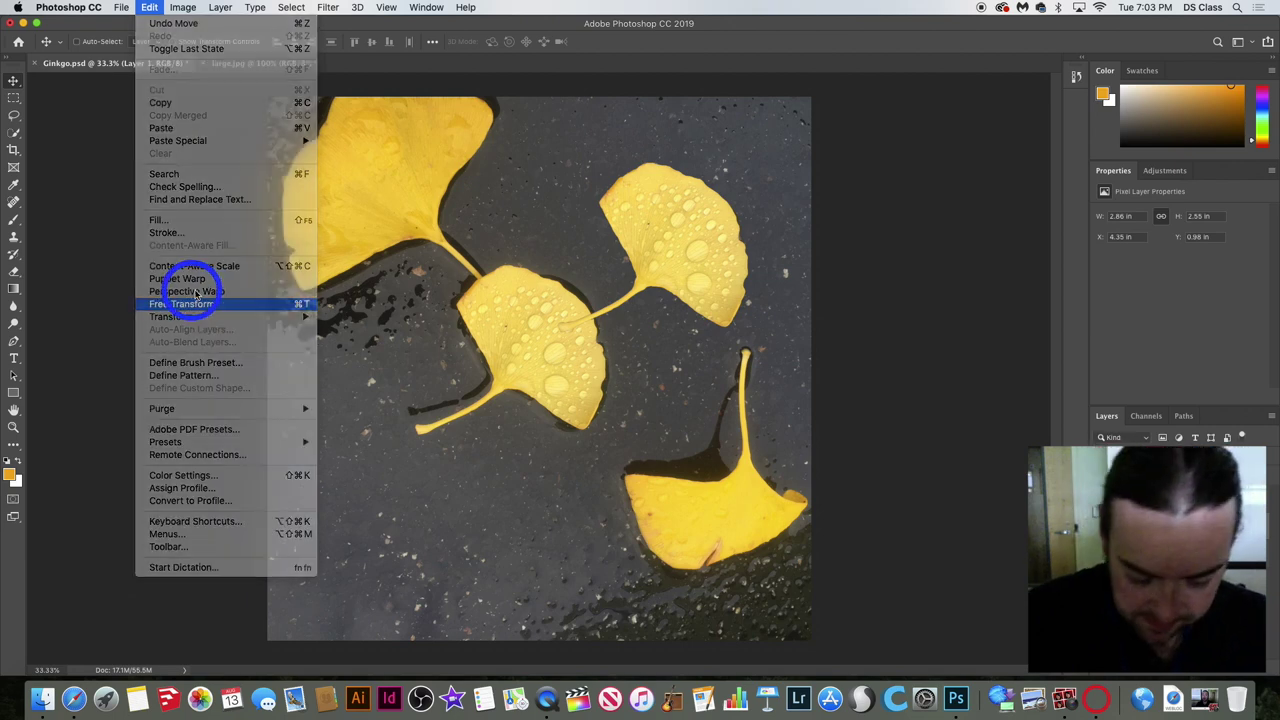
pyautogui.moveTo(674, 243); pyautogui.dragTo(523, 512)
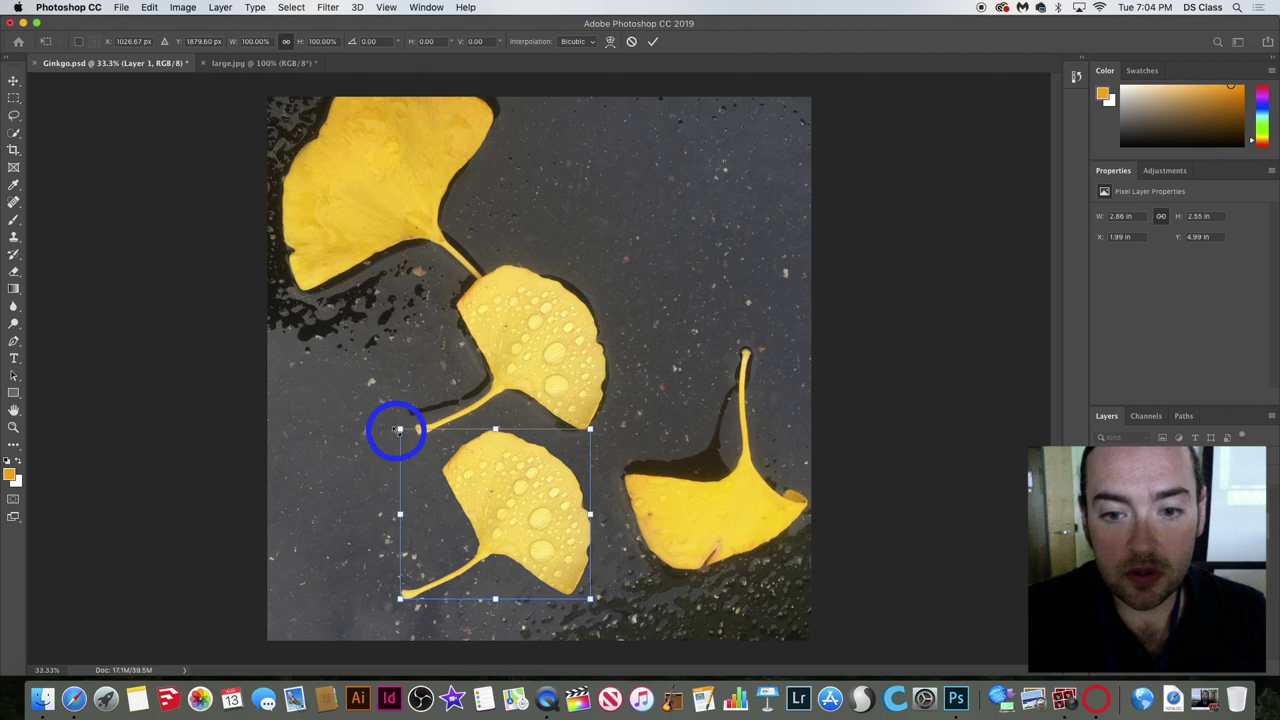
pyautogui.moveTo(396, 430); pyautogui.dragTo(418, 300)
pyautogui.moveTo(592, 390); pyautogui.dragTo(820, 274)
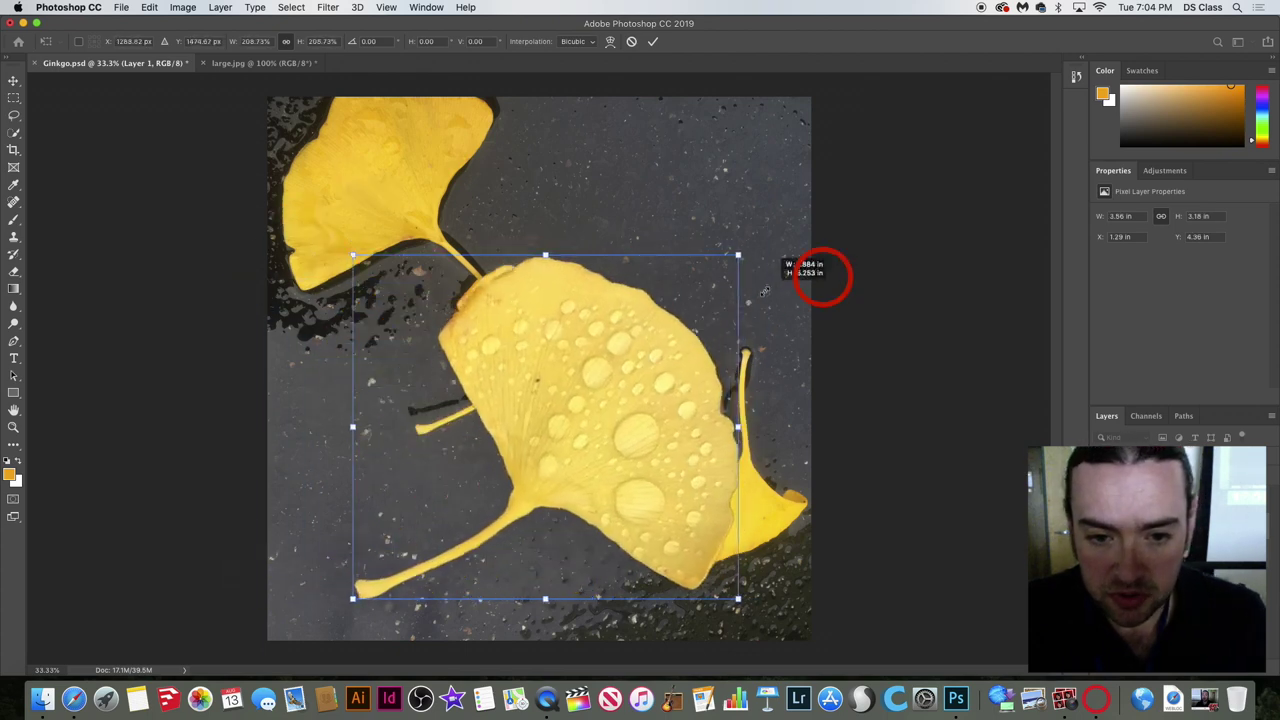
pyautogui.click(733, 432)
pyautogui.moveTo(733, 432); pyautogui.dragTo(640, 410)
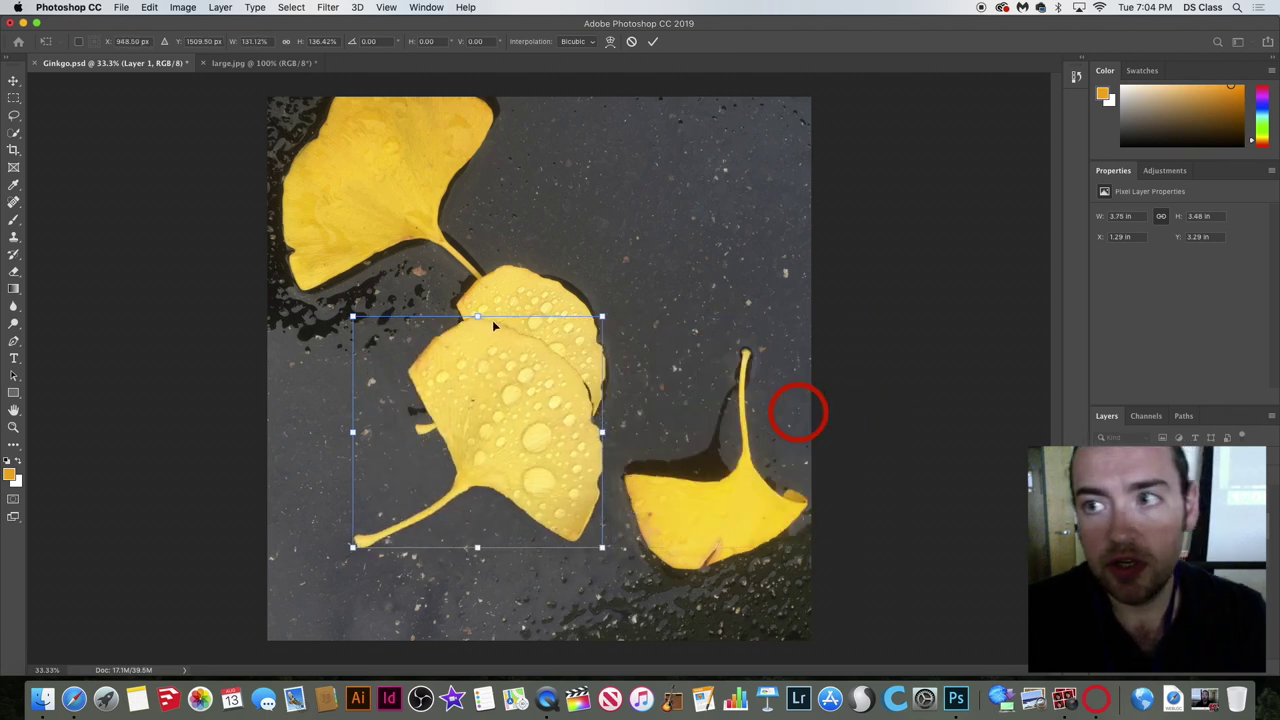
pyautogui.moveTo(477, 316)
pyautogui.mouseDown()
pyautogui.moveTo(477, 118)
pyautogui.moveTo(477, 490)
pyautogui.moveTo(478, 317)
pyautogui.mouseUp()
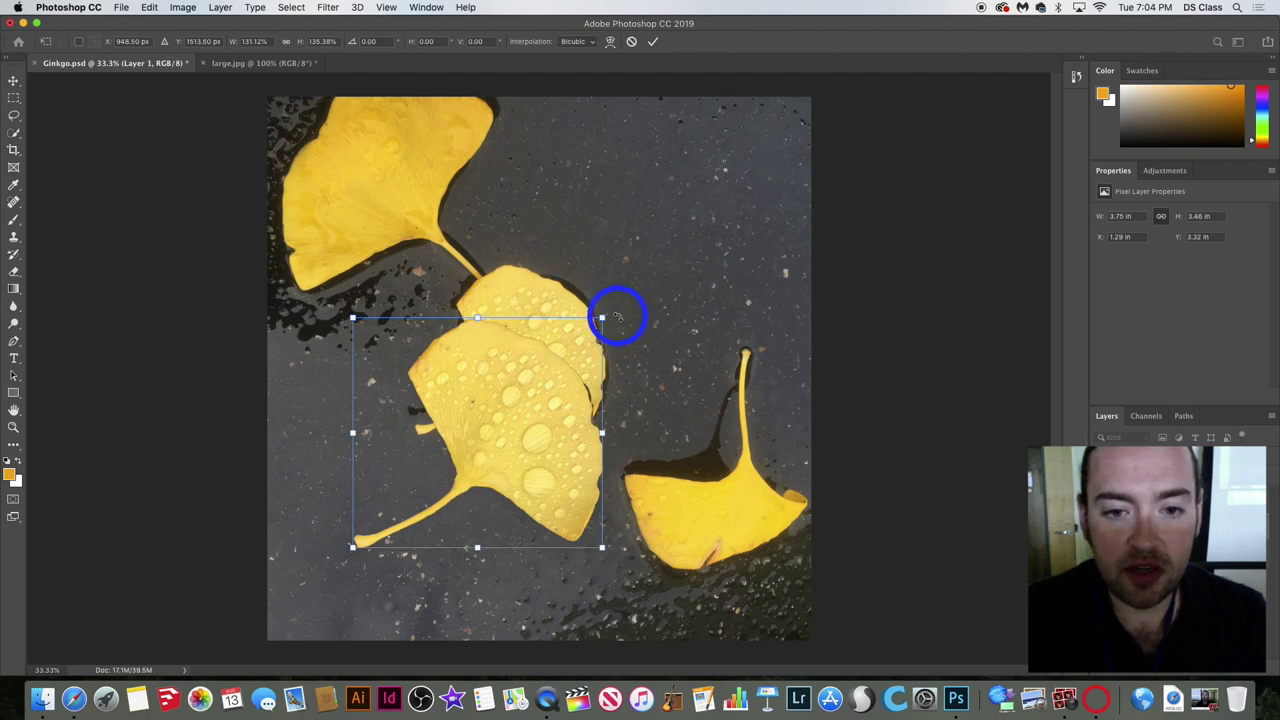
# Rotate the leaf about 43° so its stem points down and commit the transform.
pyautogui.moveTo(614, 309)
pyautogui.mouseDown()
pyautogui.moveTo(628, 405)
pyautogui.moveTo(555, 575)
pyautogui.moveTo(300, 440)
pyautogui.moveTo(470, 265)
pyautogui.moveTo(549, 286)
pyautogui.moveTo(600, 318)
pyautogui.mouseUp()
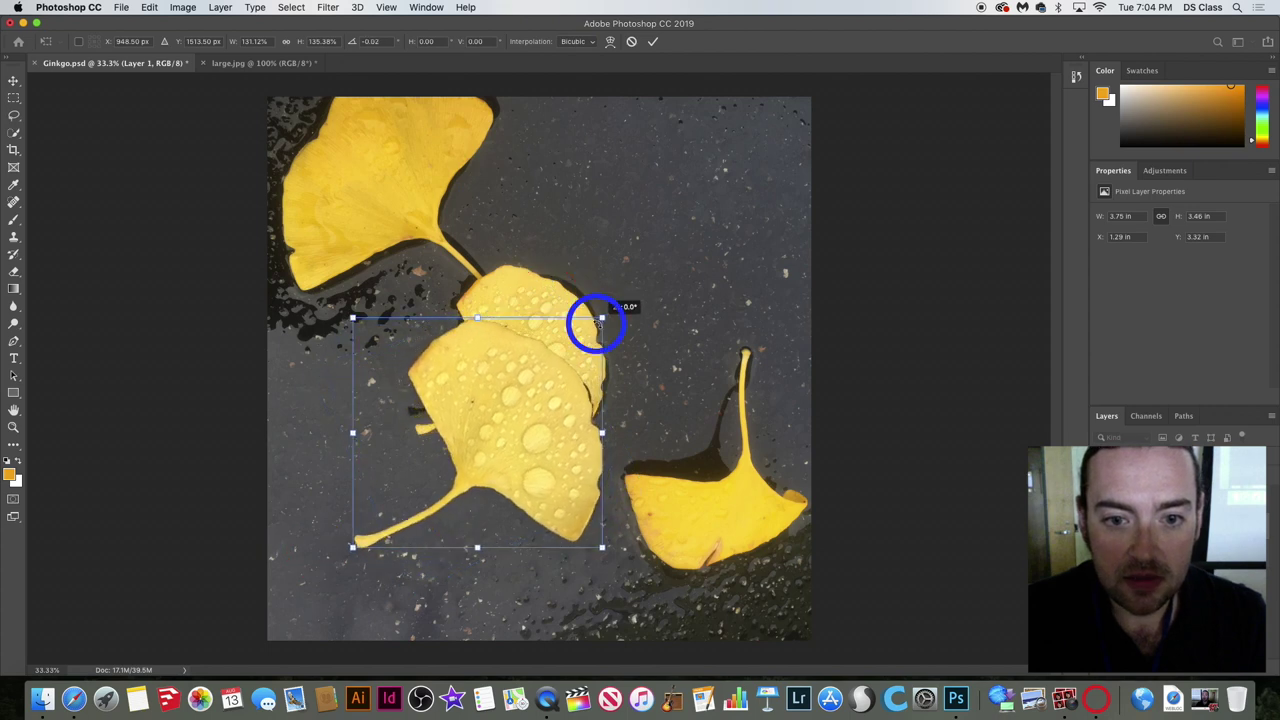
pyautogui.click(608, 310)
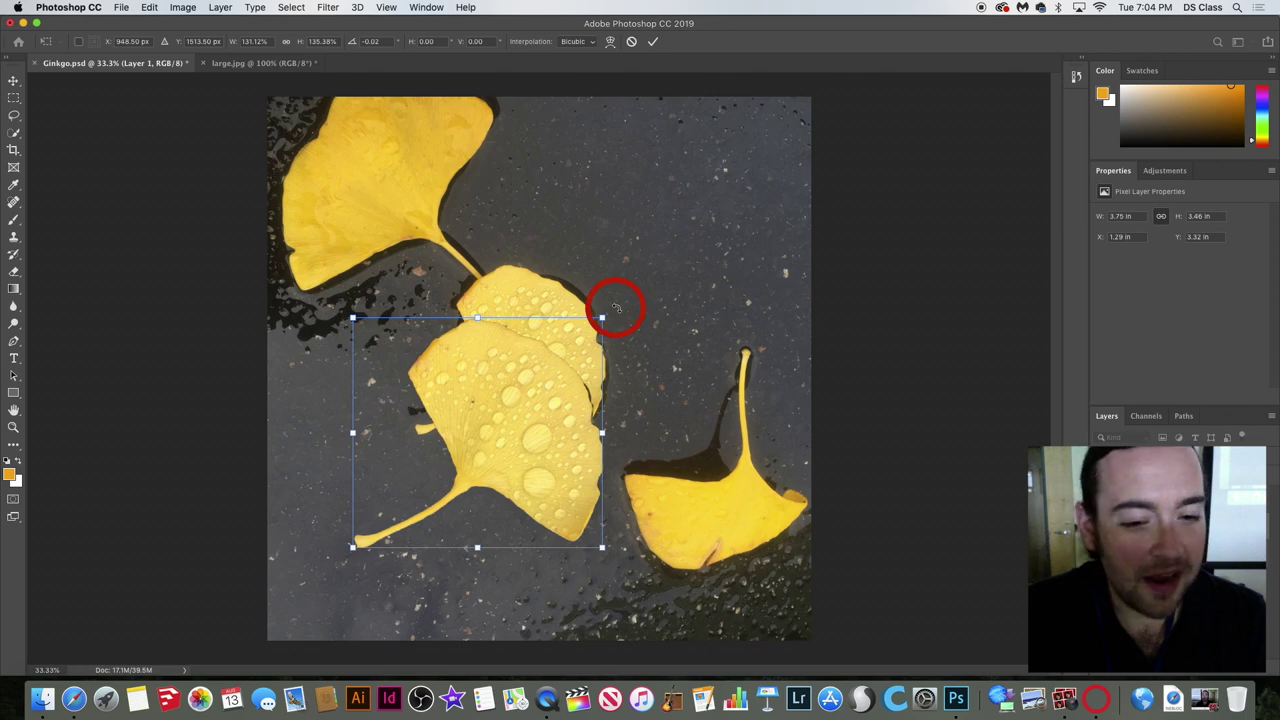
pyautogui.moveTo(616, 308); pyautogui.dragTo(489, 289)
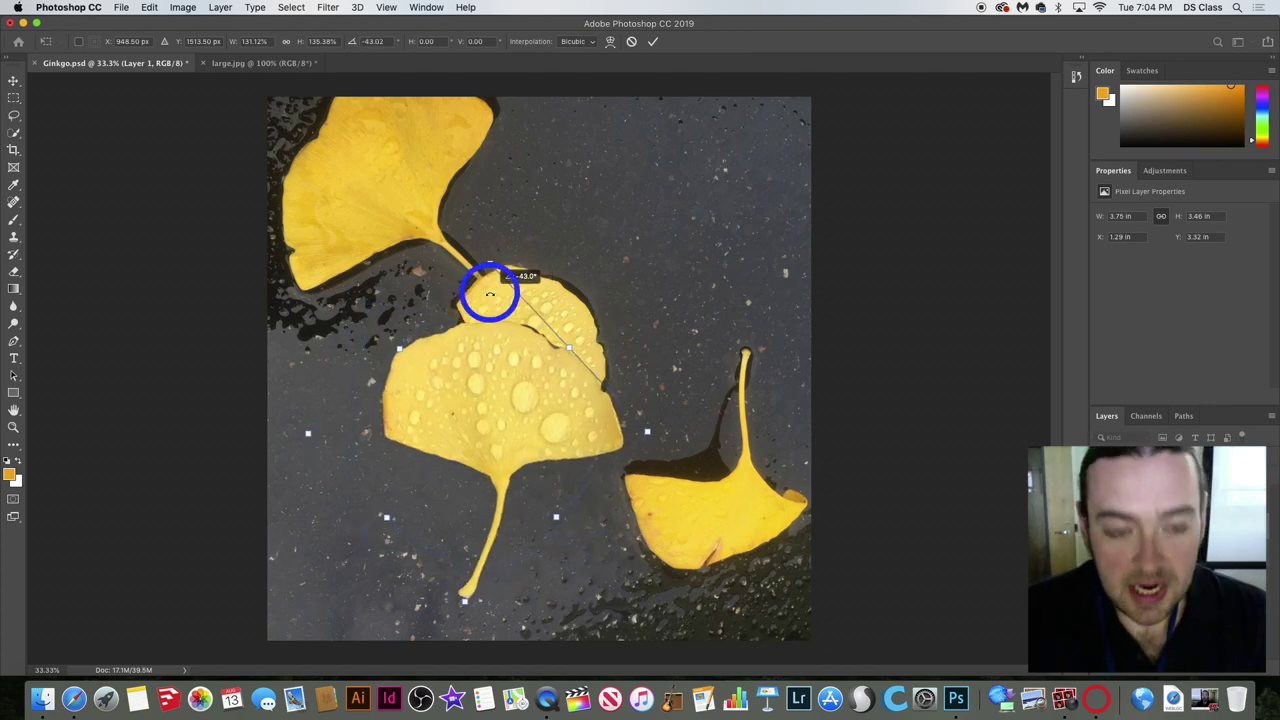
pyautogui.doubleClick(488, 290)
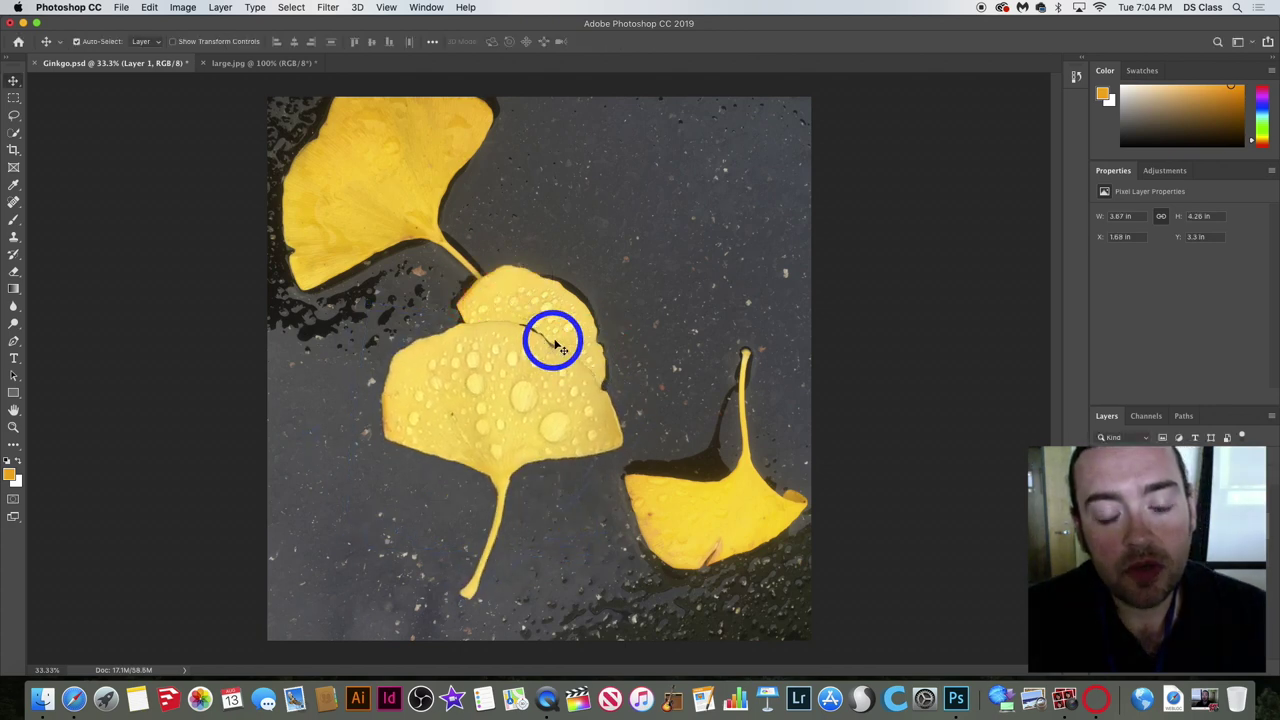
# Zoom in to inspect the leaf seam, zoom back out, and nudge the enlarged leaf to X 1.74 in.
pyautogui.press('super+1')
pyautogui.keyDown('super'); pyautogui.click(562, 280); pyautogui.keyUp('super')
pyautogui.keyDown('super'); pyautogui.click(558, 285); pyautogui.keyUp('super')
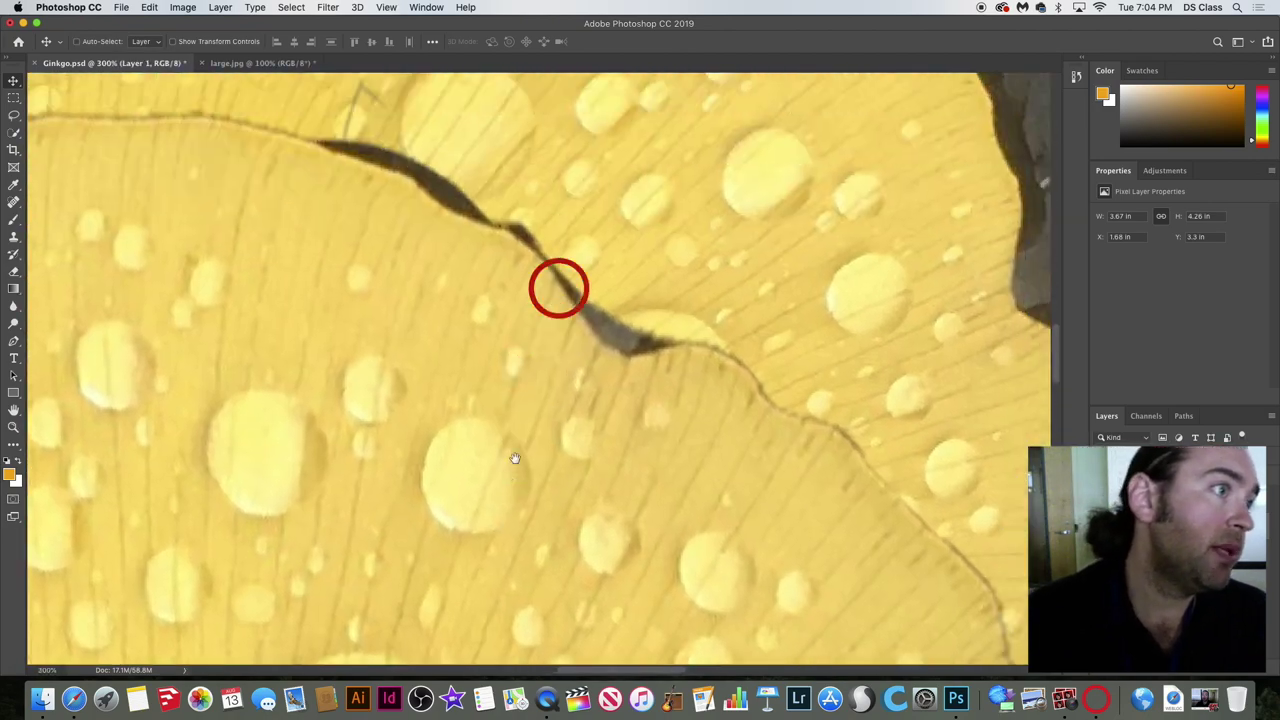
pyautogui.press('super+0')
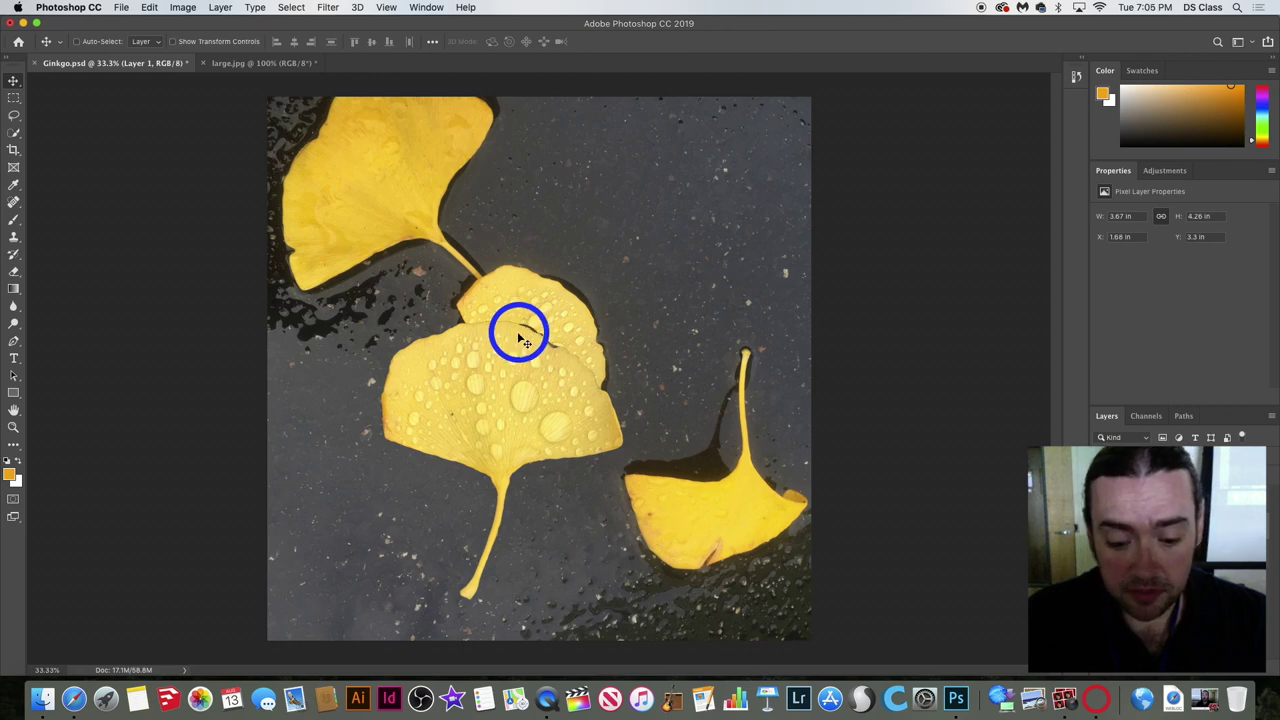
pyautogui.moveTo(516, 355); pyautogui.dragTo(538, 376)
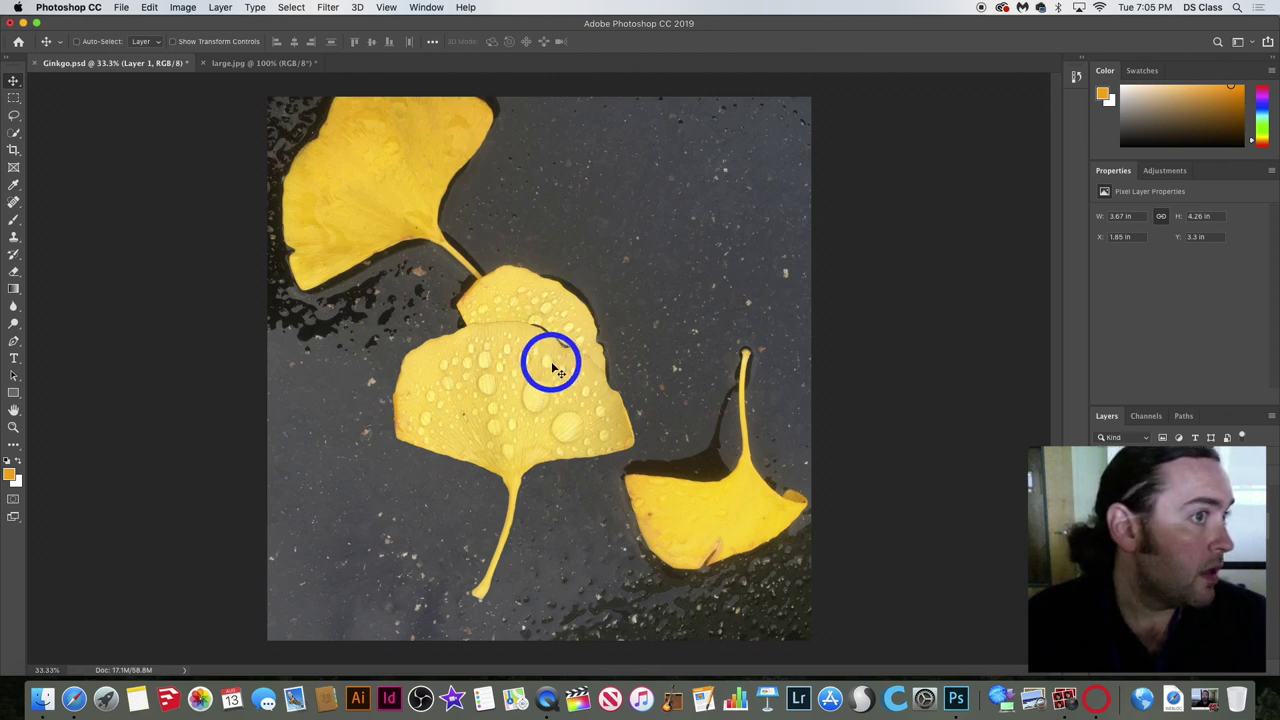
pyautogui.moveTo(557, 372); pyautogui.dragTo(545, 342)
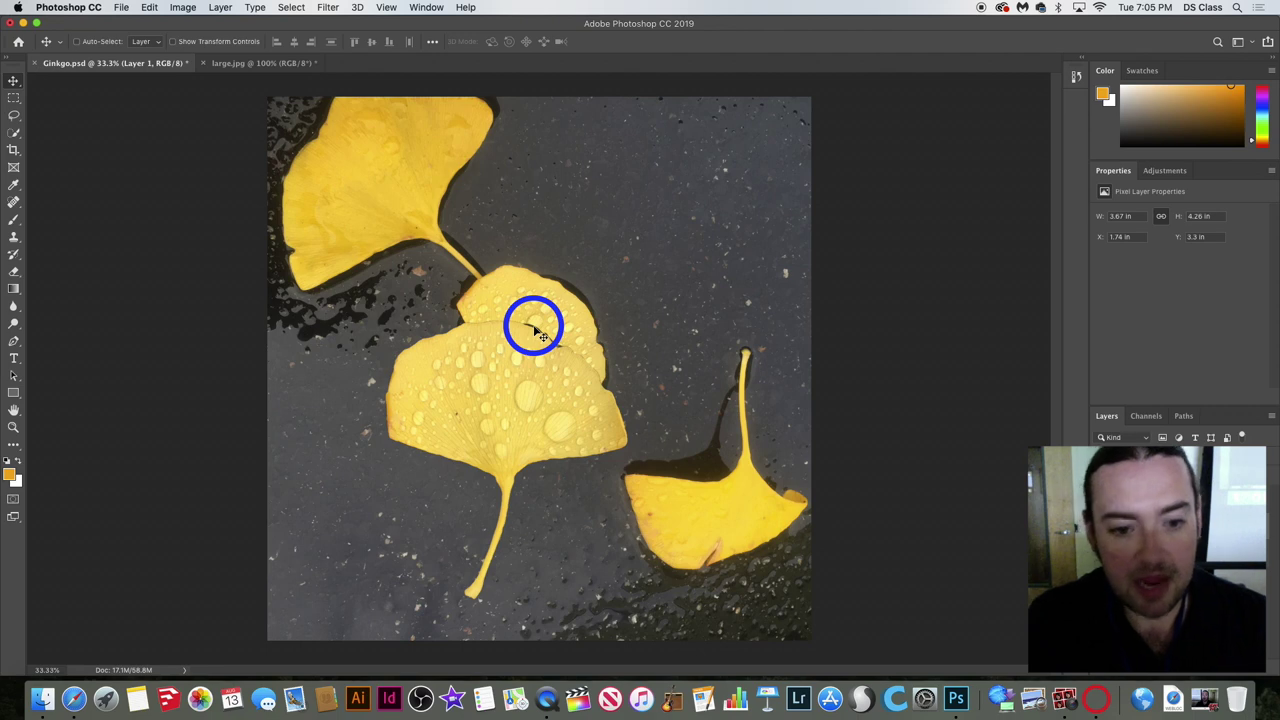
pyautogui.press('super+t')
pyautogui.moveTo(628, 309); pyautogui.dragTo(619, 296)
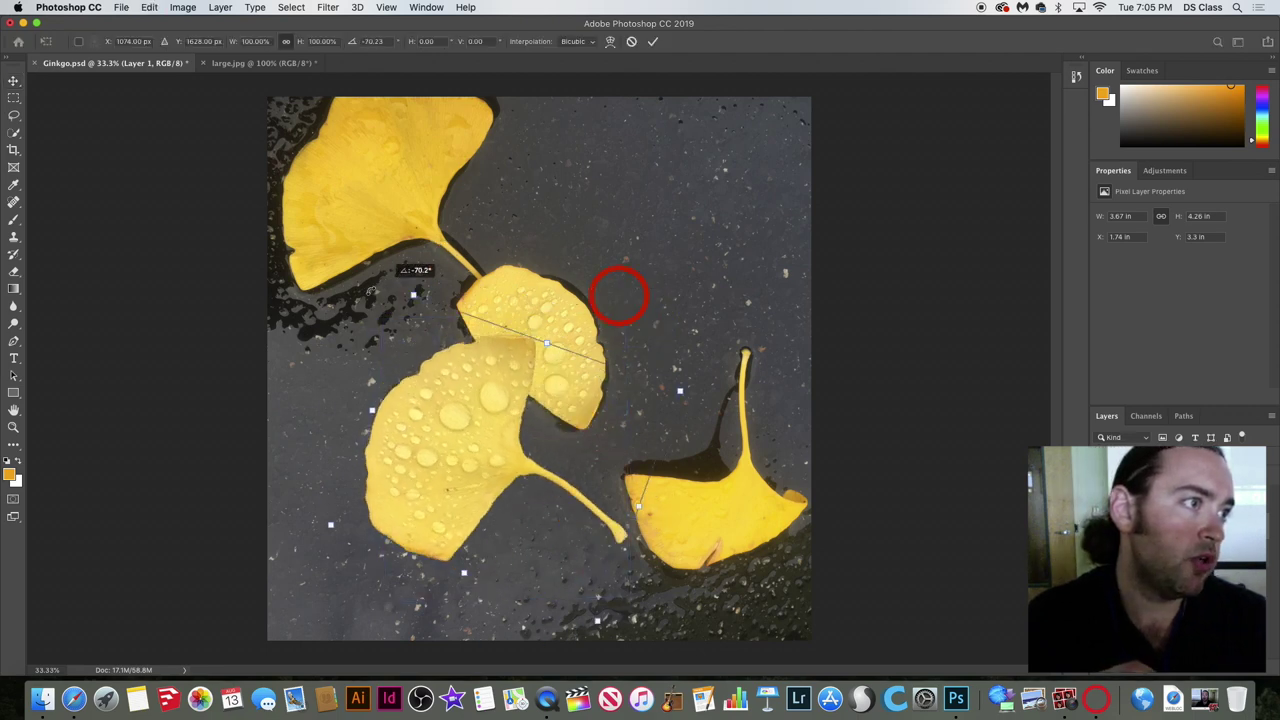
pyautogui.moveTo(370, 290); pyautogui.dragTo(352, 310)
pyautogui.moveTo(535, 357); pyautogui.dragTo(531, 475)
pyautogui.press('Return')
pyautogui.press('super+z')
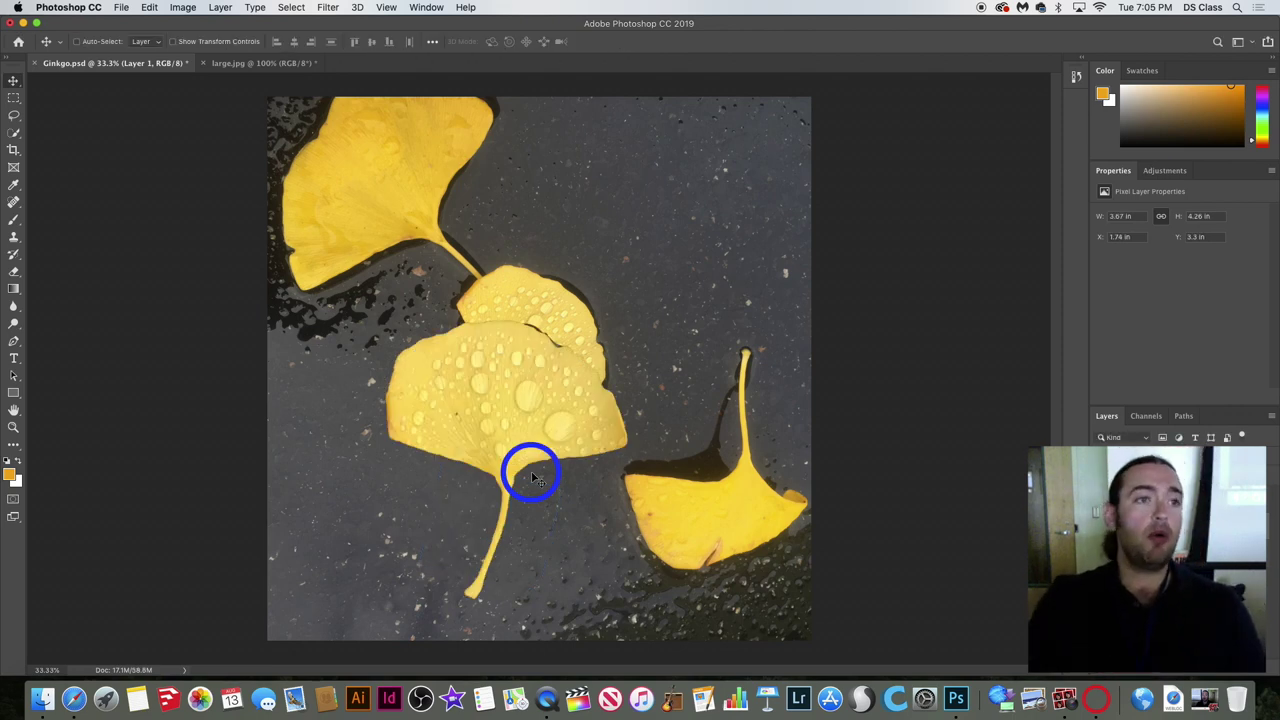
# Drag the large leaf from the centre to the upper right of the pavement.
pyautogui.click(148, 8)
pyautogui.click(148, 8)
pyautogui.click(148, 8)
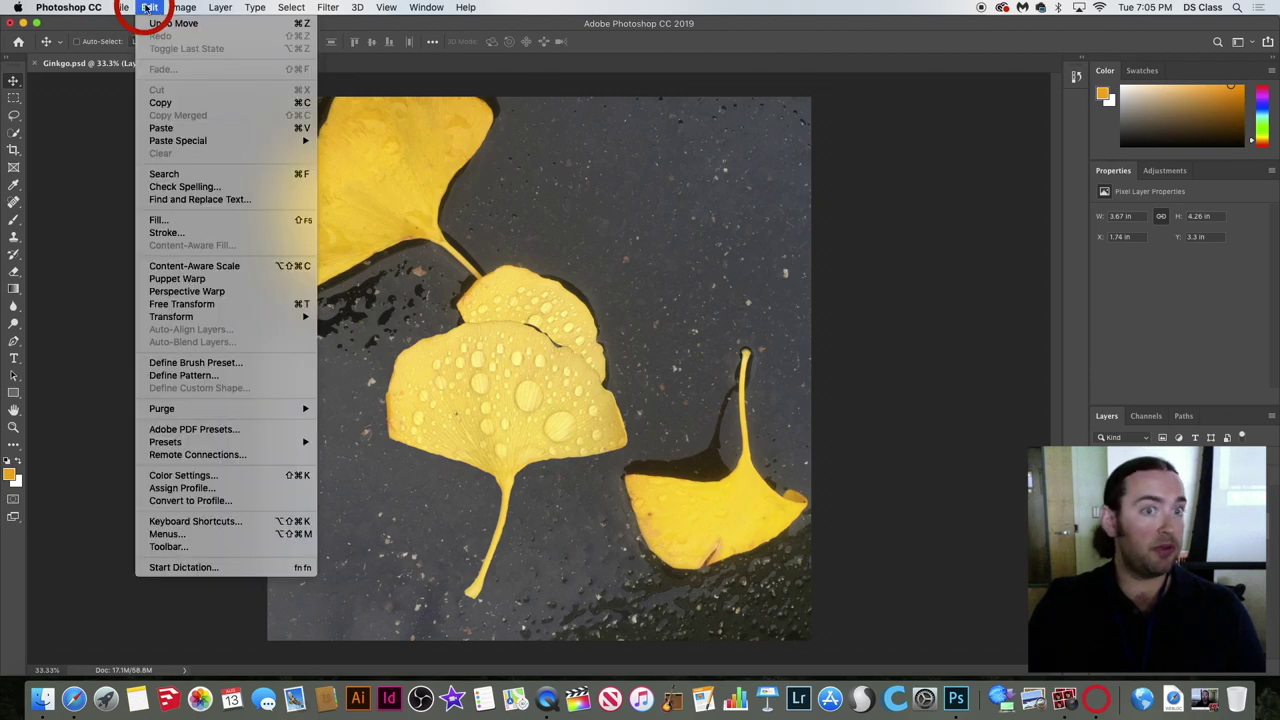
pyautogui.moveTo(185, 8)
pyautogui.moveTo(213, 24)
pyautogui.moveTo(146, 12)
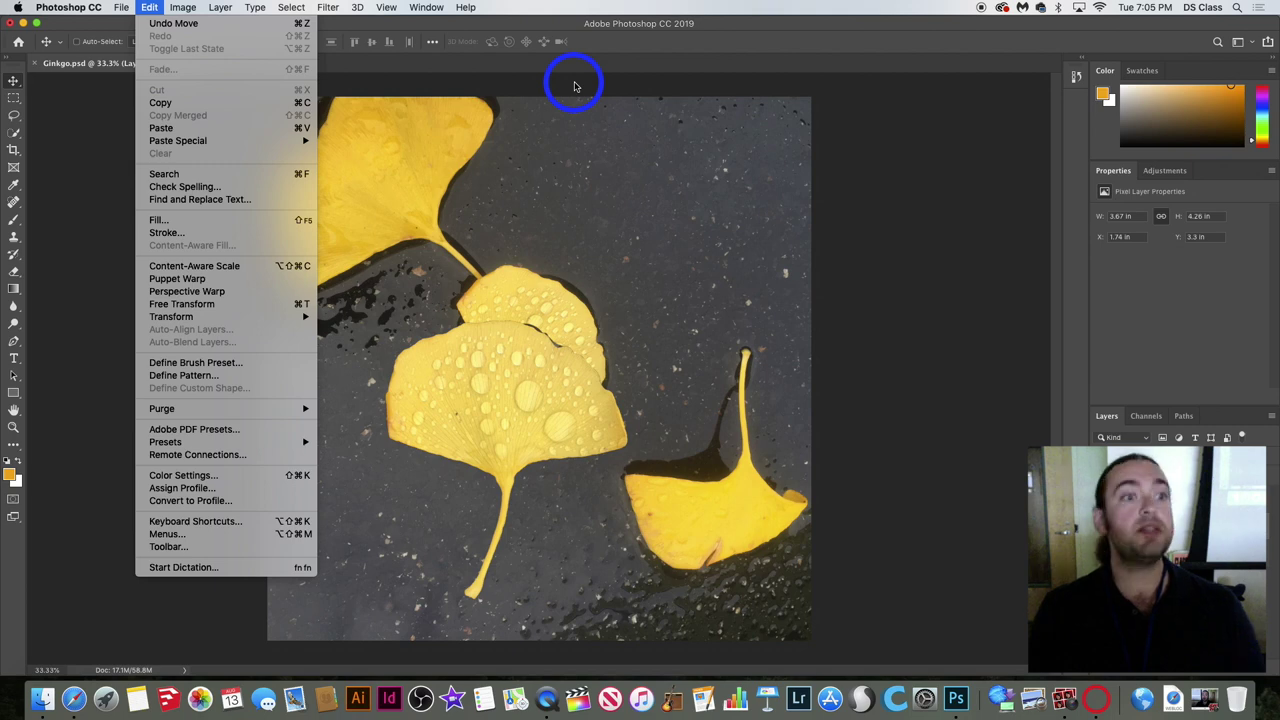
pyautogui.click(574, 86)
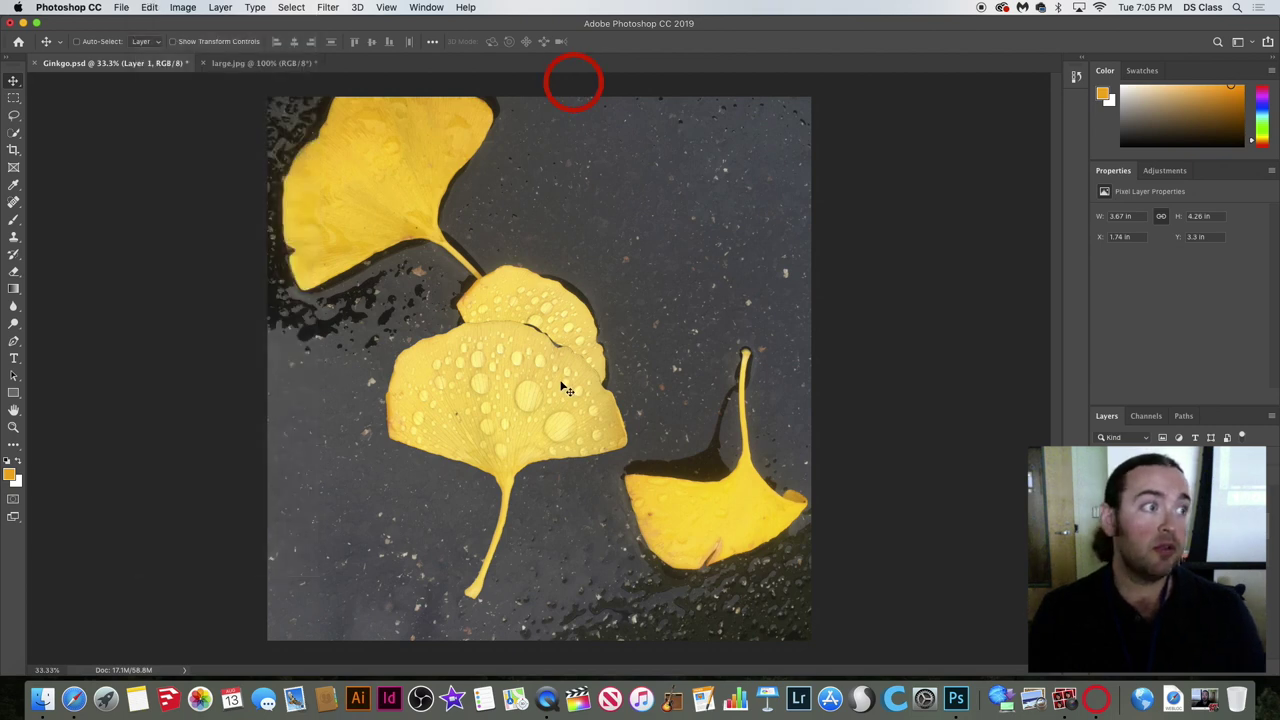
pyautogui.moveTo(567, 390); pyautogui.dragTo(729, 190)
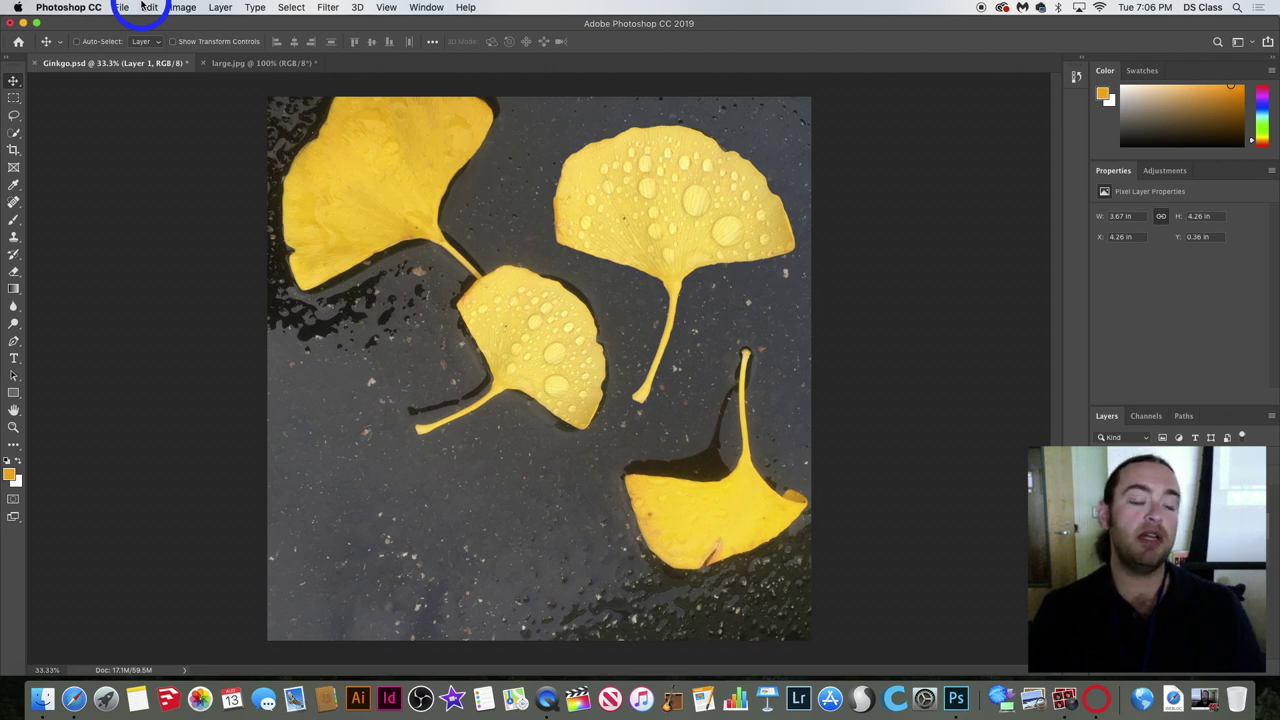
# Undo and redo the leaf move using Edit > Undo and Redo.
pyautogui.click(290, 7)
pyautogui.click(290, 7)
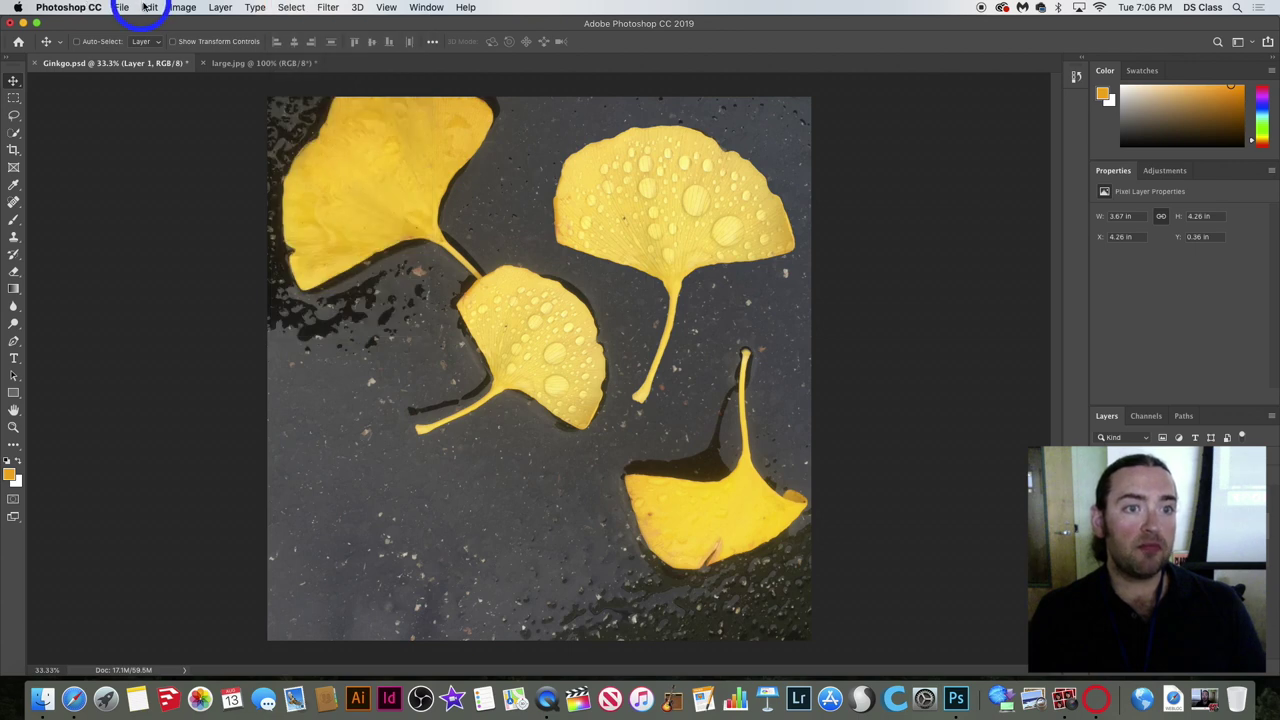
pyautogui.click(150, 8)
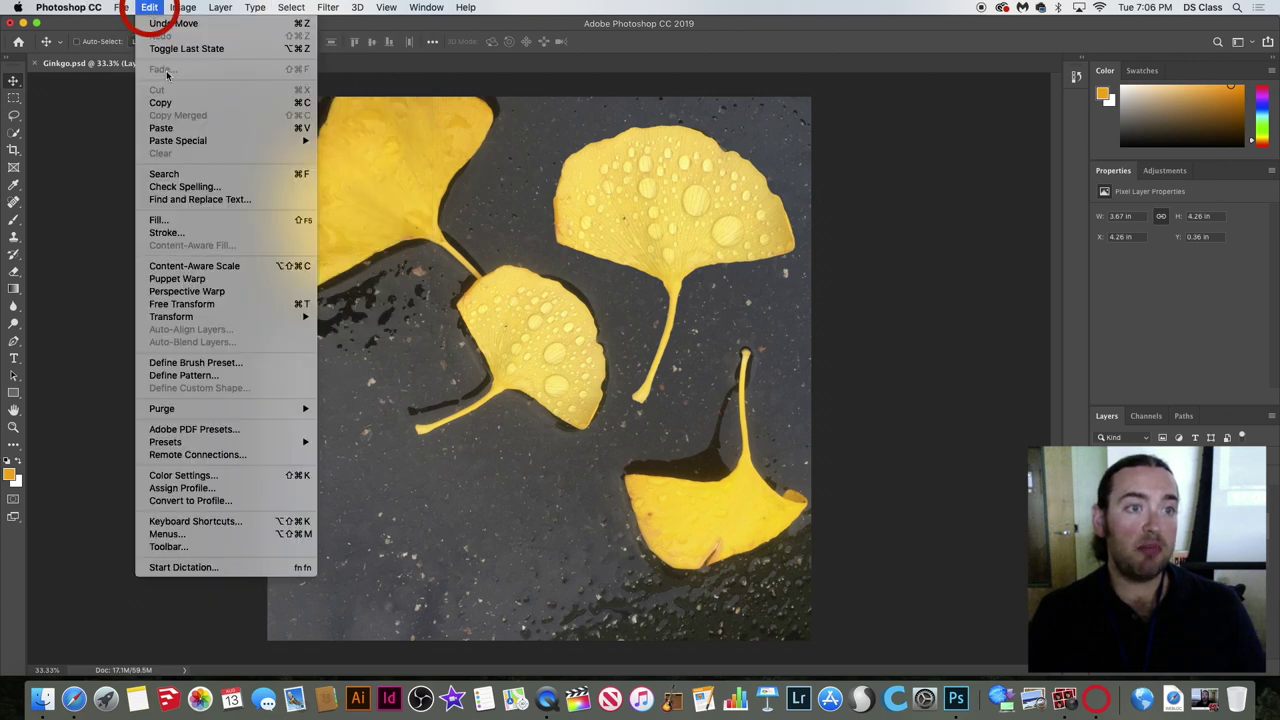
pyautogui.click(210, 24)
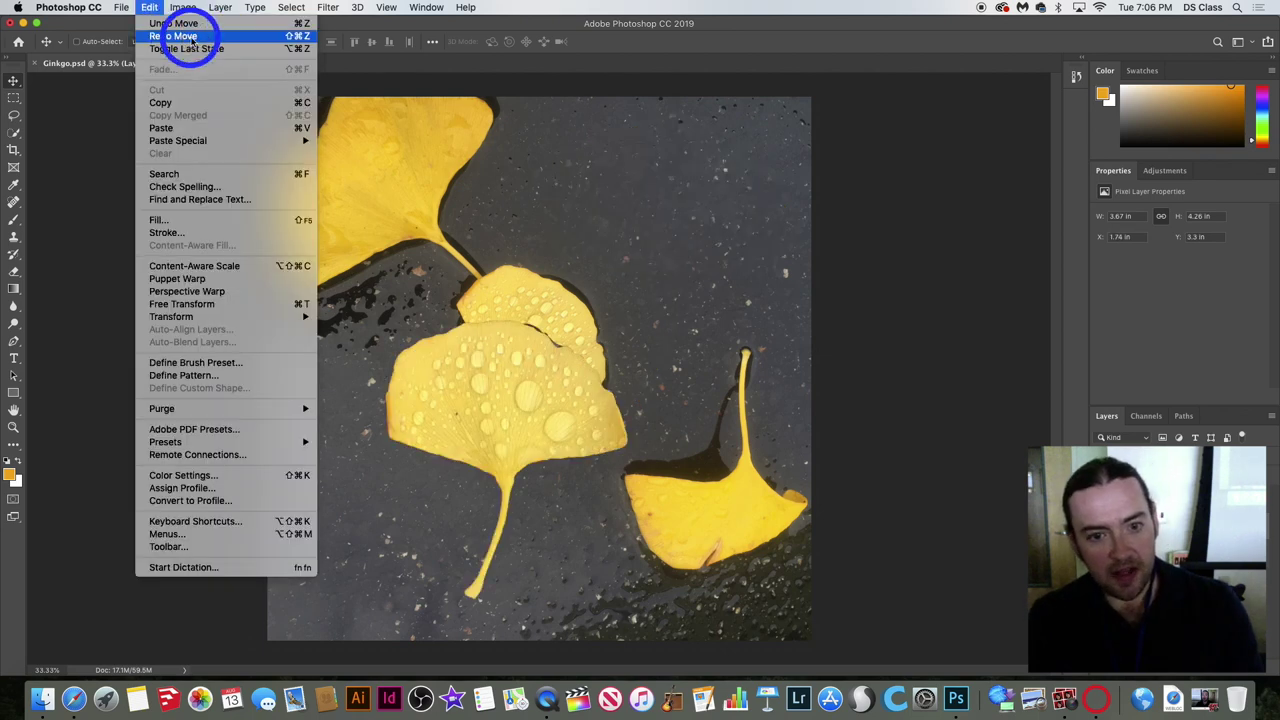
pyautogui.click(268, 24)
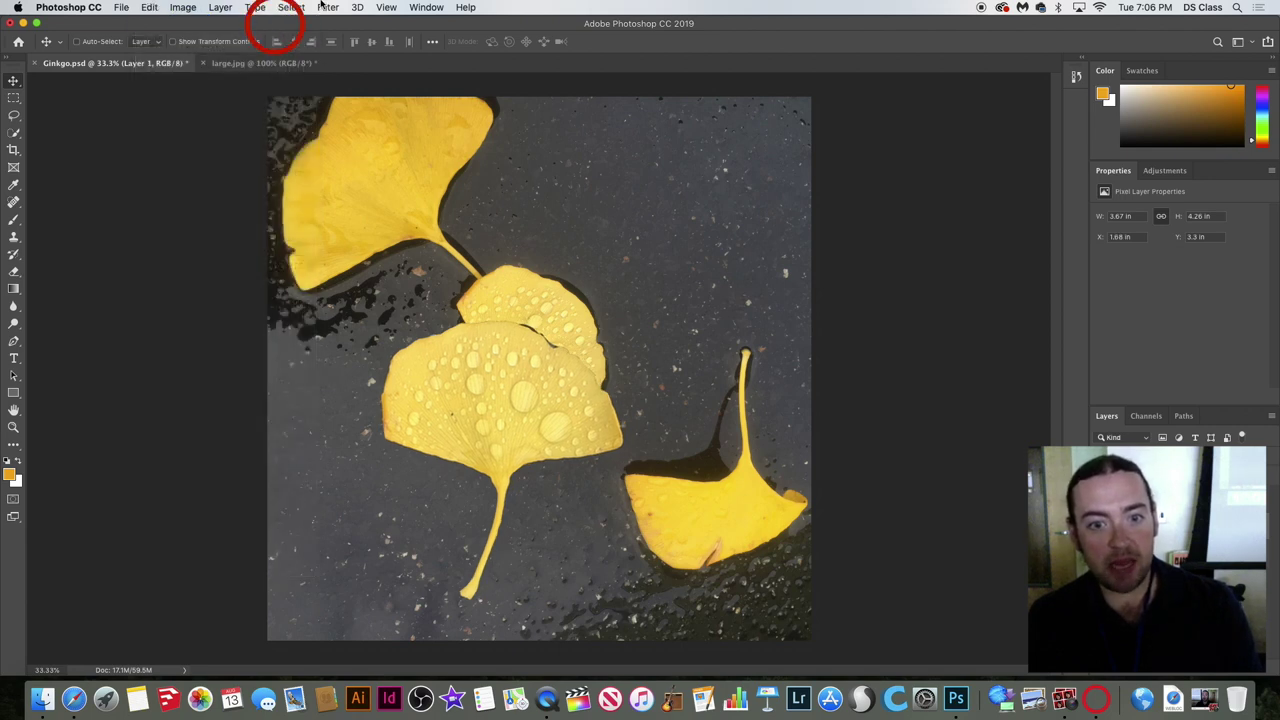
pyautogui.press('super+shift+z')
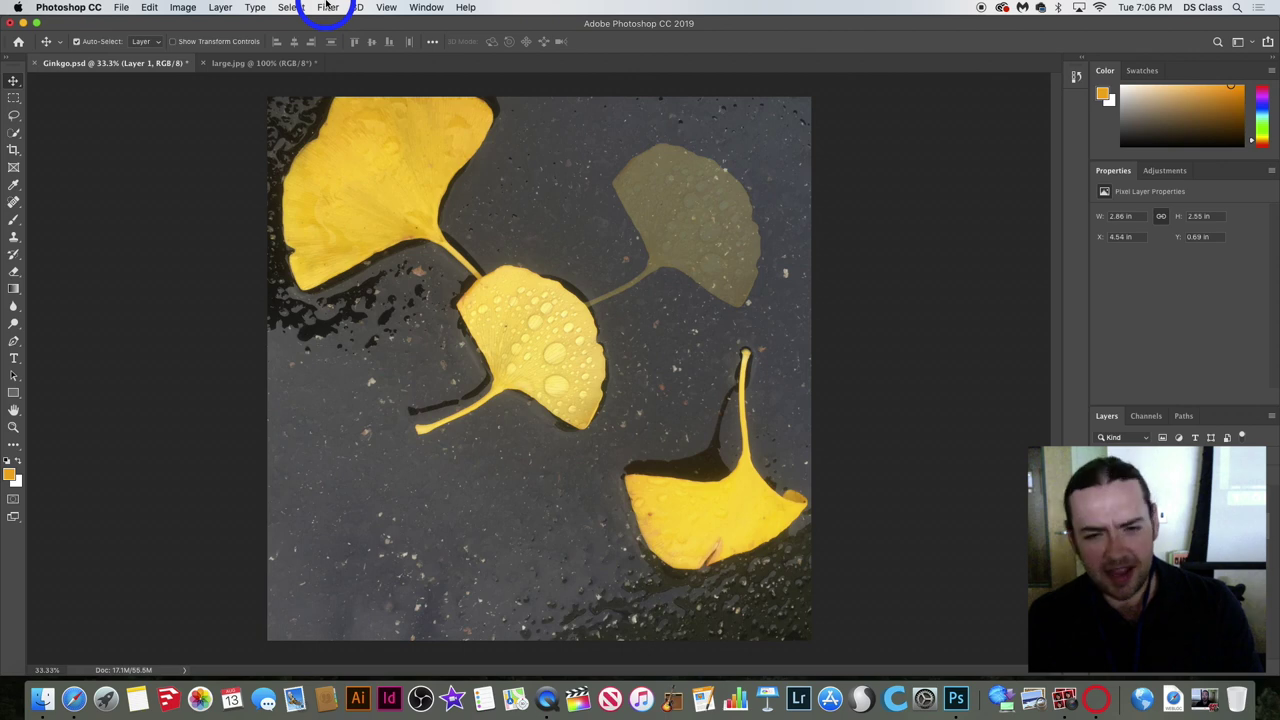
pyautogui.press('super+shift+z')
pyautogui.press('super+shift+z')
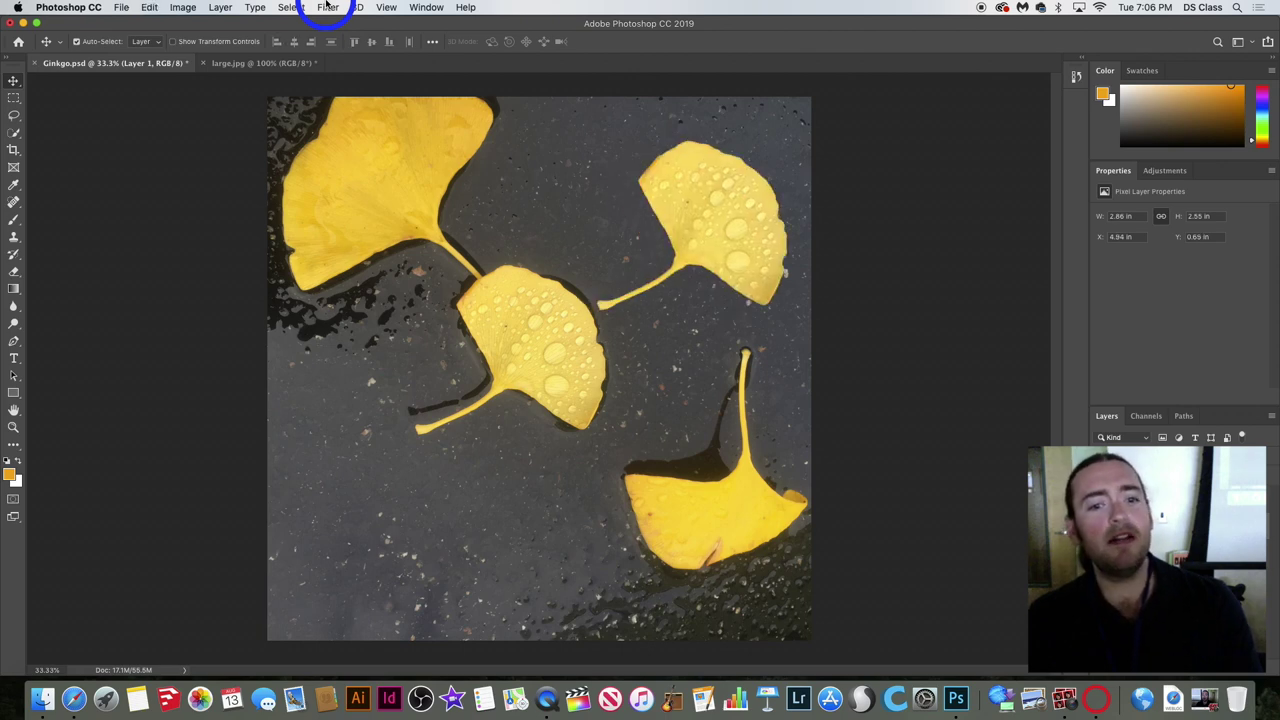
# Step through history to keep the moved leaf, then nudge it down to X 4.39, Y 0.62 in.
pyautogui.press('super+z')
pyautogui.press('super+z')
pyautogui.press('super+z')
pyautogui.press('super+z')
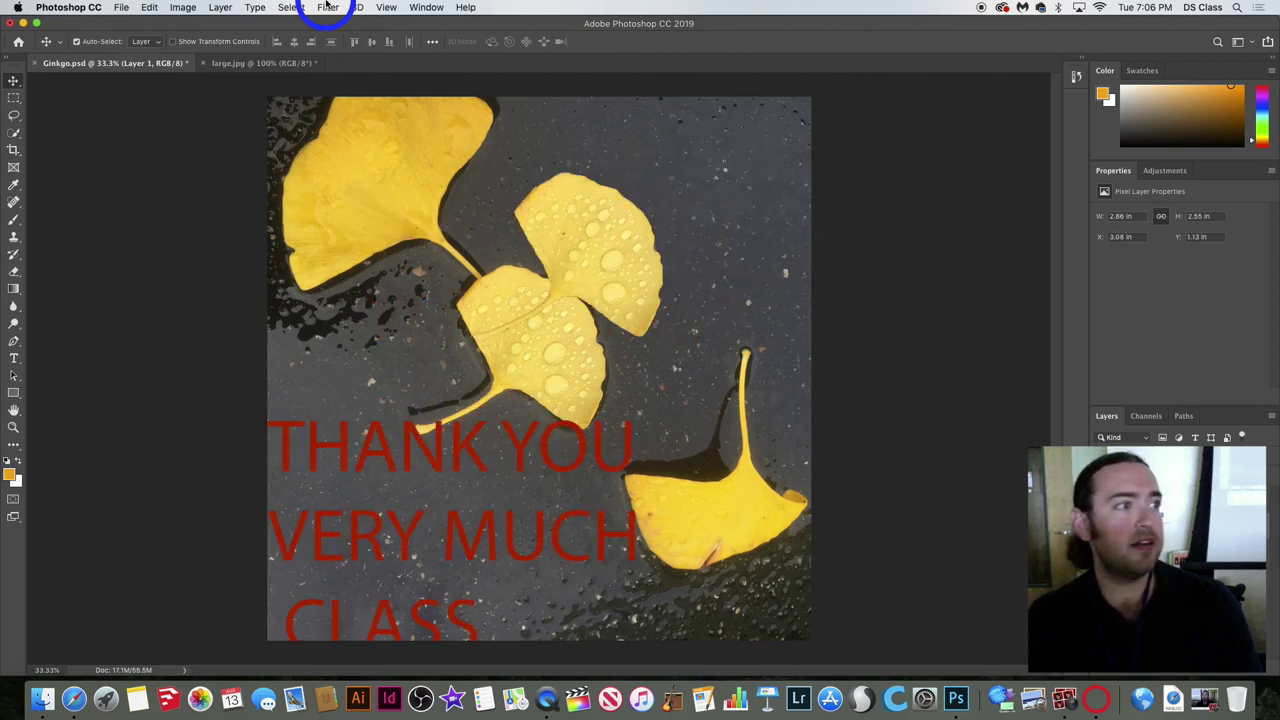
pyautogui.press('super+shift+z')
pyautogui.press('super+shift+z')
pyautogui.press('super+z')
pyautogui.press('super+z')
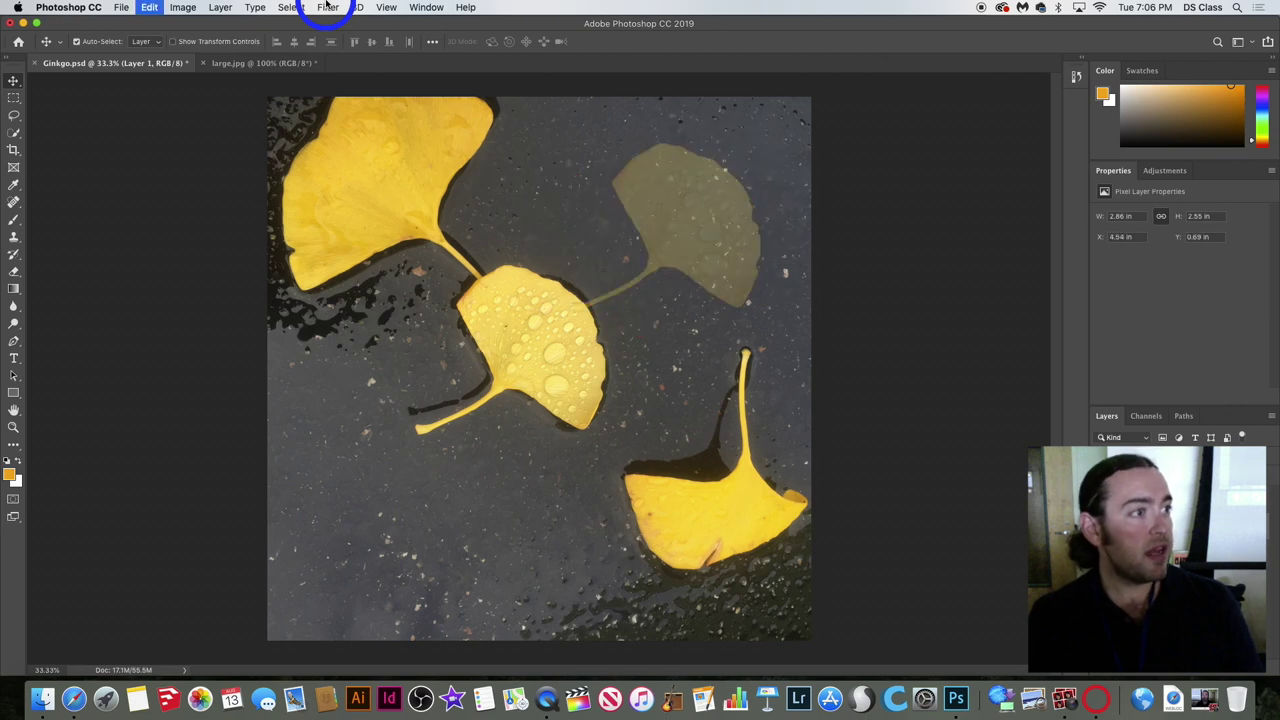
pyautogui.press('super+z')
pyautogui.press('super+z')
pyautogui.press('super+z')
pyautogui.press('super+shift+z')
pyautogui.press('super+shift+z')
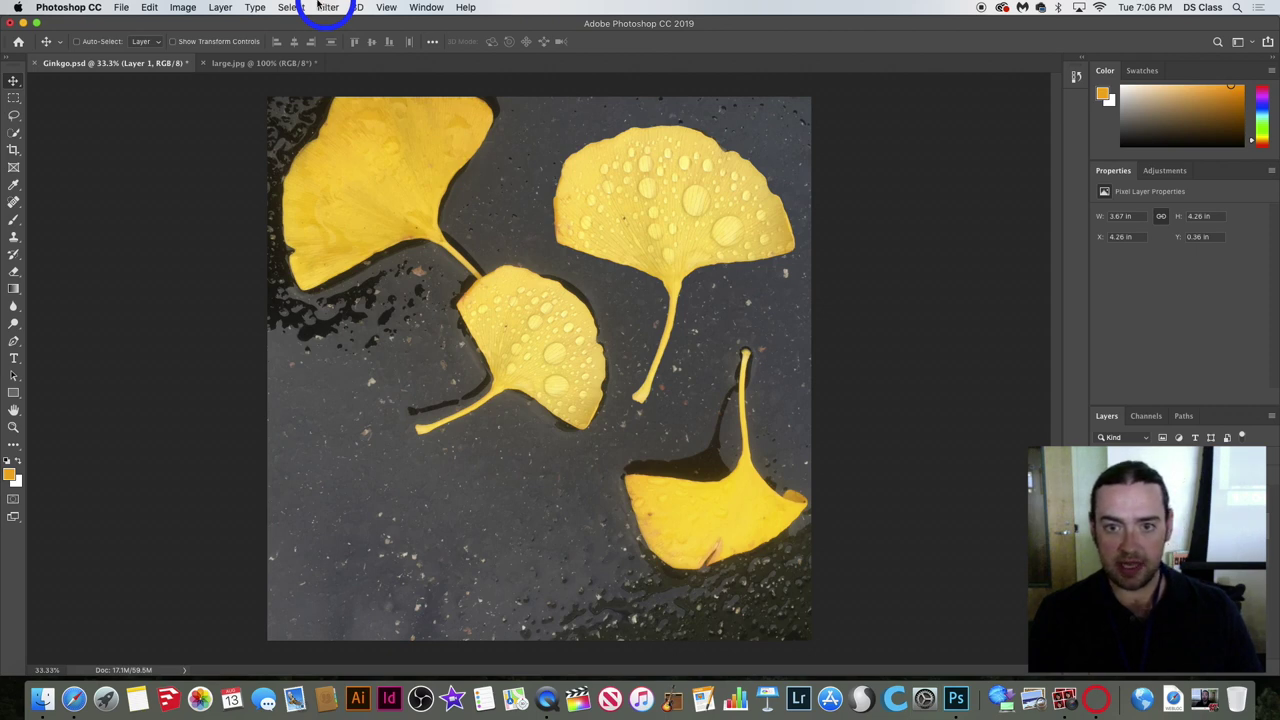
pyautogui.click(170, 7)
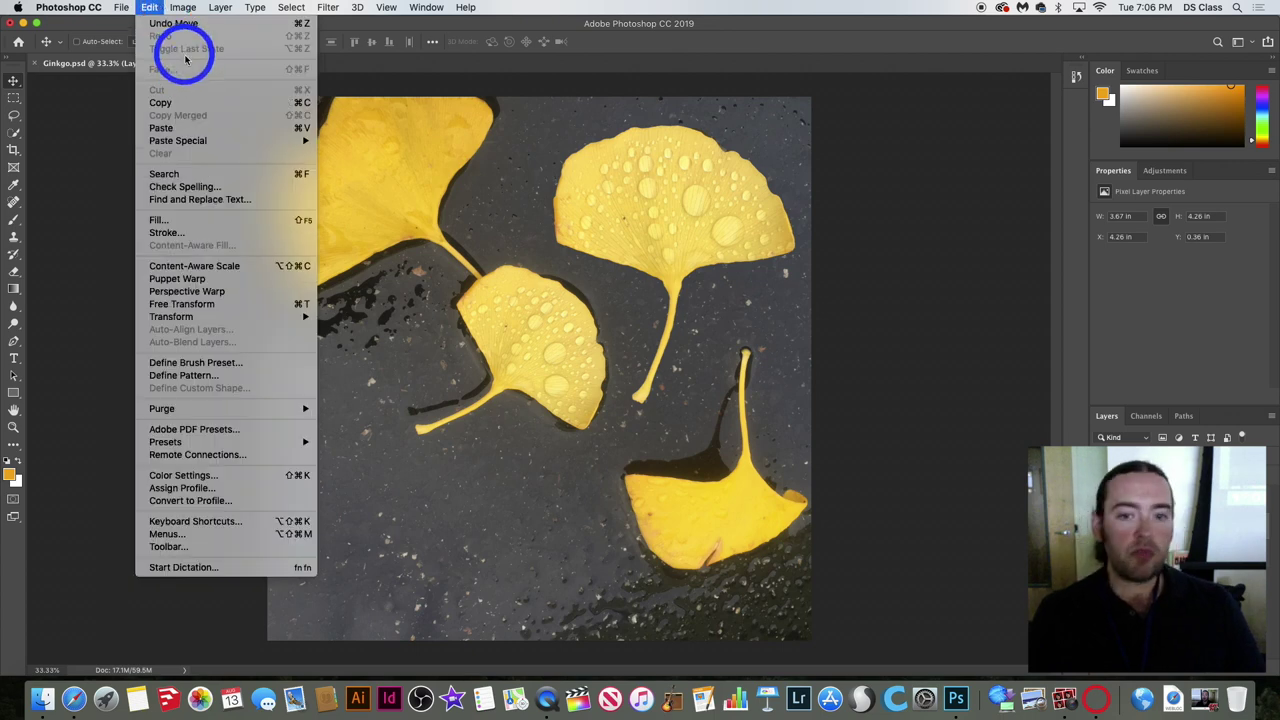
pyautogui.moveTo(714, 206); pyautogui.dragTo(717, 235)
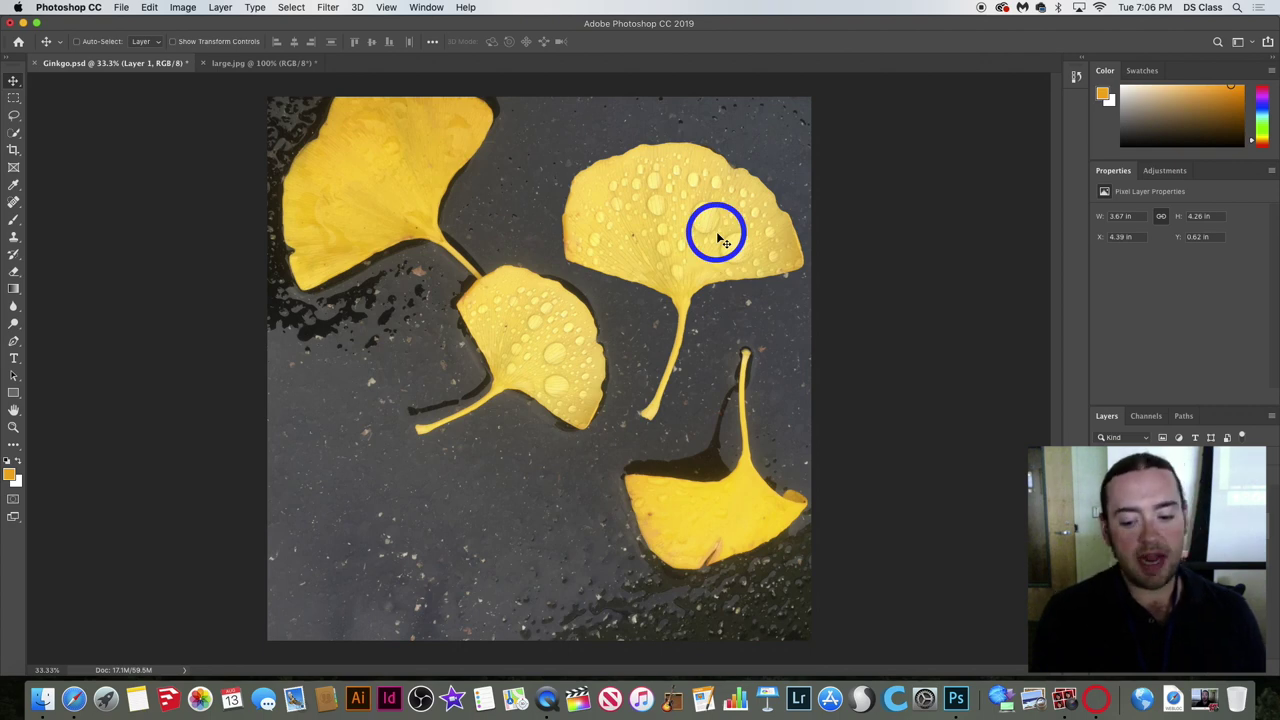
# Scale the upper-right leaf to about 75% (2.75 × 3.18 in) and shift it left to X 4.82 in.
pyautogui.press('super+t')
pyautogui.moveTo(557, 420); pyautogui.dragTo(597, 325)
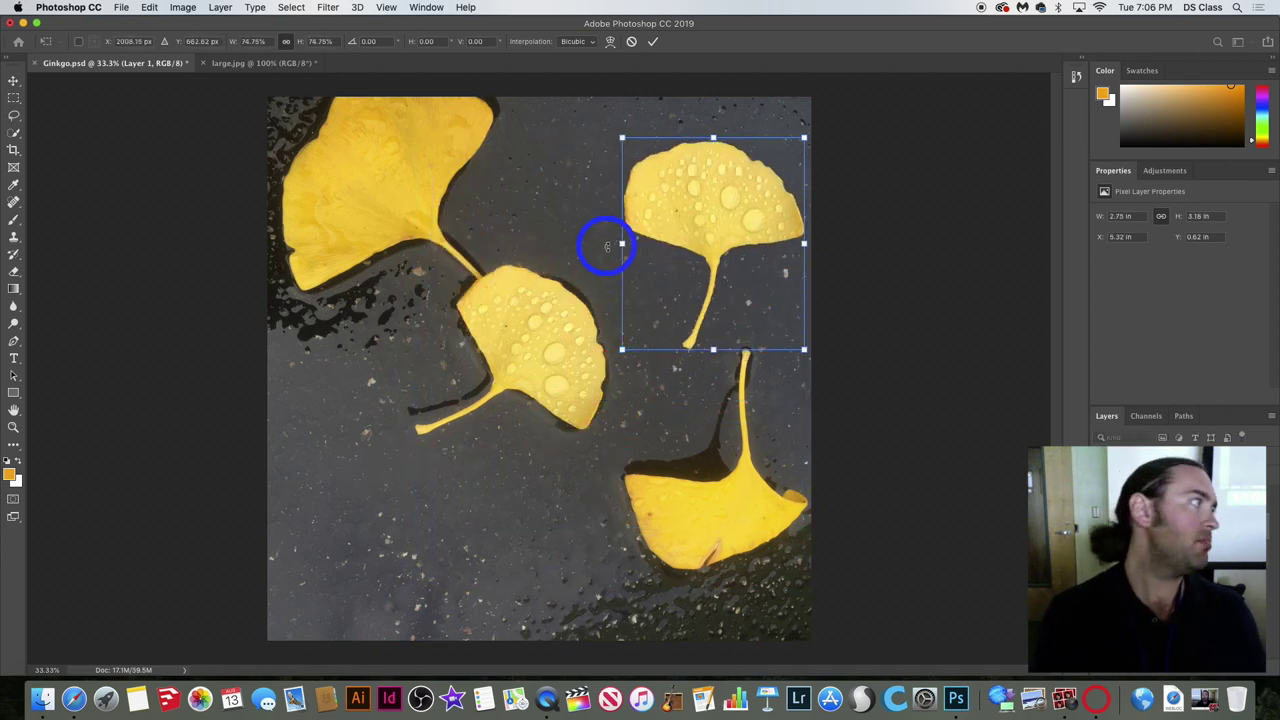
pyautogui.moveTo(618, 243)
pyautogui.mouseDown()
pyautogui.moveTo(428, 236)
pyautogui.moveTo(653, 241)
pyautogui.moveTo(622, 243)
pyautogui.mouseUp()
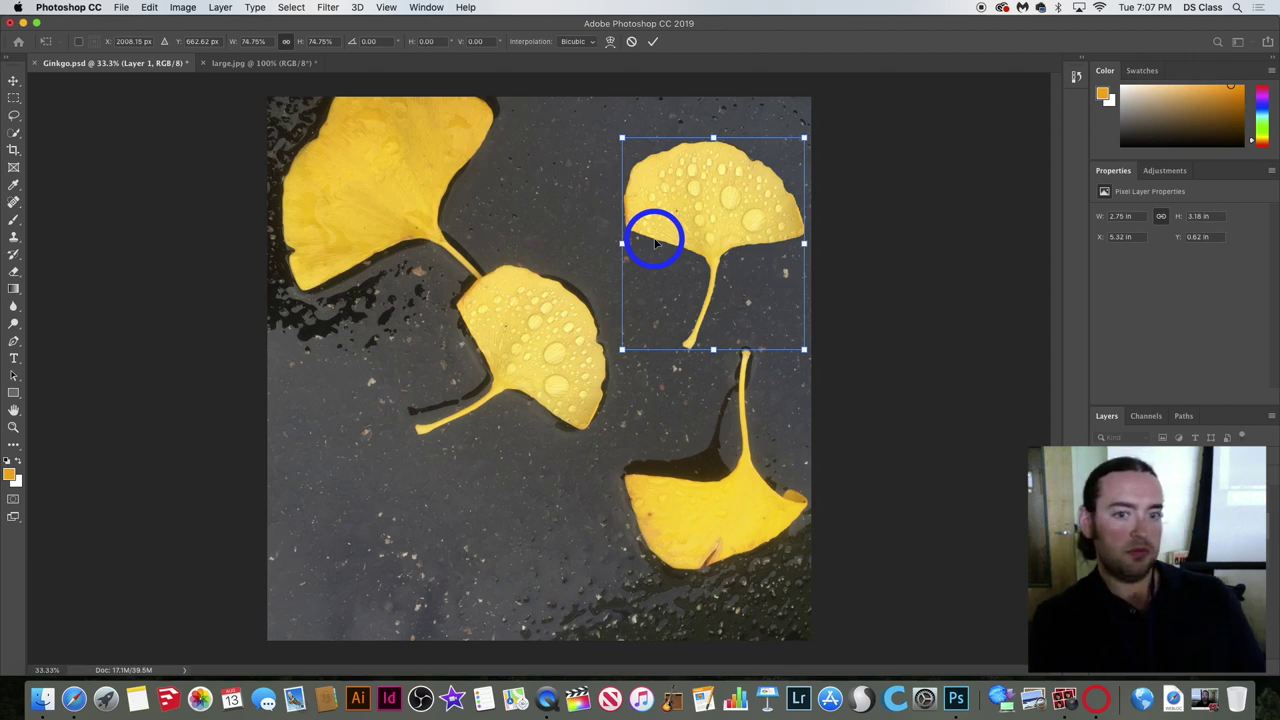
pyautogui.press('Return')
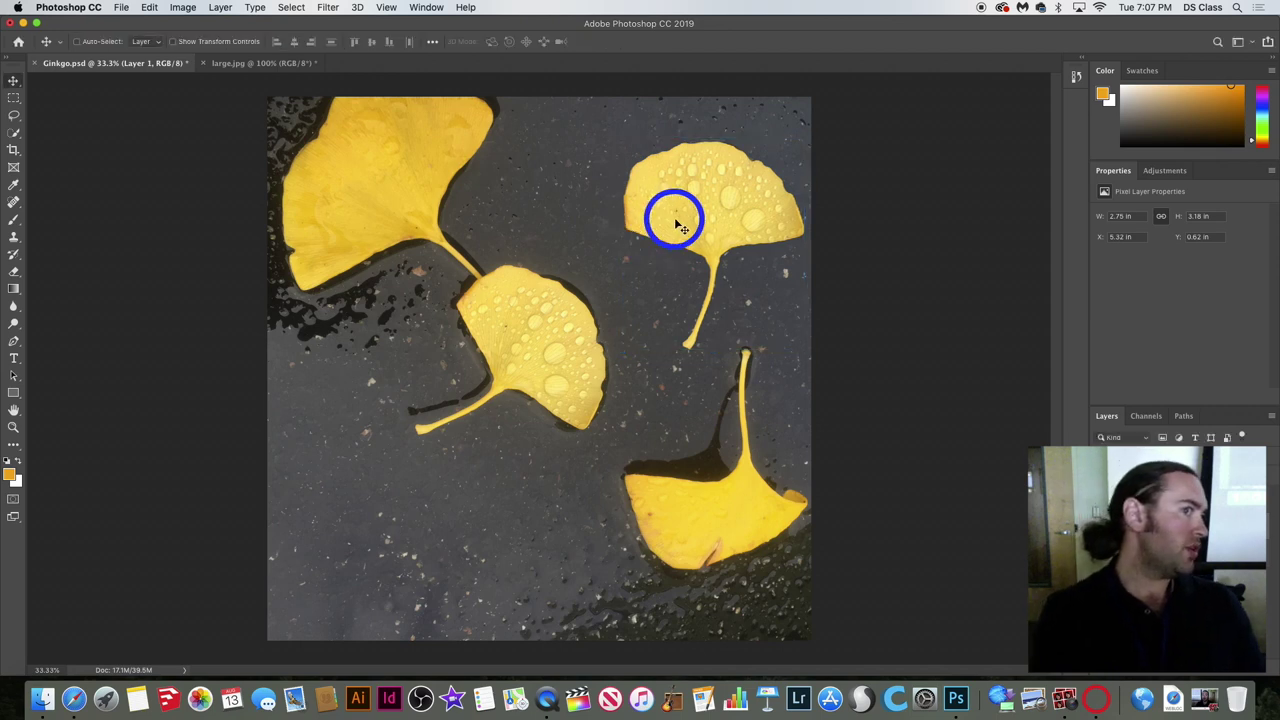
pyautogui.moveTo(674, 218); pyautogui.dragTo(648, 222)
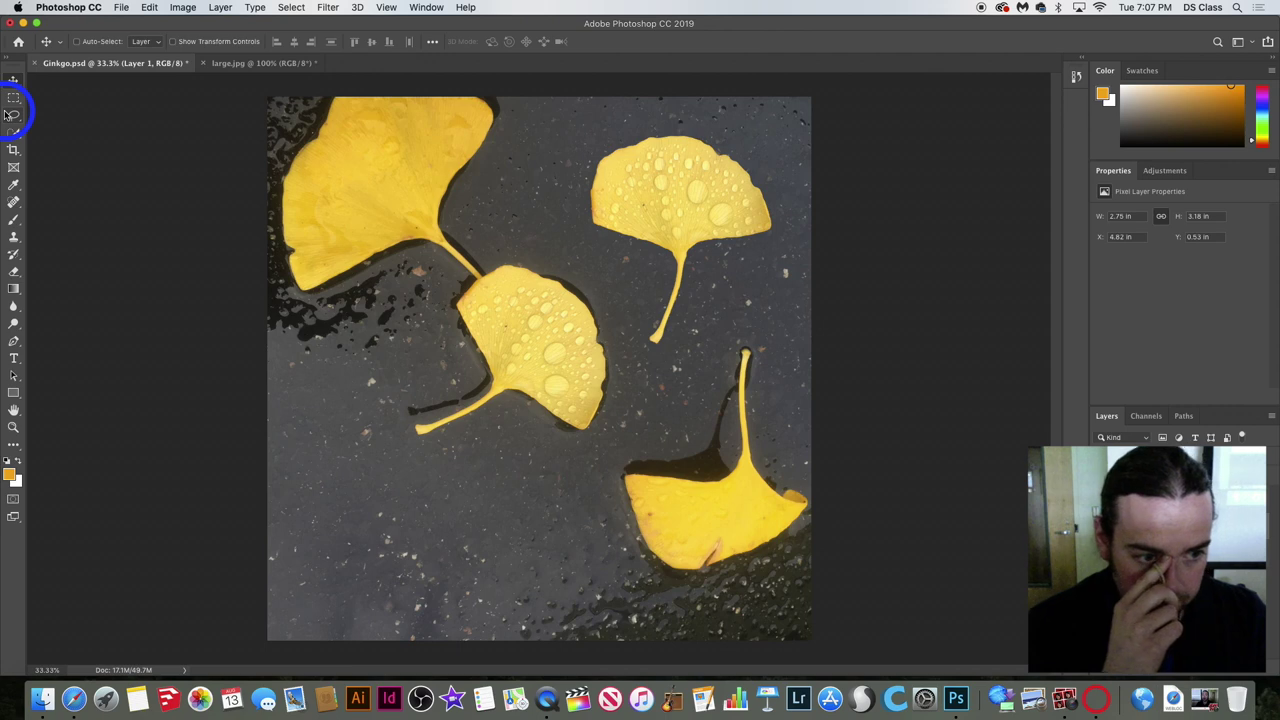
pyautogui.click(16, 428)
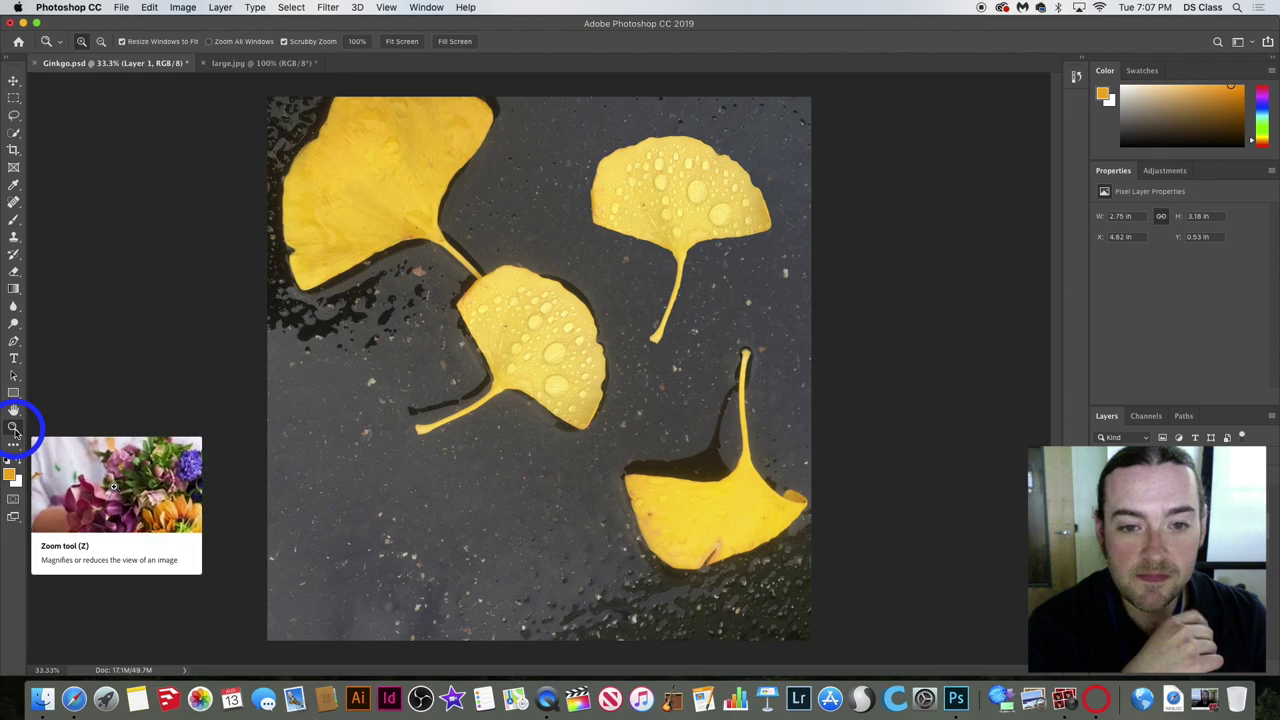
pyautogui.moveTo(551, 317); pyautogui.dragTo(680, 263)
pyautogui.moveTo(680, 263)
pyautogui.mouseDown()
pyautogui.moveTo(669, 257)
pyautogui.moveTo(680, 263)
pyautogui.mouseUp()
pyautogui.moveTo(329, 223); pyautogui.dragTo(446, 259)
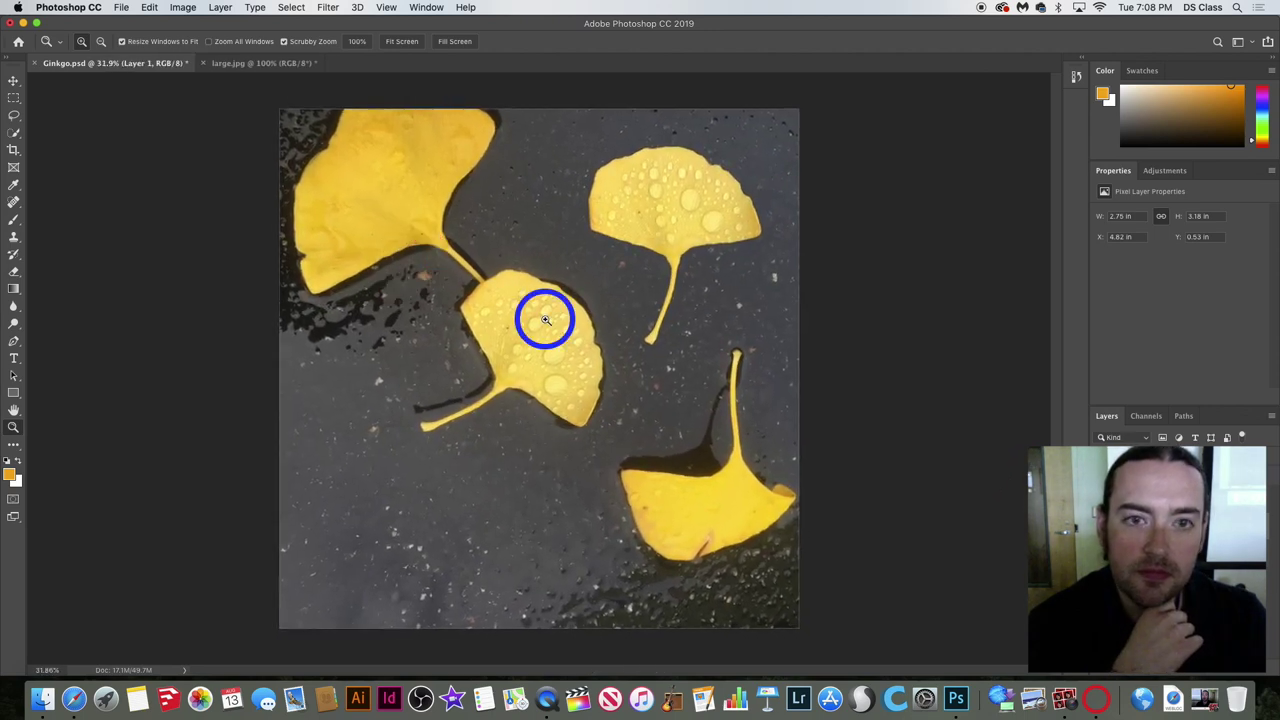
pyautogui.moveTo(546, 319); pyautogui.dragTo(550, 382)
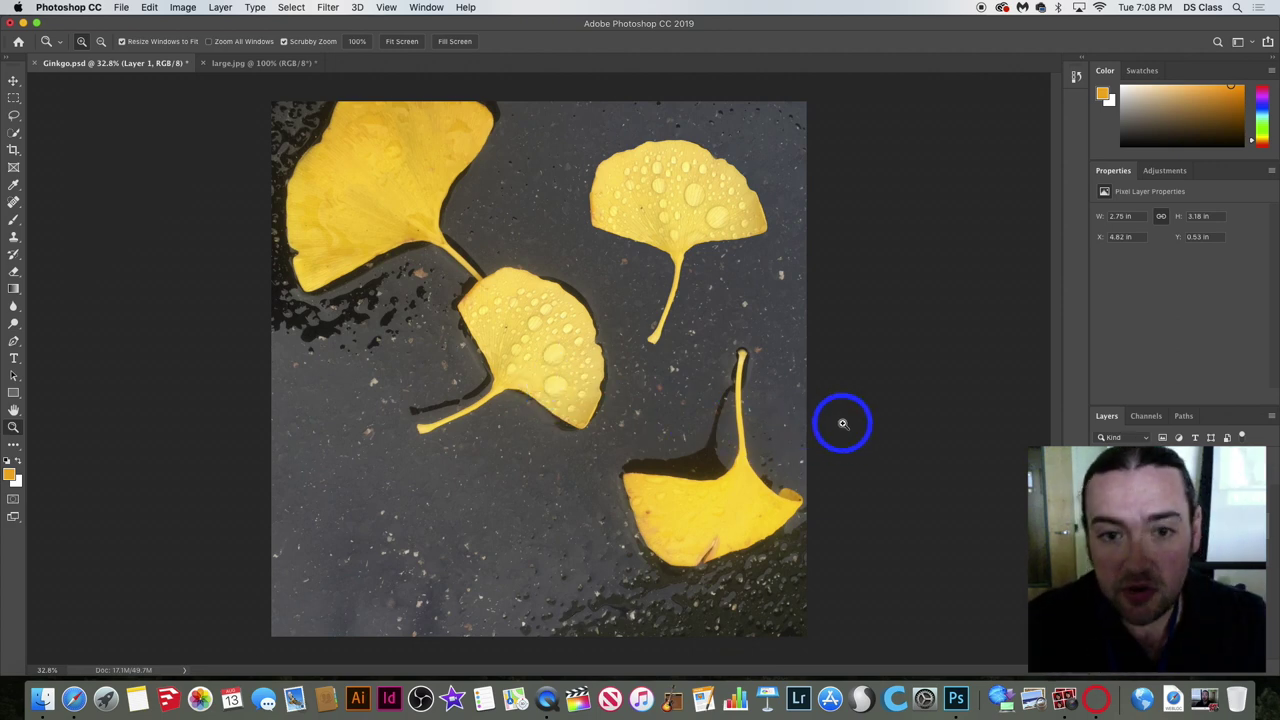
pyautogui.click(609, 340)
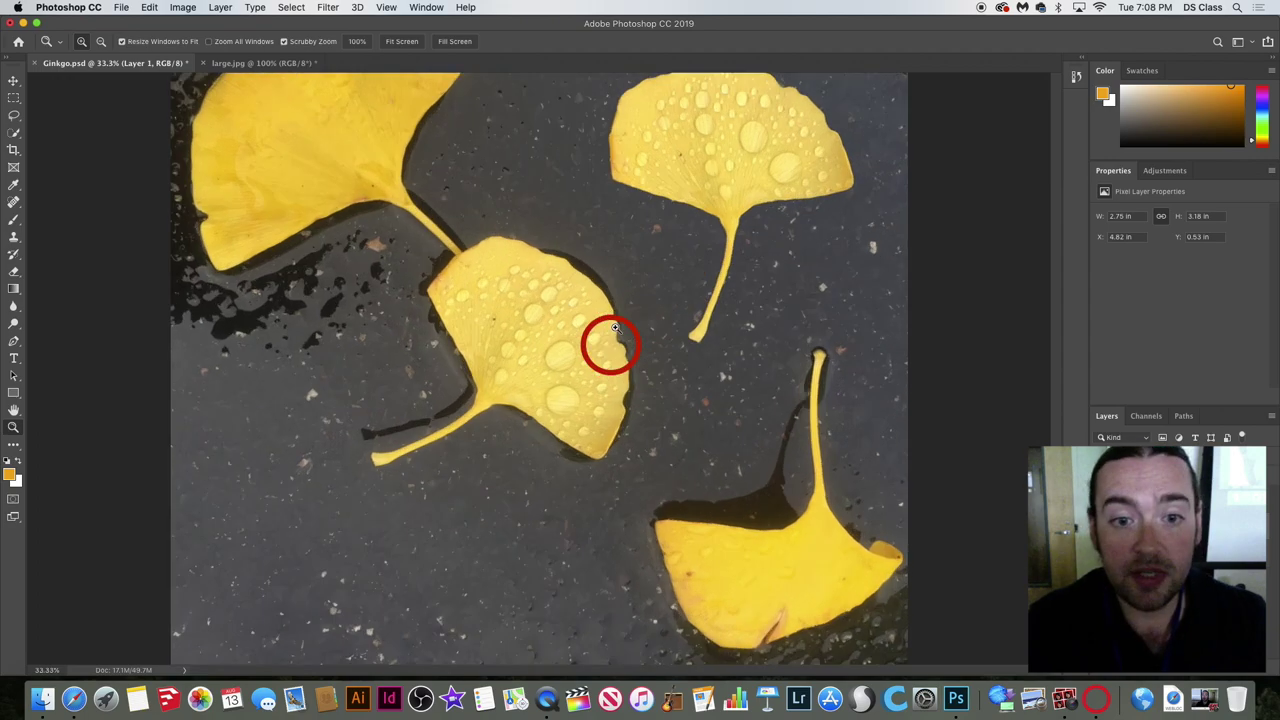
pyautogui.moveTo(648, 330); pyautogui.dragTo(729, 251)
pyautogui.click(731, 251)
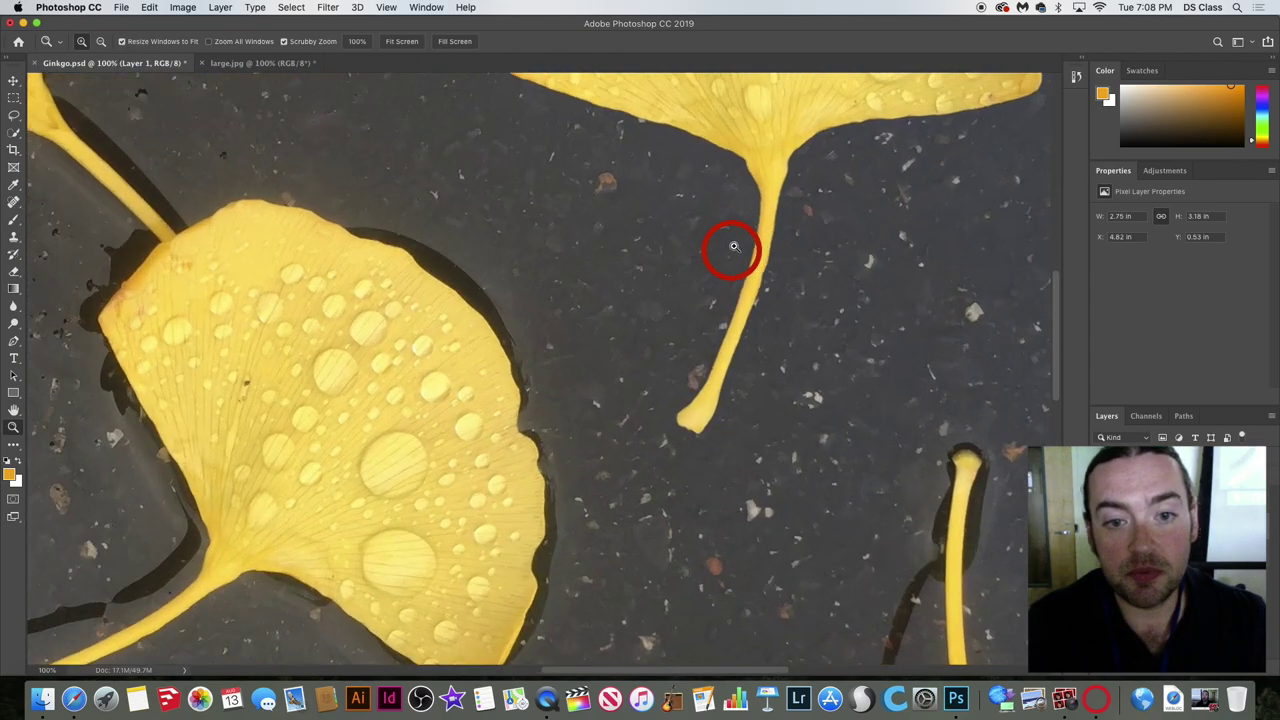
pyautogui.click(731, 246)
pyautogui.click(732, 245)
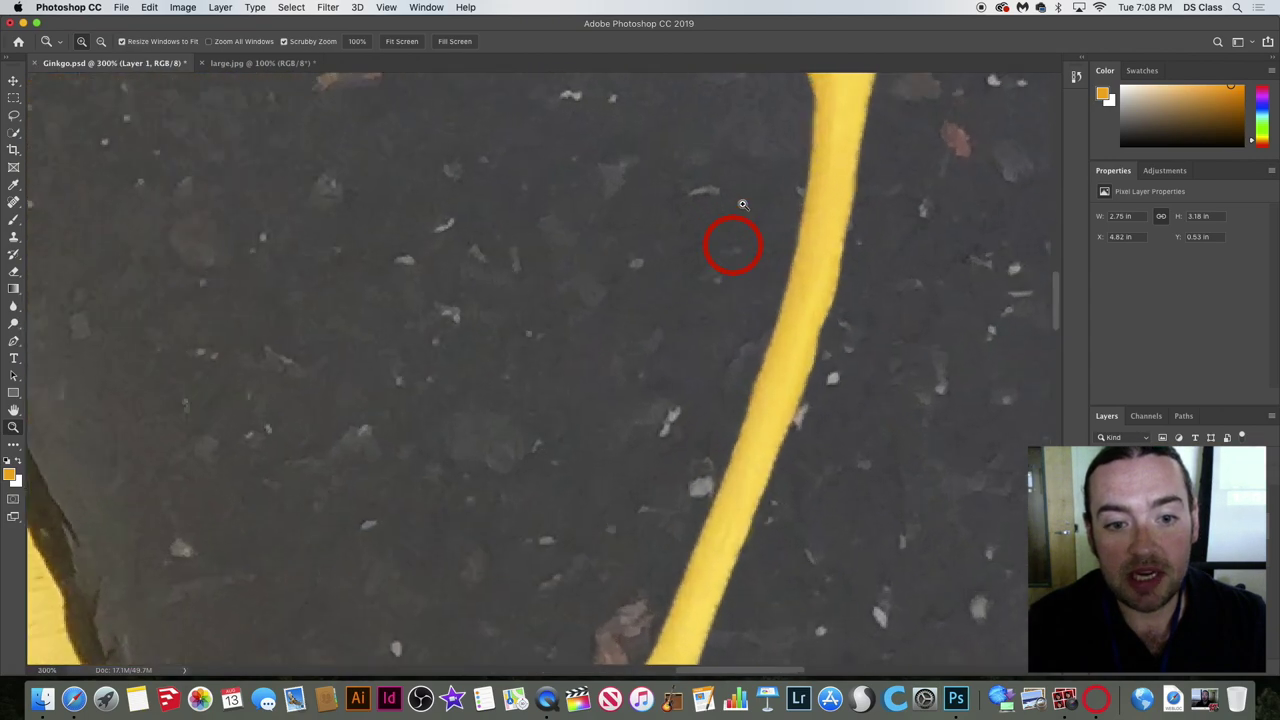
pyautogui.keyDown('alt'); pyautogui.click(578, 268); pyautogui.keyUp('alt')
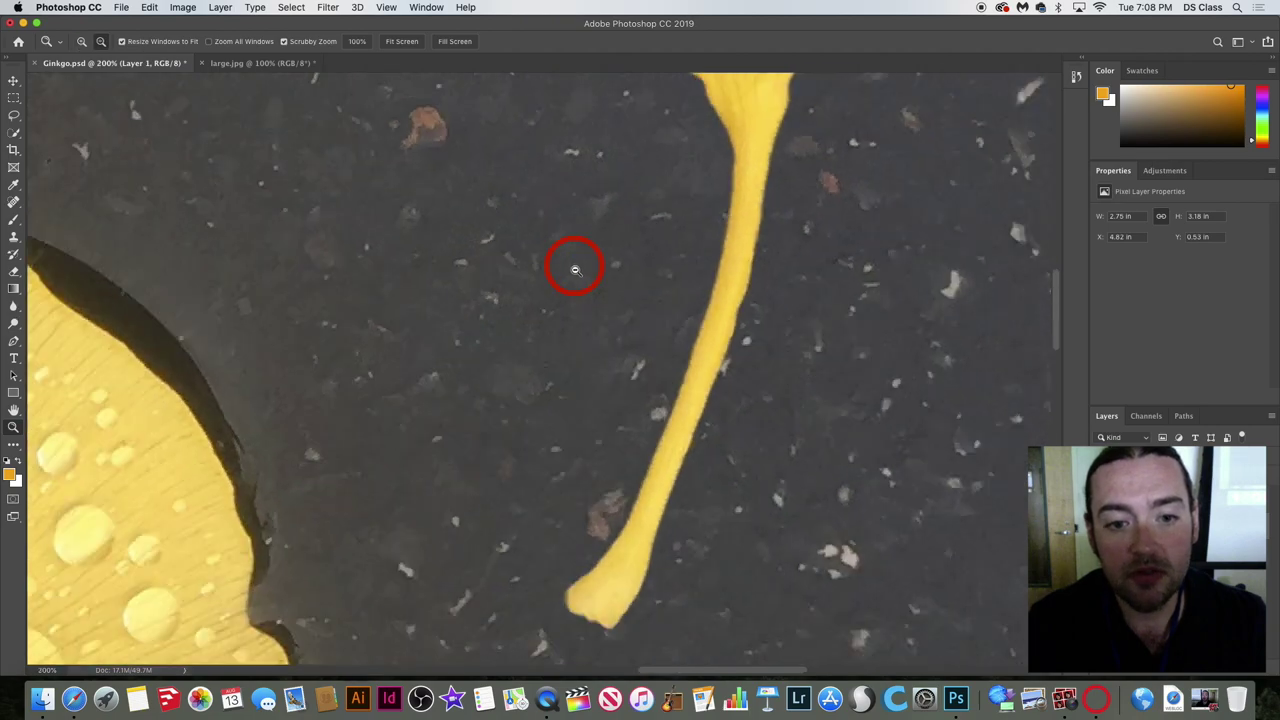
pyautogui.keyDown('alt'); pyautogui.click(580, 285); pyautogui.keyUp('alt')
pyautogui.keyDown('alt'); pyautogui.click(581, 287); pyautogui.keyUp('alt')
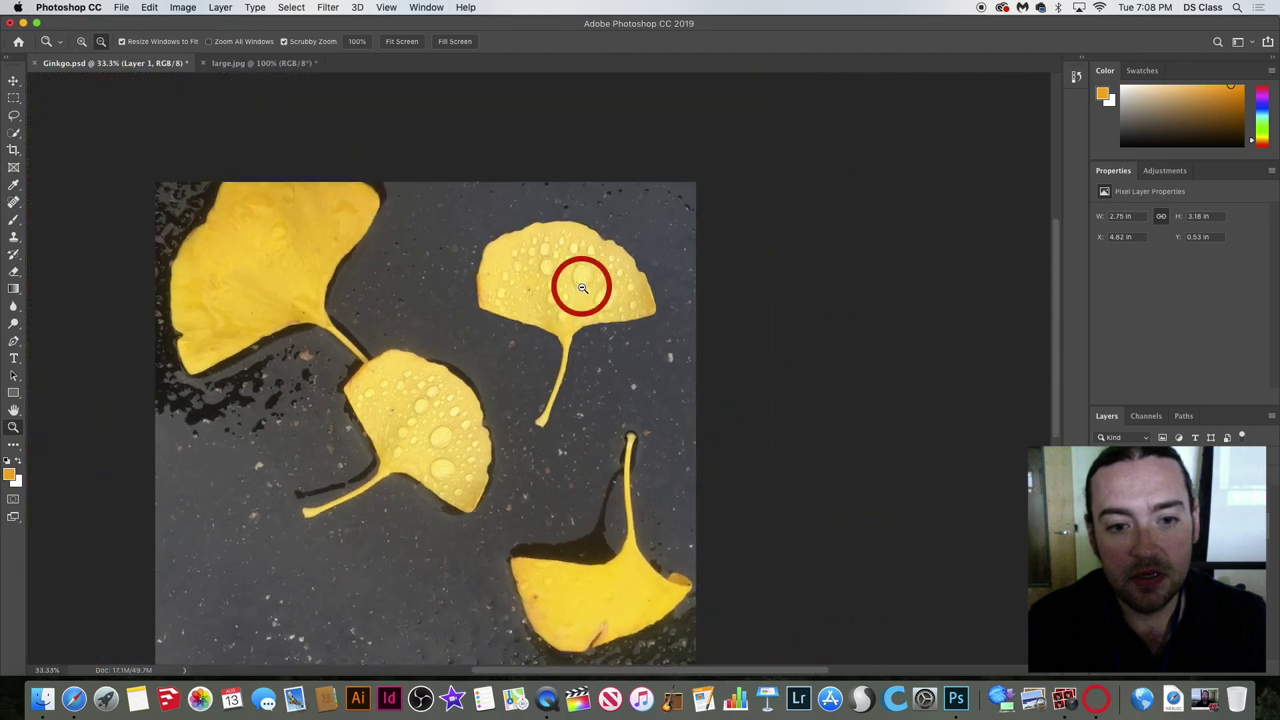
pyautogui.moveTo(581, 287); pyautogui.dragTo(552, 347)
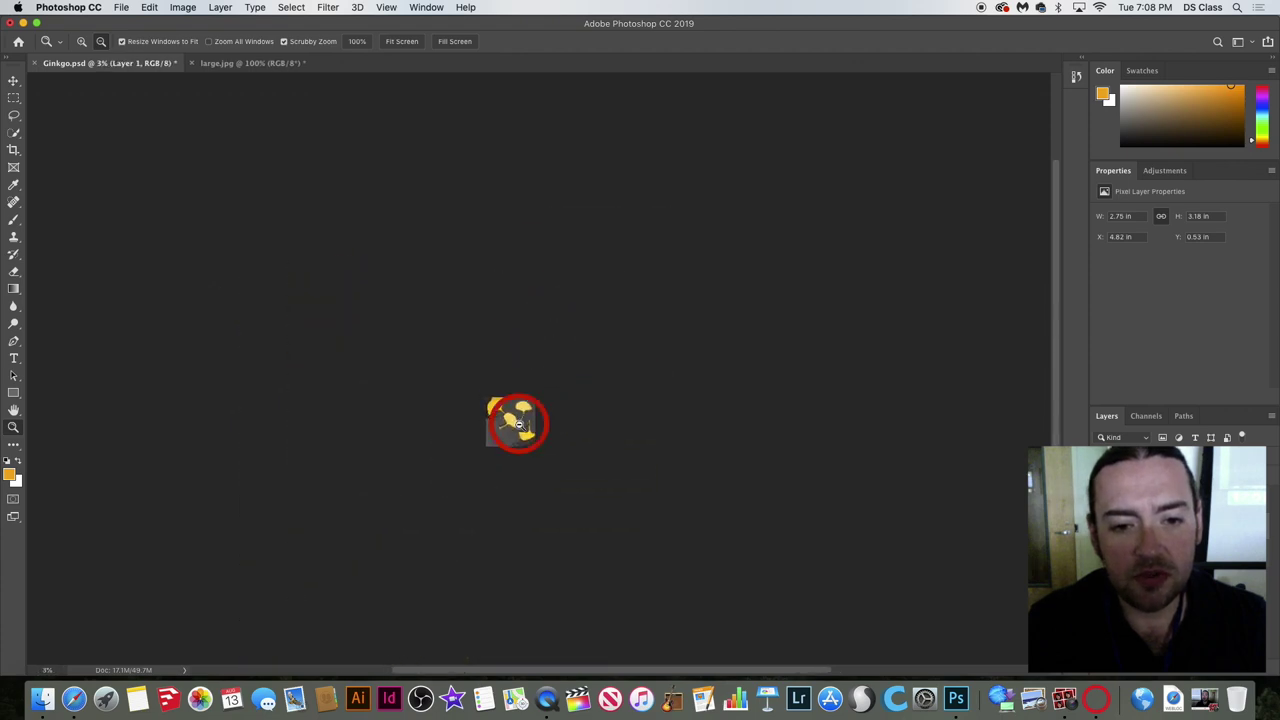
pyautogui.moveTo(518, 422); pyautogui.dragTo(545, 388)
pyautogui.moveTo(549, 344); pyautogui.dragTo(704, 376)
pyautogui.moveTo(530, 386); pyautogui.dragTo(626, 357)
pyautogui.press('super+minus')
pyautogui.press('super+minus')
pyautogui.press('super+minus')
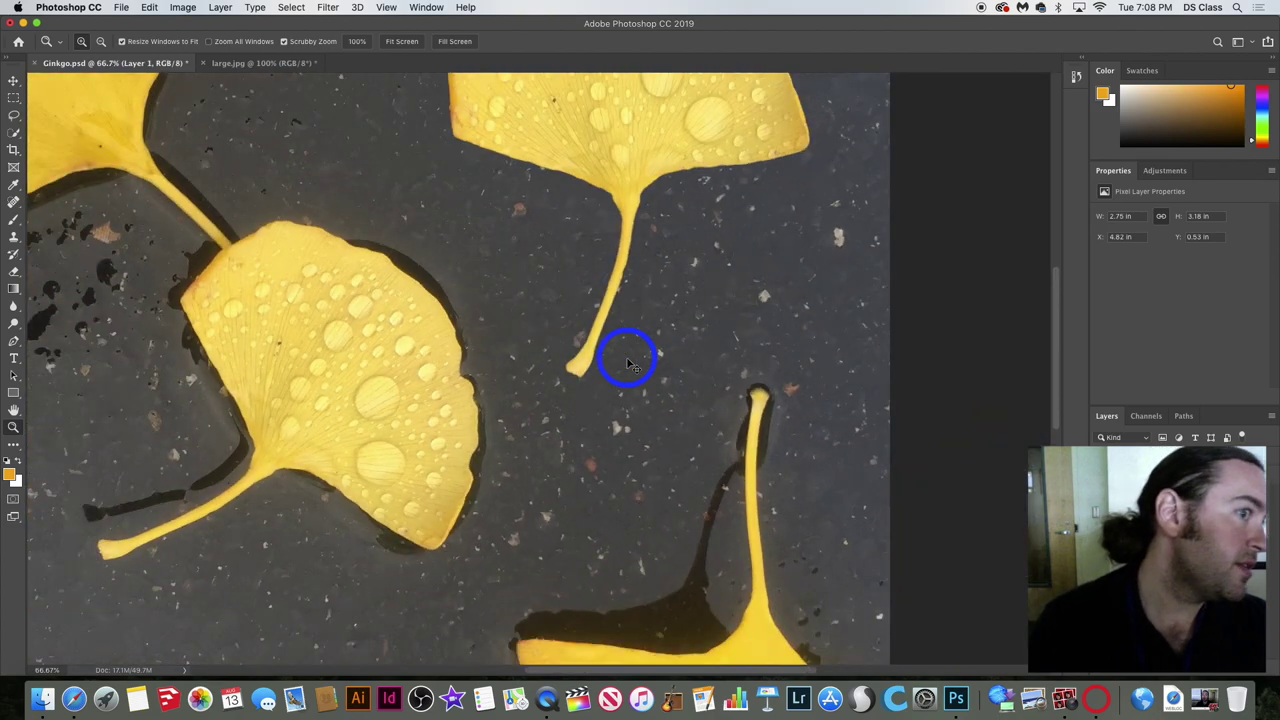
pyautogui.press('super+minus')
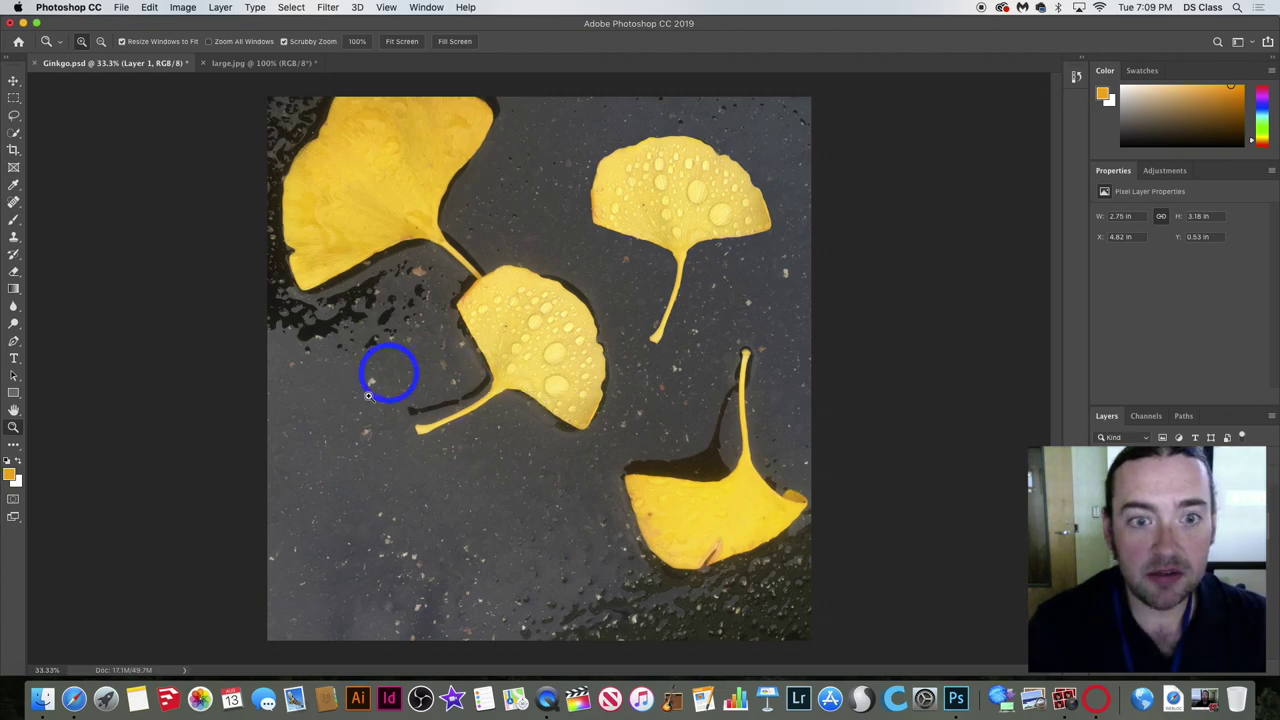
pyautogui.moveTo(211, 517); pyautogui.dragTo(383, 460)
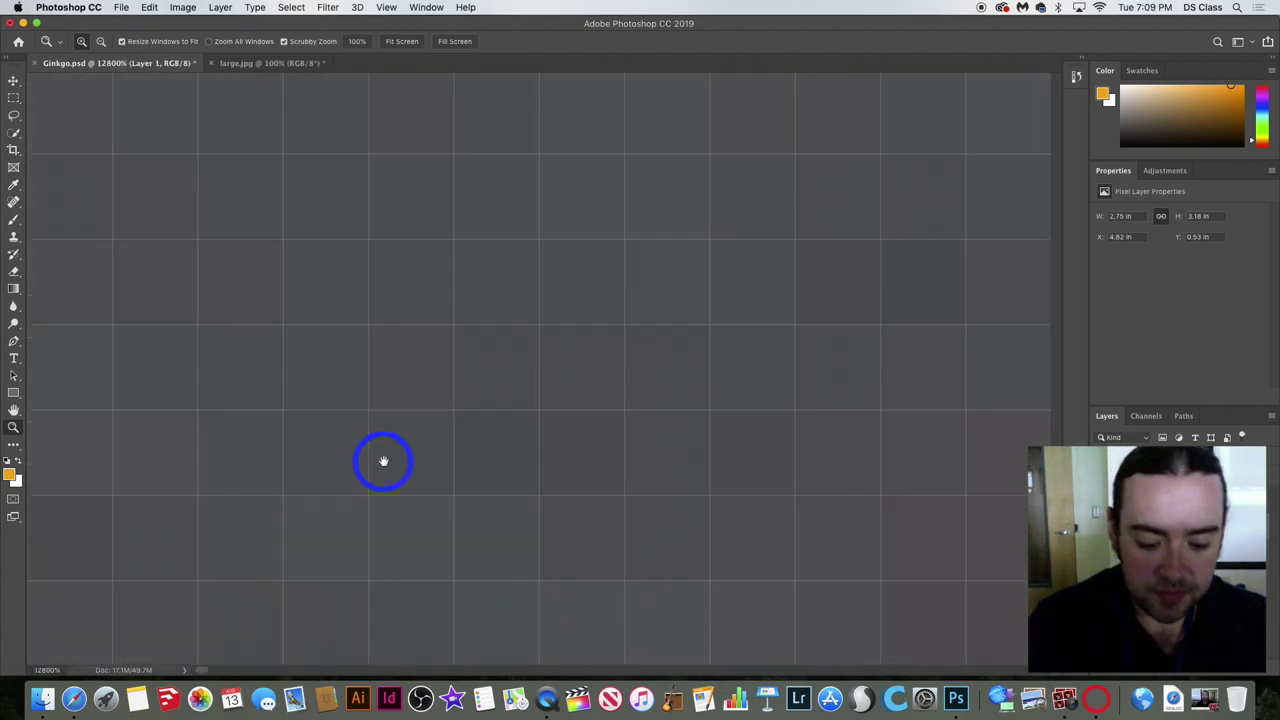
pyautogui.click(551, 371)
pyautogui.moveTo(791, 320); pyautogui.dragTo(135, 150)
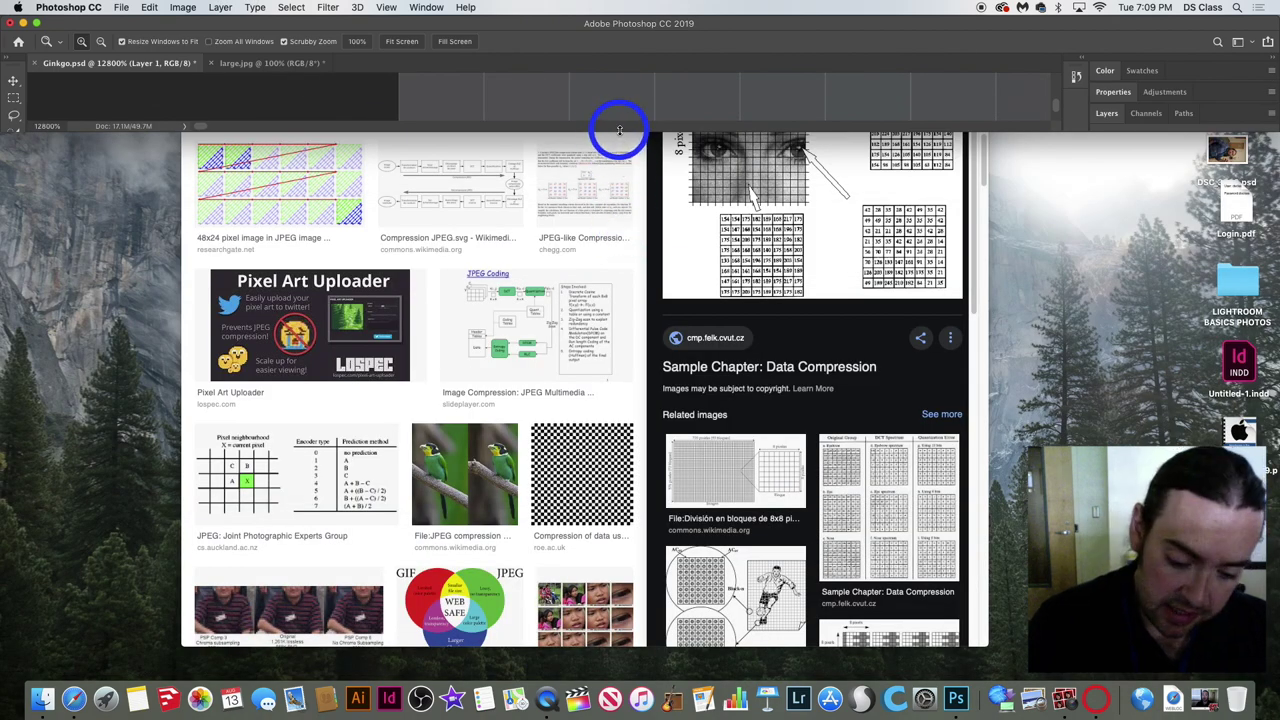
pyautogui.doubleClick(619, 129)
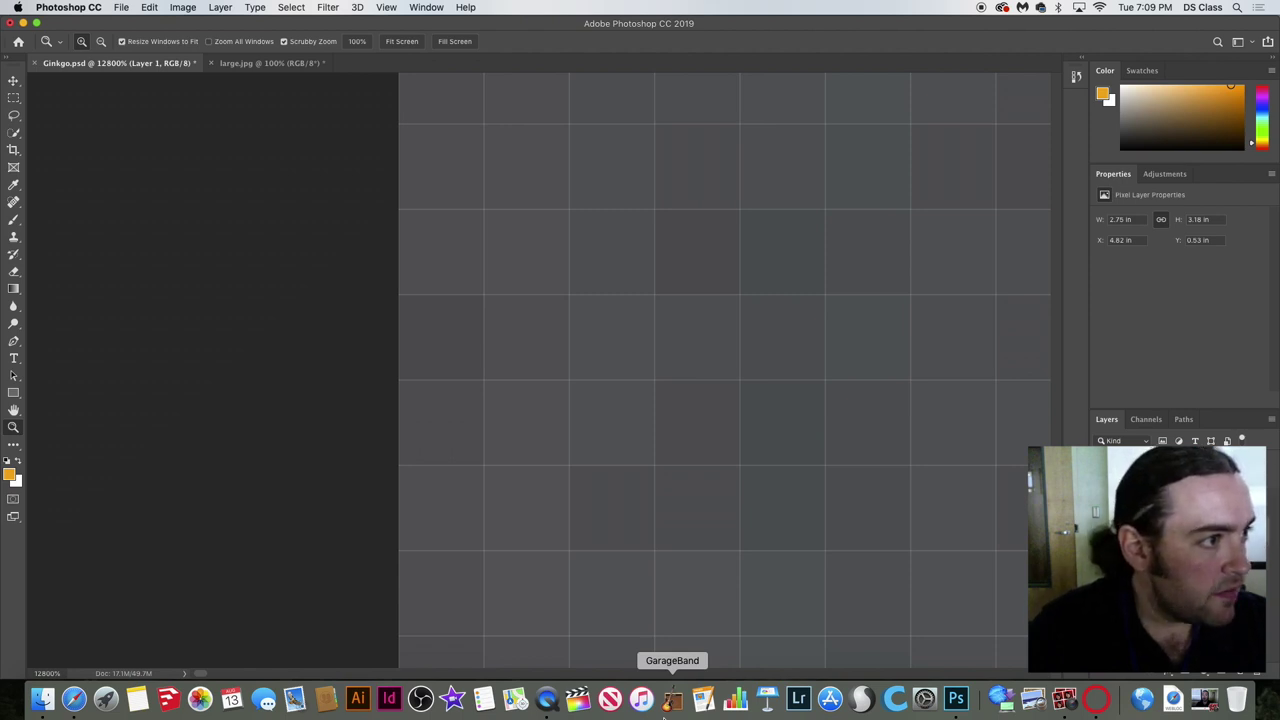
pyautogui.press('super+0')
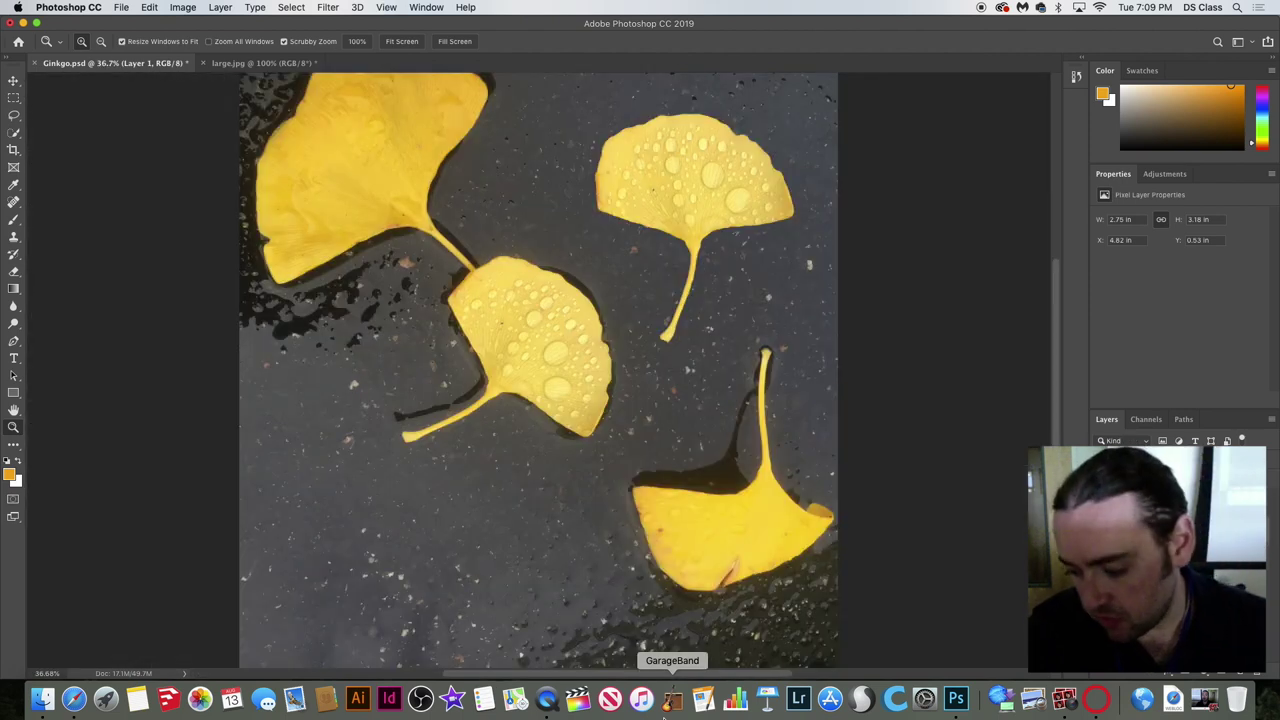
pyautogui.press('super+0')
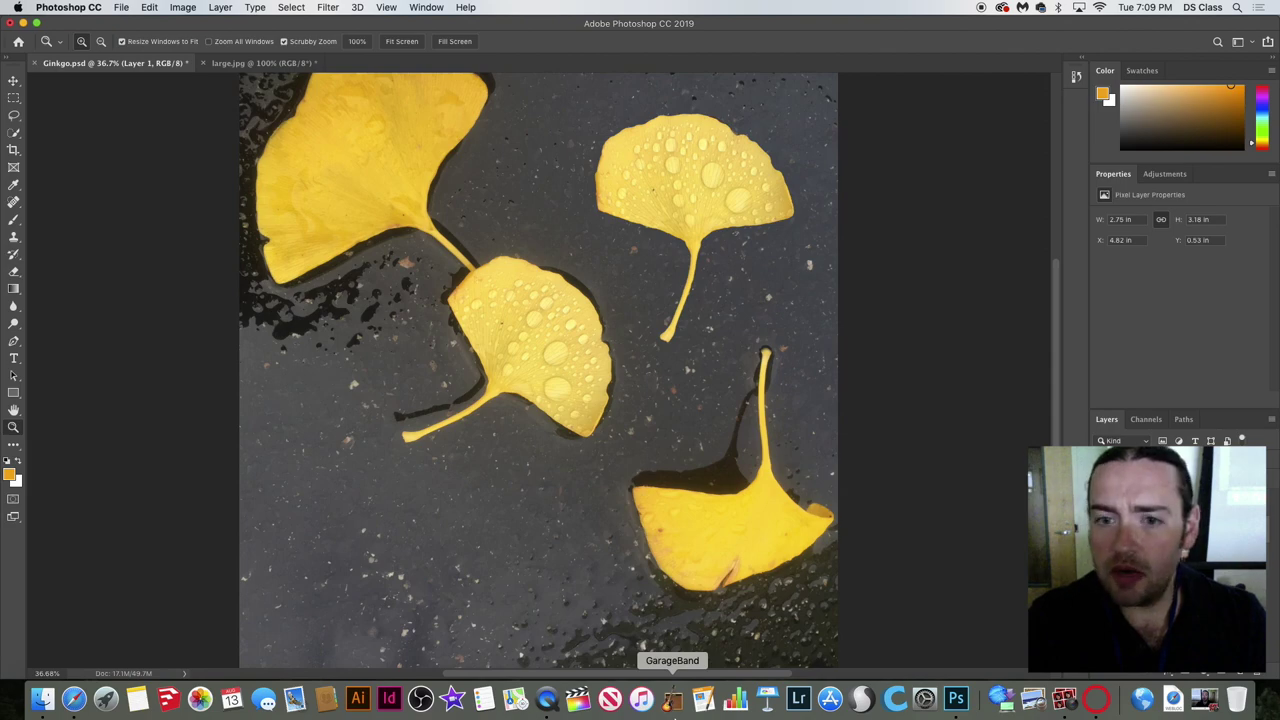
# Pan the view with the Hand tool along the leaf edge against the dark background.
pyautogui.click(13, 409)
pyautogui.moveTo(687, 316); pyautogui.dragTo(680, 320)
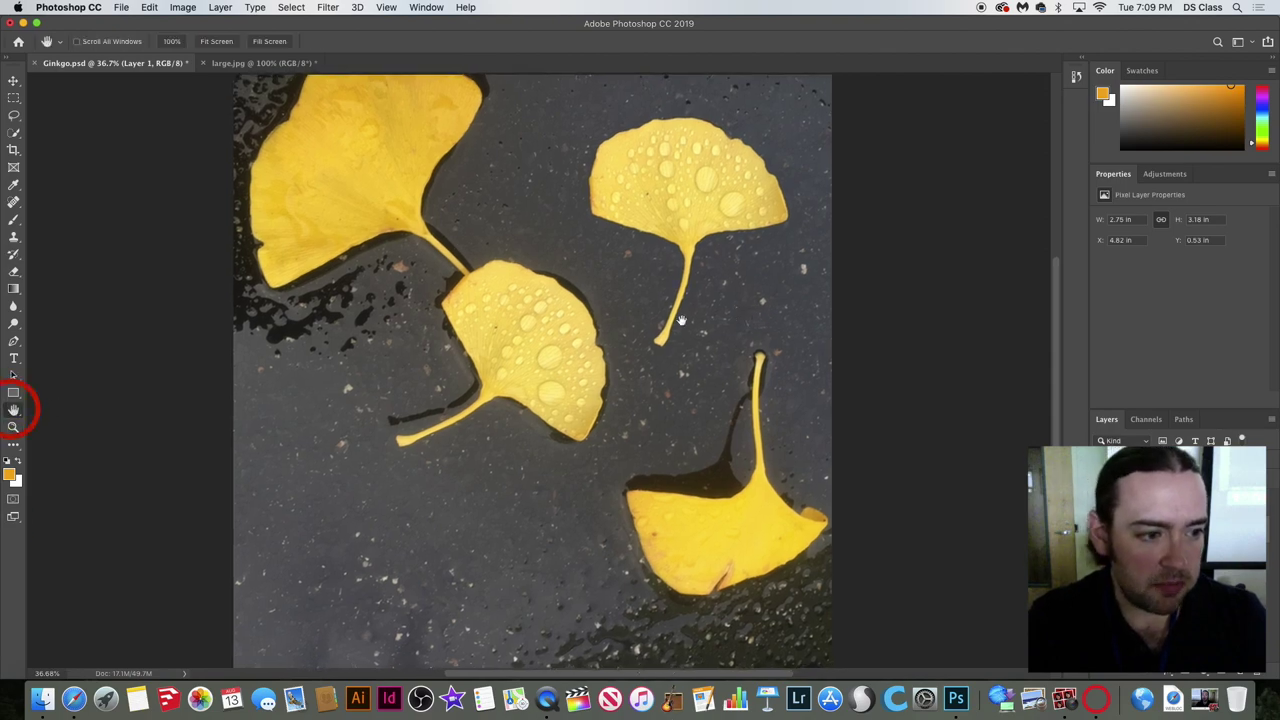
pyautogui.moveTo(880, 294); pyautogui.dragTo(760, 334)
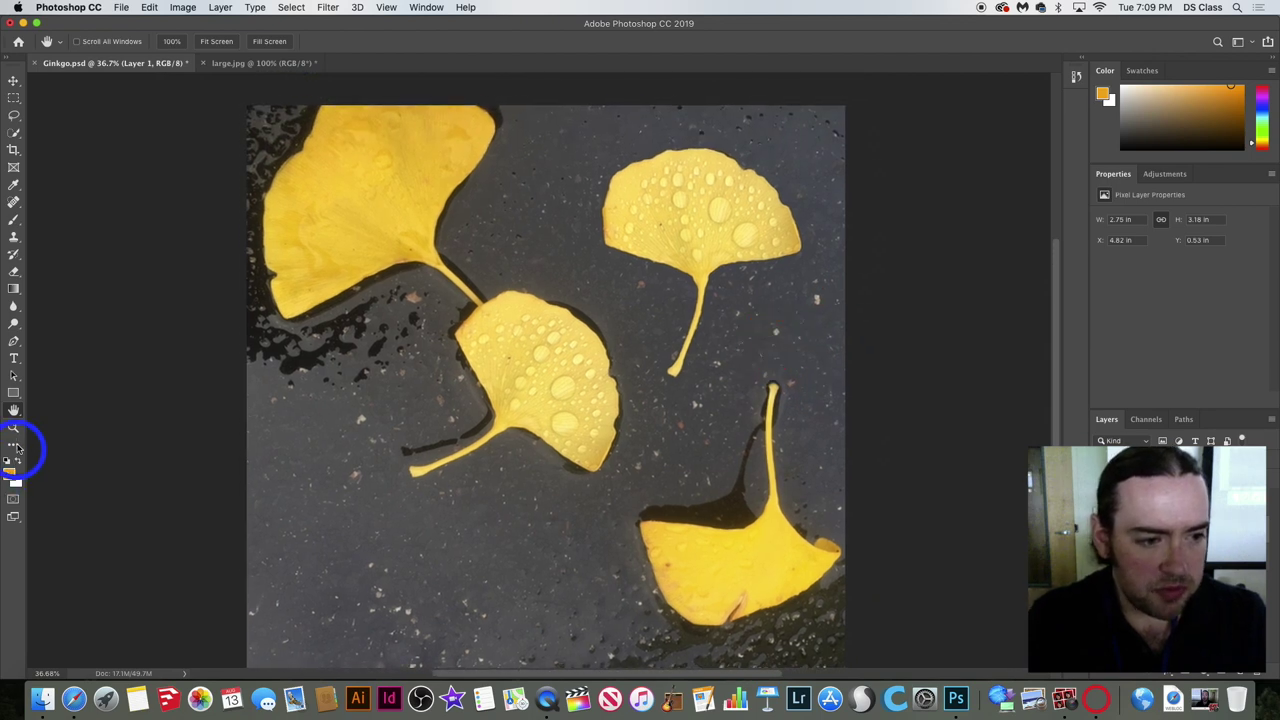
pyautogui.click(13, 410)
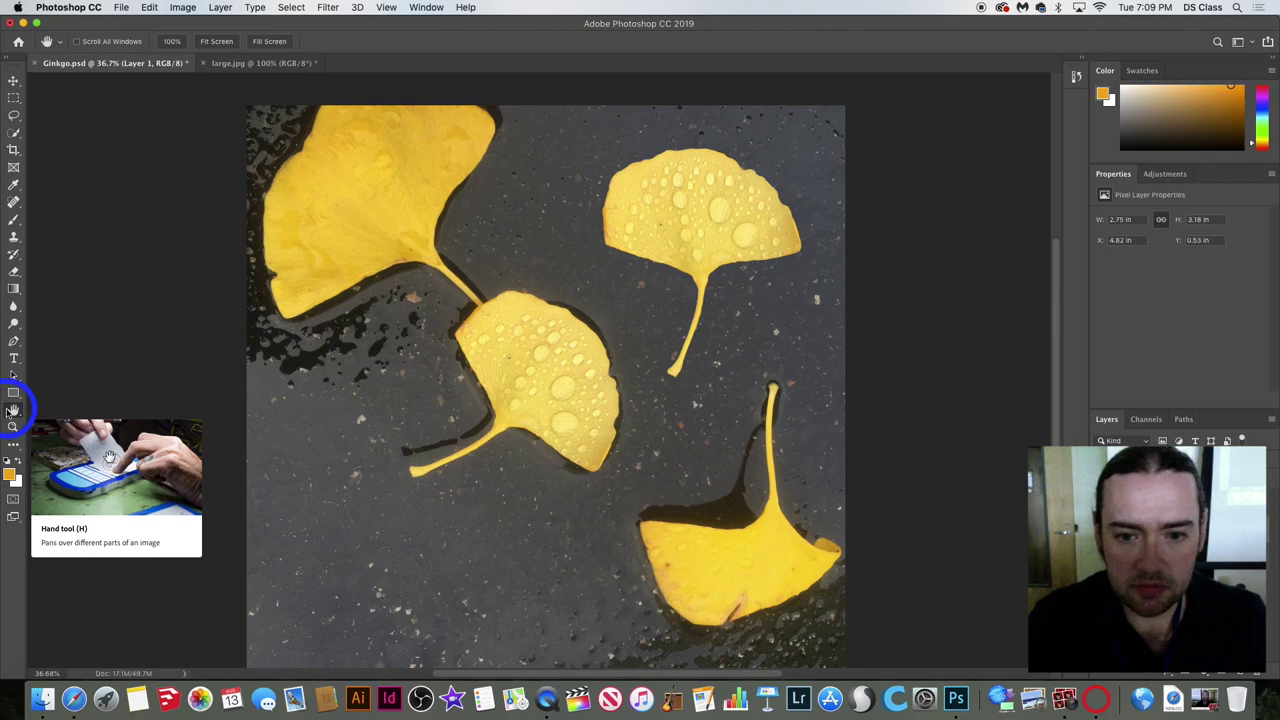
pyautogui.moveTo(603, 358); pyautogui.dragTo(572, 325)
pyautogui.hscroll(10, 388, 255)
pyautogui.scroll(-5, 388, 255)
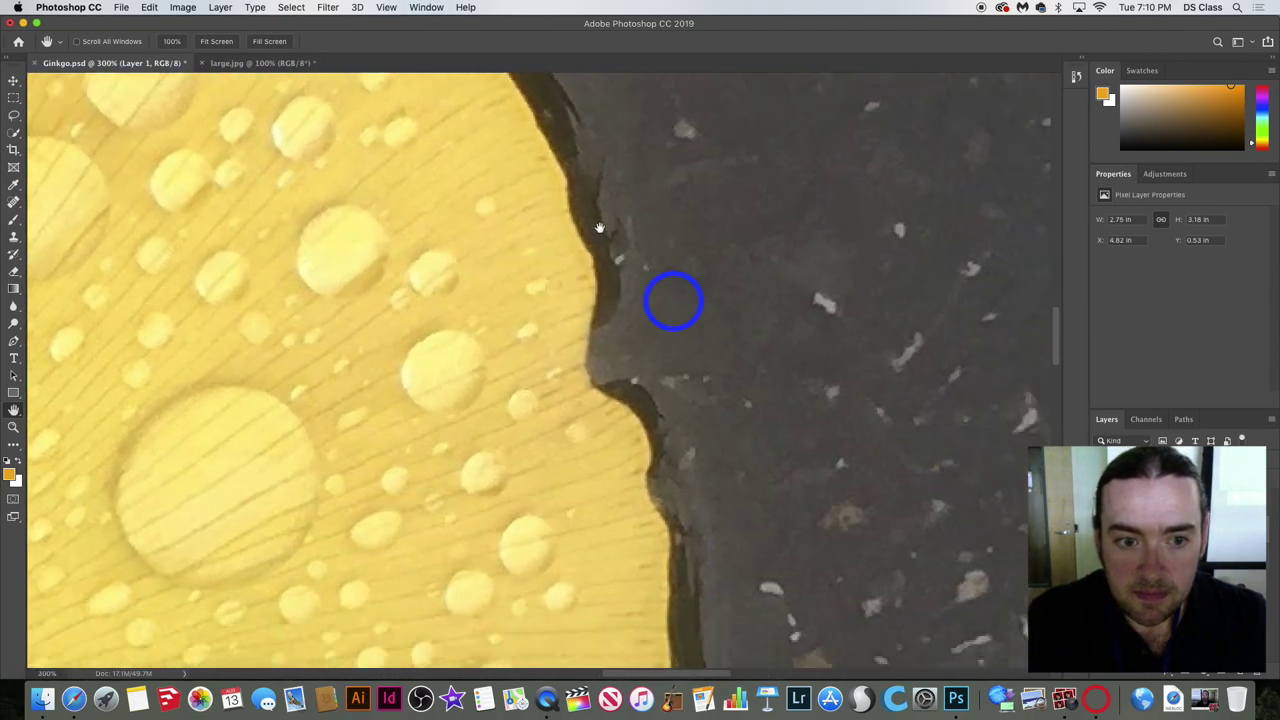
pyautogui.hscroll(5, 850, 469)
pyautogui.scroll(-10, 850, 469)
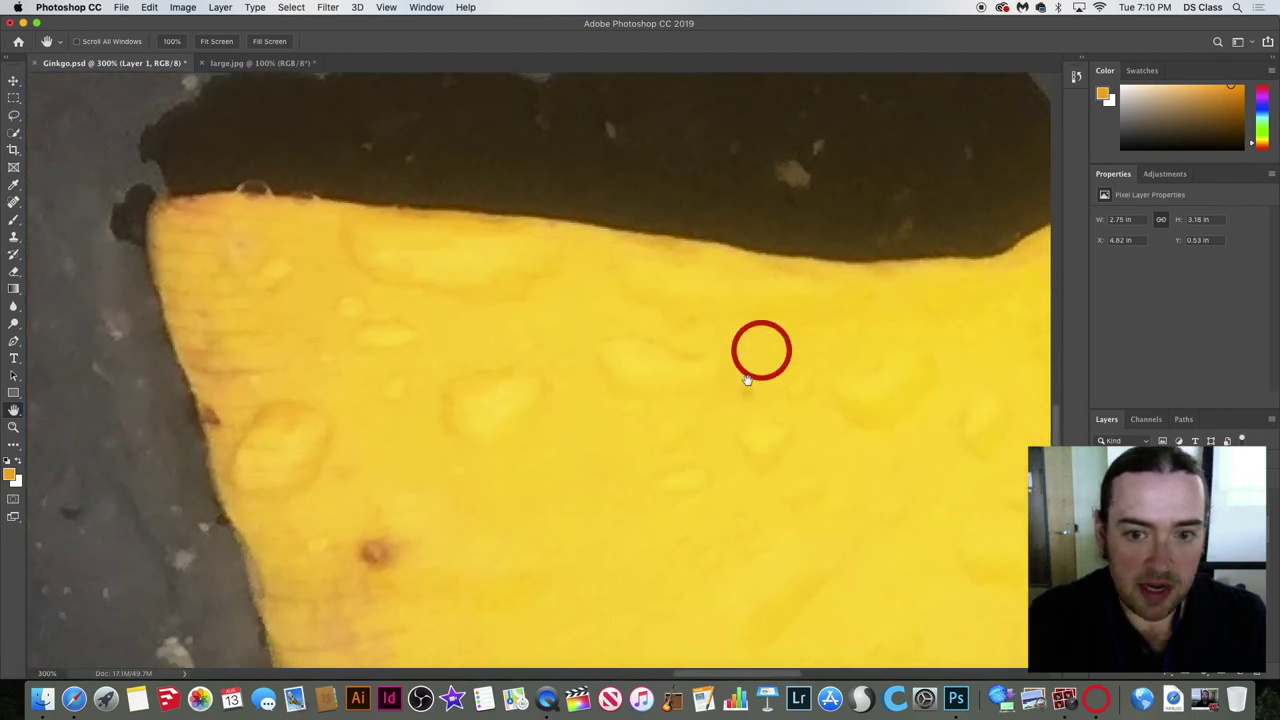
pyautogui.scroll(-5, 747, 380)
pyautogui.moveTo(731, 443); pyautogui.dragTo(783, 585)
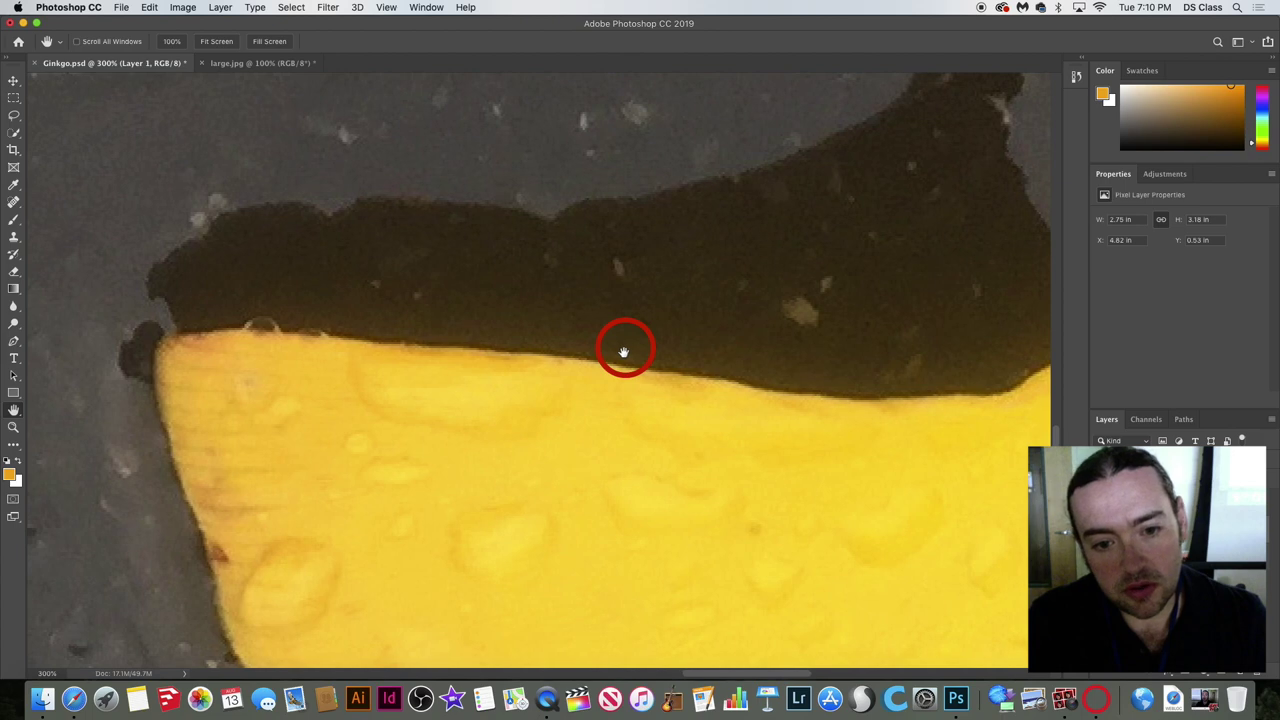
pyautogui.scroll(3, 622, 352)
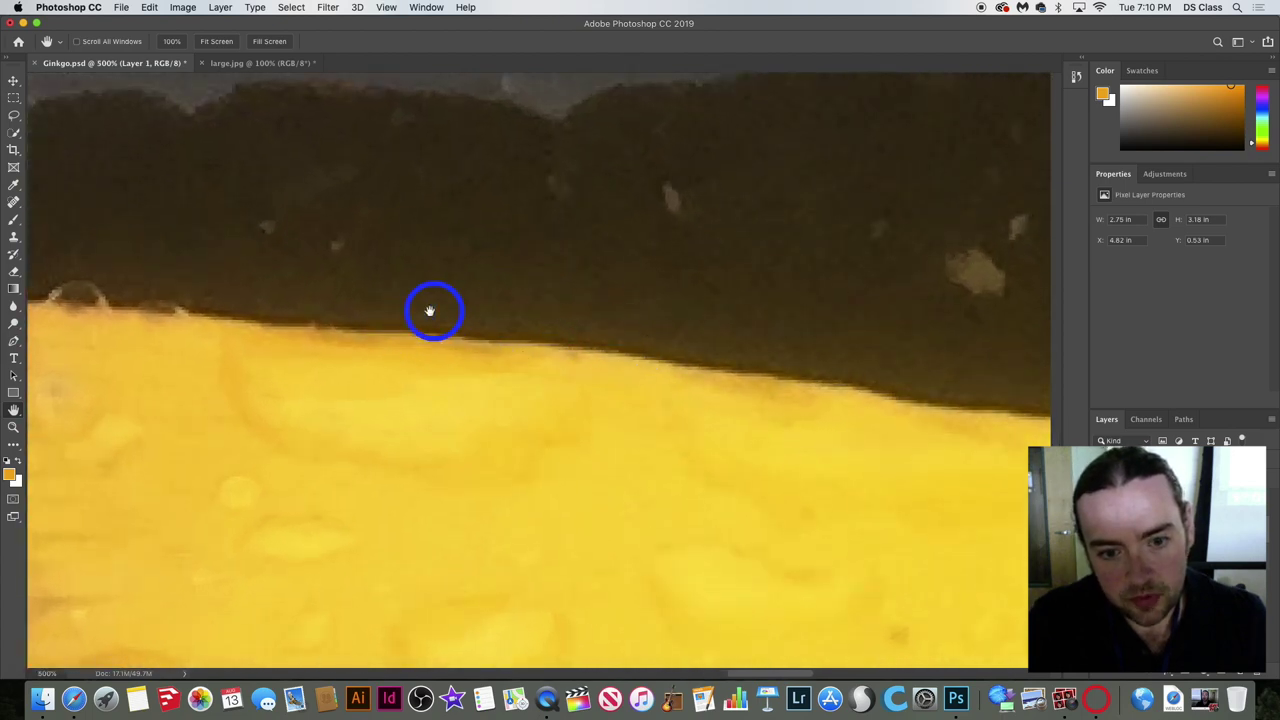
pyautogui.moveTo(516, 330); pyautogui.dragTo(530, 416)
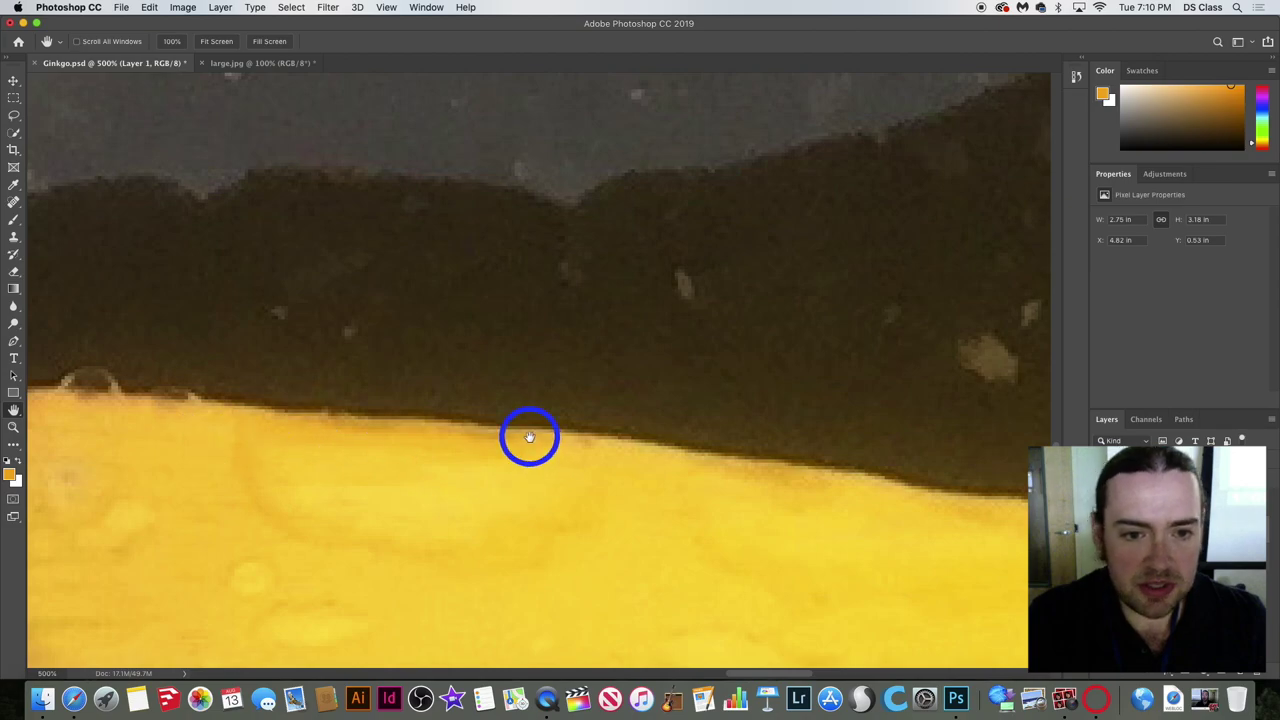
# Magnify the leaf edge to pixel level and back out, then switch to large.jpg and Safari.
pyautogui.moveTo(530, 438)
pyautogui.mouseDown()
pyautogui.moveTo(526, 514)
pyautogui.moveTo(526, 437)
pyautogui.mouseUp()
pyautogui.press('super+minus')
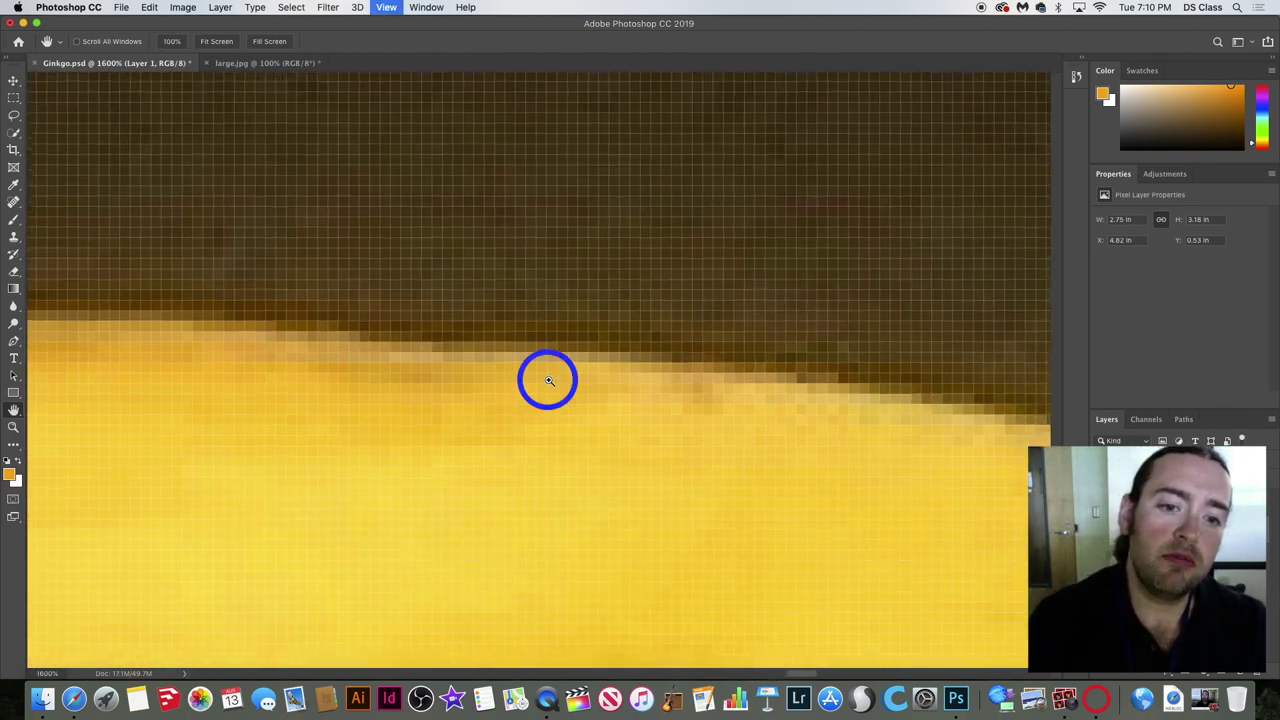
pyautogui.press('super+minus')
pyautogui.press('super+minus')
pyautogui.press('super+minus')
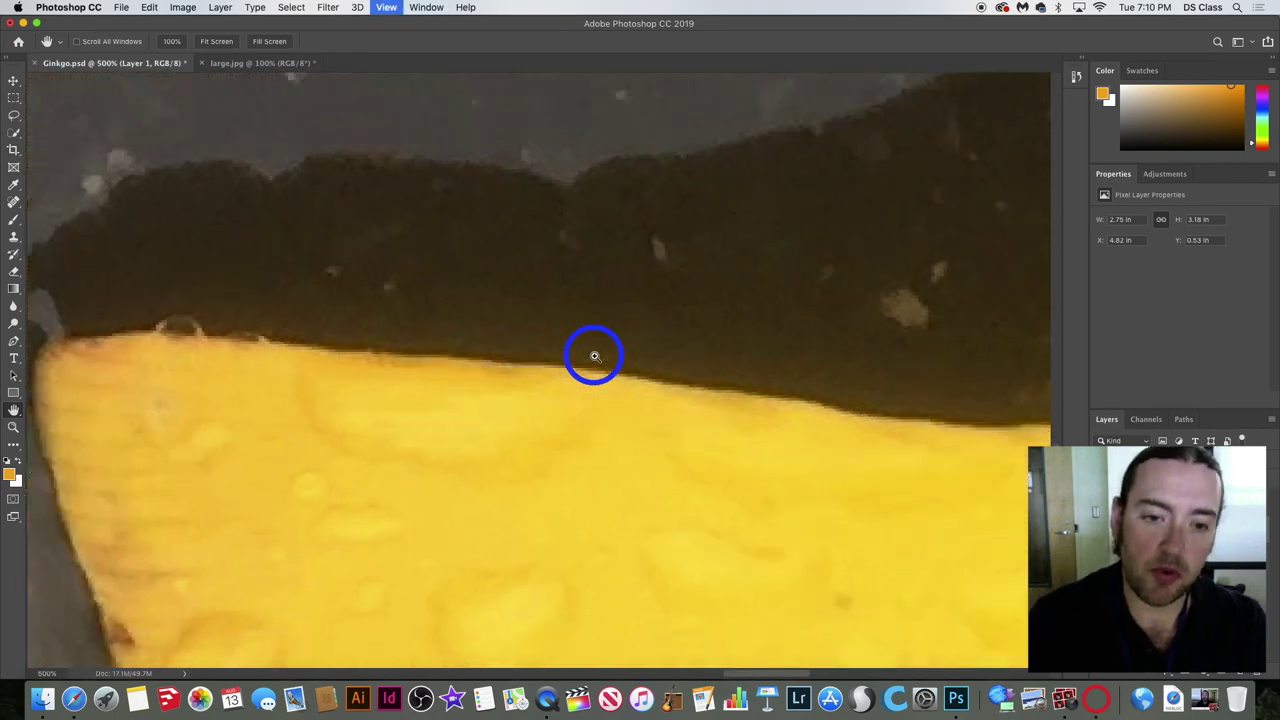
pyautogui.moveTo(594, 356); pyautogui.dragTo(594, 356)
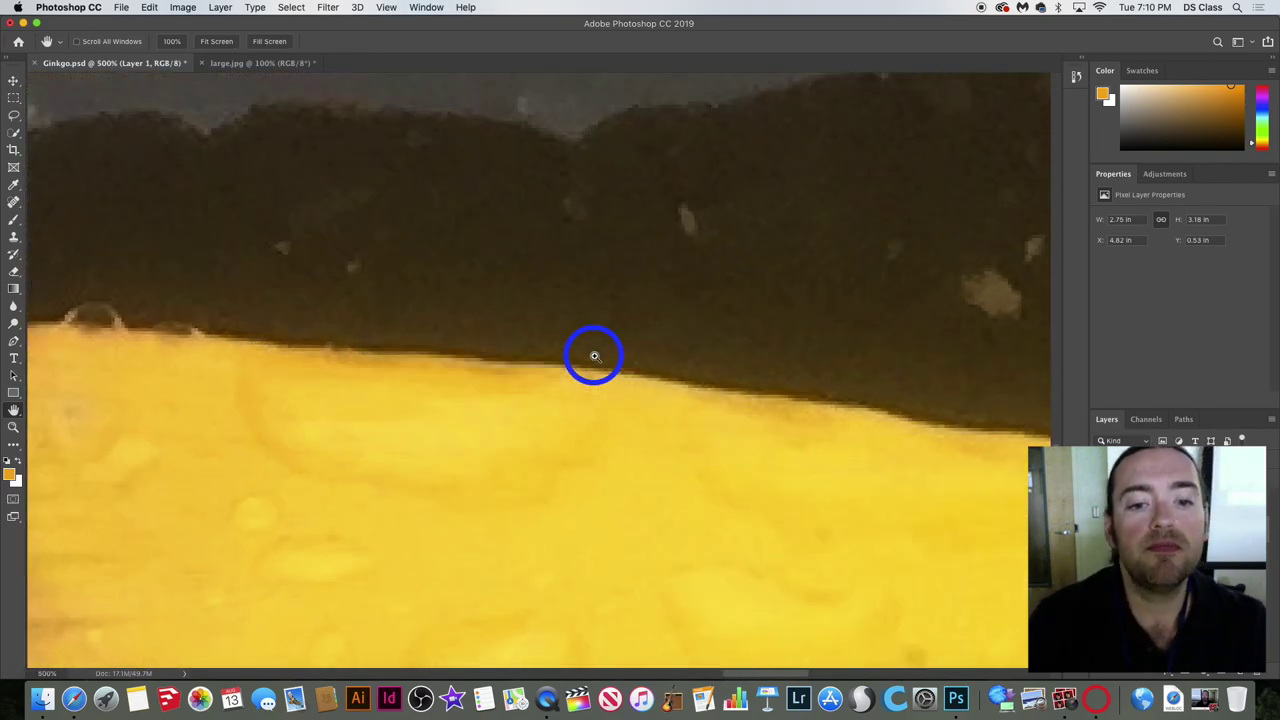
pyautogui.press('super+plus')
pyautogui.press('super+plus')
pyautogui.press('super+plus')
pyautogui.press('super+plus')
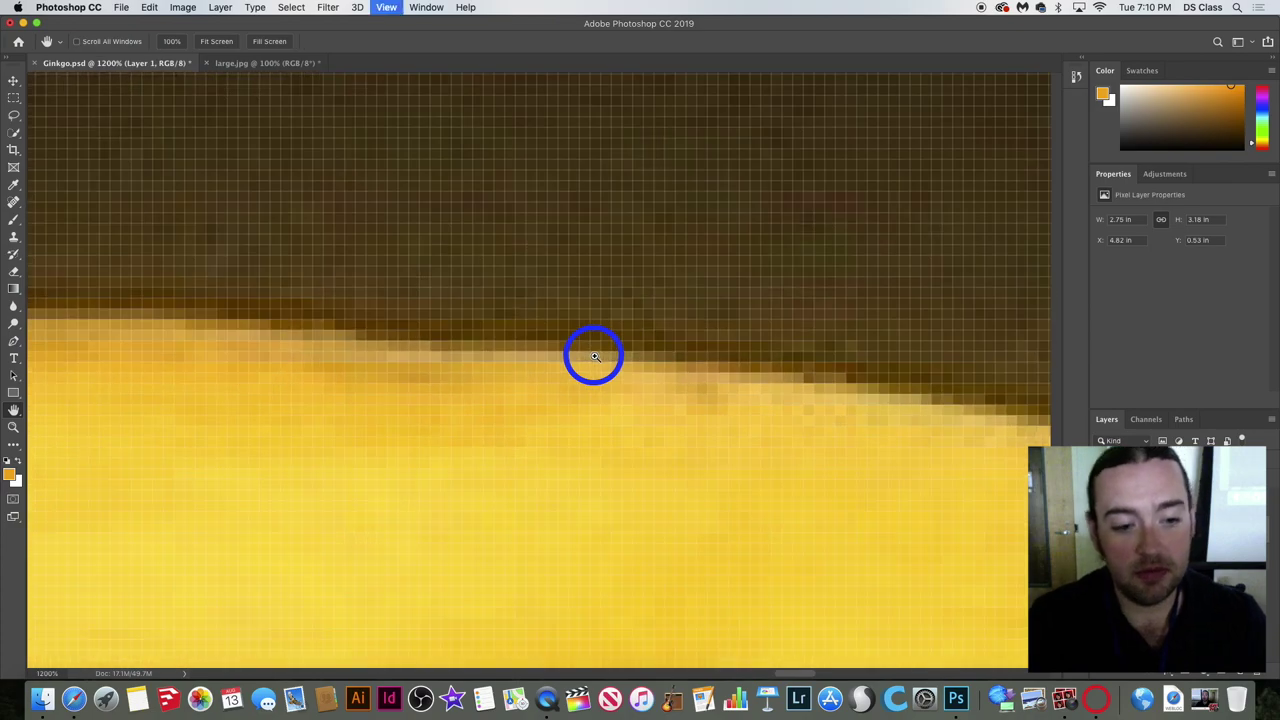
pyautogui.press('super+minus')
pyautogui.press('super+minus')
pyautogui.press('super+minus')
pyautogui.press('super+minus')
pyautogui.press('super+minus')
pyautogui.press('super+minus')
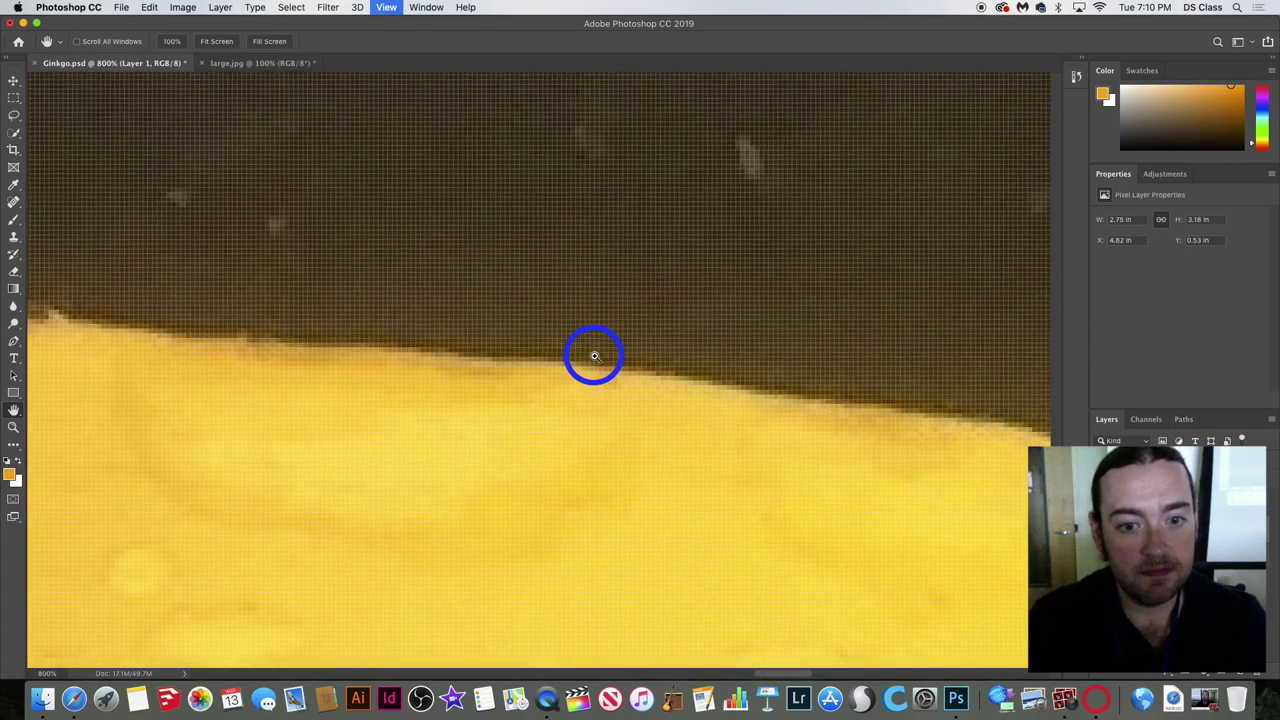
pyautogui.press('super+minus')
pyautogui.press('super+minus')
pyautogui.press('super+minus')
pyautogui.press('super+minus')
pyautogui.press('super+minus')
pyautogui.press('super+minus')
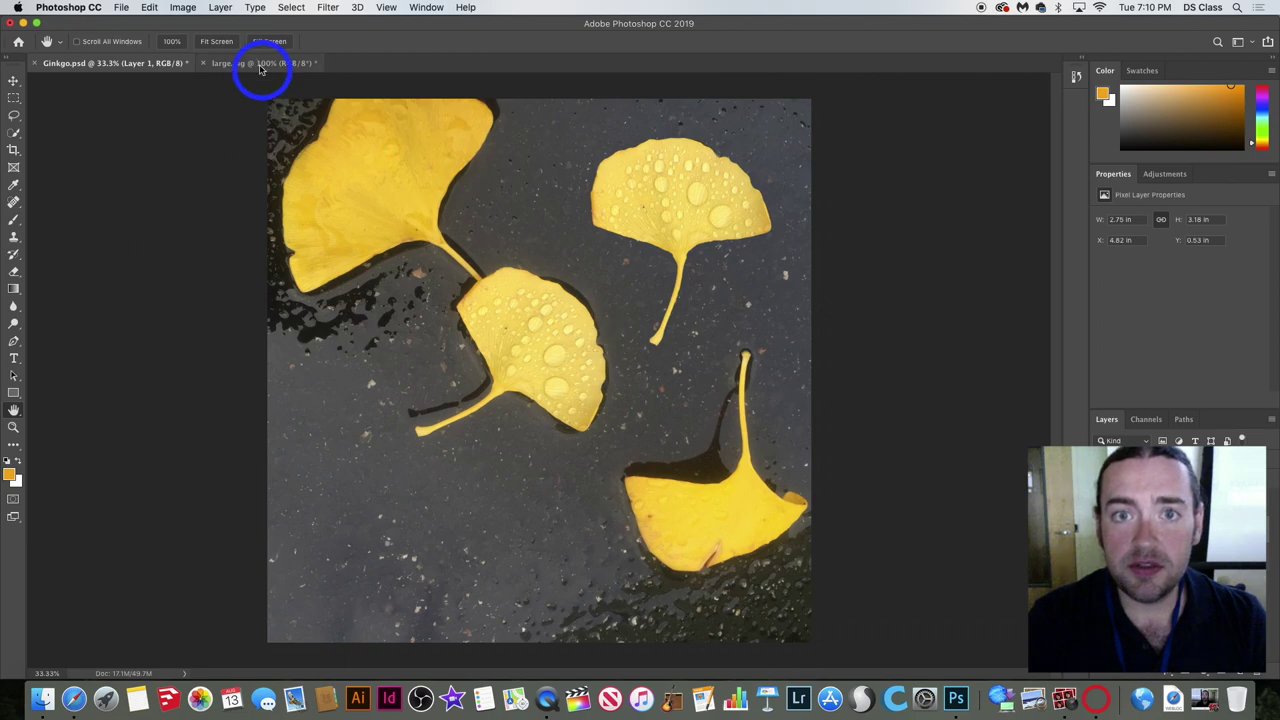
pyautogui.click(255, 66)
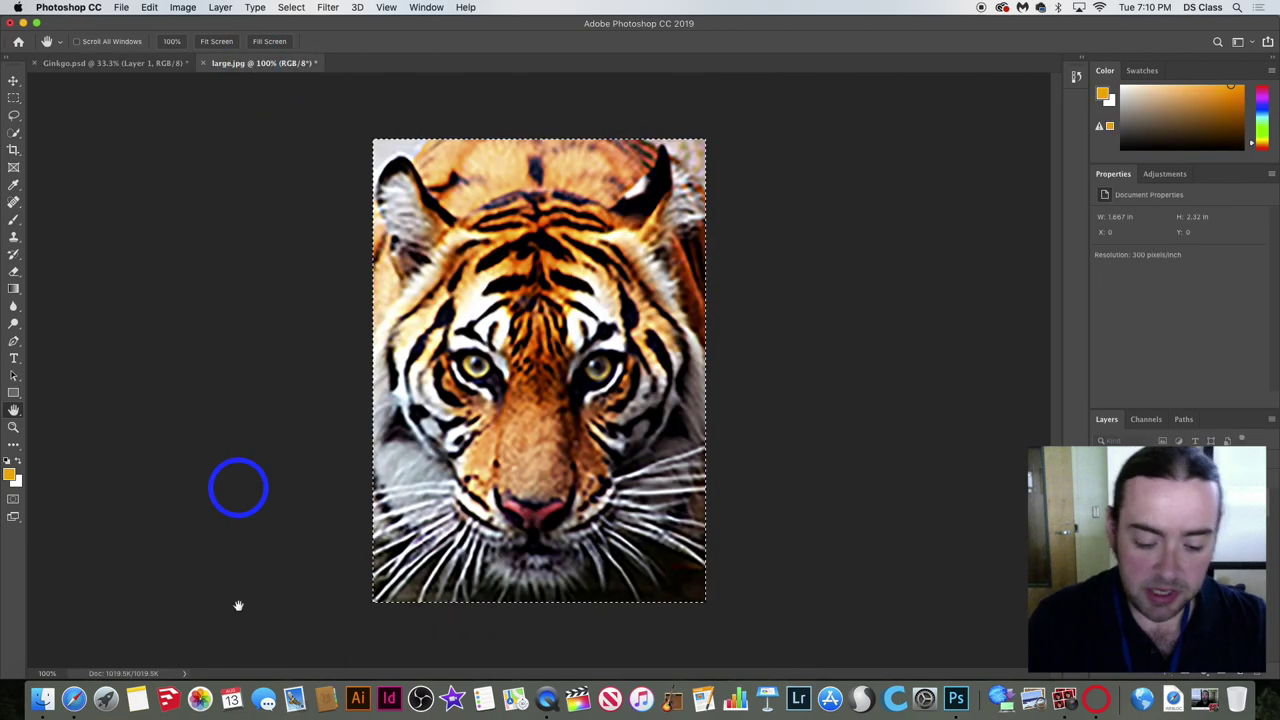
pyautogui.click(74, 699)
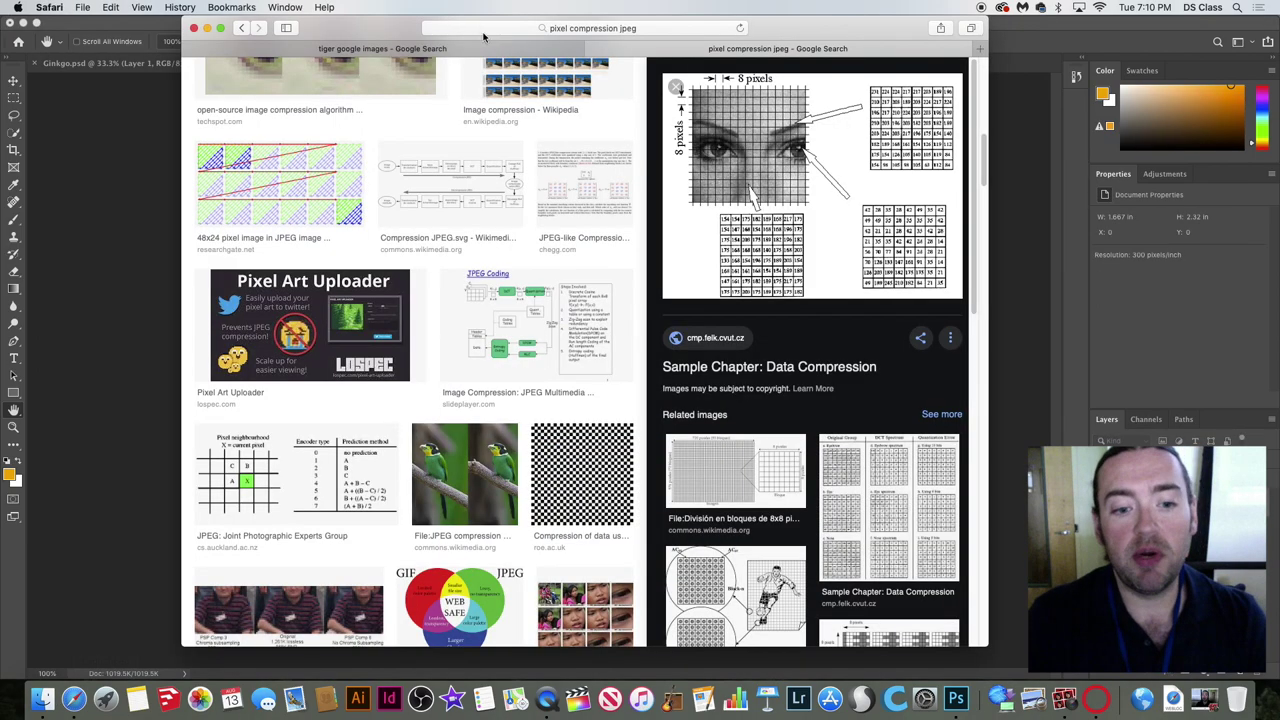
# Search Google Images for 'pinhead under microscope' and preview a couple of results.
pyautogui.moveTo(637, 14); pyautogui.dragTo(631, 23)
pyautogui.click(634, 30)
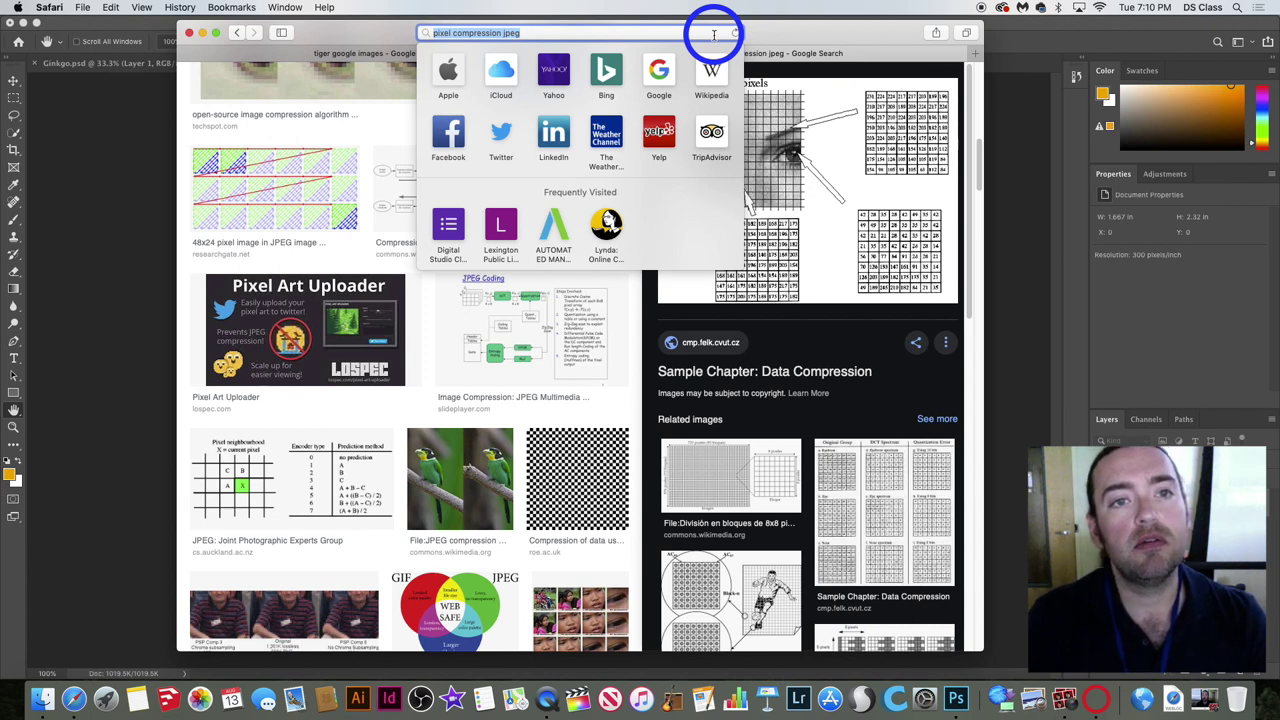
pyautogui.write('inhead ')
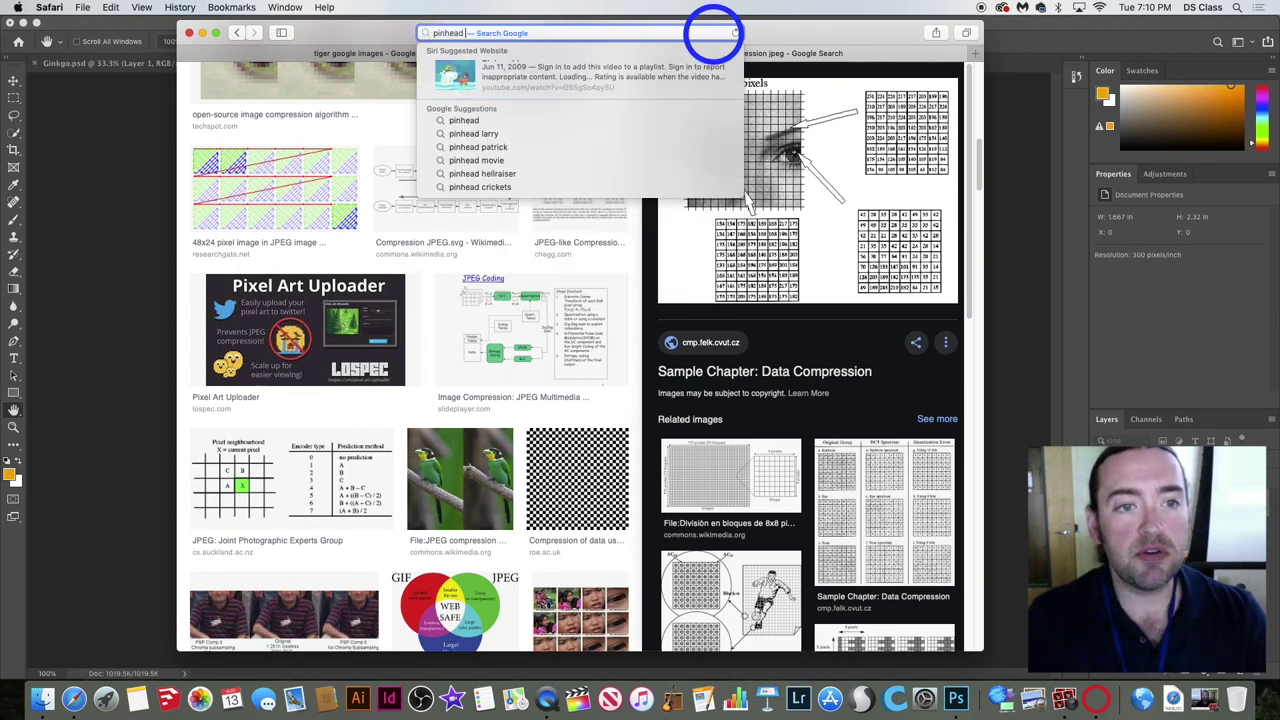
pyautogui.write('under')
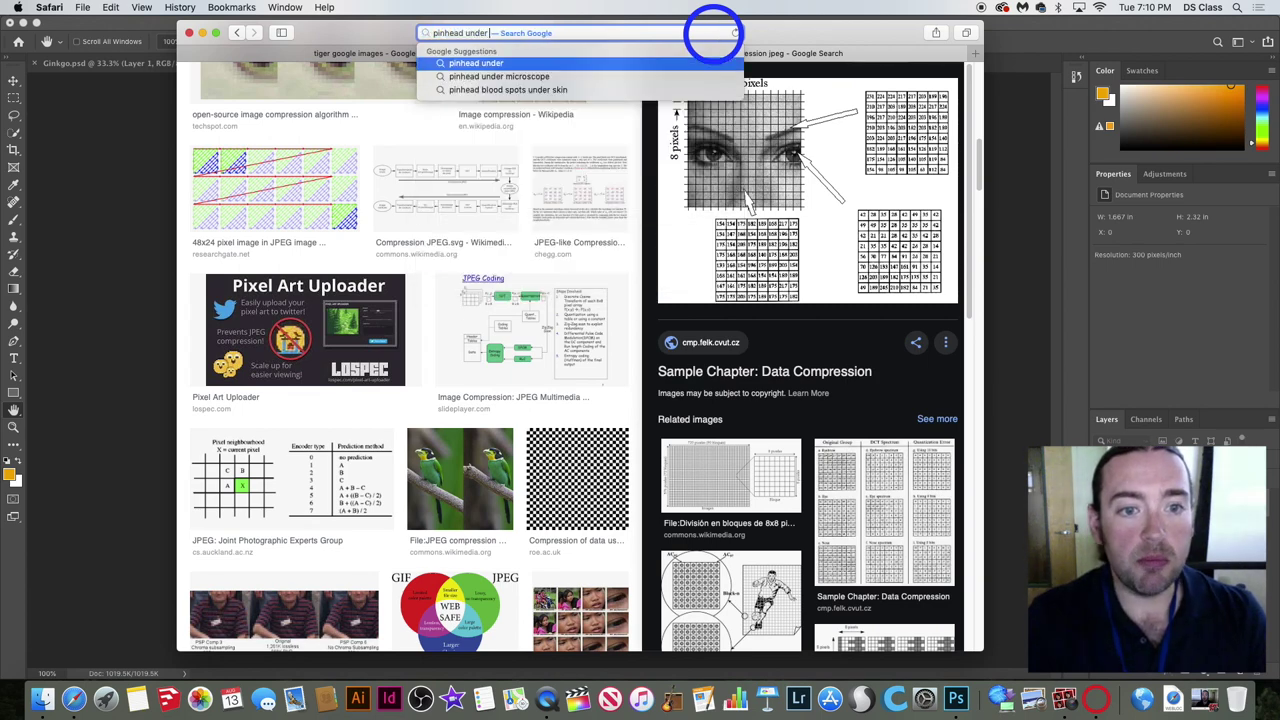
pyautogui.write(' microscop')
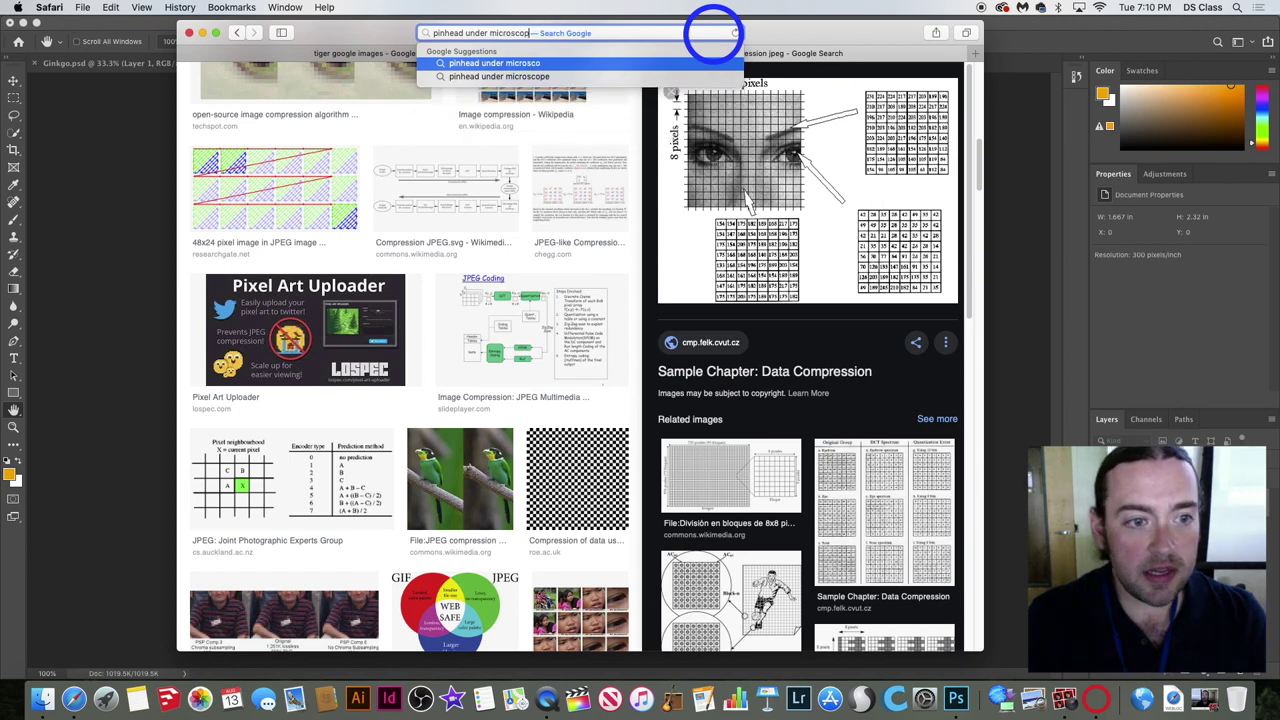
pyautogui.write('e')
pyautogui.press('Return')
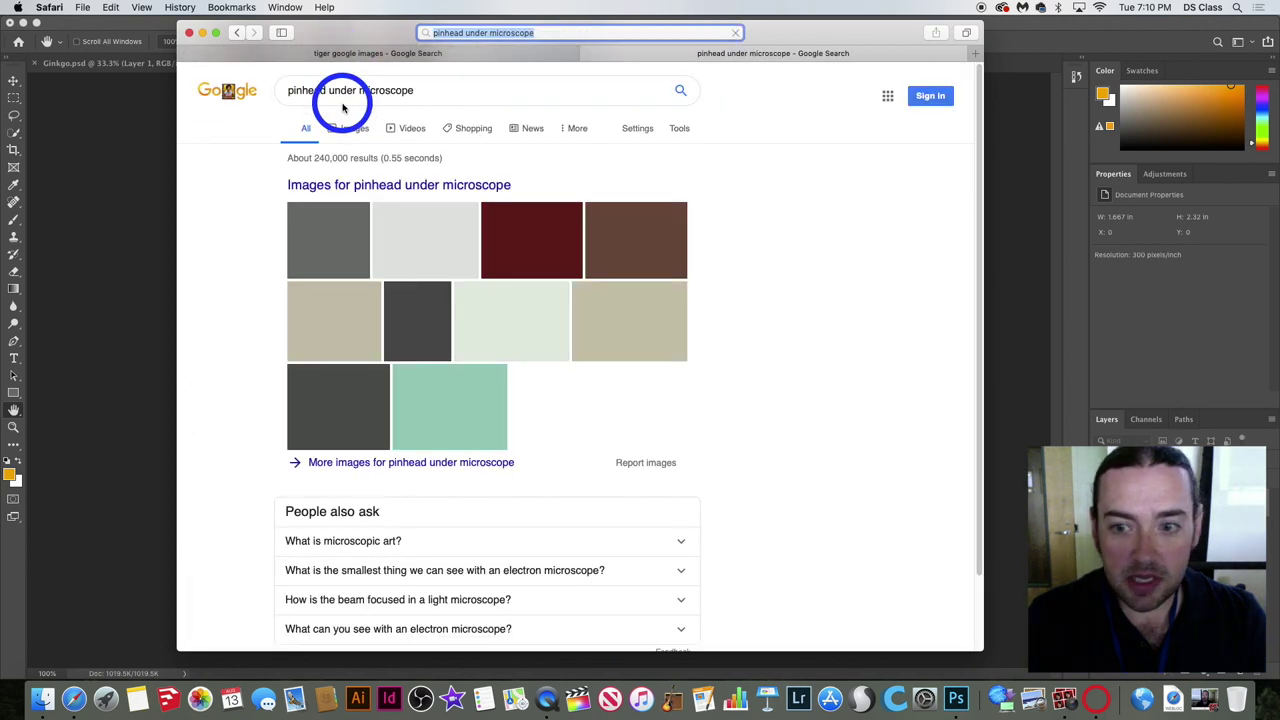
pyautogui.click(355, 128)
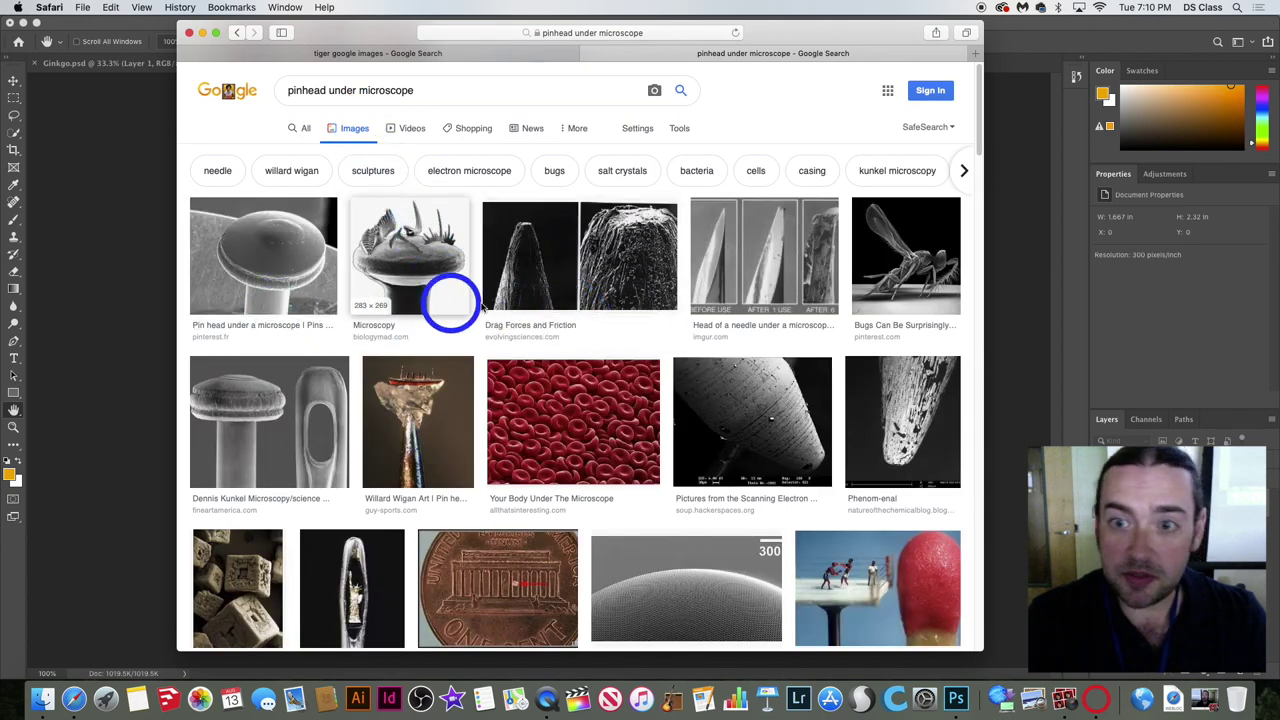
pyautogui.click(614, 271)
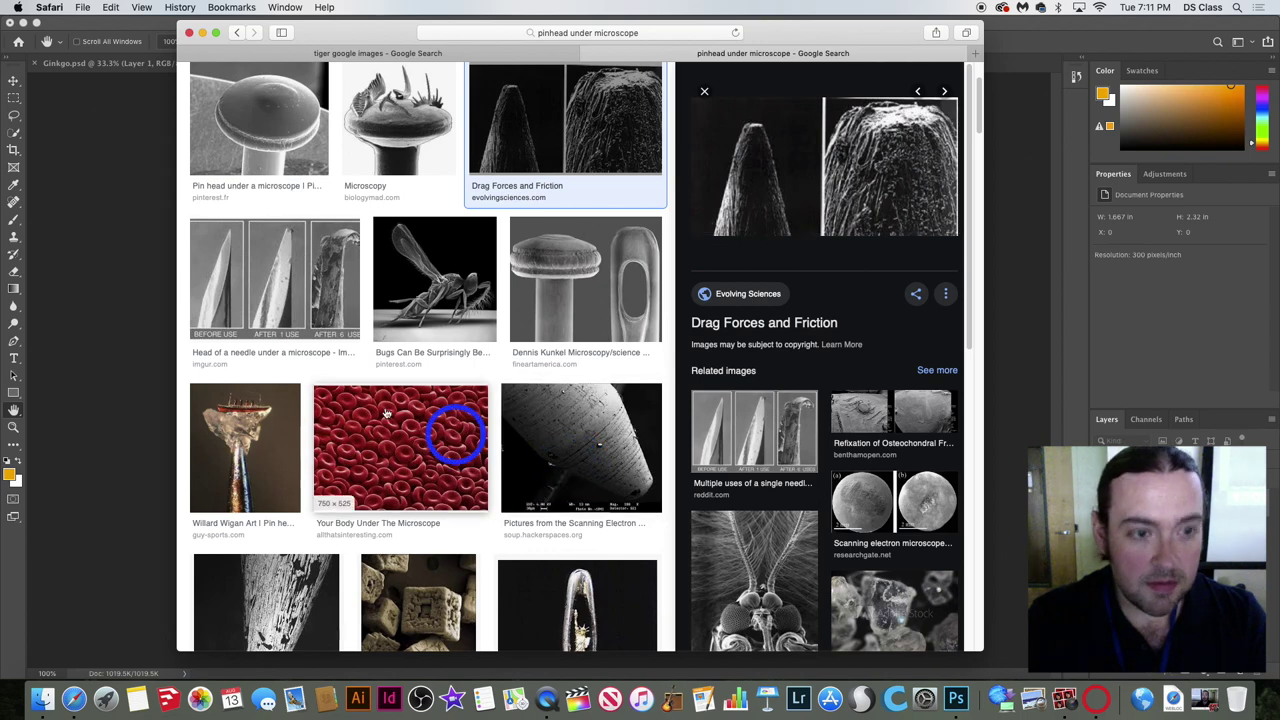
pyautogui.click(300, 286)
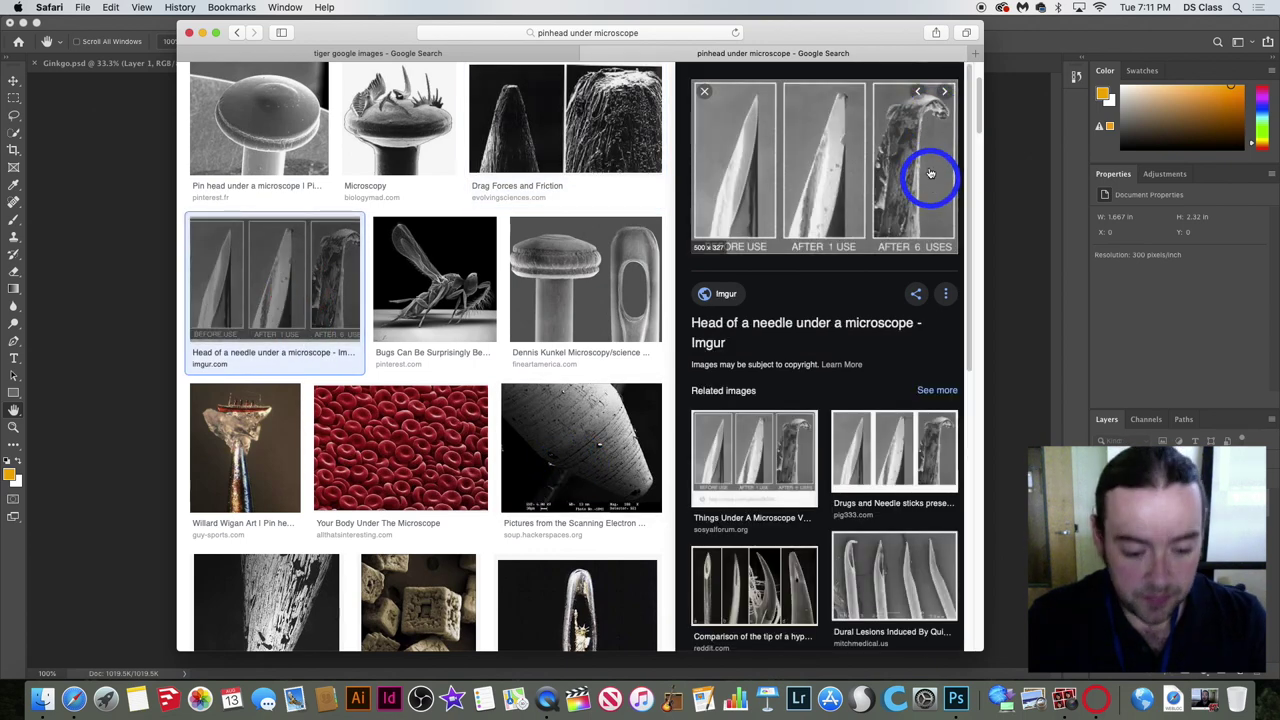
pyautogui.scroll(3, 880, 354)
pyautogui.scroll(-10, 862, 357)
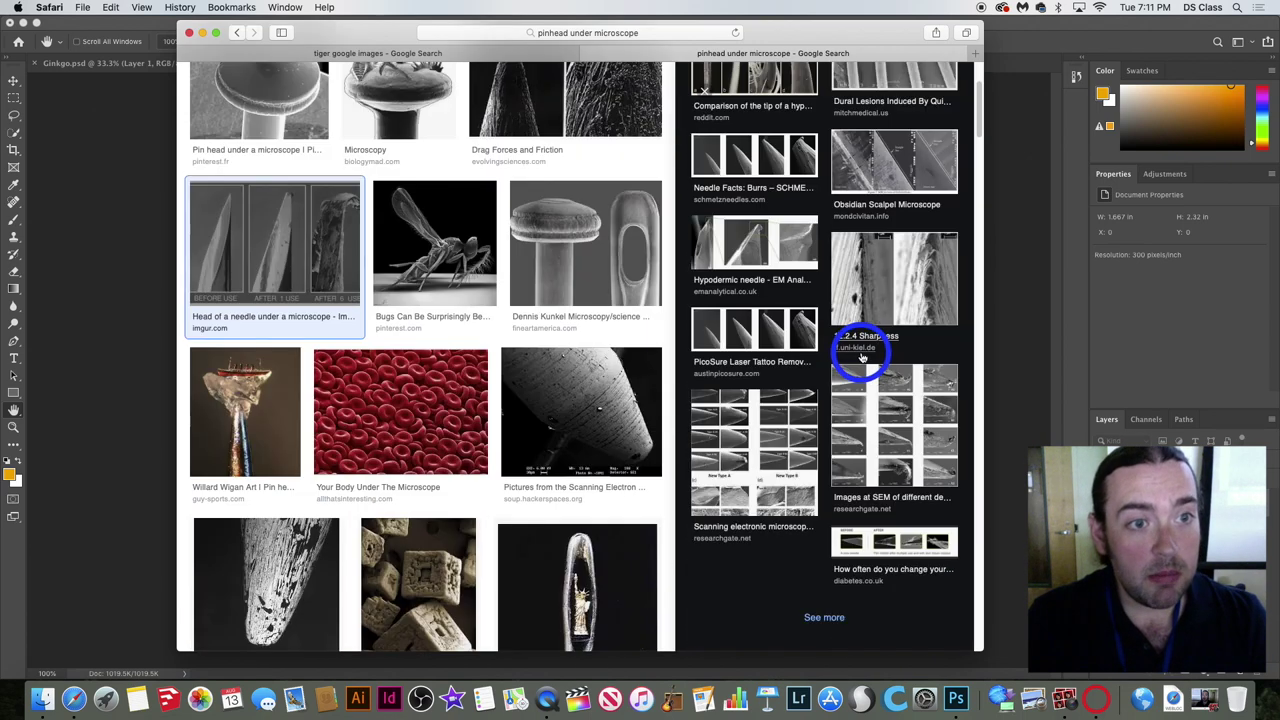
pyautogui.scroll(-2, 366, 360)
pyautogui.scroll(5, 355, 300)
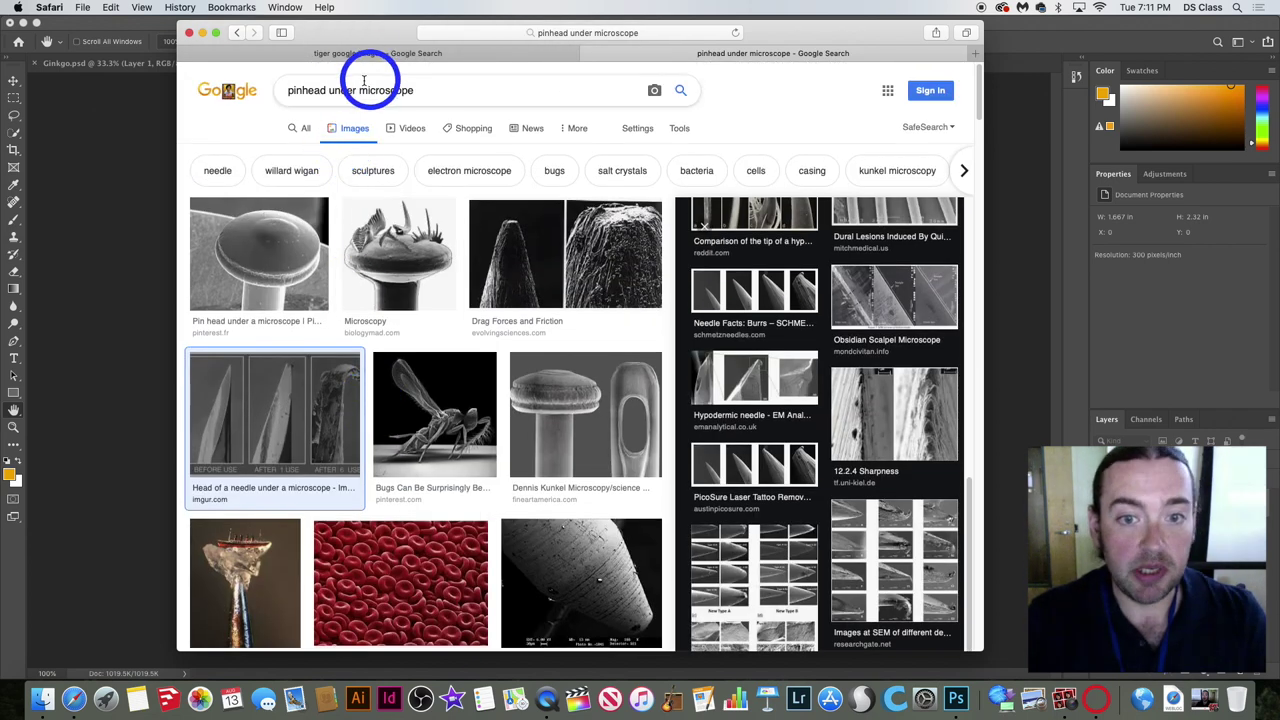
# Change the query word to 'razor' and search 'razor under microscope'.
pyautogui.doubleClick(323, 90)
pyautogui.write('r')
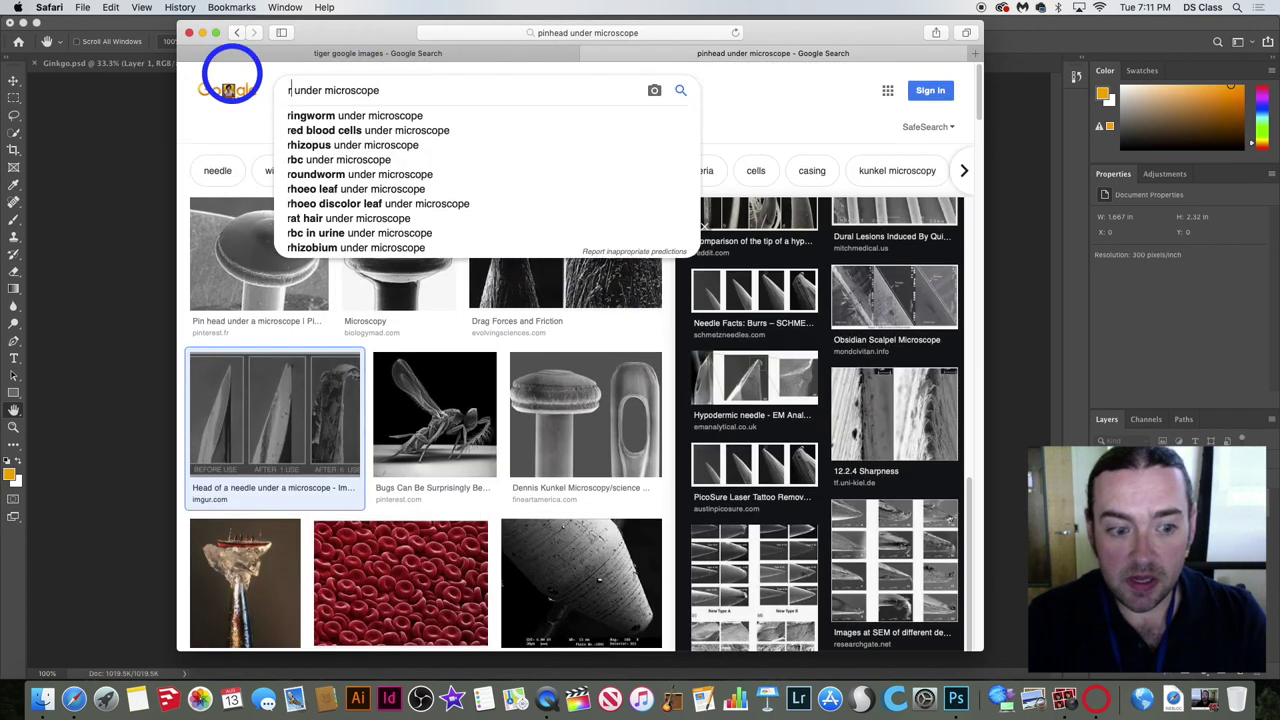
pyautogui.write('azi')
pyautogui.press('BackSpace')
pyautogui.write('or')
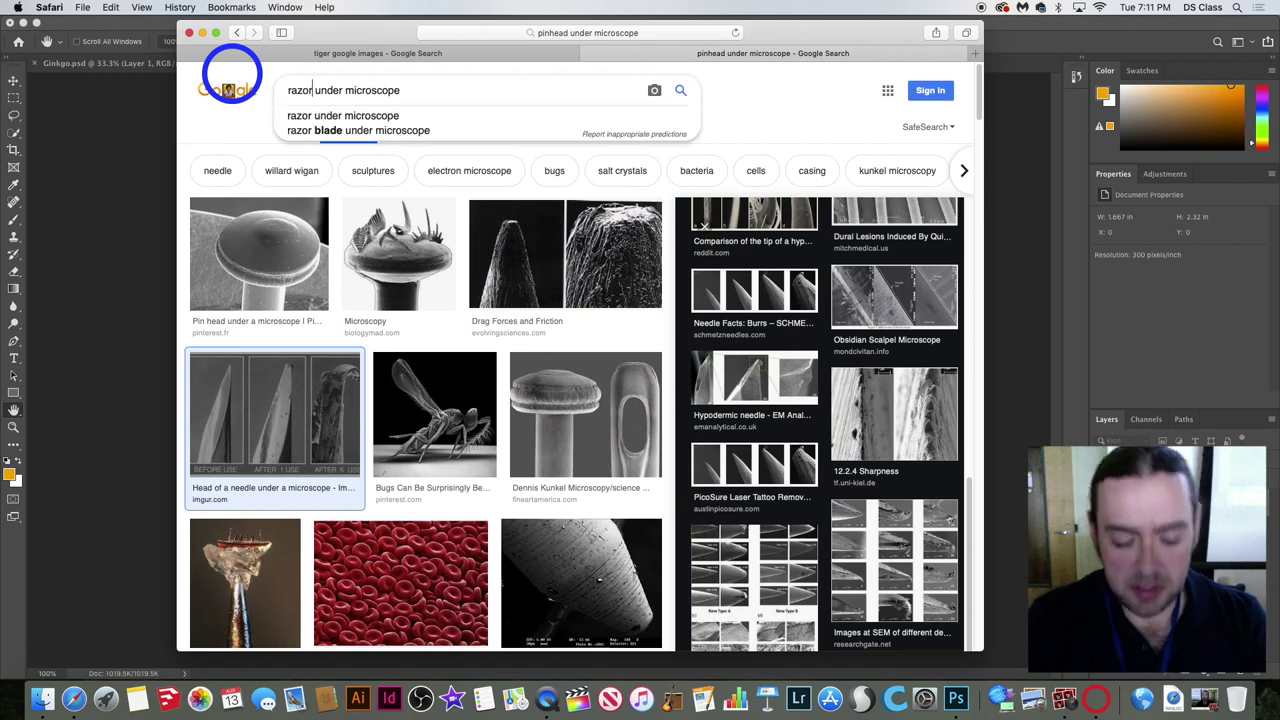
pyautogui.press('Return')
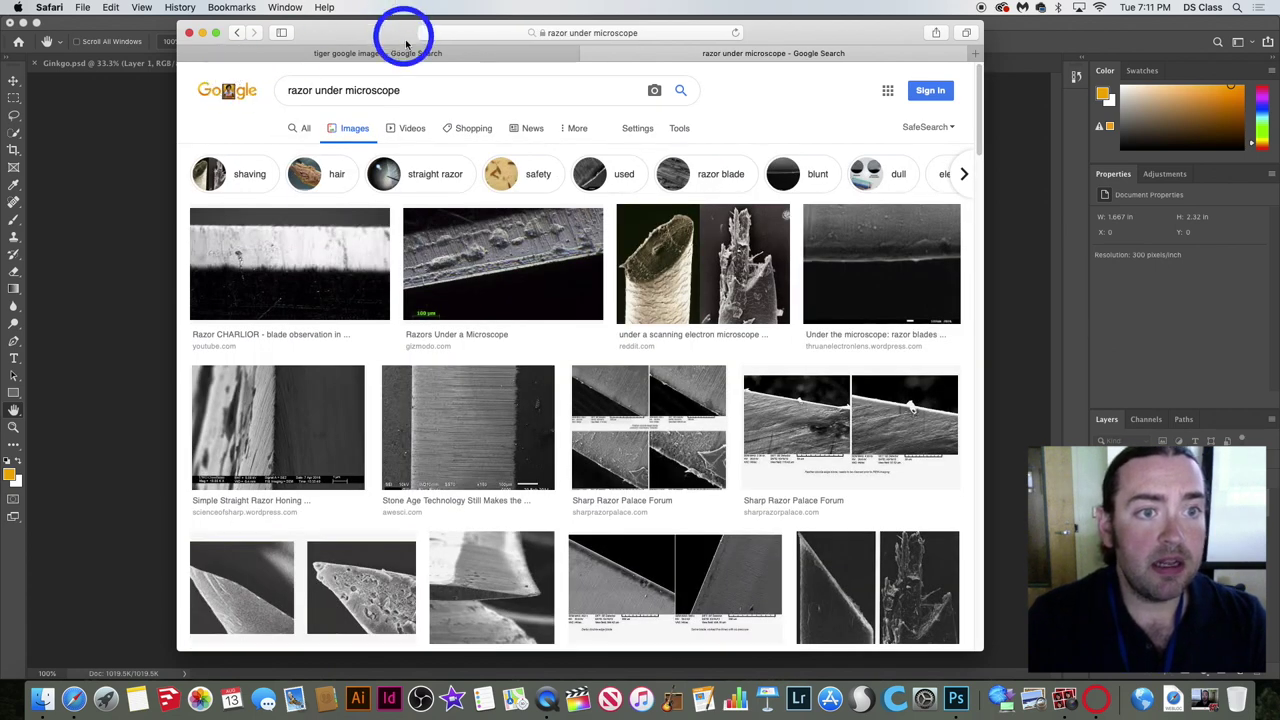
# Replace the query with 'bad cut and paste photoshop' and run the search.
pyautogui.tripleClick(405, 89)
pyautogui.click(246, 76)
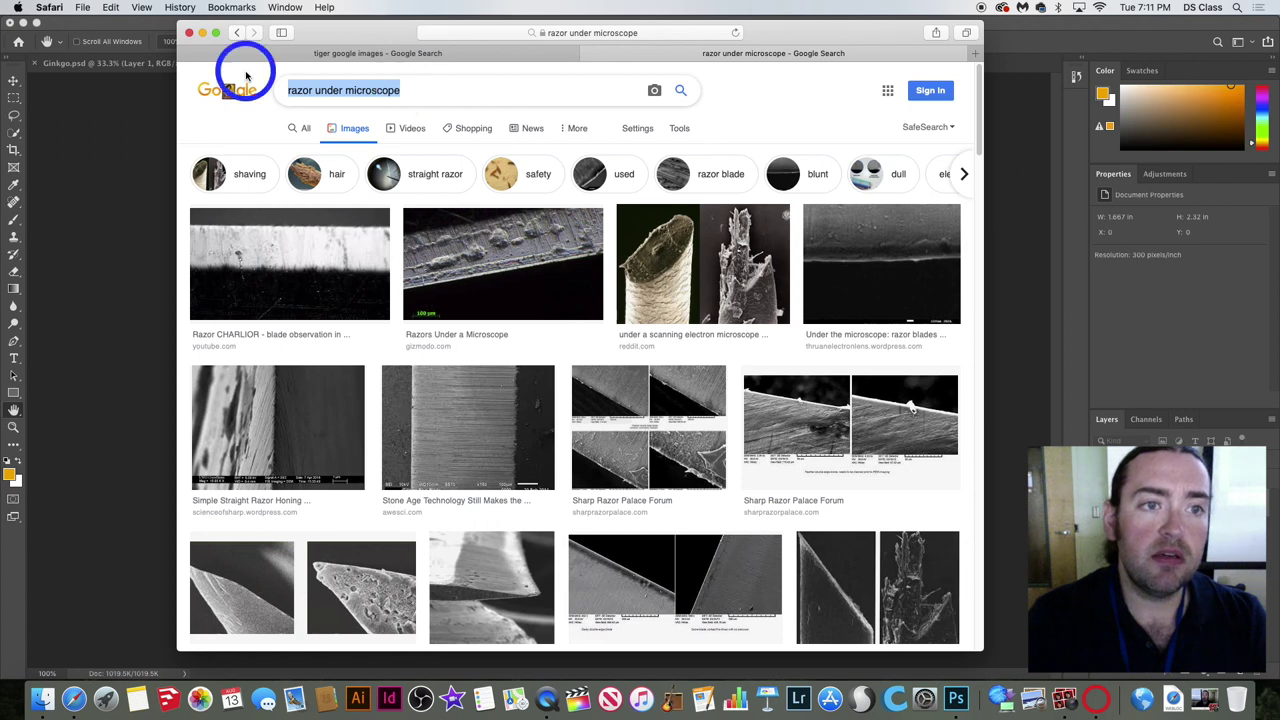
pyautogui.write('bad oc')
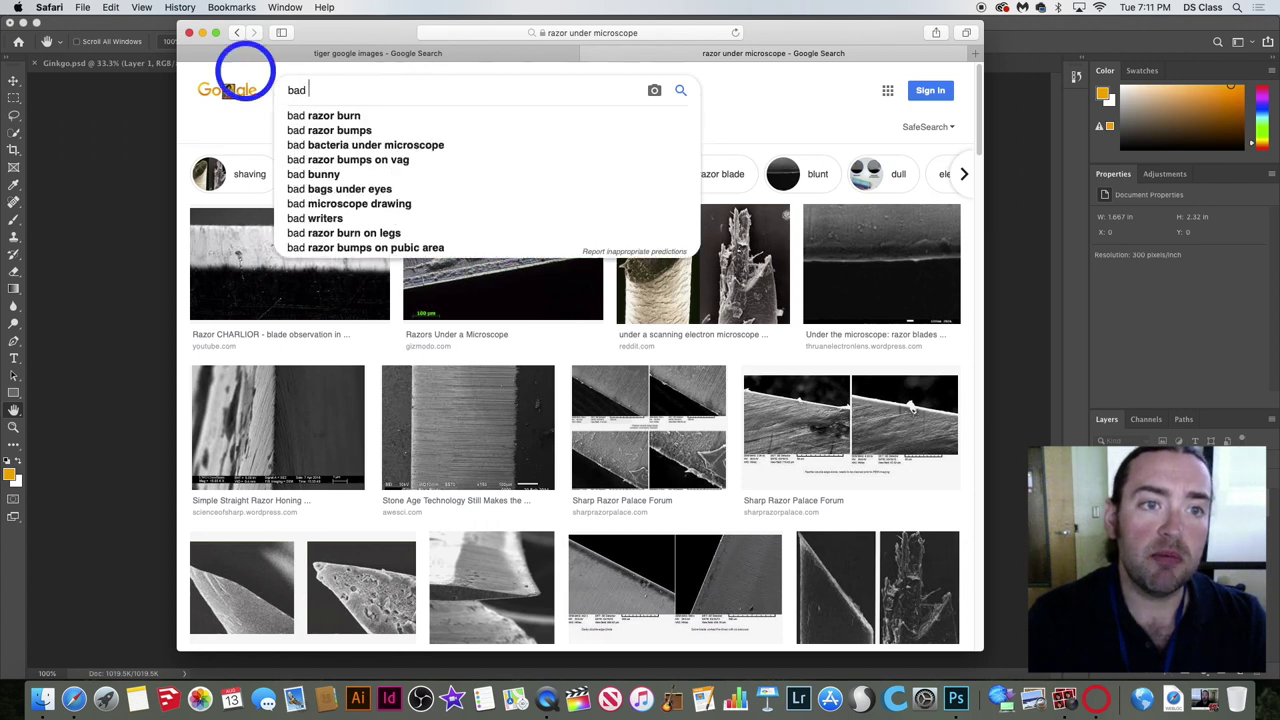
pyautogui.press('BackSpace')
pyautogui.press('BackSpace')
pyautogui.write('cop')
pyautogui.press('BackSpace')
pyautogui.press('BackSpace')
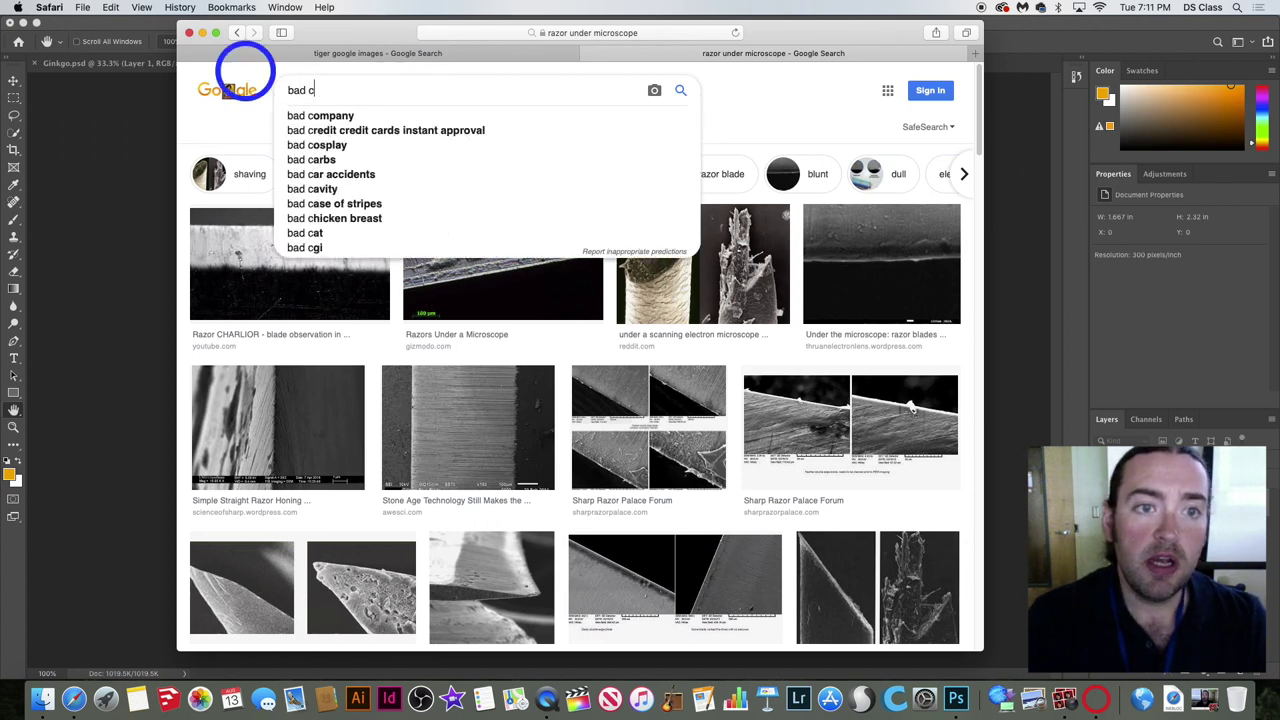
pyautogui.write('ut and paste pho')
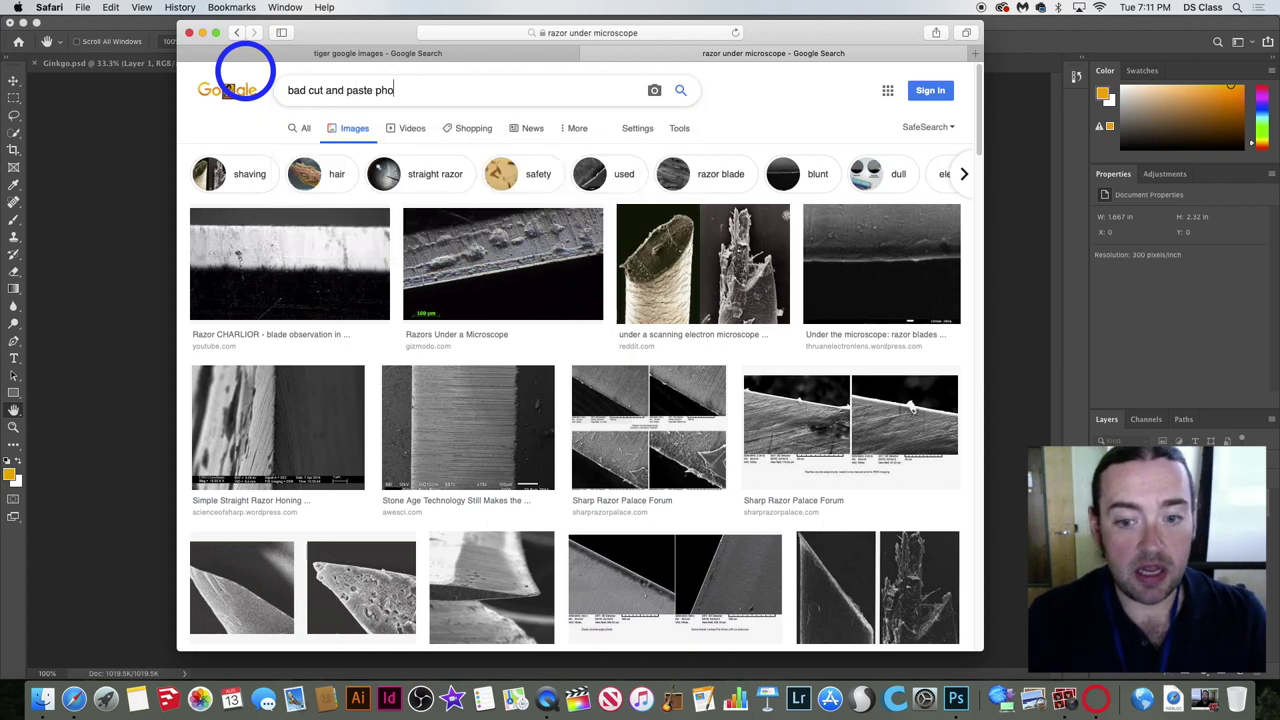
pyautogui.write('toshop')
pyautogui.press('Return')
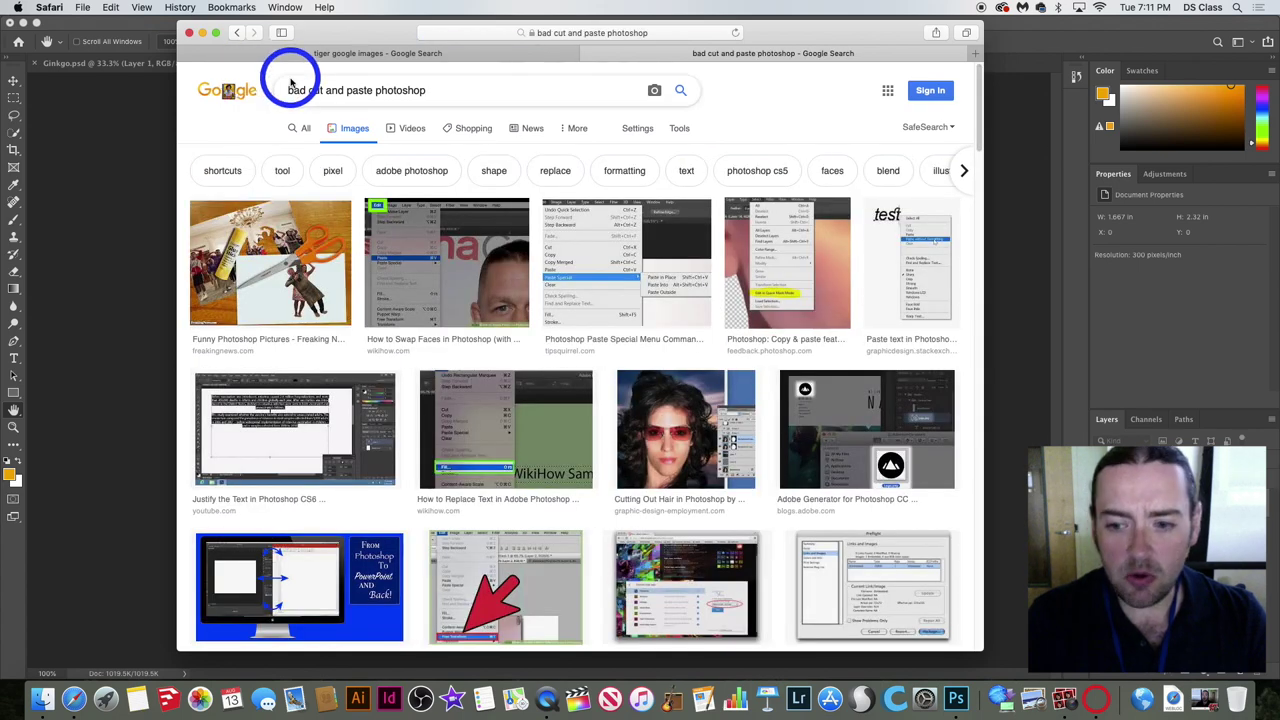
# Scroll to the tiger cut-out result and open How-To Geek's article on fixing ugly edges.
pyautogui.scroll(-10, 450, 208)
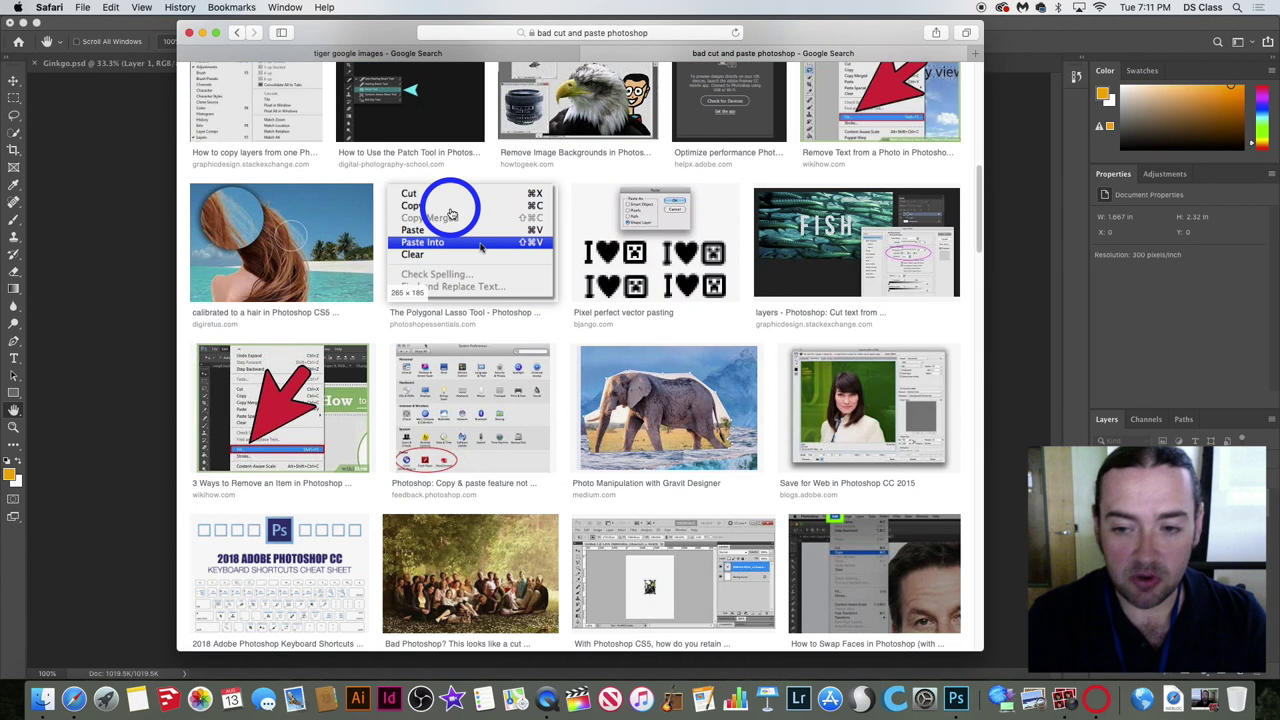
pyautogui.scroll(-2, 618, 343)
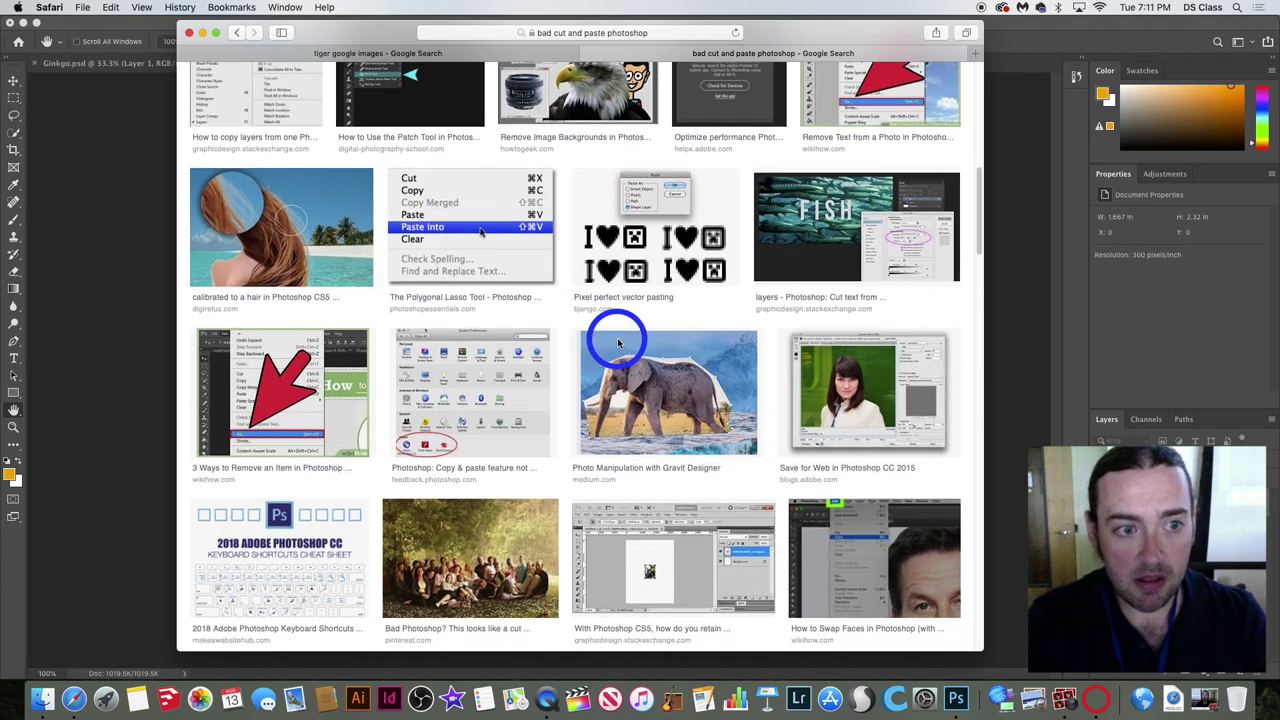
pyautogui.scroll(-10, 618, 343)
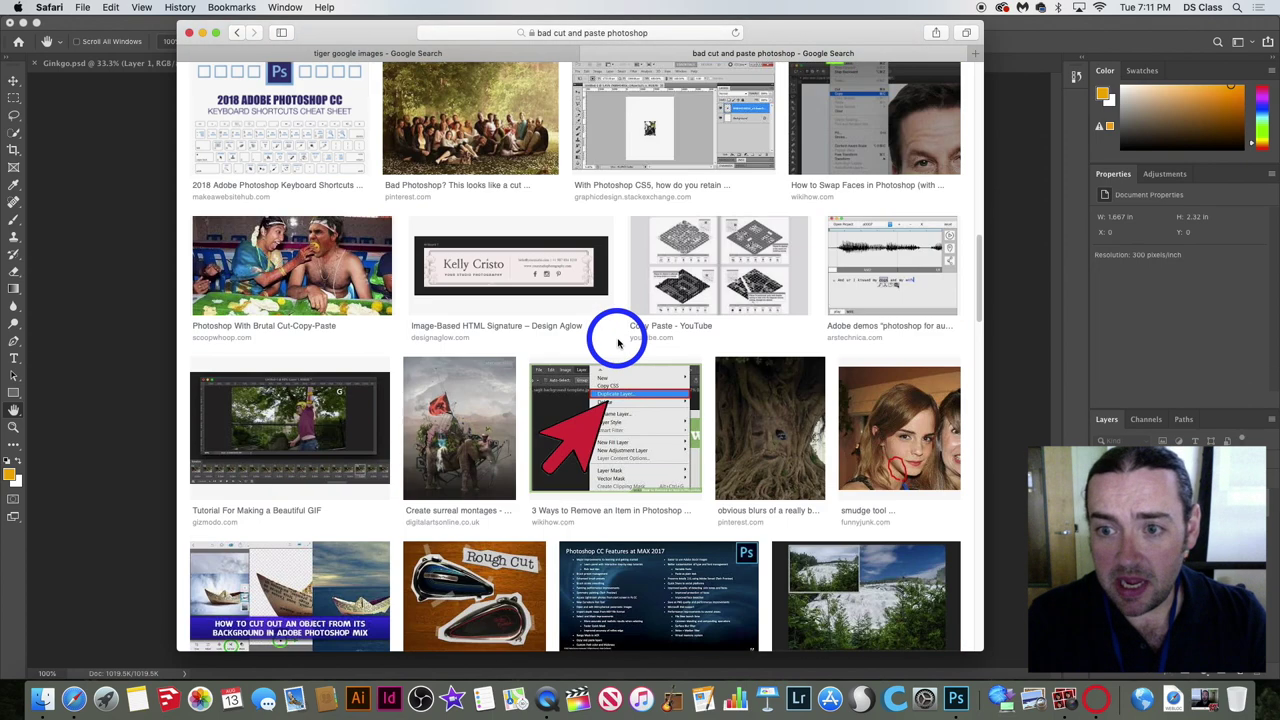
pyautogui.scroll(-1, 616, 341)
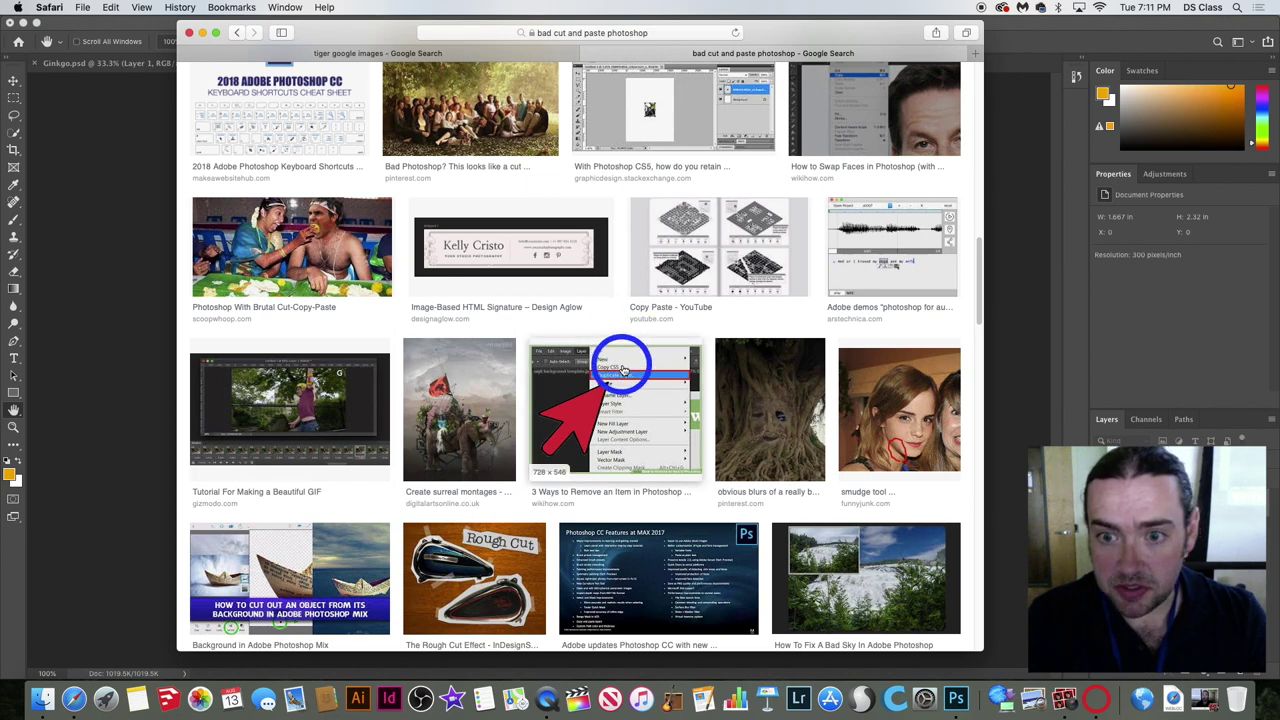
pyautogui.scroll(-5, 618, 345)
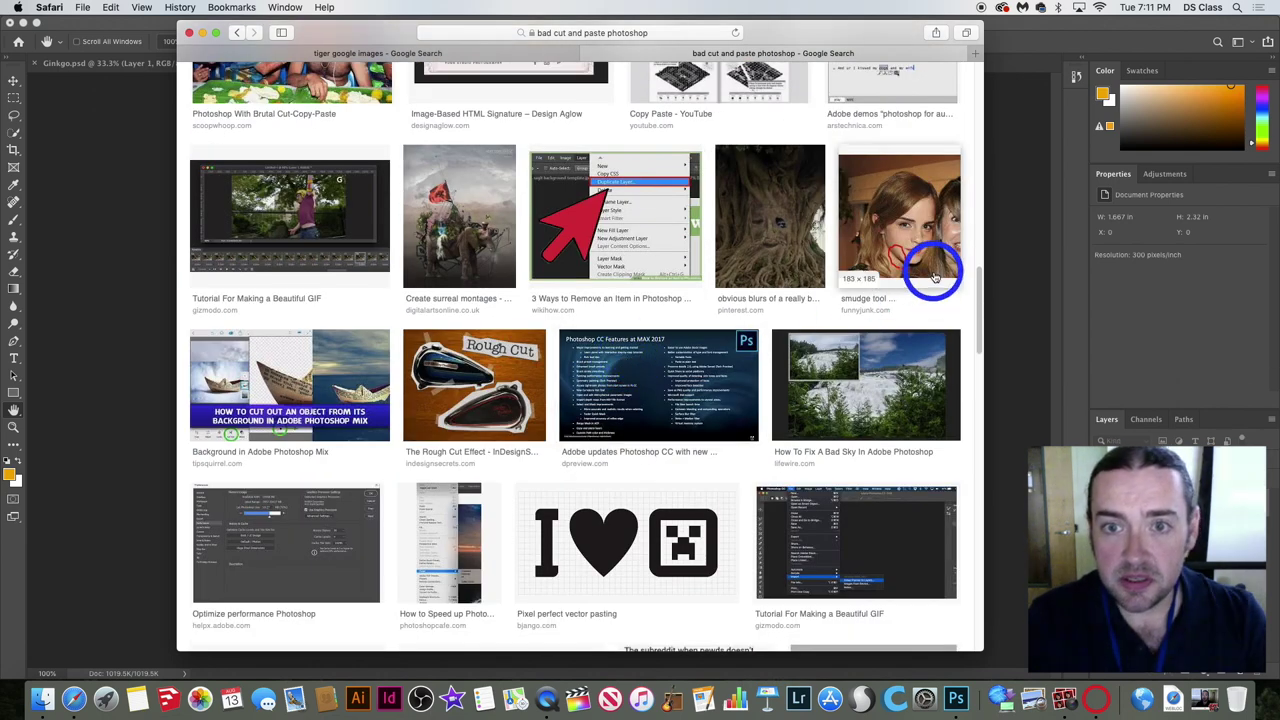
pyautogui.scroll(-2, 934, 272)
pyautogui.scroll(-10, 802, 362)
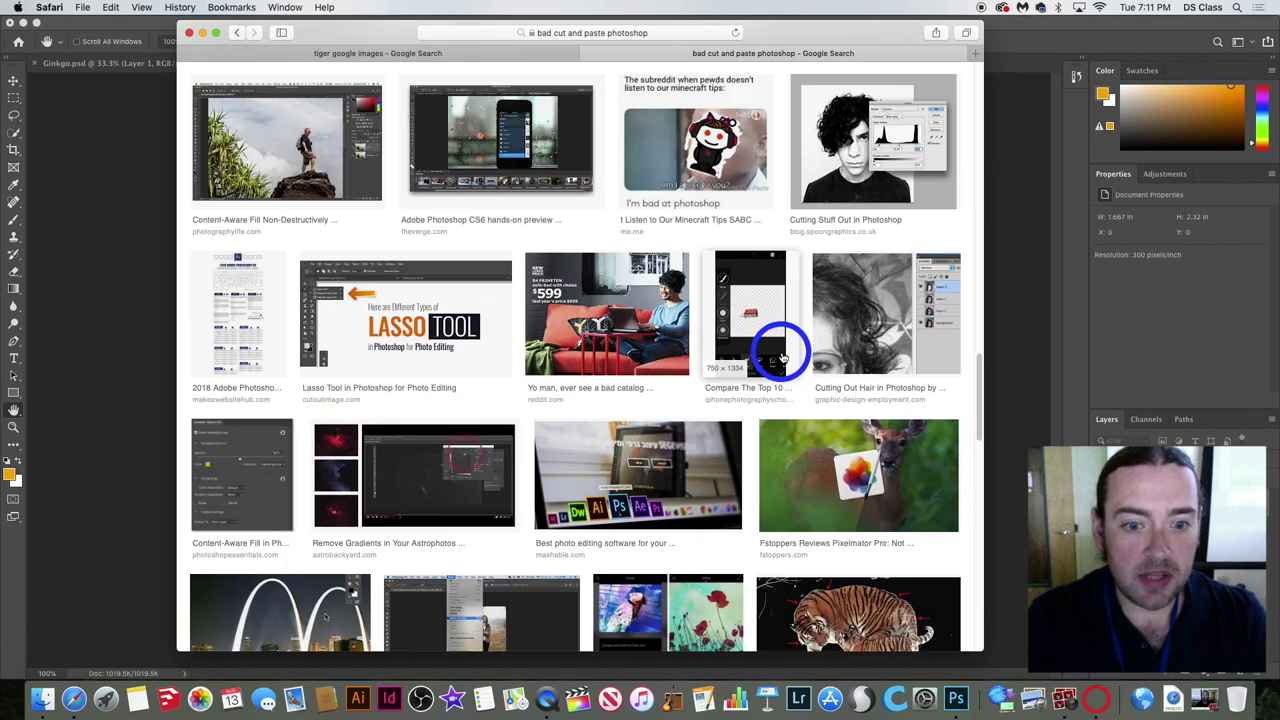
pyautogui.scroll(-6, 782, 357)
pyautogui.click(849, 275)
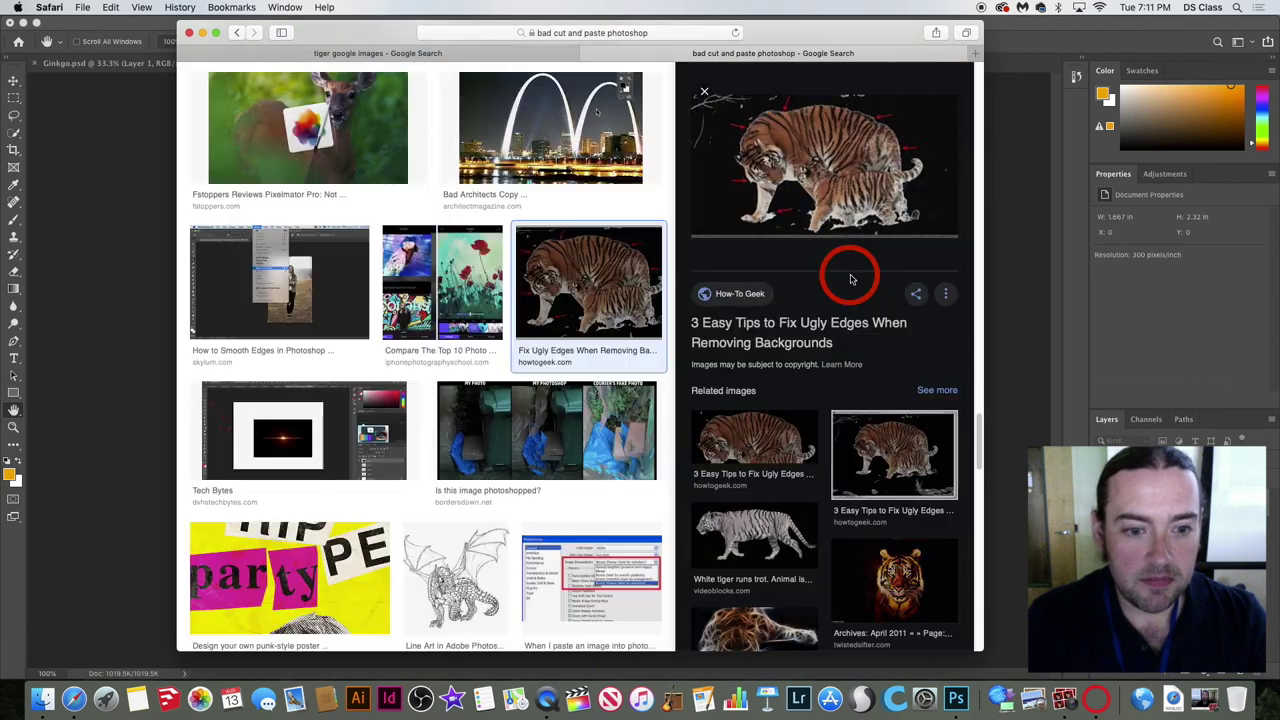
pyautogui.click(840, 135)
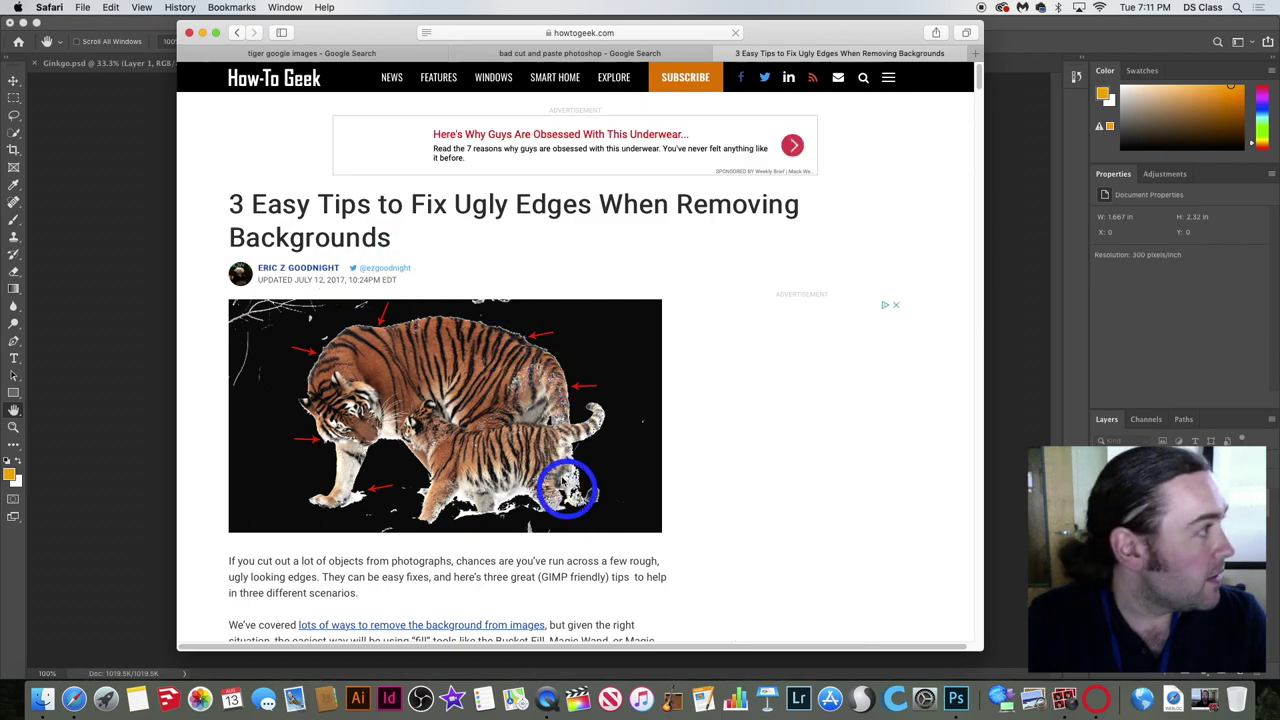
# Read down the How-To Geek article and check the site's secure connection details.
pyautogui.scroll(-10, 423, 448)
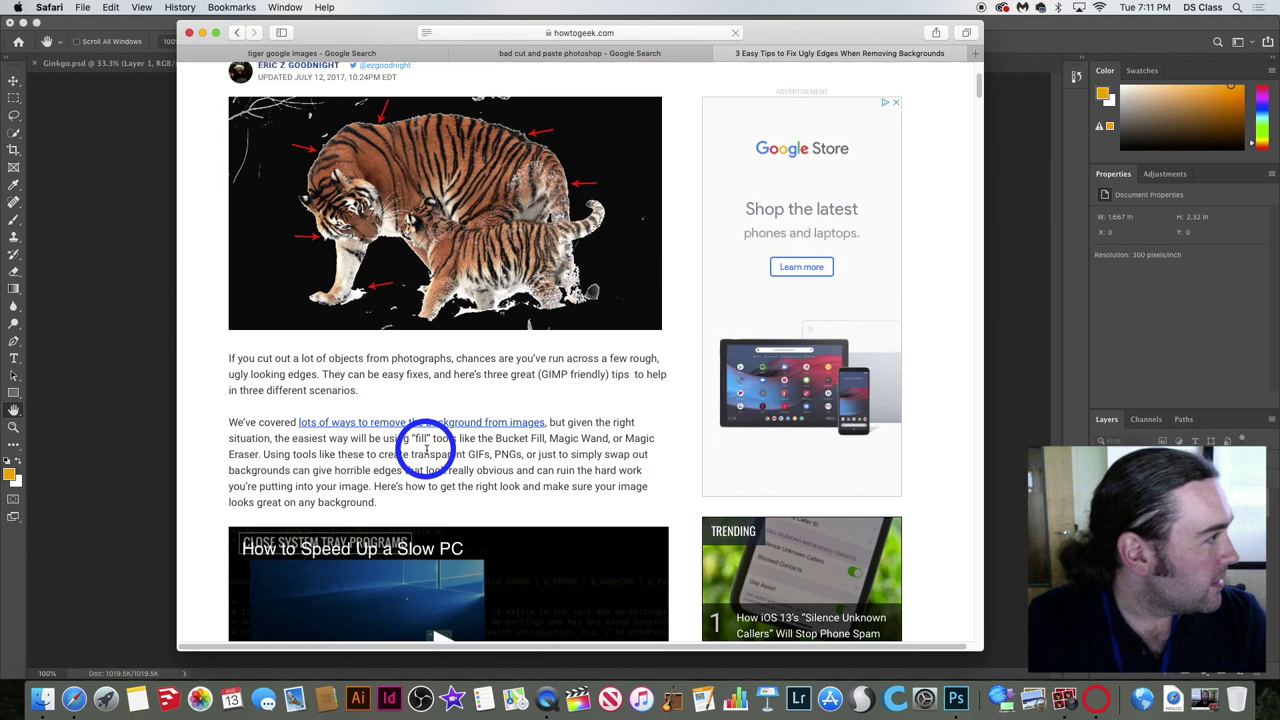
pyautogui.scroll(-5, 425, 452)
pyautogui.scroll(-1, 466, 520)
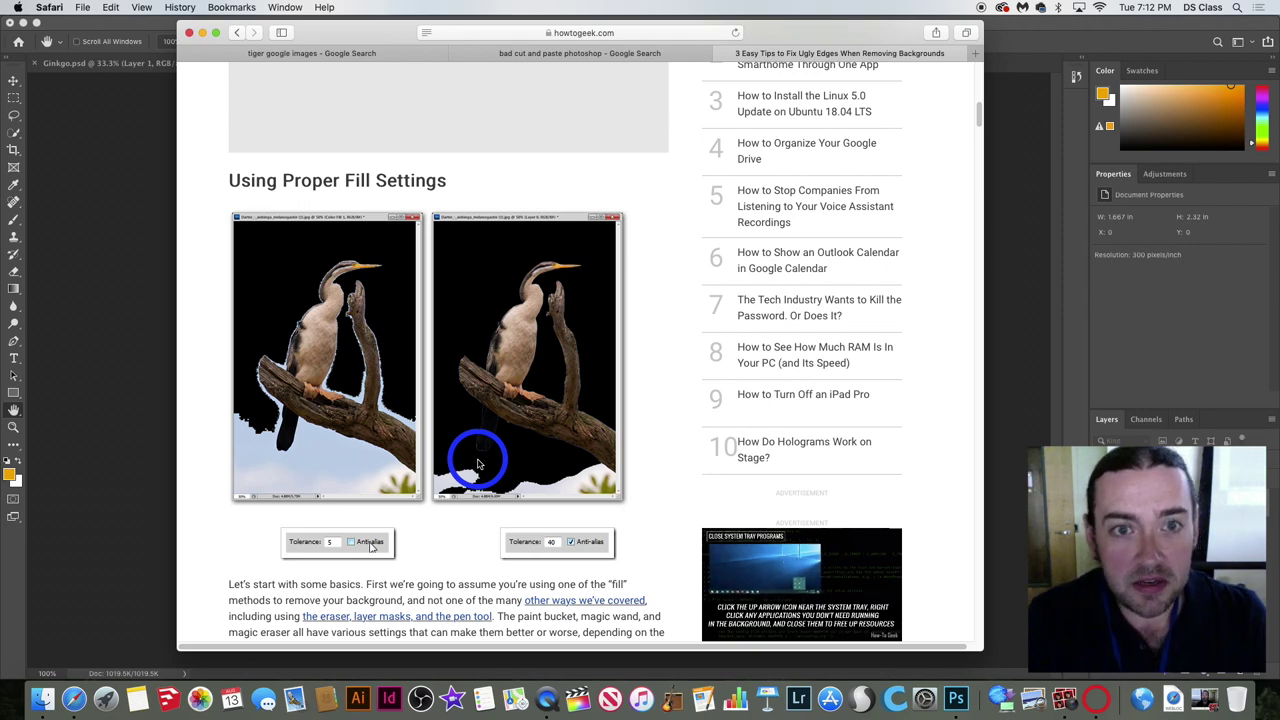
pyautogui.scroll(2, 477, 463)
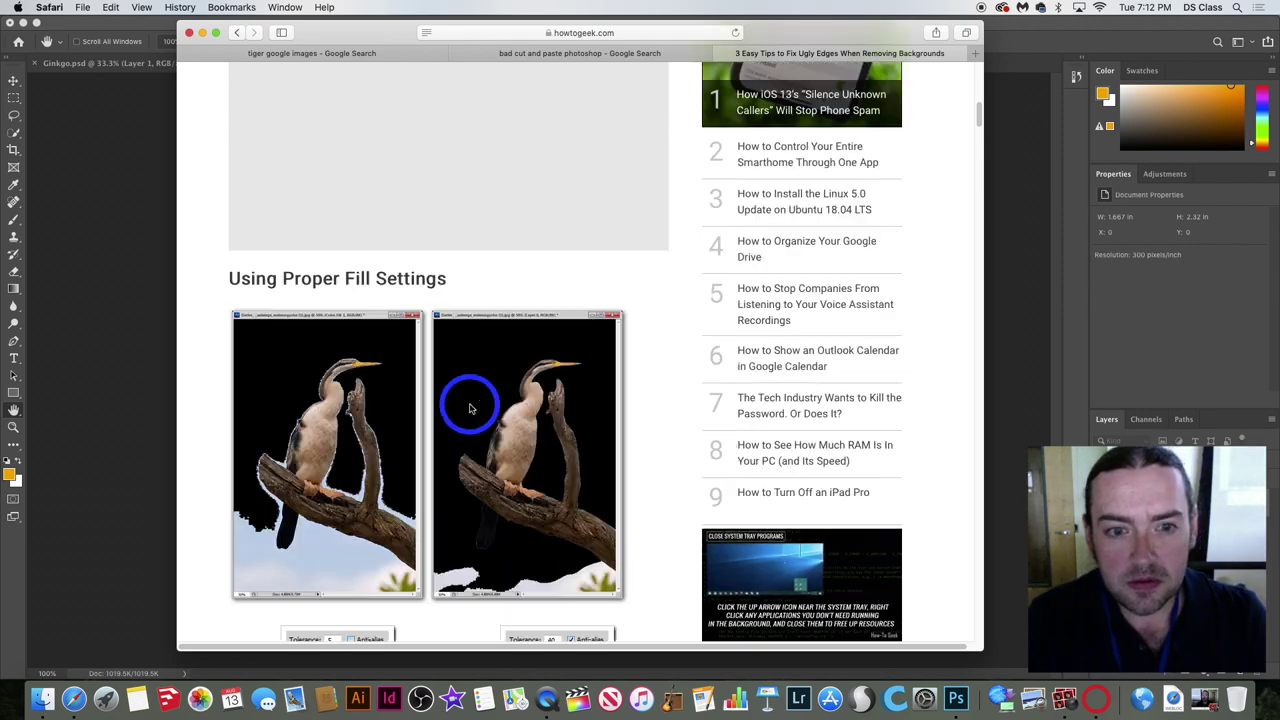
pyautogui.scroll(-10, 469, 420)
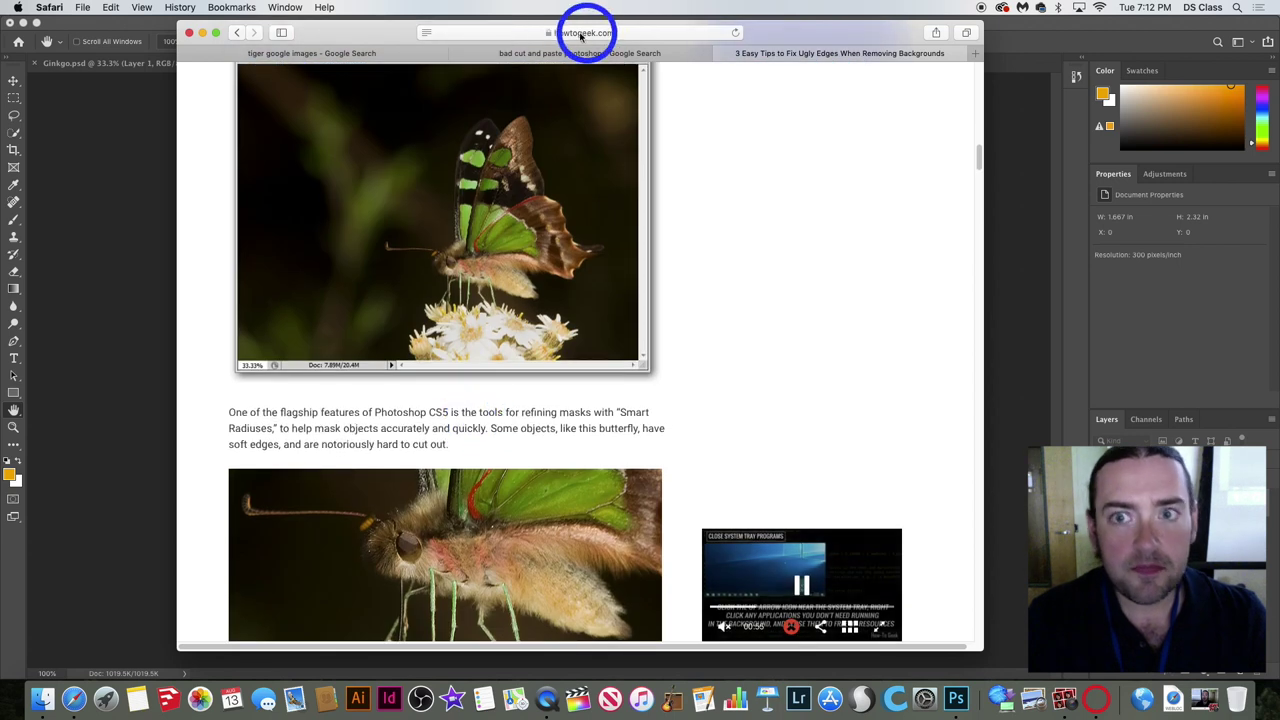
pyautogui.click(549, 34)
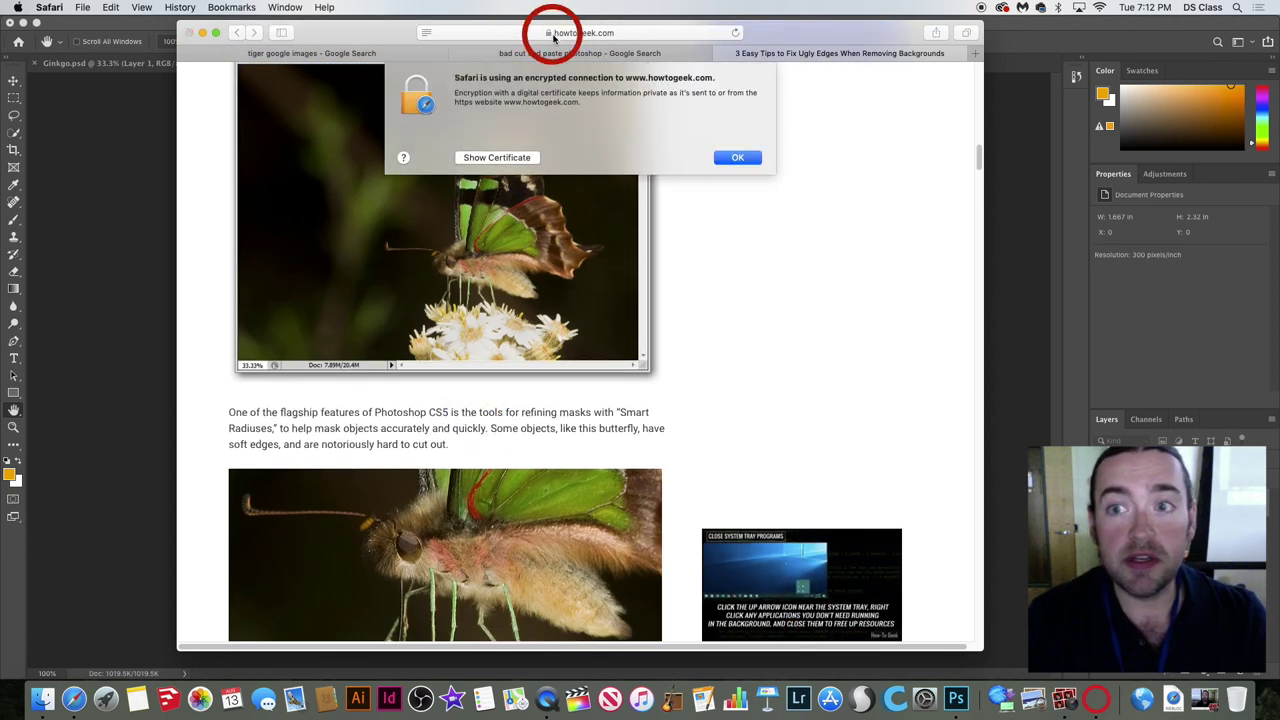
pyautogui.click(737, 157)
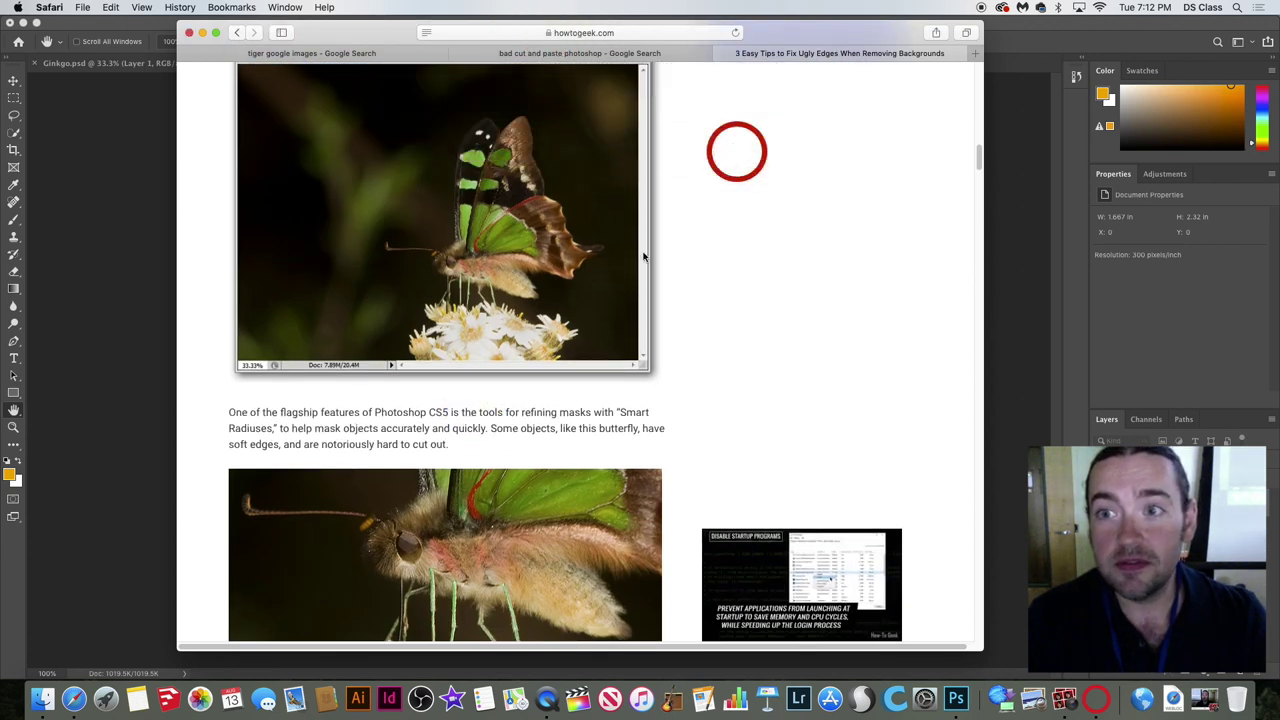
# Scroll back up the article and view the list of recently closed tabs.
pyautogui.scroll(5, 617, 251)
pyautogui.scroll(-10, 617, 251)
pyautogui.scroll(2, 594, 251)
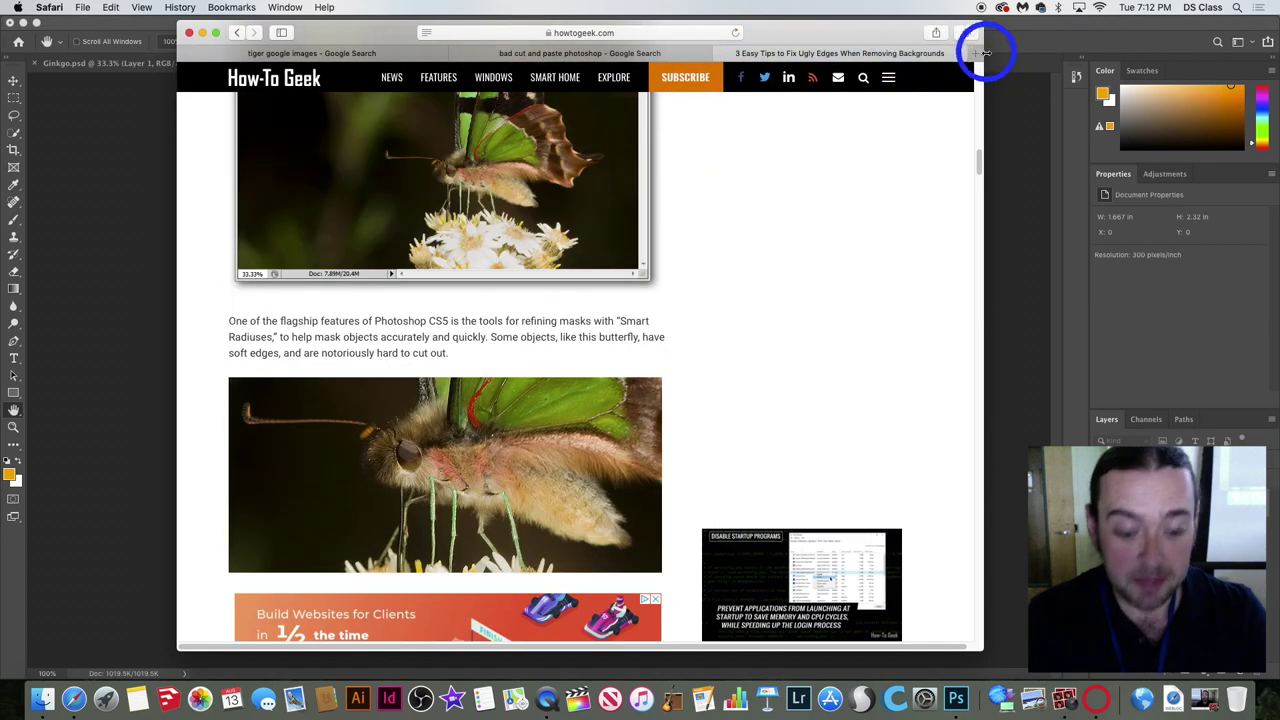
pyautogui.click(977, 55)
pyautogui.click(919, 221)
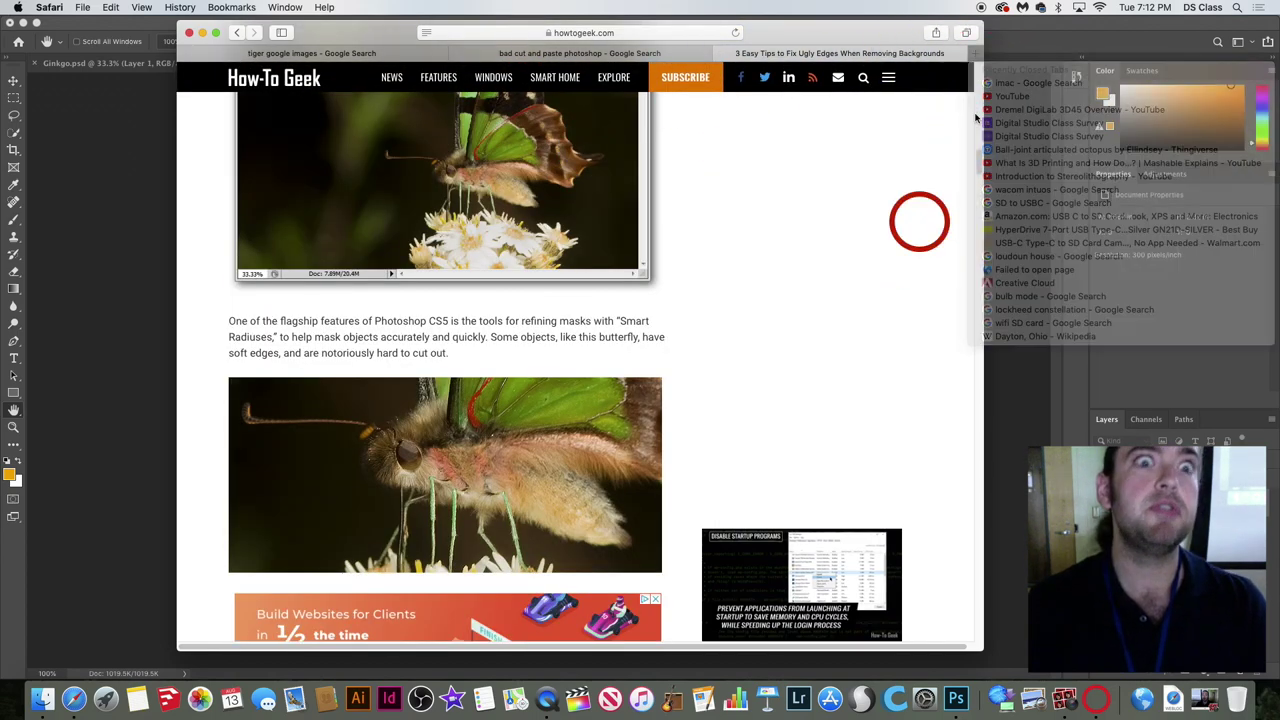
# Search 'the heat melissa mcarthy bad copy paste' in a new Safari tab.
pyautogui.click(975, 55)
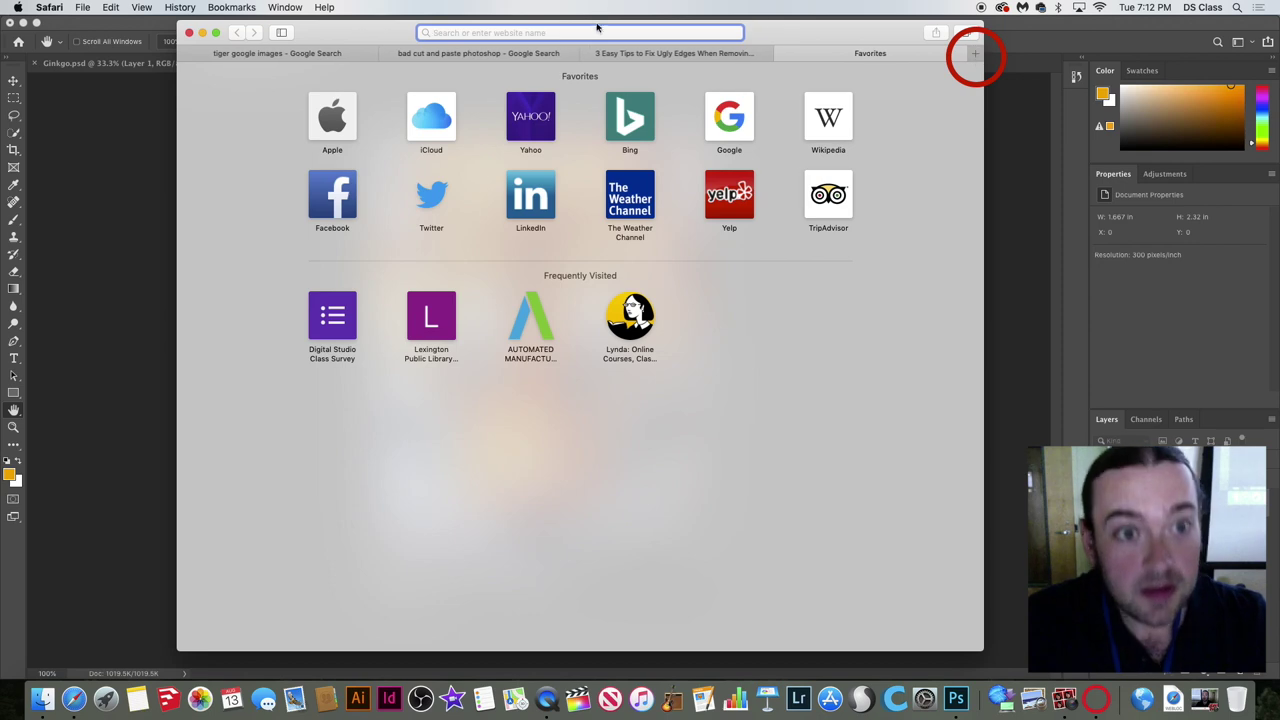
pyautogui.click(592, 44)
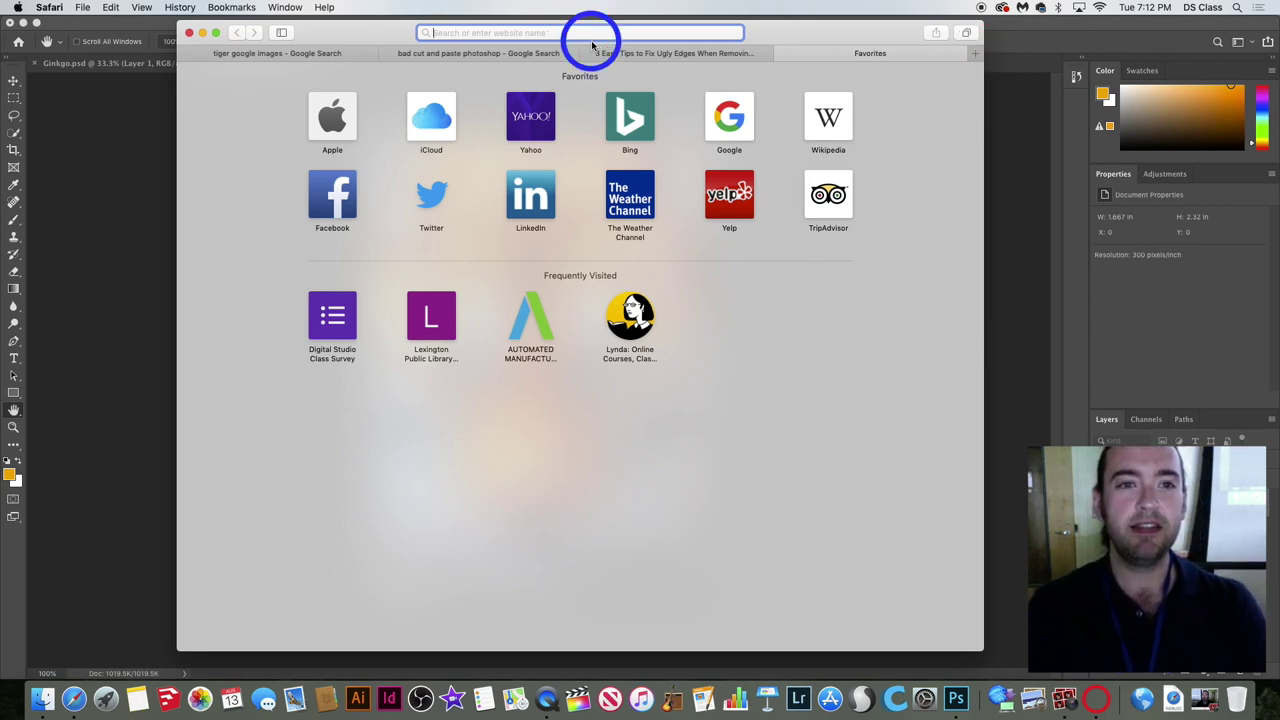
pyautogui.write('the heat')
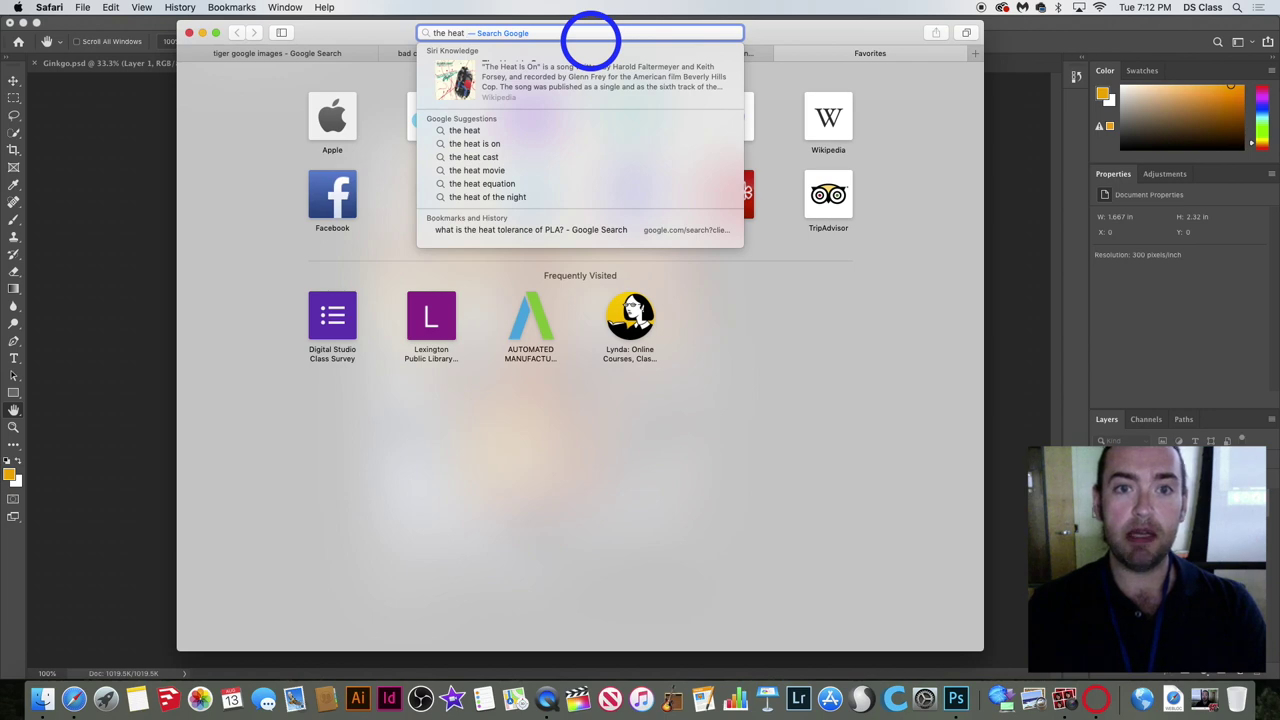
pyautogui.write('melissa mca')
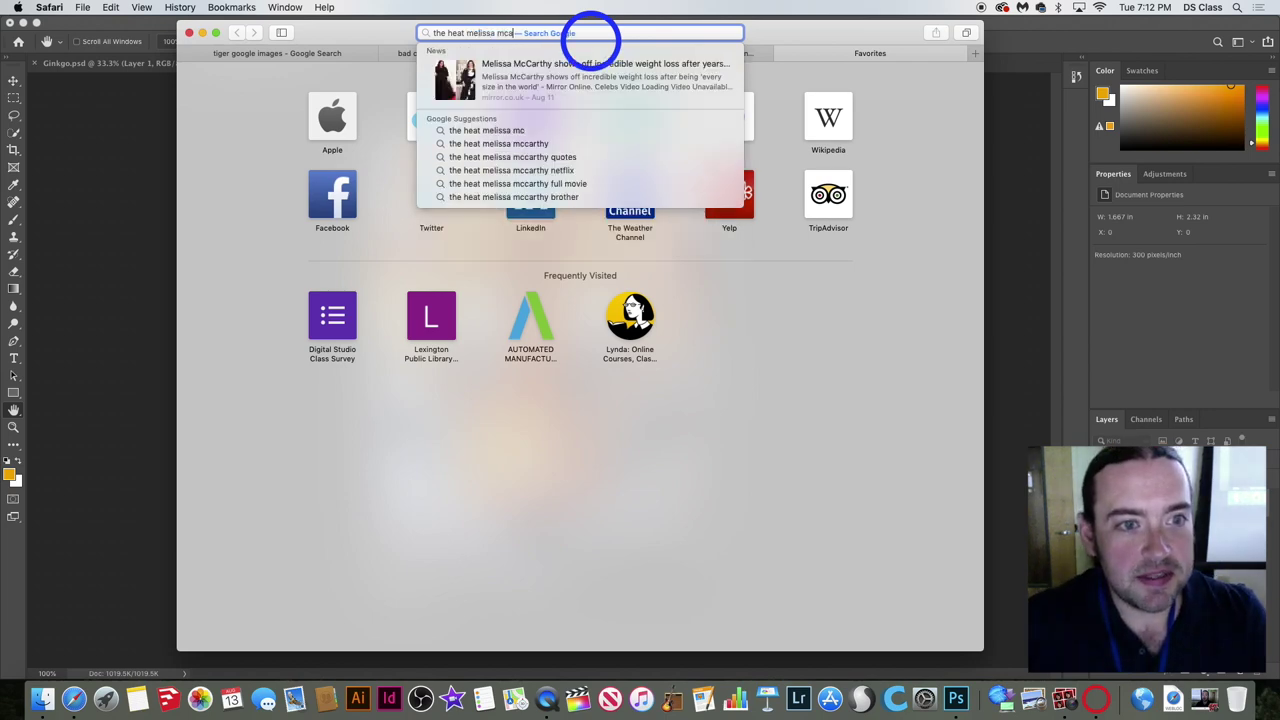
pyautogui.write('rthy bad')
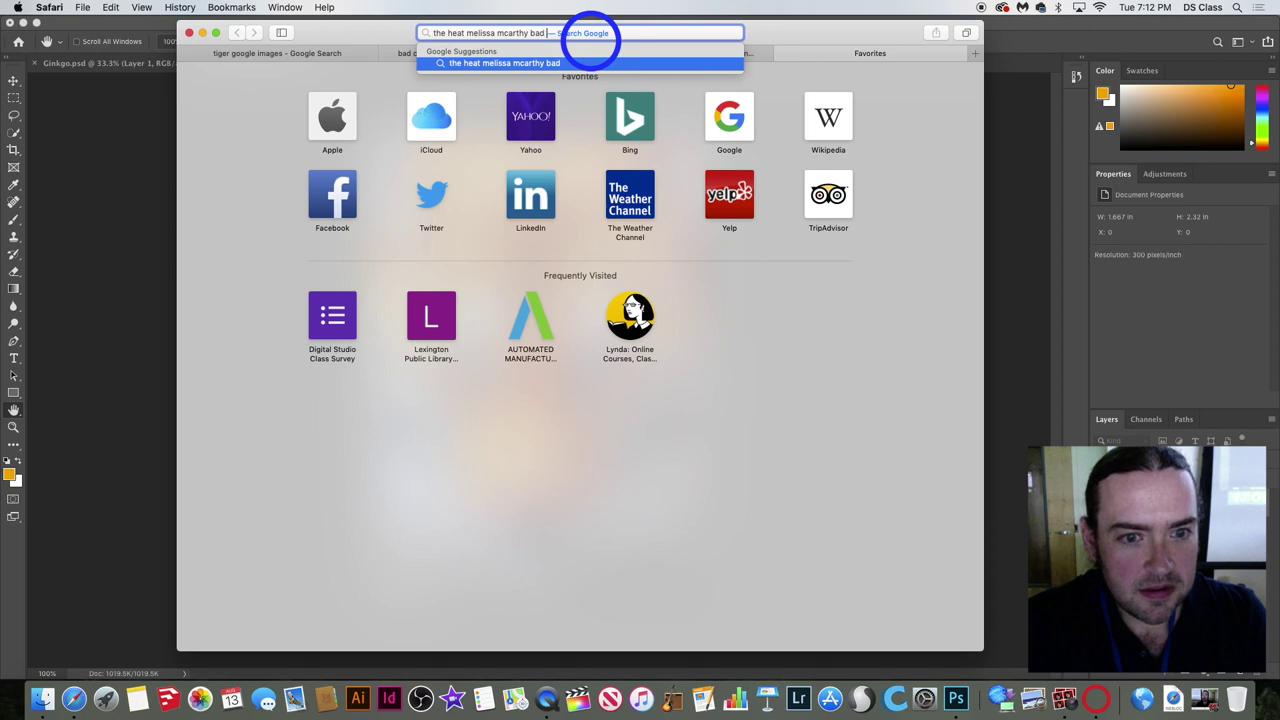
pyautogui.write(' copy paste')
pyautogui.press('Return')
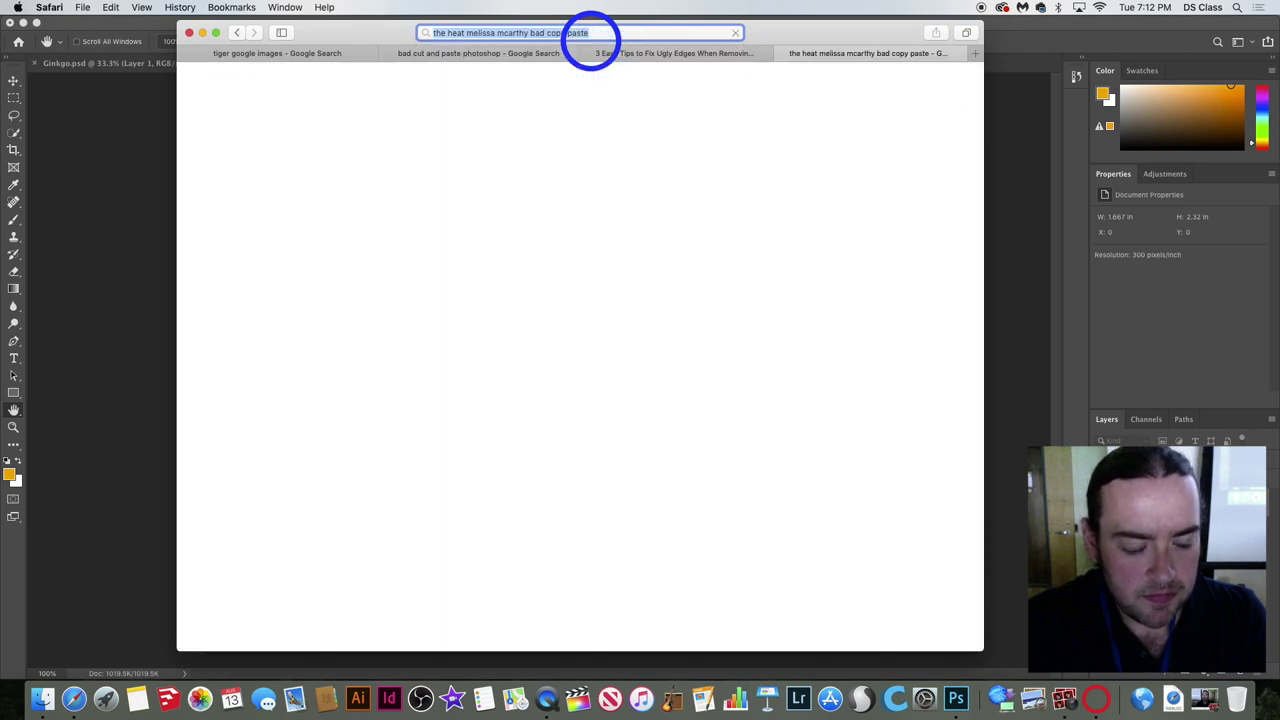
# Switch to image results and delete 'bad copy paste' from the query.
pyautogui.click(357, 136)
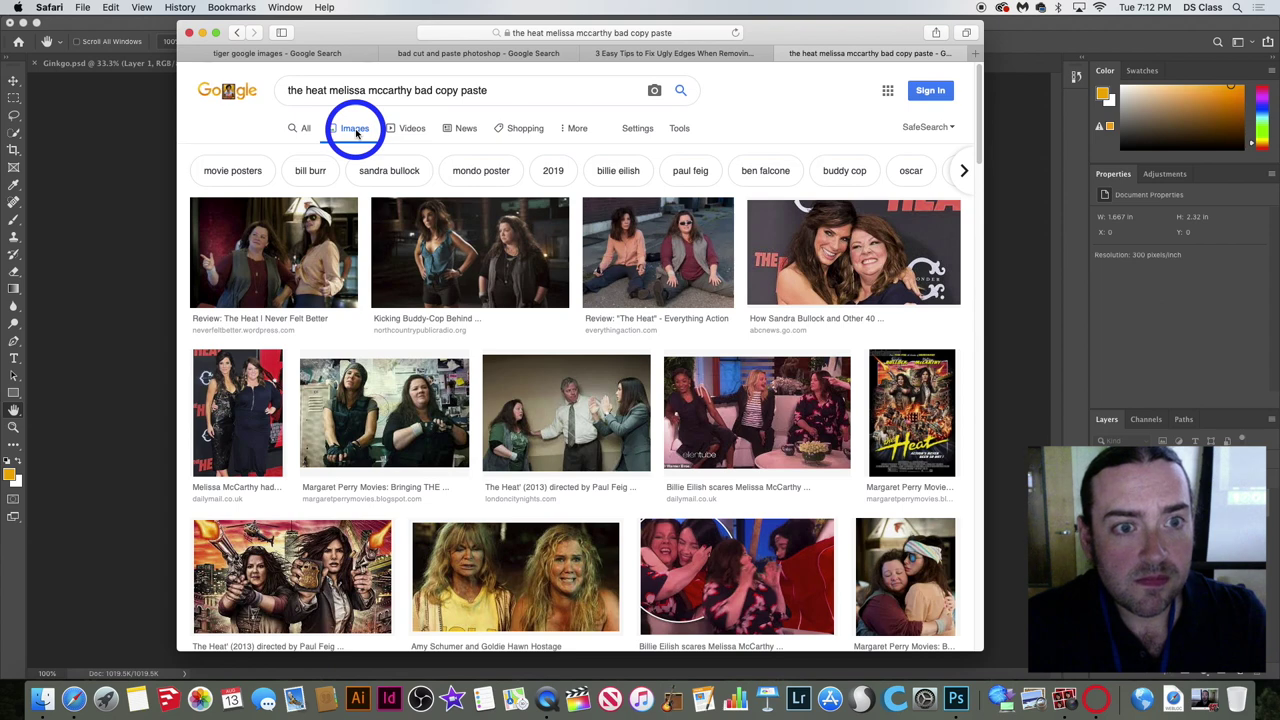
pyautogui.scroll(-5, 345, 232)
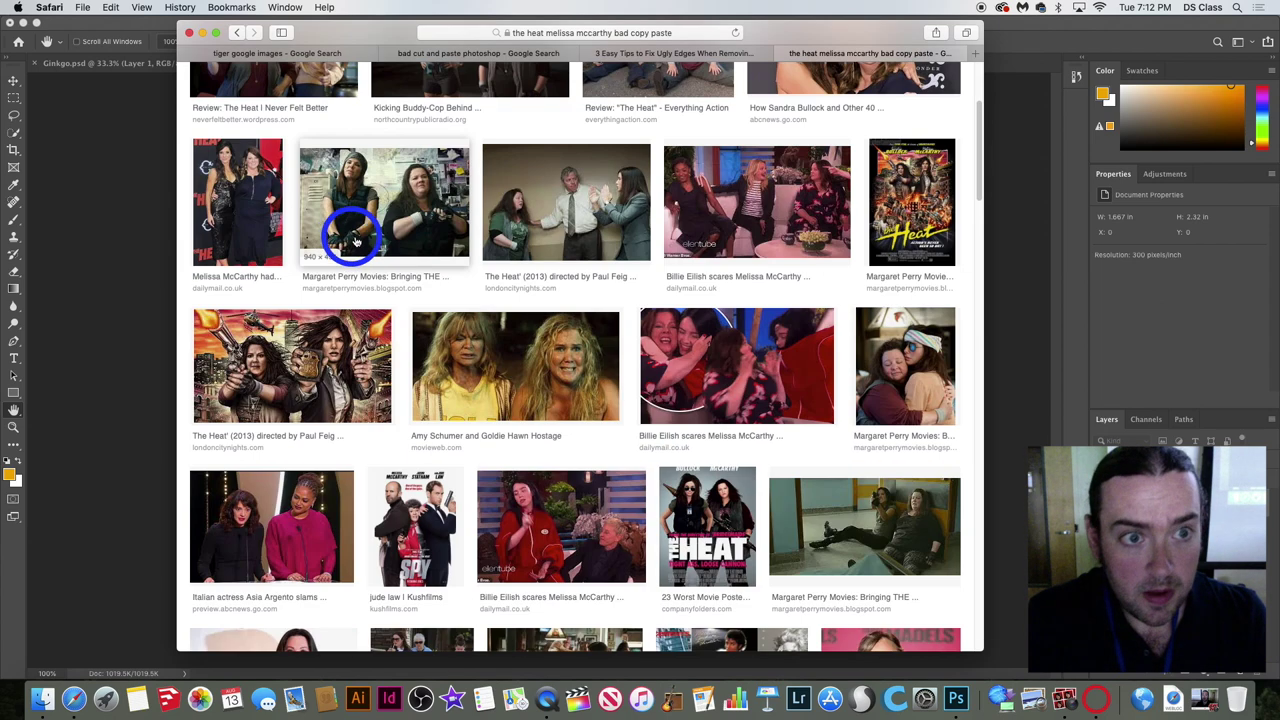
pyautogui.scroll(5, 600, 222)
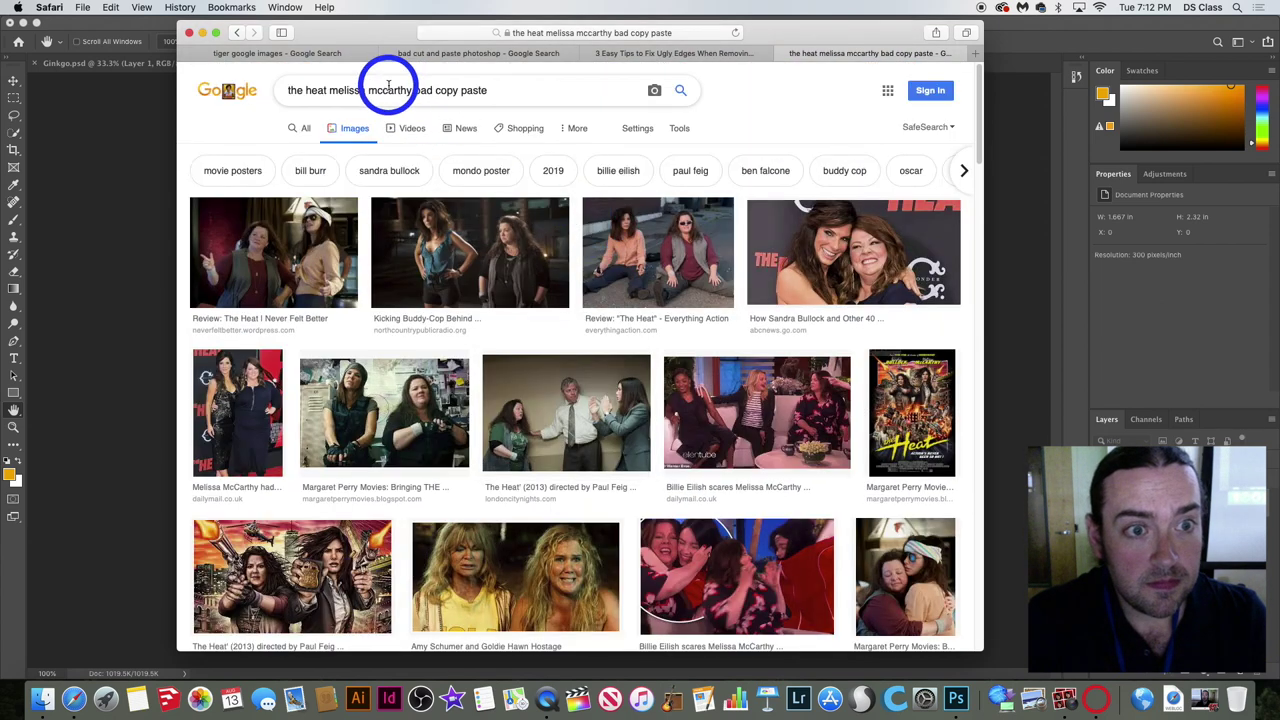
pyautogui.moveTo(420, 90); pyautogui.dragTo(526, 97)
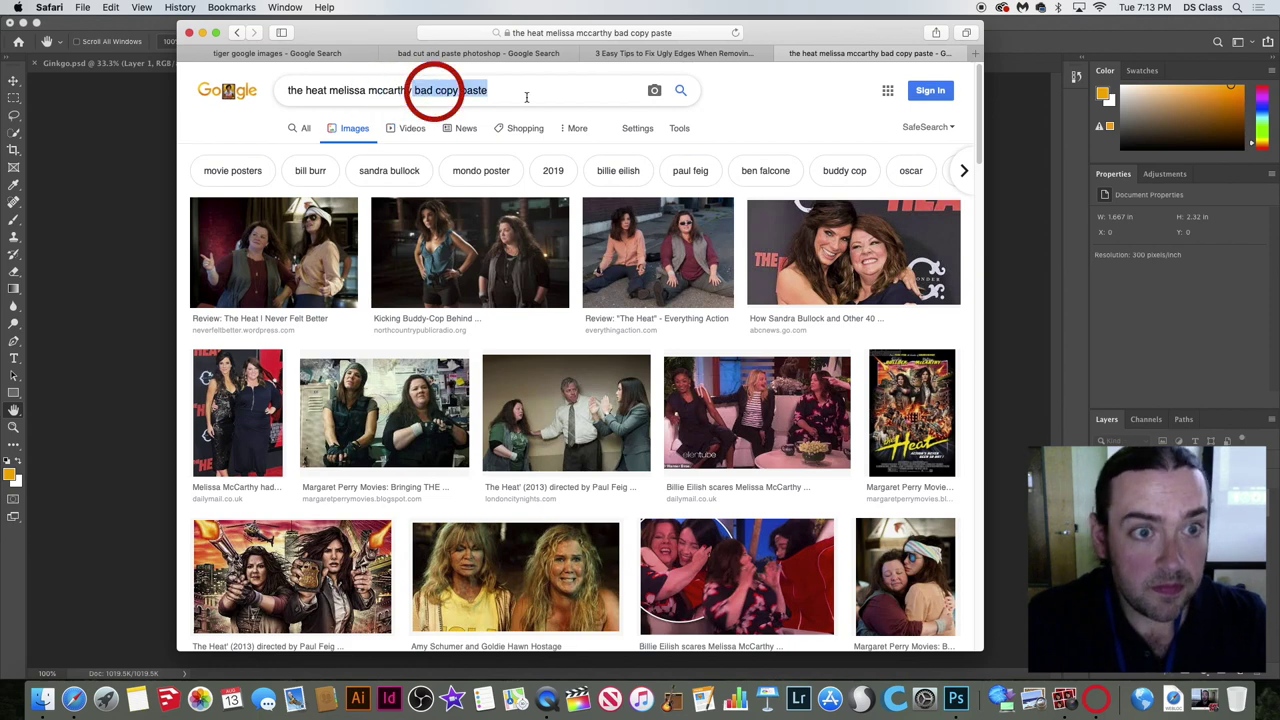
pyautogui.press('BackSpace')
# Change the query to 'the heat movie poster' and run the search.
pyautogui.press('Return')
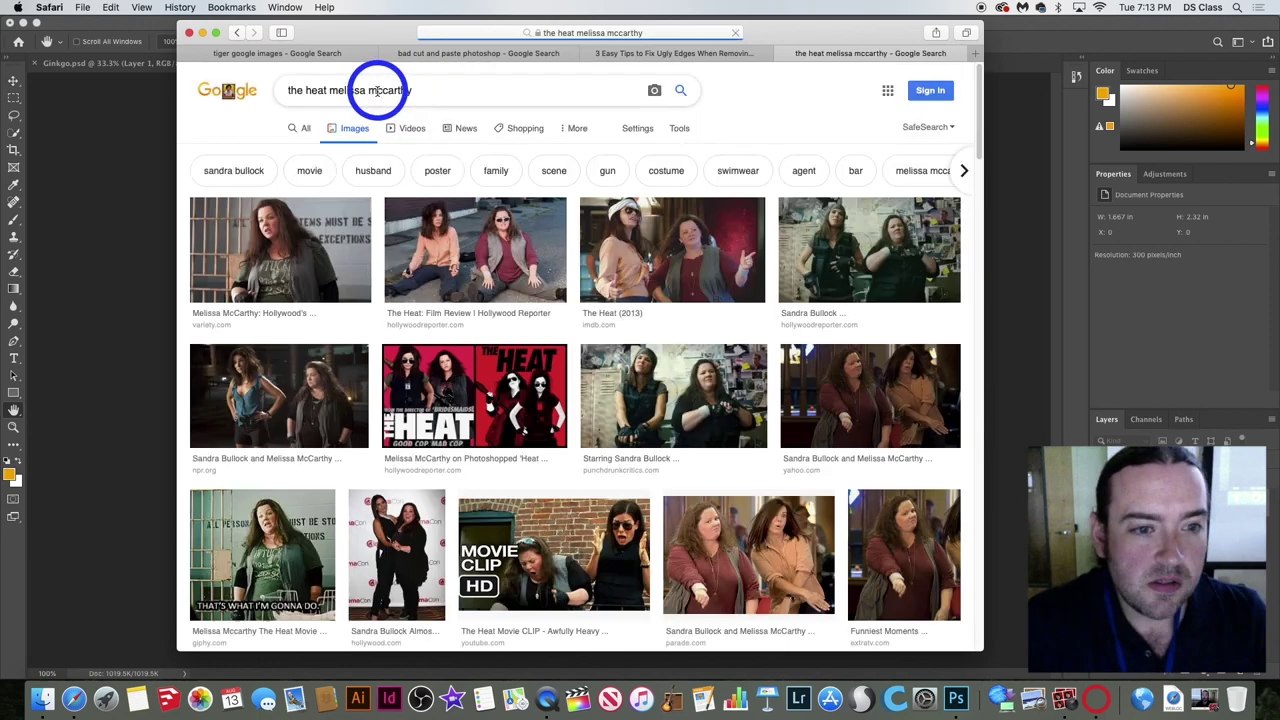
pyautogui.moveTo(330, 91); pyautogui.dragTo(448, 91)
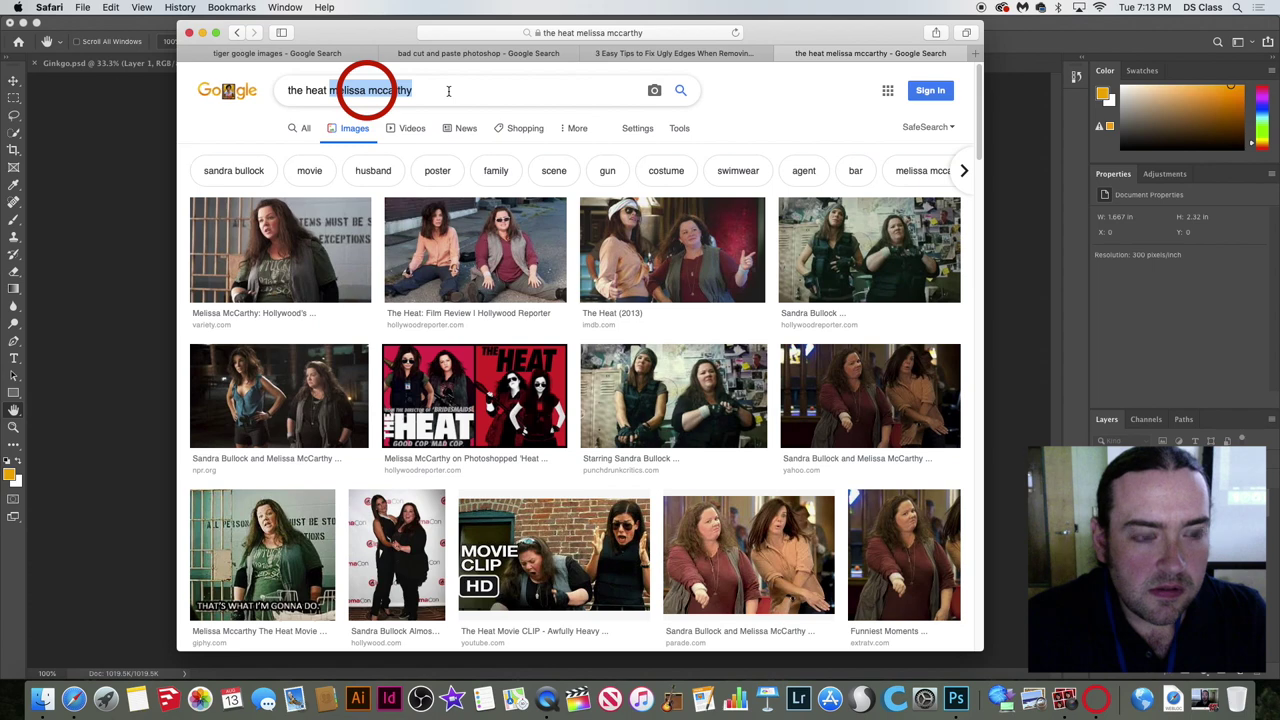
pyautogui.write('movie pos')
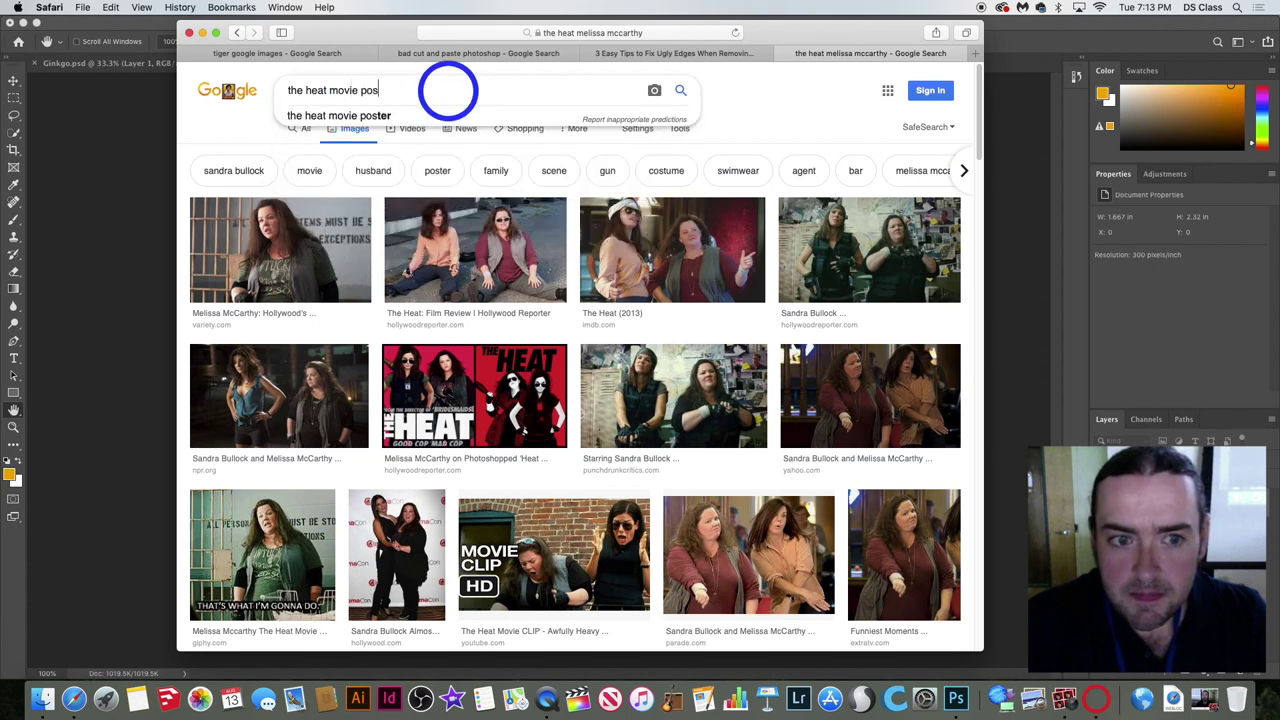
pyautogui.write('ter')
pyautogui.press('Return')
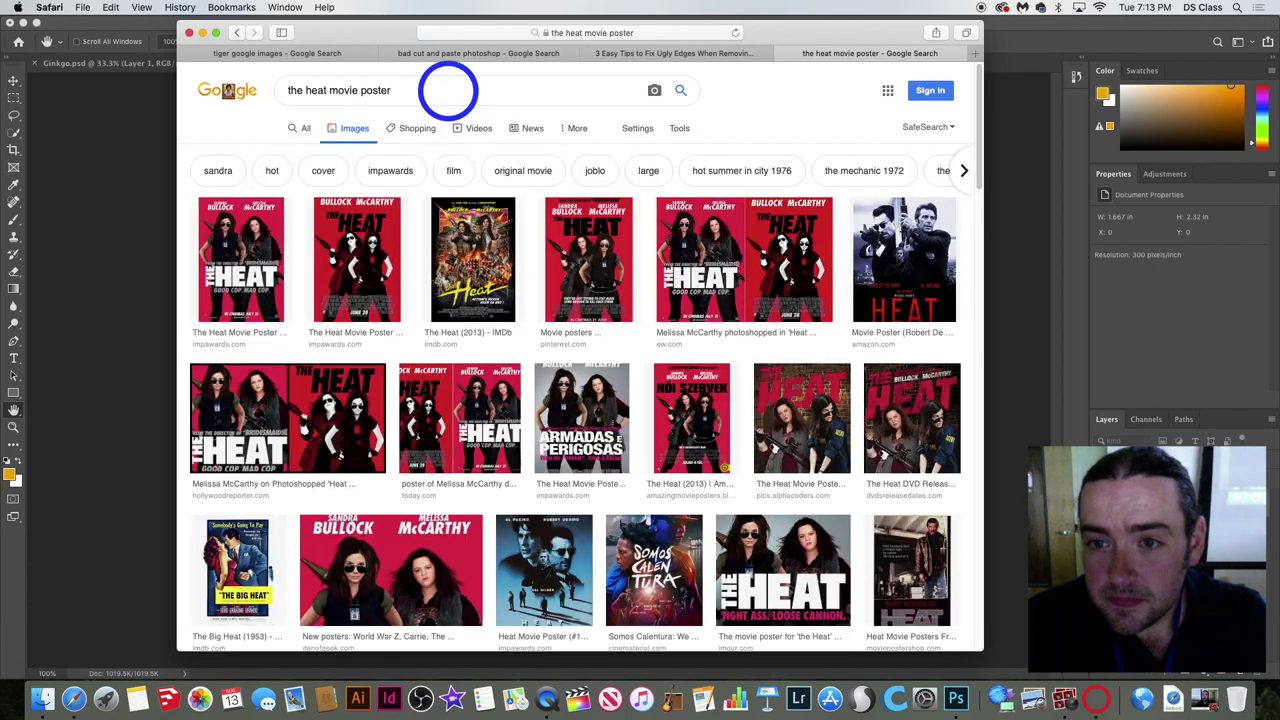
# Preview four Heat posters, including the EW.com and alphacoders versions.
pyautogui.click(243, 222)
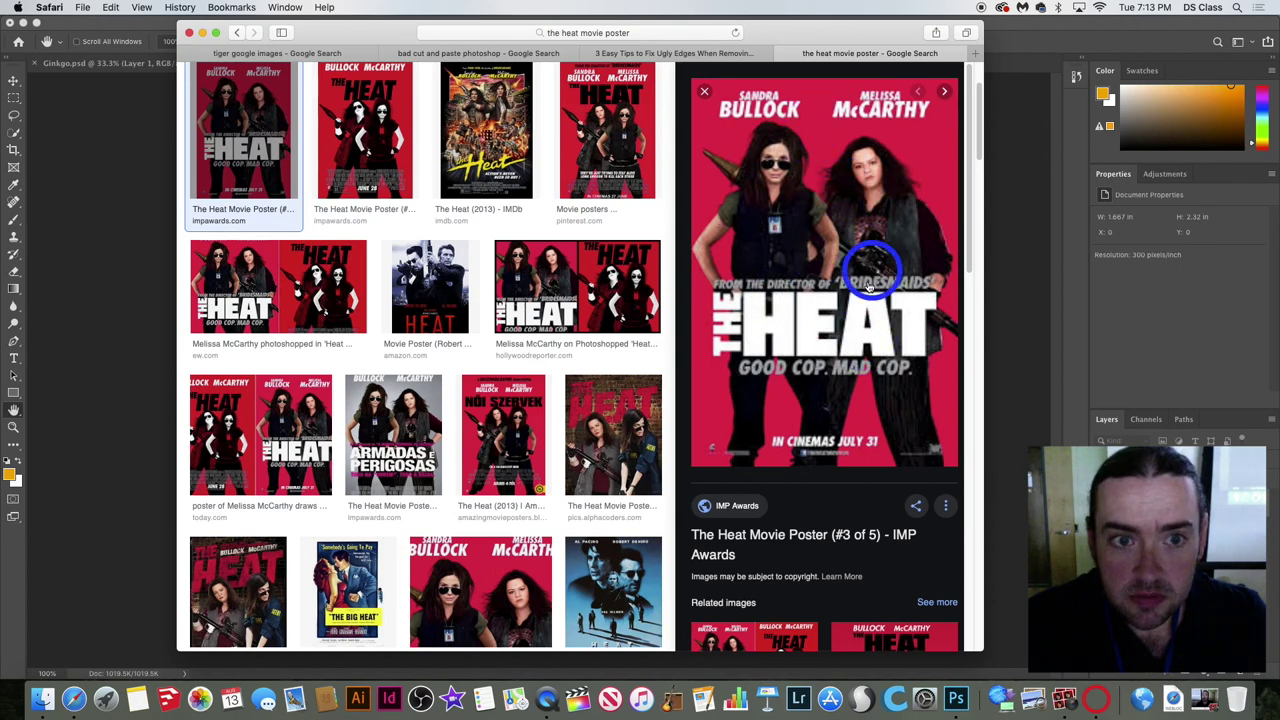
pyautogui.scroll(3, 818, 248)
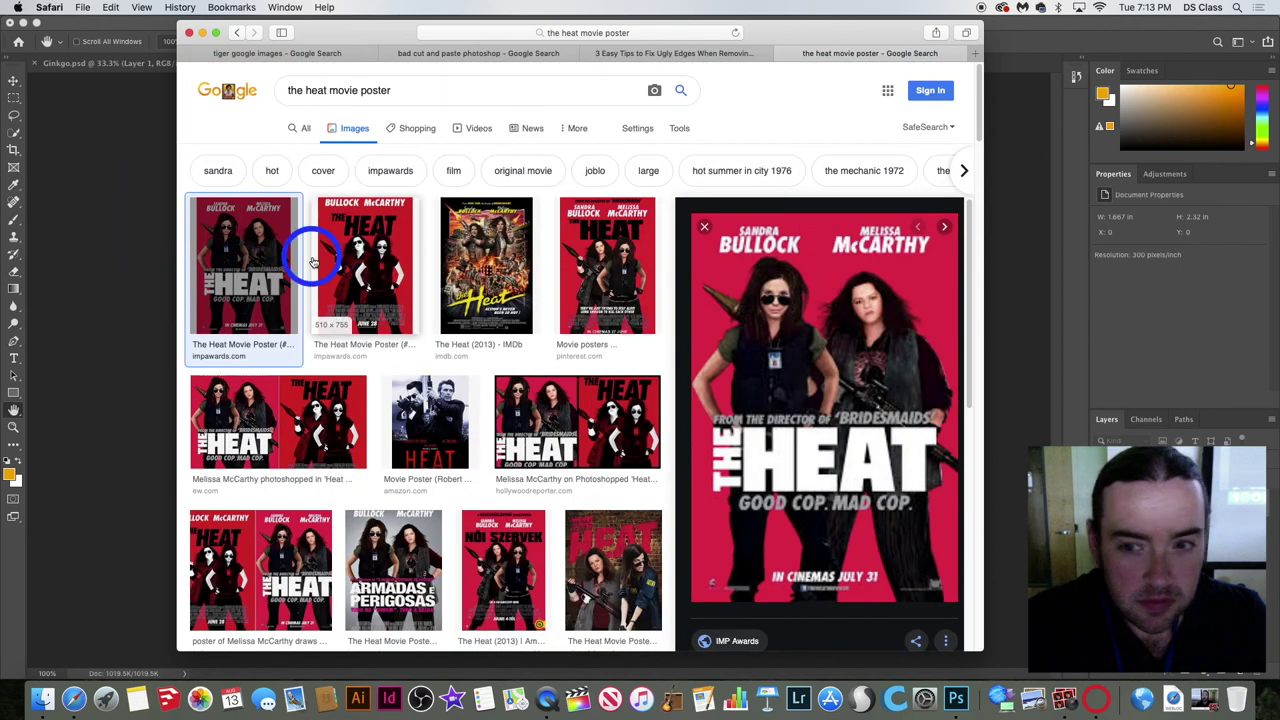
pyautogui.click(362, 265)
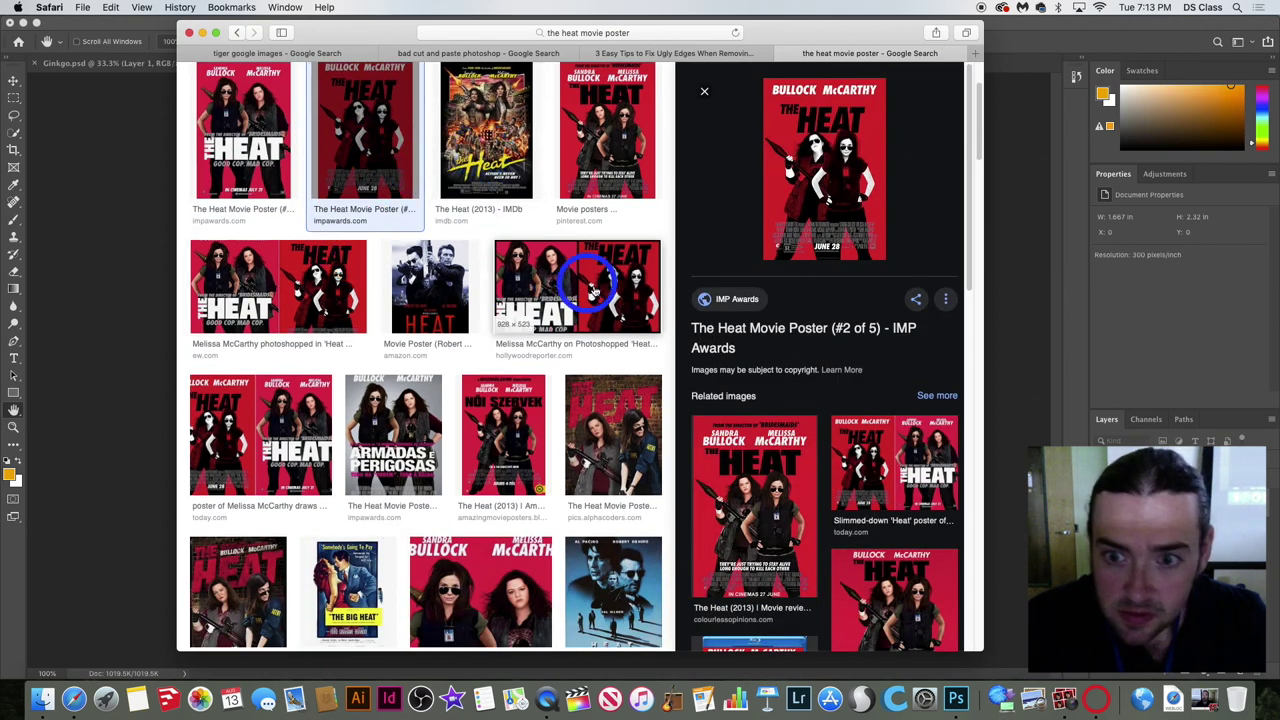
pyautogui.click(230, 305)
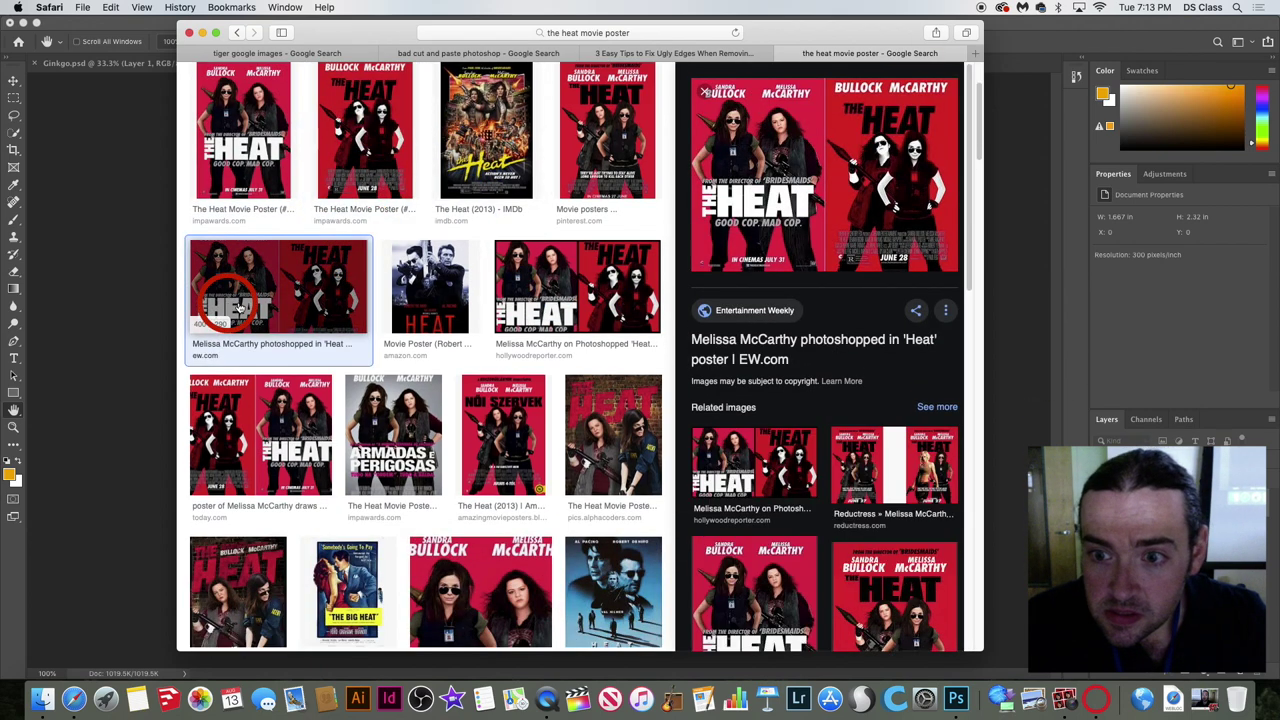
pyautogui.scroll(1, 427, 437)
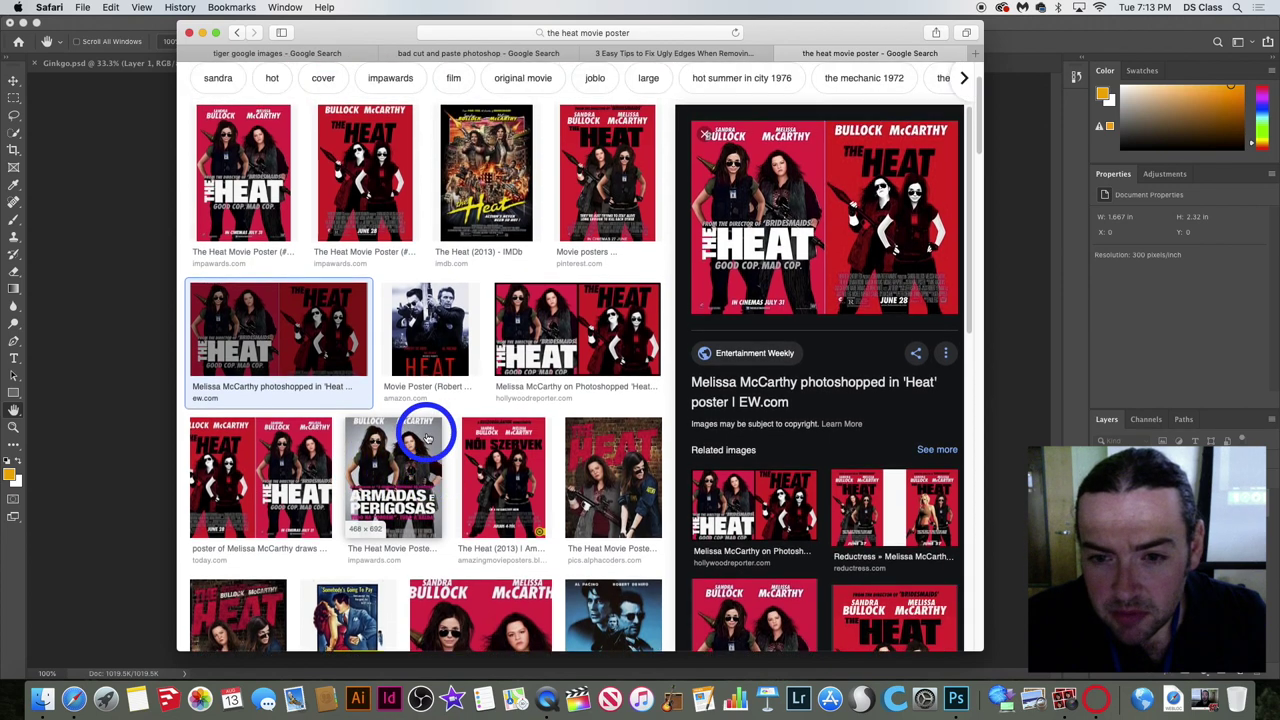
pyautogui.click(623, 480)
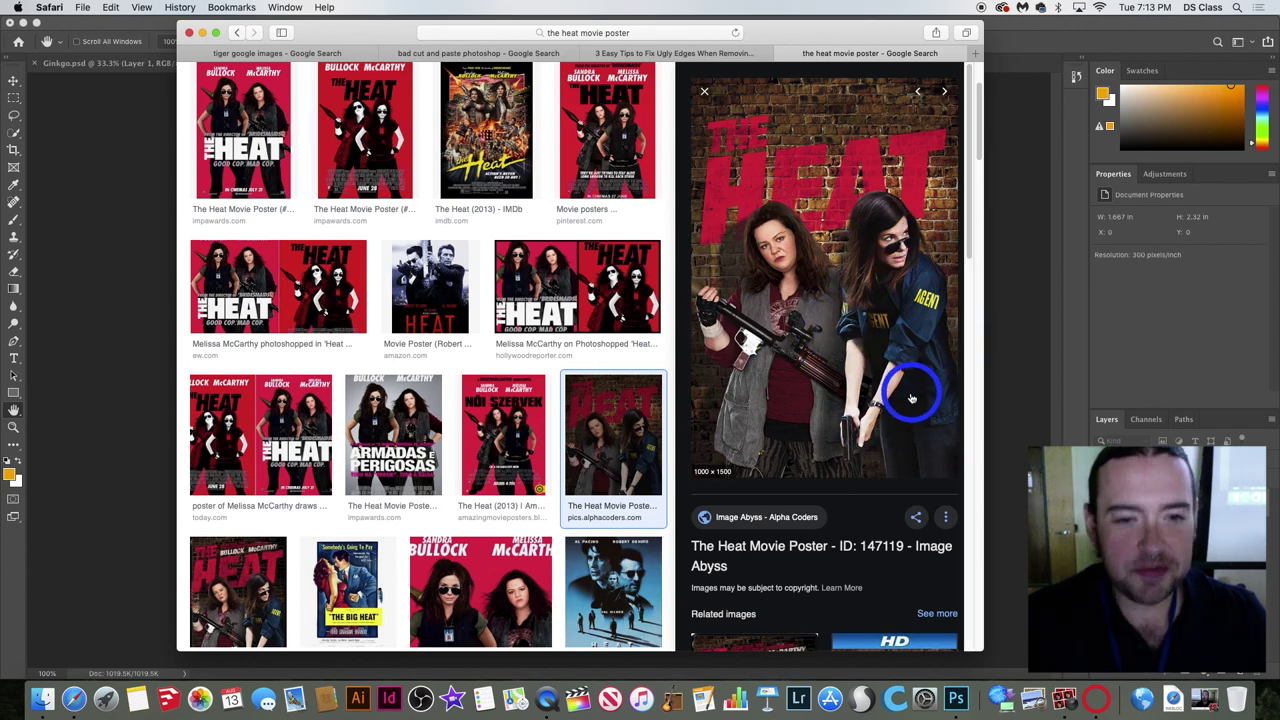
# Scroll through the poster results and select the whole search query.
pyautogui.scroll(3, 908, 394)
pyautogui.scroll(-5, 914, 386)
pyautogui.scroll(-8, 529, 337)
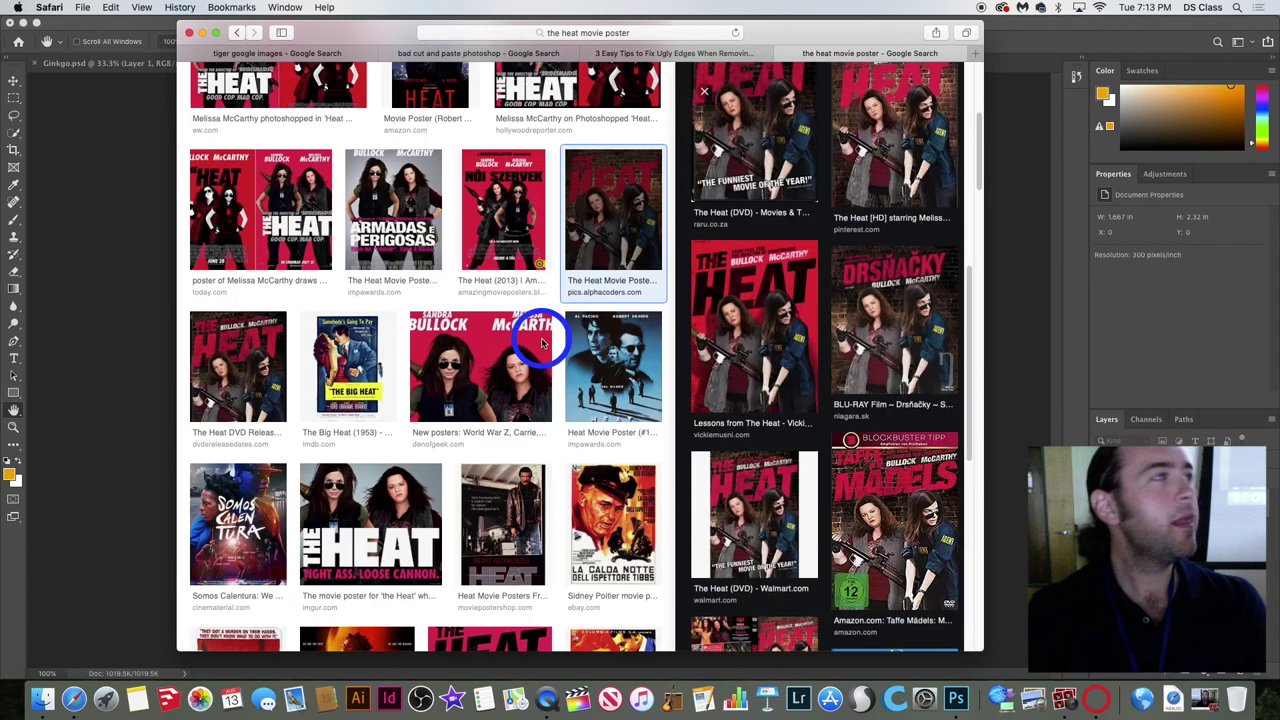
pyautogui.scroll(-4, 750, 325)
pyautogui.scroll(-2, 750, 325)
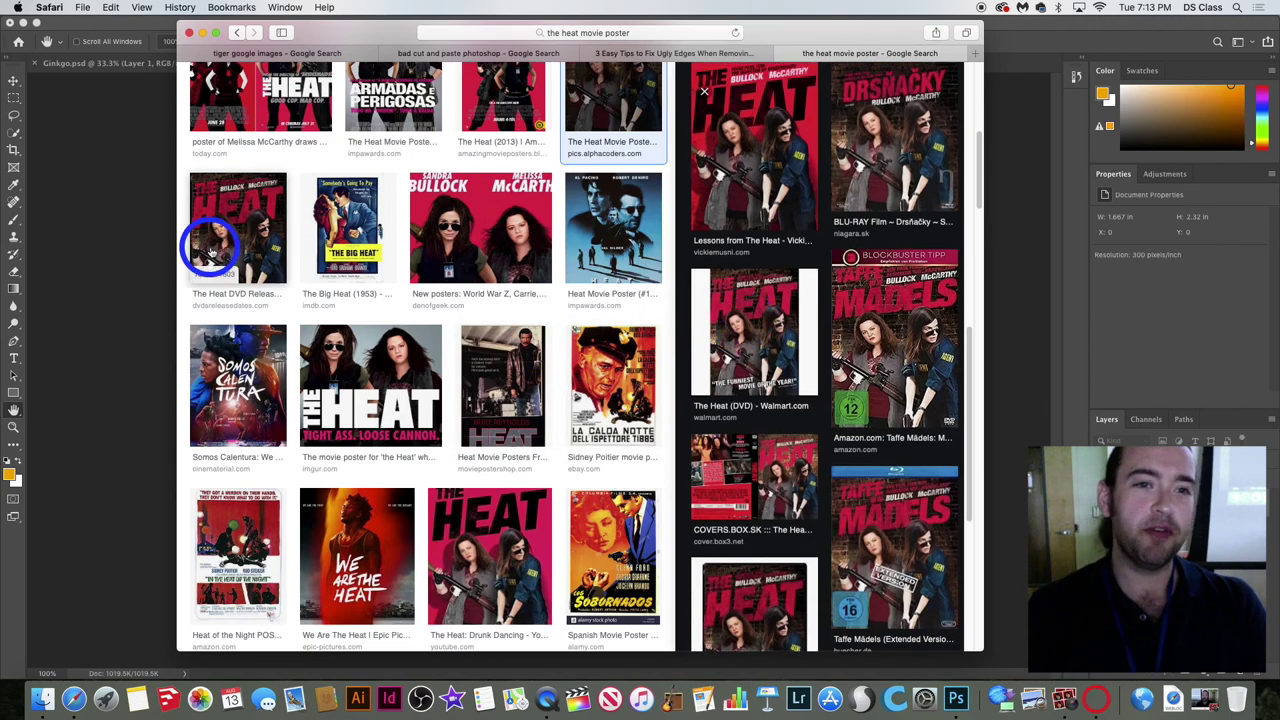
pyautogui.scroll(5, 429, 229)
pyautogui.scroll(3, 452, 283)
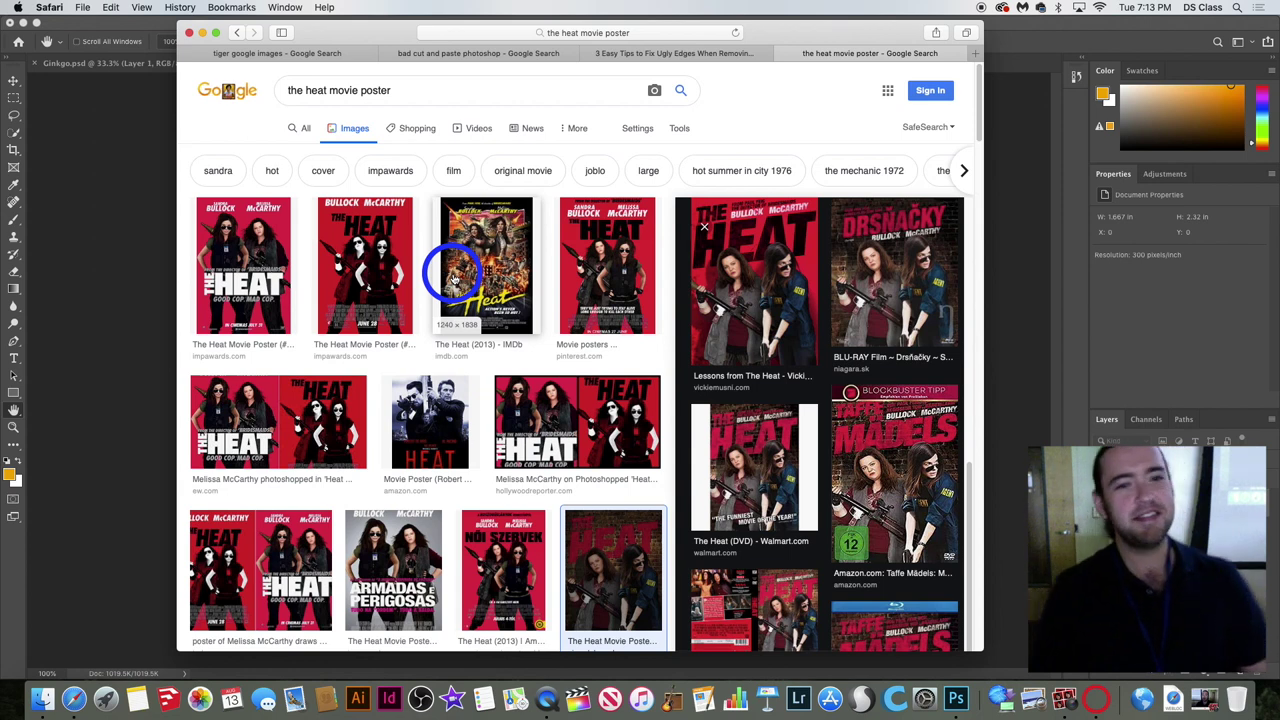
pyautogui.tripleClick(411, 89)
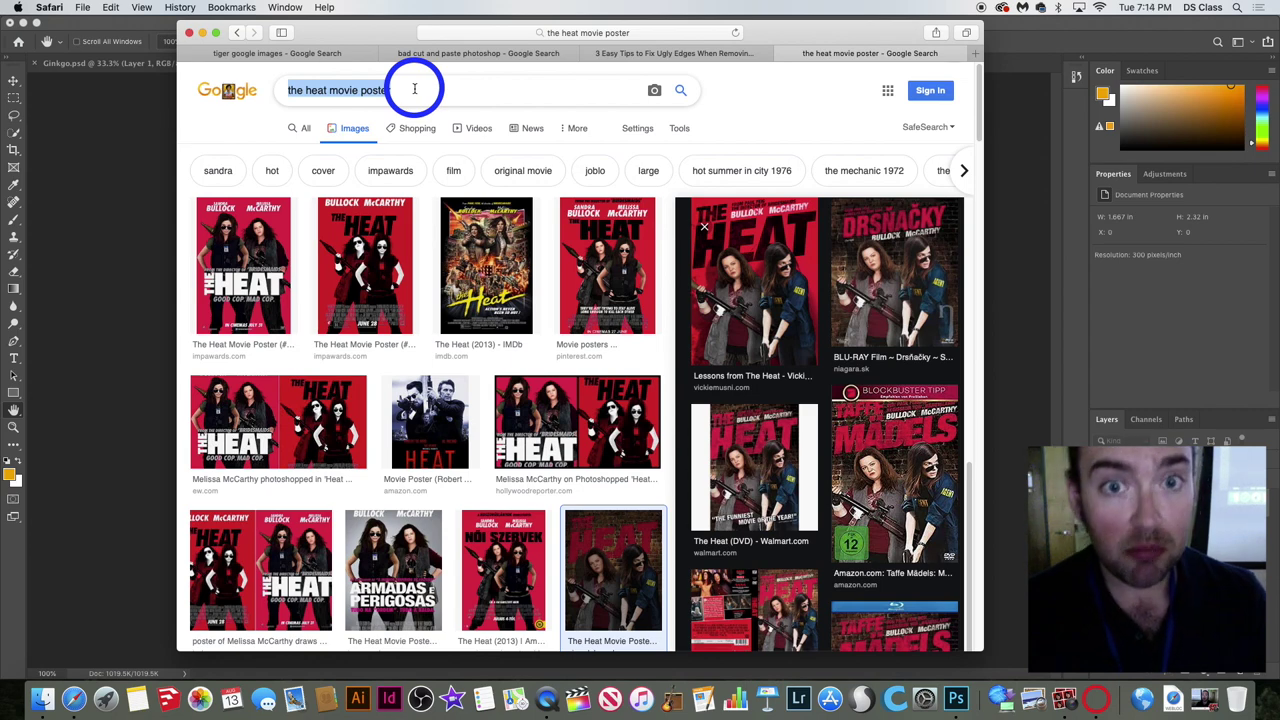
pyautogui.scroll(-5, 635, 390)
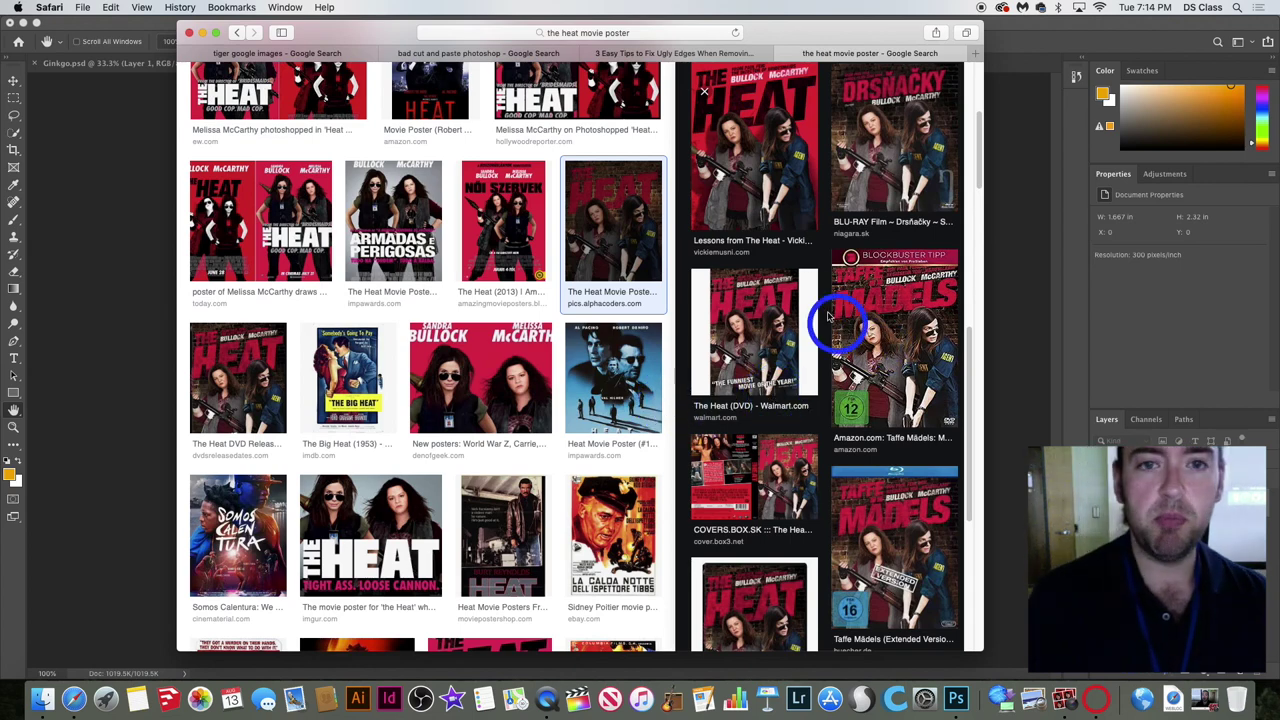
# Scroll through the How-To Geek ugly-edges article and close its newsletter popup.
pyautogui.click(612, 55)
pyautogui.scroll(-10, 531, 275)
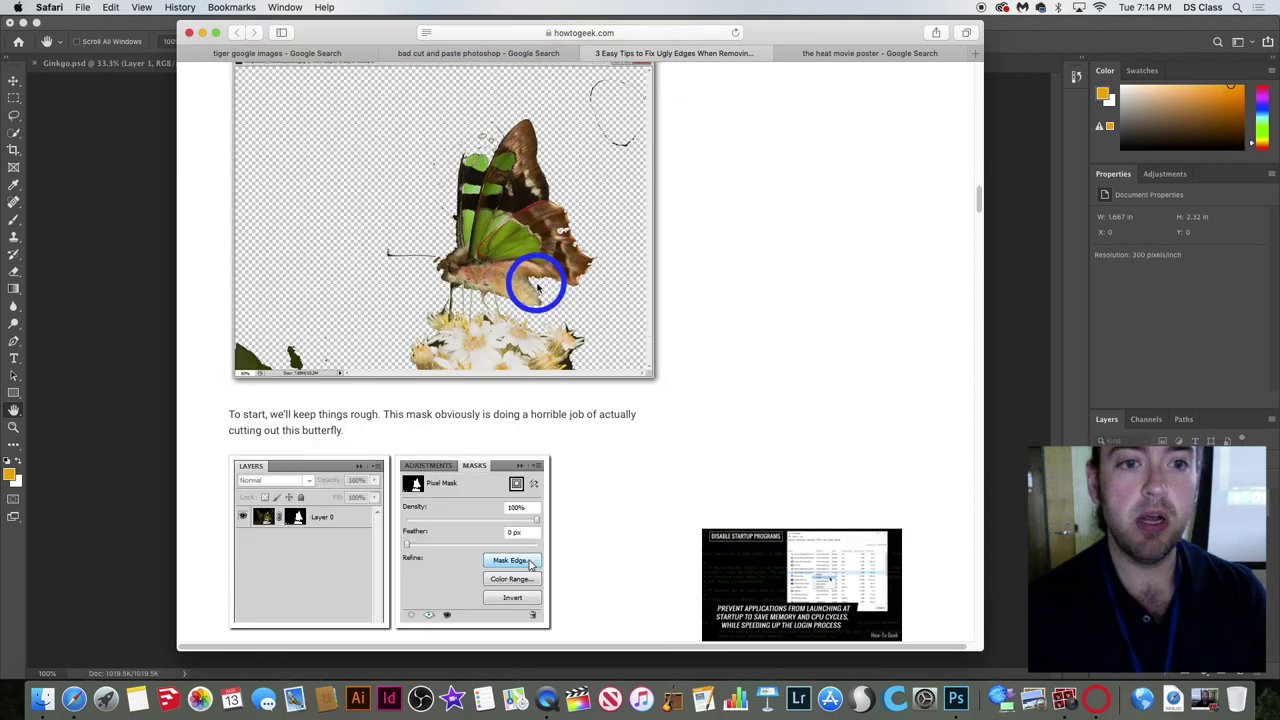
pyautogui.scroll(-10, 531, 280)
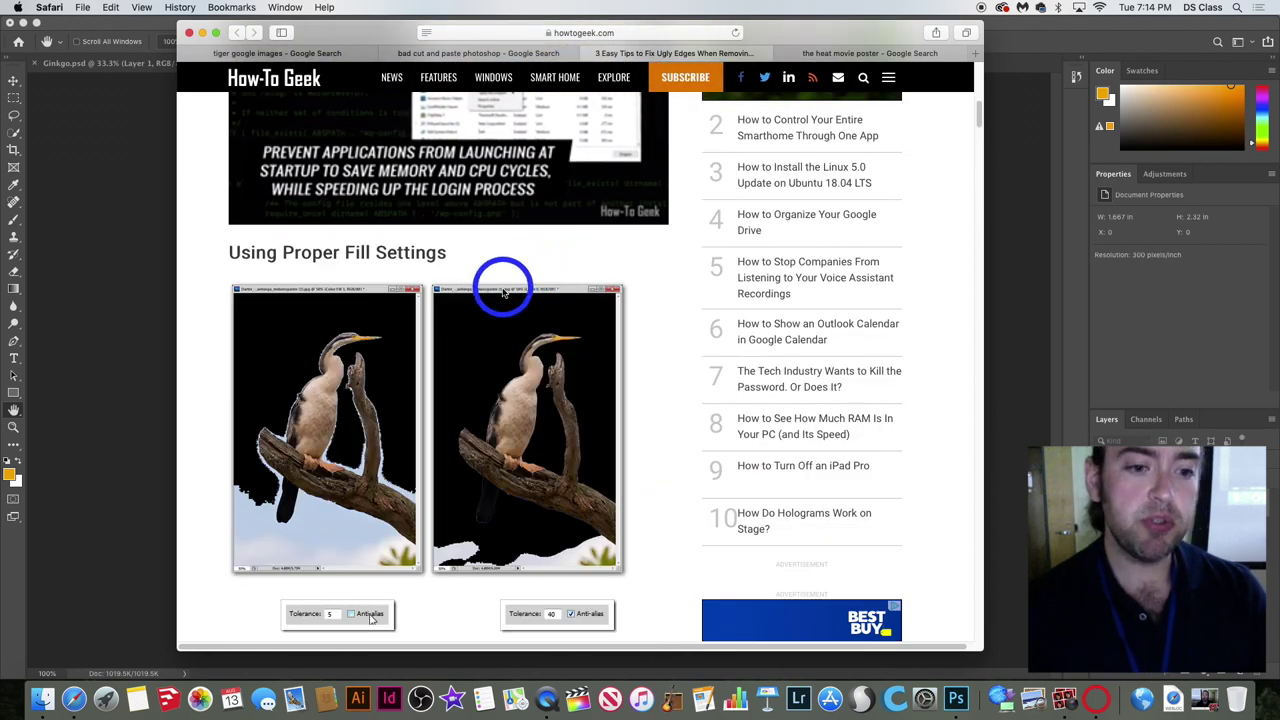
pyautogui.scroll(15, 510, 285)
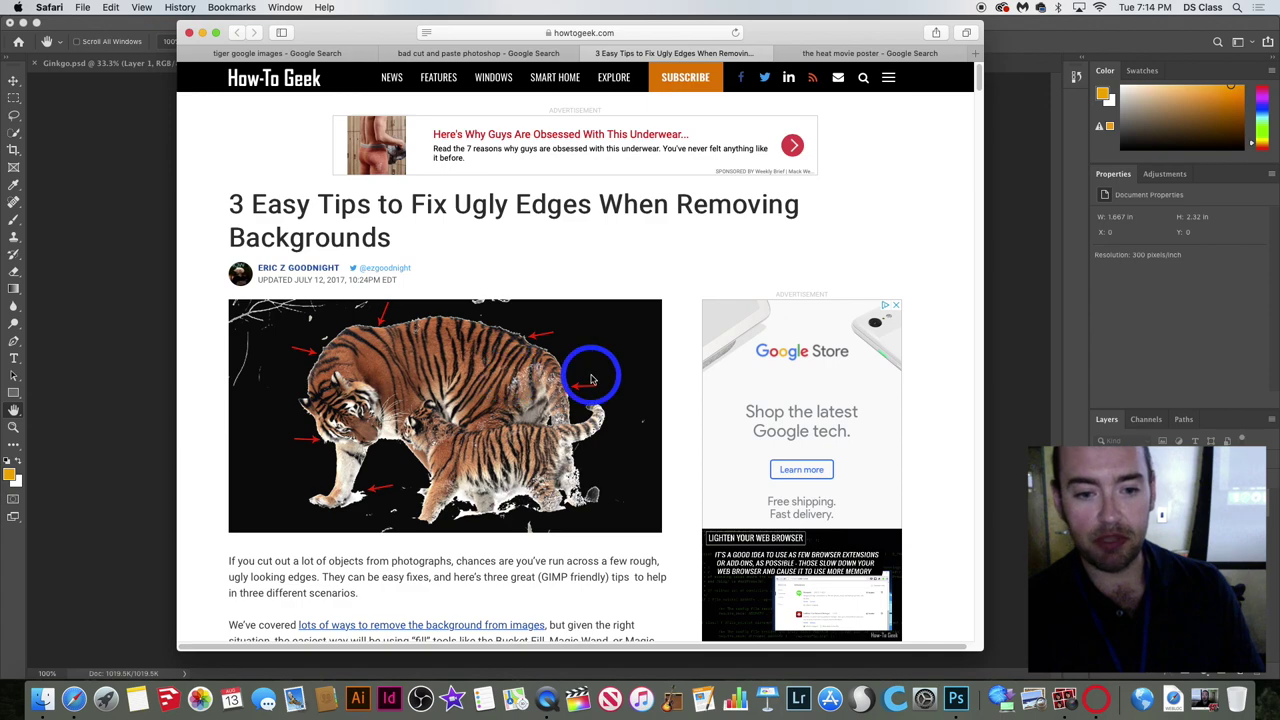
pyautogui.moveTo(497, 34)
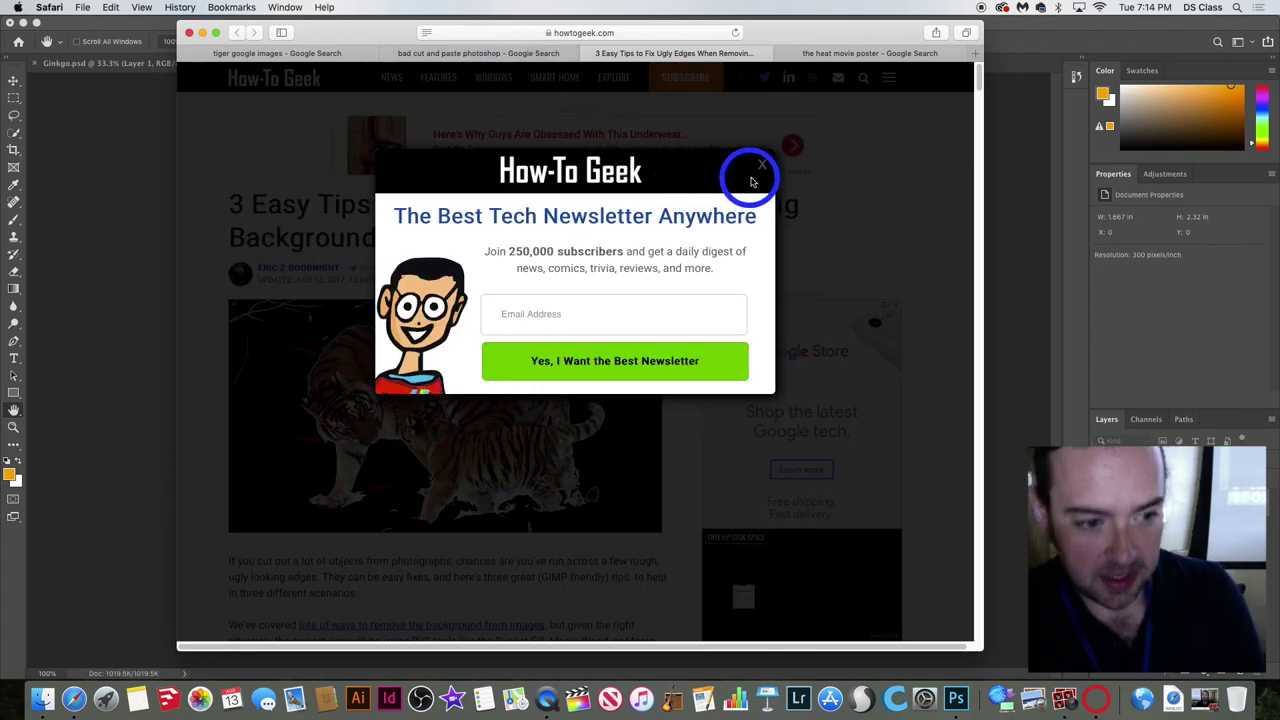
pyautogui.click(763, 165)
# Scroll the 'bad cut and paste photoshop' results and preview the butterfly Content-Aware Fill image.
pyautogui.click(505, 52)
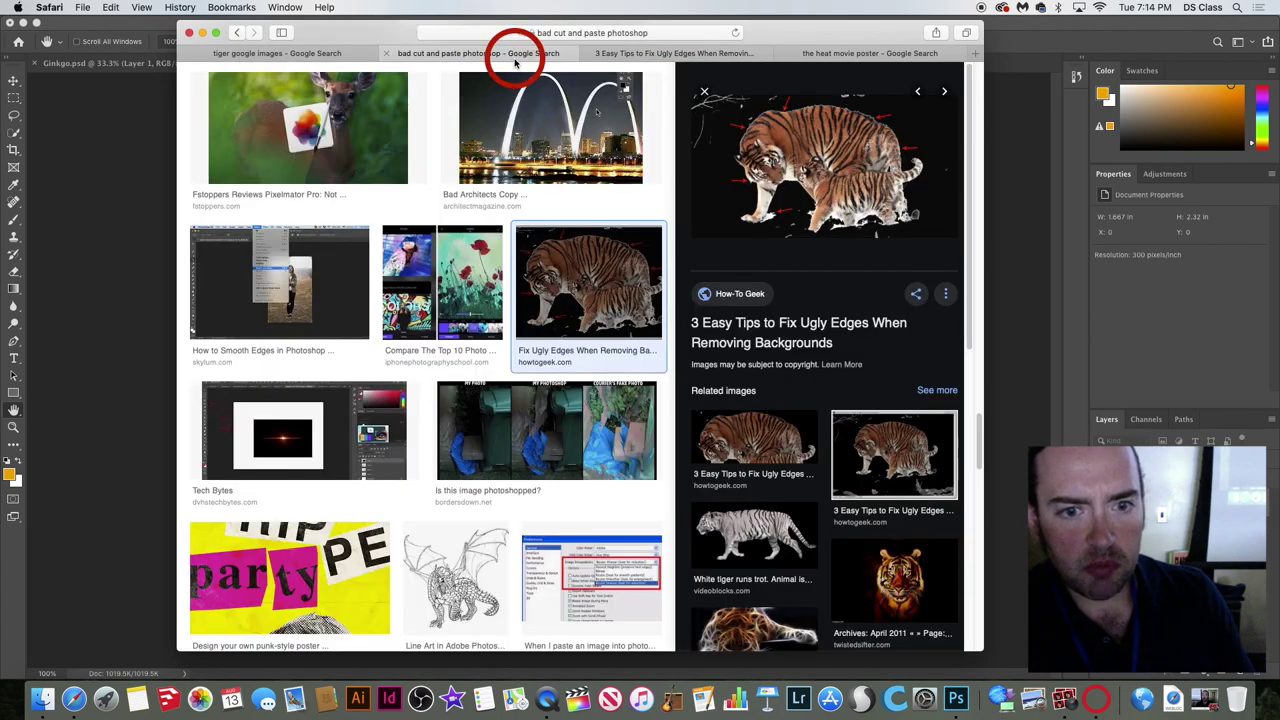
pyautogui.scroll(-5, 495, 383)
pyautogui.scroll(-10, 495, 383)
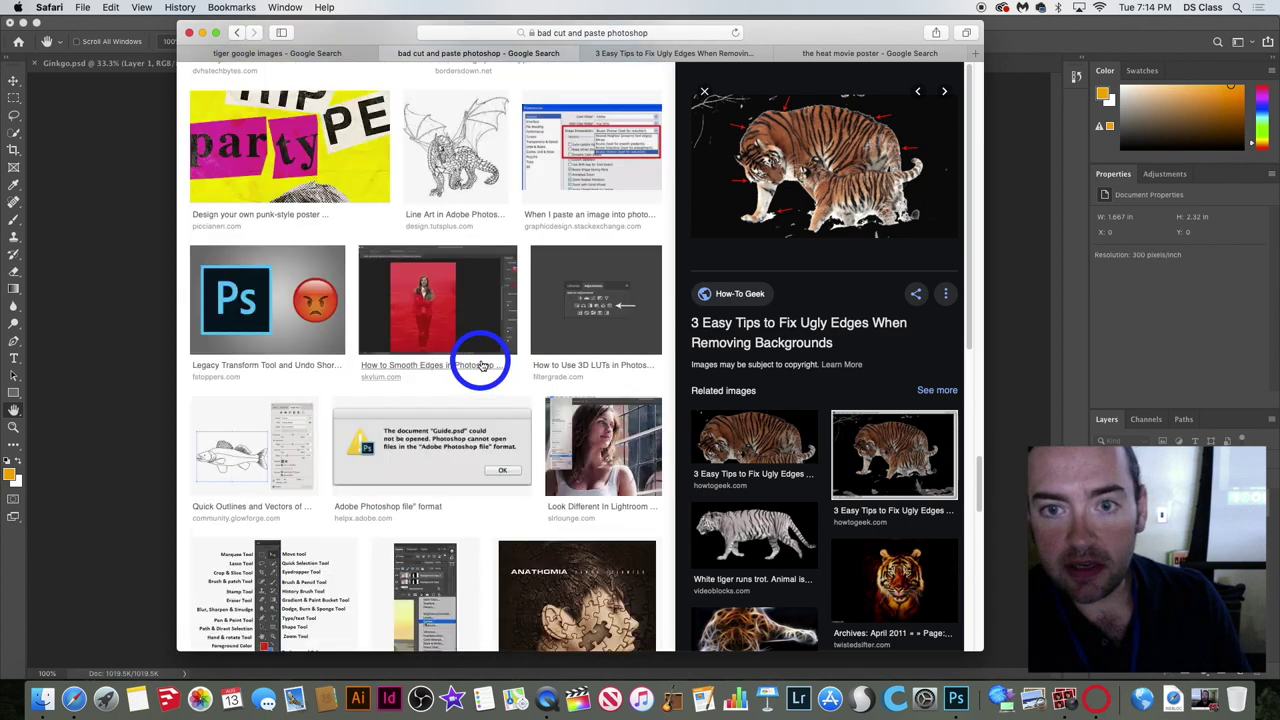
pyautogui.scroll(-4, 562, 388)
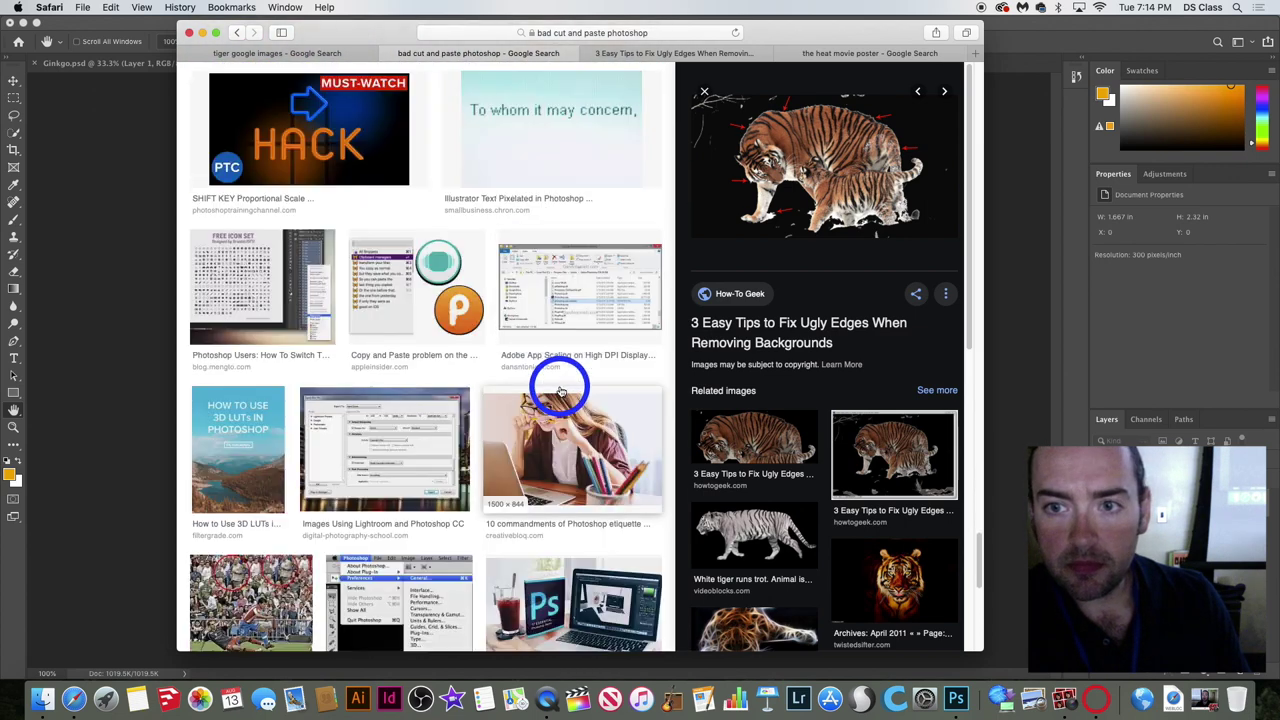
pyautogui.scroll(-10, 560, 390)
pyautogui.click(562, 266)
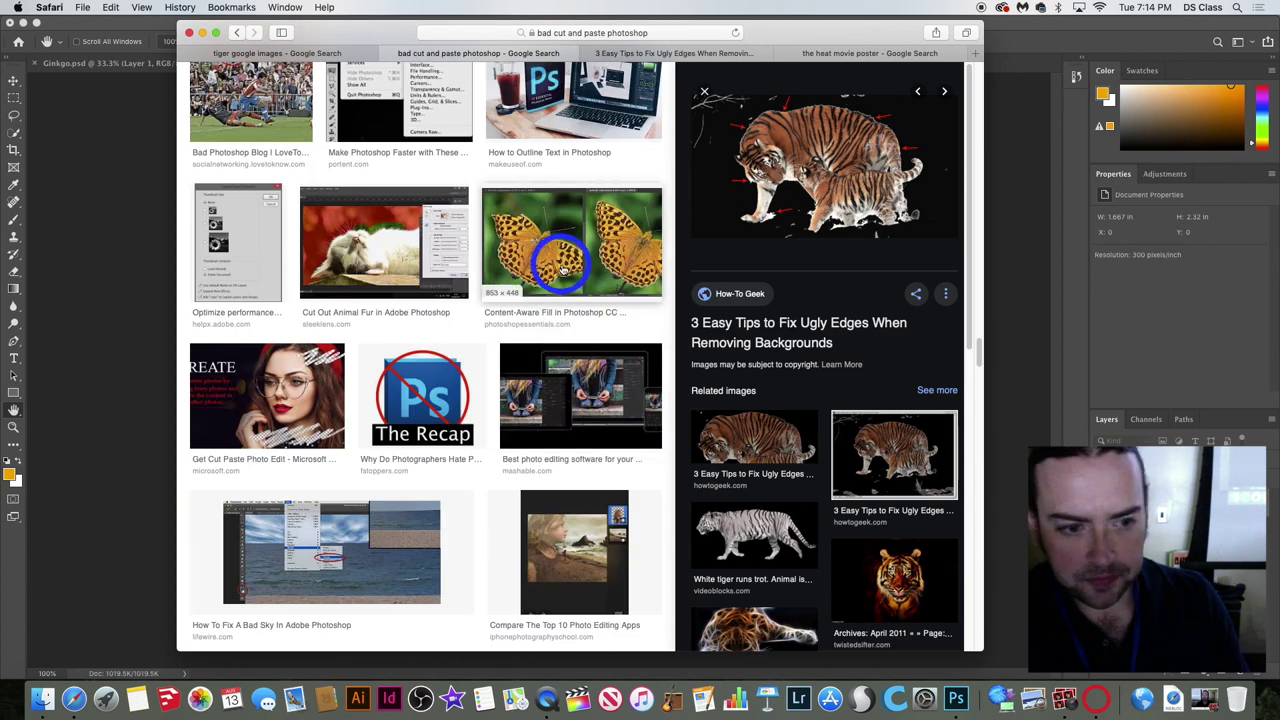
pyautogui.click(573, 260)
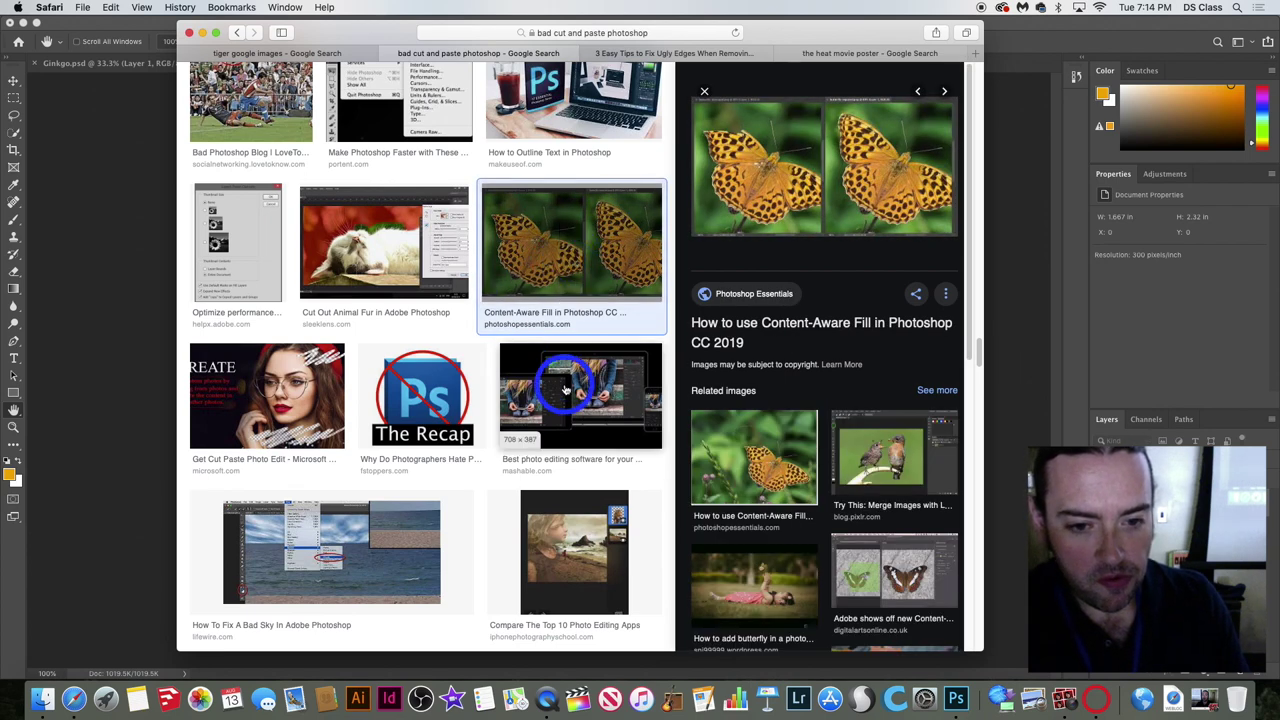
# Preview the 'Photoshop fail?' family photo result and open its USA Today article.
pyautogui.scroll(-5, 565, 388)
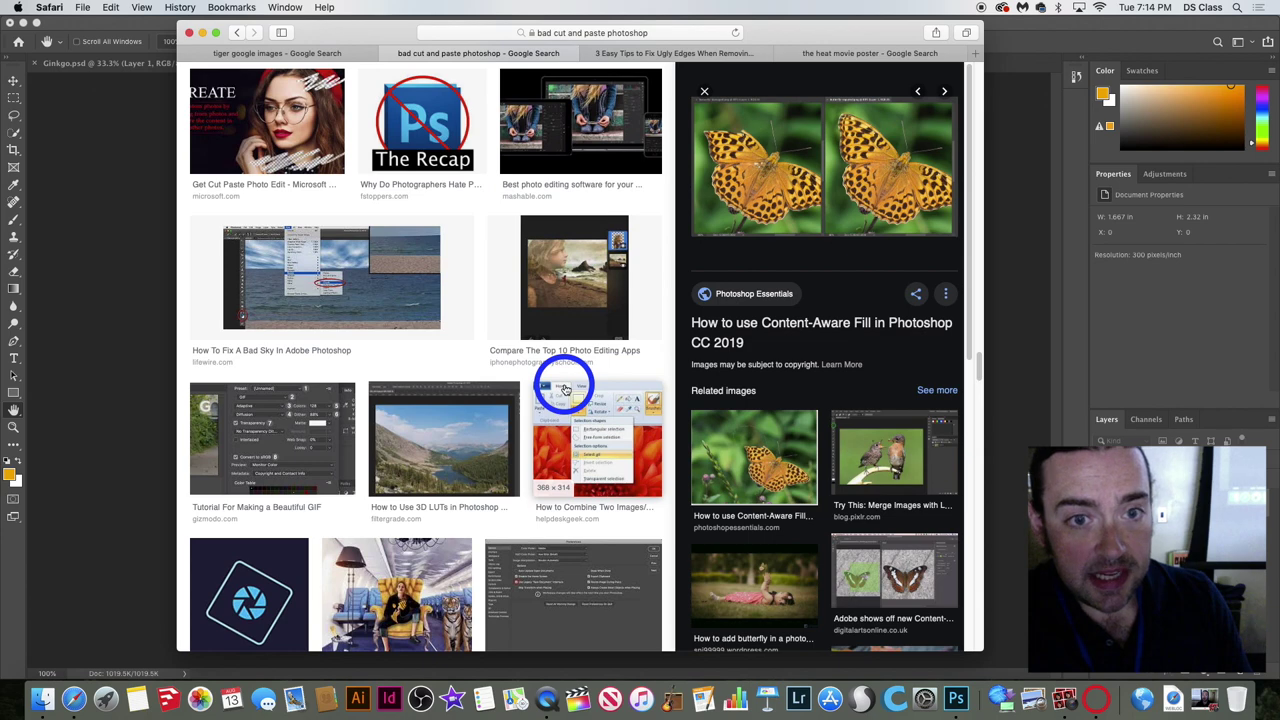
pyautogui.scroll(-4, 565, 389)
pyautogui.scroll(-12, 565, 389)
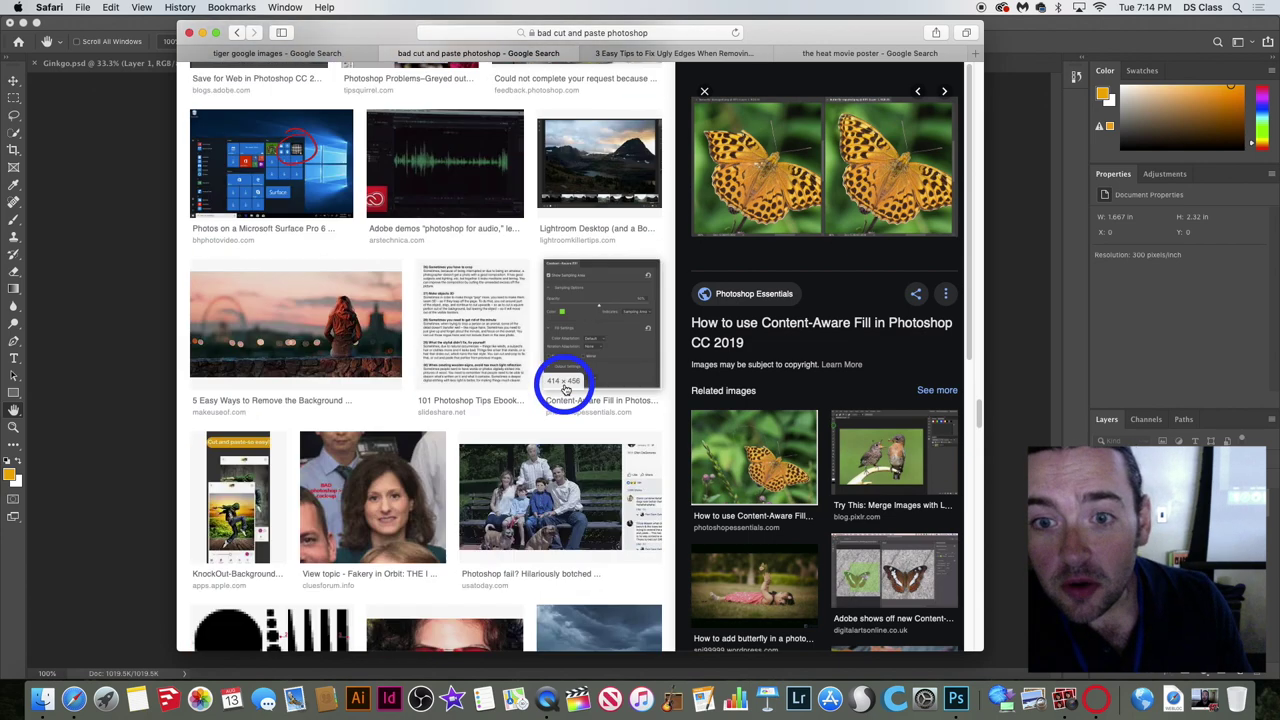
pyautogui.scroll(-6, 565, 389)
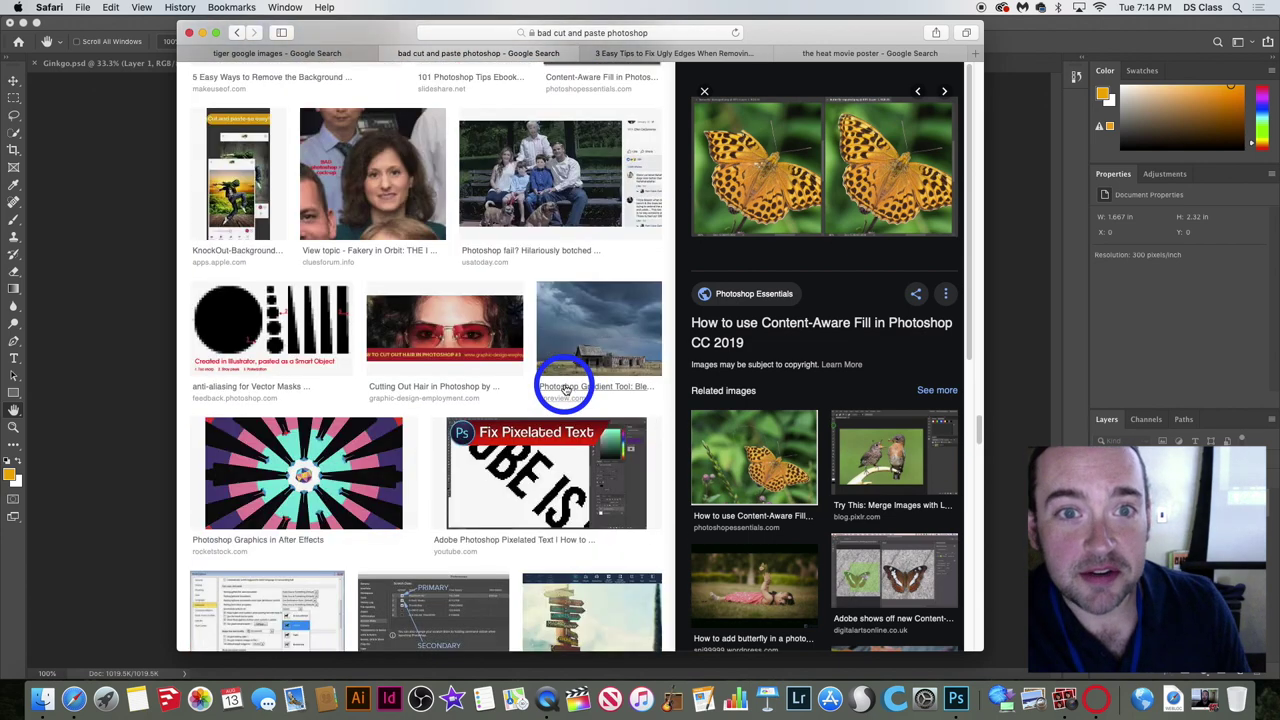
pyautogui.click(537, 186)
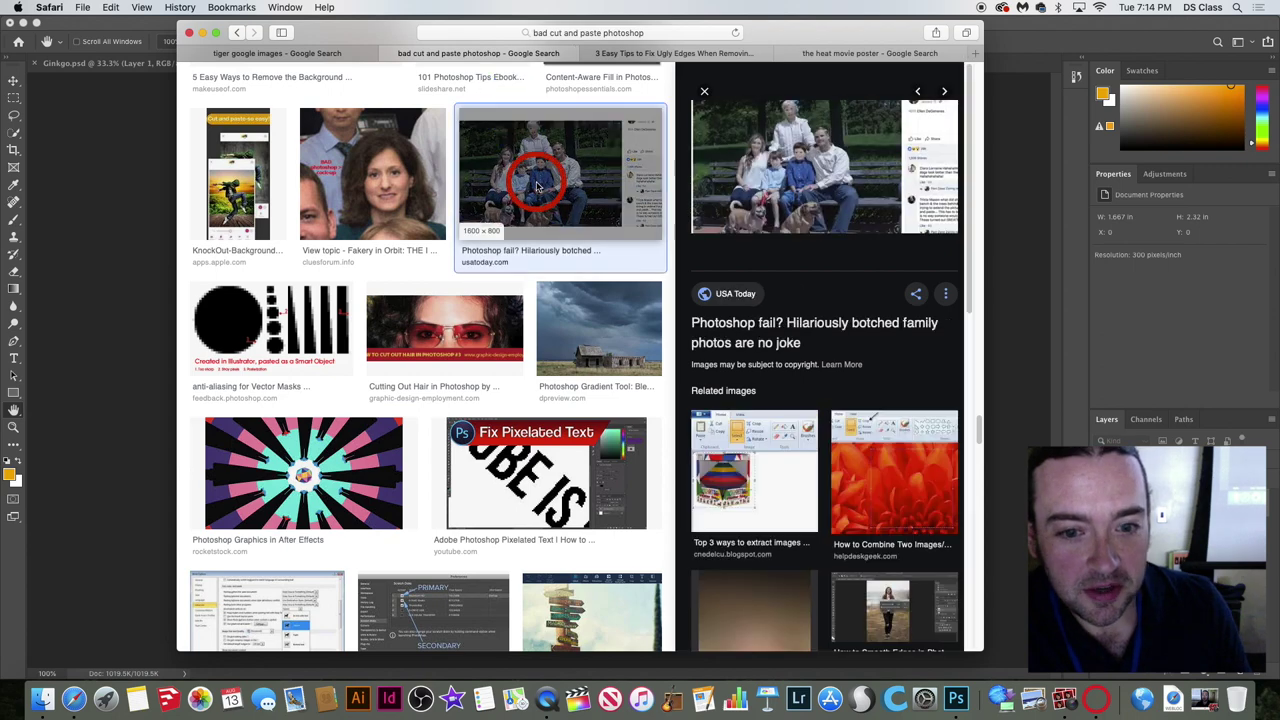
pyautogui.click(812, 202)
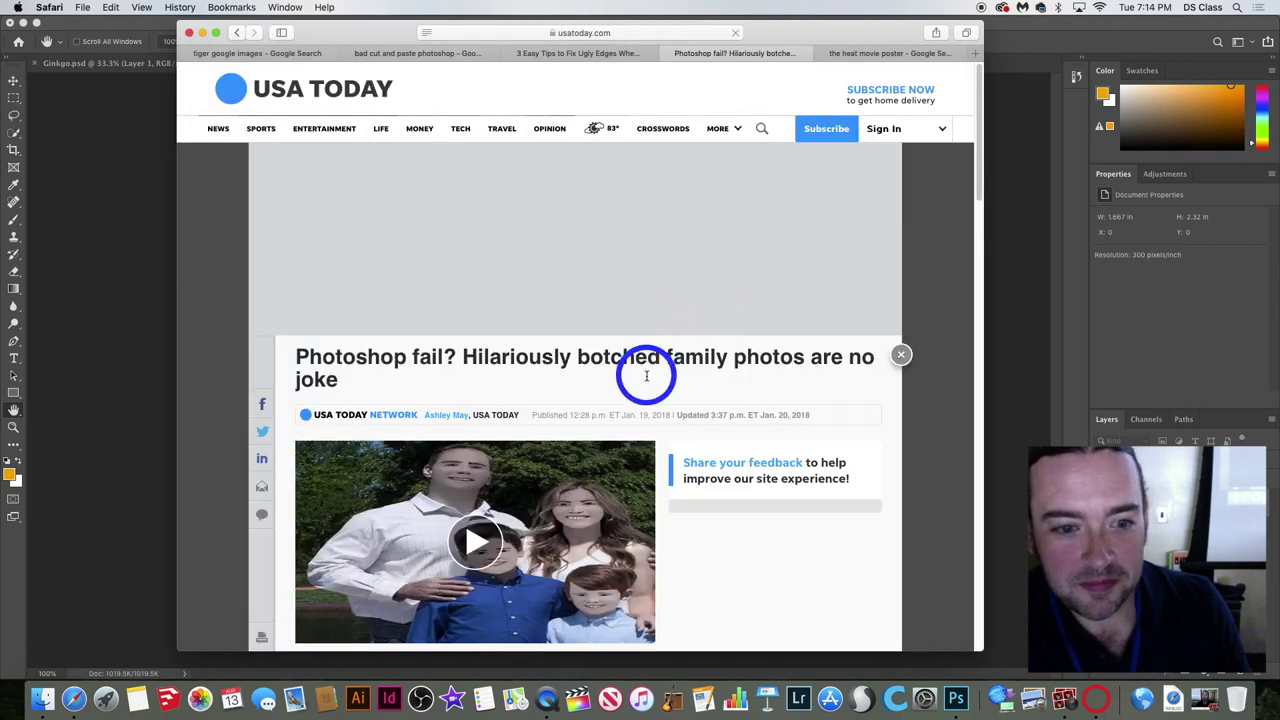
# Play the USA Today article's video and open a family photo, allowing facebook.com content.
pyautogui.scroll(-5, 660, 326)
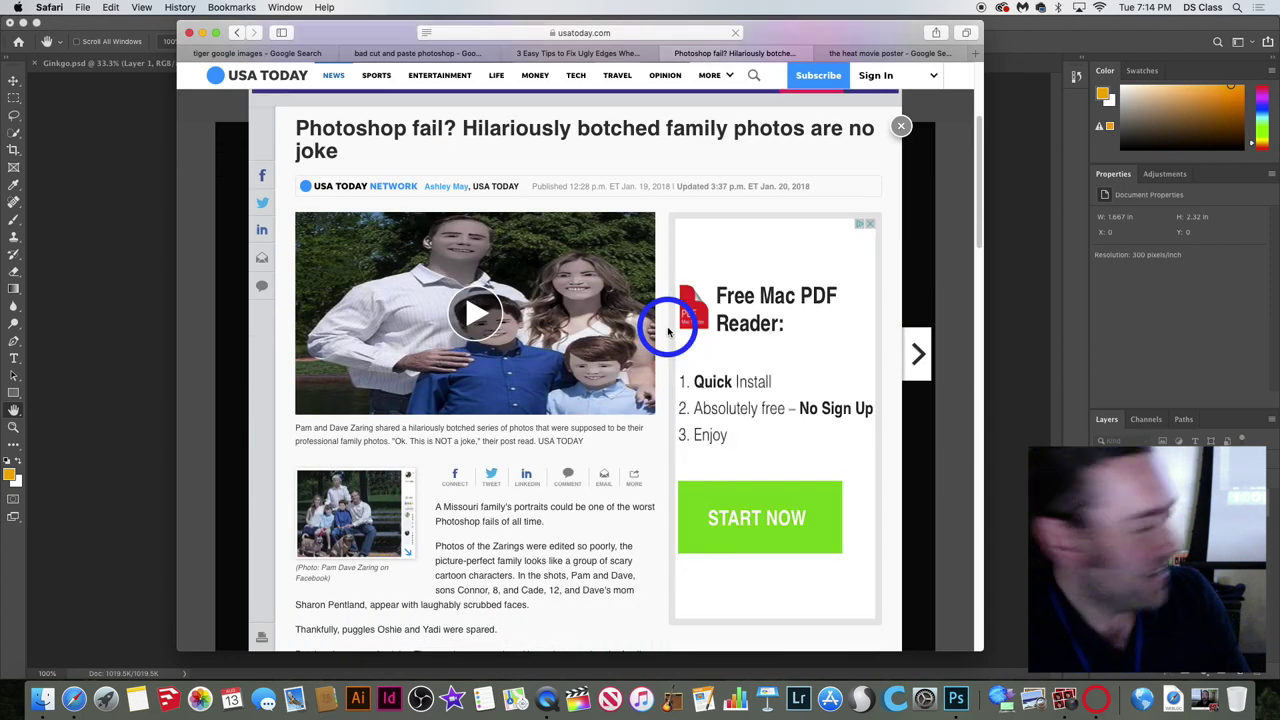
pyautogui.click(500, 314)
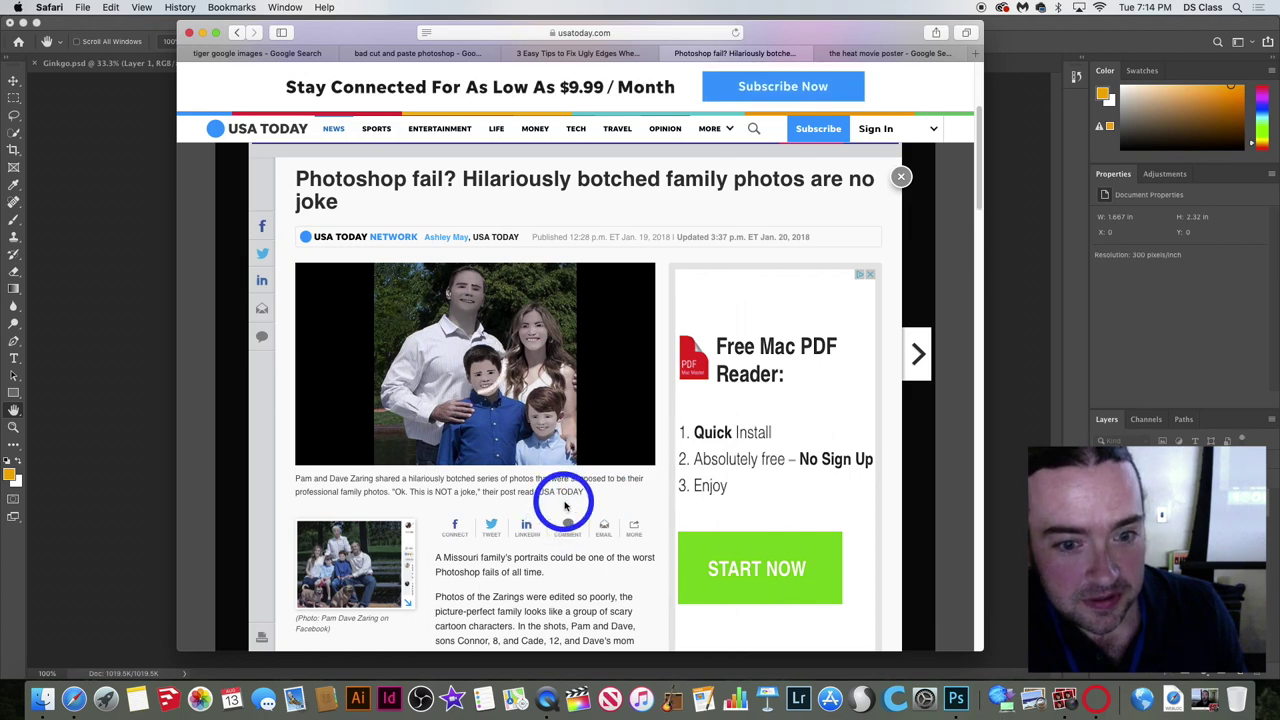
pyautogui.scroll(-10, 565, 505)
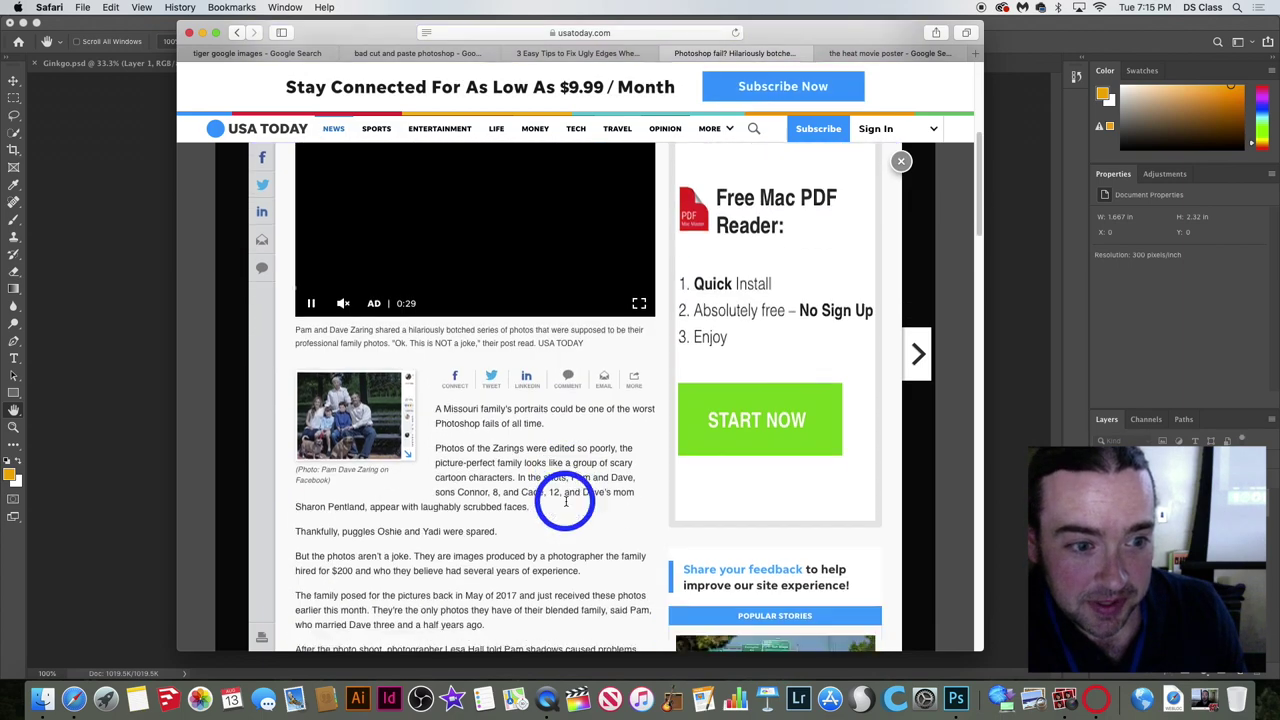
pyautogui.scroll(-5, 566, 502)
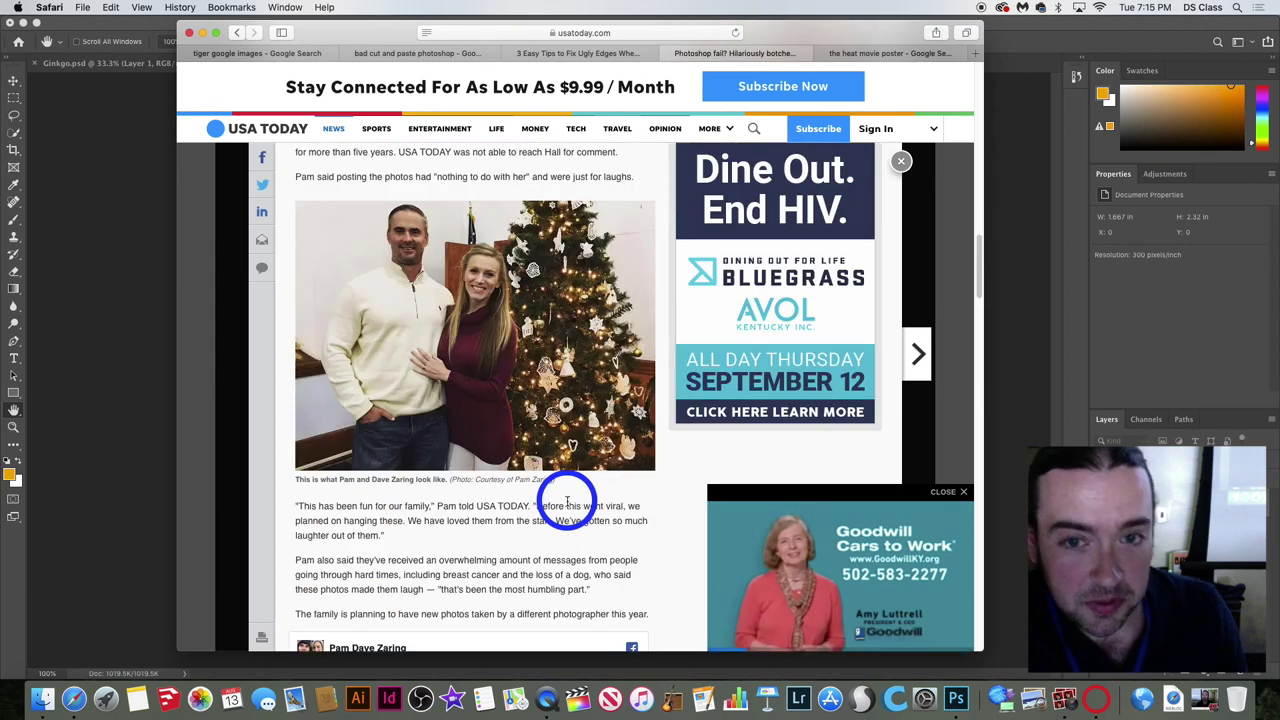
pyautogui.scroll(-5, 566, 503)
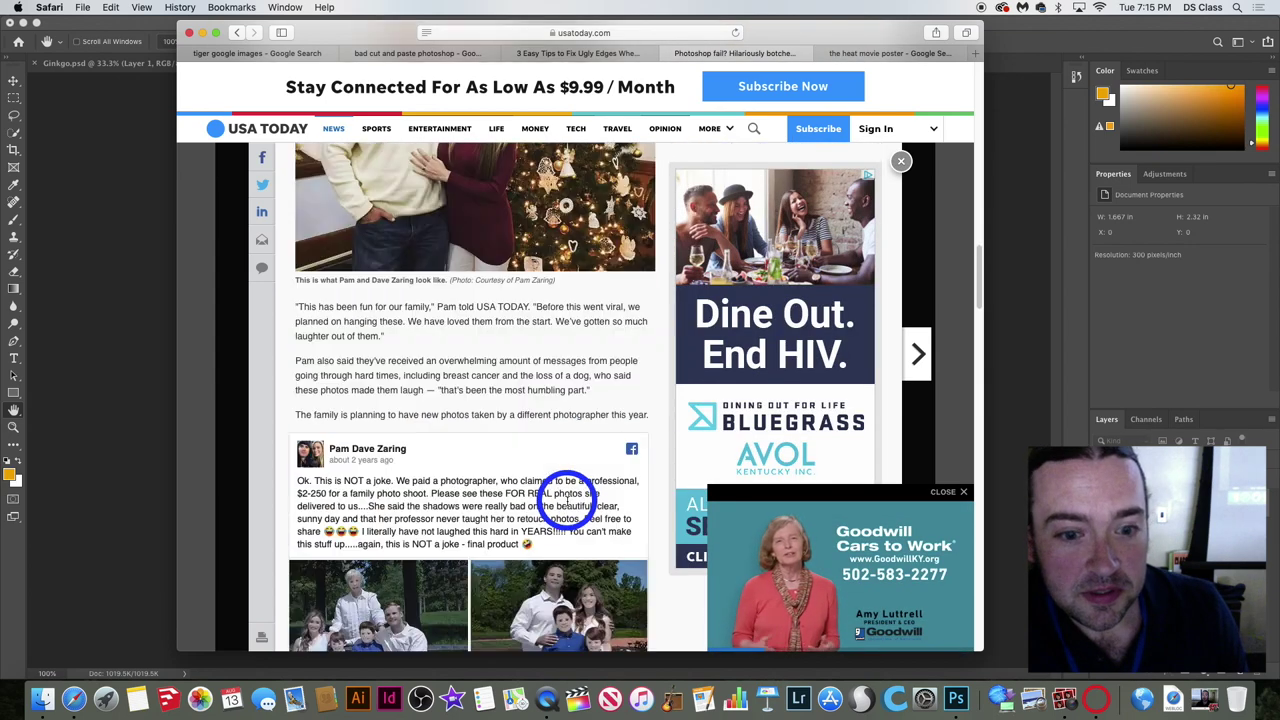
pyautogui.scroll(-1, 566, 503)
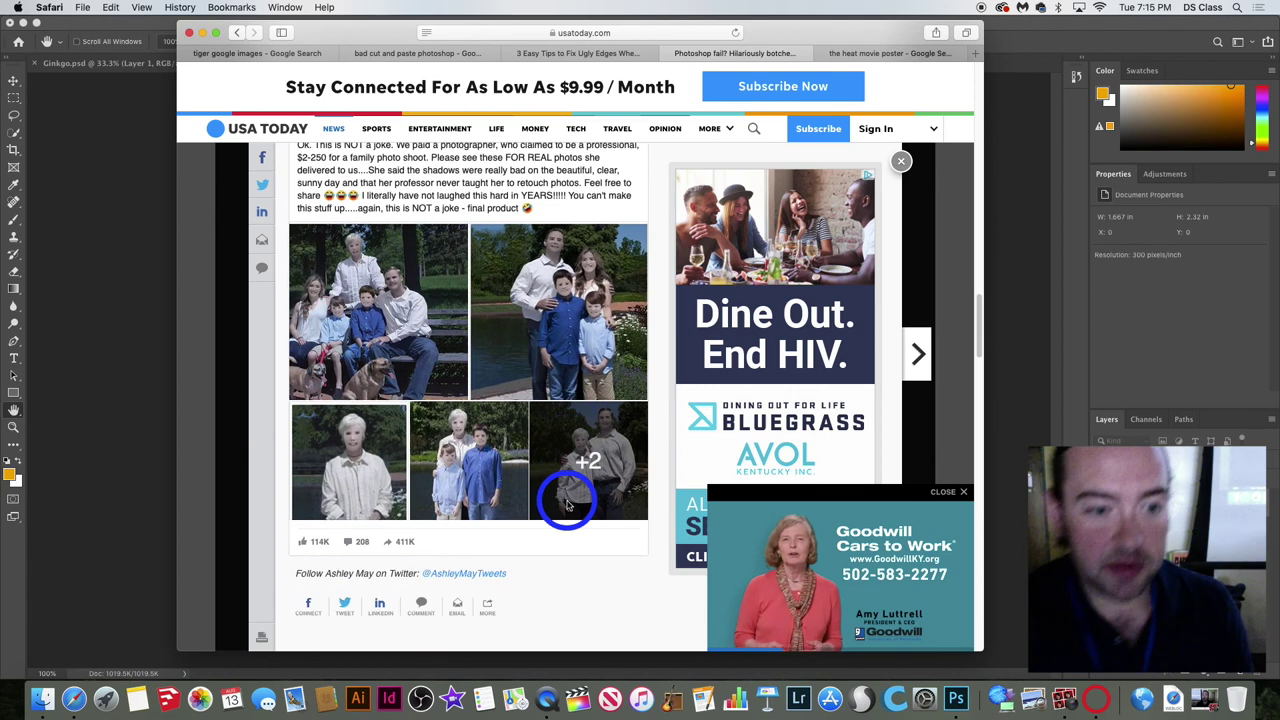
pyautogui.click(366, 472)
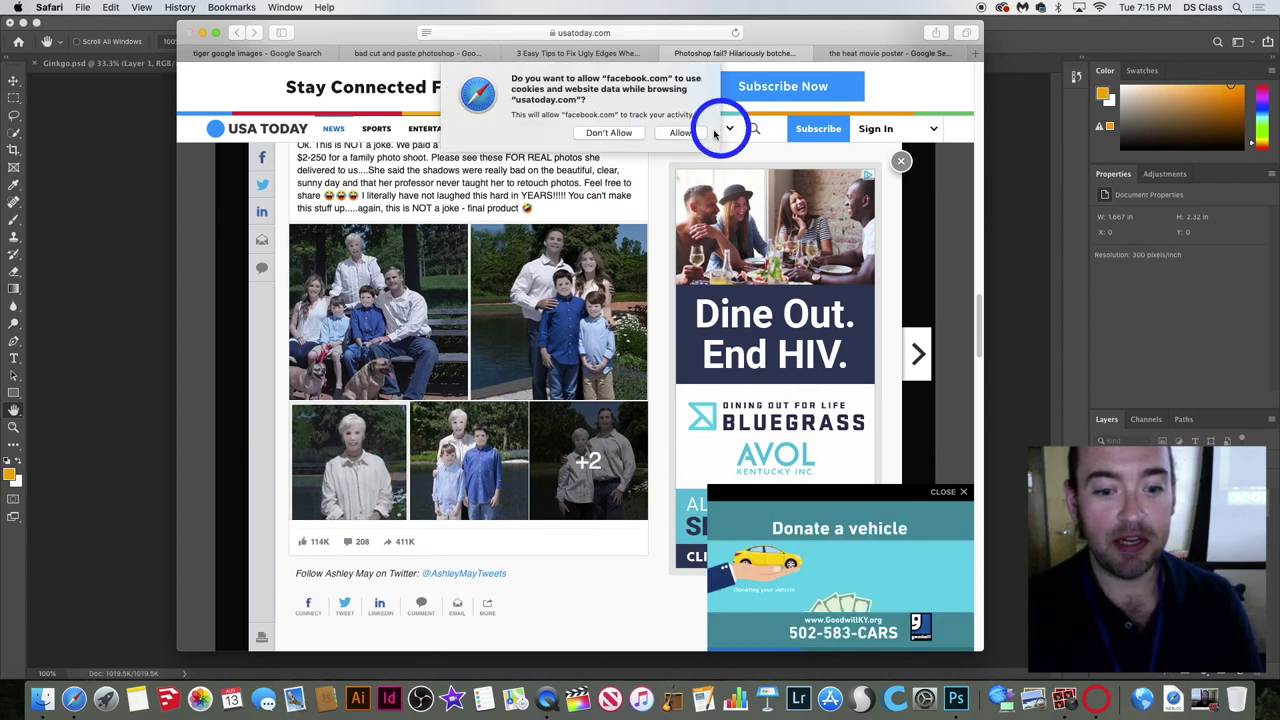
pyautogui.click(684, 132)
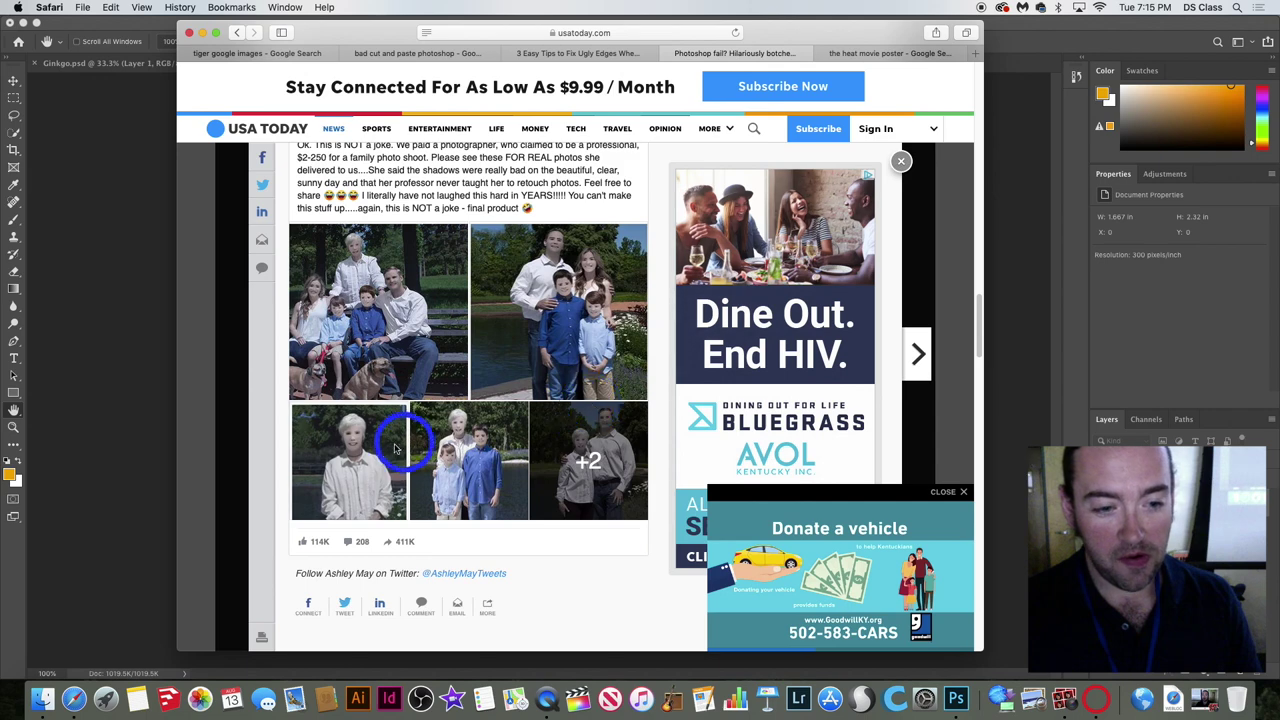
# Scroll through the rest of the botched family photos article.
pyautogui.scroll(-1, 375, 451)
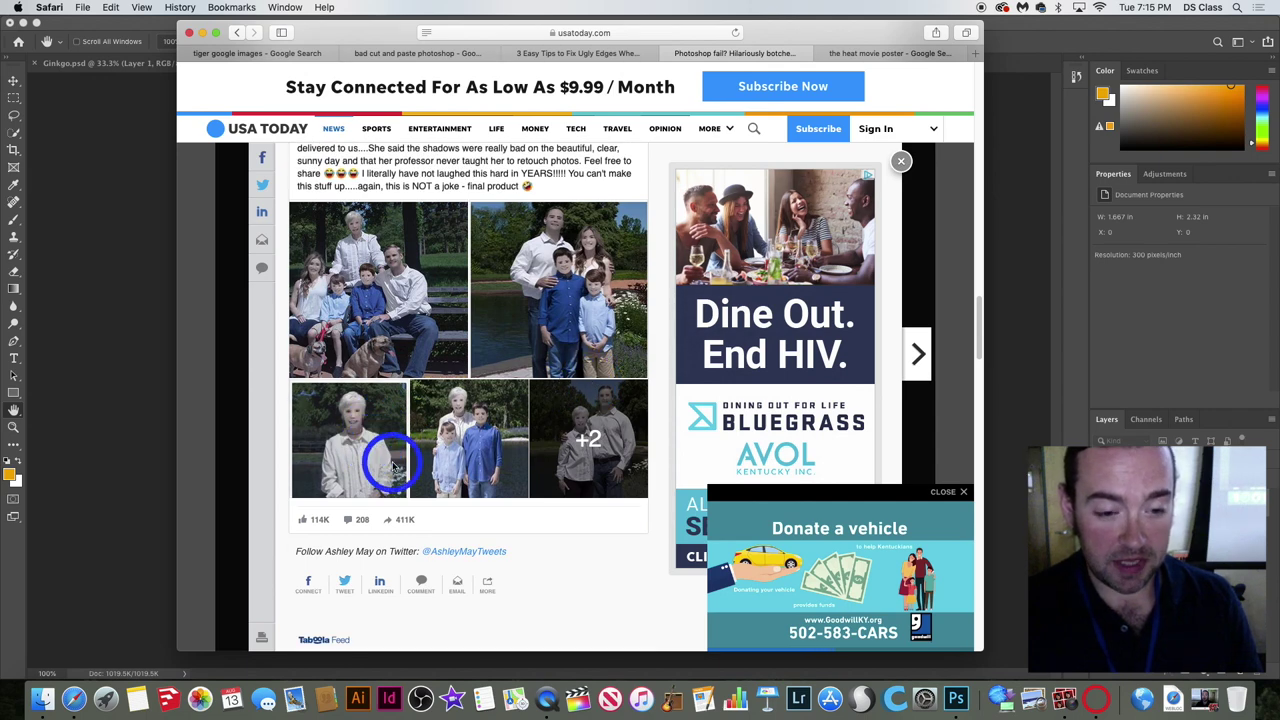
pyautogui.scroll(-5, 466, 429)
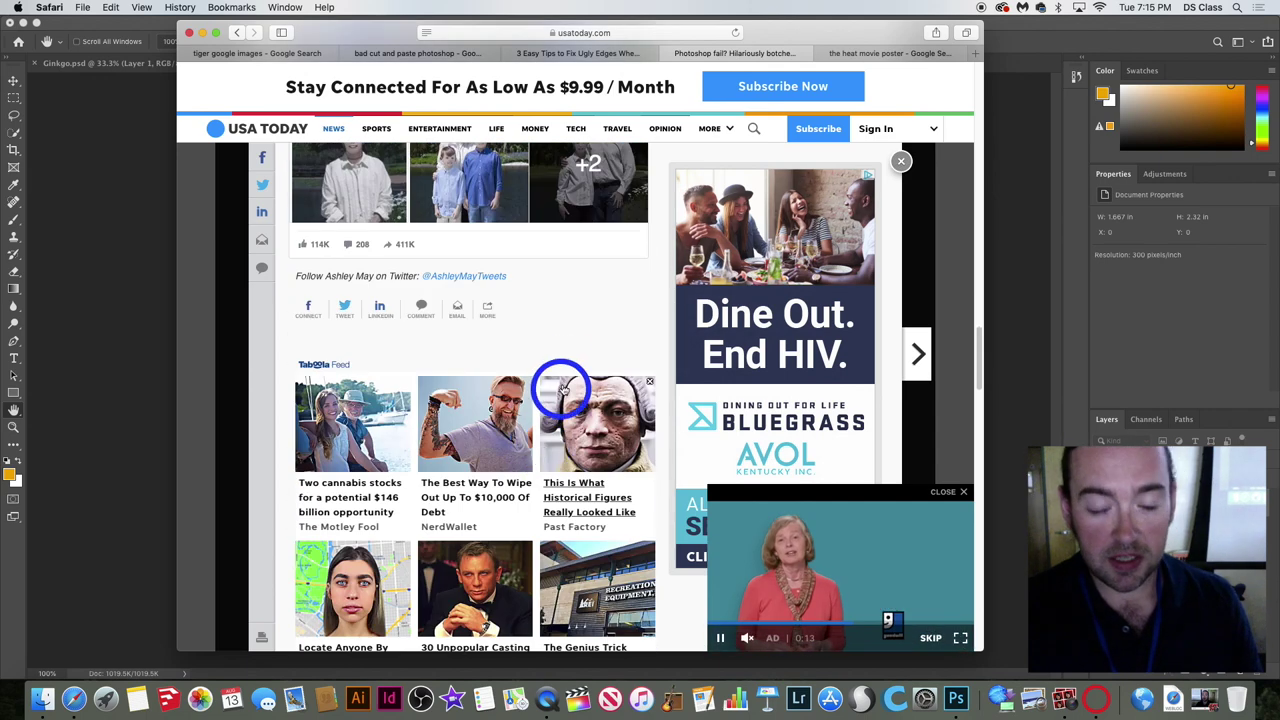
pyautogui.scroll(-9, 565, 368)
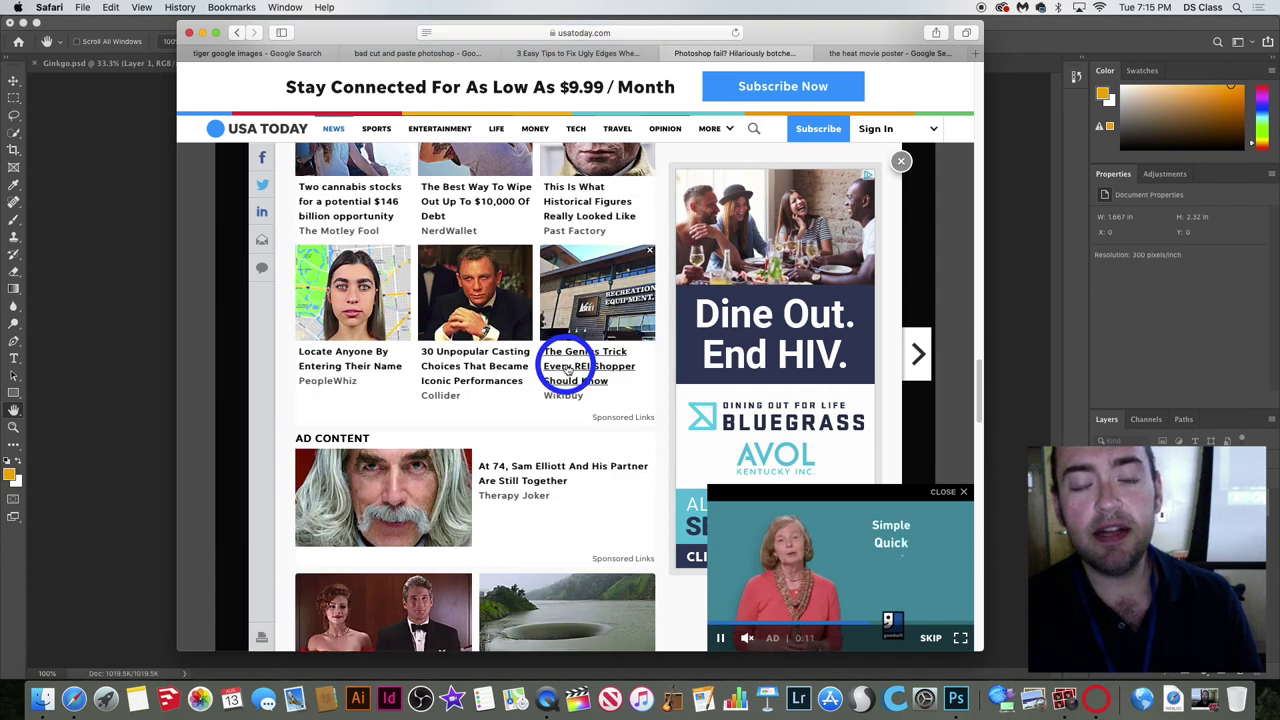
pyautogui.scroll(-5, 567, 369)
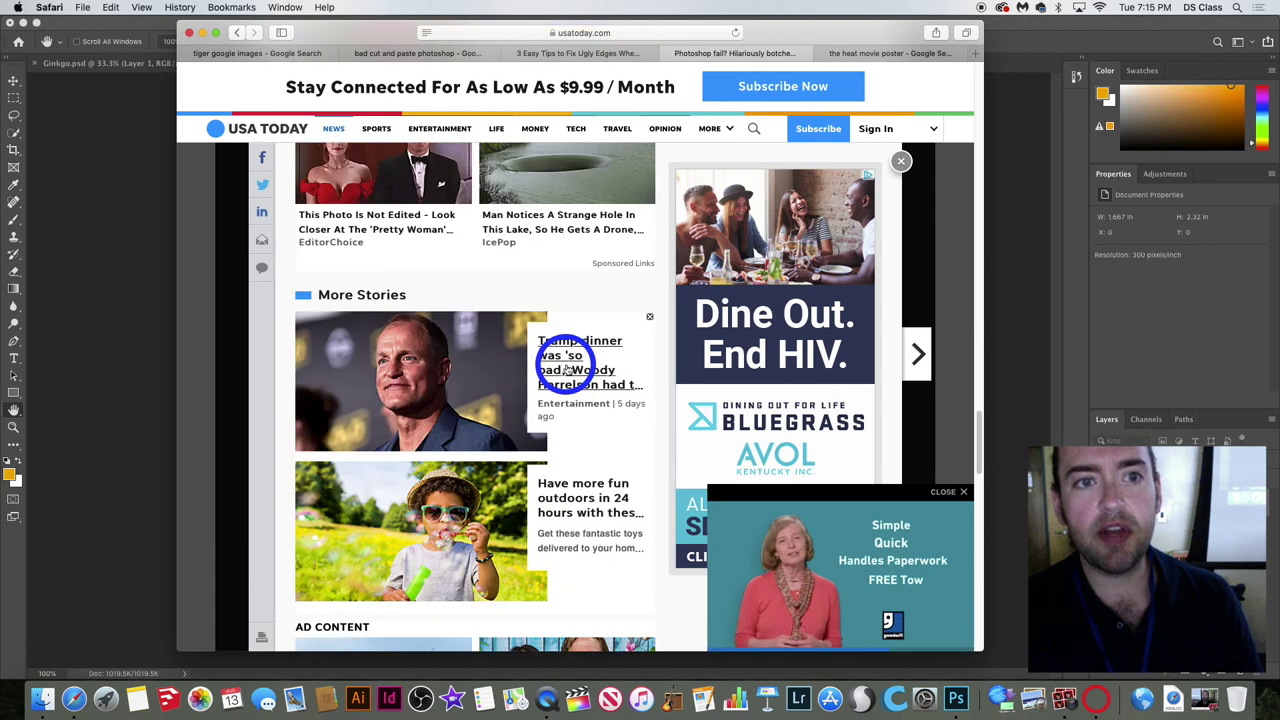
pyautogui.scroll(-10, 567, 369)
pyautogui.scroll(15, 560, 400)
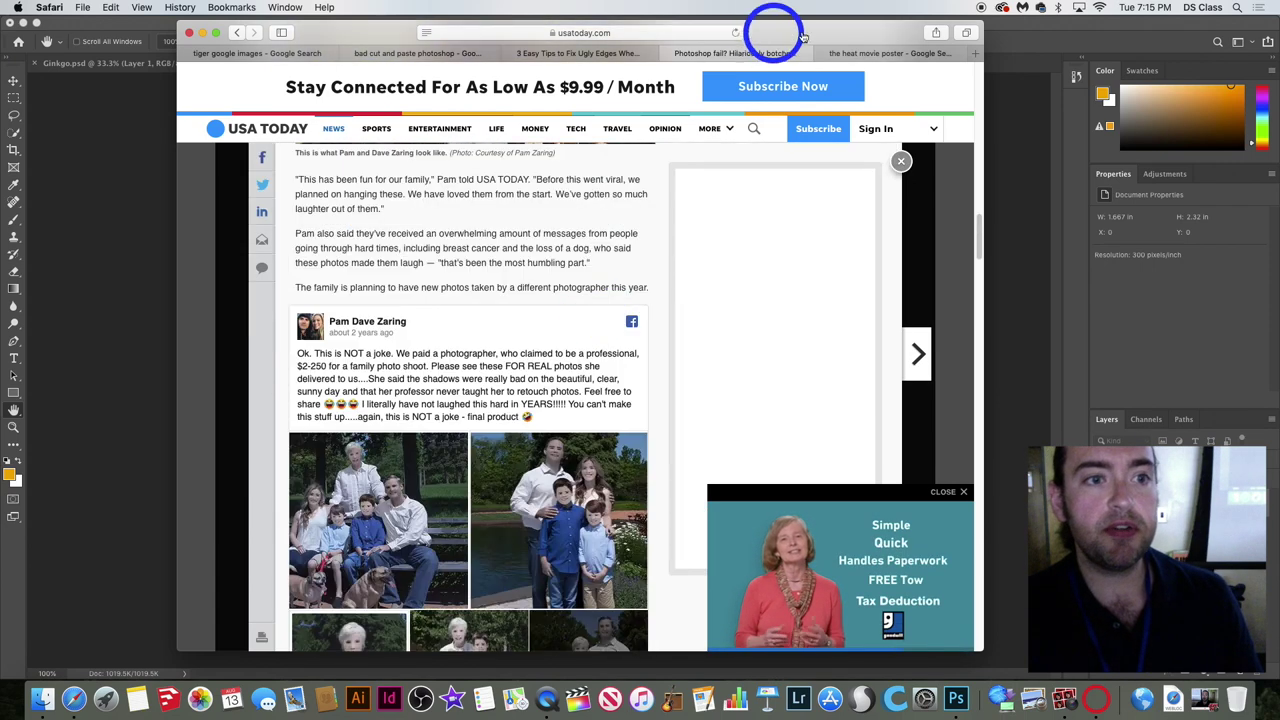
# Close the article, pass through to the tiger image results, and return to Photoshop.
pyautogui.click(669, 53)
pyautogui.click(478, 53)
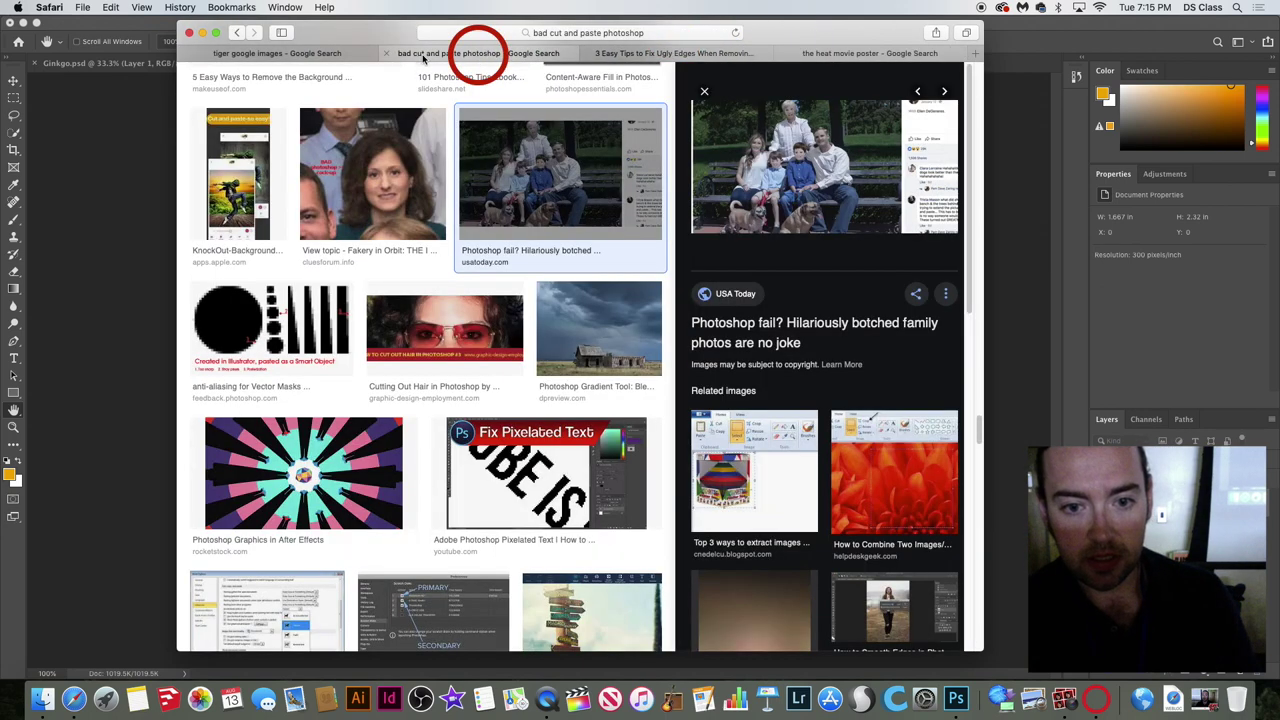
pyautogui.click(287, 53)
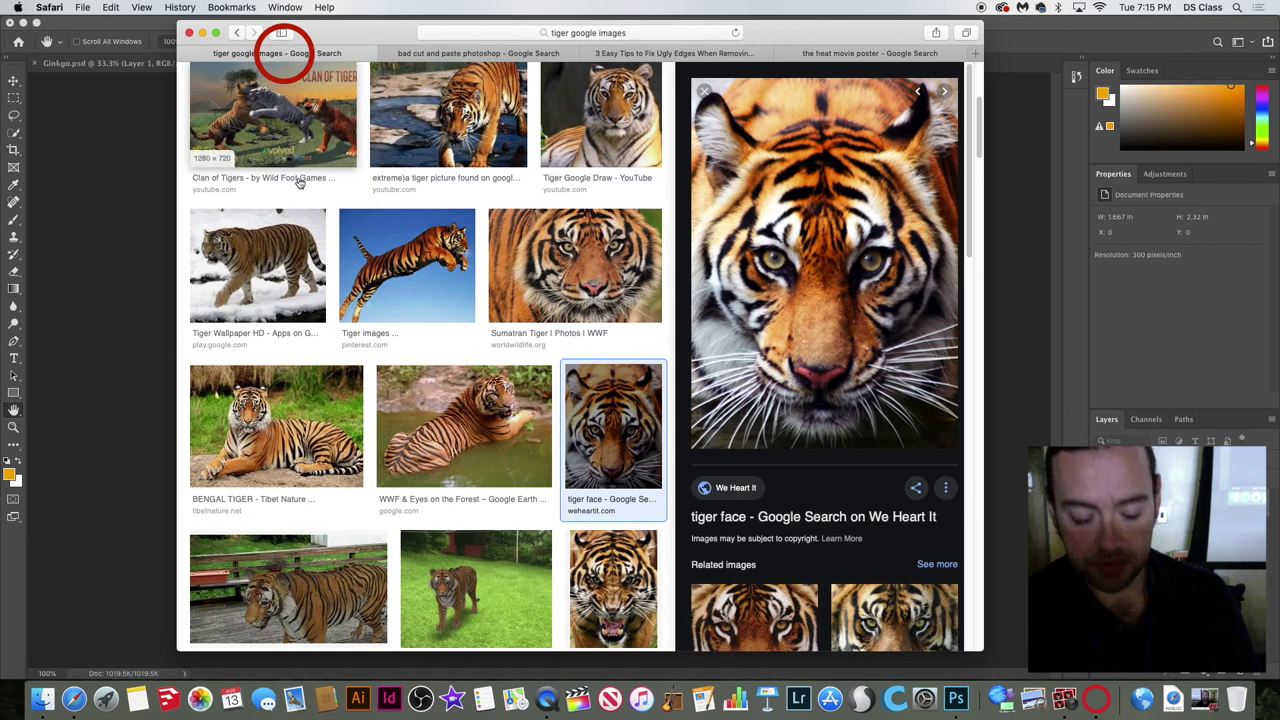
pyautogui.click(171, 184)
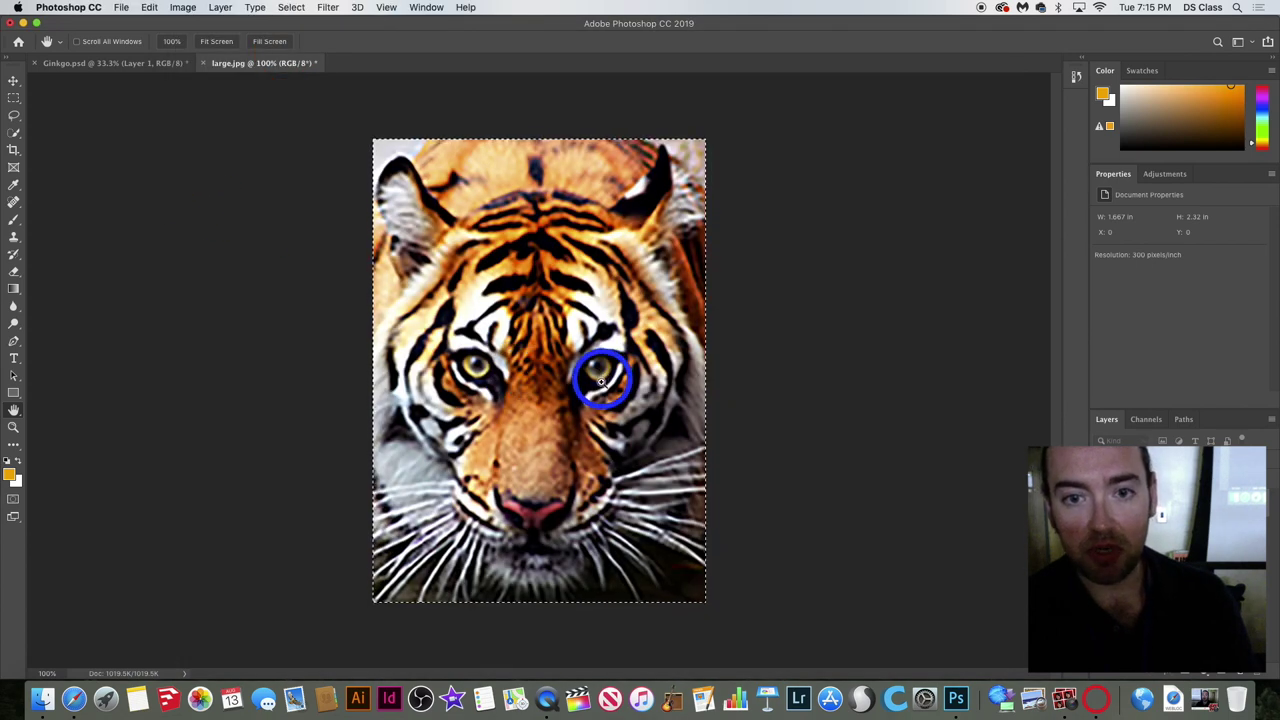
# In Ginkgo.psd, move Layer 1's upper-right leaf to X 4.66 in, Y 0.63 in.
pyautogui.hotkey('ctrl', 'Tab')
pyautogui.hotkey('ctrl', 'Tab')
pyautogui.hotkey('ctrl', 'Tab')
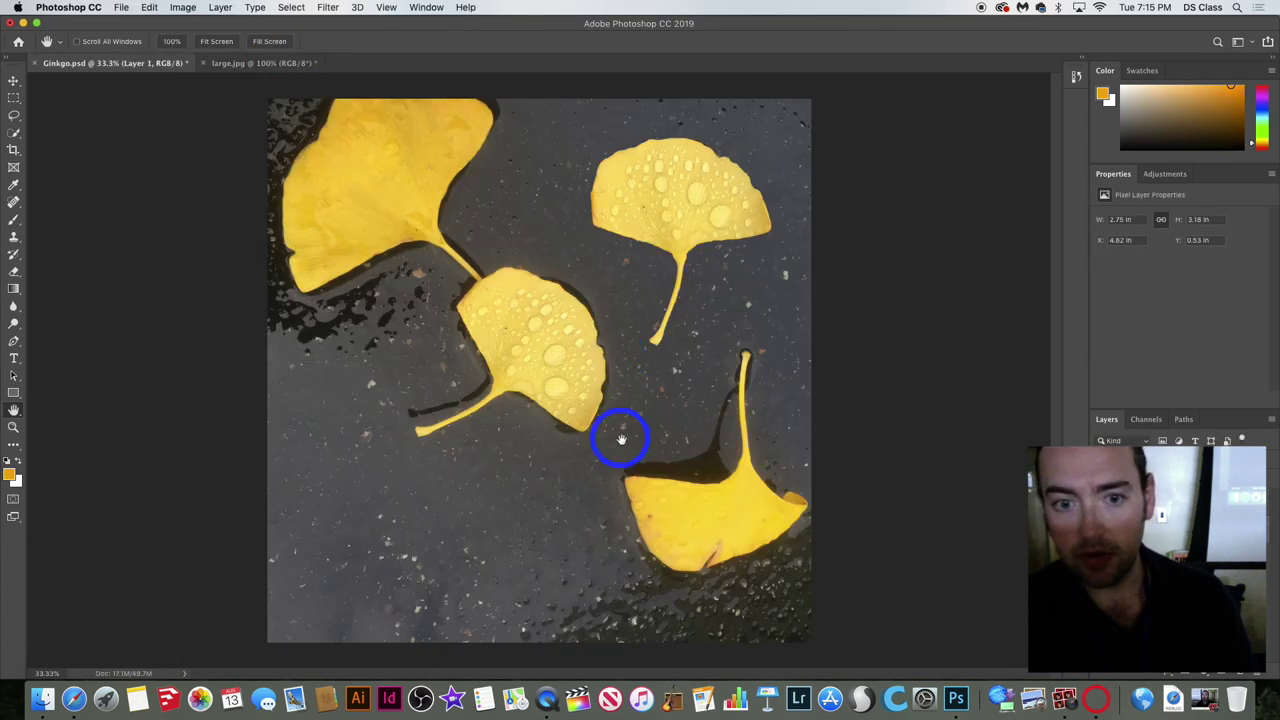
pyautogui.press('v')
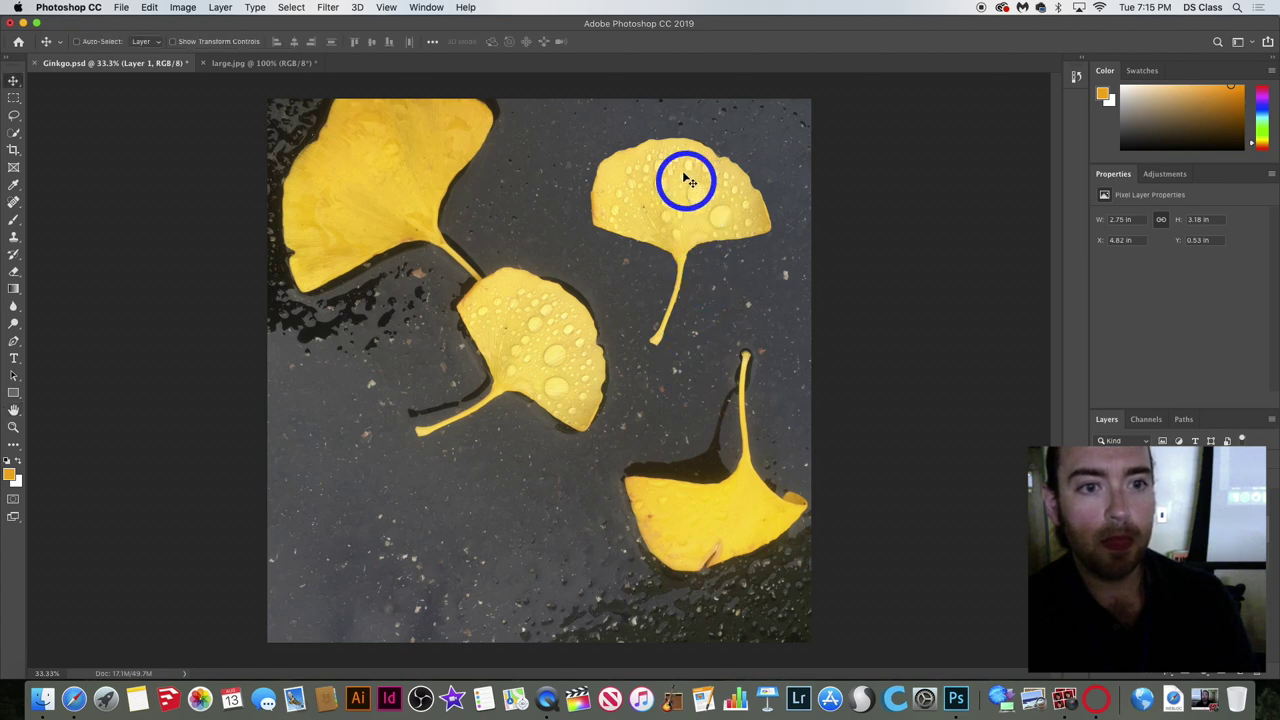
pyautogui.moveTo(671, 193); pyautogui.dragTo(663, 236)
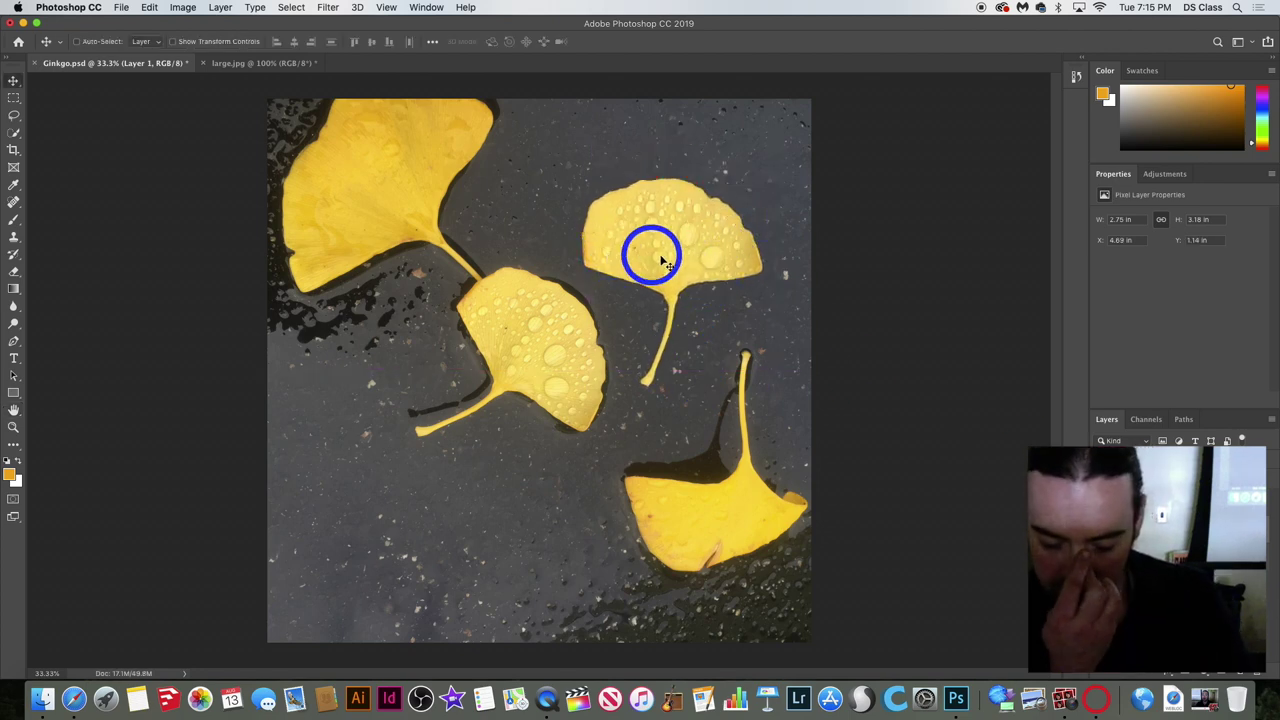
pyautogui.moveTo(620, 245)
pyautogui.mouseDown()
pyautogui.moveTo(404, 182)
pyautogui.moveTo(371, 222)
pyautogui.moveTo(389, 218)
pyautogui.moveTo(332, 223)
pyautogui.moveTo(632, 232)
pyautogui.mouseUp()
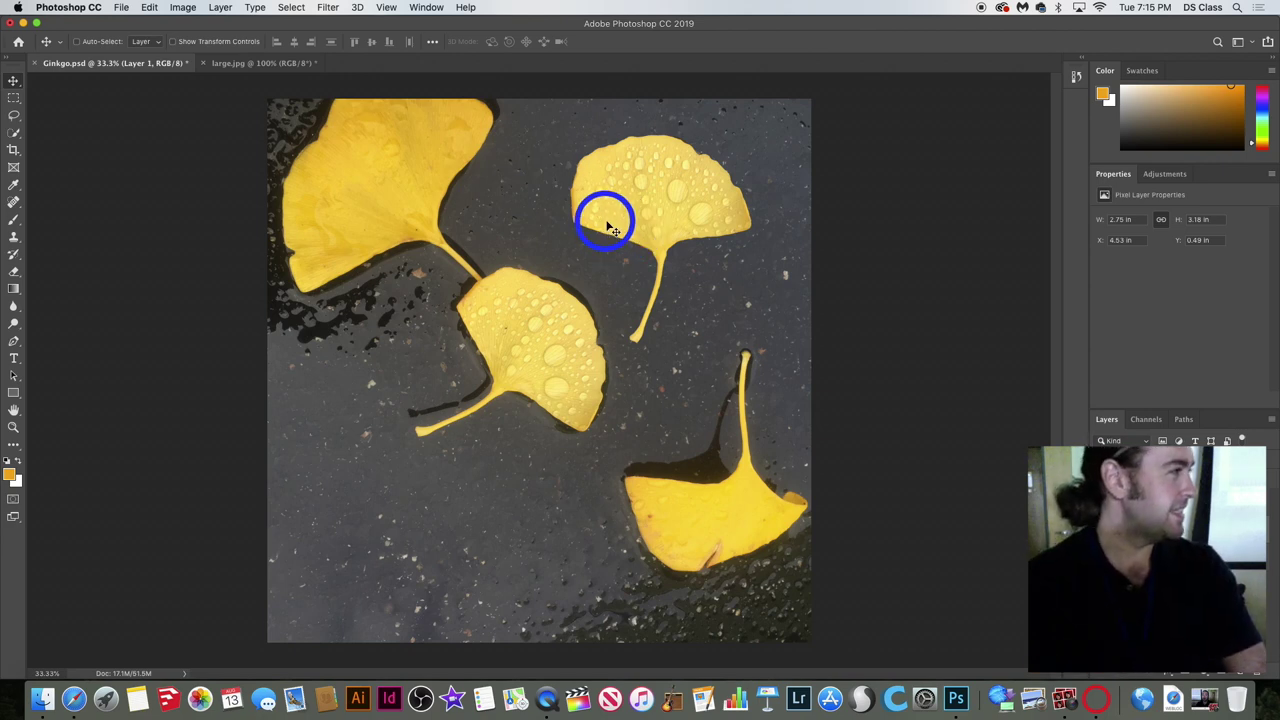
pyautogui.moveTo(616, 223); pyautogui.dragTo(632, 257)
pyautogui.press('Escape')
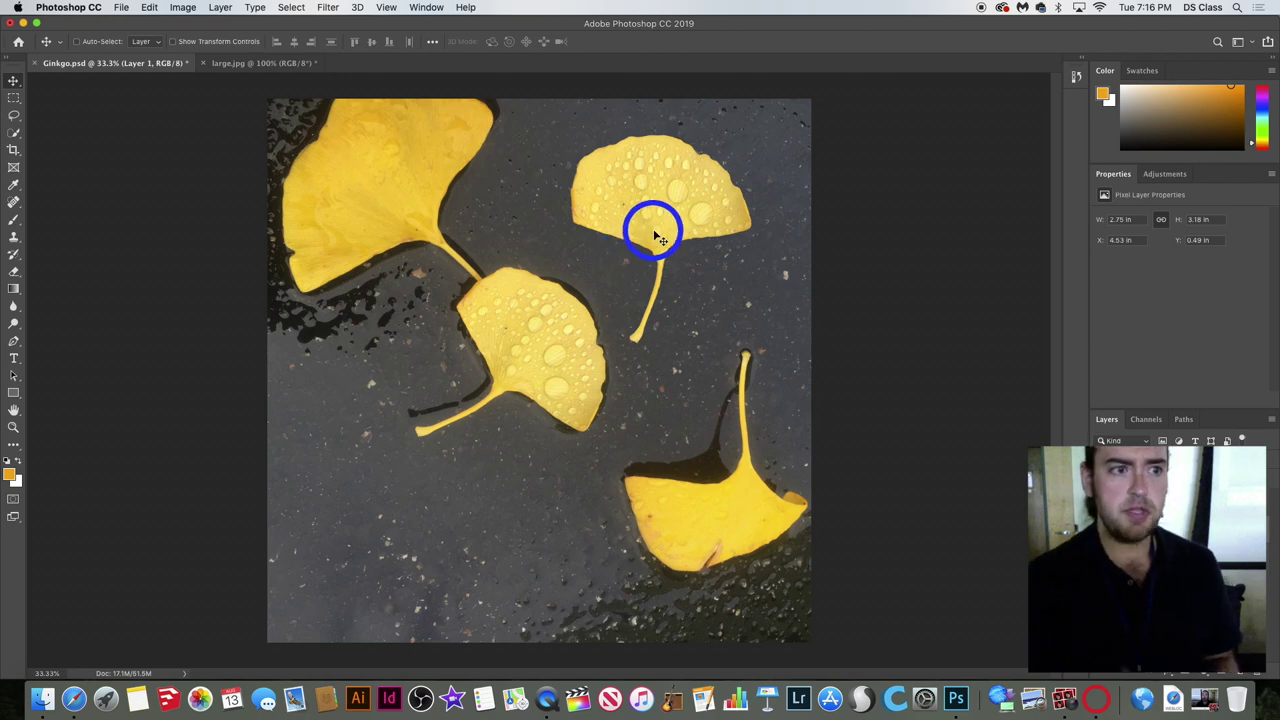
pyautogui.moveTo(654, 228); pyautogui.dragTo(673, 297)
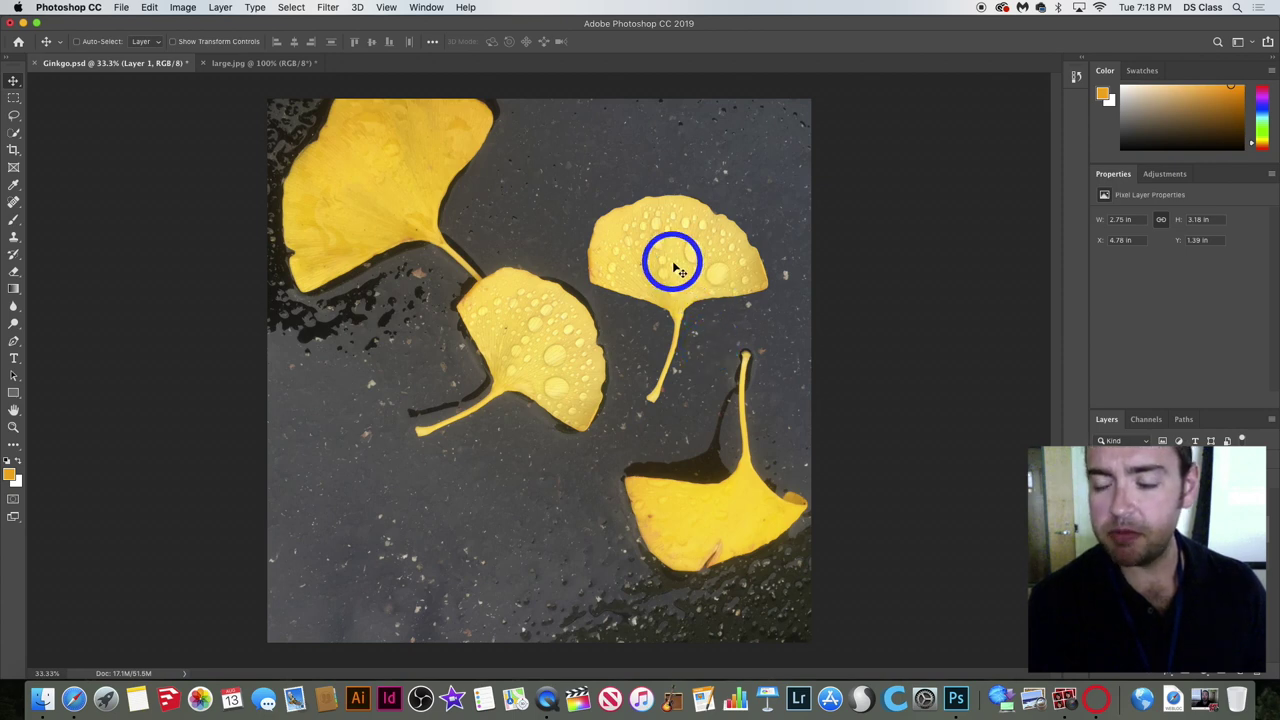
pyautogui.moveTo(674, 262); pyautogui.dragTo(663, 203)
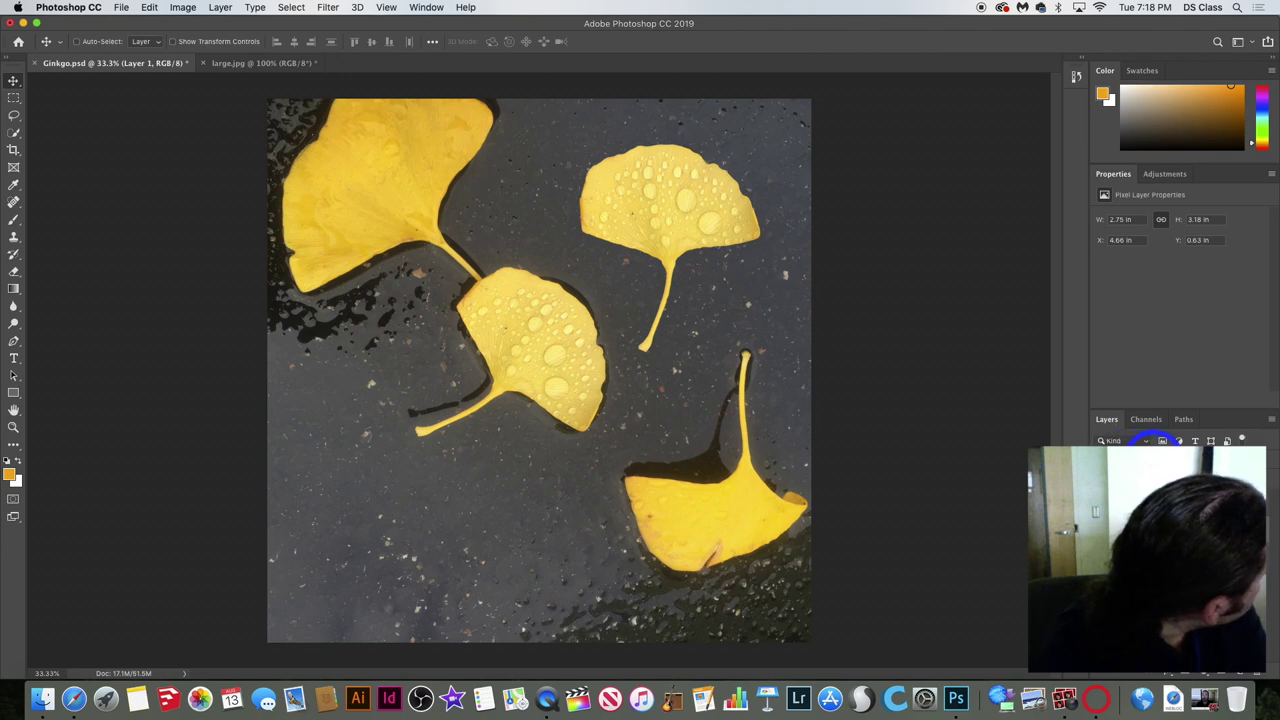
pyautogui.click(1141, 441)
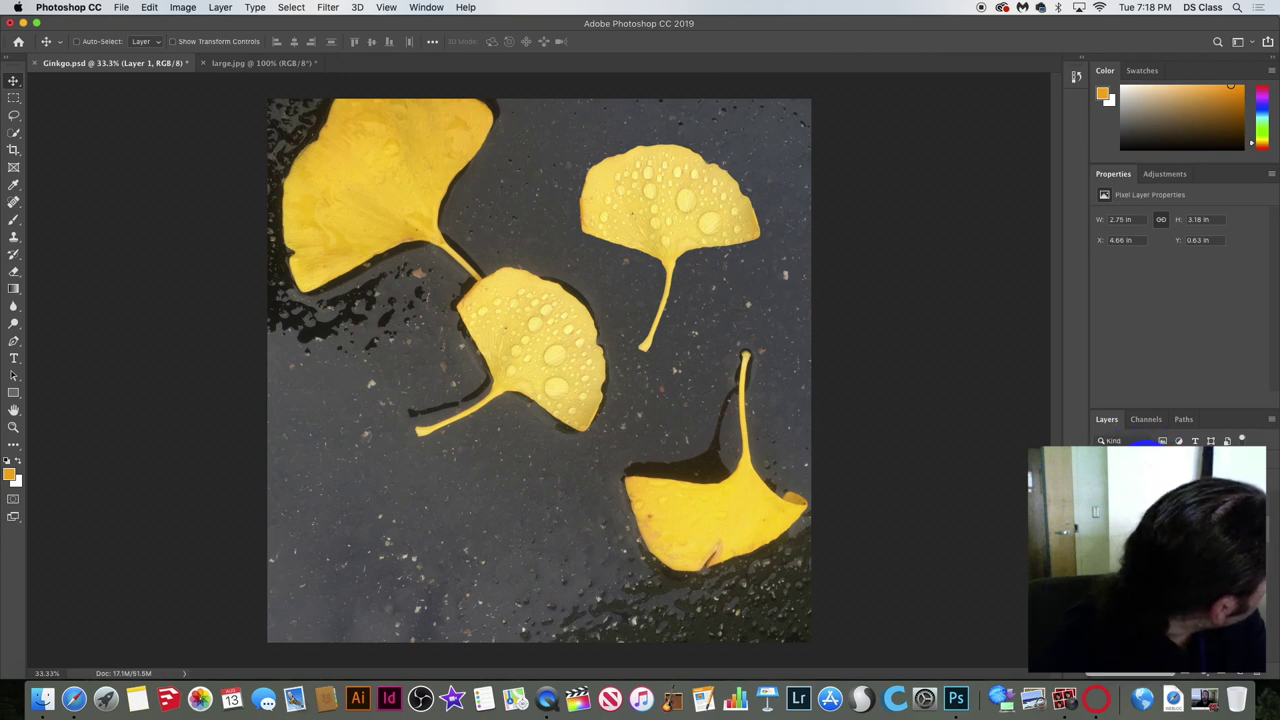
# Toggle the upper-right leaf layer's visibility to compare, then open its blend mode list.
pyautogui.click(1141, 441)
pyautogui.click(1141, 460)
pyautogui.click(1141, 460)
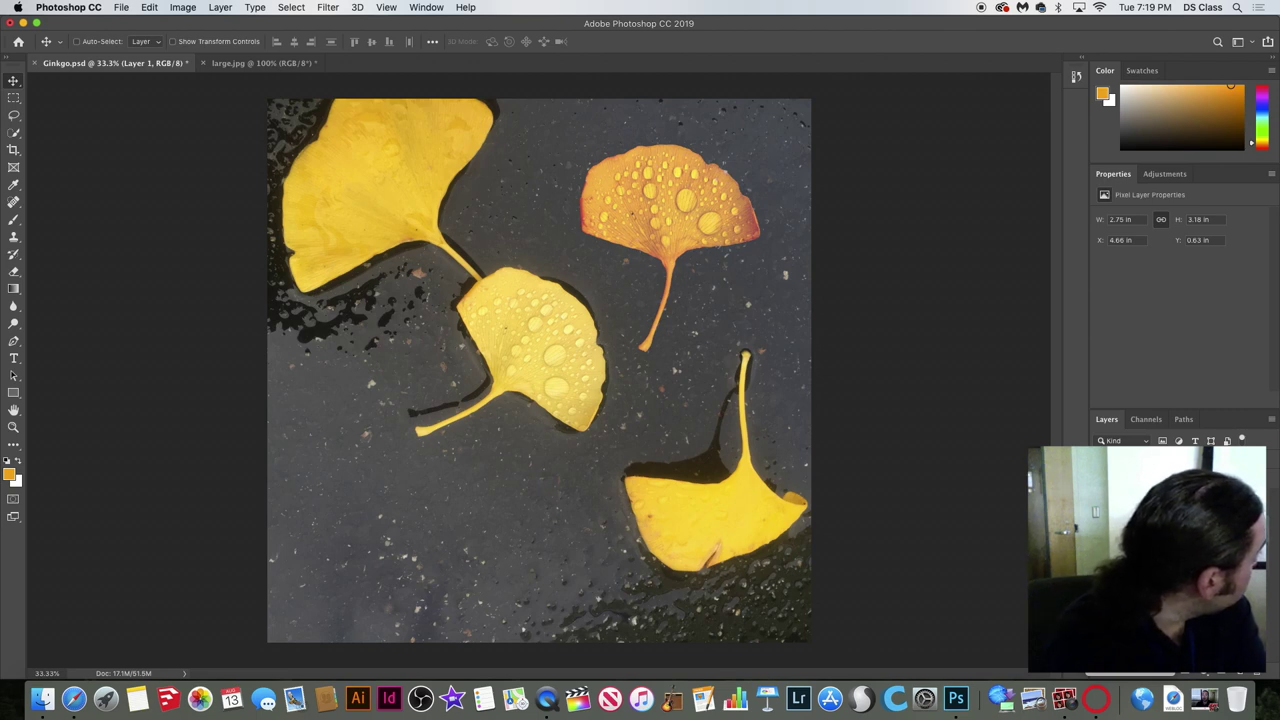
pyautogui.click(1130, 462)
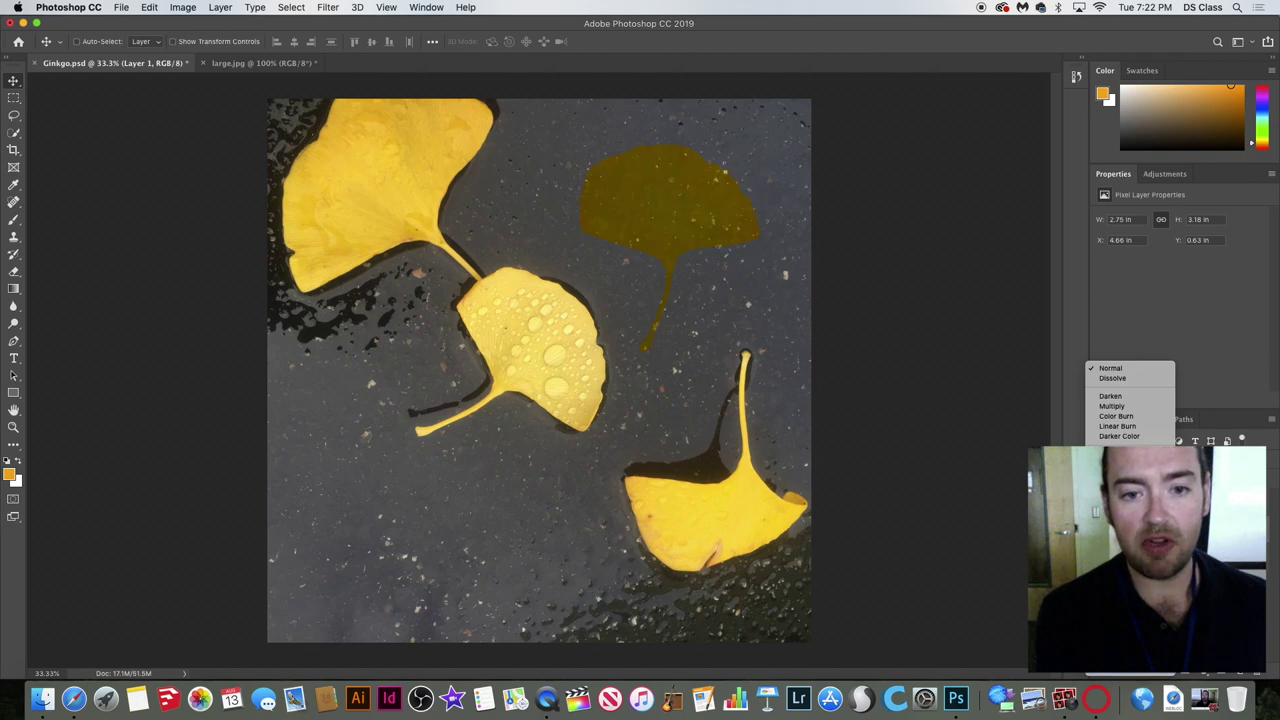
# Drag the upper-right leaf down-left so it overlaps the centre leaf.
pyautogui.click(656, 212)
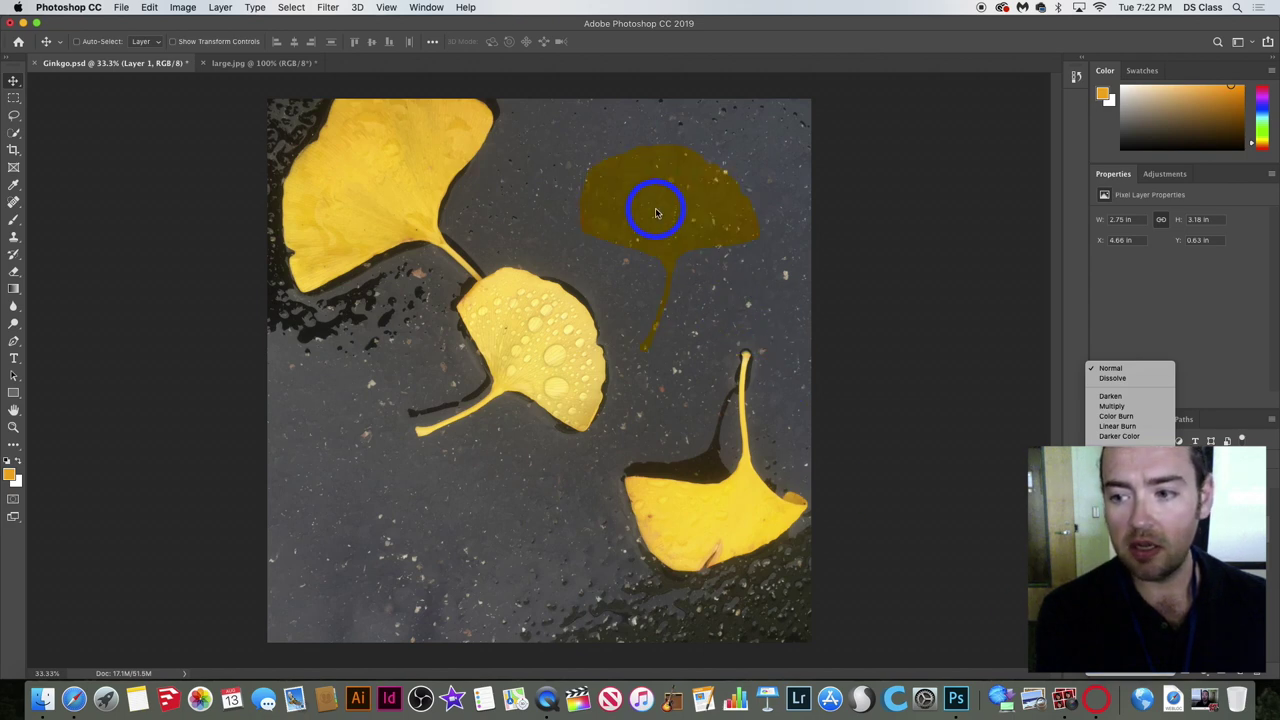
pyautogui.click(14, 80)
pyautogui.moveTo(648, 224); pyautogui.dragTo(609, 291)
pyautogui.press('cmd+z')
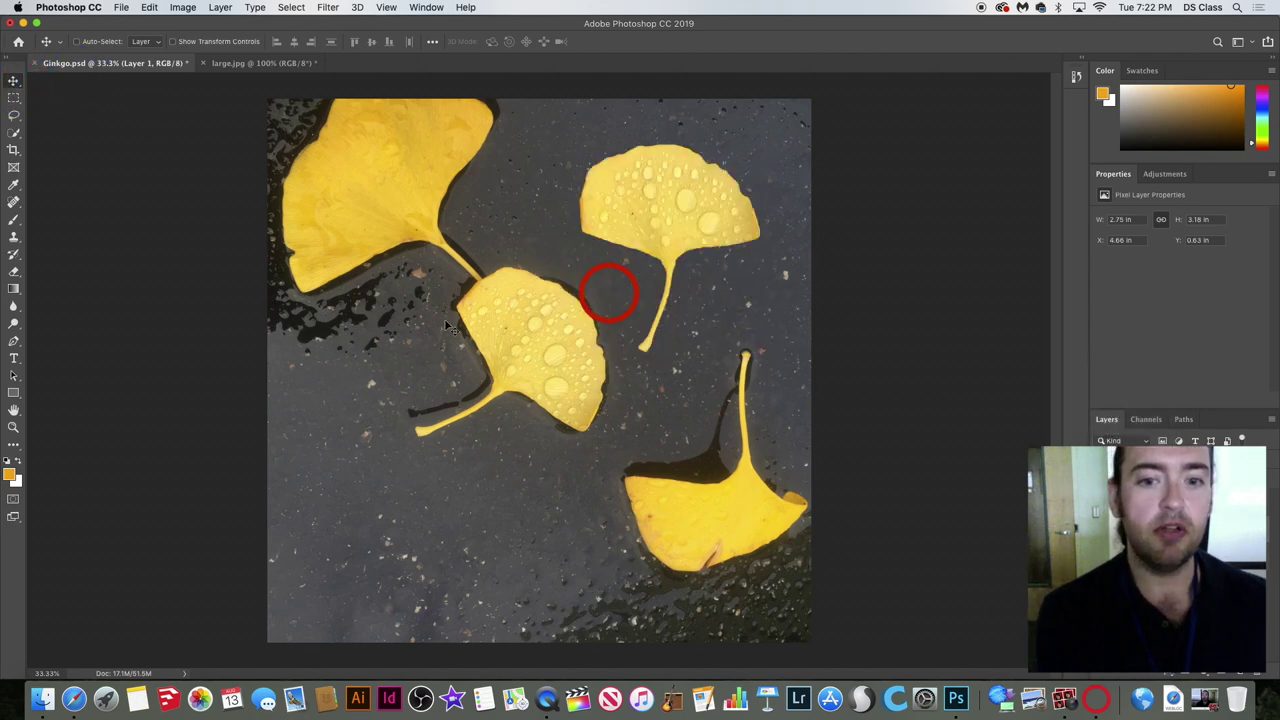
pyautogui.moveTo(654, 208); pyautogui.dragTo(584, 367)
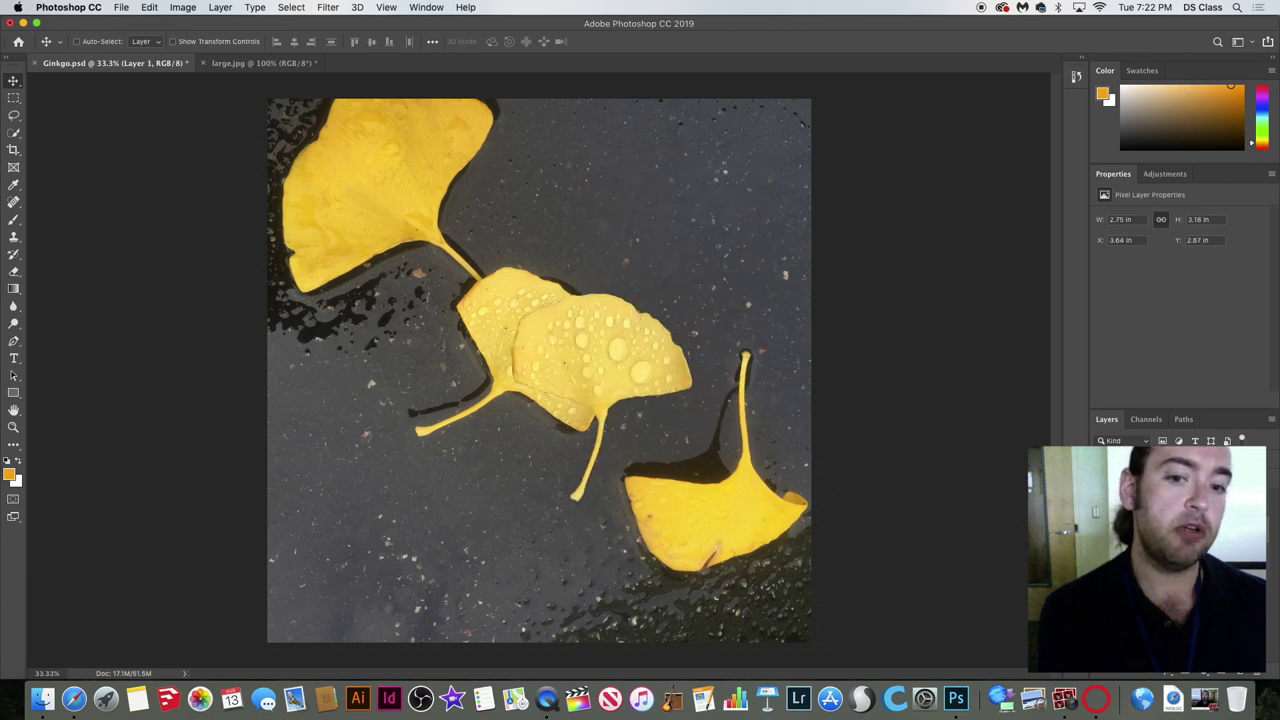
# Cycle the leaf layer through blend modes with Shift+plus.
pyautogui.click(1174, 452)
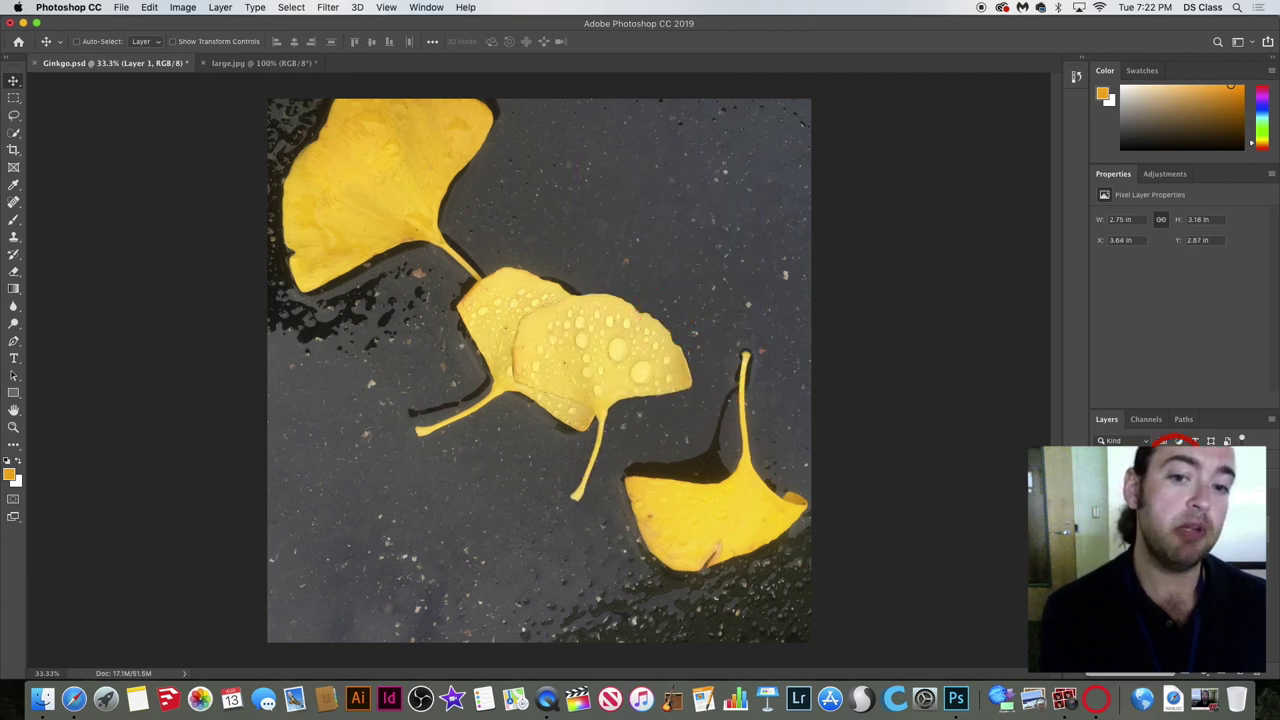
pyautogui.hotkey('shift', '+')
pyautogui.hotkey('shift', '+')
pyautogui.hotkey('shift', '+')
pyautogui.hotkey('shift', '+')
pyautogui.hotkey('shift', '+')
pyautogui.hotkey('shift', '+')
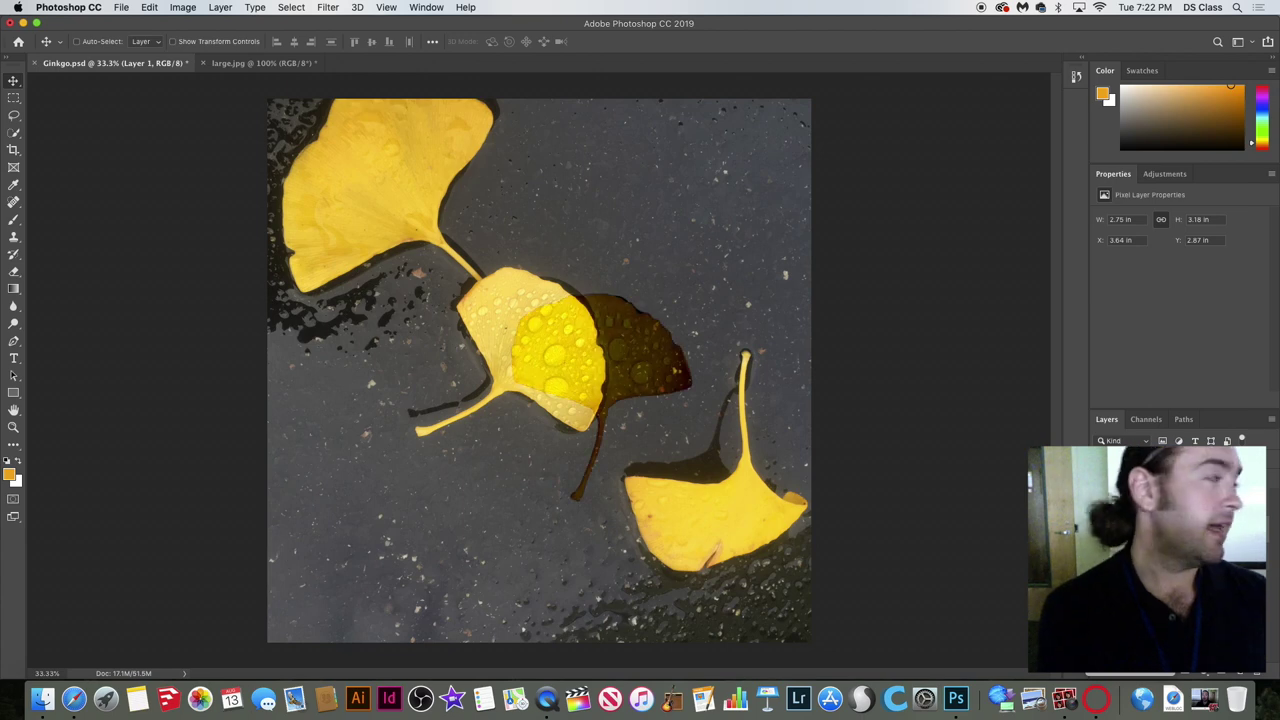
pyautogui.hotkey('shift', '+')
pyautogui.hotkey('shift', '+')
pyautogui.hotkey('shift', '+')
pyautogui.hotkey('shift', '+')
pyautogui.hotkey('shift', '+')
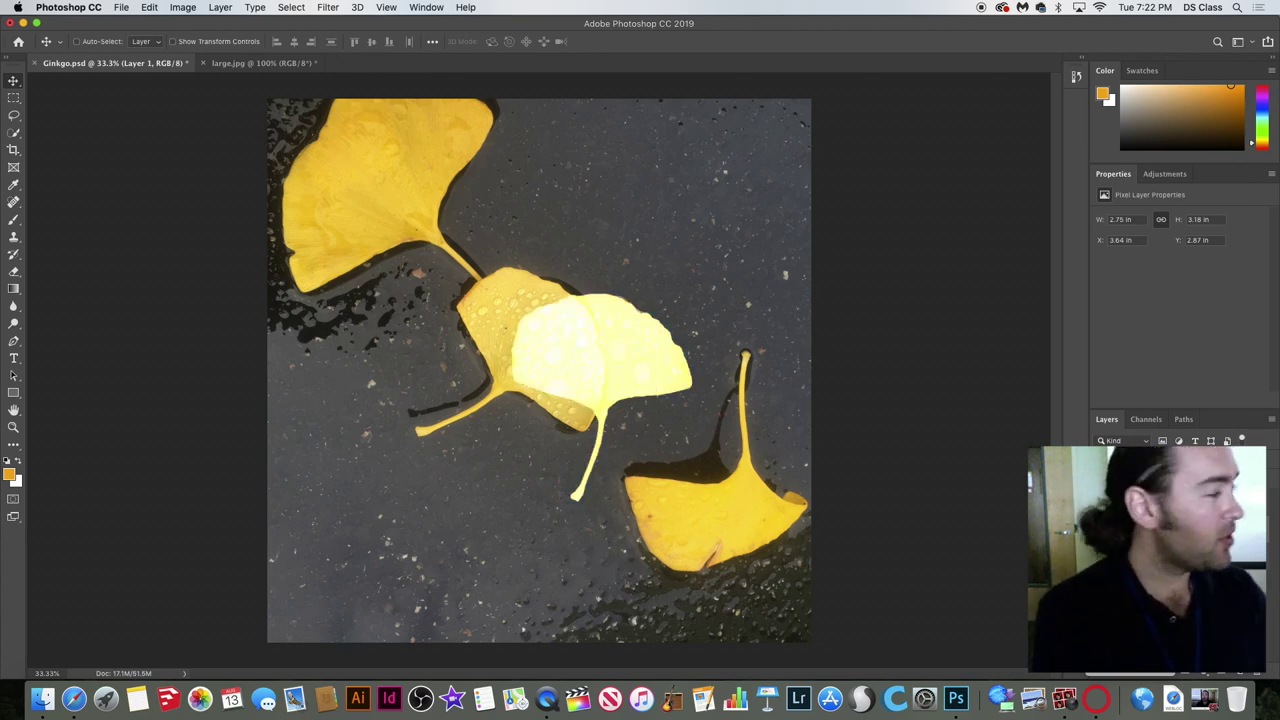
pyautogui.hotkey('shift', '+')
pyautogui.hotkey('shift', '+')
pyautogui.hotkey('shift', '+')
pyautogui.hotkey('shift', '+')
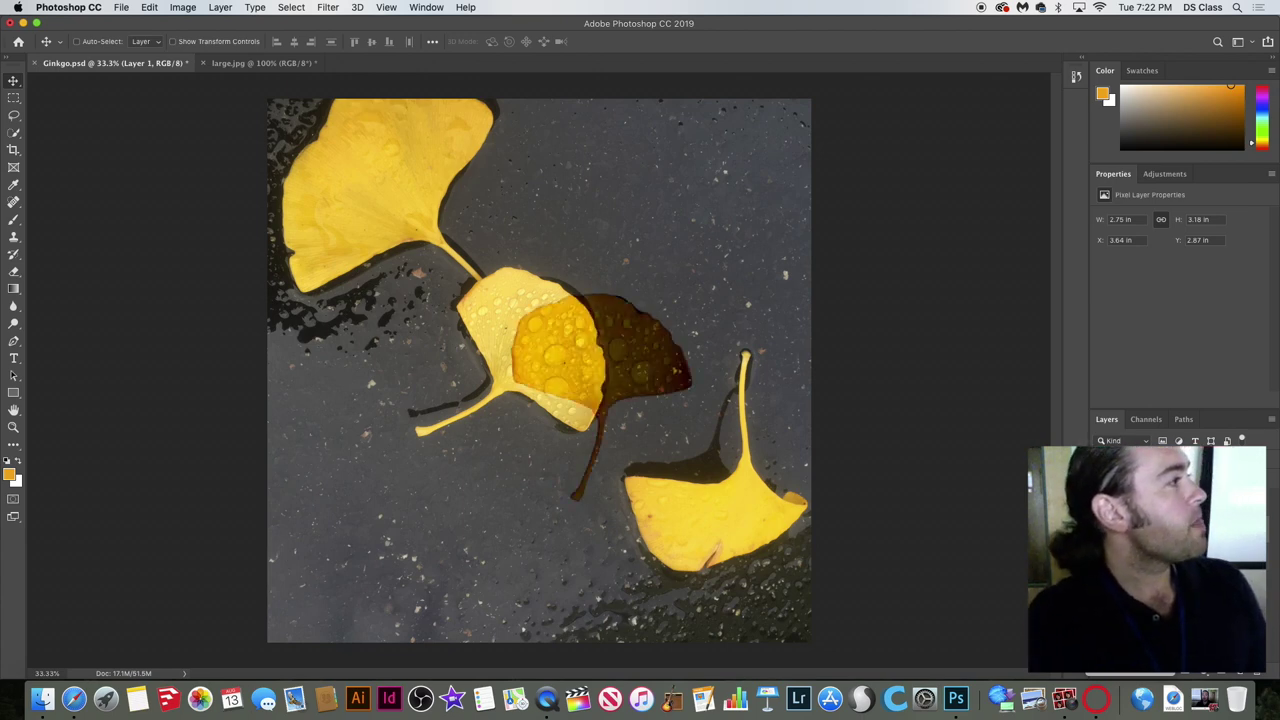
pyautogui.hotkey('shift', '+')
pyautogui.hotkey('shift', '+')
pyautogui.hotkey('shift', '+')
pyautogui.hotkey('shift', '+')
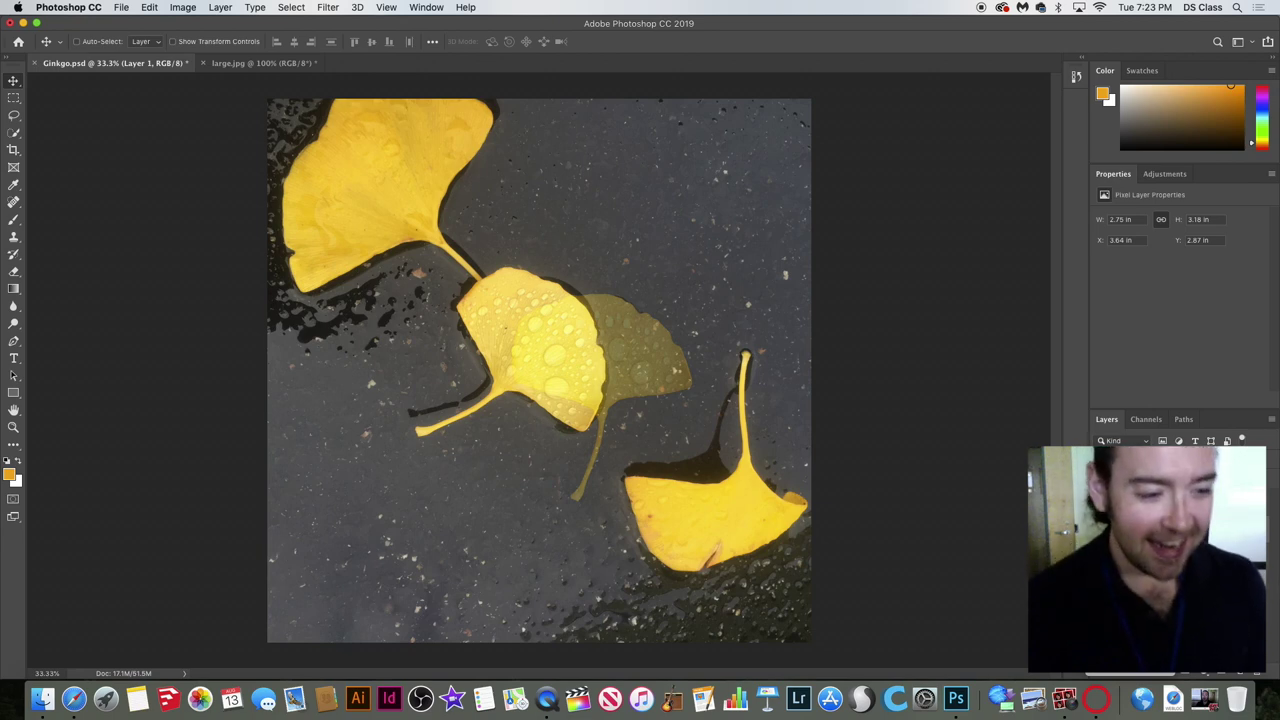
# Brighten two spots on the centre leaf, undo it, and switch to Safari.
pyautogui.click(599, 379)
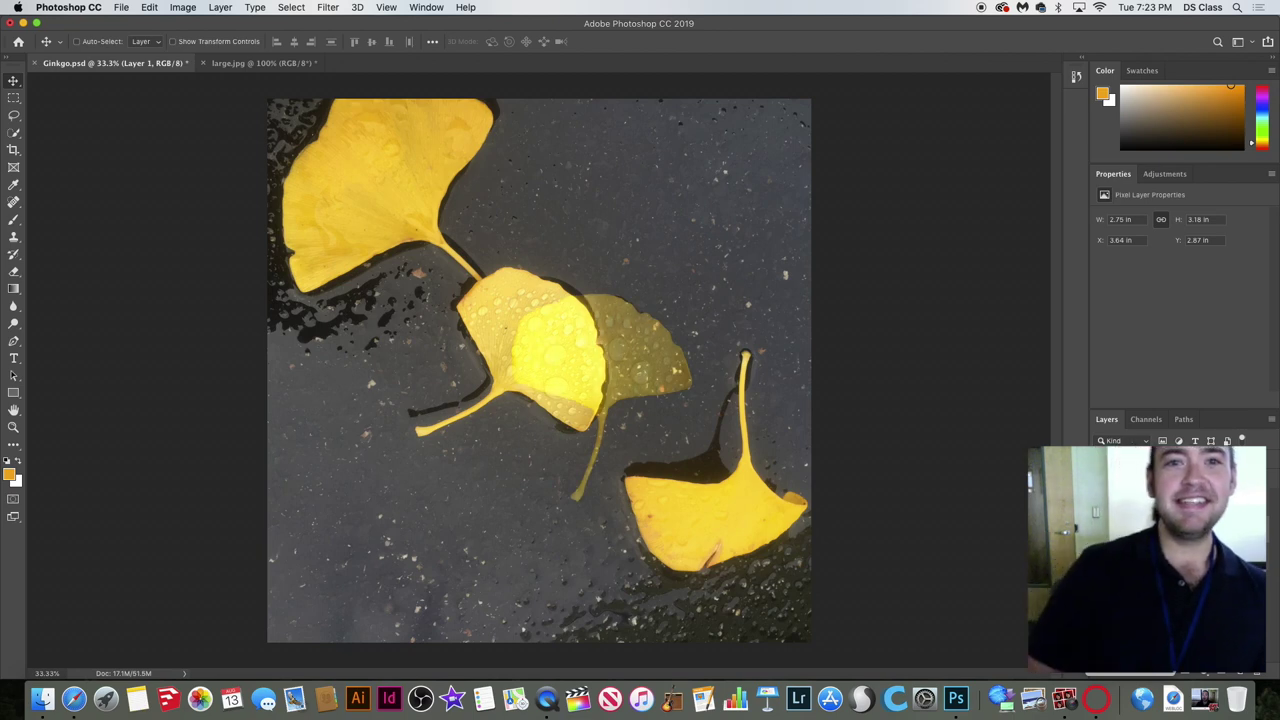
pyautogui.click(630, 360)
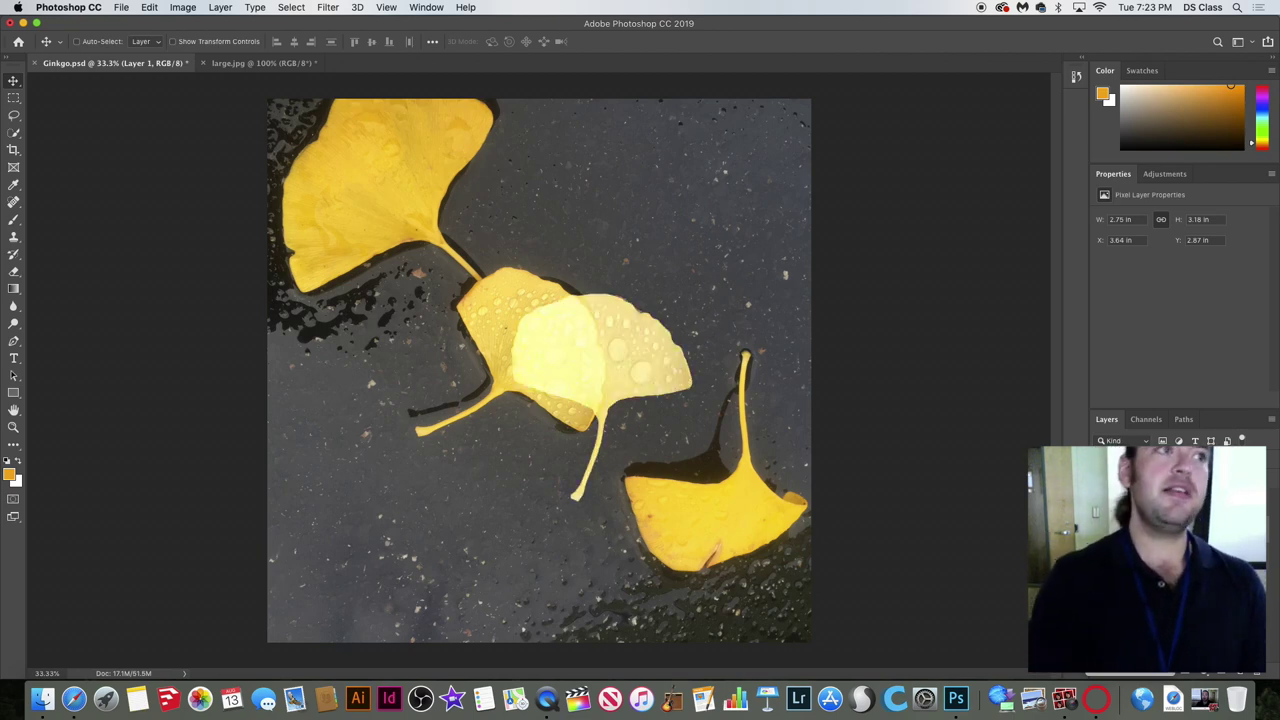
pyautogui.press('super+z')
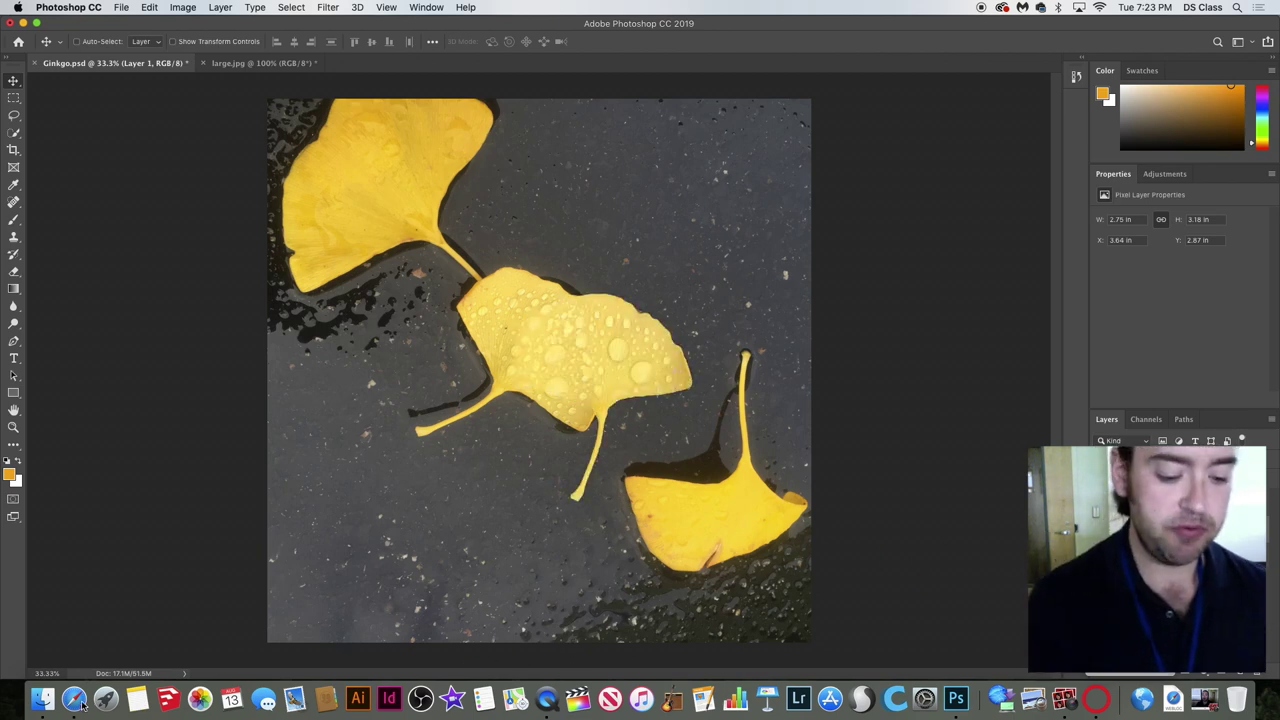
pyautogui.click(73, 698)
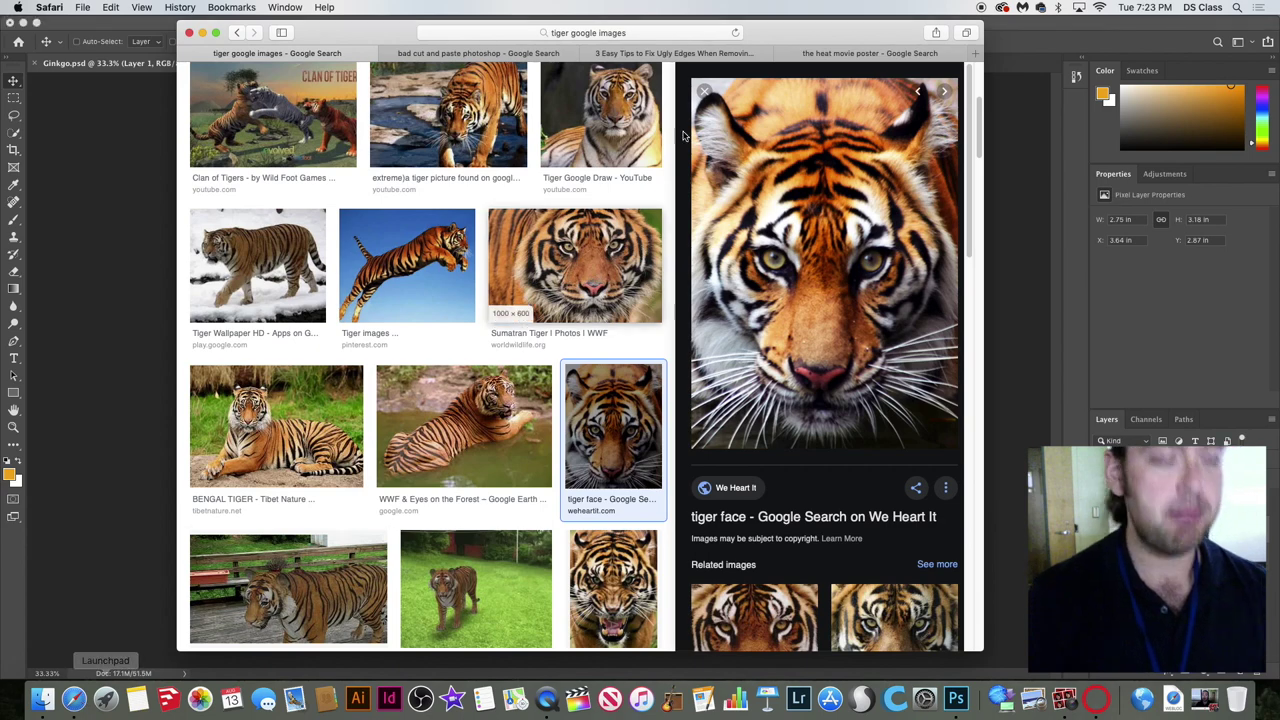
# Search Google Images for 'blending mode math equation' and scroll the results.
pyautogui.click(625, 31)
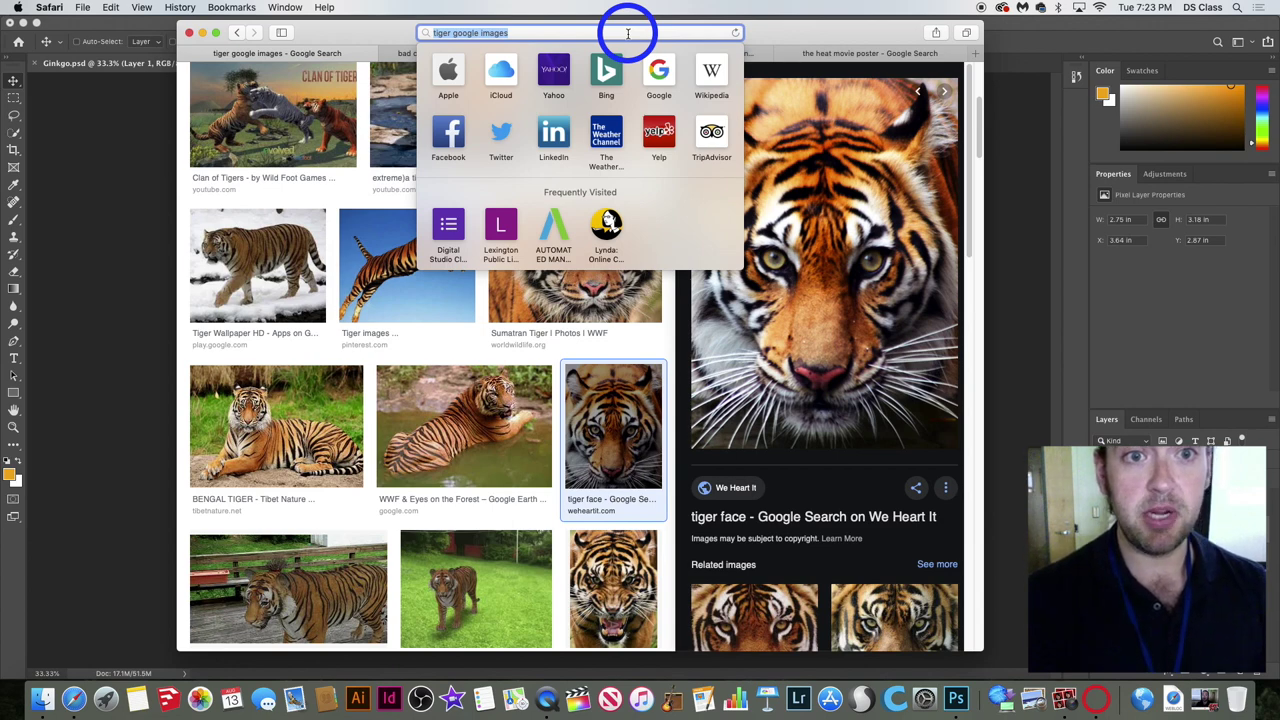
pyautogui.write('blending mo')
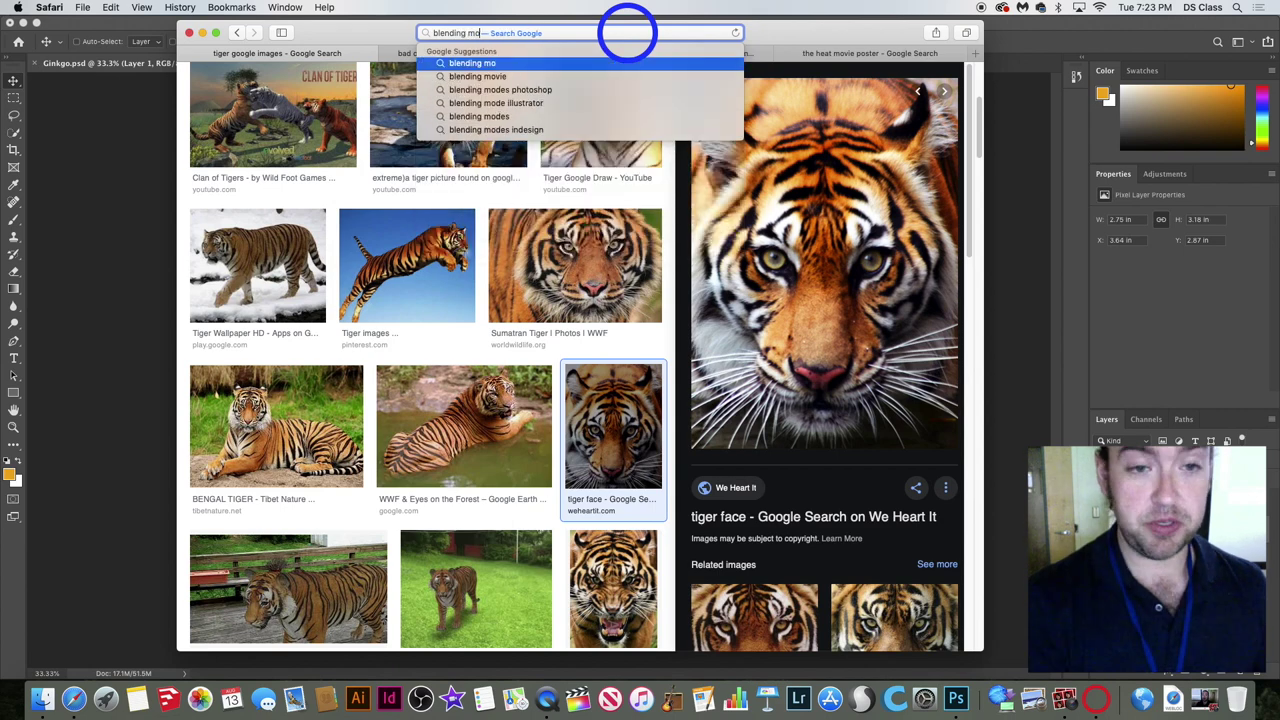
pyautogui.write('de ')
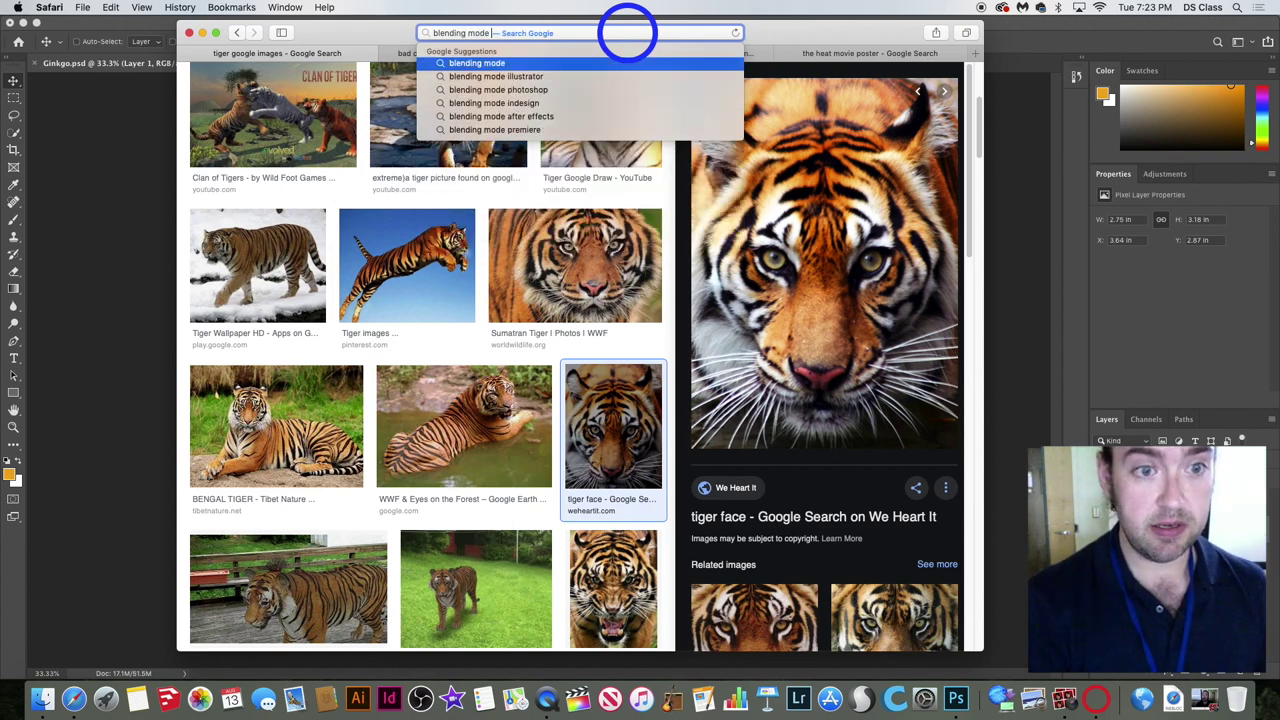
pyautogui.write('math eq')
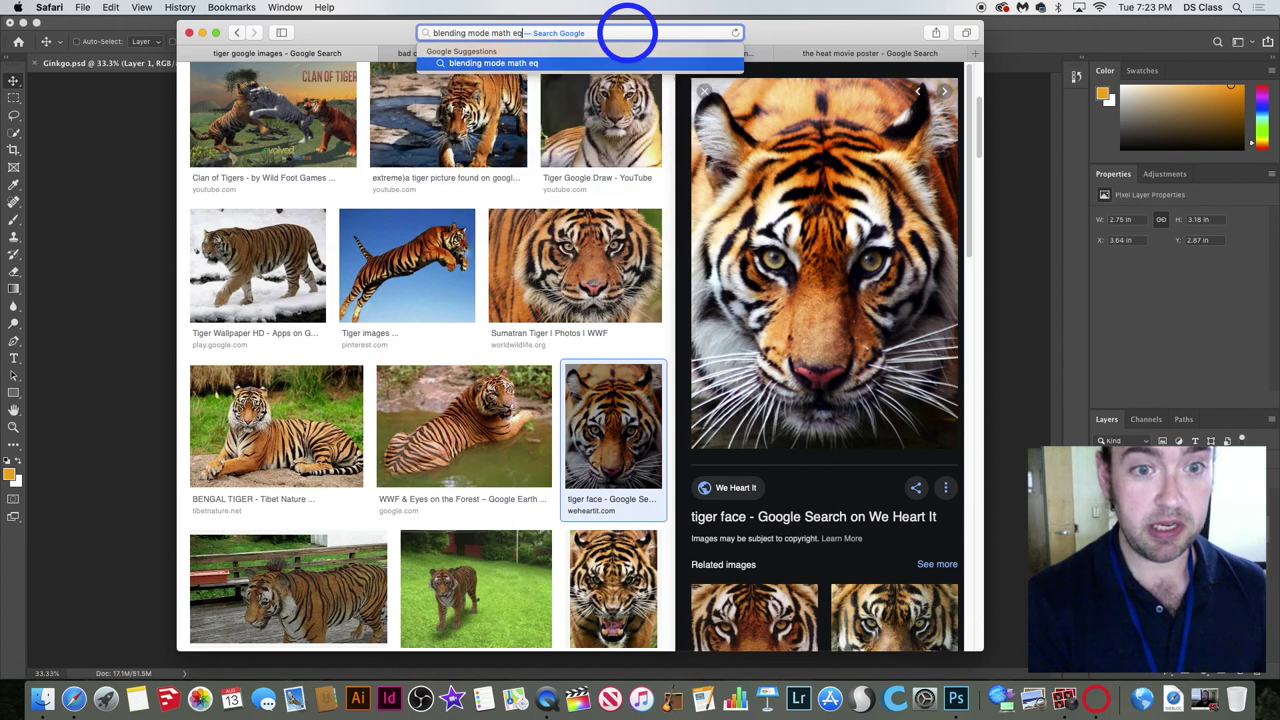
pyautogui.write('uation')
pyautogui.press('Return')
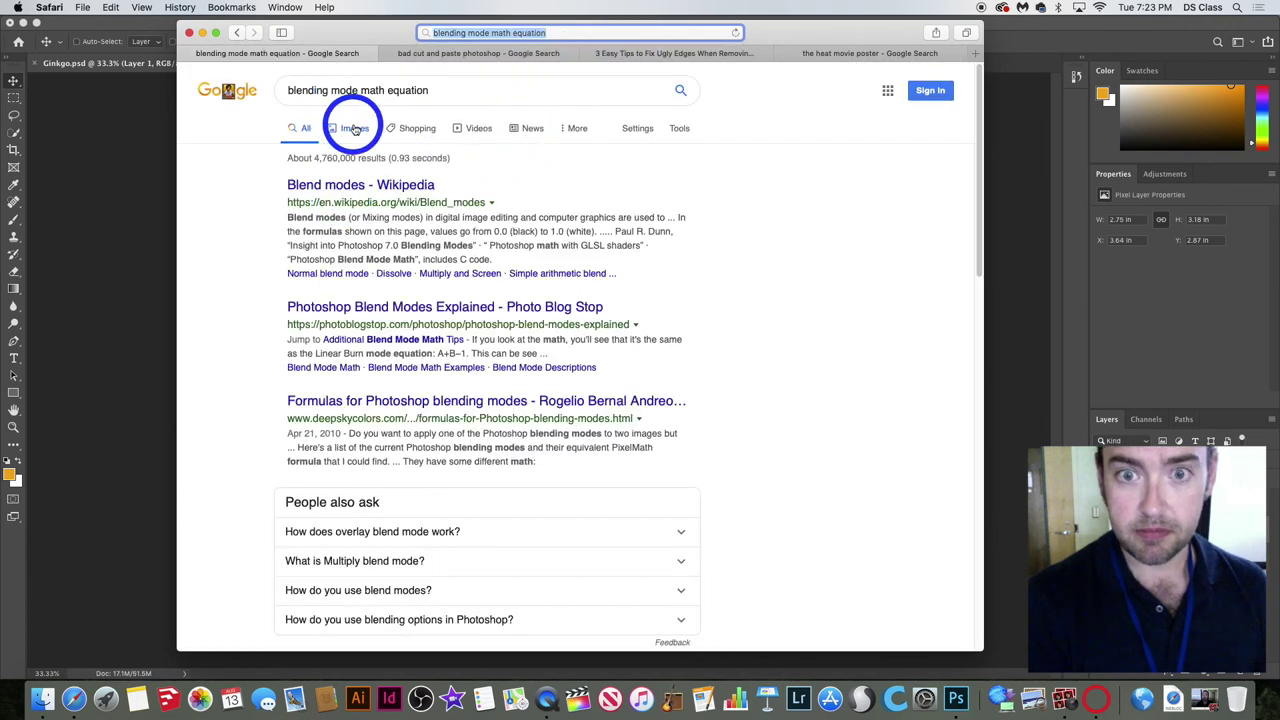
pyautogui.click(354, 128)
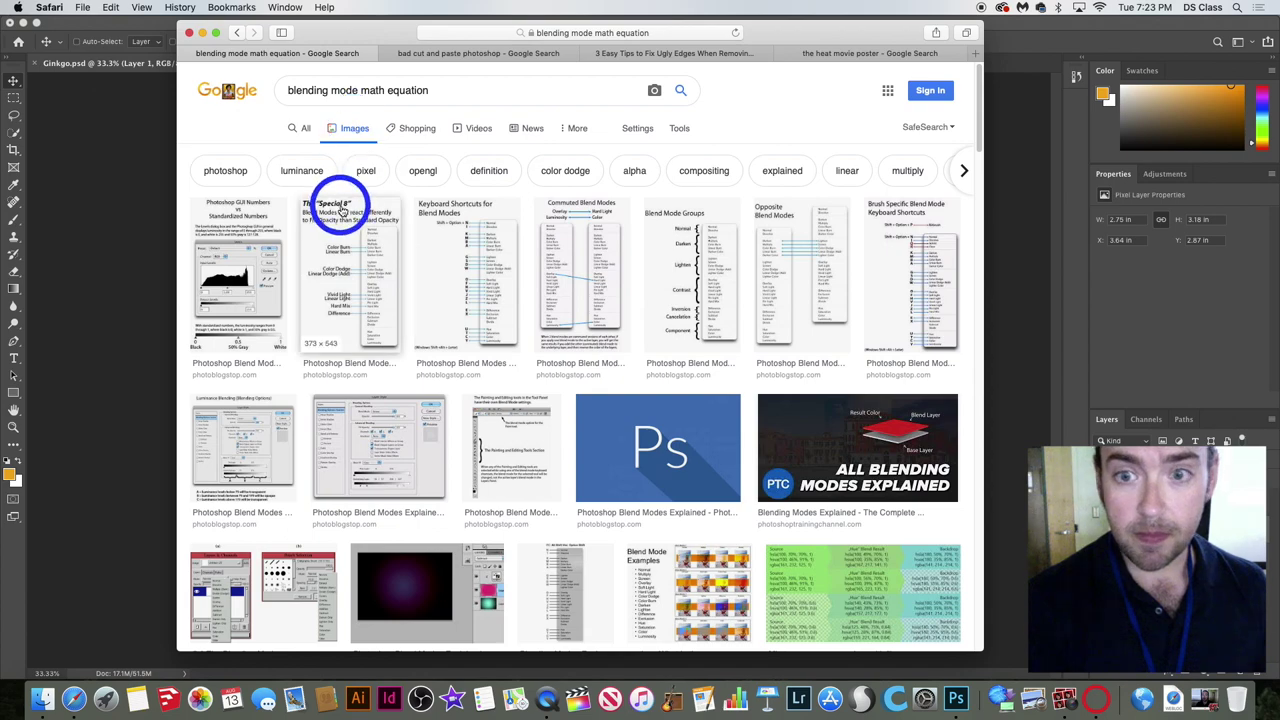
pyautogui.scroll(-5, 450, 221)
pyautogui.scroll(-2, 566, 206)
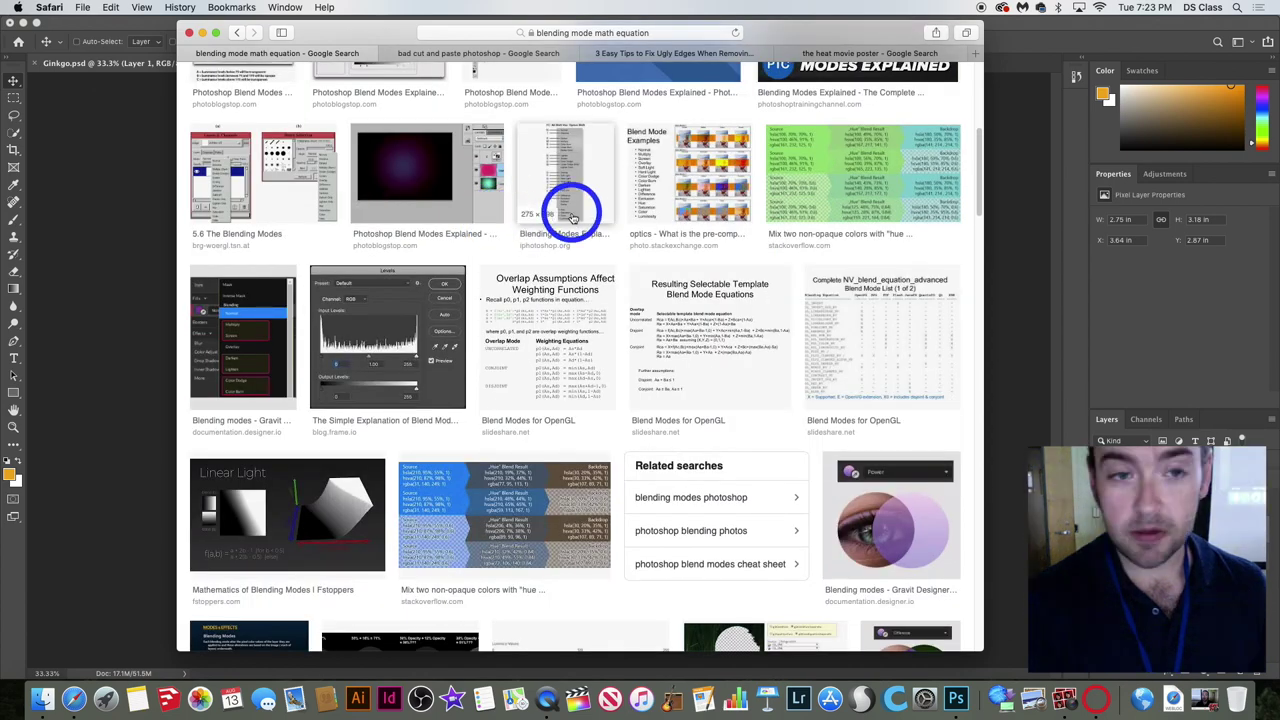
pyautogui.scroll(-2, 578, 218)
pyautogui.scroll(-2, 578, 218)
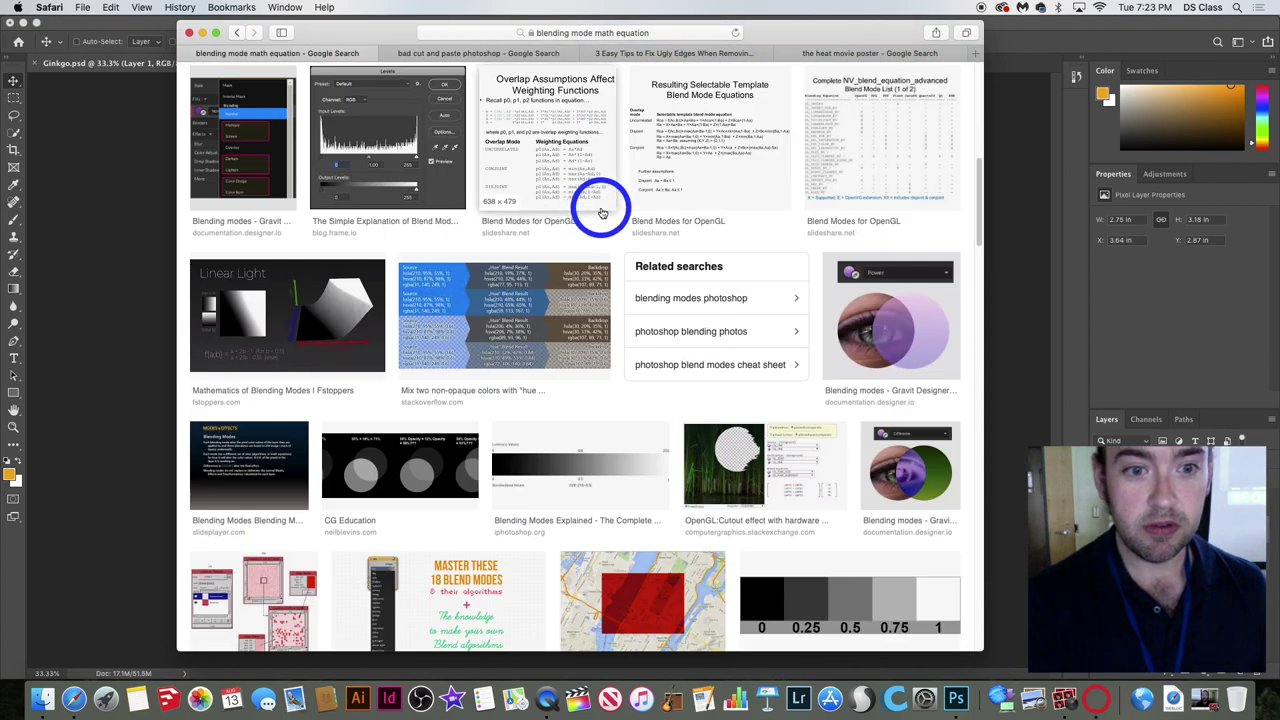
# Preview the blend mode equations image and visit its Blend Modes for OpenGL page, then go back.
pyautogui.click(666, 177)
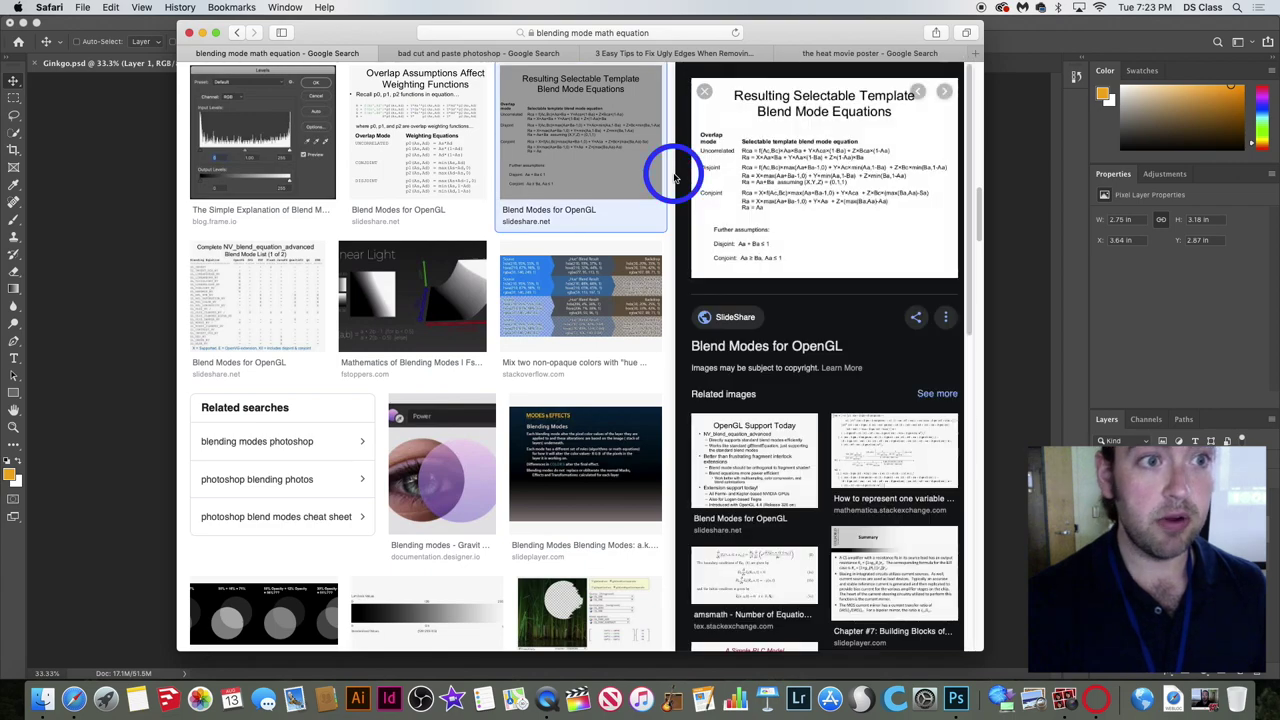
pyautogui.click(862, 180)
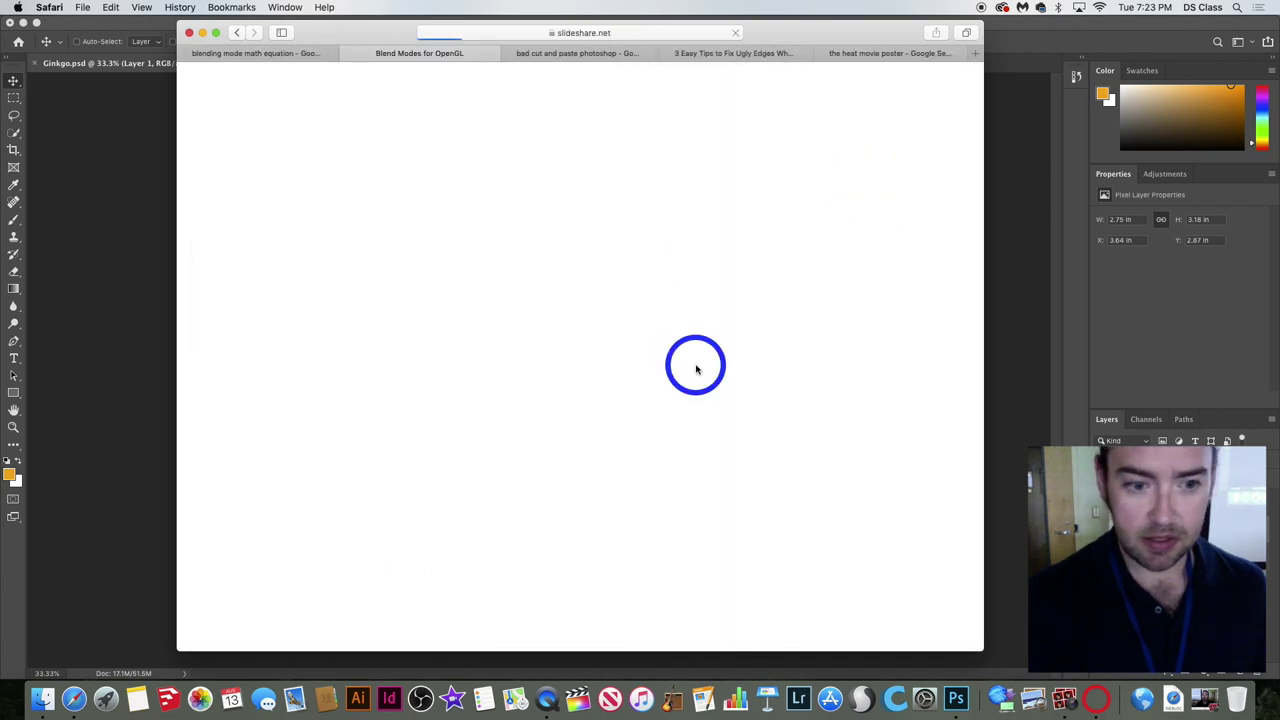
pyautogui.scroll(-5, 607, 377)
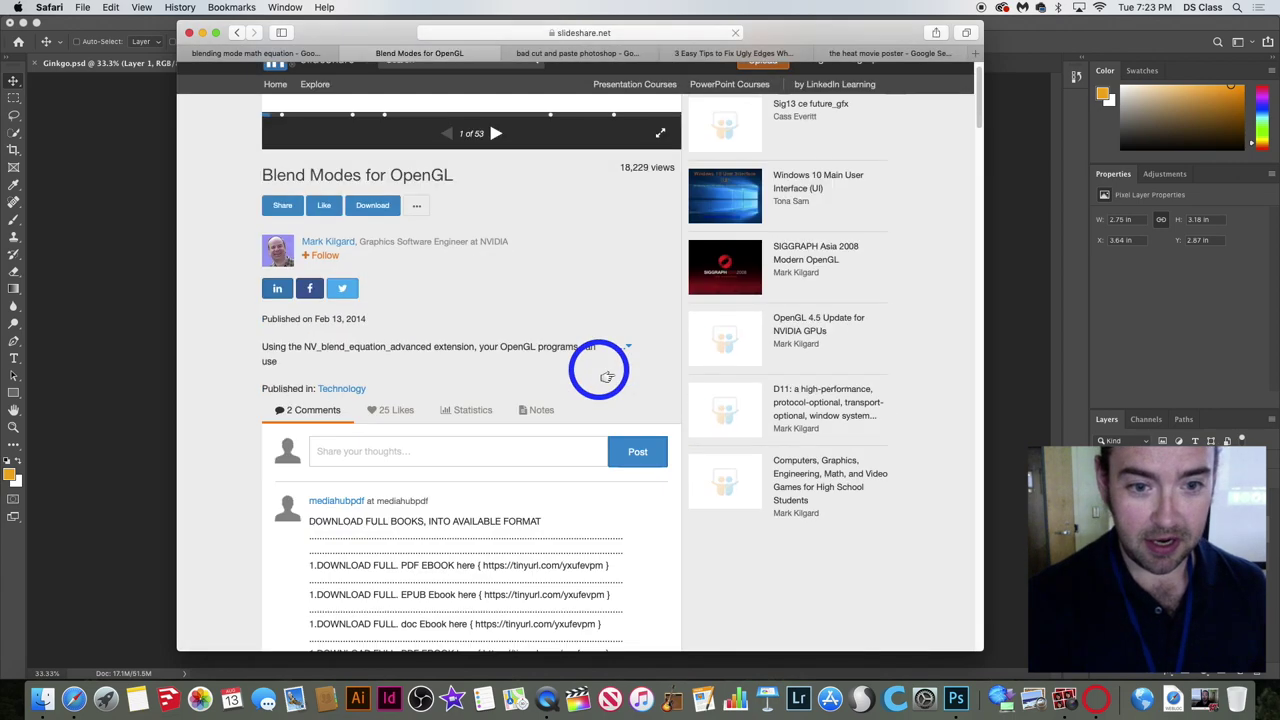
pyautogui.scroll(-10, 607, 377)
pyautogui.click(234, 34)
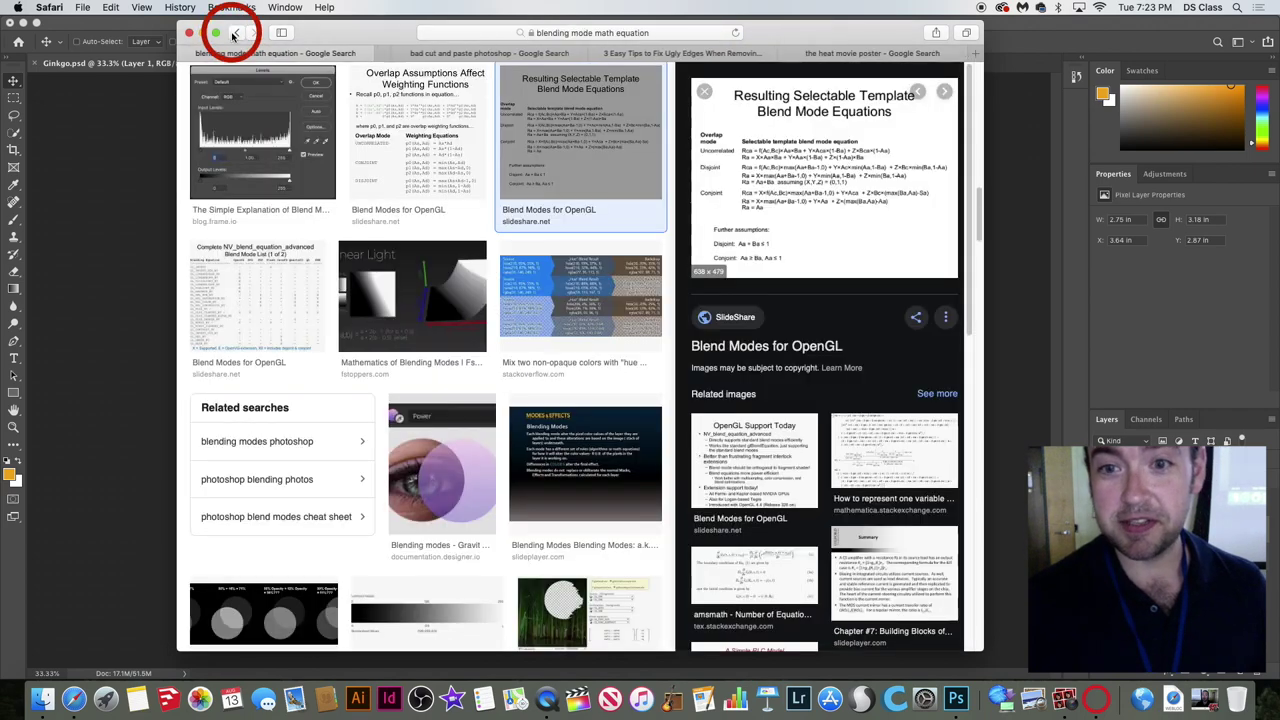
# Preview the Blend effect formula image and return to the Photoshop composite.
pyautogui.scroll(-15, 334, 318)
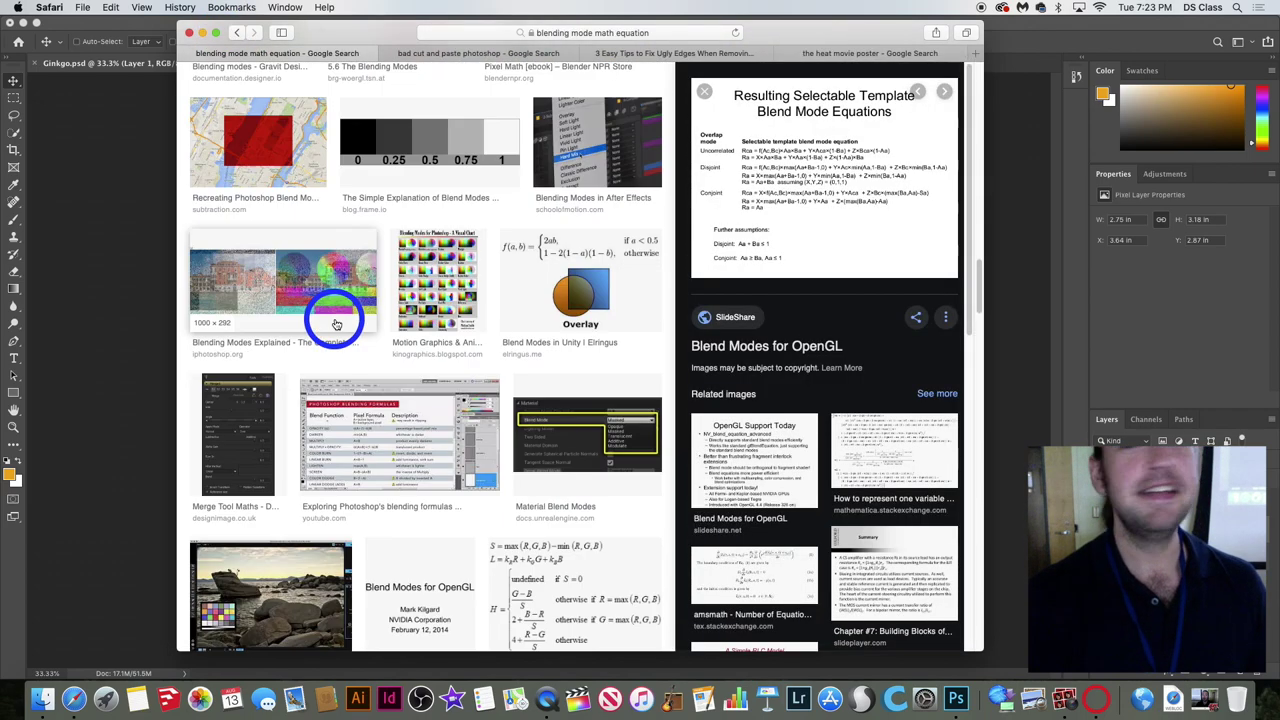
pyautogui.scroll(-4, 336, 323)
pyautogui.click(540, 374)
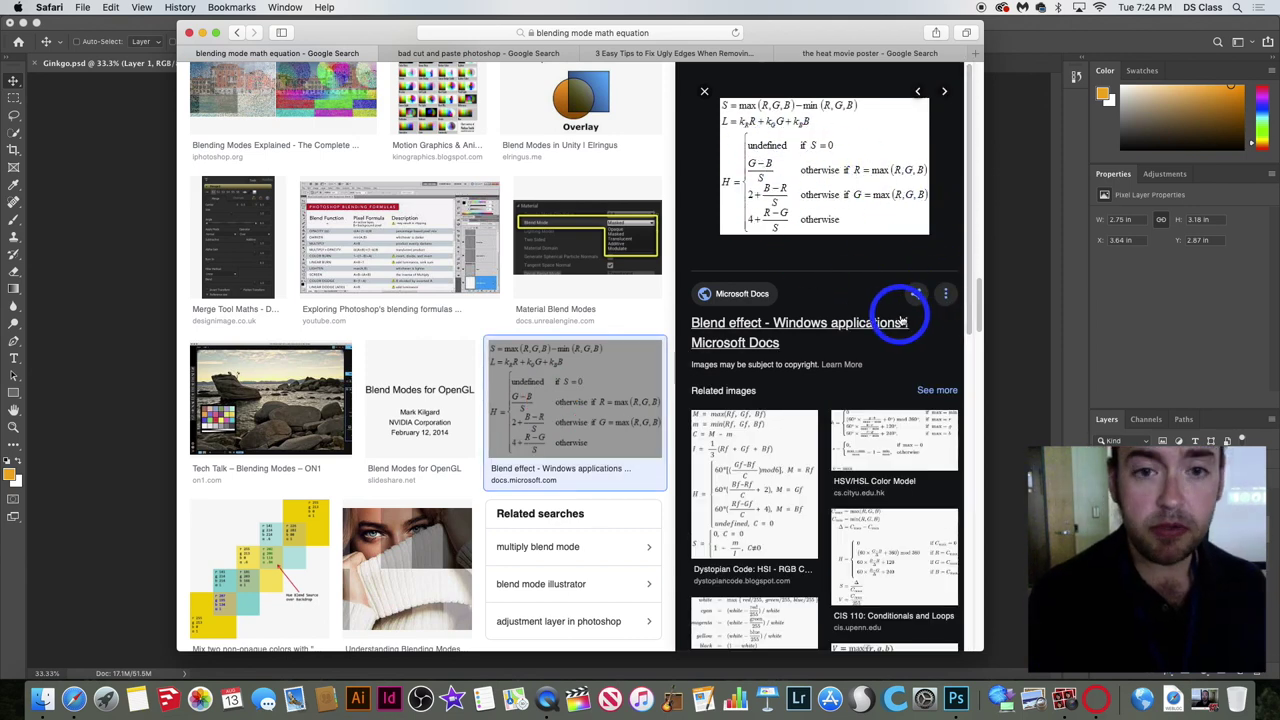
pyautogui.click(152, 207)
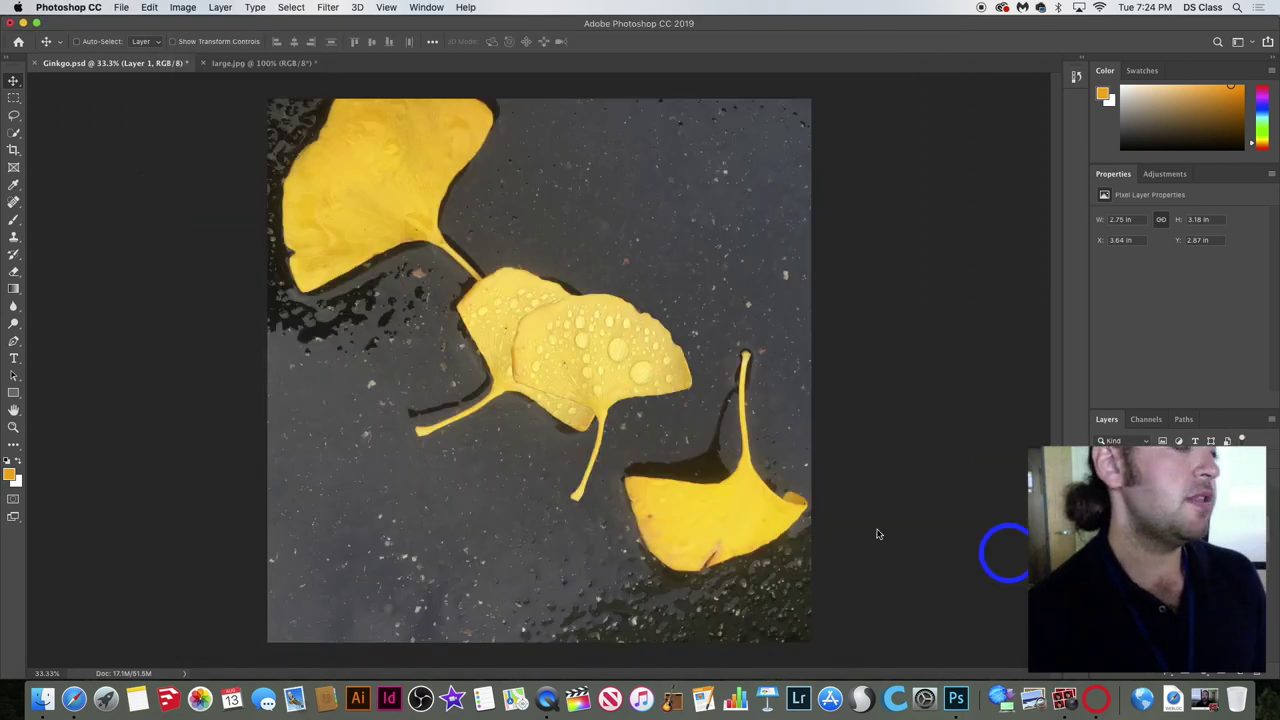
# Move the dewdrop leaf onto the upper-left leaf and check its blending options without changes.
pyautogui.click(642, 348)
pyautogui.moveTo(642, 348)
pyautogui.mouseDown()
pyautogui.moveTo(652, 270)
pyautogui.moveTo(695, 198)
pyautogui.moveTo(637, 369)
pyautogui.moveTo(628, 353)
pyautogui.mouseUp()
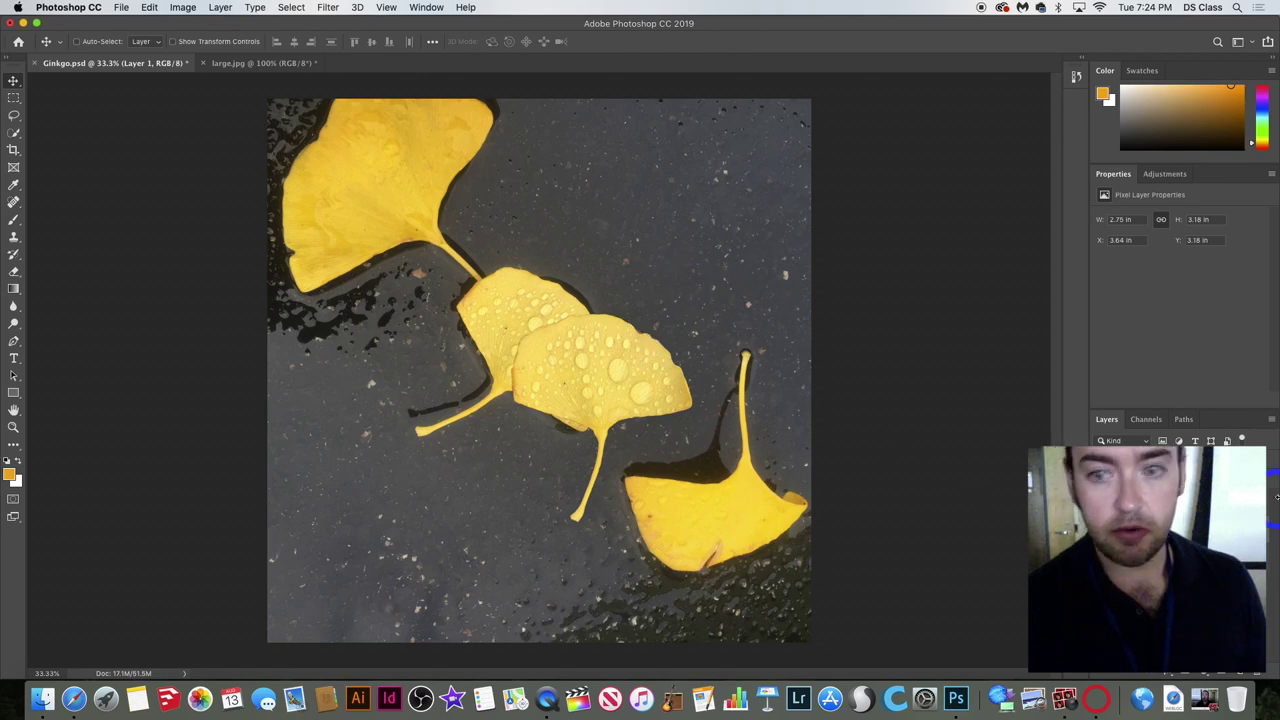
pyautogui.click(1140, 440)
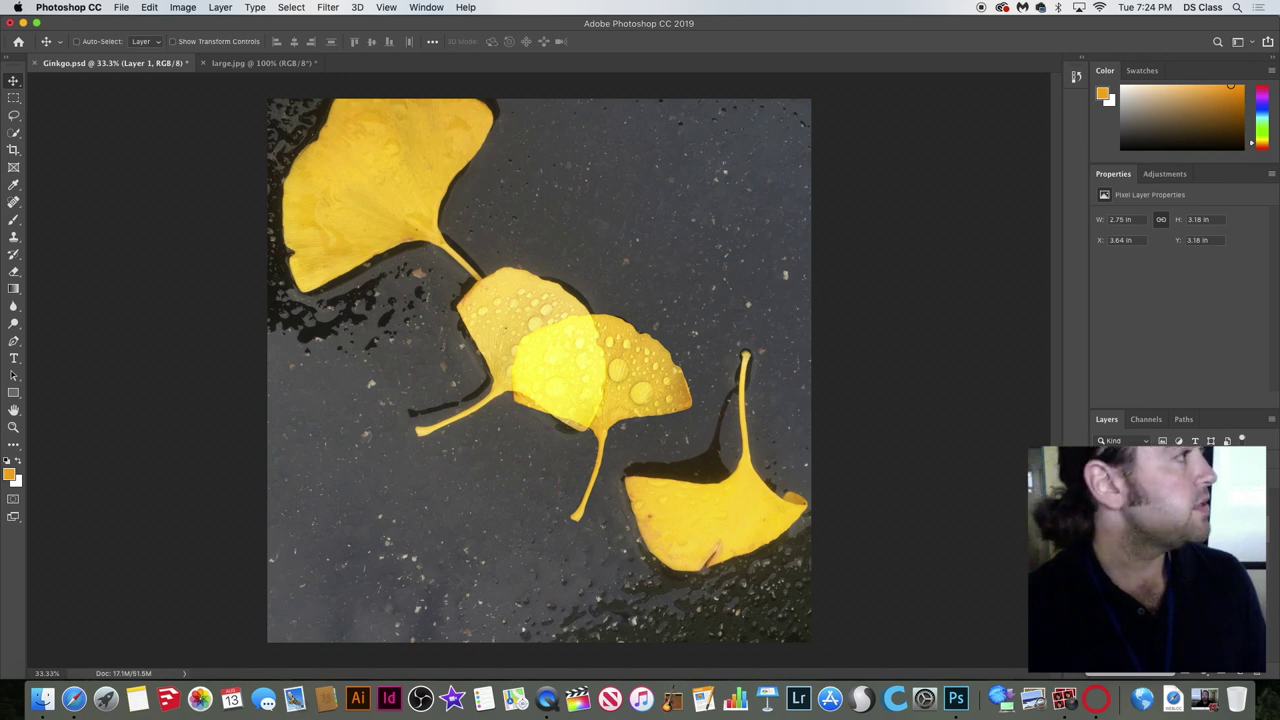
pyautogui.moveTo(637, 395); pyautogui.dragTo(460, 215)
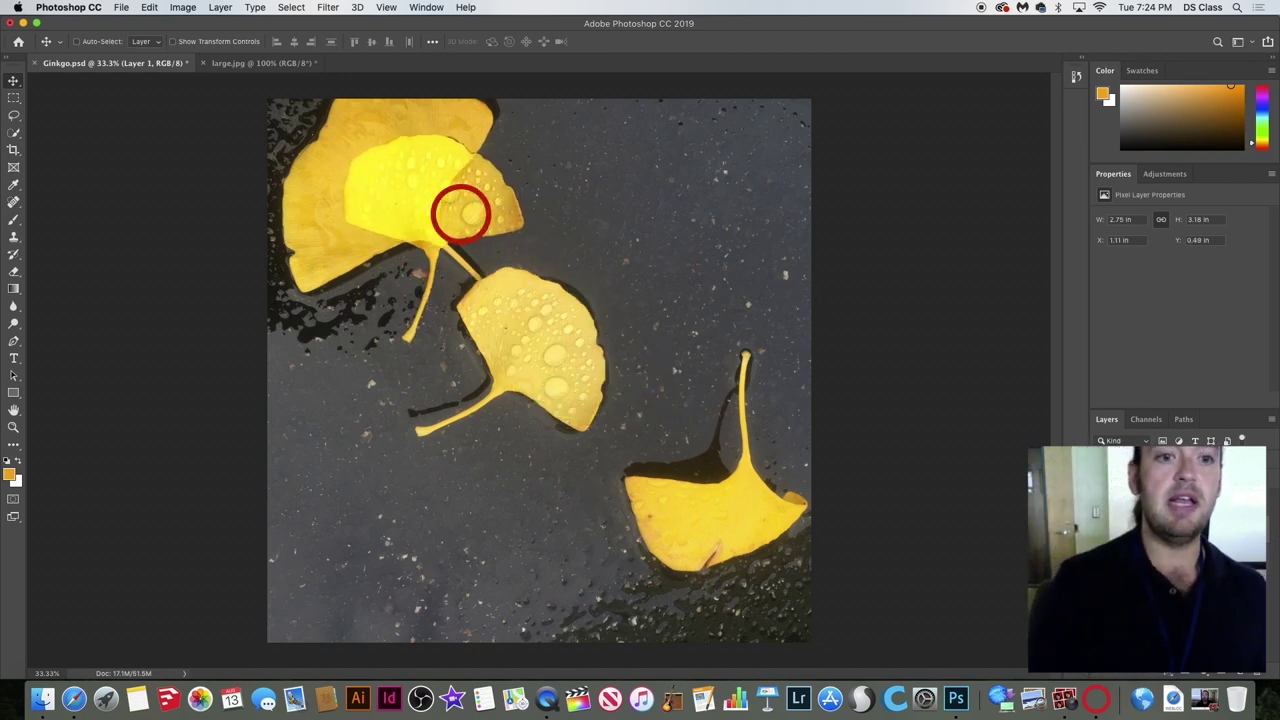
pyautogui.click(1150, 452)
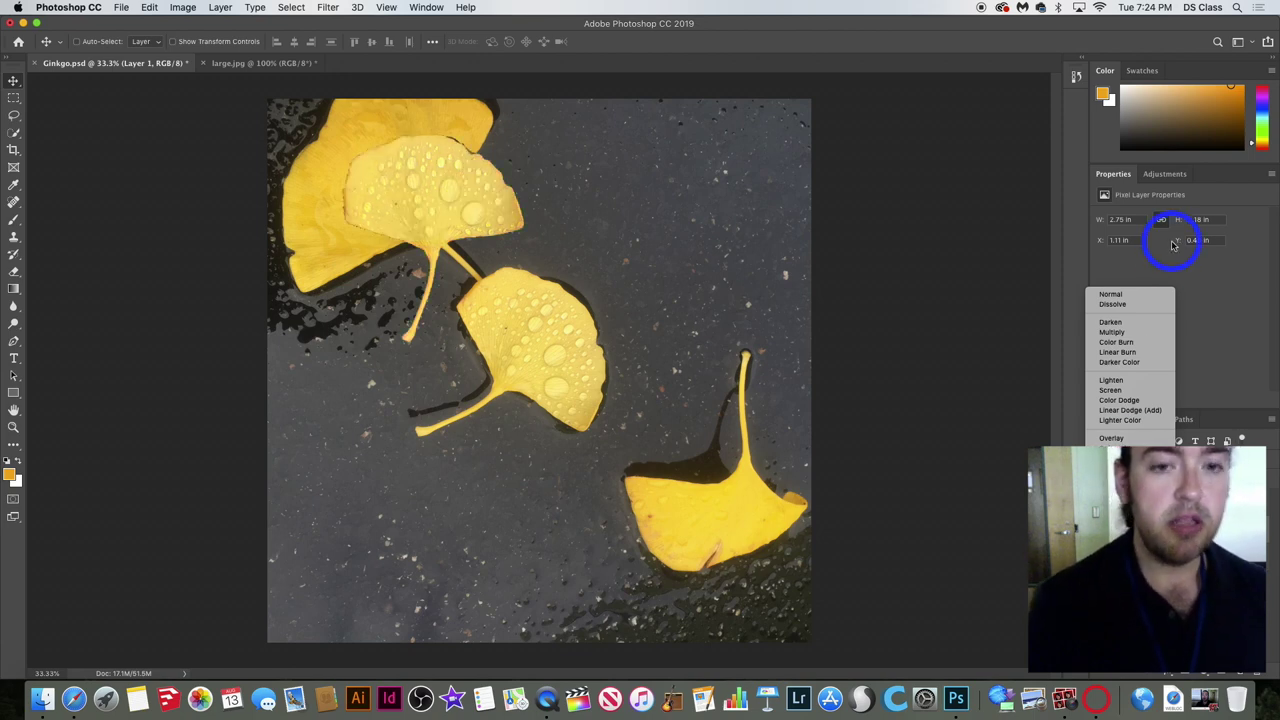
pyautogui.click(863, 266)
# Place the dewdrop leaf just right of the middle leaf at X 4.36 in, Y 1.67 in, then open the Filter menu.
pyautogui.click(1243, 437)
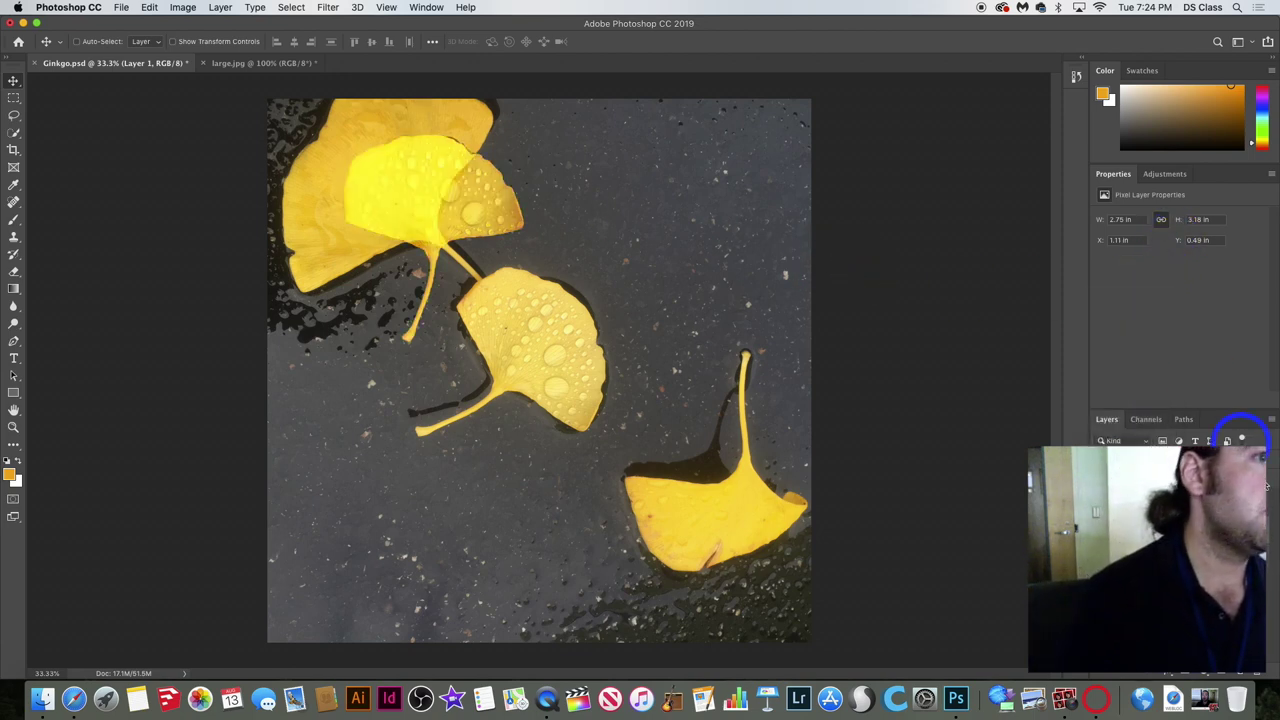
pyautogui.click(1150, 441)
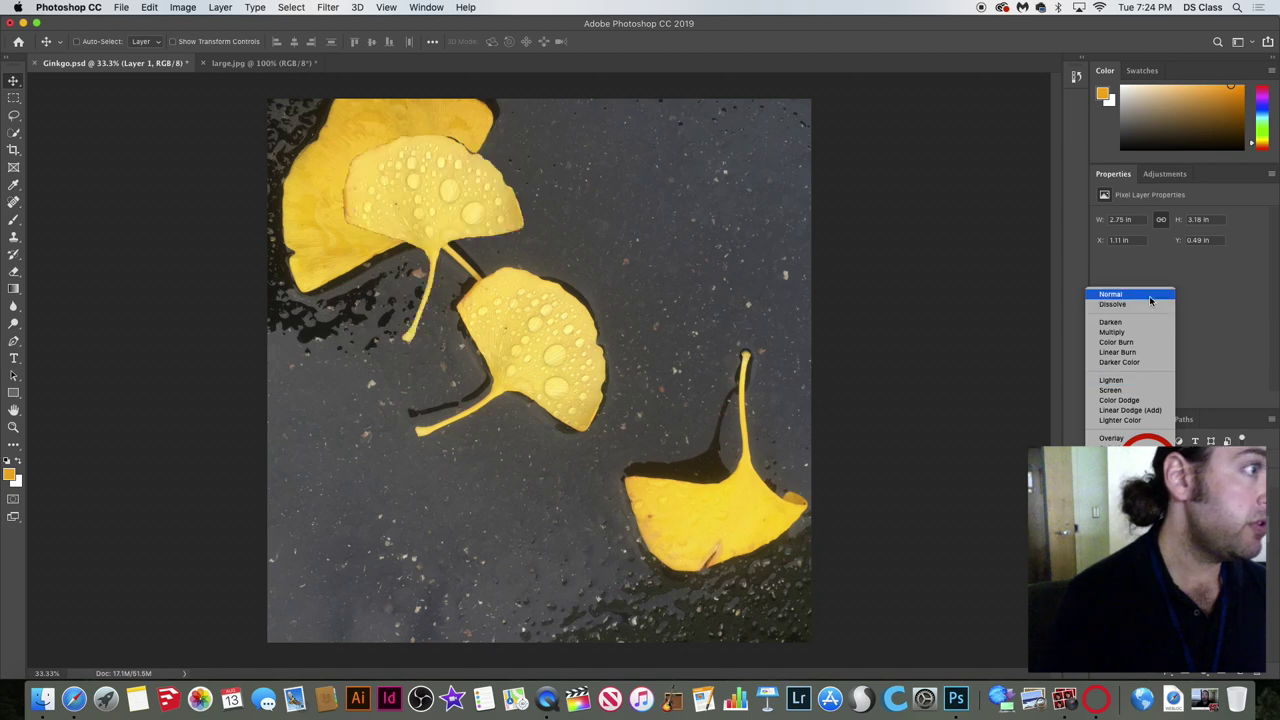
pyautogui.click(477, 214)
pyautogui.moveTo(477, 214); pyautogui.dragTo(703, 270)
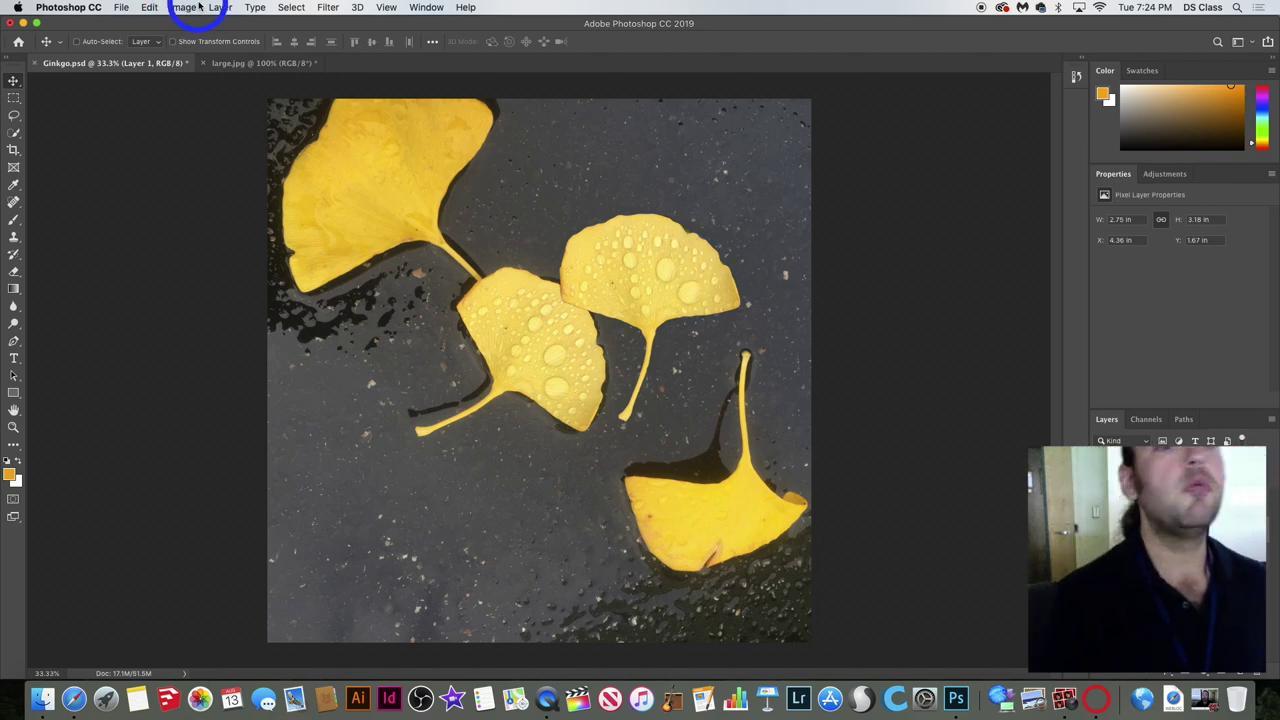
pyautogui.click(327, 8)
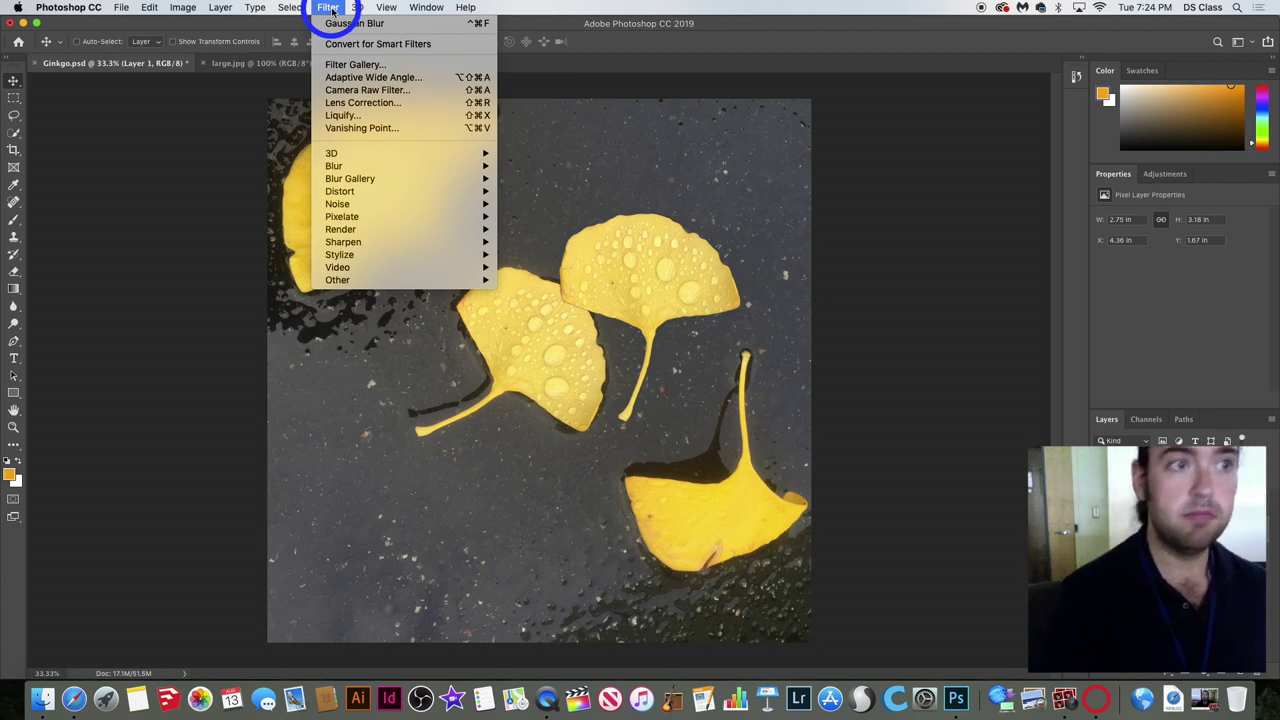
# Show the Blur filters submenu for the dewdrop leaf layer.
pyautogui.moveTo(371, 165)
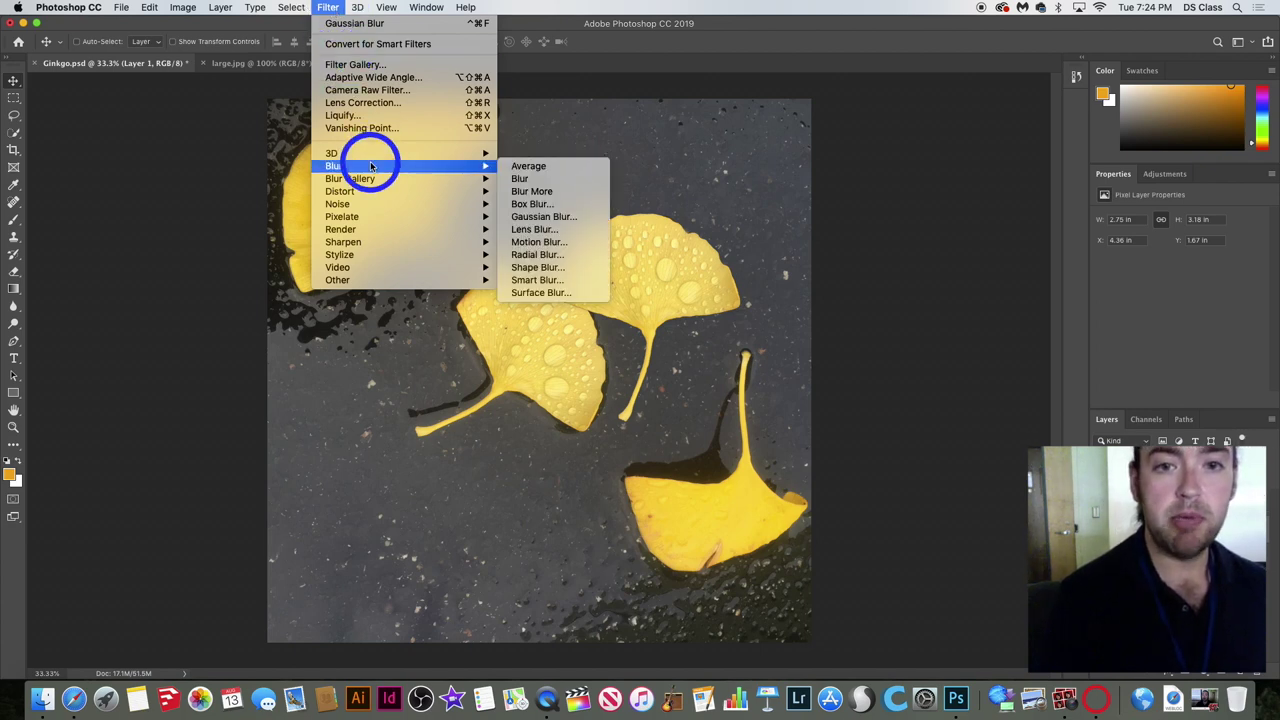
# Open Gaussian Blur and centre its preview on the dewdrop leaf's edge.
pyautogui.click(545, 217)
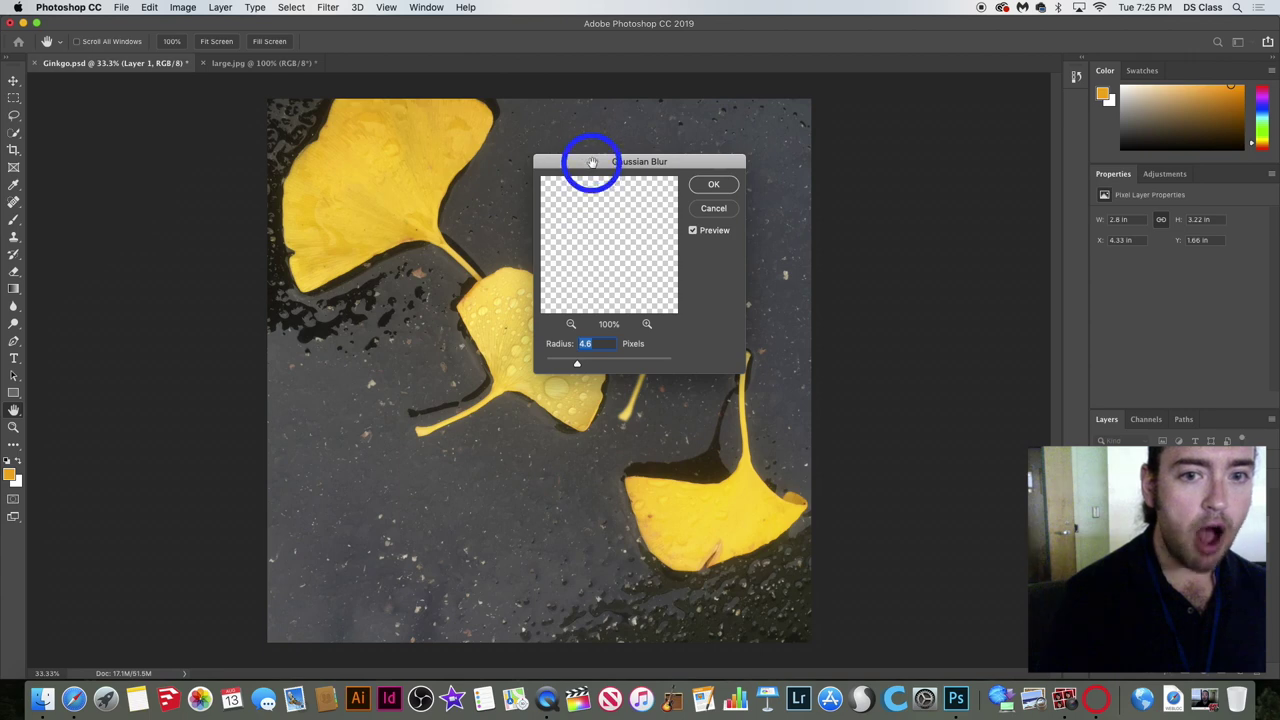
pyautogui.moveTo(590, 160); pyautogui.dragTo(245, 177)
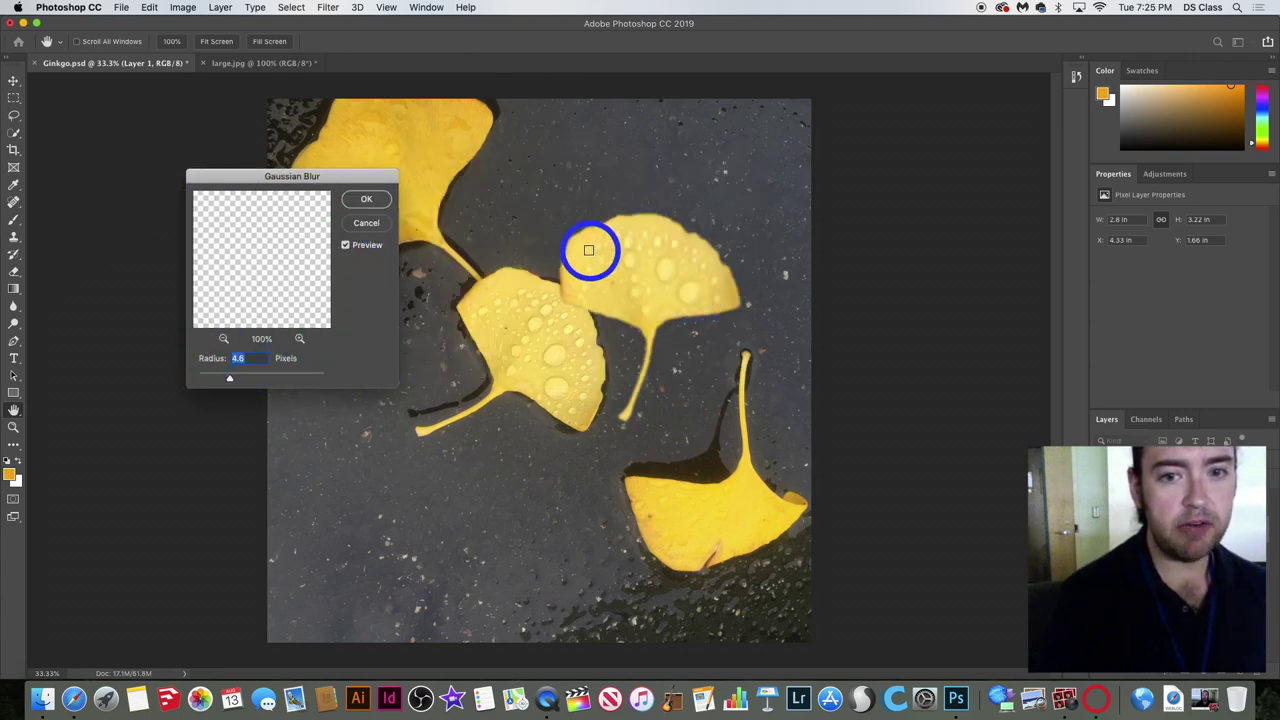
pyautogui.click(588, 249)
pyautogui.click(584, 239)
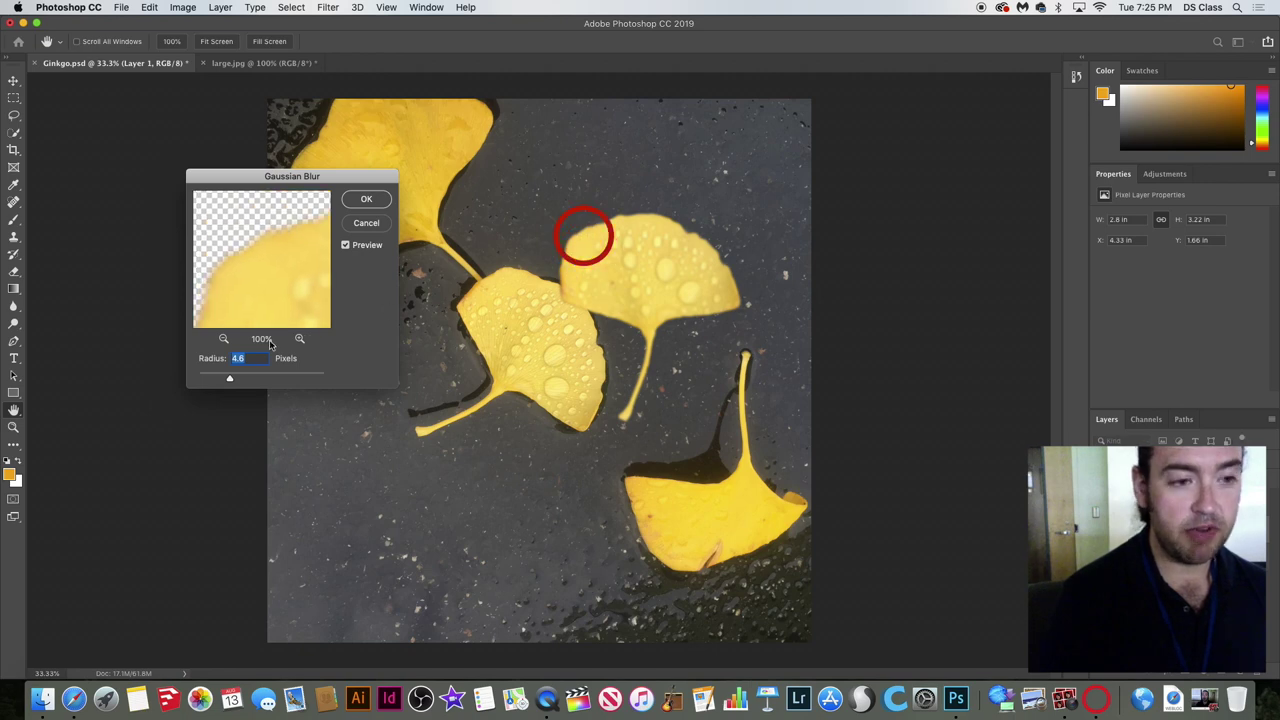
# Preview blur radii between about 5 and 20 pixels, then cancel to keep the leaf sharp.
pyautogui.moveTo(230, 382); pyautogui.dragTo(204, 376)
pyautogui.click(221, 380)
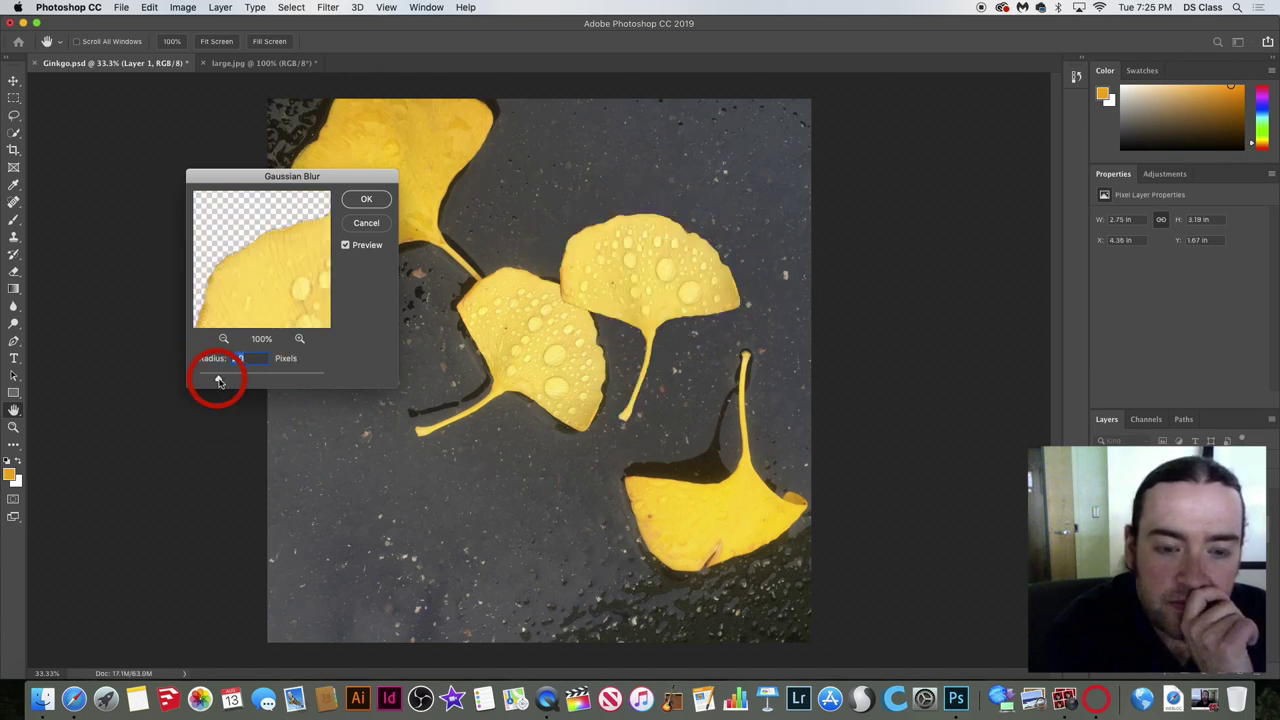
pyautogui.click(300, 377)
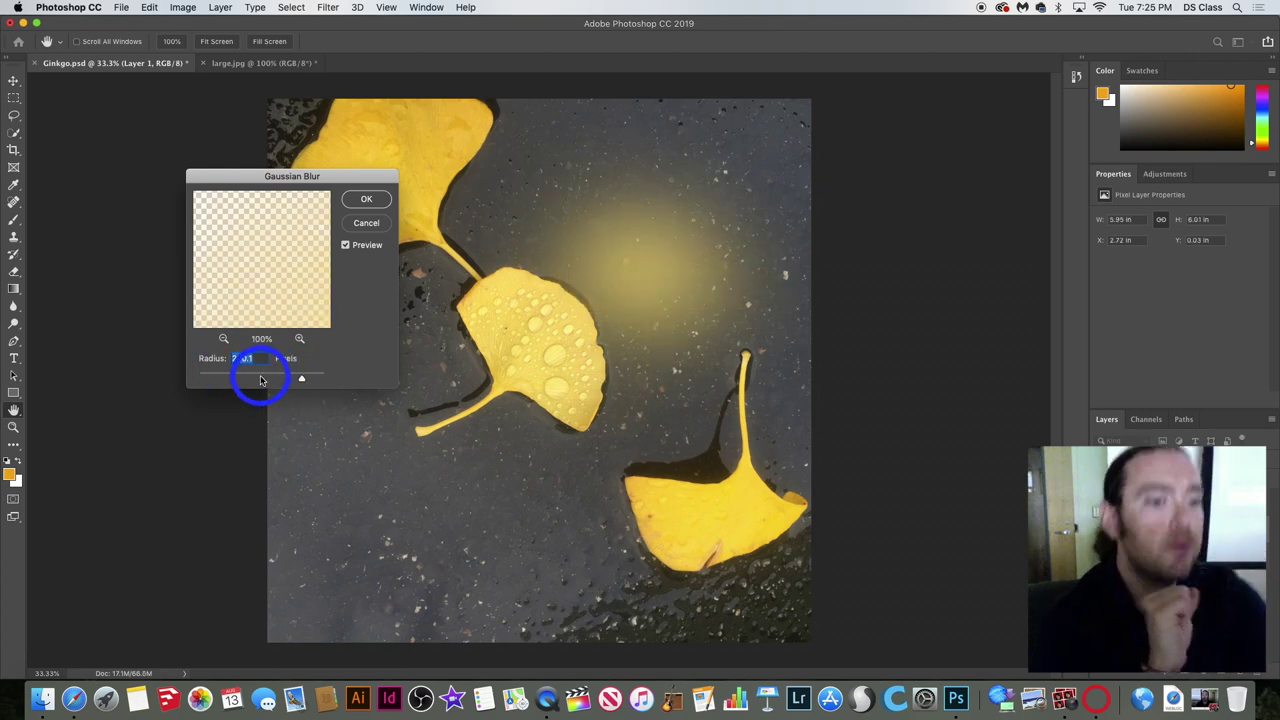
pyautogui.moveTo(260, 379); pyautogui.dragTo(245, 380)
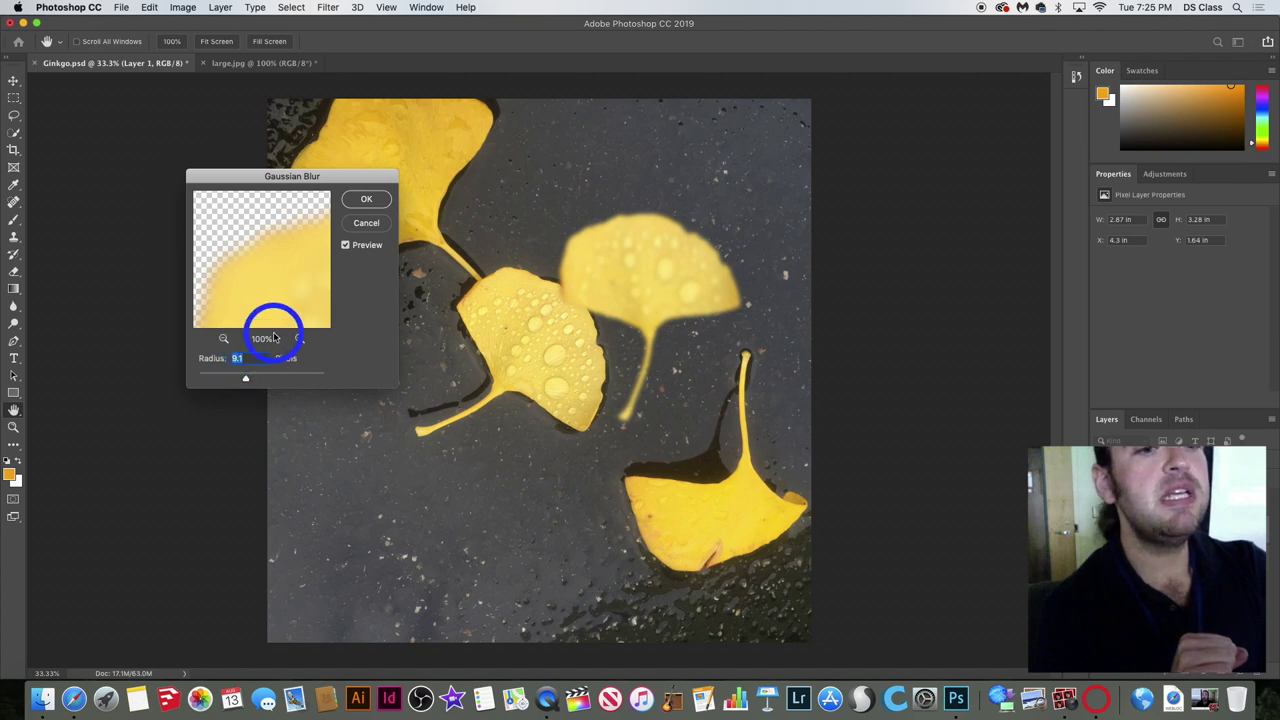
pyautogui.click(245, 380)
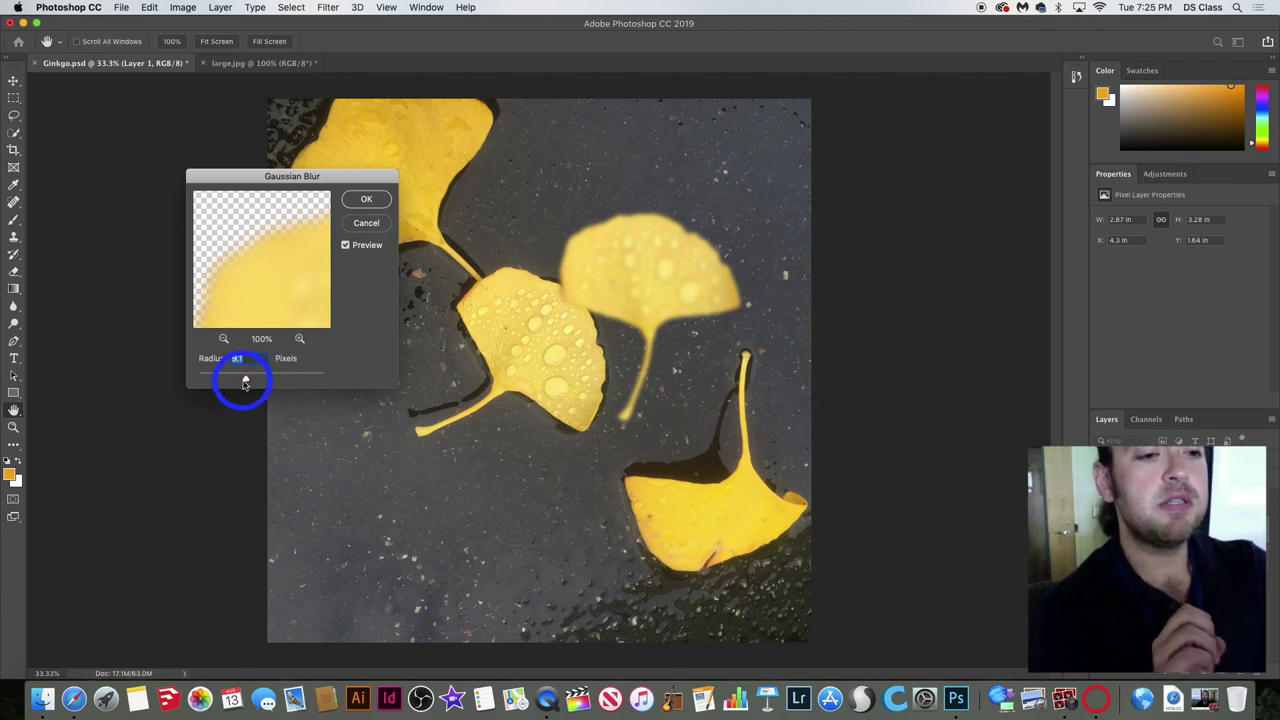
pyautogui.moveTo(241, 383)
pyautogui.mouseDown()
pyautogui.moveTo(224, 378)
pyautogui.moveTo(236, 378)
pyautogui.mouseUp()
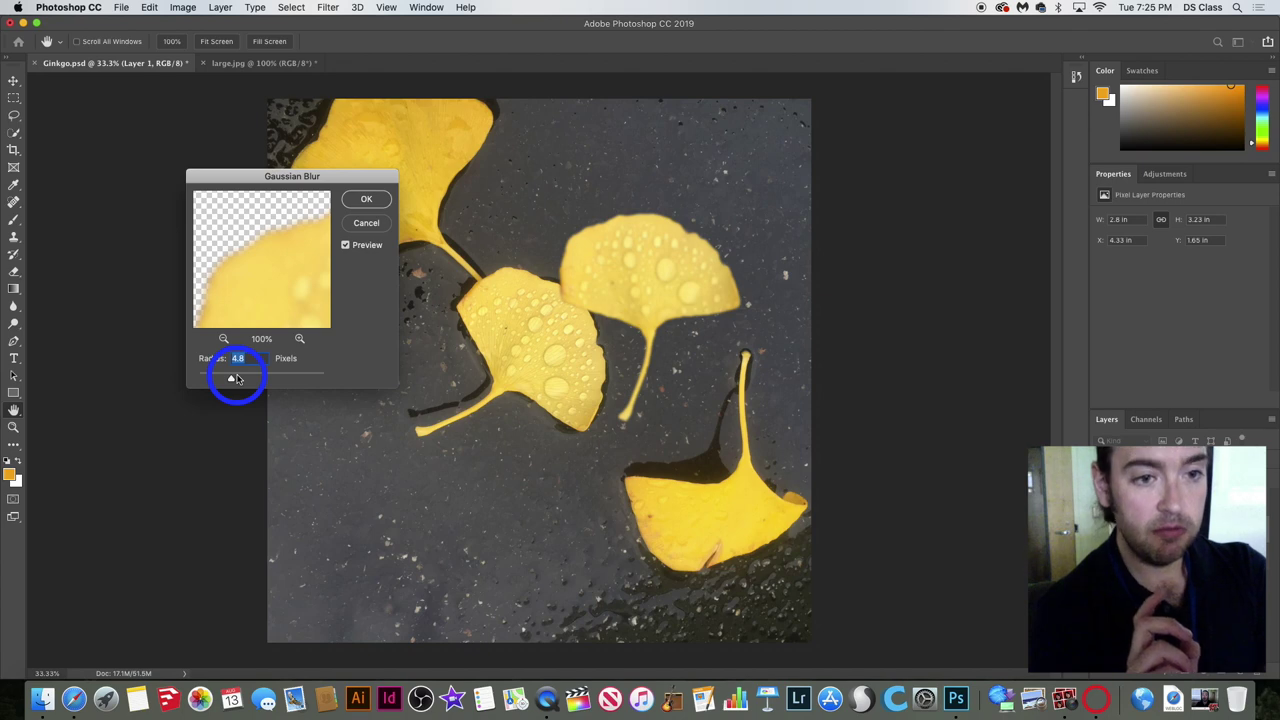
pyautogui.moveTo(236, 378); pyautogui.dragTo(248, 380)
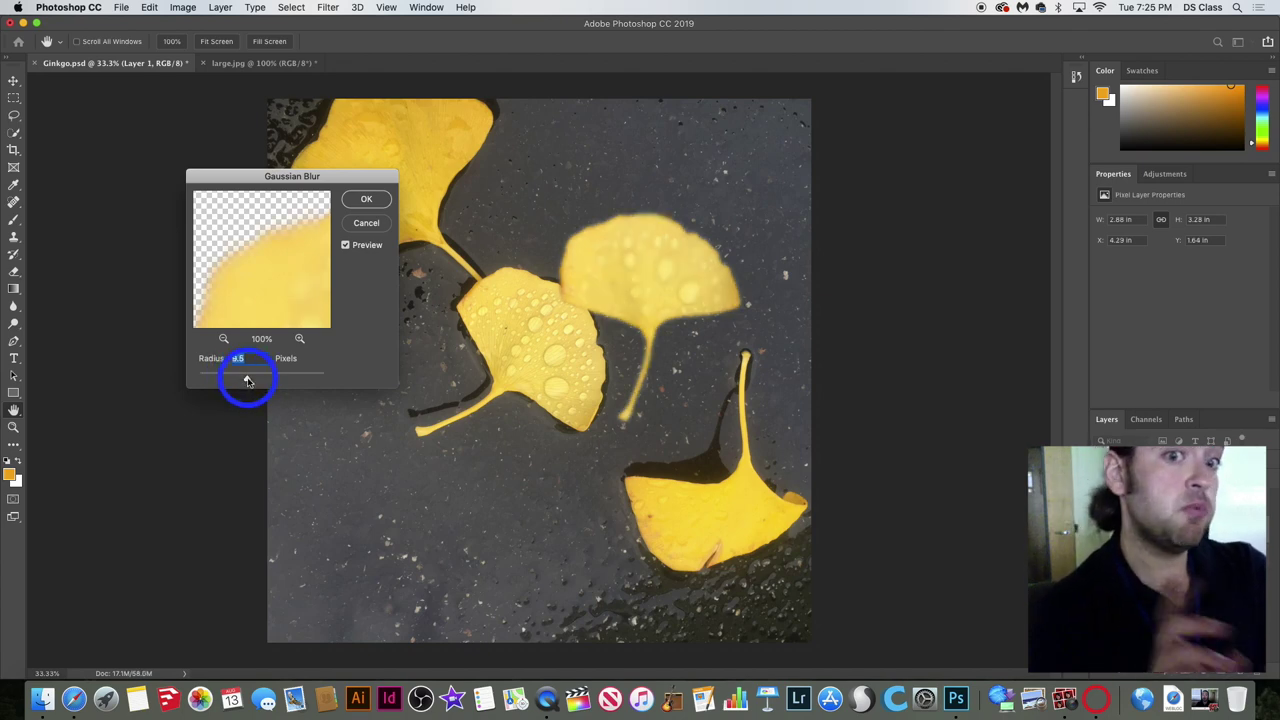
pyautogui.click(366, 224)
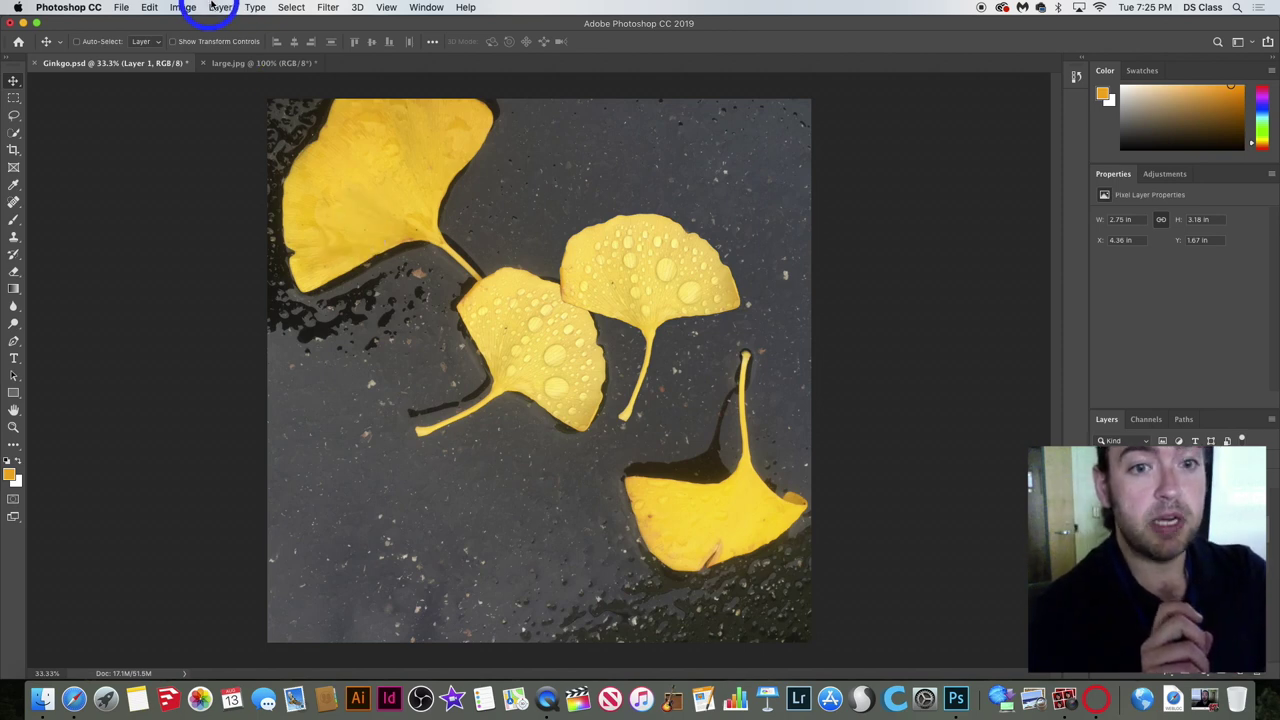
pyautogui.click(320, 9)
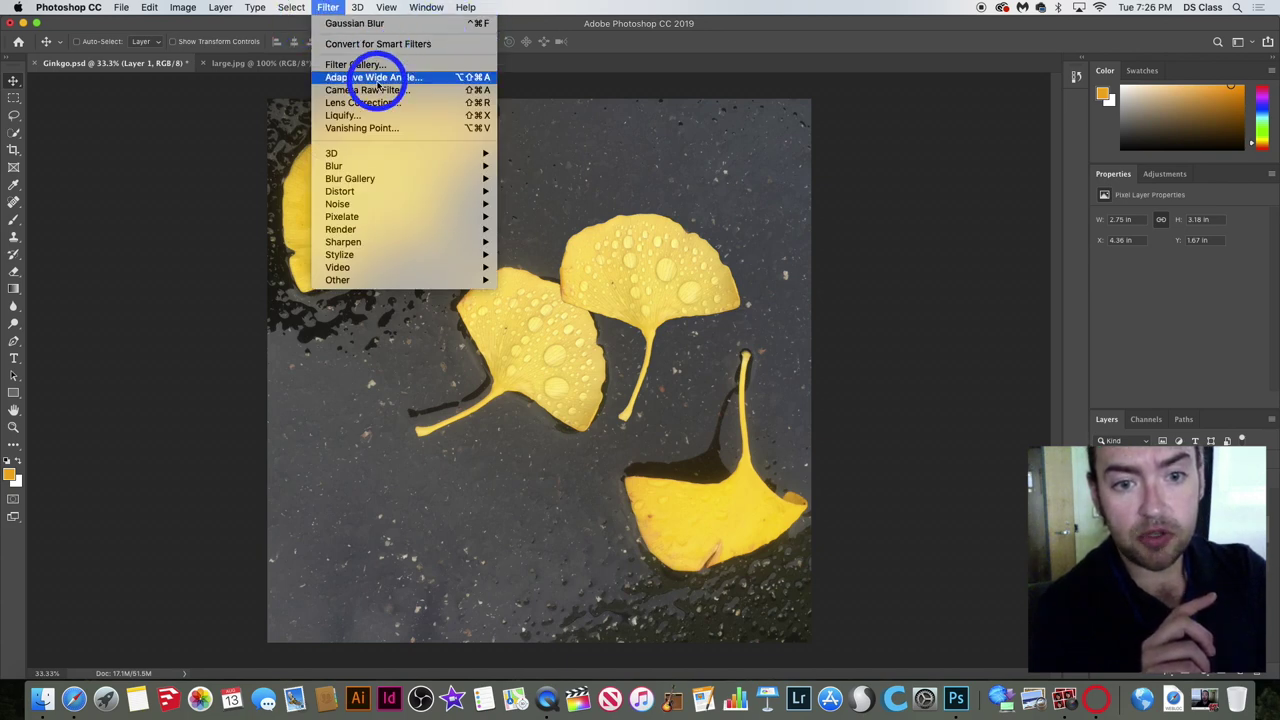
pyautogui.moveTo(370, 170)
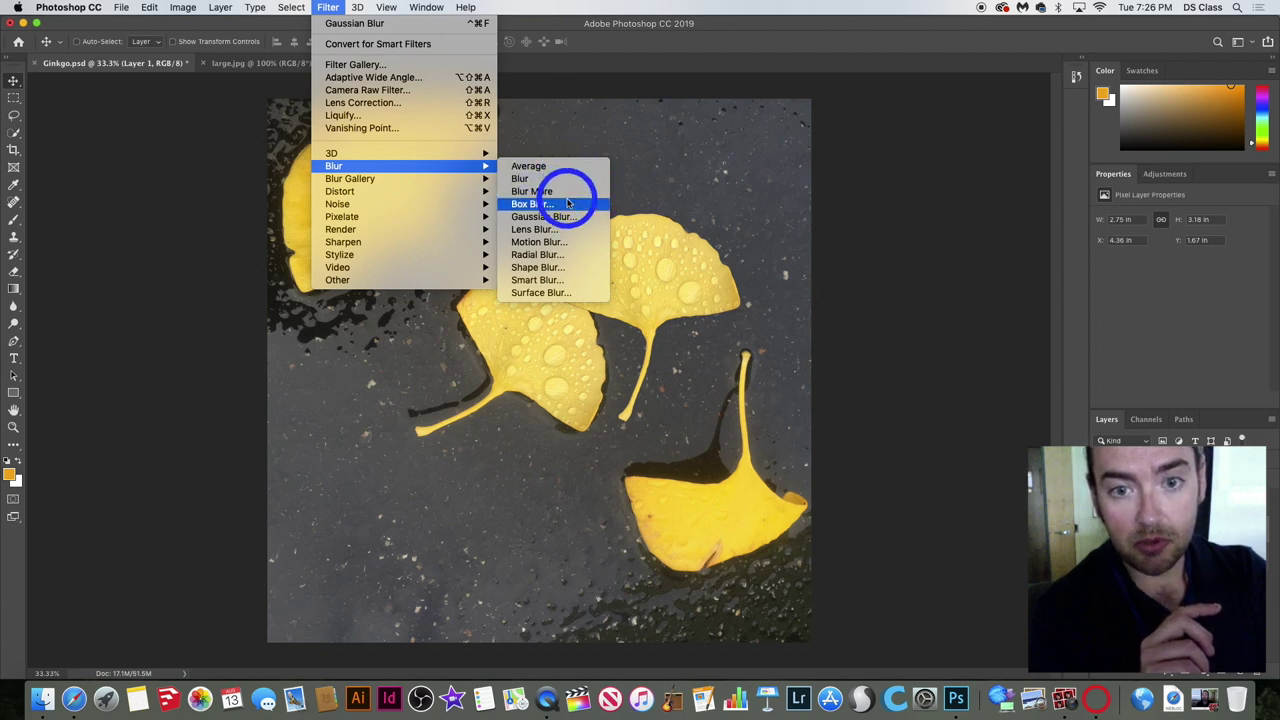
pyautogui.click(567, 298)
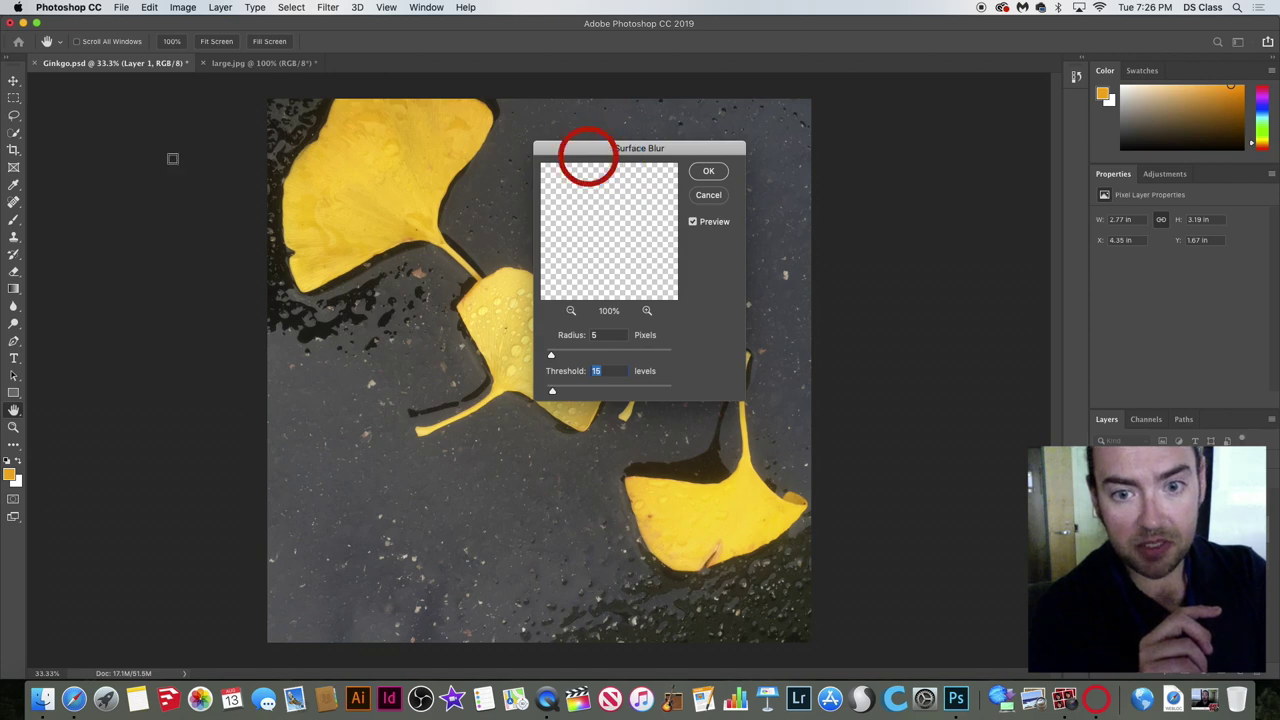
pyautogui.moveTo(614, 158); pyautogui.dragTo(405, 160)
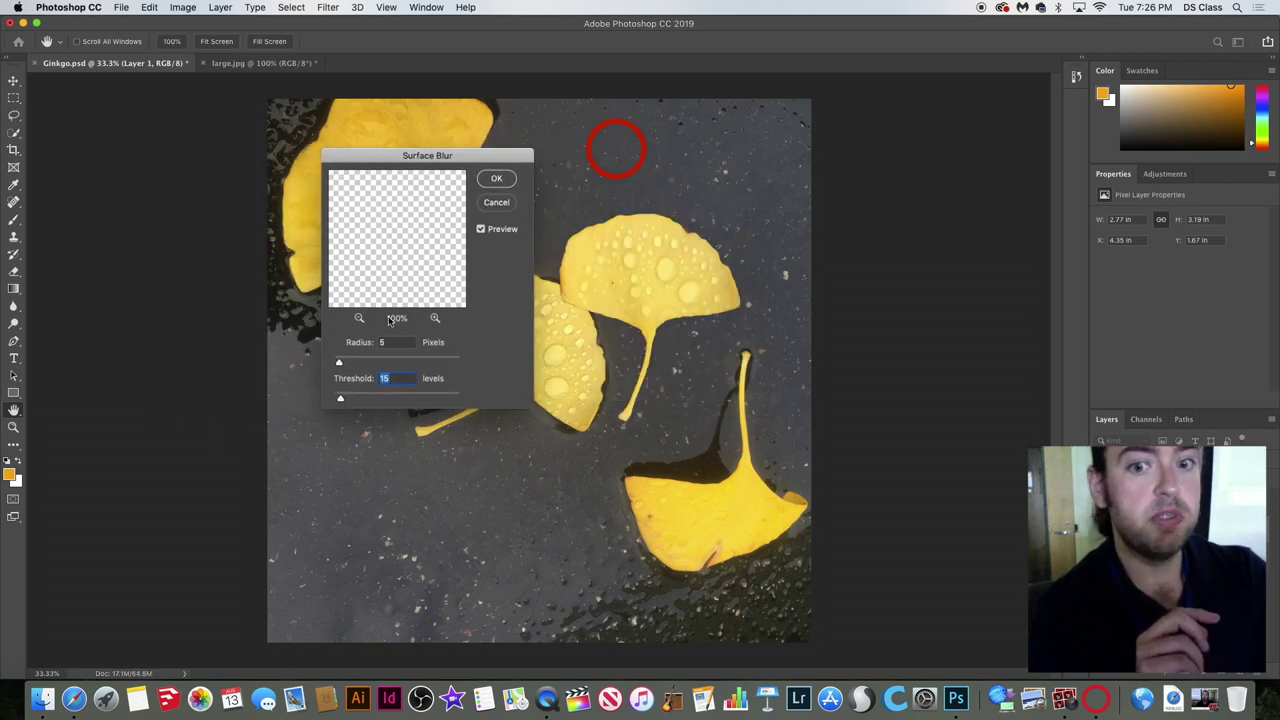
pyautogui.moveTo(340, 362); pyautogui.dragTo(363, 362)
pyautogui.click(370, 399)
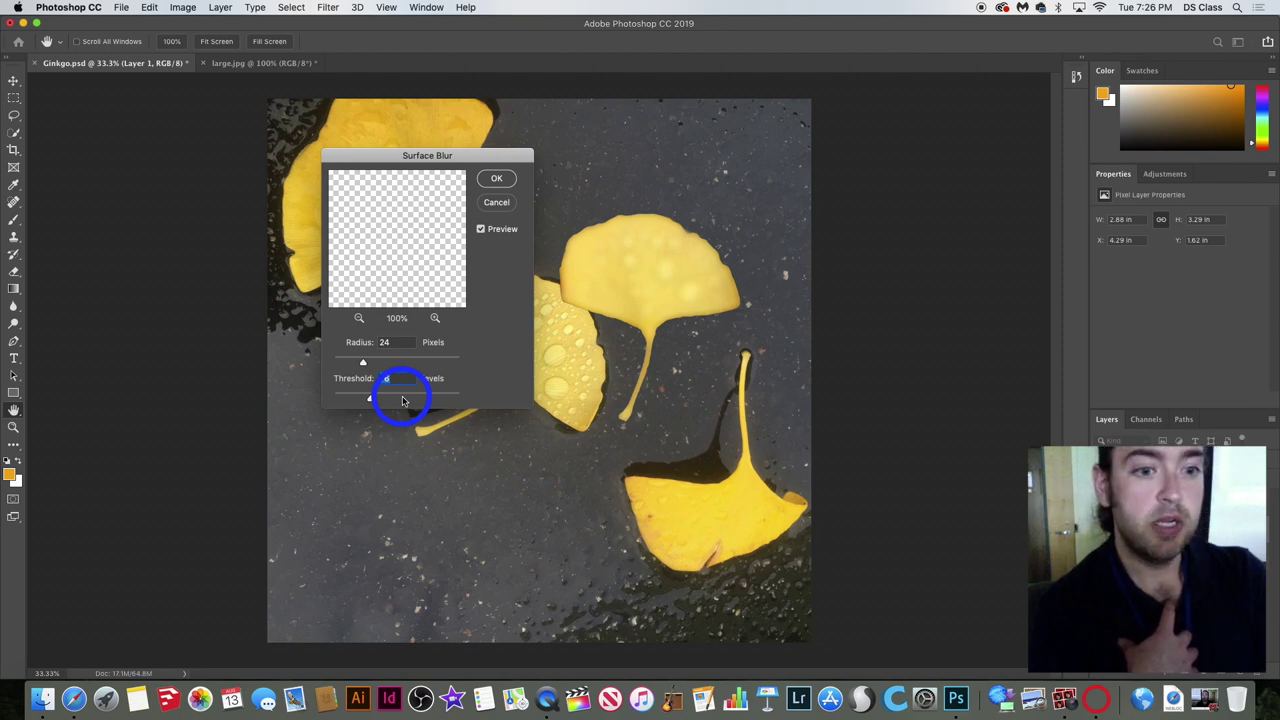
pyautogui.click(403, 399)
pyautogui.click(427, 362)
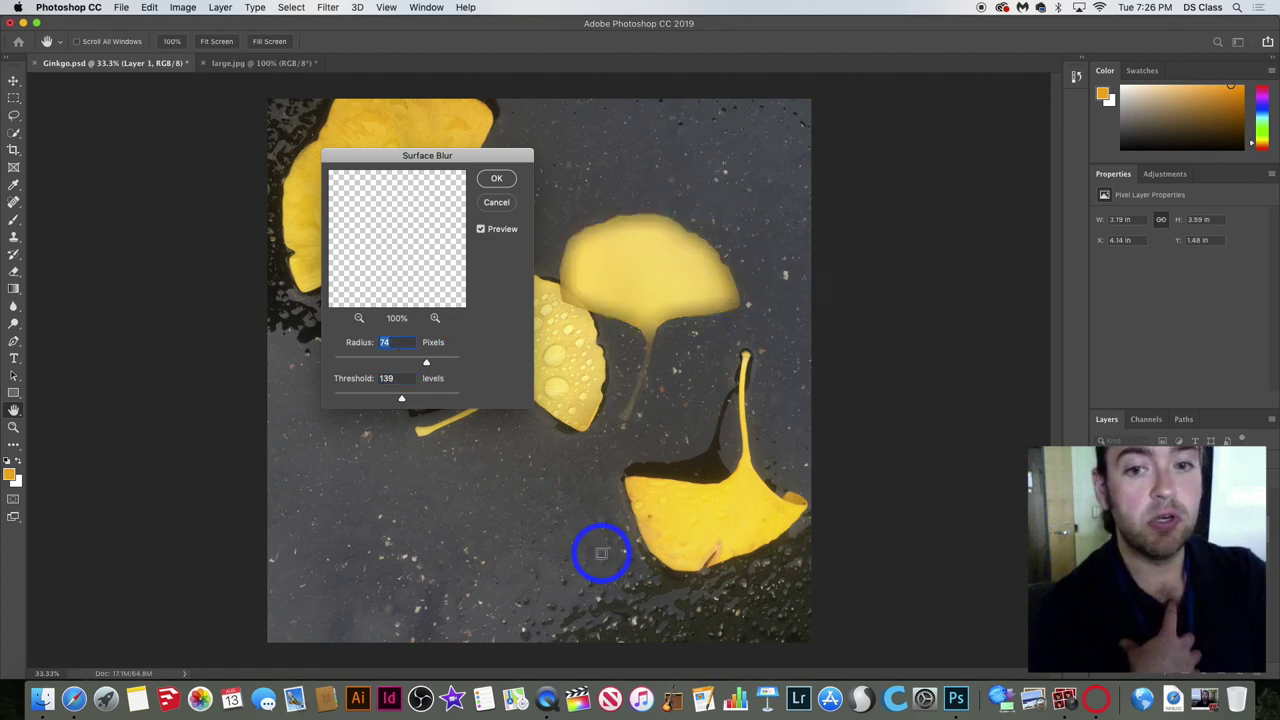
pyautogui.click(343, 398)
pyautogui.click(350, 362)
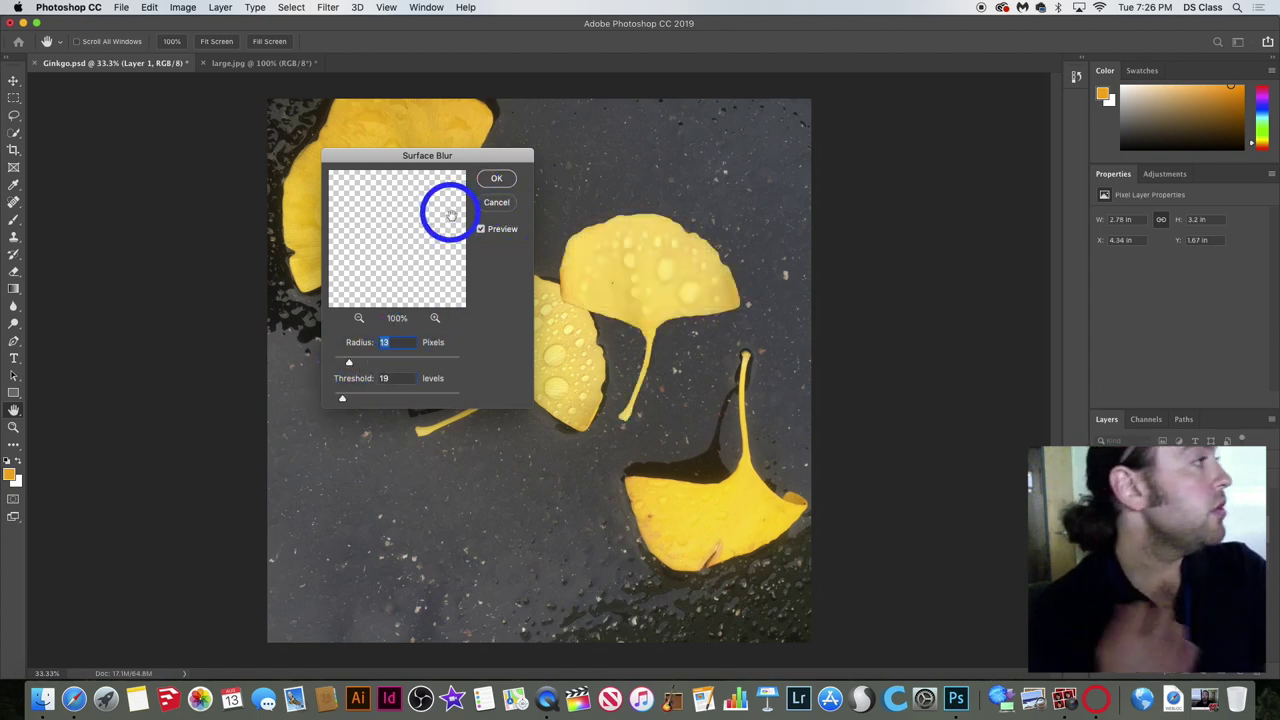
pyautogui.click(480, 231)
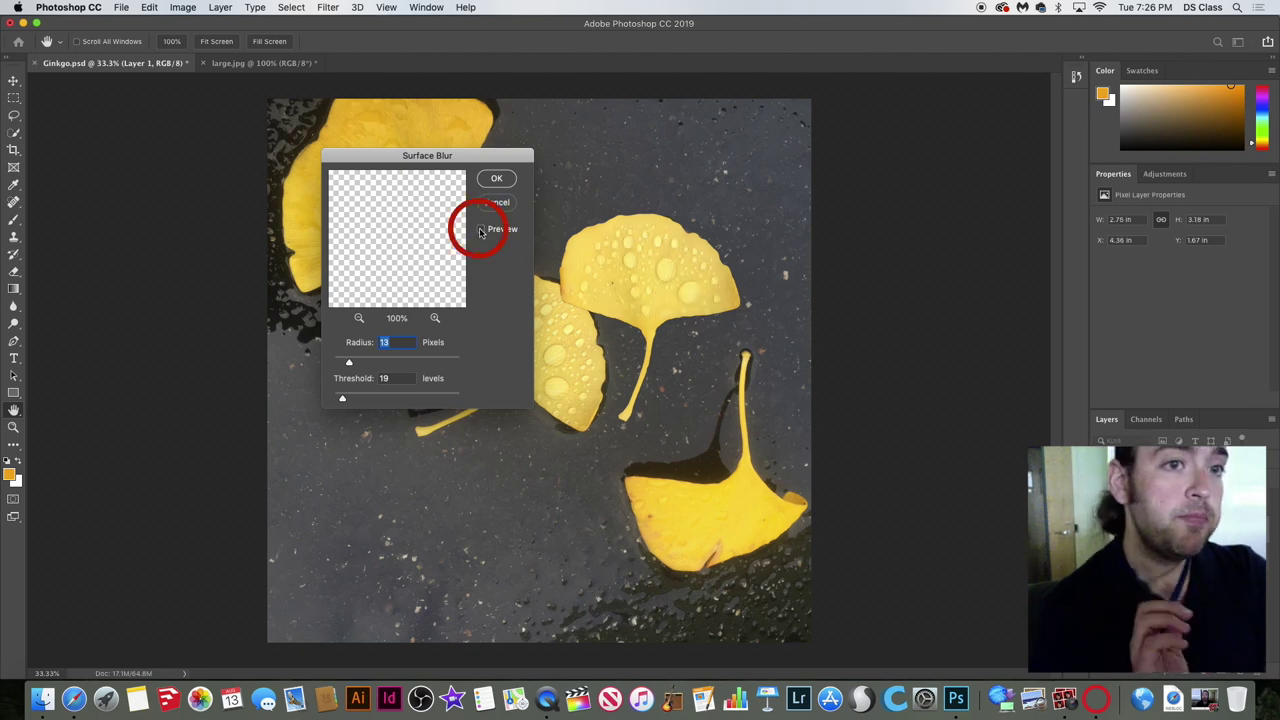
pyautogui.click(493, 204)
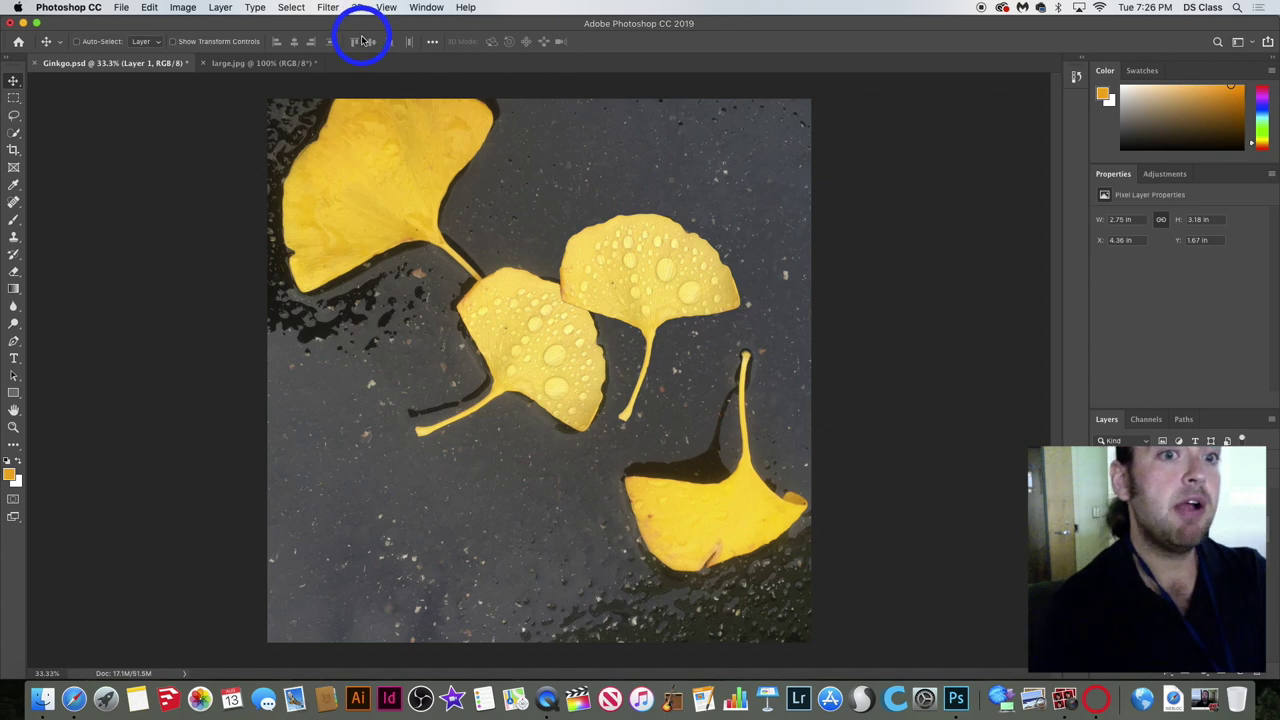
pyautogui.click(332, 7)
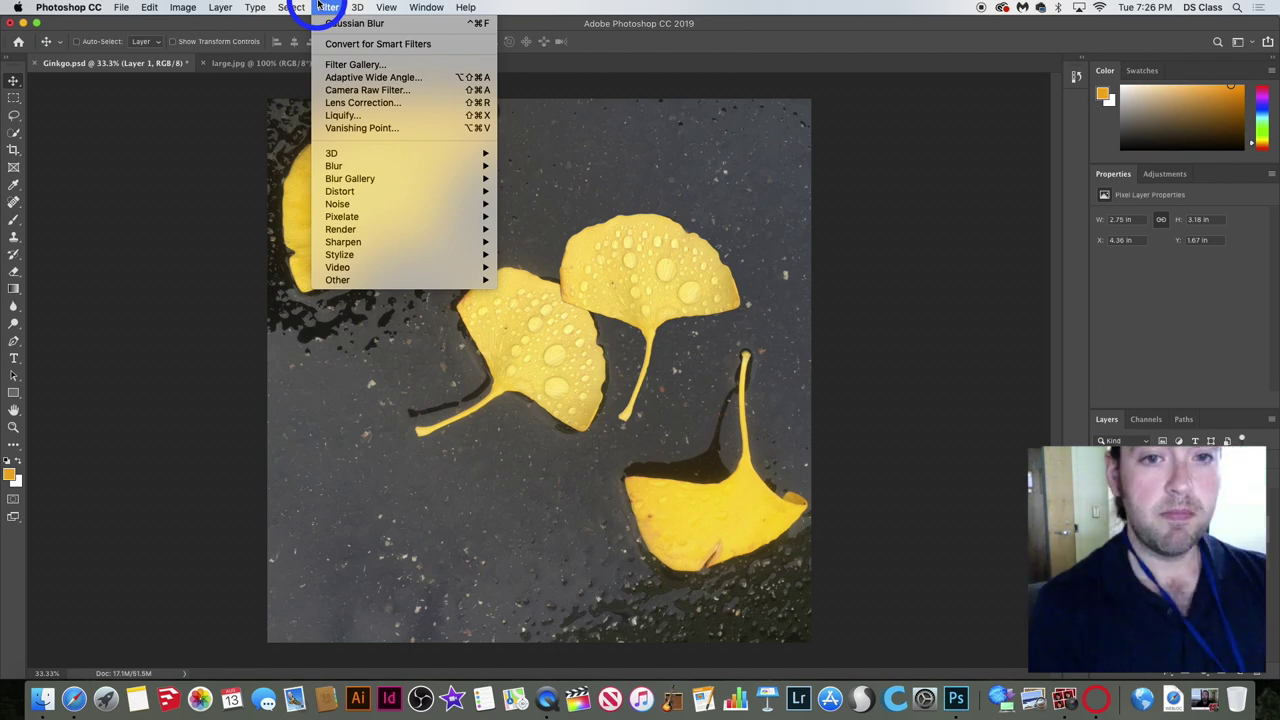
pyautogui.click(355, 68)
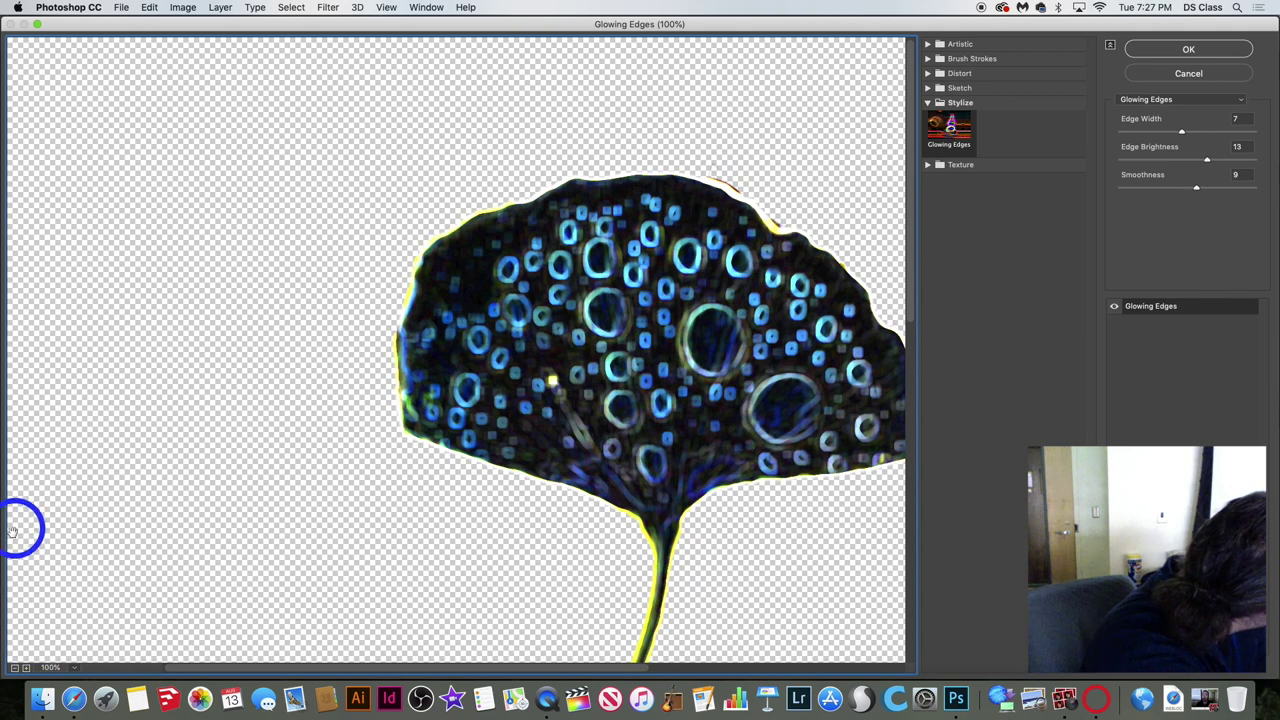
pyautogui.click(14, 667)
pyautogui.click(14, 667)
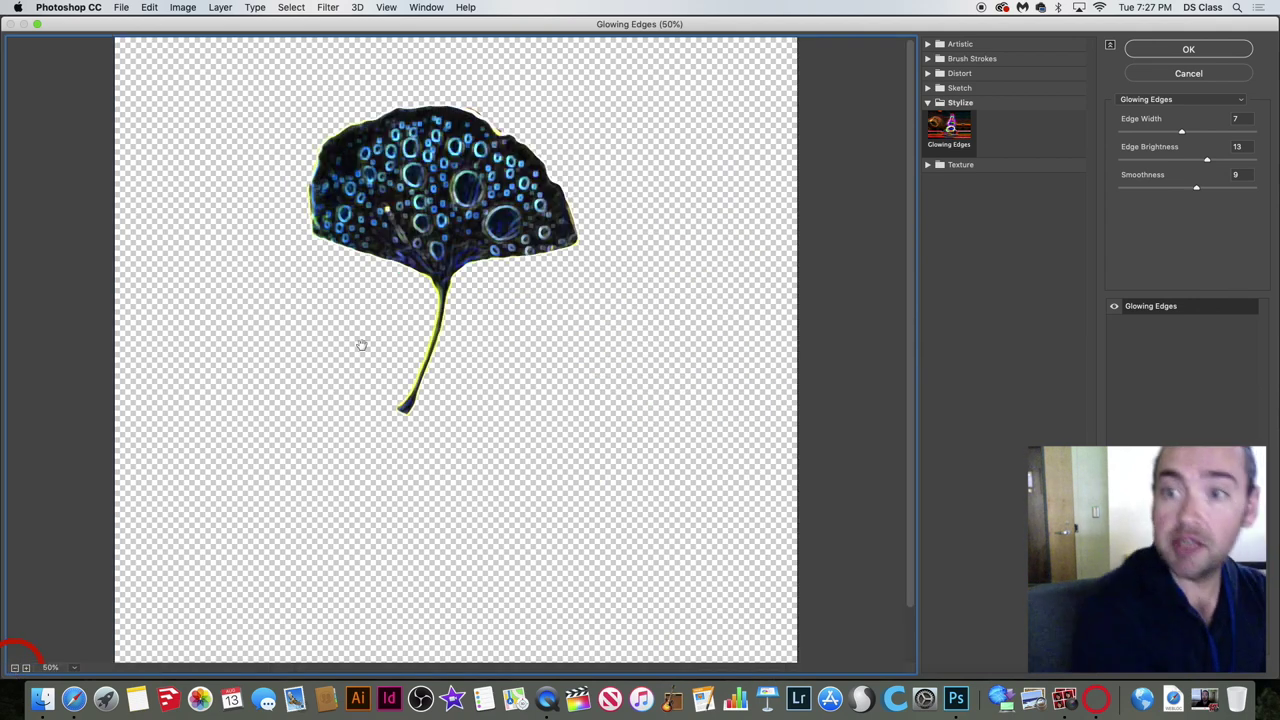
pyautogui.click(525, 187)
pyautogui.moveTo(460, 257); pyautogui.dragTo(945, 136)
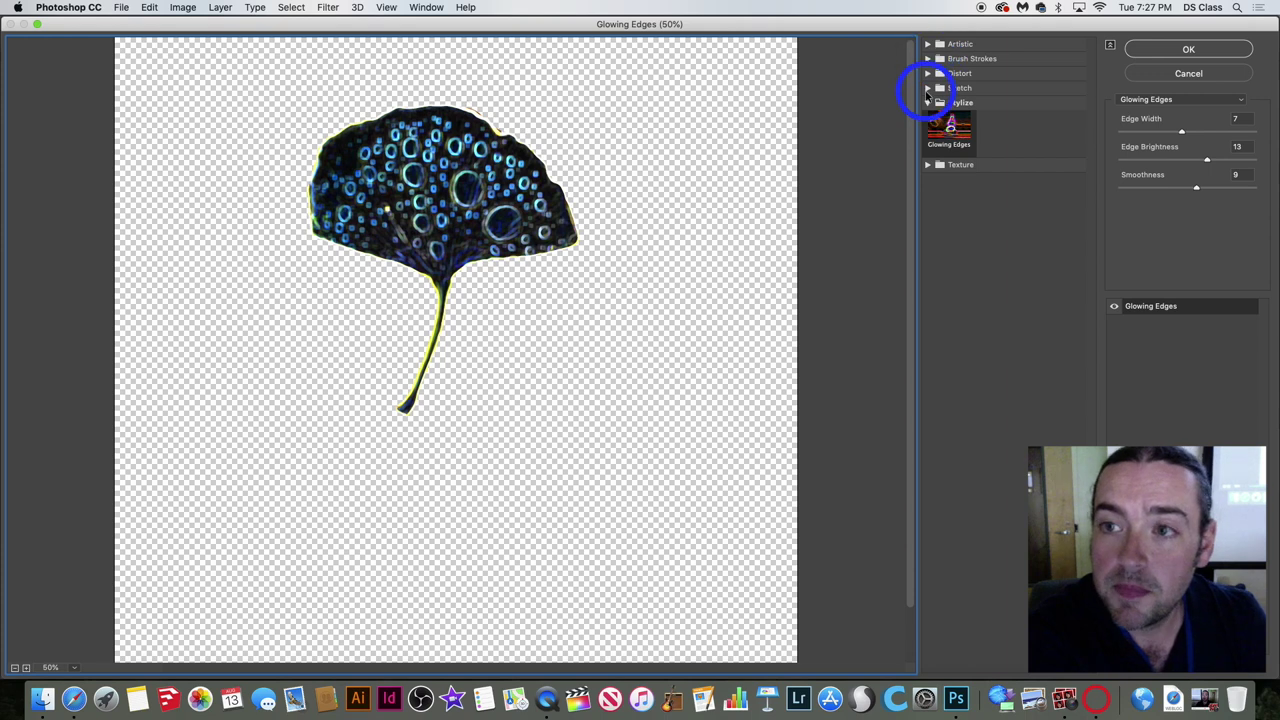
# Preview Colored Pencil, Cutout, Dry Brush, Fresco, Film Grain, Palette Knife and Smudge Stick, settling on Paint Daubs.
pyautogui.click(928, 44)
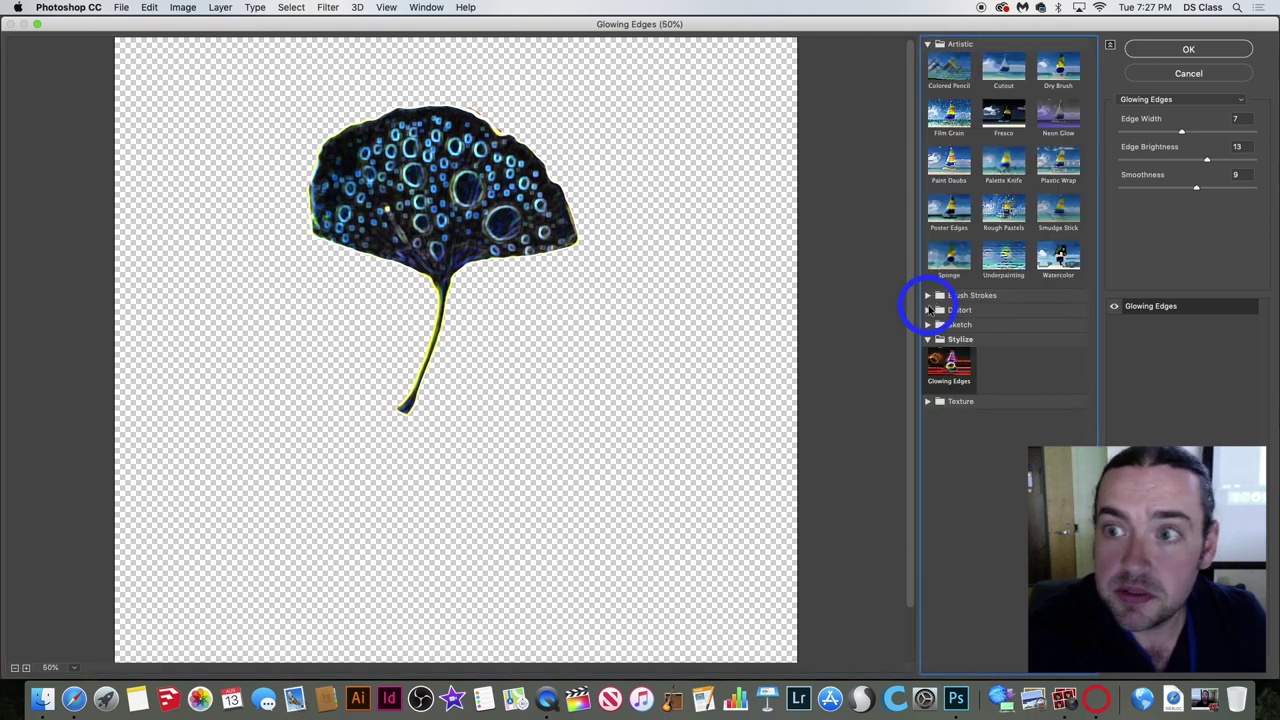
pyautogui.click(946, 70)
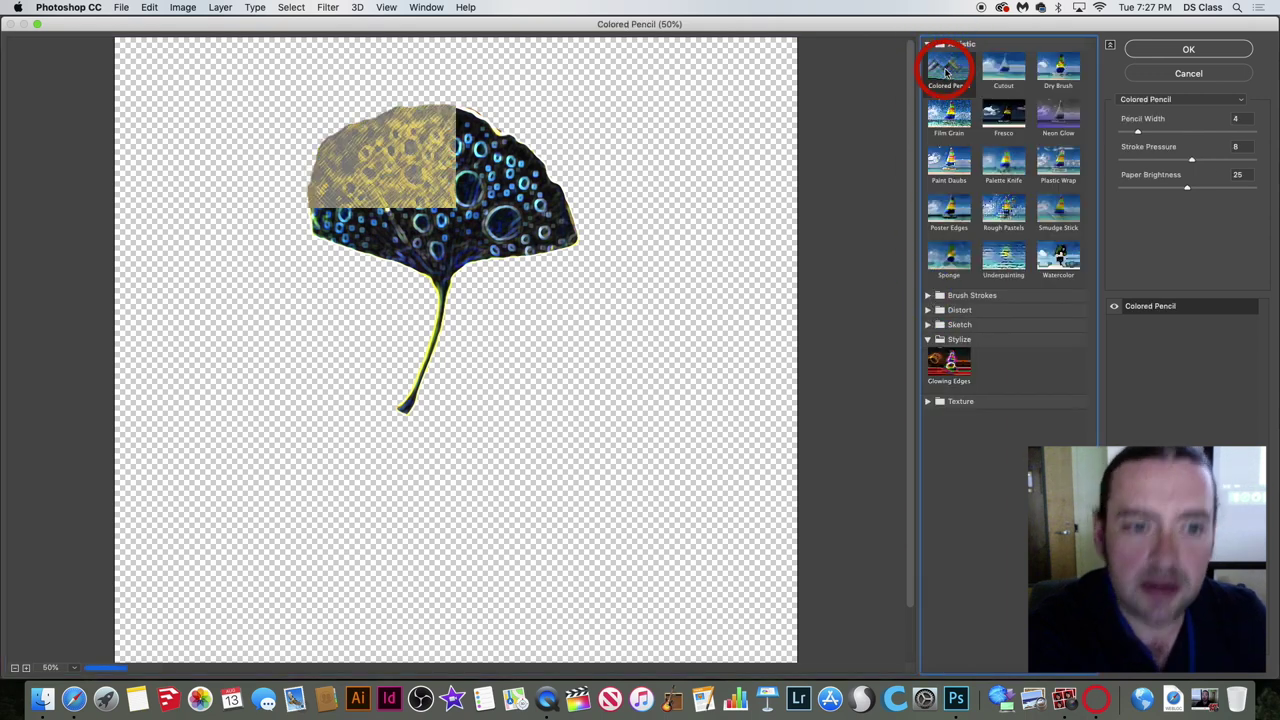
pyautogui.click(993, 78)
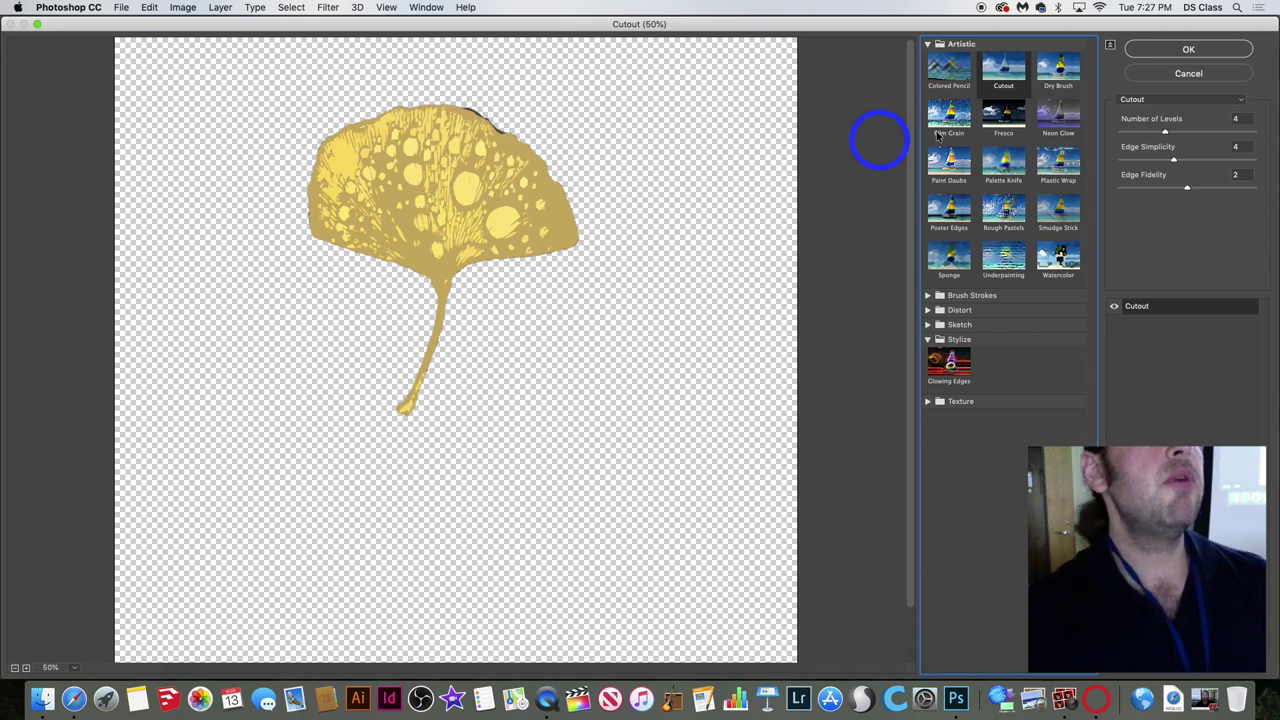
pyautogui.click(1079, 74)
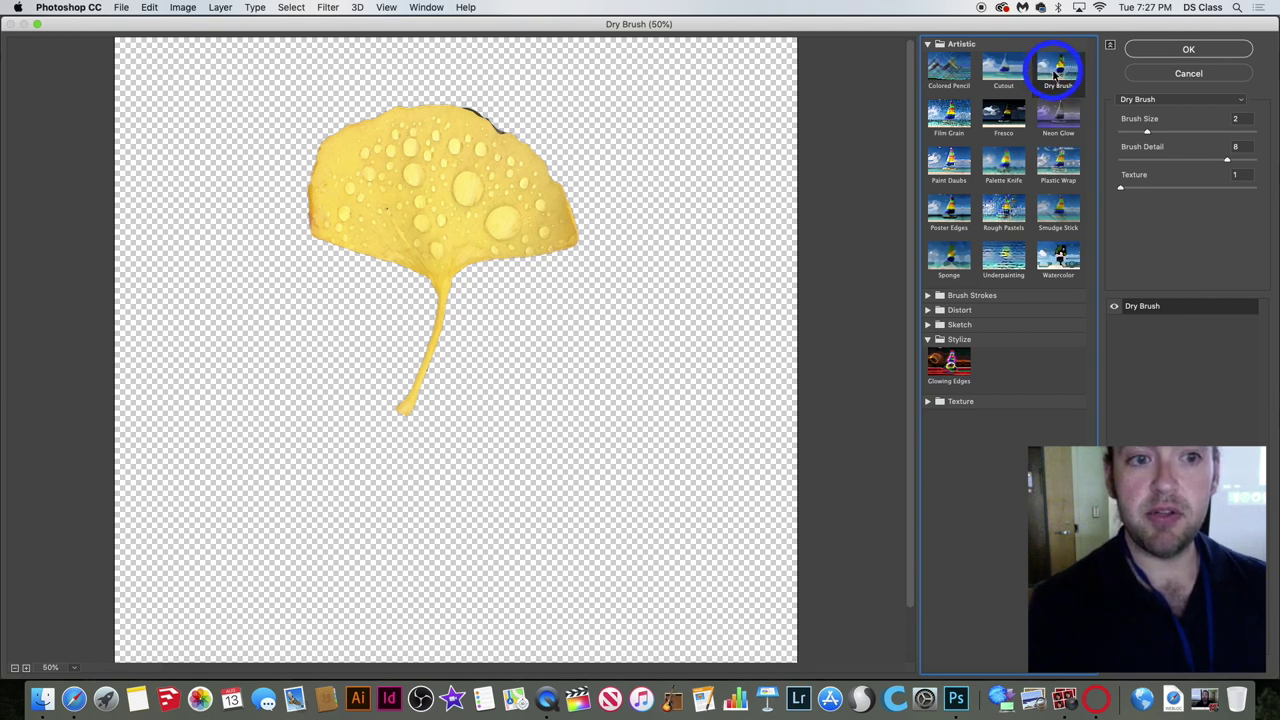
pyautogui.click(1003, 70)
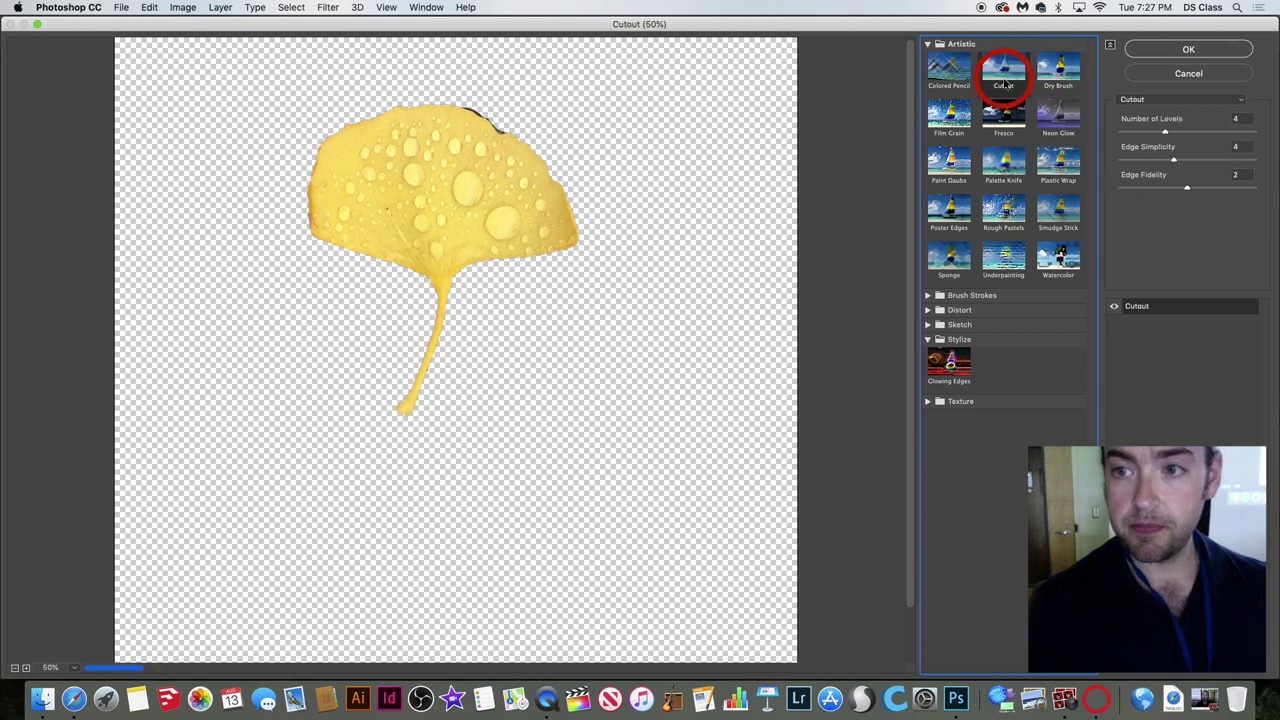
pyautogui.click(1003, 122)
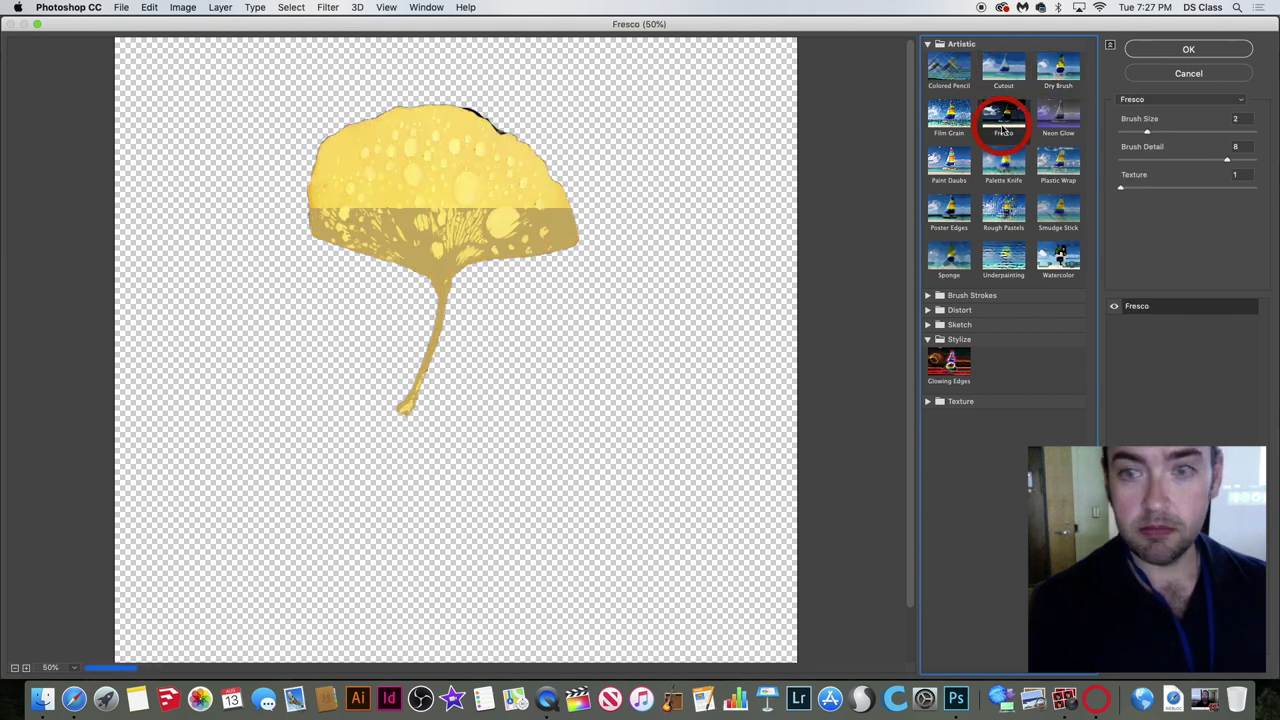
pyautogui.click(951, 122)
pyautogui.click(950, 172)
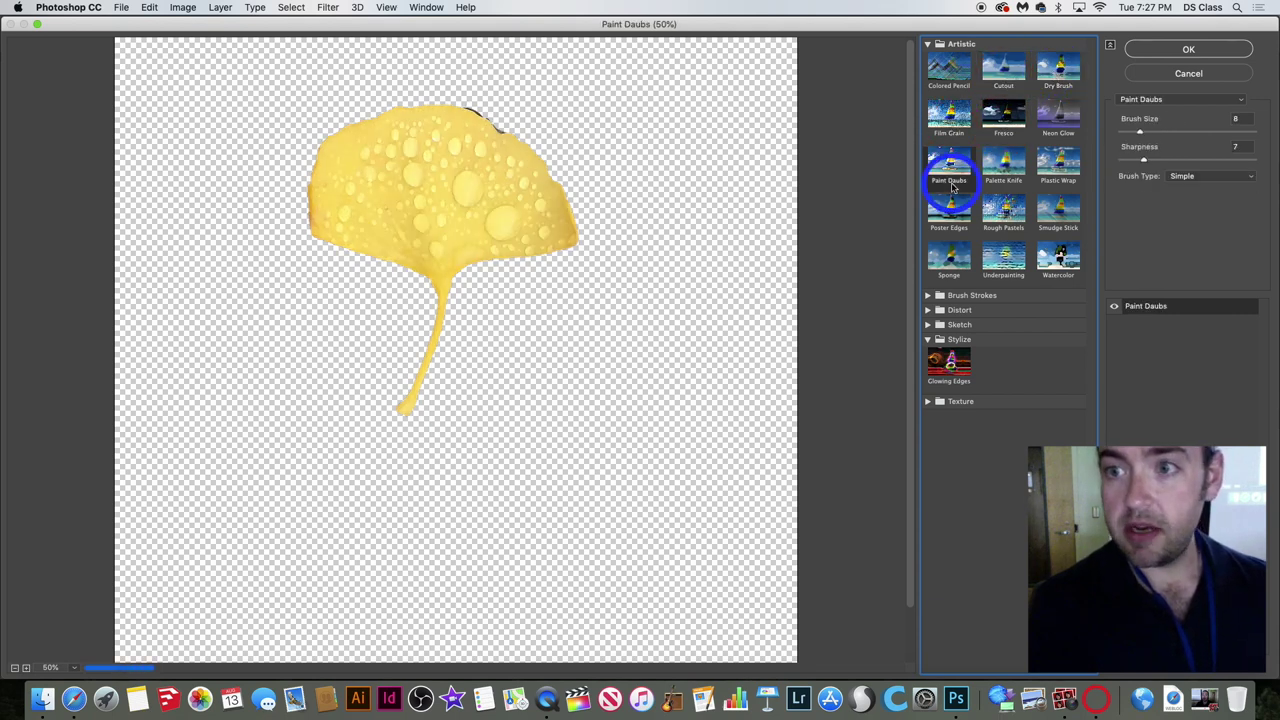
pyautogui.click(1001, 176)
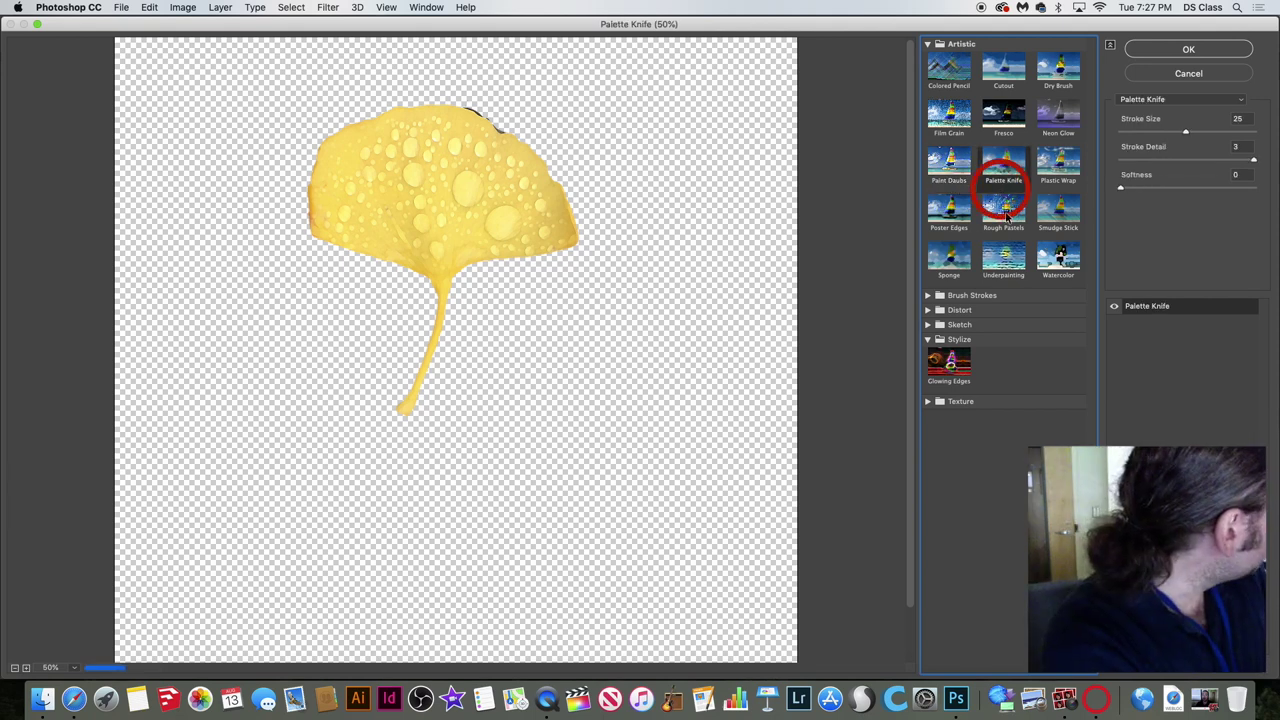
pyautogui.click(1057, 220)
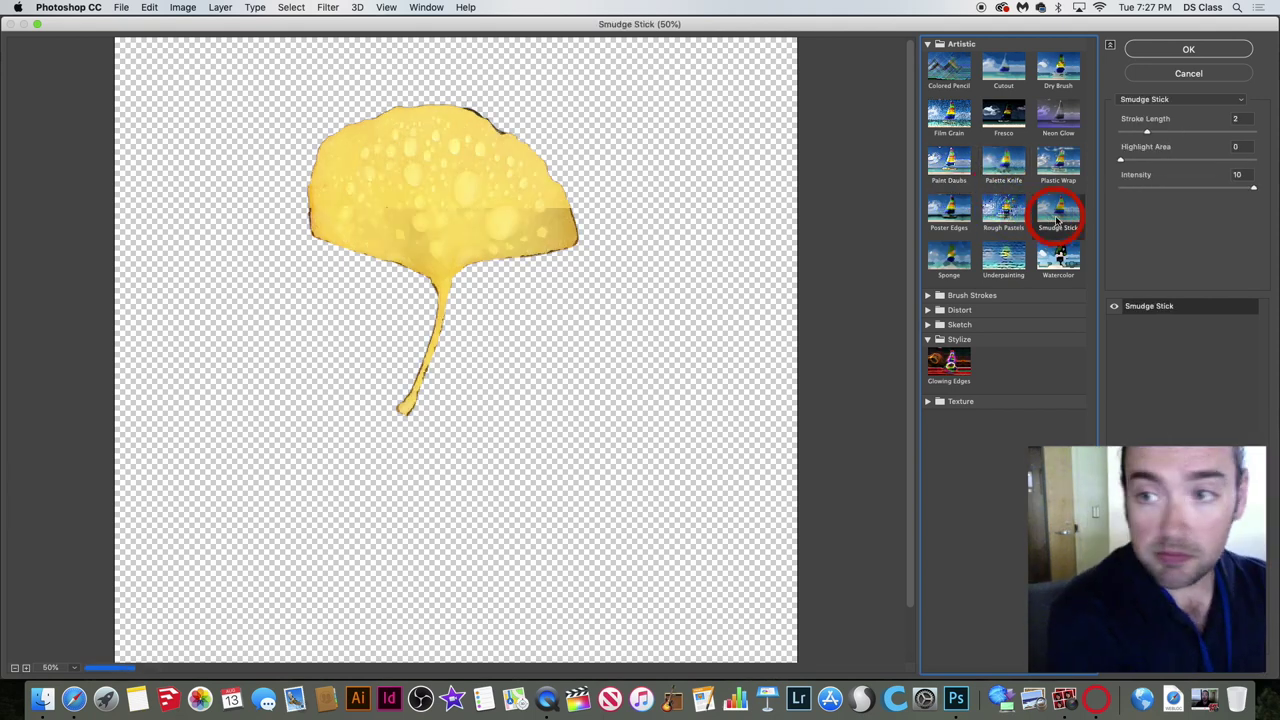
pyautogui.click(1020, 118)
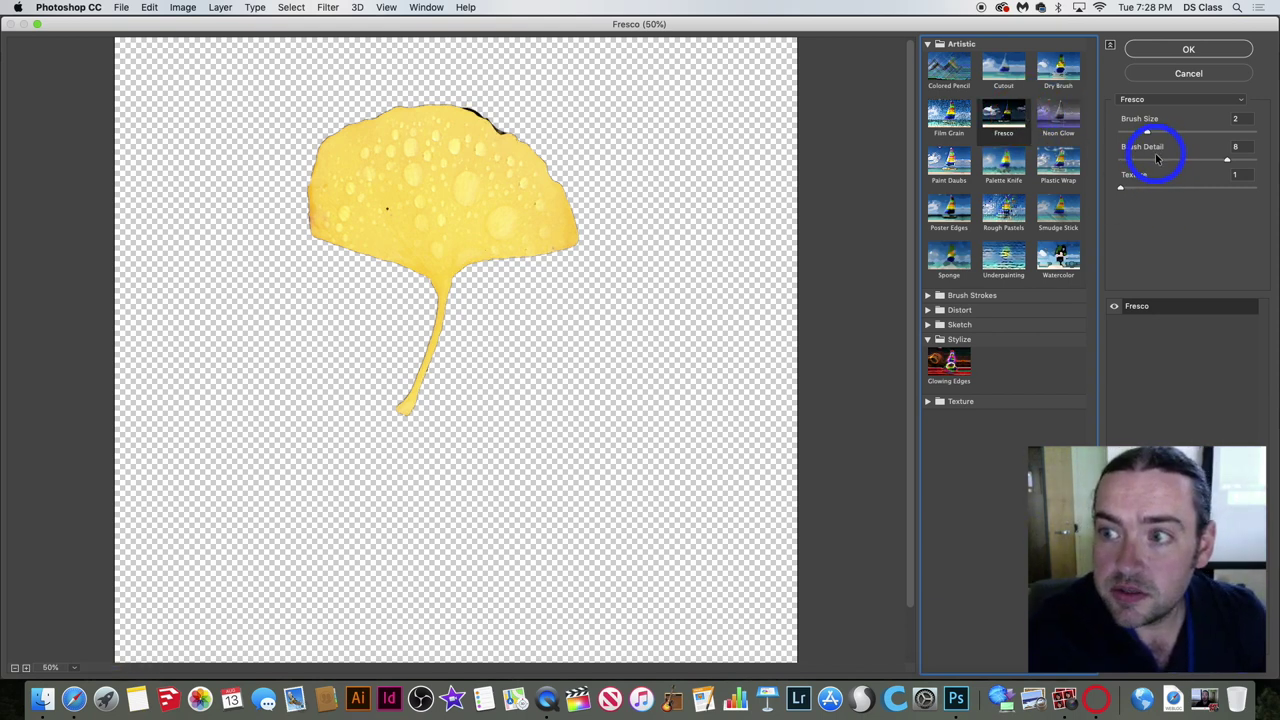
pyautogui.click(947, 168)
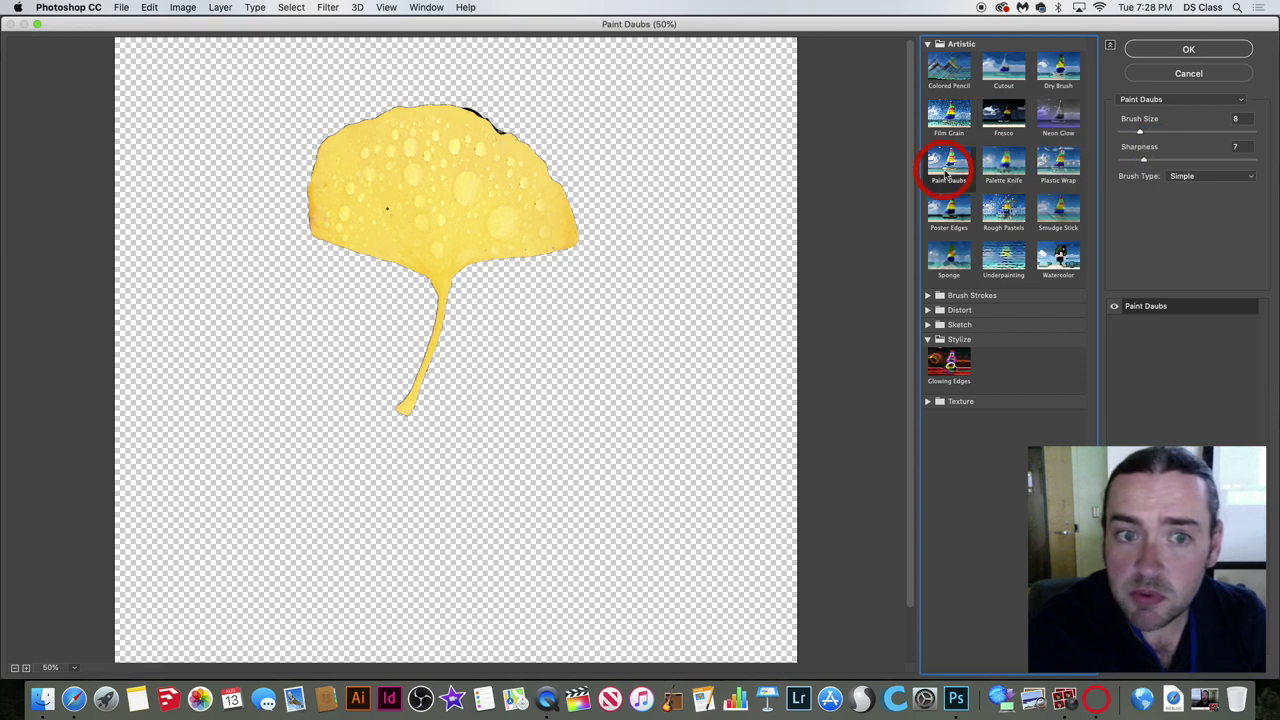
# Set Paint Daubs brush size to 50 and sharpness to 29.
pyautogui.moveTo(1160, 128)
pyautogui.mouseDown()
pyautogui.moveTo(1200, 130)
pyautogui.moveTo(1218, 170)
pyautogui.mouseUp()
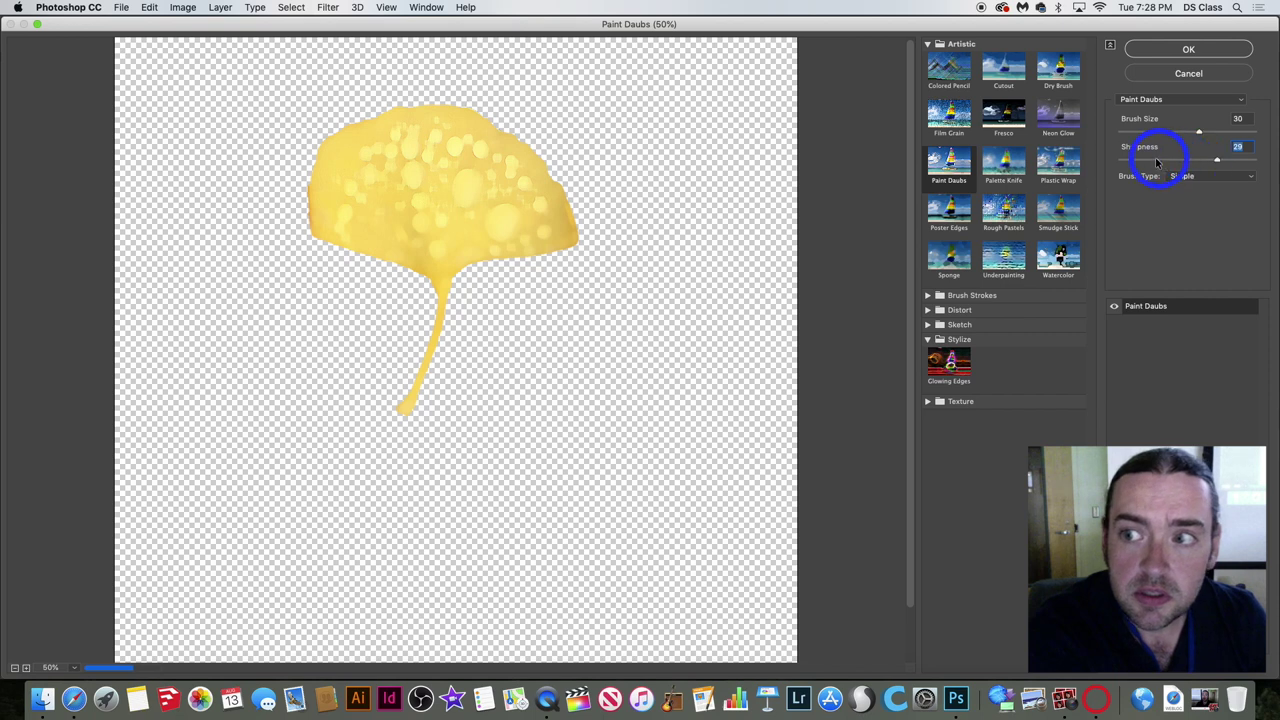
pyautogui.click(1266, 170)
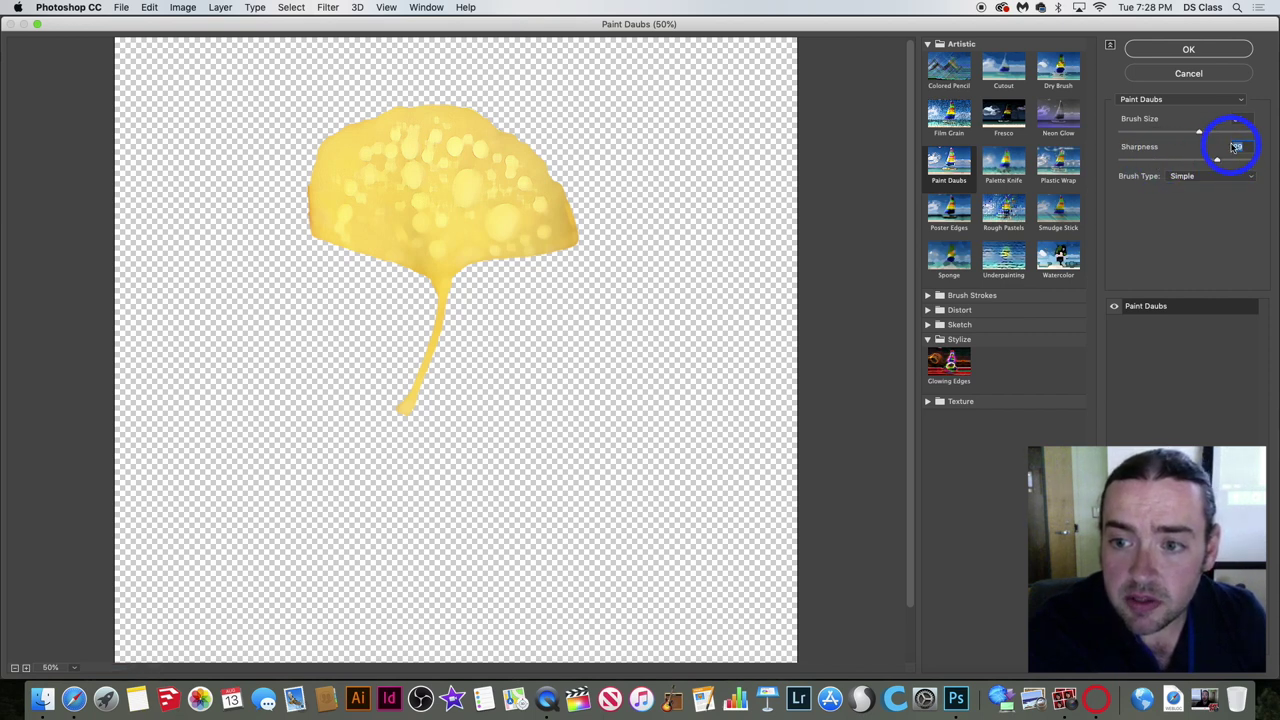
pyautogui.moveTo(1237, 130); pyautogui.dragTo(1256, 135)
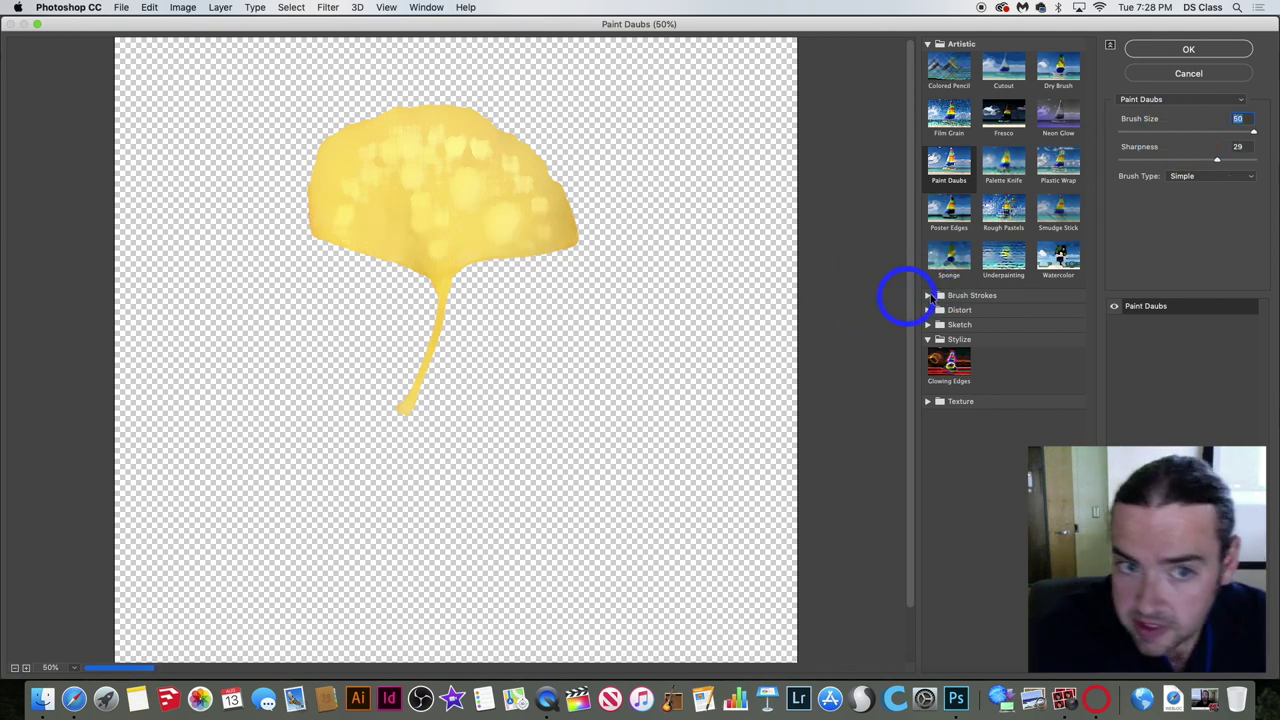
# Preview the leaf with Angled Strokes: direction balance 59, stroke length 15, sharpness 3.
pyautogui.click(928, 296)
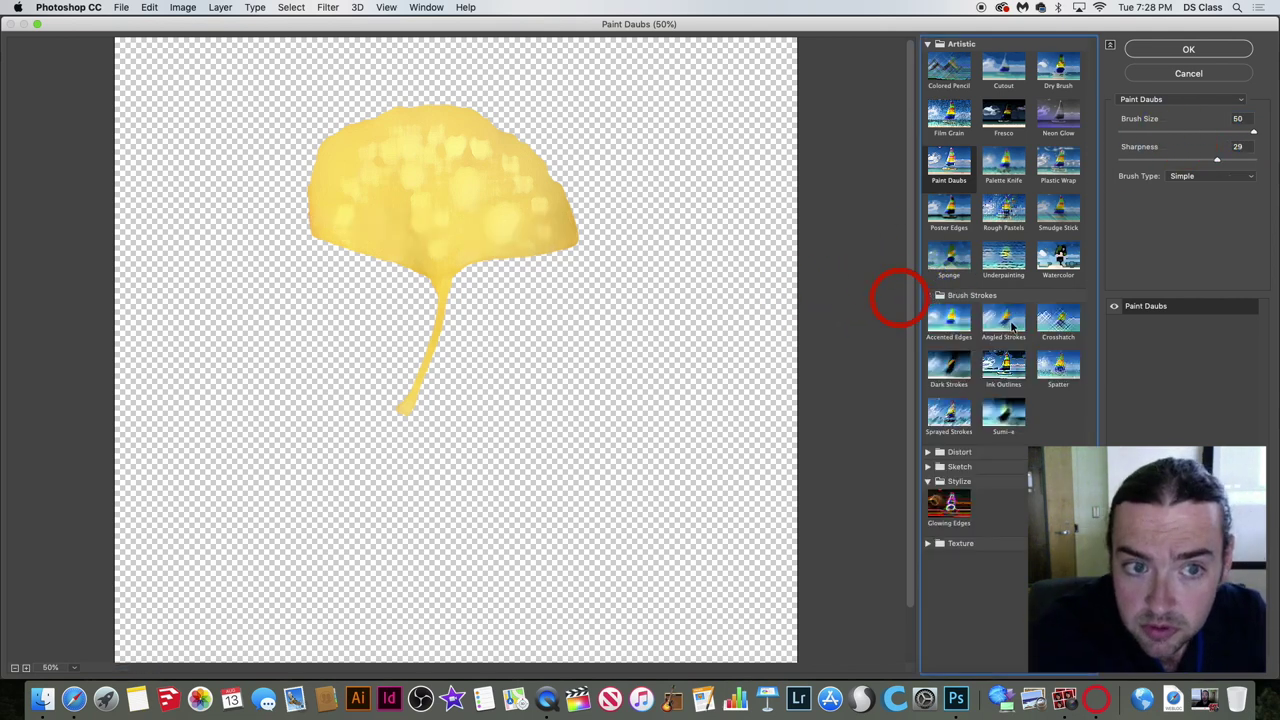
pyautogui.click(1008, 322)
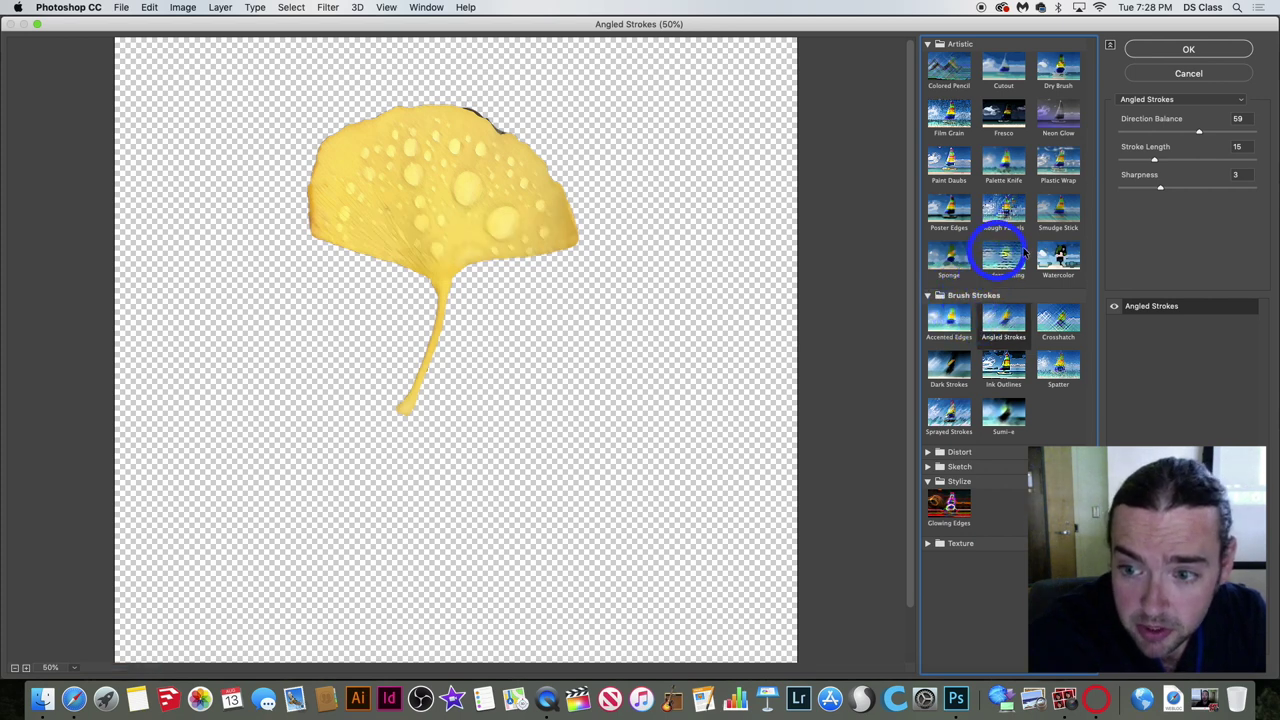
pyautogui.click(1015, 322)
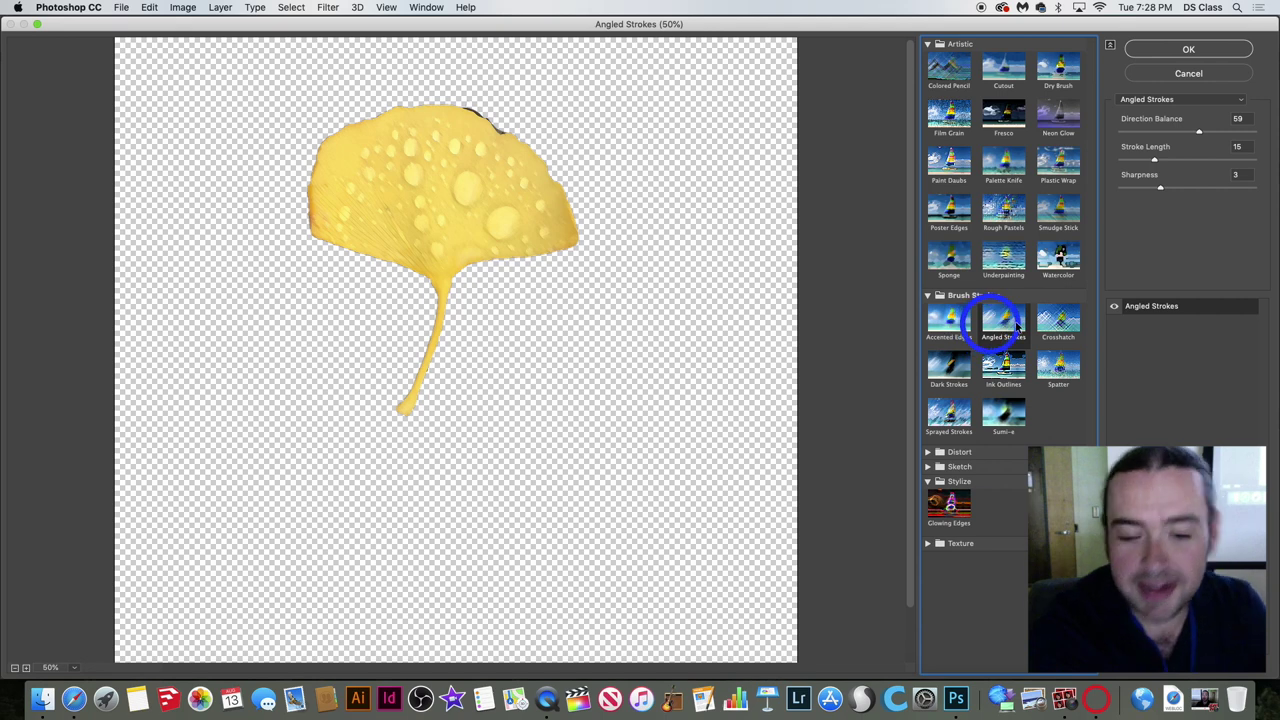
pyautogui.click(952, 368)
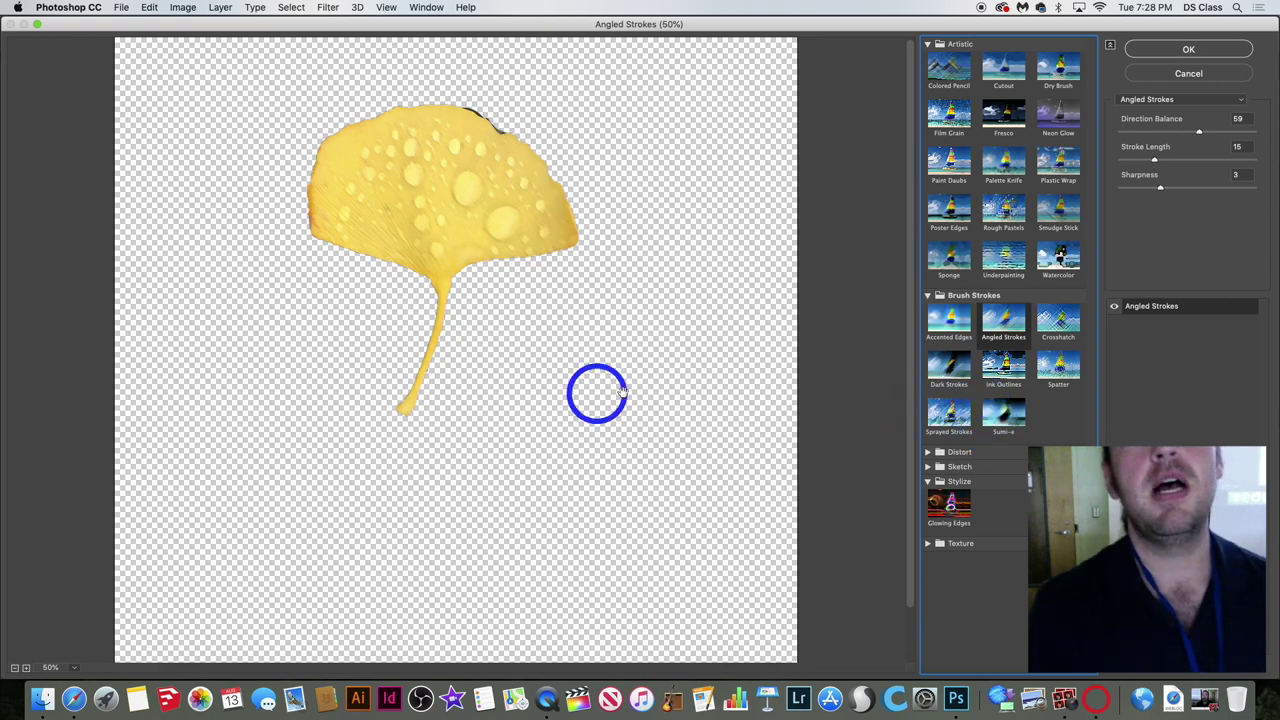
pyautogui.click(600, 406)
pyautogui.moveTo(600, 406); pyautogui.dragTo(442, 676)
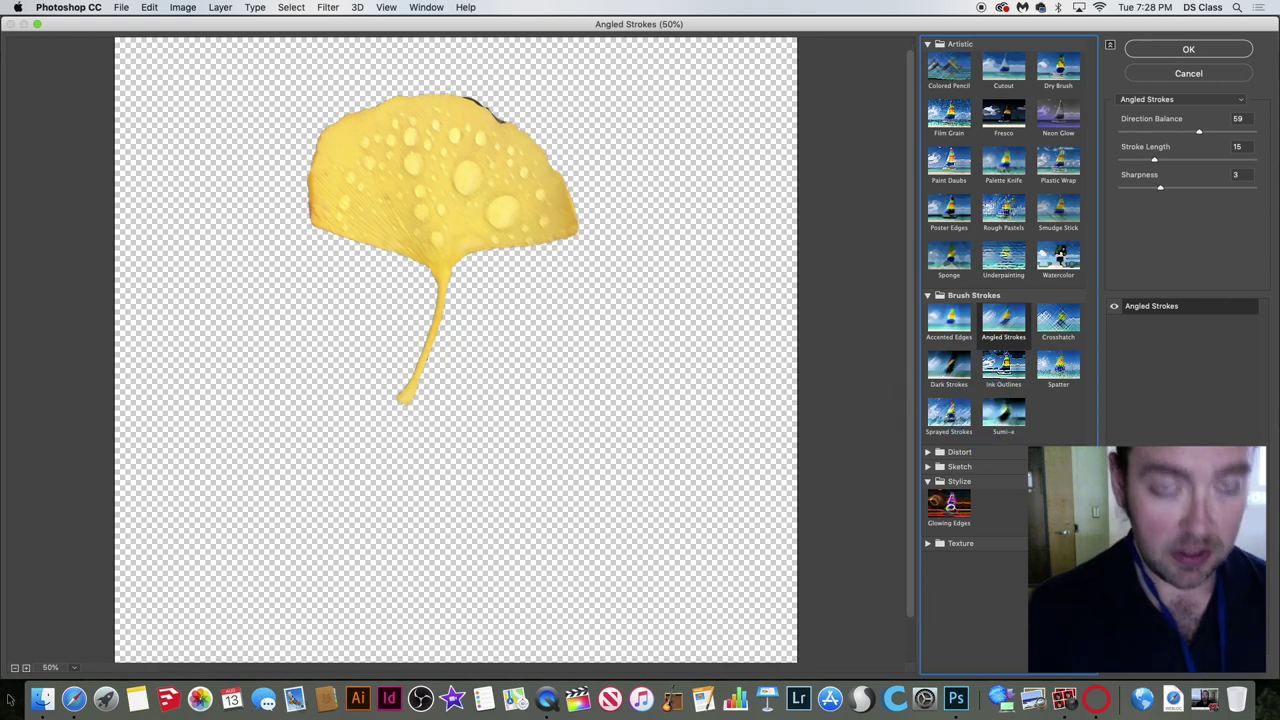
# Run a Google search for 'photoshop filters' in Safari.
pyautogui.click(74, 699)
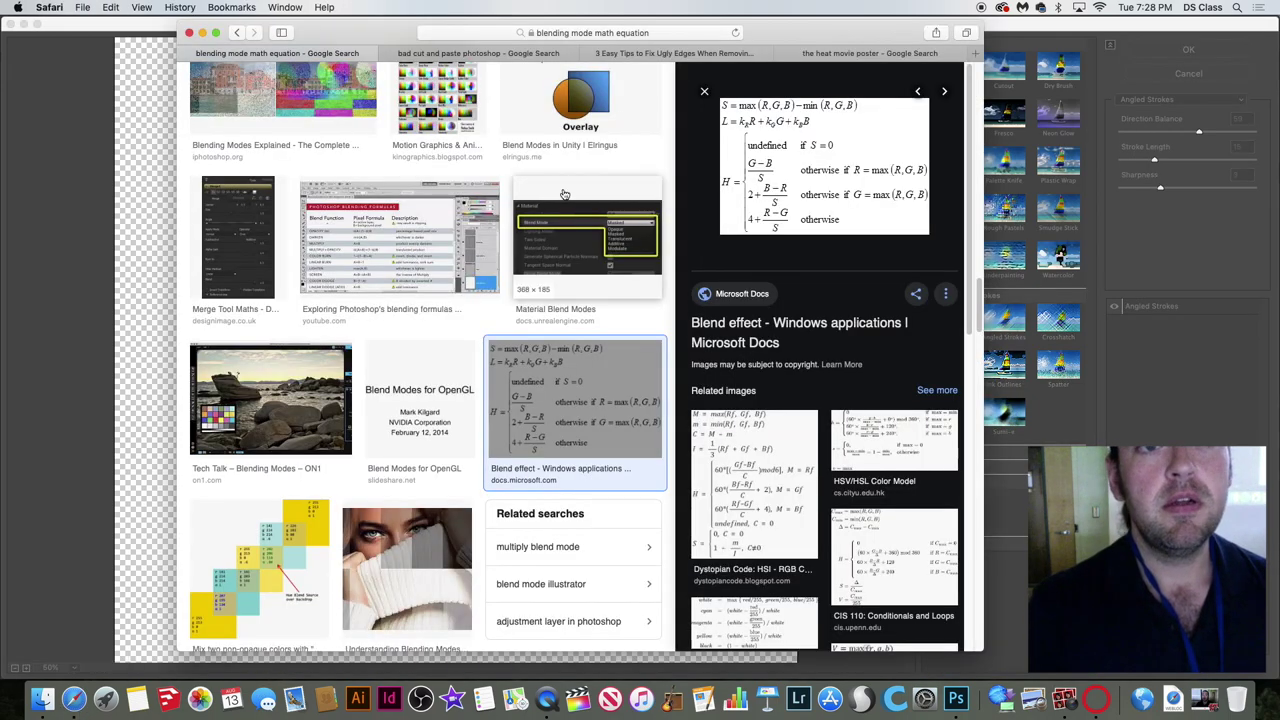
pyautogui.click(588, 34)
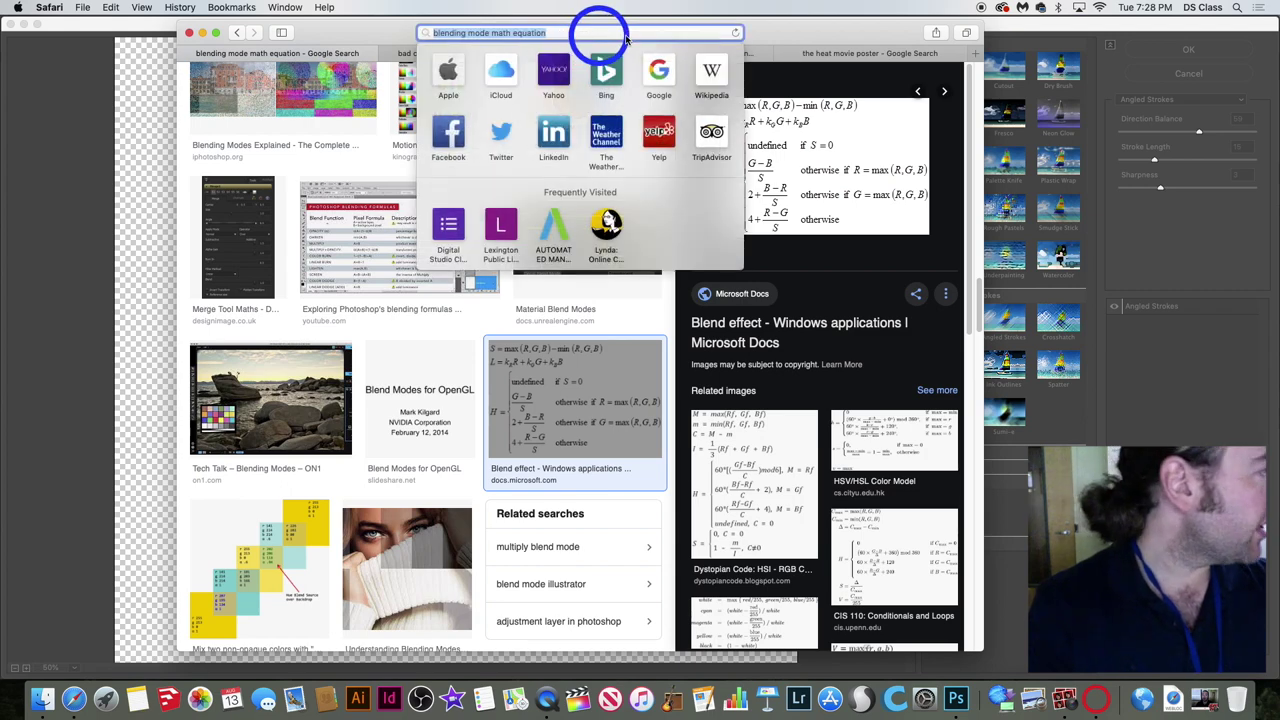
pyautogui.write('photos')
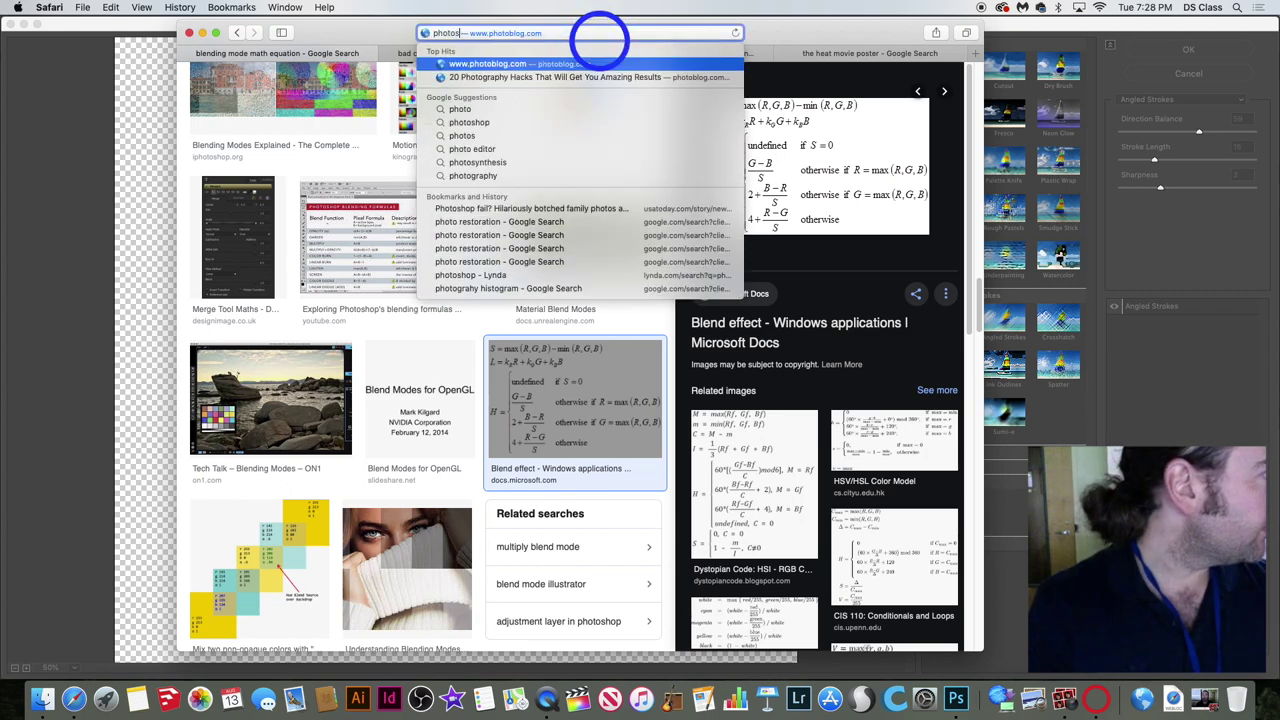
pyautogui.write('hop filters')
pyautogui.press('Return')
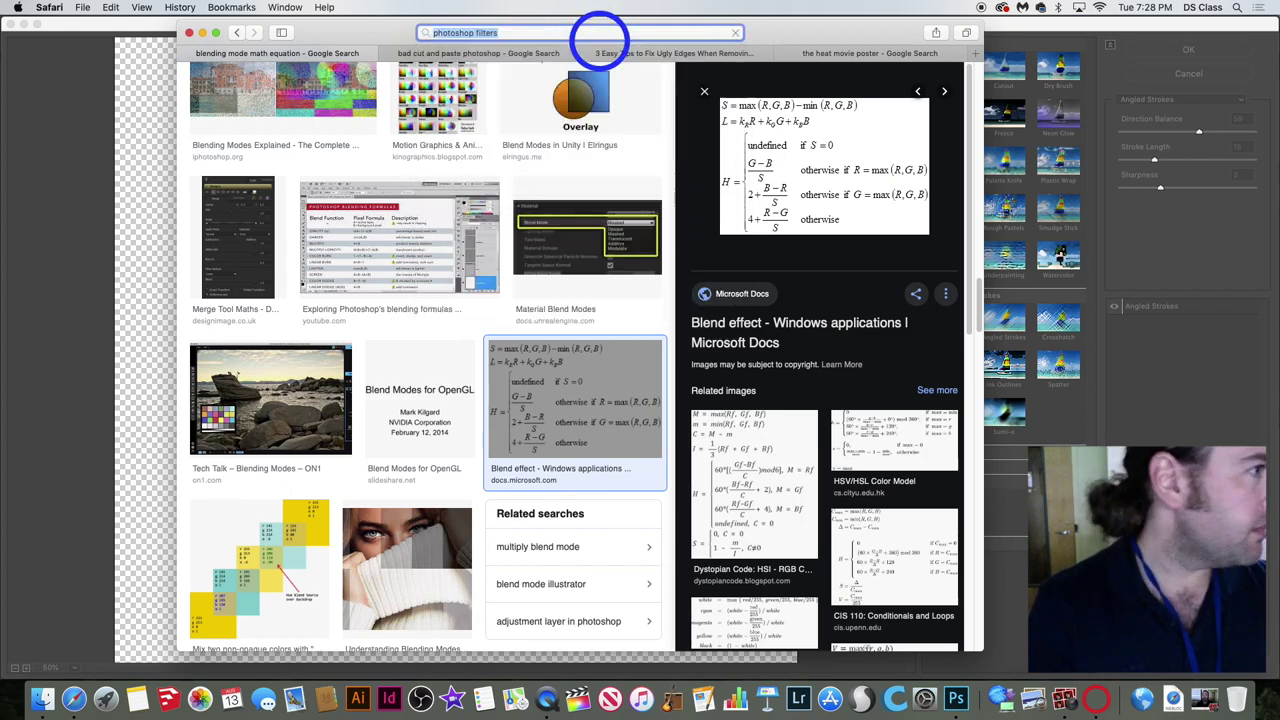
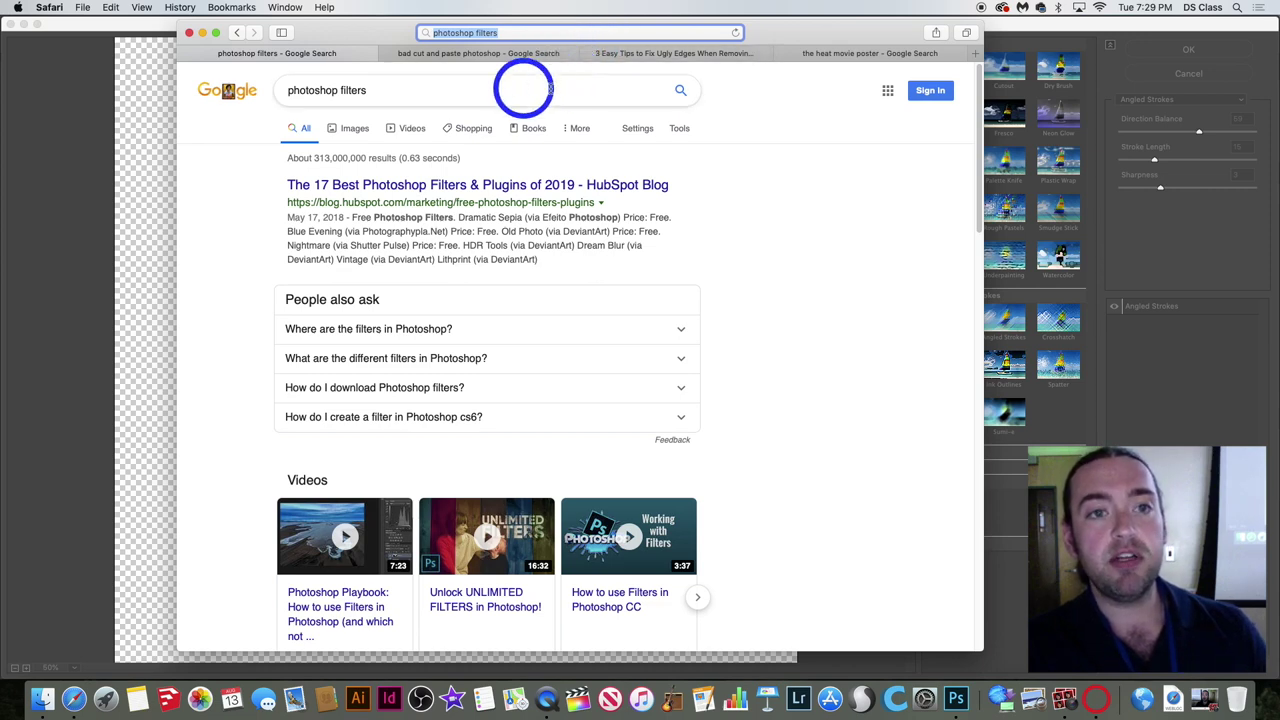
# Close the 'the heat movie poster' tab, leaving the photoshop filters results showing.
pyautogui.click(362, 135)
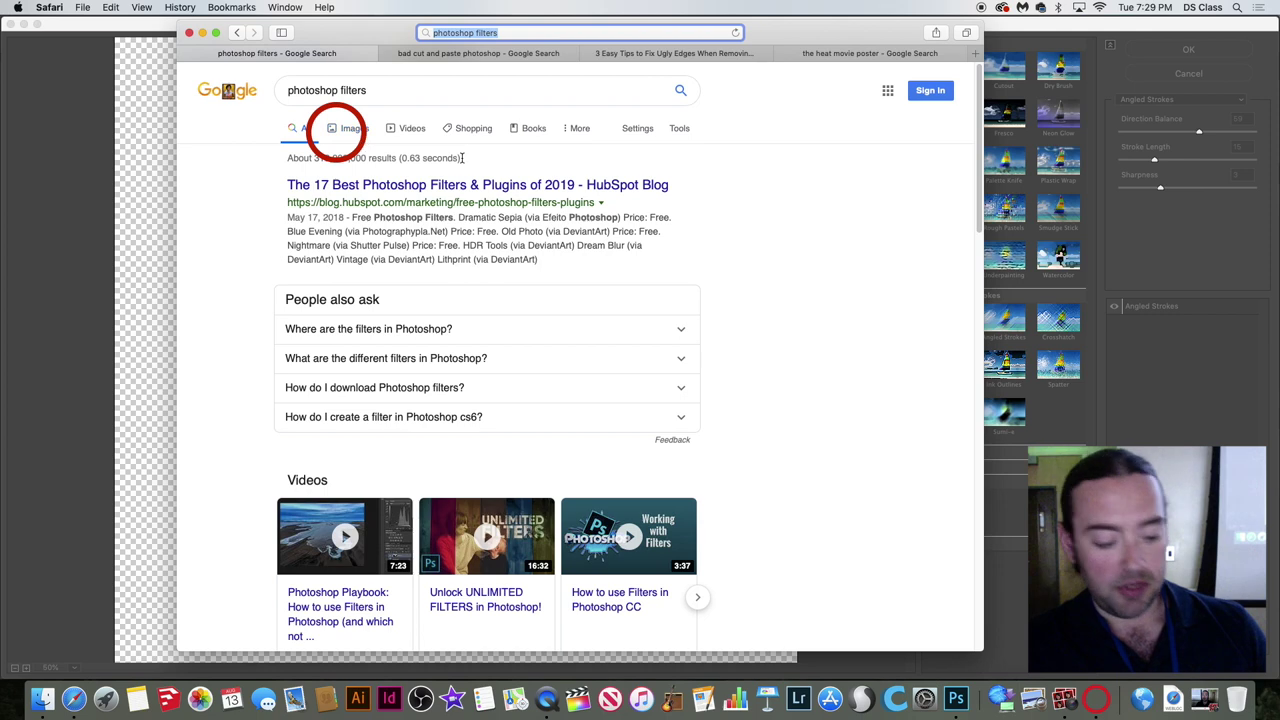
pyautogui.click(362, 134)
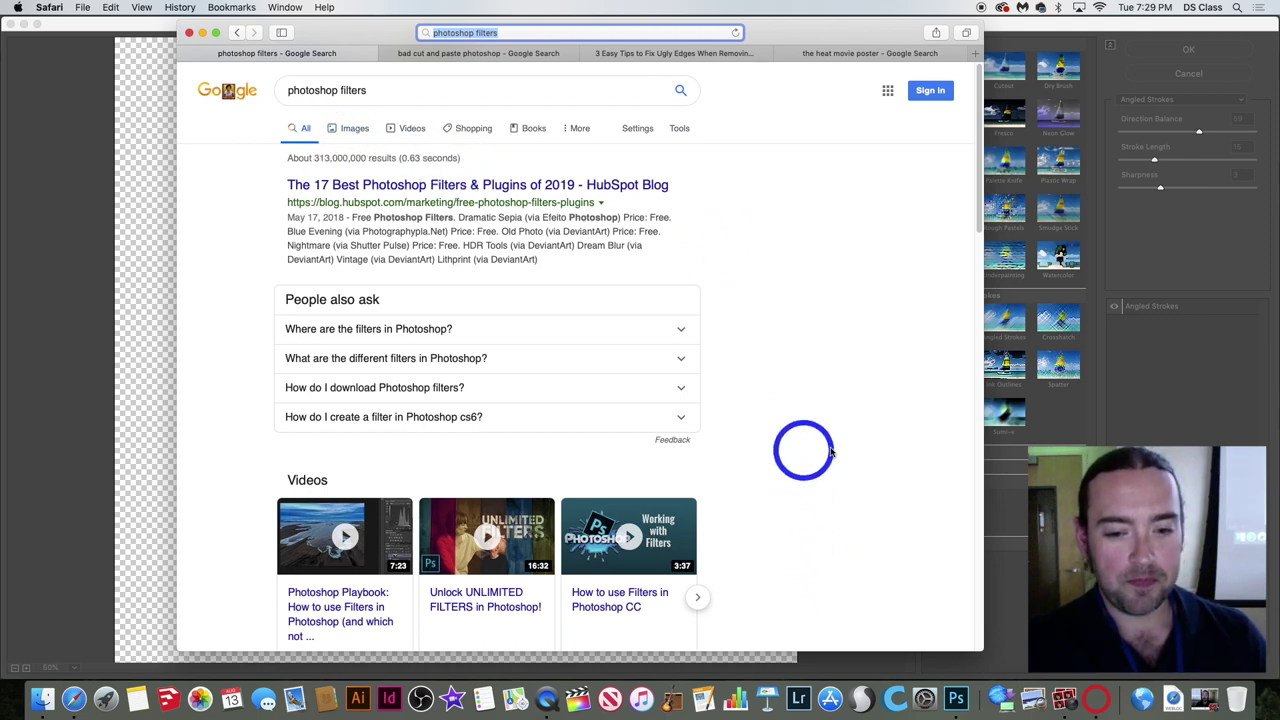
pyautogui.press('super+alt+t')
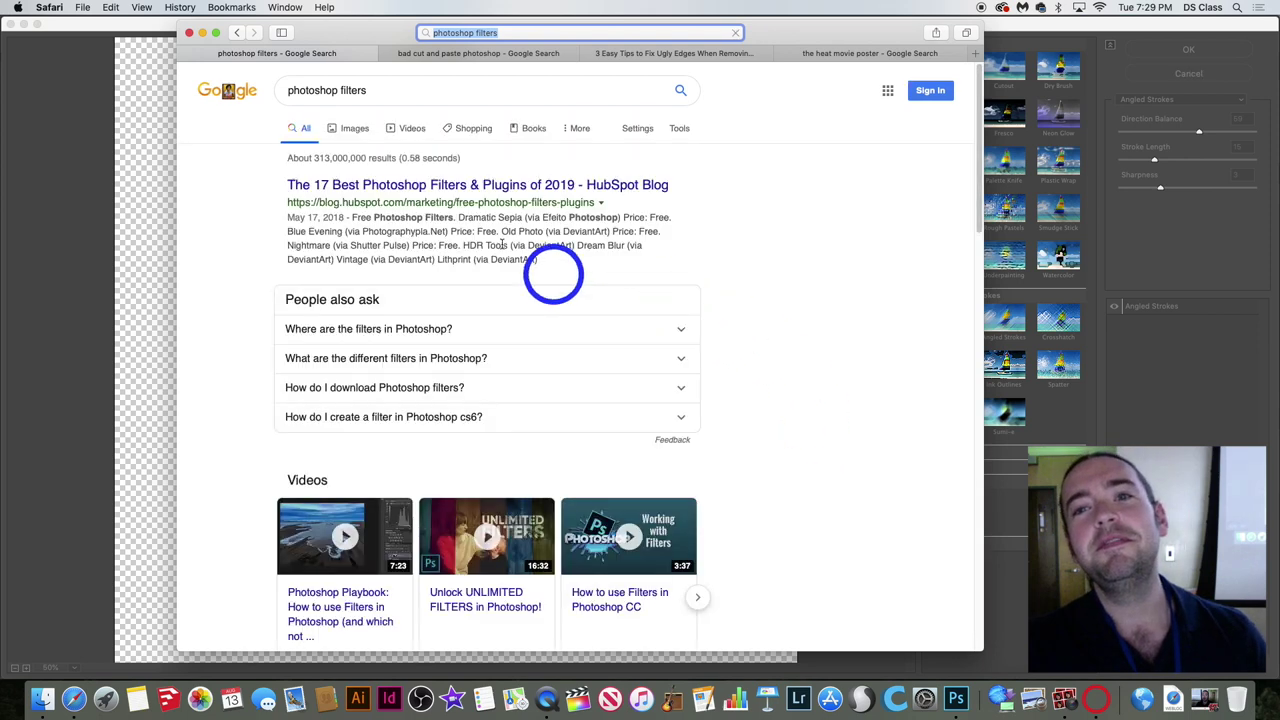
pyautogui.click(363, 130)
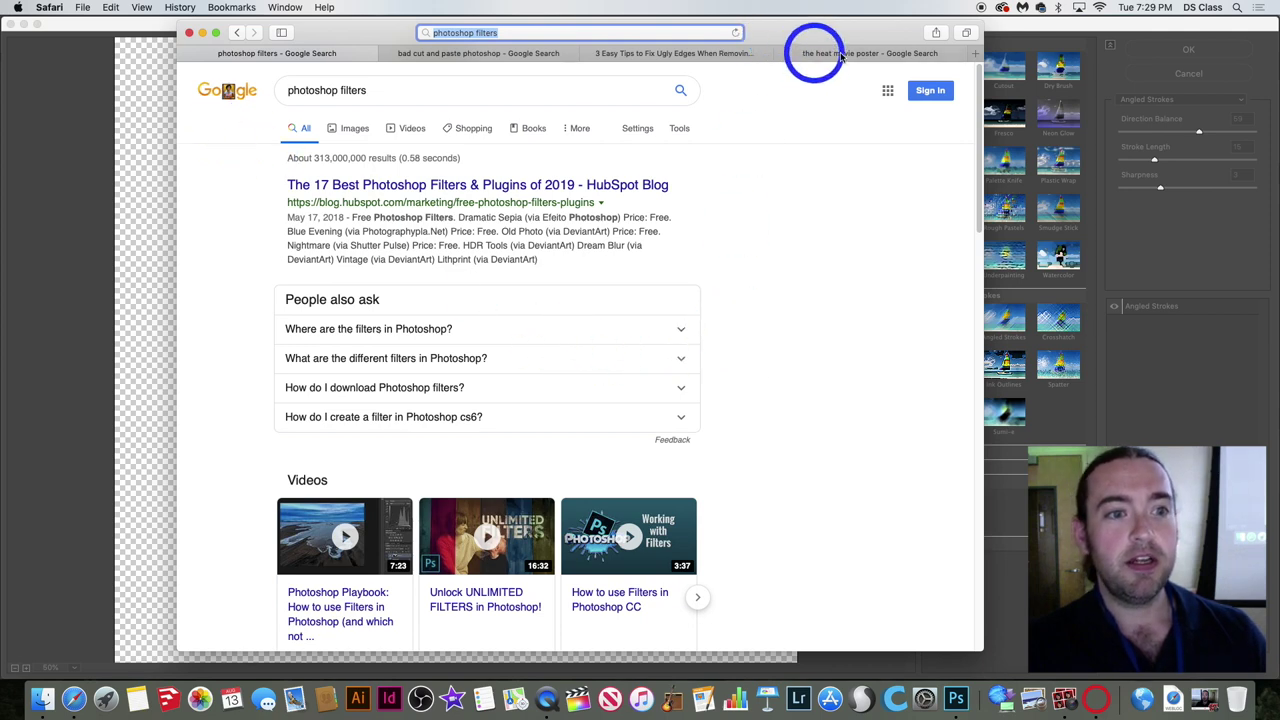
pyautogui.click(785, 56)
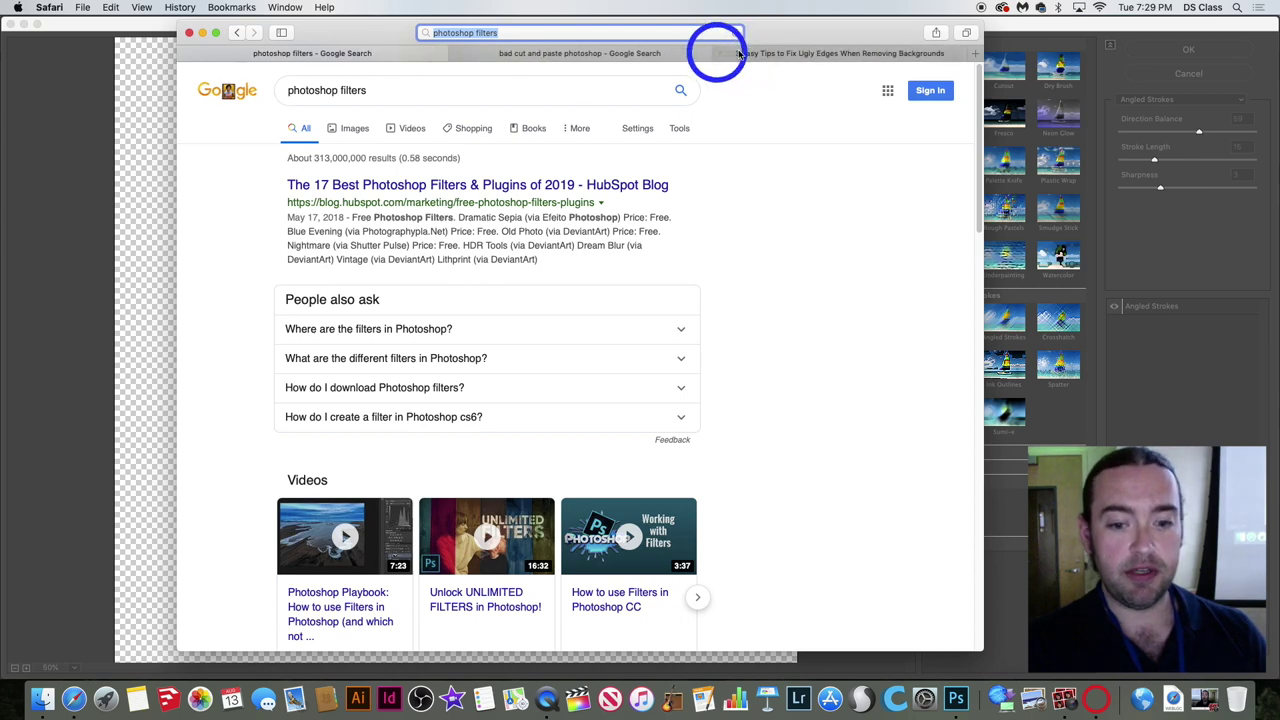
pyautogui.click(358, 131)
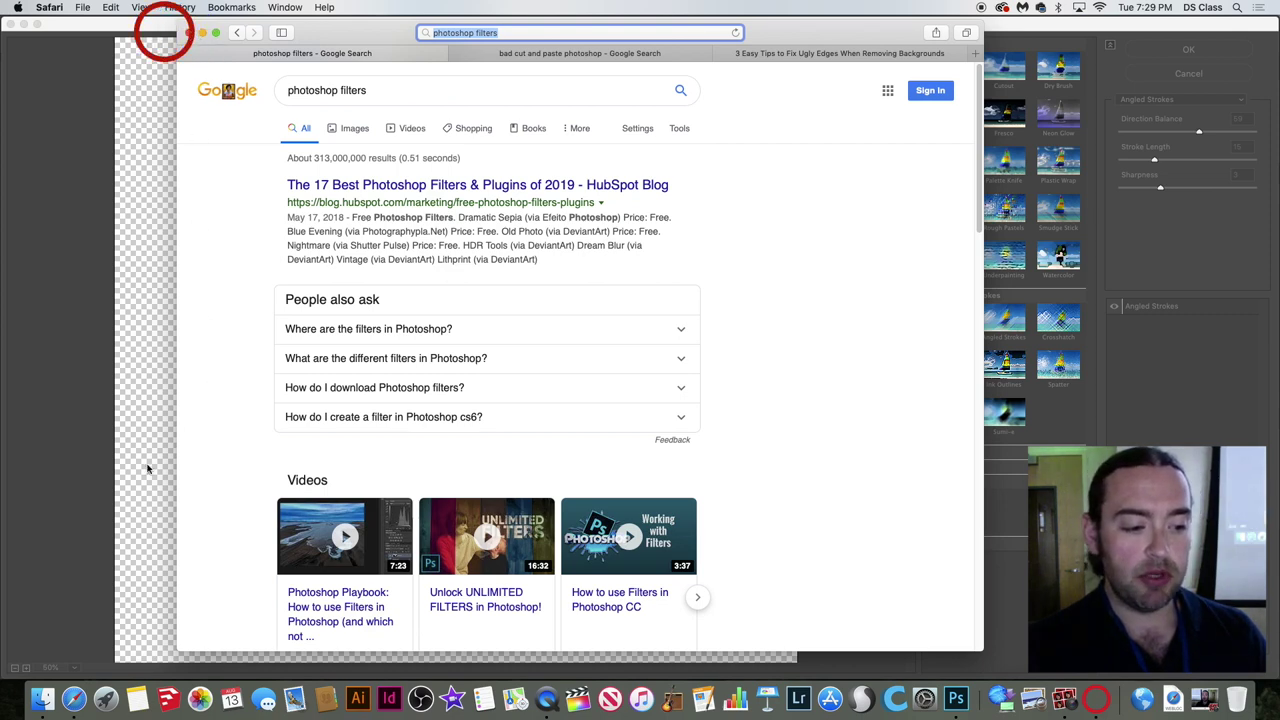
# Hide Safari to glance at Photoshop, then return to the photoshop filters search box.
pyautogui.rightClick(75, 710)
pyautogui.click(273, 612)
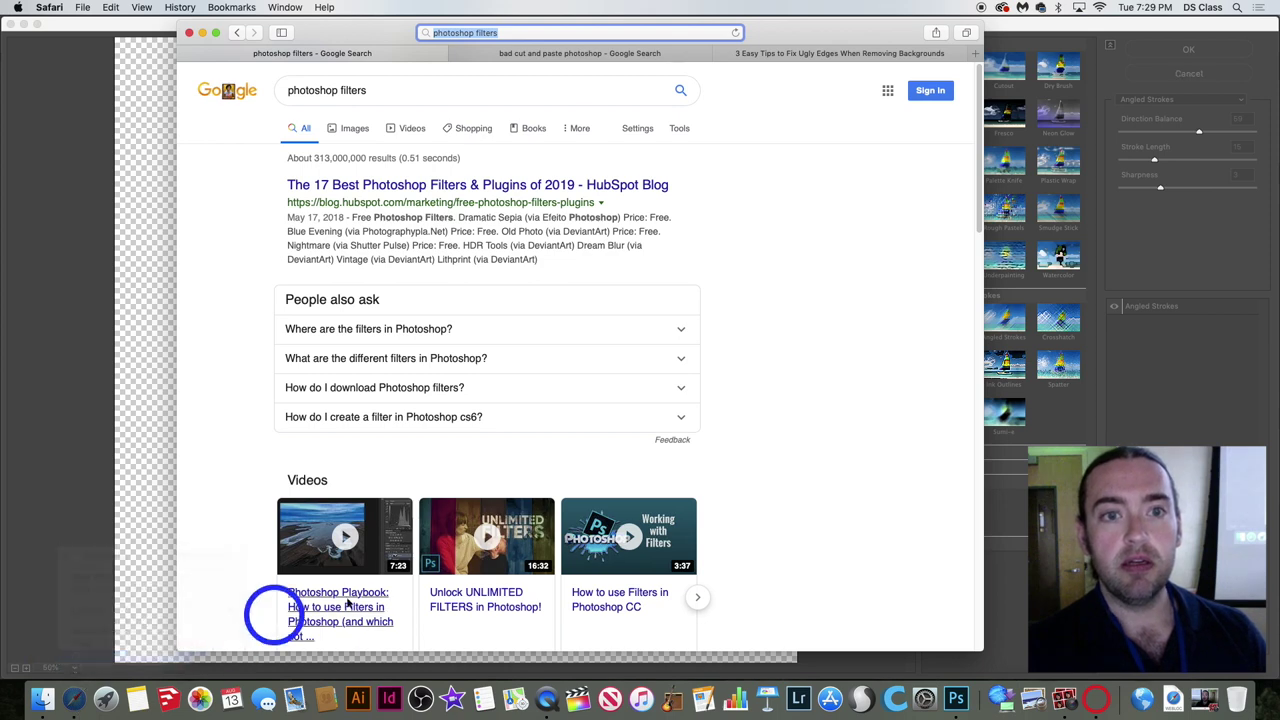
pyautogui.press('super+h')
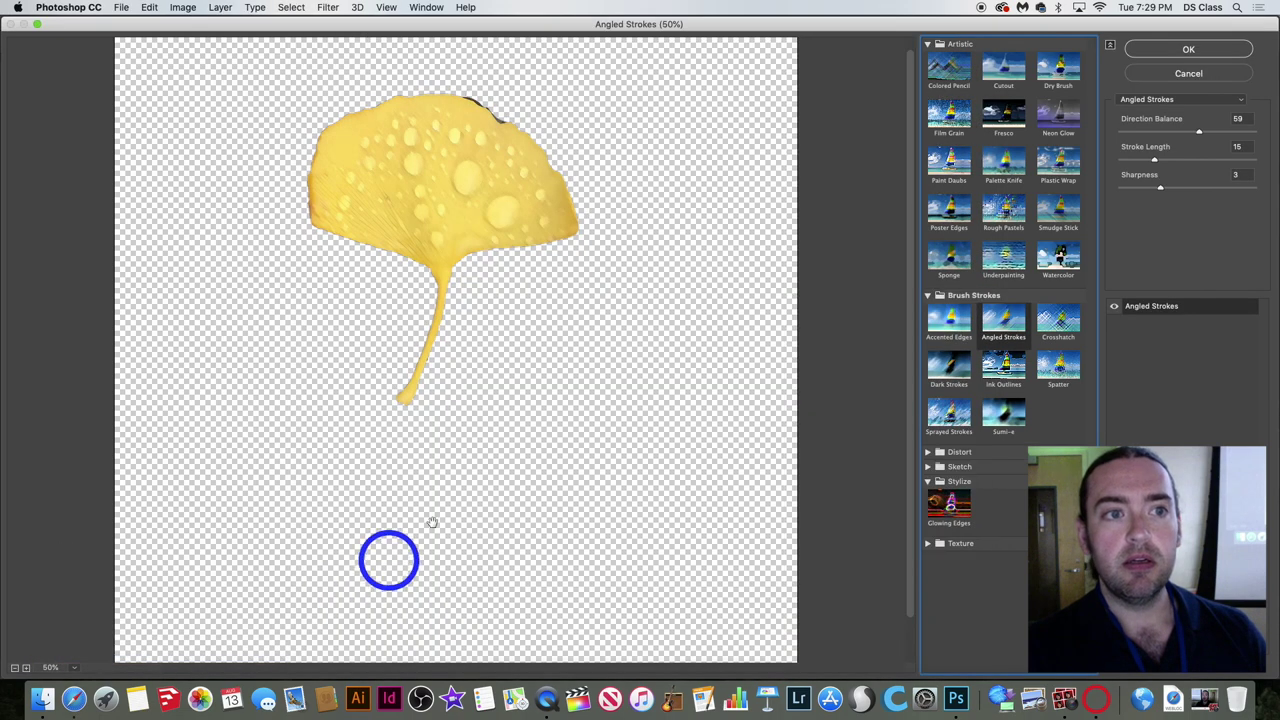
pyautogui.click(76, 700)
pyautogui.click(578, 33)
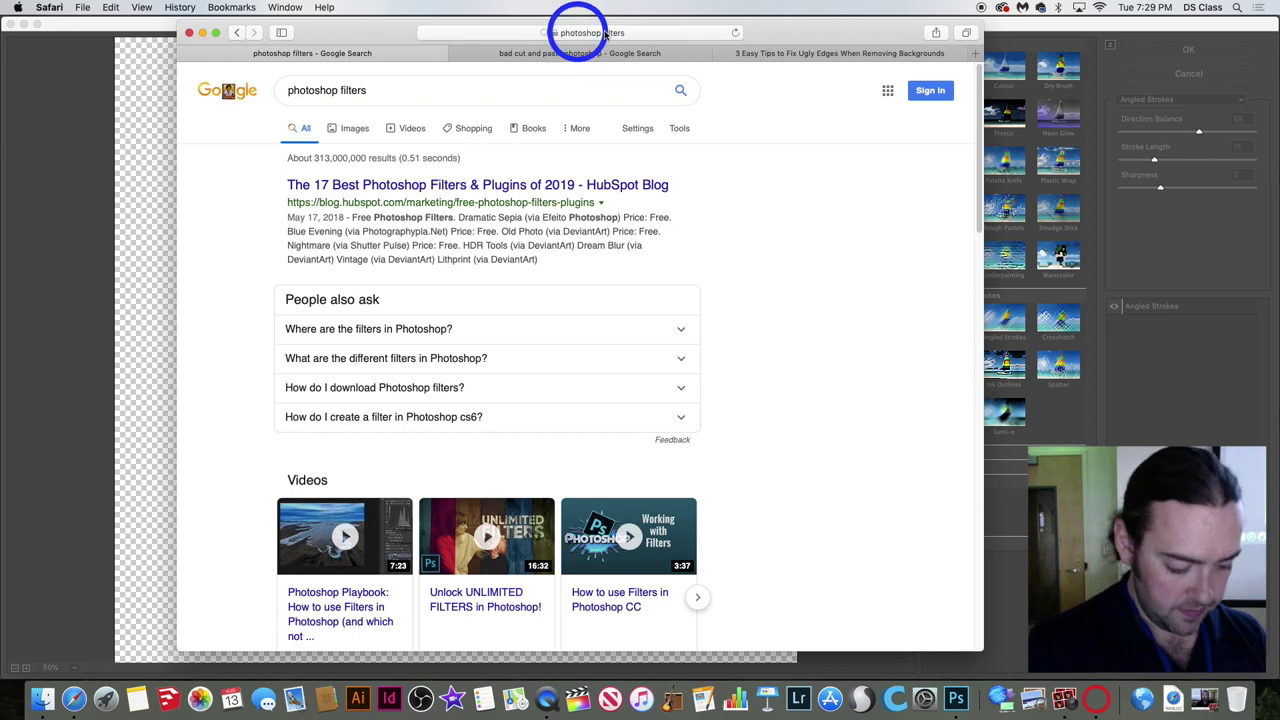
pyautogui.click(366, 90)
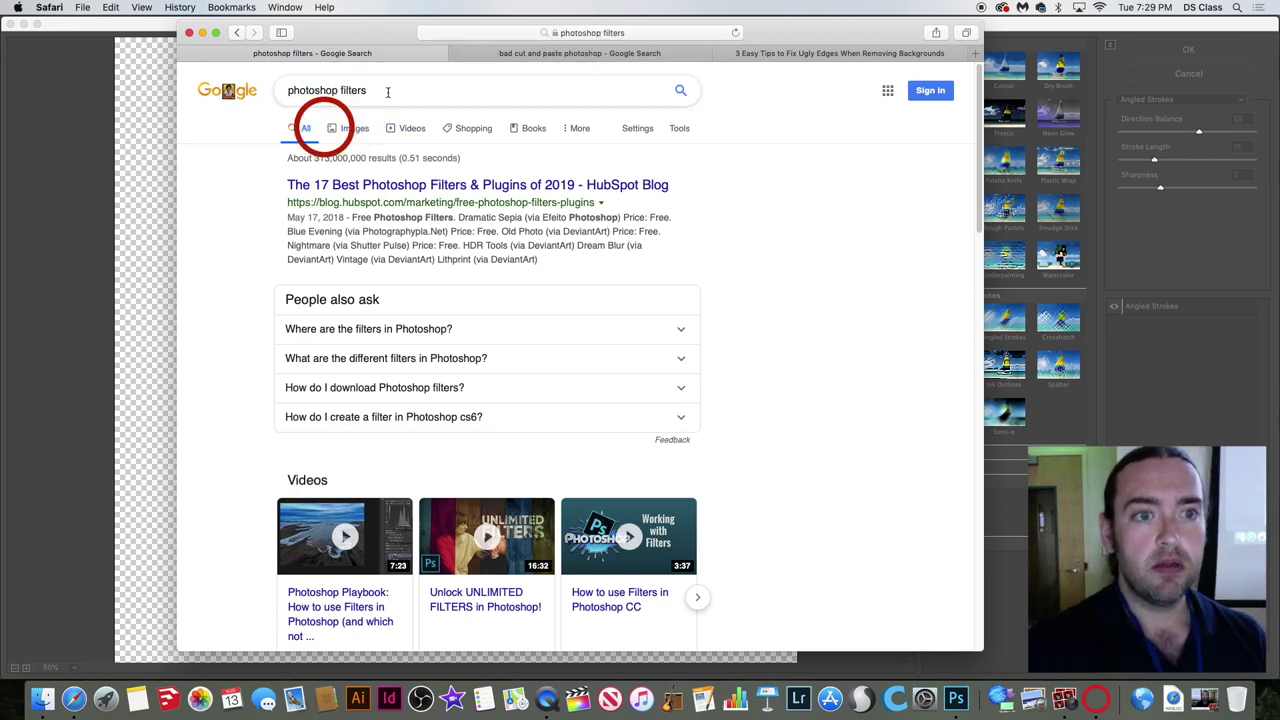
# Search Google for 'photoshop filters examples'.
pyautogui.write('examples')
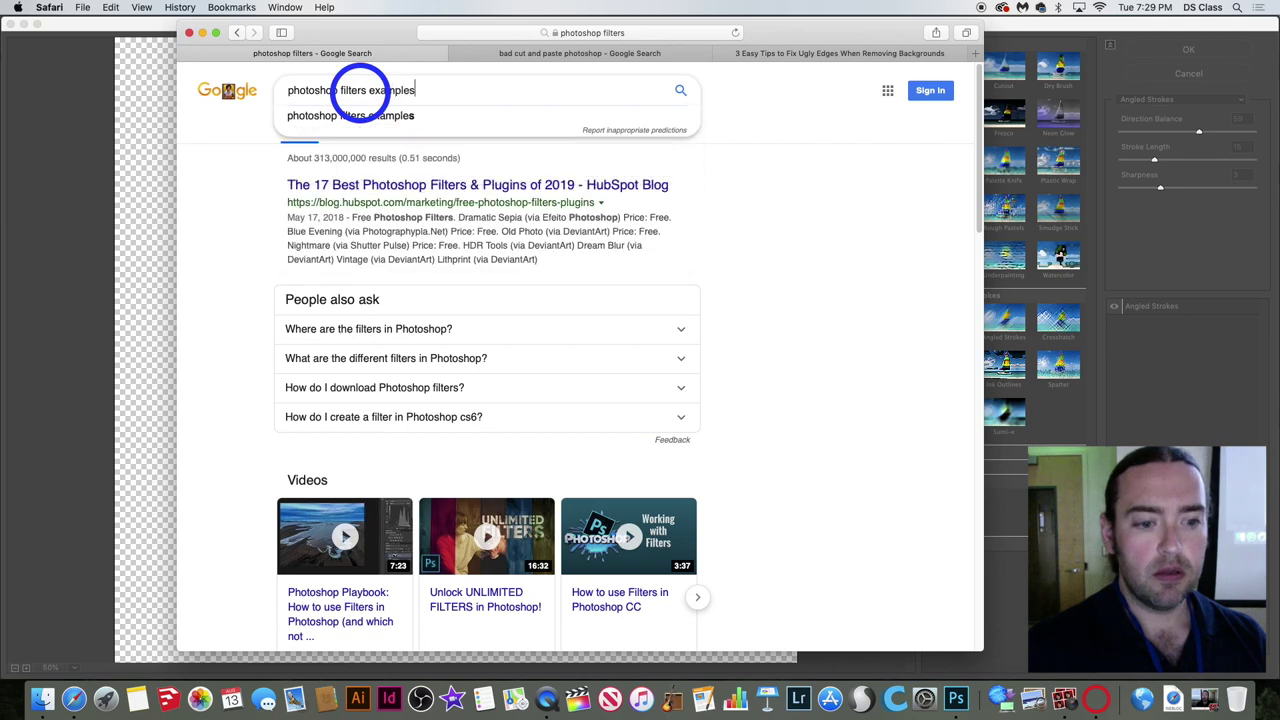
pyautogui.press('Return')
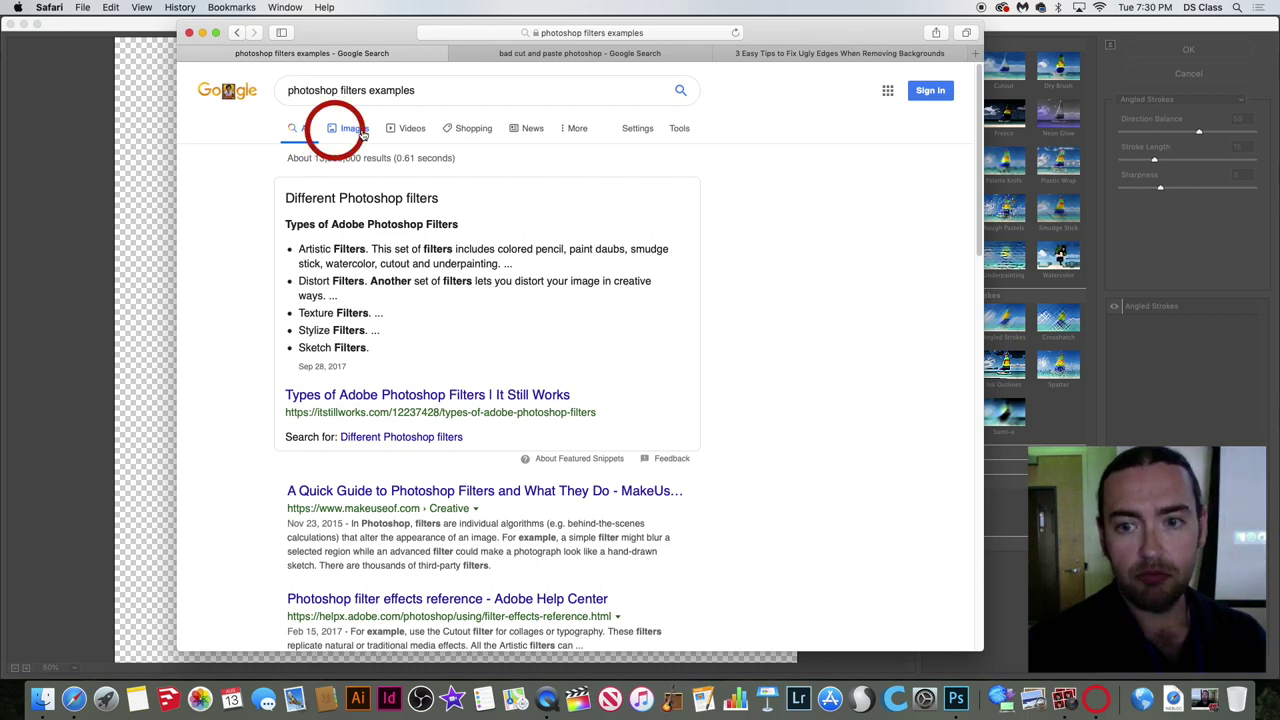
pyautogui.scroll(-4, 760, 300)
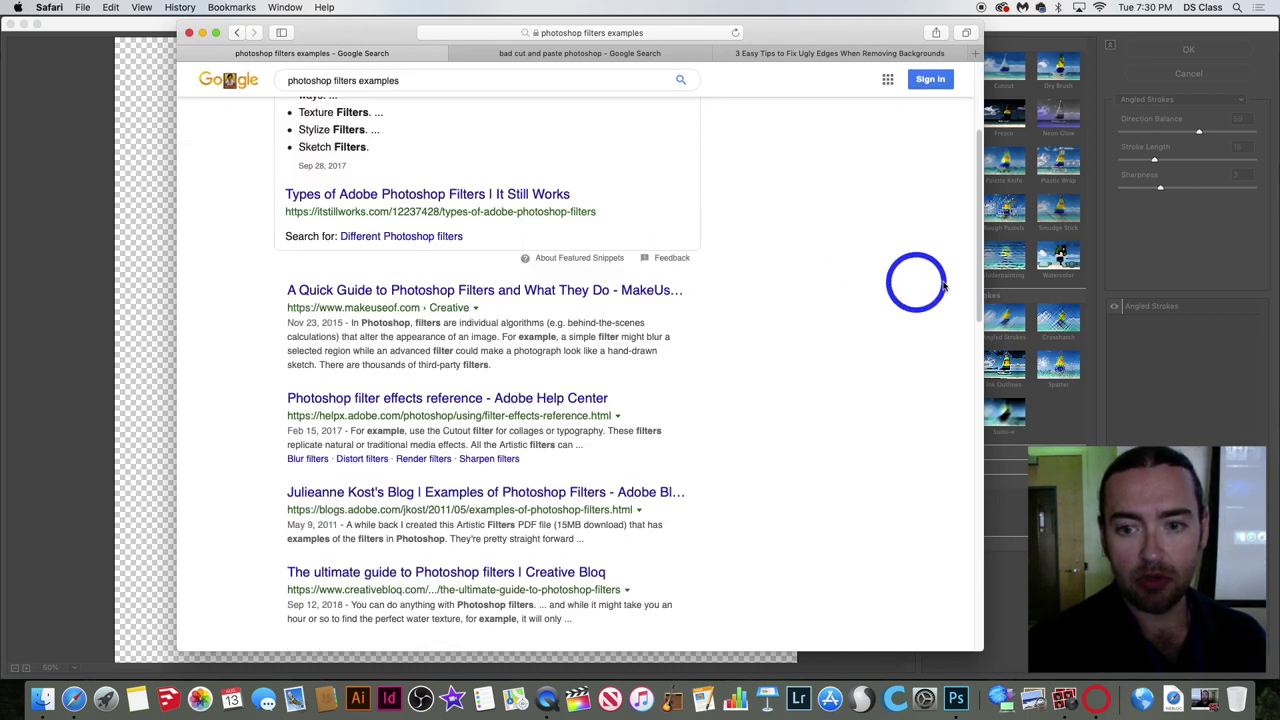
pyautogui.click(107, 700)
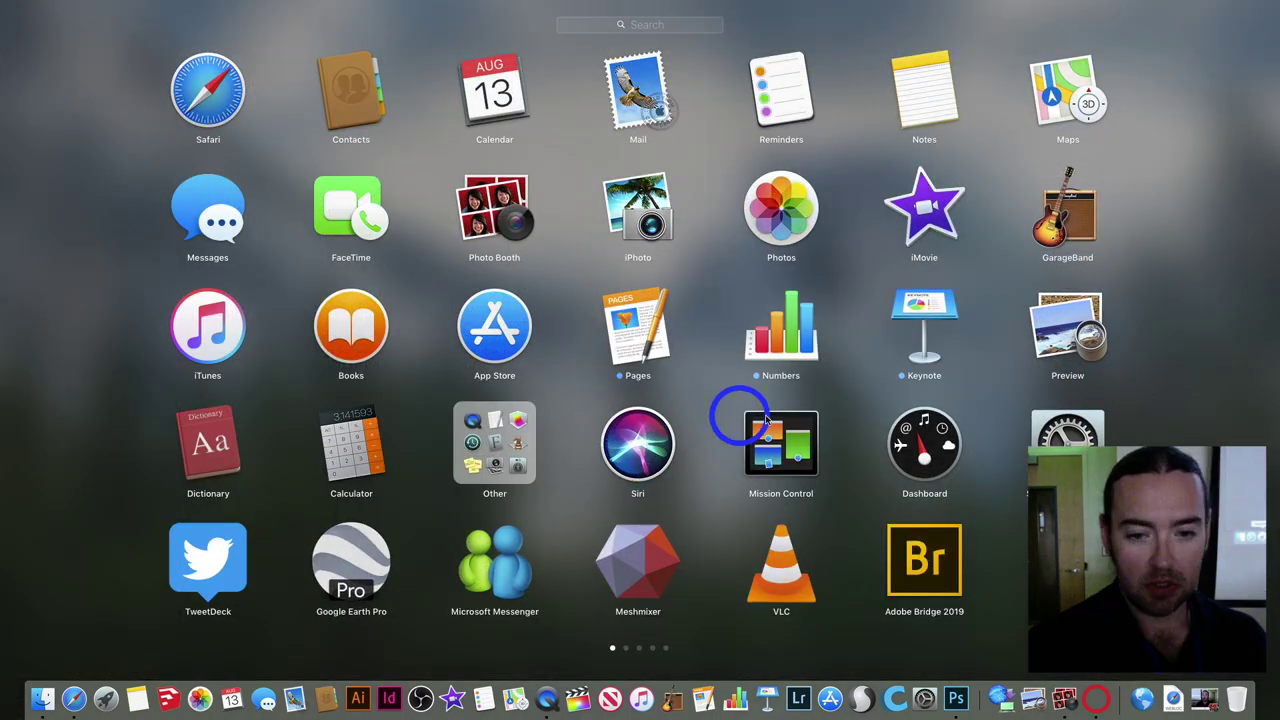
pyautogui.hscroll(5, 765, 425)
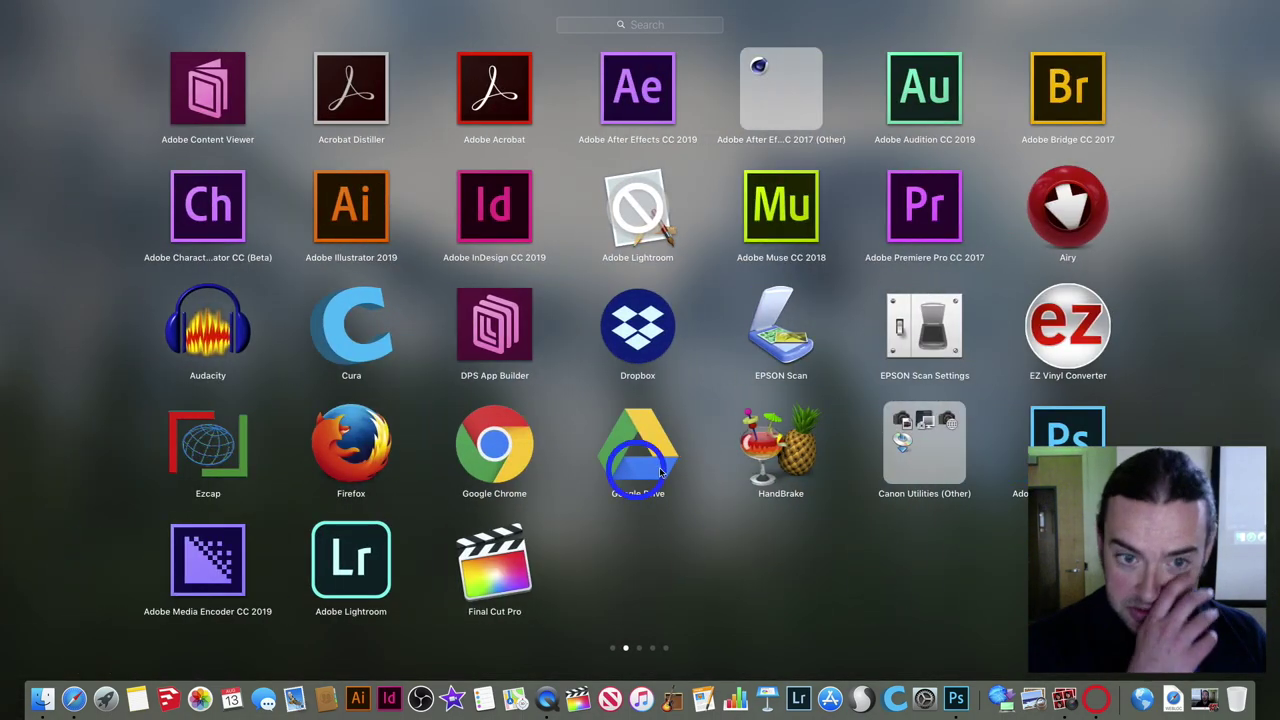
pyautogui.click(500, 448)
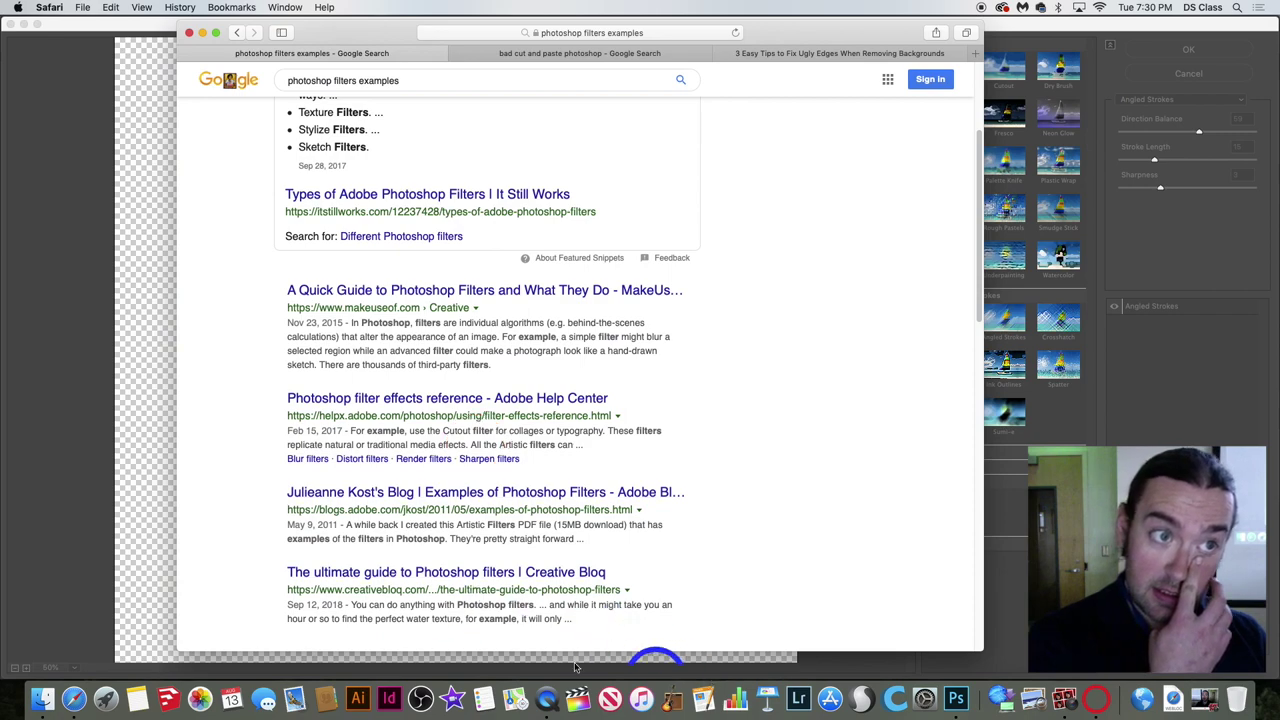
pyautogui.click(107, 700)
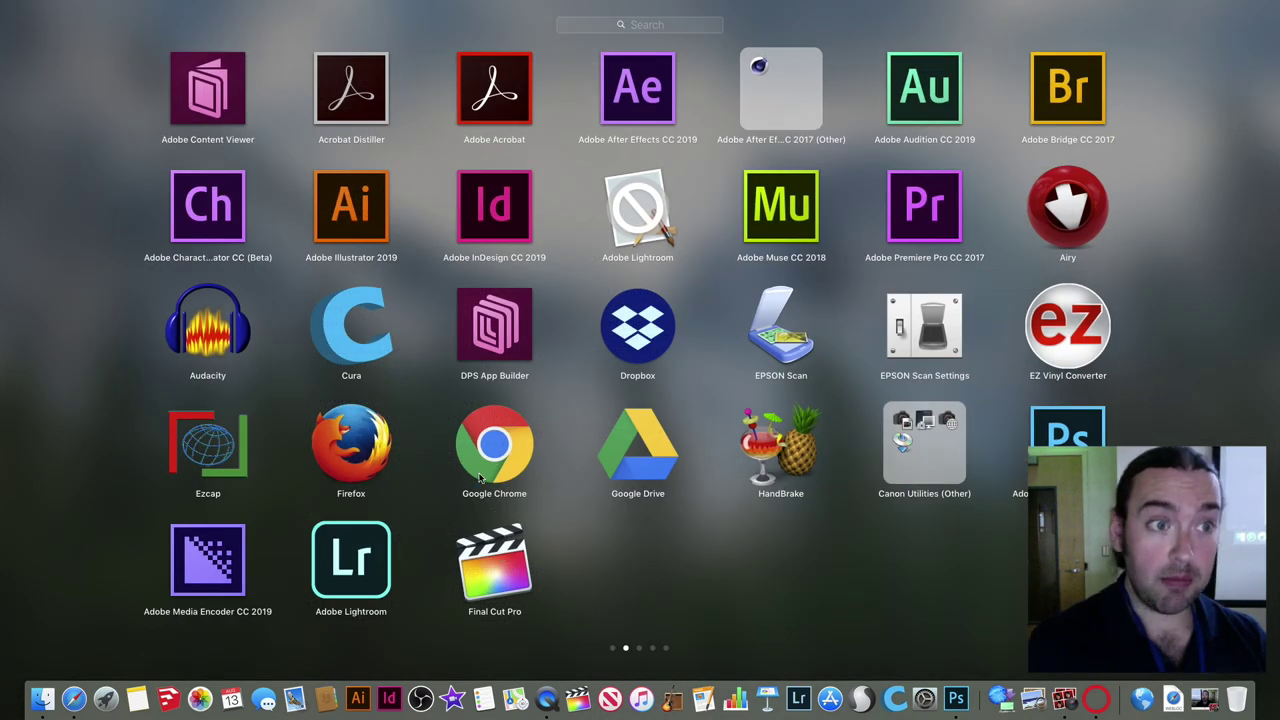
pyautogui.click(480, 478)
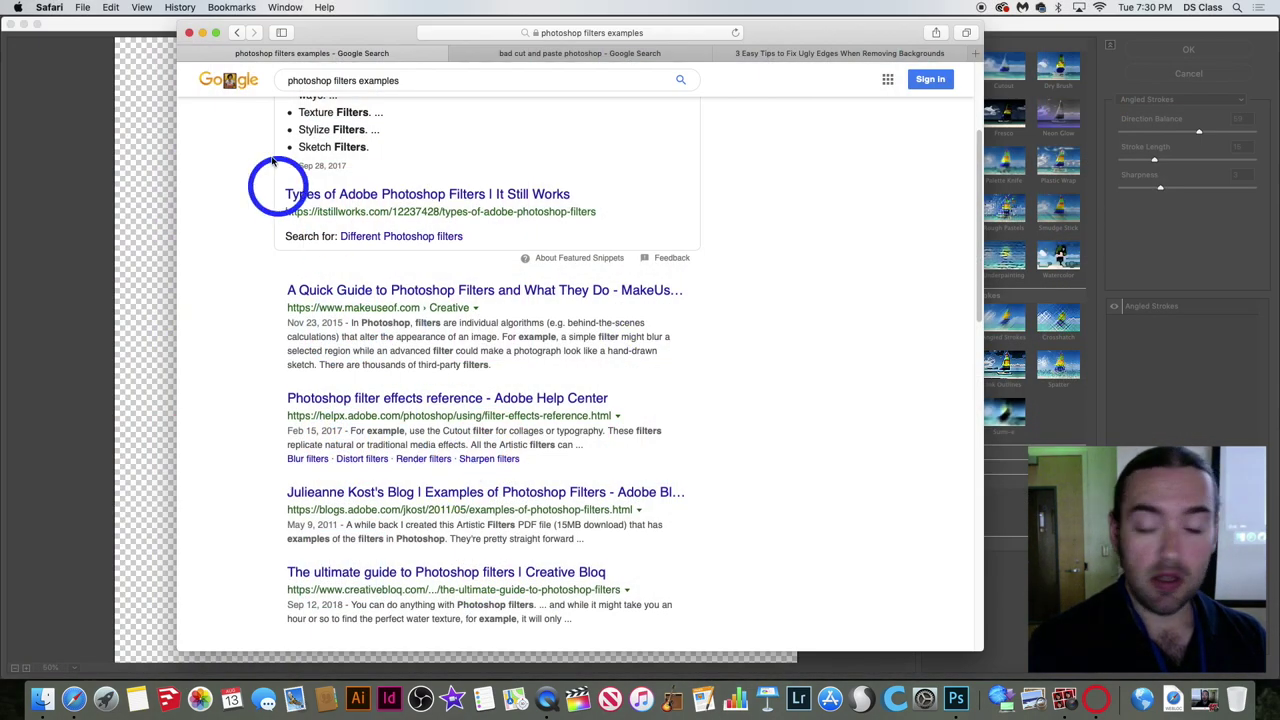
# After trying Angled Strokes in Photoshop, return to Safari and switch to Images results.
pyautogui.click(188, 33)
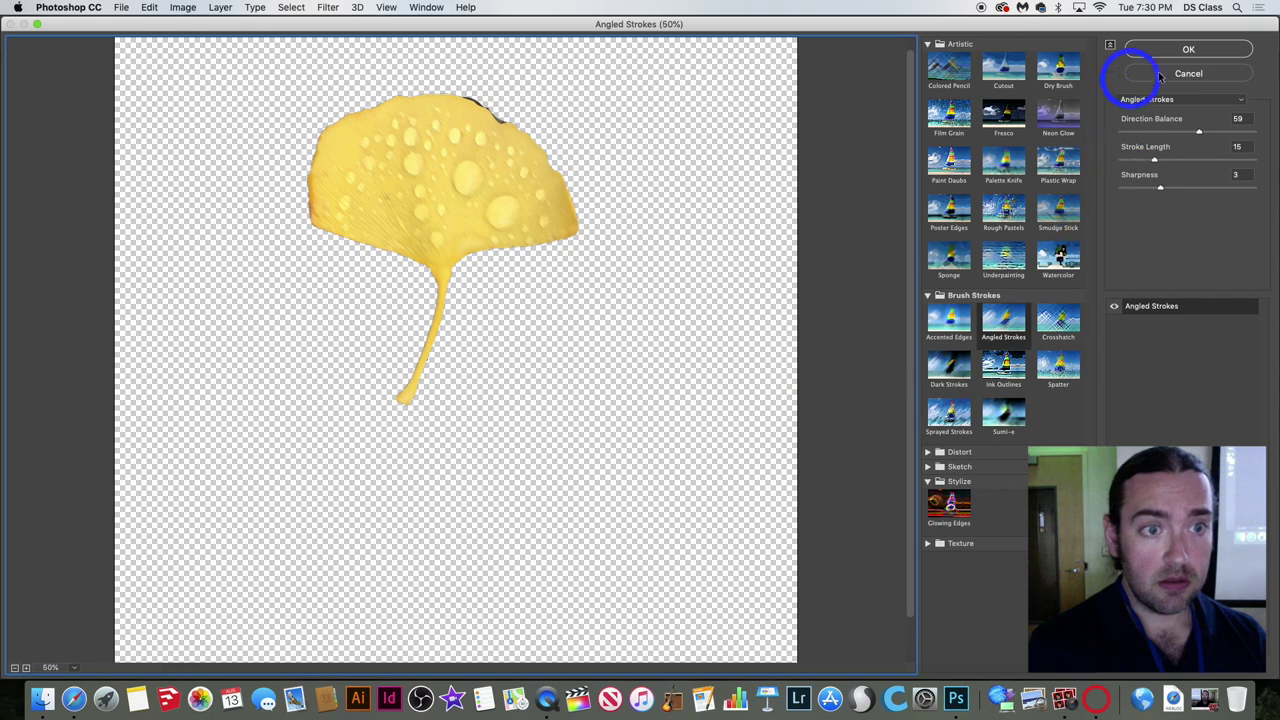
pyautogui.click(1190, 49)
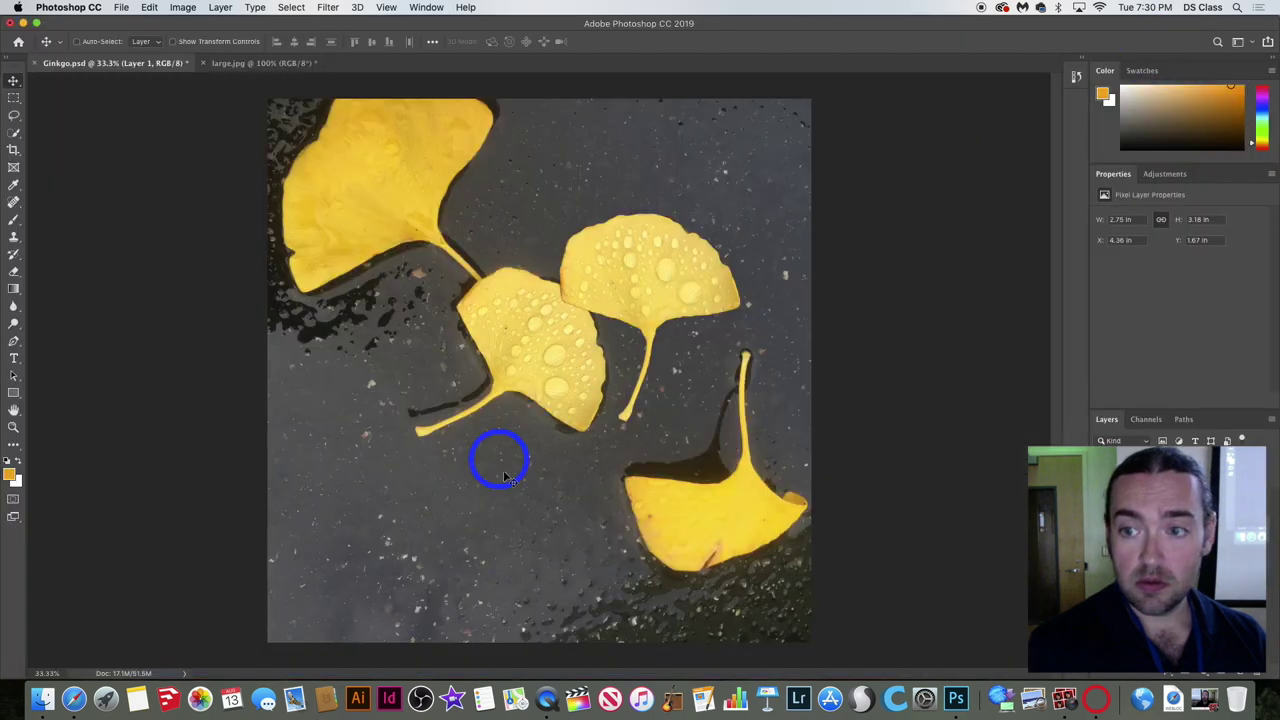
pyautogui.click(74, 698)
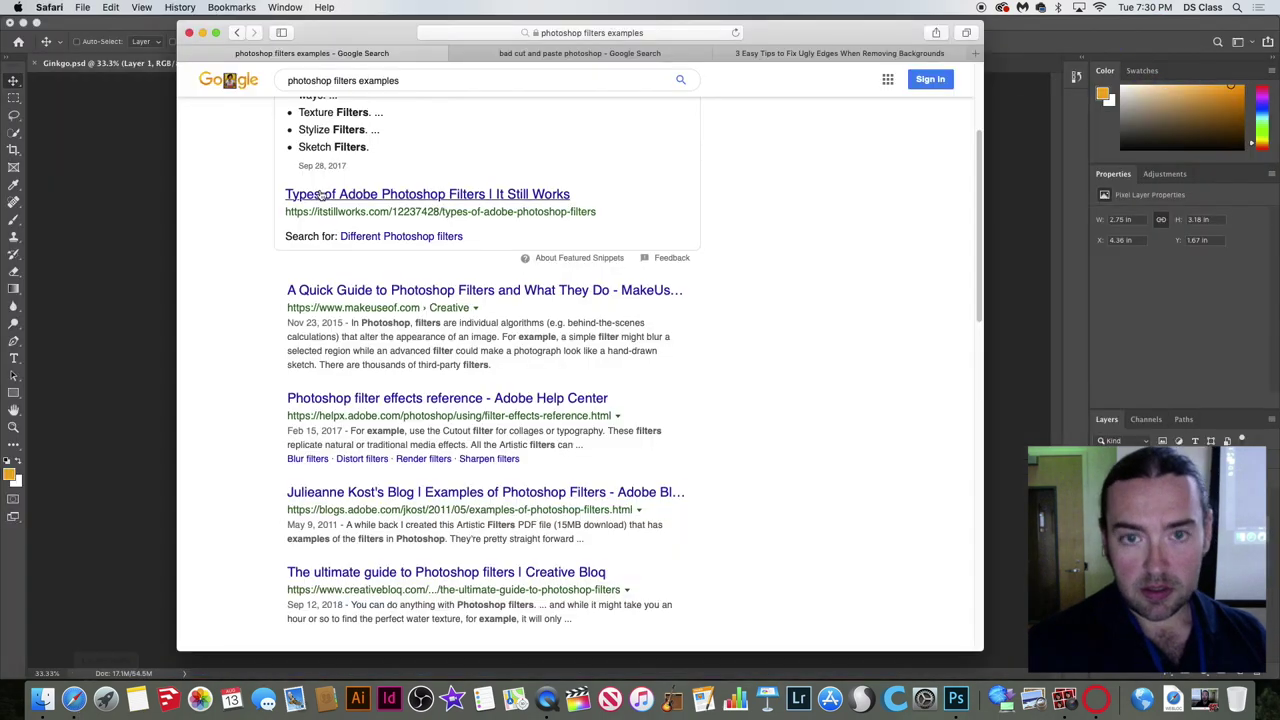
pyautogui.scroll(-1, 330, 125)
pyautogui.scroll(1, 320, 170)
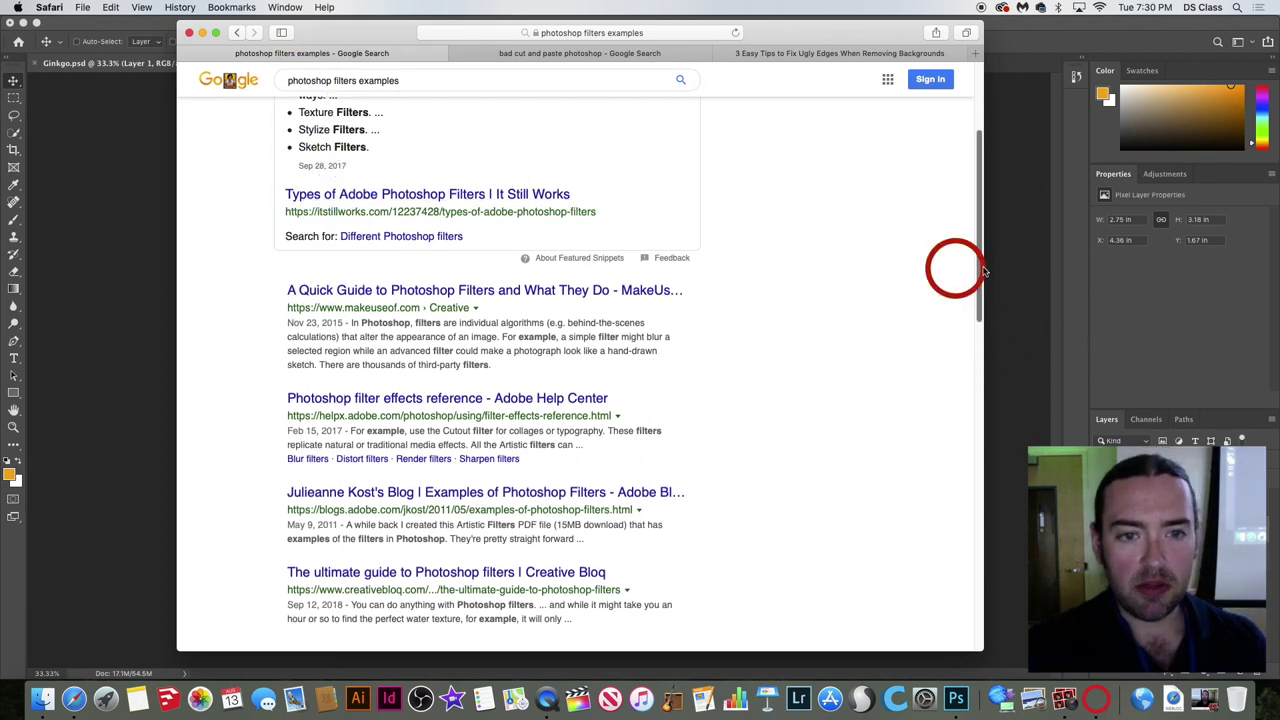
pyautogui.scroll(5, 600, 190)
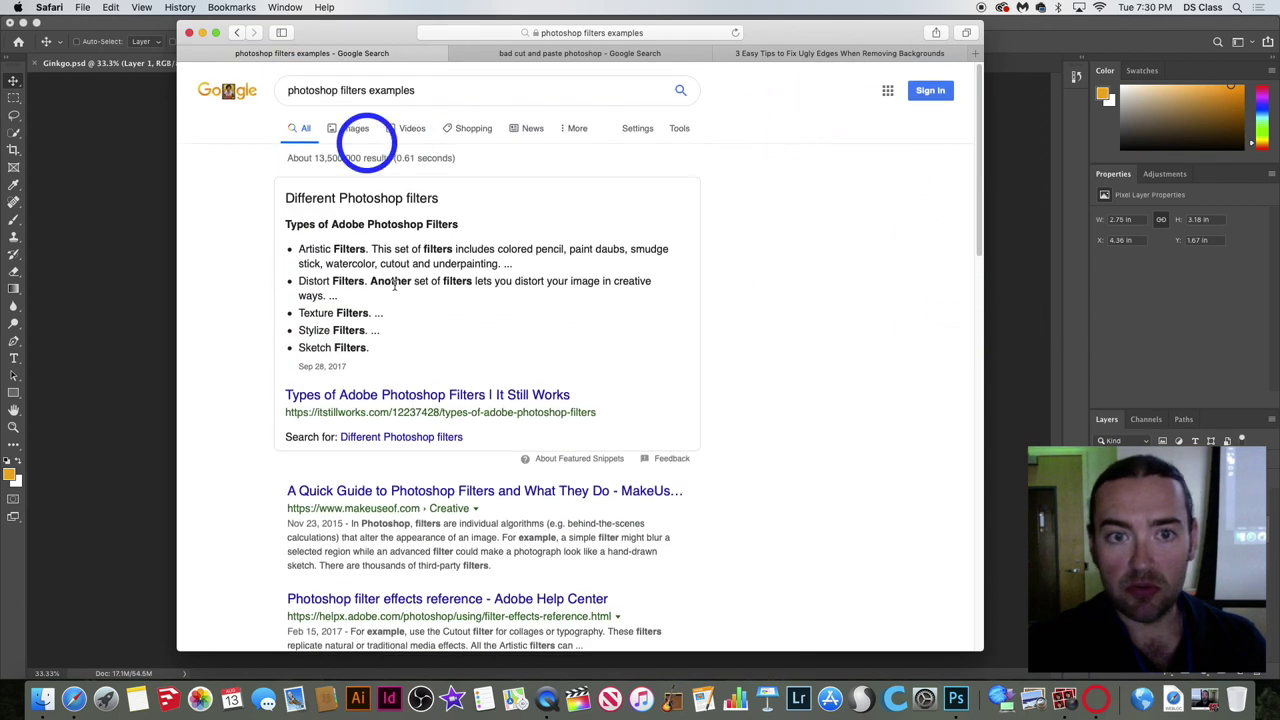
pyautogui.click(356, 129)
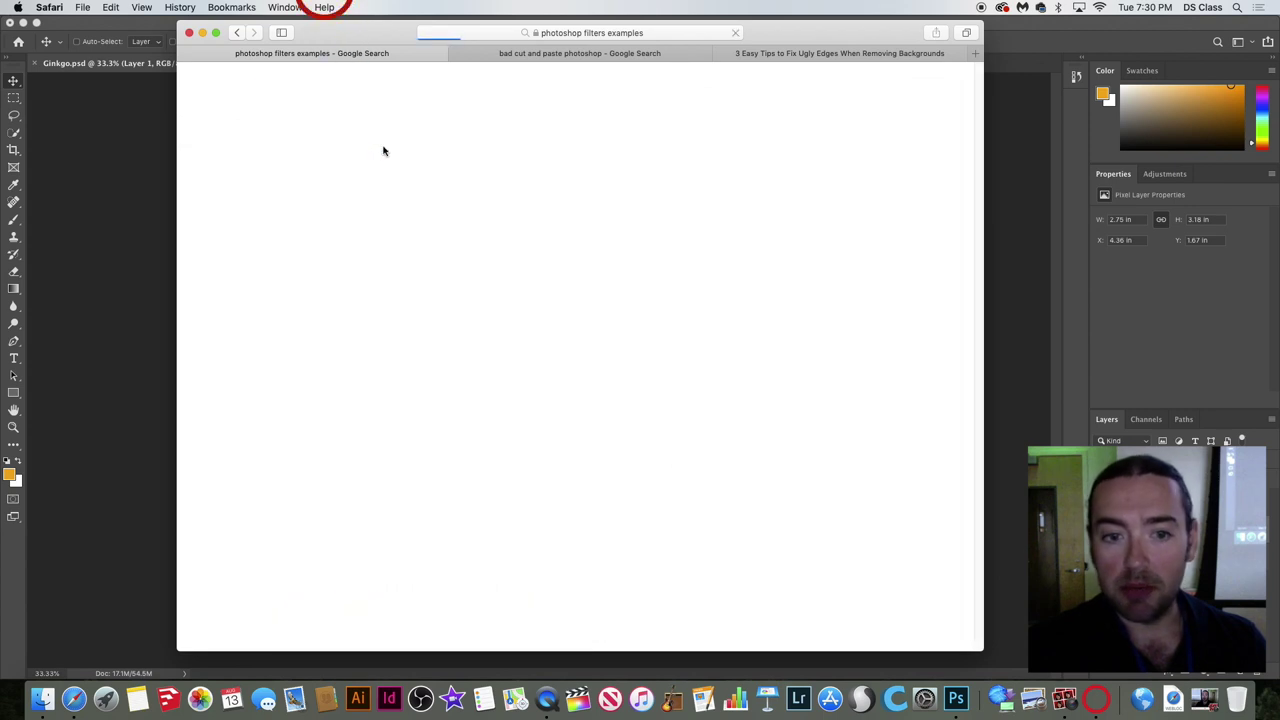
# Preview the 32-bit filters, tomato, underwater and dog comparison example images, then scroll back up.
pyautogui.click(527, 312)
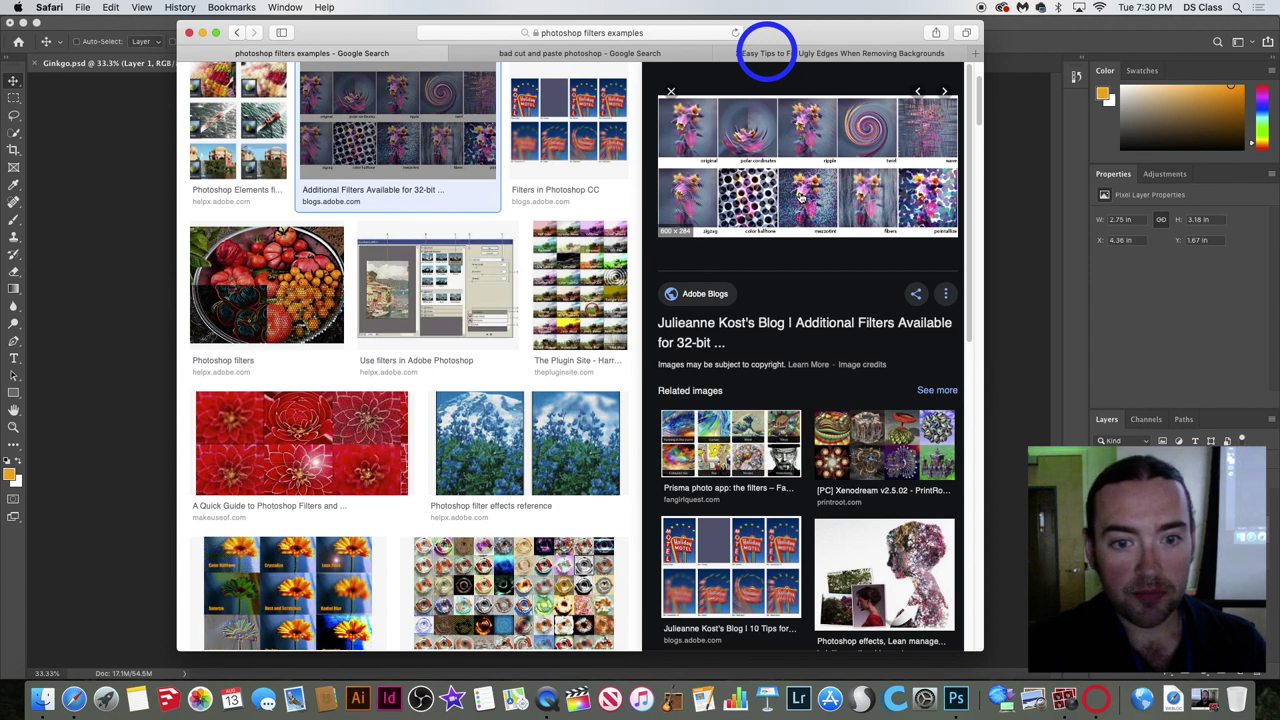
pyautogui.click(265, 307)
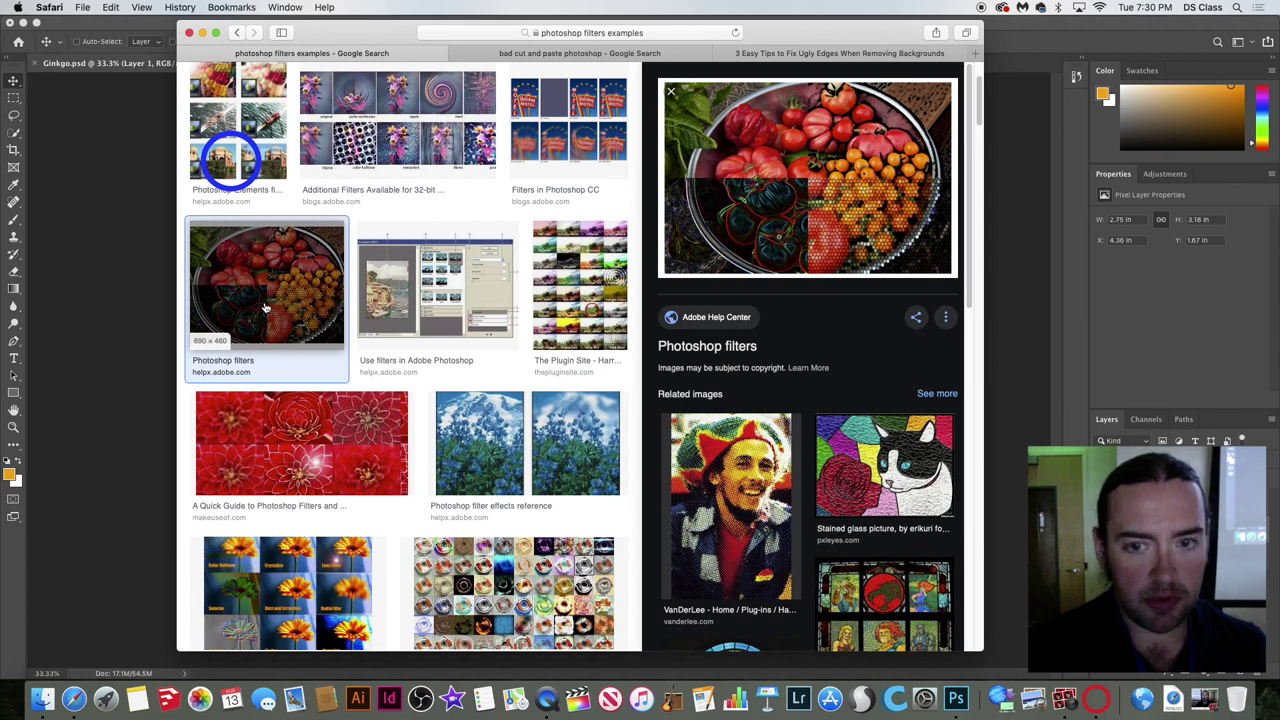
pyautogui.scroll(-5, 330, 450)
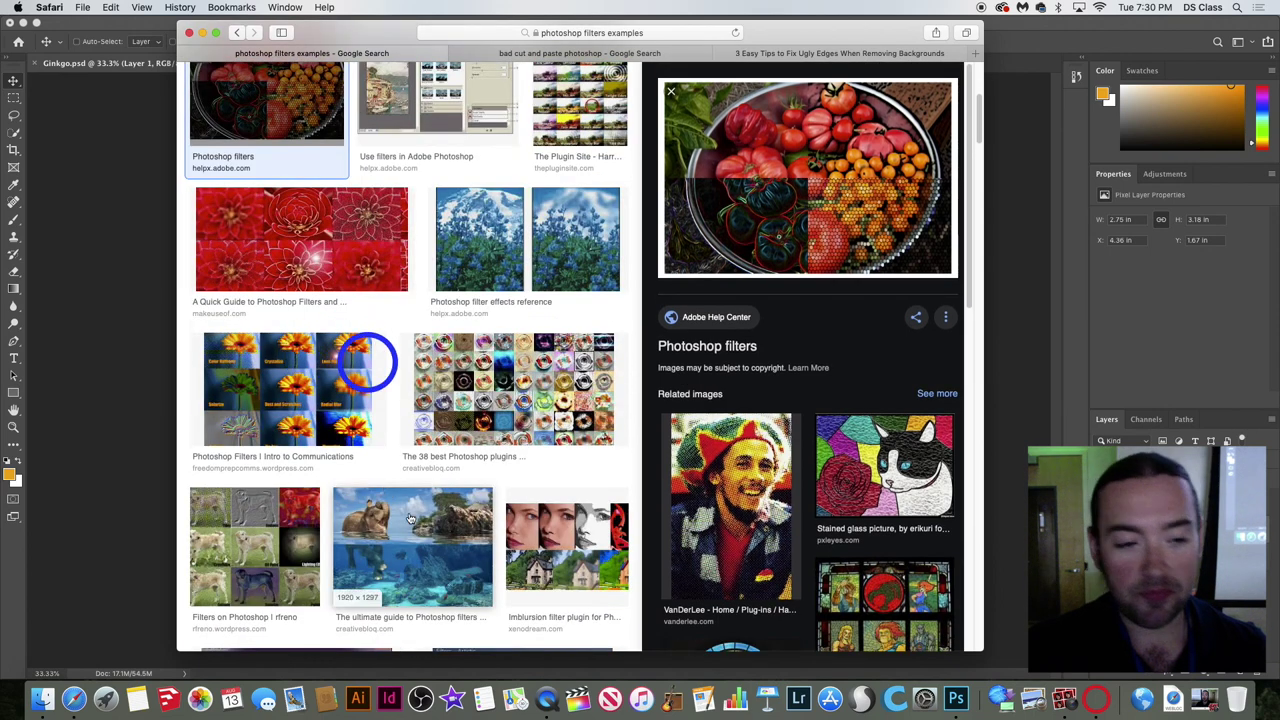
pyautogui.click(444, 544)
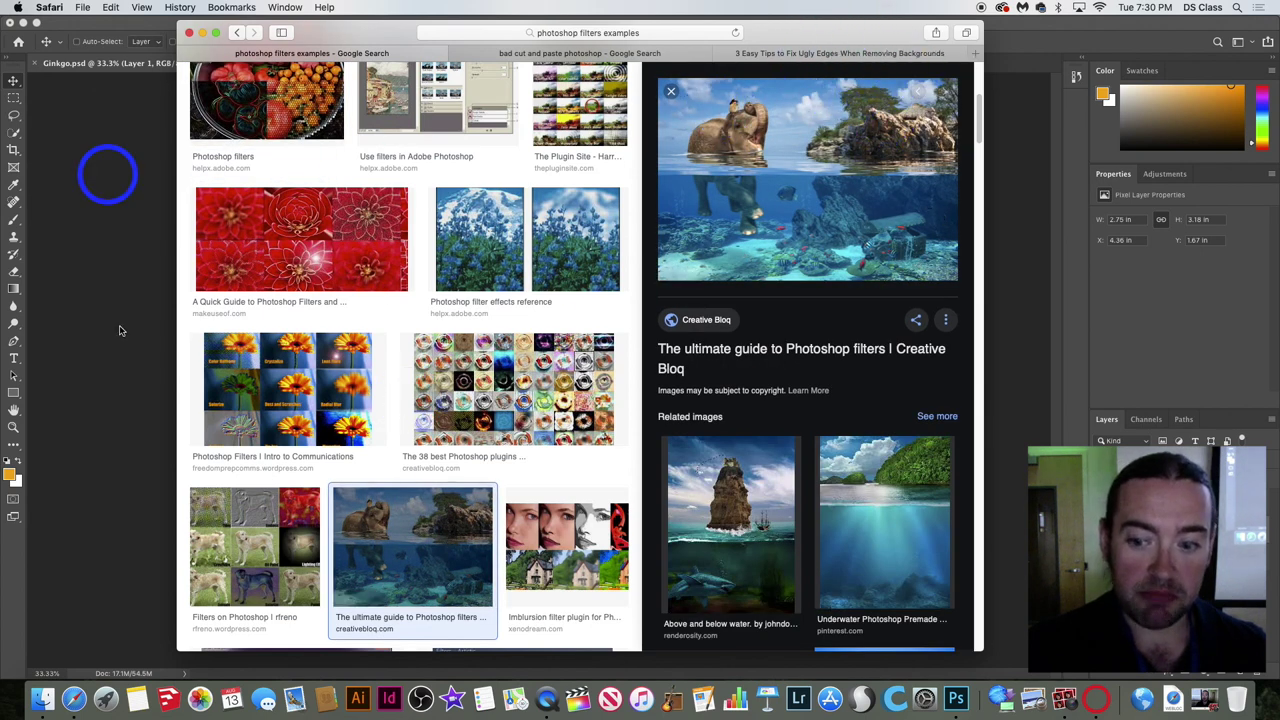
pyautogui.scroll(-3, 437, 163)
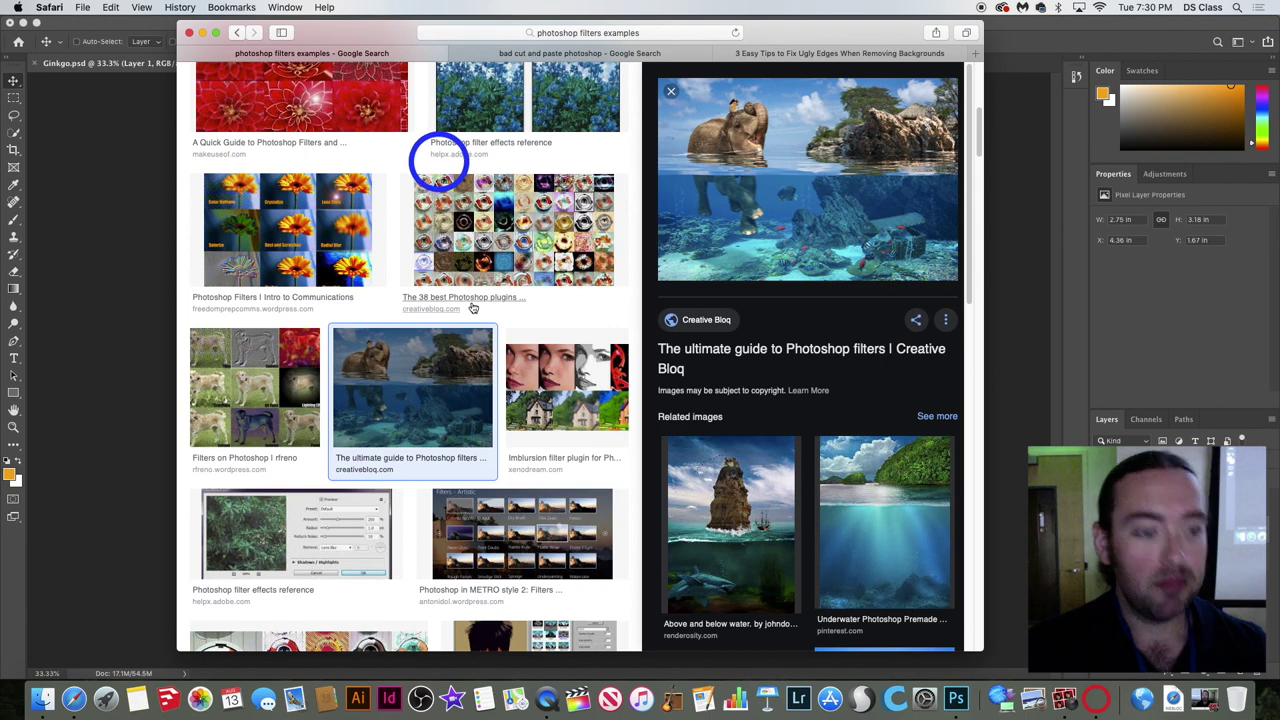
pyautogui.click(276, 387)
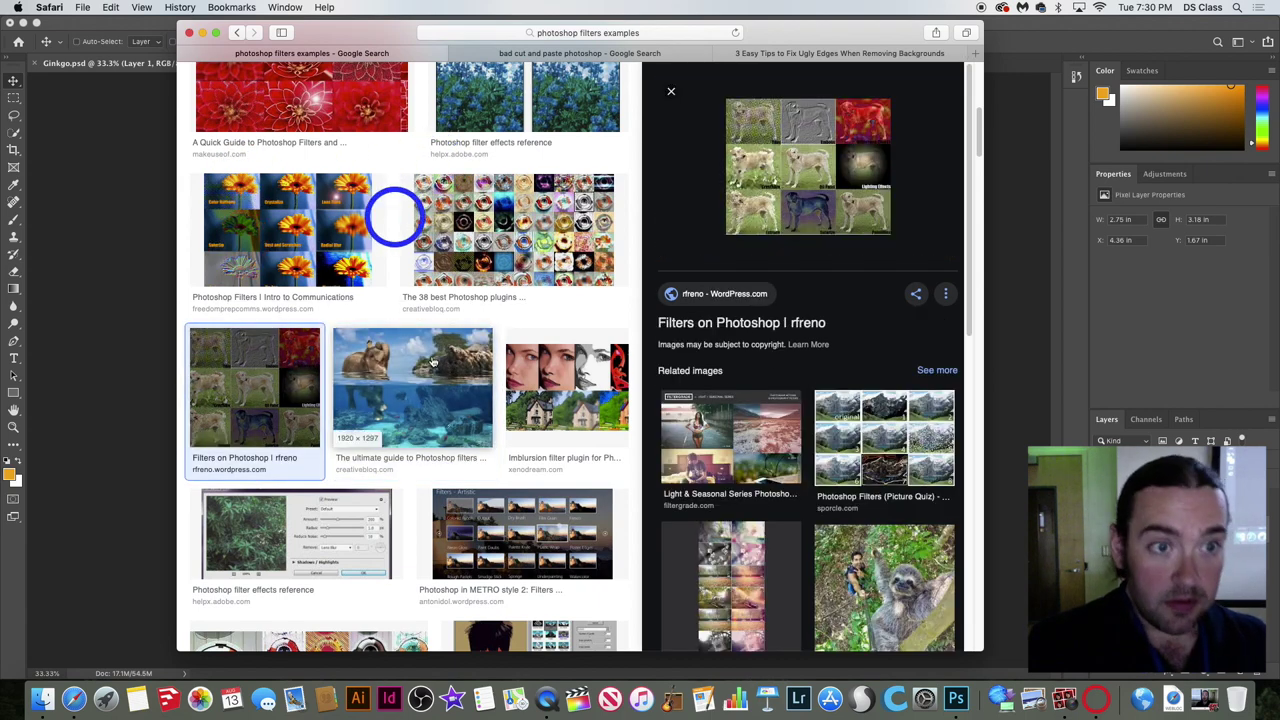
pyautogui.scroll(10, 434, 362)
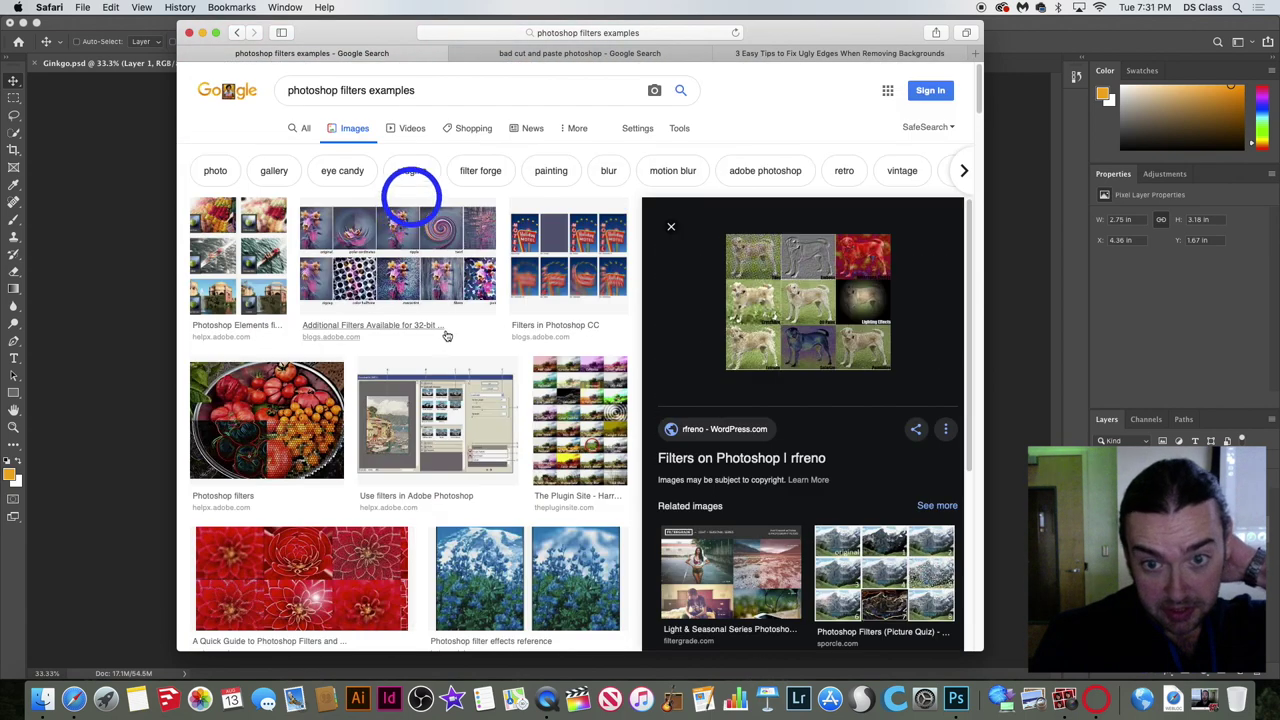
# Replace the query with 'deep dream' and scan the image results.
pyautogui.tripleClick(350, 90)
pyautogui.write('d')
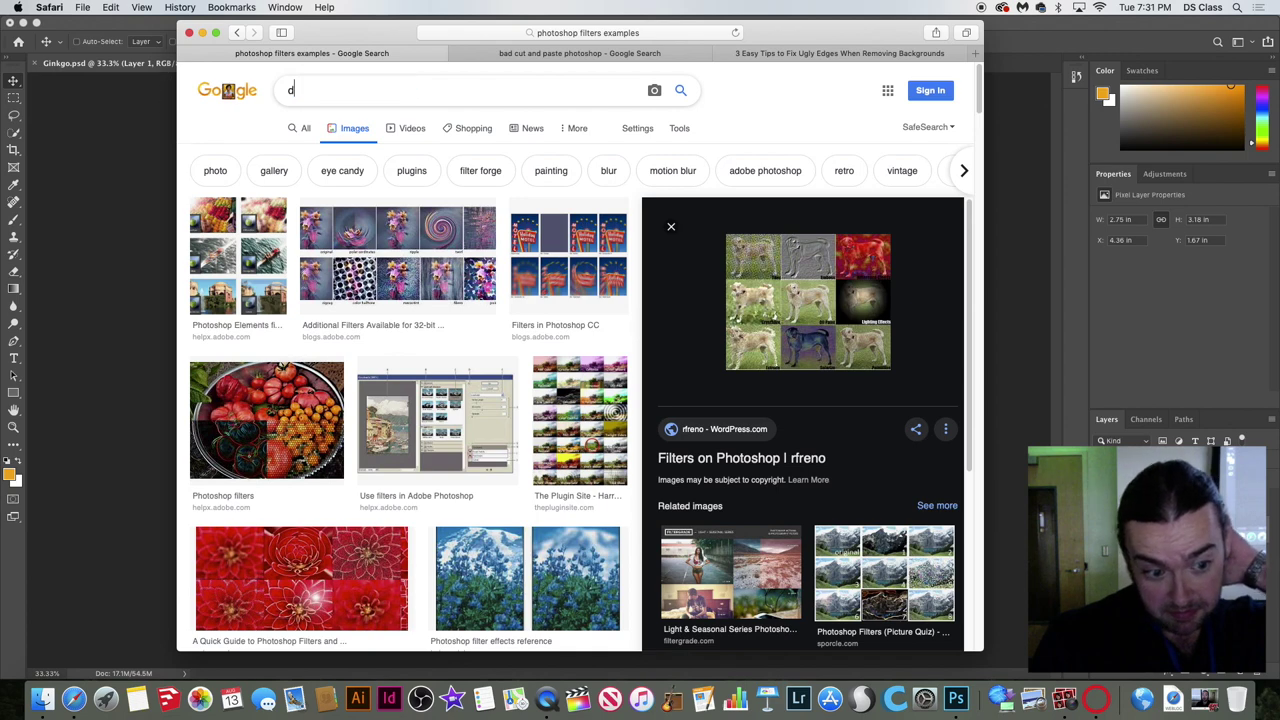
pyautogui.write('eep dream')
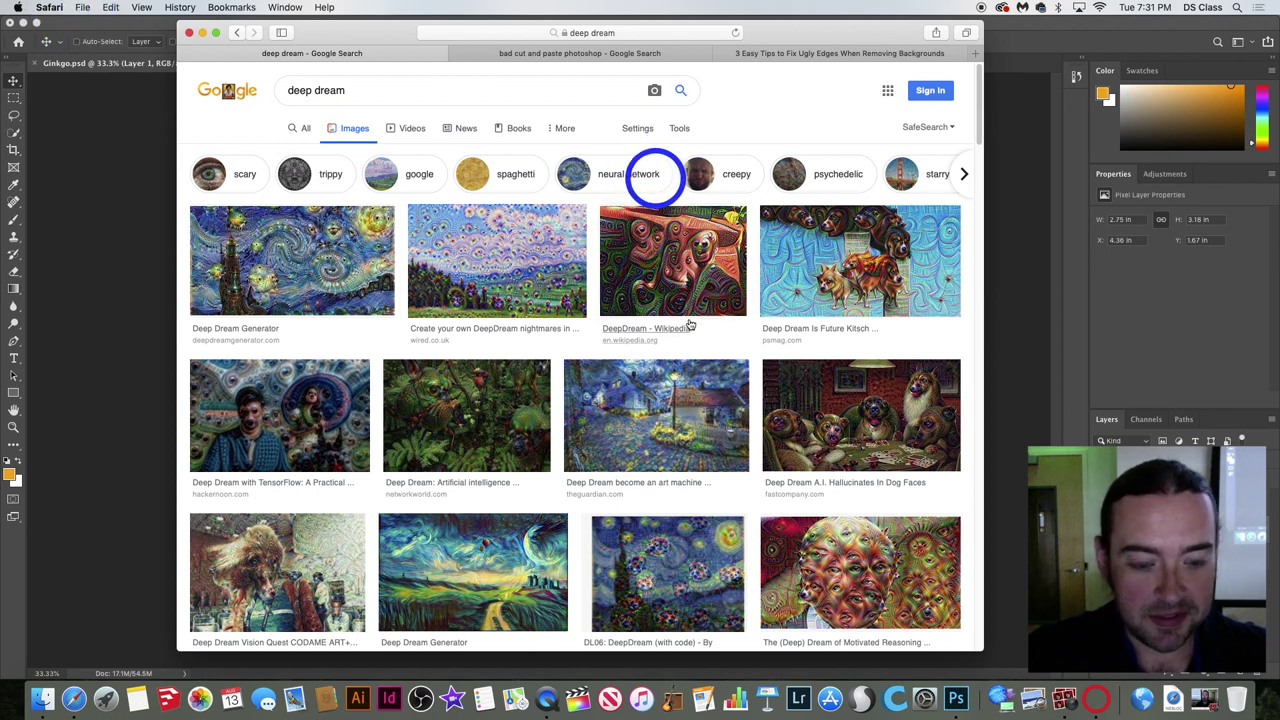
pyautogui.scroll(-1, 690, 322)
pyautogui.scroll(-4, 688, 325)
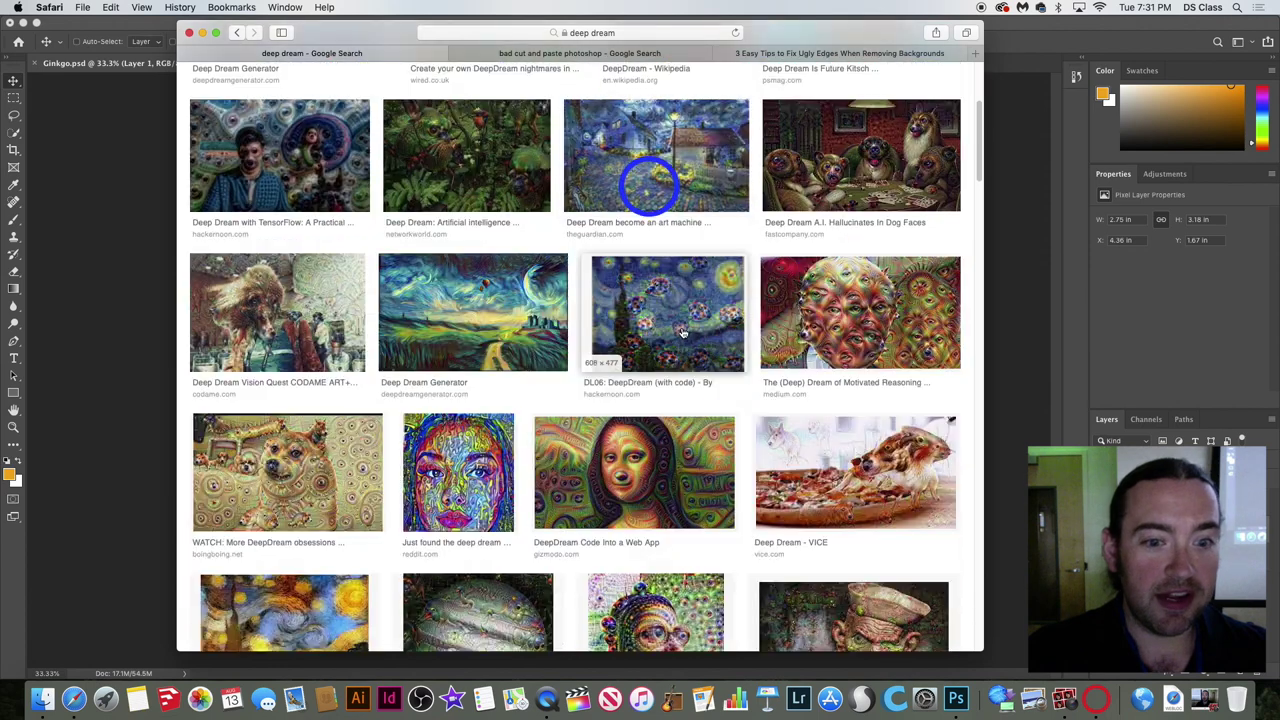
pyautogui.scroll(-5, 681, 332)
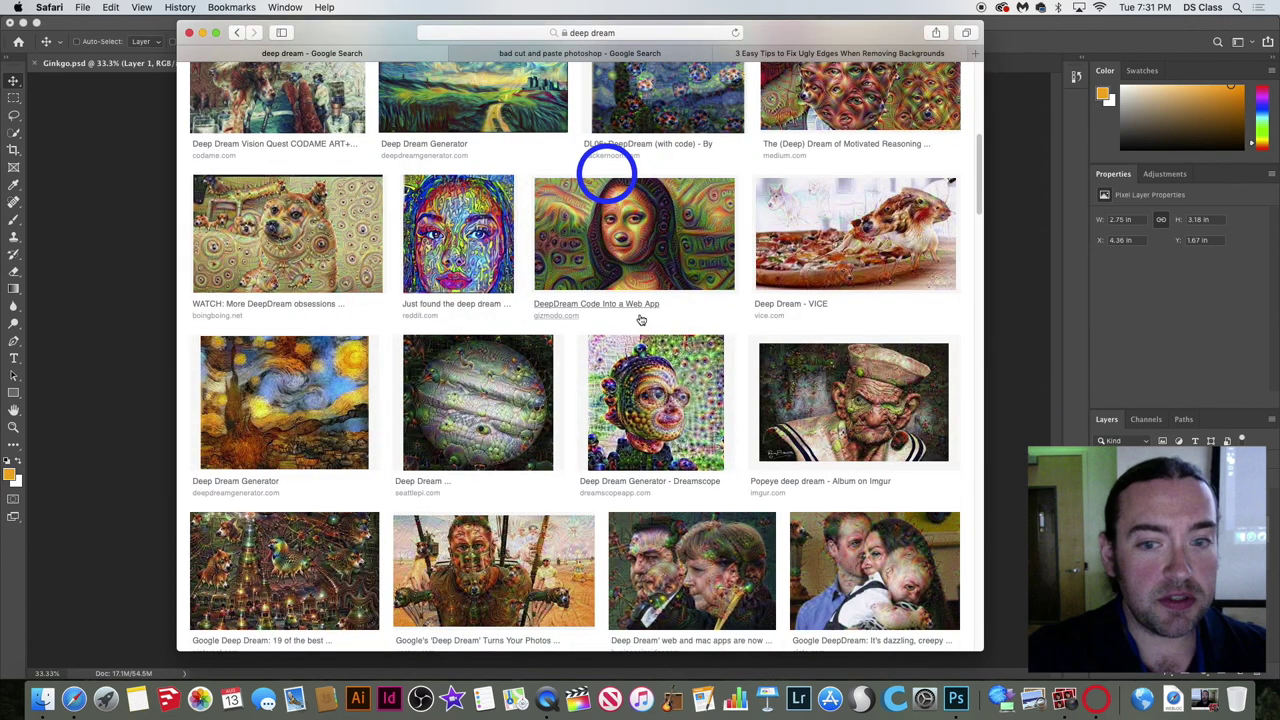
pyautogui.scroll(2, 580, 200)
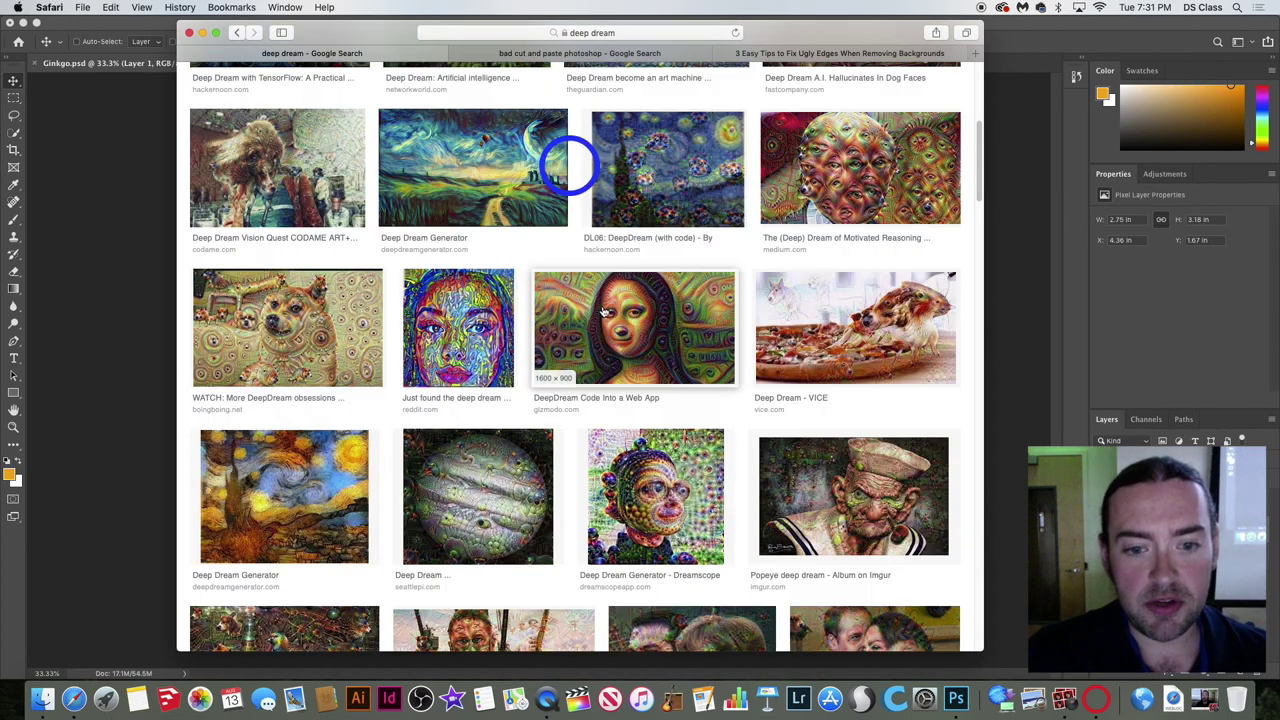
pyautogui.scroll(8, 470, 112)
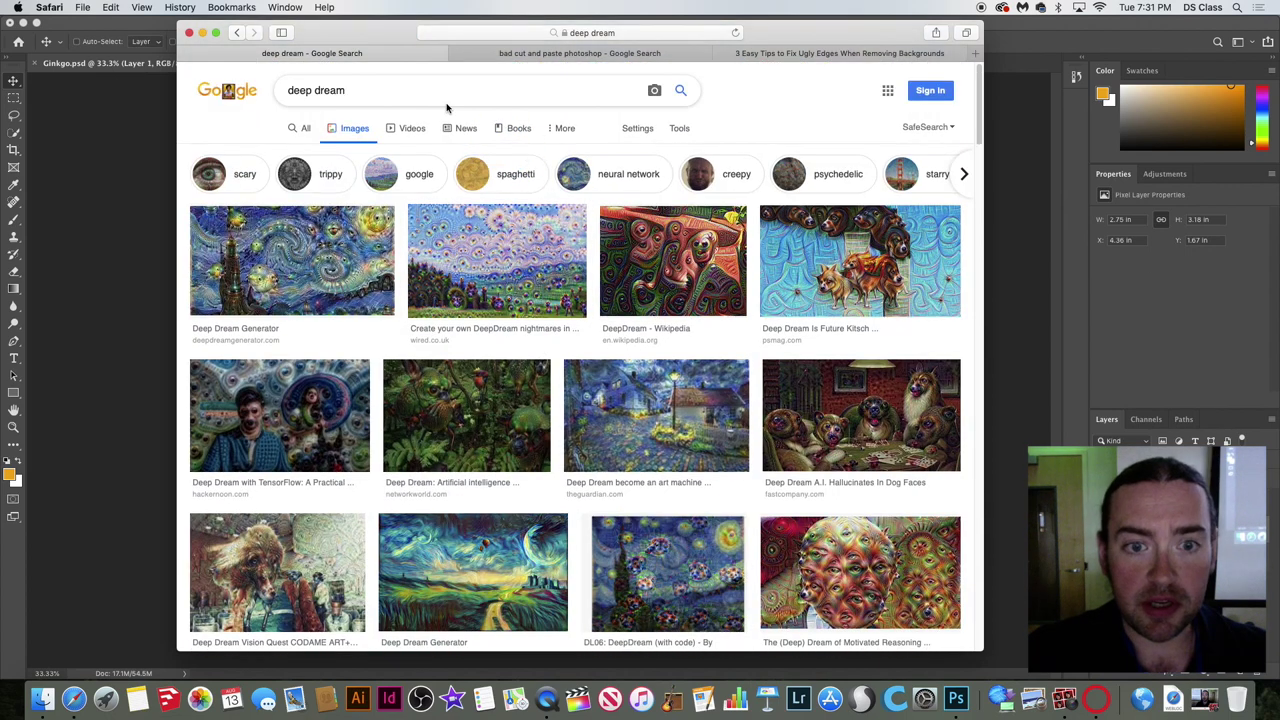
# Switch to All results, view deepdreamgenerator.com, then go back and scroll to the Dreamscope result.
pyautogui.click(304, 130)
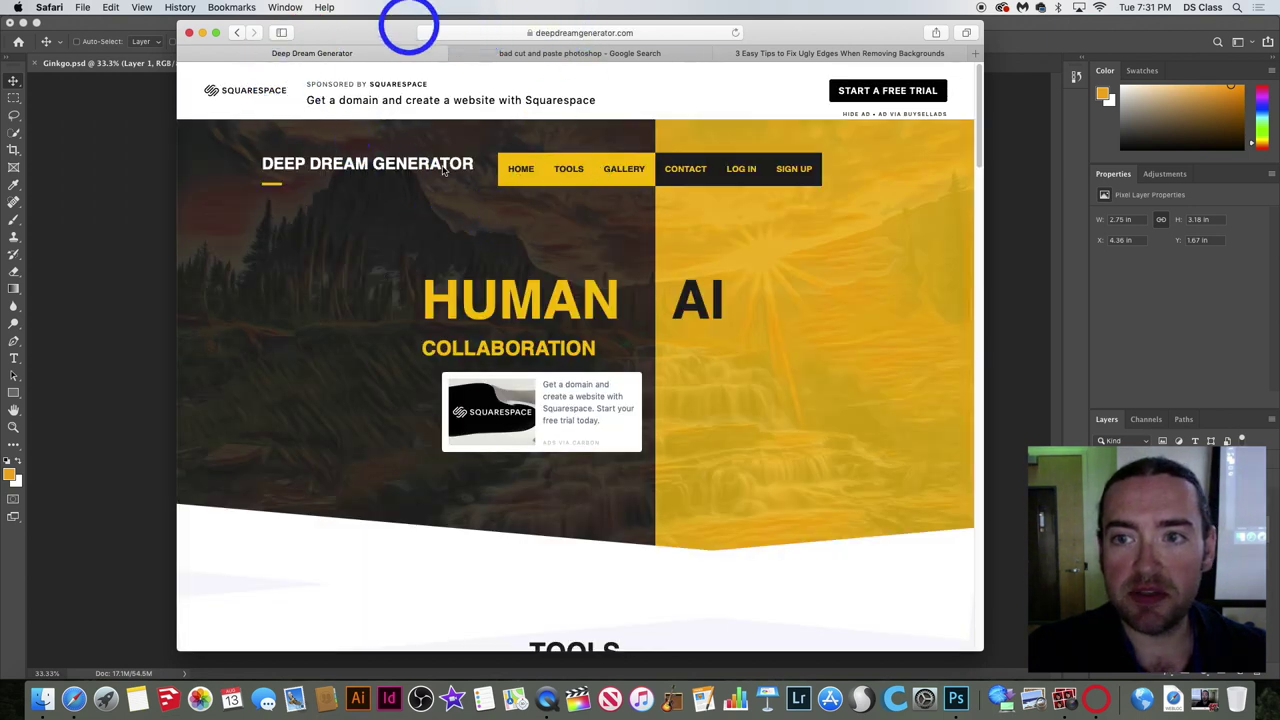
pyautogui.scroll(-20, 594, 368)
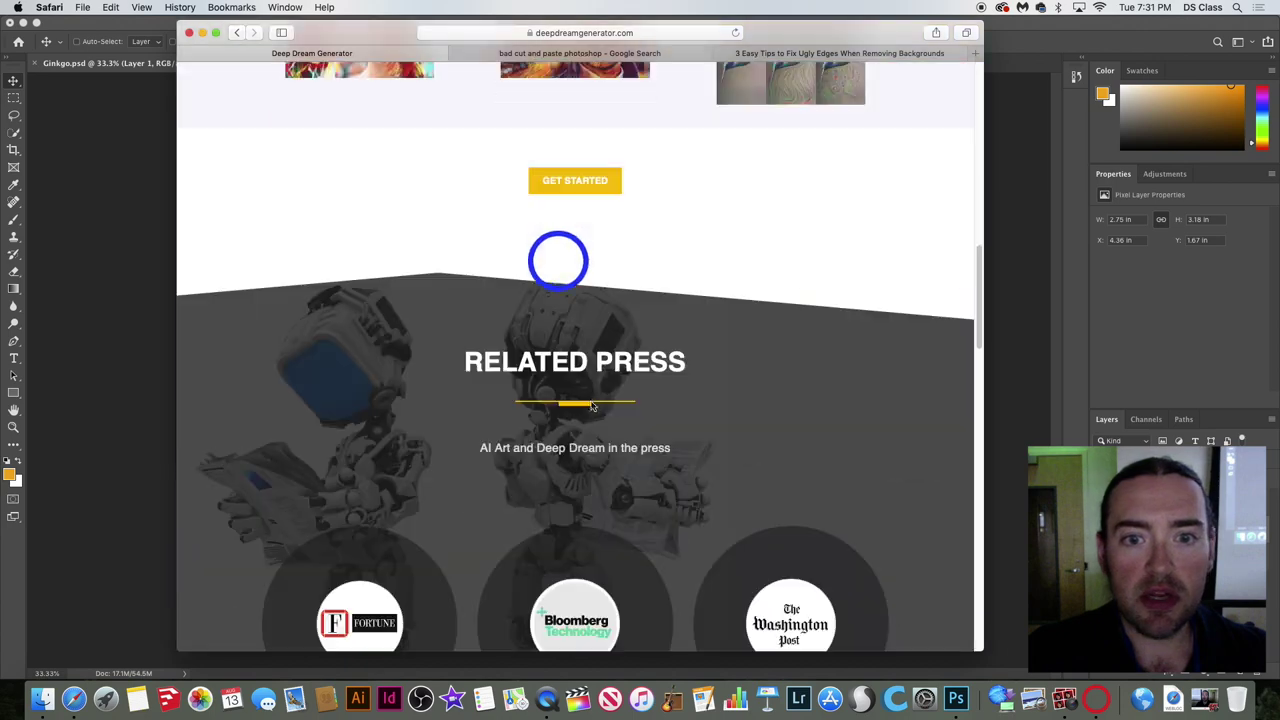
pyautogui.scroll(-5, 592, 404)
pyautogui.scroll(20, 592, 404)
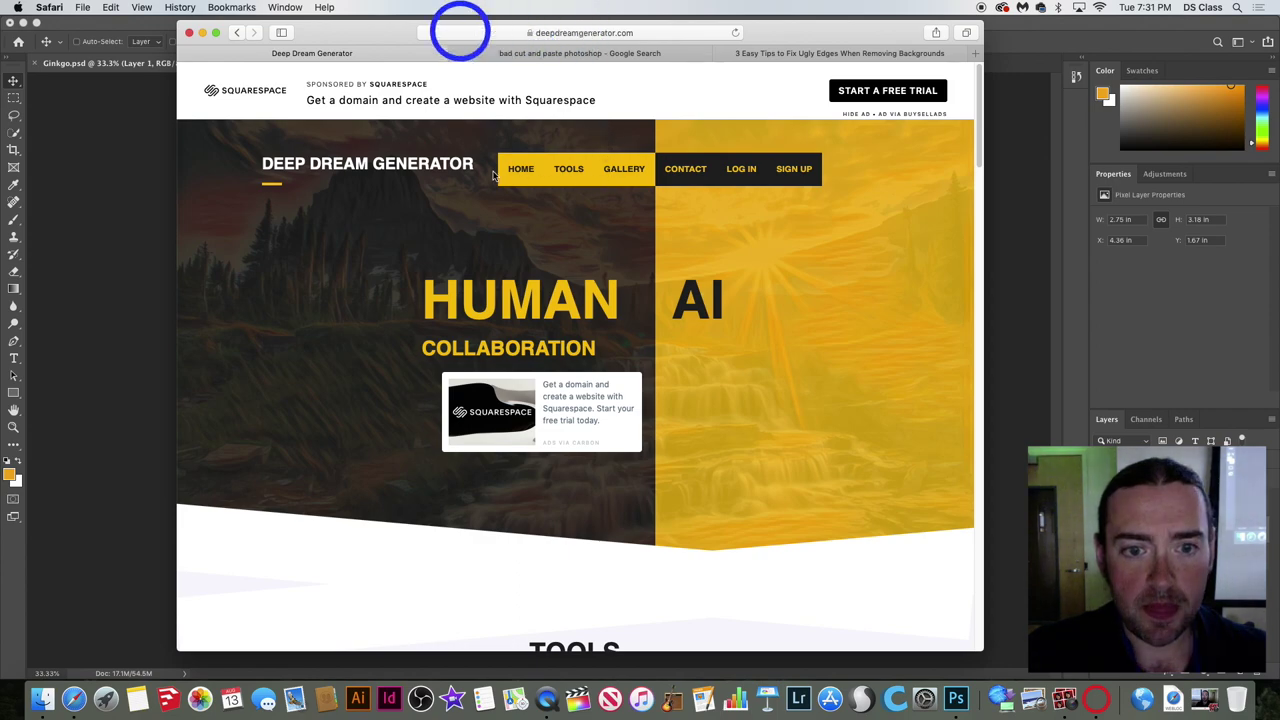
pyautogui.press('super+r')
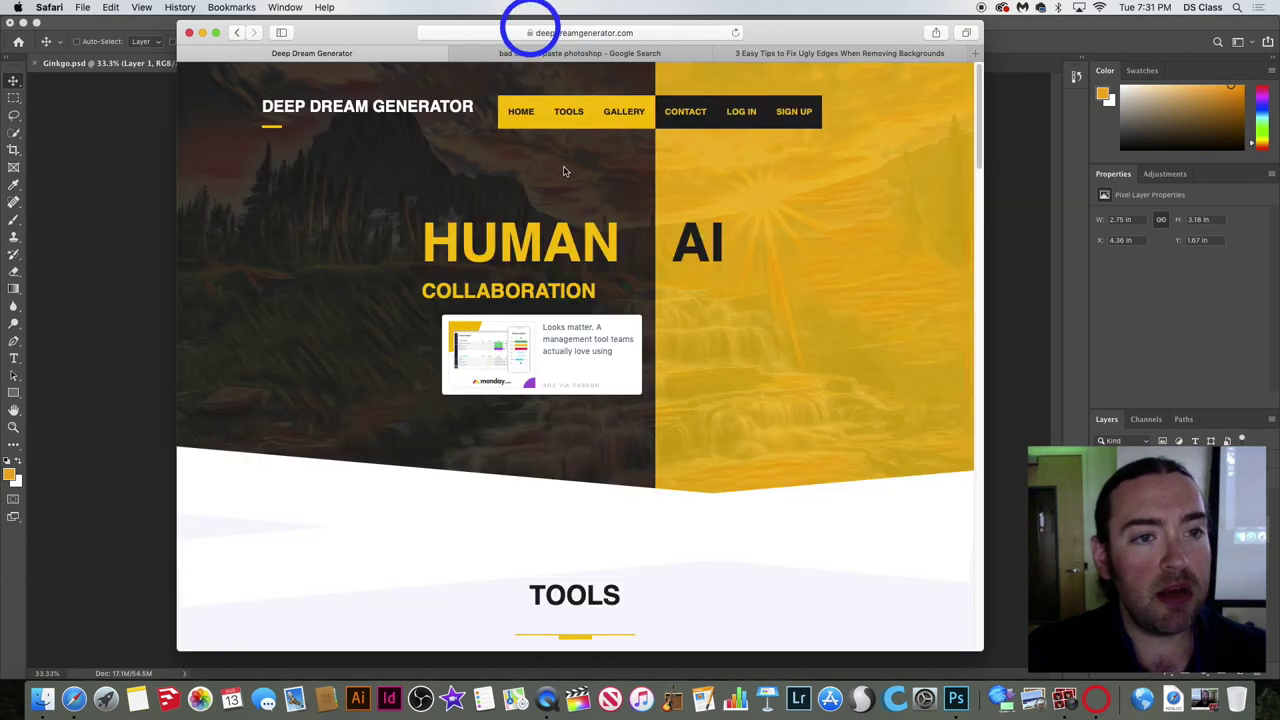
pyautogui.scroll(-5, 567, 116)
pyautogui.scroll(5, 556, 380)
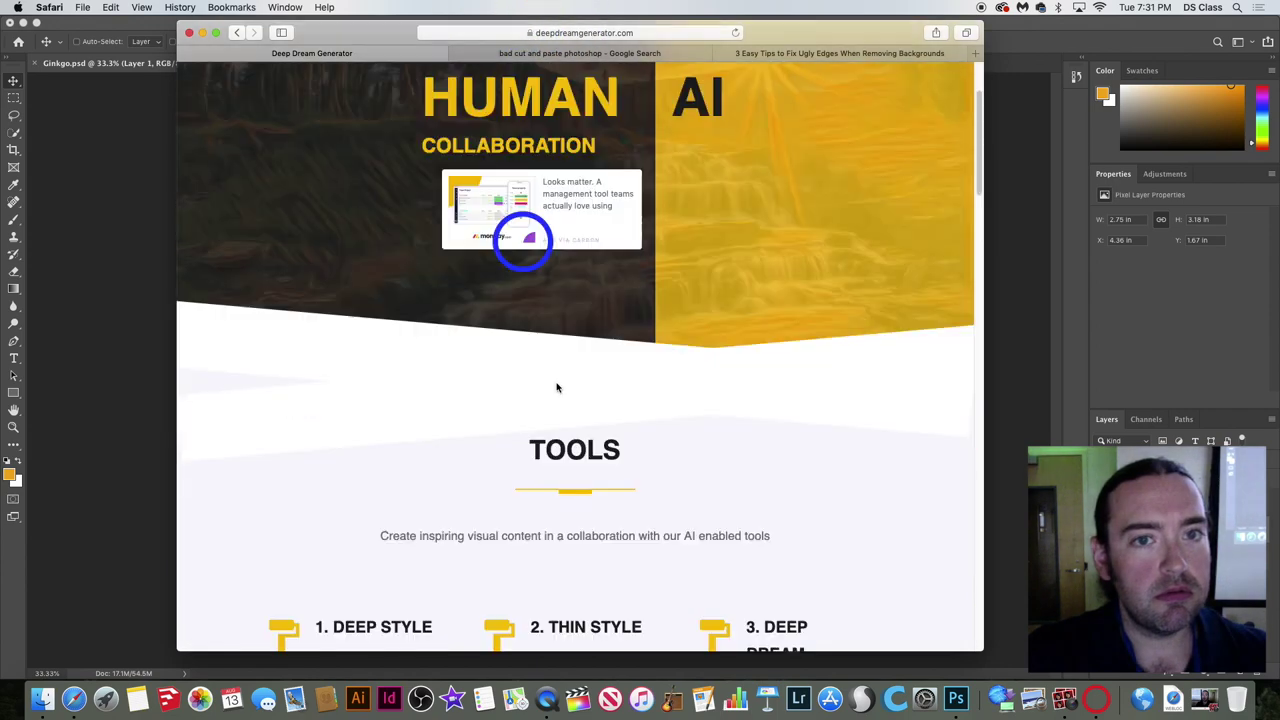
pyautogui.scroll(-10, 557, 386)
pyautogui.scroll(10, 557, 386)
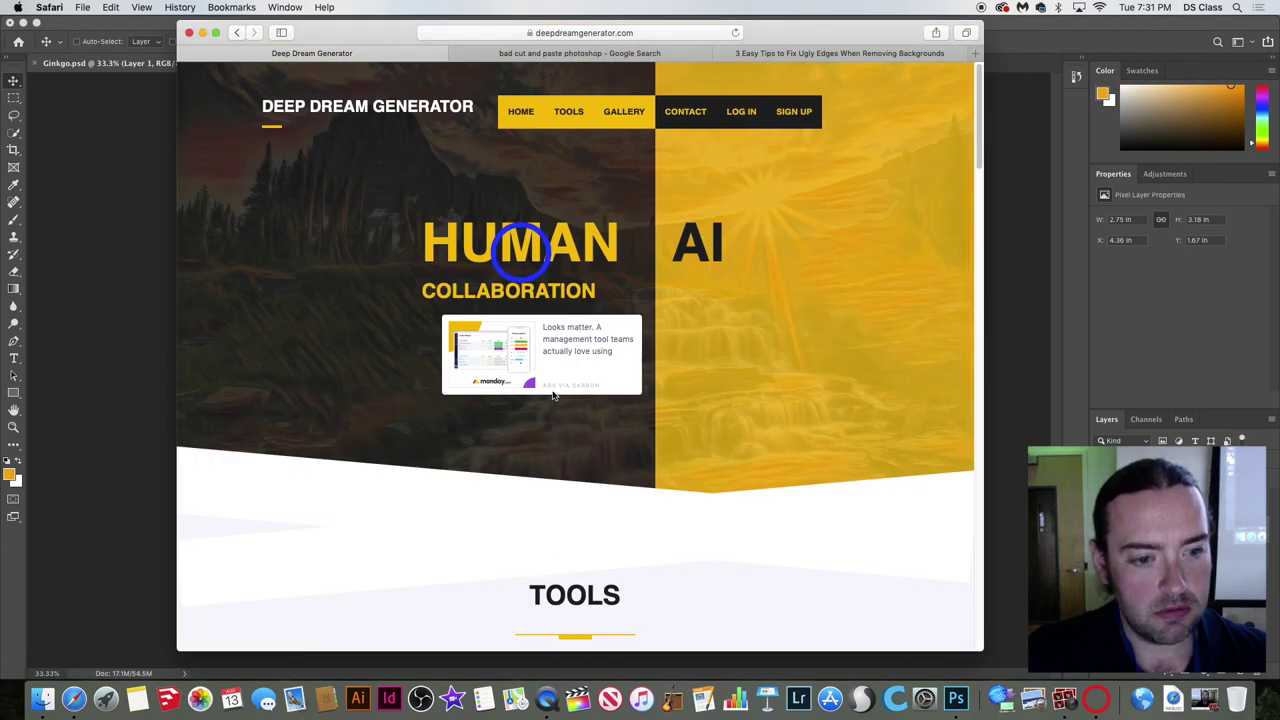
pyautogui.click(238, 33)
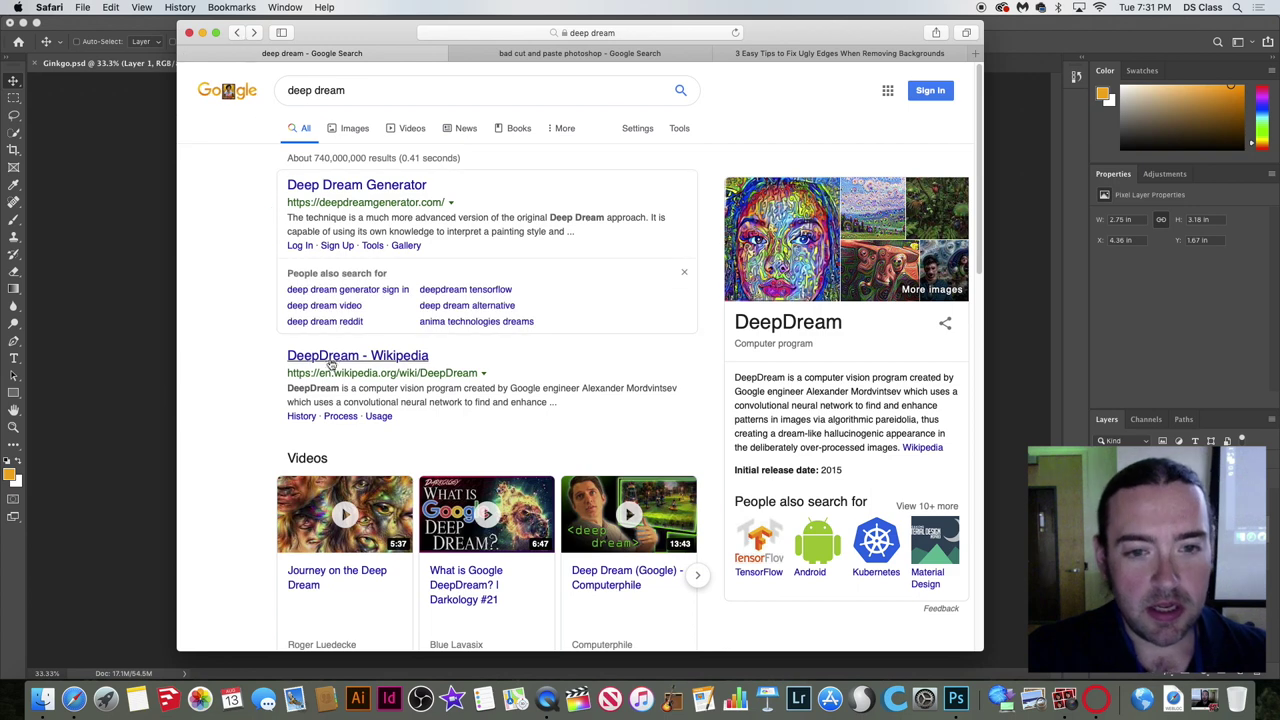
pyautogui.scroll(-10, 335, 370)
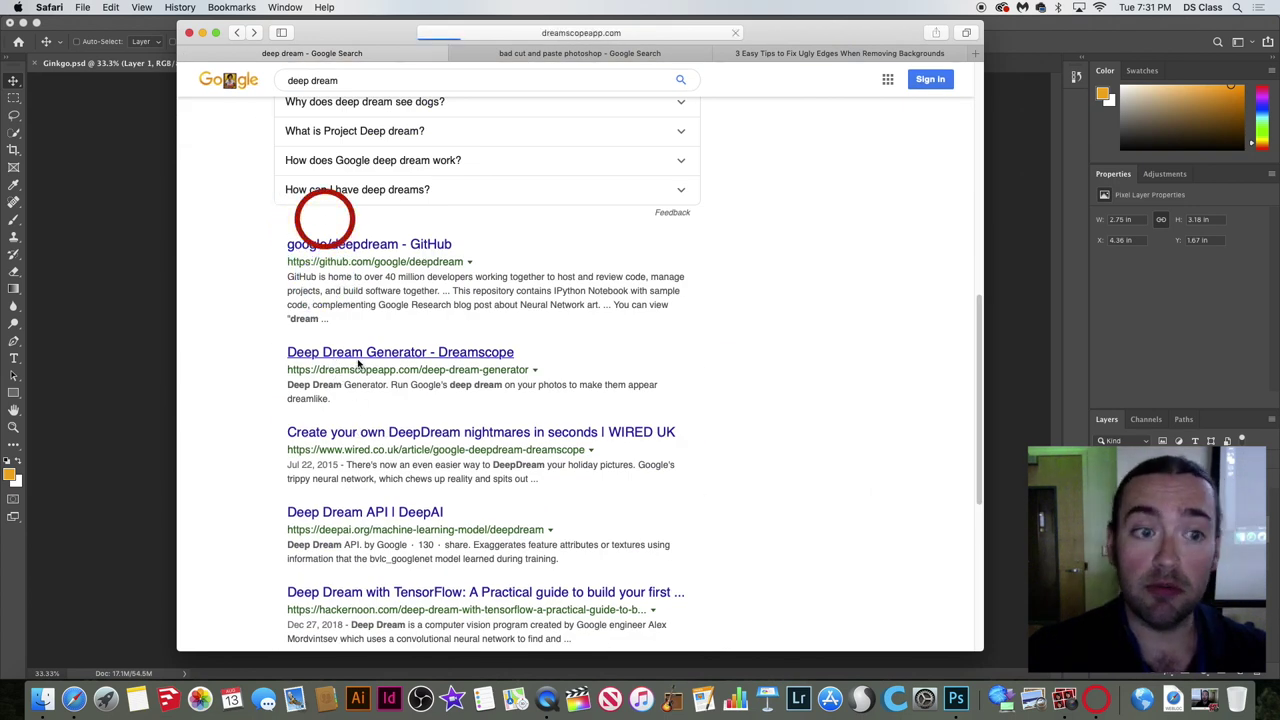
# Open Dreamscope and upload large.jpg from the Desktop folder.
pyautogui.click(357, 358)
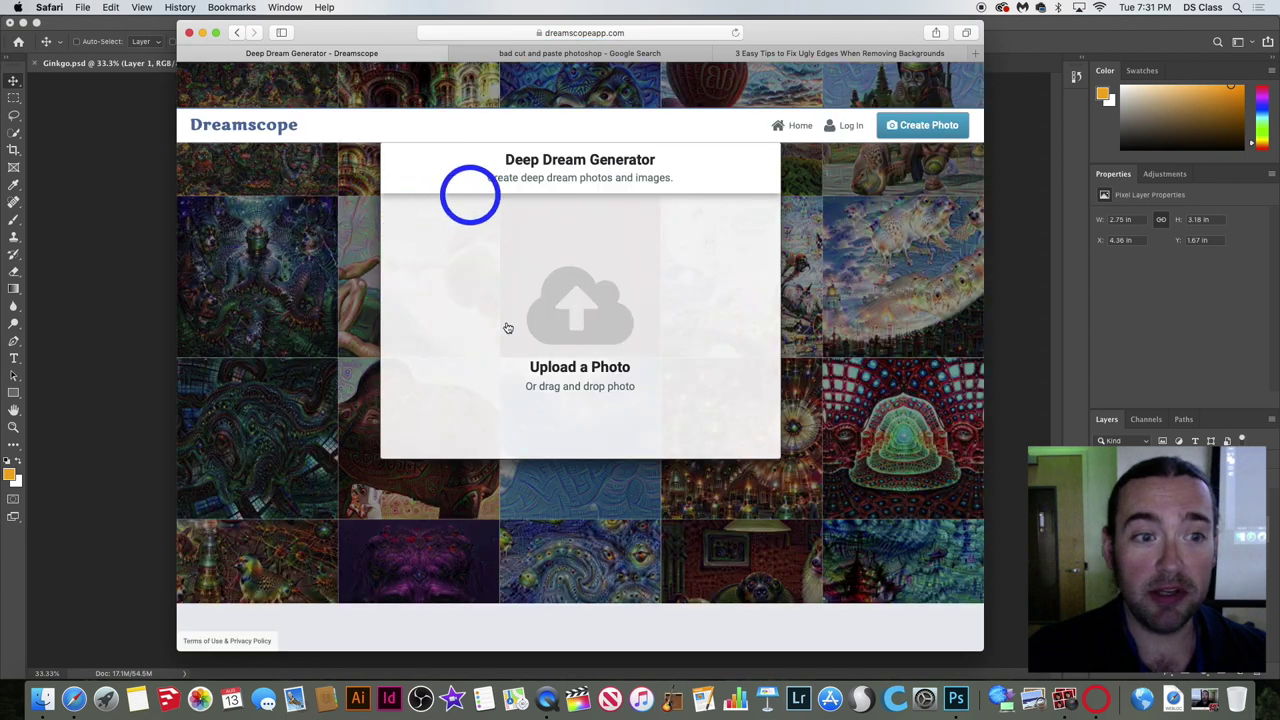
pyautogui.click(575, 331)
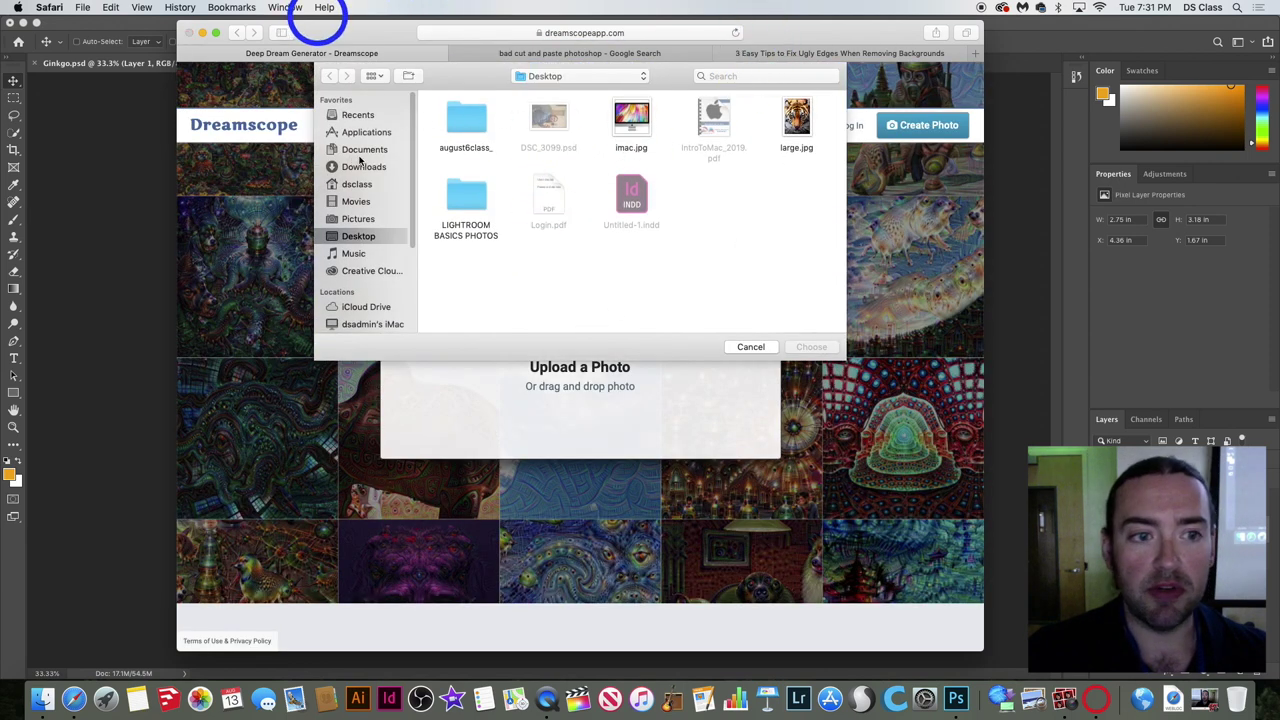
pyautogui.scroll(-3, 360, 165)
pyautogui.scroll(3, 365, 170)
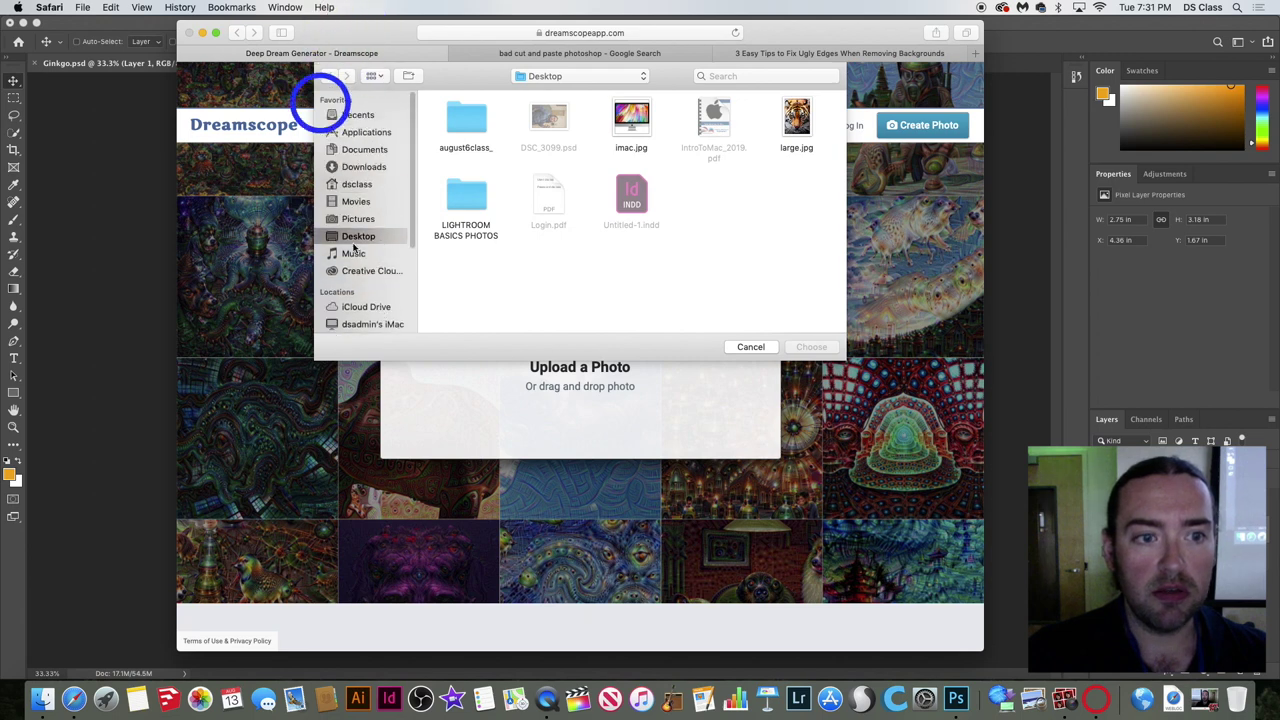
pyautogui.click(357, 185)
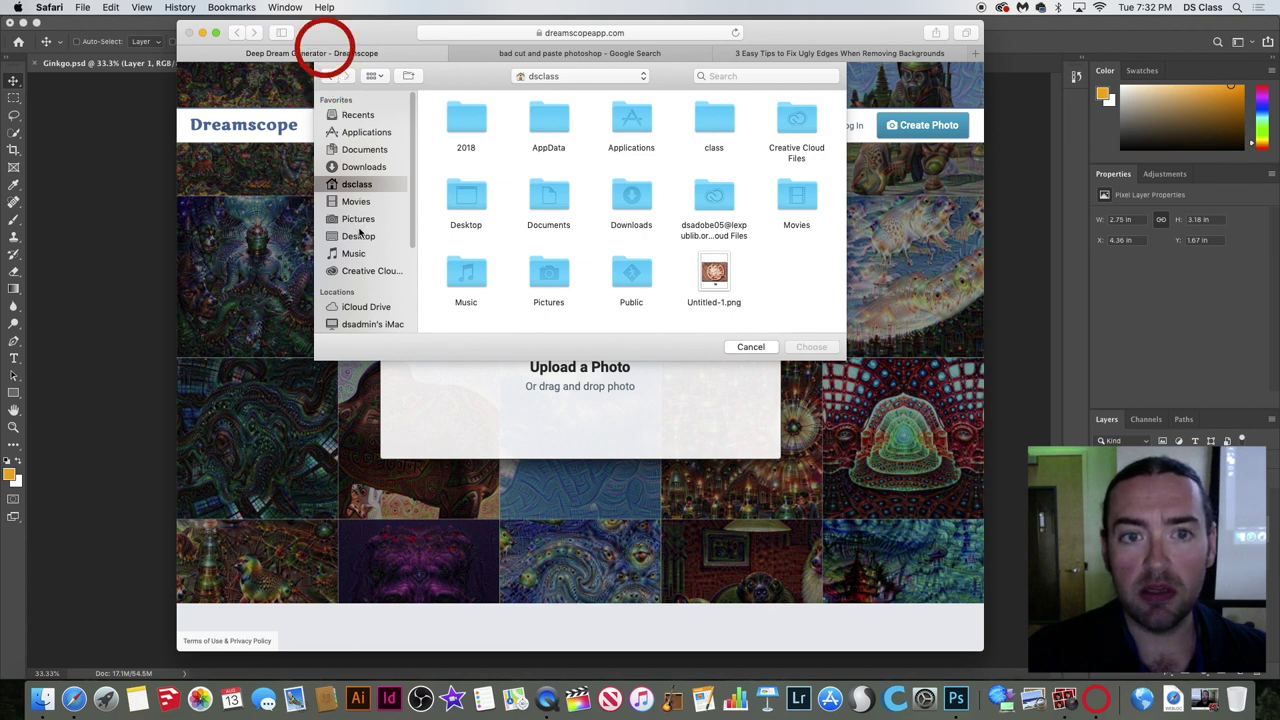
pyautogui.click(359, 236)
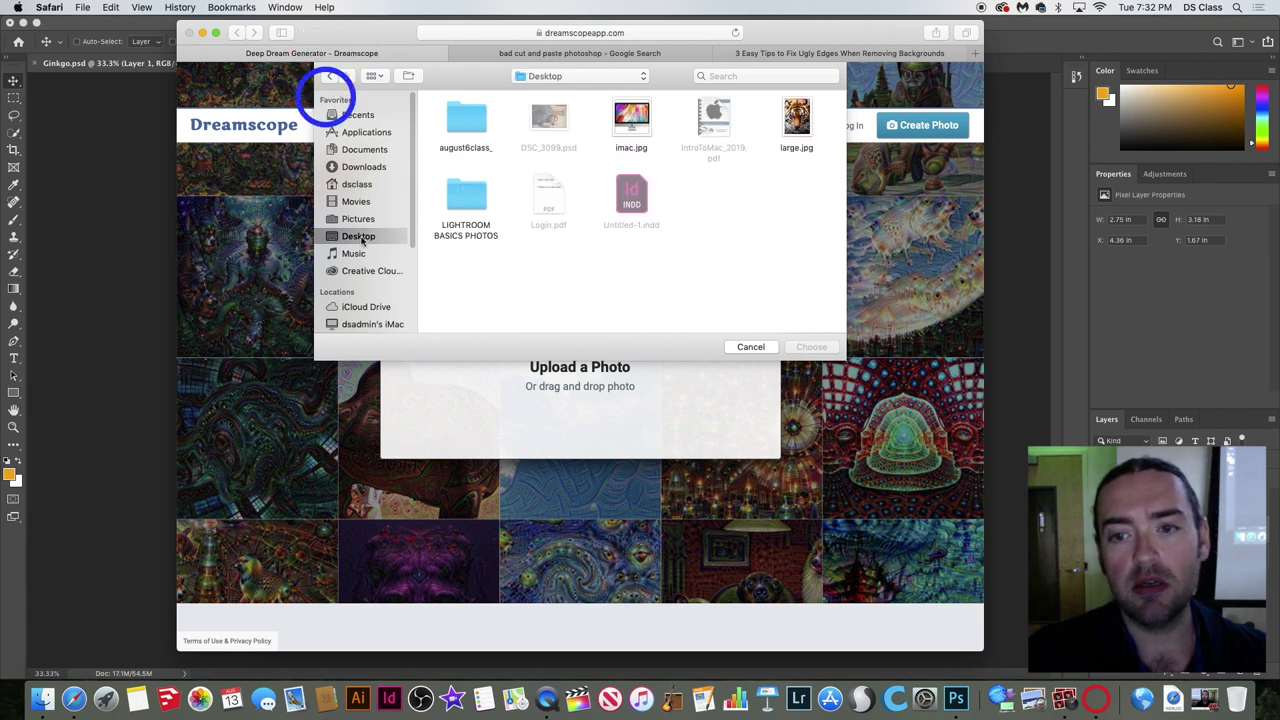
pyautogui.click(795, 133)
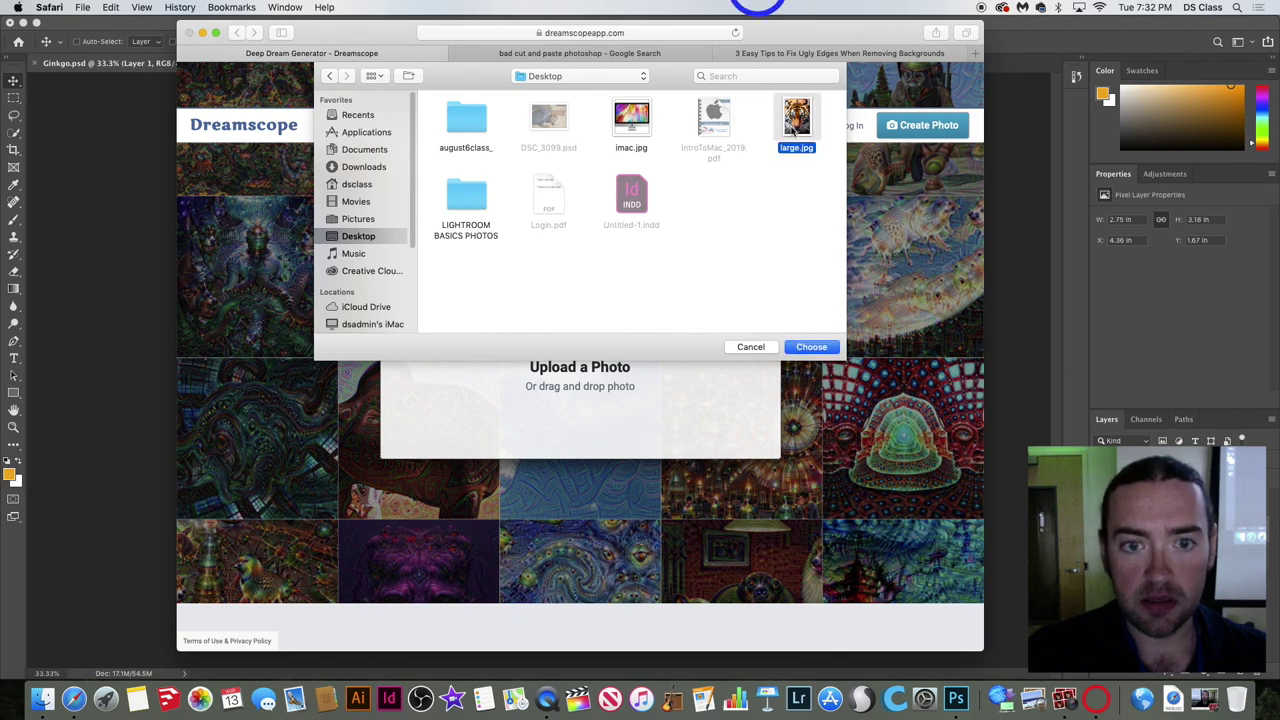
pyautogui.doubleClick(795, 133)
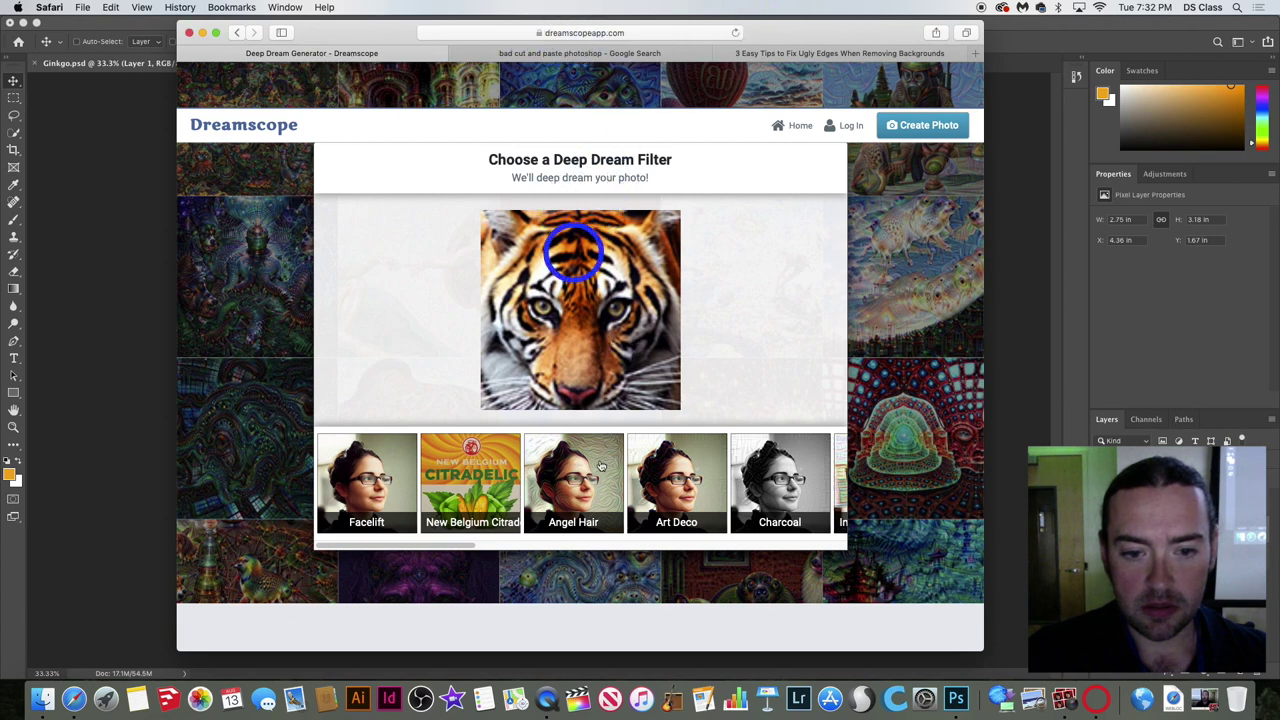
# Apply the Jeweled Bird filter from the carousel to the tiger photo.
pyautogui.moveTo(431, 548)
pyautogui.mouseDown()
pyautogui.moveTo(695, 533)
pyautogui.moveTo(613, 518)
pyautogui.mouseUp()
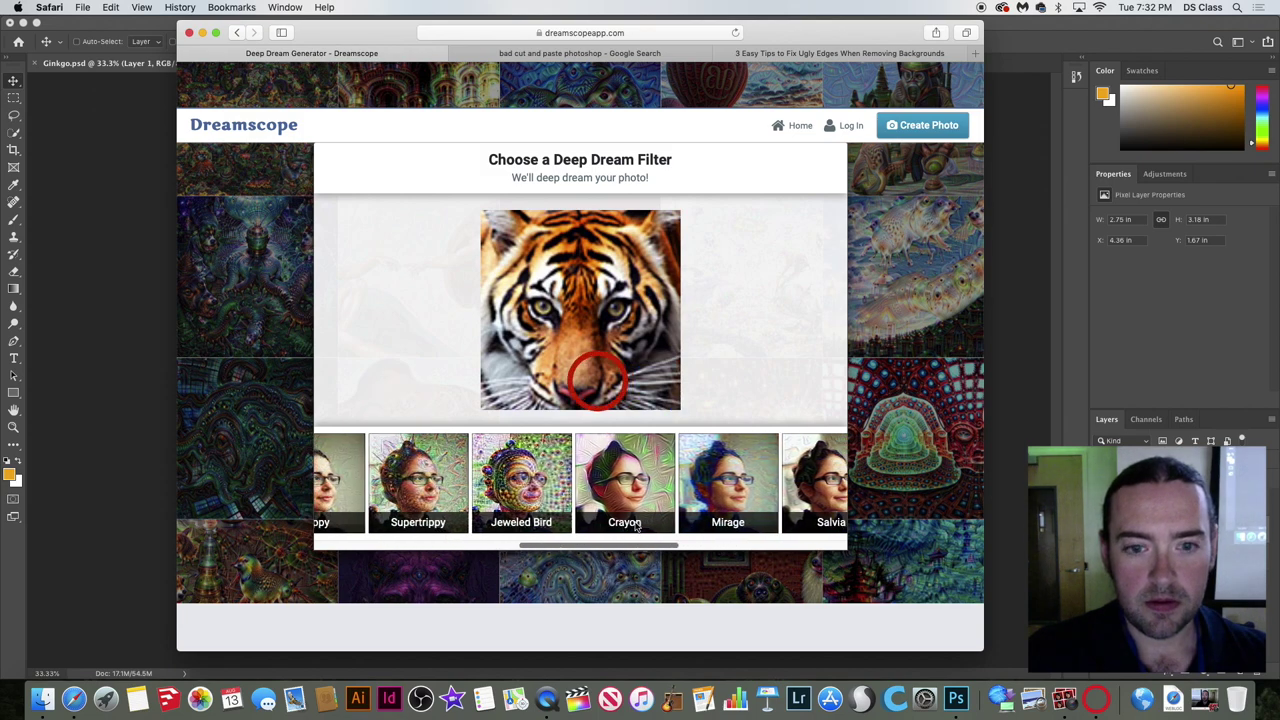
pyautogui.hscroll(10, 700, 490)
pyautogui.click(833, 544)
pyautogui.hscroll(-10, 833, 544)
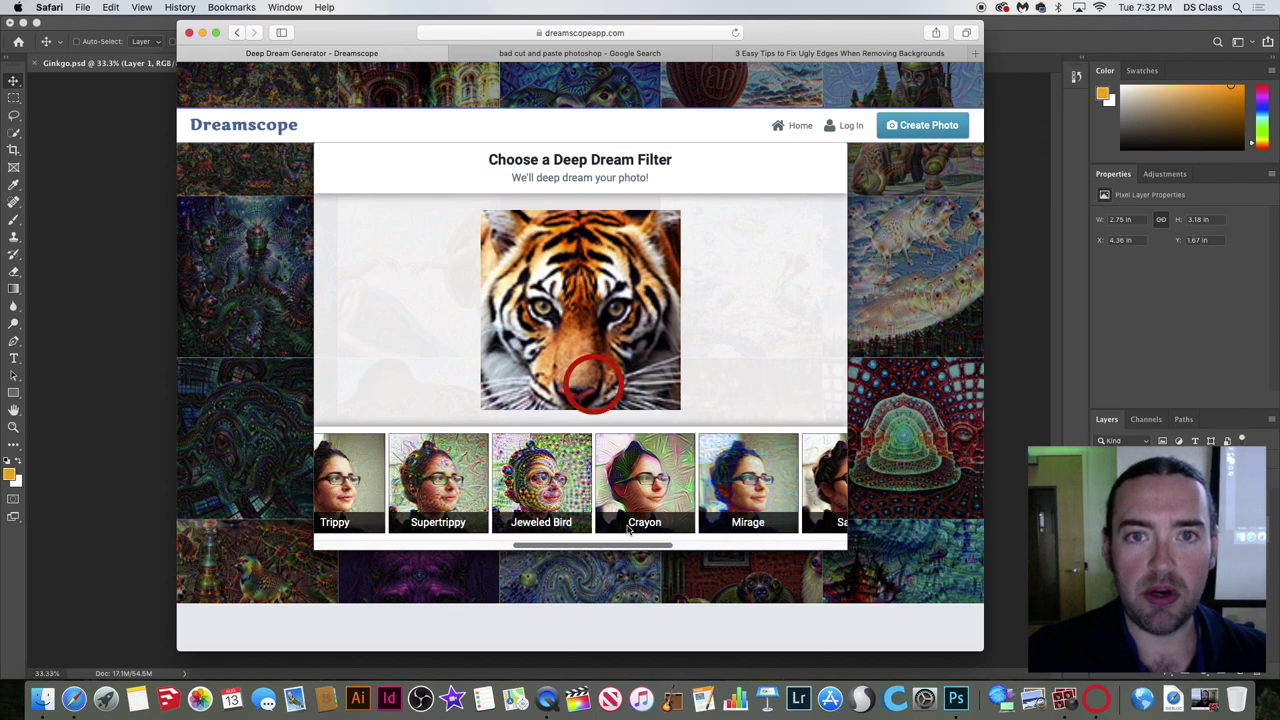
pyautogui.click(573, 492)
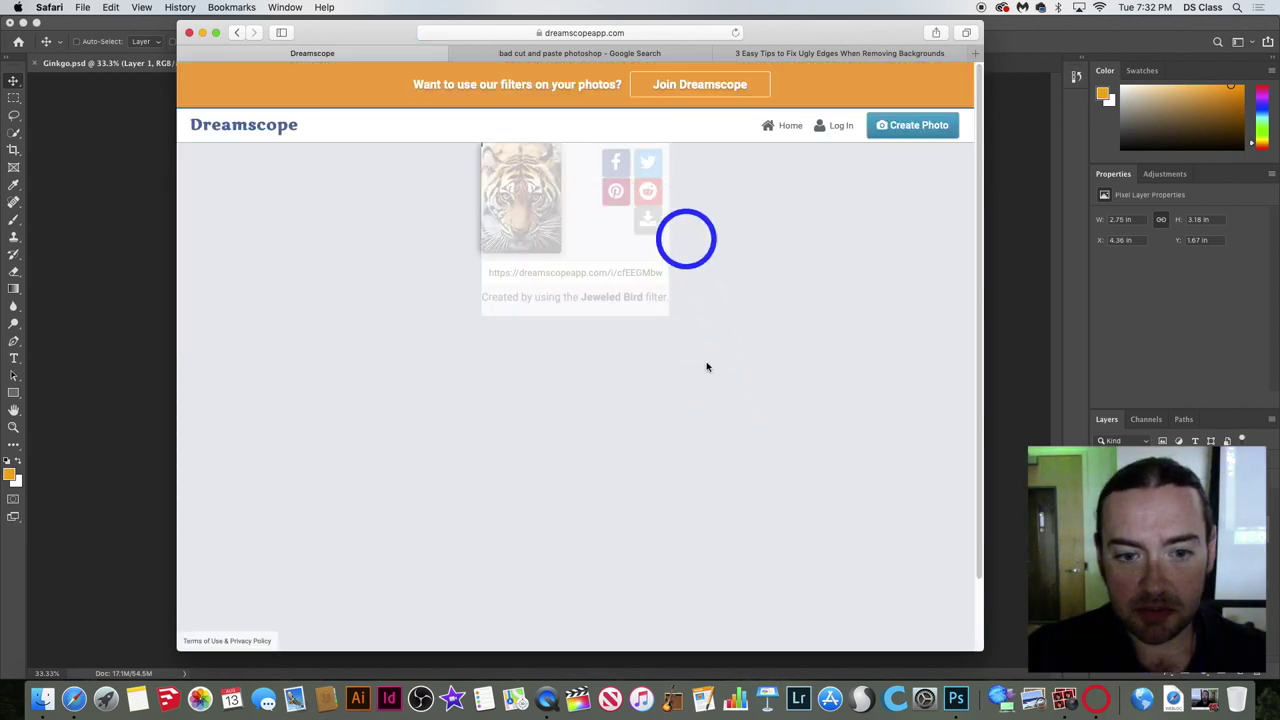
# Close the Dreamscope window, return to Photoshop, and browse the Filter menu without choosing.
pyautogui.click(191, 34)
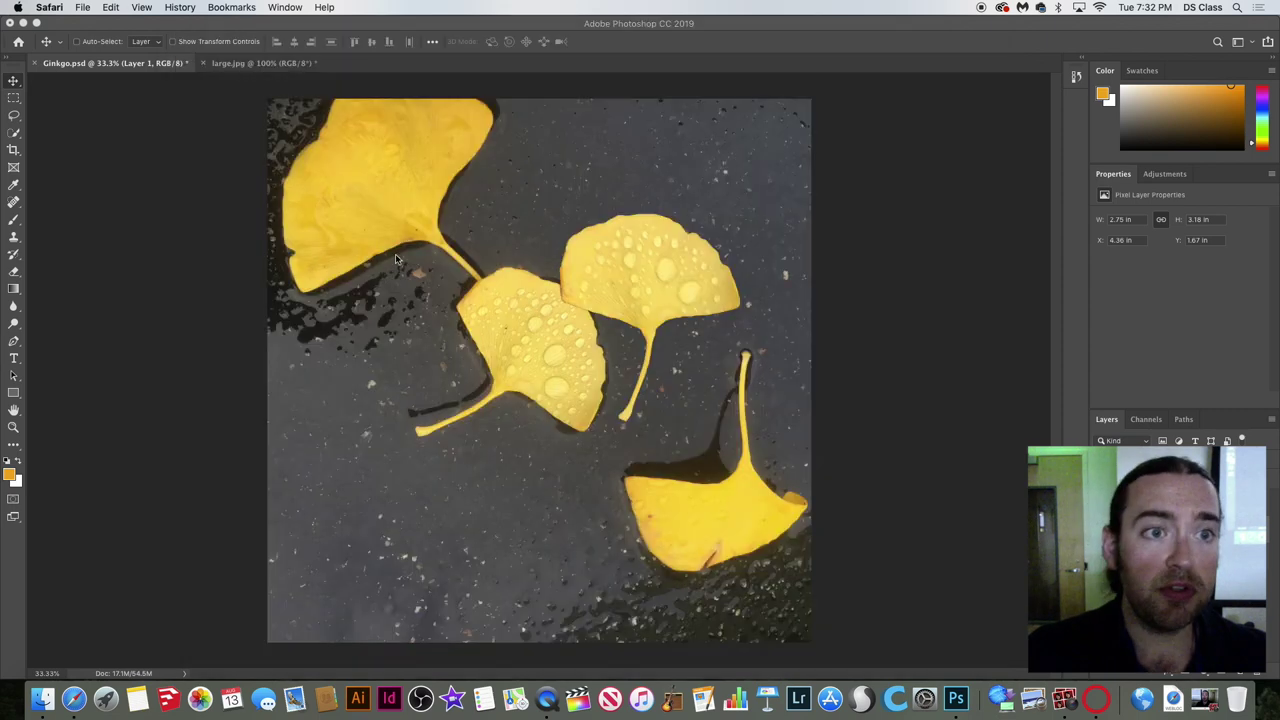
pyautogui.click(681, 285)
pyautogui.moveTo(671, 308); pyautogui.dragTo(706, 217)
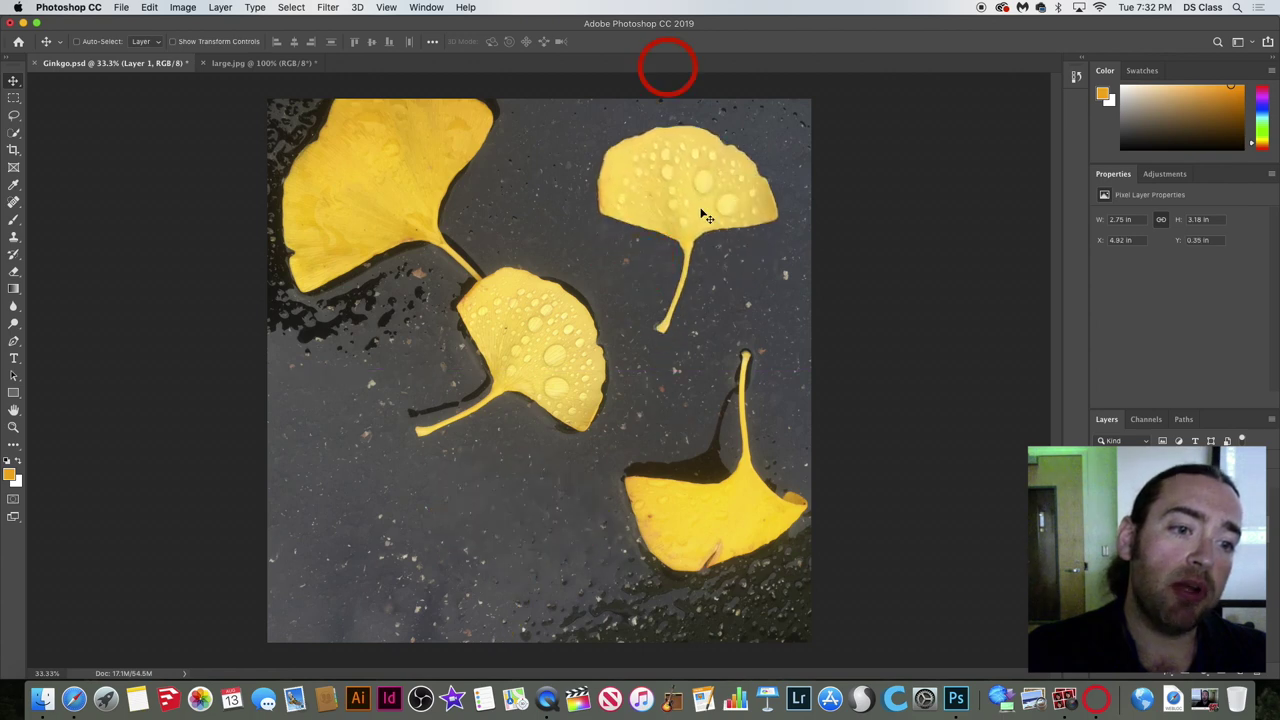
pyautogui.click(330, 7)
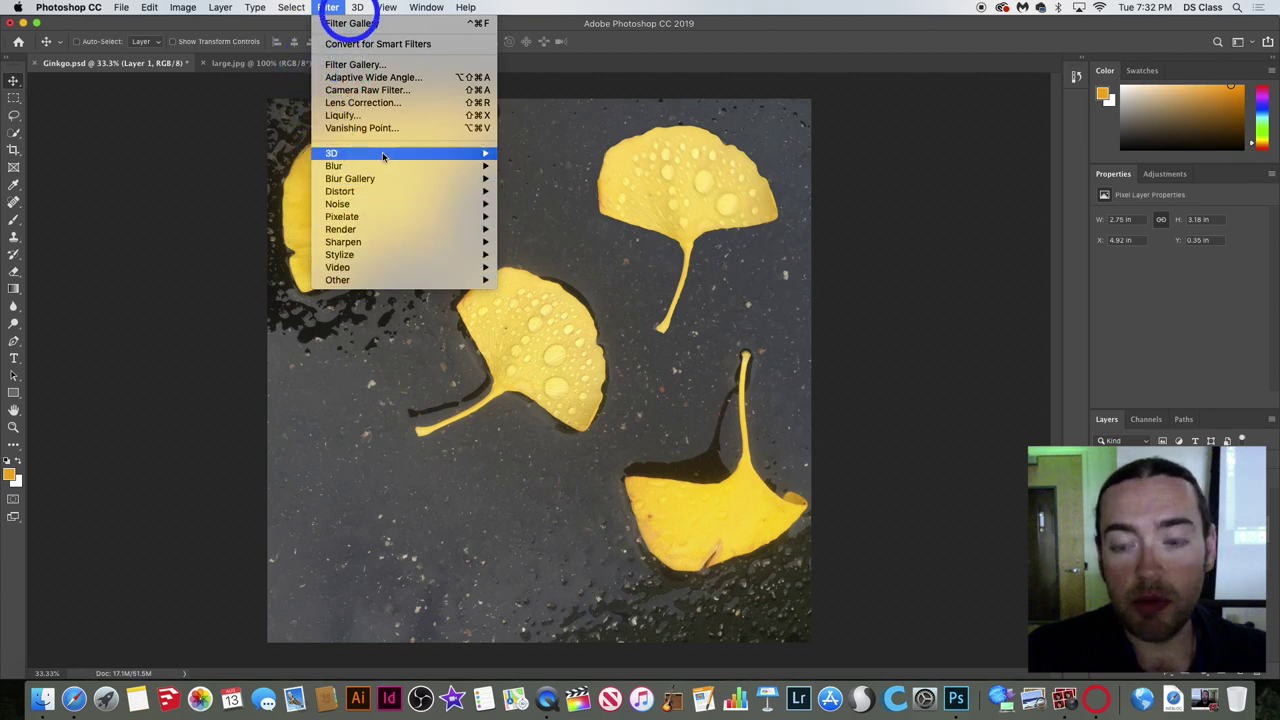
pyautogui.moveTo(380, 257)
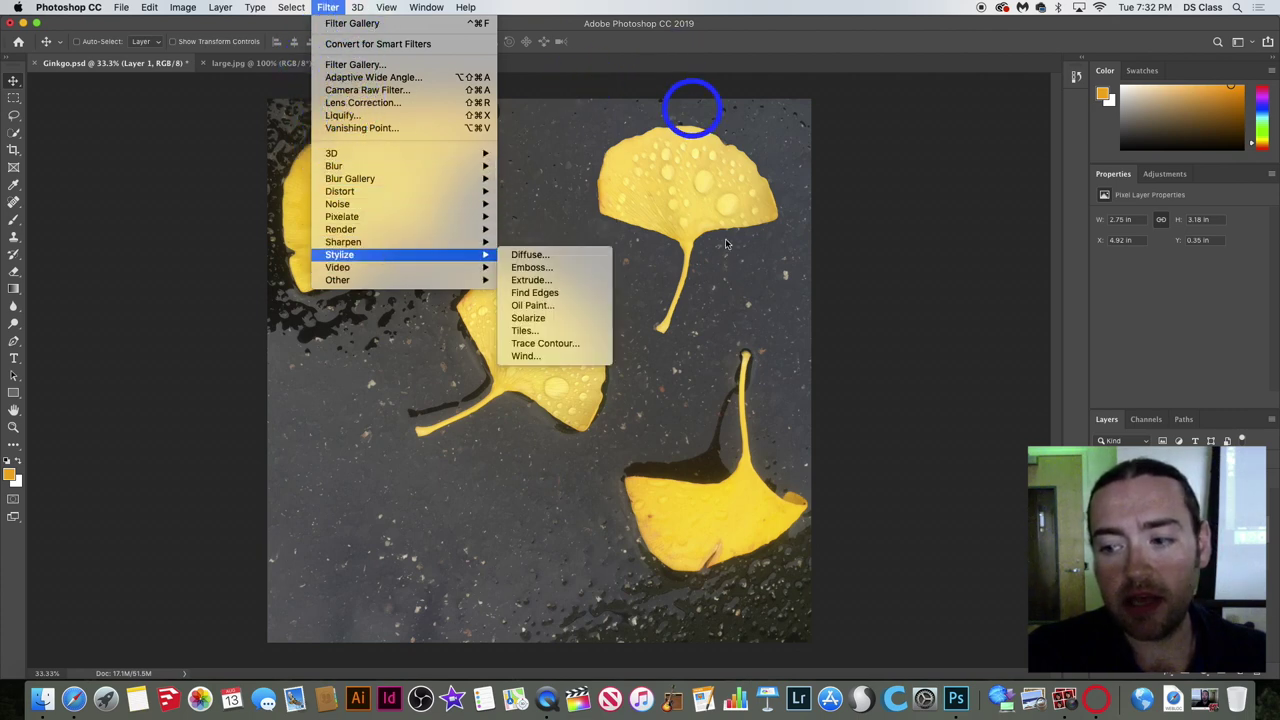
pyautogui.click(680, 71)
# Delete the top-right ginkgo leaf and reopen the Filter menu.
pyautogui.moveTo(717, 216); pyautogui.dragTo(717, 241)
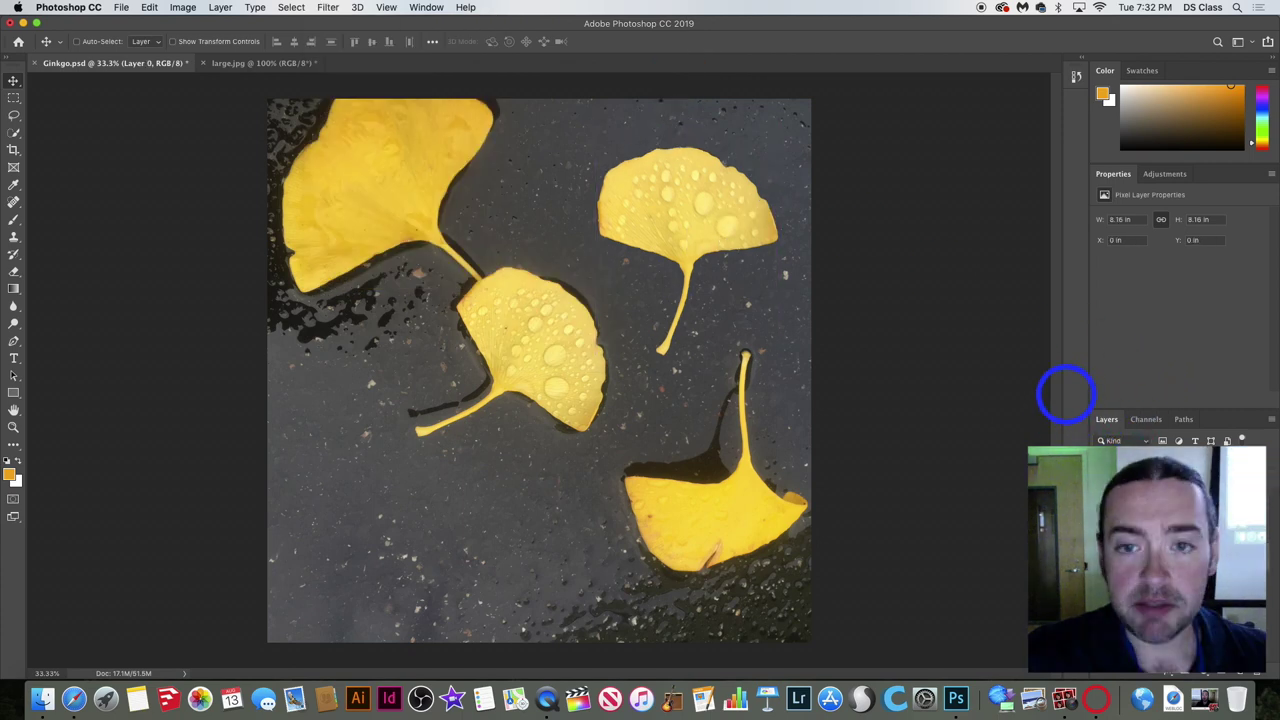
pyautogui.press('BackSpace')
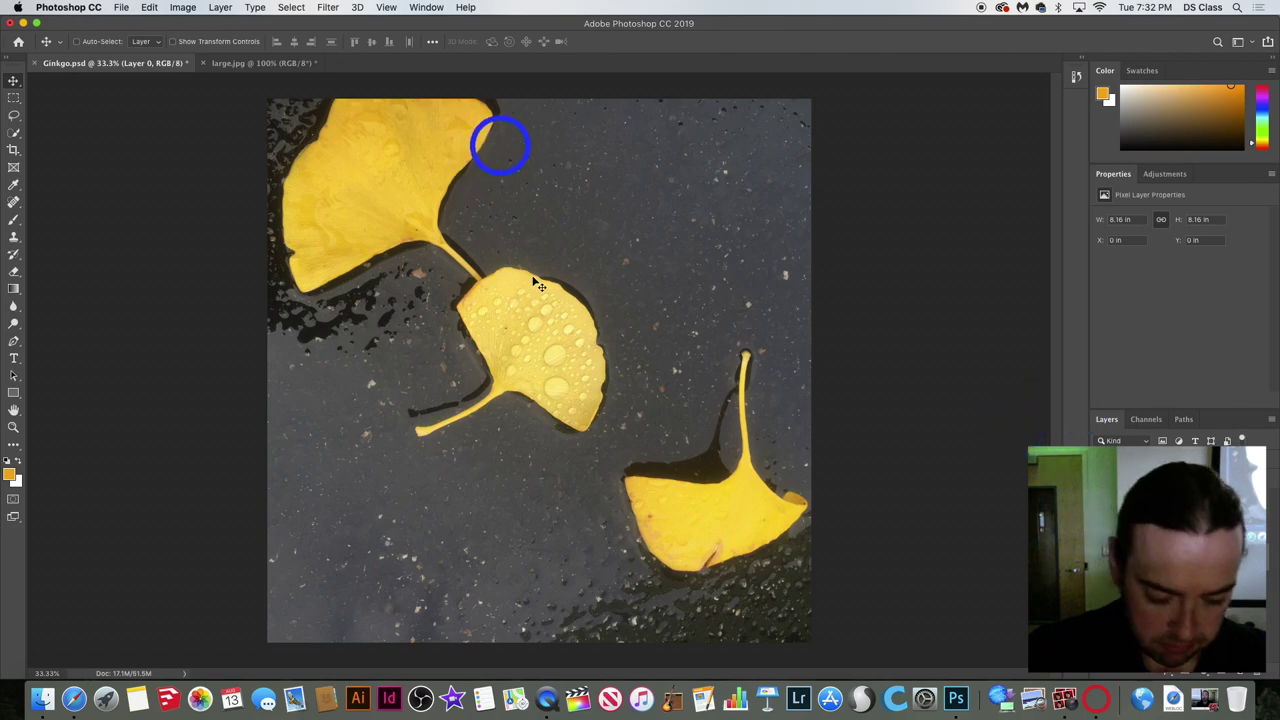
pyautogui.click(321, 5)
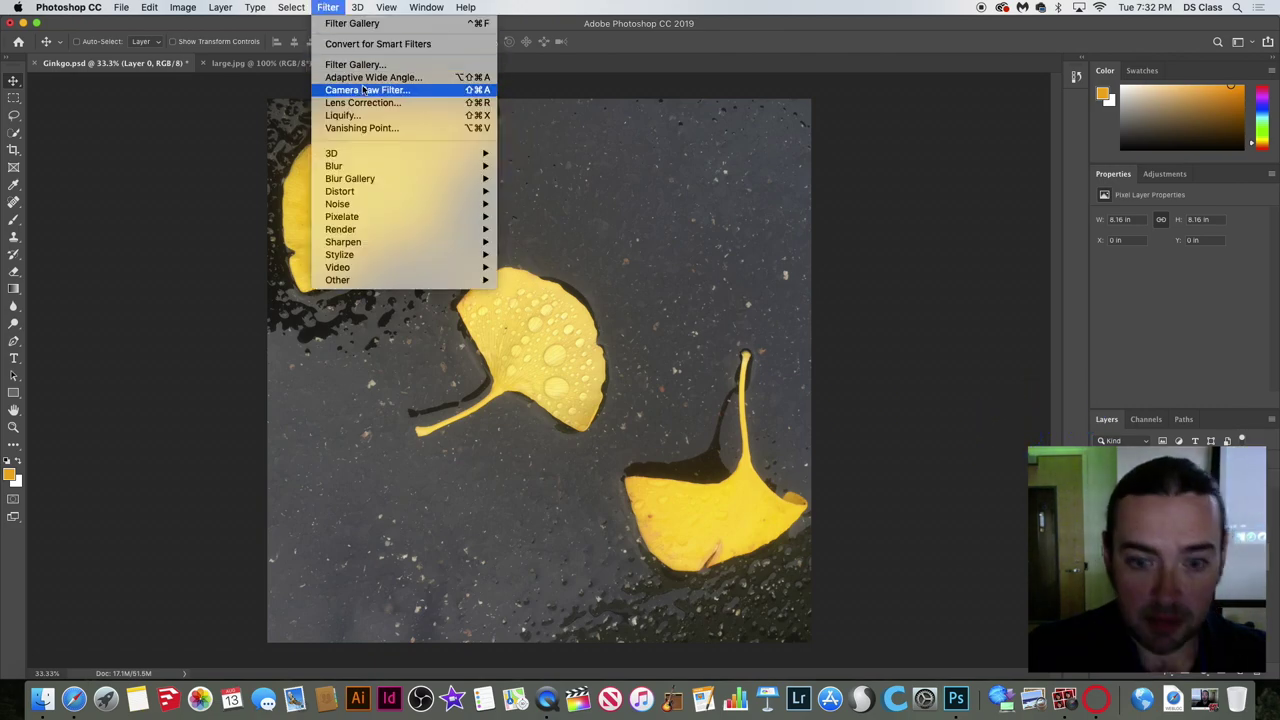
# In Filter Gallery, preview Sumi-e, Film Grain, Fresco and Underpainting, then cancel without applying.
pyautogui.click(642, 204)
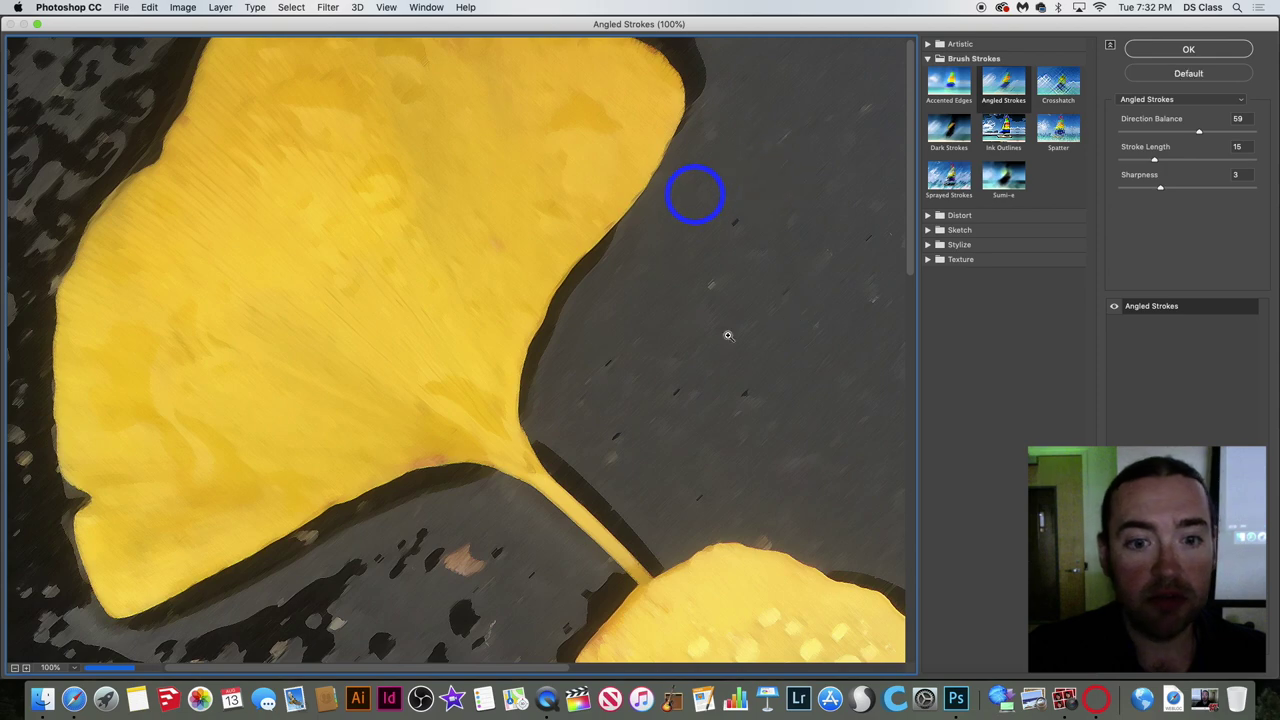
pyautogui.press('super+minus')
pyautogui.press('super+minus')
pyautogui.press('super+minus')
pyautogui.press('super+minus')
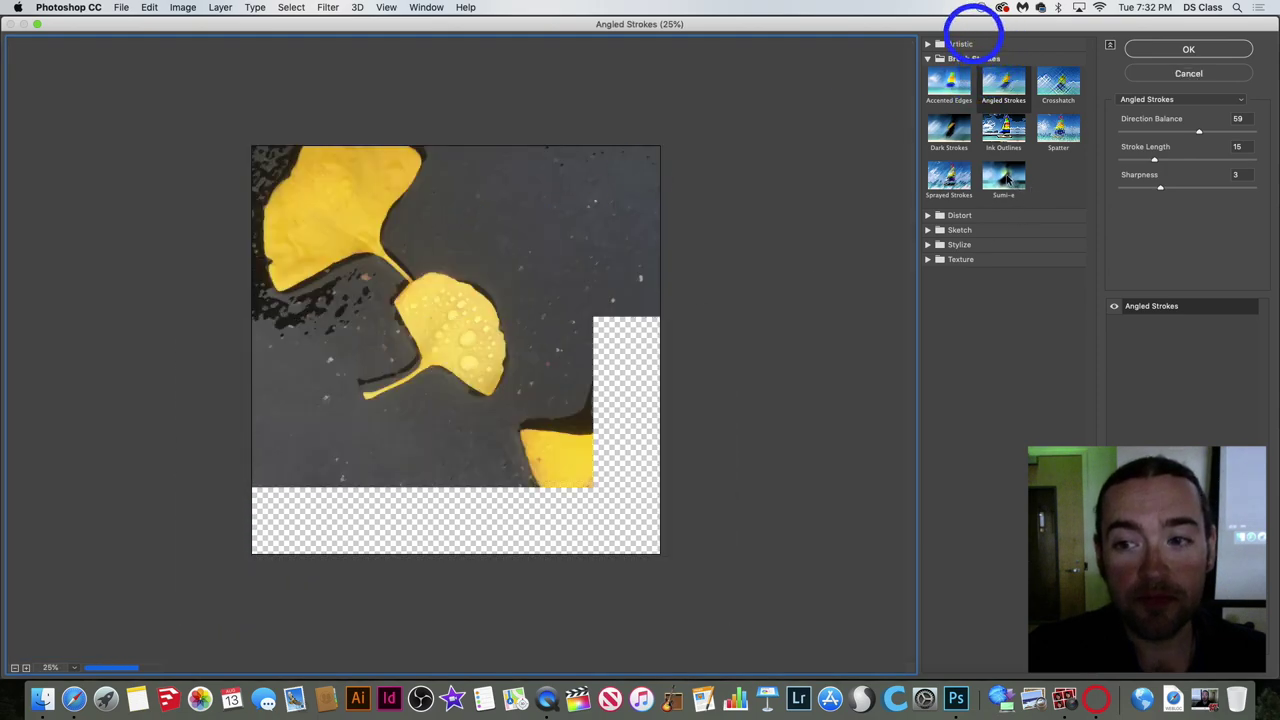
pyautogui.click(1003, 180)
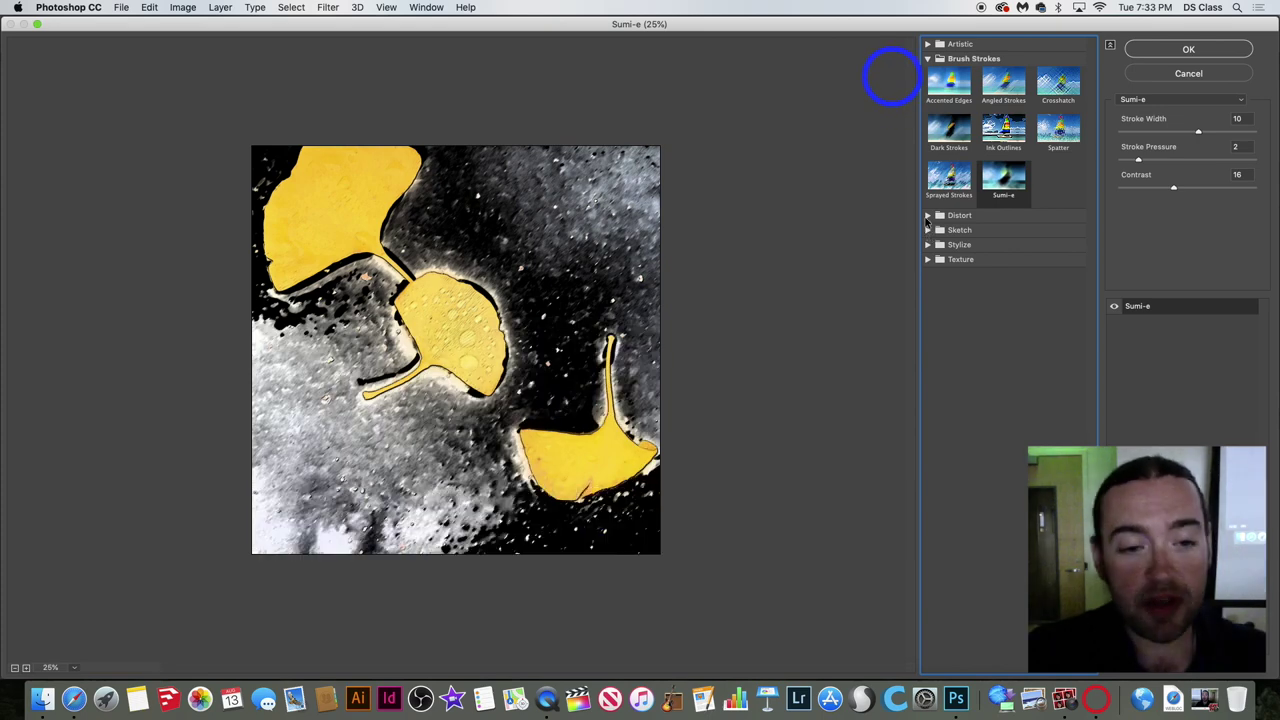
pyautogui.click(927, 216)
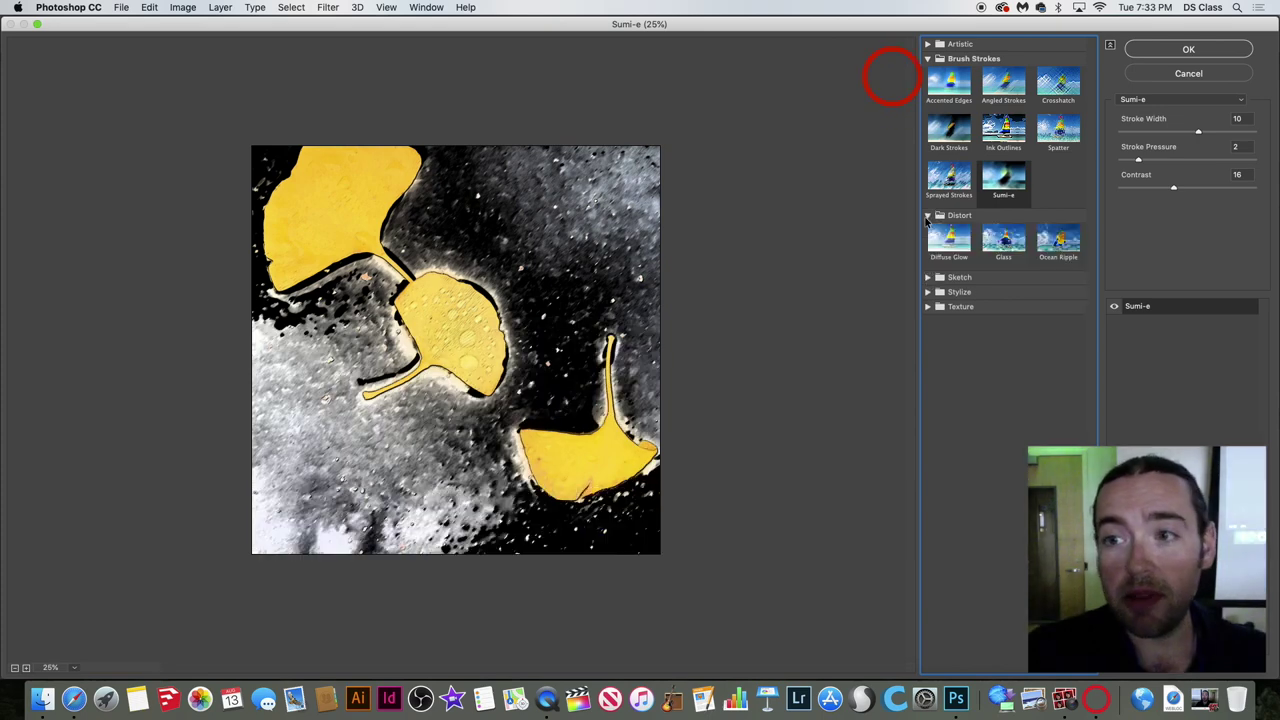
pyautogui.click(927, 278)
pyautogui.click(927, 45)
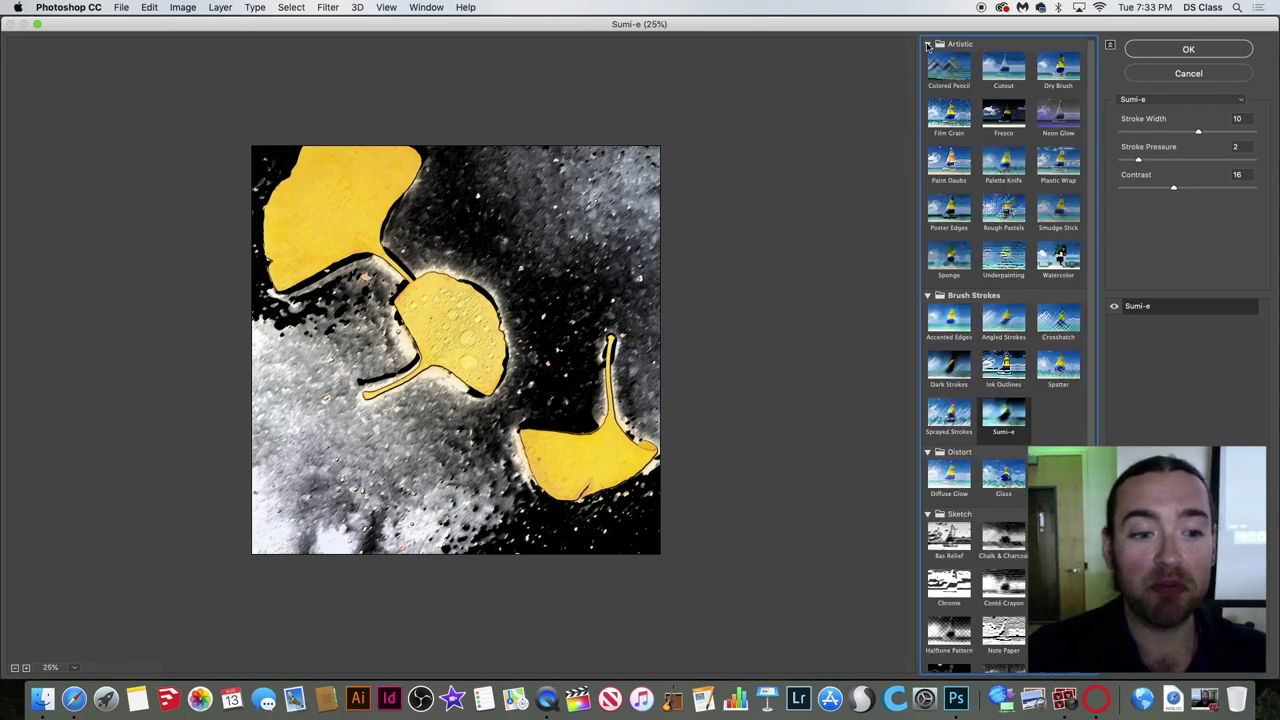
pyautogui.click(951, 118)
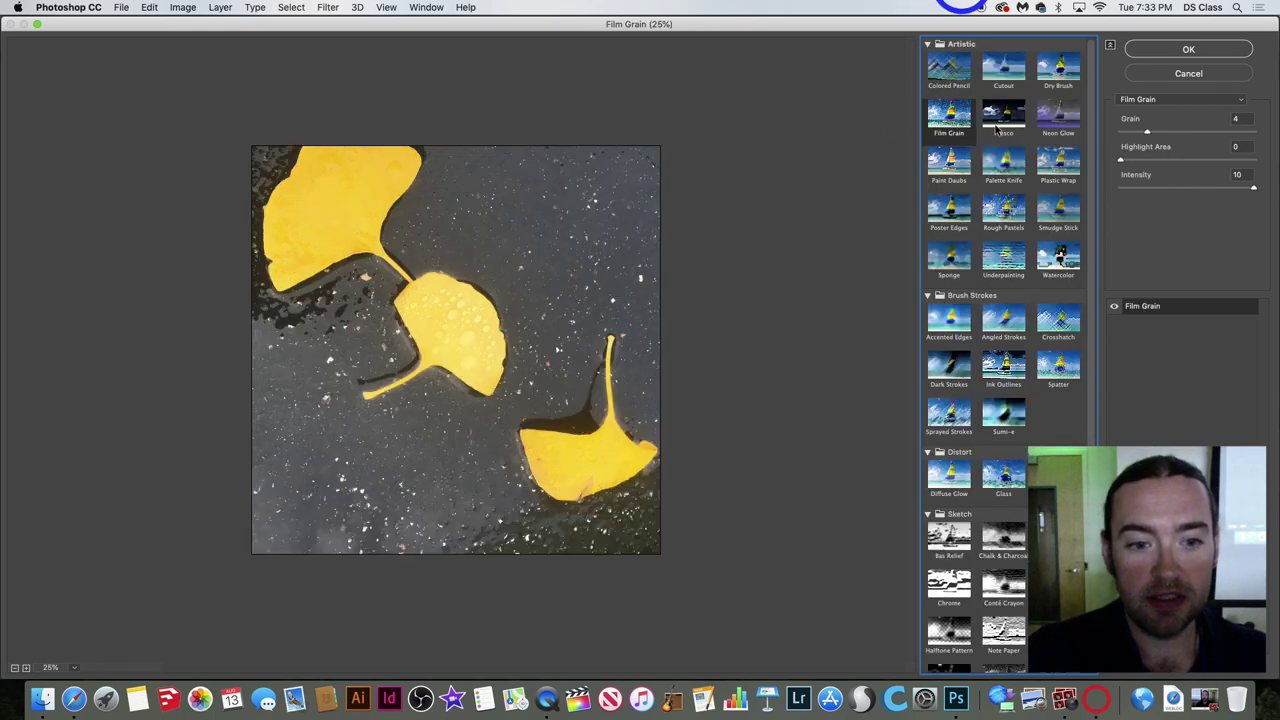
pyautogui.click(1002, 118)
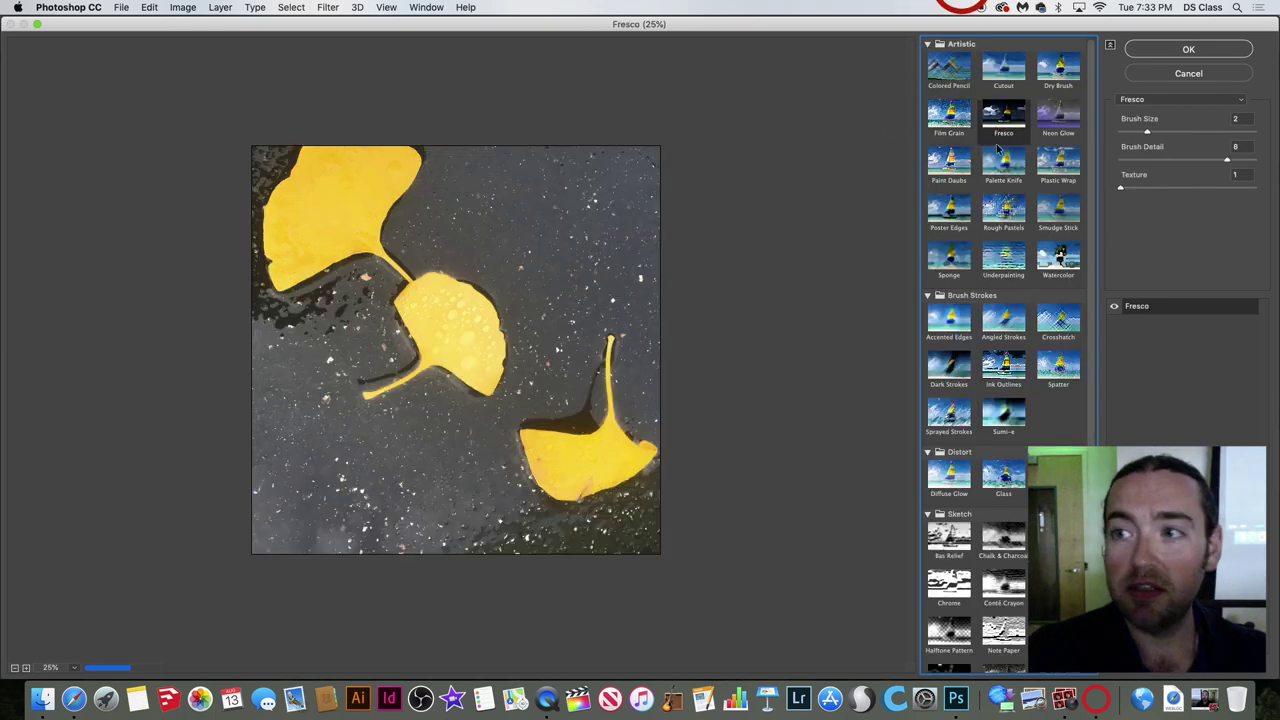
pyautogui.click(981, 249)
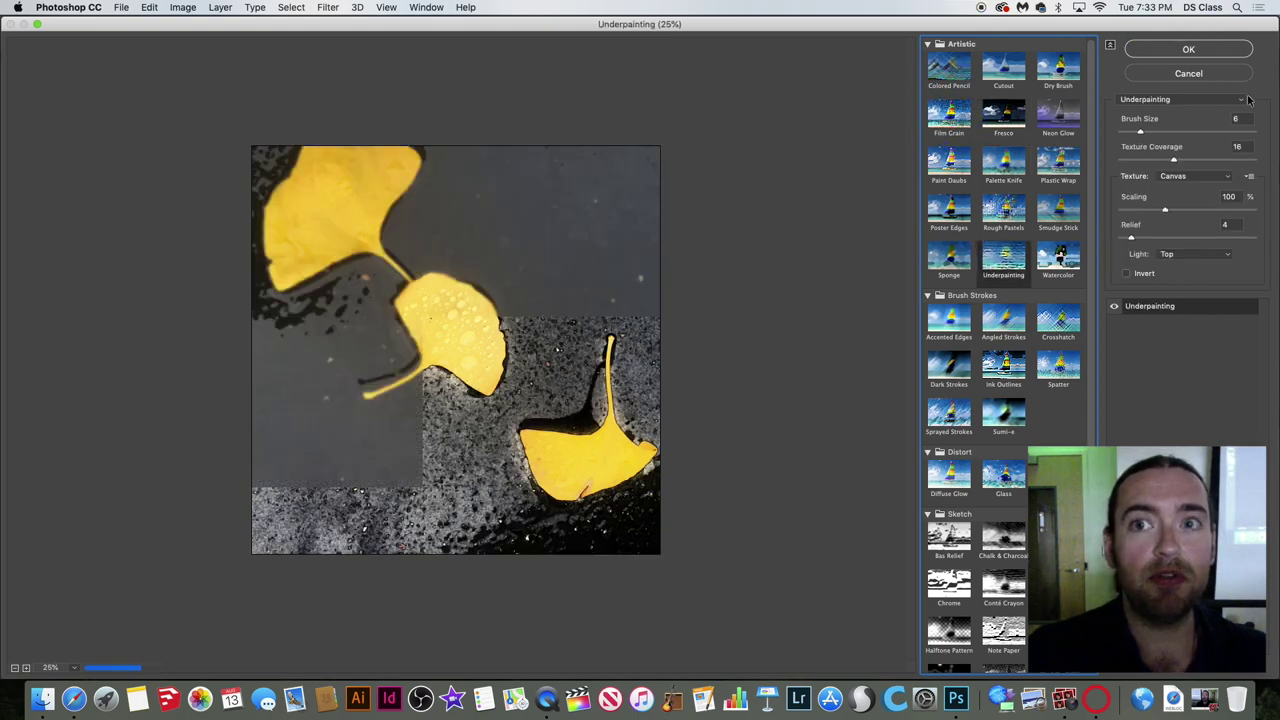
pyautogui.click(1219, 74)
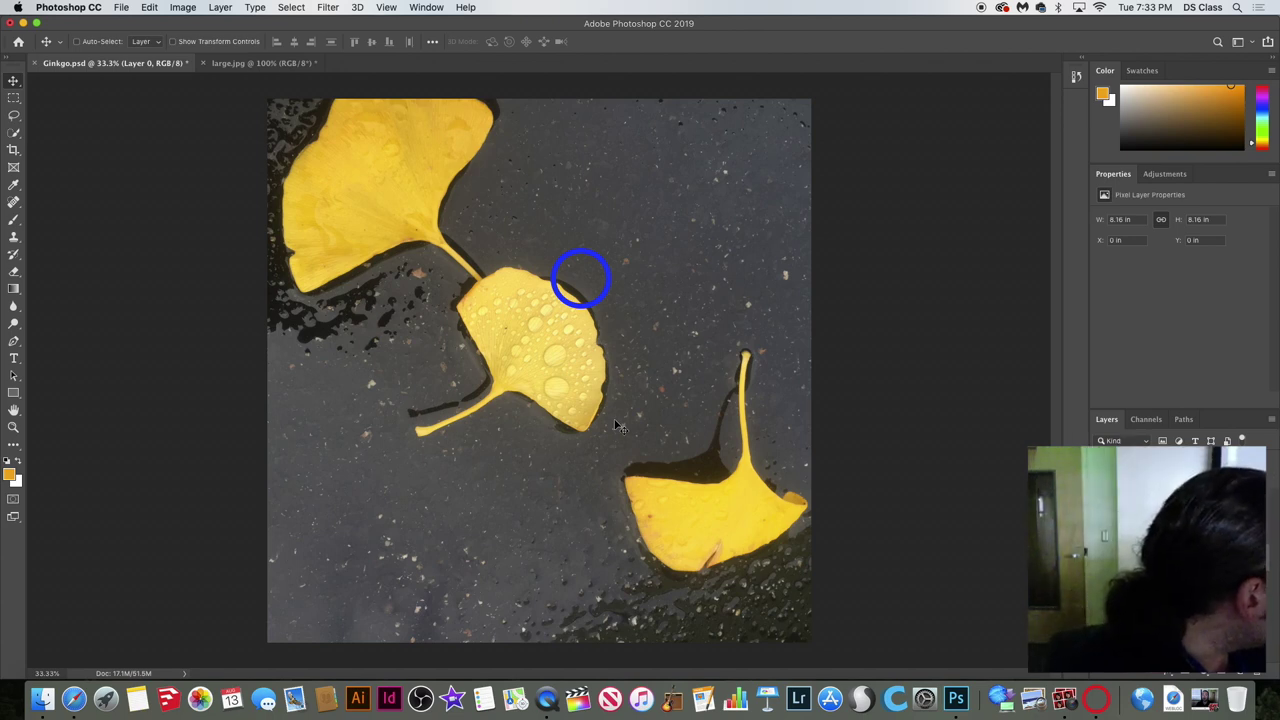
# Paste a ginkgo leaf as Layer 1 at upper right, compare via undo/redo, and select Layer 1.
pyautogui.press('super+z')
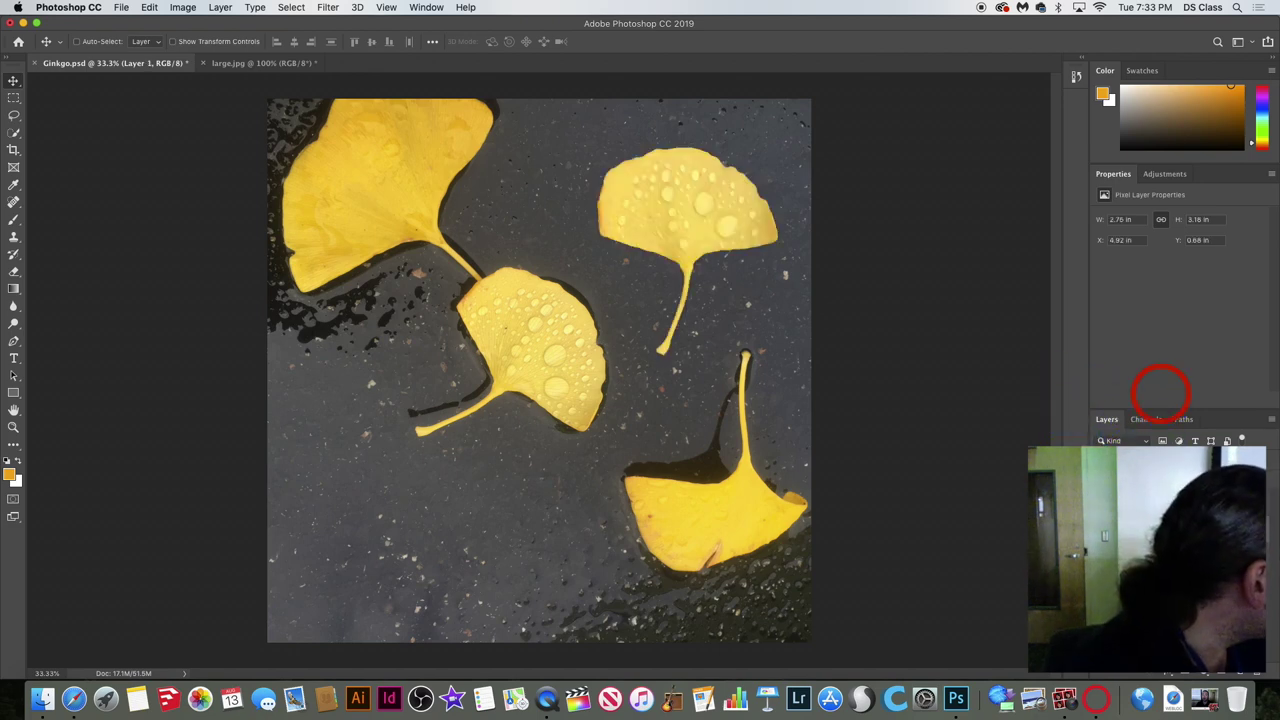
pyautogui.press('super+z')
pyautogui.press('super+shift+z')
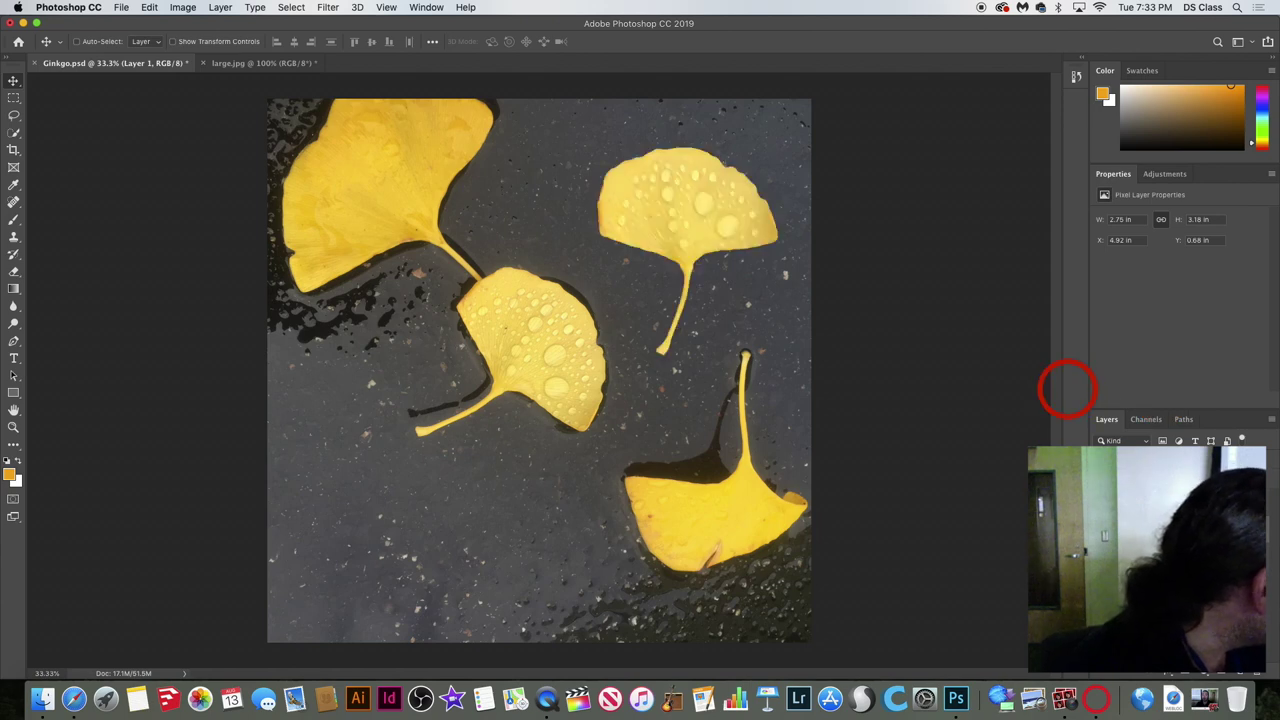
pyautogui.press('super+z')
pyautogui.press('super+shift+z')
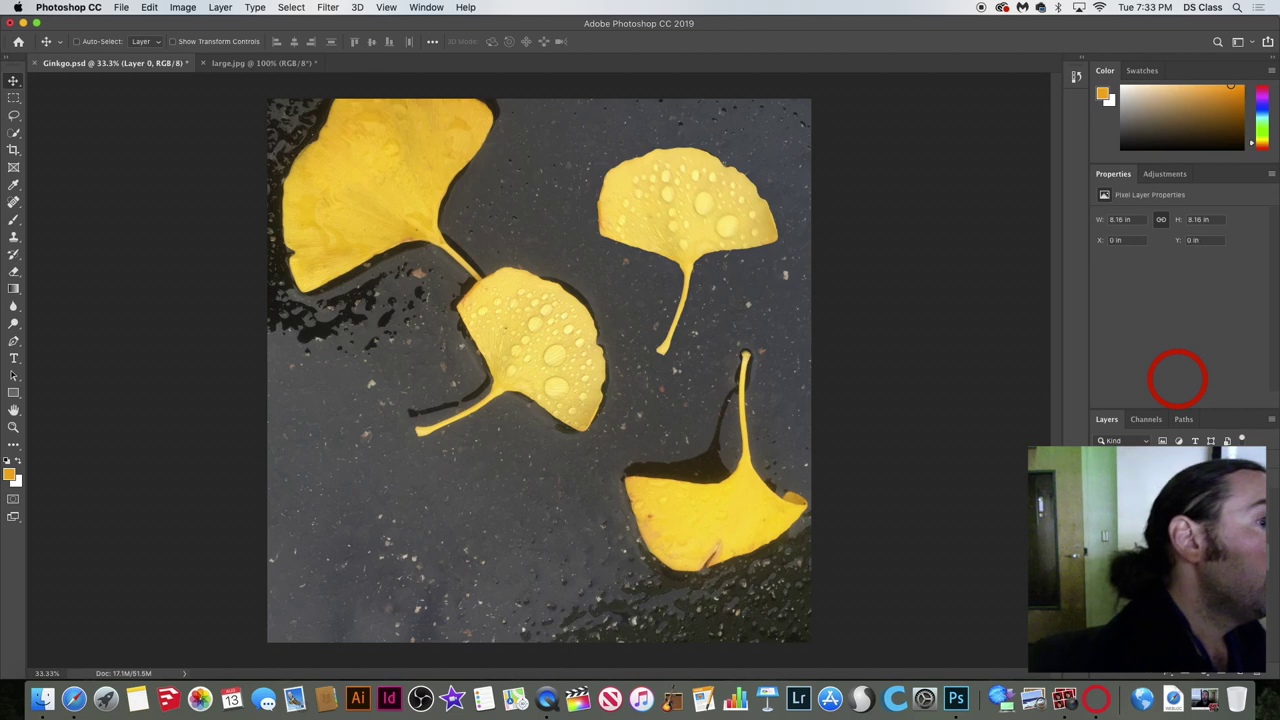
pyautogui.click(1177, 392)
pyautogui.click(1177, 386)
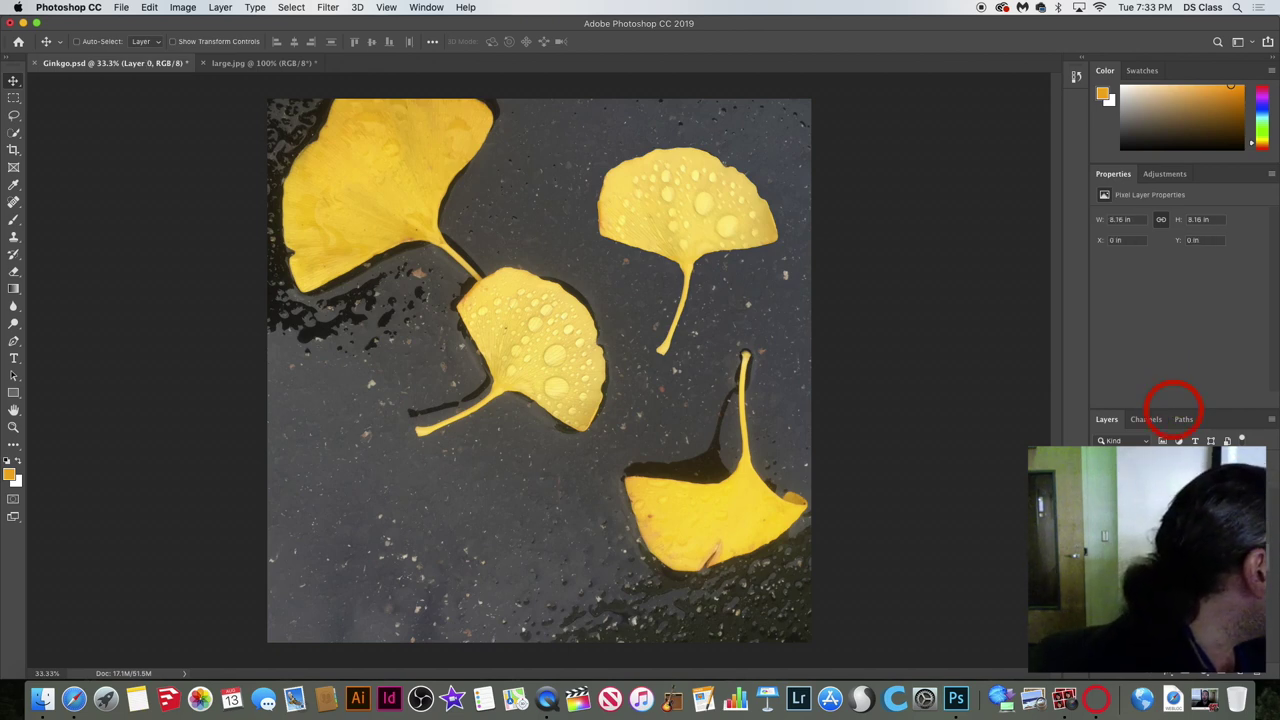
pyautogui.click(1171, 390)
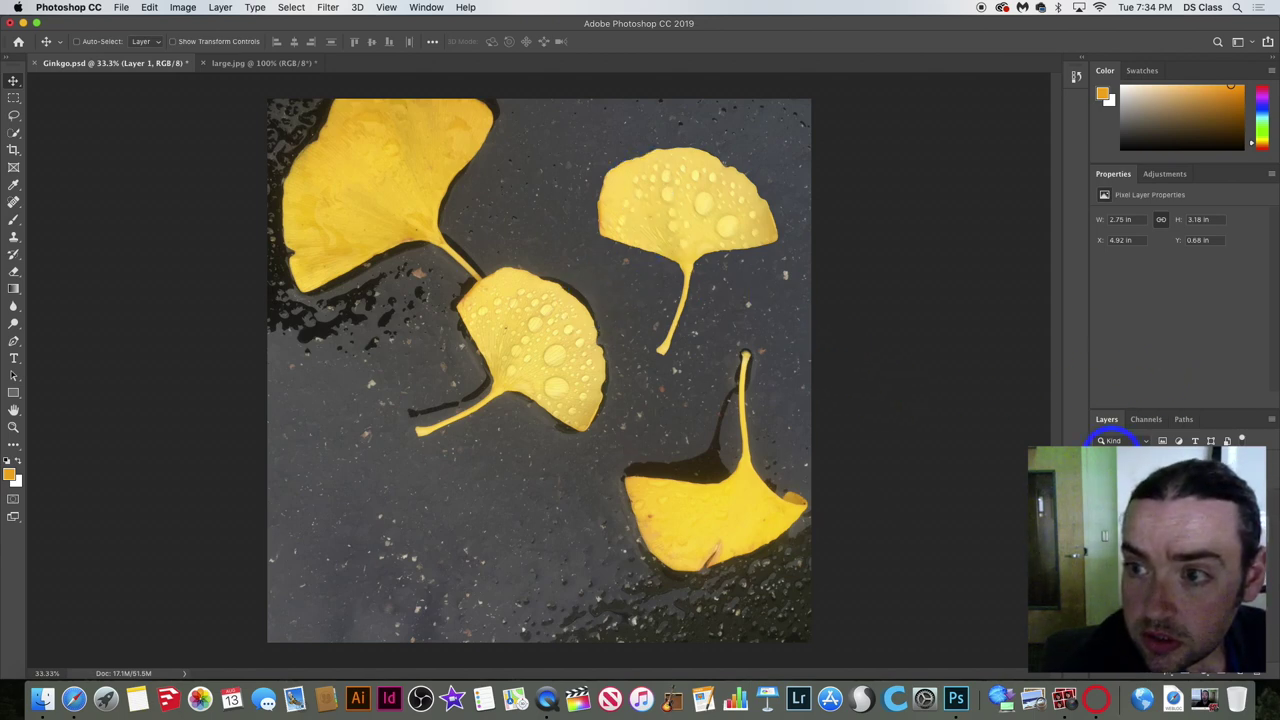
# Duplicate the leaf layer as 'Layer 1 copy'.
pyautogui.rightClick(1166, 386)
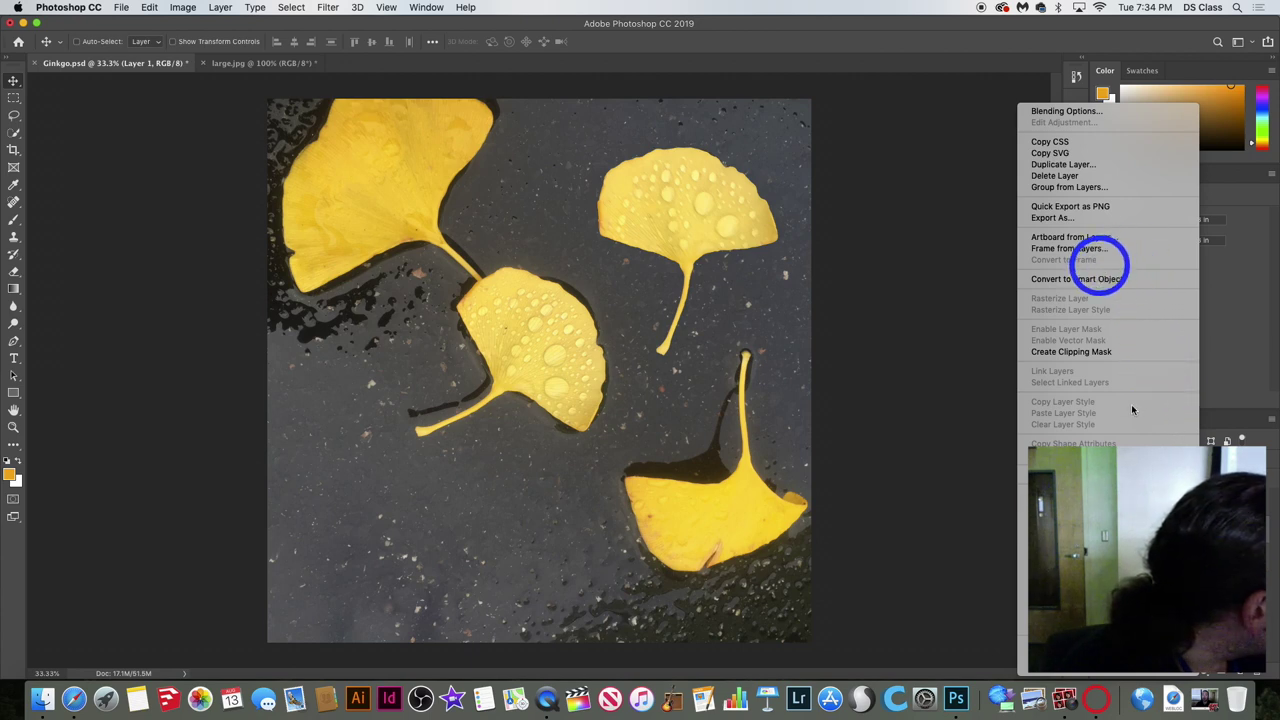
pyautogui.click(1095, 170)
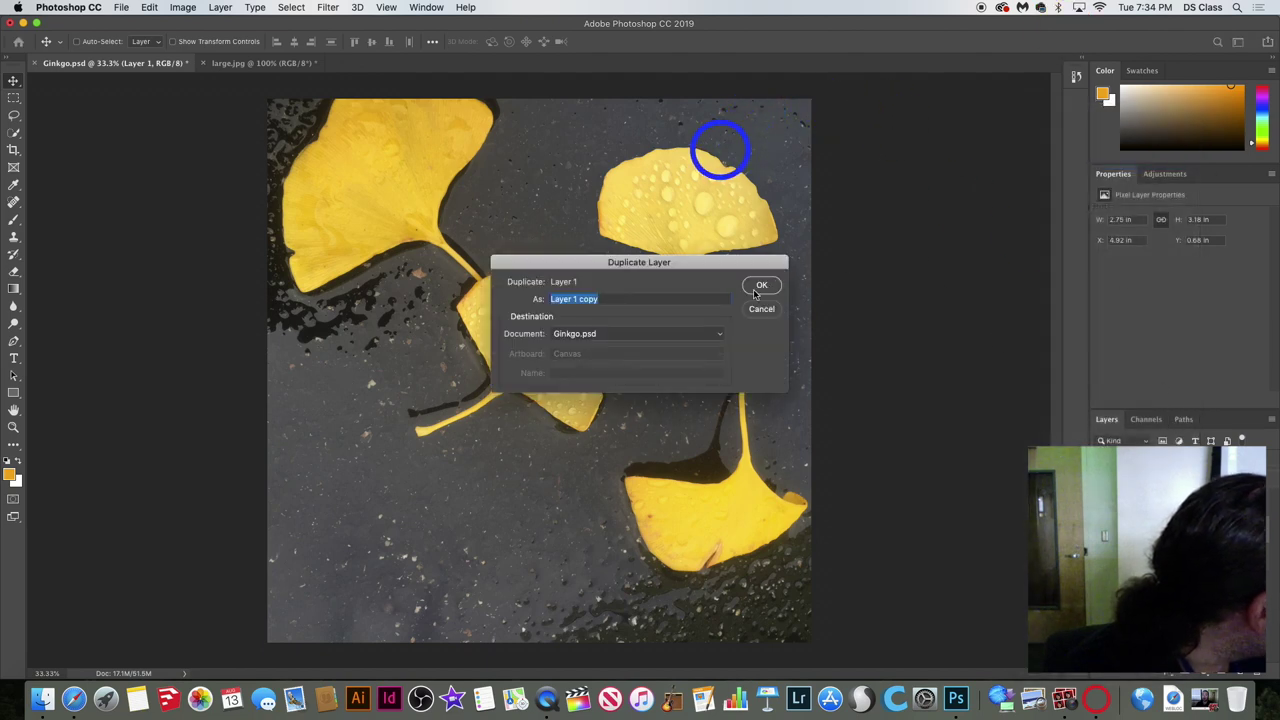
pyautogui.click(760, 286)
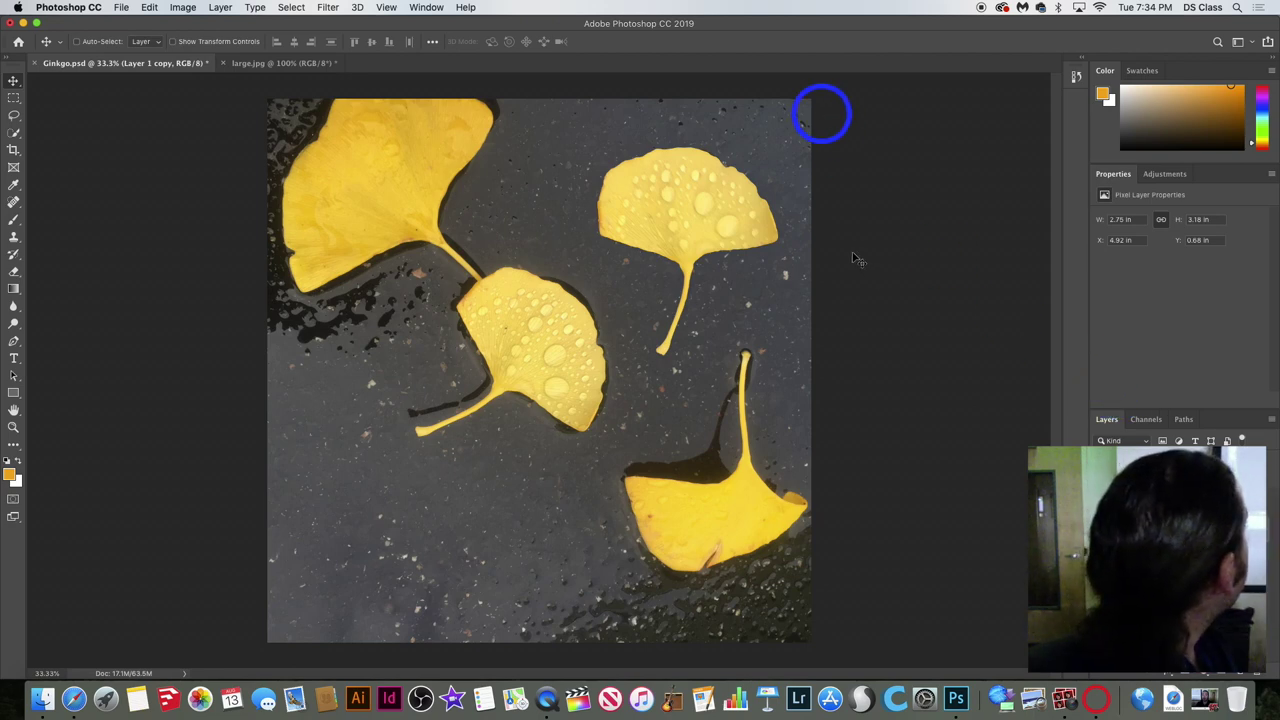
# Move the copied leaf below the middle leaf near the bottom of the photo.
pyautogui.moveTo(737, 191); pyautogui.dragTo(469, 359)
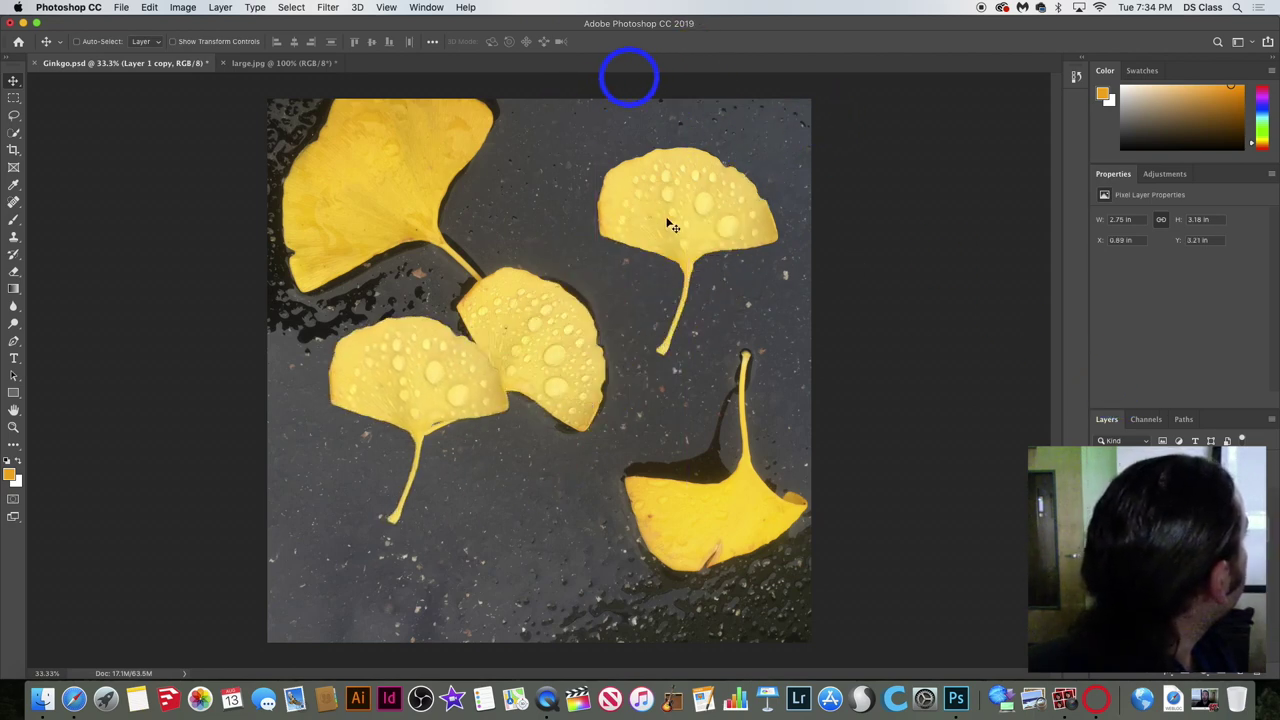
pyautogui.moveTo(672, 226); pyautogui.dragTo(672, 310)
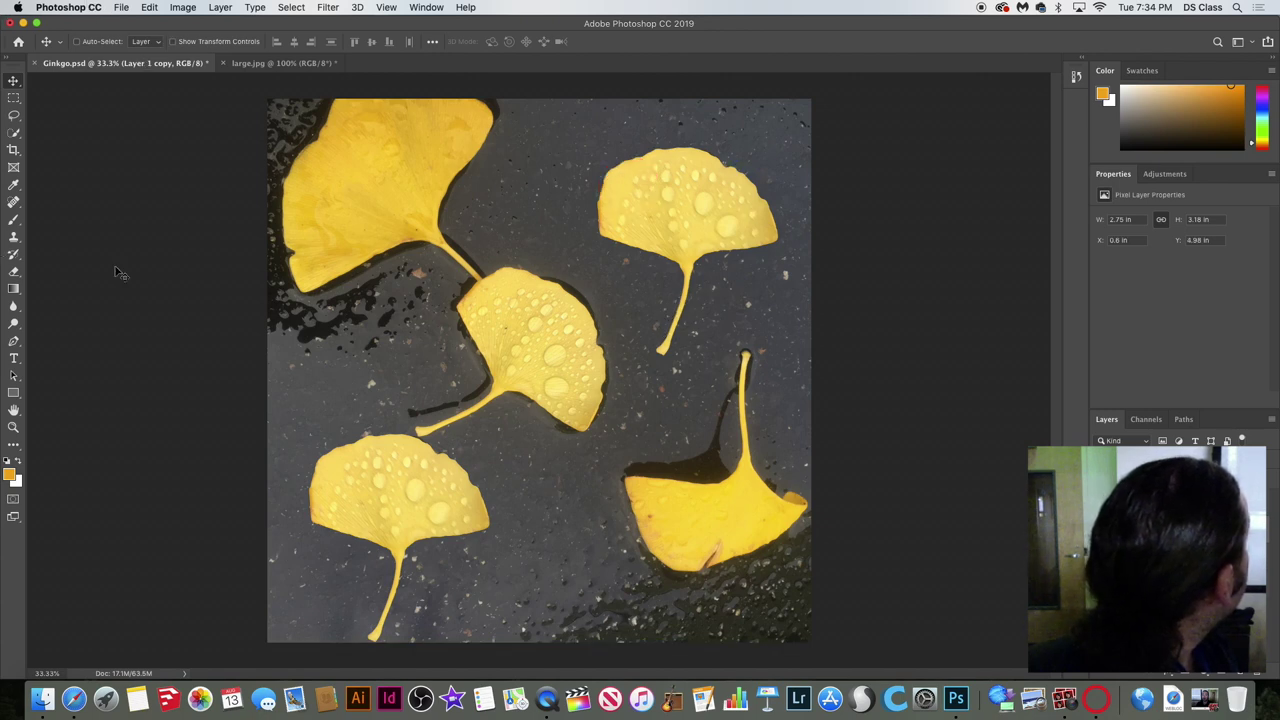
pyautogui.moveTo(394, 371)
pyautogui.mouseDown()
pyautogui.moveTo(437, 423)
pyautogui.moveTo(398, 378)
pyautogui.mouseUp()
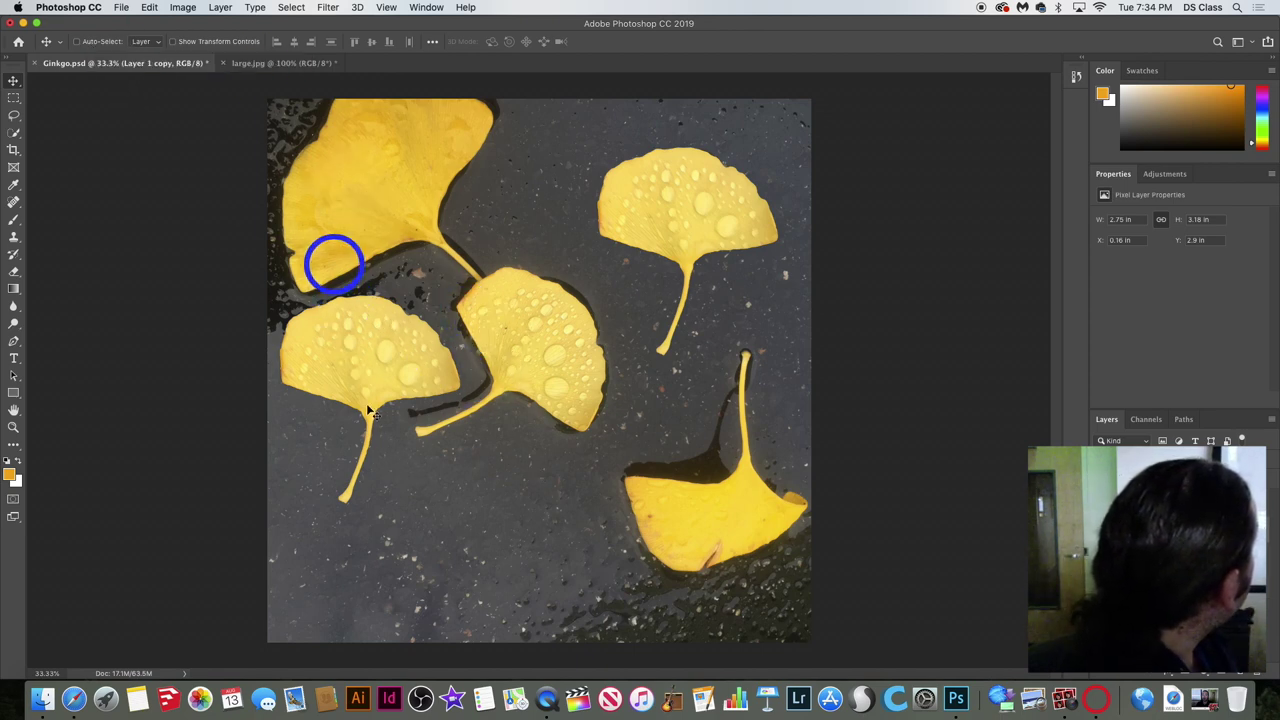
pyautogui.moveTo(349, 245); pyautogui.dragTo(452, 416)
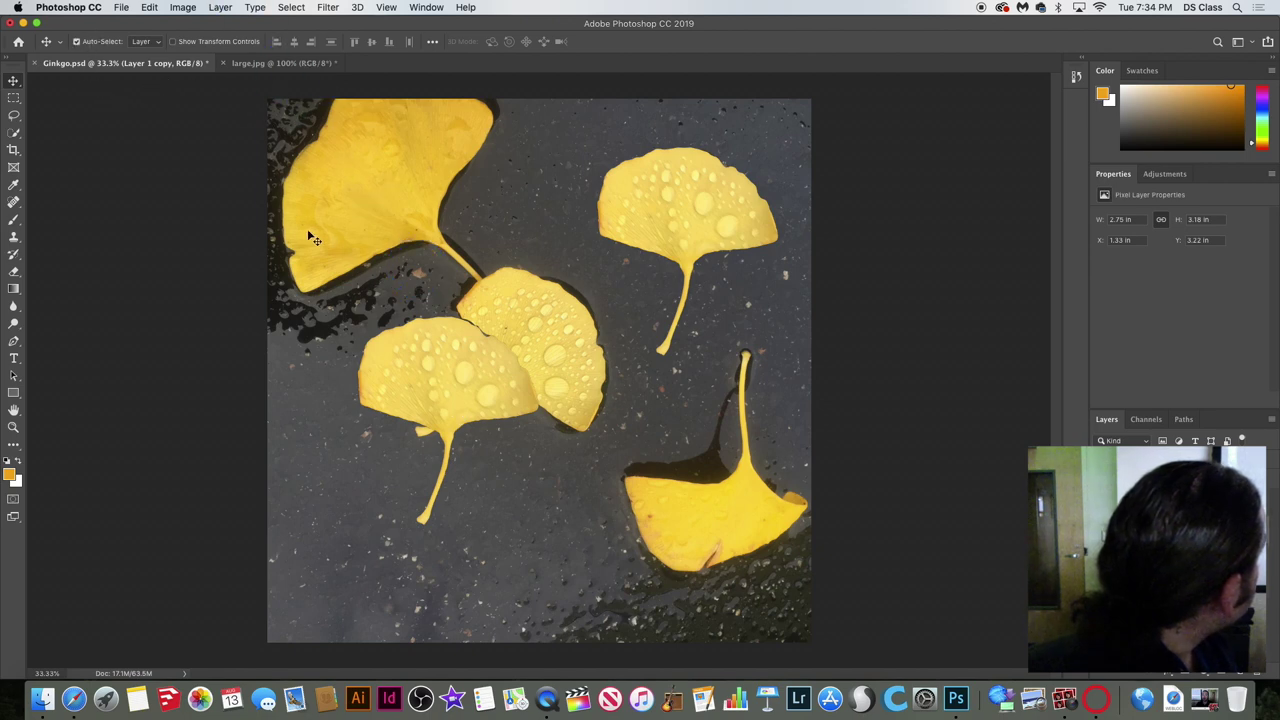
pyautogui.click(360, 238)
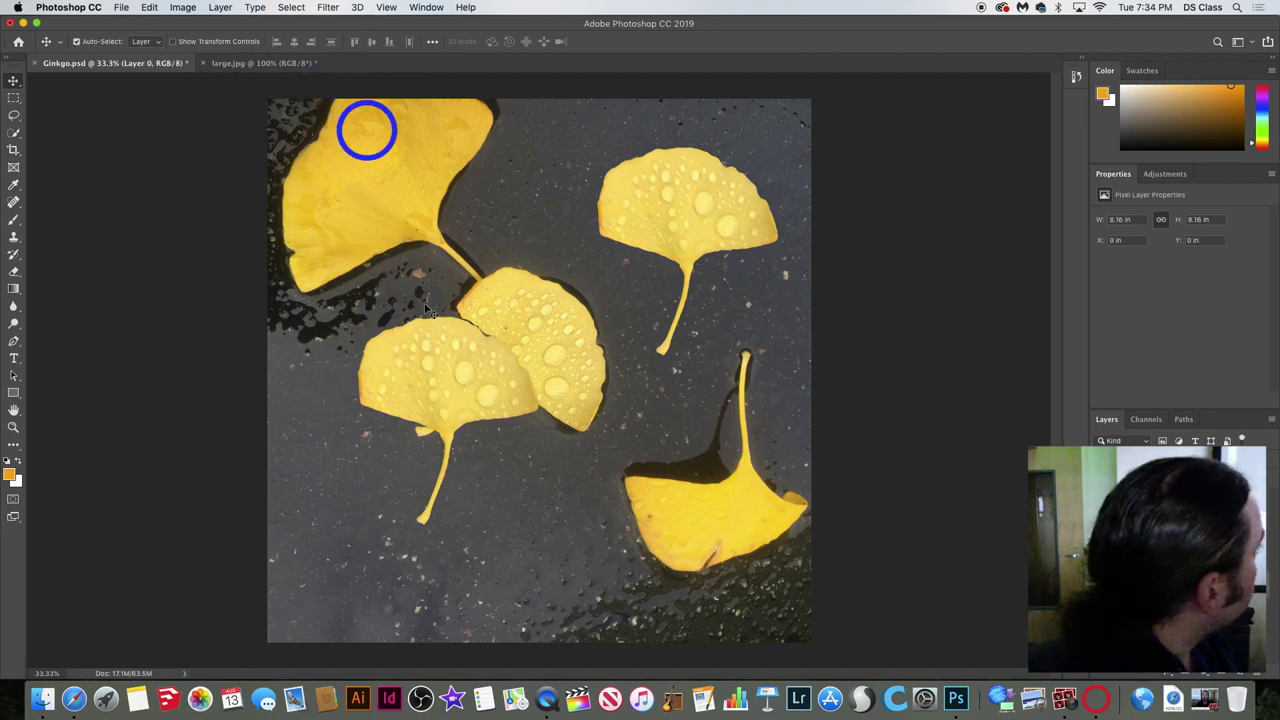
pyautogui.click(476, 381)
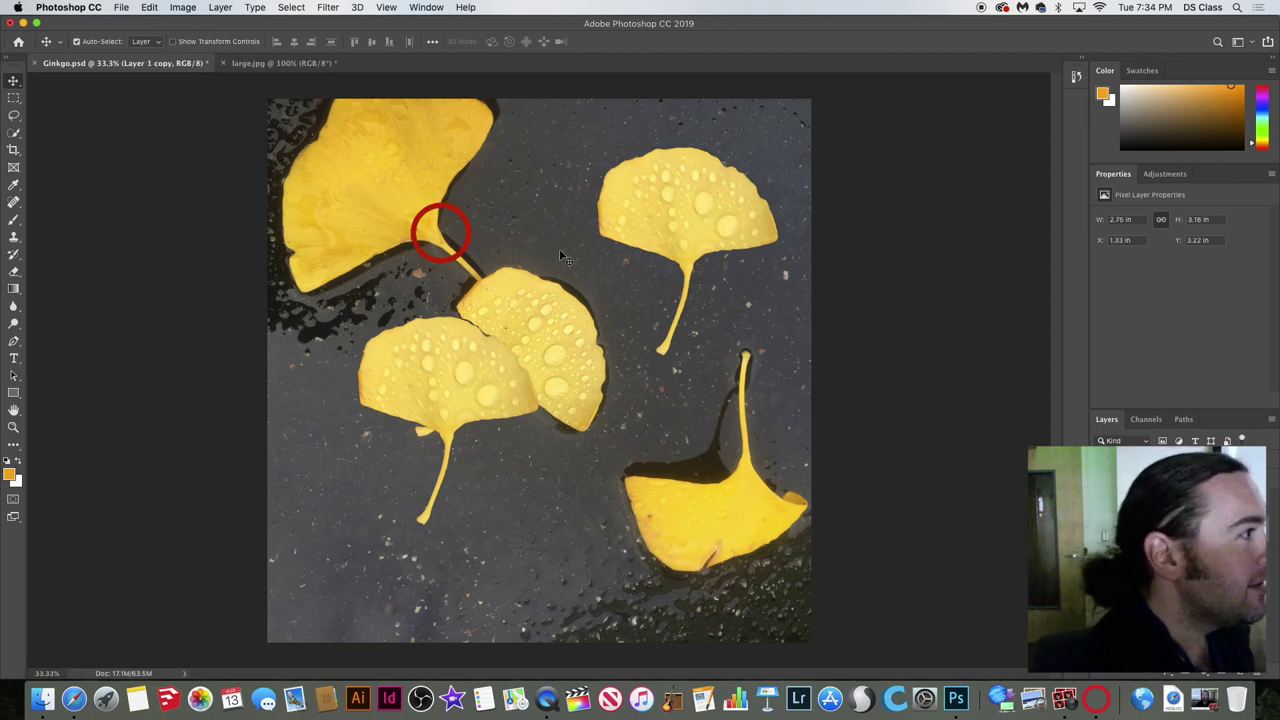
pyautogui.click(653, 210)
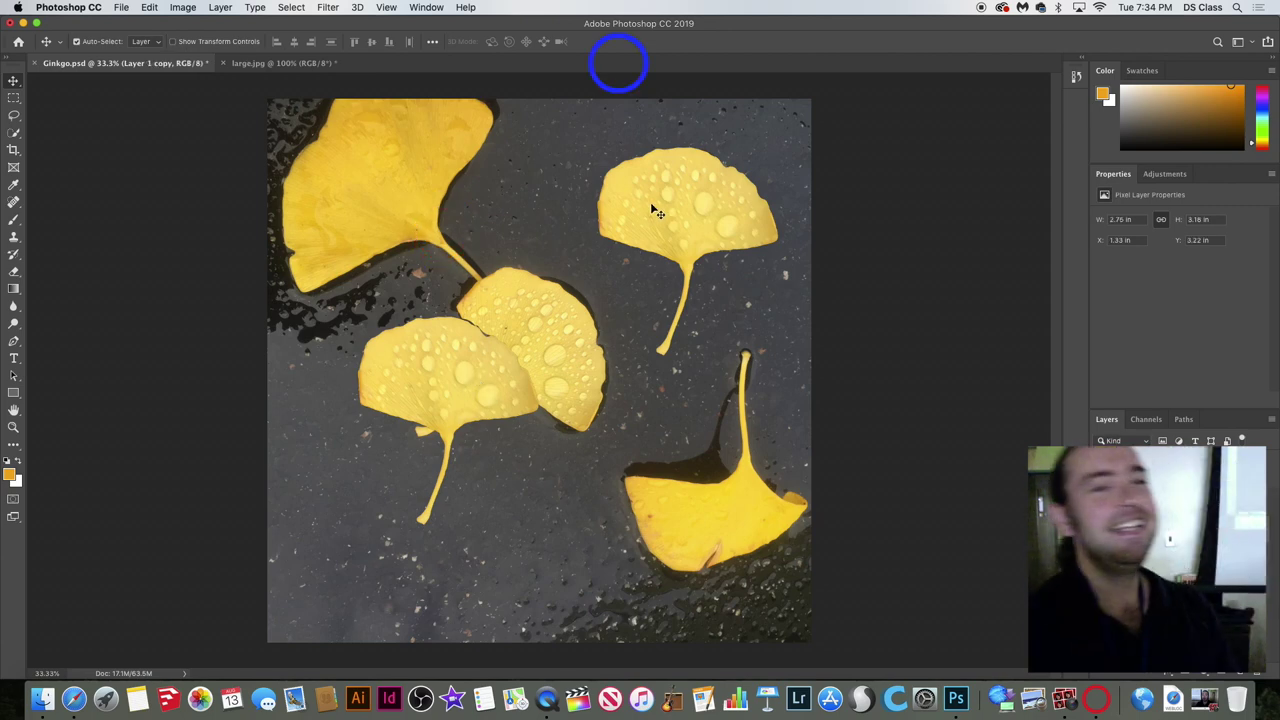
pyautogui.click(653, 210)
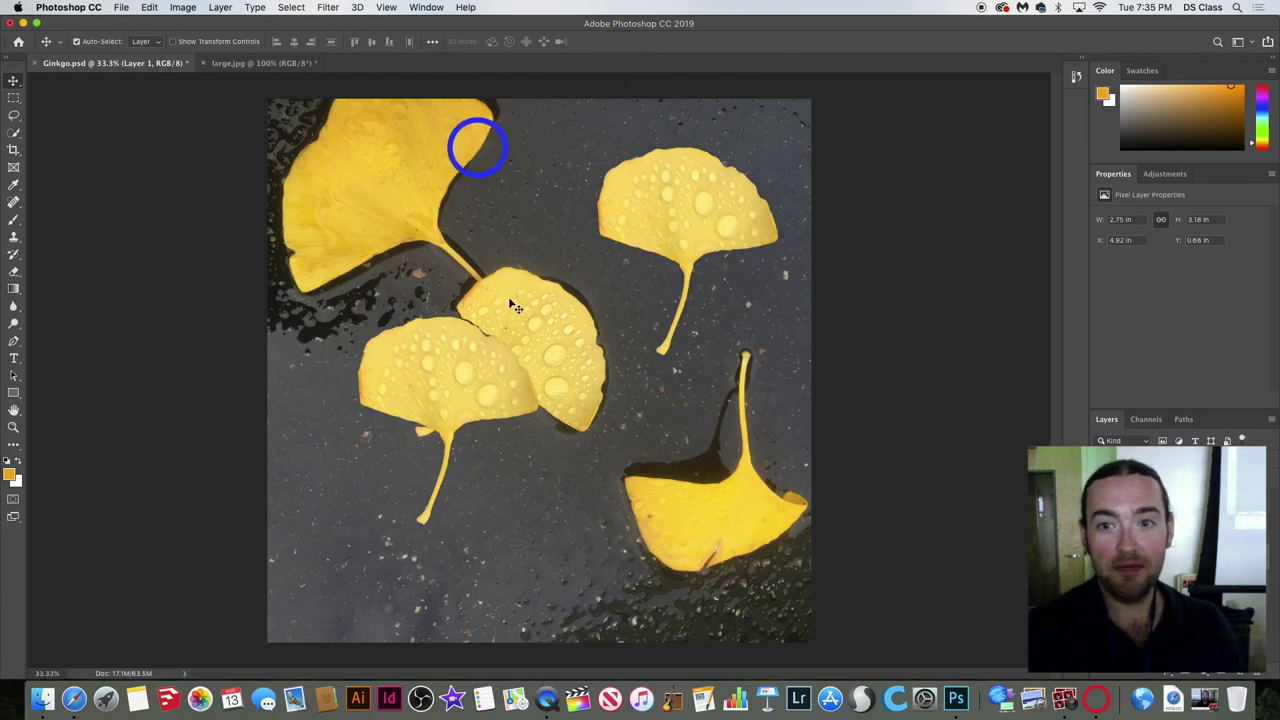
pyautogui.moveTo(461, 392); pyautogui.dragTo(547, 500)
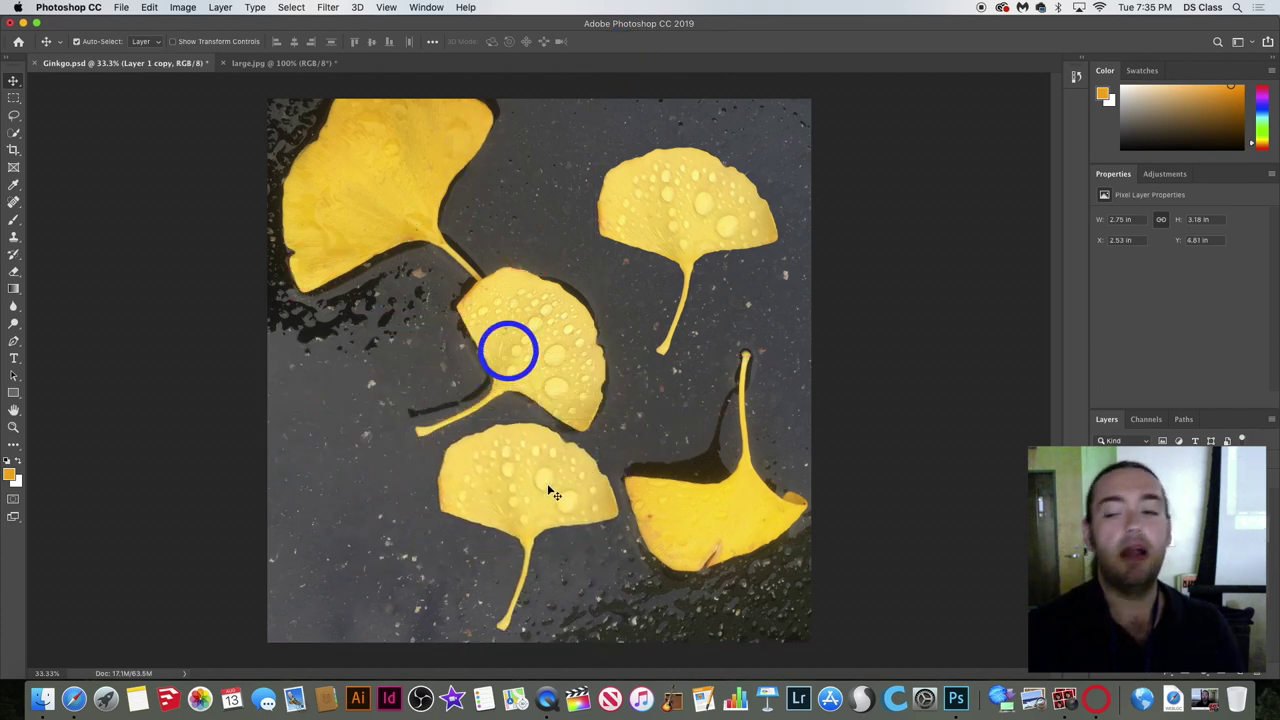
pyautogui.moveTo(678, 222); pyautogui.dragTo(698, 177)
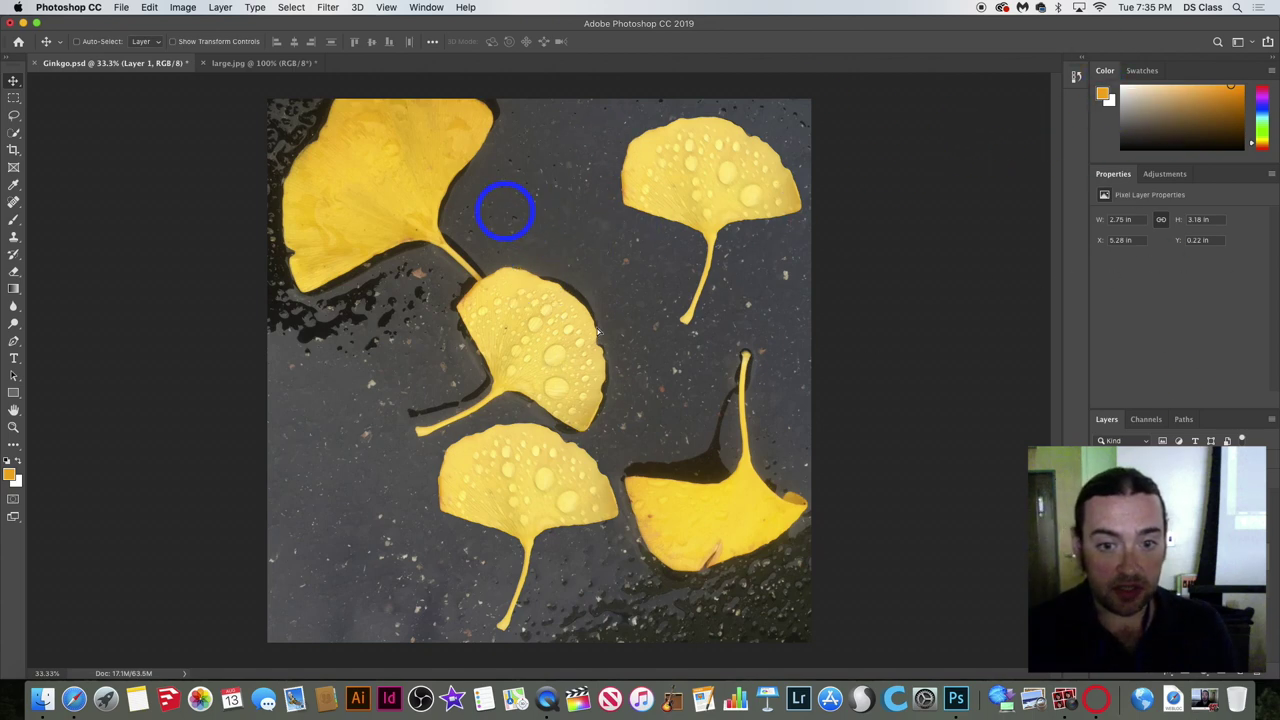
# Drag the extra leaf over the middle leaf and lower its layer opacity.
pyautogui.moveTo(681, 137); pyautogui.dragTo(393, 520)
pyautogui.click(355, 376)
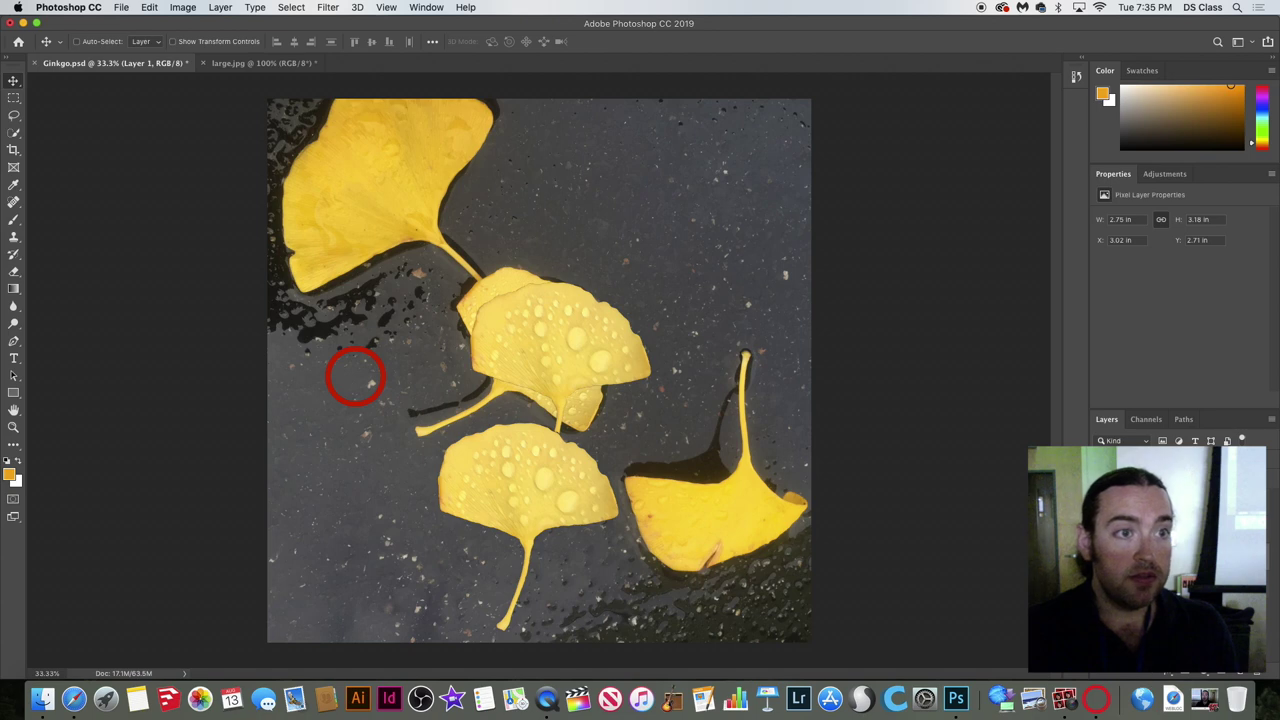
pyautogui.click(1150, 318)
pyautogui.press('7')
pyautogui.press('5')
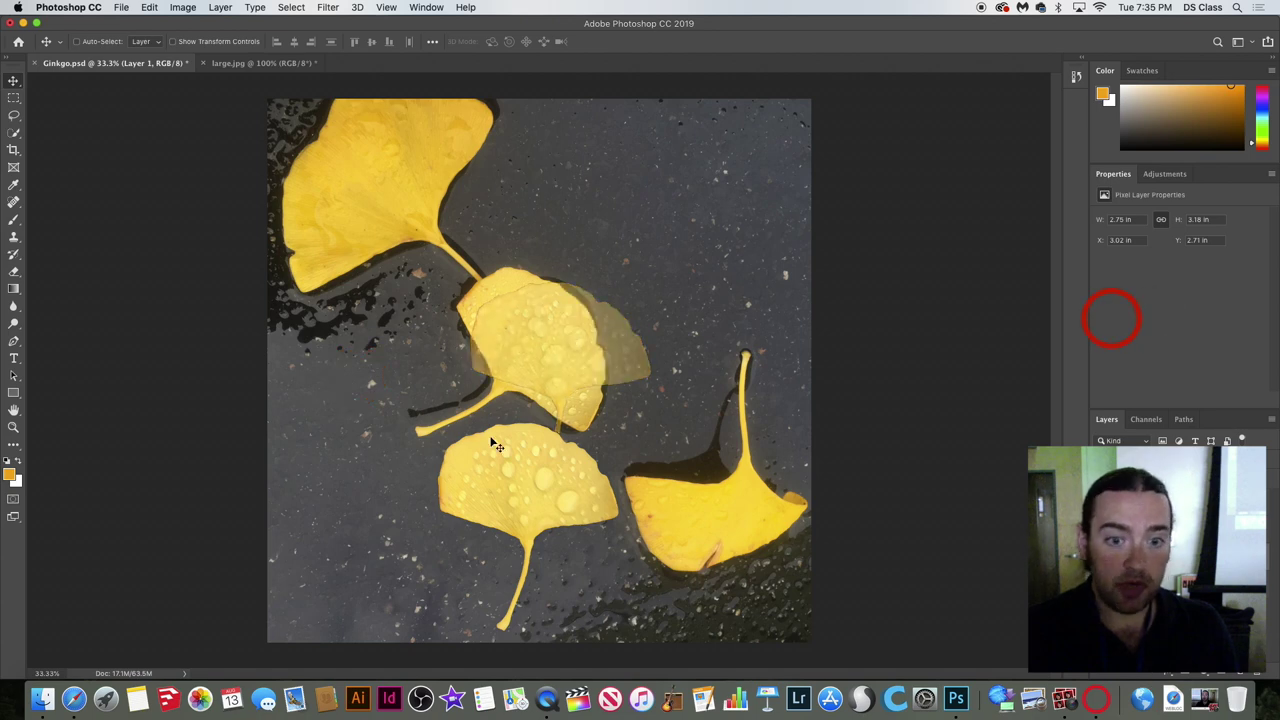
pyautogui.moveTo(610, 357); pyautogui.dragTo(634, 320)
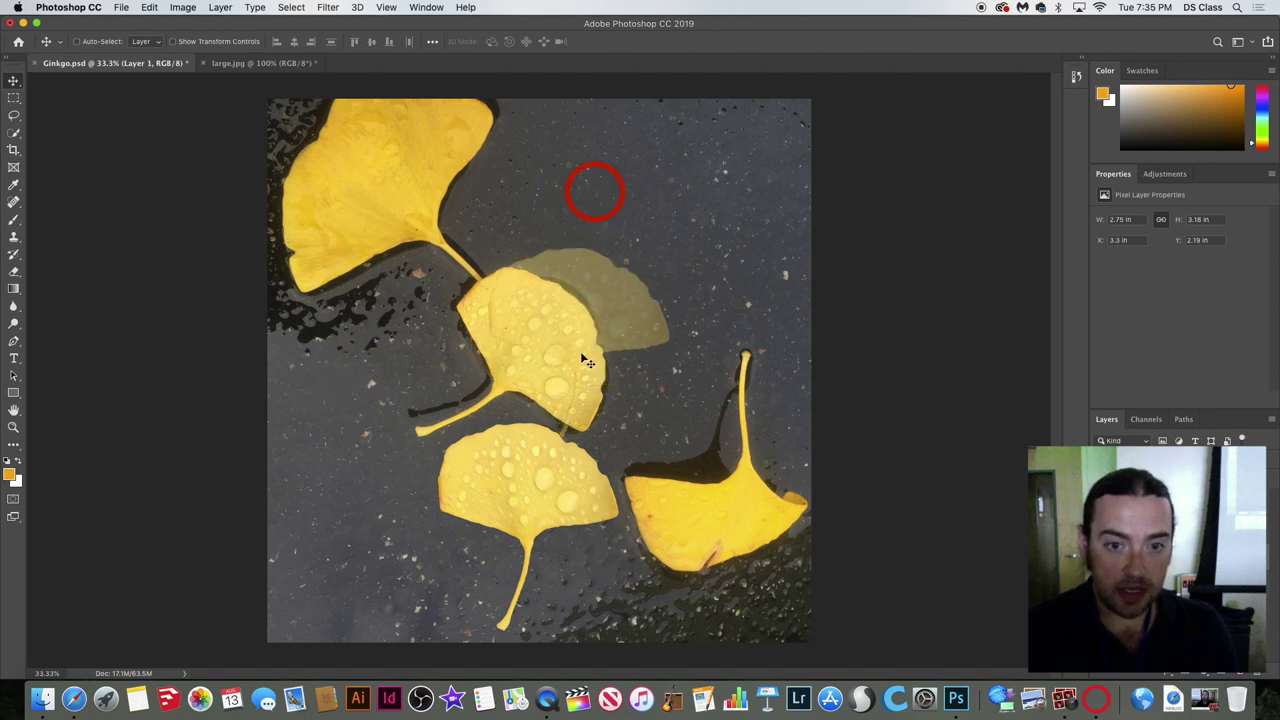
# Enable Auto-Select Layer, undo the overlap, and place the extra leaf at X 5.09 in, Y 0.79 in.
pyautogui.click(145, 42)
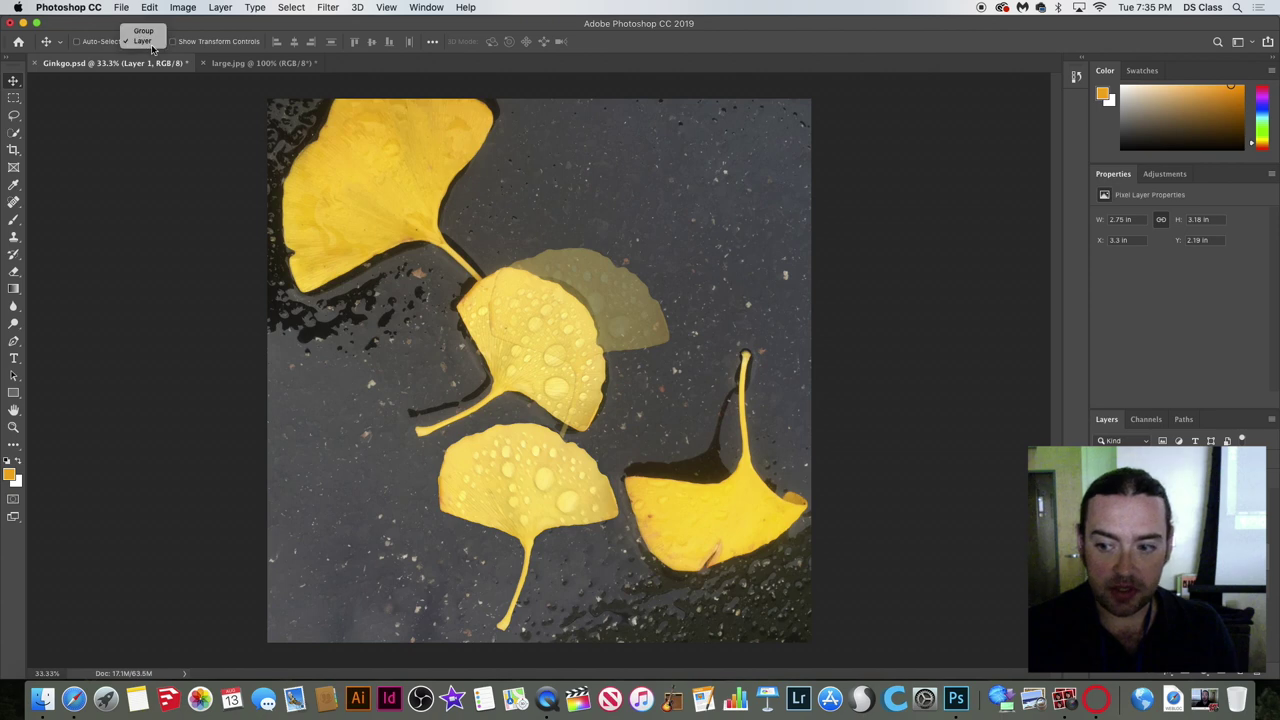
pyautogui.click(74, 44)
pyautogui.click(76, 42)
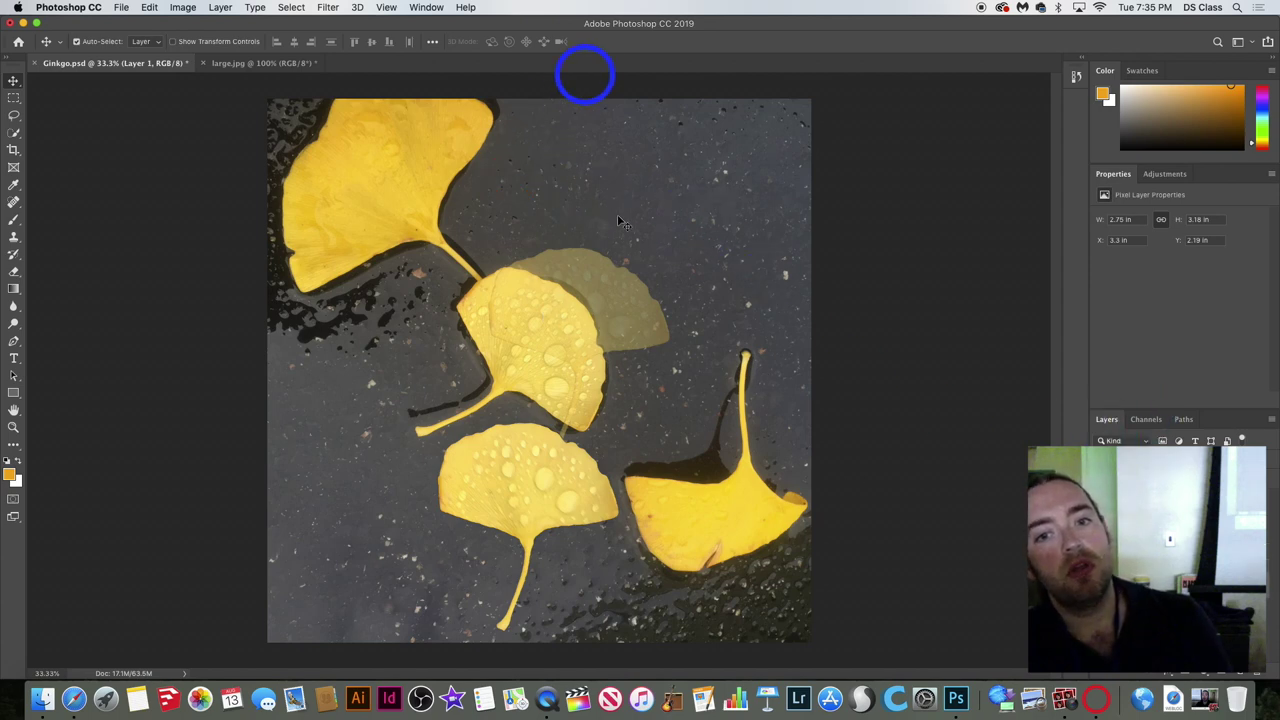
pyautogui.click(609, 299)
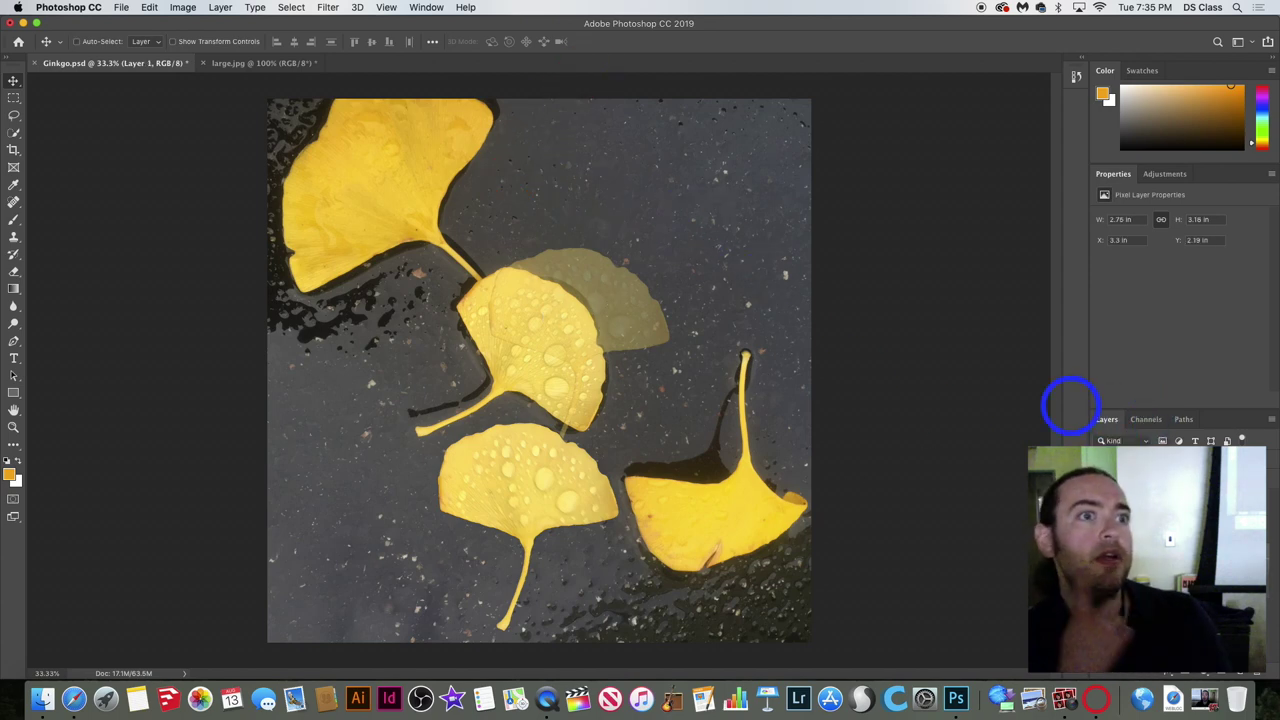
pyautogui.press('super+z')
pyautogui.press('super+shift+z')
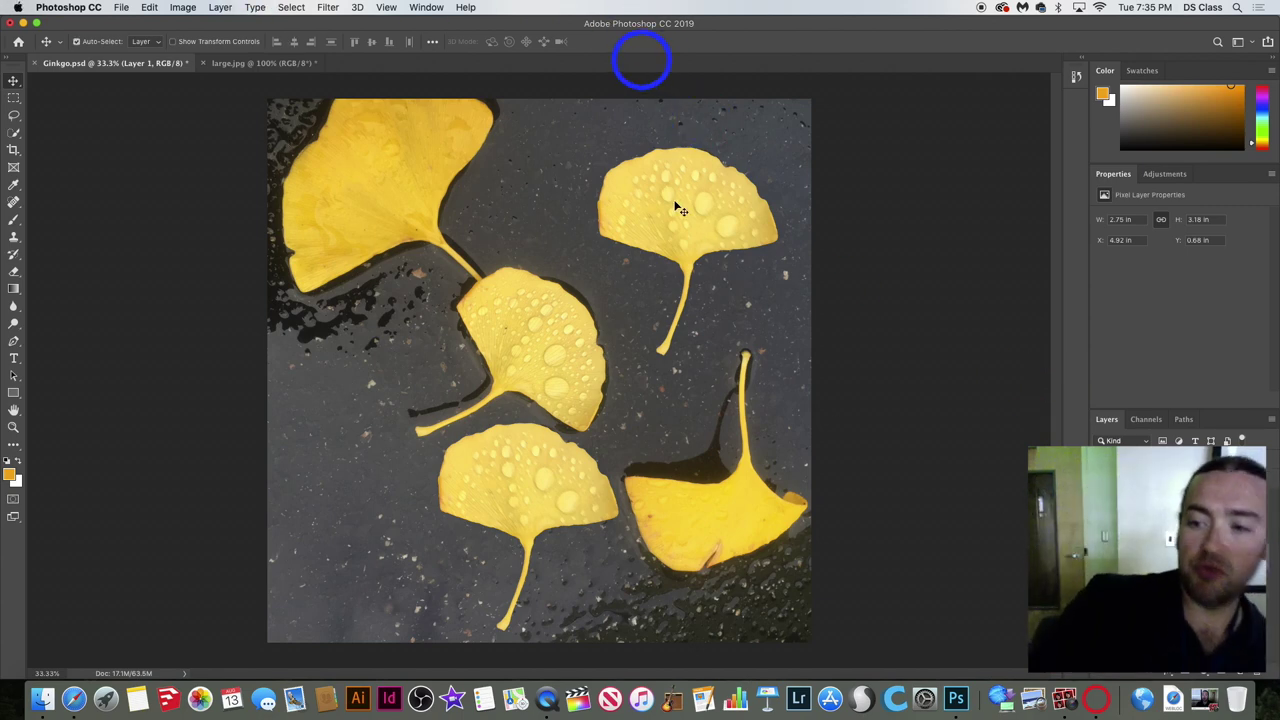
pyautogui.moveTo(674, 206); pyautogui.dragTo(642, 211)
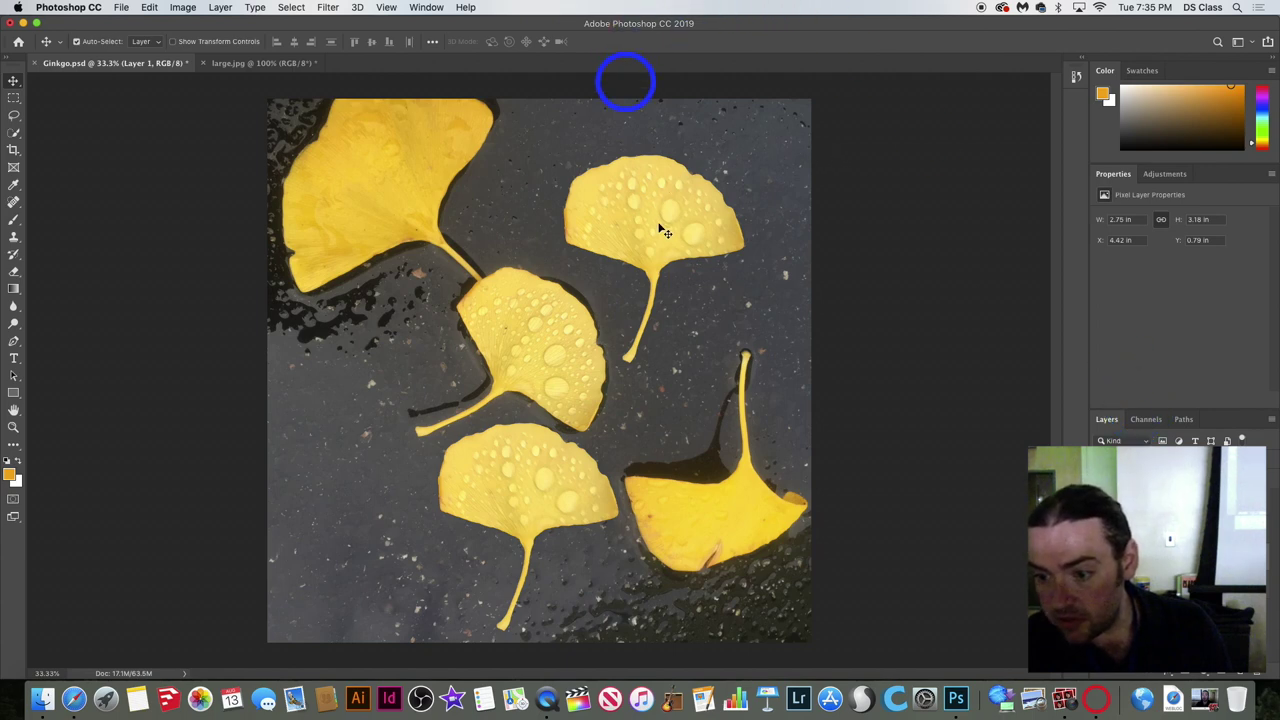
pyautogui.moveTo(620, 88); pyautogui.dragTo(689, 238)
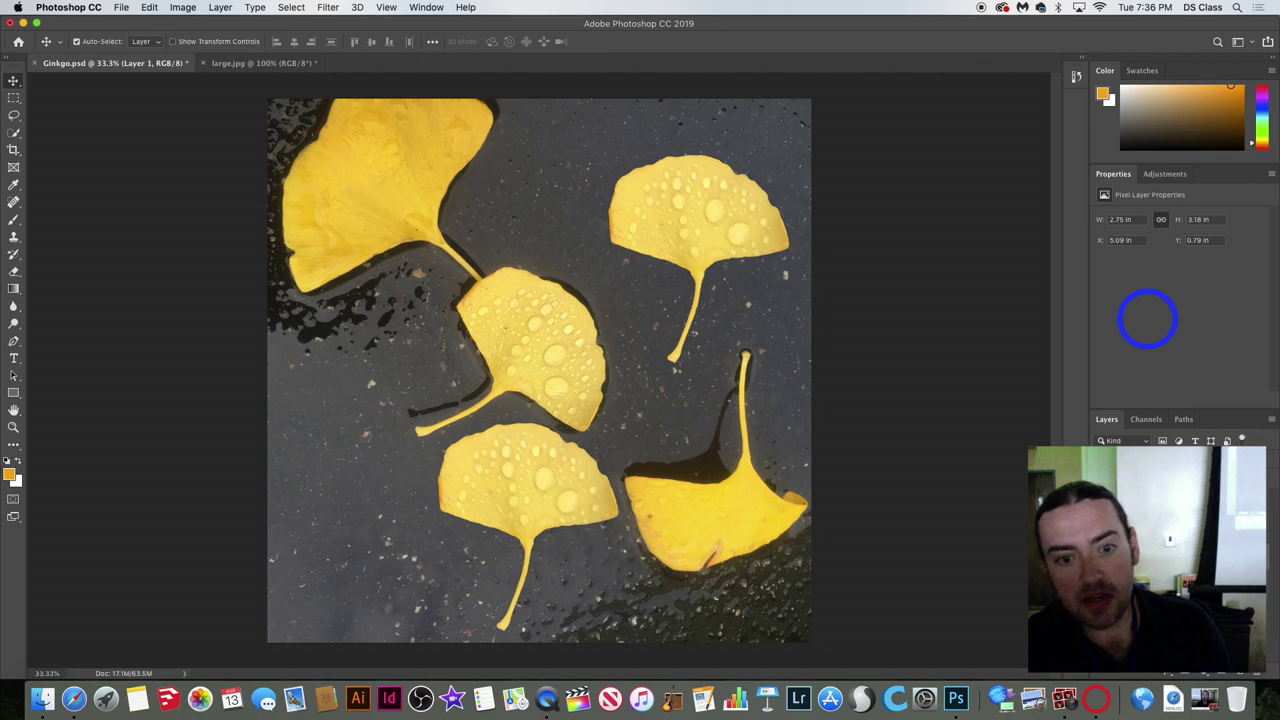
# Blend Layer 1's leaf blue-white over the centre leaf, add a yellow copy at upper right, and compare.
pyautogui.click(1150, 317)
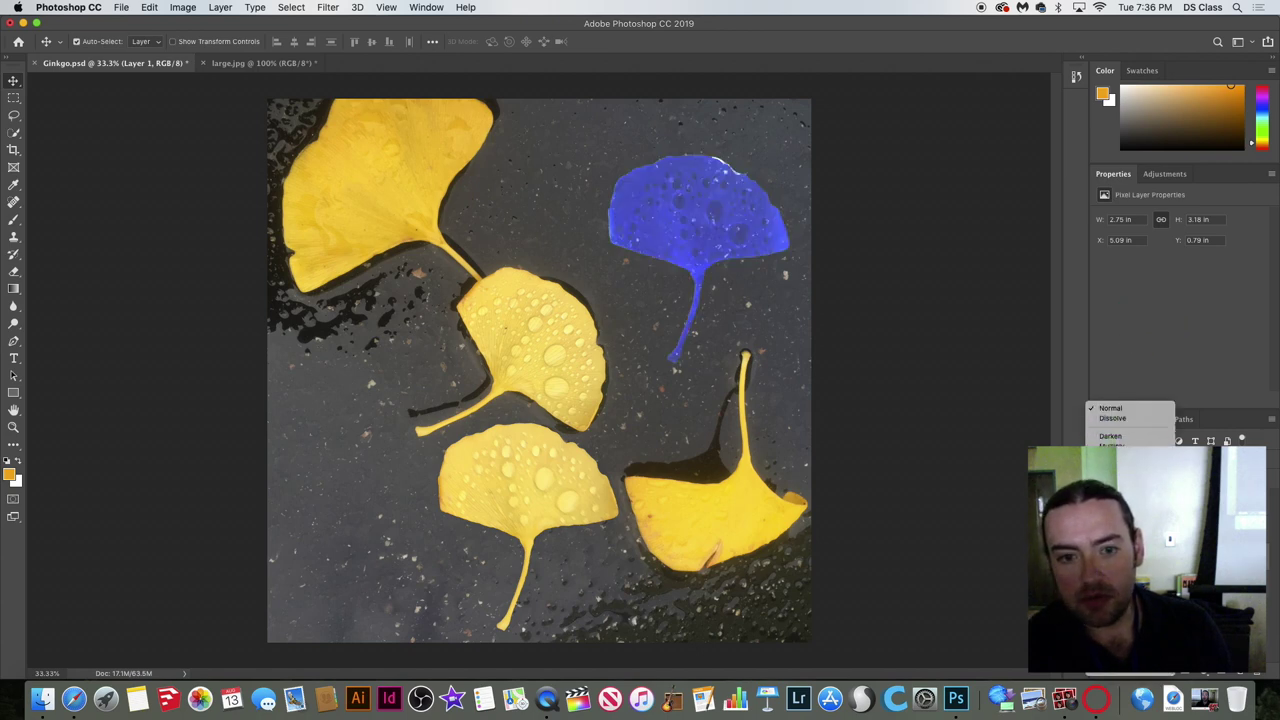
pyautogui.moveTo(735, 235); pyautogui.dragTo(637, 331)
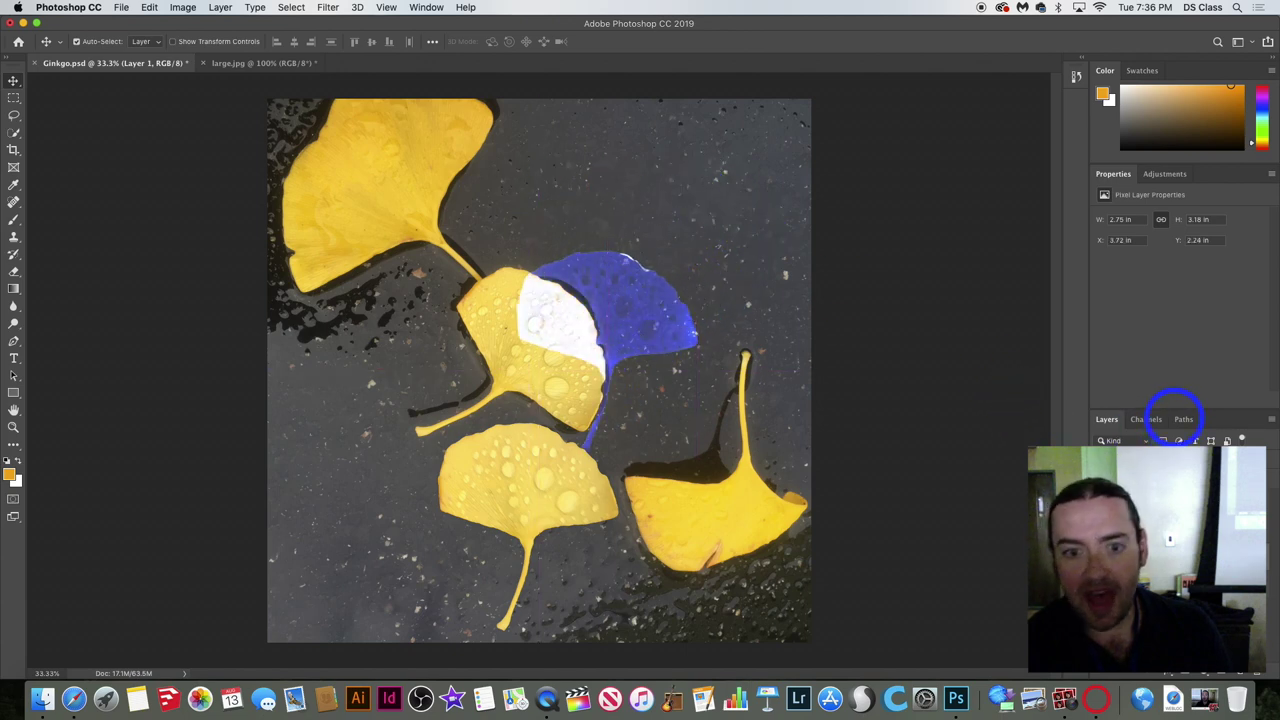
pyautogui.moveTo(530, 510); pyautogui.dragTo(695, 304)
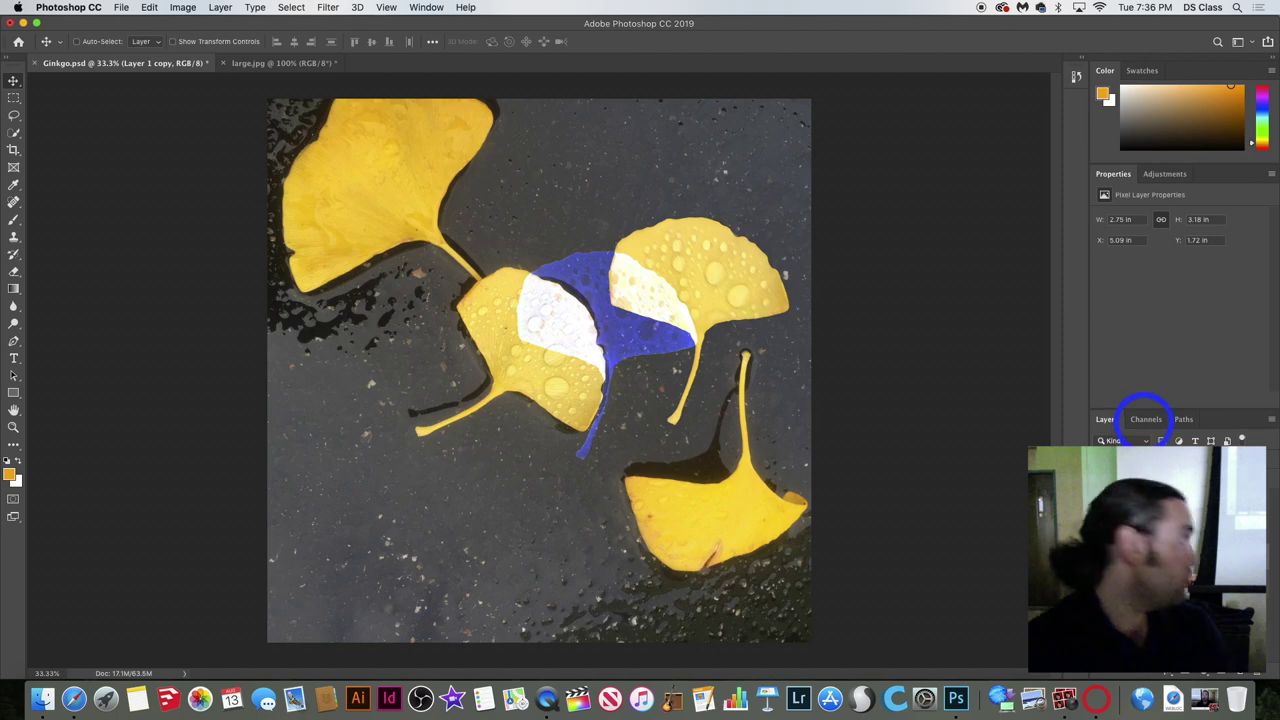
pyautogui.click(1143, 410)
pyautogui.click(1145, 400)
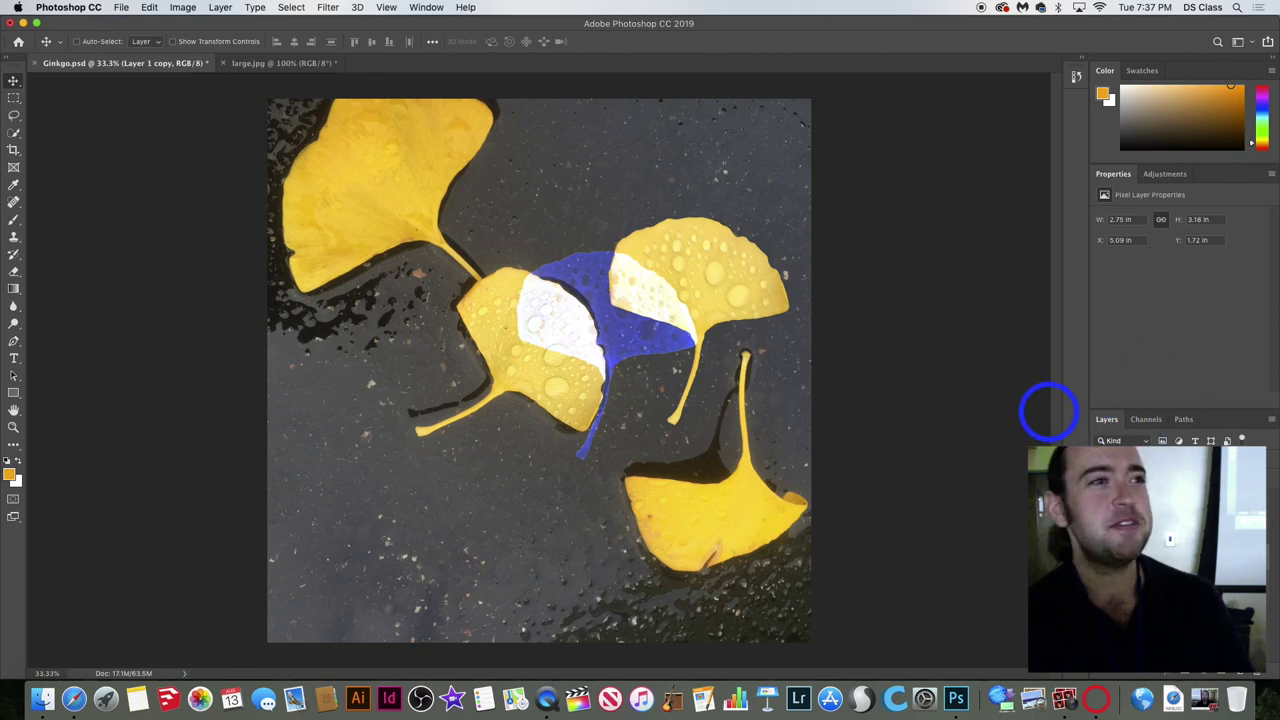
# Hide Layer 1 and Layer 1 copy, then make Layer 0 the active layer.
pyautogui.click(1060, 385)
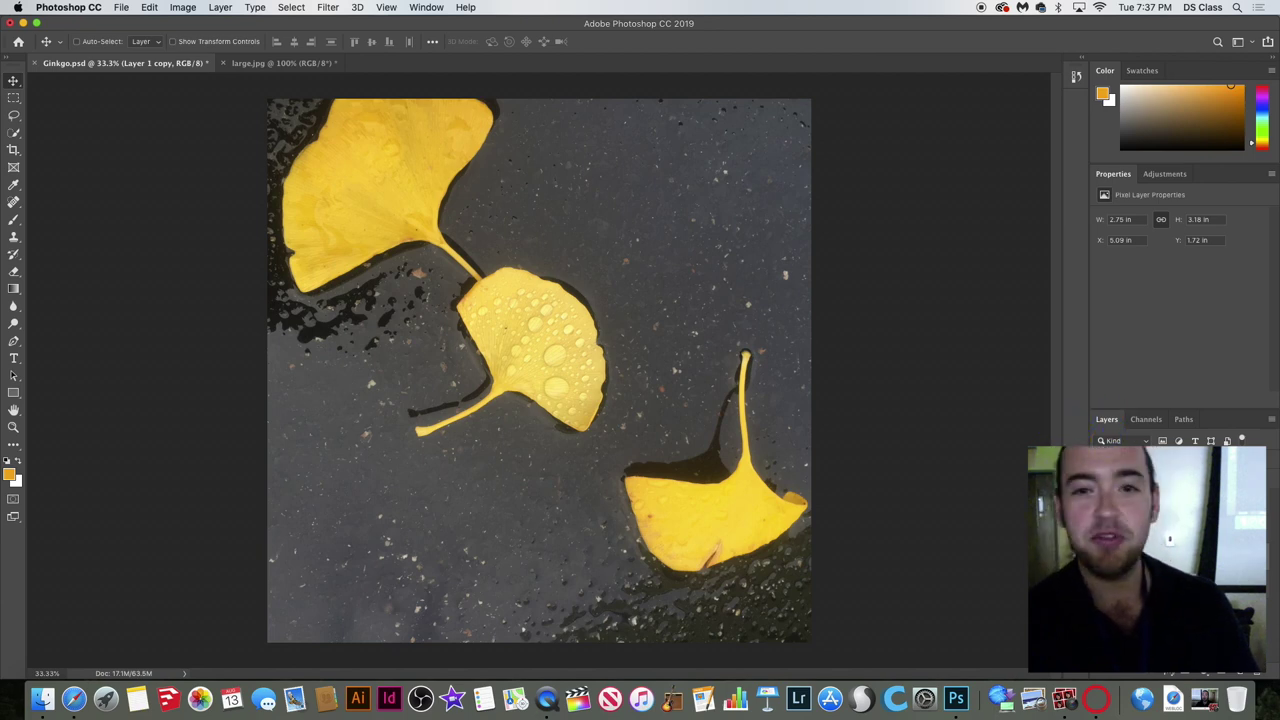
pyautogui.click(1137, 457)
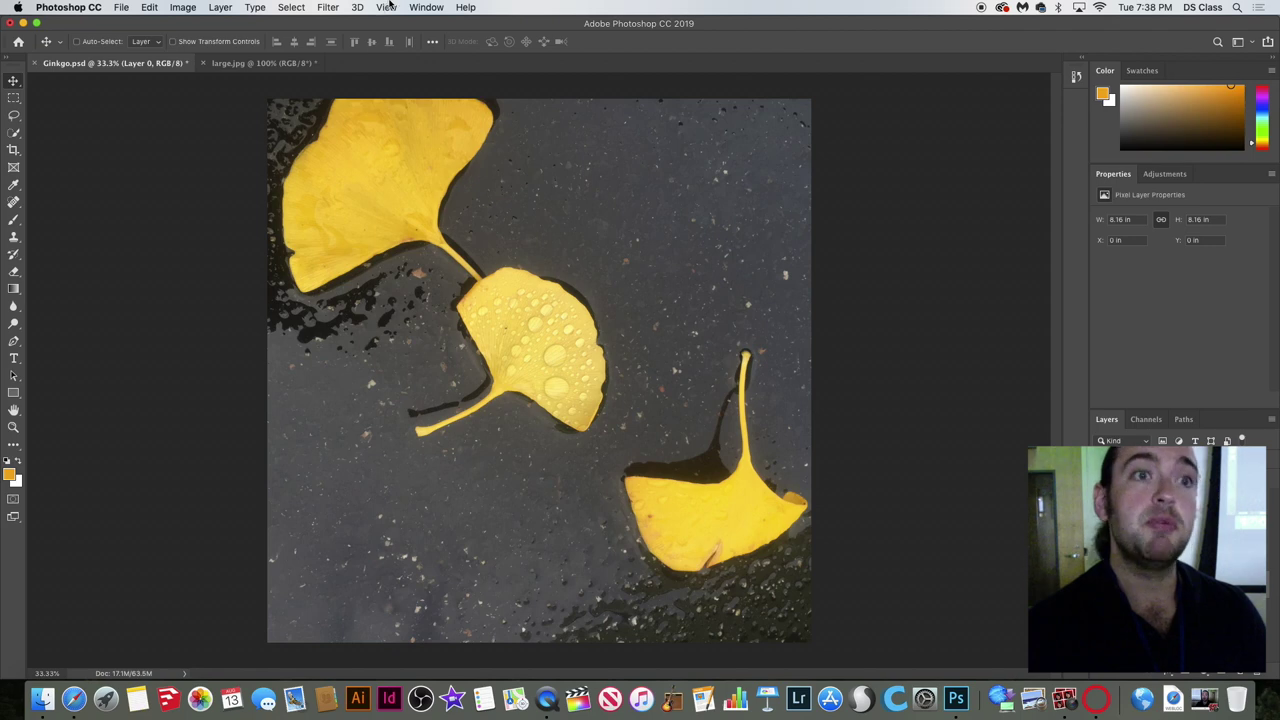
pyautogui.click(190, 10)
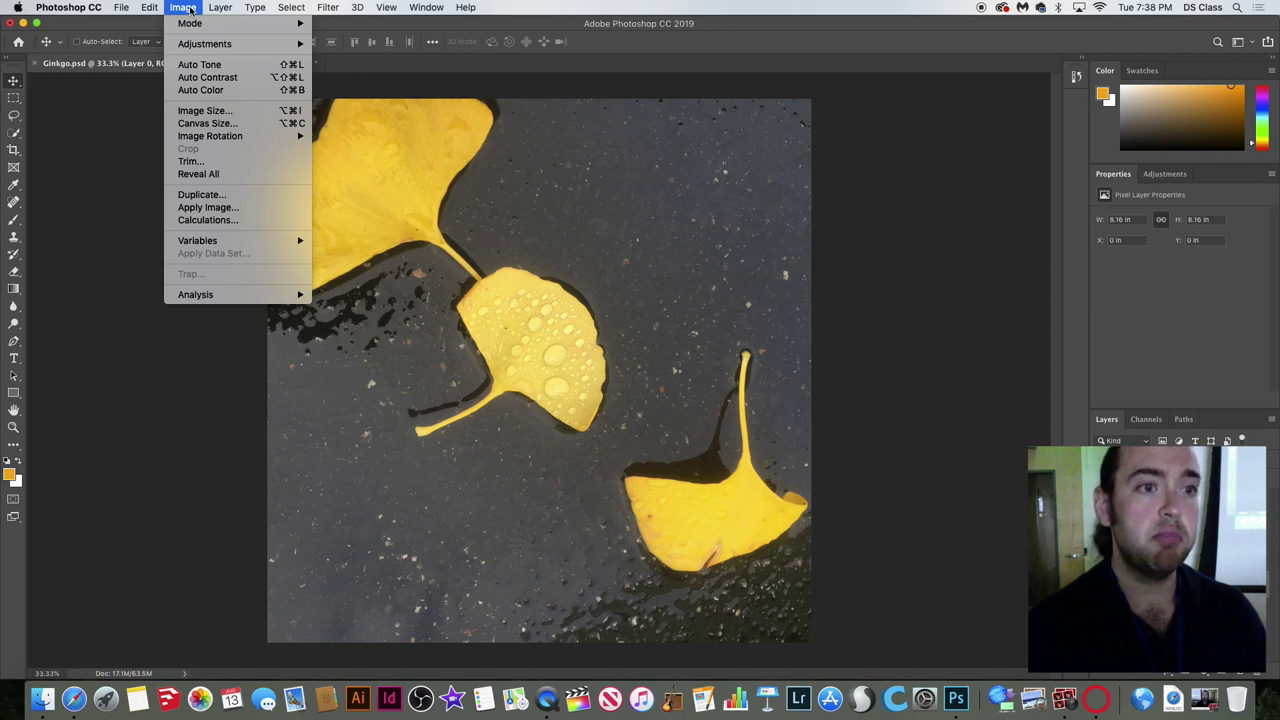
pyautogui.moveTo(204, 46)
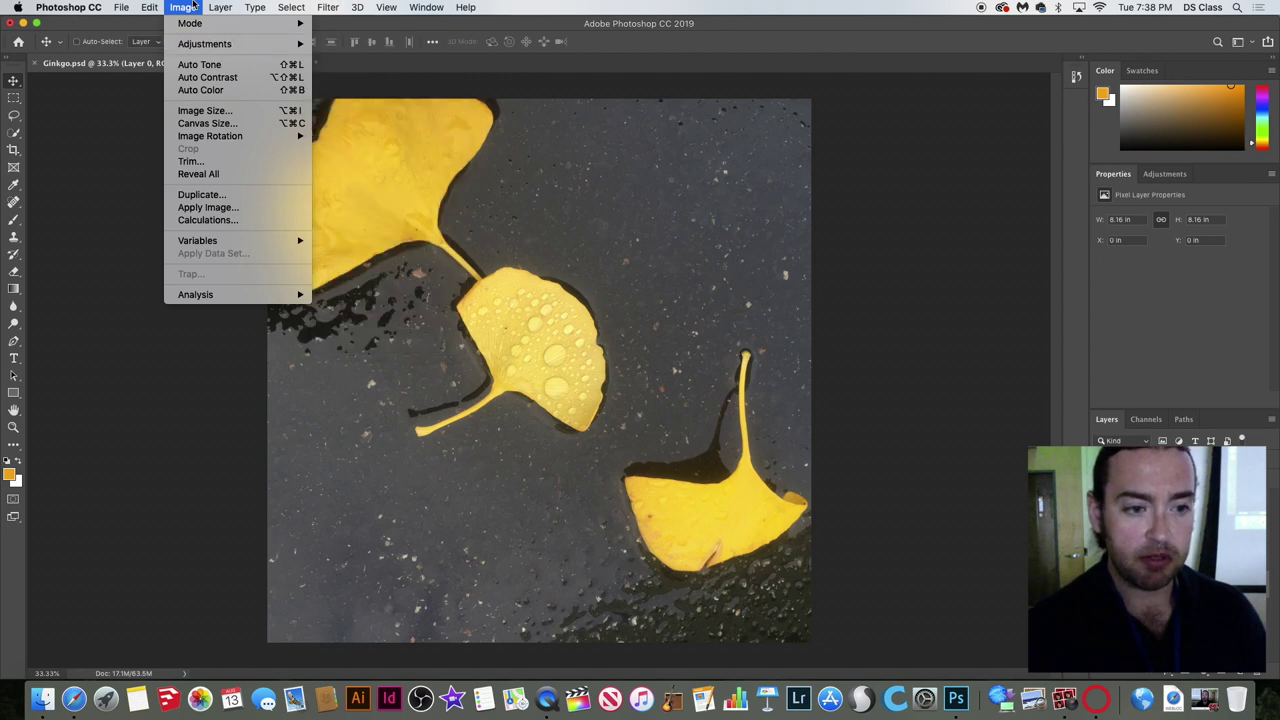
pyautogui.click(392, 115)
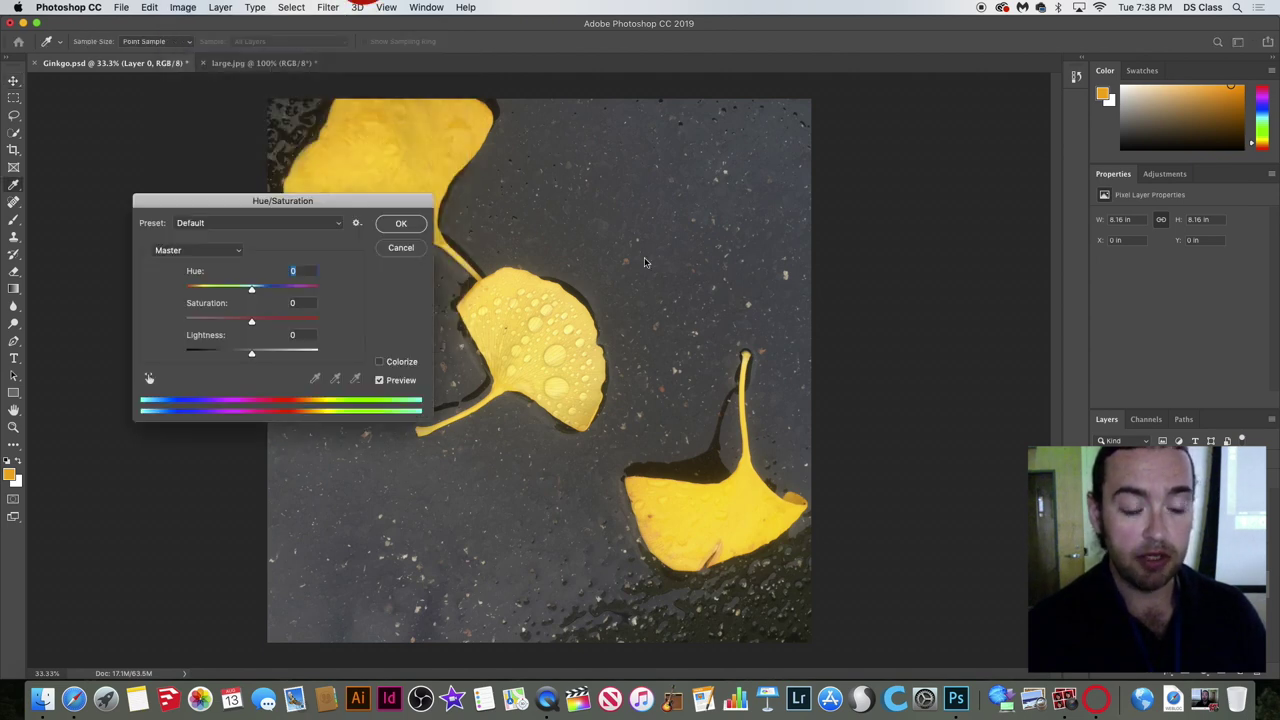
pyautogui.click(274, 353)
pyautogui.click(268, 318)
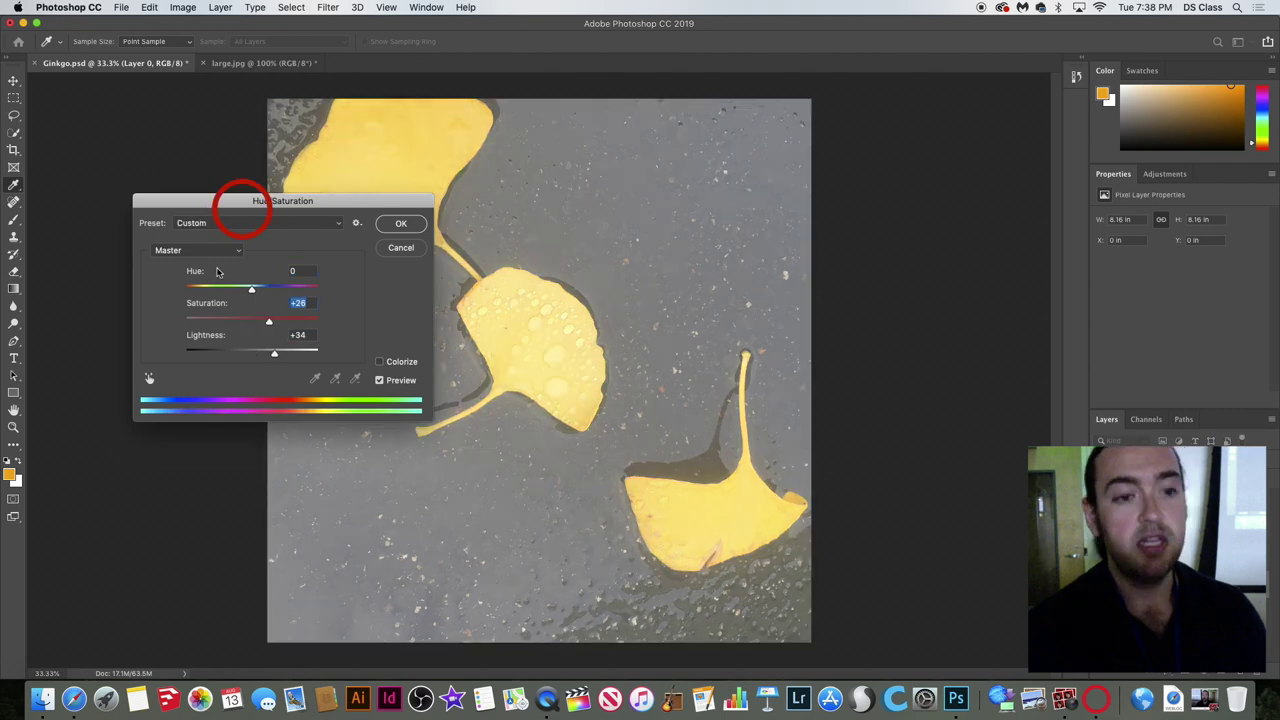
pyautogui.moveTo(251, 289); pyautogui.dragTo(250, 355)
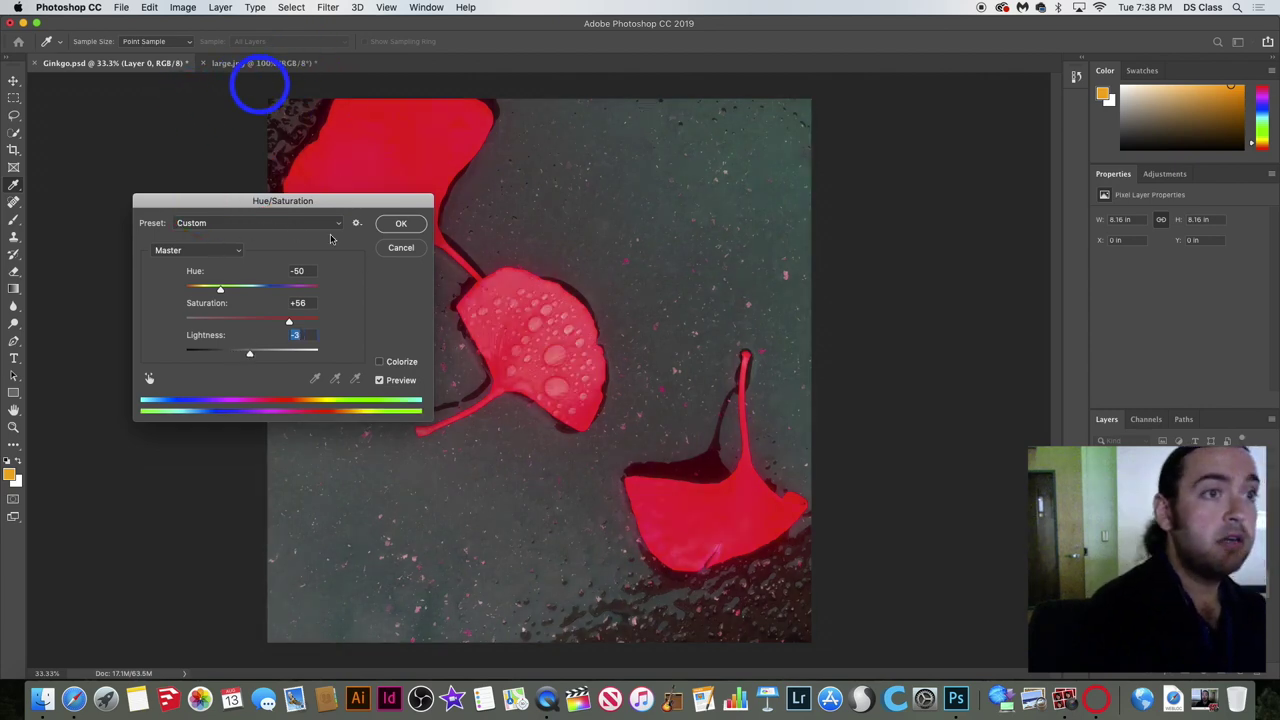
pyautogui.press('Return')
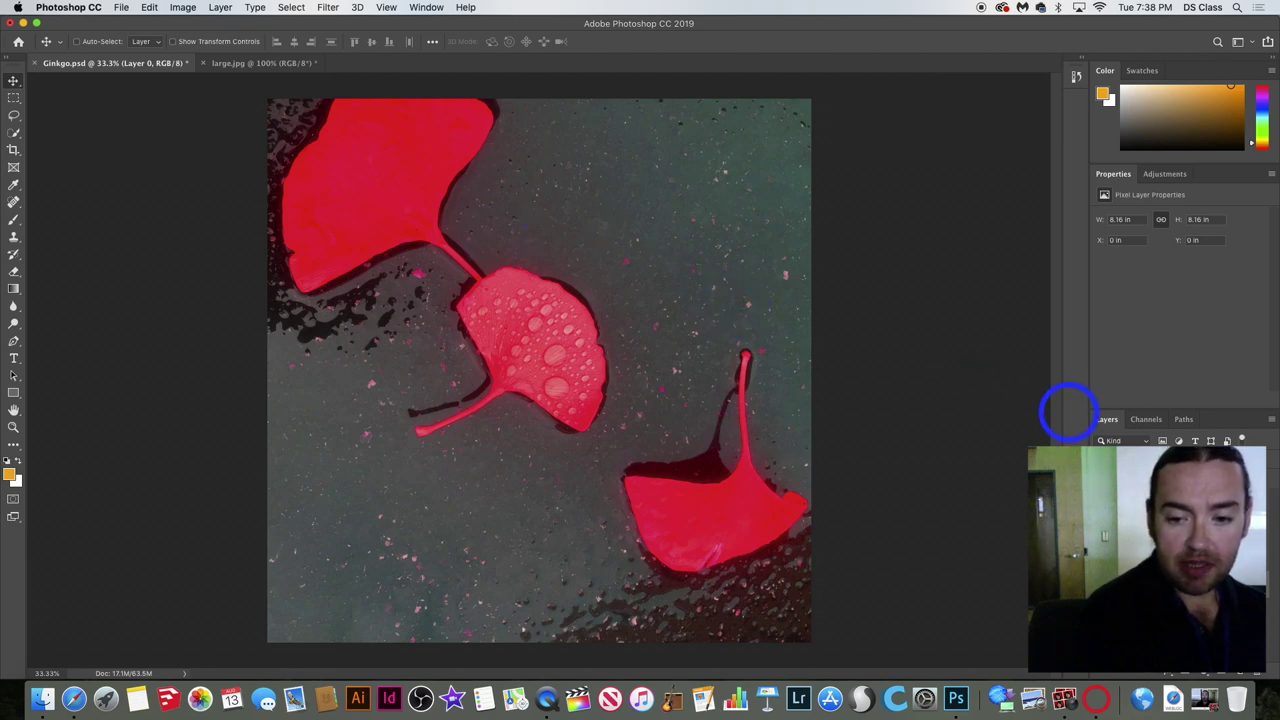
pyautogui.click(1066, 414)
pyautogui.moveTo(818, 518); pyautogui.dragTo(628, 450)
pyautogui.hotkey('ctrl', 'z')
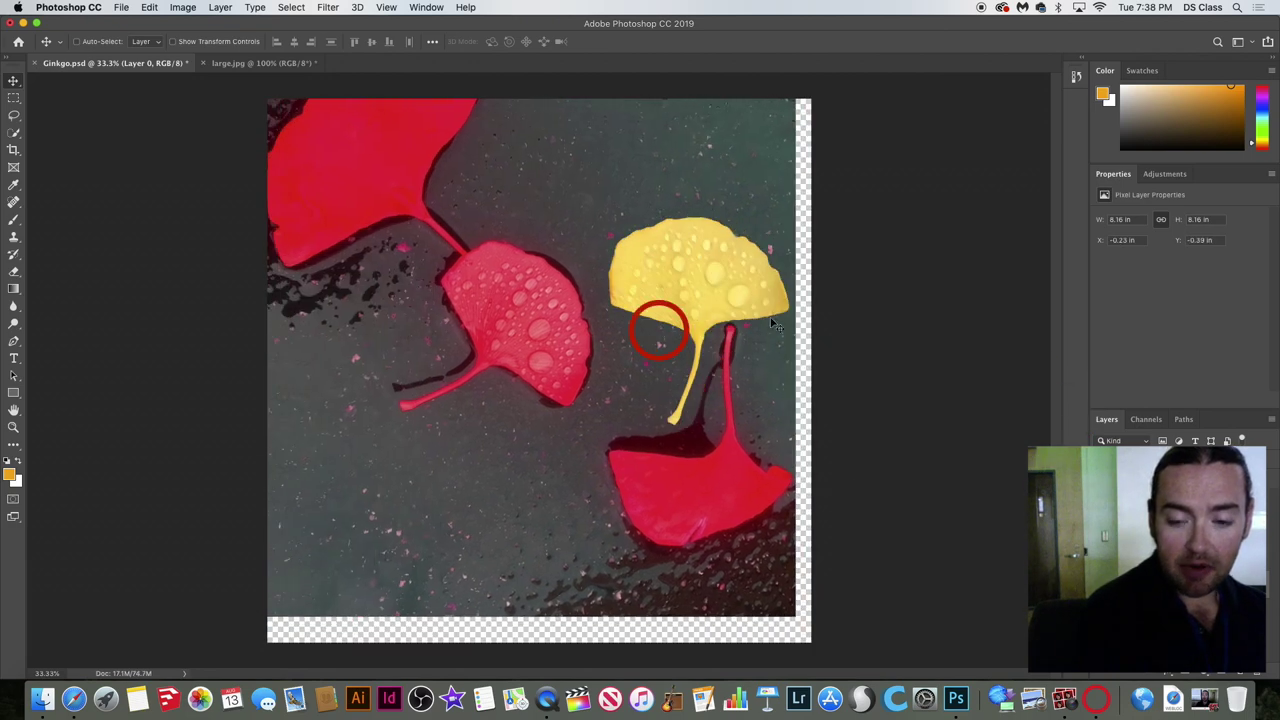
pyautogui.click(1188, 391)
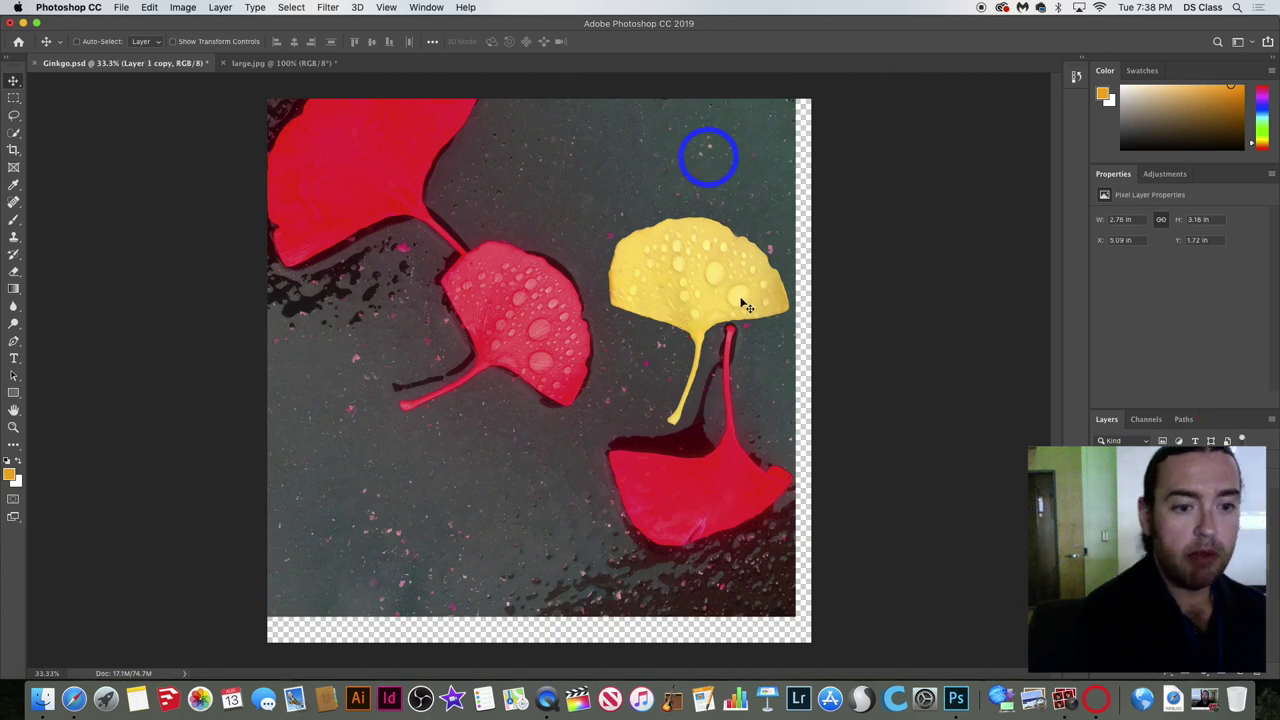
pyautogui.moveTo(743, 300); pyautogui.dragTo(532, 310)
pyautogui.moveTo(741, 575); pyautogui.dragTo(762, 603)
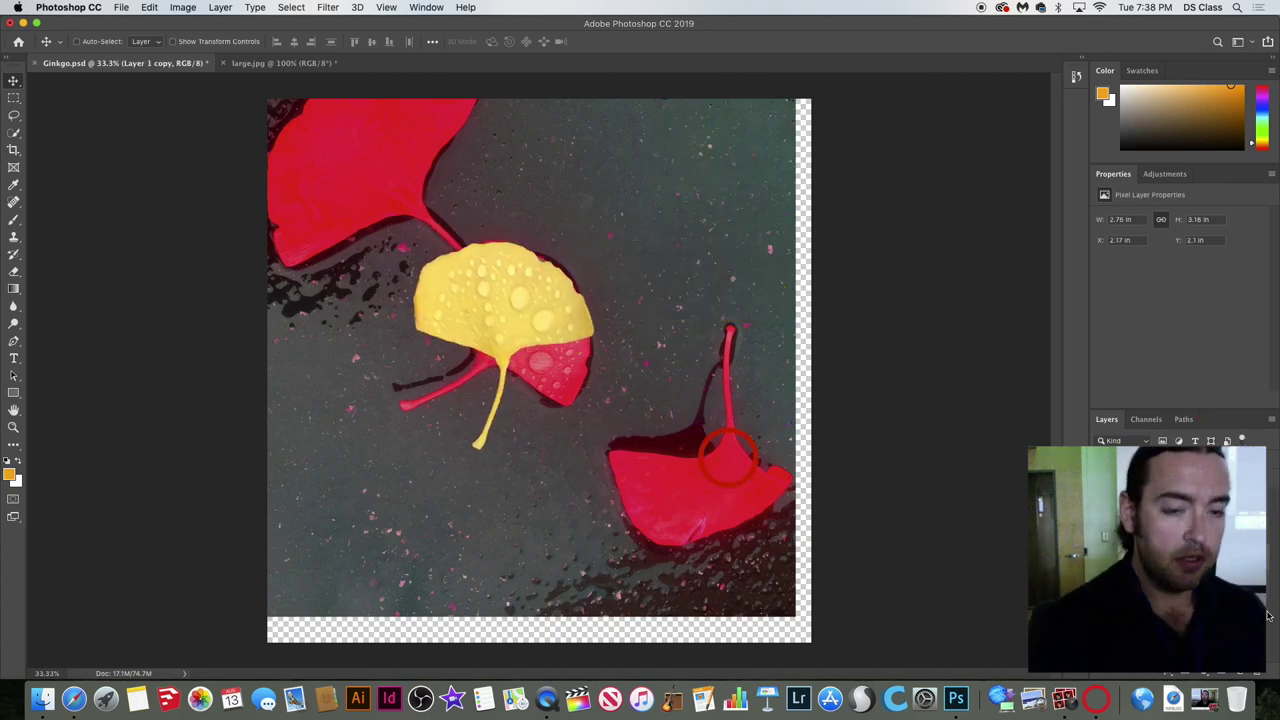
pyautogui.moveTo(669, 571)
pyautogui.mouseDown()
pyautogui.moveTo(697, 597)
pyautogui.moveTo(669, 571)
pyautogui.mouseUp()
pyautogui.click(357, 215)
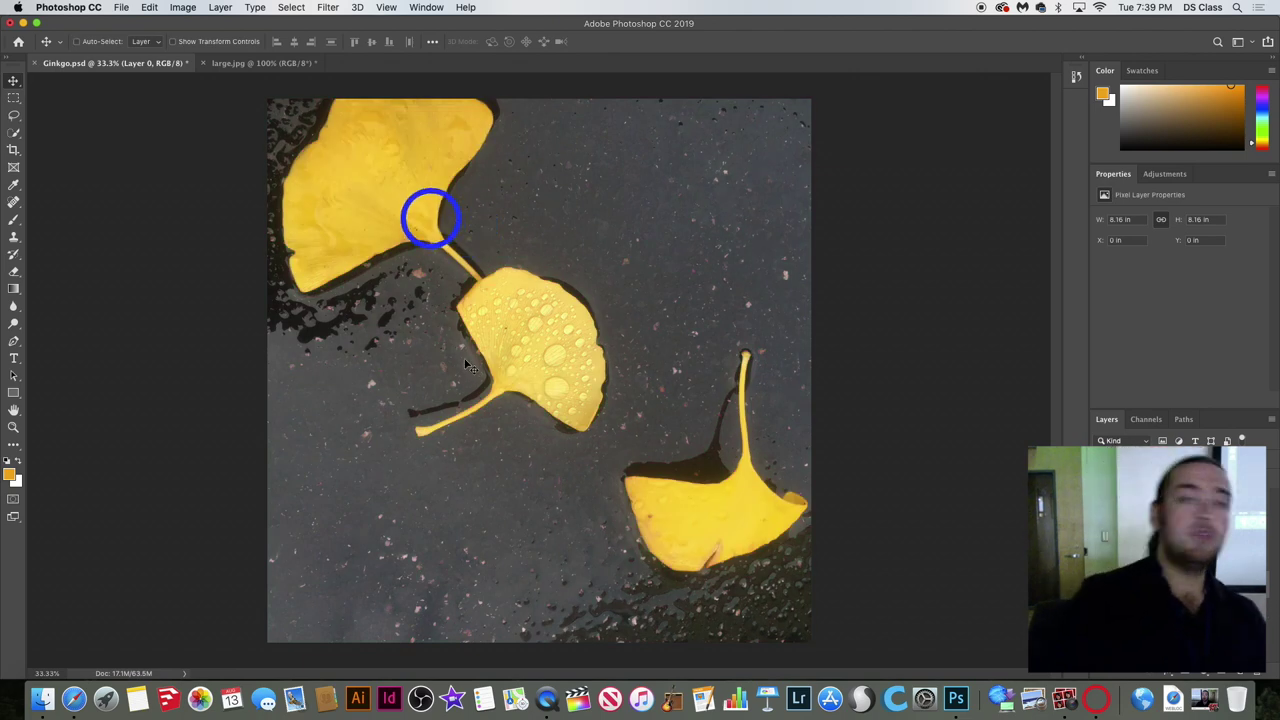
# Show the Adjustments tab beside Properties, listing the adjustment layer types.
pyautogui.click(1152, 178)
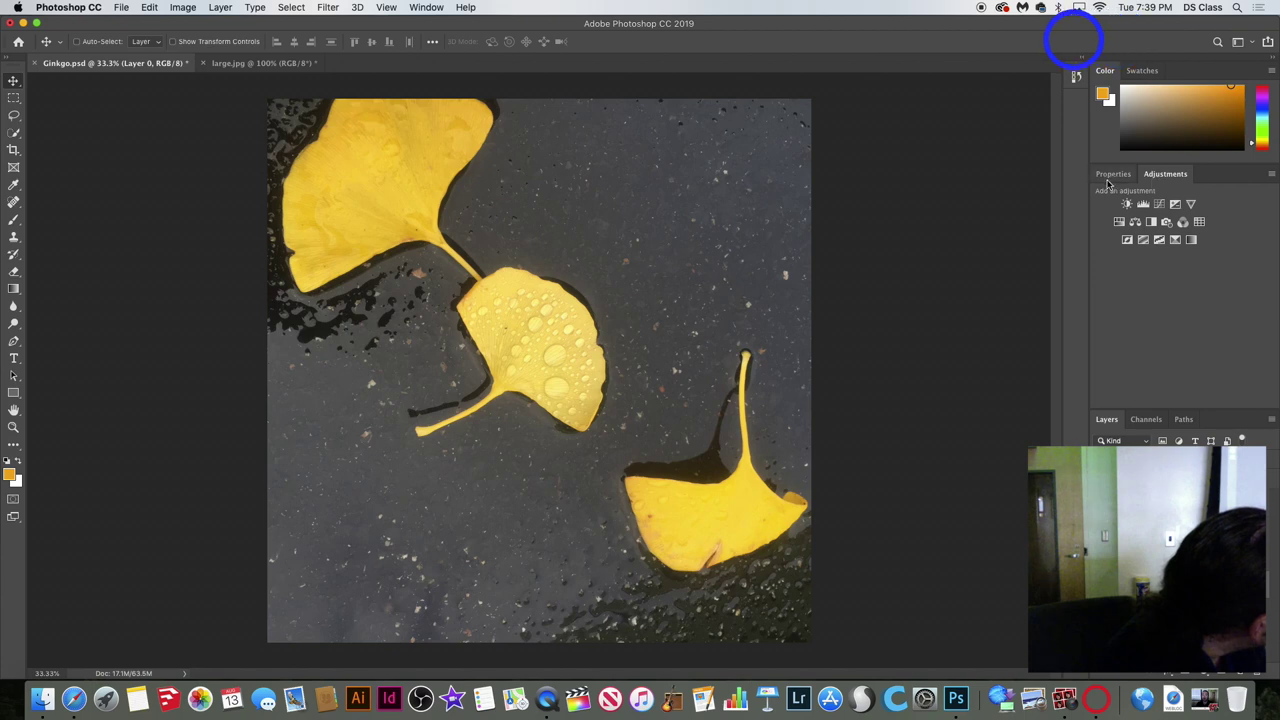
pyautogui.click(1112, 180)
pyautogui.click(1150, 180)
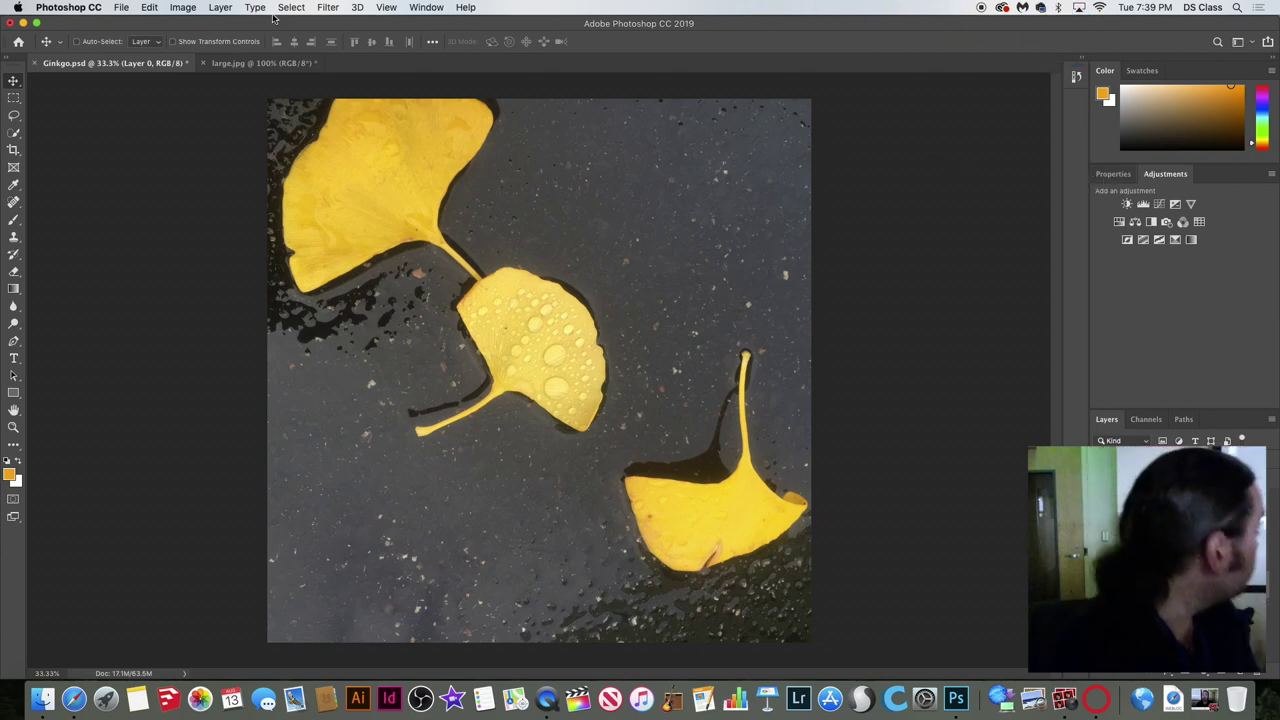
pyautogui.click(1158, 222)
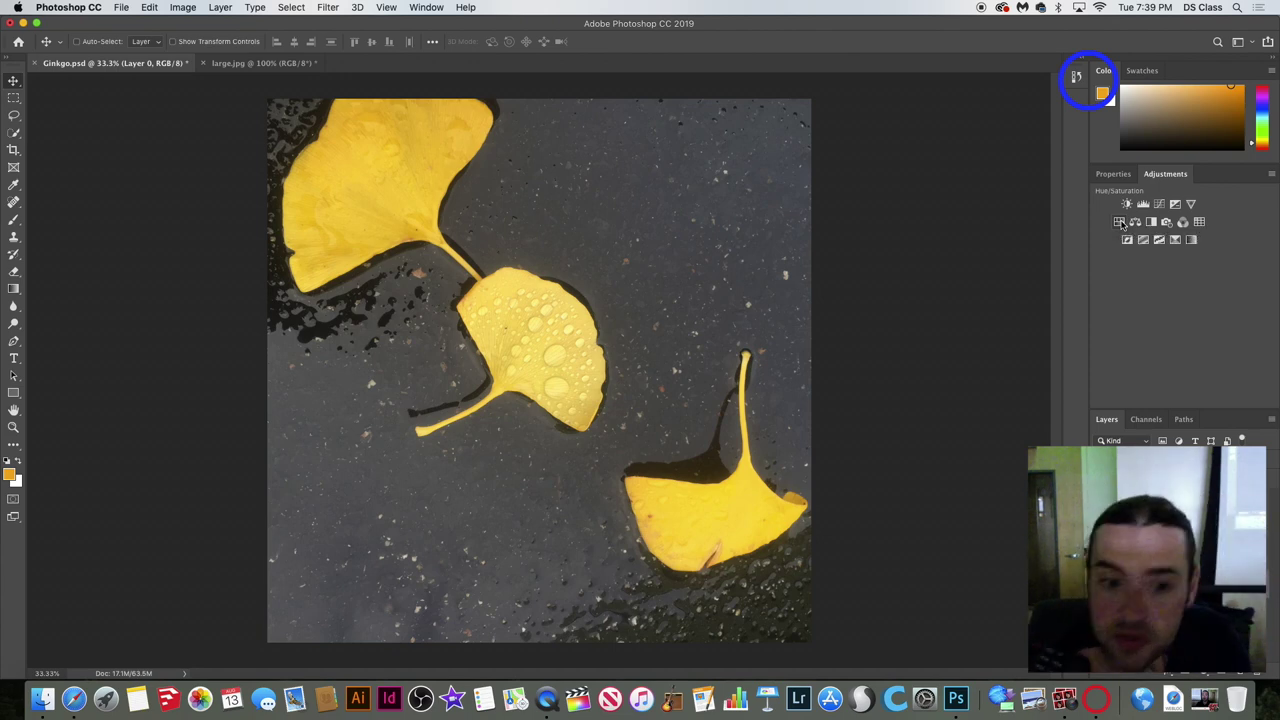
# Add a Hue/Saturation layer and, after trying several hues, settle on +45 for lime-green leaves.
pyautogui.click(1120, 222)
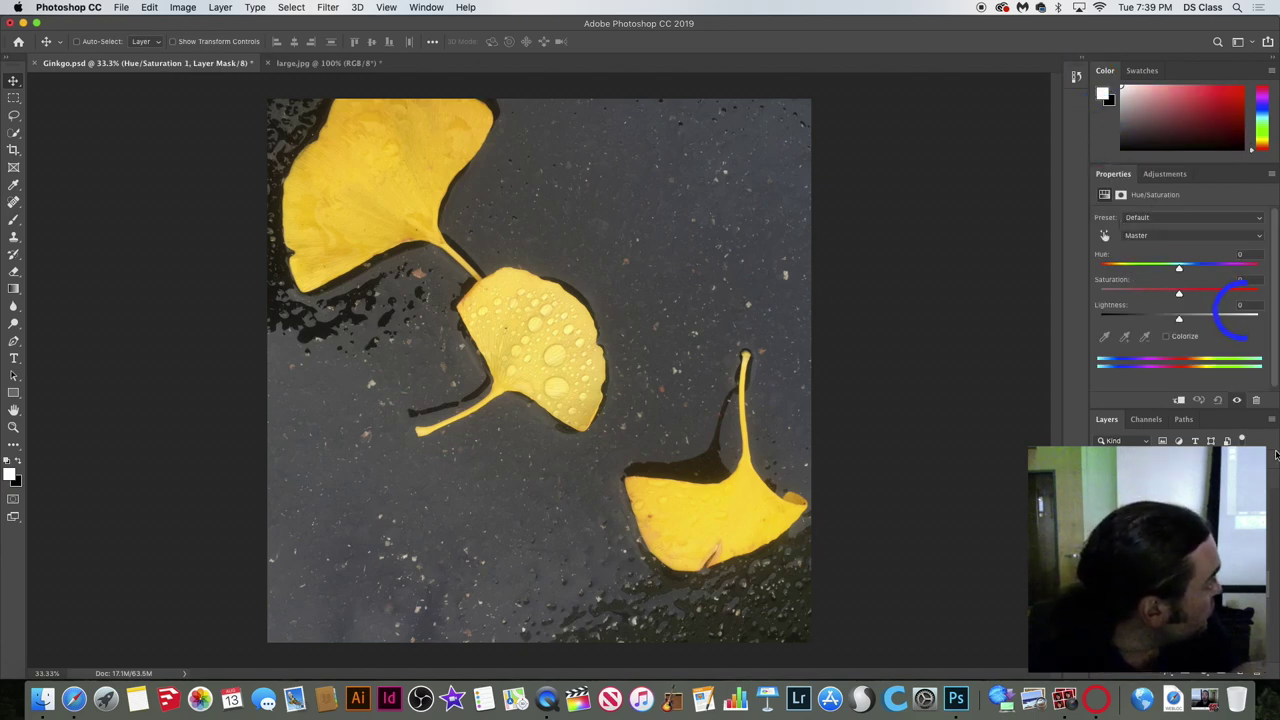
pyautogui.moveTo(1178, 270); pyautogui.dragTo(1097, 277)
pyautogui.moveTo(1100, 270); pyautogui.dragTo(1199, 281)
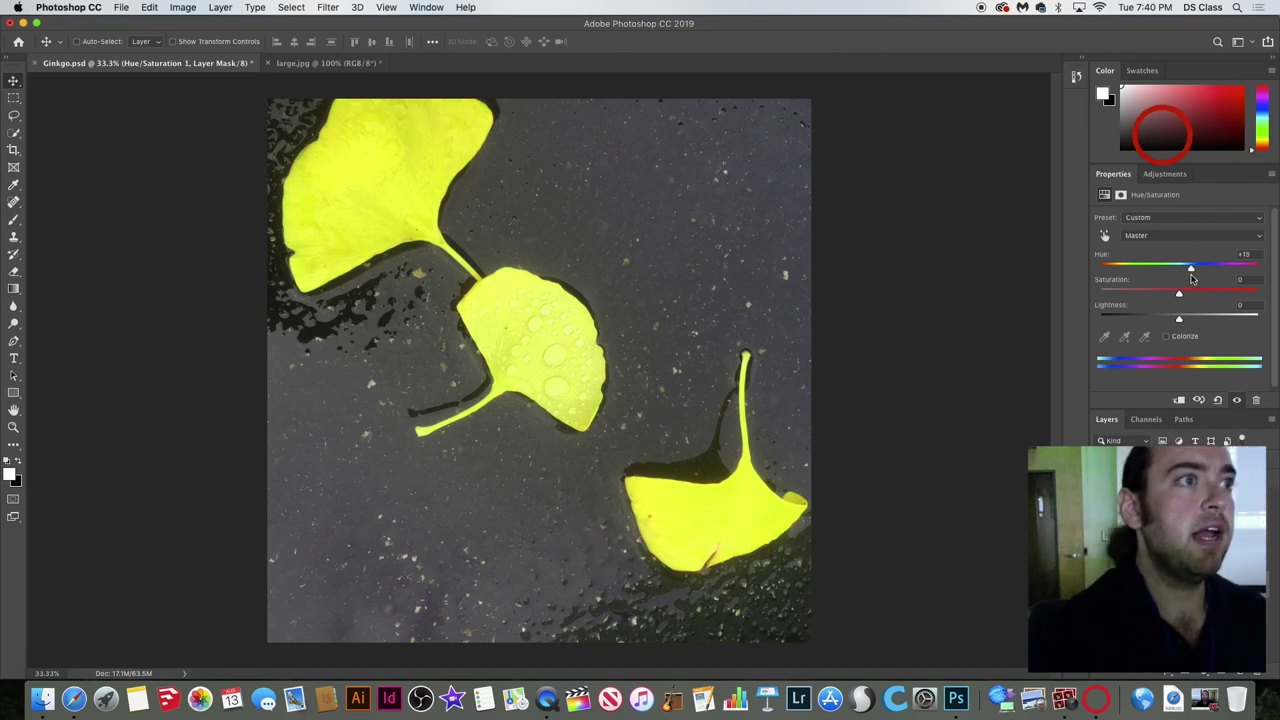
pyautogui.moveTo(1195, 272); pyautogui.dragTo(1094, 281)
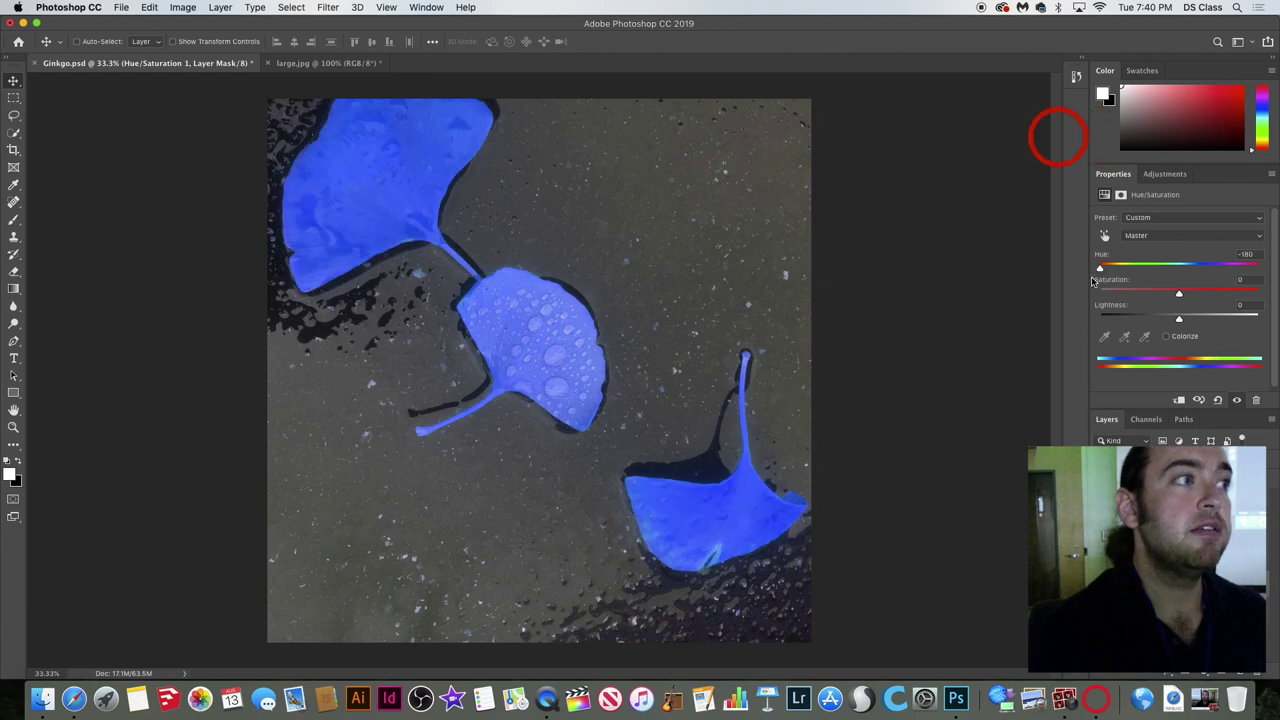
pyautogui.moveTo(1103, 279); pyautogui.dragTo(1207, 272)
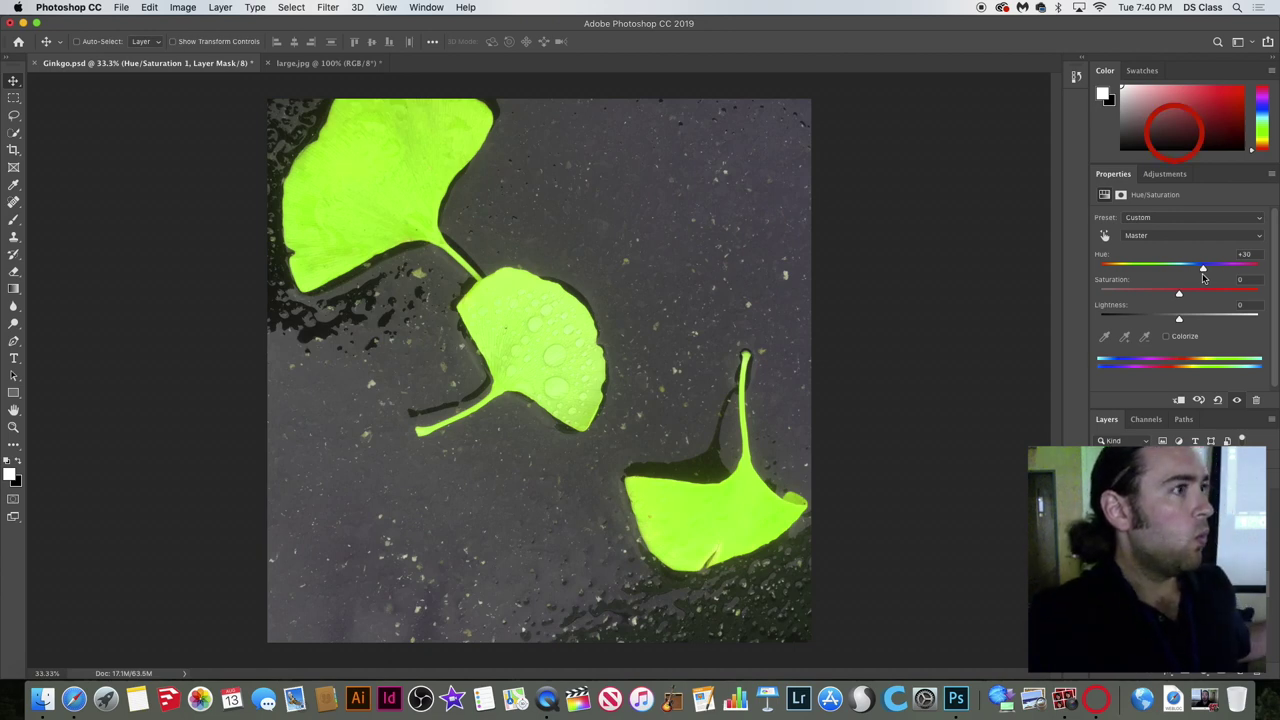
pyautogui.moveTo(1202, 273)
pyautogui.mouseDown()
pyautogui.moveTo(1175, 272)
pyautogui.moveTo(1194, 287)
pyautogui.mouseUp()
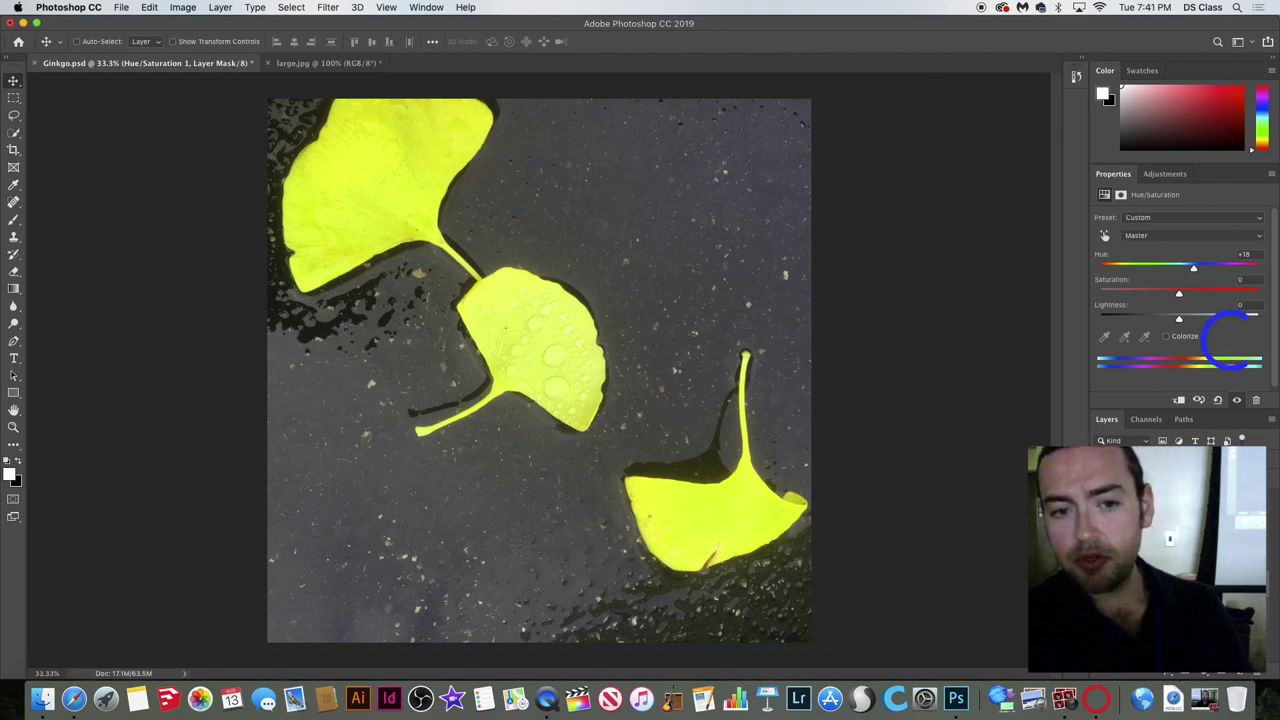
pyautogui.moveTo(1192, 271); pyautogui.dragTo(1160, 294)
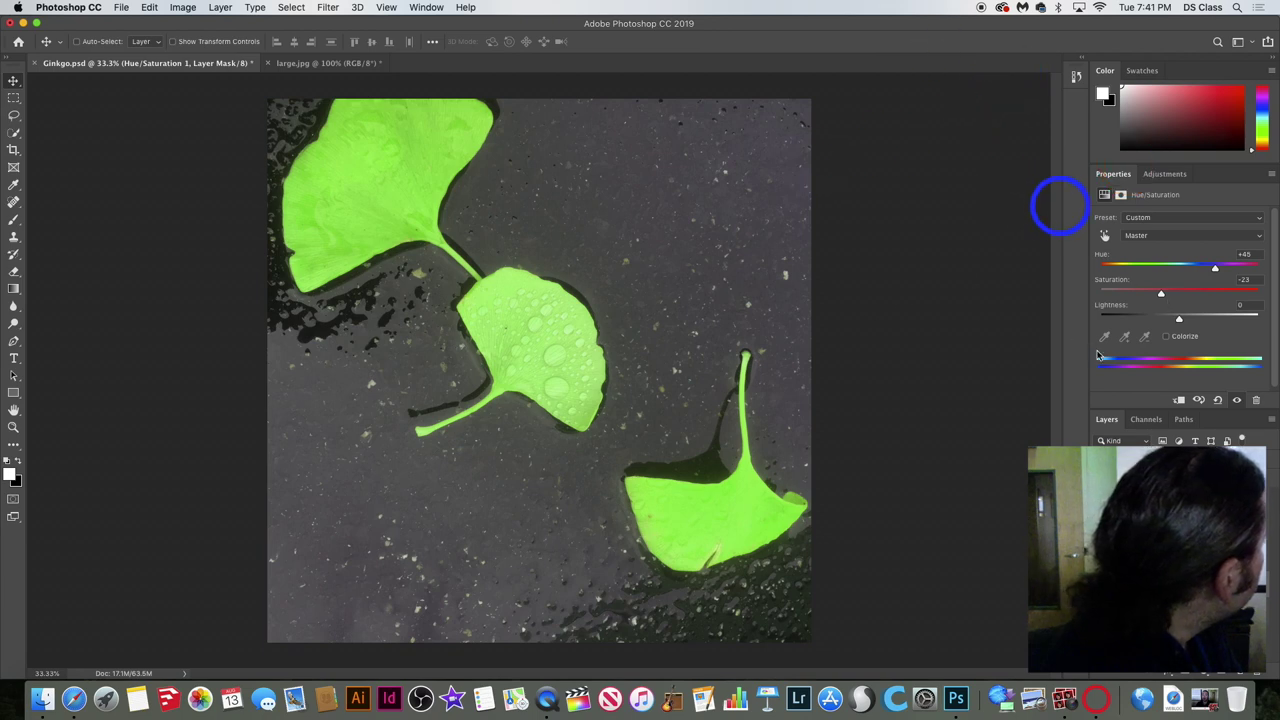
# Select Layer 1 copy and try several positions for the yellow leaf among the green leaves.
pyautogui.click(1069, 417)
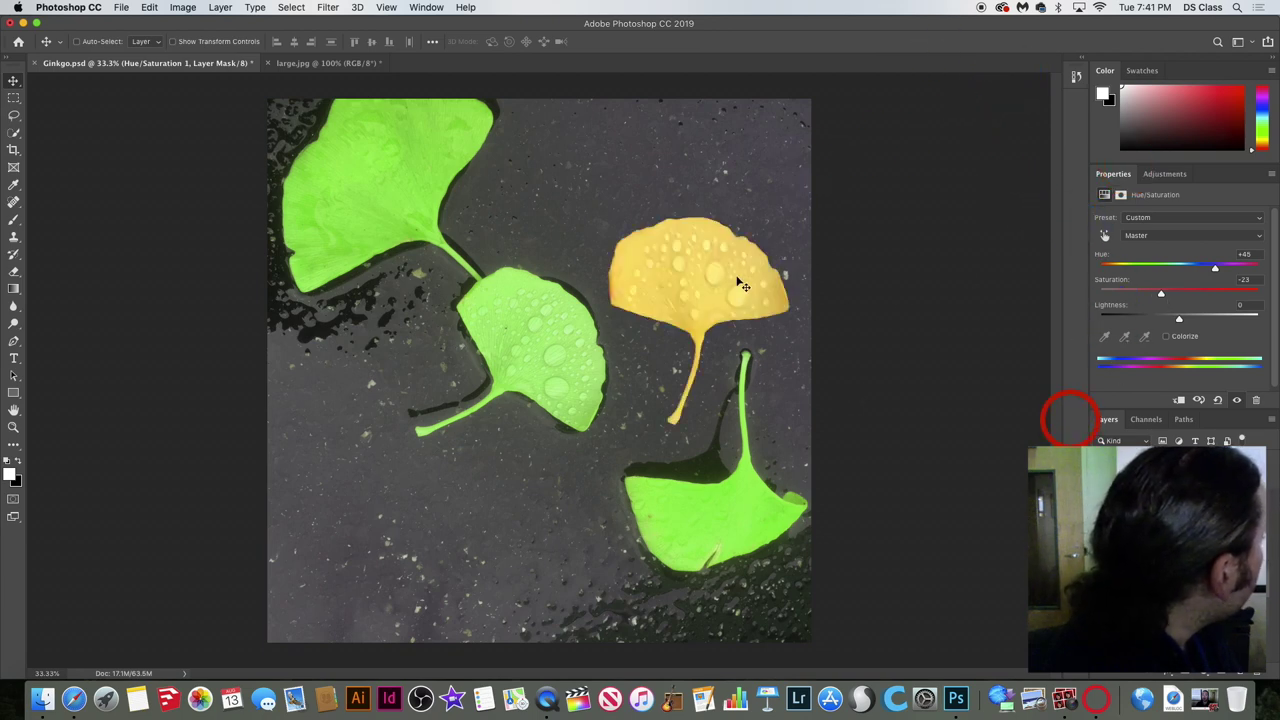
pyautogui.click(703, 135)
pyautogui.click(1143, 421)
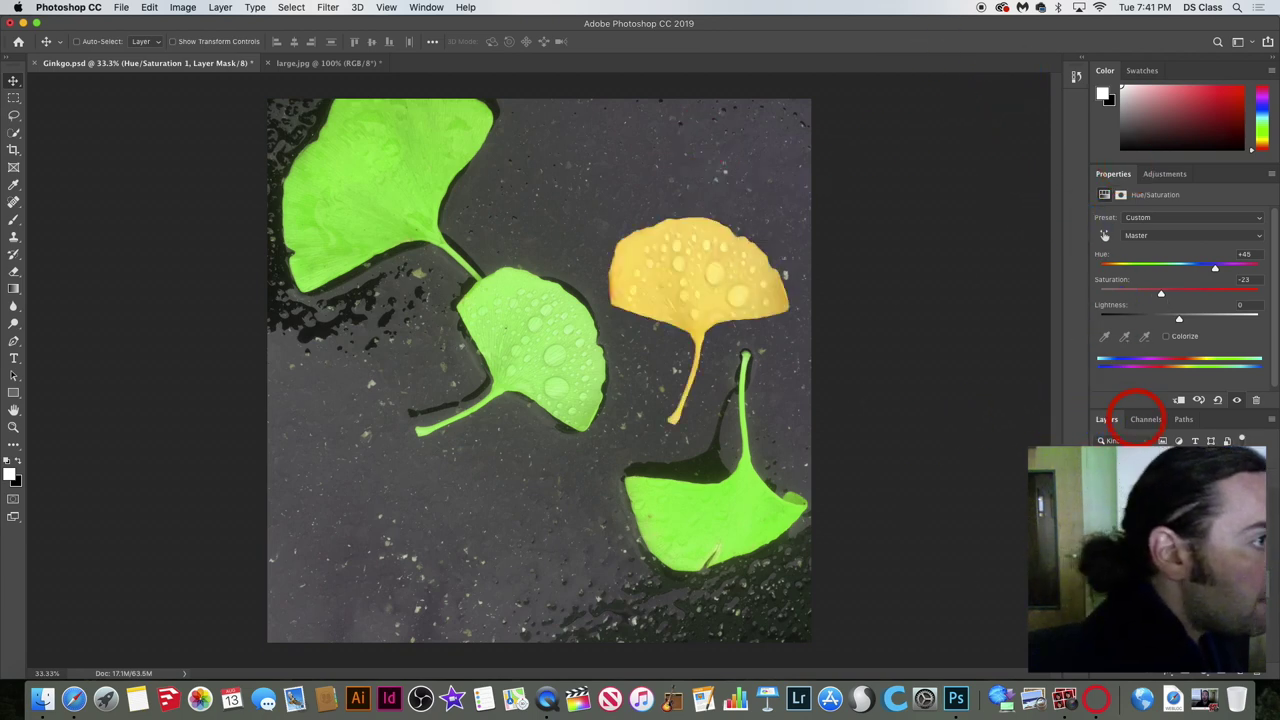
pyautogui.moveTo(697, 232); pyautogui.dragTo(488, 415)
pyautogui.moveTo(500, 472); pyautogui.dragTo(663, 309)
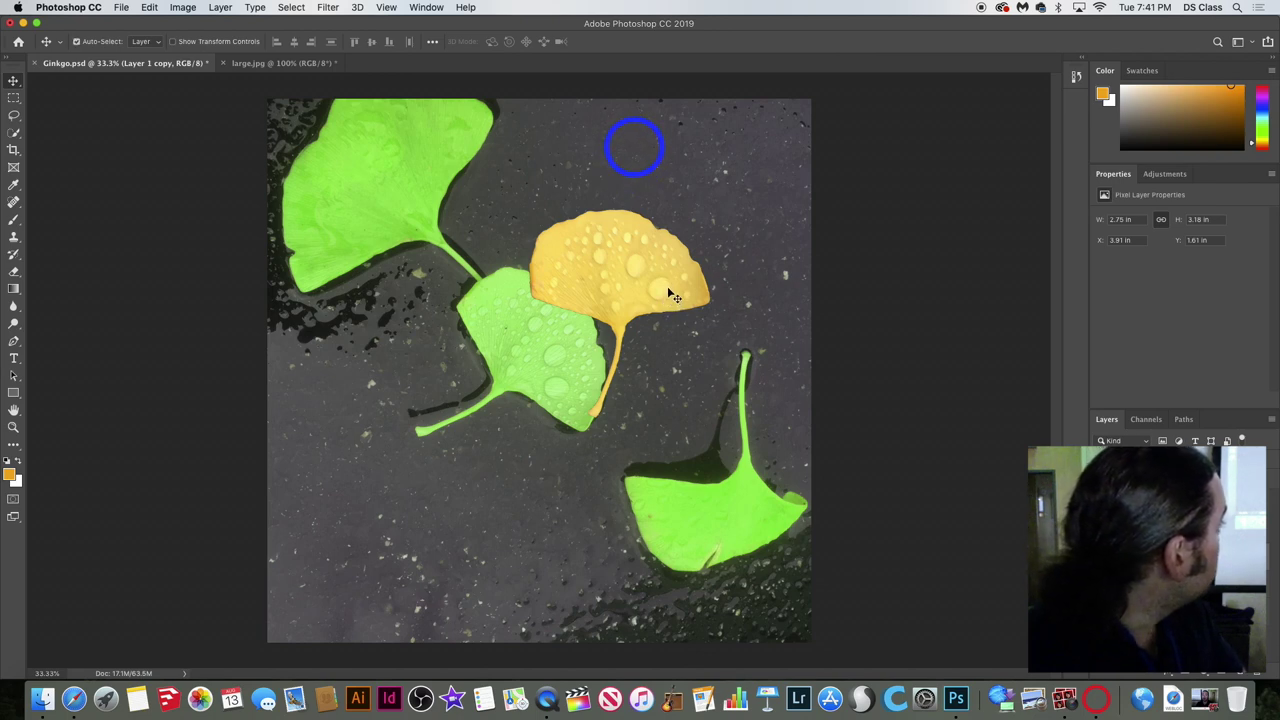
pyautogui.moveTo(672, 294); pyautogui.dragTo(752, 298)
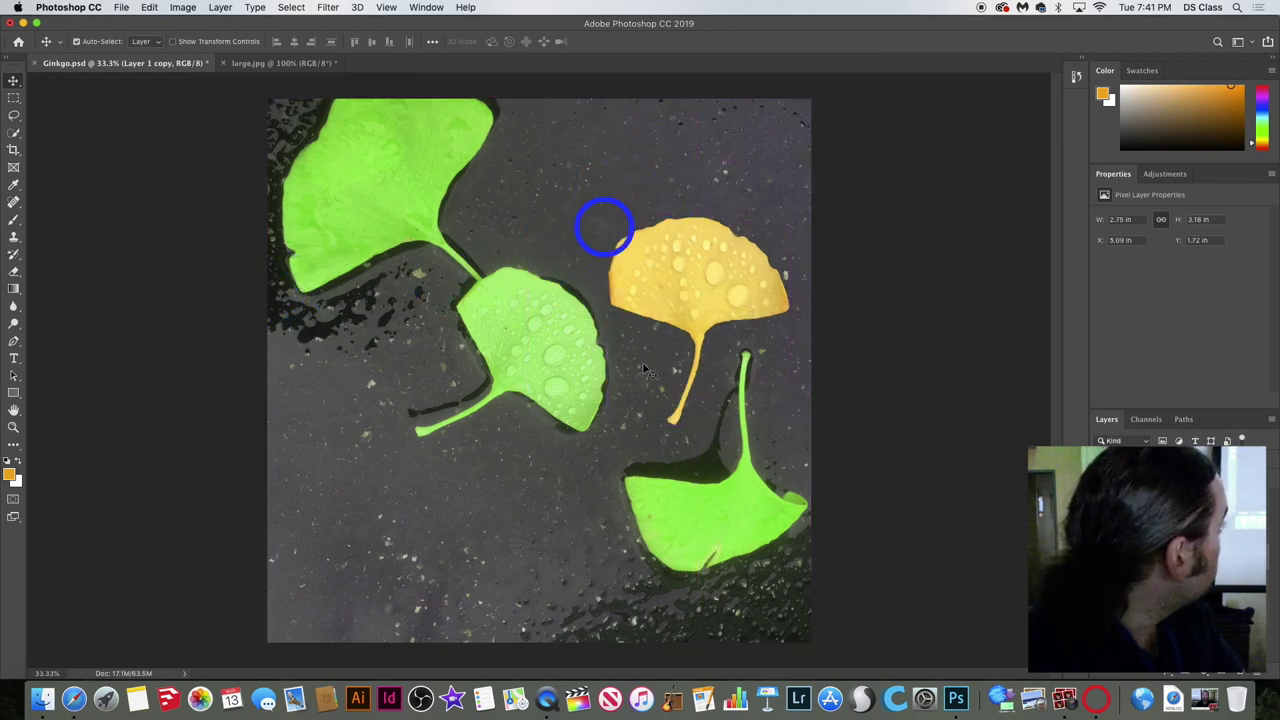
pyautogui.press('super+comma')
pyautogui.press('super+comma')
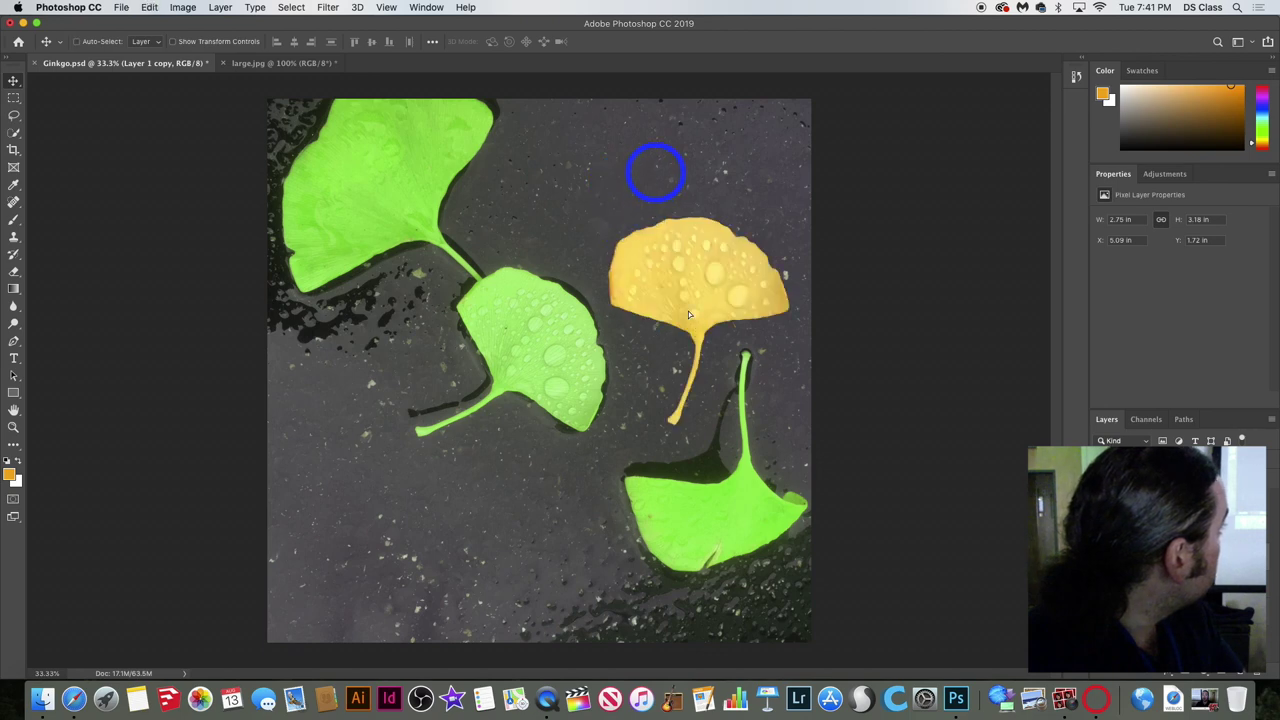
pyautogui.moveTo(688, 315); pyautogui.dragTo(488, 233)
# Move the blue Layer 1 leaf onto the lower green leaf.
pyautogui.click(1123, 390)
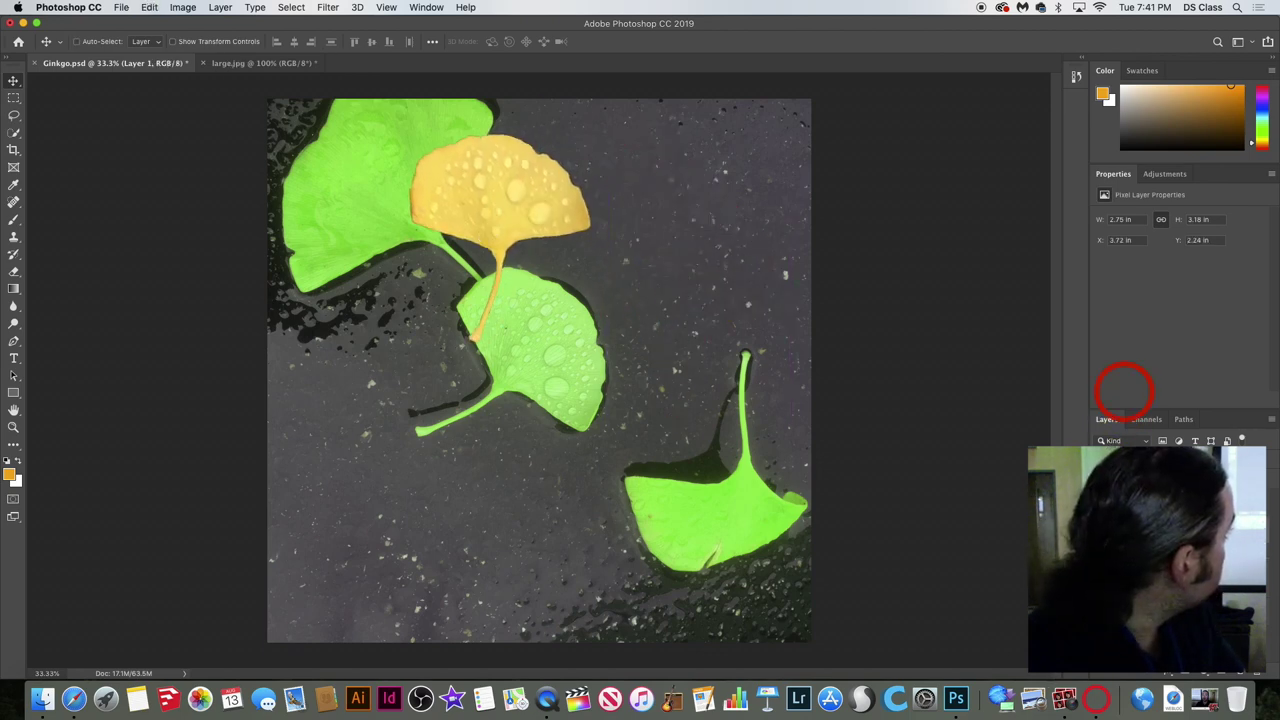
pyautogui.moveTo(656, 300); pyautogui.dragTo(783, 229)
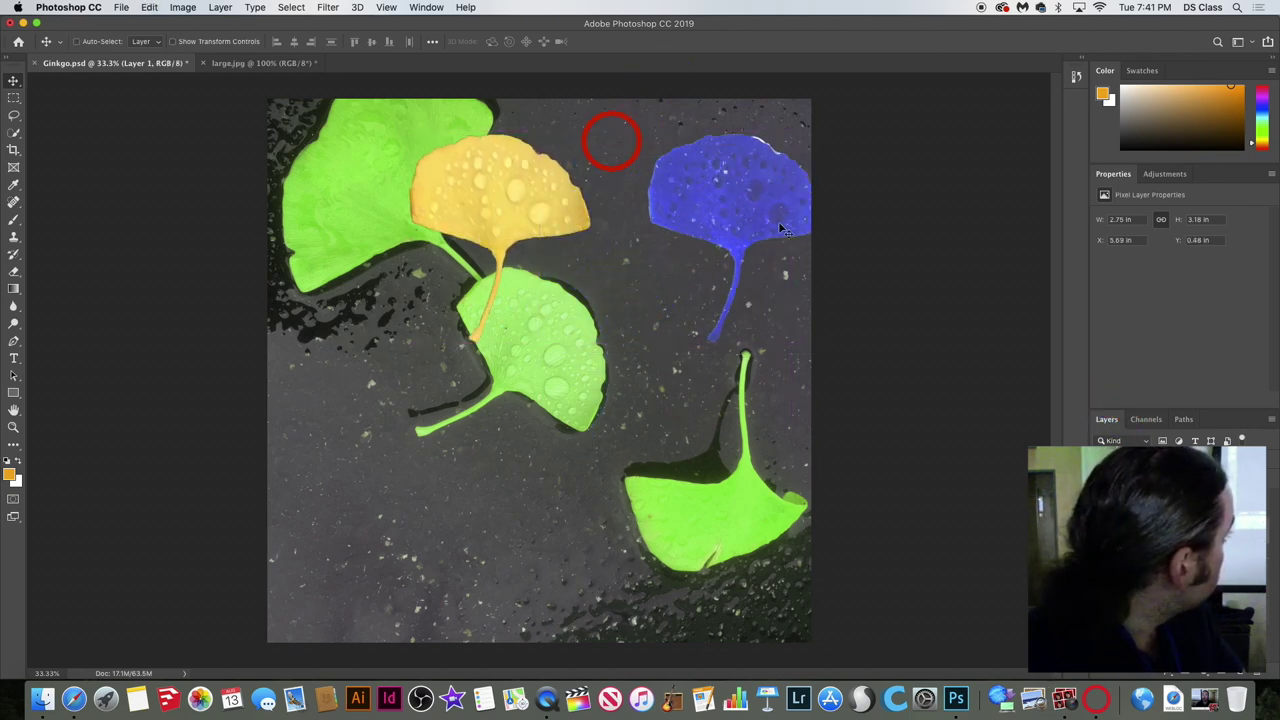
pyautogui.moveTo(446, 172); pyautogui.dragTo(362, 525)
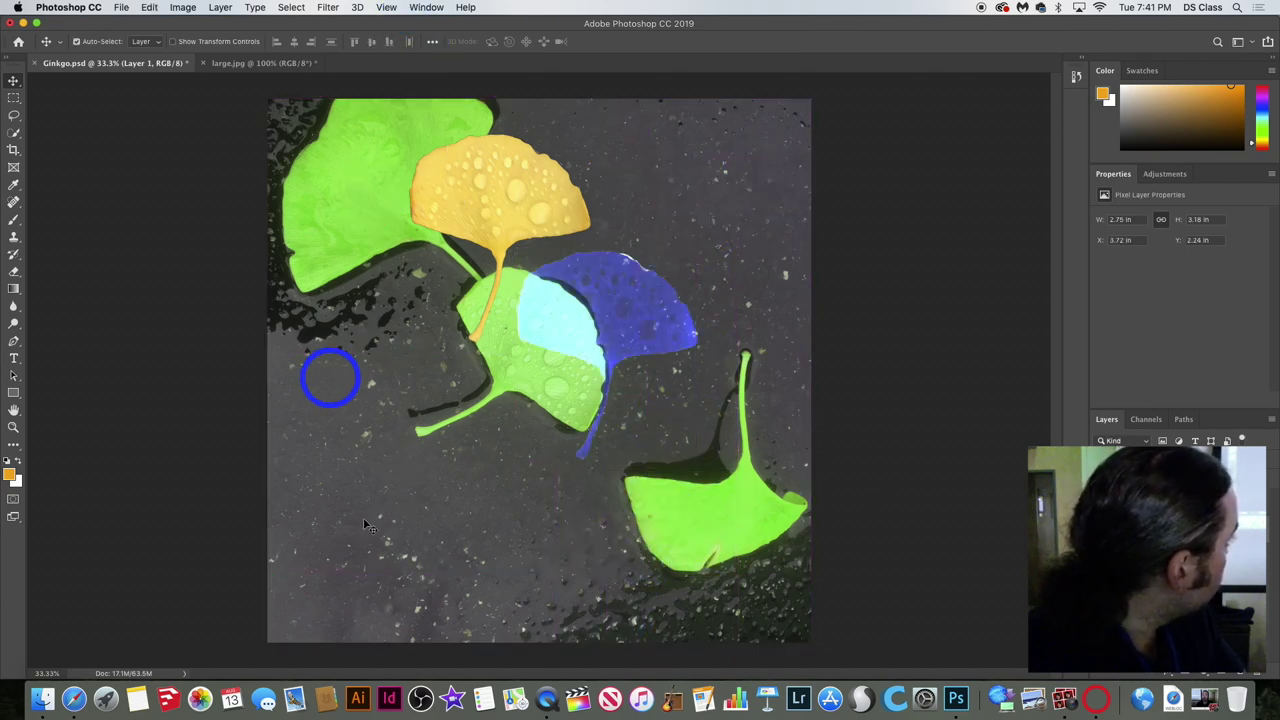
pyautogui.moveTo(328, 375); pyautogui.dragTo(480, 394)
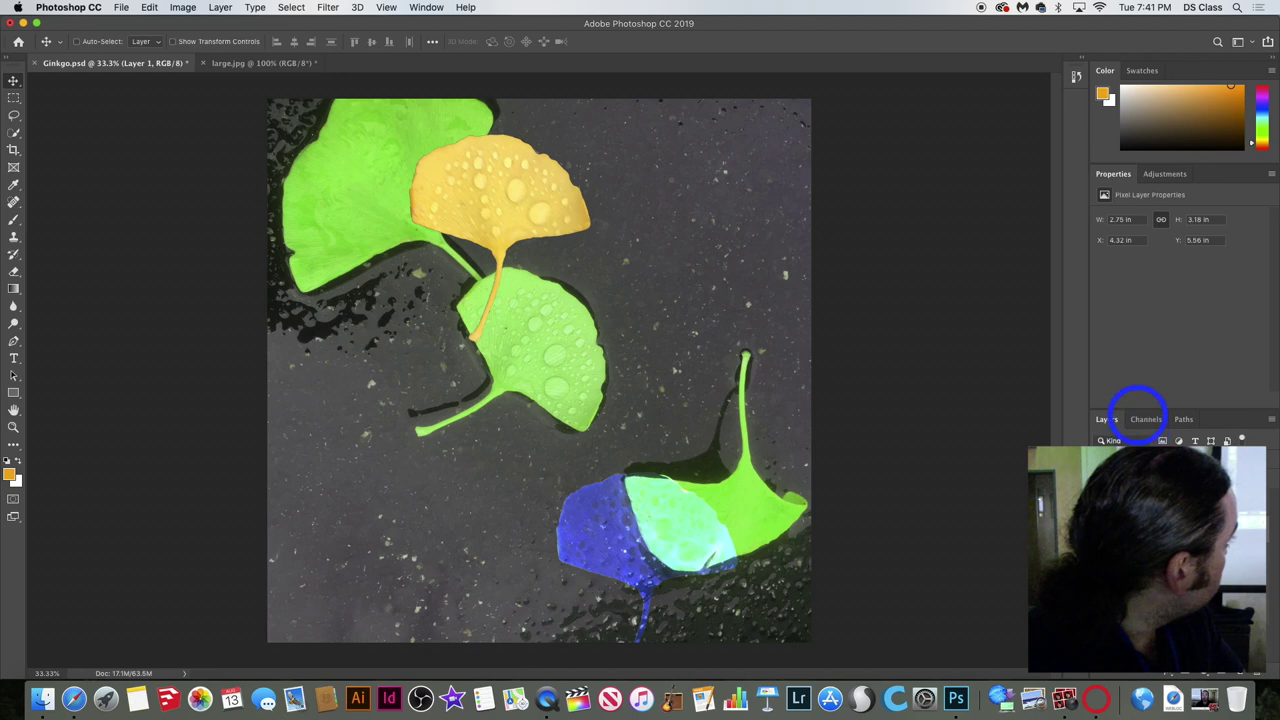
# Move the yellow leaf left beside the top leaf's stem, at X 0.83 in, Y 2.37 in.
pyautogui.click(1138, 413)
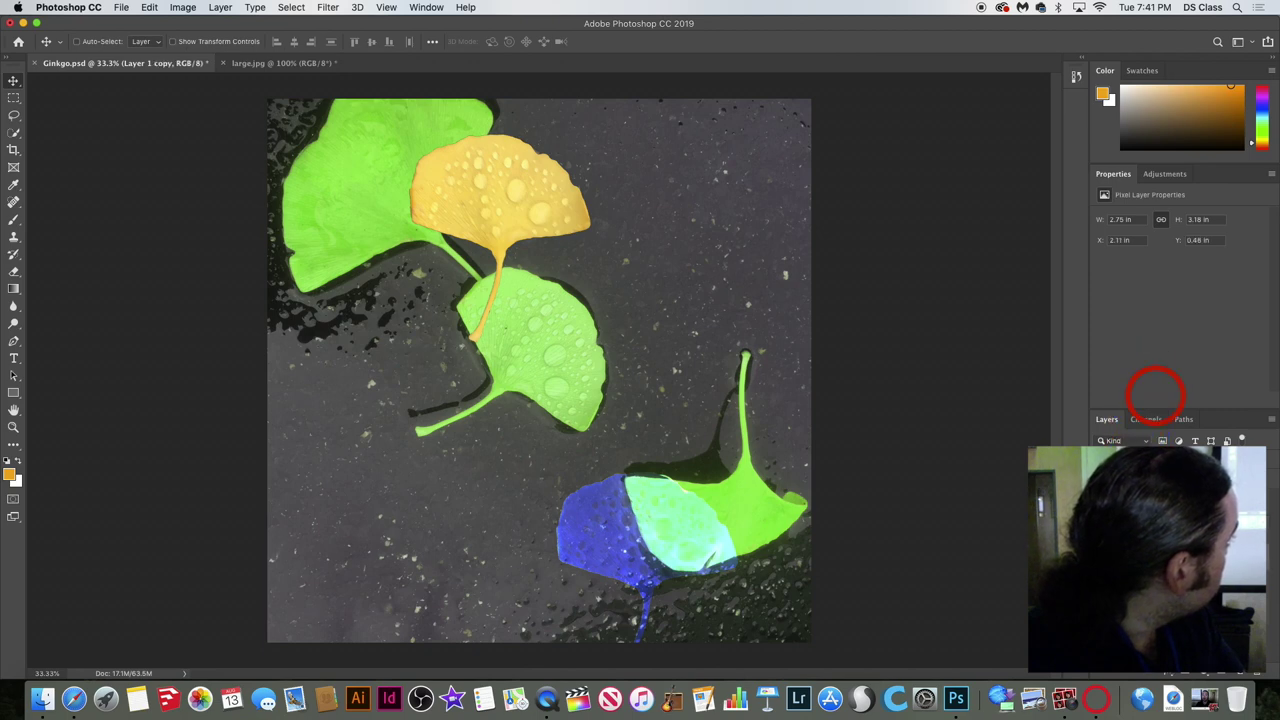
pyautogui.moveTo(1183, 380); pyautogui.dragTo(614, 358)
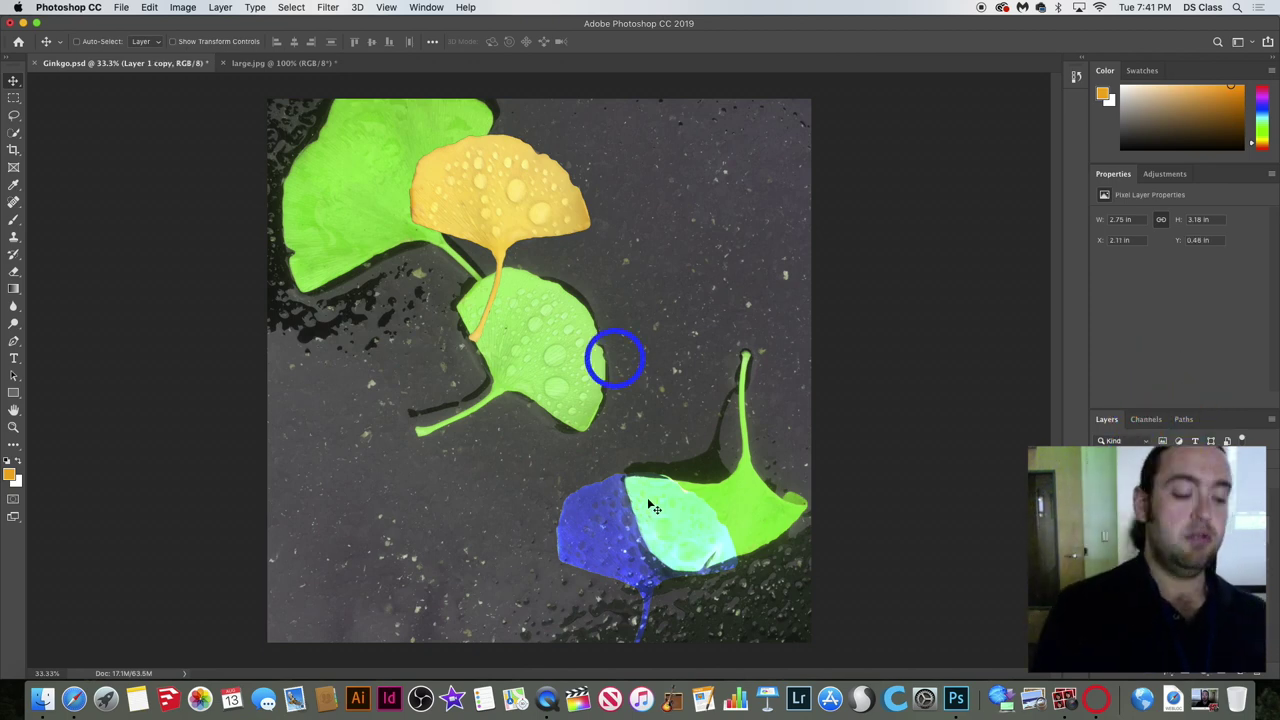
pyautogui.moveTo(583, 297); pyautogui.dragTo(551, 437)
pyautogui.press('super+z')
pyautogui.click(557, 208)
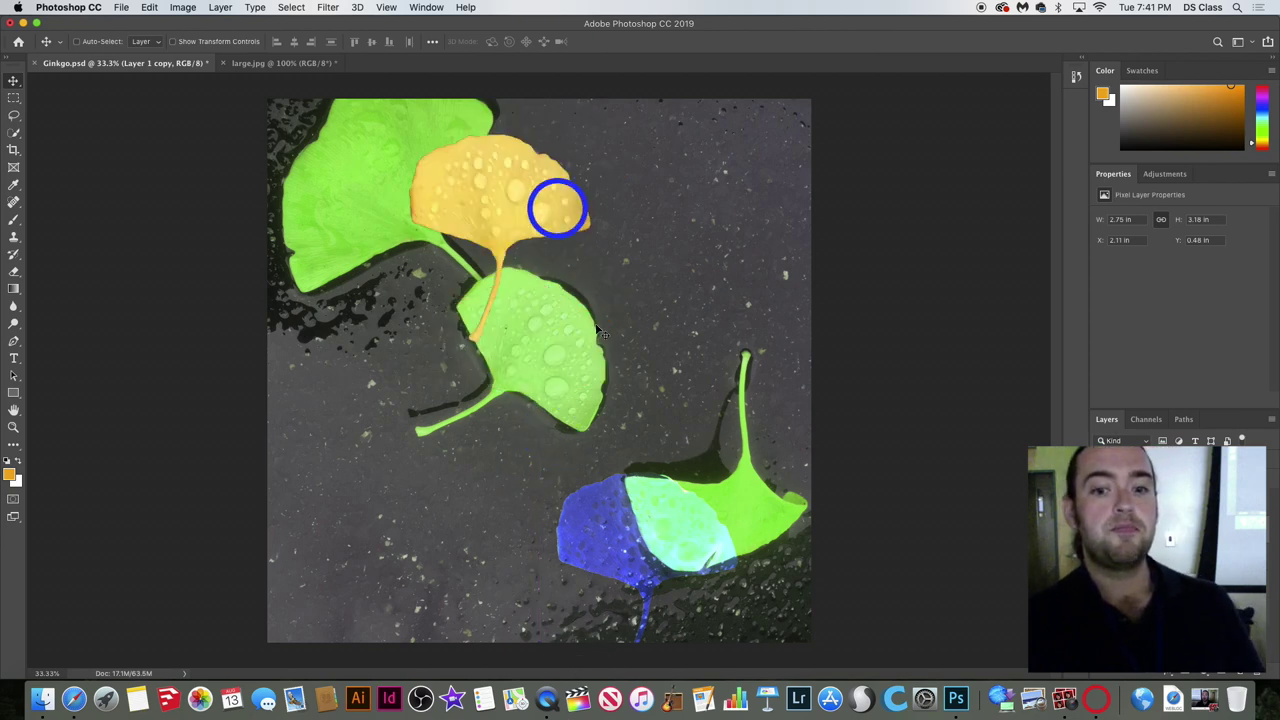
pyautogui.moveTo(516, 235); pyautogui.dragTo(438, 340)
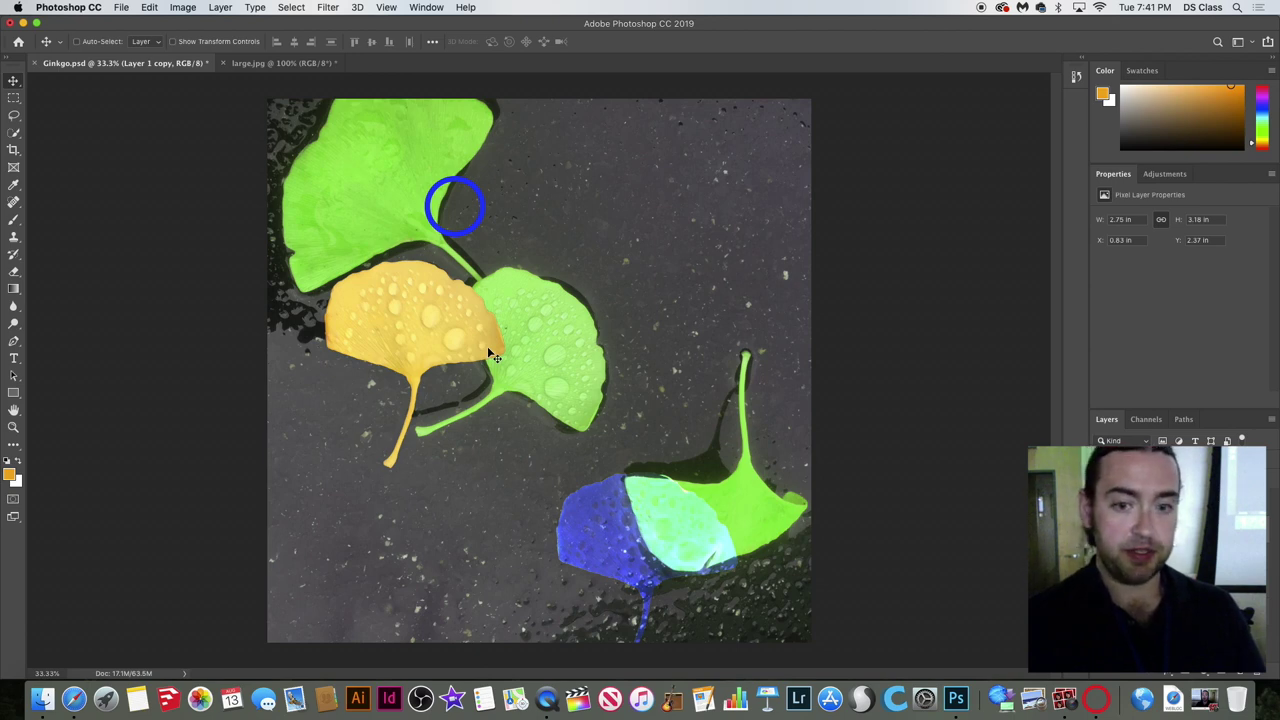
# Undo the last leaf move and nudge the yellow leaf slightly left.
pyautogui.moveTo(489, 353); pyautogui.dragTo(419, 343)
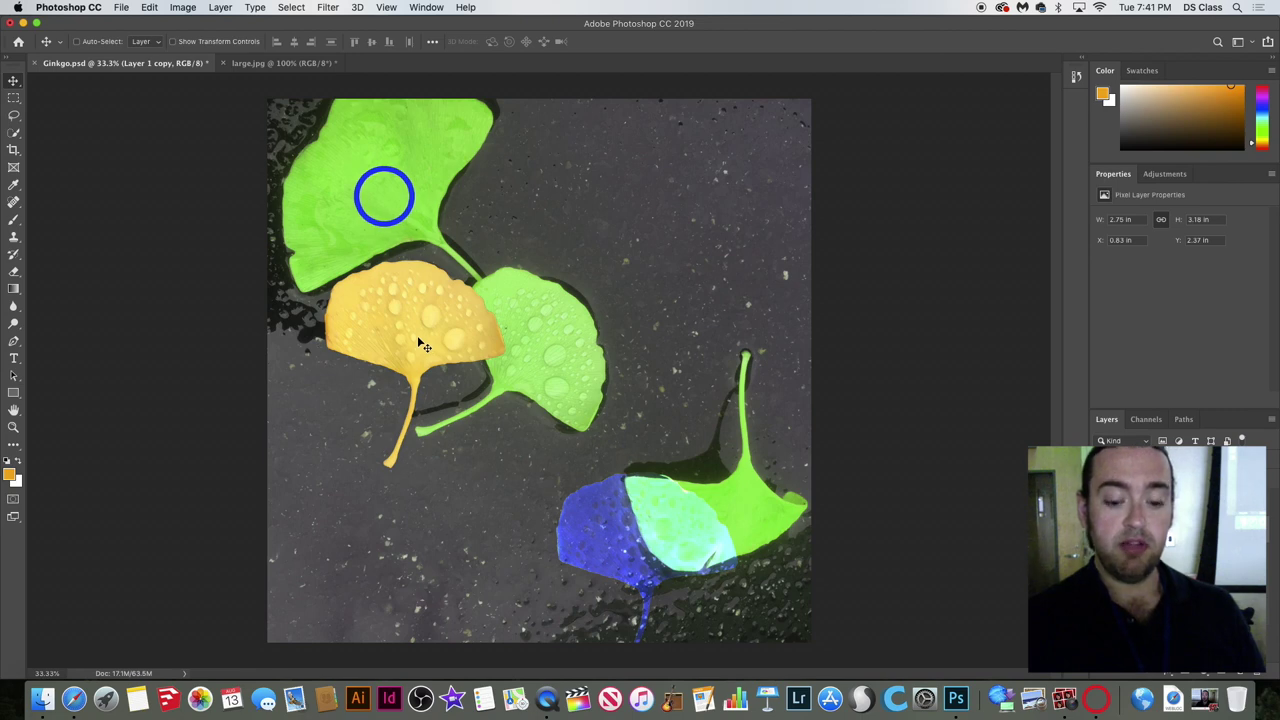
pyautogui.press('super+z')
pyautogui.moveTo(575, 564); pyautogui.dragTo(555, 569)
# Scale the yellow leaf up to 5.22 × 6.05 in, move it top-right, and lower its opacity.
pyautogui.press('super+t')
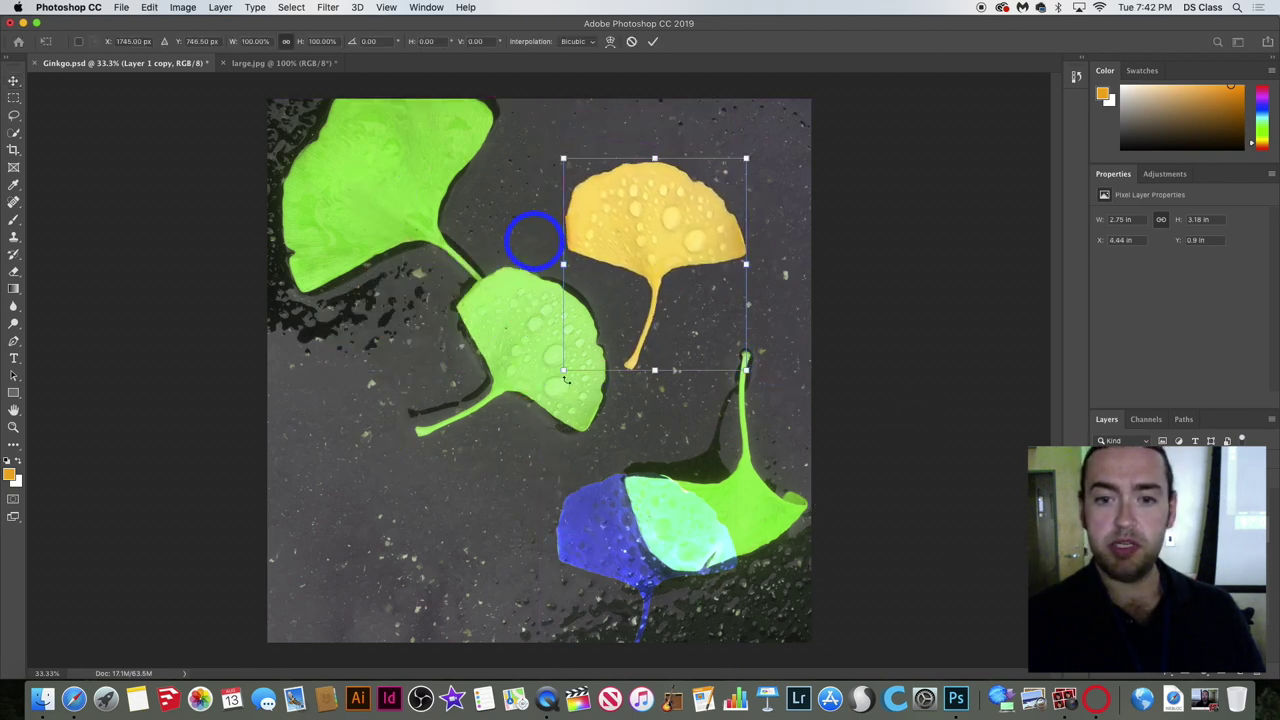
pyautogui.moveTo(564, 371); pyautogui.dragTo(402, 558)
pyautogui.press('Return')
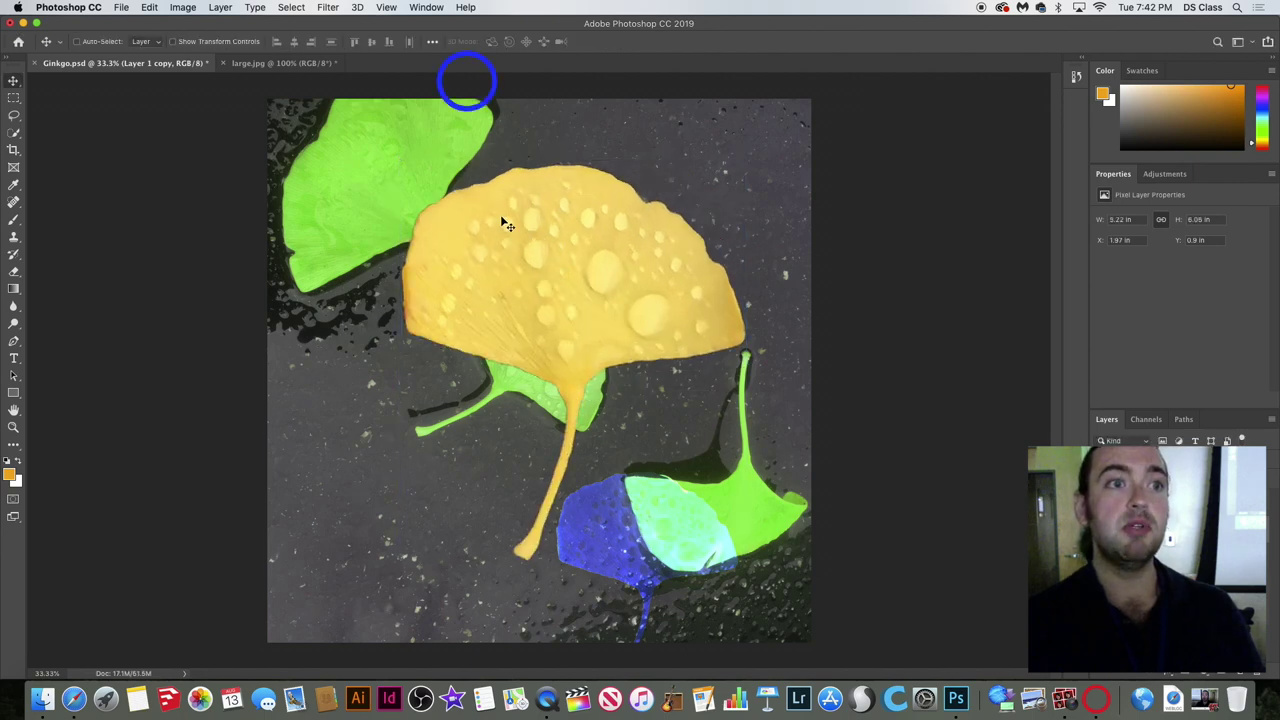
pyautogui.moveTo(505, 224); pyautogui.dragTo(742, 102)
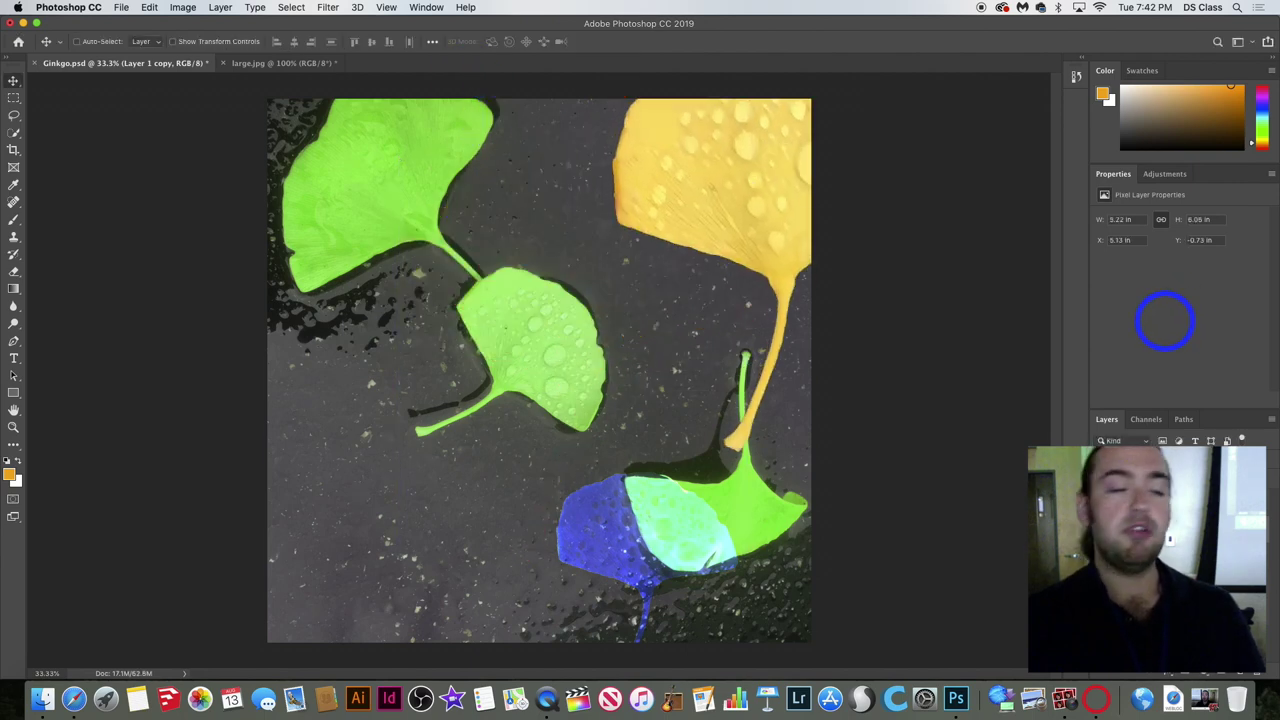
pyautogui.press('3')
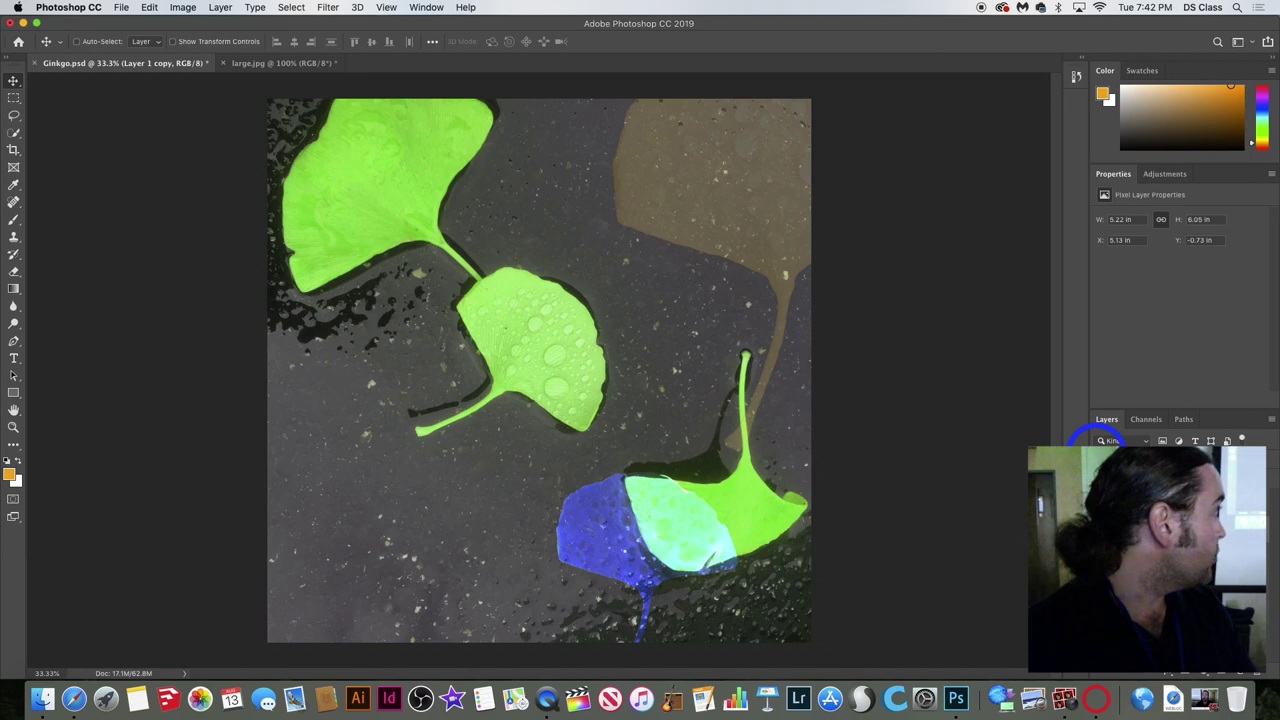
# Set the Hue/Saturation 1 hue to -21, turning the leaves orange, then reselect Layer 1 copy.
pyautogui.click(1166, 448)
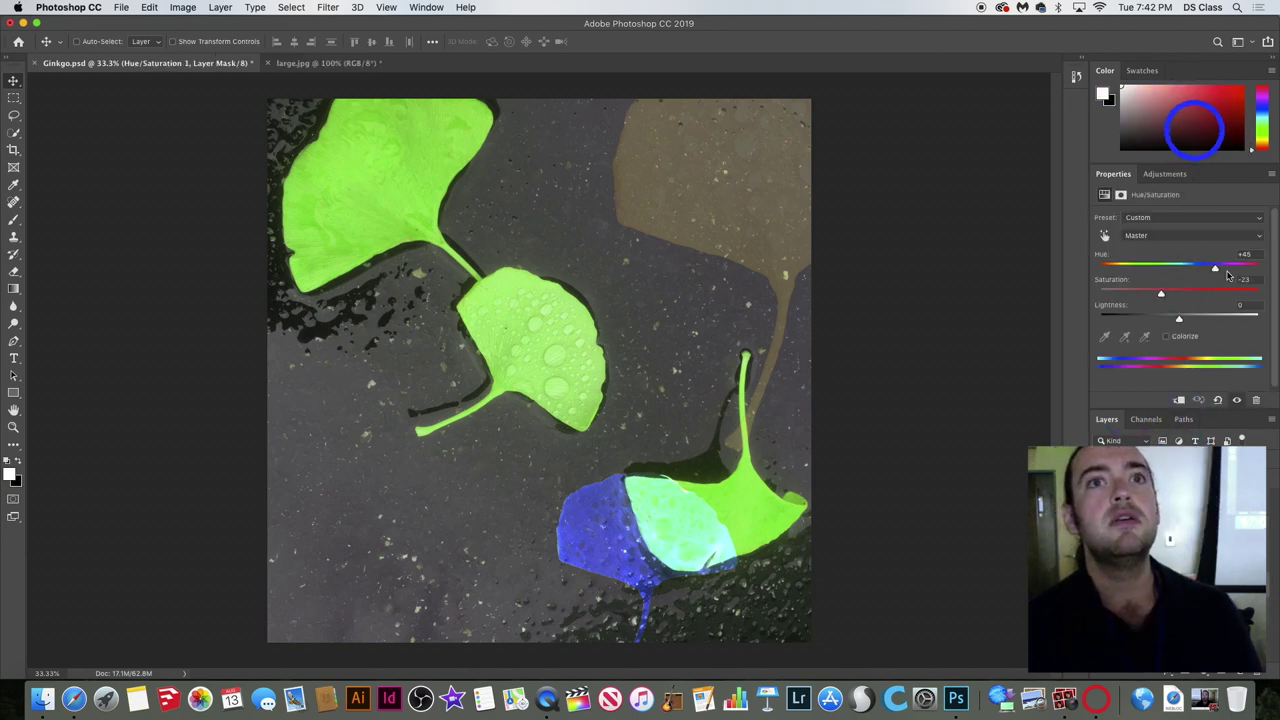
pyautogui.moveTo(1214, 271); pyautogui.dragTo(1162, 272)
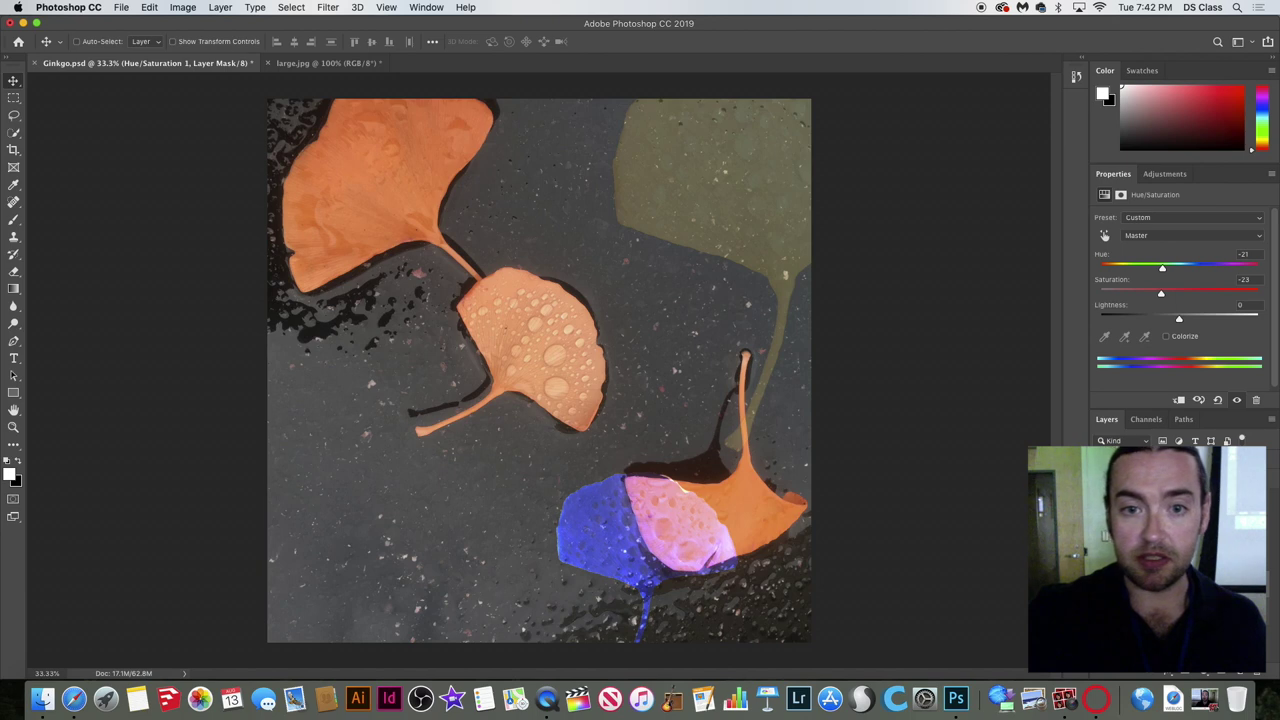
pyautogui.click(1127, 391)
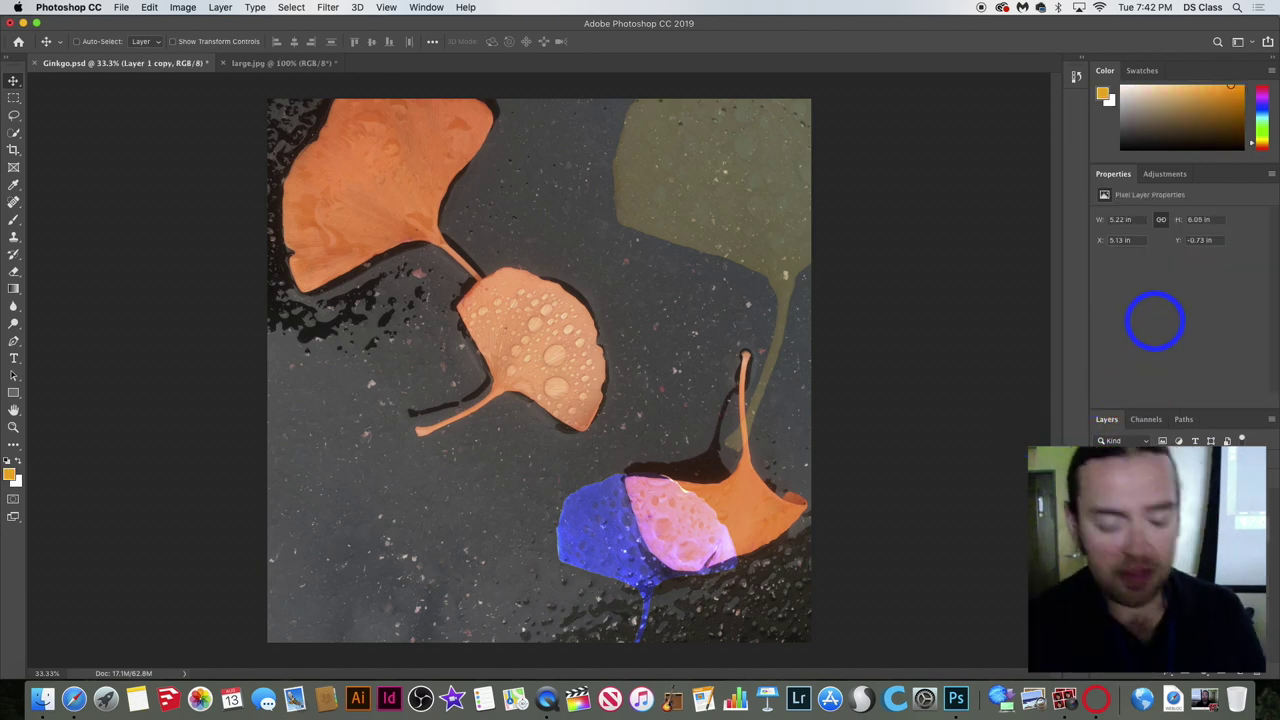
# Restore Layer 1 copy to 100% opacity, centre it over the image, and select its outline.
pyautogui.click(1172, 320)
pyautogui.moveTo(688, 192); pyautogui.dragTo(660, 322)
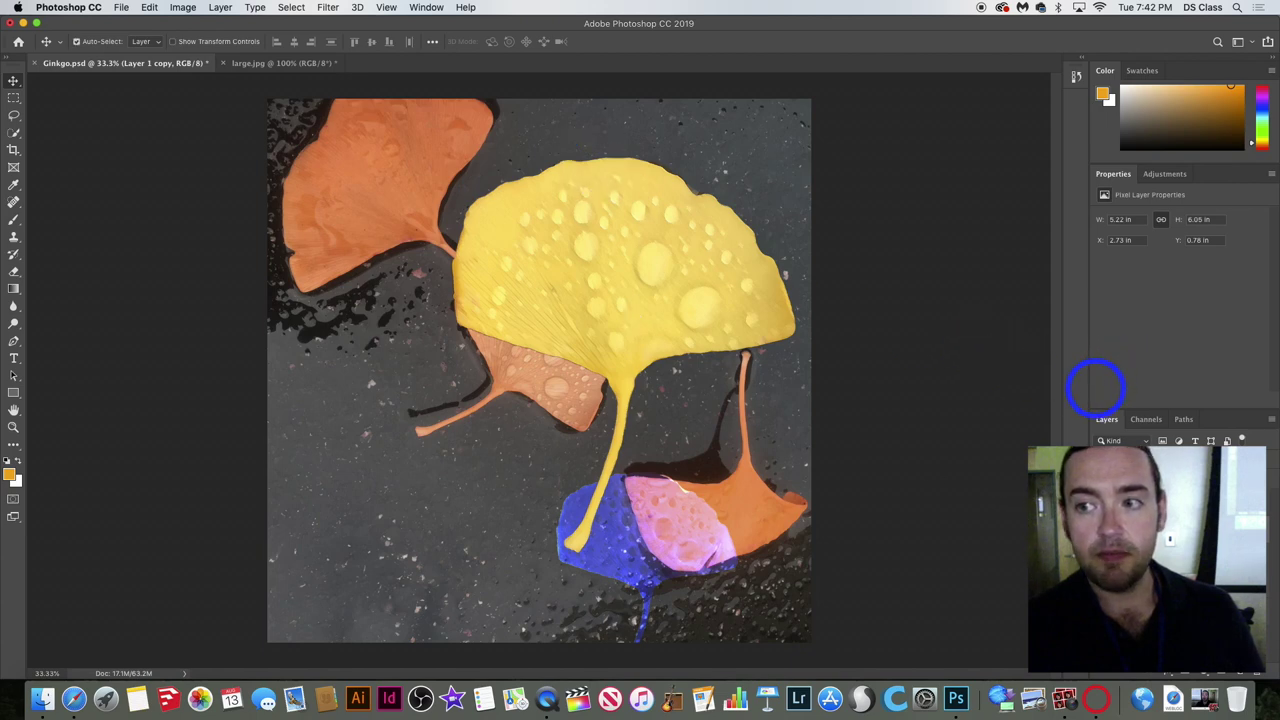
pyautogui.keyDown('super'); pyautogui.click(1123, 533); pyautogui.keyUp('super')
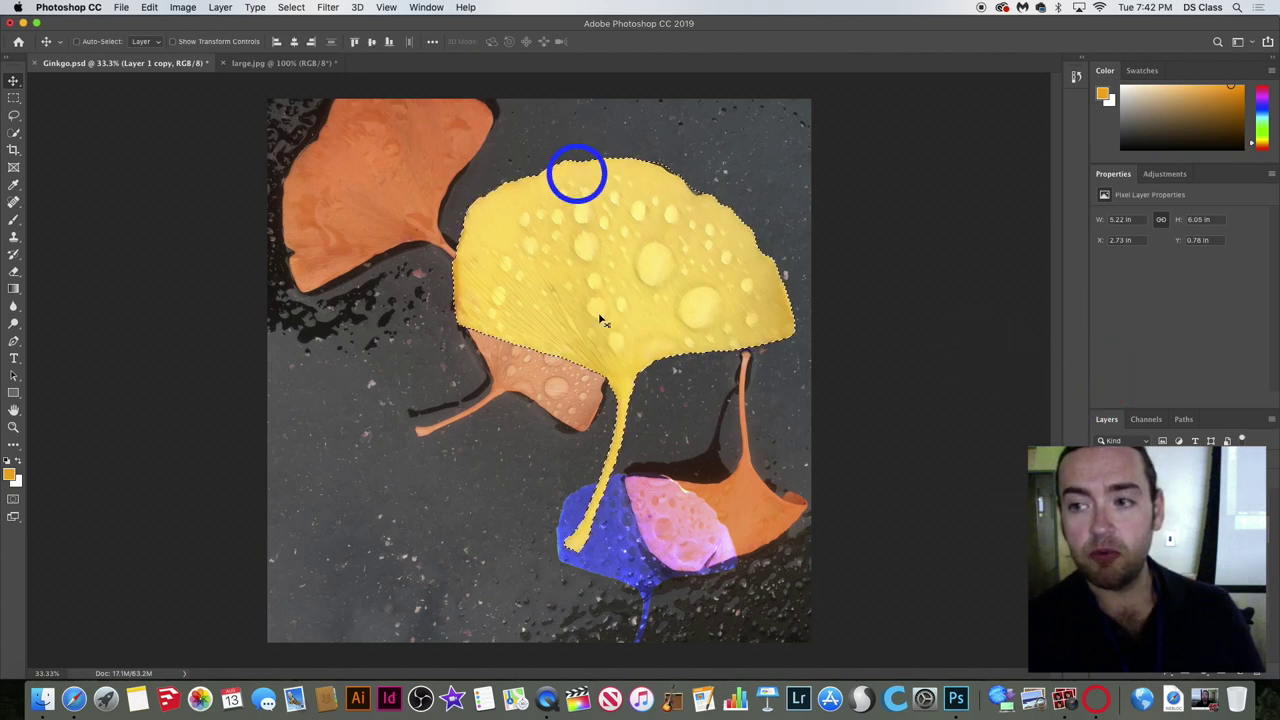
# Try a second Hue/Saturation adjustment shifting the leaf's hue and saturation, then undo it.
pyautogui.click(1166, 176)
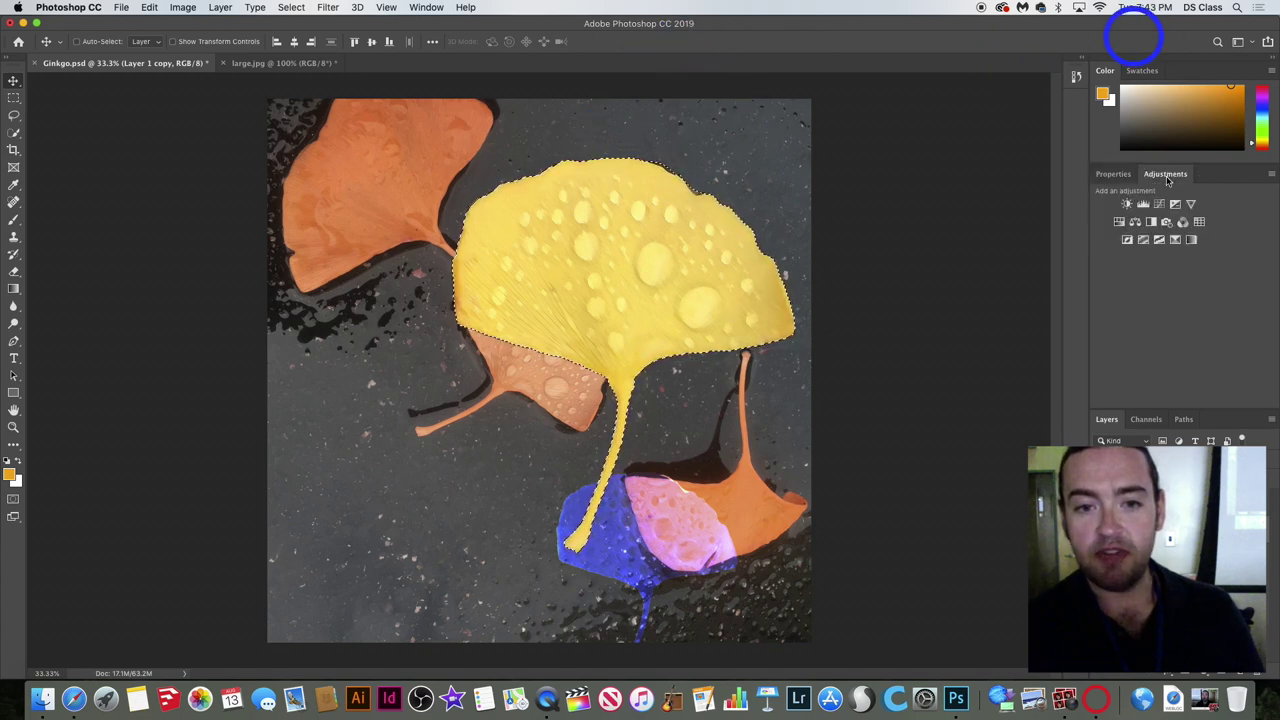
pyautogui.click(1119, 221)
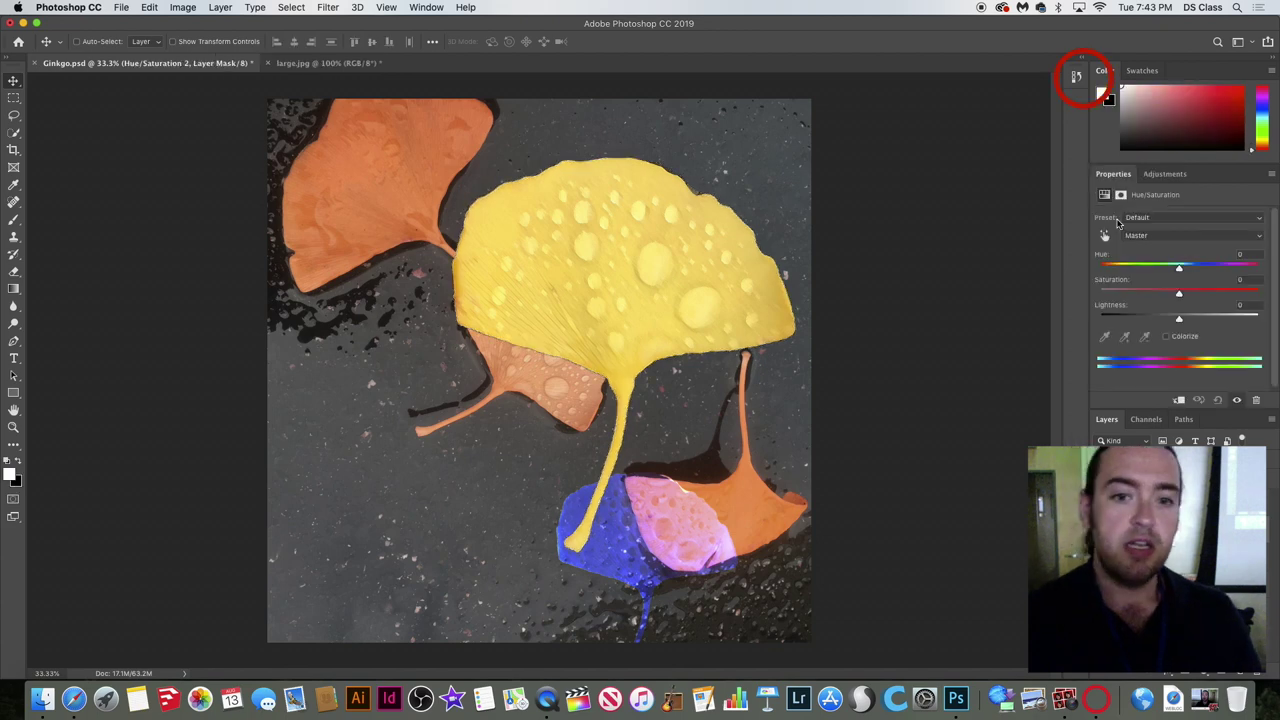
pyautogui.moveTo(1180, 272); pyautogui.dragTo(1099, 268)
pyautogui.moveTo(1205, 290); pyautogui.dragTo(1237, 297)
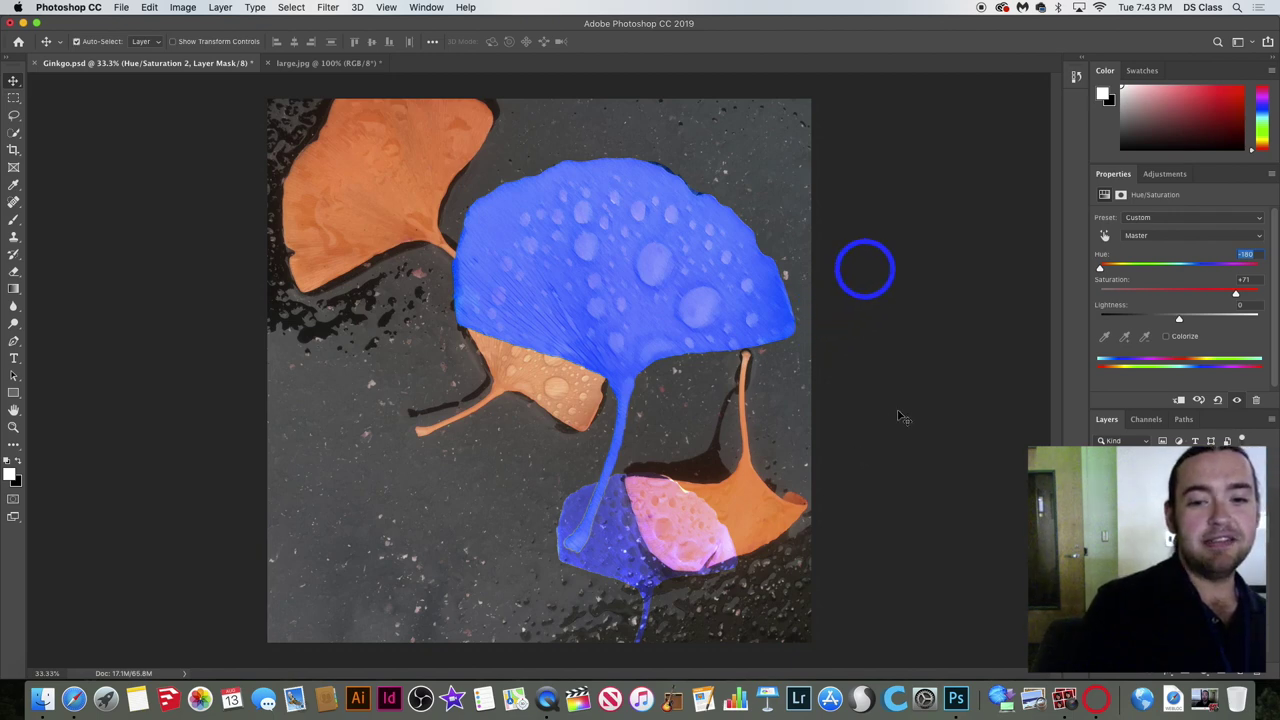
pyautogui.press('super+z')
pyautogui.press('super+z')
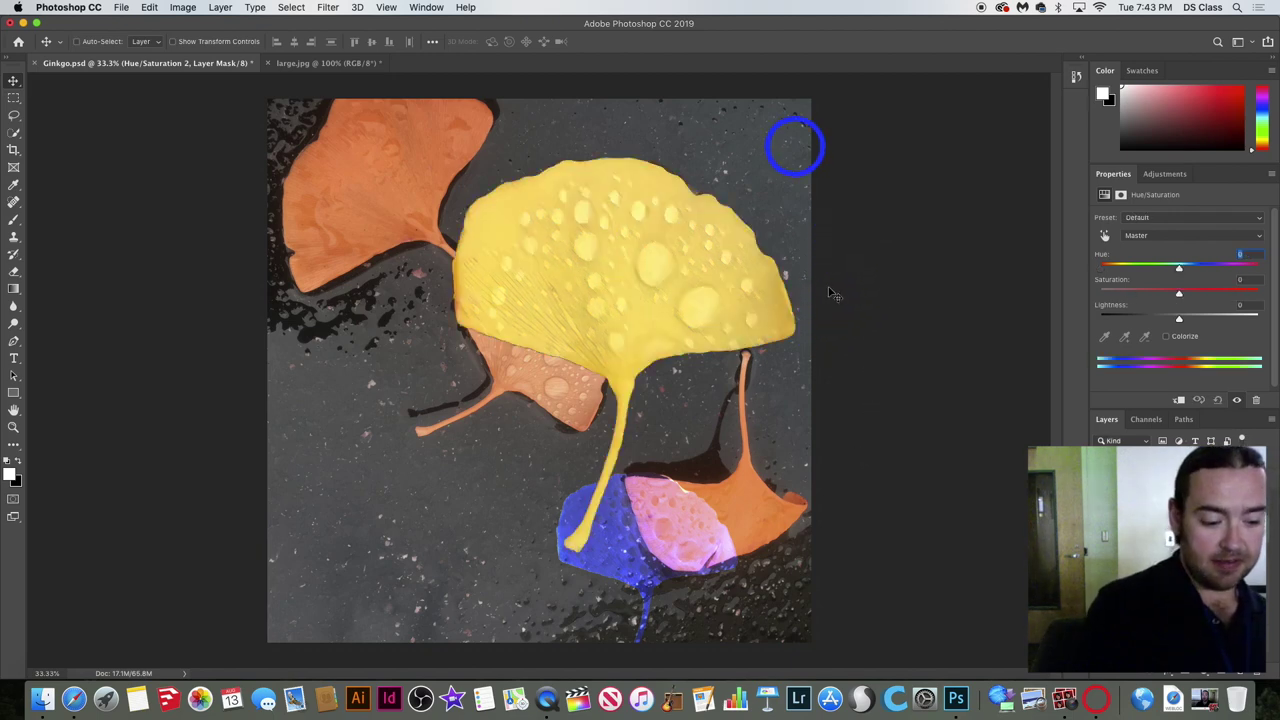
pyautogui.press('super+z')
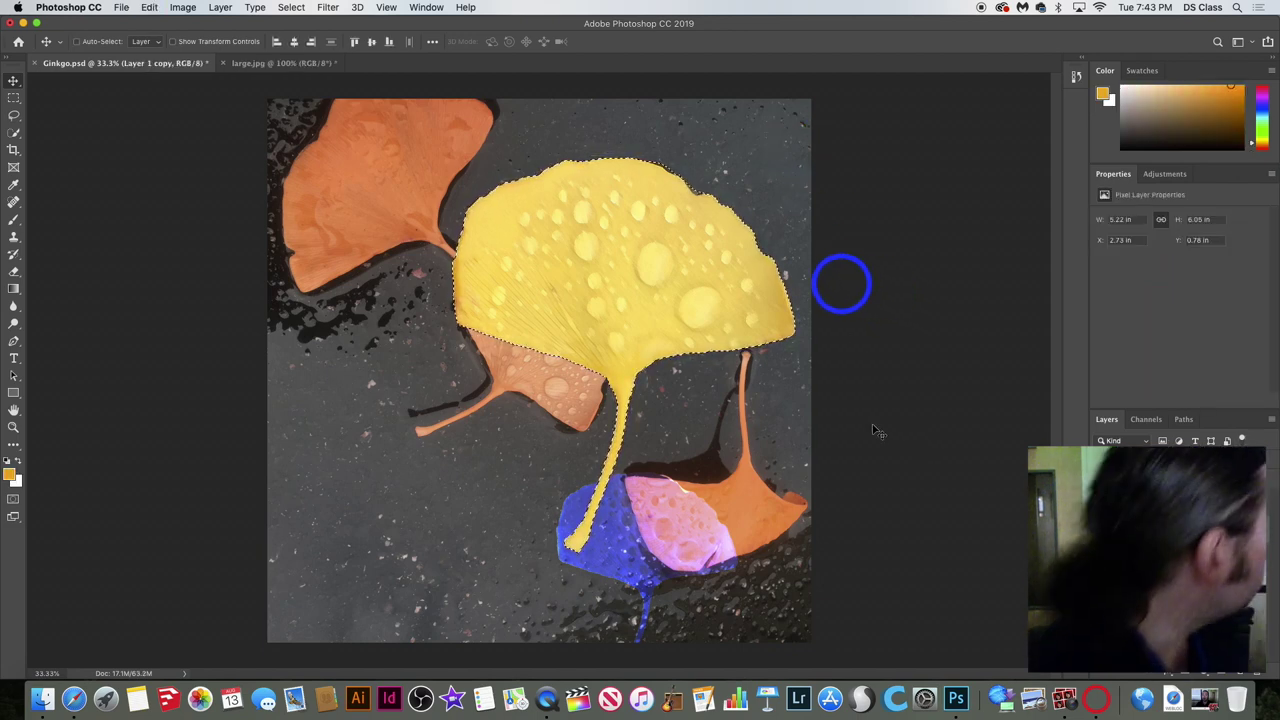
# Deselect and move the large yellow leaf up-left to overlap the top-left orange leaf.
pyautogui.press('super+d')
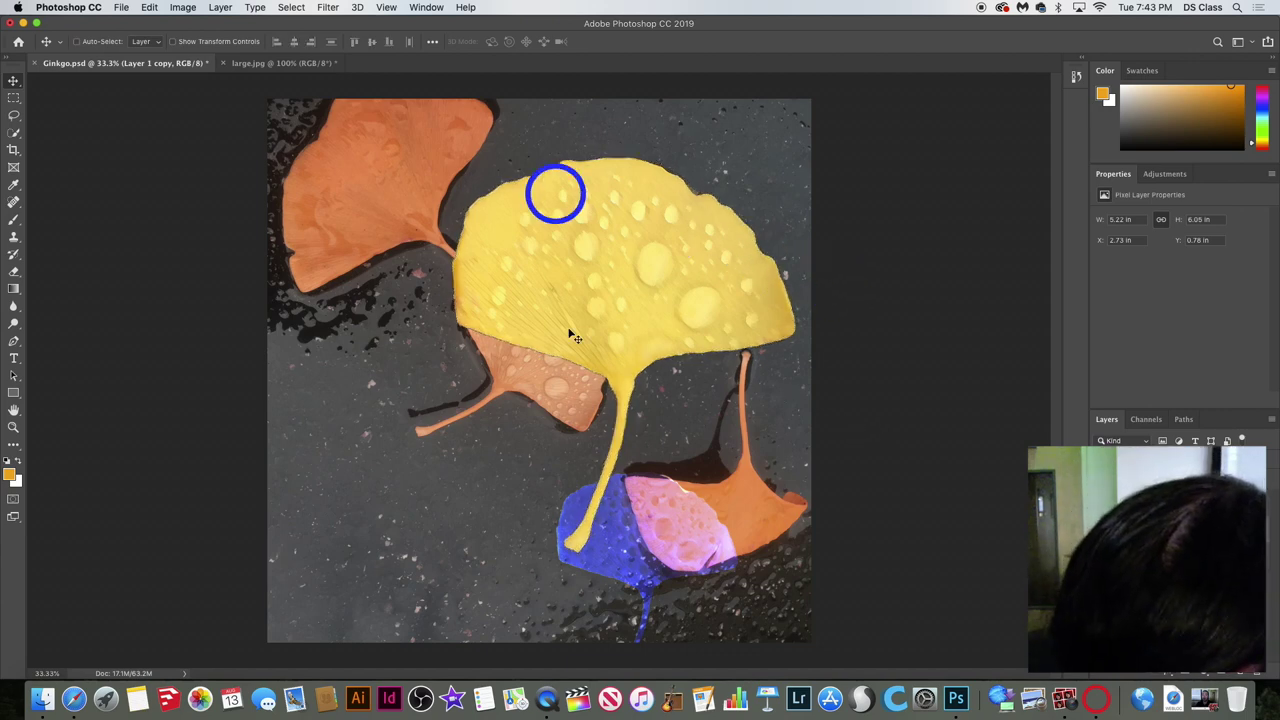
pyautogui.moveTo(585, 322); pyautogui.dragTo(478, 297)
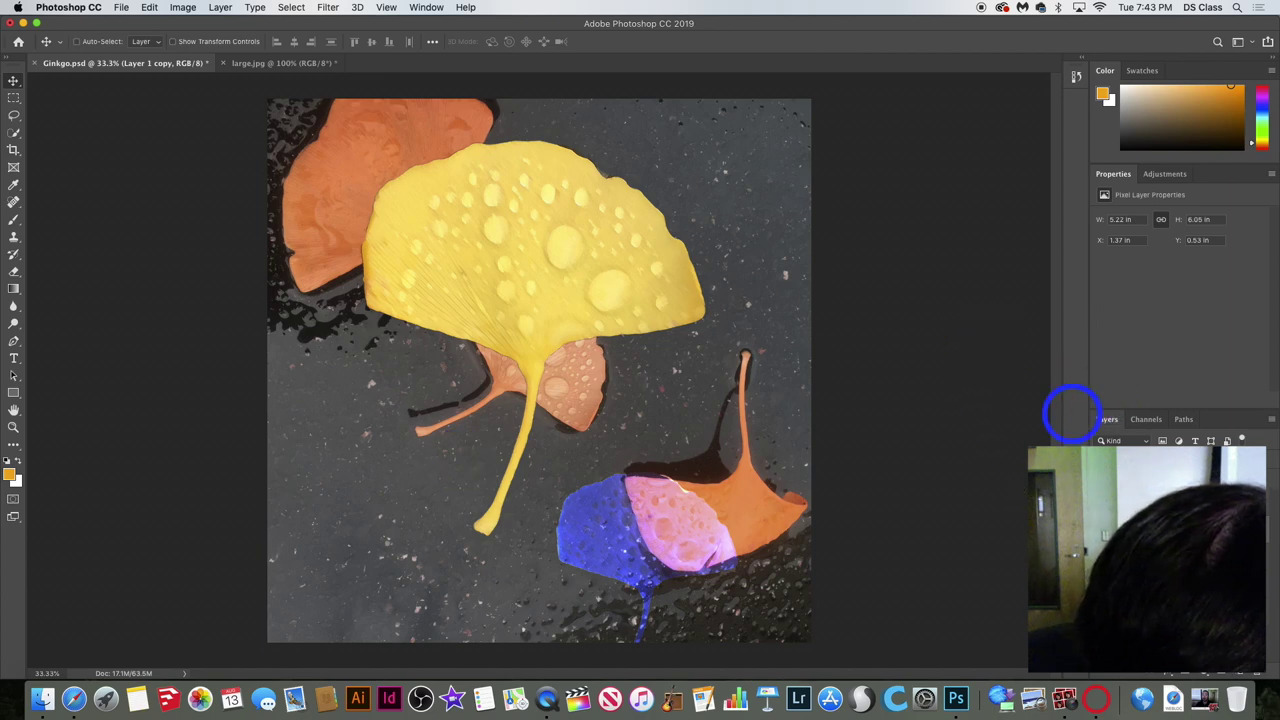
pyautogui.click(1104, 704)
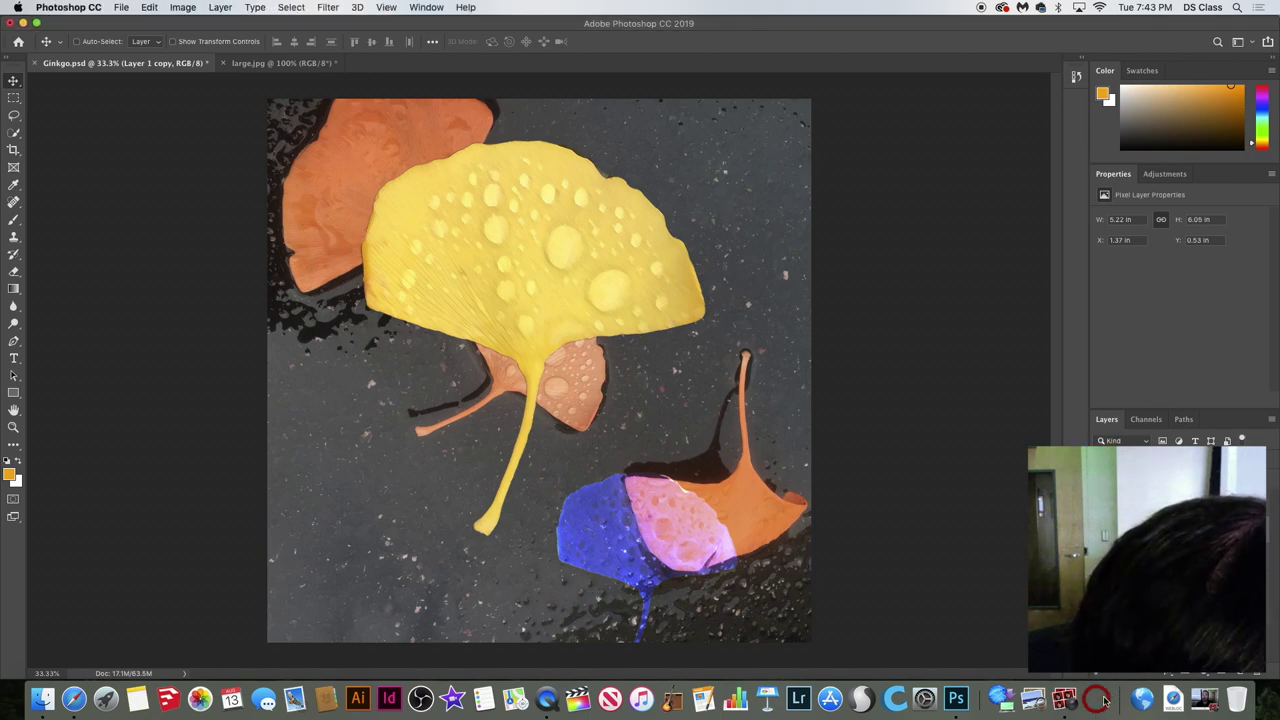
pyautogui.click(856, 460)
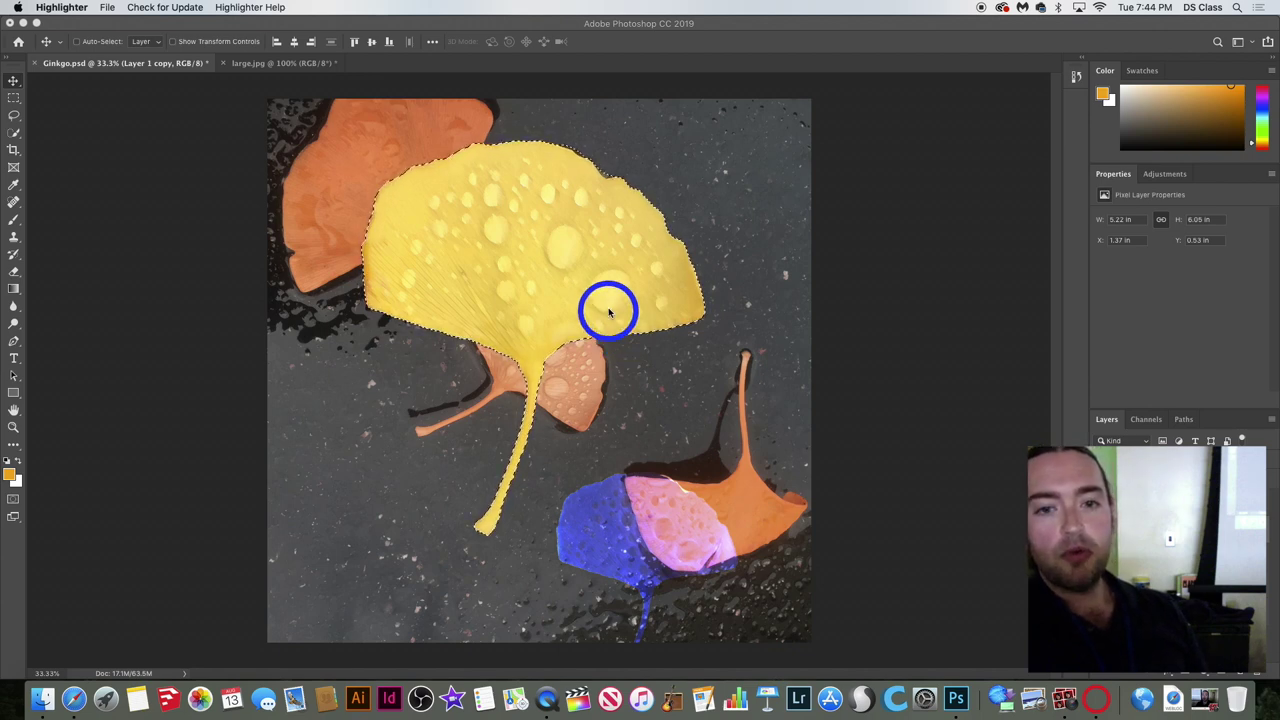
# Nudge the leaf to X 2.73 in, Y 0.78 in, then trial a +91 green hue shift and undo it.
pyautogui.click(606, 300)
pyautogui.moveTo(586, 310); pyautogui.dragTo(602, 324)
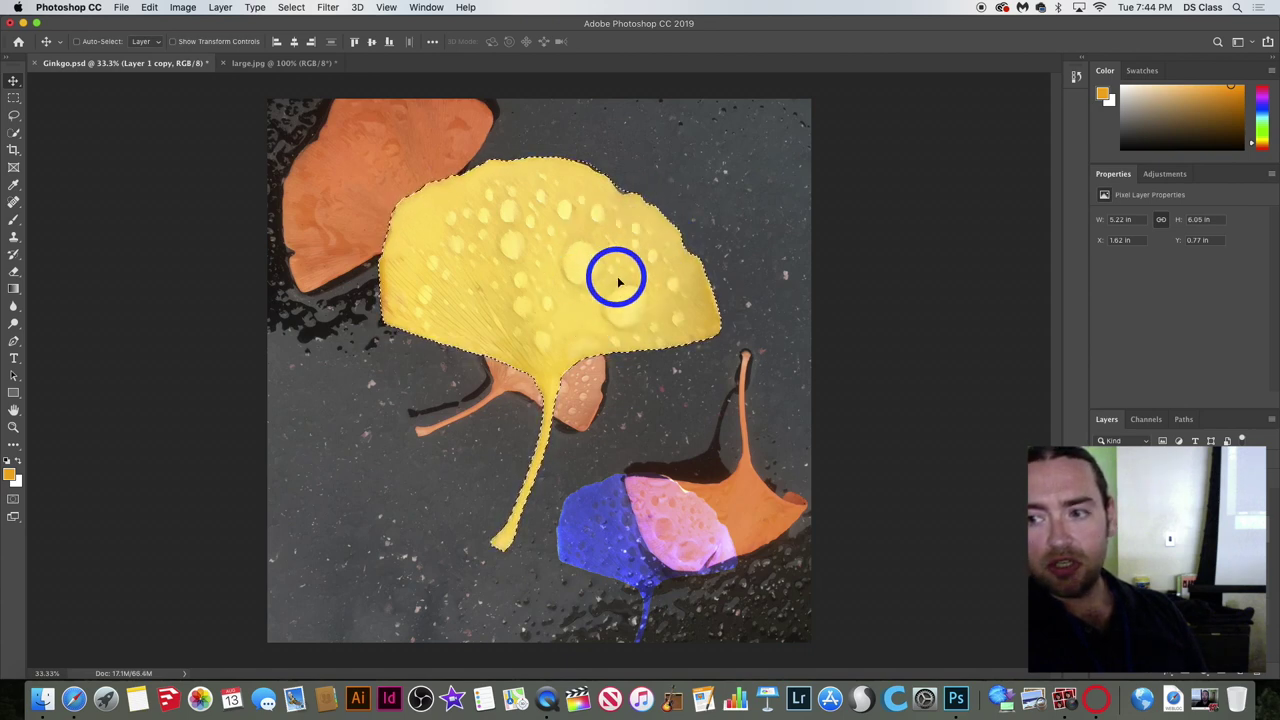
pyautogui.click(1164, 177)
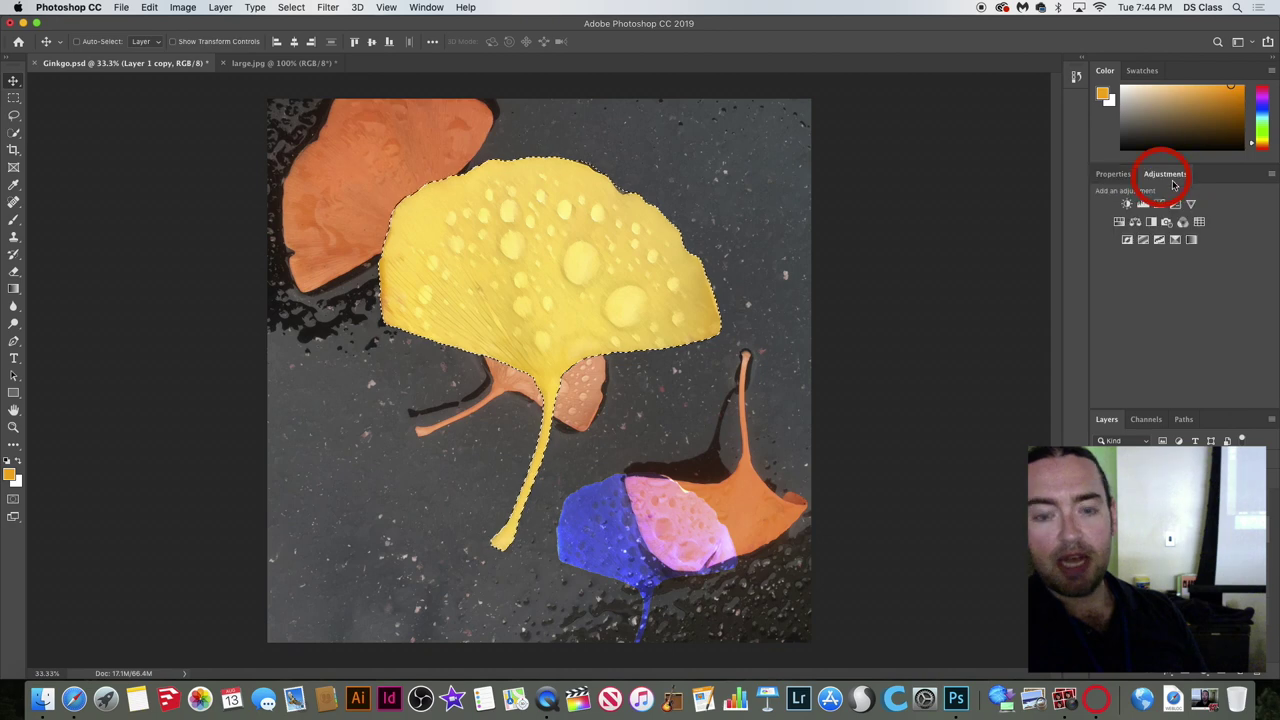
pyautogui.click(1119, 223)
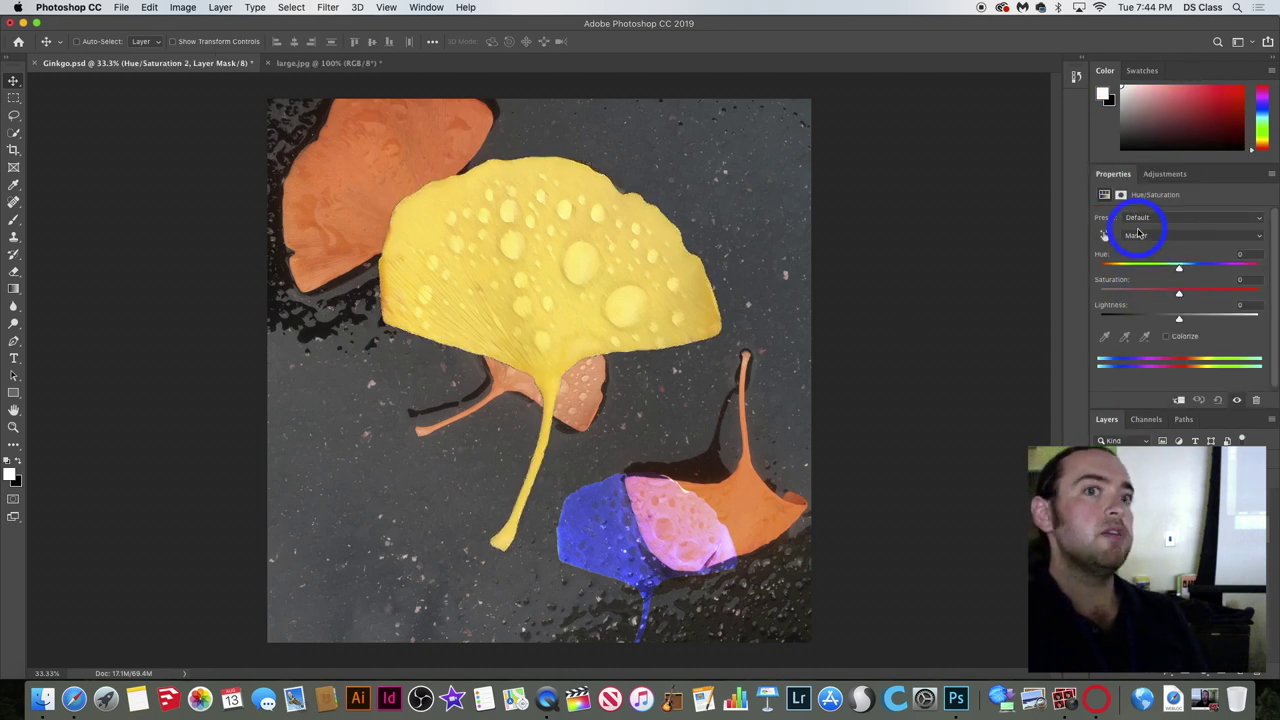
pyautogui.moveTo(1179, 269); pyautogui.dragTo(1231, 274)
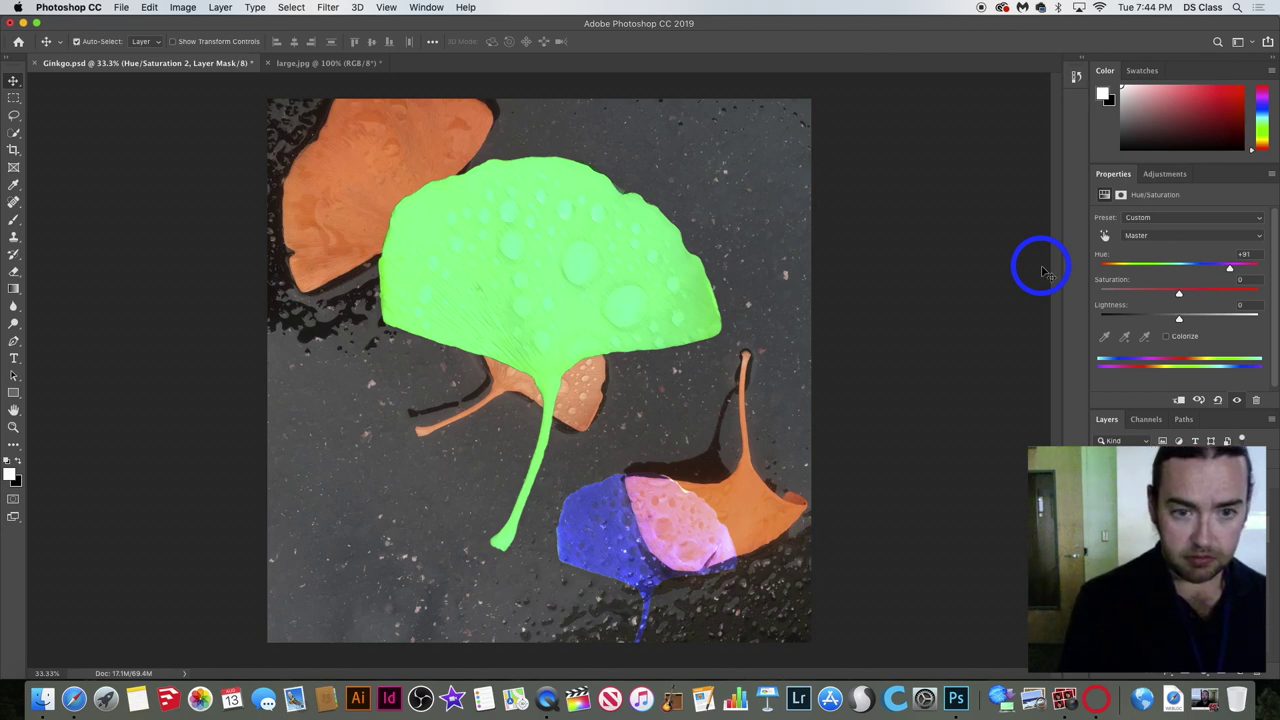
pyautogui.press('super+z')
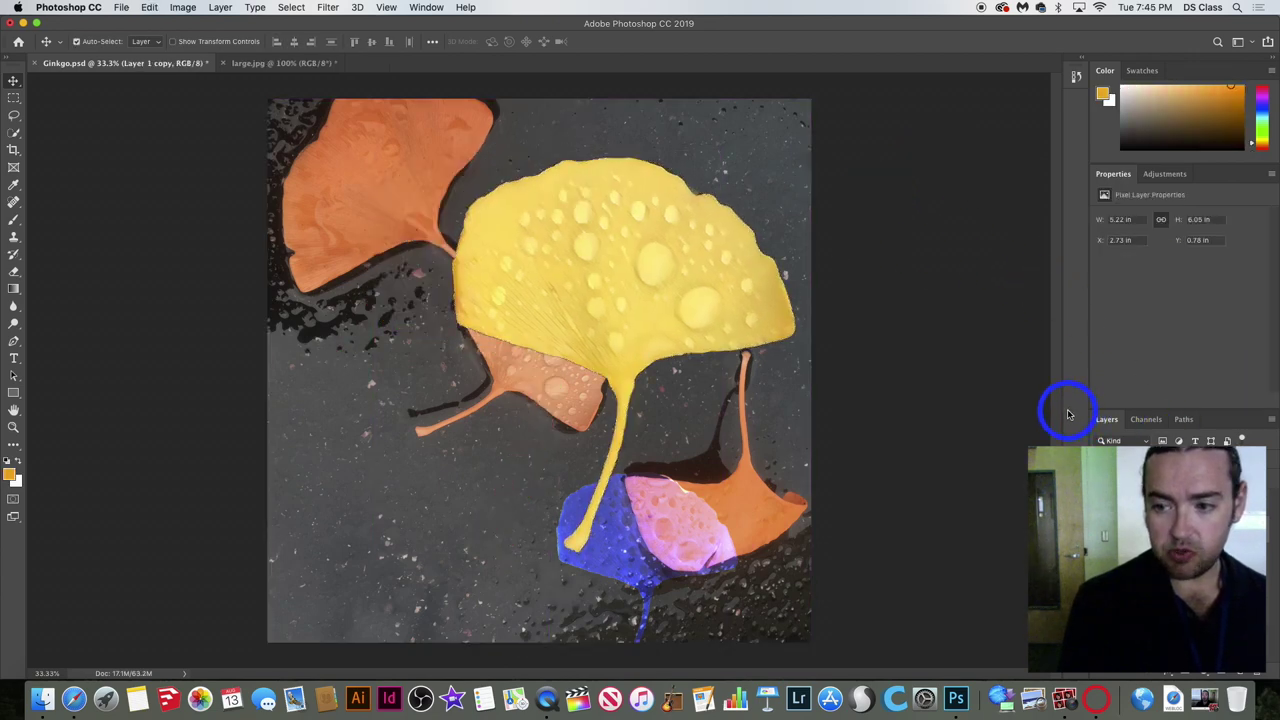
# Undo three times to restore the original photo of three yellow ginkgo leaves.
pyautogui.press('super+z')
pyautogui.press('super+z')
pyautogui.press('super+z')
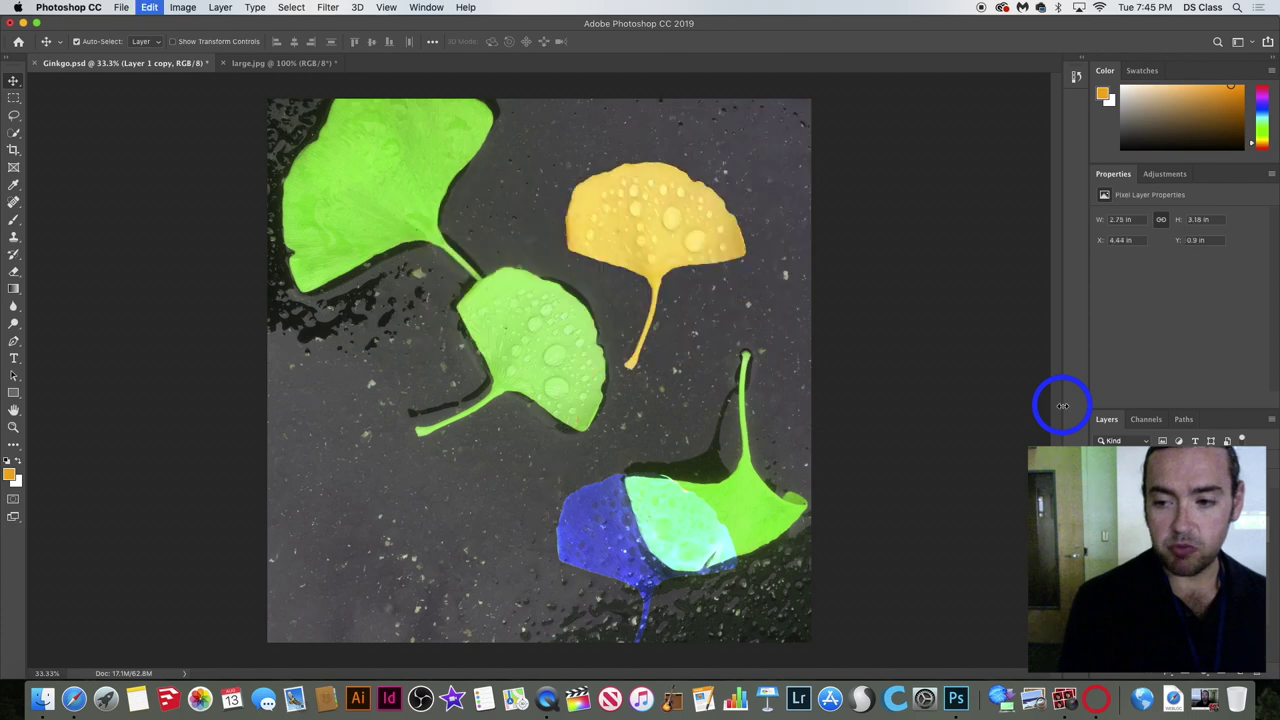
pyautogui.press('super+z')
pyautogui.press('super+z')
pyautogui.press('super+z')
pyautogui.press('super+z')
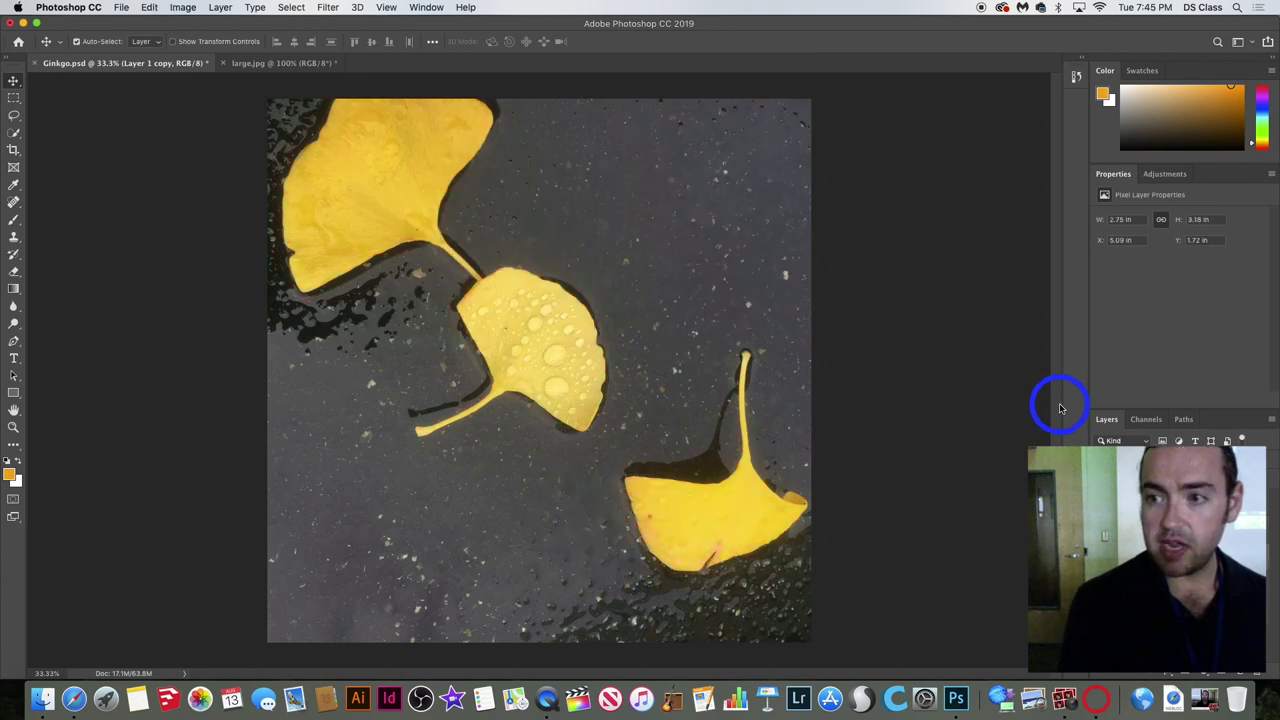
pyautogui.press('super+z')
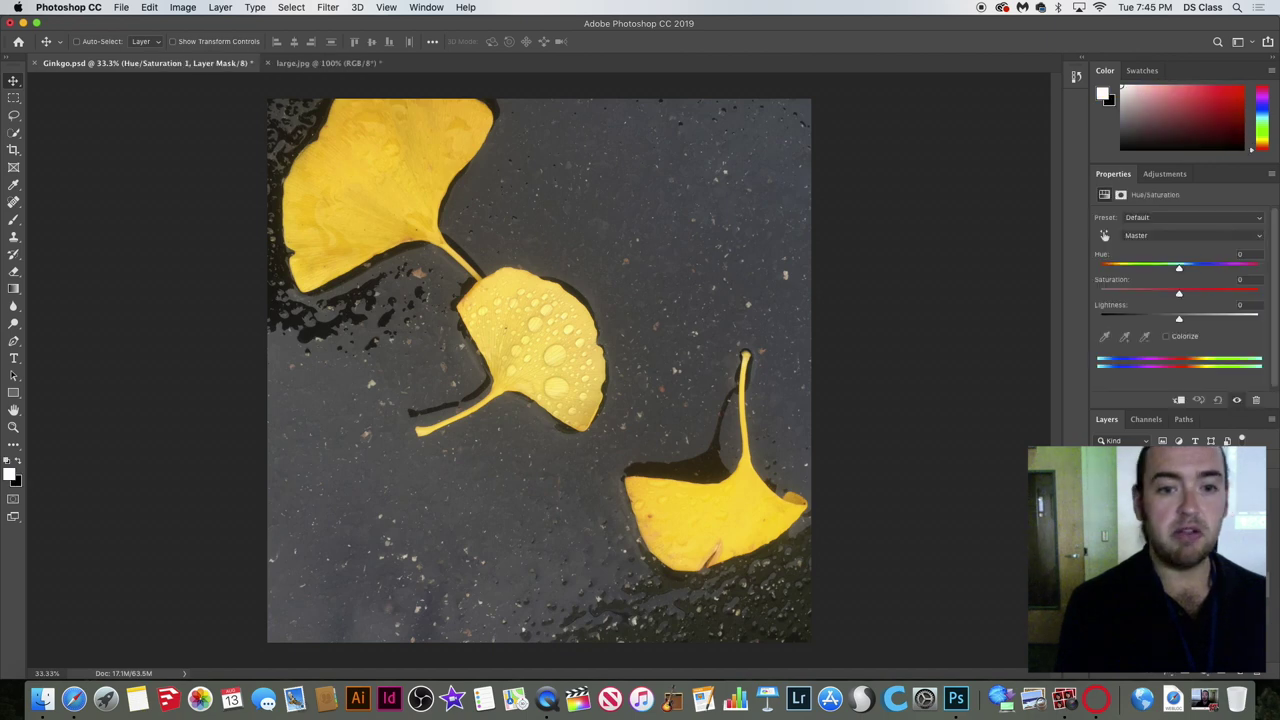
# Set Hue/Saturation to Saturation +61 and Hue +79, toggling its visibility to compare with the original.
pyautogui.click(1227, 293)
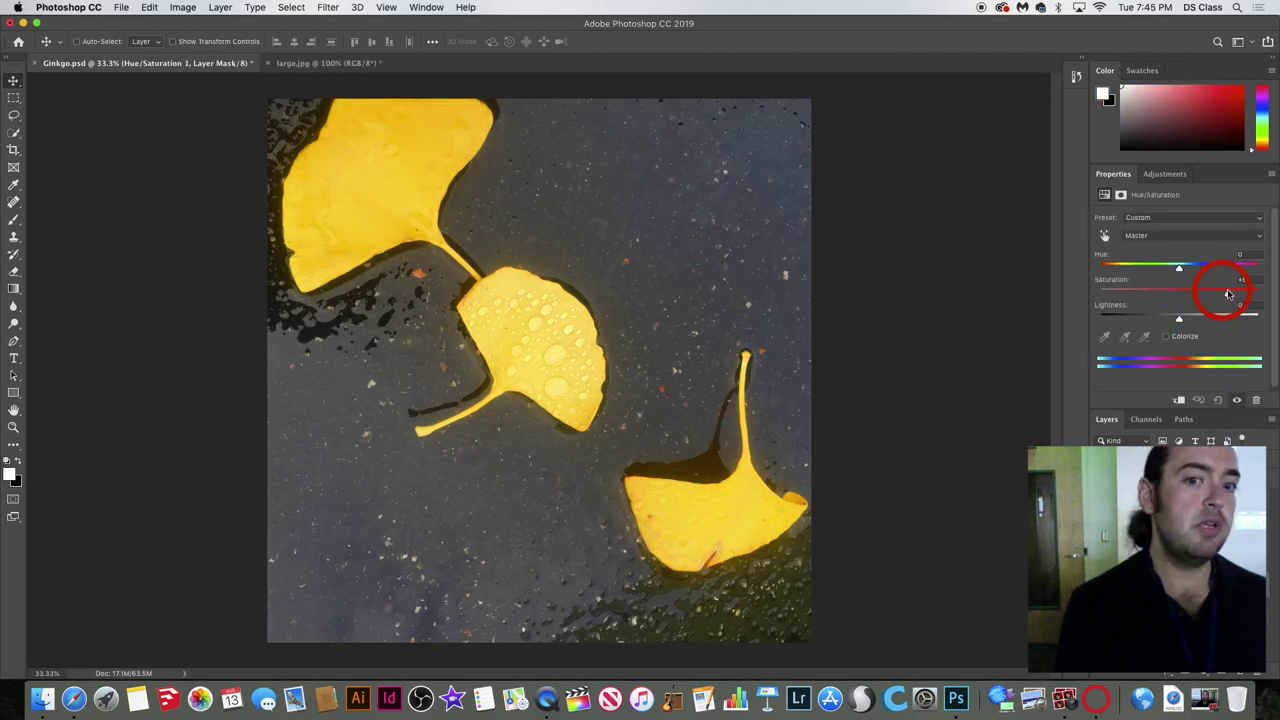
pyautogui.moveTo(1179, 268); pyautogui.dragTo(1225, 268)
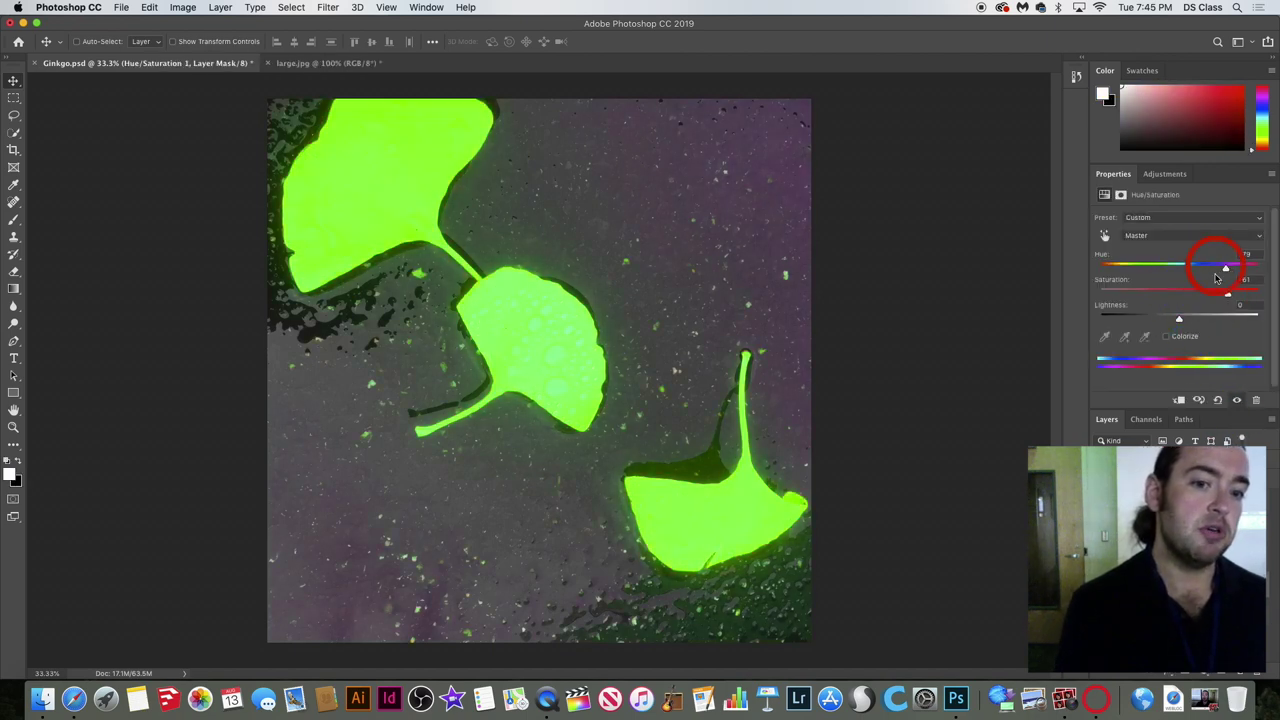
pyautogui.press('\\')
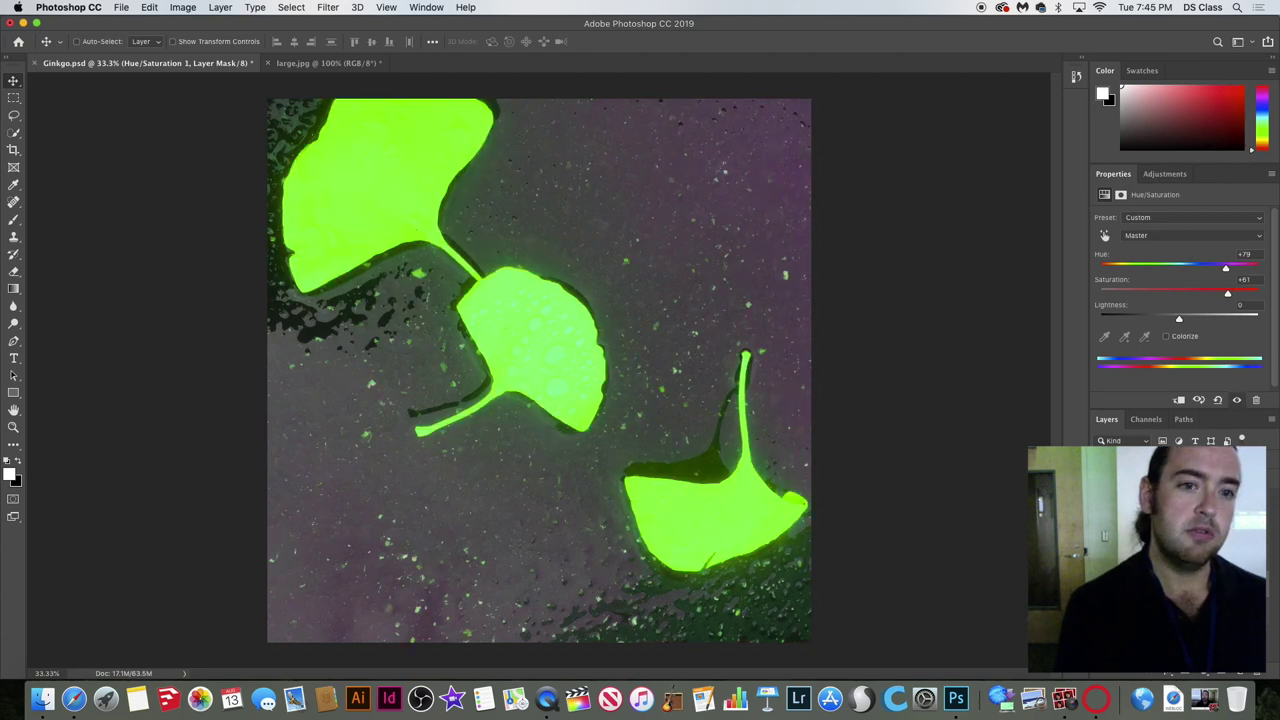
pyautogui.click(1237, 399)
pyautogui.click(1237, 399)
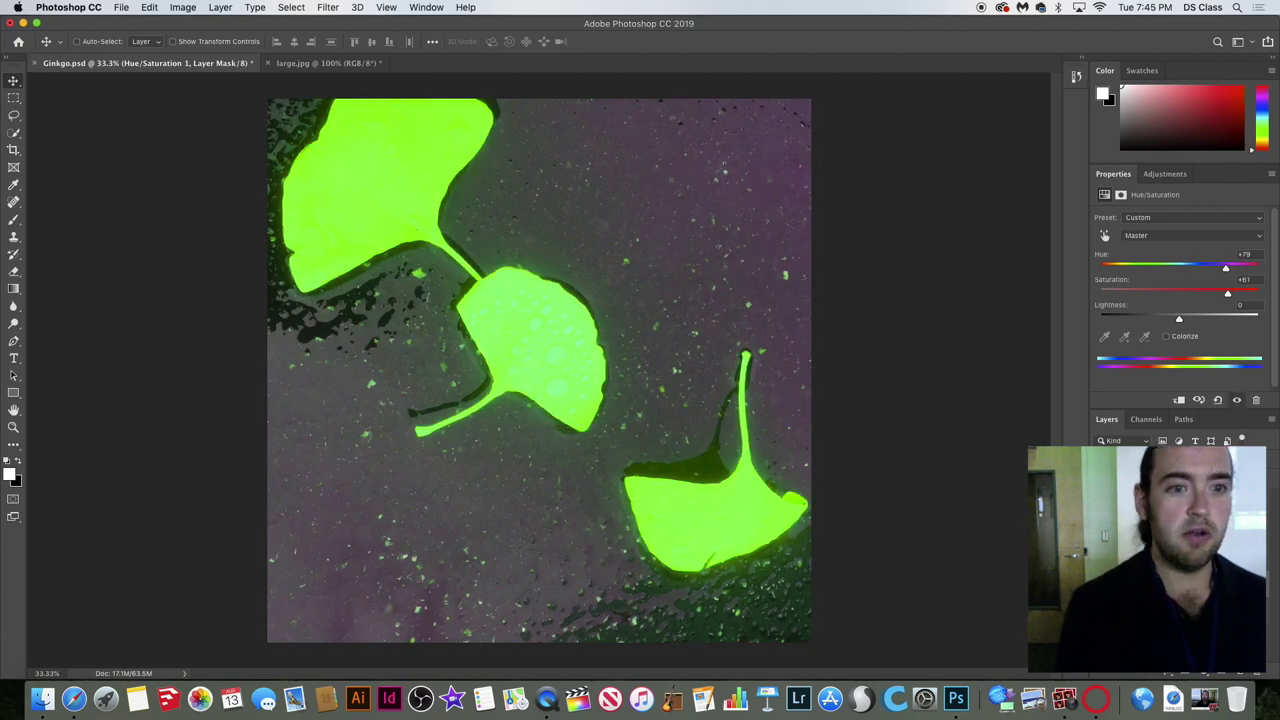
pyautogui.click(1237, 399)
pyautogui.click(1237, 399)
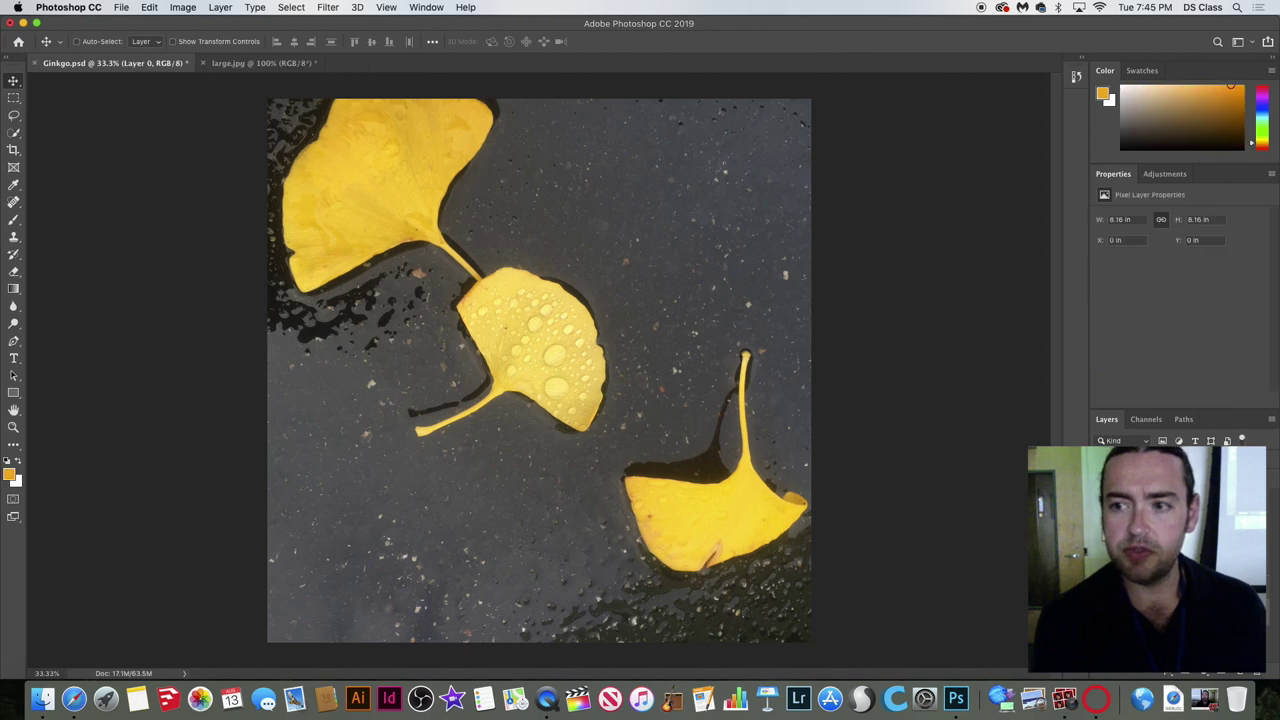
# Add a Levels adjustment layer and lower its white input point to brighten the photo.
pyautogui.click(1182, 176)
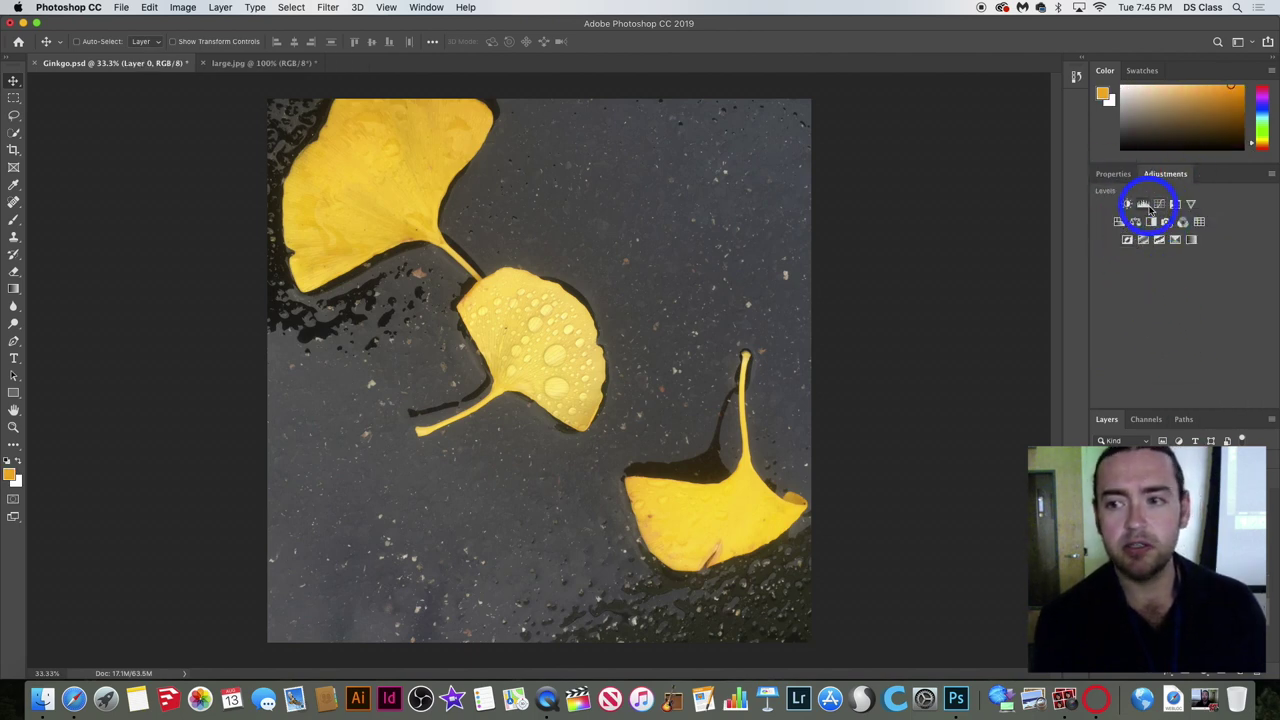
pyautogui.click(1145, 206)
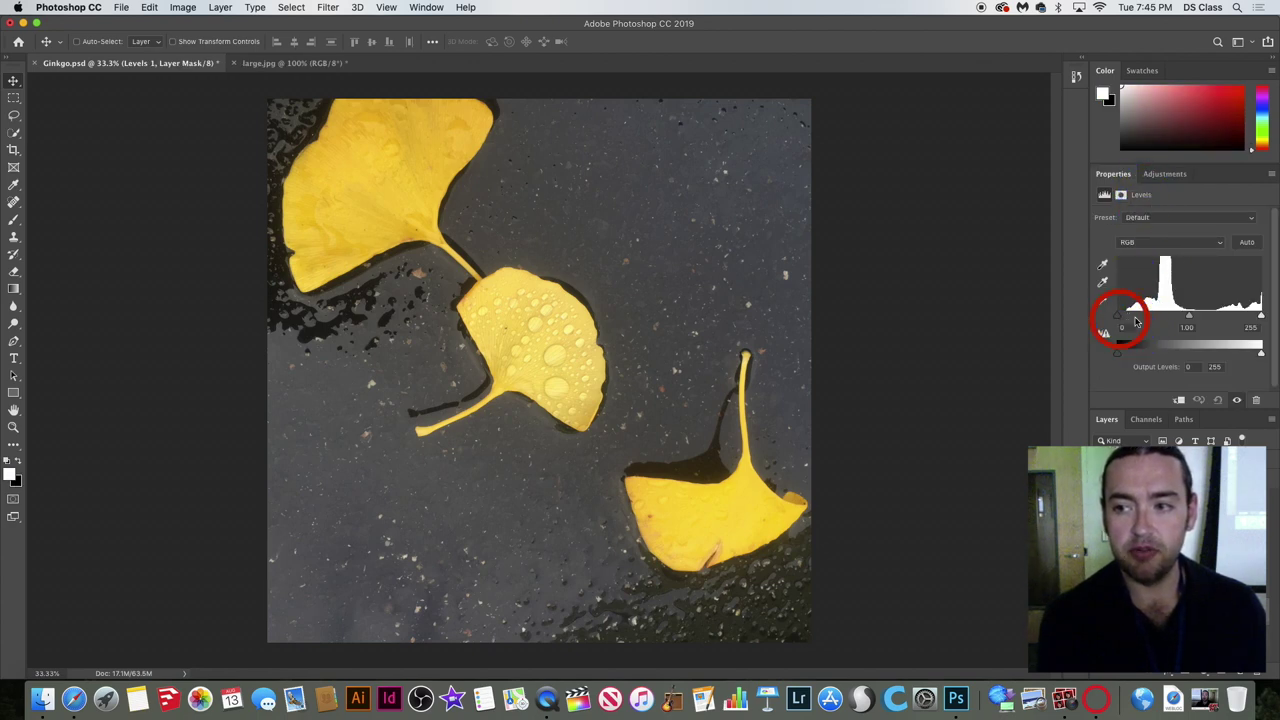
pyautogui.moveTo(1153, 318); pyautogui.dragTo(1118, 320)
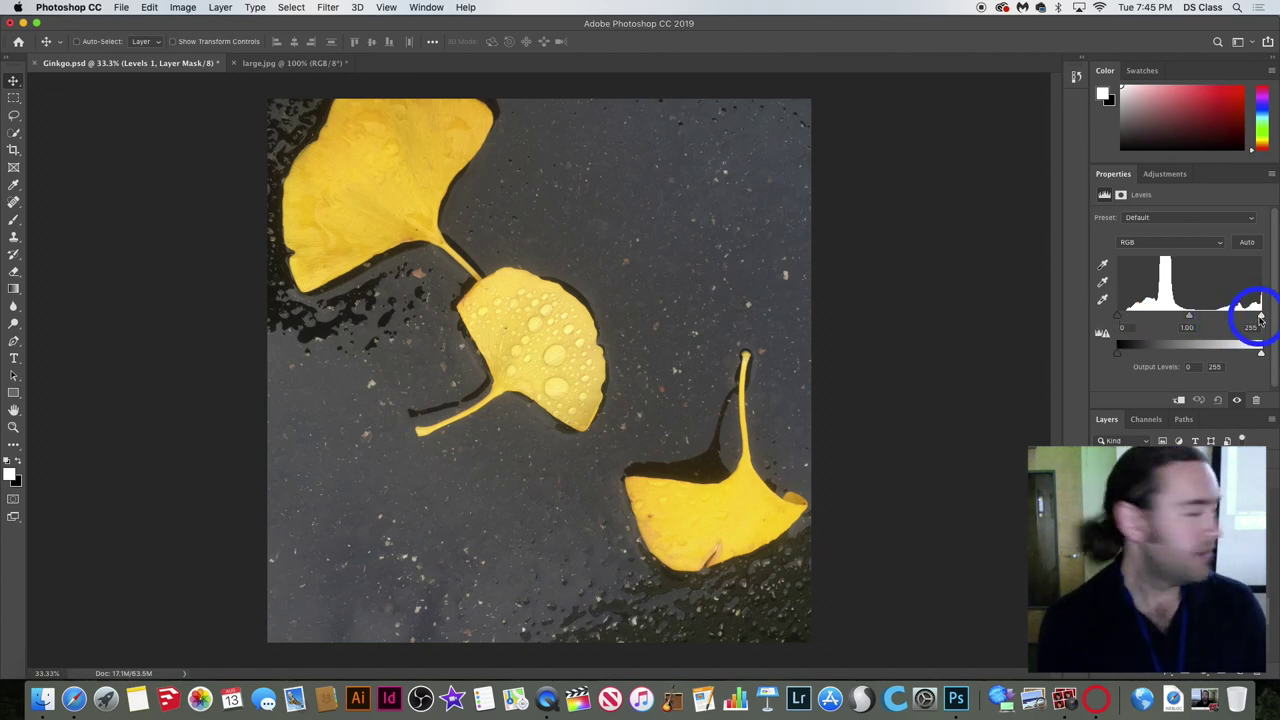
pyautogui.moveTo(1260, 318)
pyautogui.mouseDown()
pyautogui.moveTo(1149, 318)
pyautogui.moveTo(1236, 320)
pyautogui.mouseUp()
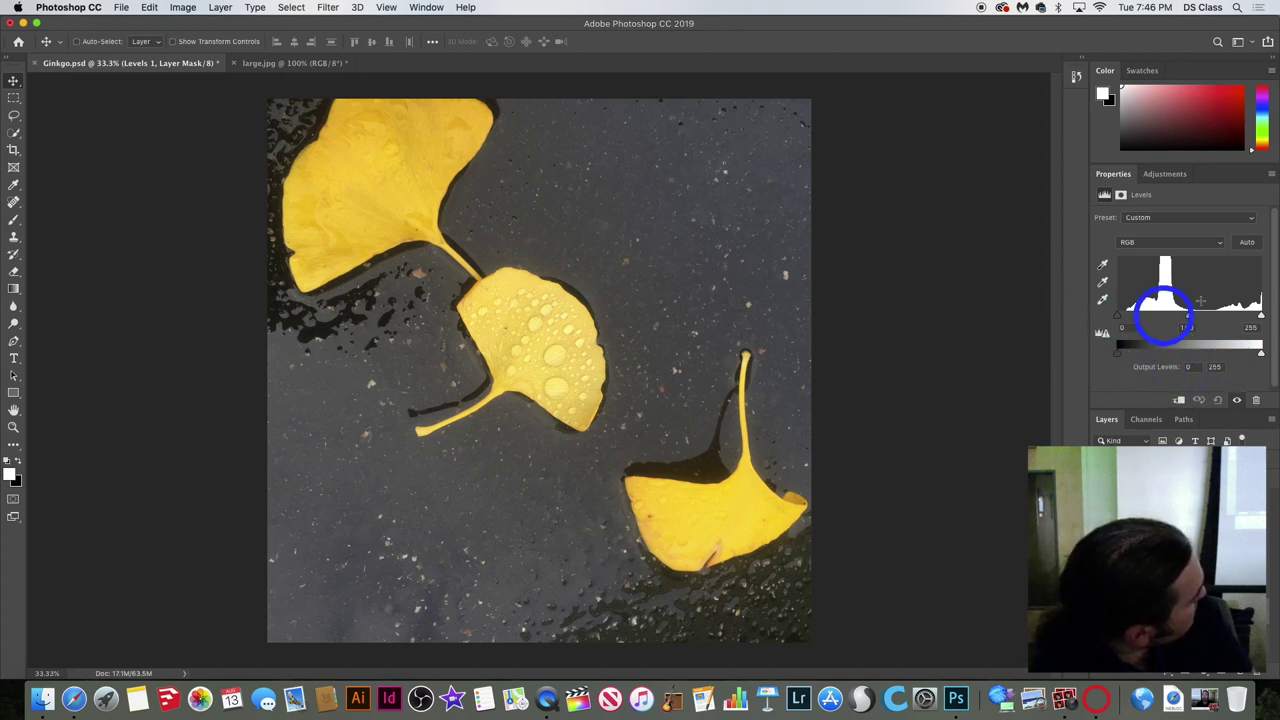
# Try black point, white input 207 and midtone changes, then reset the inputs to 0 and 255.
pyautogui.moveTo(1121, 320); pyautogui.dragTo(1150, 319)
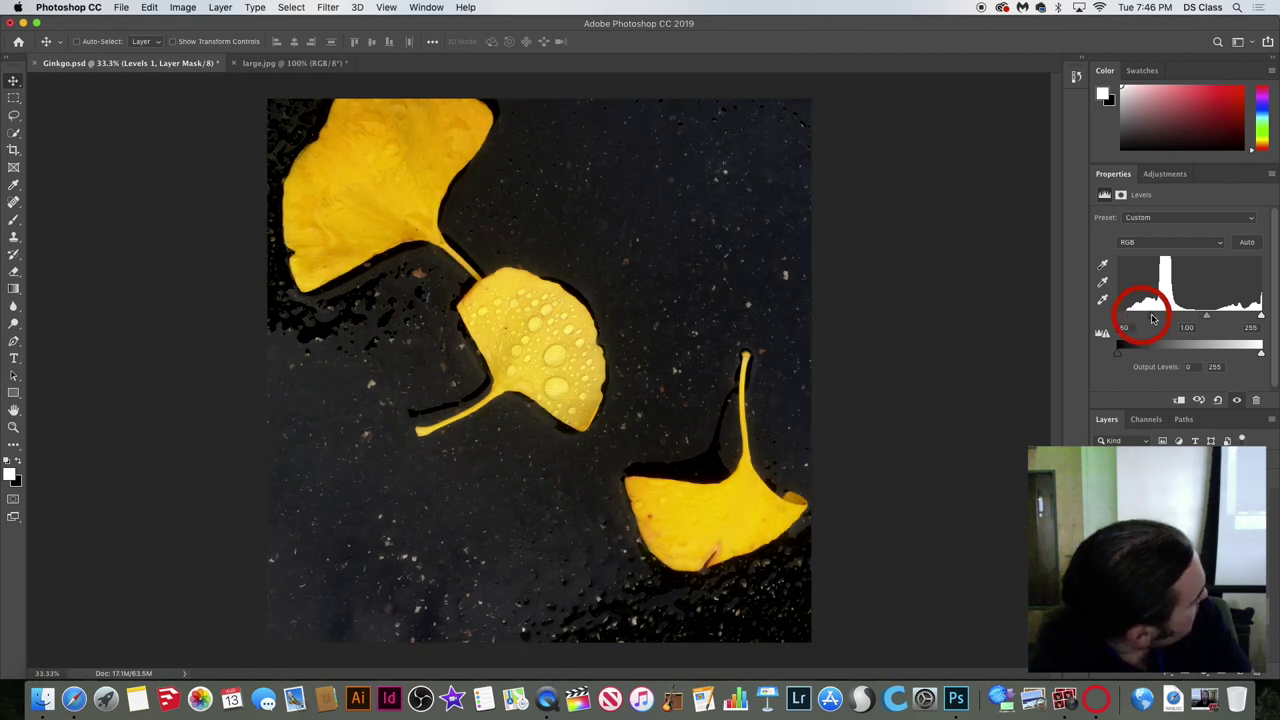
pyautogui.moveTo(1260, 317); pyautogui.dragTo(1165, 318)
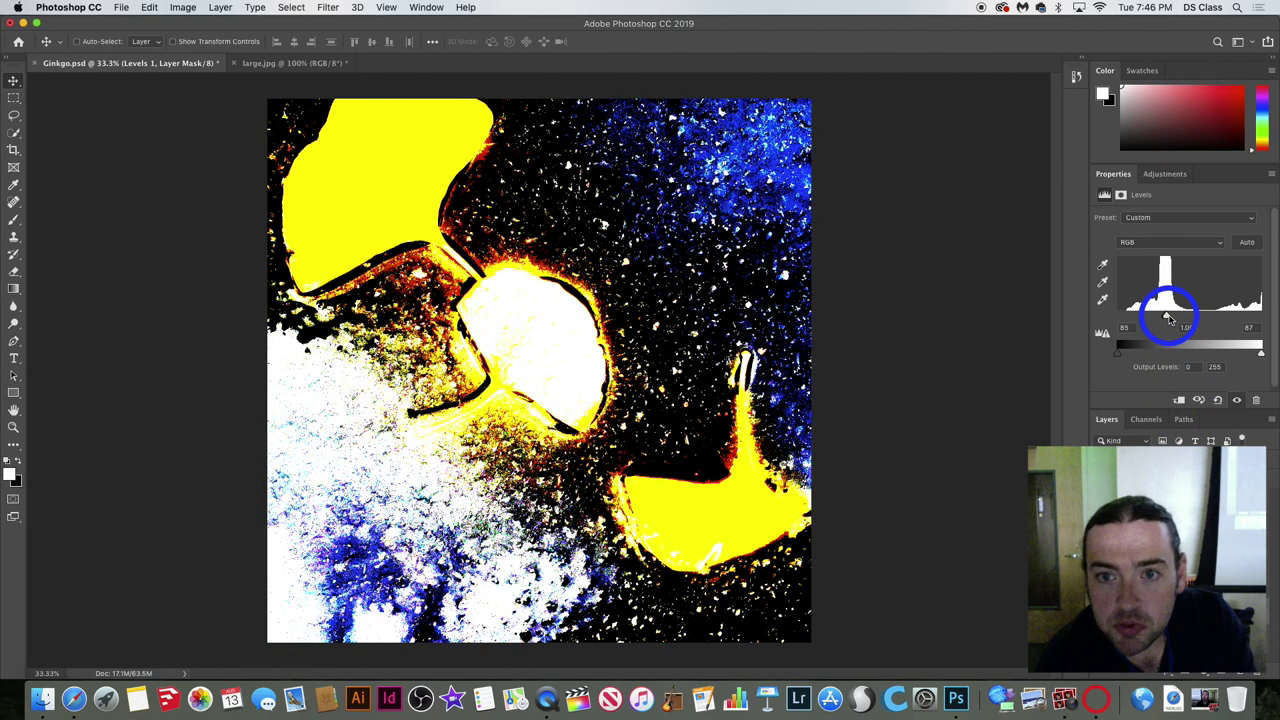
pyautogui.moveTo(1165, 320); pyautogui.dragTo(1169, 317)
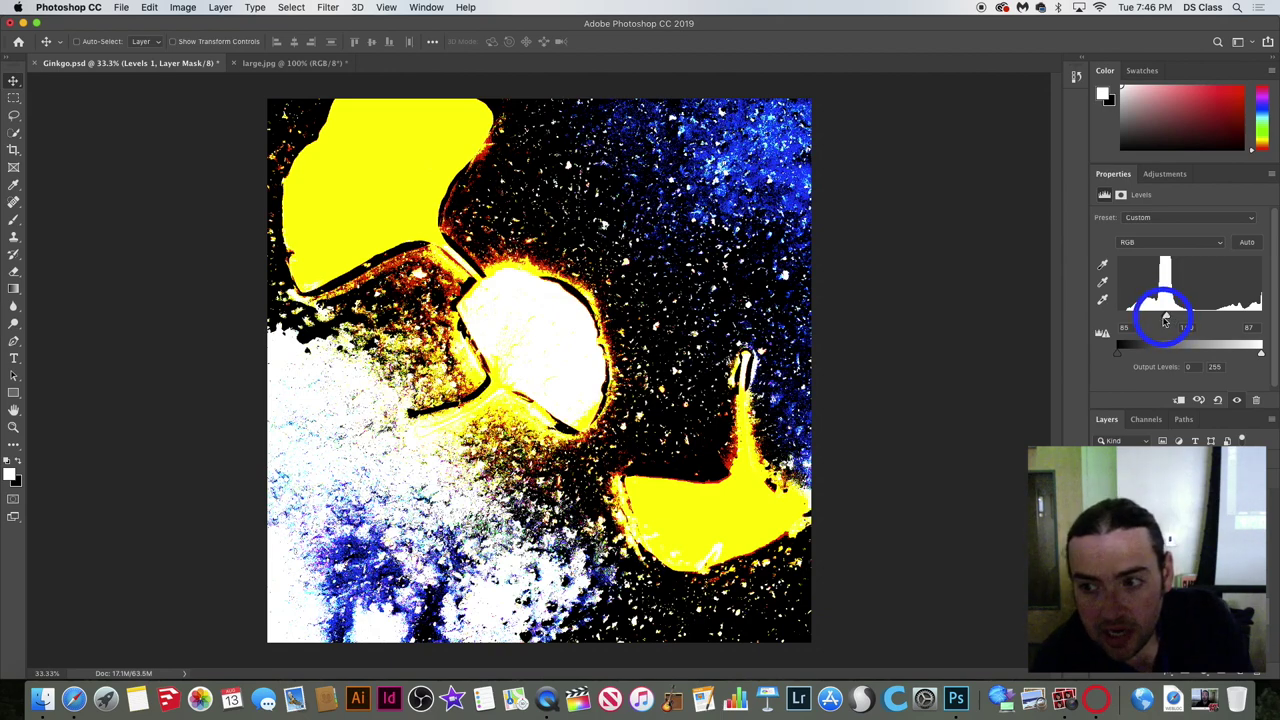
pyautogui.click(1172, 332)
pyautogui.moveTo(1168, 322); pyautogui.dragTo(1134, 320)
# Set Levels gamma to 0.87, try output levels (white 229), then push the white input far left.
pyautogui.moveTo(1137, 320); pyautogui.dragTo(1197, 318)
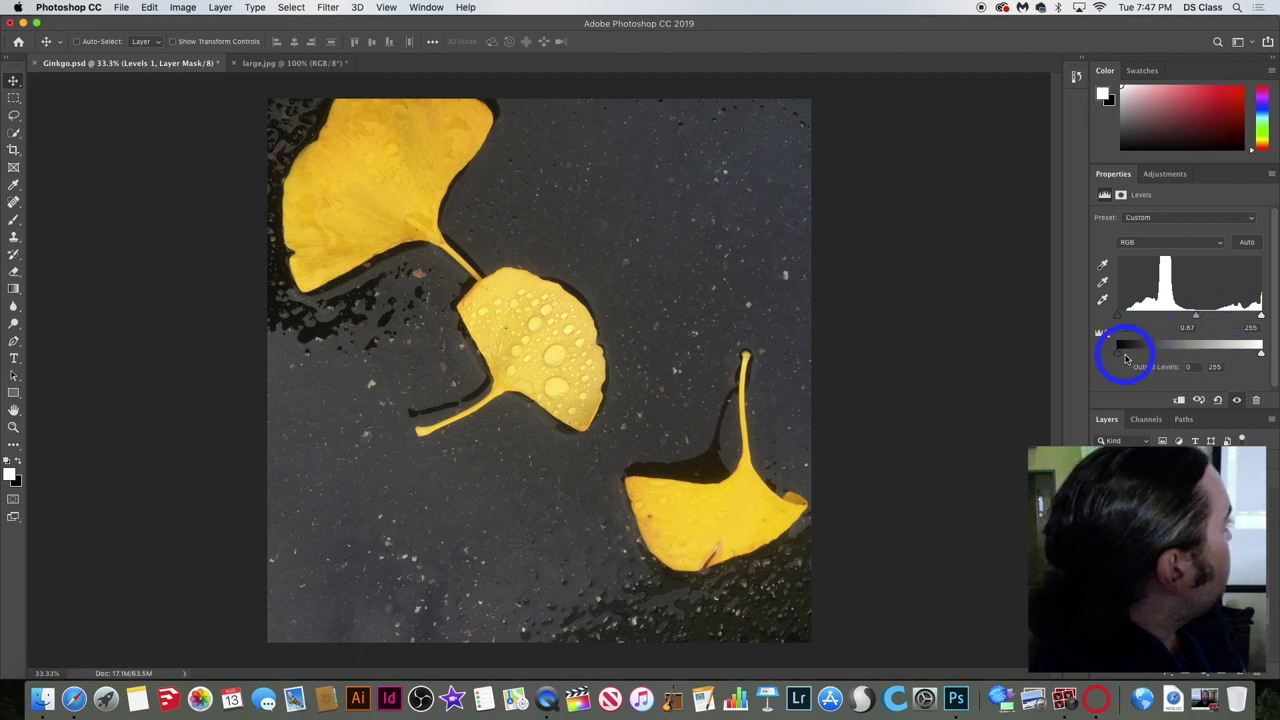
pyautogui.moveTo(1120, 355); pyautogui.dragTo(1150, 356)
pyautogui.moveTo(1259, 356); pyautogui.dragTo(1208, 357)
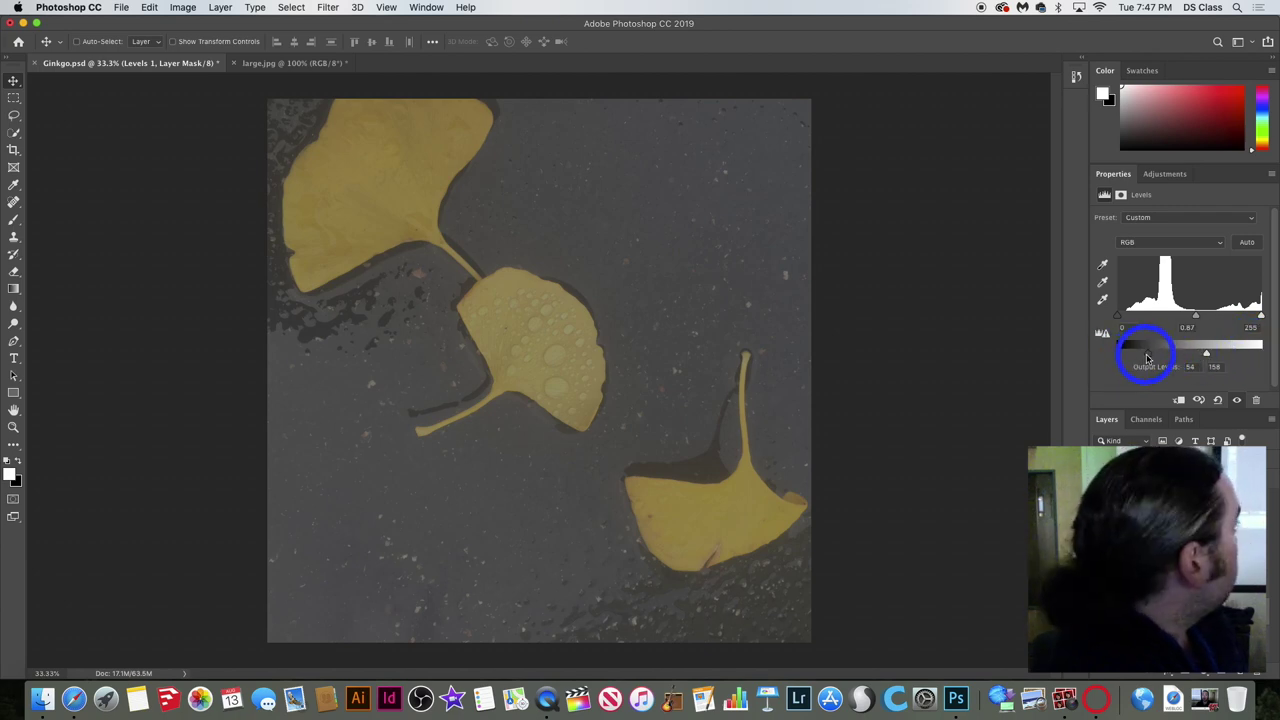
pyautogui.moveTo(1147, 358); pyautogui.dragTo(1117, 317)
pyautogui.moveTo(1258, 316); pyautogui.dragTo(1155, 328)
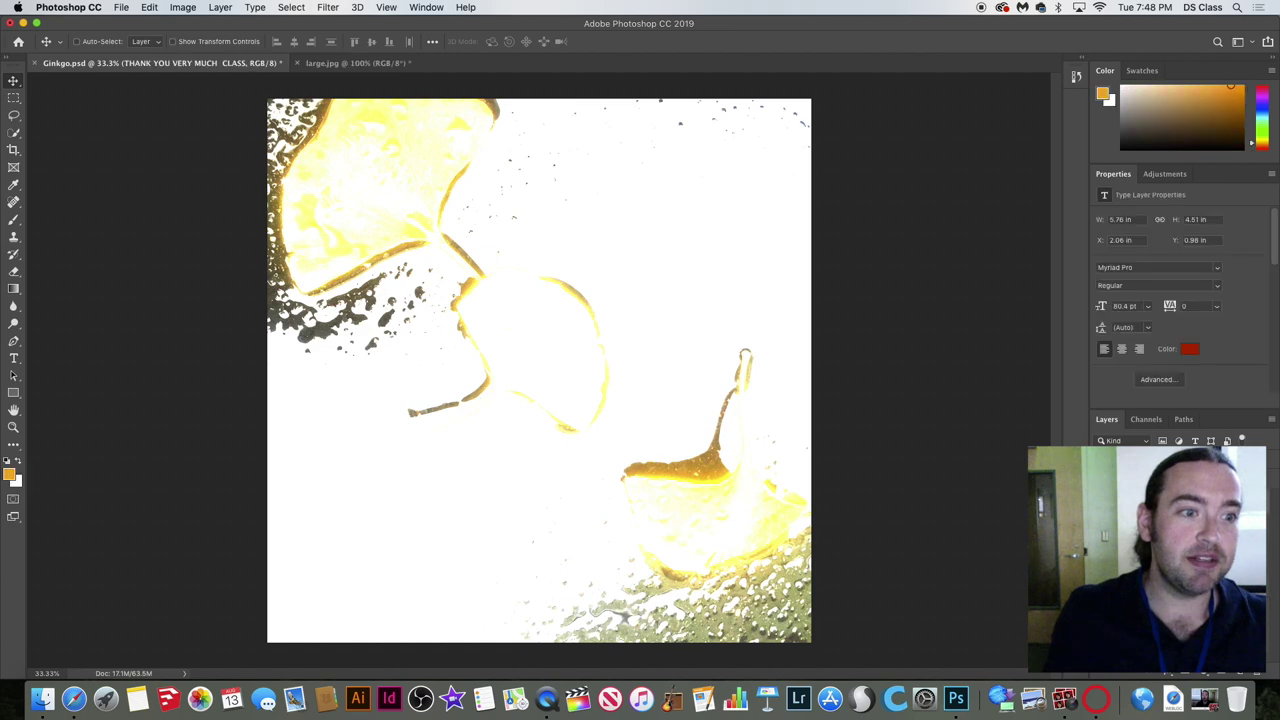
# Fill Layer 2 with White via Edit > Fill, then drag with the Move tool.
pyautogui.click(1240, 675)
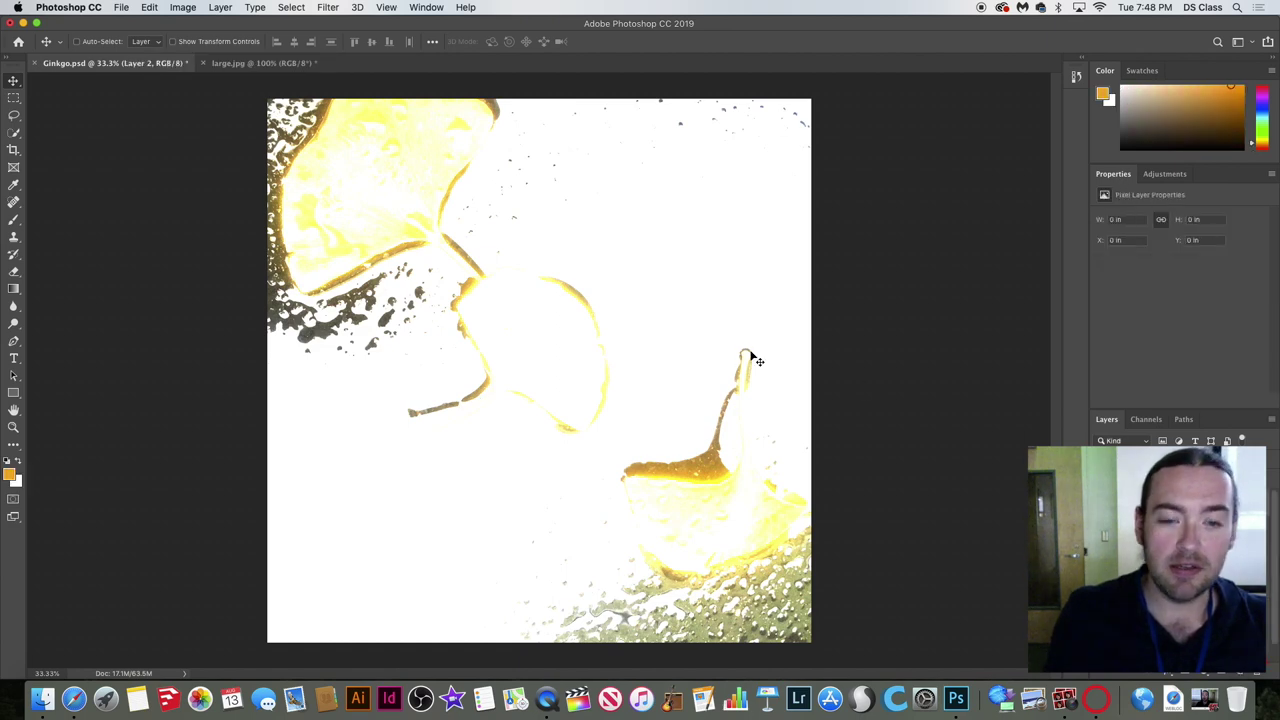
pyautogui.click(152, 8)
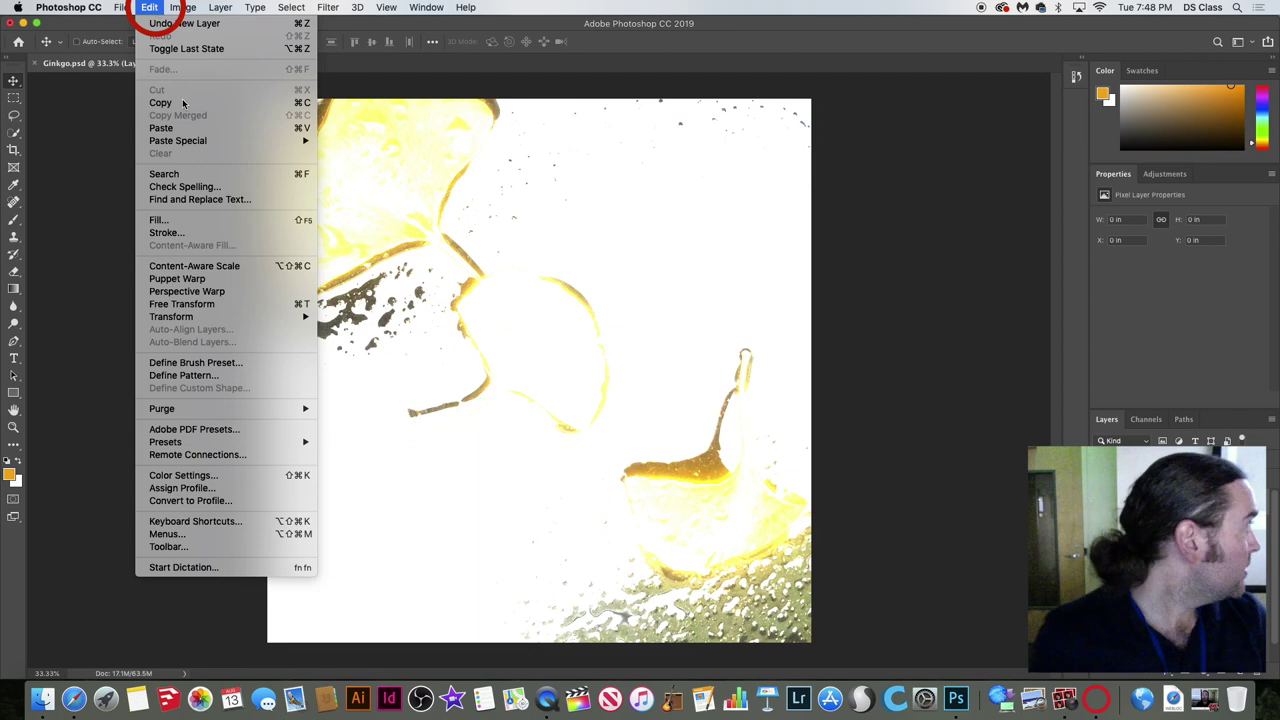
pyautogui.click(203, 218)
pyautogui.click(657, 270)
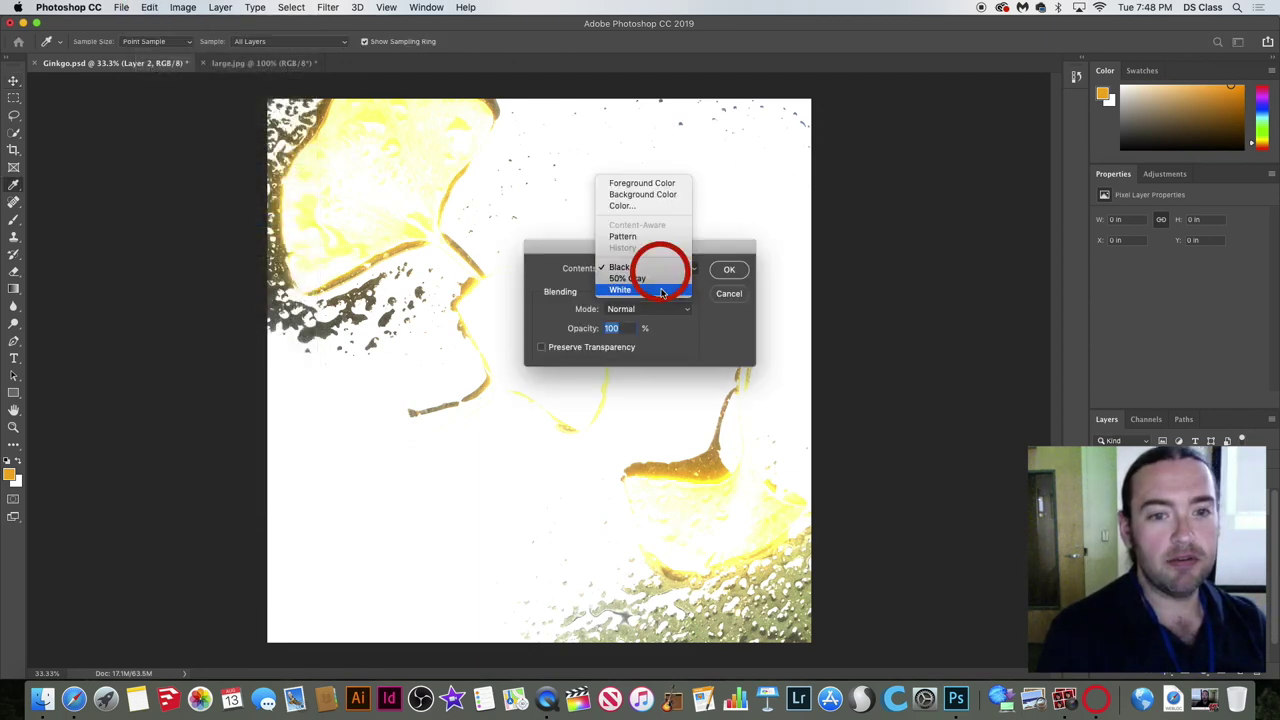
pyautogui.click(657, 268)
pyautogui.click(716, 270)
pyautogui.press('v')
pyautogui.moveTo(720, 266); pyautogui.dragTo(1270, 568)
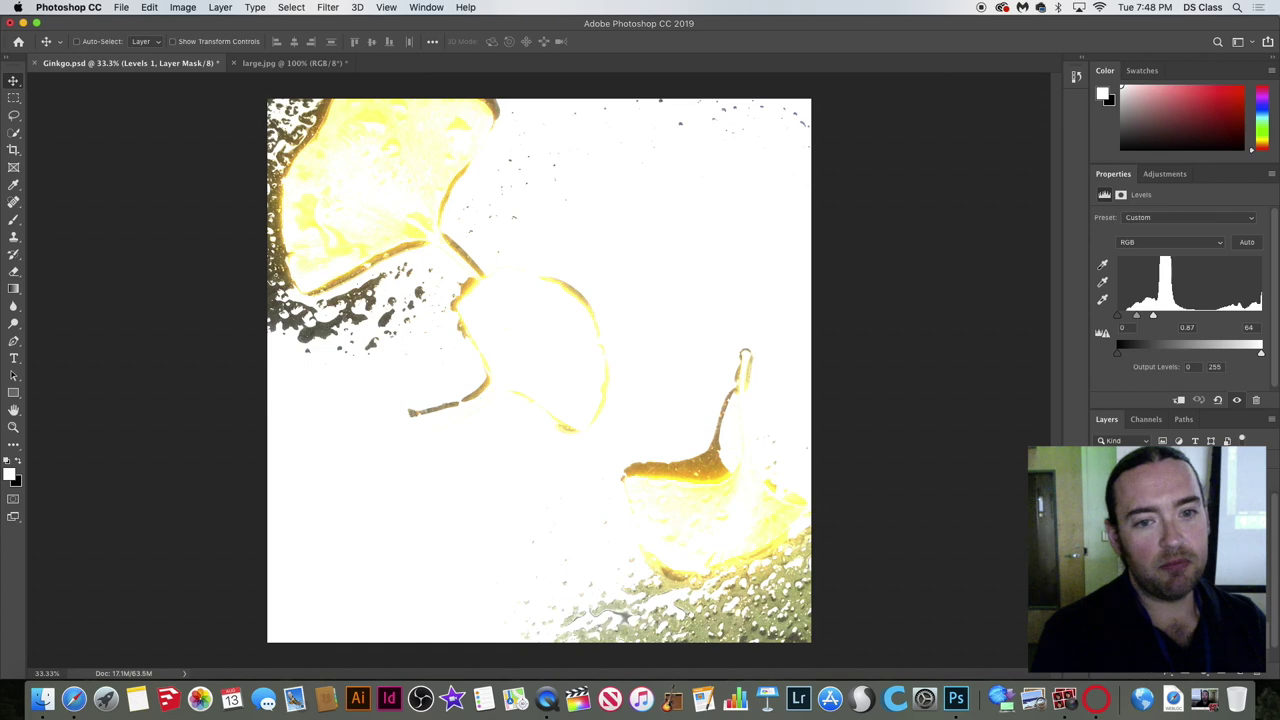
# Toggle the Levels mask view on and off, then return the white input to 255.
pyautogui.moveTo(1154, 315)
pyautogui.mouseDown()
pyautogui.moveTo(1250, 318)
pyautogui.moveTo(1173, 327)
pyautogui.mouseUp()
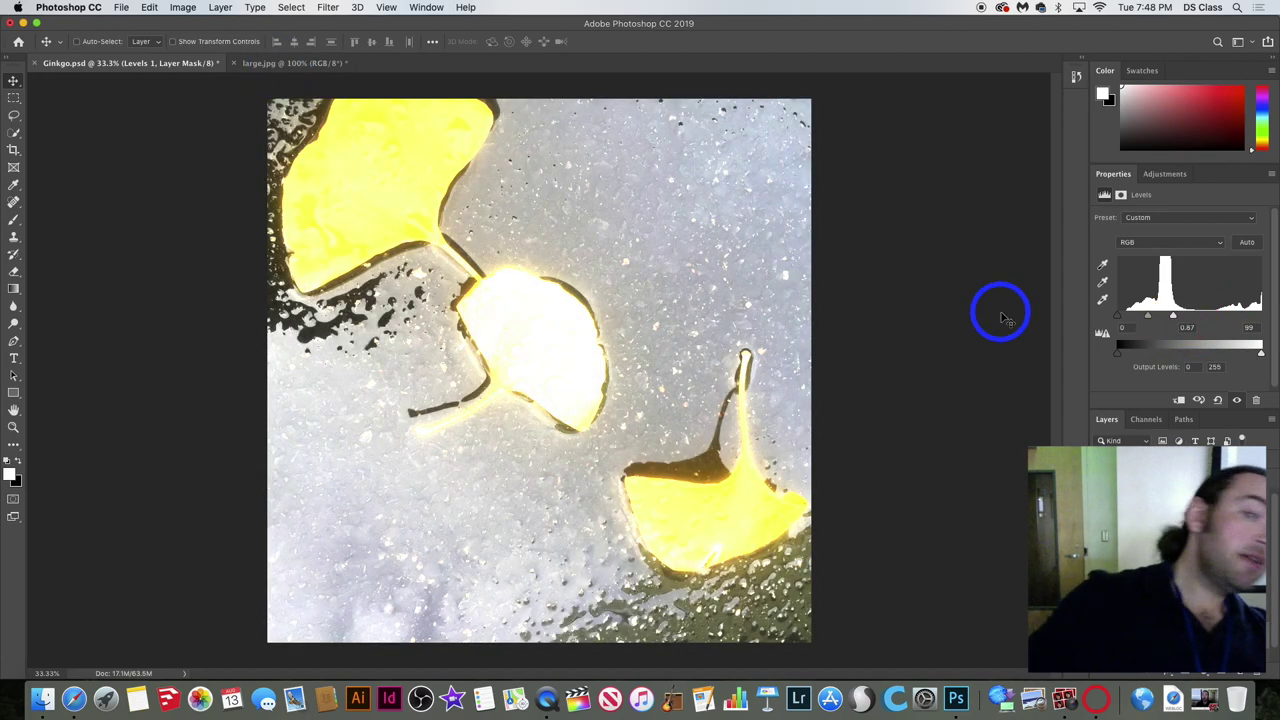
pyautogui.keyDown('alt'); pyautogui.click(1152, 505); pyautogui.keyUp('alt')
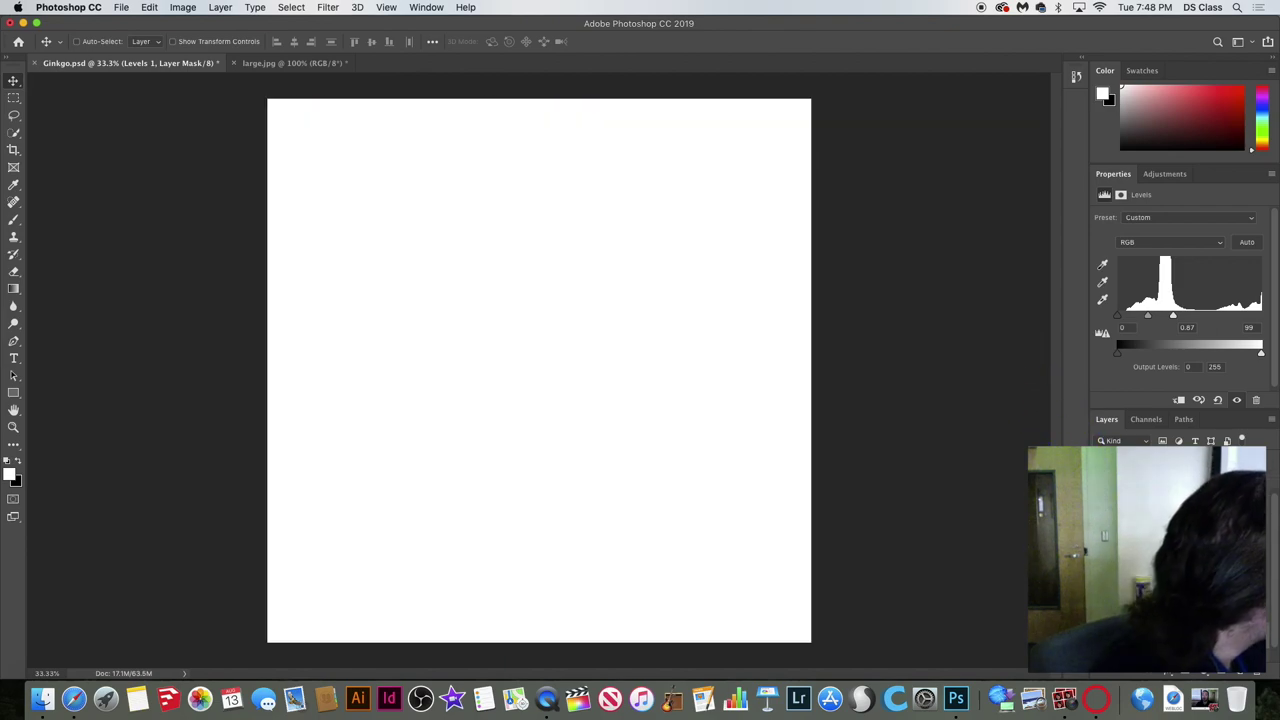
pyautogui.keyDown('alt'); pyautogui.click(1152, 505); pyautogui.keyUp('alt')
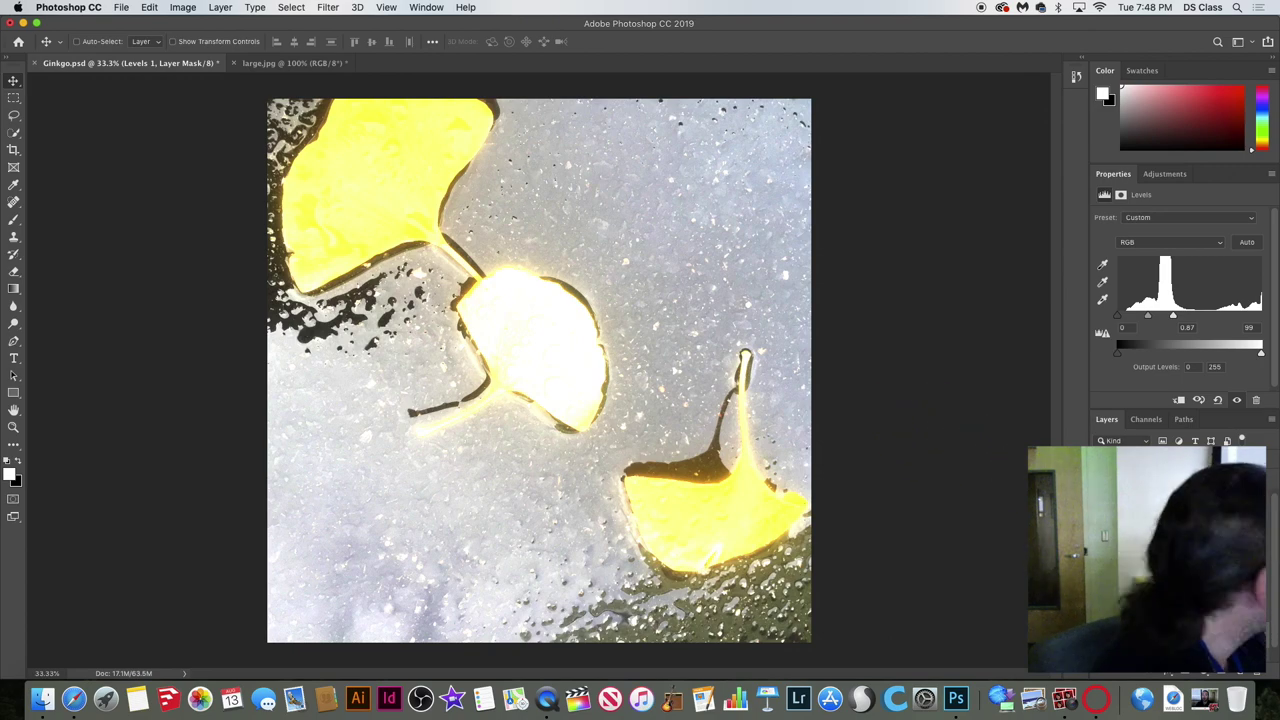
pyautogui.keyDown('alt'); pyautogui.click(1150, 505); pyautogui.keyUp('alt')
pyautogui.keyDown('alt'); pyautogui.click(1150, 505); pyautogui.keyUp('alt')
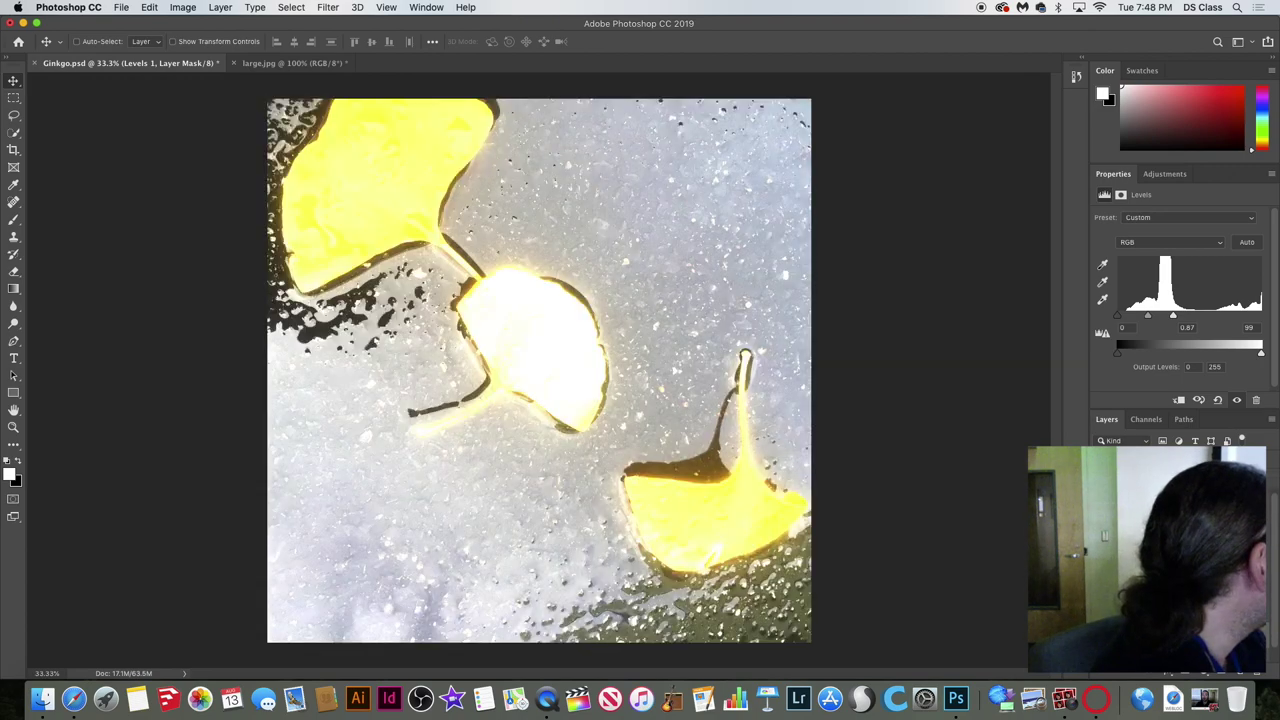
pyautogui.keyDown('alt'); pyautogui.click(1150, 505); pyautogui.keyUp('alt')
pyautogui.keyDown('alt'); pyautogui.click(1150, 505); pyautogui.keyUp('alt')
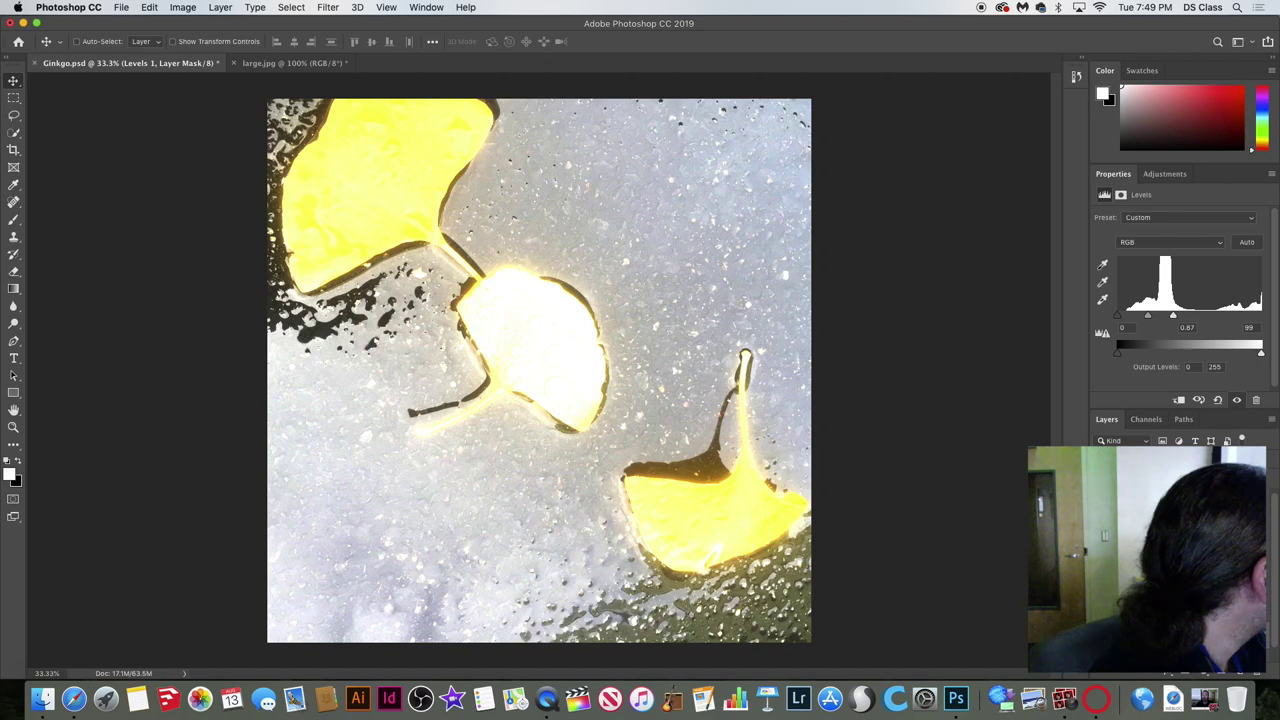
pyautogui.moveTo(1173, 318); pyautogui.dragTo(1262, 318)
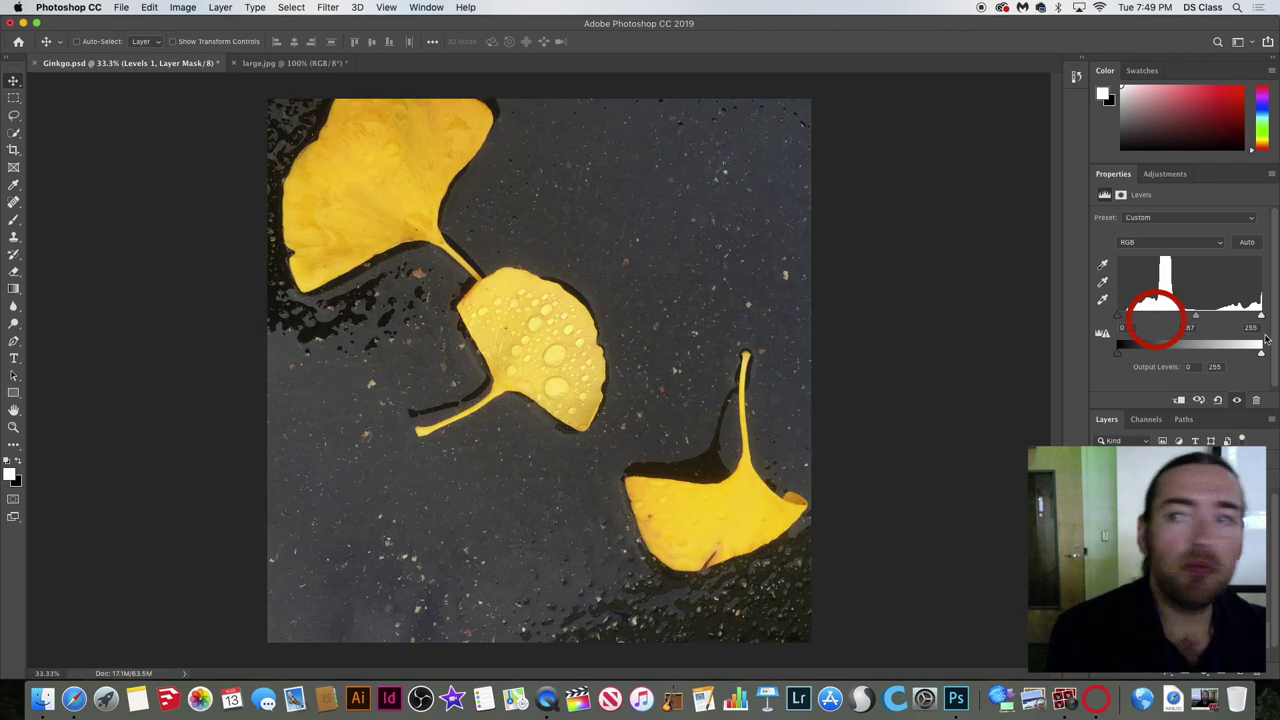
# Leave the Levels settings as they are and open a new Safari window showing Favorites.
pyautogui.click(1106, 372)
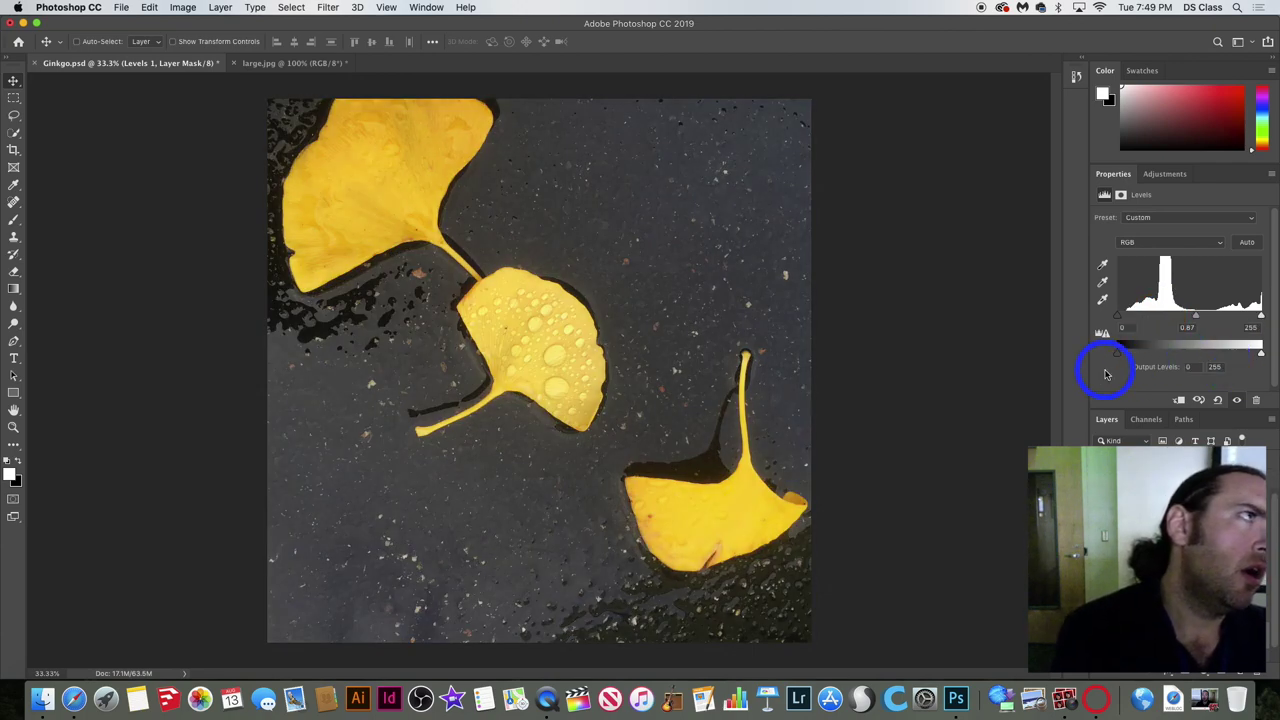
pyautogui.click(1118, 356)
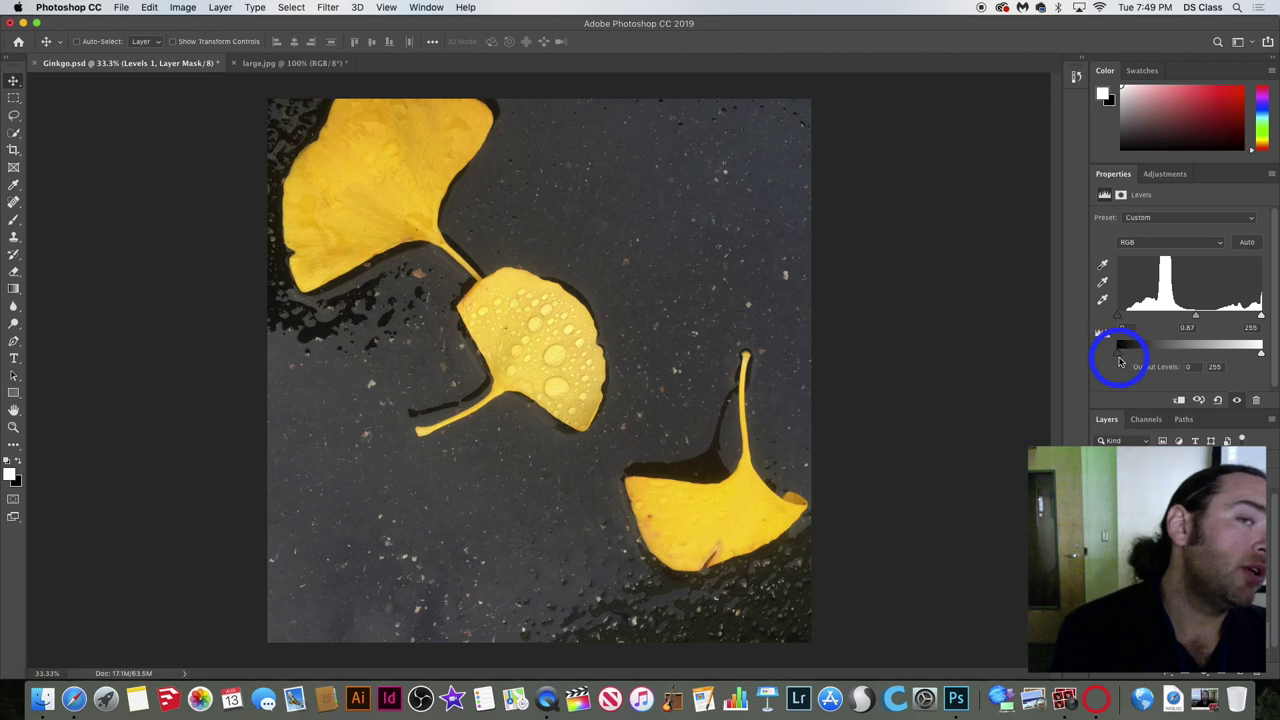
pyautogui.click(1161, 303)
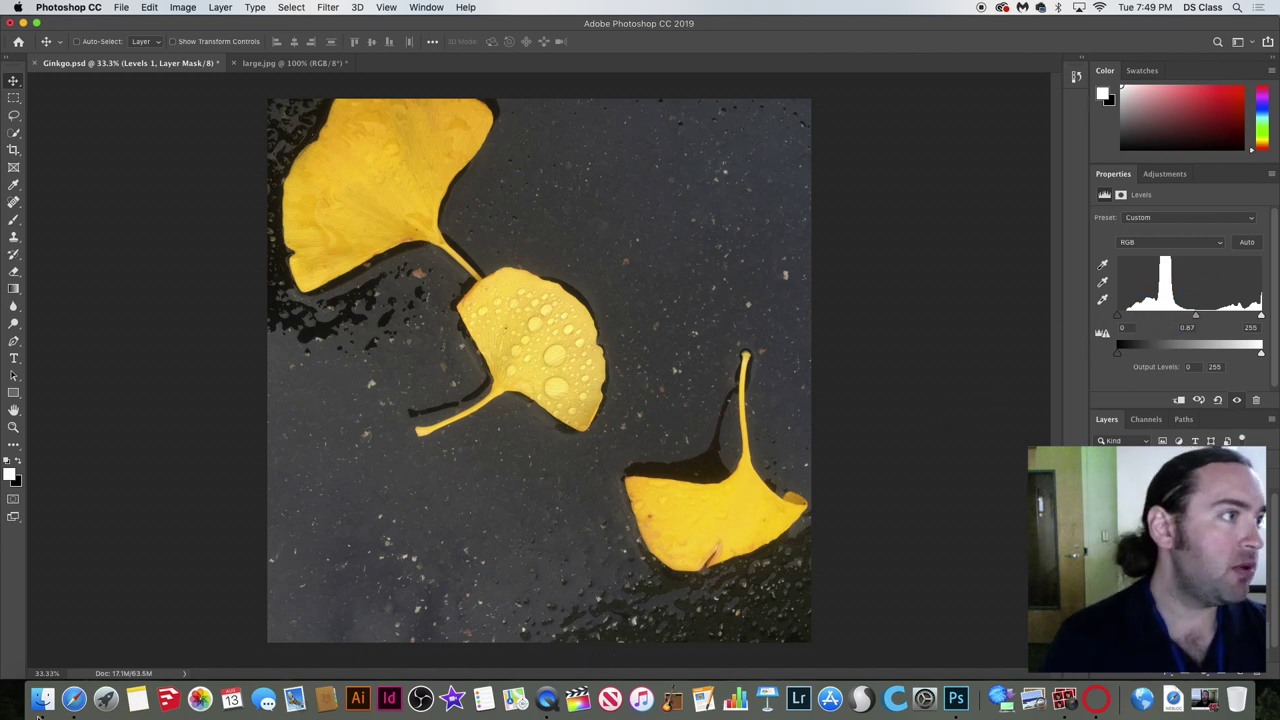
pyautogui.click(75, 708)
pyautogui.click(618, 33)
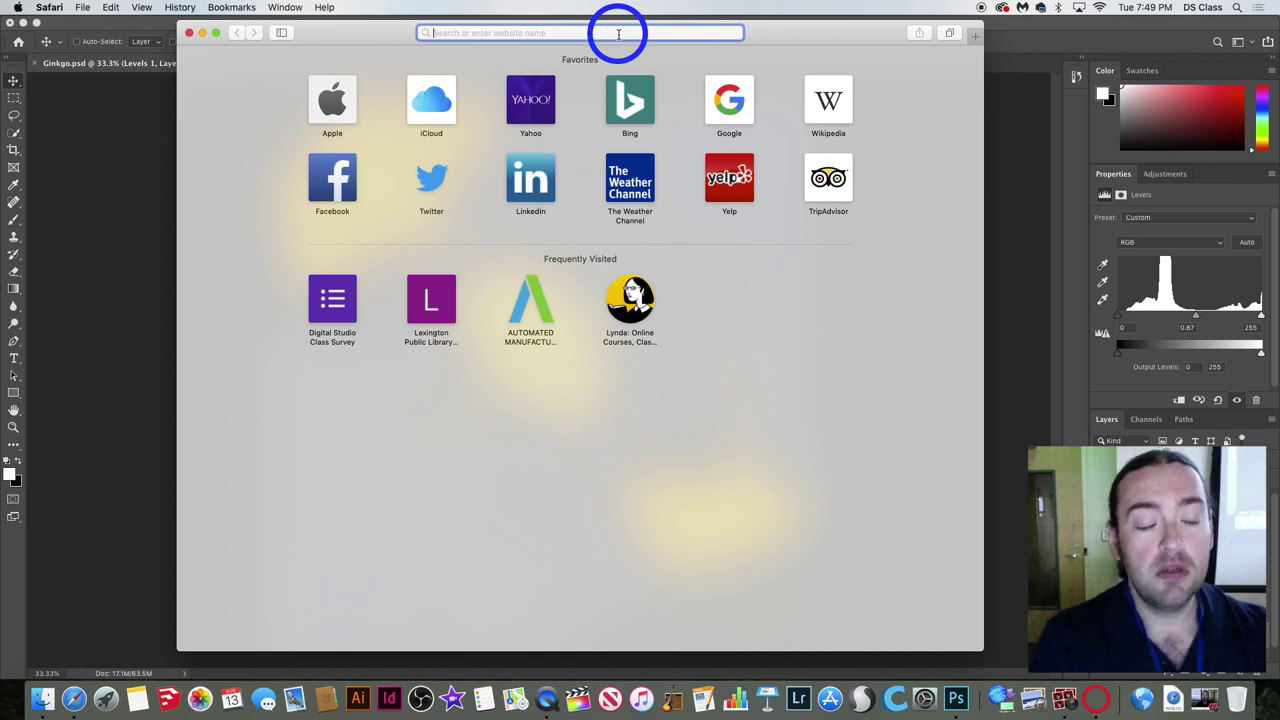
# Search Google for 'monitor calibrator' and switch to the Images results.
pyautogui.write('mo')
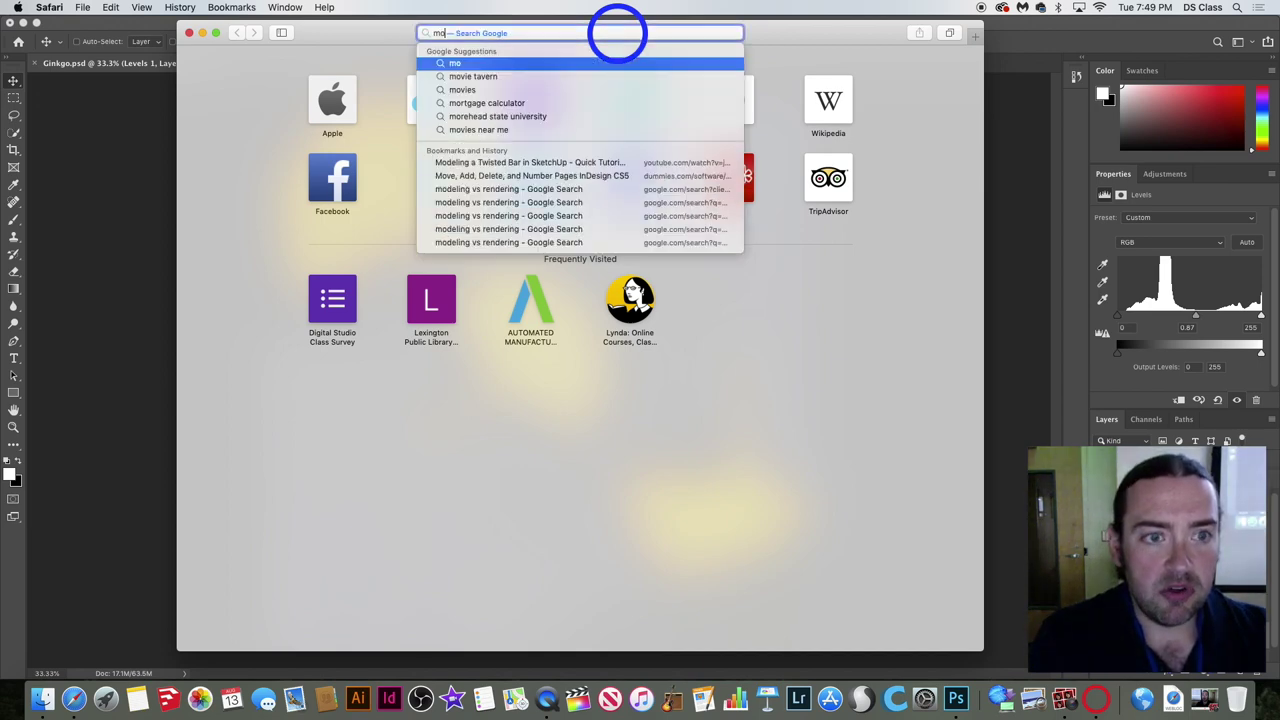
pyautogui.write('nitor calibrator')
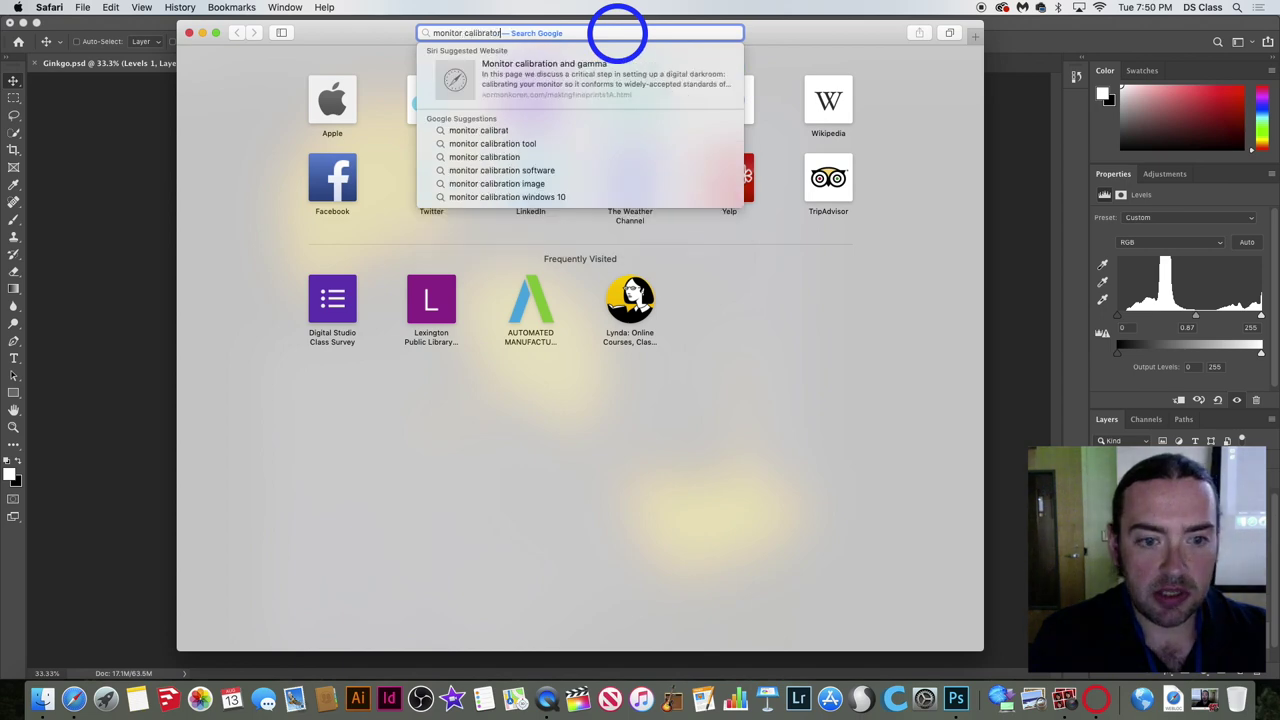
pyautogui.press('Return')
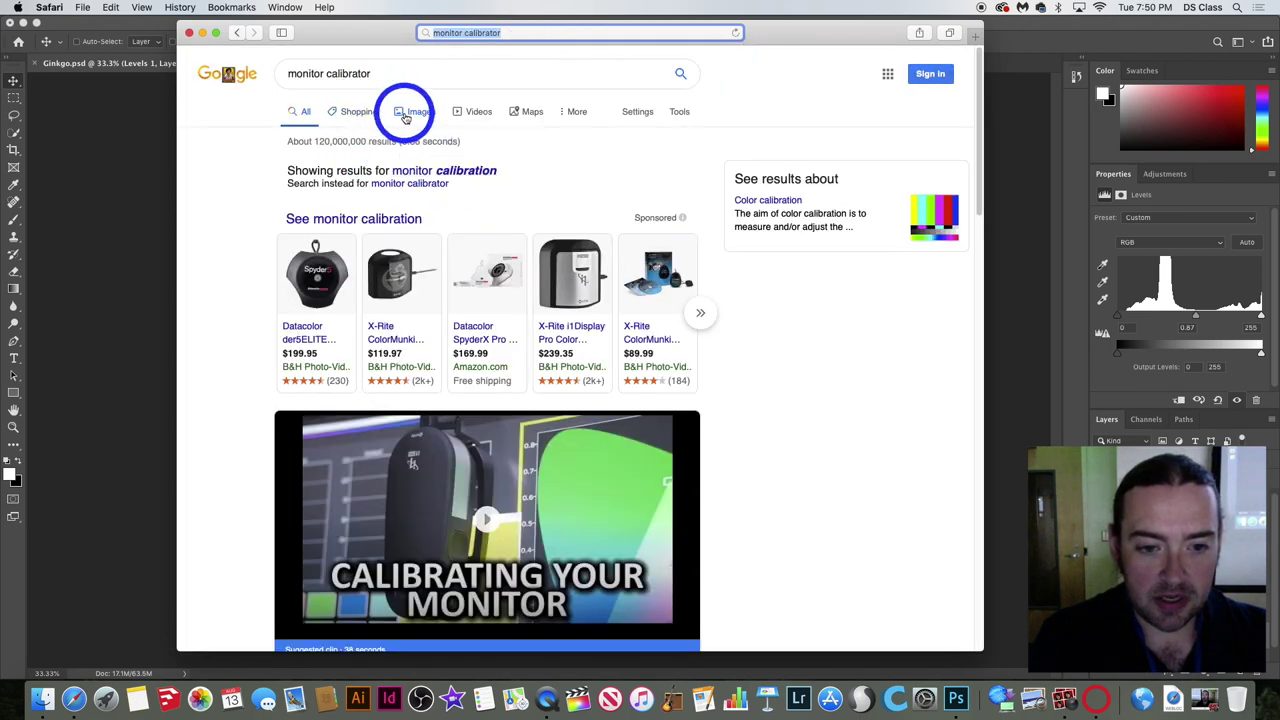
pyautogui.click(408, 111)
# Scroll through the monitor calibration image results, then bring up System Preferences.
pyautogui.scroll(-5, 523, 390)
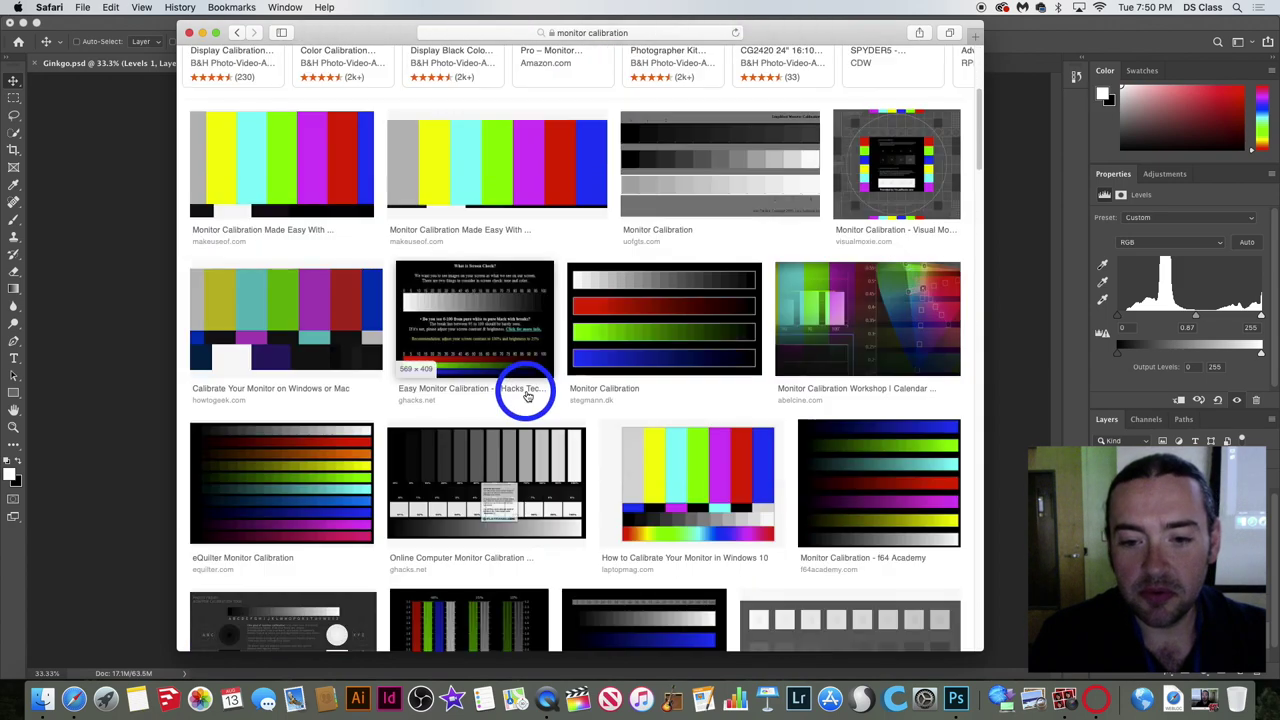
pyautogui.scroll(-10, 666, 370)
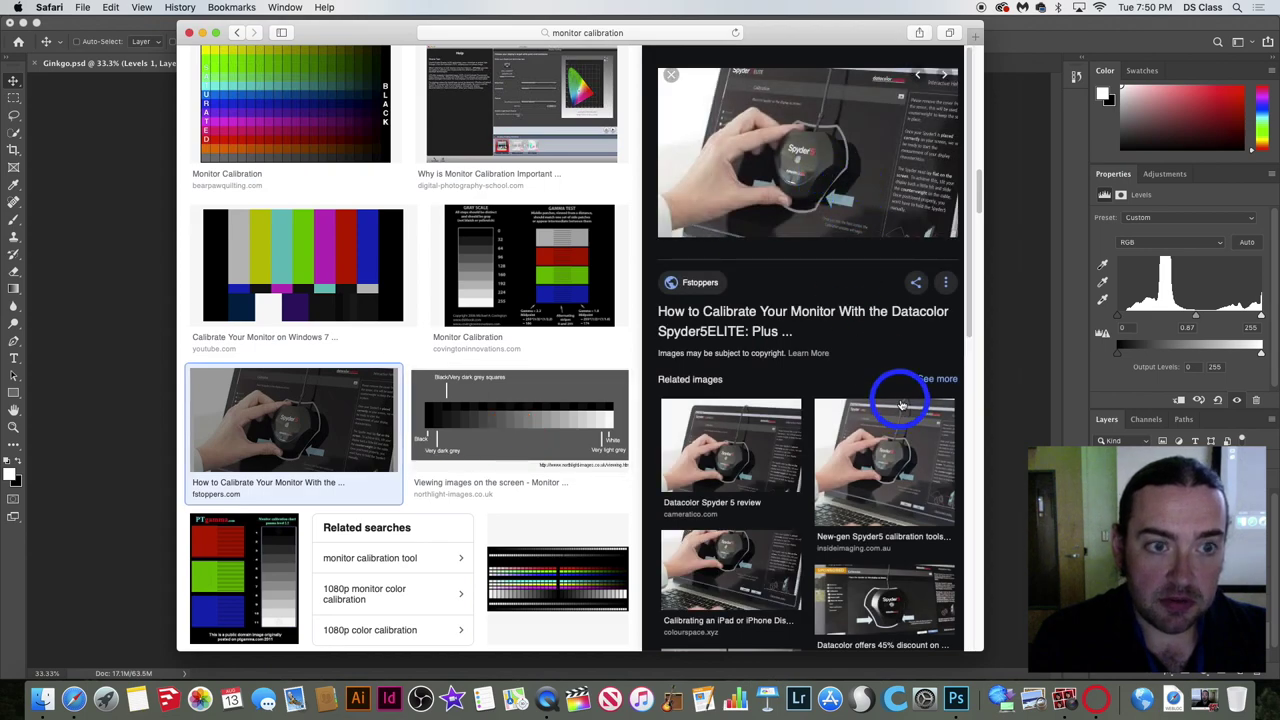
pyautogui.scroll(-10, 900, 400)
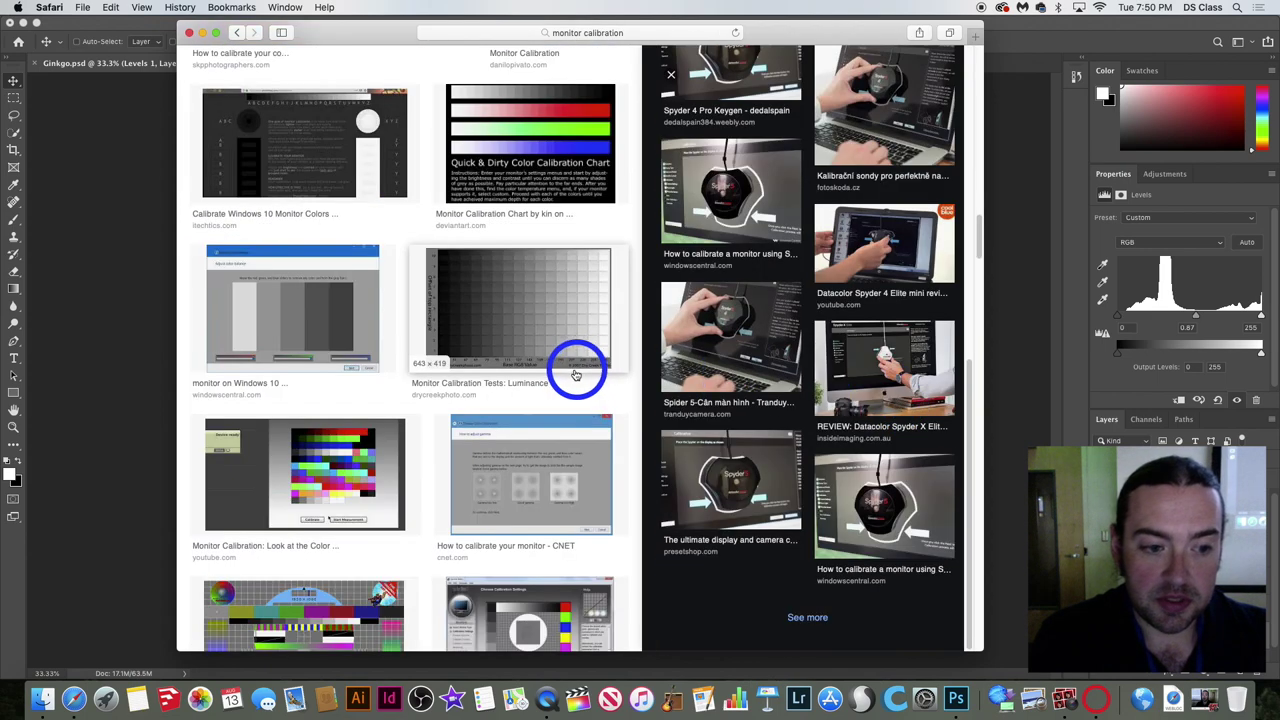
pyautogui.scroll(-8, 575, 370)
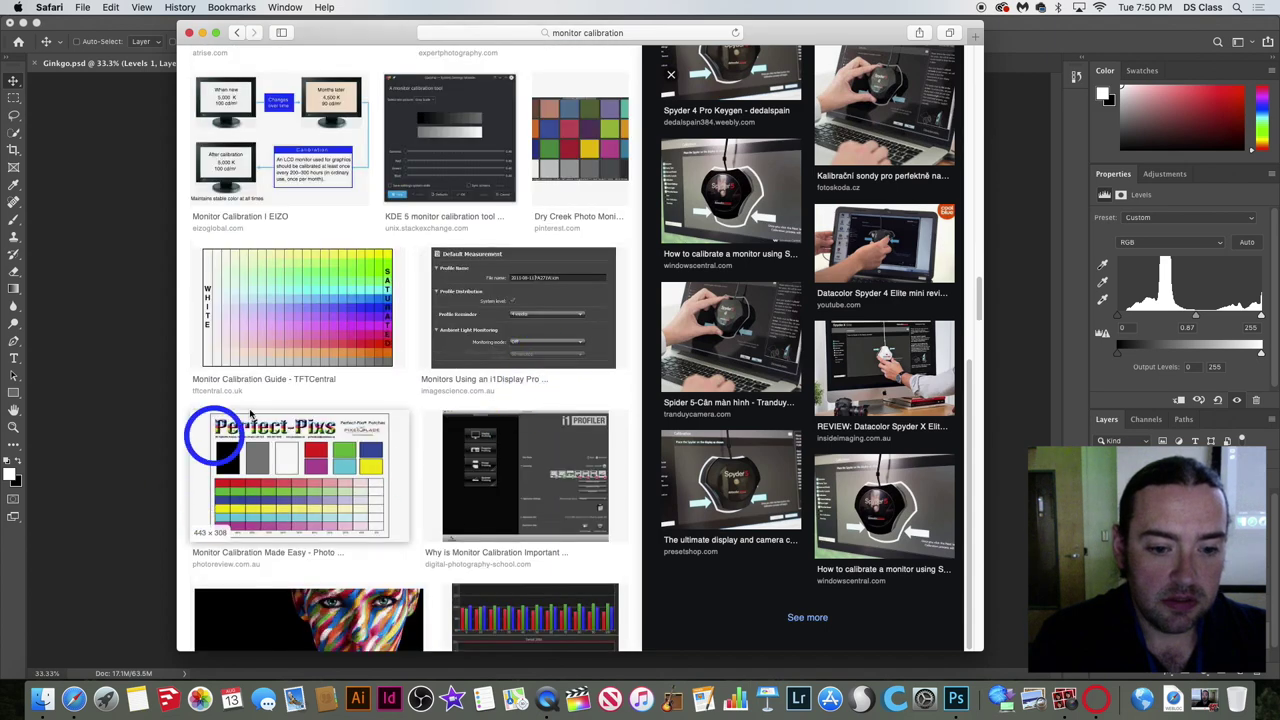
pyautogui.scroll(-10, 214, 434)
pyautogui.scroll(-10, 362, 155)
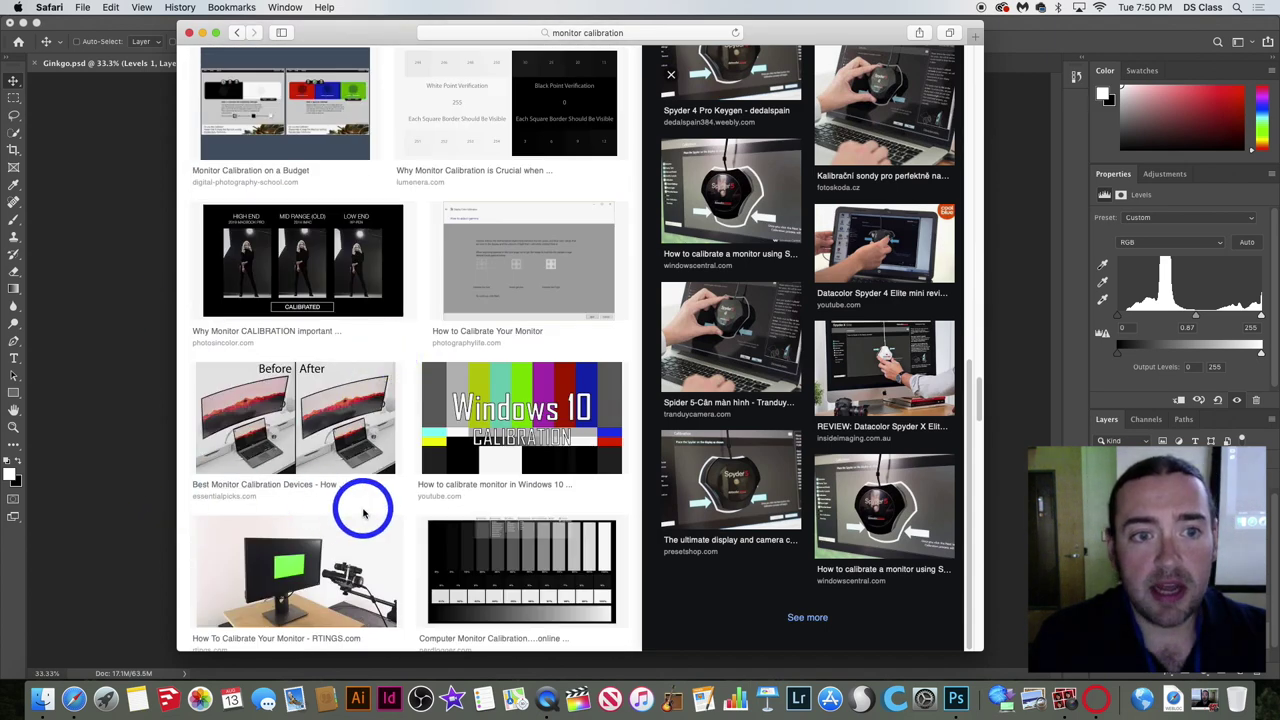
pyautogui.scroll(-4, 361, 507)
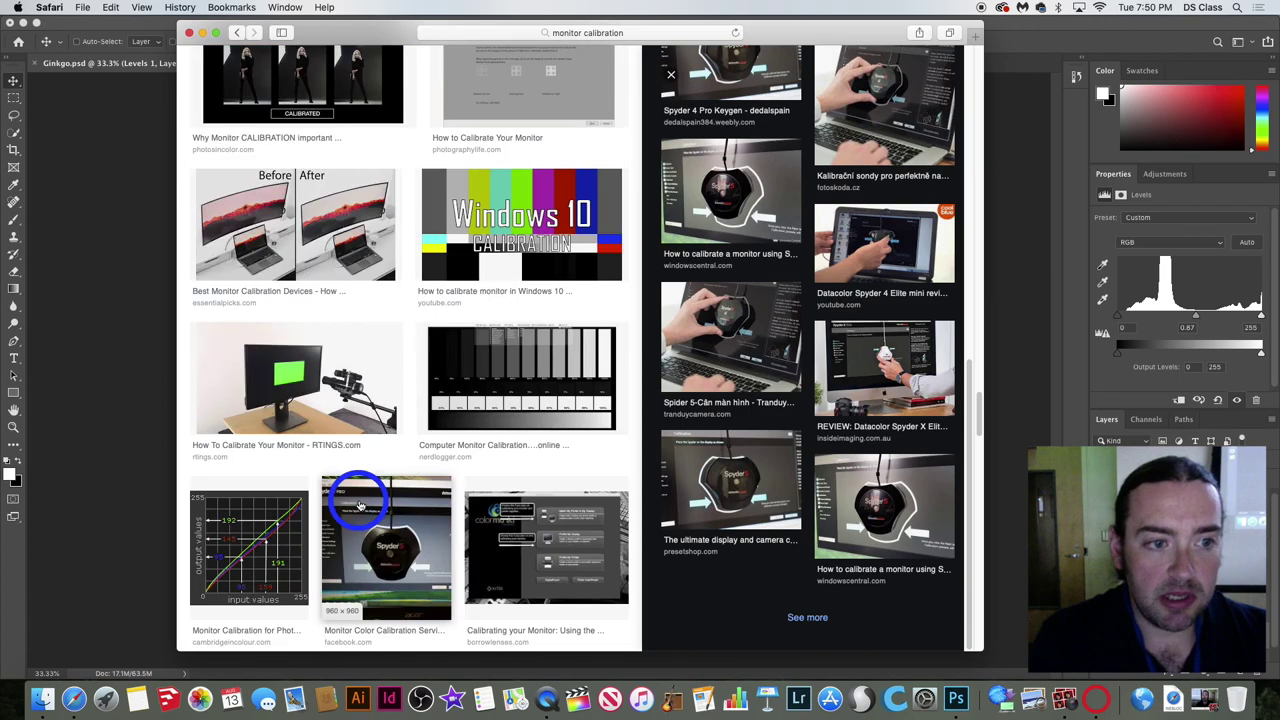
pyautogui.scroll(-15, 358, 505)
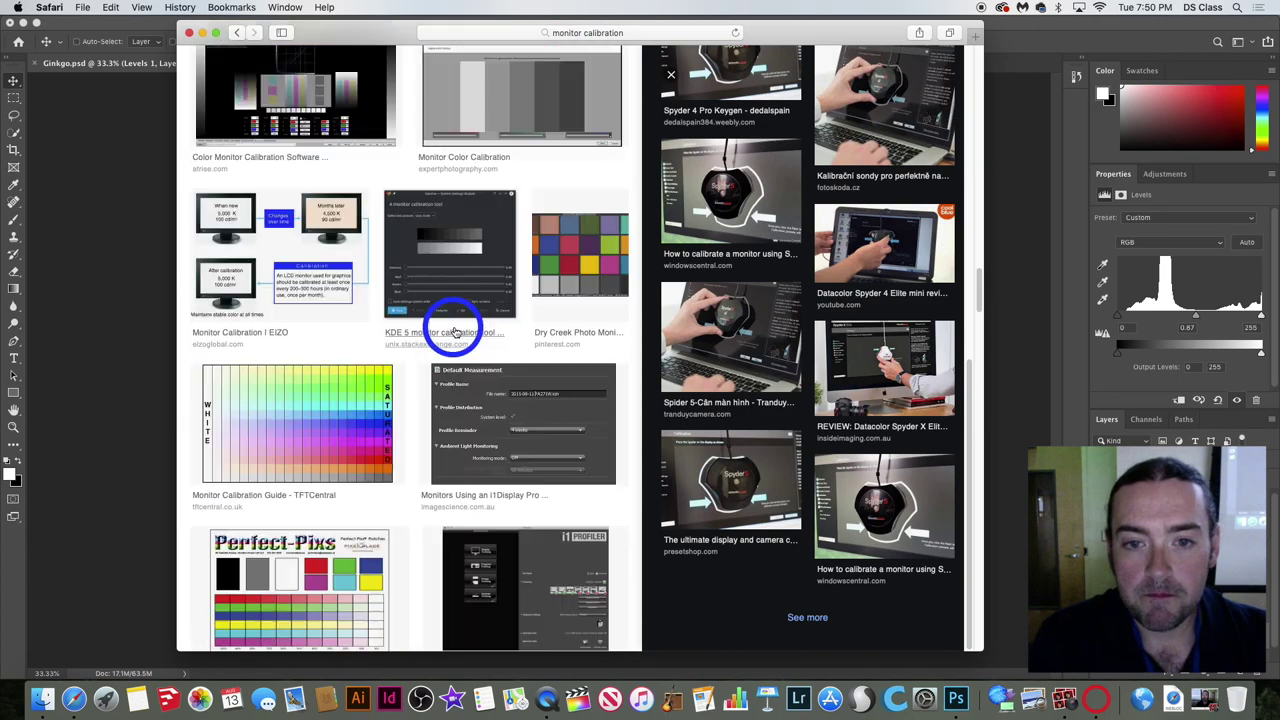
pyautogui.scroll(20, 455, 330)
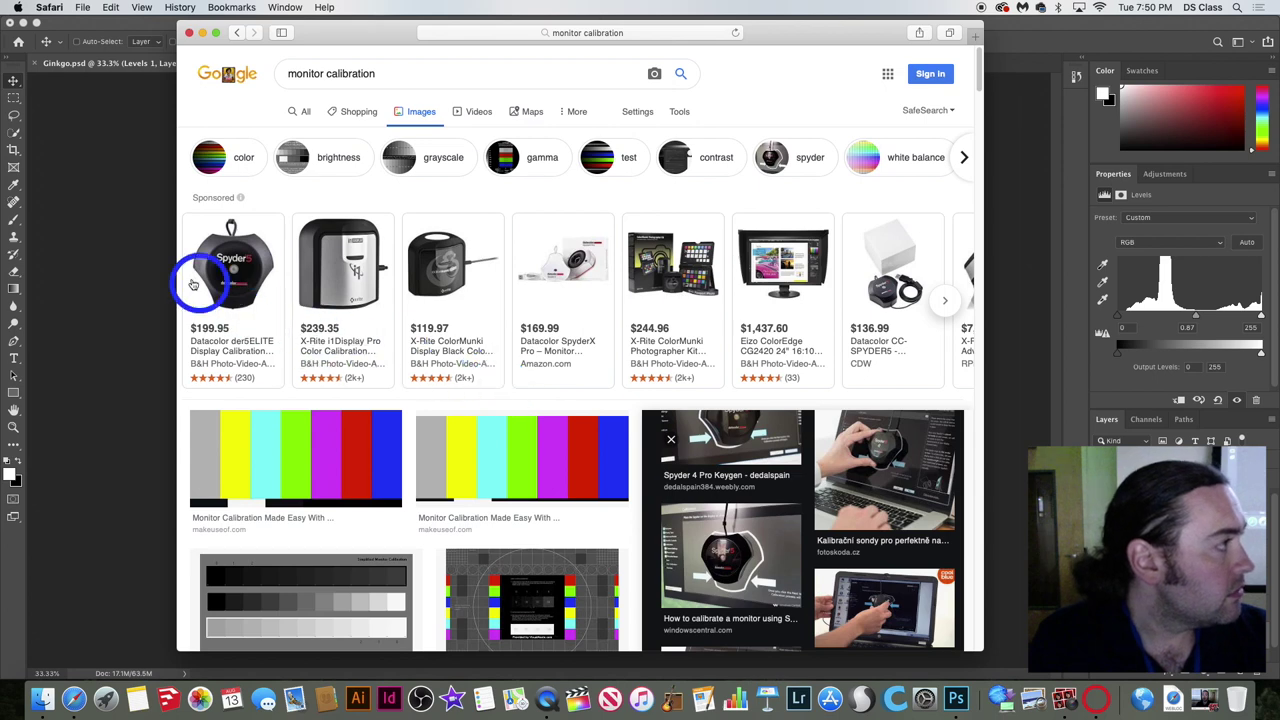
pyautogui.moveTo(215, 258)
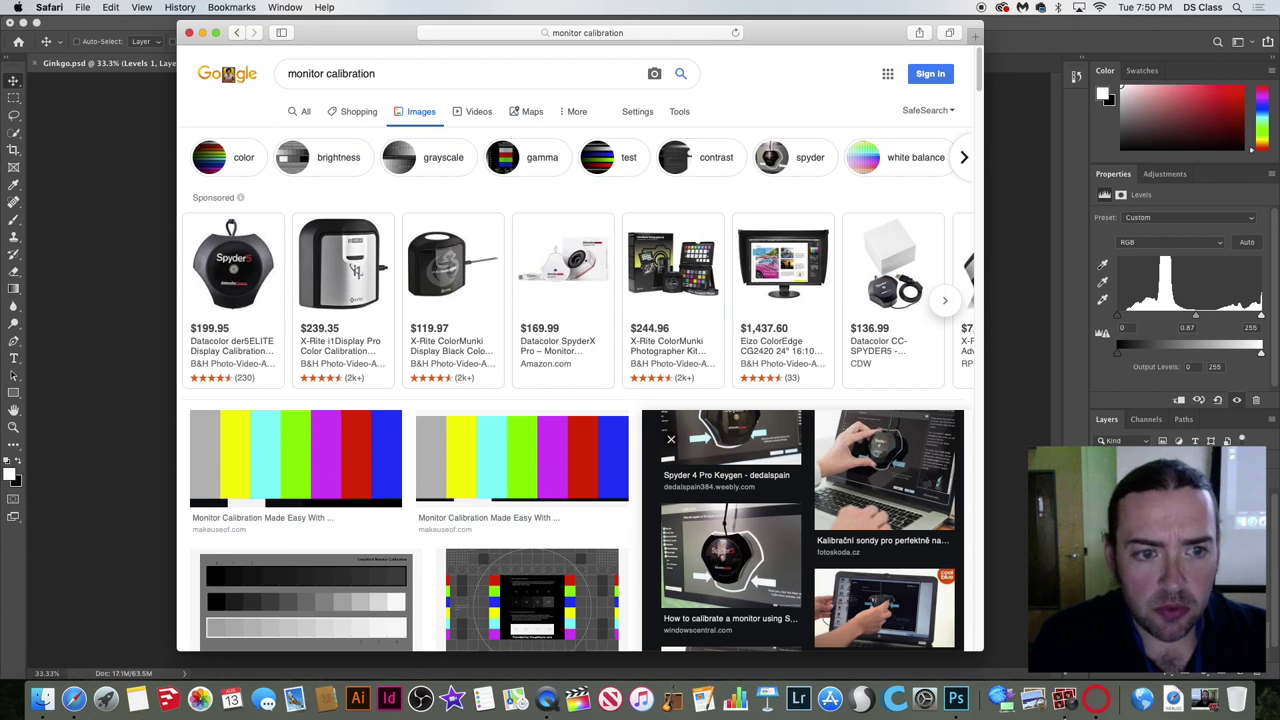
pyautogui.click(924, 698)
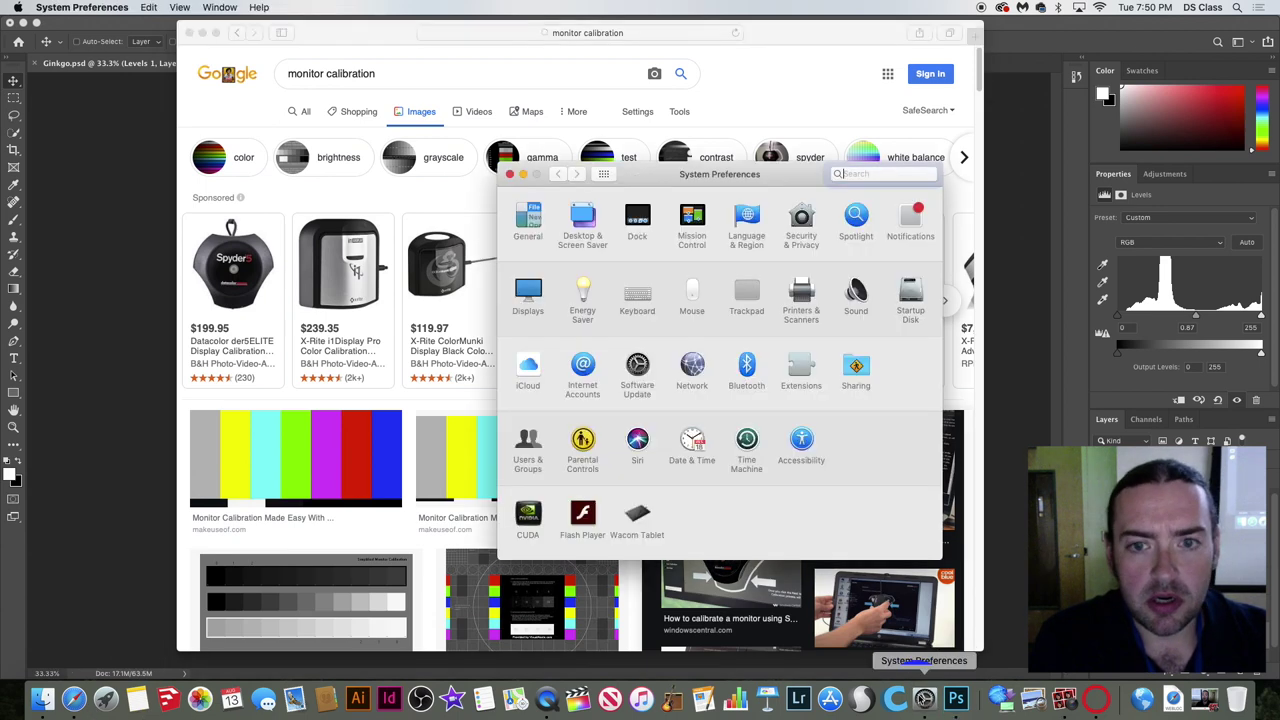
# Reposition System Preferences, open Displays and show the InFocus 3118D's Color profiles.
pyautogui.moveTo(726, 178); pyautogui.dragTo(590, 115)
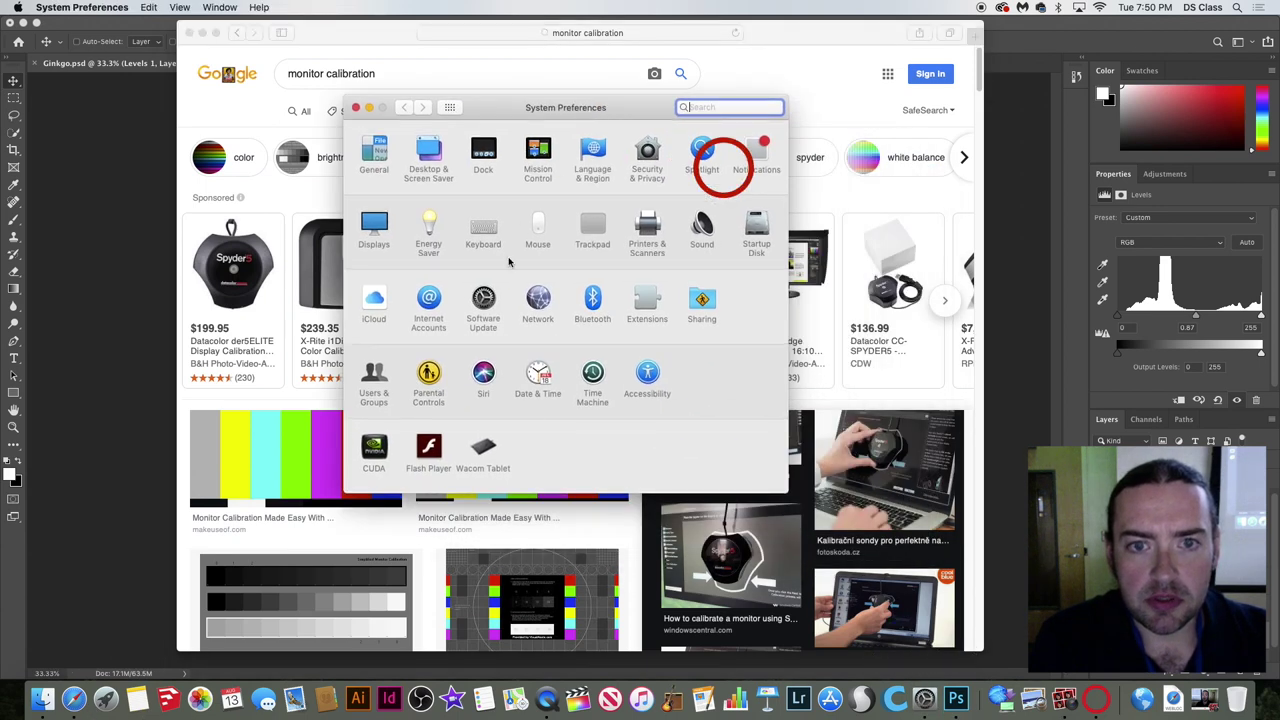
pyautogui.click(381, 230)
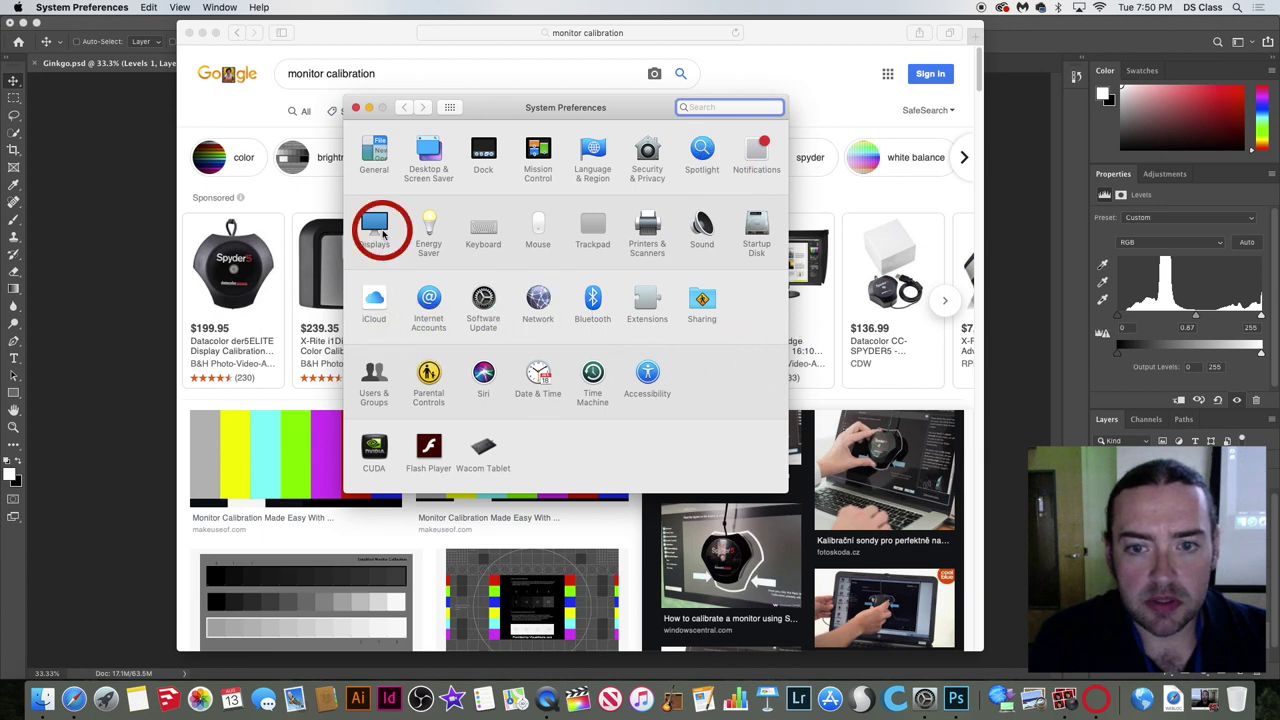
pyautogui.click(618, 205)
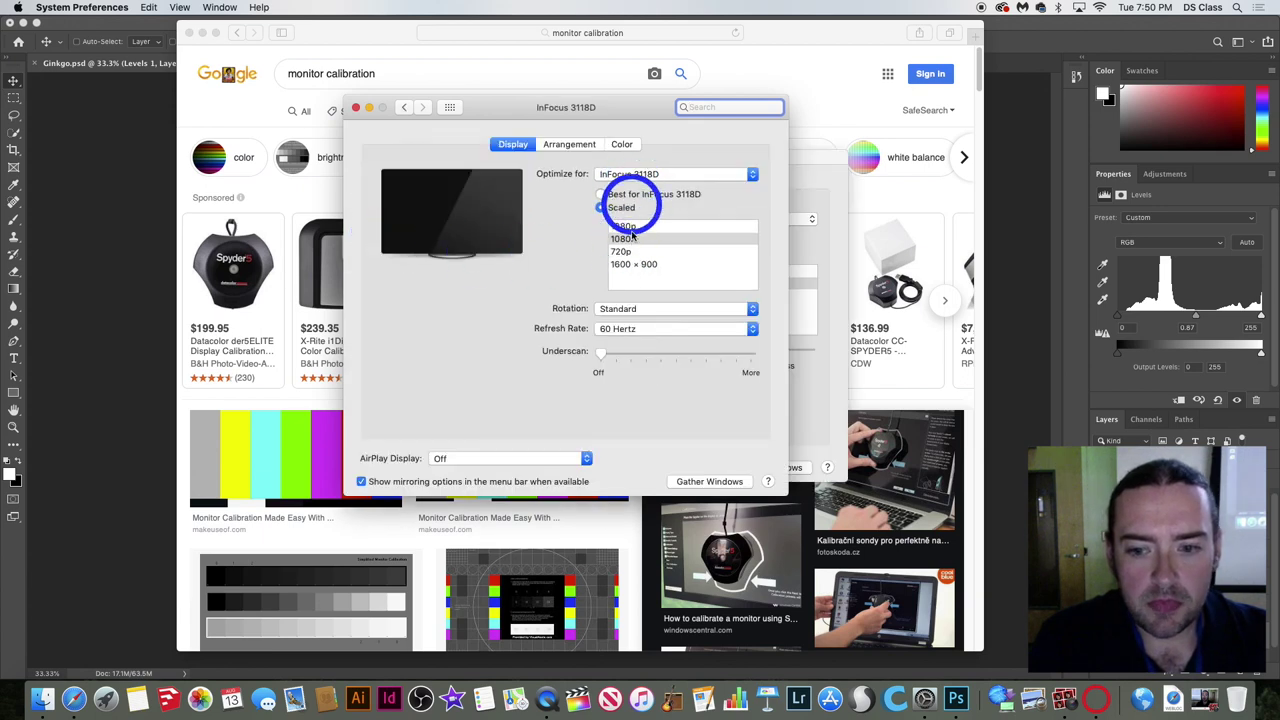
pyautogui.click(569, 145)
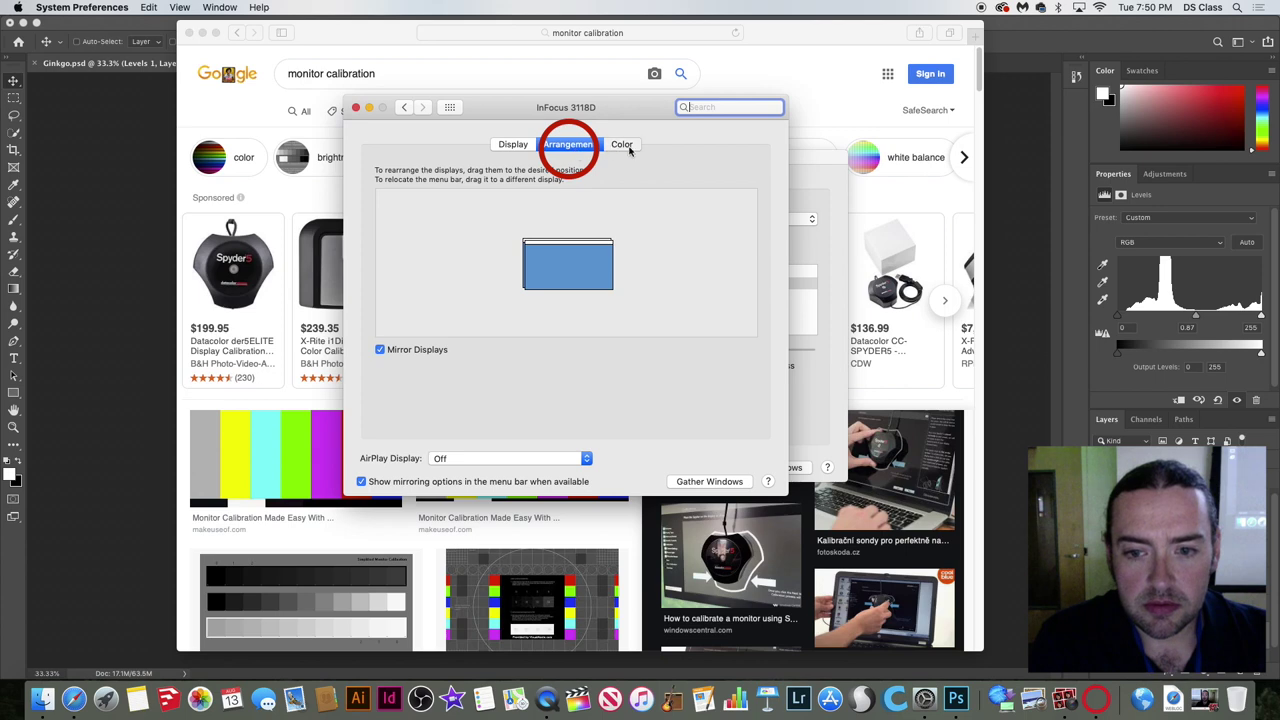
pyautogui.click(622, 145)
# Start Display Calibrator, try adjusting the target white point, and advance to profile naming.
pyautogui.click(692, 232)
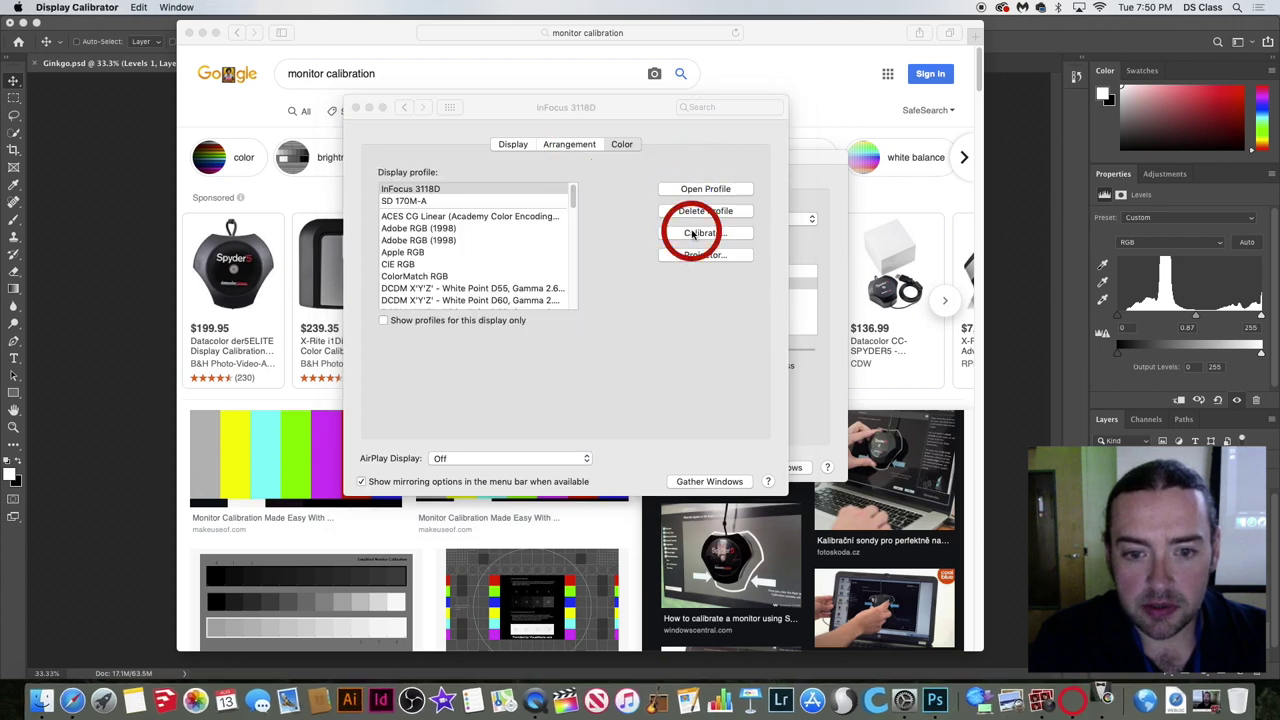
pyautogui.click(812, 490)
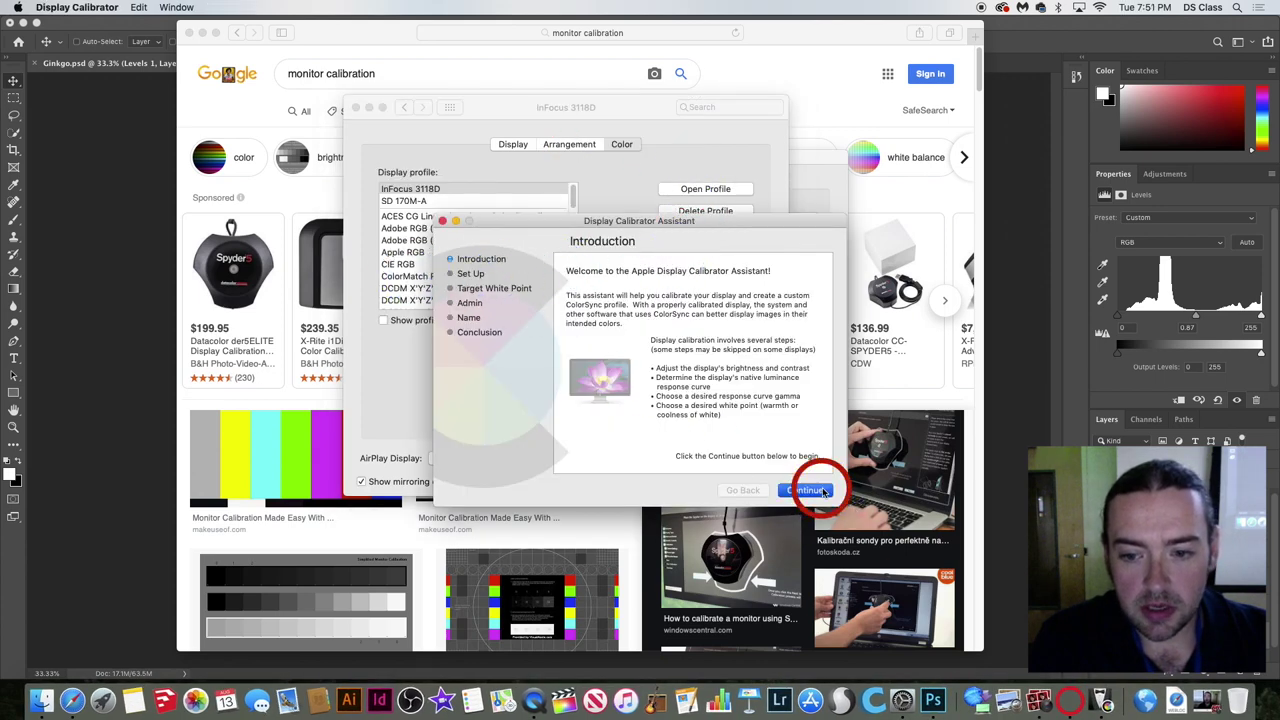
pyautogui.click(820, 491)
pyautogui.click(818, 491)
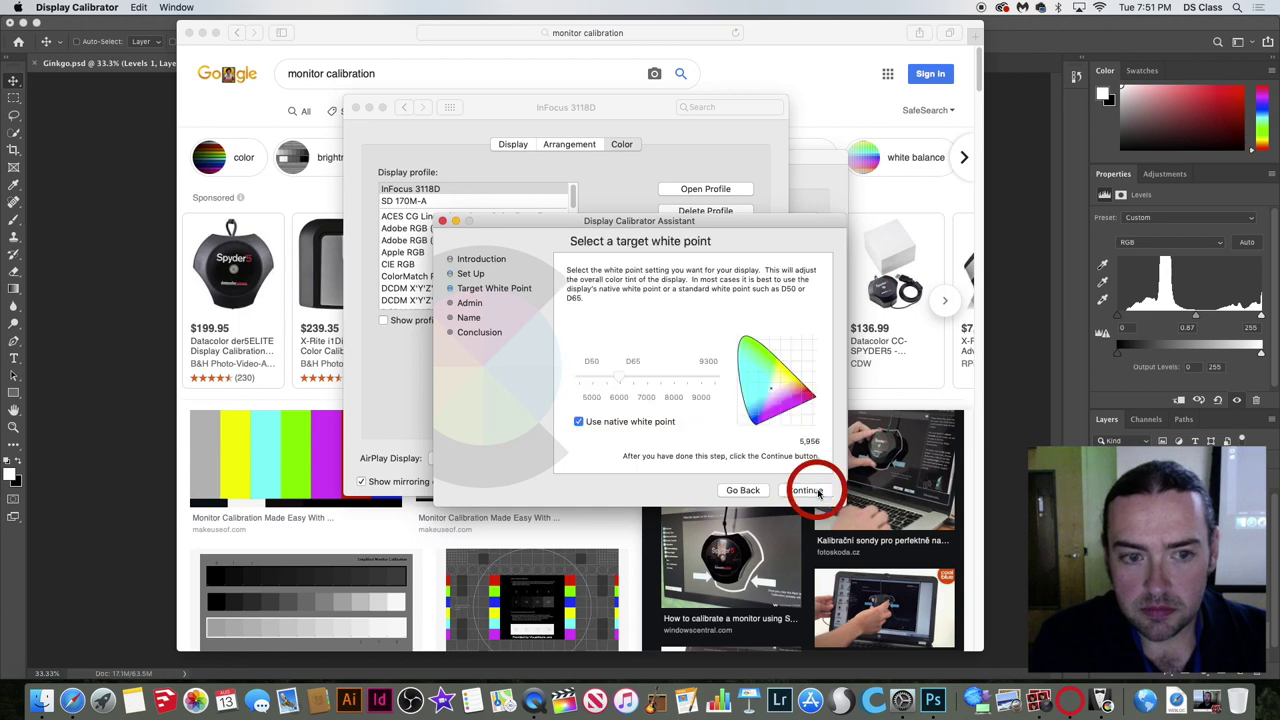
pyautogui.click(618, 374)
pyautogui.moveTo(620, 375); pyautogui.dragTo(655, 376)
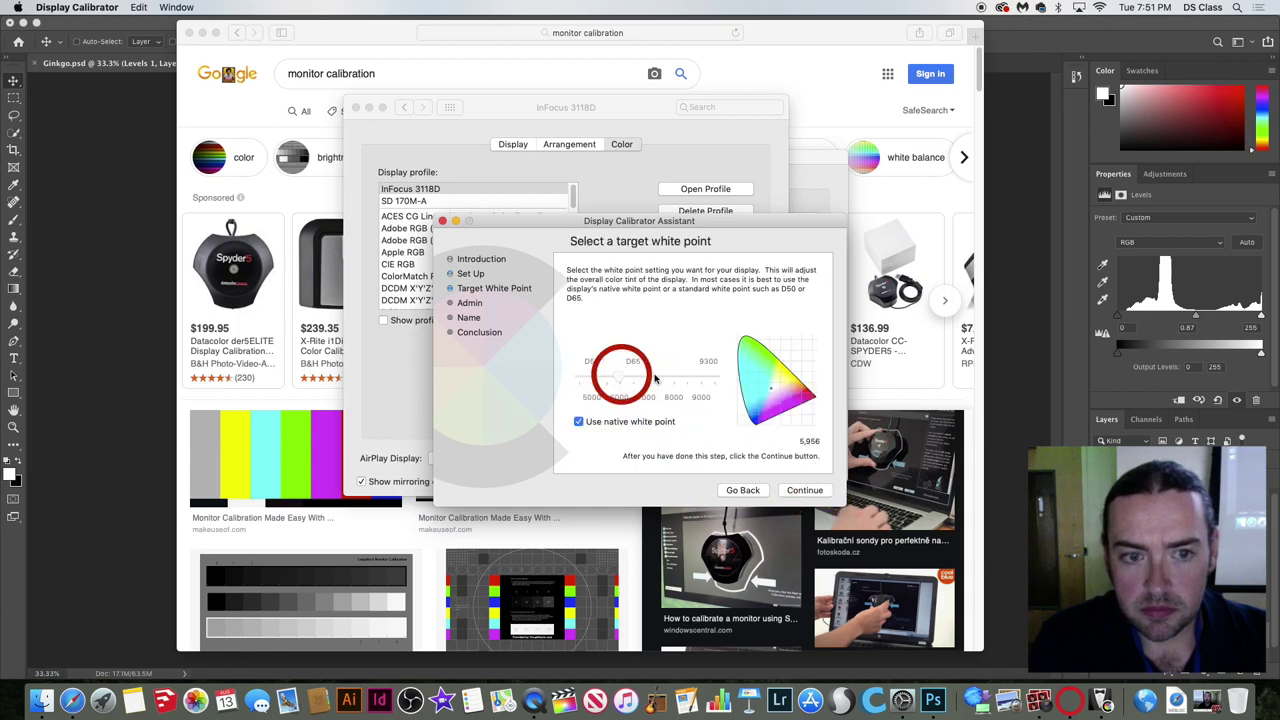
pyautogui.click(806, 490)
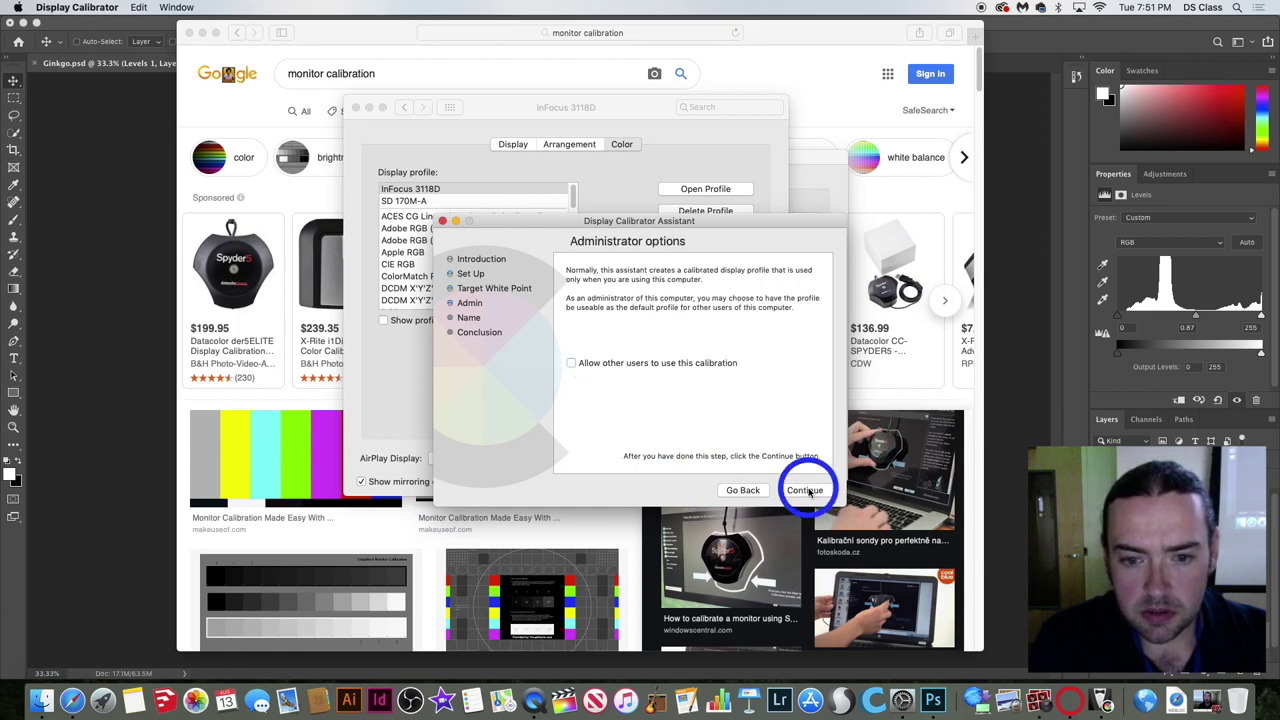
pyautogui.click(806, 490)
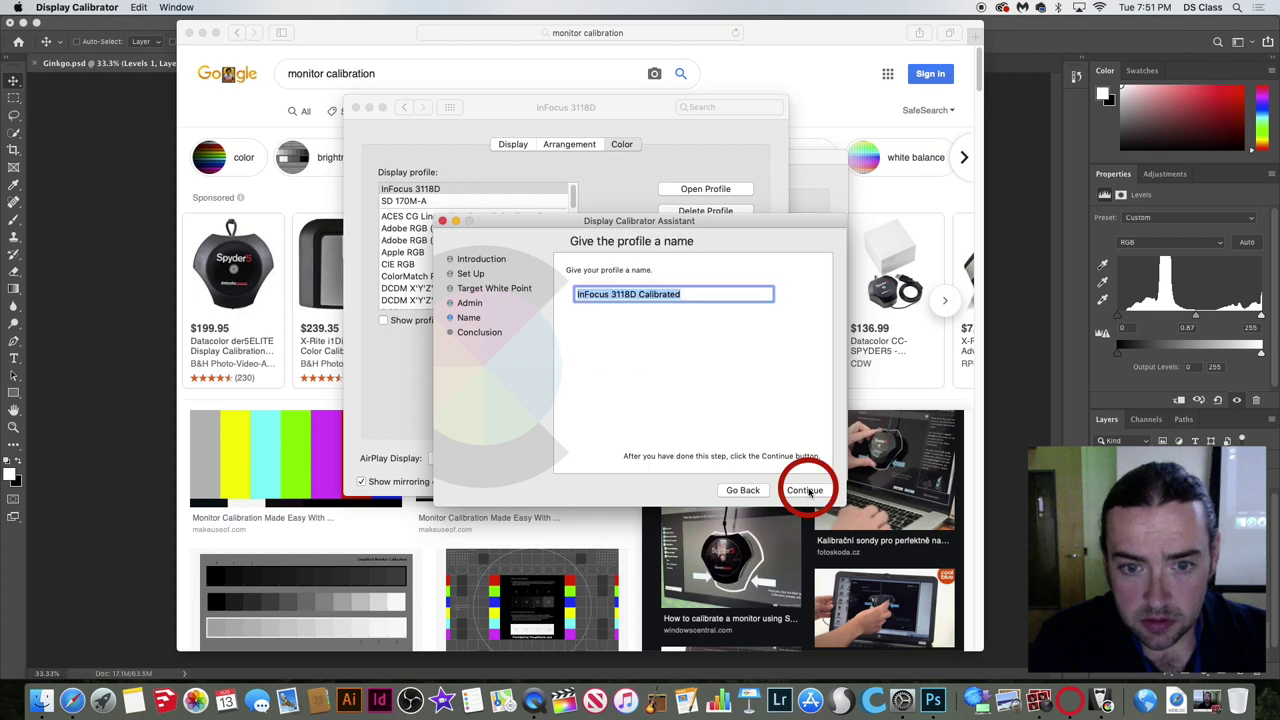
# Go back to Display Adjustment, try another white point, then close and quit the calibrator.
pyautogui.click(742, 490)
pyautogui.click(742, 490)
pyautogui.click(741, 490)
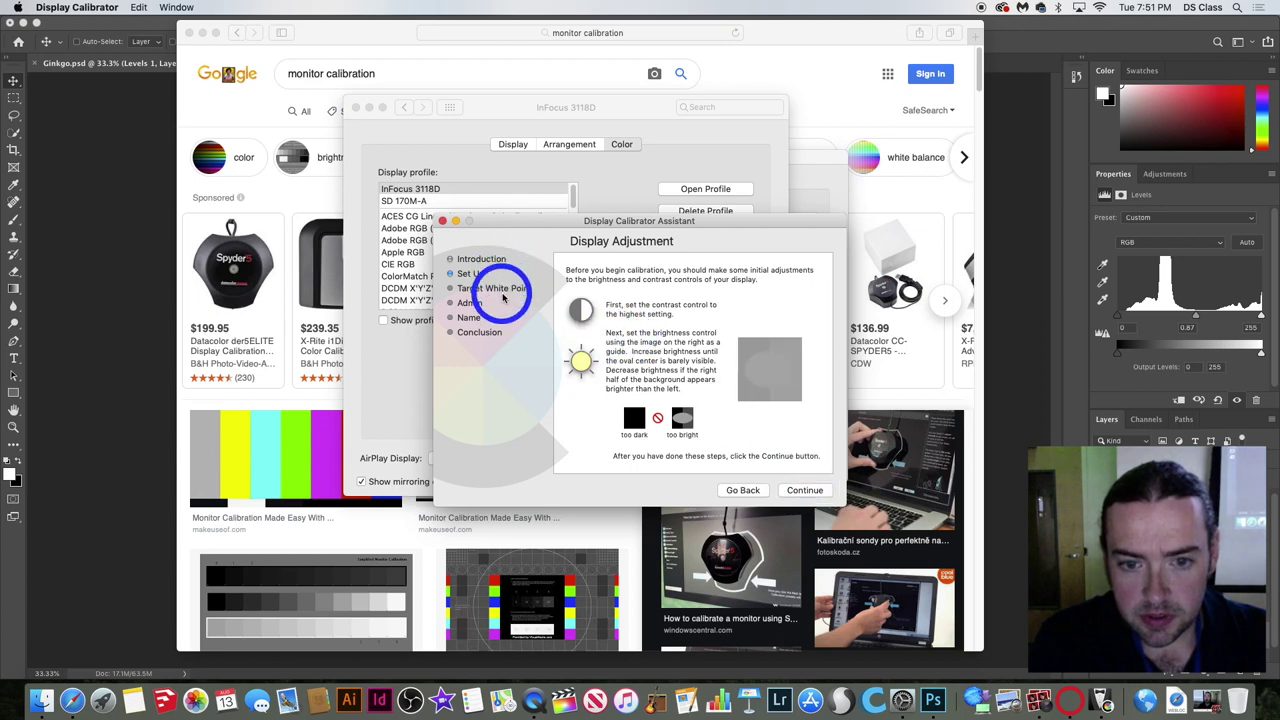
pyautogui.click(795, 490)
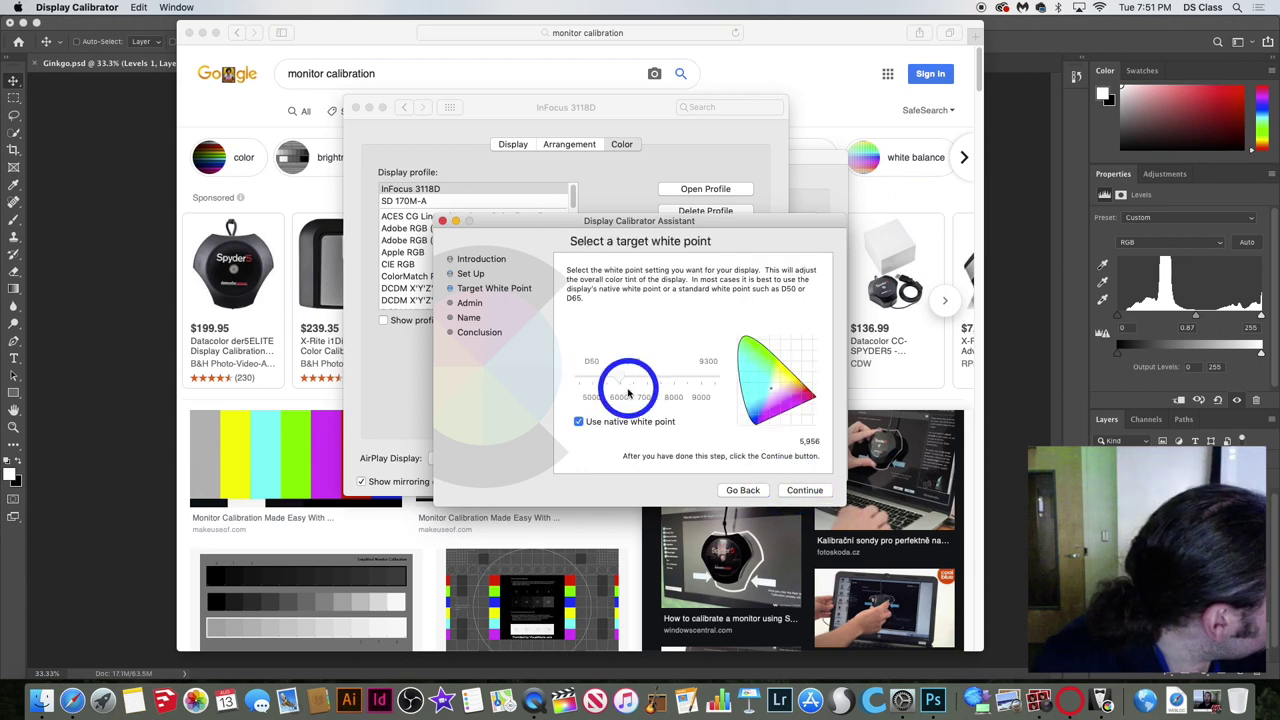
pyautogui.moveTo(624, 380); pyautogui.dragTo(700, 395)
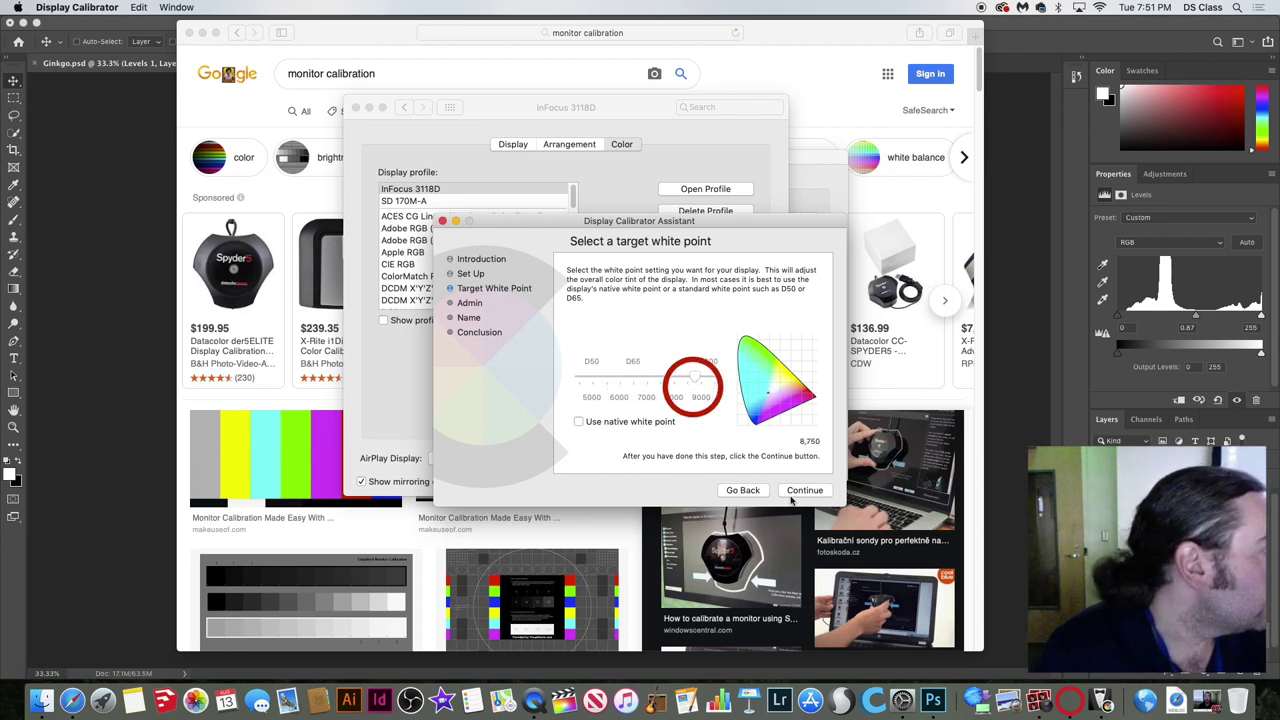
pyautogui.click(835, 495)
pyautogui.click(743, 491)
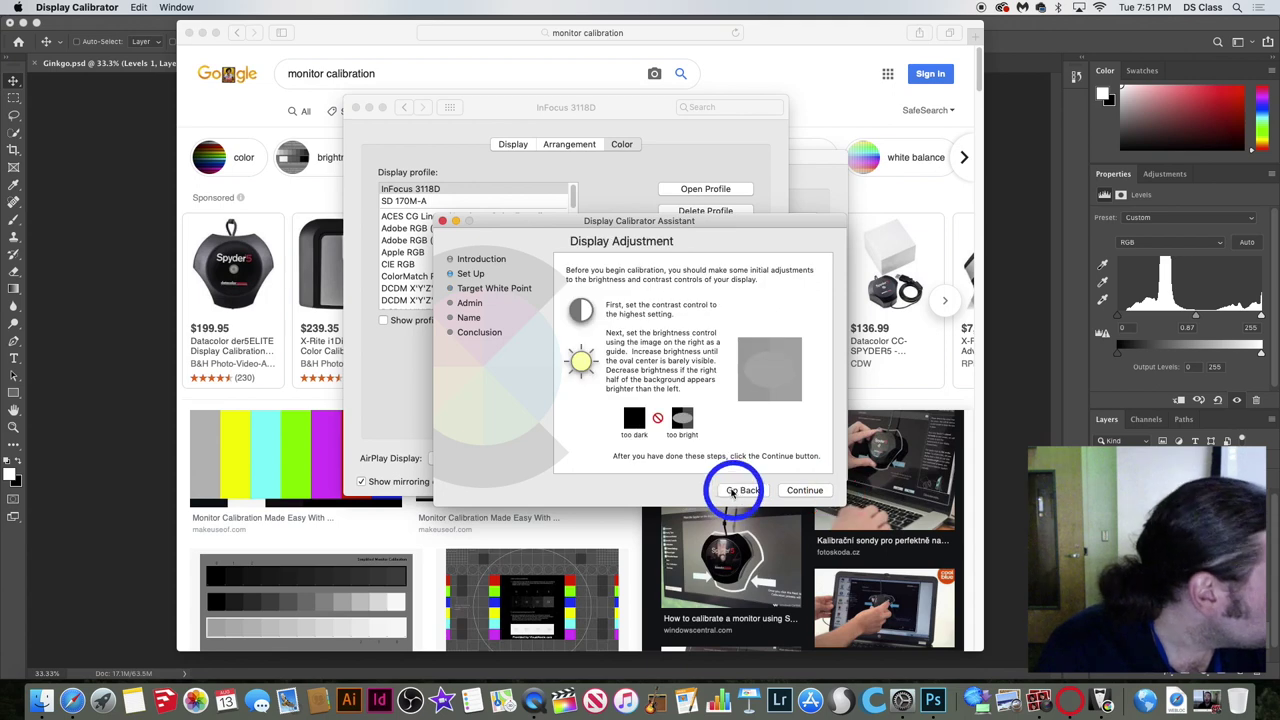
pyautogui.click(442, 221)
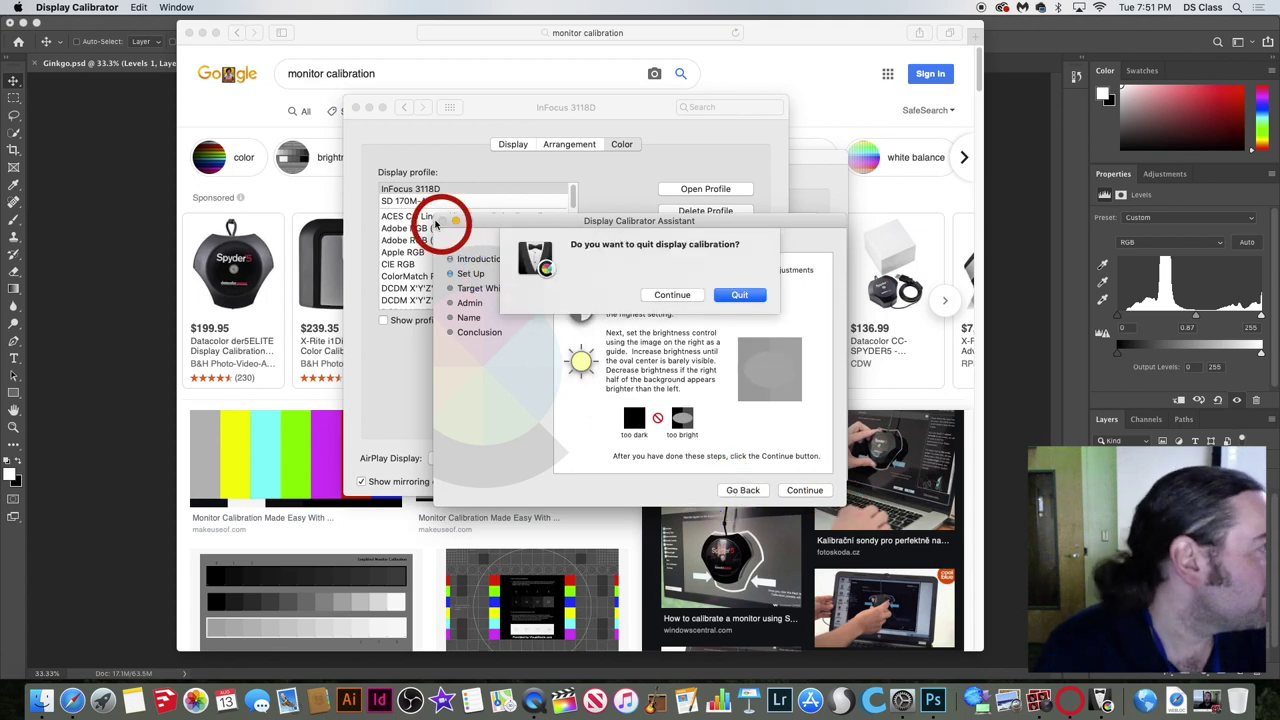
pyautogui.click(435, 224)
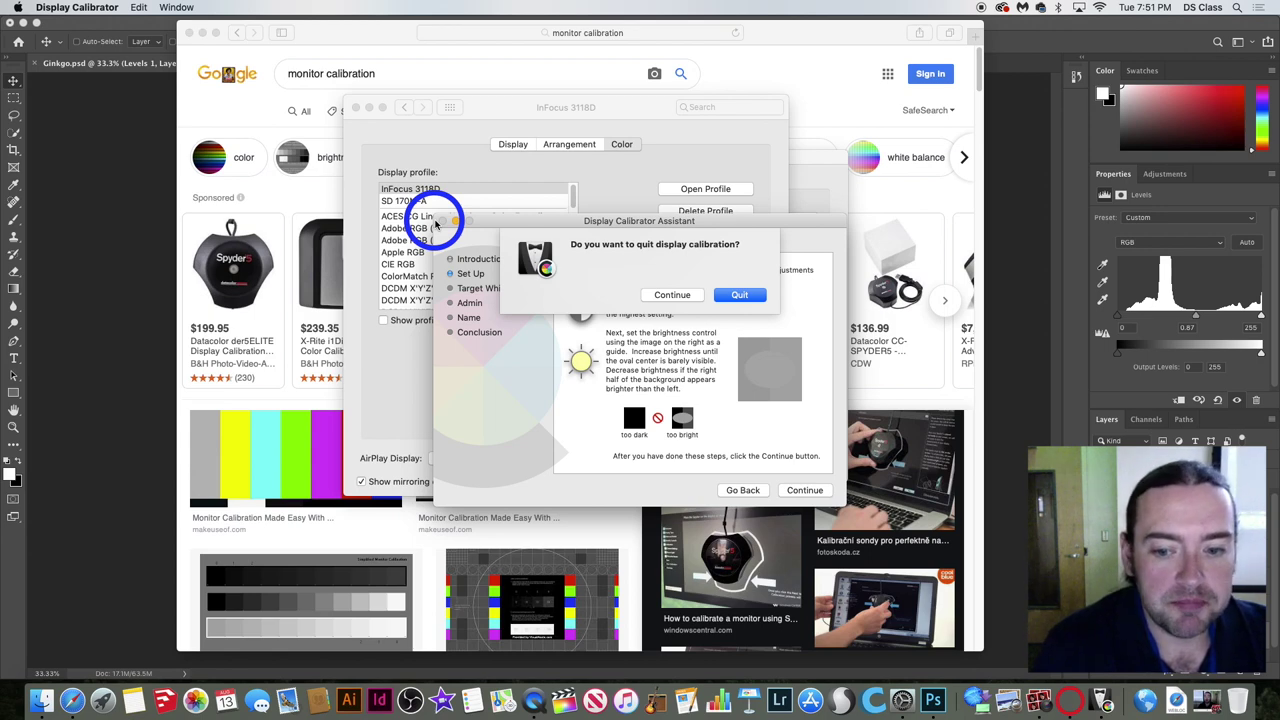
pyautogui.click(739, 294)
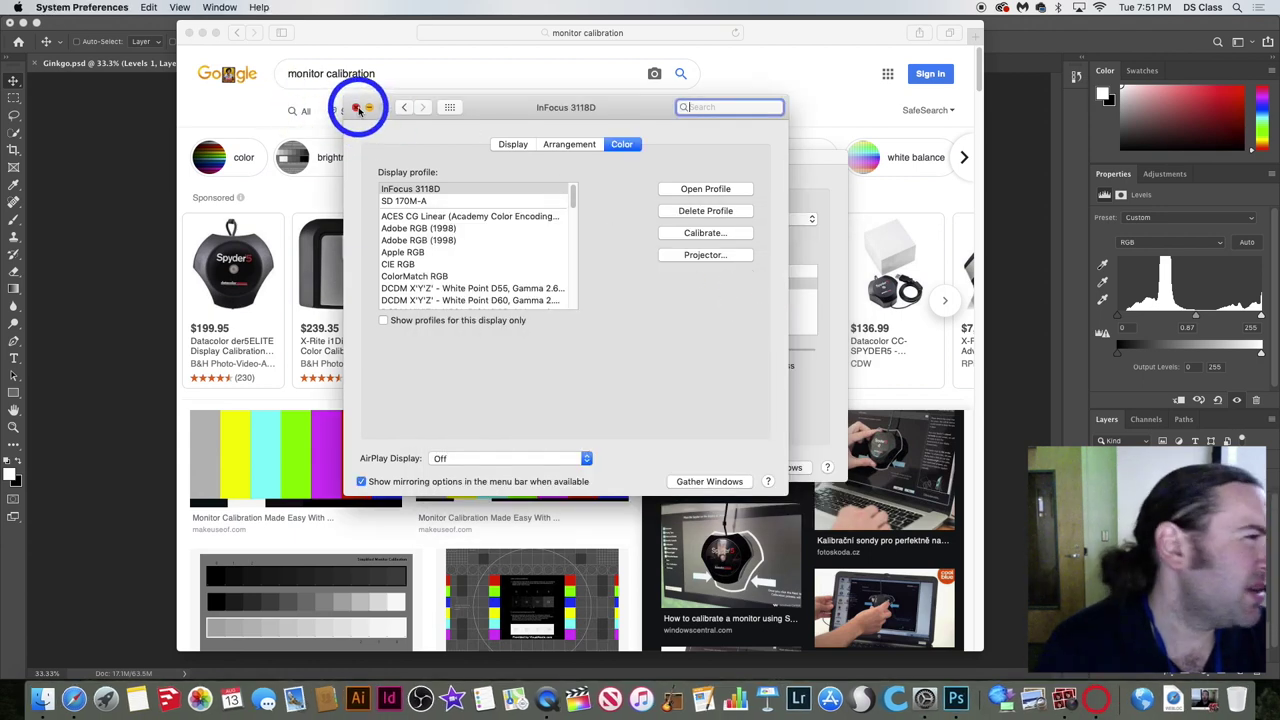
# Close the display preferences and replace the Google Images query with 'camera calibration'.
pyautogui.click(358, 108)
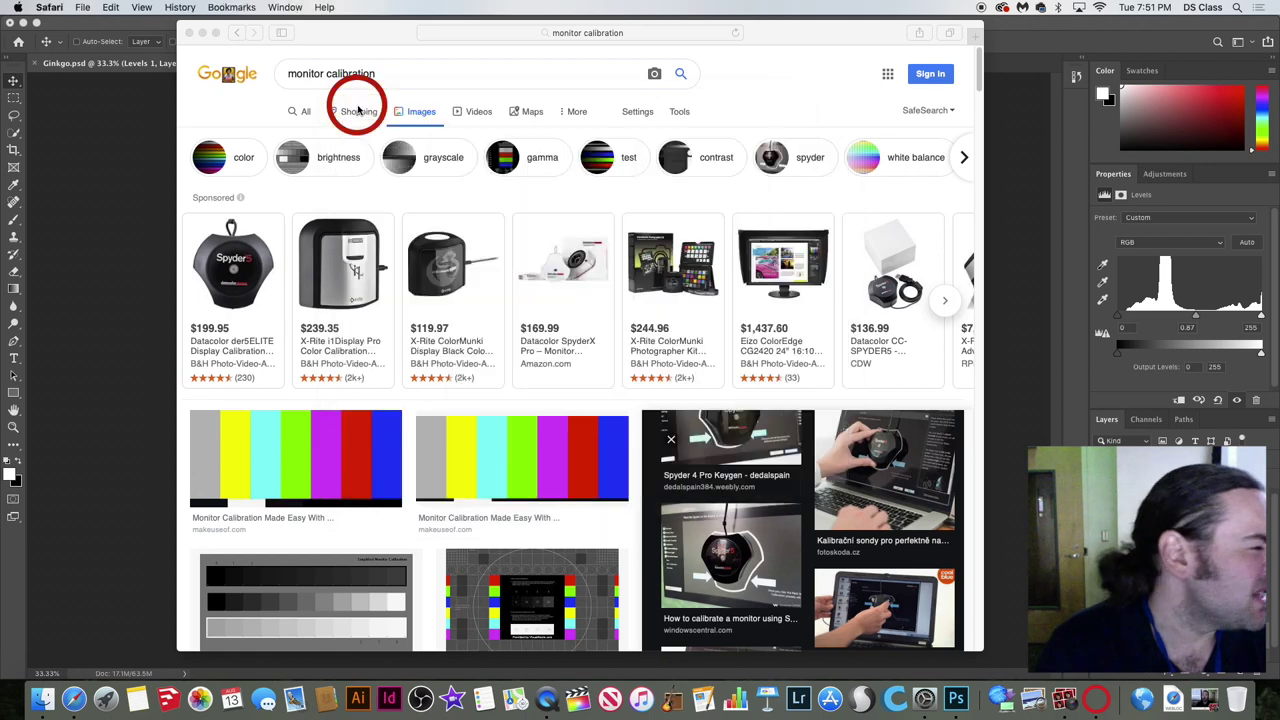
pyautogui.moveTo(516, 305)
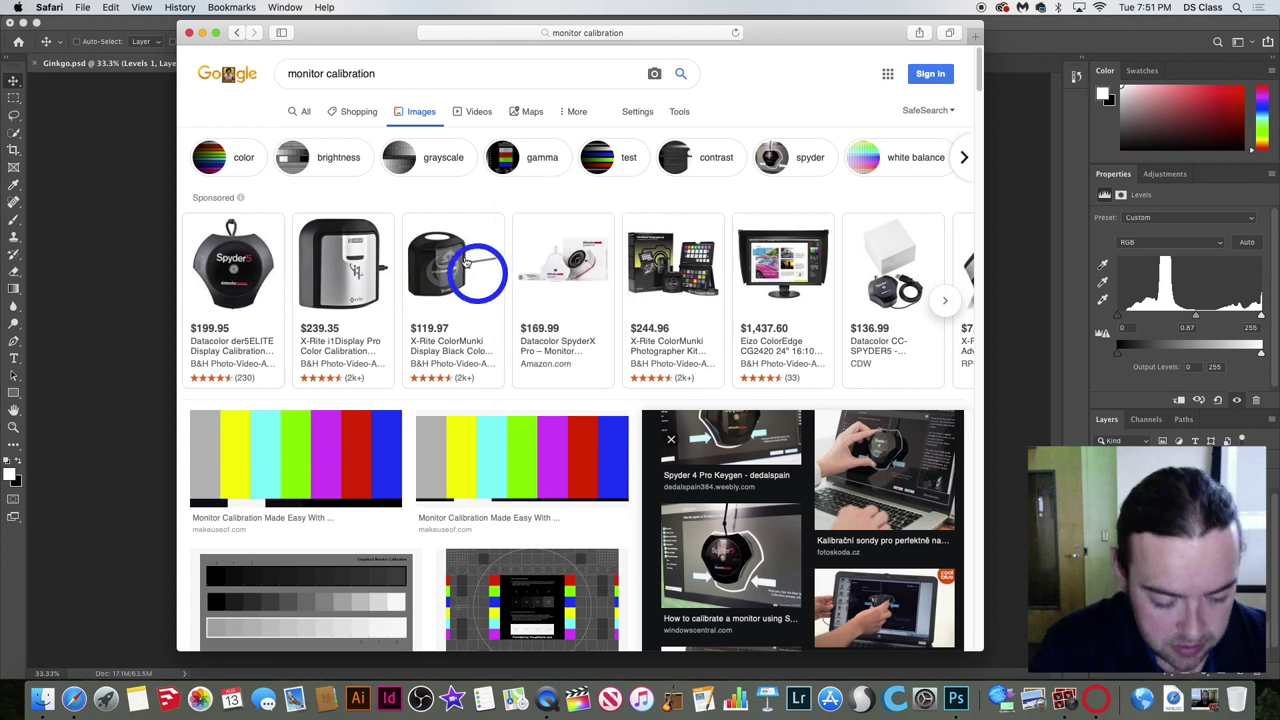
pyautogui.moveTo(400, 75); pyautogui.dragTo(269, 82)
pyautogui.write('ca')
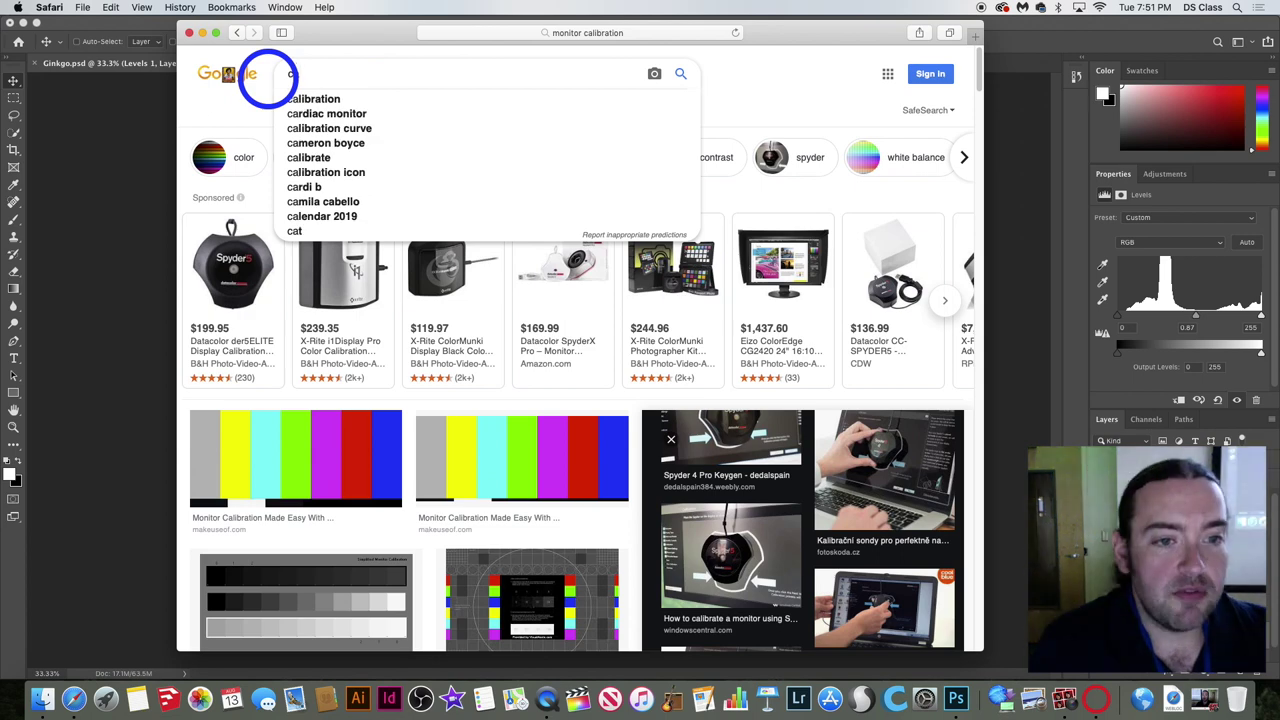
pyautogui.press('BackSpace')
pyautogui.press('BackSpace')
pyautogui.write('camer')
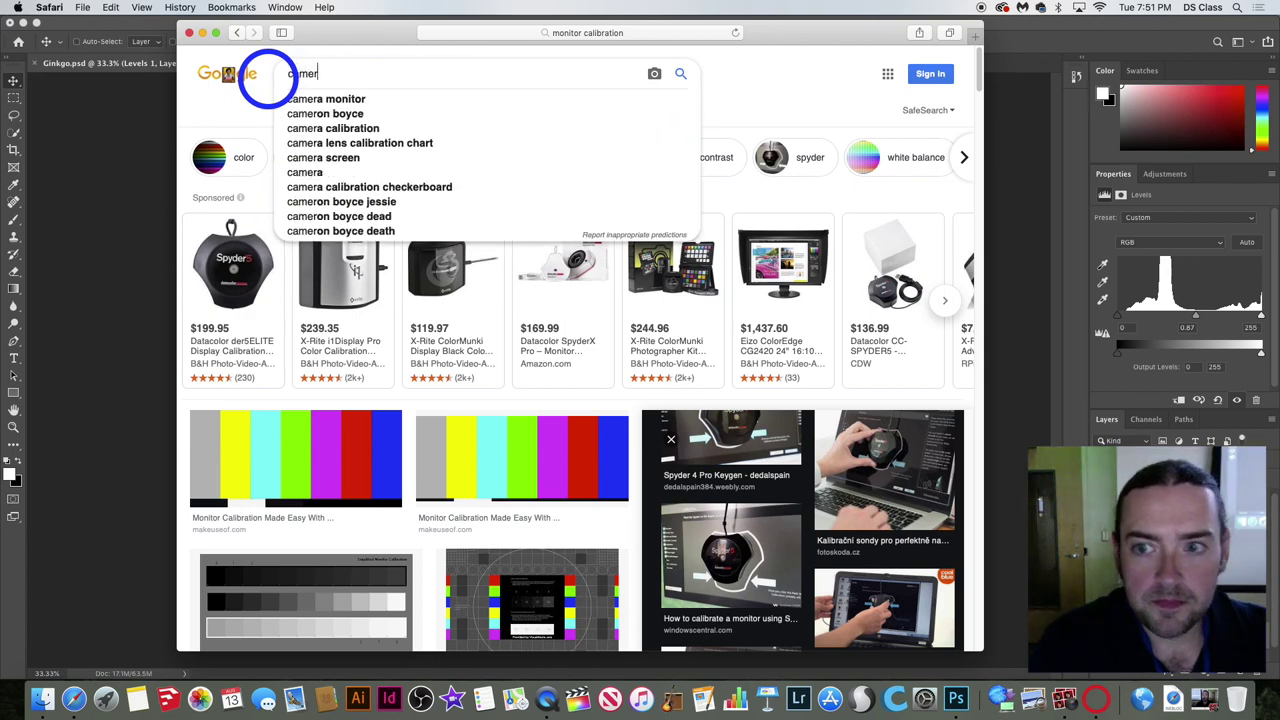
pyautogui.write('a calibration')
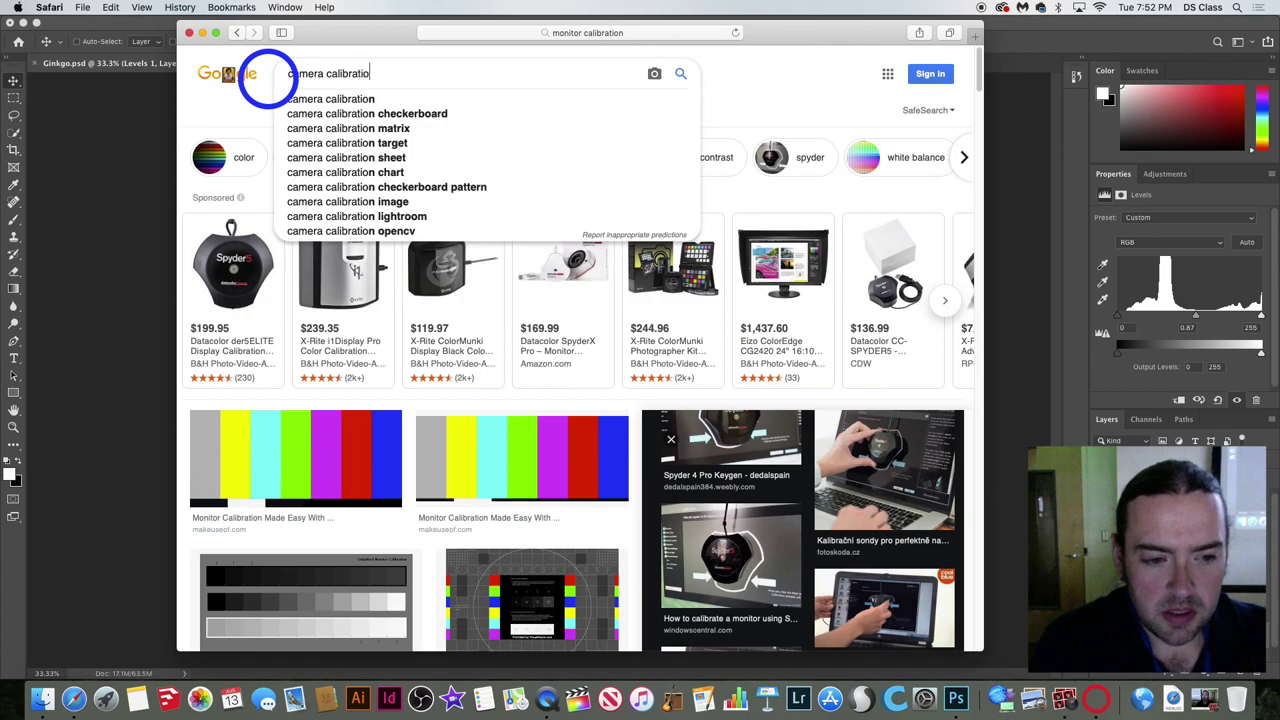
pyautogui.press('Return')
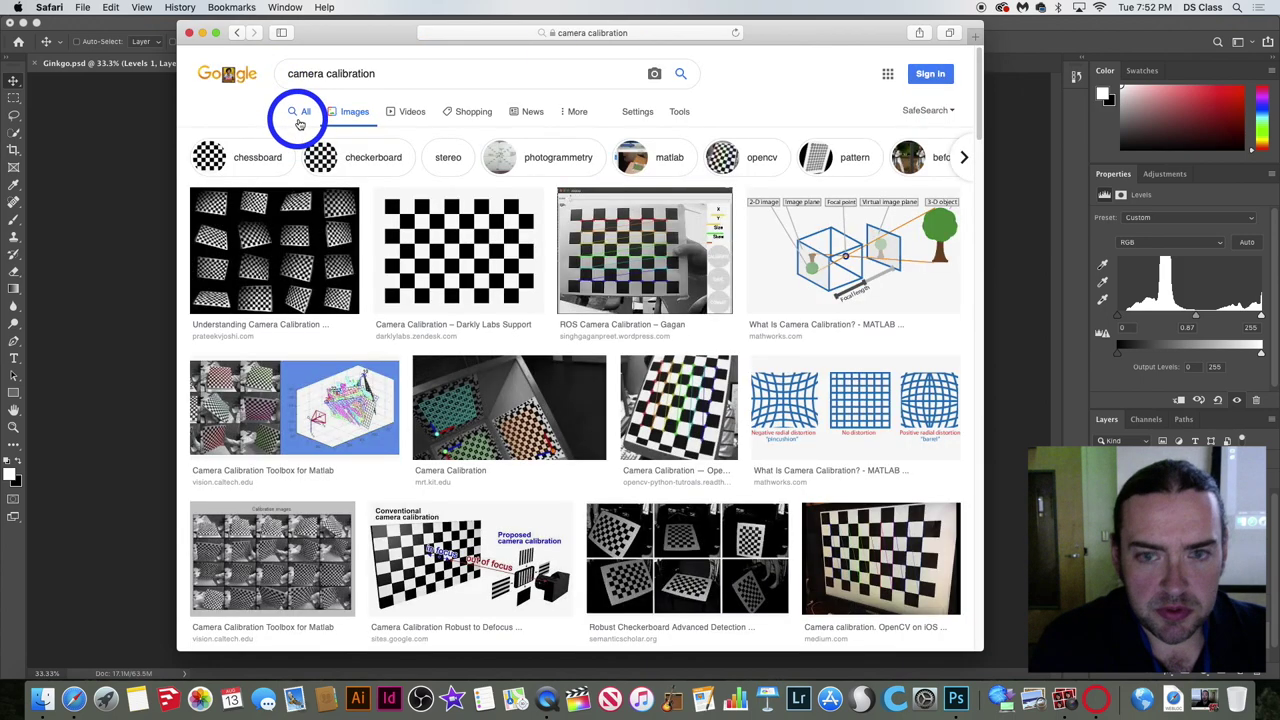
pyautogui.scroll(-1, 543, 228)
pyautogui.scroll(-10, 543, 232)
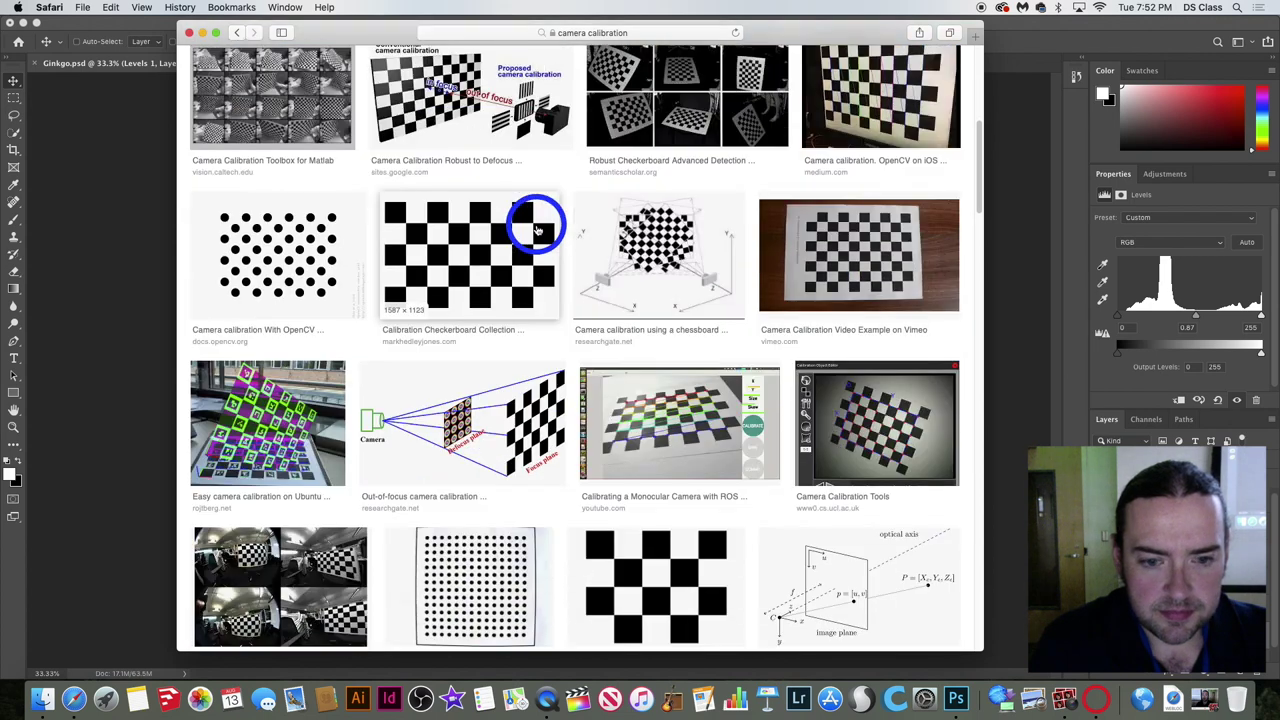
pyautogui.scroll(-8, 537, 230)
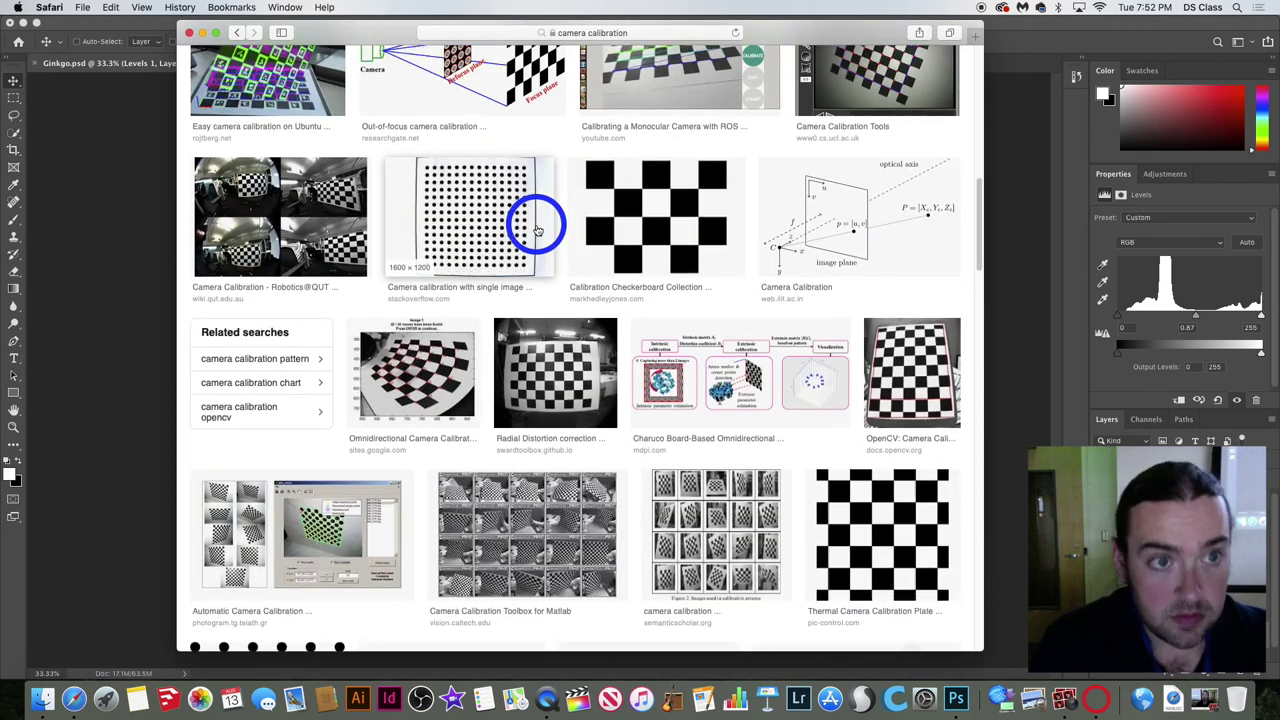
pyautogui.scroll(-15, 536, 230)
pyautogui.scroll(20, 536, 230)
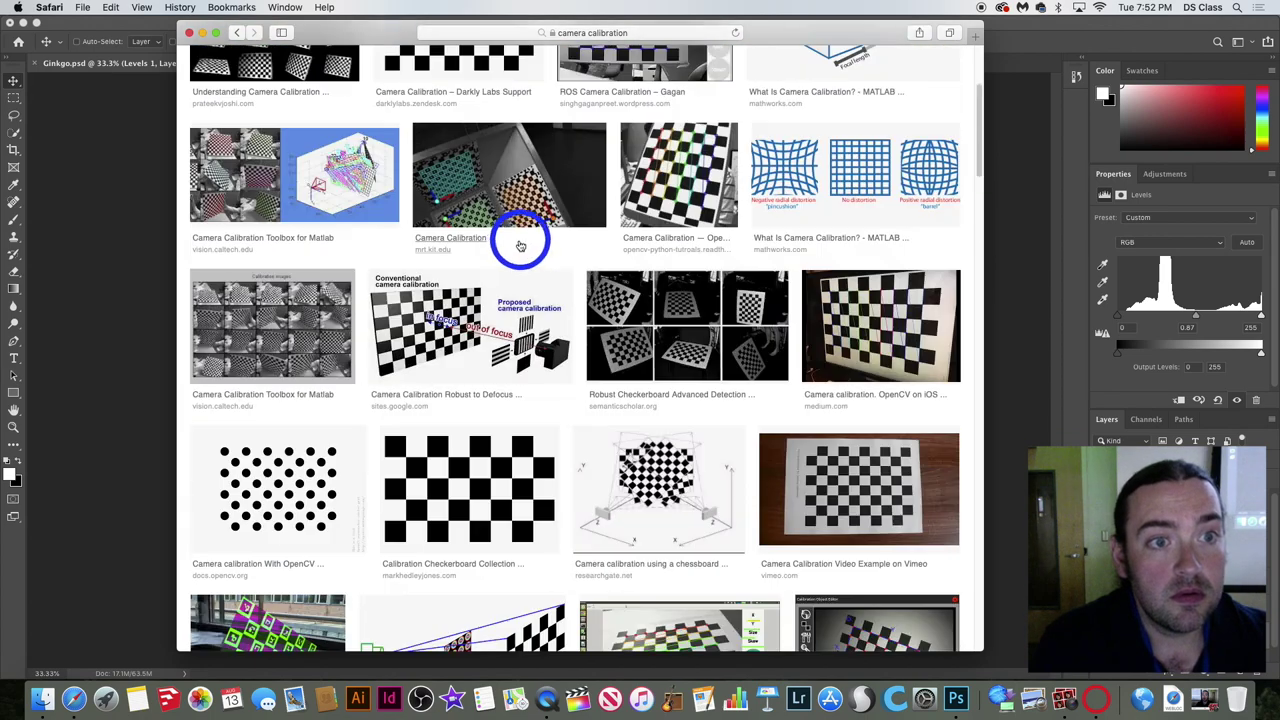
# Search Google Images for 'white balance camera calibration'.
pyautogui.moveTo(328, 77); pyautogui.dragTo(270, 72)
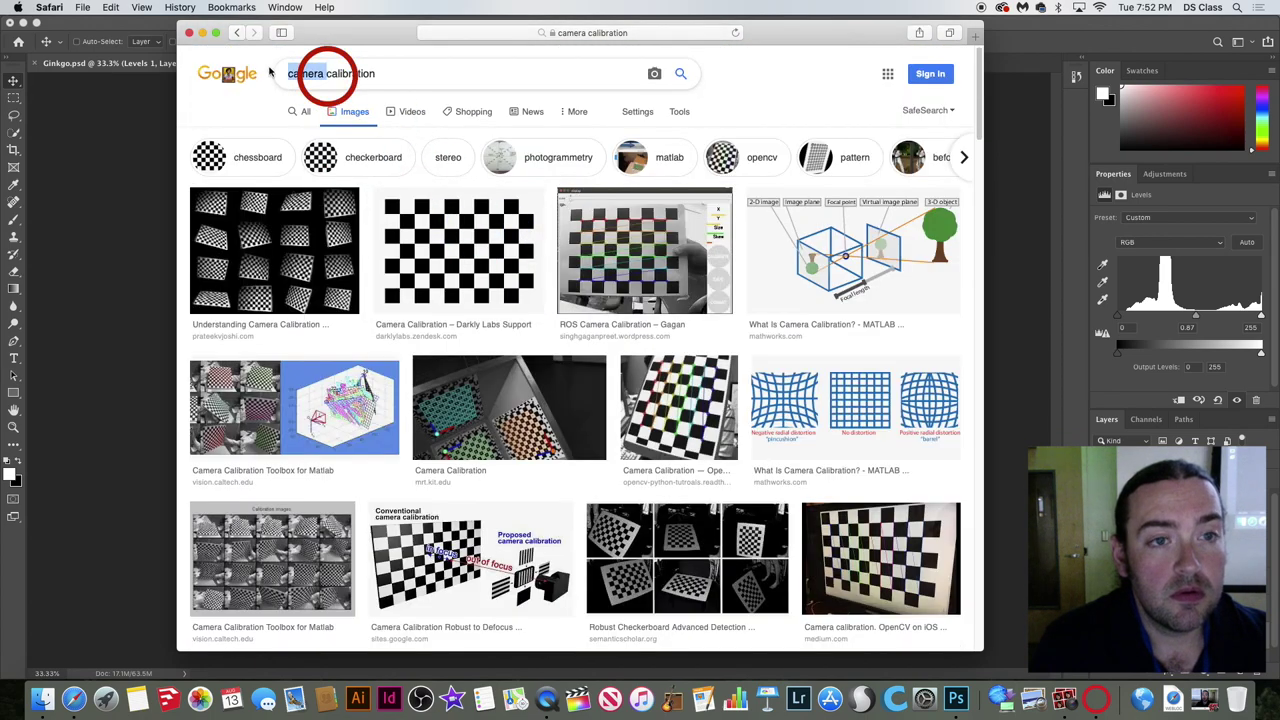
pyautogui.write('white balanec')
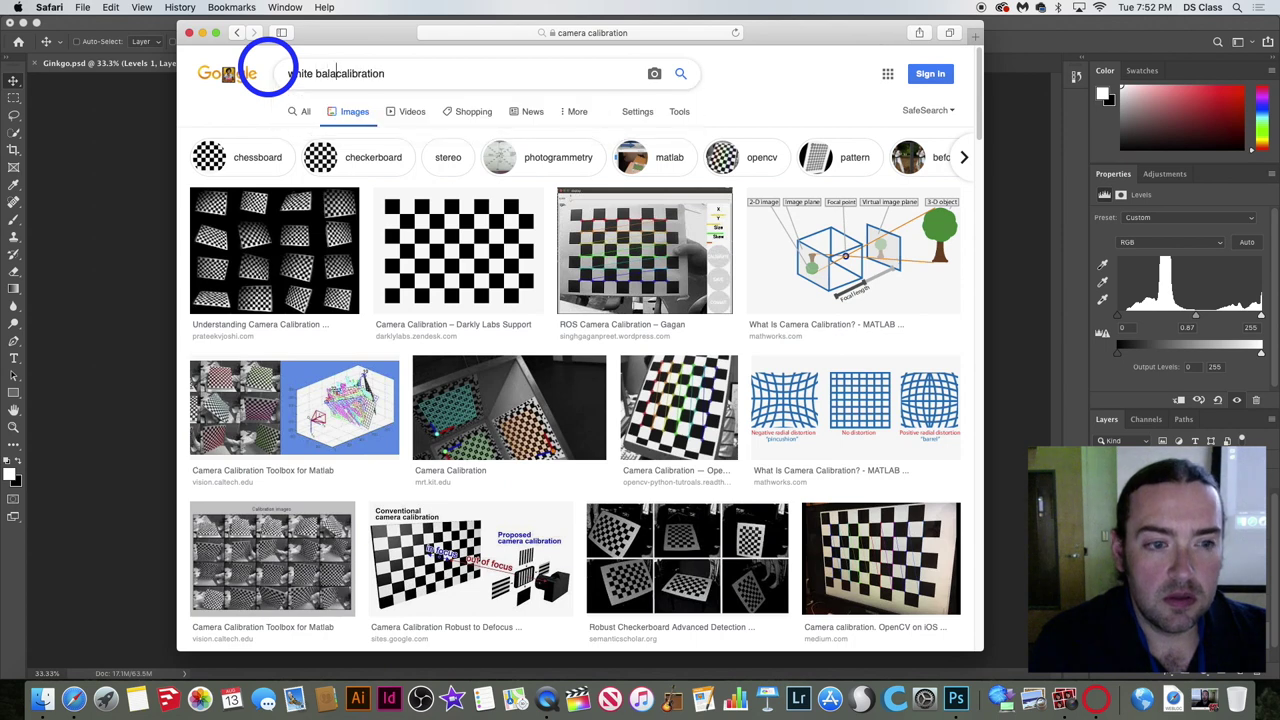
pyautogui.press('BackSpace')
pyautogui.press('BackSpace')
pyautogui.write('ce cm')
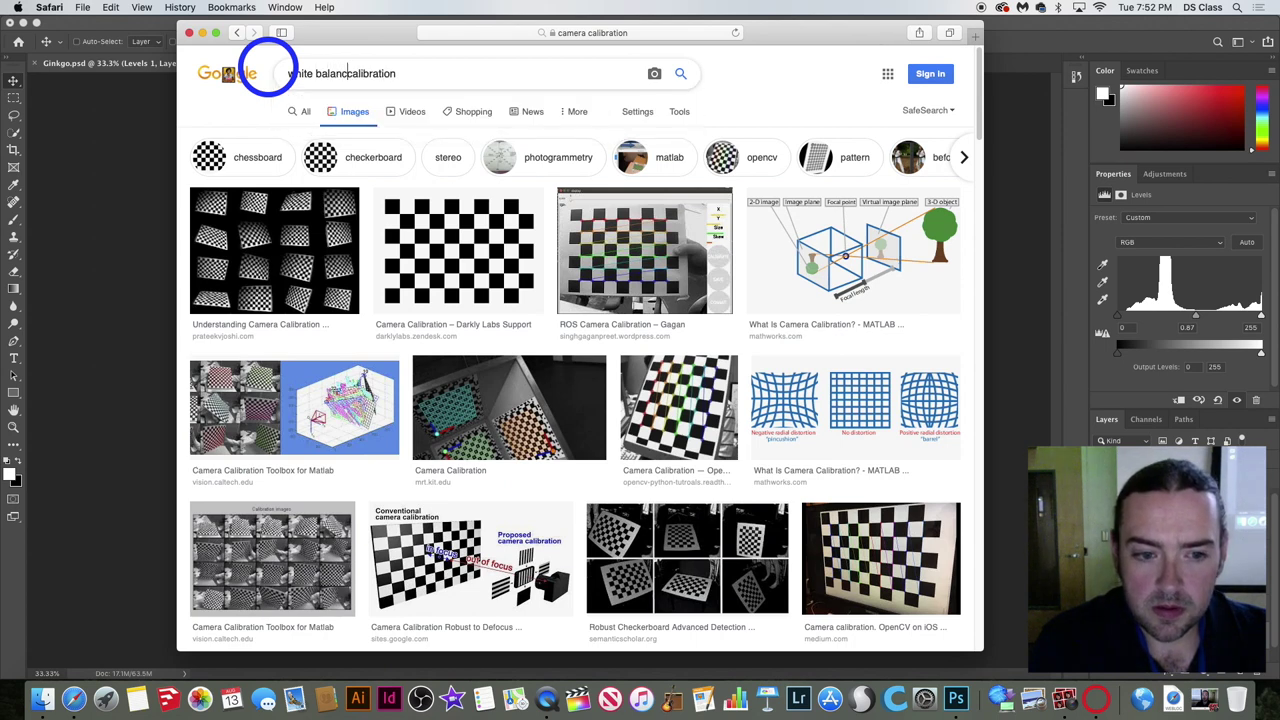
pyautogui.press('BackSpace')
pyautogui.write('amera')
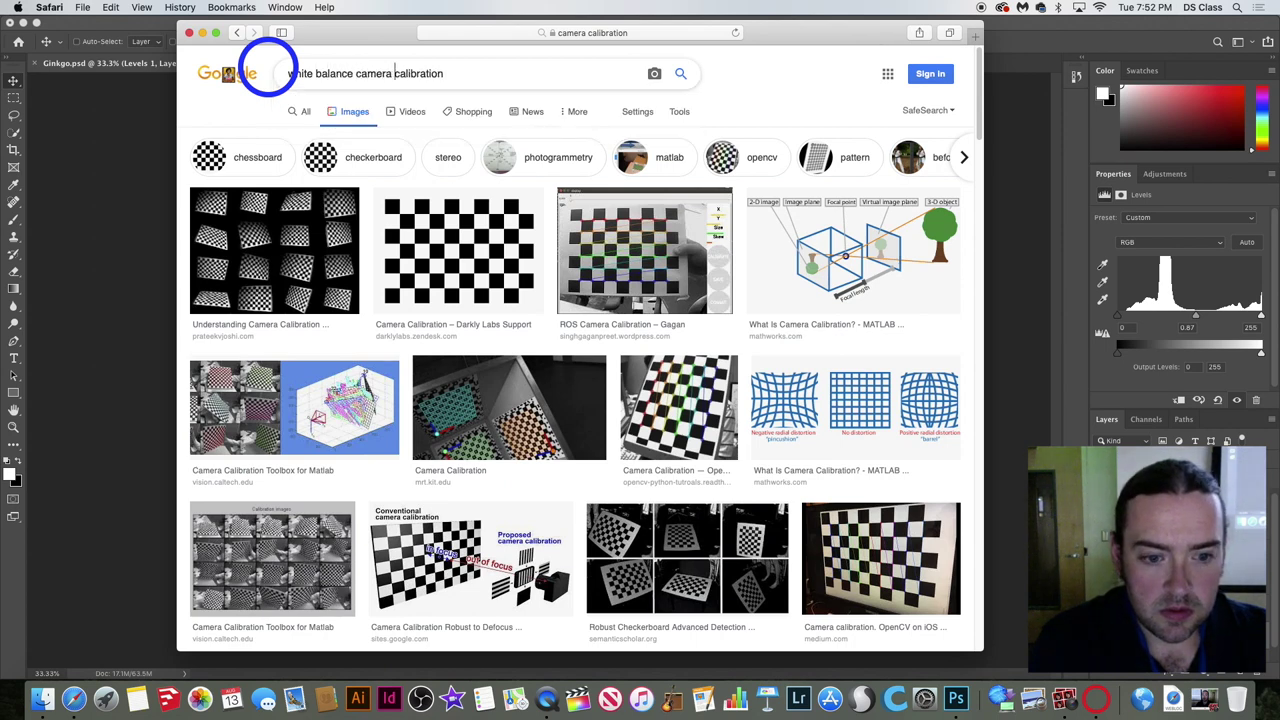
pyautogui.press('Return')
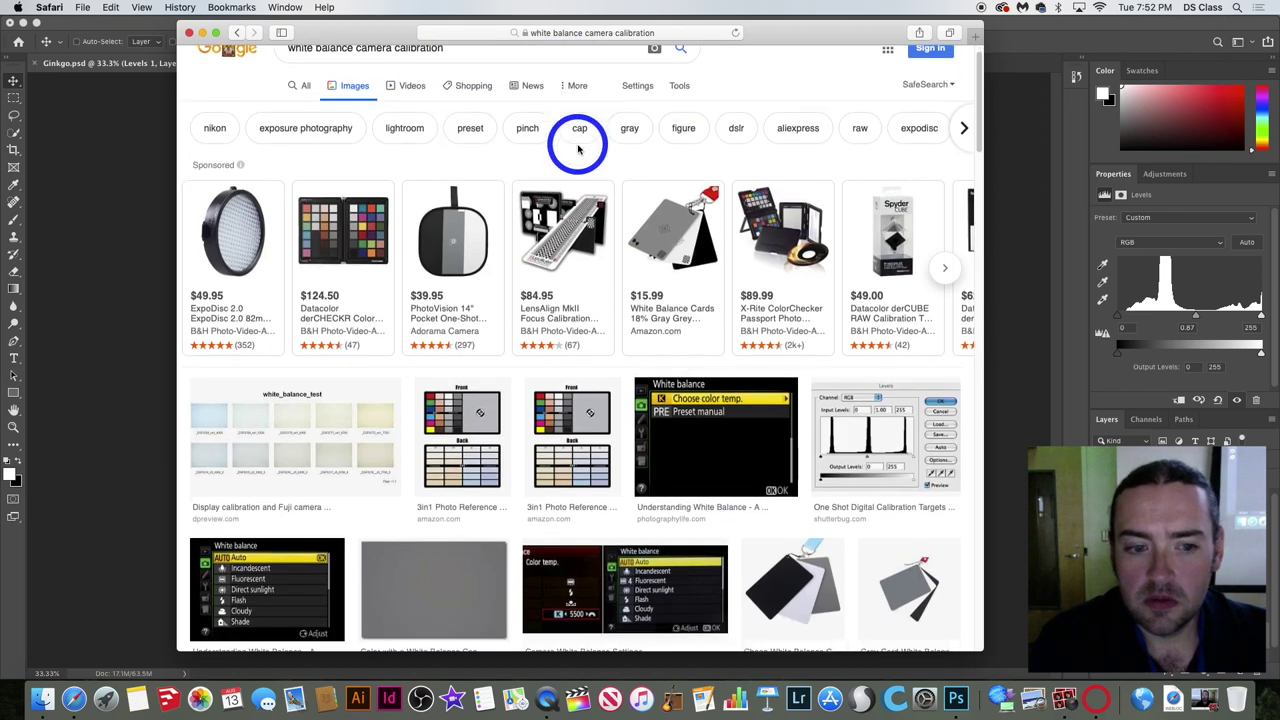
# Open the preview of the 18% gray White Balance Cards image.
pyautogui.scroll(-5, 580, 151)
pyautogui.scroll(-1, 580, 150)
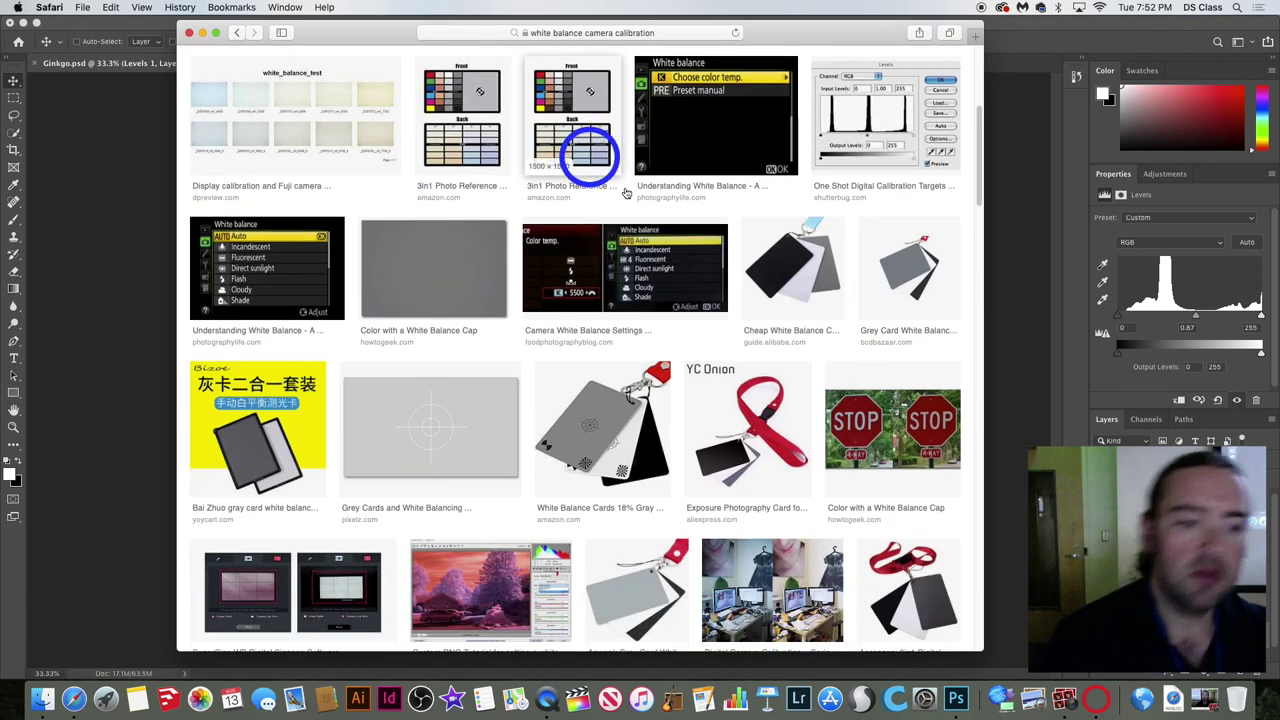
pyautogui.click(644, 428)
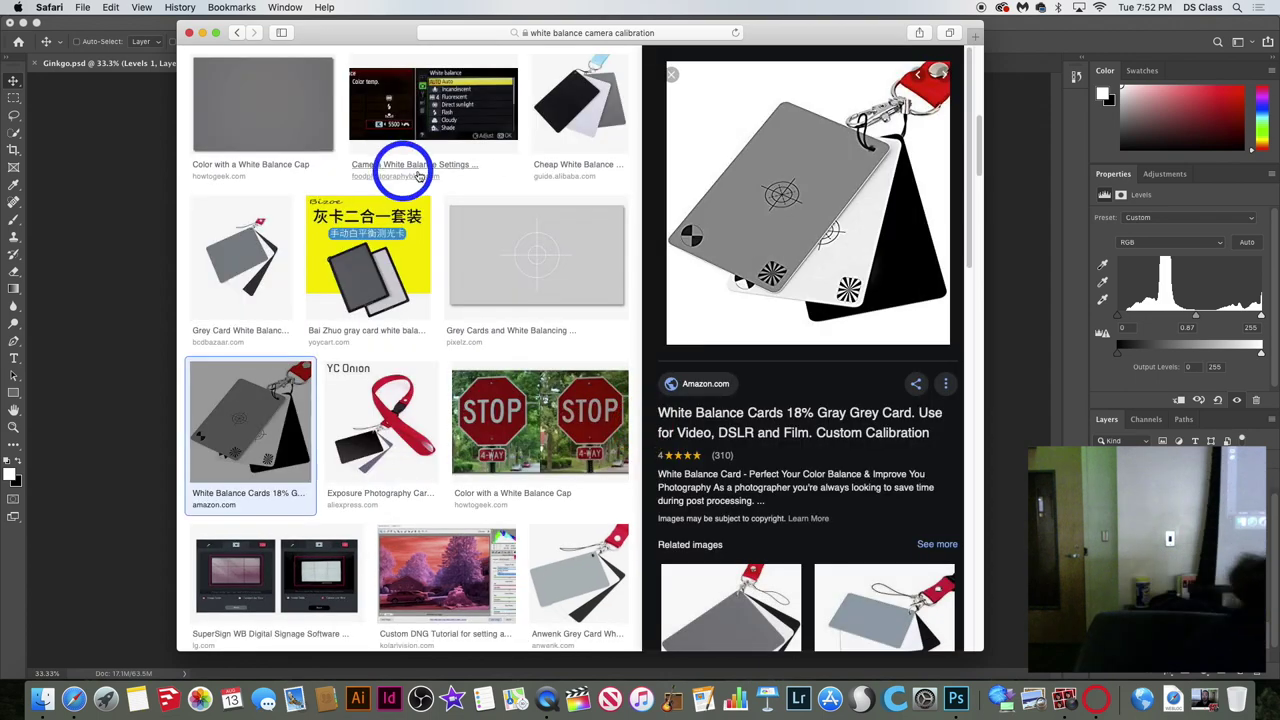
pyautogui.scroll(-5, 488, 162)
pyautogui.scroll(-10, 489, 162)
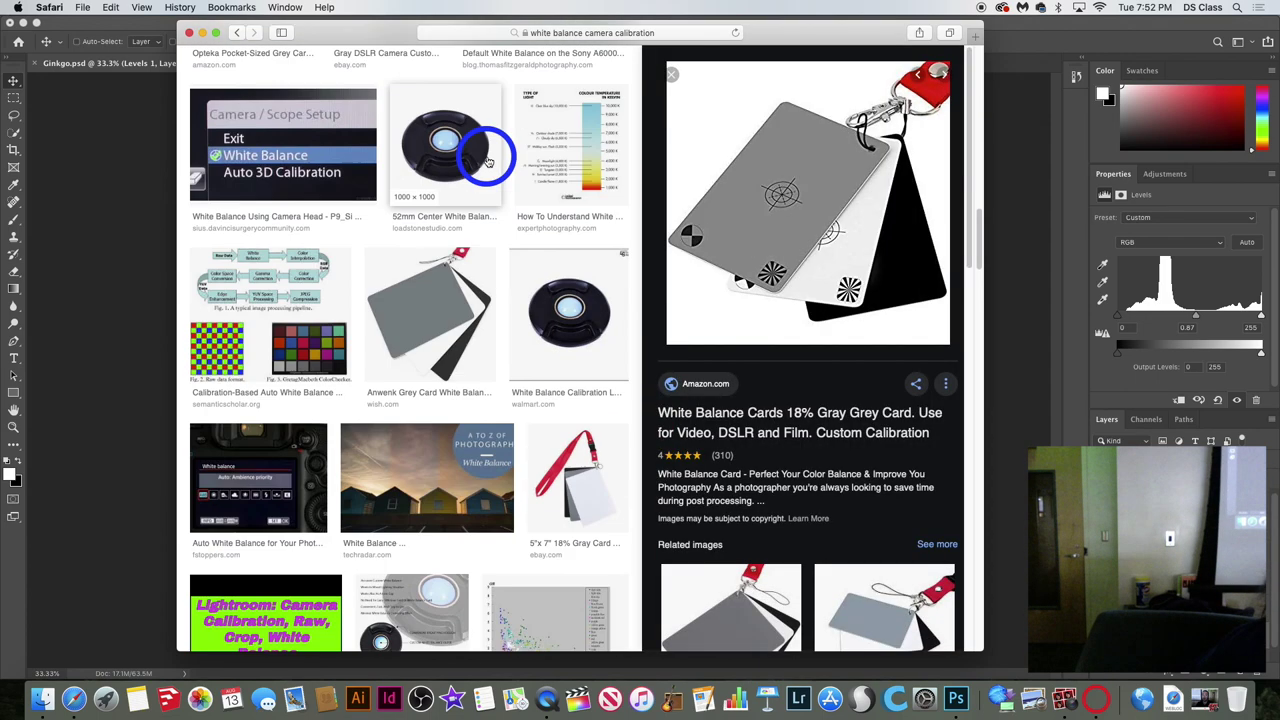
pyautogui.scroll(-5, 488, 162)
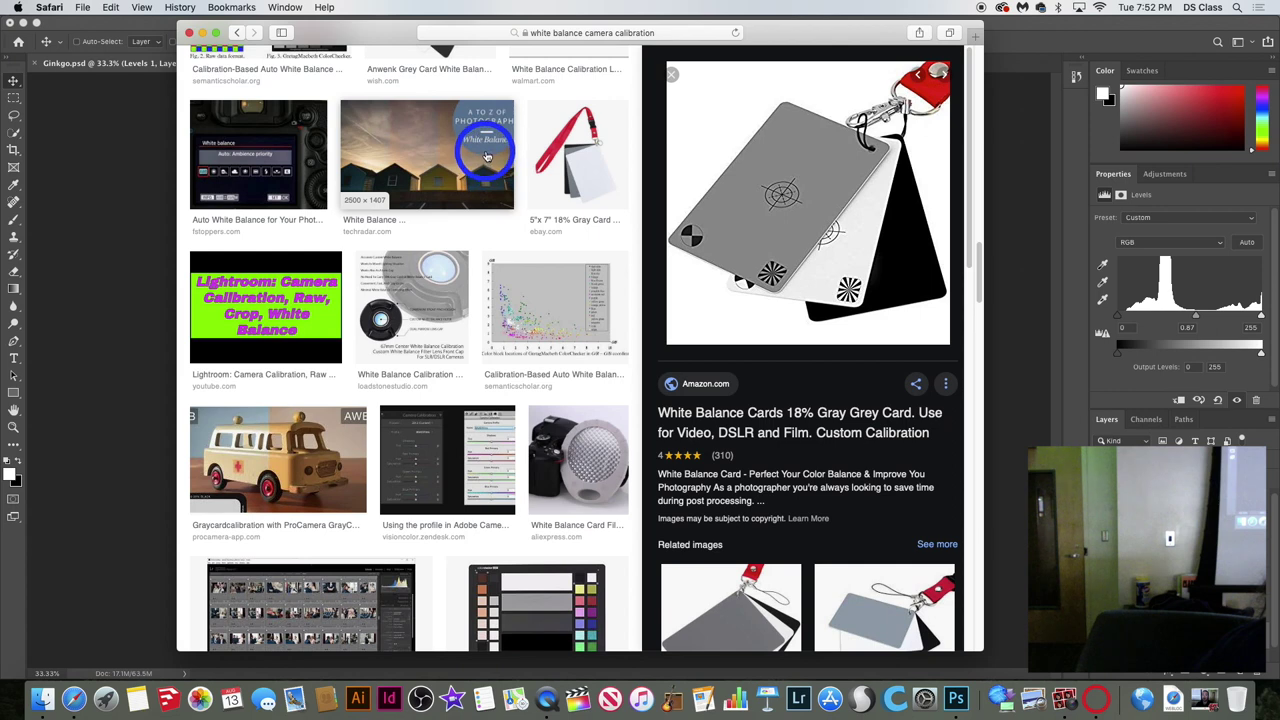
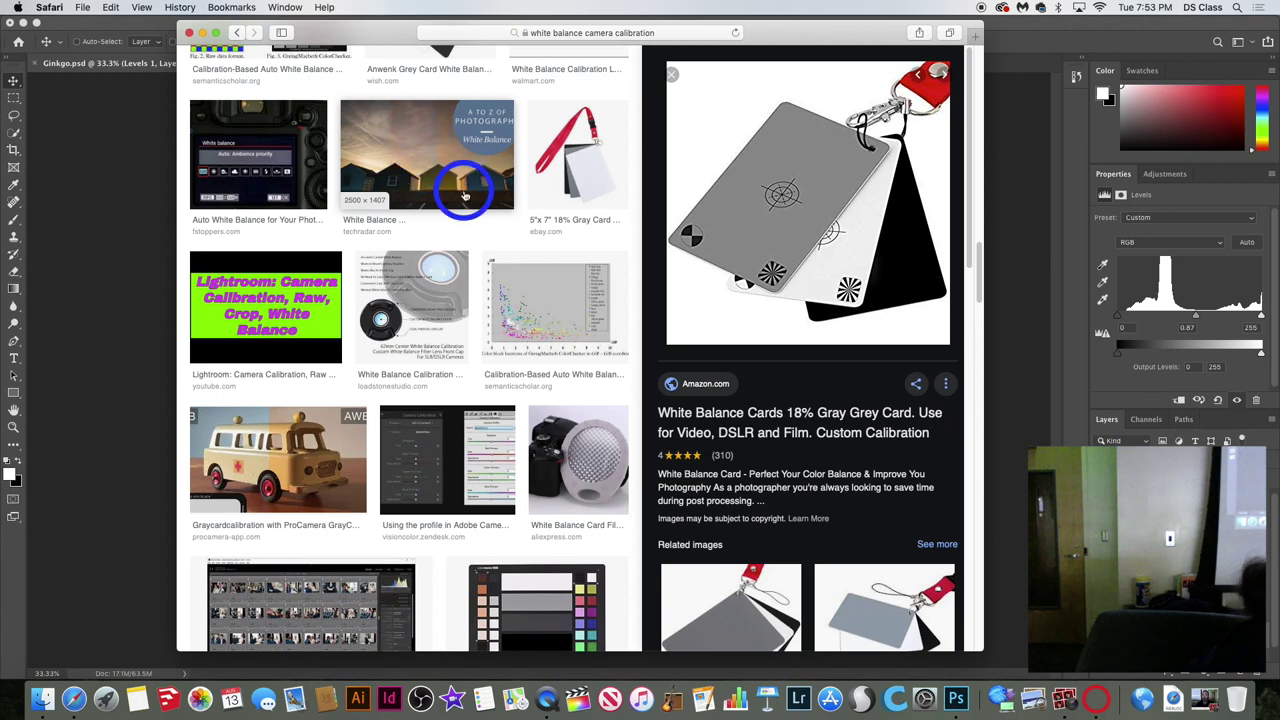
# Scroll through the camera calibration image results in Safari.
pyautogui.scroll(-3, 410, 330)
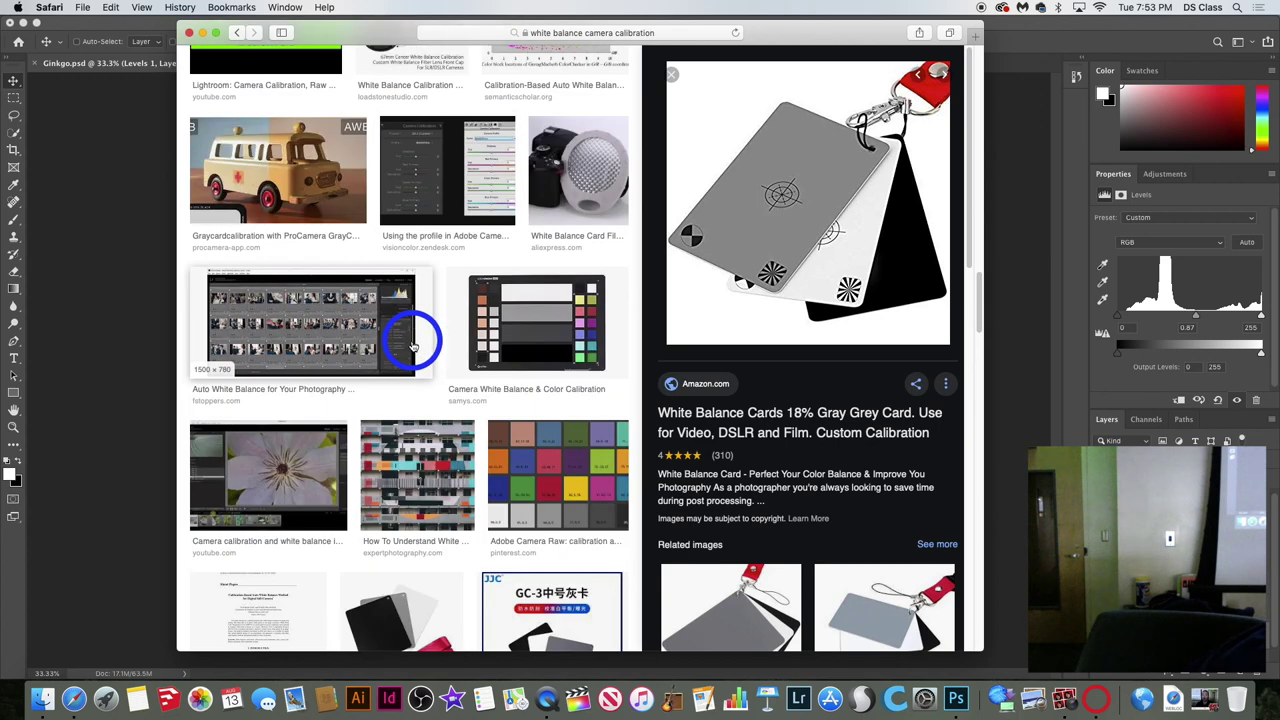
pyautogui.scroll(-4, 412, 345)
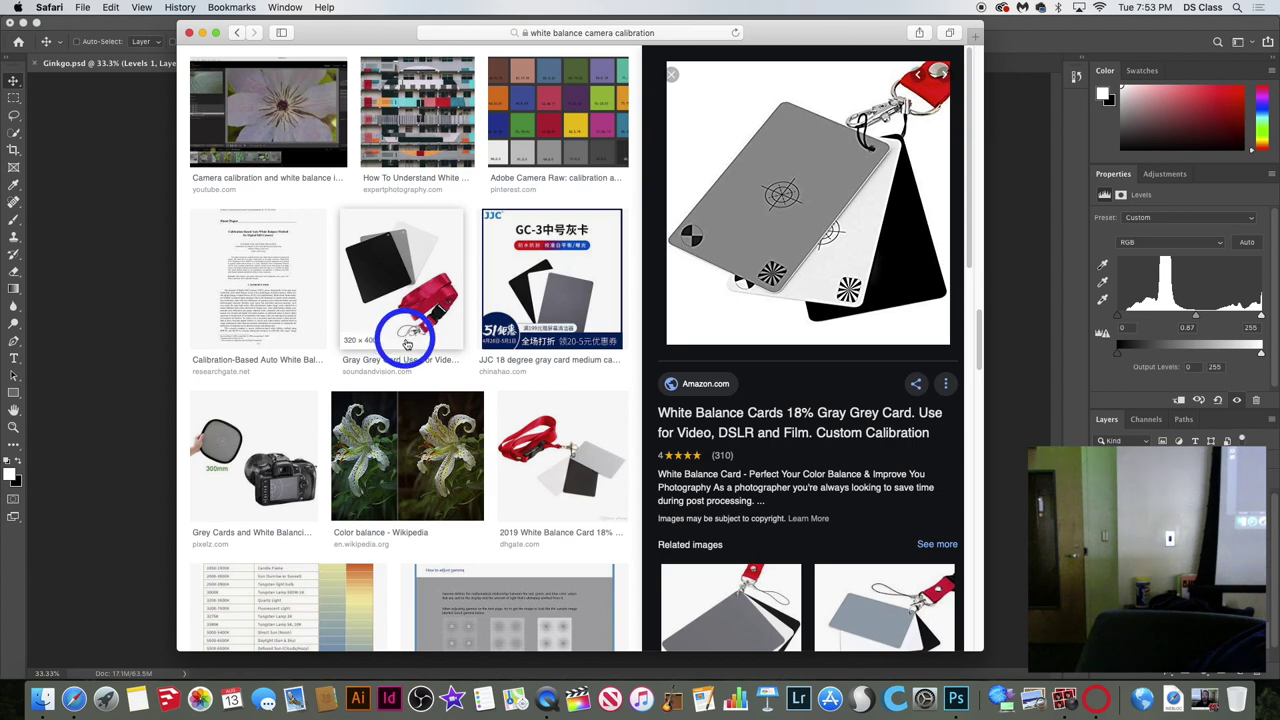
pyautogui.scroll(-5, 380, 336)
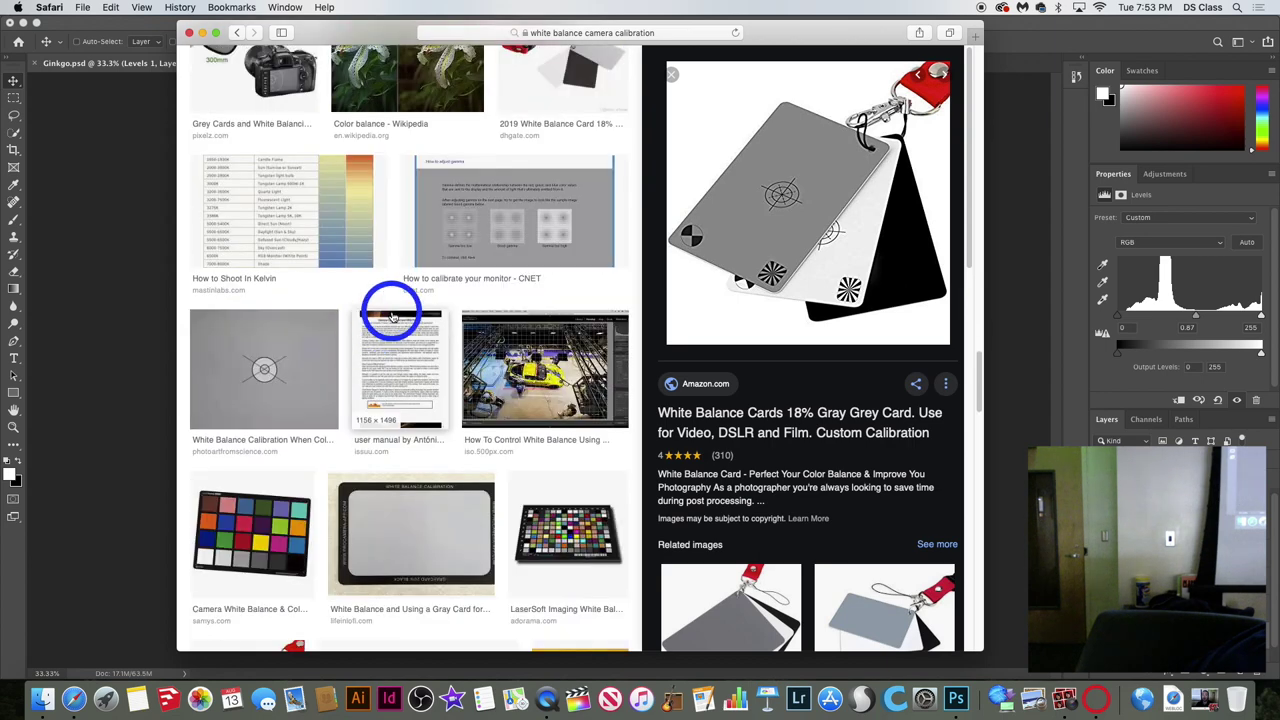
pyautogui.scroll(-4, 502, 381)
pyautogui.scroll(-6, 502, 381)
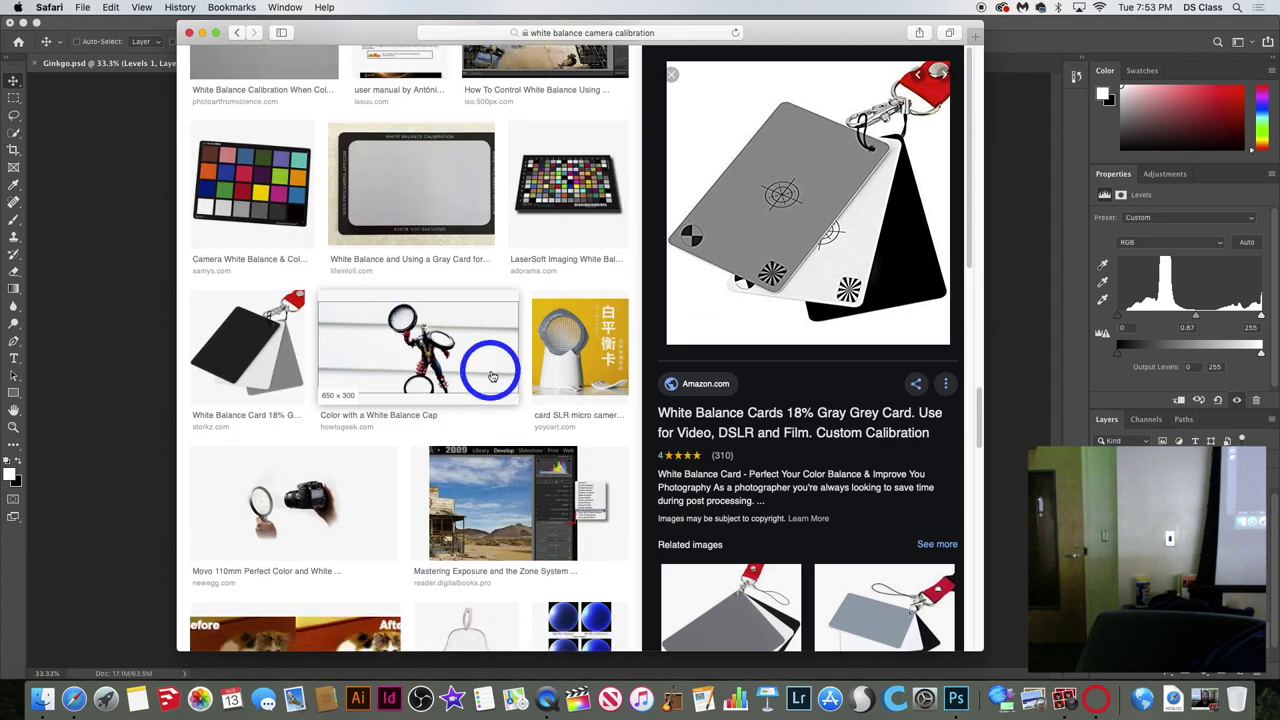
pyautogui.scroll(-10, 487, 373)
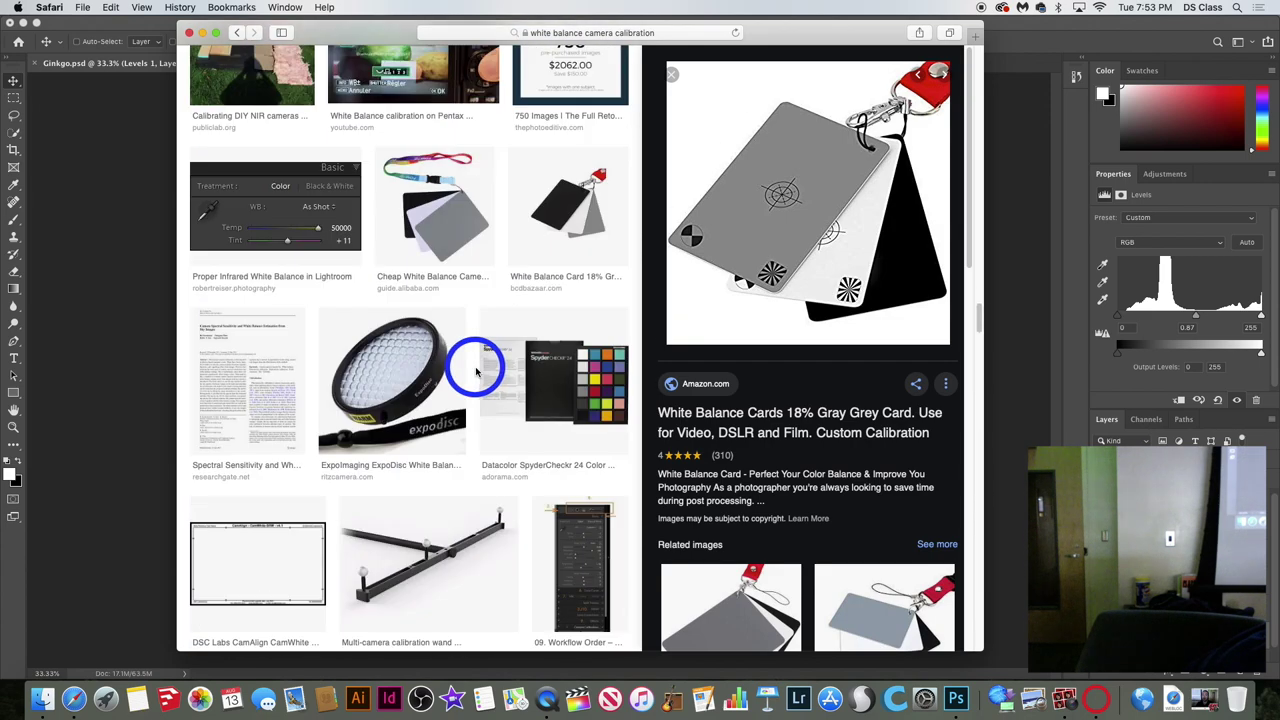
pyautogui.scroll(-5, 476, 372)
pyautogui.scroll(-5, 476, 372)
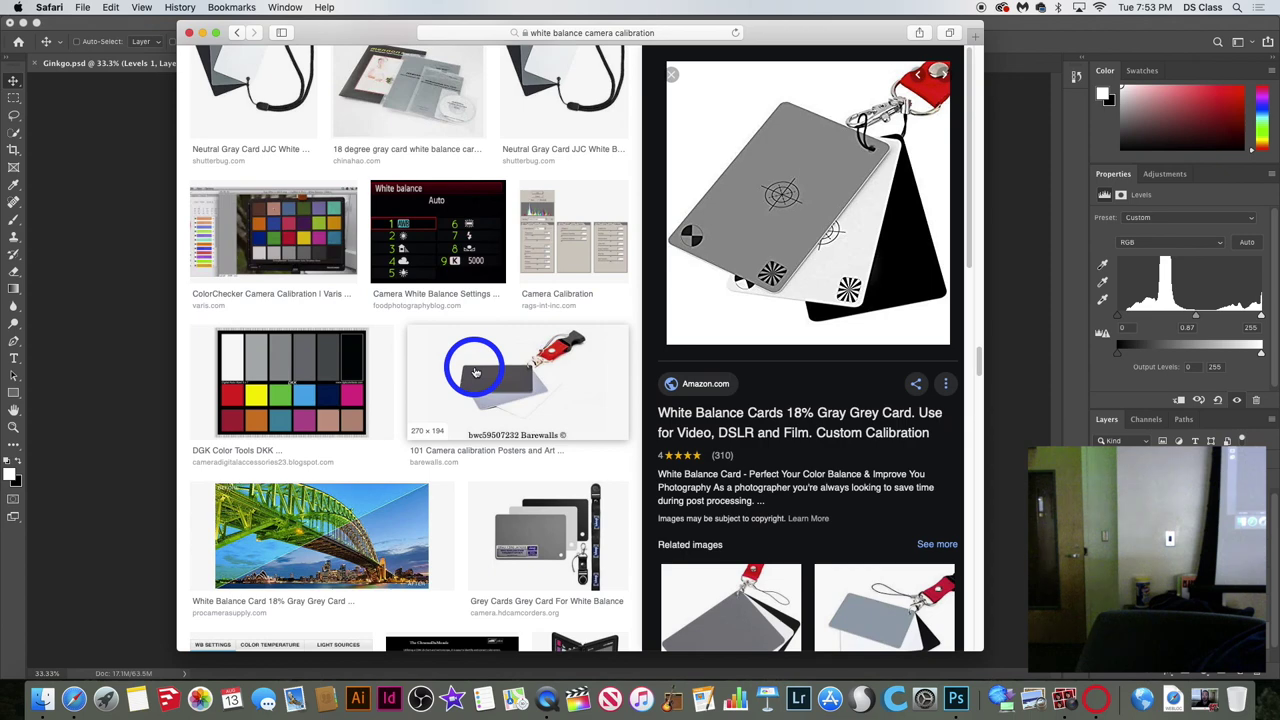
pyautogui.scroll(-5, 476, 372)
pyautogui.scroll(-3, 474, 372)
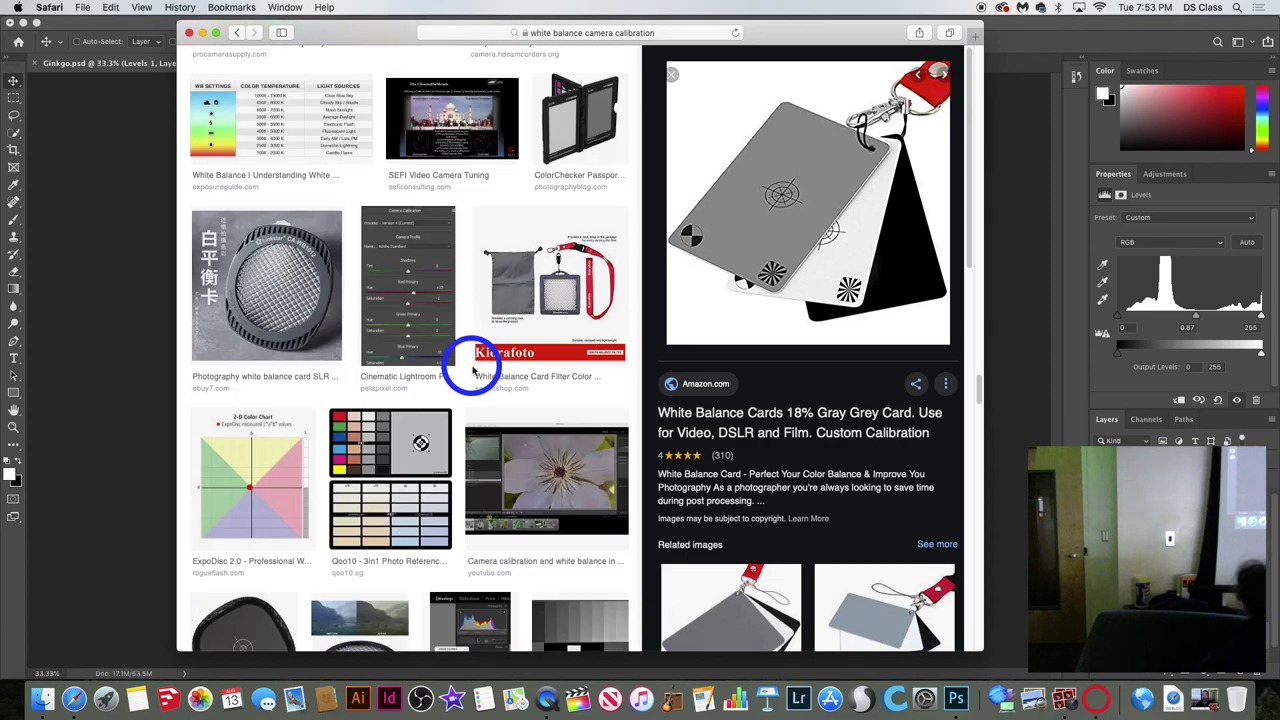
pyautogui.scroll(-3, 474, 372)
pyautogui.scroll(-5, 474, 372)
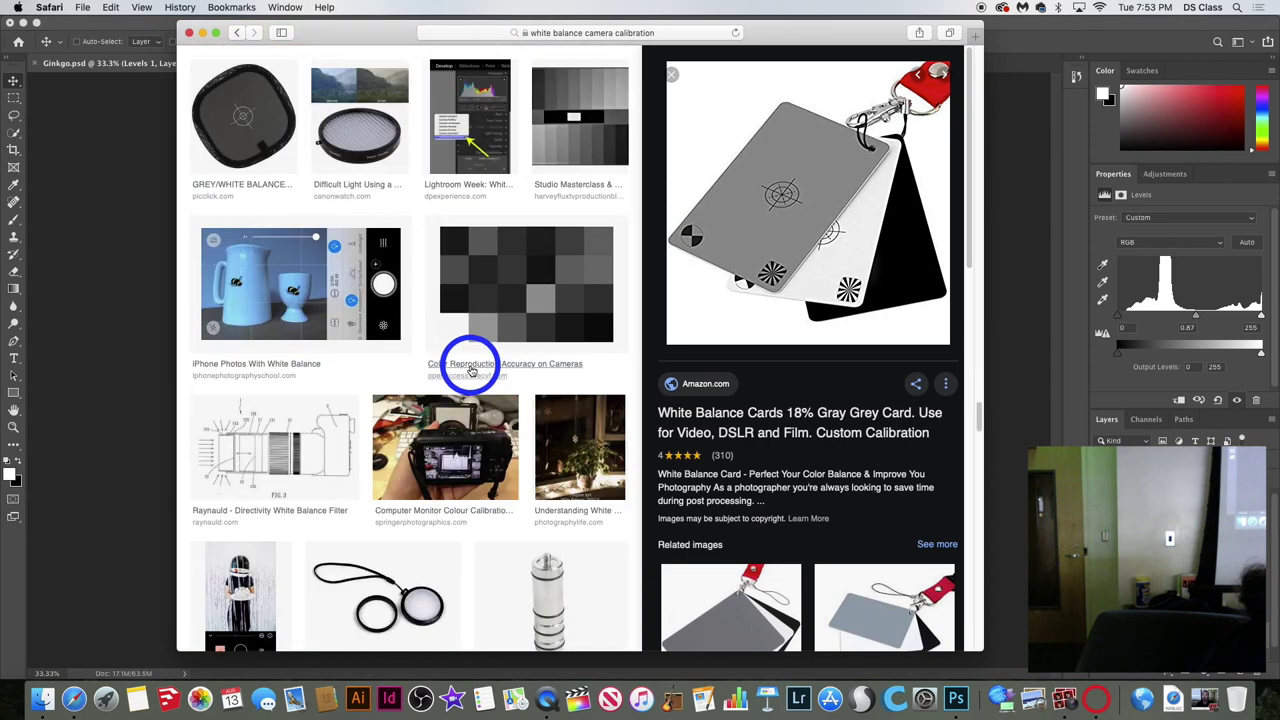
pyautogui.scroll(-15, 470, 370)
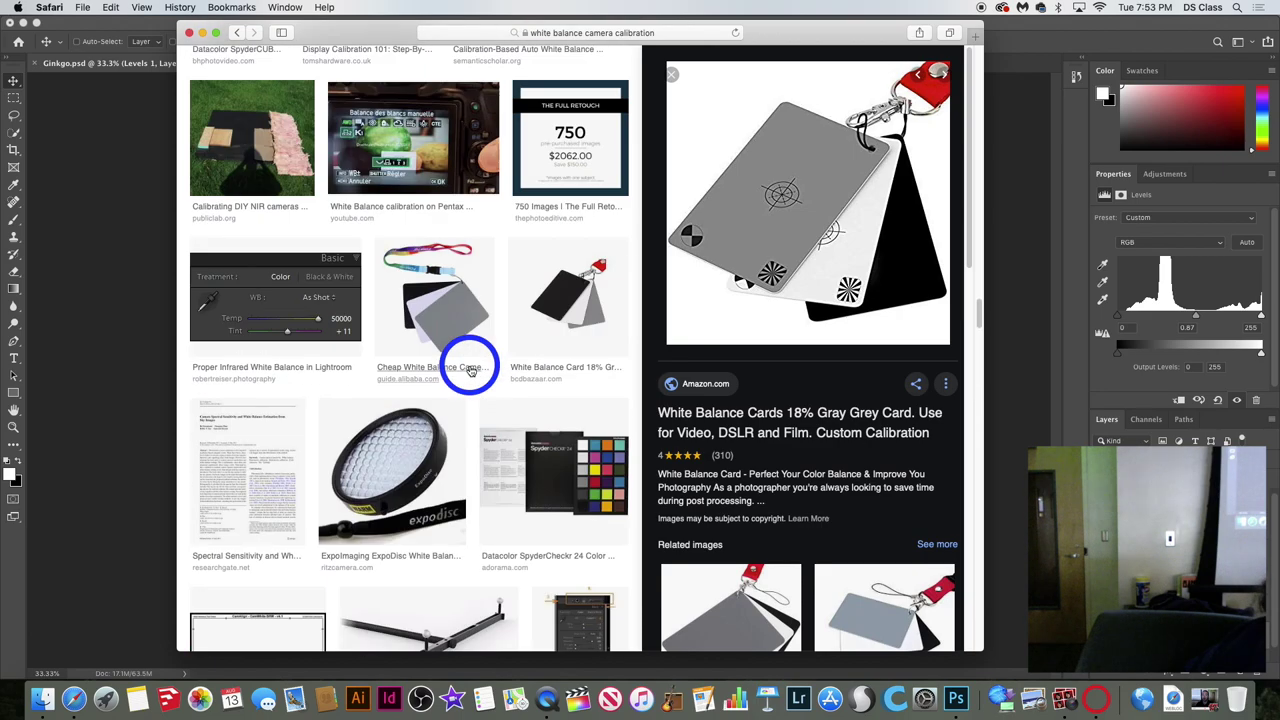
pyautogui.scroll(-5, 470, 370)
pyautogui.scroll(15, 470, 358)
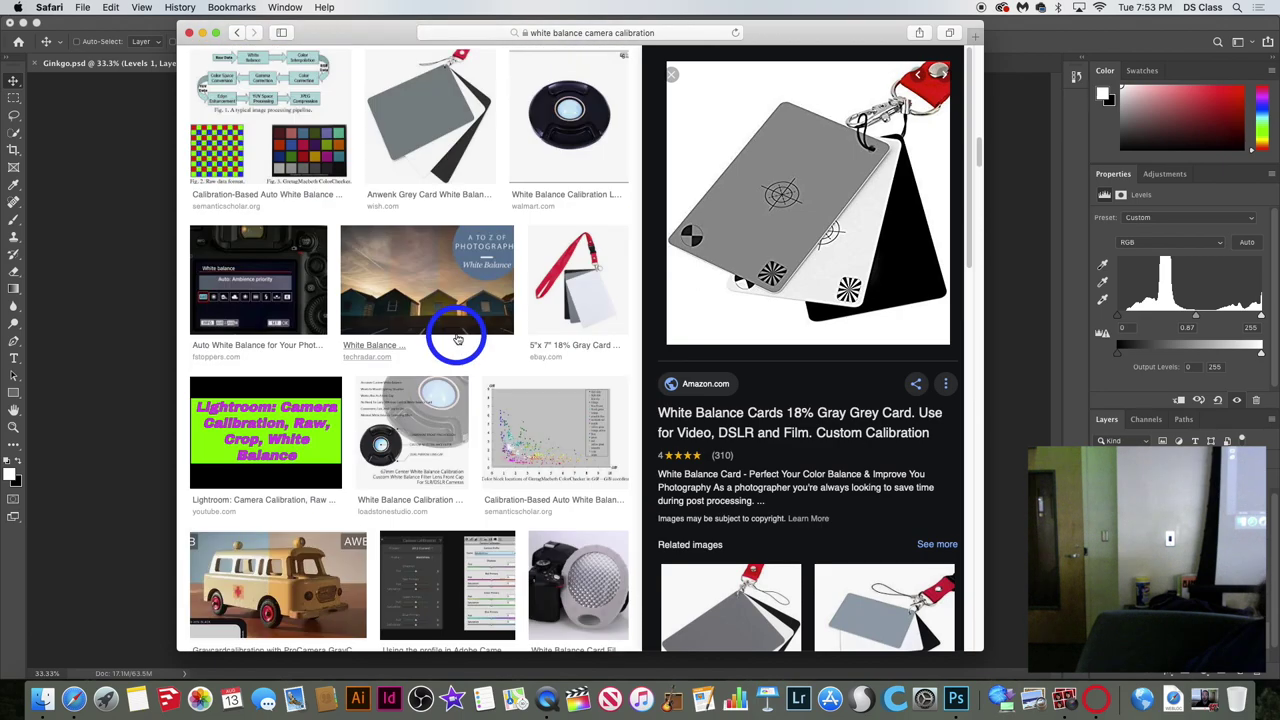
pyautogui.scroll(10, 424, 333)
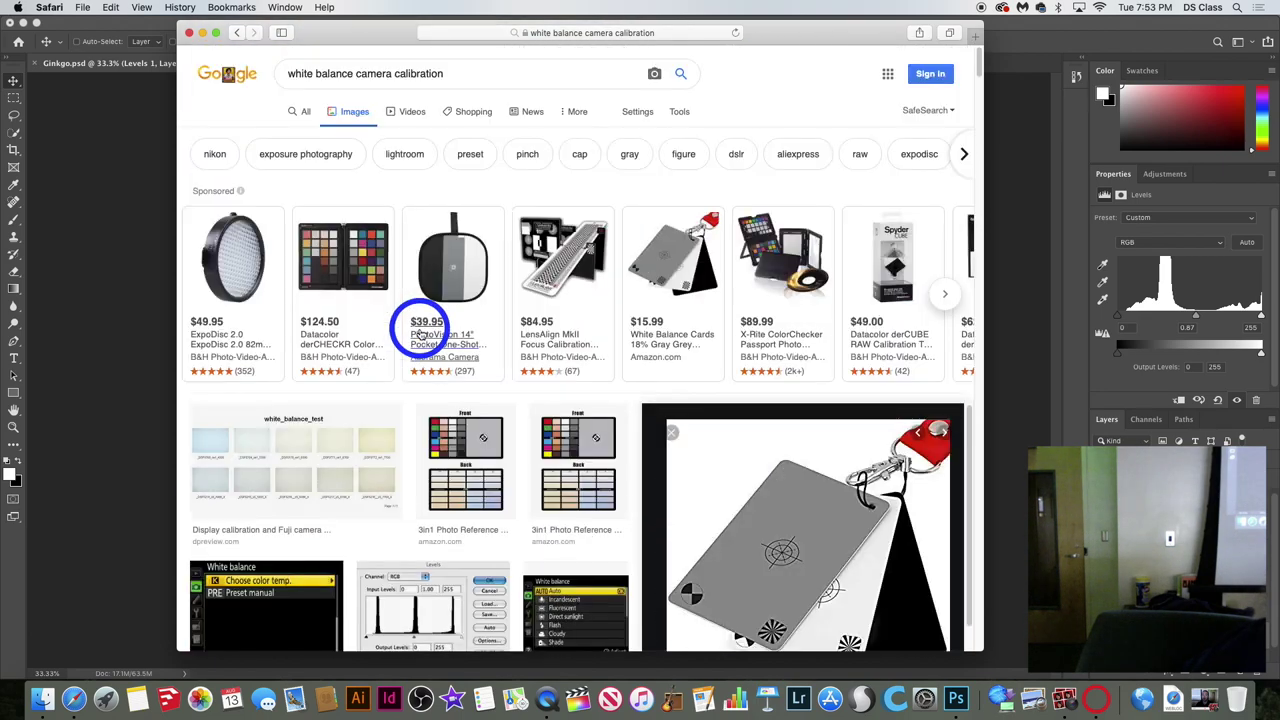
# Nudge the Safari window and go back to the monitor calibration image results.
pyautogui.moveTo(317, 33); pyautogui.dragTo(311, 29)
pyautogui.click(234, 28)
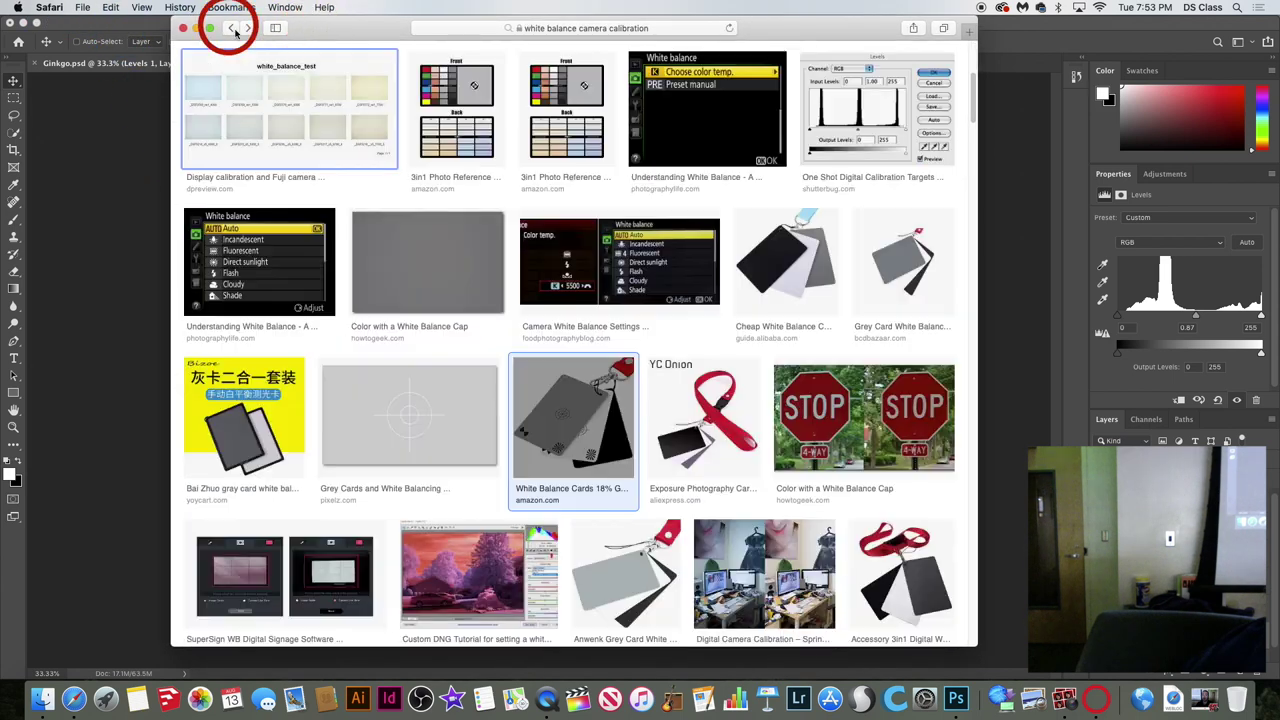
pyautogui.scroll(5, 358, 190)
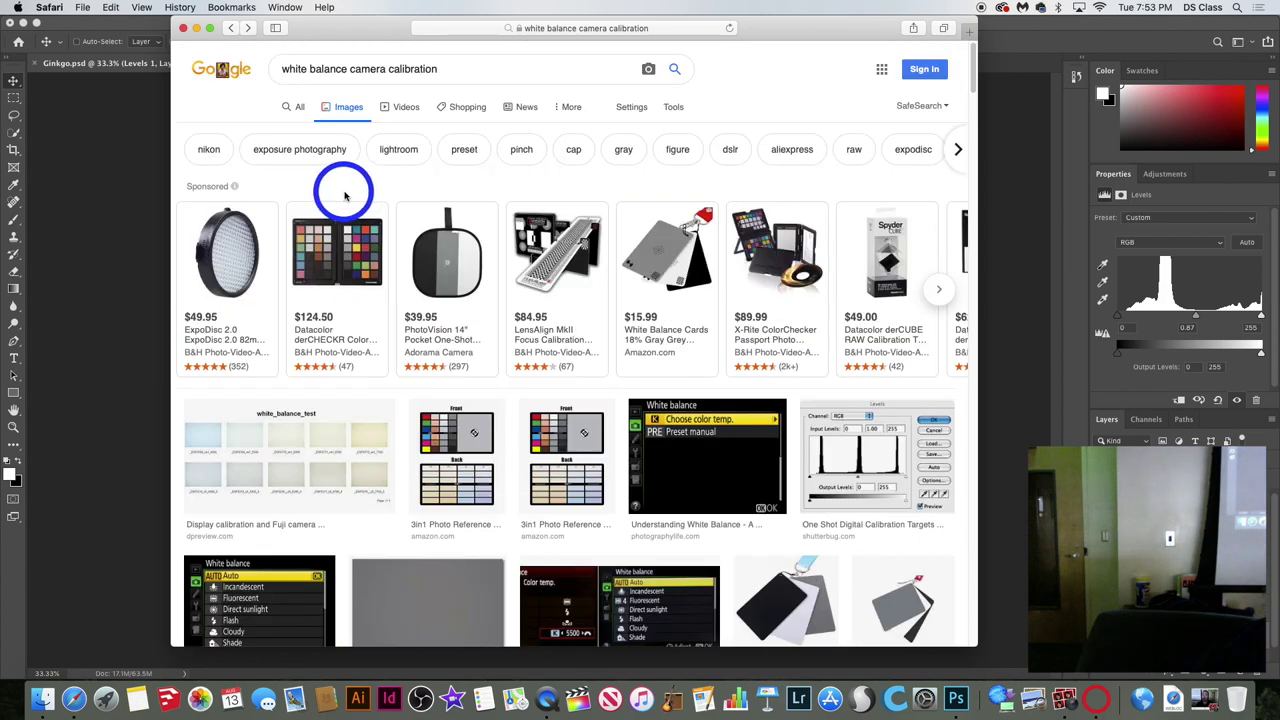
pyautogui.click(229, 27)
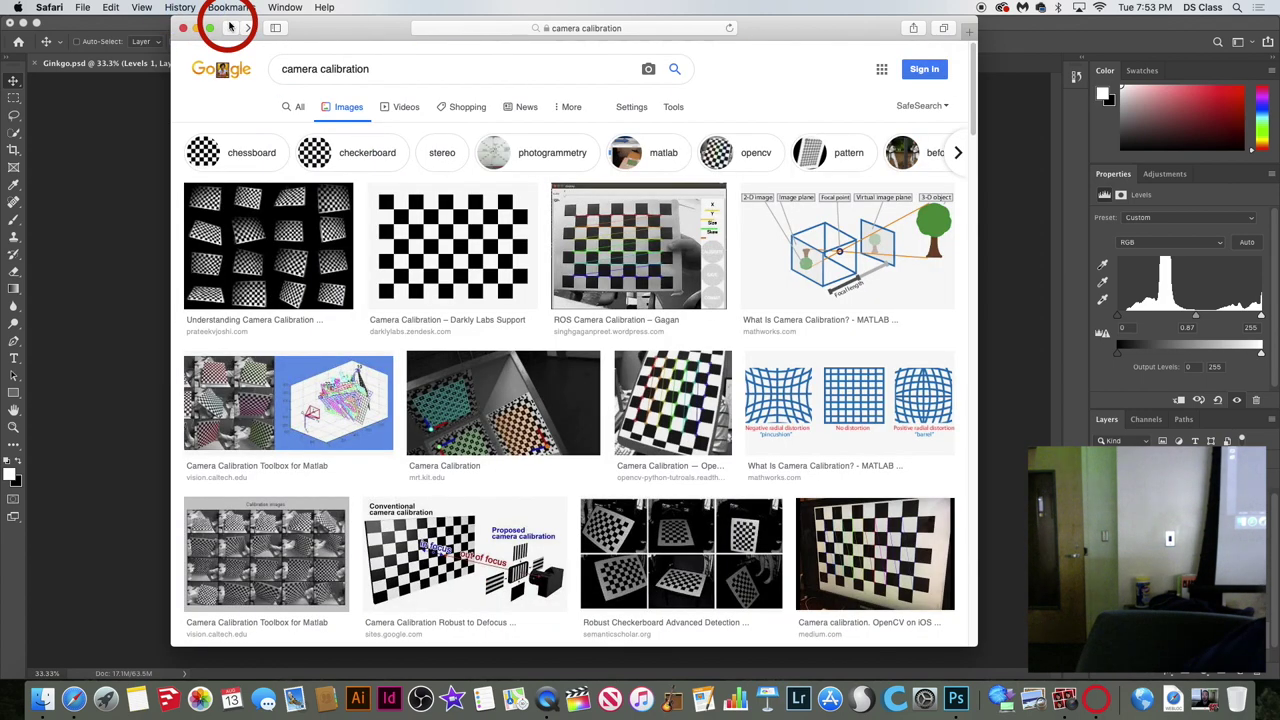
pyautogui.click(229, 27)
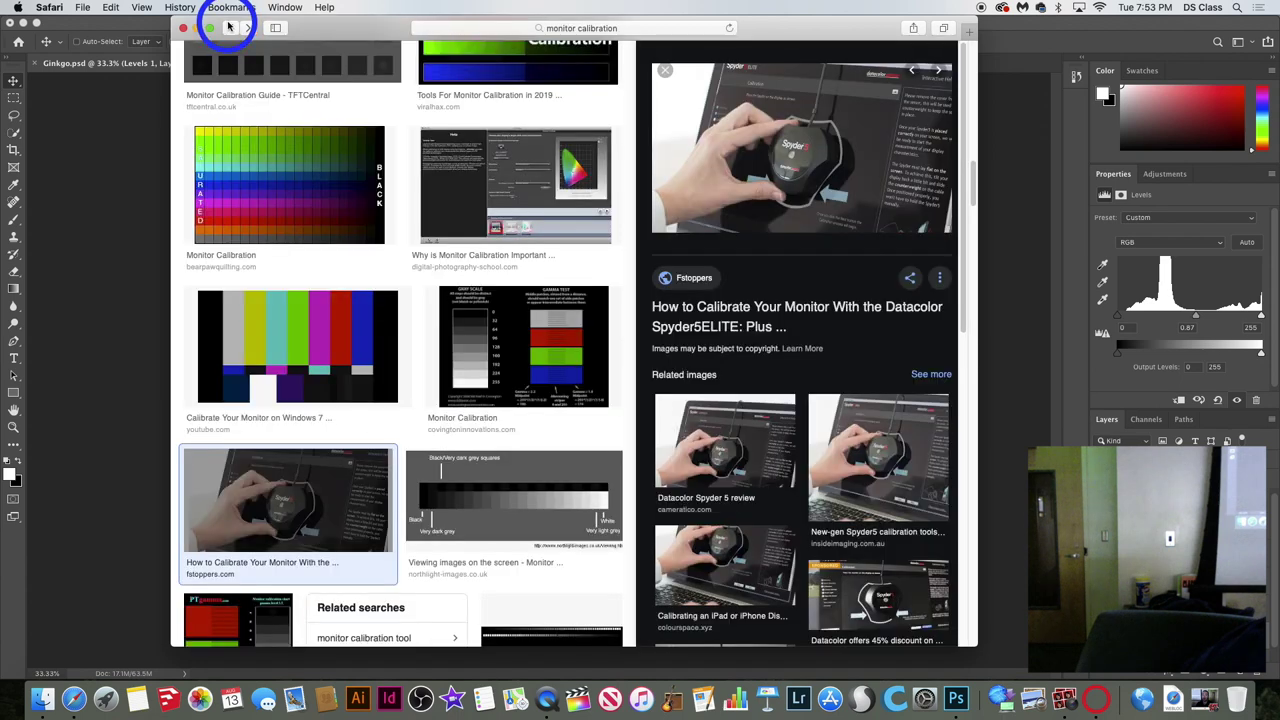
pyautogui.scroll(5, 266, 140)
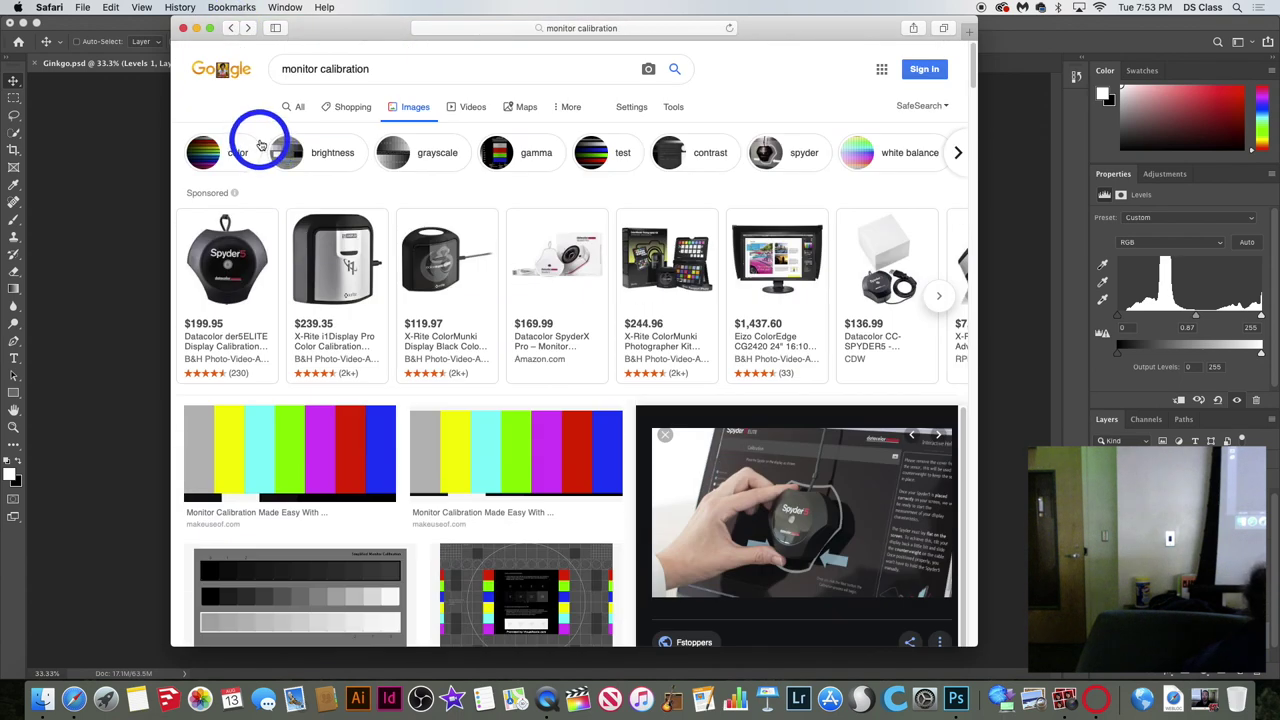
pyautogui.moveTo(441, 245)
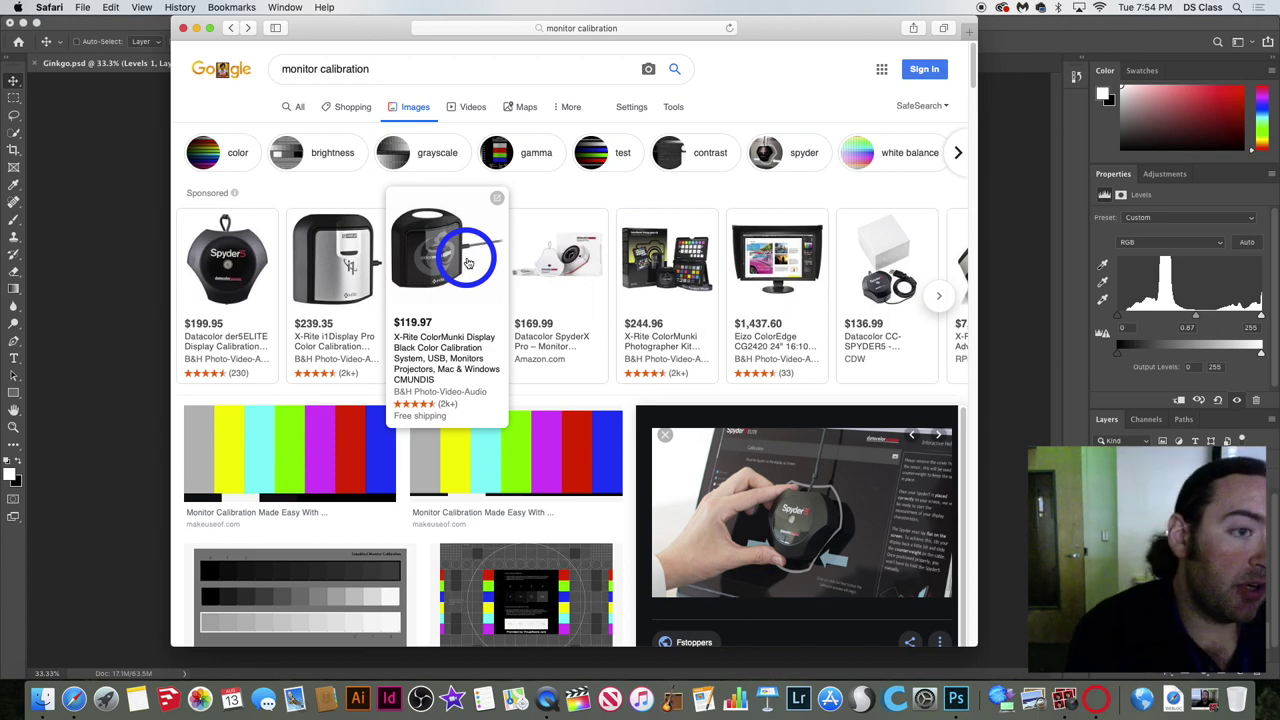
# Switch to Photoshop and browse File and Image > Mode, leaving Ginkgo.psd in RGB.
pyautogui.click(57, 211)
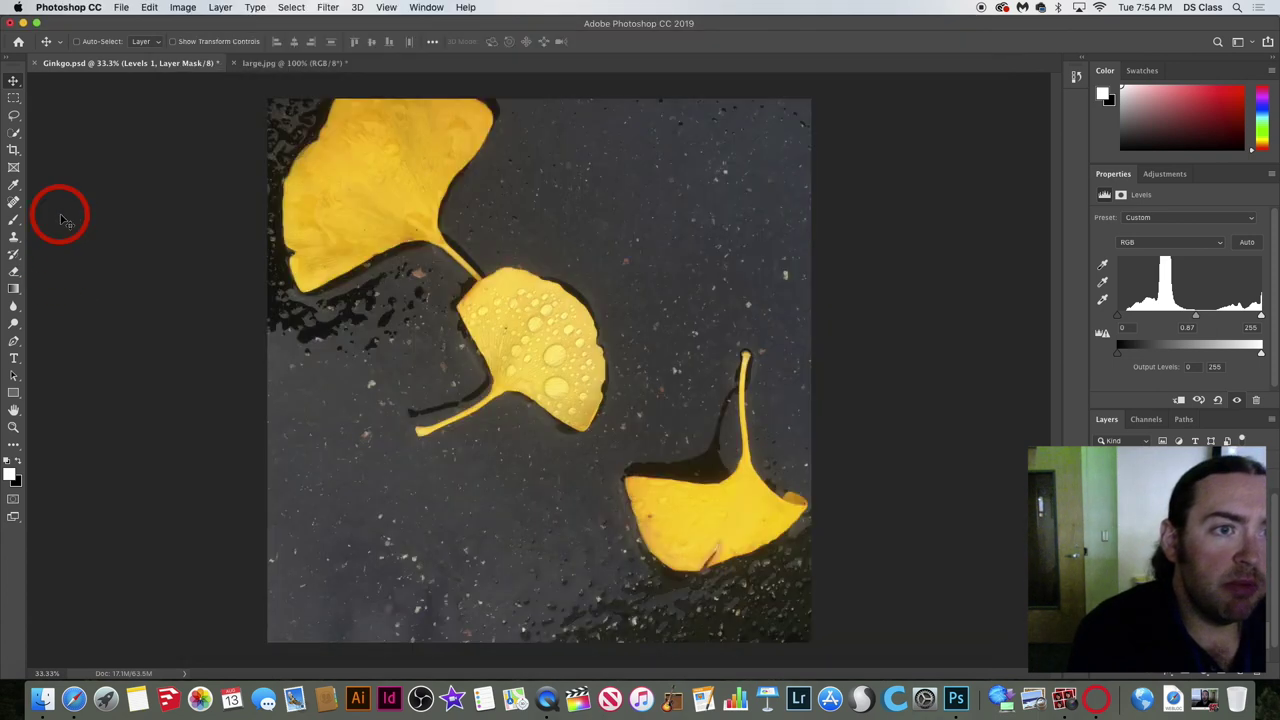
pyautogui.click(118, 7)
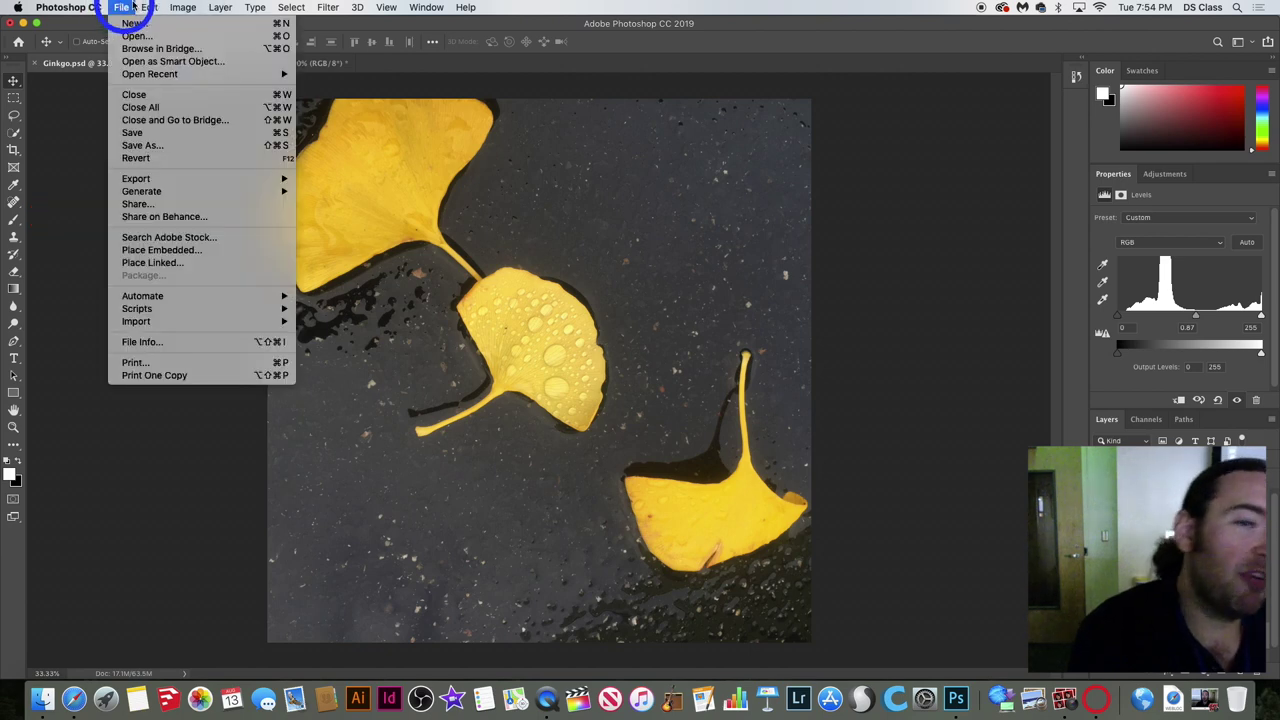
pyautogui.moveTo(186, 8)
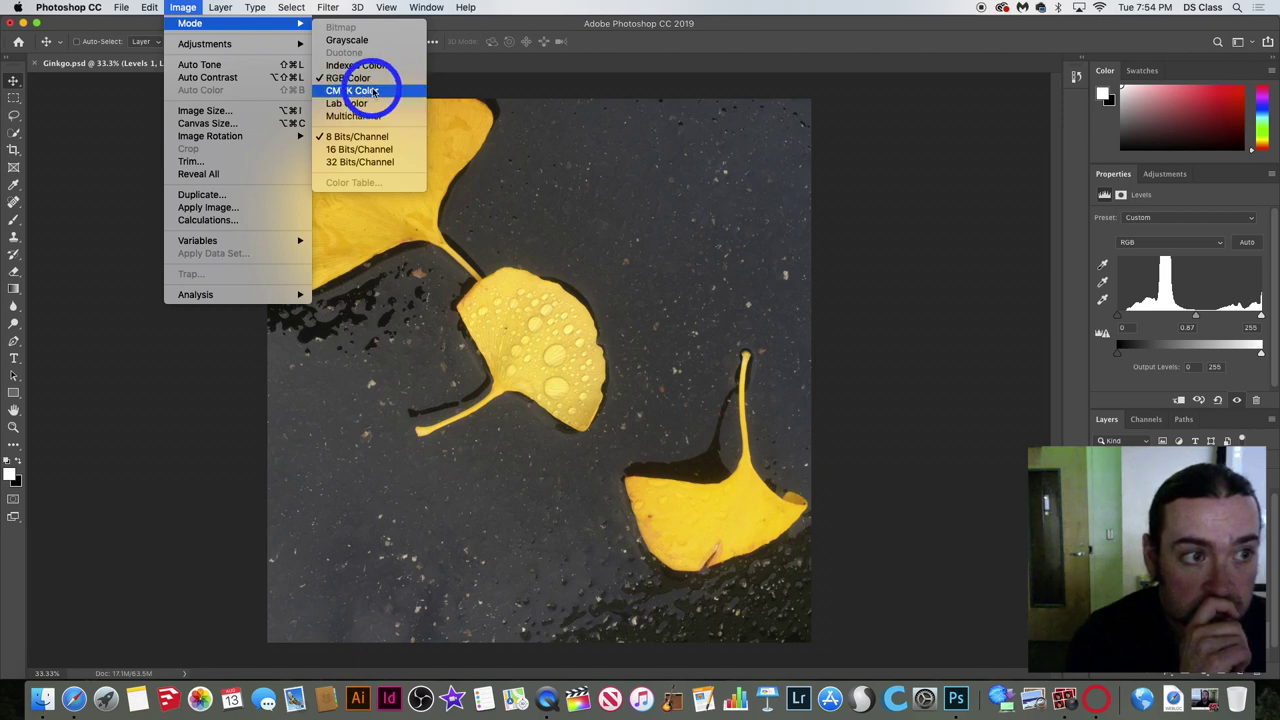
pyautogui.click(126, 192)
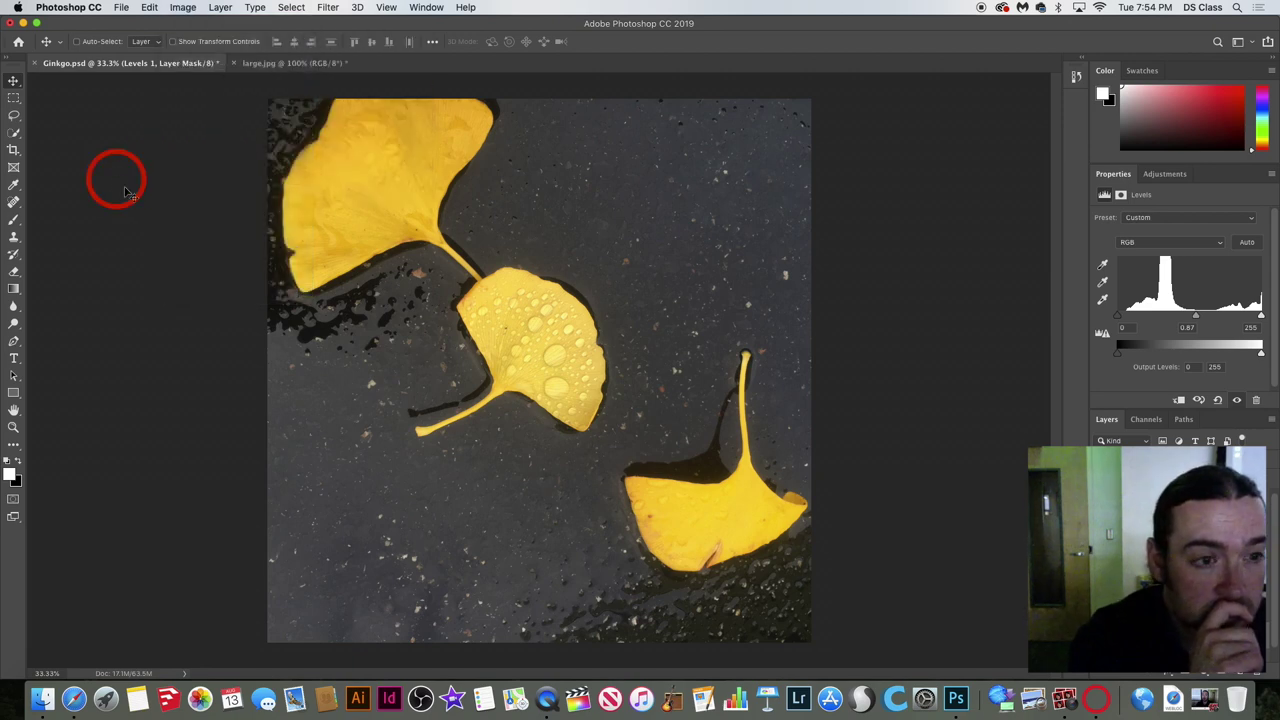
# Open the Photoshop CC > Preferences submenu listing the preference categories.
pyautogui.click(386, 210)
pyautogui.click(314, 466)
pyautogui.click(159, 567)
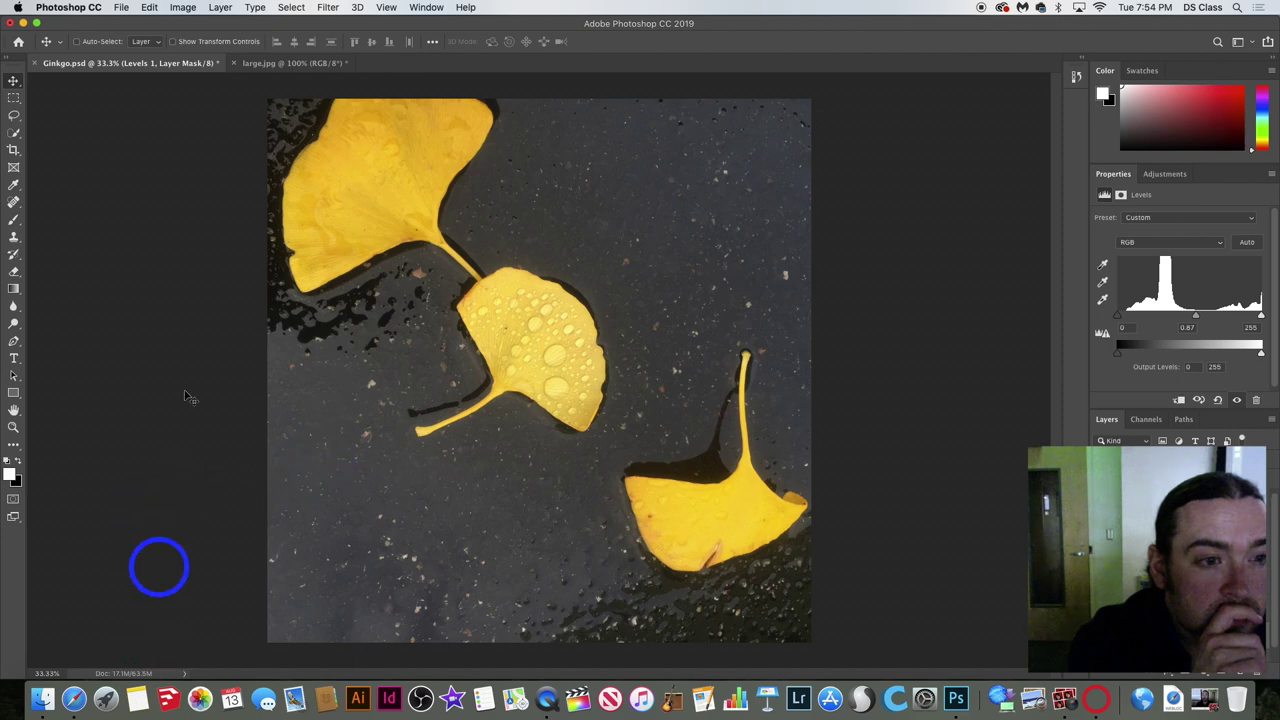
pyautogui.click(96, 7)
pyautogui.moveTo(94, 48)
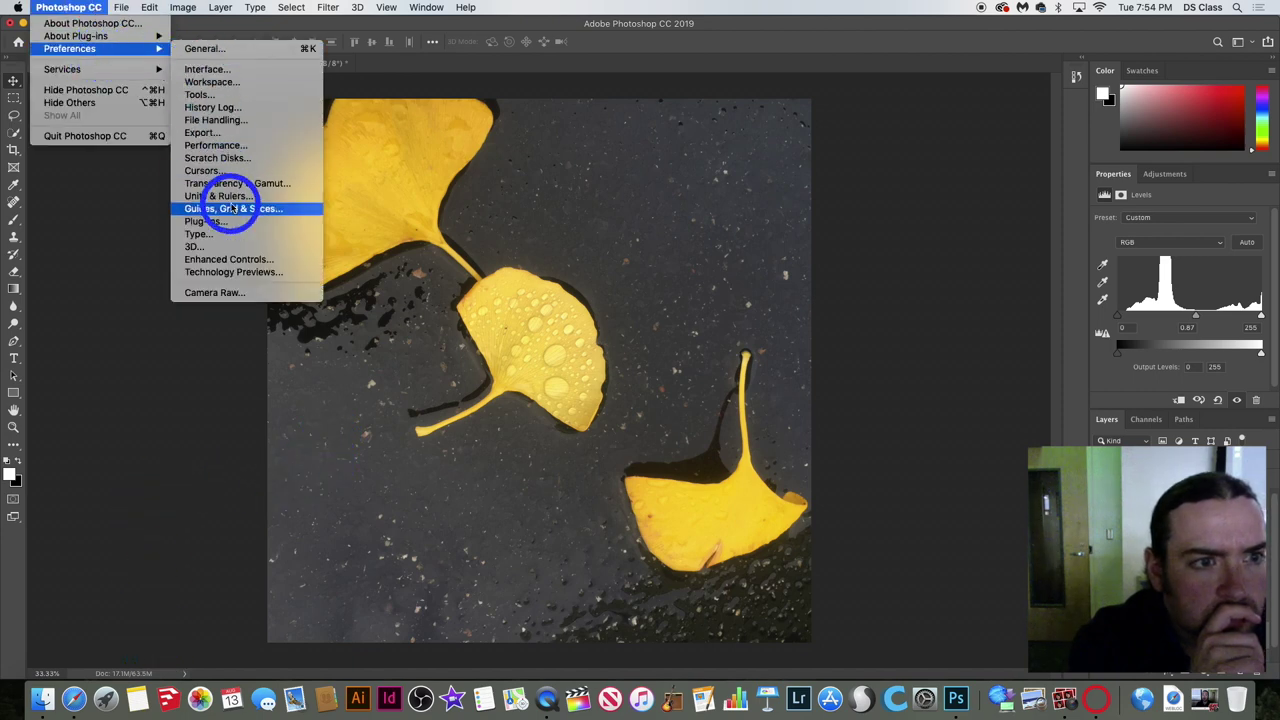
# Move Preferences left and view Transparency & Gamut, Units & Rulers, Plug-ins and Type pages.
pyautogui.click(300, 186)
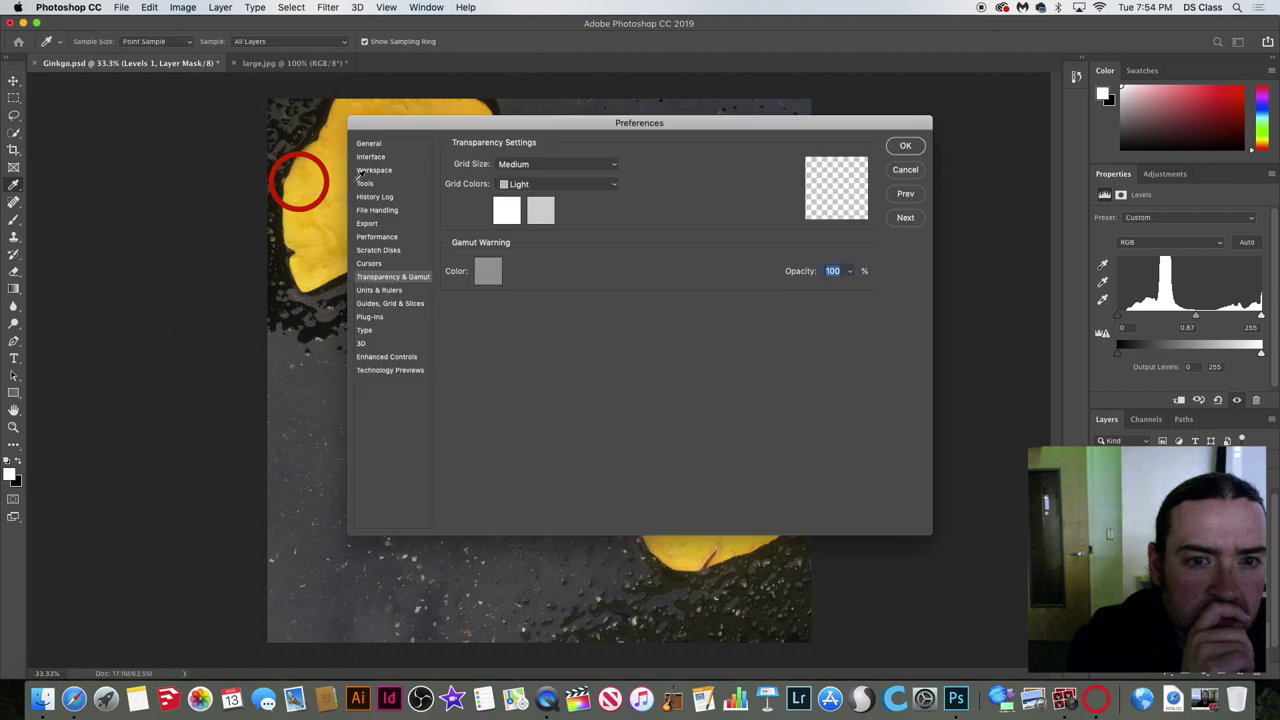
pyautogui.moveTo(561, 123); pyautogui.dragTo(409, 128)
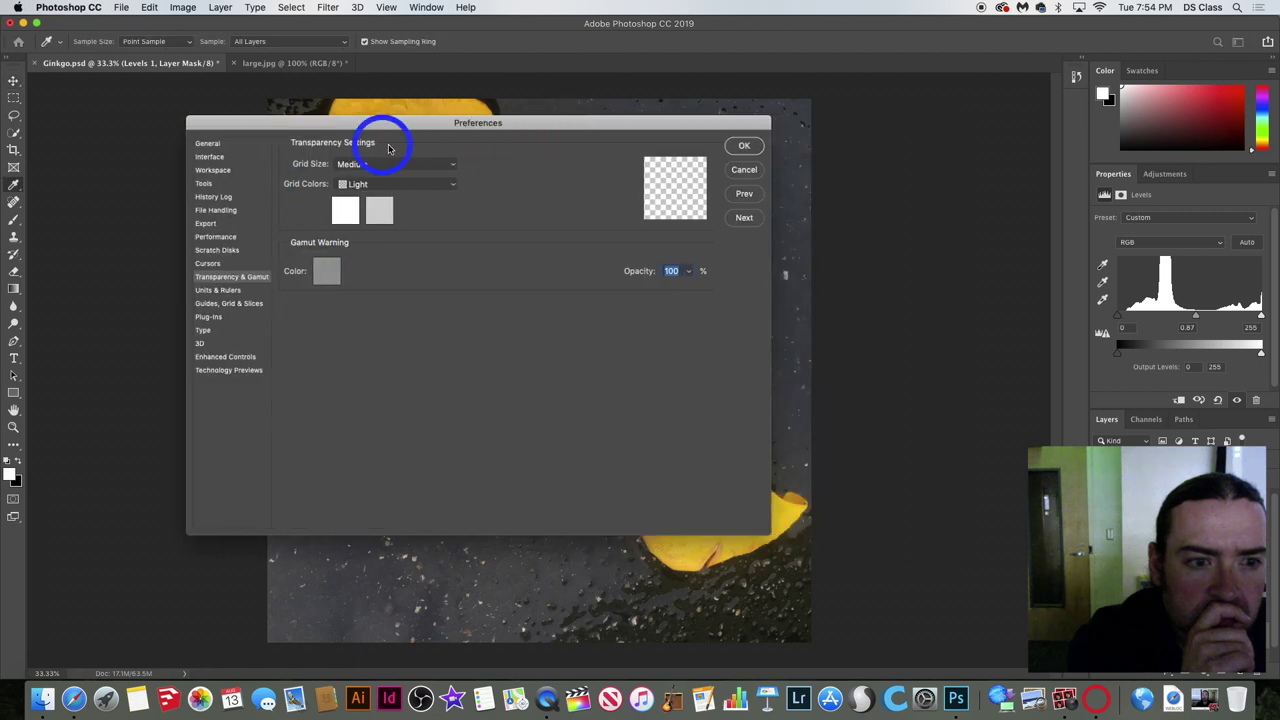
pyautogui.click(248, 293)
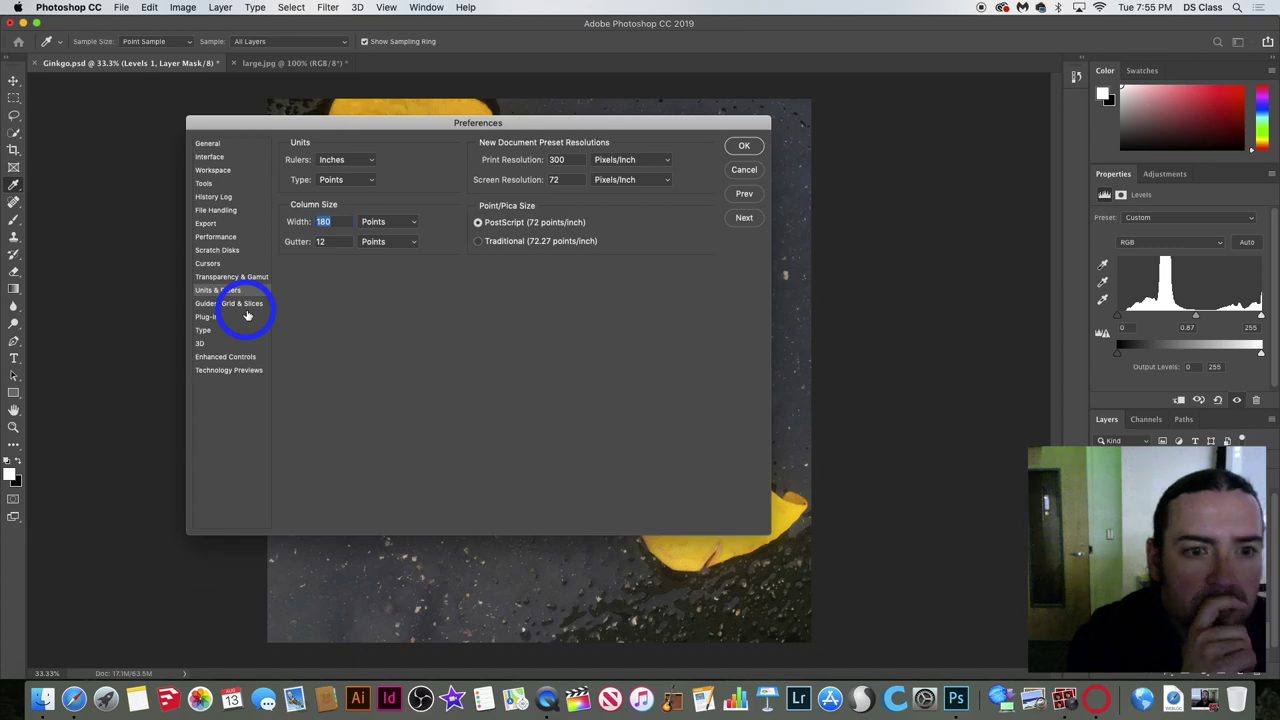
pyautogui.click(247, 316)
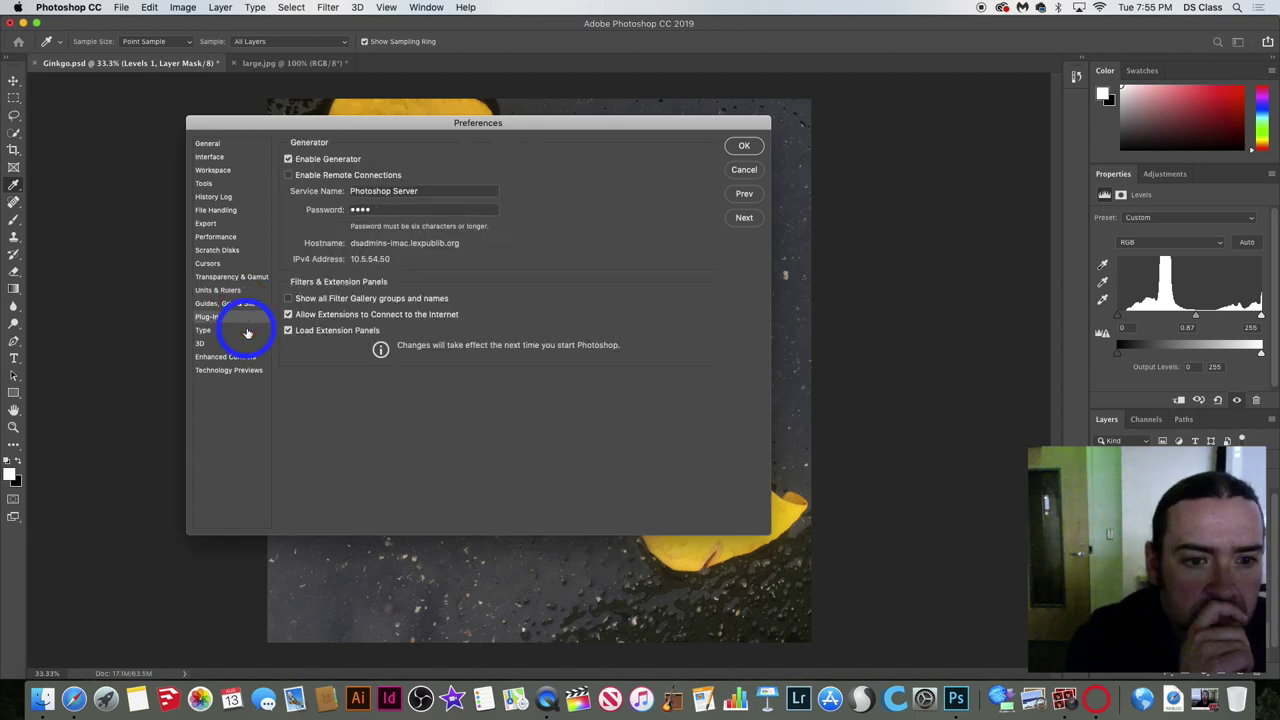
pyautogui.click(247, 330)
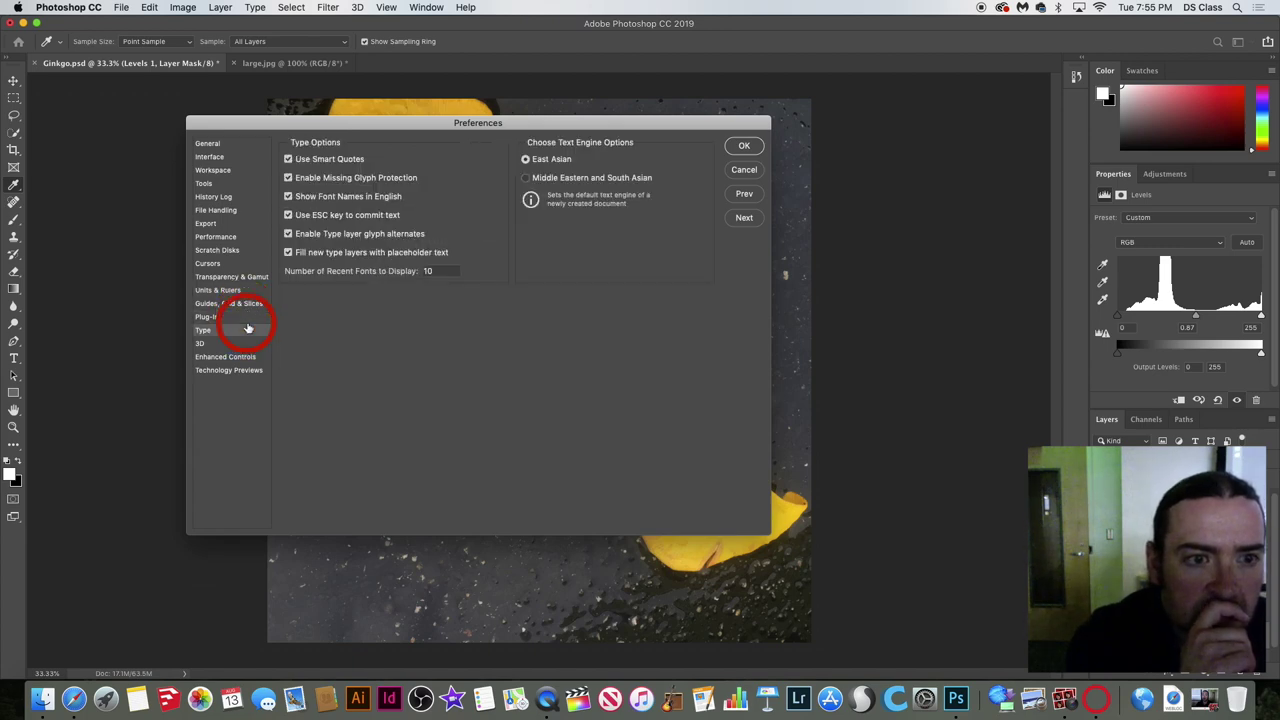
pyautogui.click(249, 277)
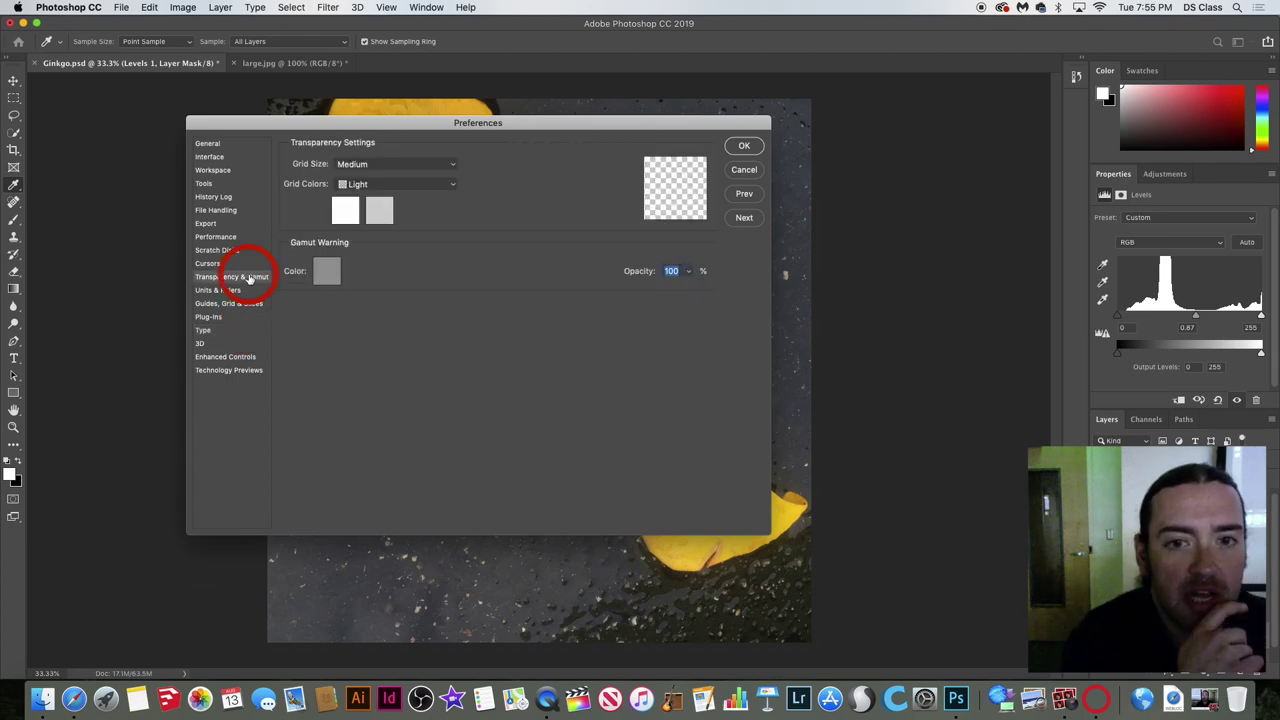
pyautogui.click(245, 317)
pyautogui.click(245, 331)
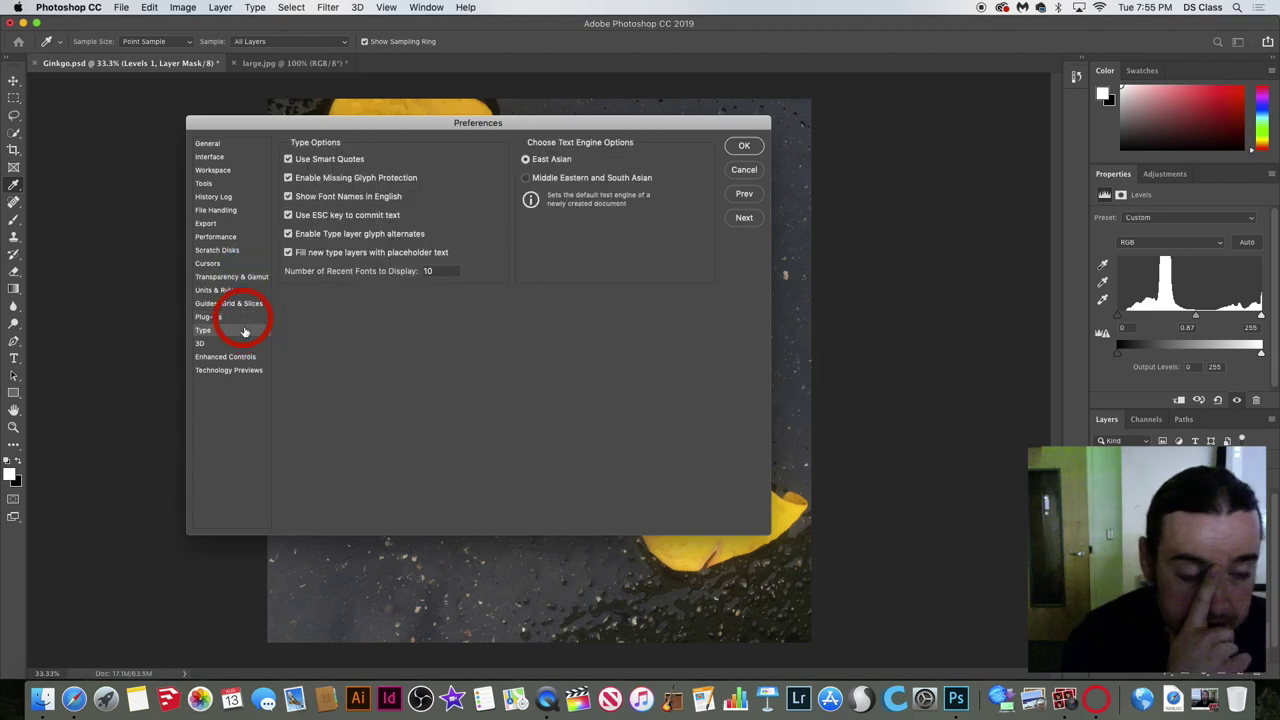
# View 3D, Enhanced Controls, Technology Previews, Export and History Log, ending on General.
pyautogui.click(243, 343)
pyautogui.click(305, 280)
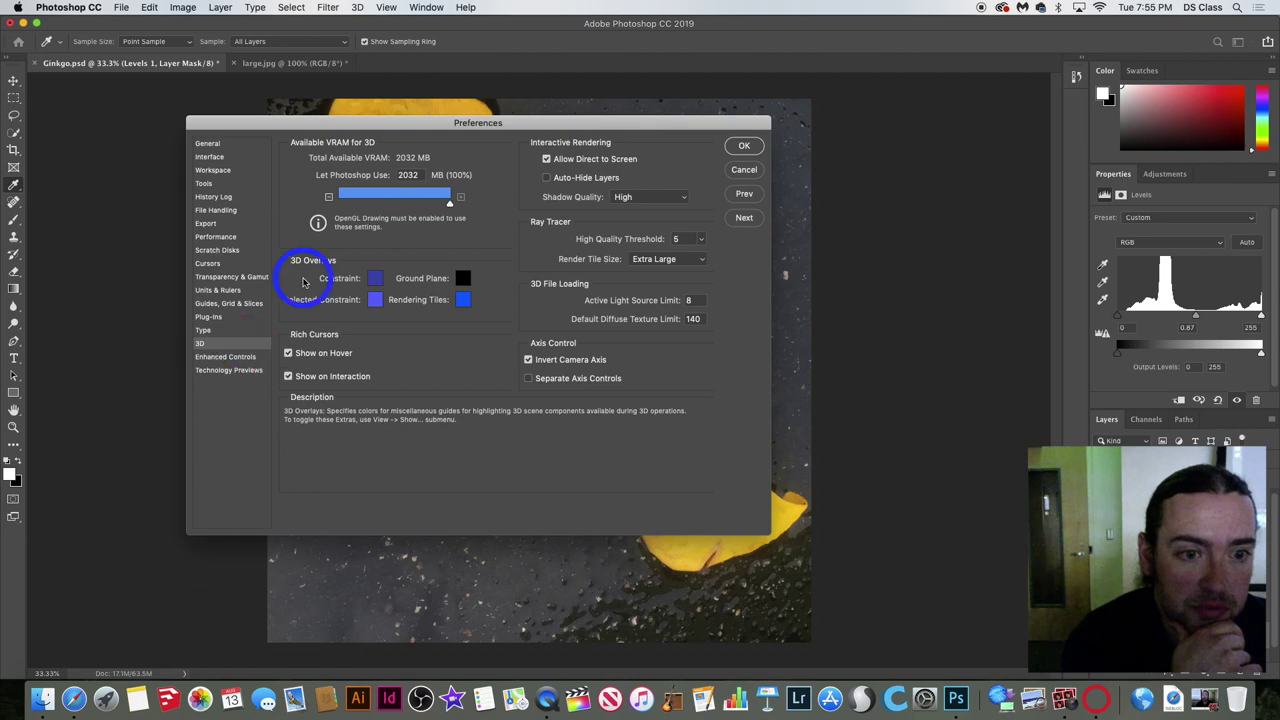
pyautogui.click(233, 357)
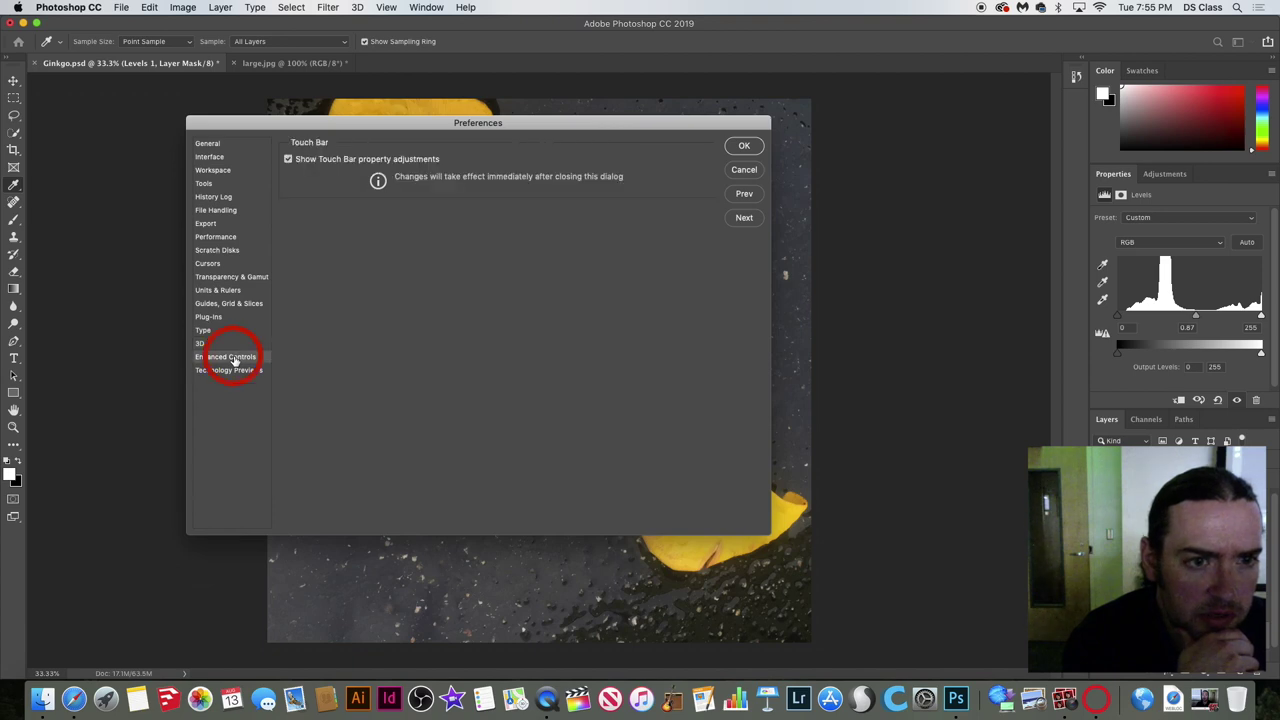
pyautogui.click(235, 371)
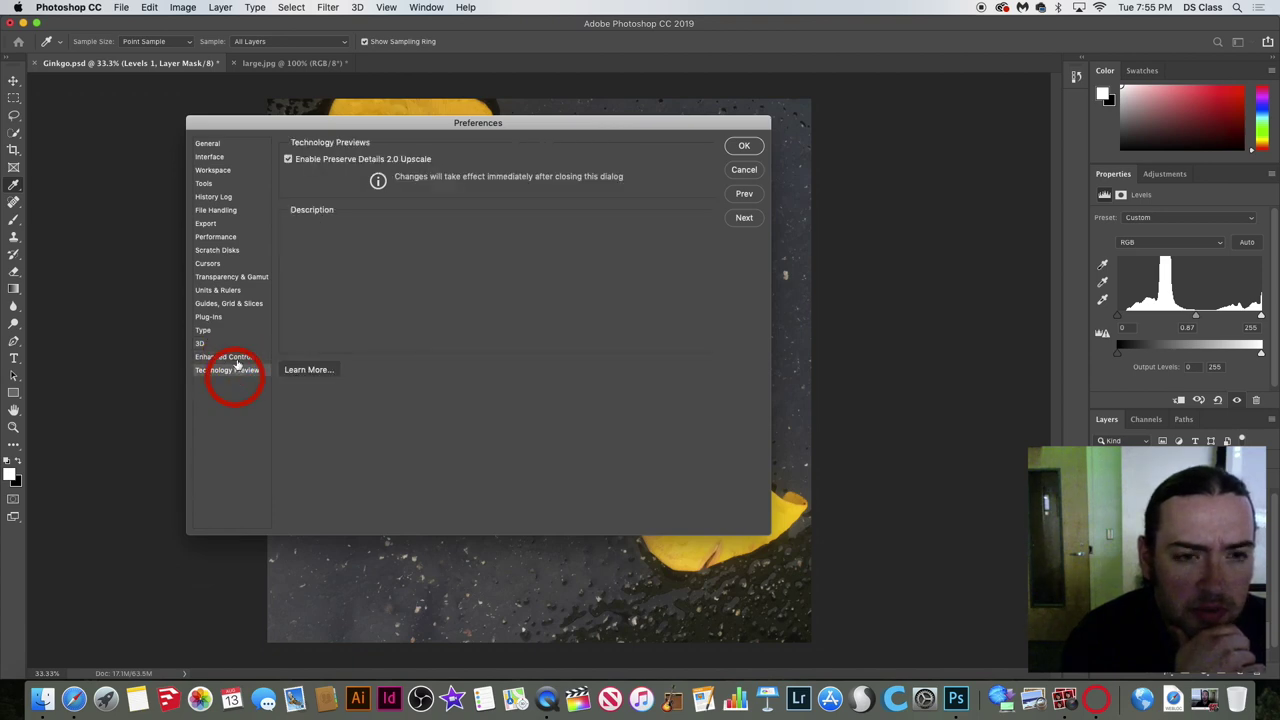
pyautogui.click(228, 223)
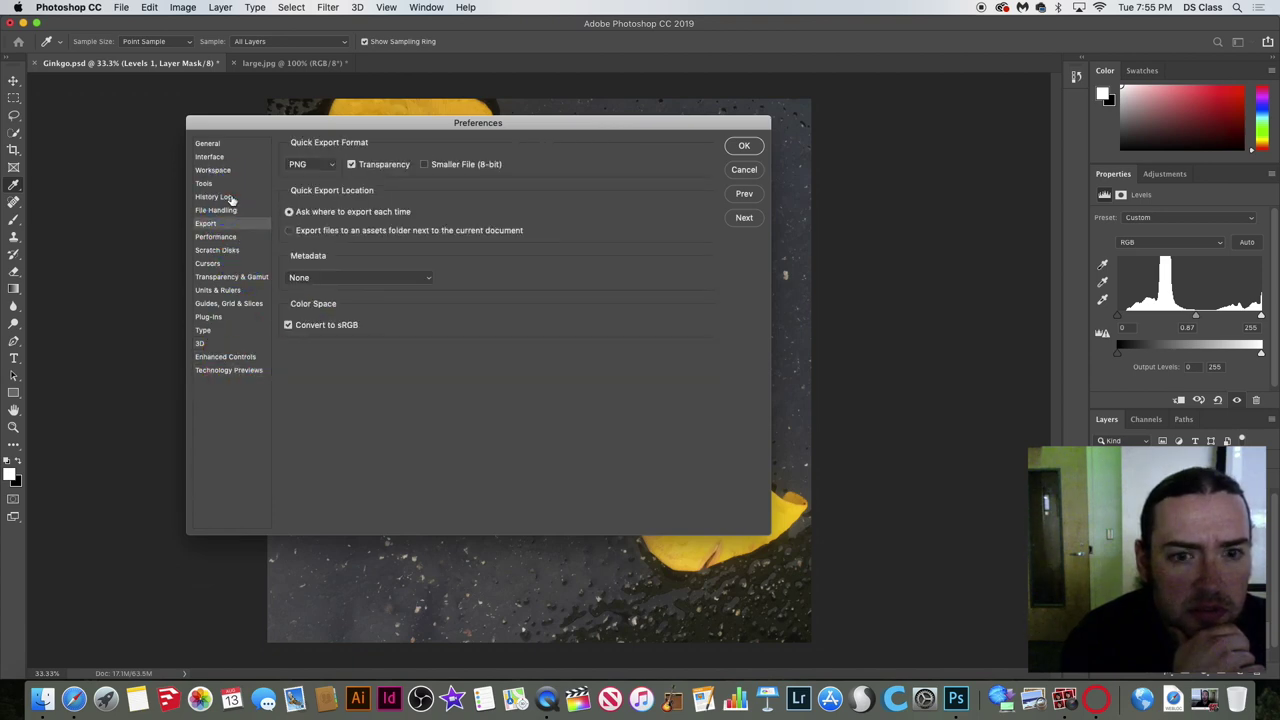
pyautogui.click(228, 197)
pyautogui.click(226, 146)
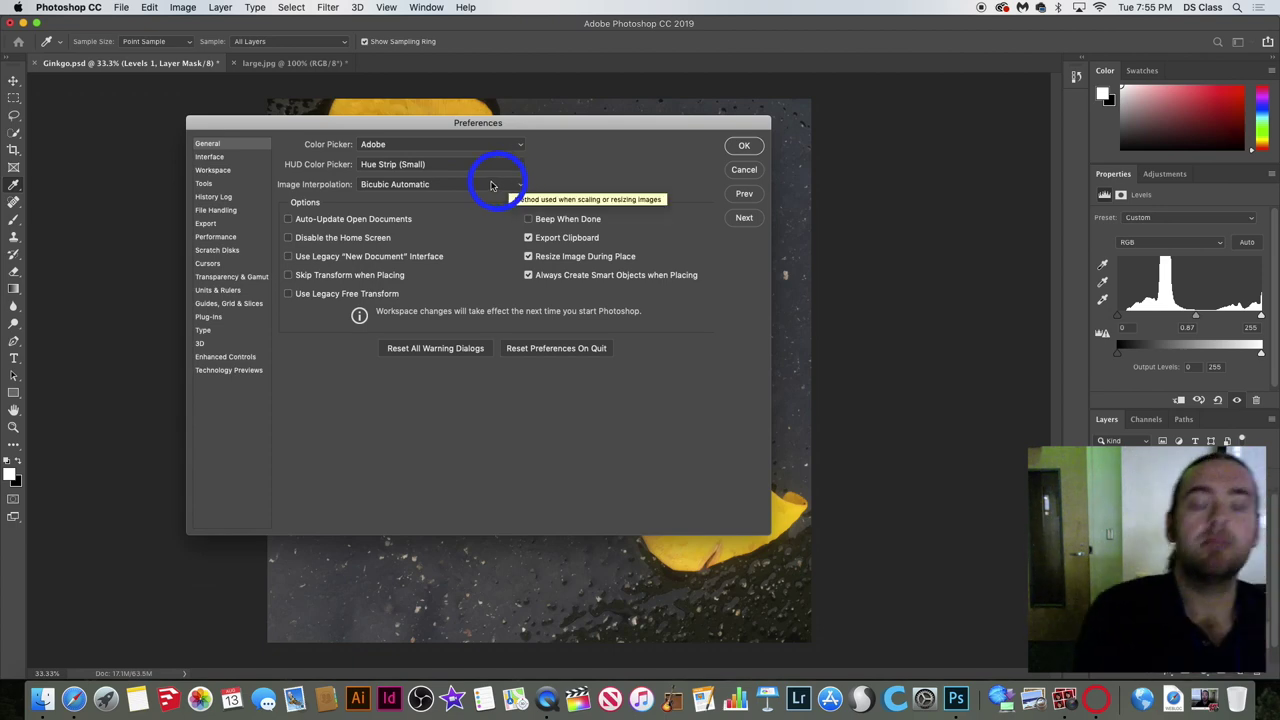
# View Workspace, Tools, History Log and Interface, then keep HUD Color Picker at Hue Strip (Small).
pyautogui.click(222, 171)
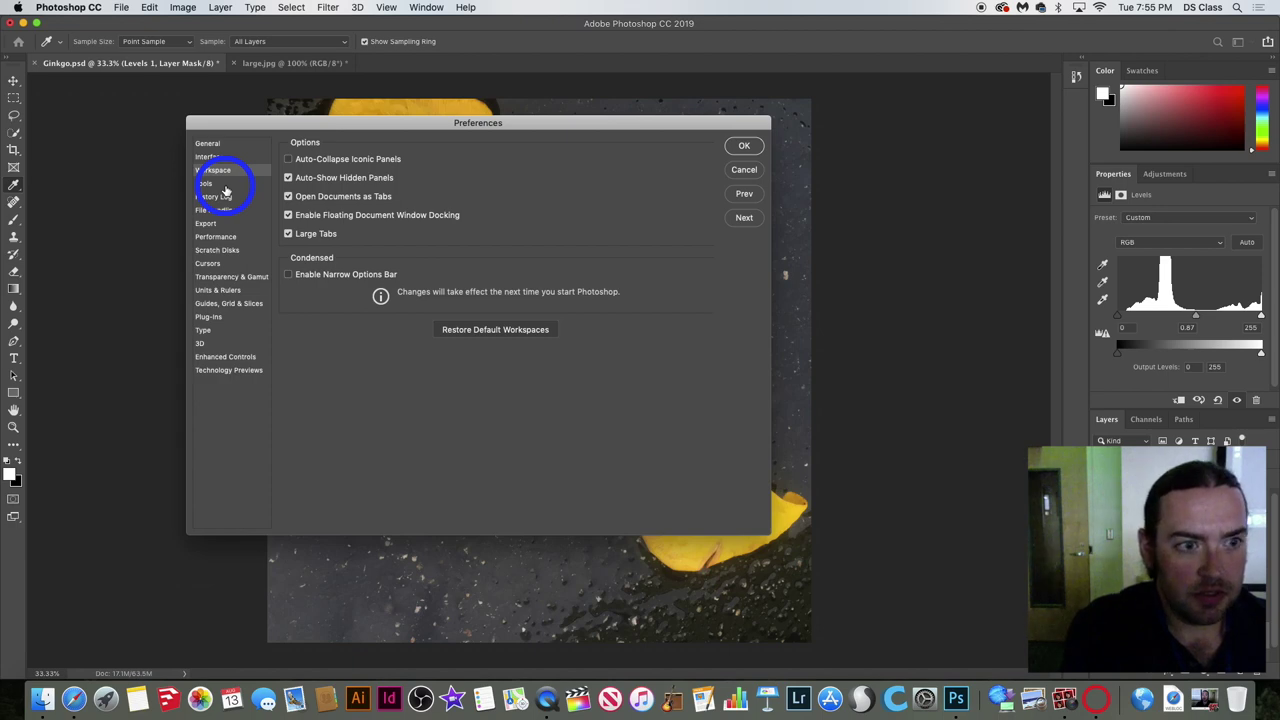
pyautogui.click(224, 186)
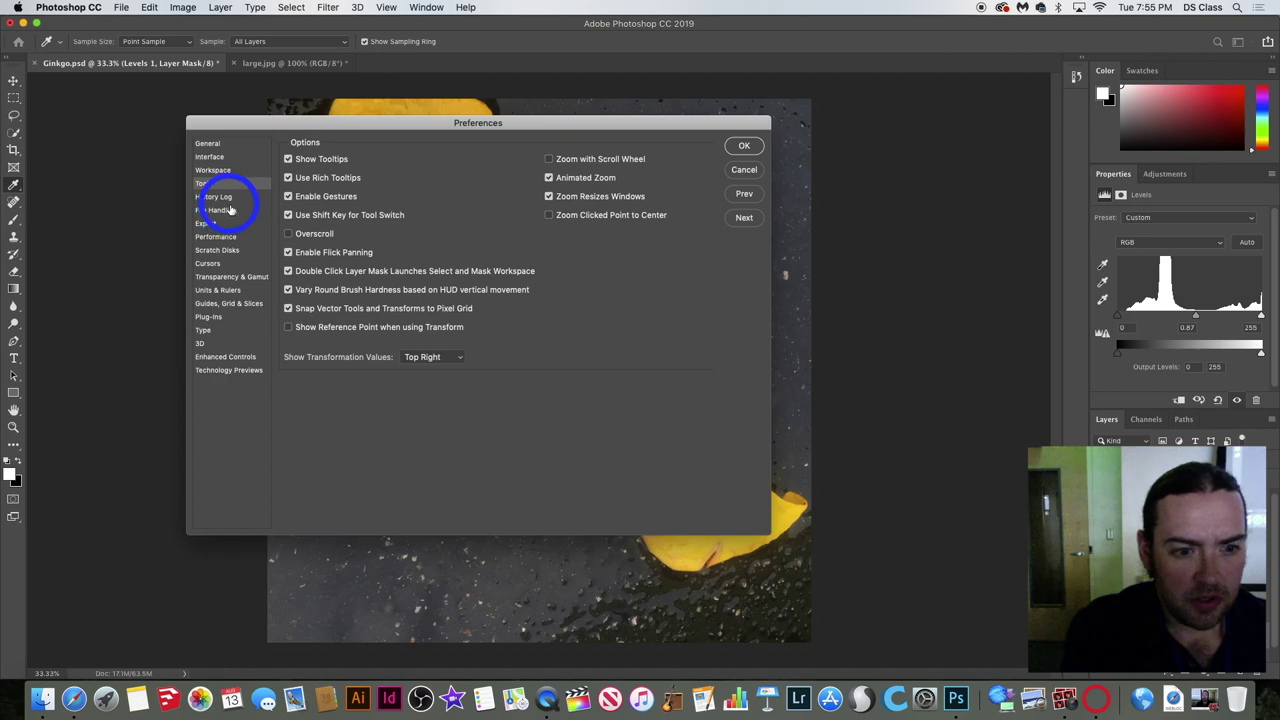
pyautogui.click(224, 196)
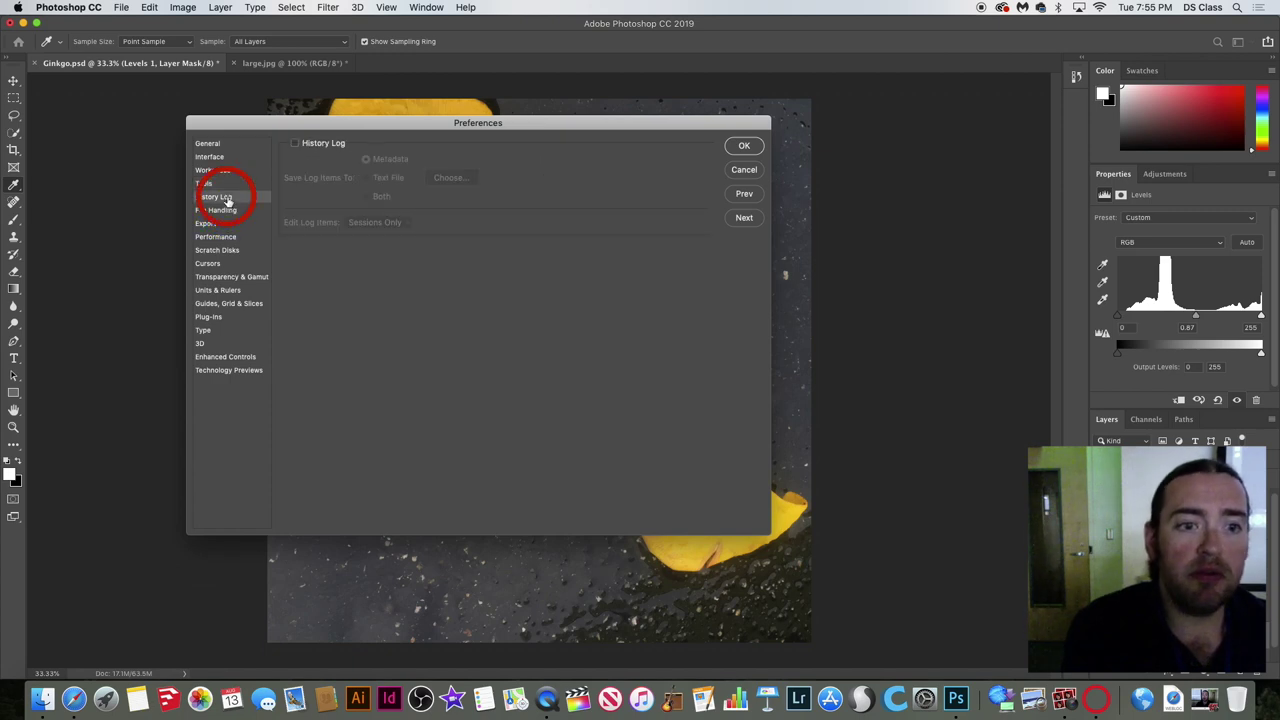
pyautogui.click(227, 159)
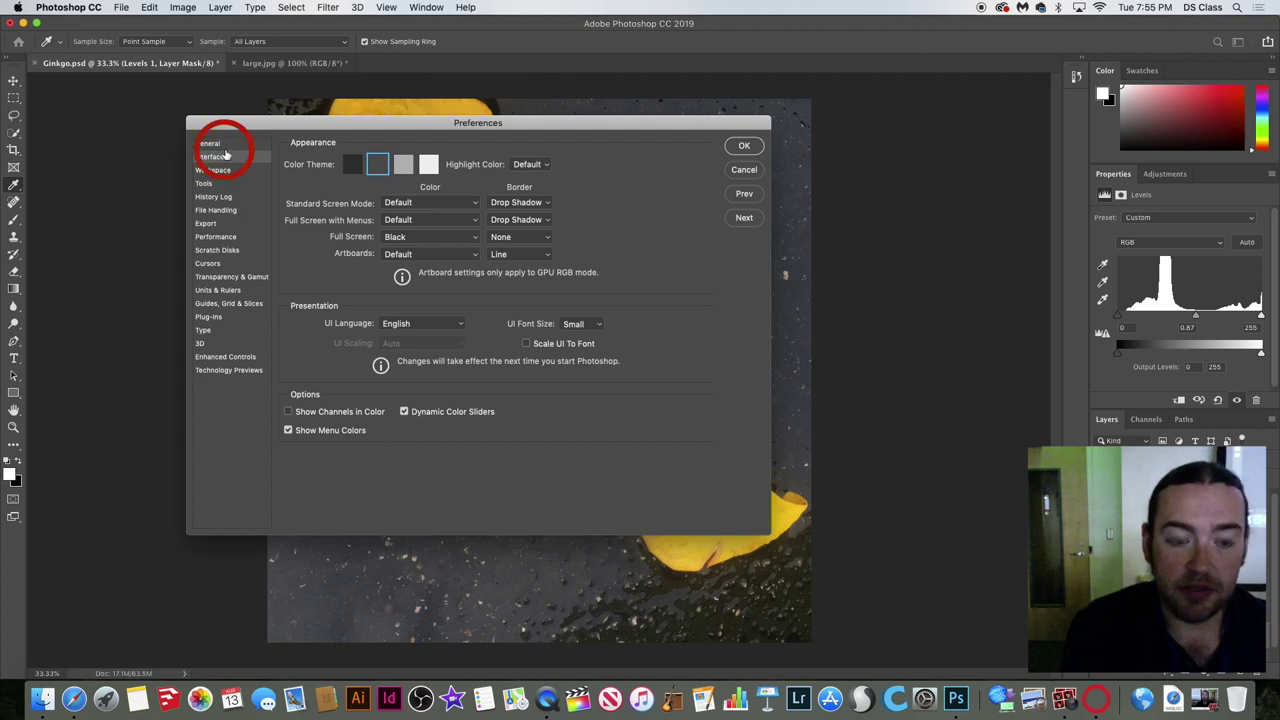
pyautogui.click(225, 146)
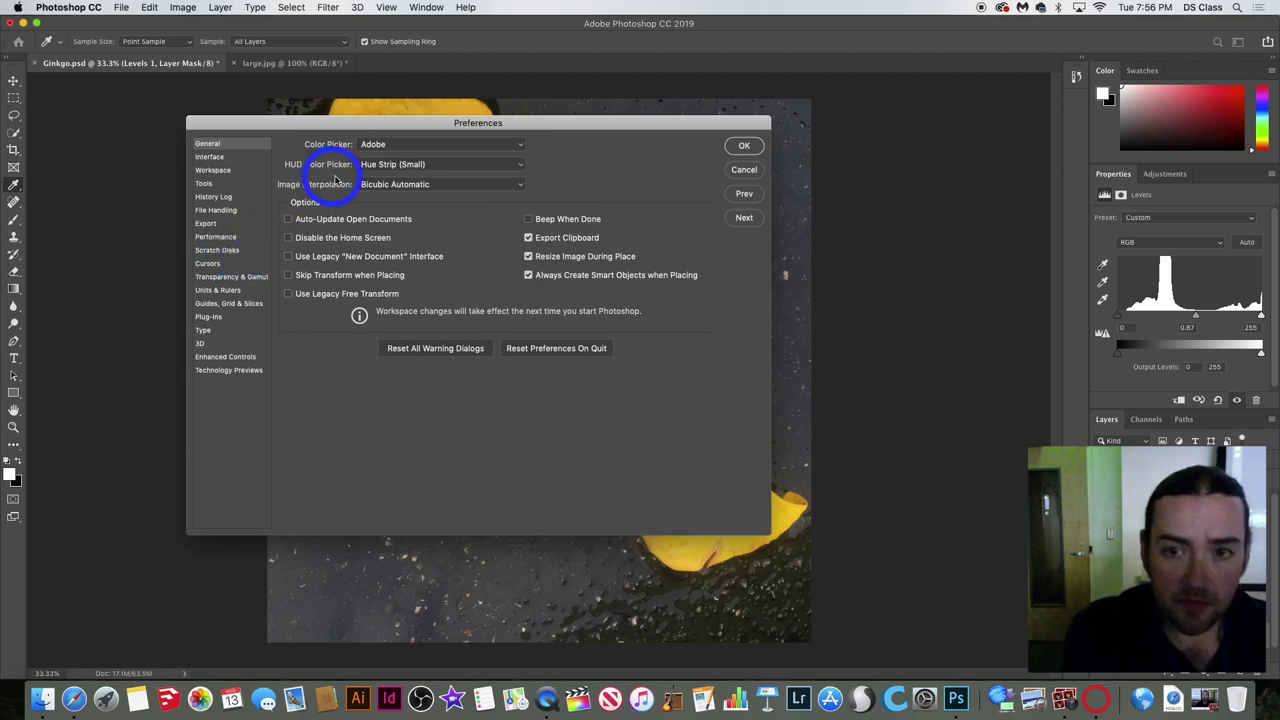
pyautogui.click(437, 165)
pyautogui.click(437, 165)
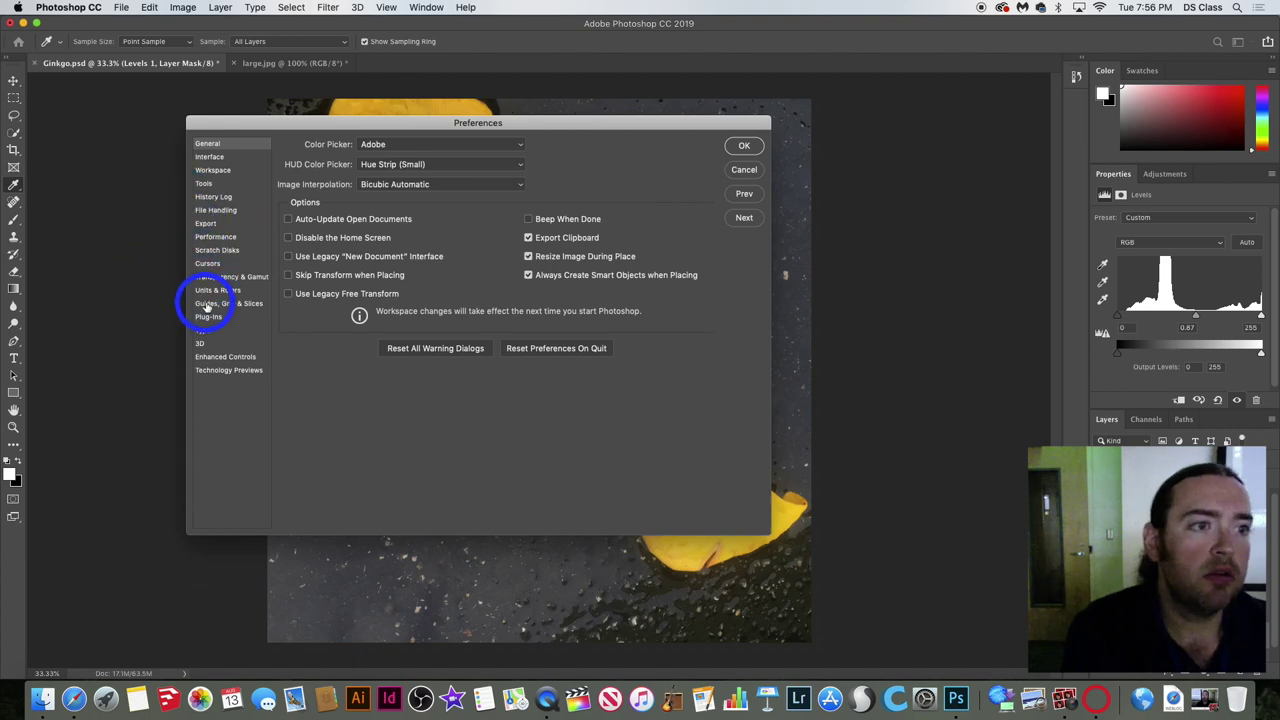
# Close Preferences, open File > Print and move the Print Settings dialog up-left.
pyautogui.click(748, 169)
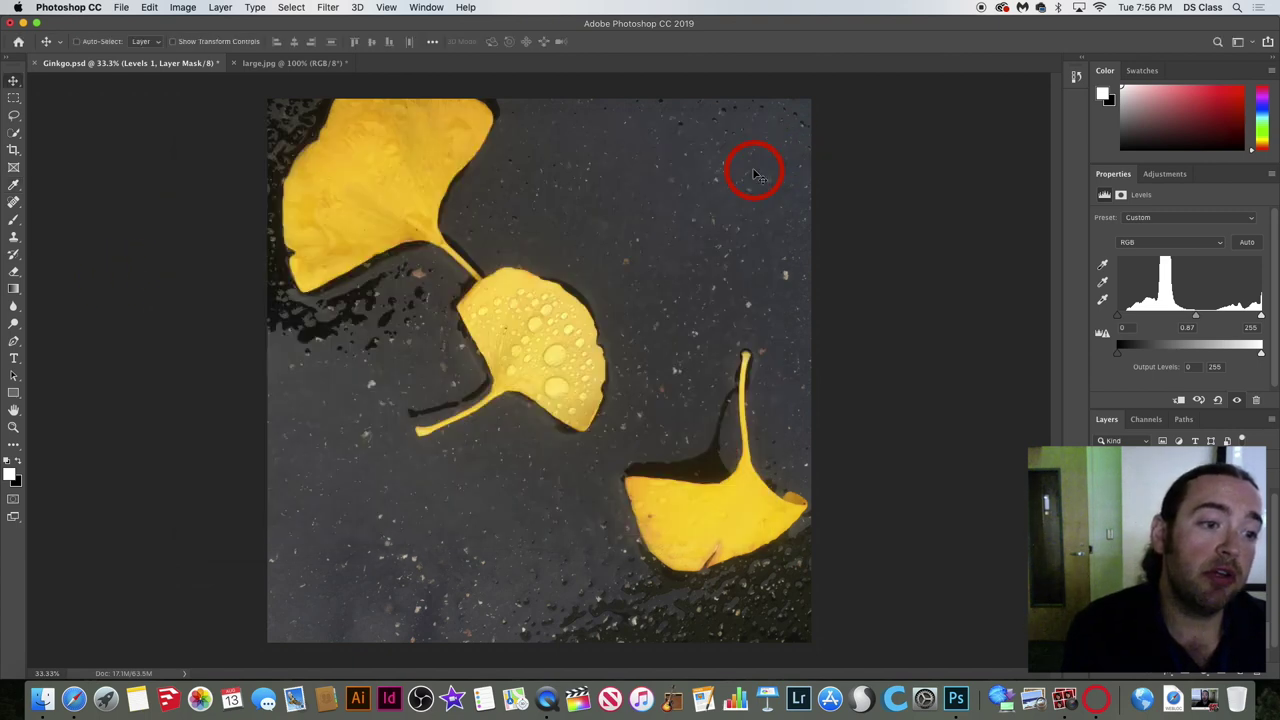
pyautogui.click(85, 6)
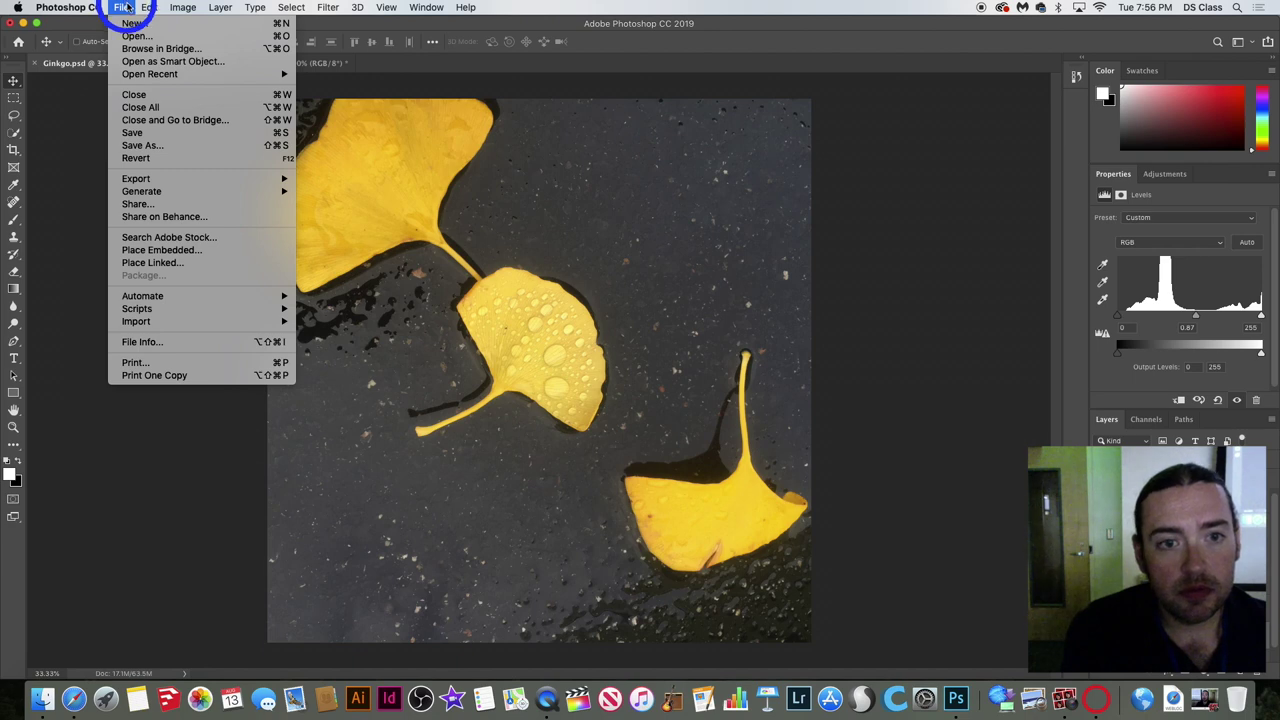
pyautogui.moveTo(127, 7); pyautogui.dragTo(220, 363)
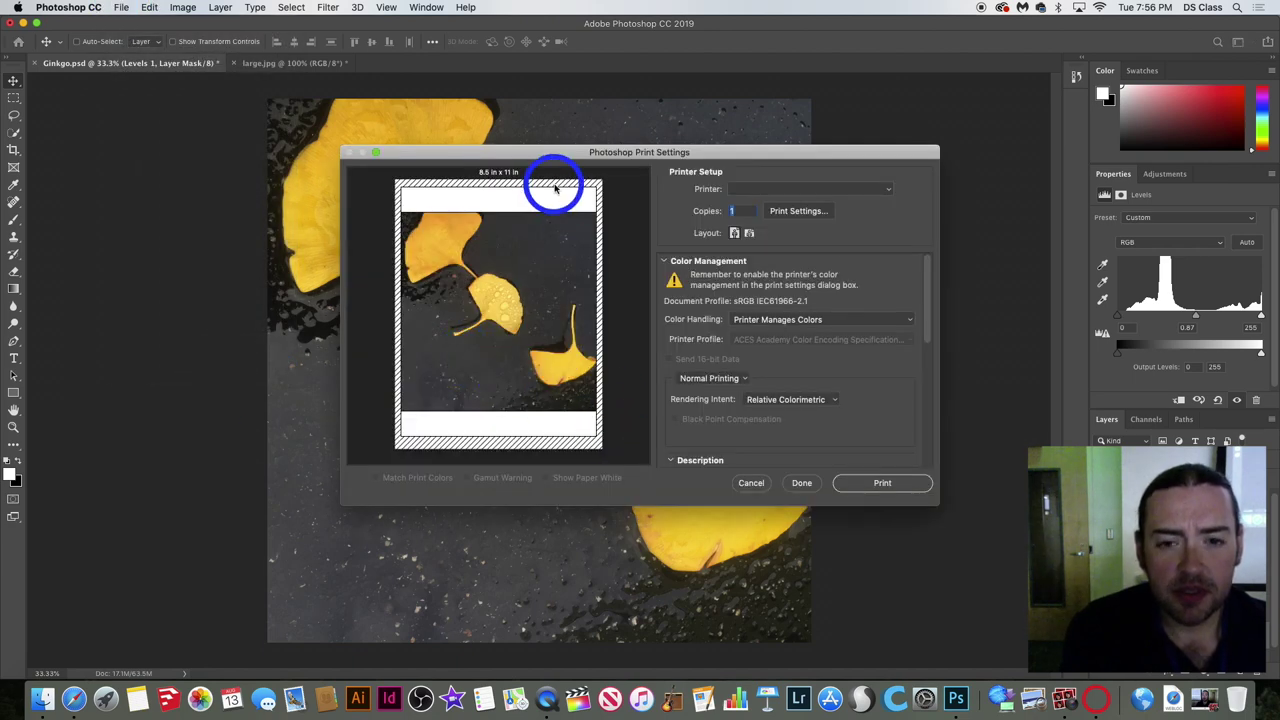
pyautogui.moveTo(494, 146); pyautogui.dragTo(300, 112)
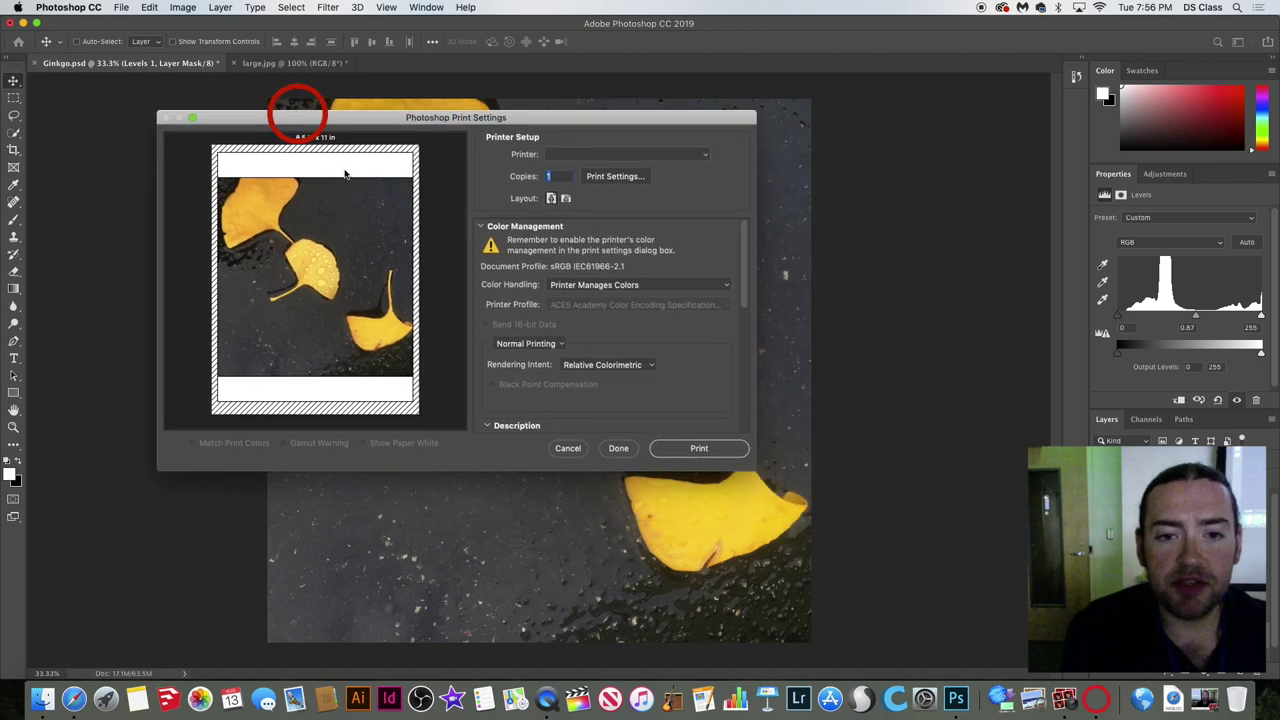
# Keep Printer Manages Colors and review Normal Printing and Rendering Intent choices in Color Management.
pyautogui.click(648, 285)
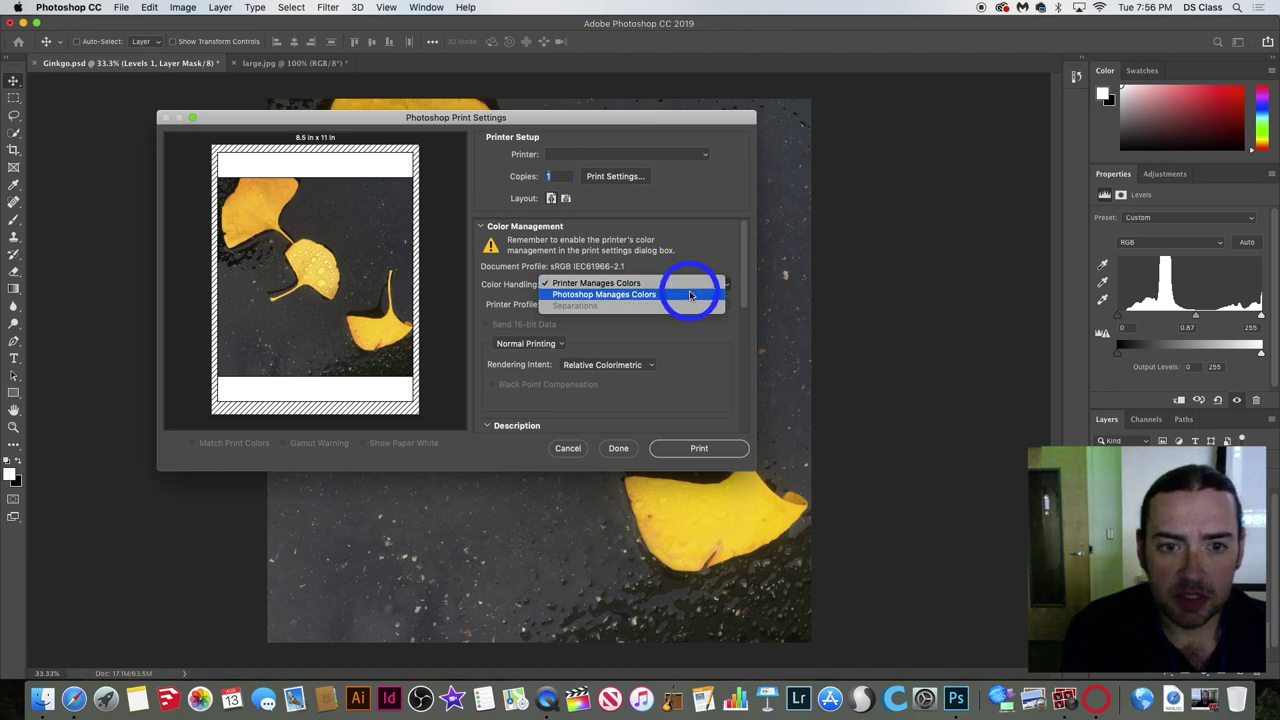
pyautogui.click(612, 251)
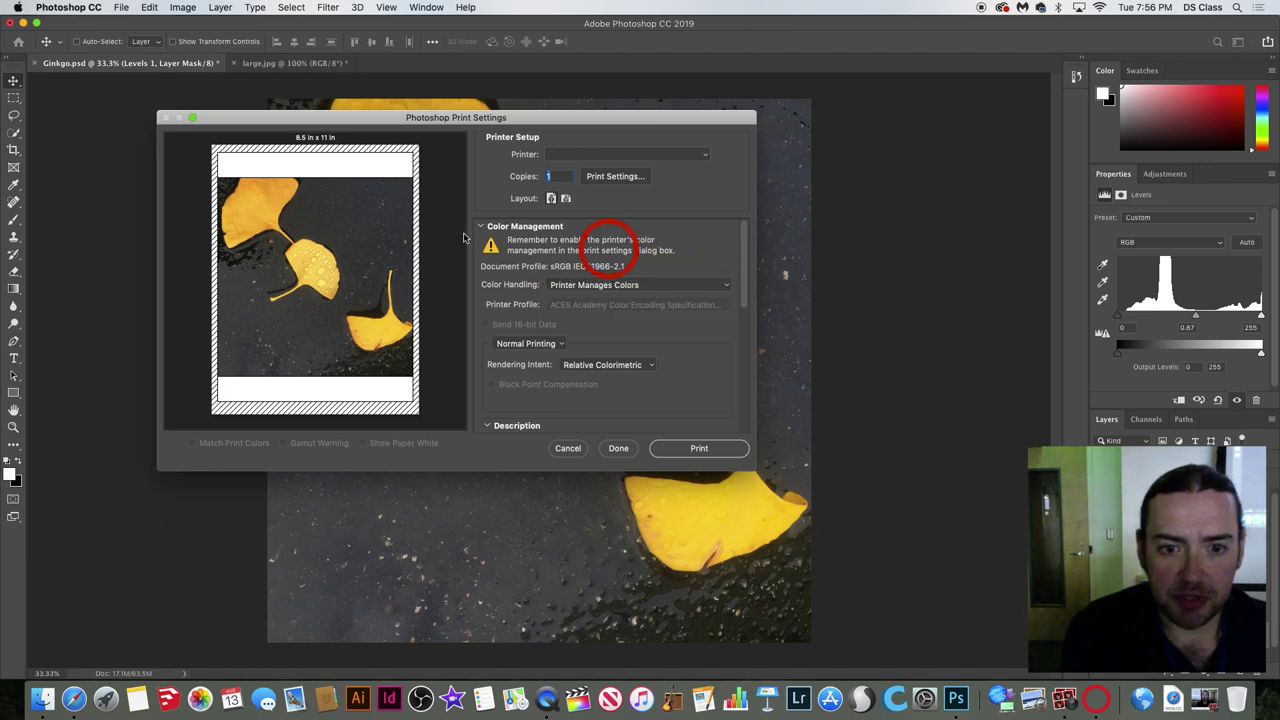
pyautogui.click(480, 228)
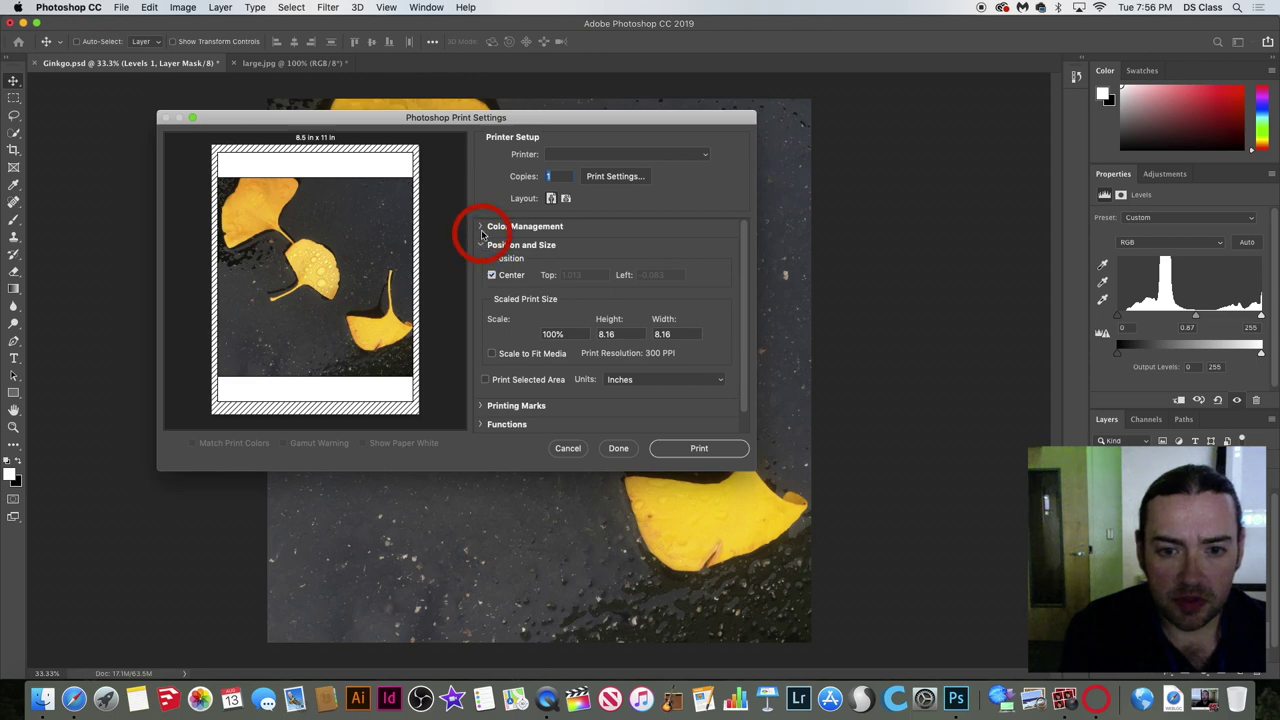
pyautogui.click(481, 228)
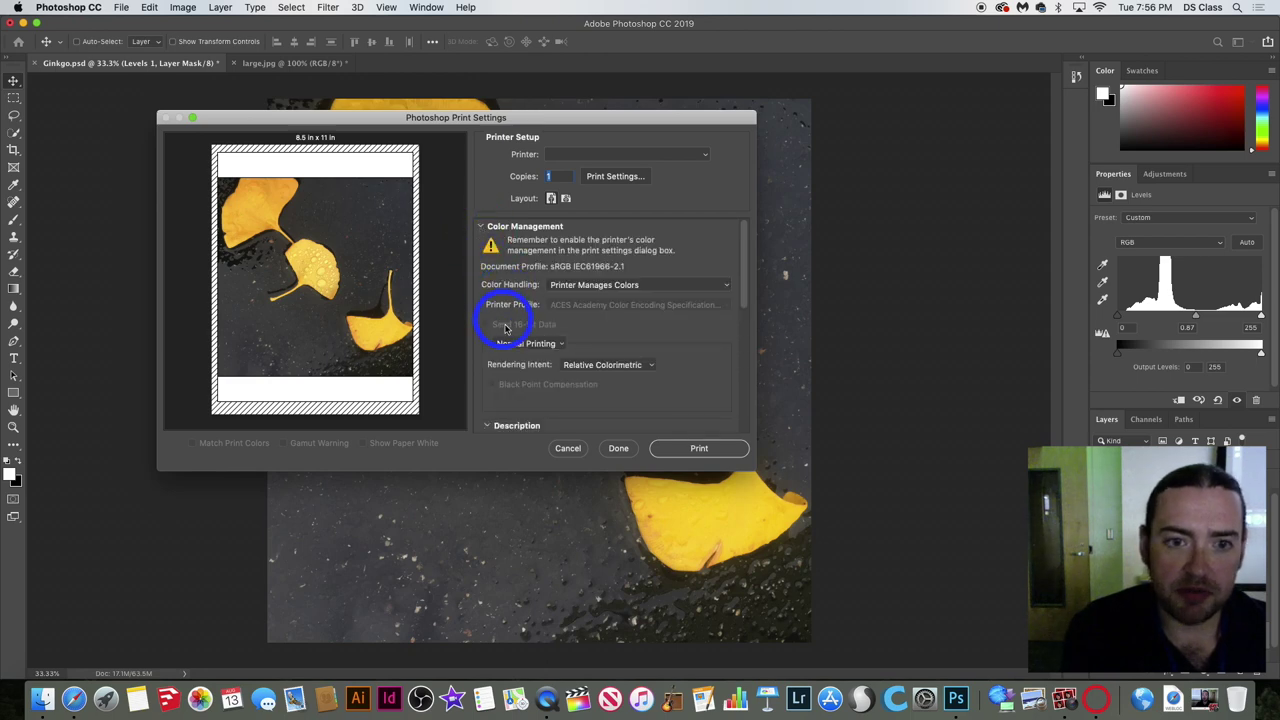
pyautogui.click(536, 343)
pyautogui.click(603, 364)
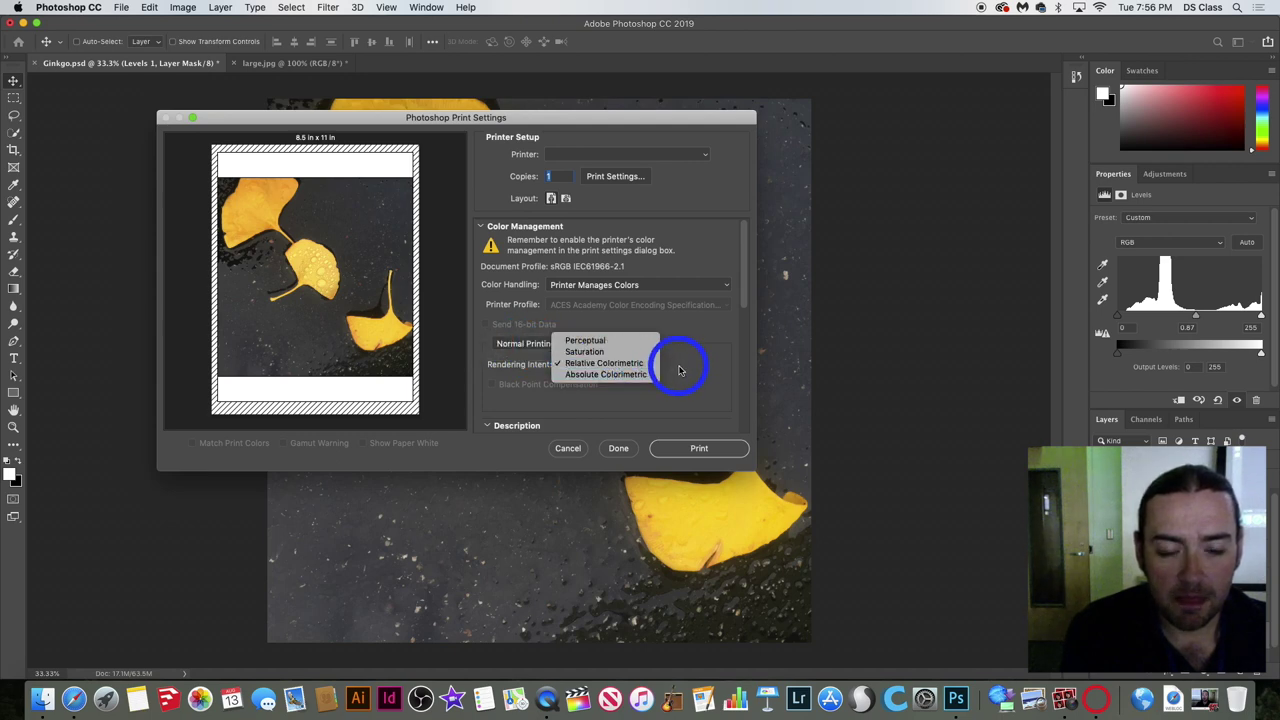
pyautogui.click(480, 229)
pyautogui.scroll(-2, 555, 393)
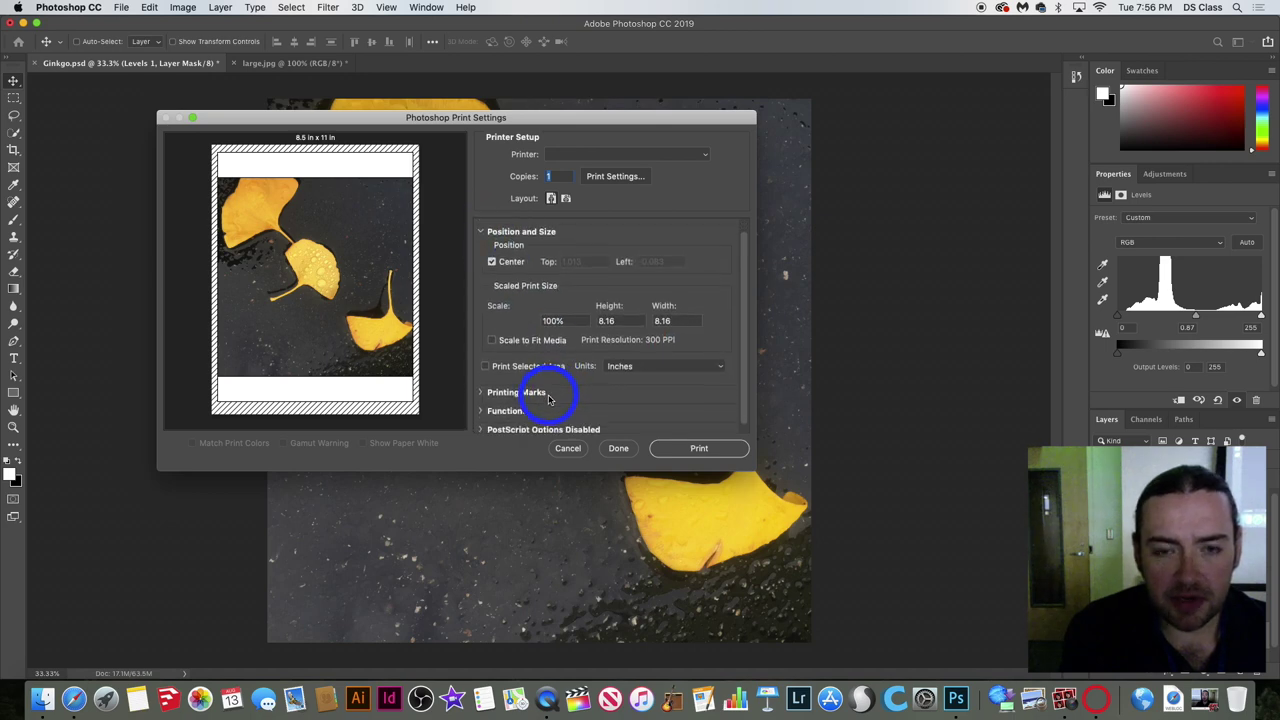
pyautogui.scroll(-1, 548, 399)
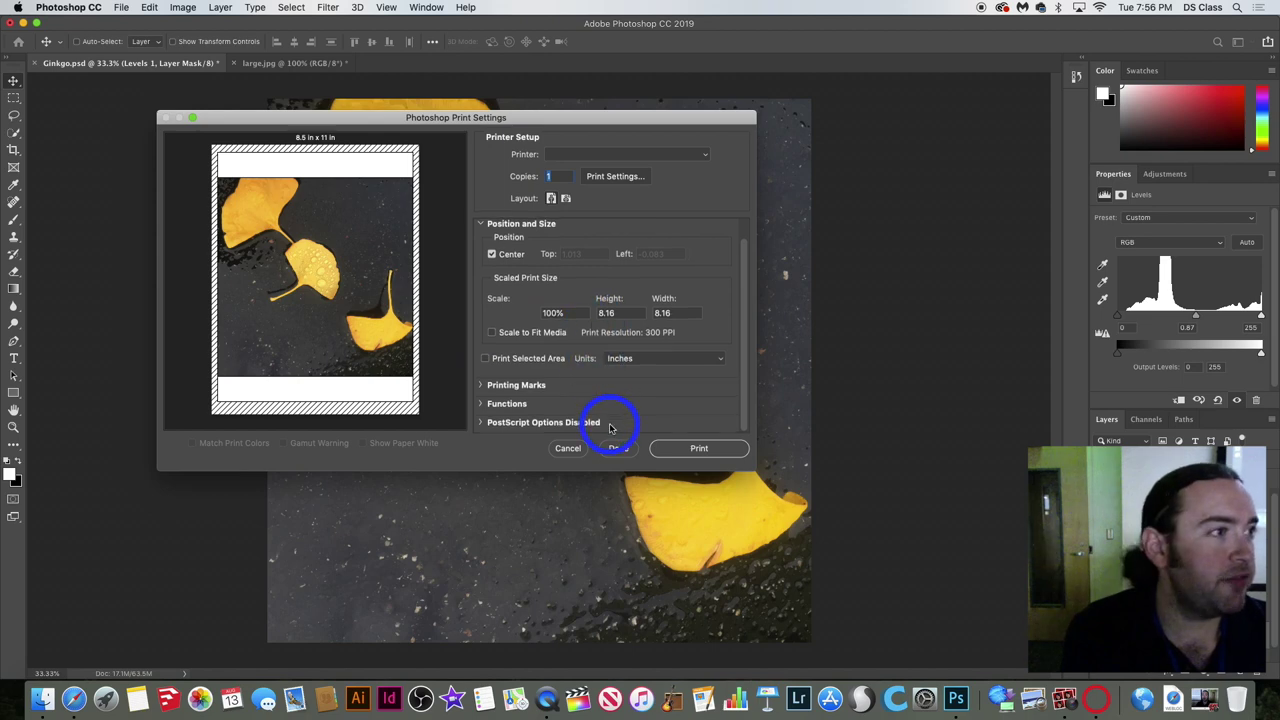
pyautogui.scroll(2, 610, 425)
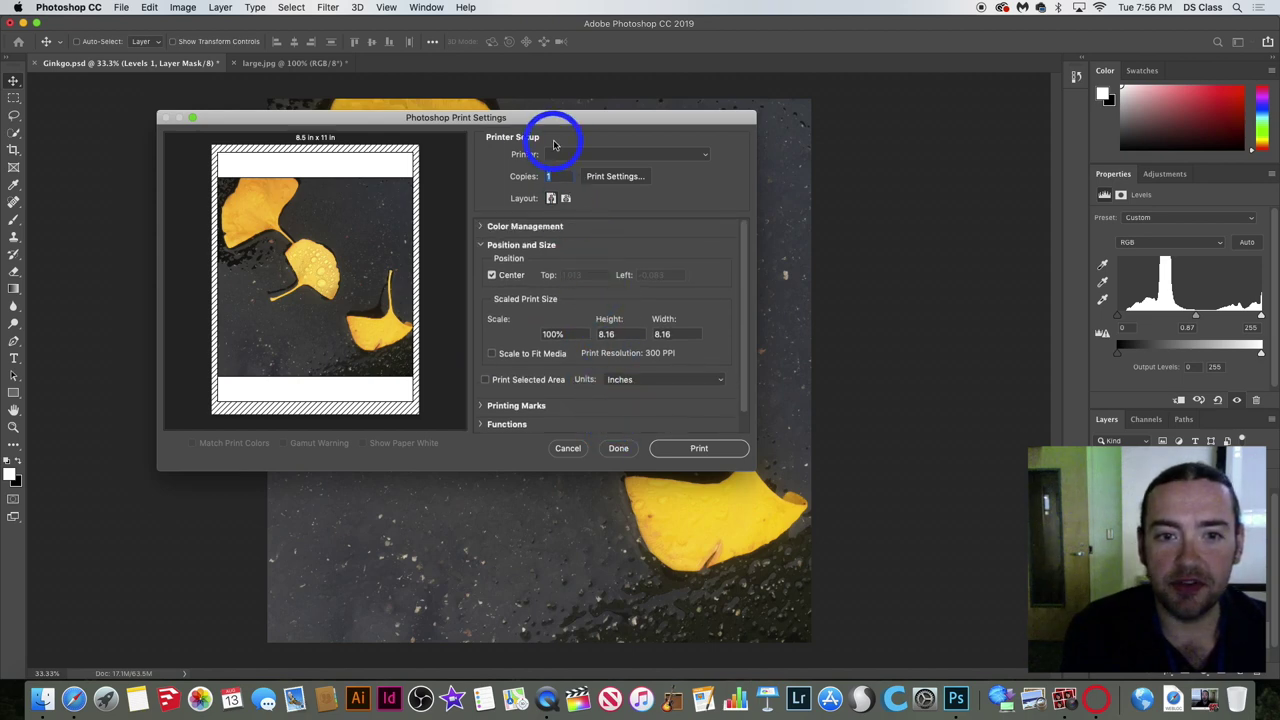
# Open the system print options without choosing a printer, then cancel both print dialogs.
pyautogui.click(600, 177)
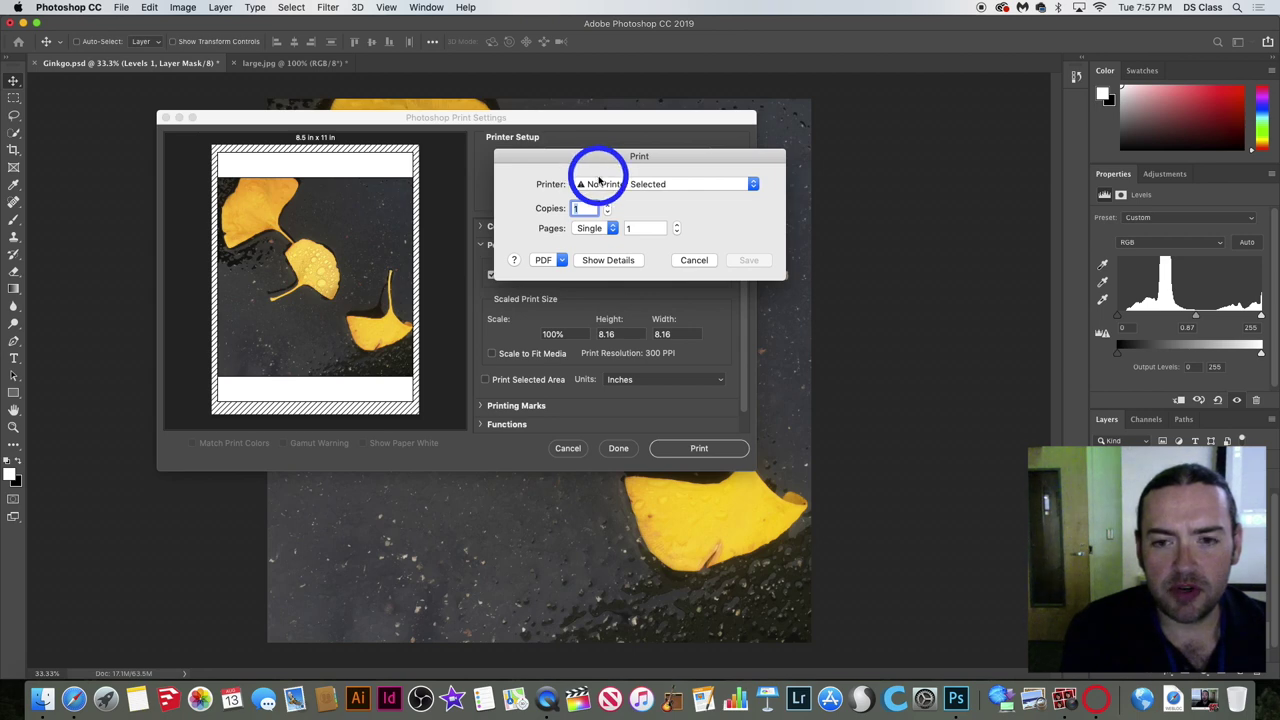
pyautogui.click(654, 185)
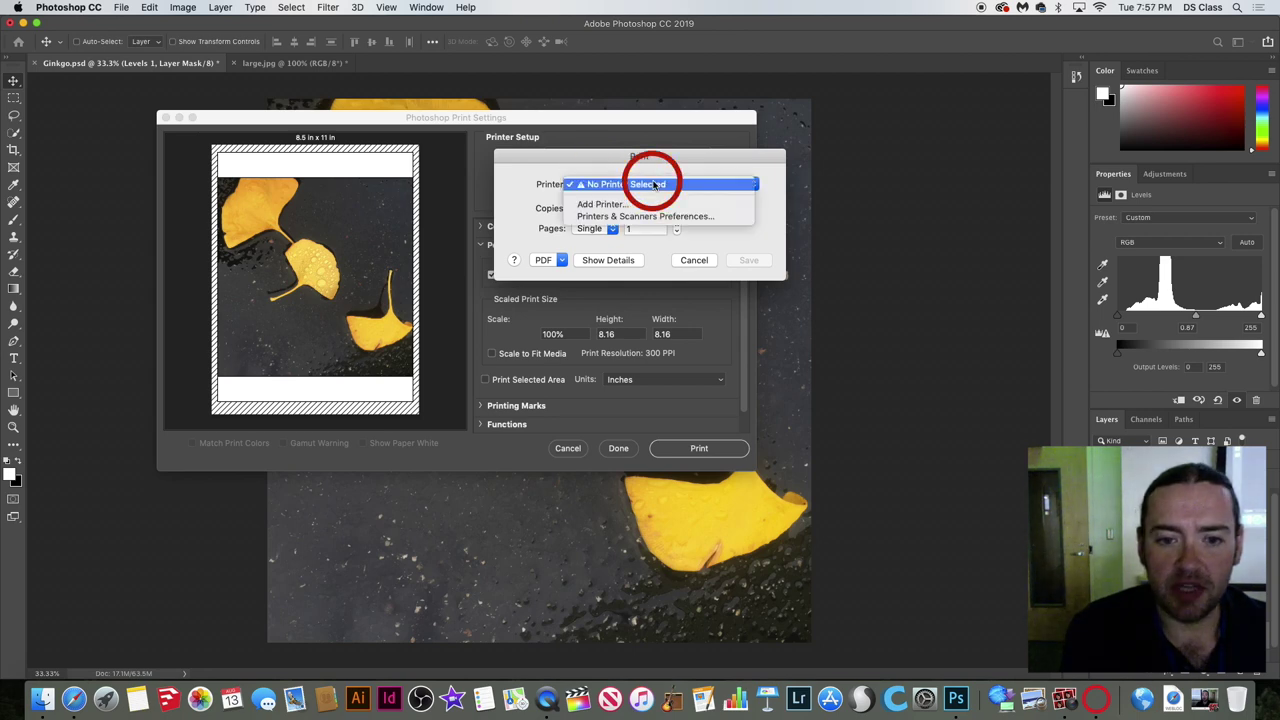
pyautogui.click(700, 243)
pyautogui.click(588, 262)
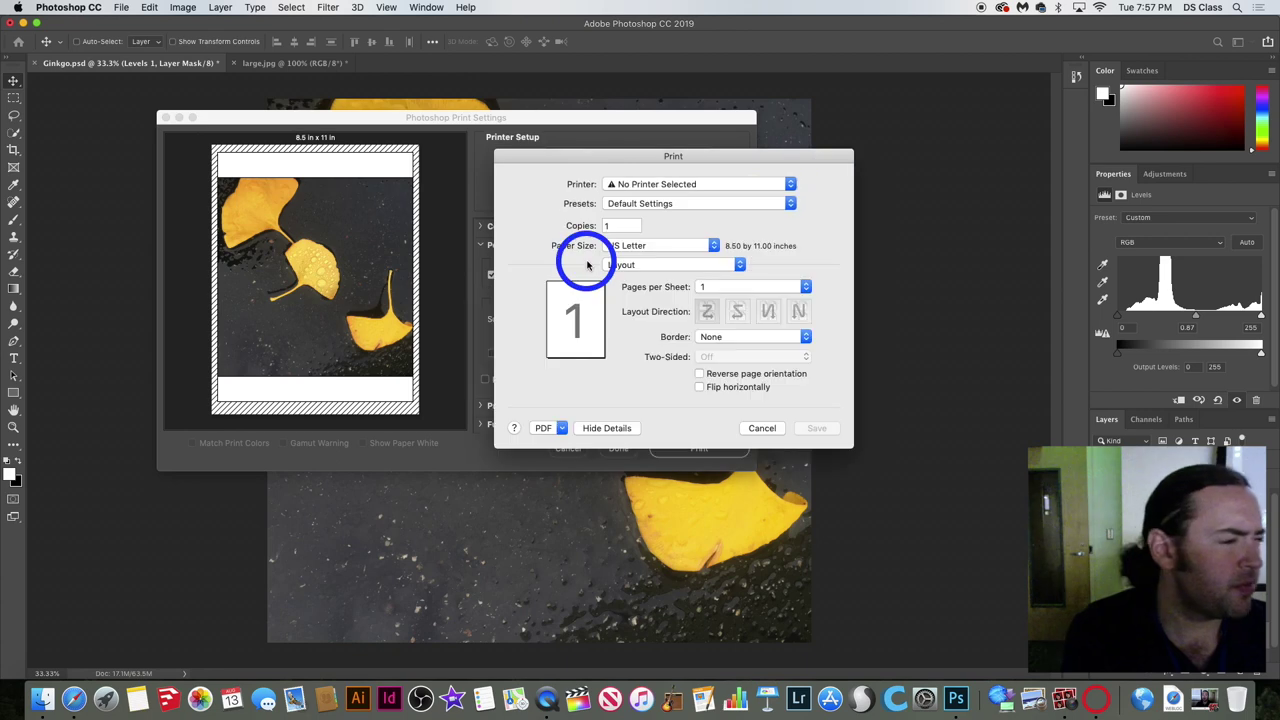
pyautogui.click(764, 428)
pyautogui.click(739, 266)
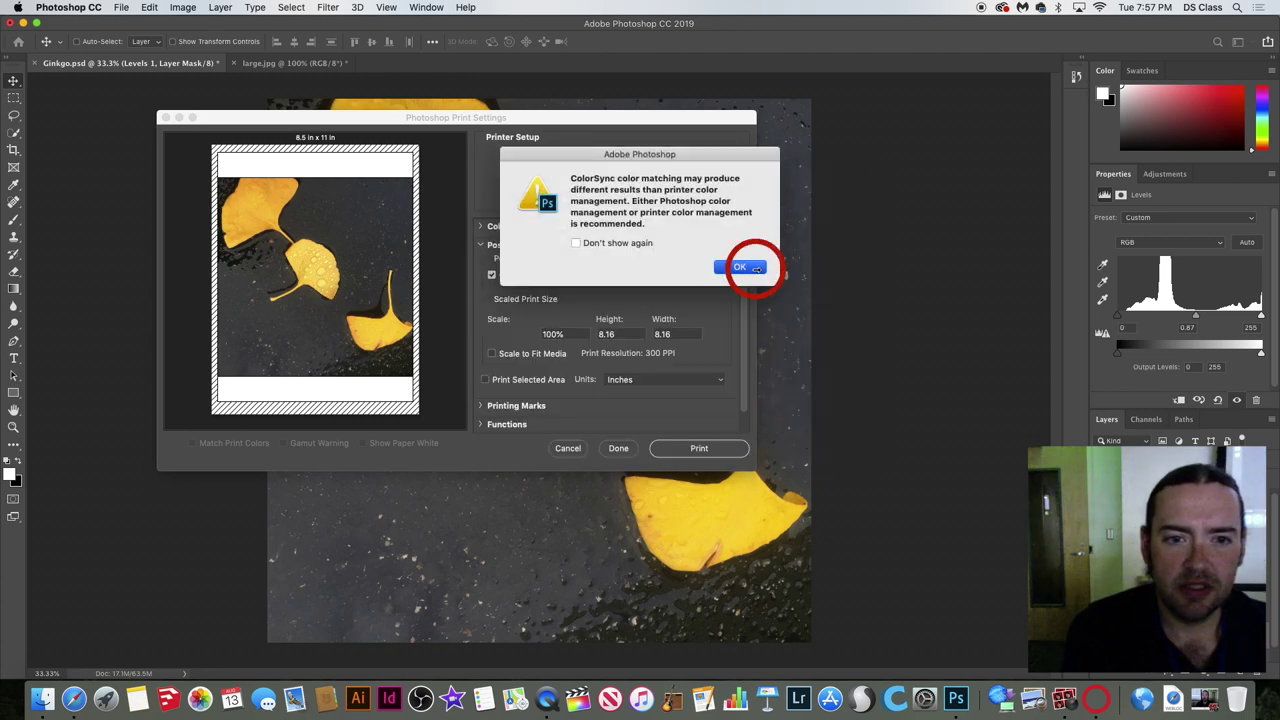
pyautogui.click(582, 452)
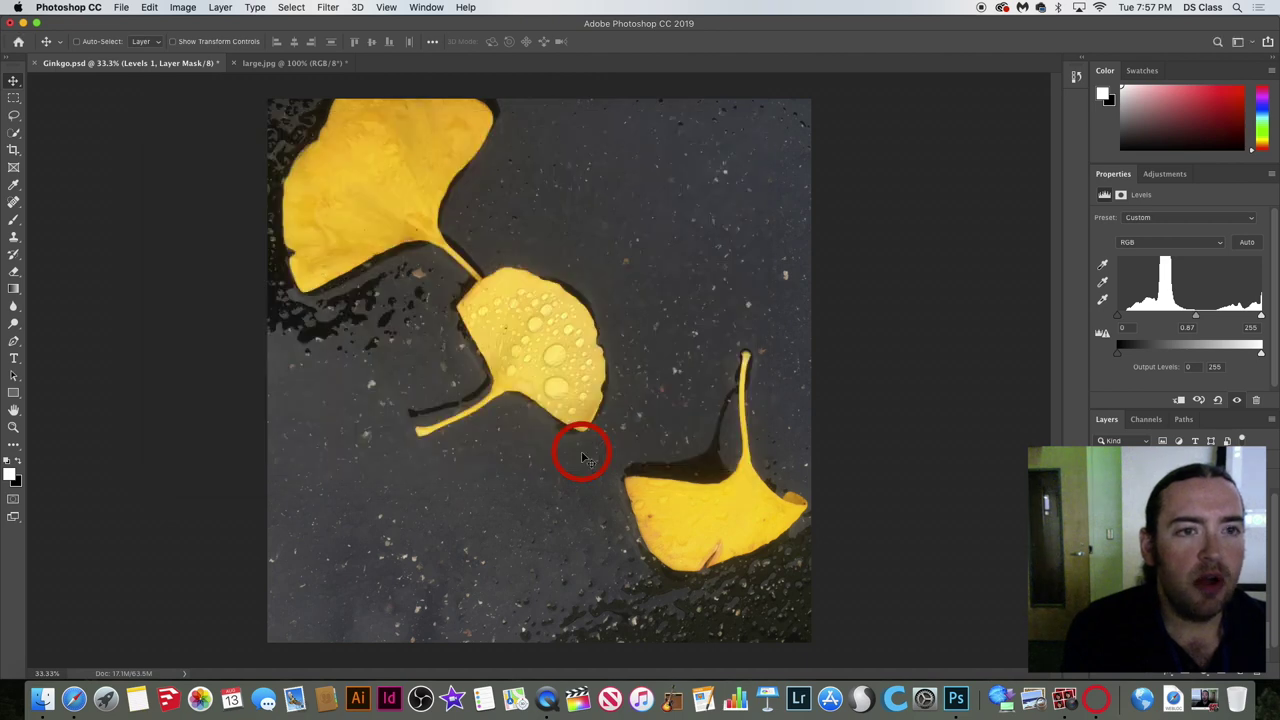
# Check Image > Mode (RGB Color, 8 Bits/Channel), then show the File > Export submenu.
pyautogui.click(183, 7)
pyautogui.click(209, 22)
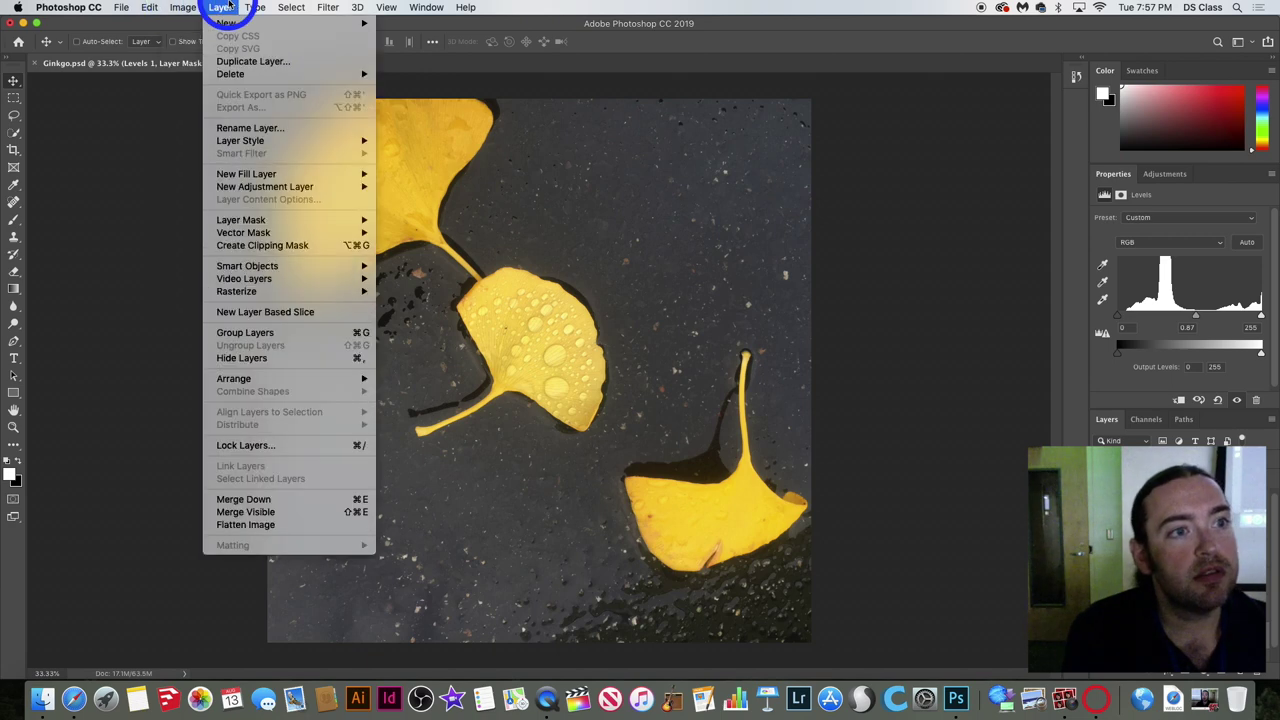
pyautogui.moveTo(133, 6)
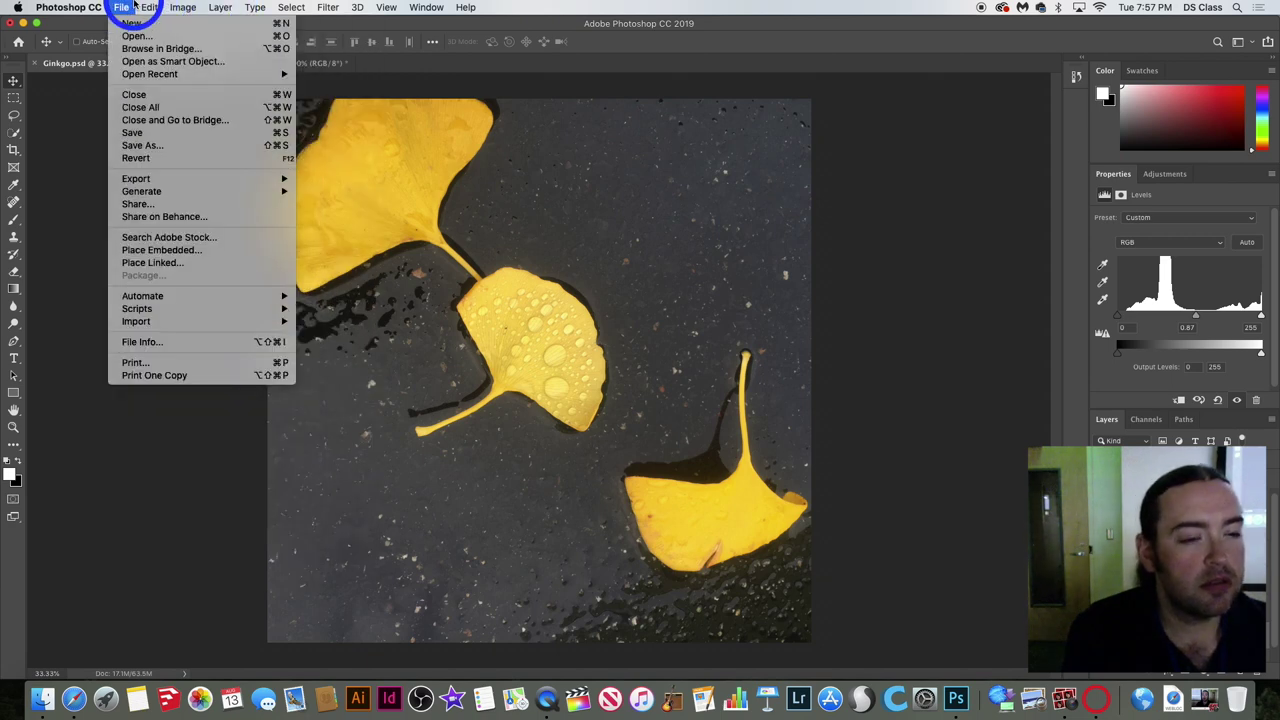
pyautogui.moveTo(180, 182)
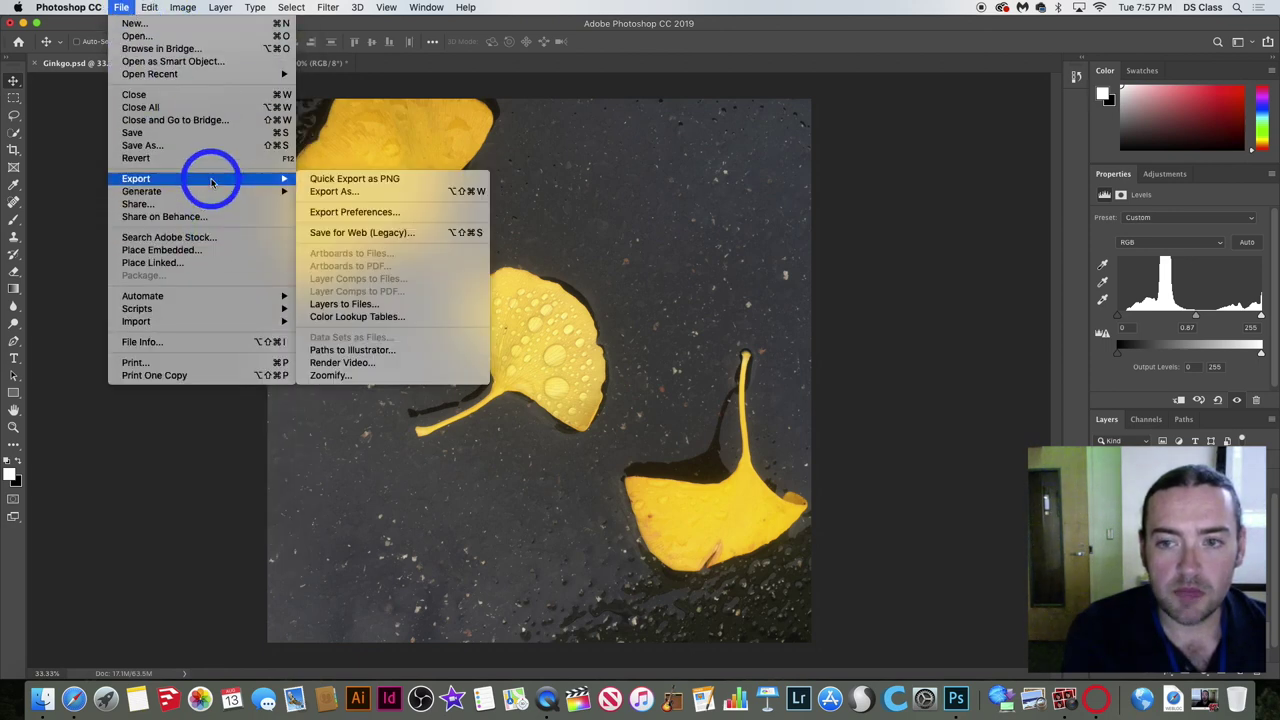
# Switch to Safari and look over the monitor calibration image results.
pyautogui.click(74, 699)
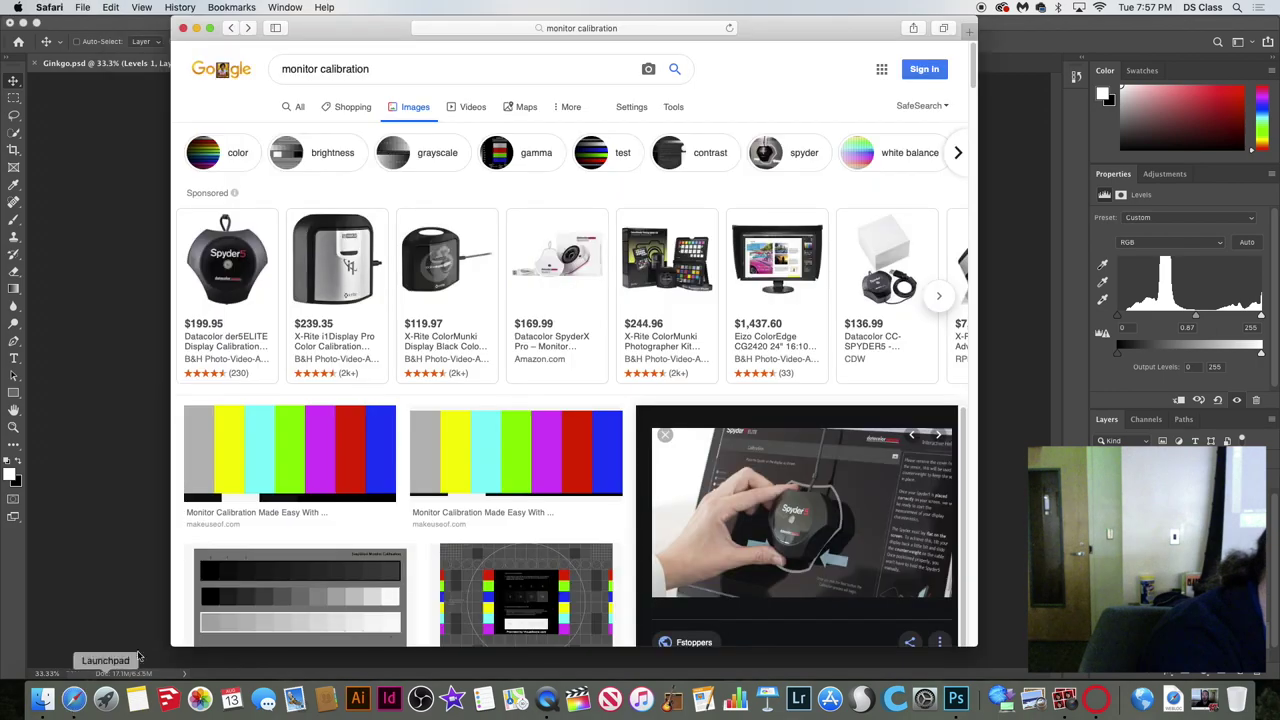
pyautogui.scroll(-4, 390, 348)
pyautogui.scroll(4, 397, 352)
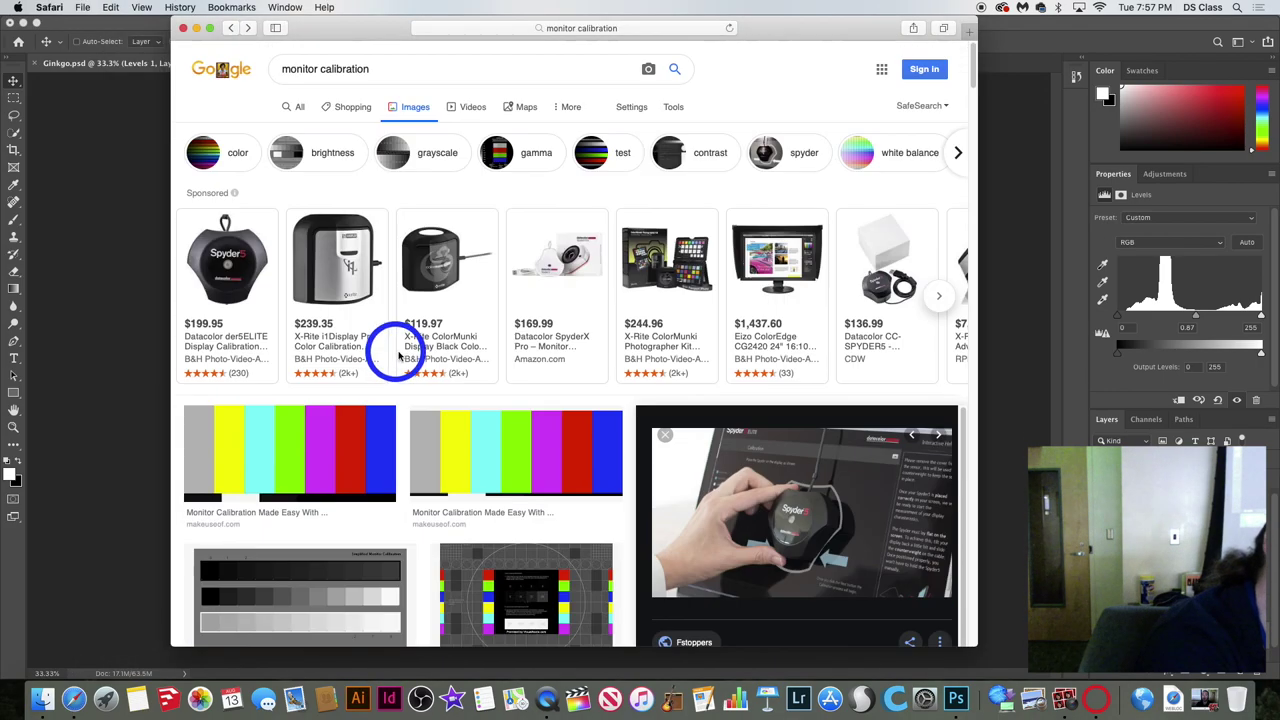
pyautogui.moveTo(405, 348)
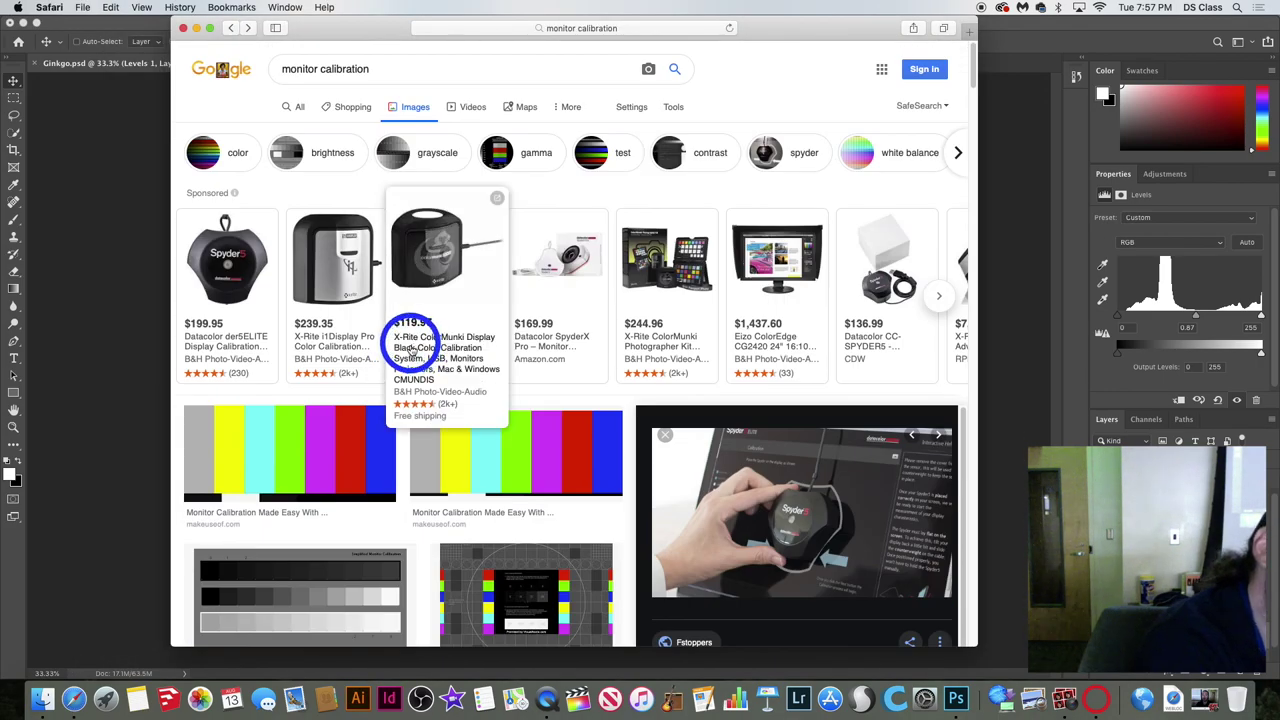
pyautogui.moveTo(357, 309)
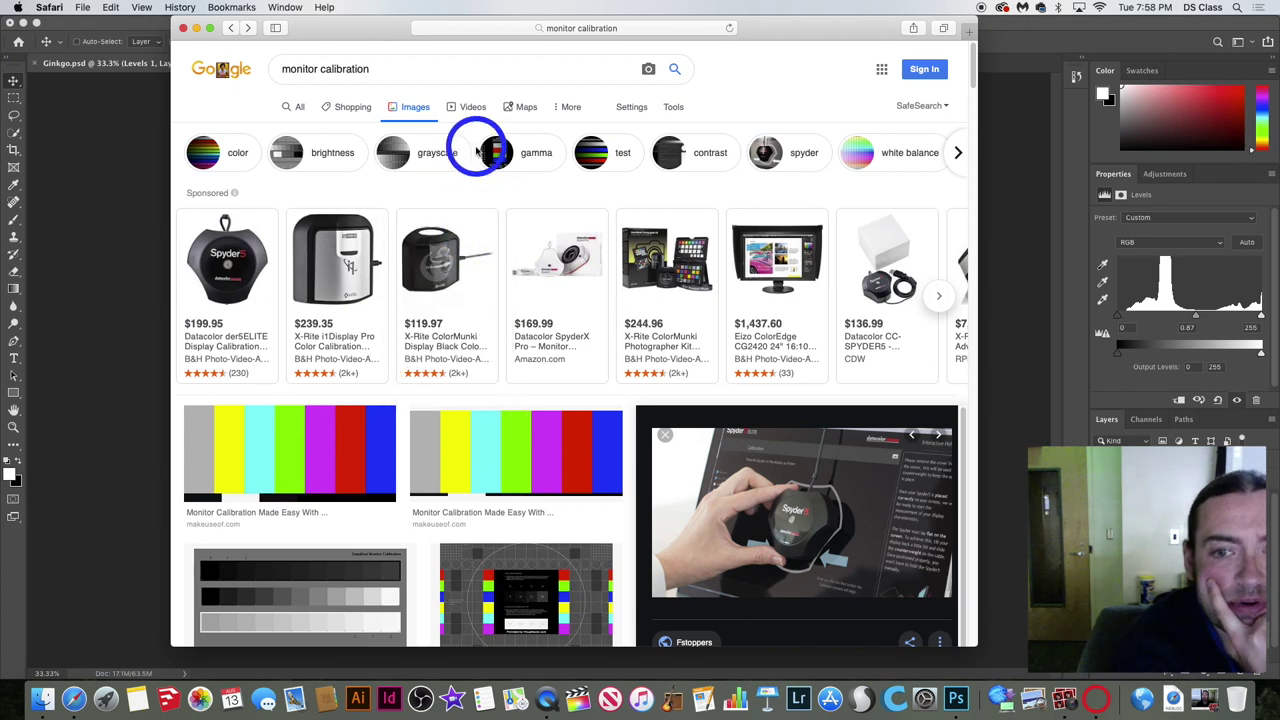
pyautogui.scroll(-3, 472, 175)
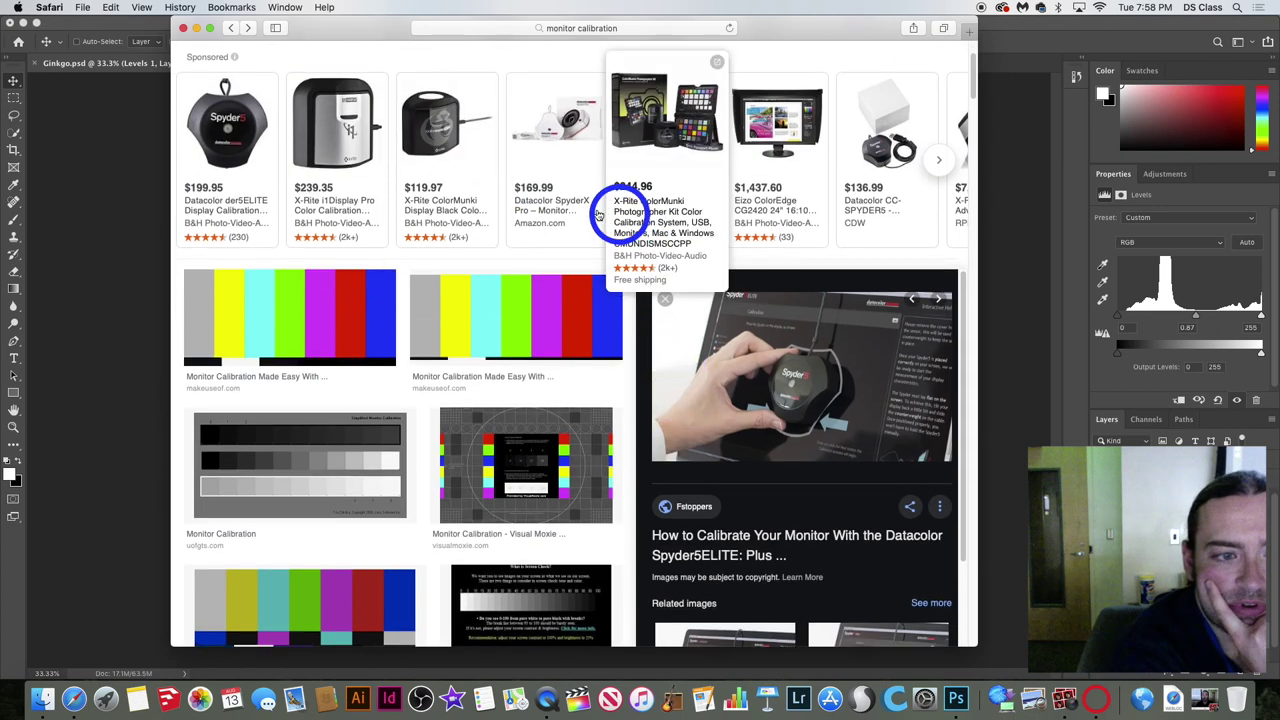
pyautogui.scroll(2, 338, 230)
pyautogui.moveTo(778, 205)
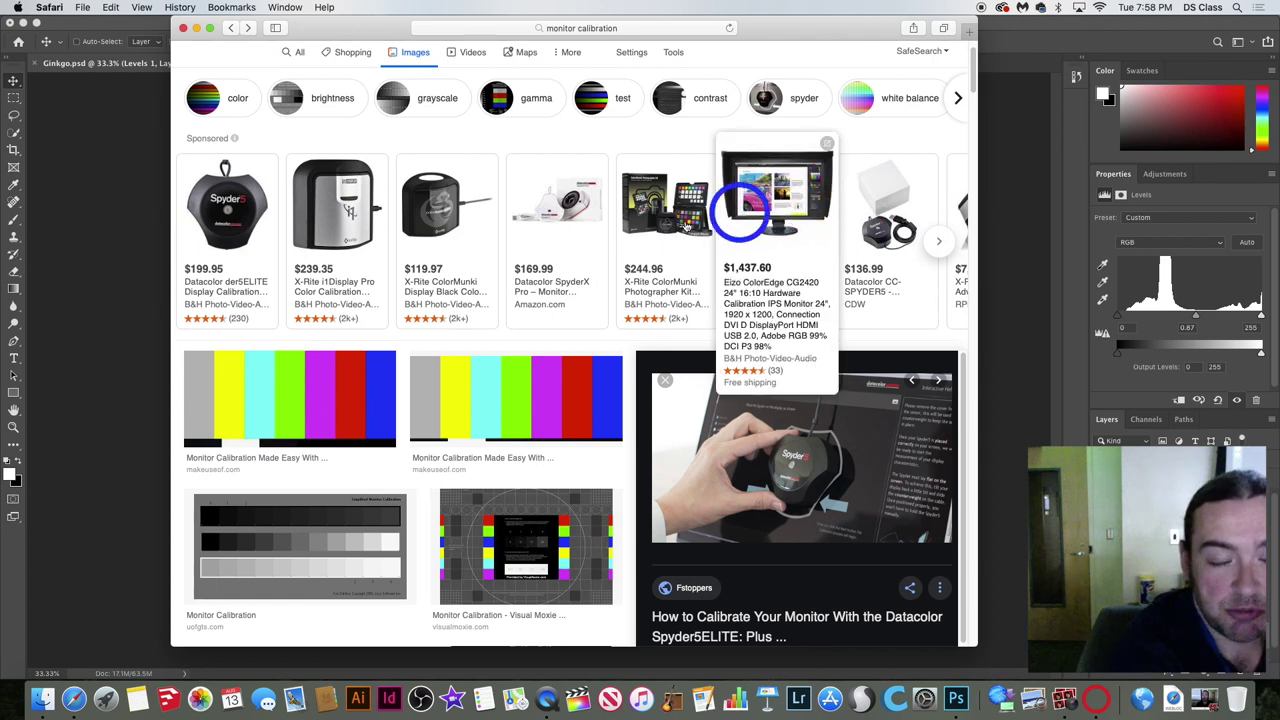
pyautogui.moveTo(247, 226)
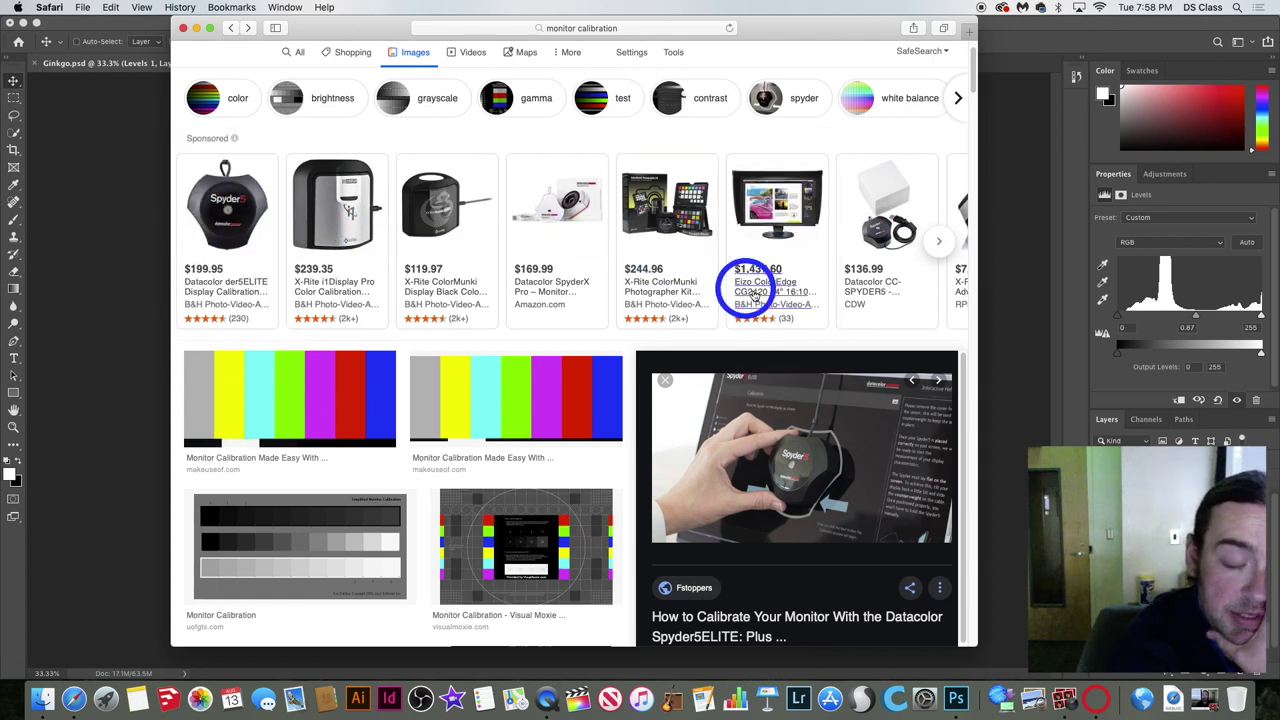
pyautogui.scroll(-1, 860, 265)
# Advance the sponsored calibrator carousel twice, then open View all.
pyautogui.click(942, 232)
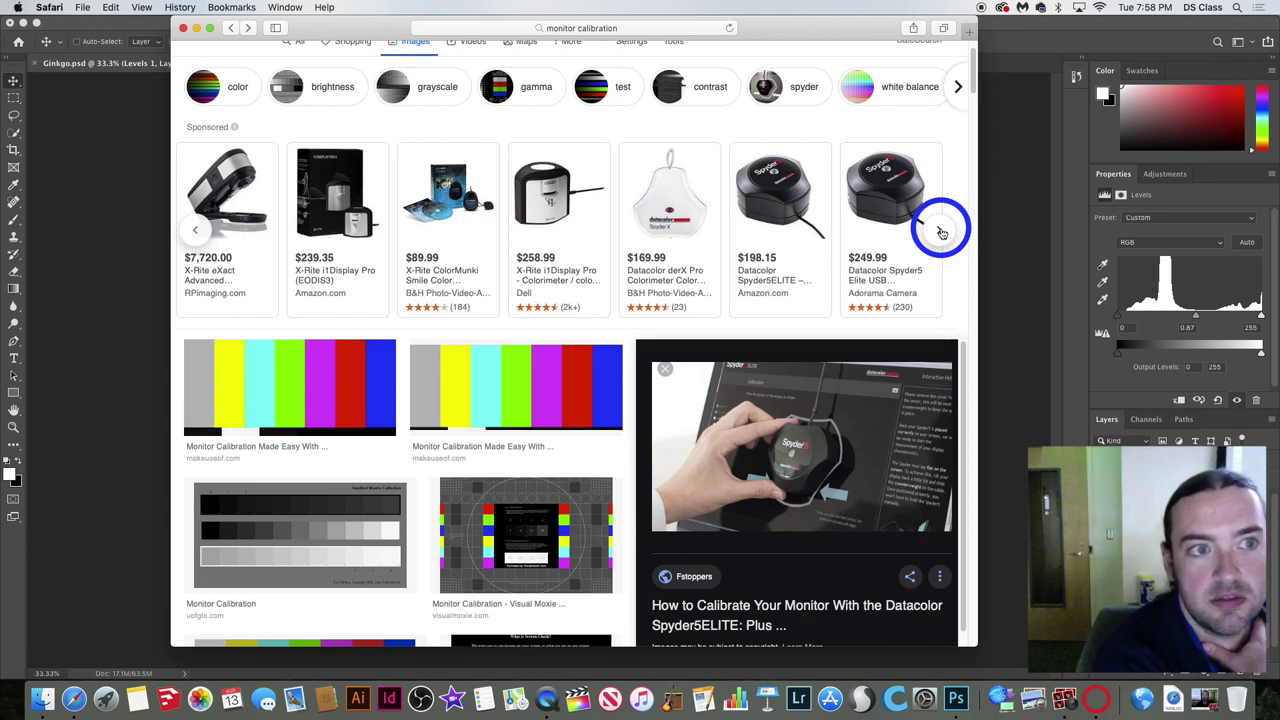
pyautogui.click(941, 232)
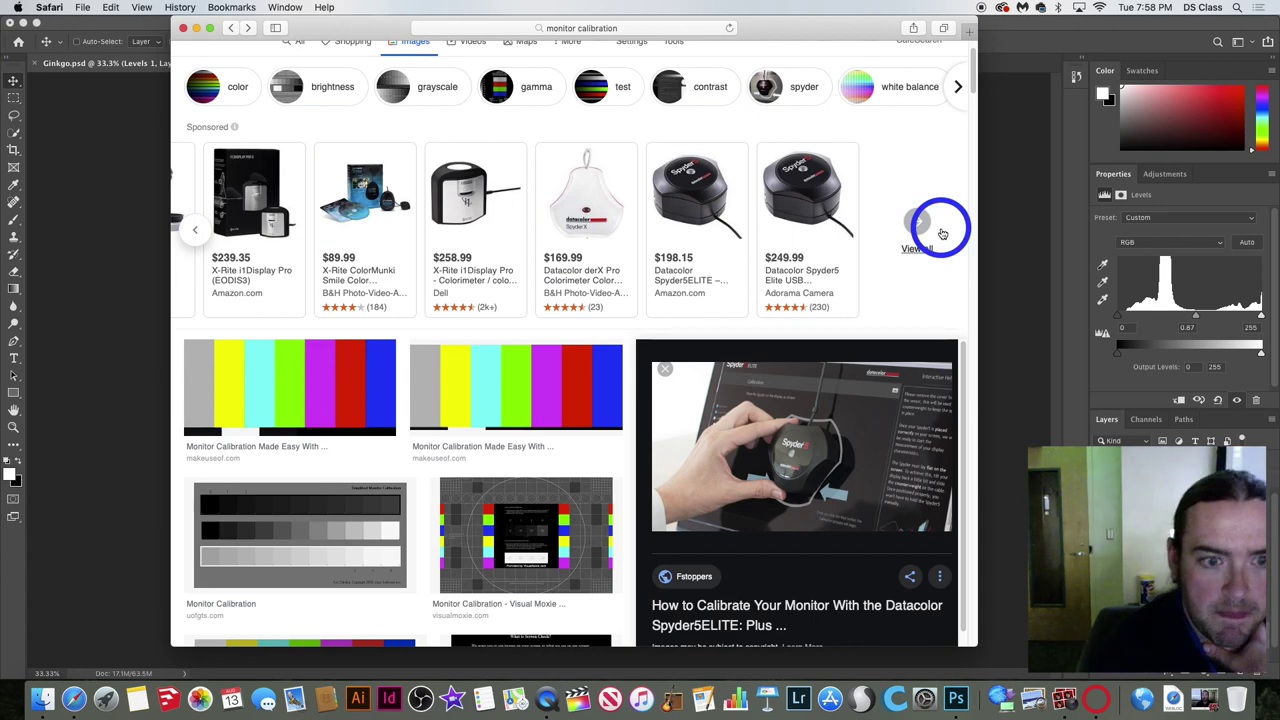
pyautogui.click(940, 230)
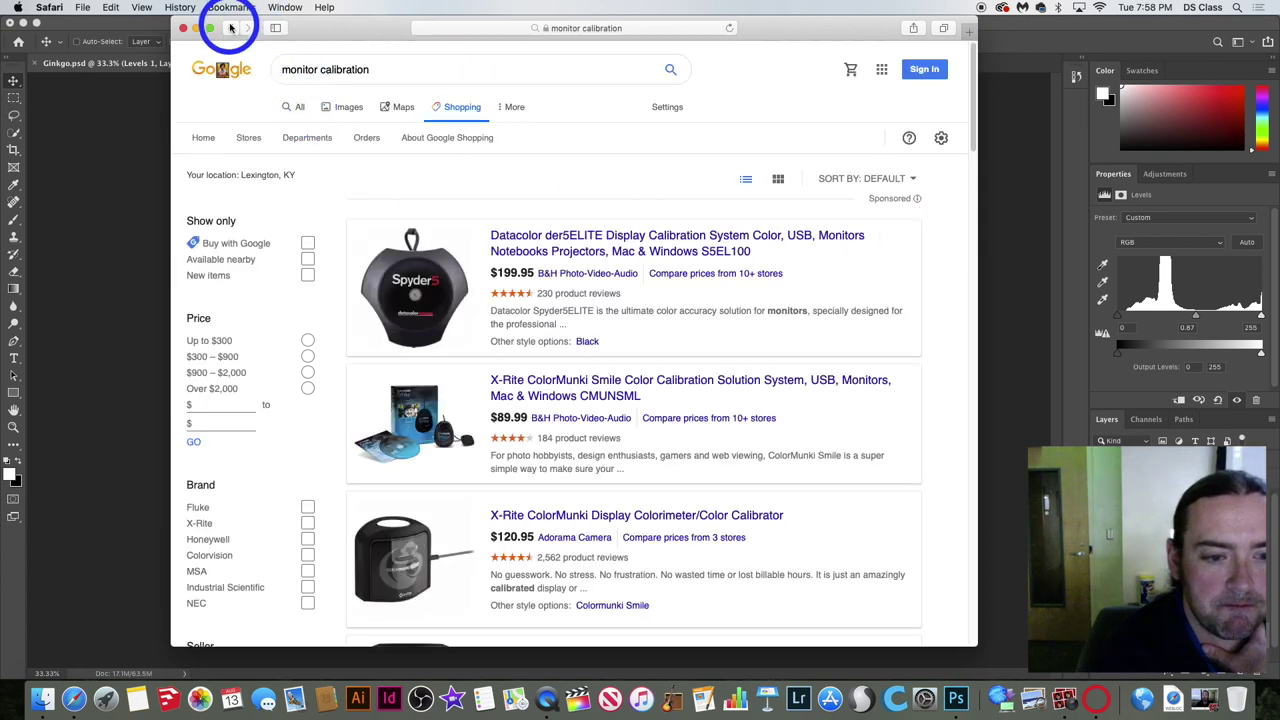
# Go back to the monitor calibration image results and scroll through more charts.
pyautogui.click(230, 28)
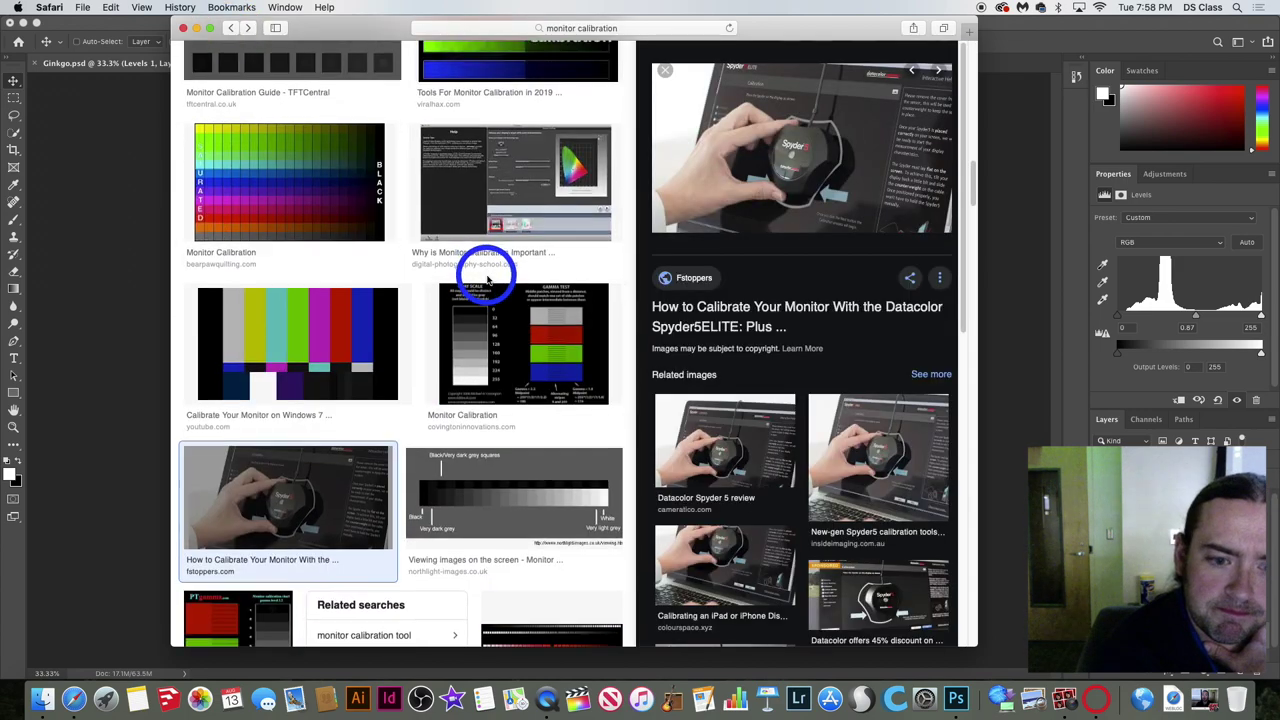
pyautogui.scroll(-3, 487, 280)
pyautogui.scroll(-7, 487, 278)
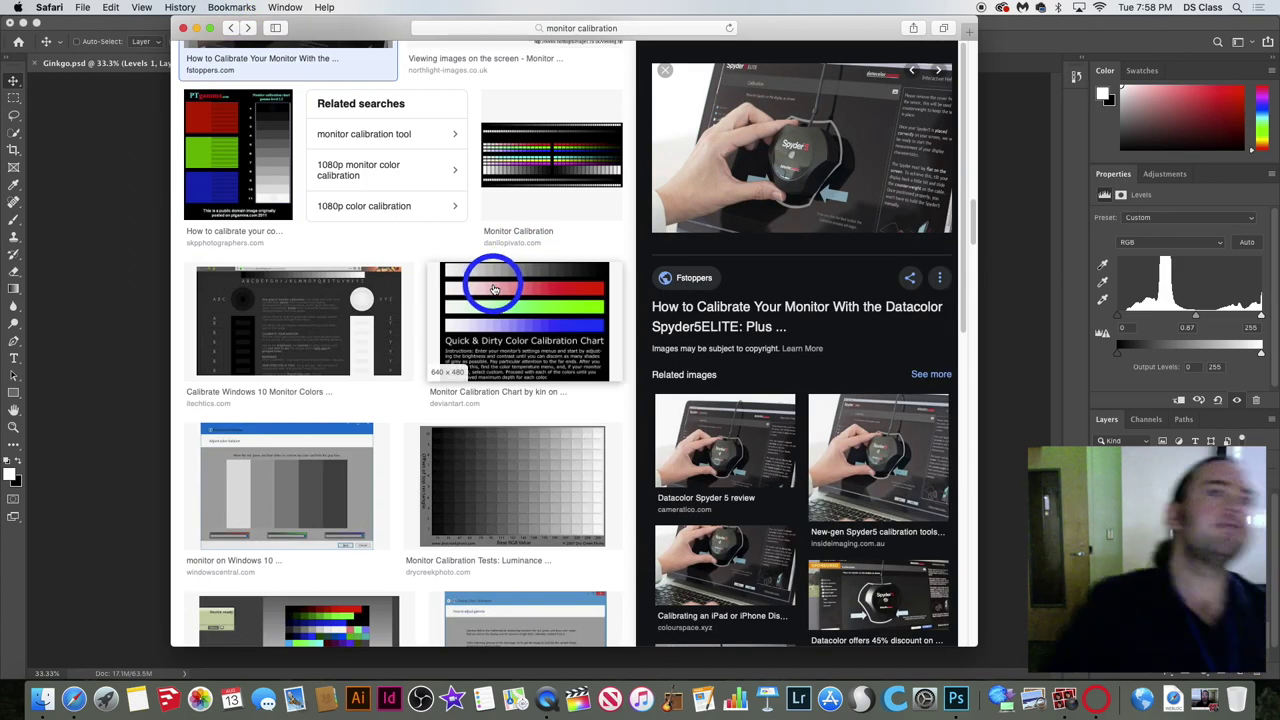
pyautogui.scroll(-10, 493, 289)
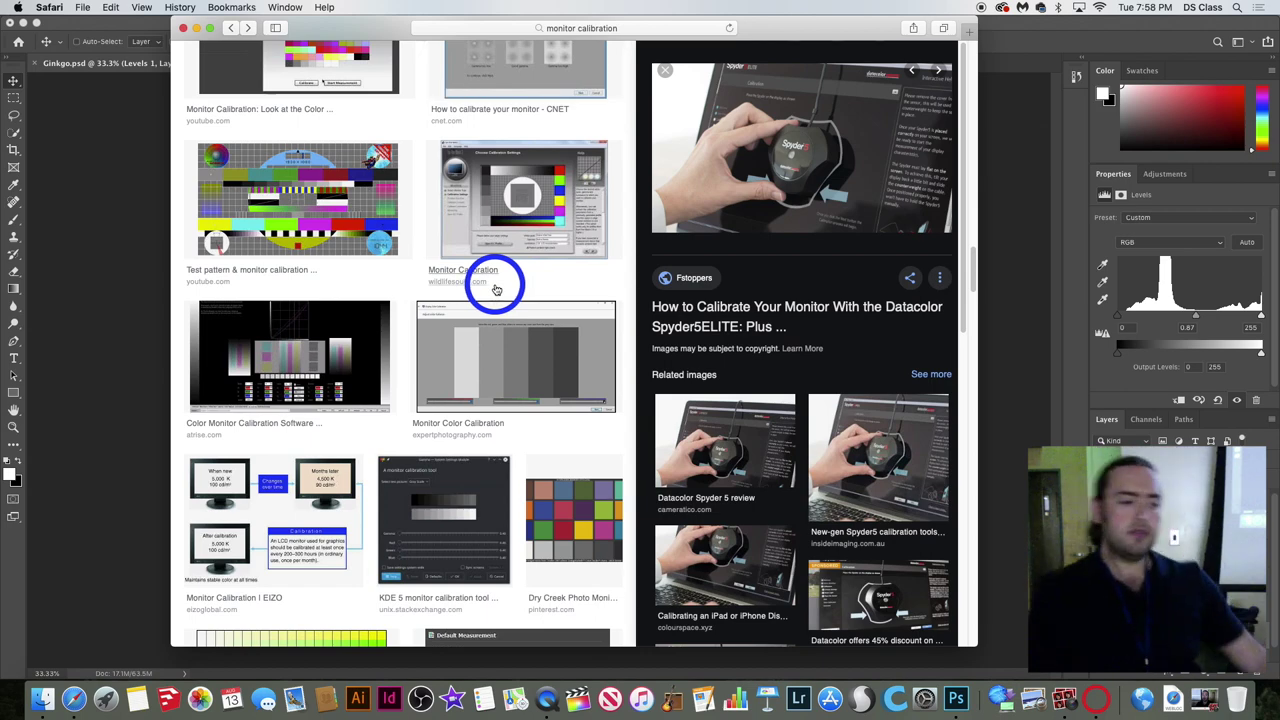
pyautogui.scroll(-1, 498, 290)
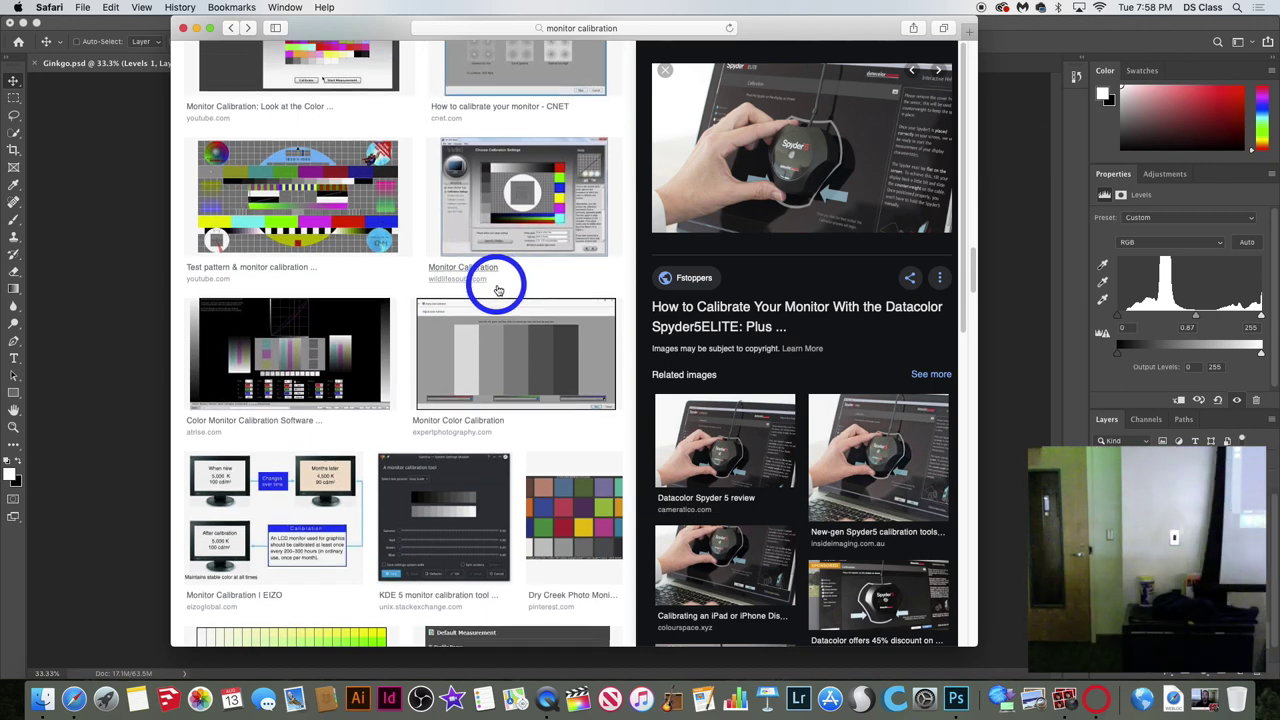
pyautogui.scroll(-5, 498, 290)
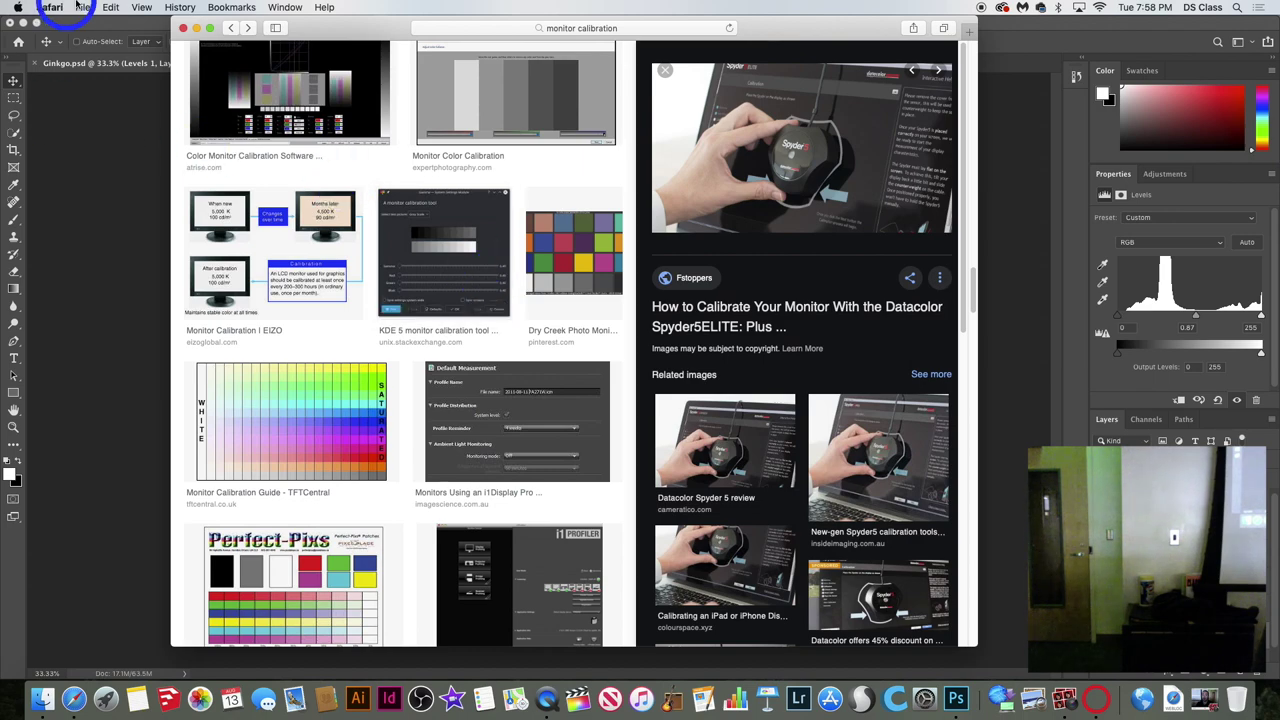
# Bring the Photoshop window back to the front and open its menu bar.
pyautogui.click(142, 8)
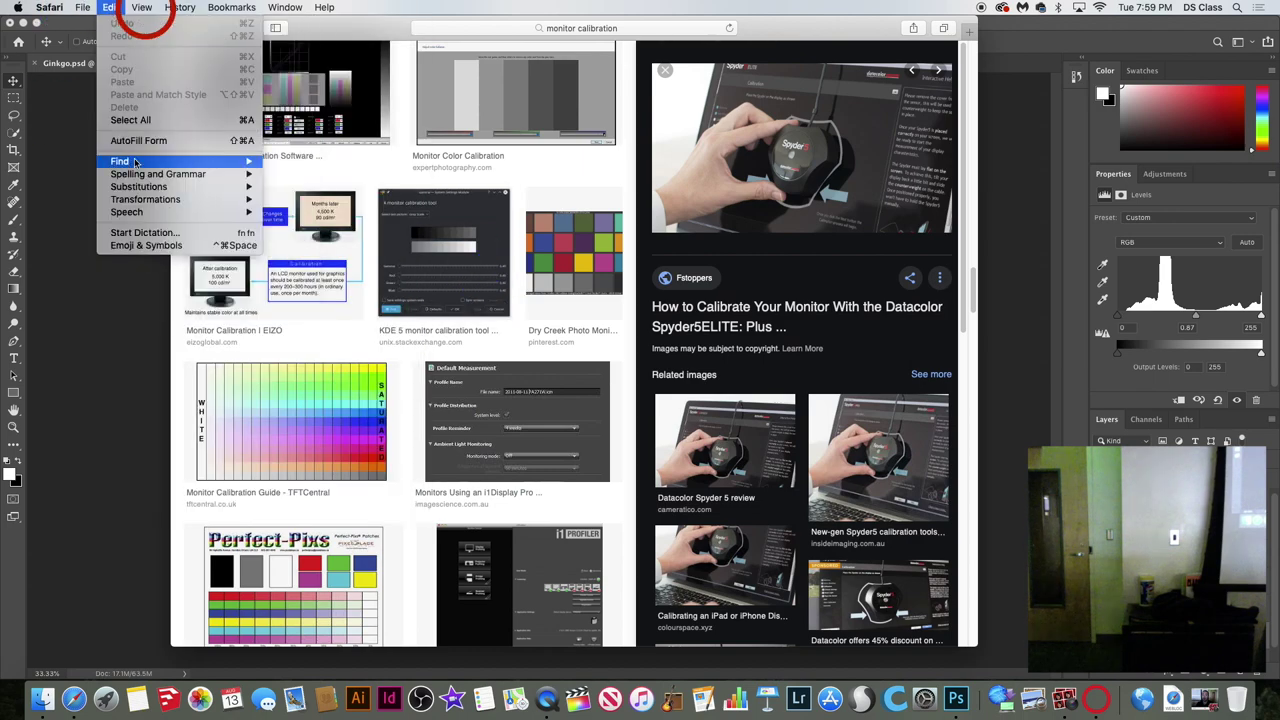
pyautogui.click(77, 234)
pyautogui.click(184, 8)
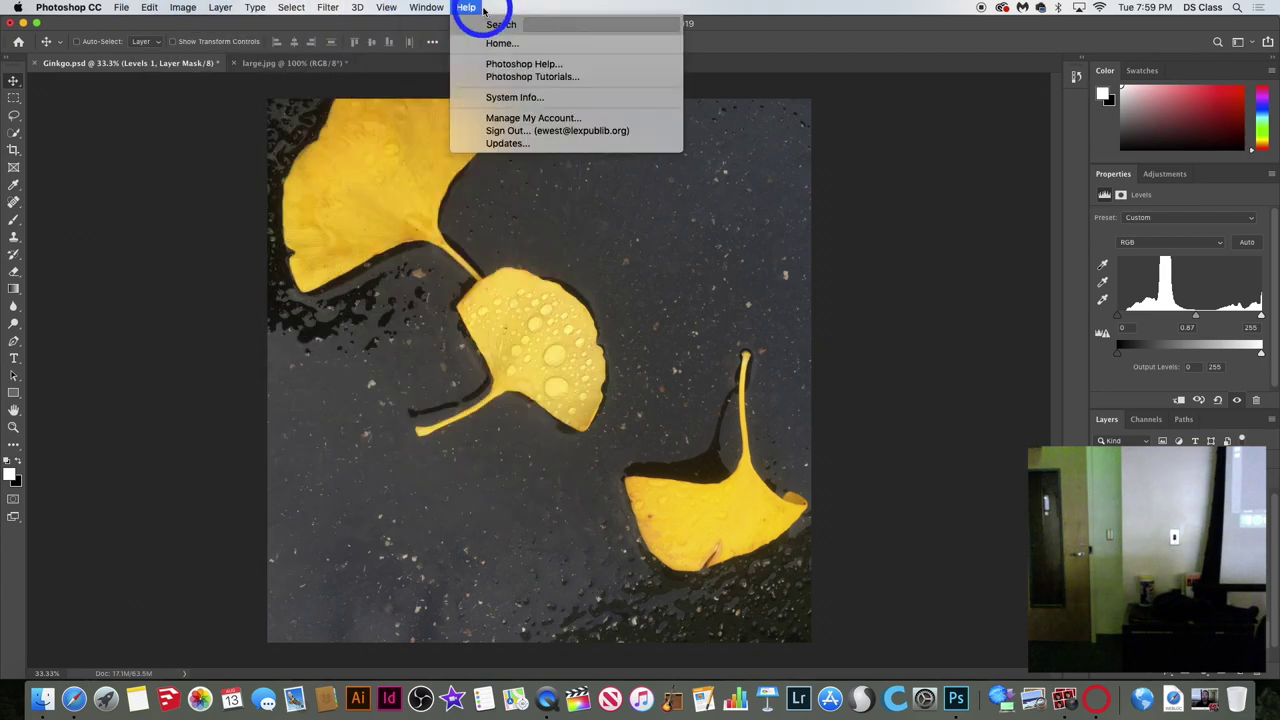
# Search 'colo' in Help to locate Color Settings, then open Edit > Color Settings.
pyautogui.write('colo')
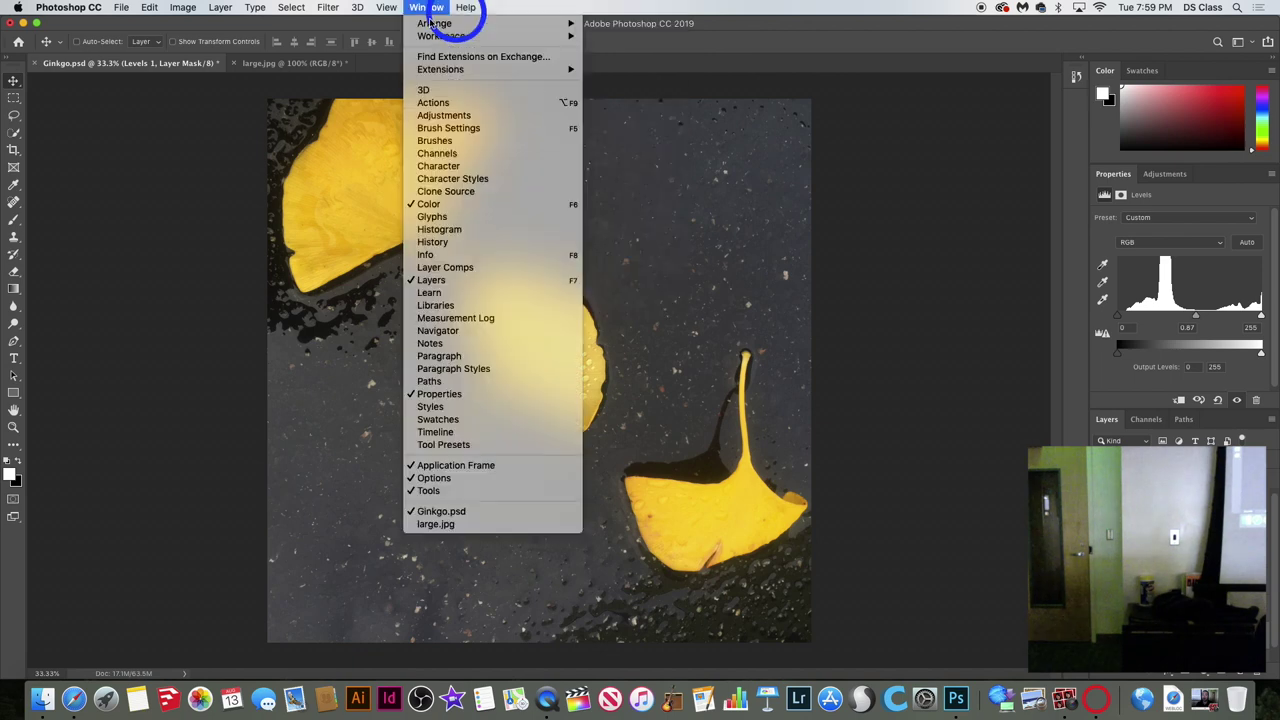
pyautogui.click(505, 8)
pyautogui.click(467, 8)
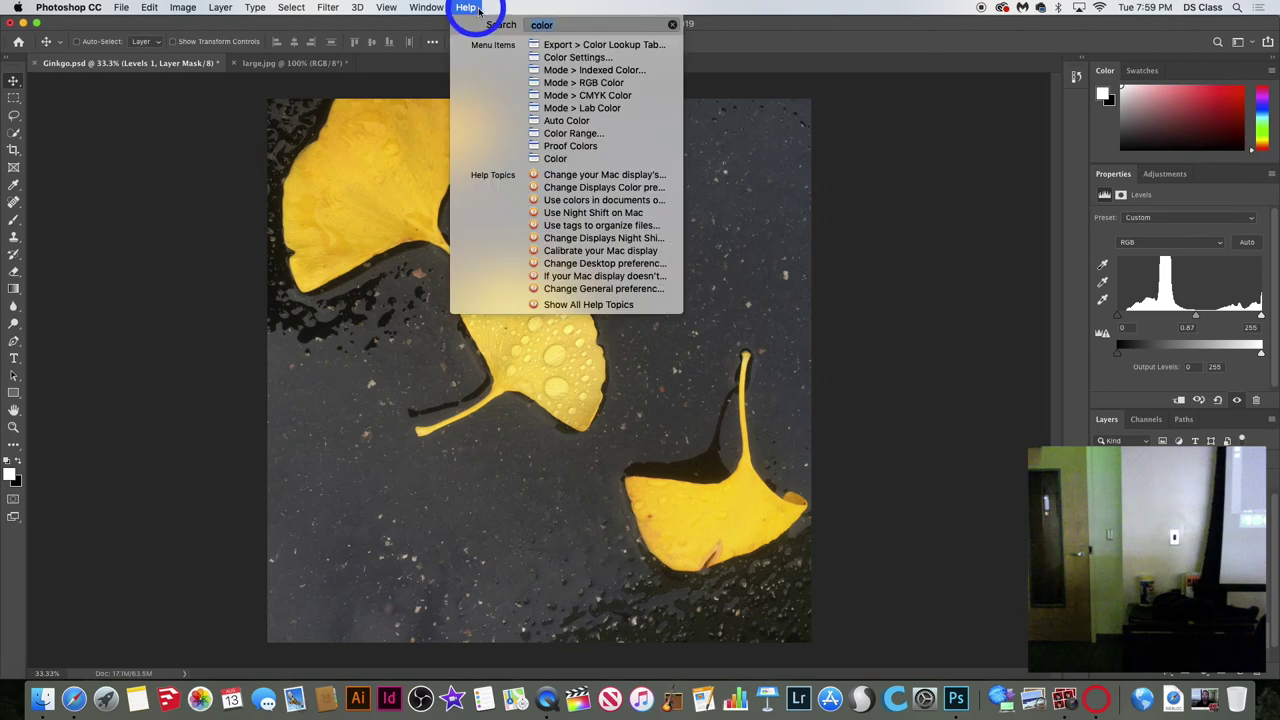
pyautogui.moveTo(561, 45)
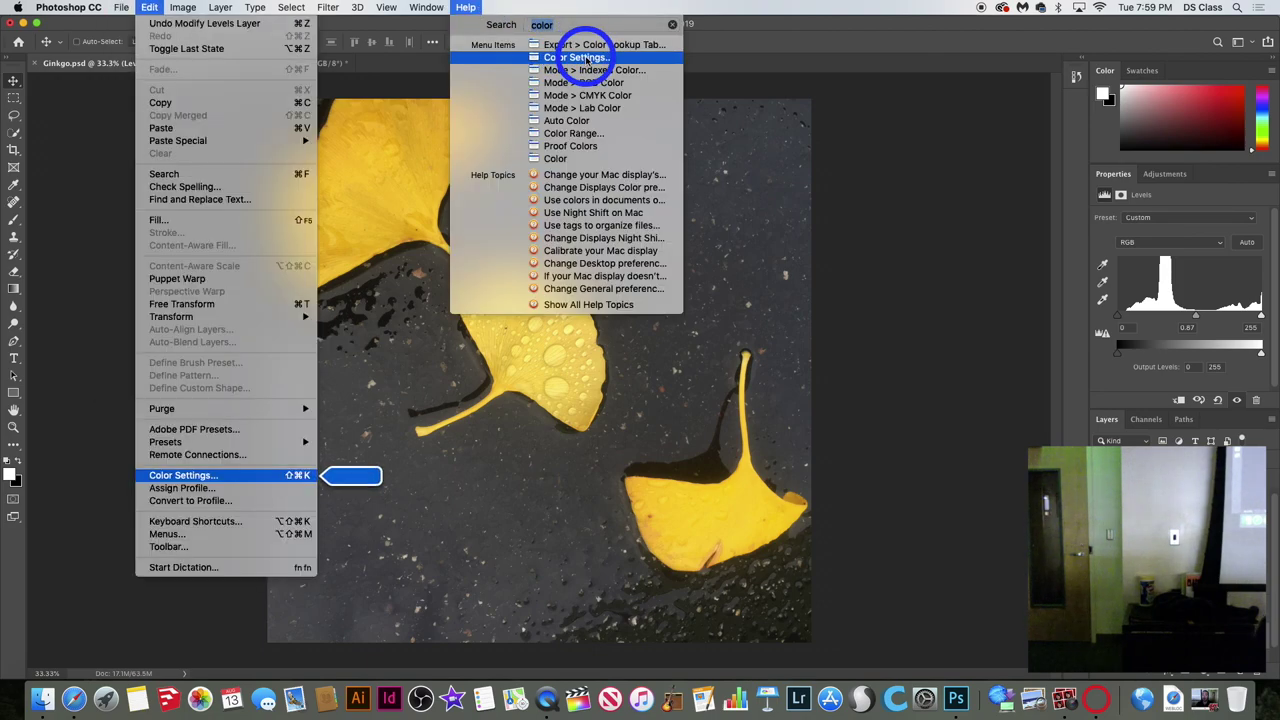
pyautogui.moveTo(149, 8)
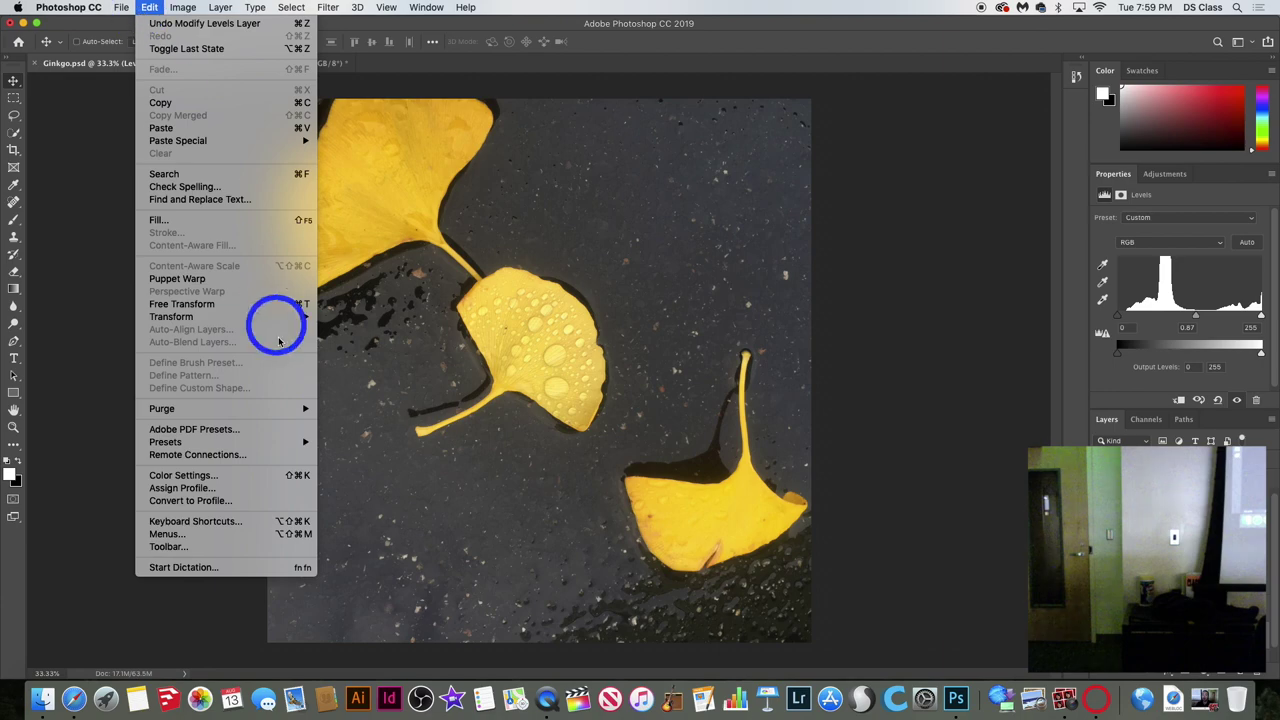
pyautogui.click(223, 477)
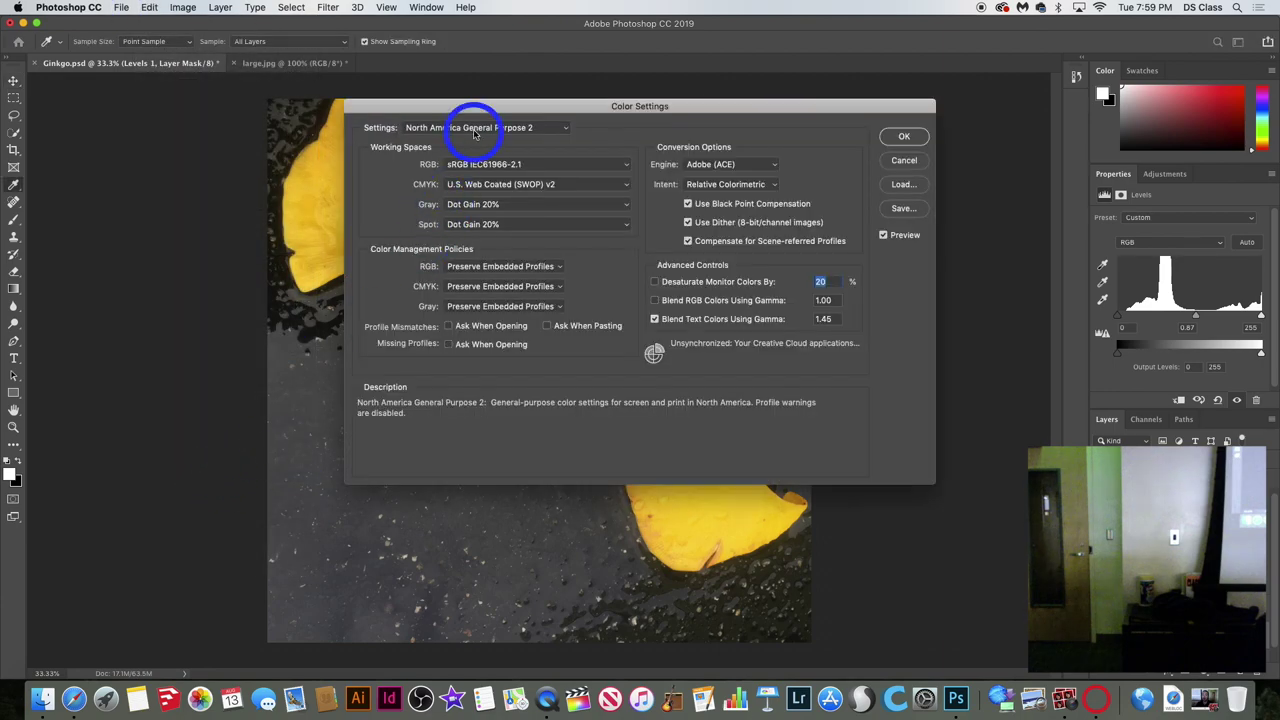
# Browse the RGB working-space profile list and close it, leaving sRGB IEC61966-2.1 selected.
pyautogui.moveTo(469, 106); pyautogui.dragTo(320, 172)
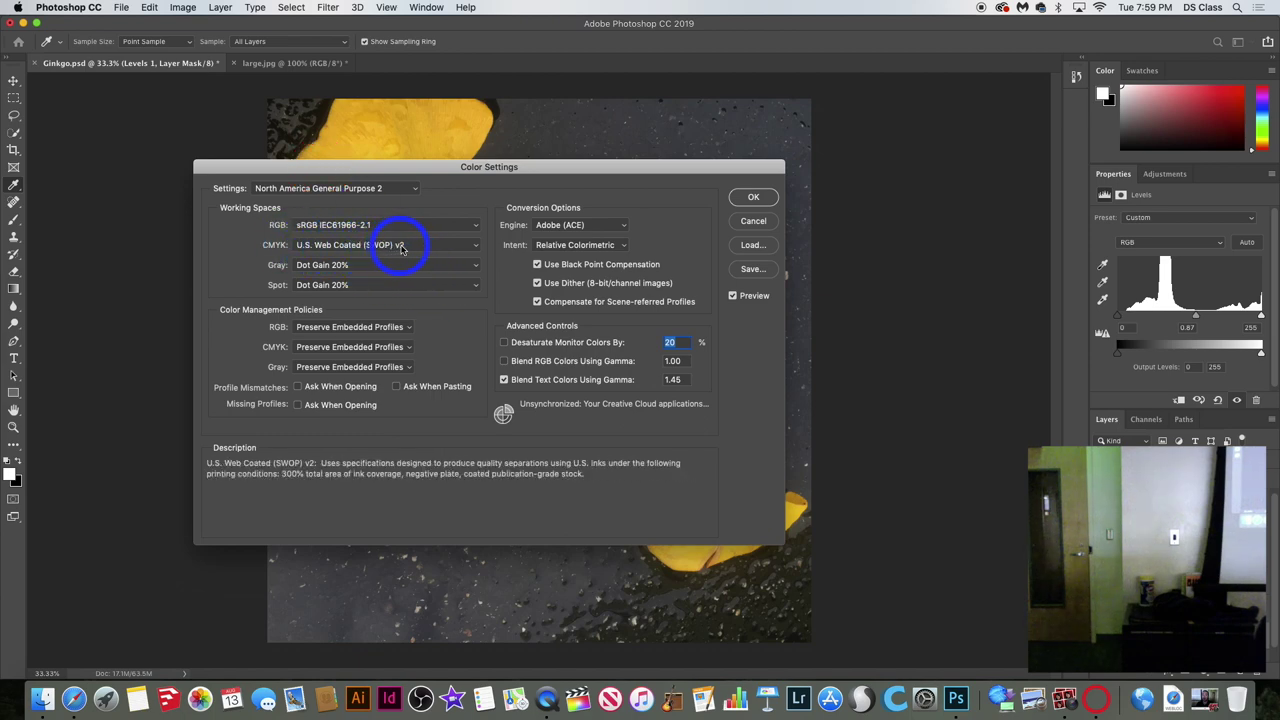
pyautogui.click(348, 229)
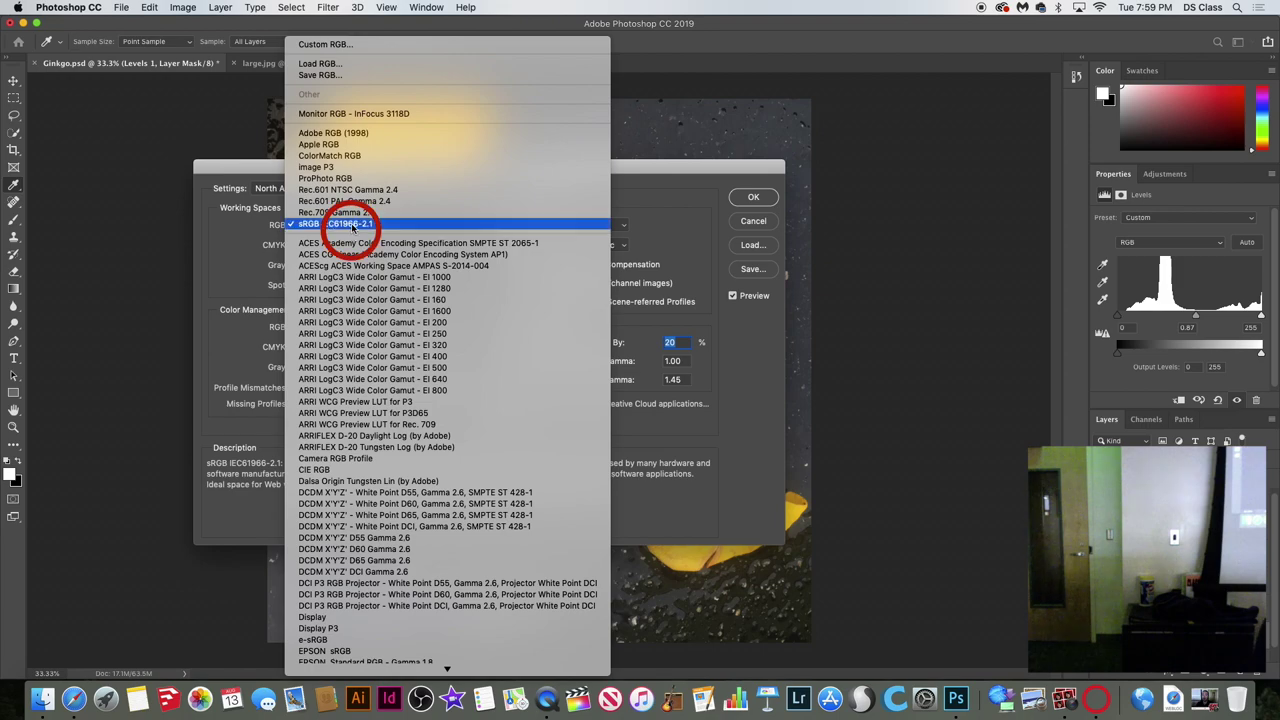
pyautogui.scroll(-10, 400, 440)
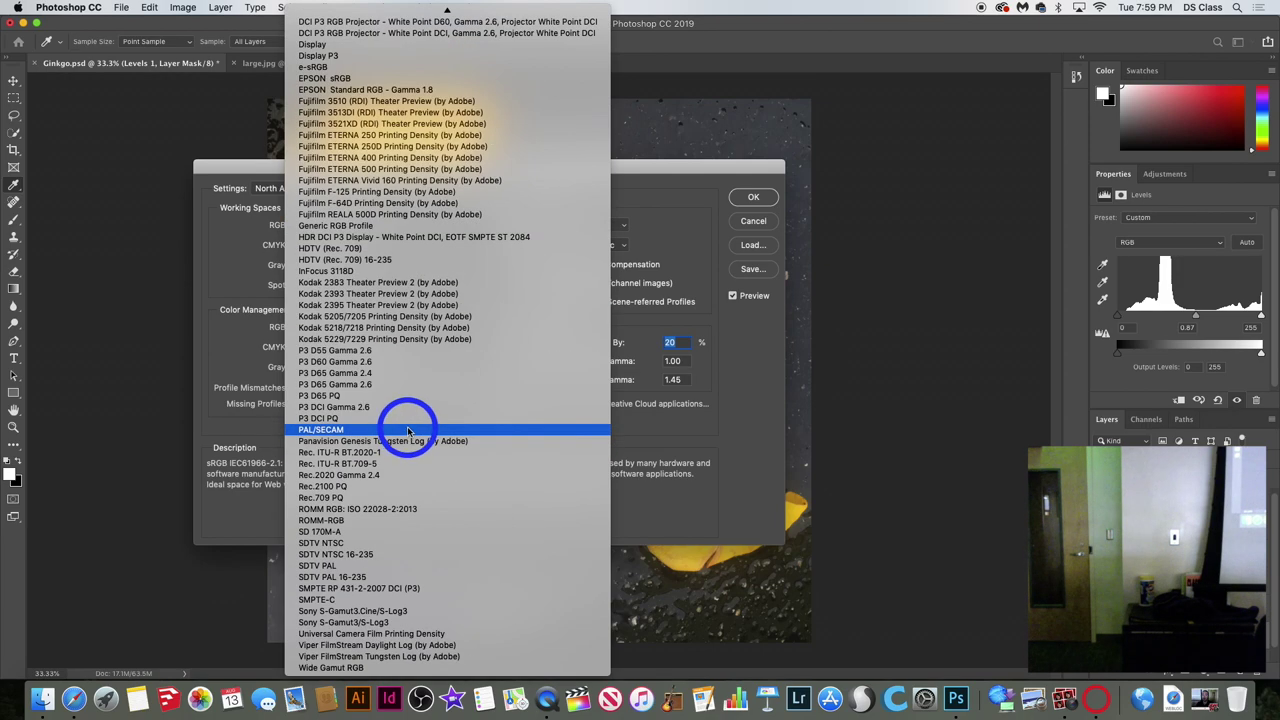
pyautogui.scroll(10, 402, 425)
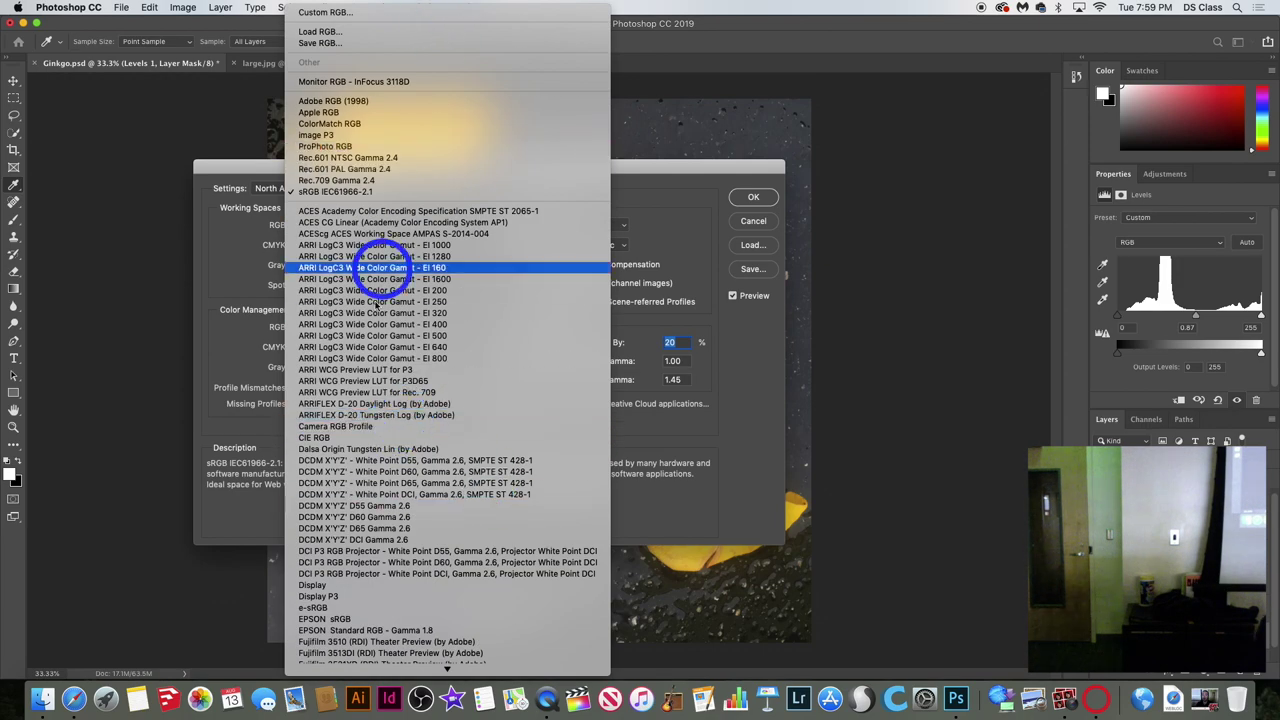
pyautogui.click(226, 268)
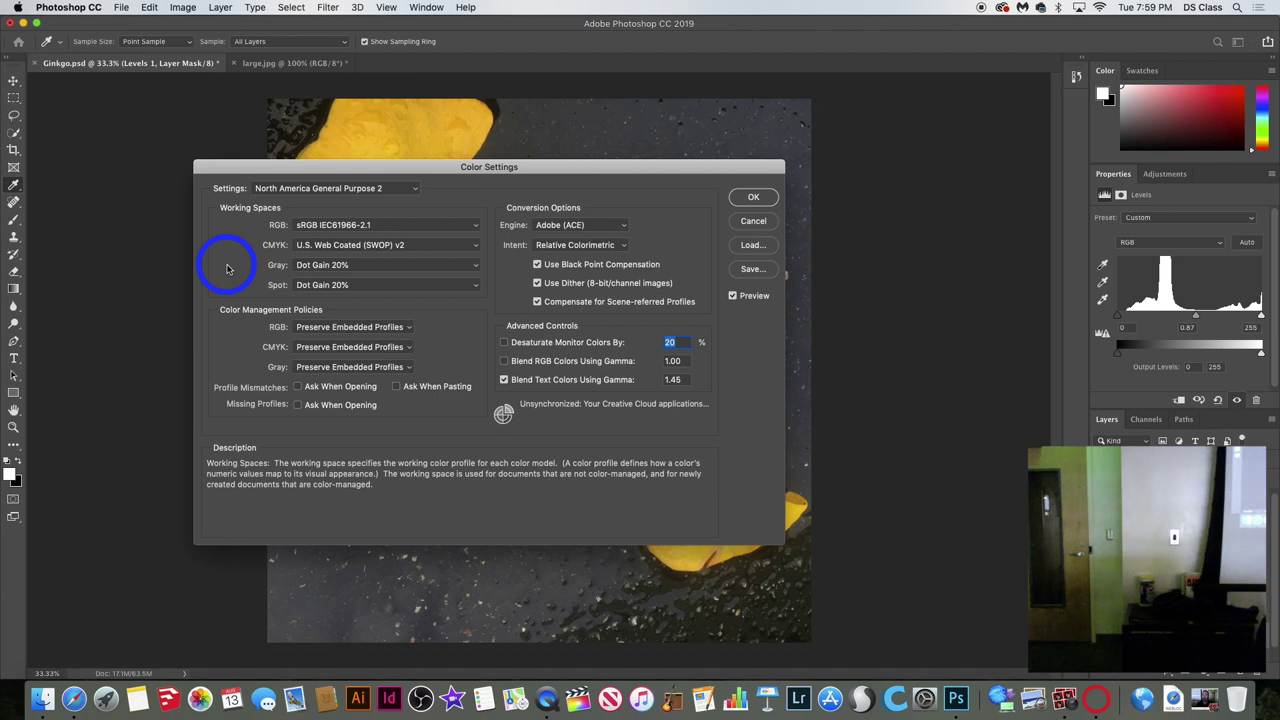
pyautogui.click(371, 244)
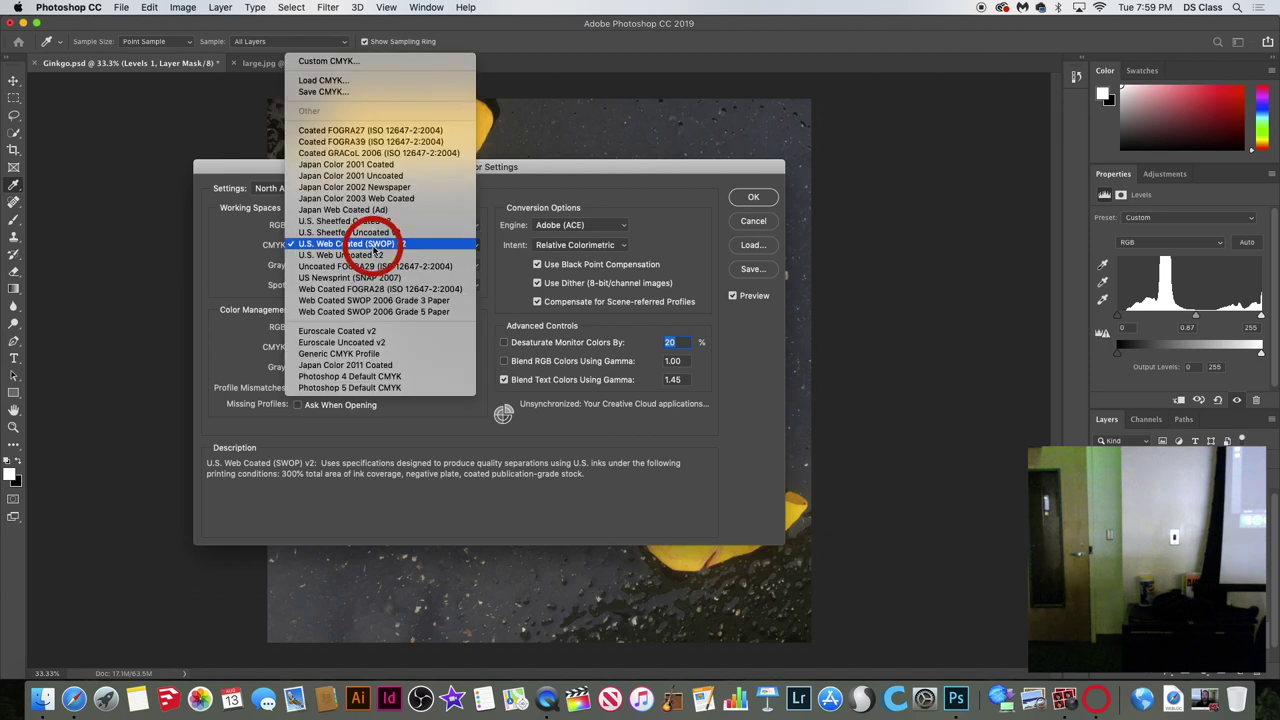
pyautogui.click(230, 288)
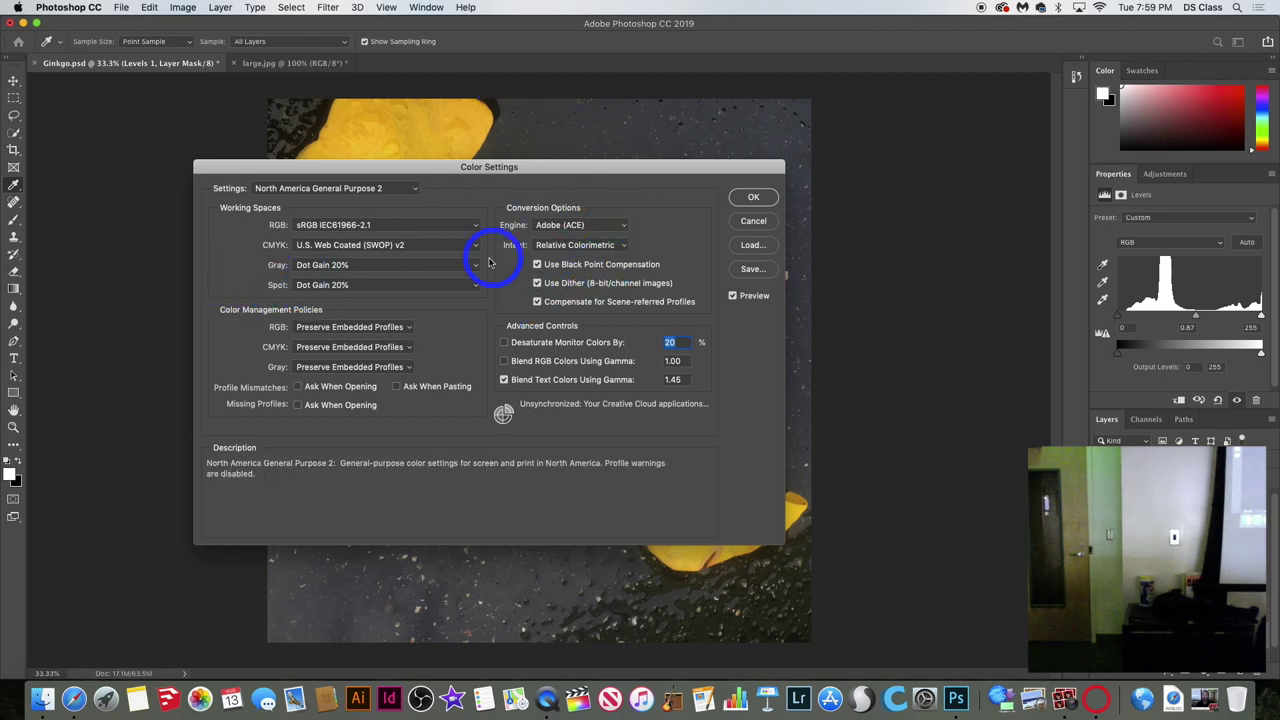
pyautogui.click(586, 220)
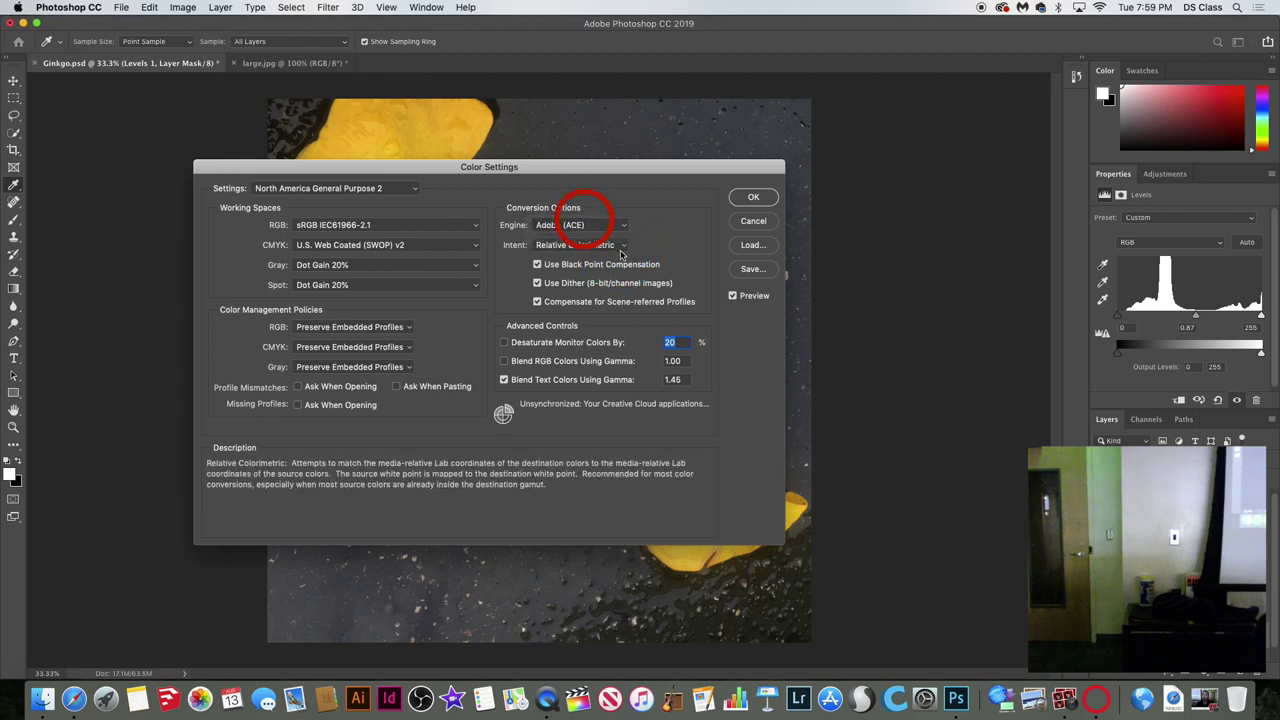
pyautogui.click(621, 246)
pyautogui.click(621, 246)
pyautogui.click(443, 222)
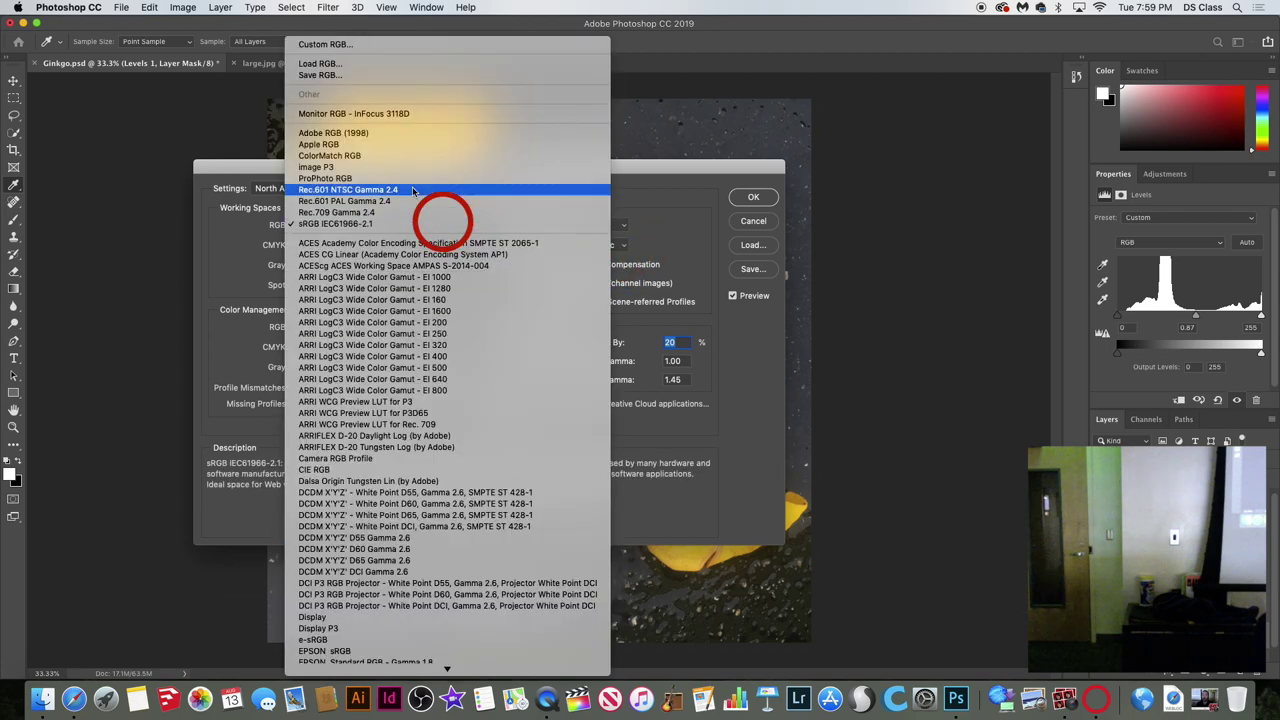
pyautogui.scroll(-4, 370, 395)
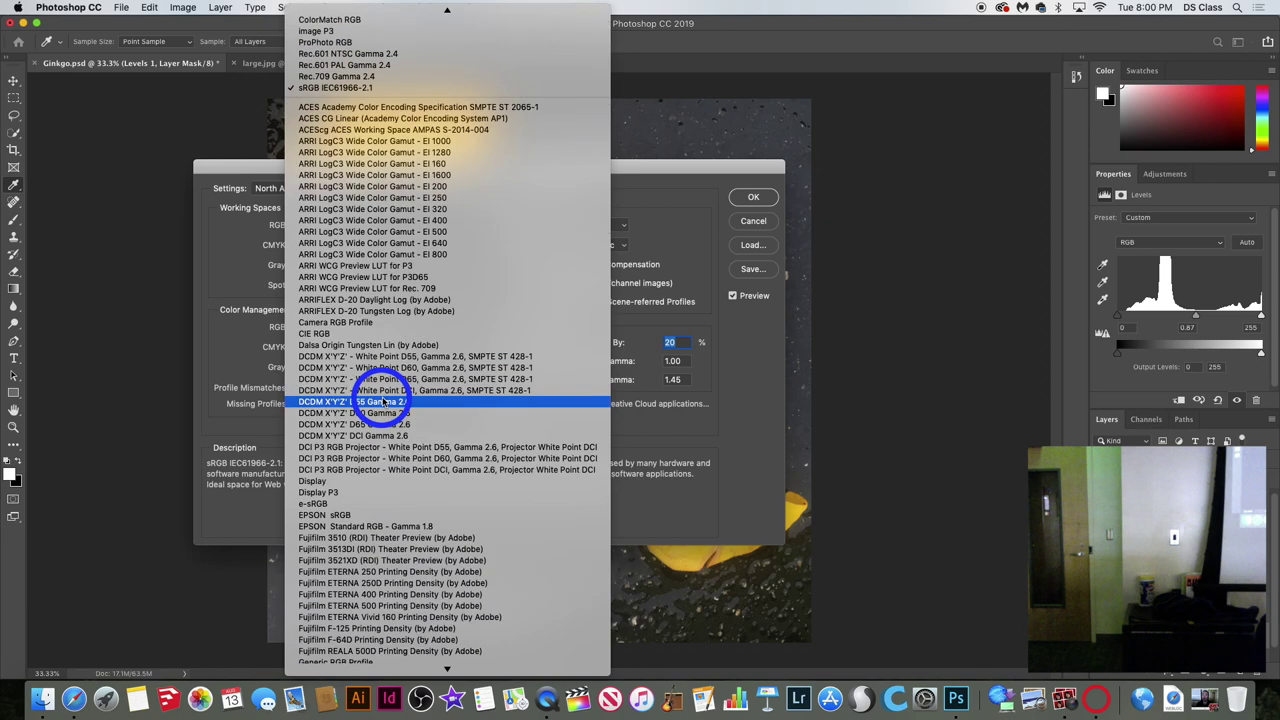
pyautogui.scroll(-10, 383, 401)
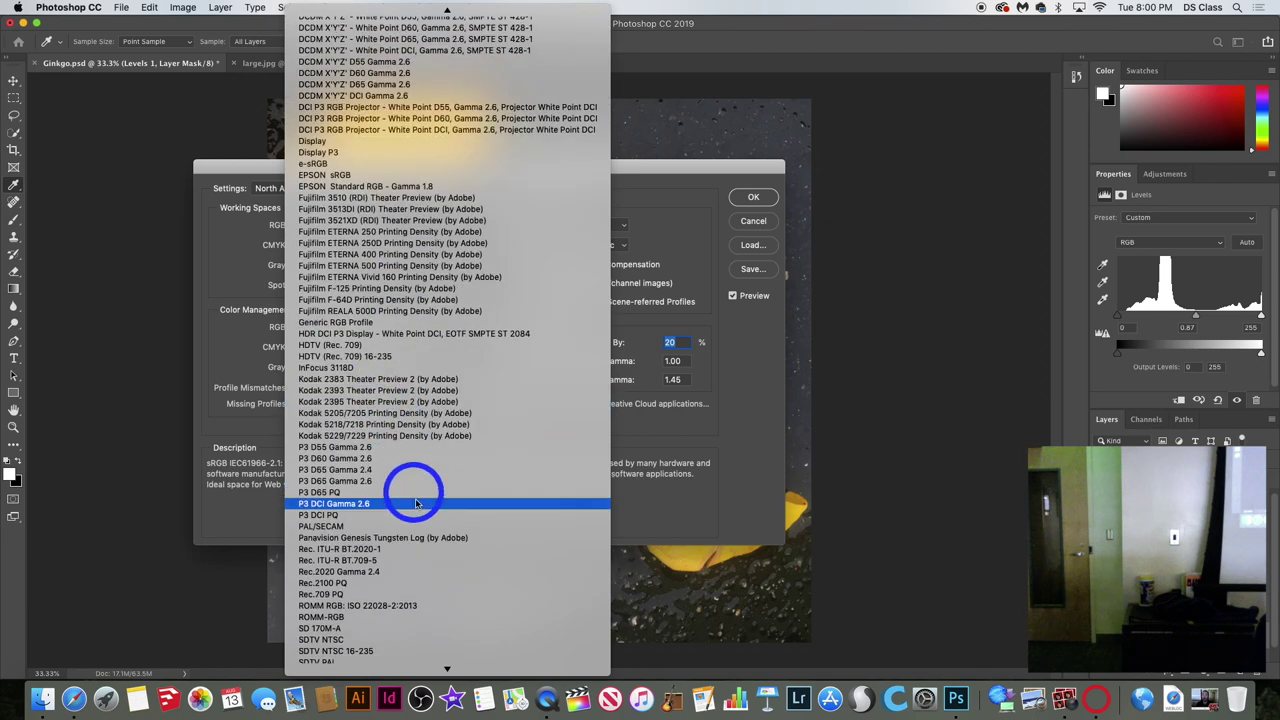
pyautogui.scroll(-3, 414, 503)
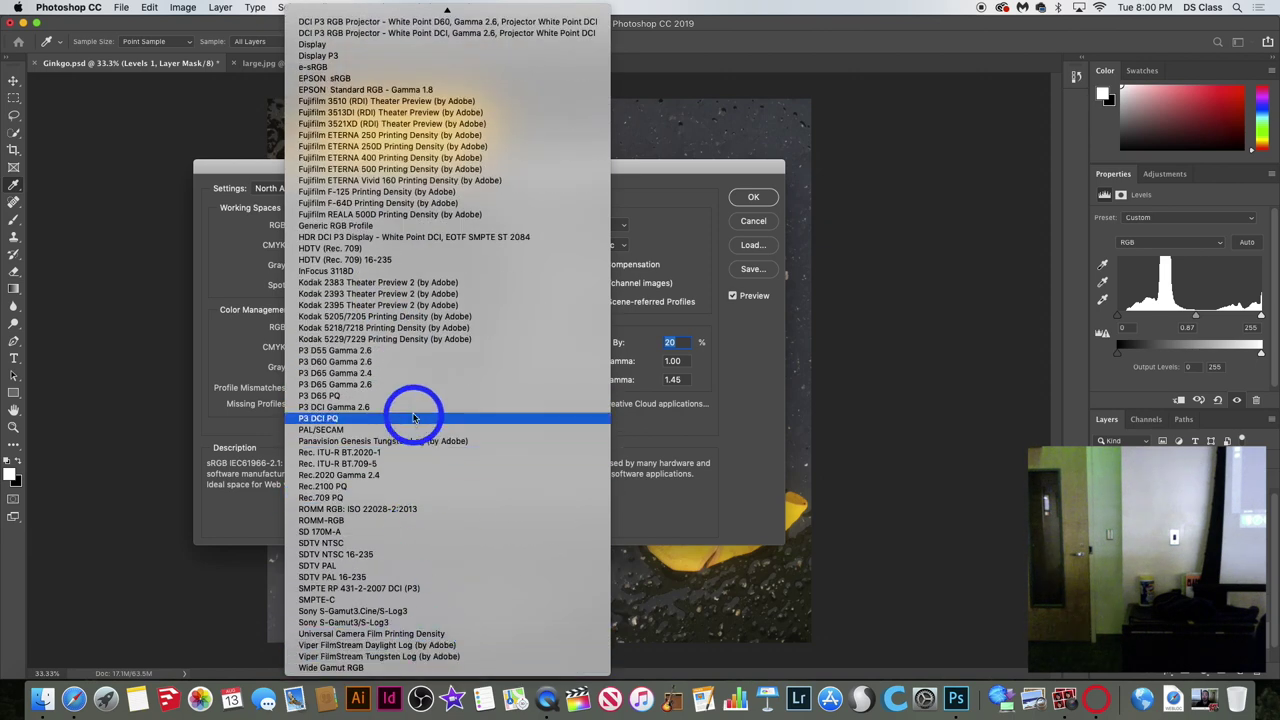
pyautogui.moveTo(400, 10)
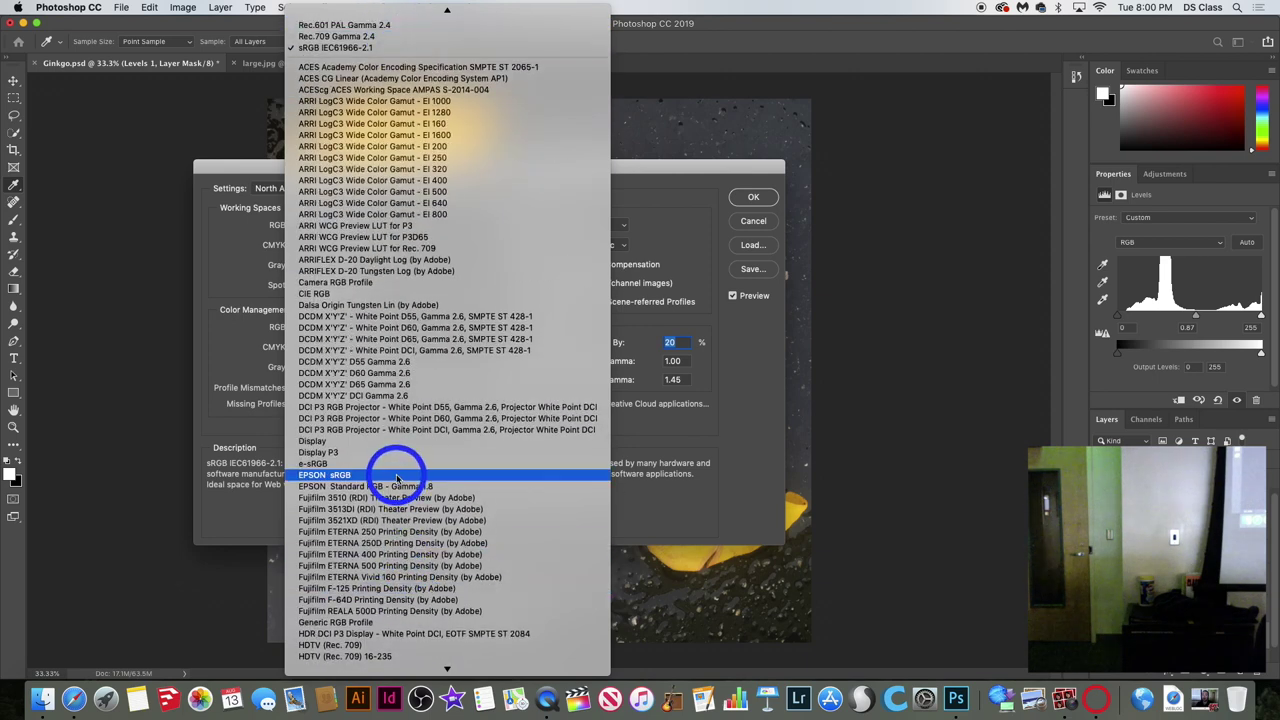
pyautogui.scroll(5, 410, 410)
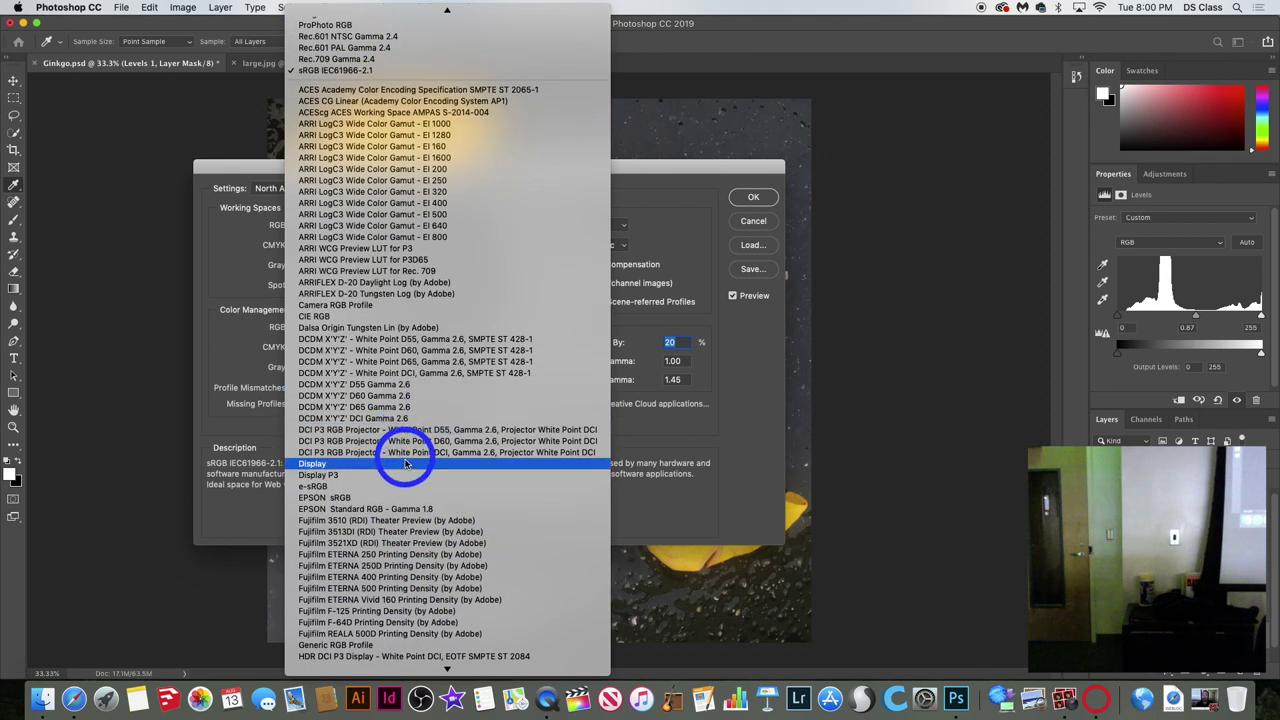
pyautogui.click(245, 272)
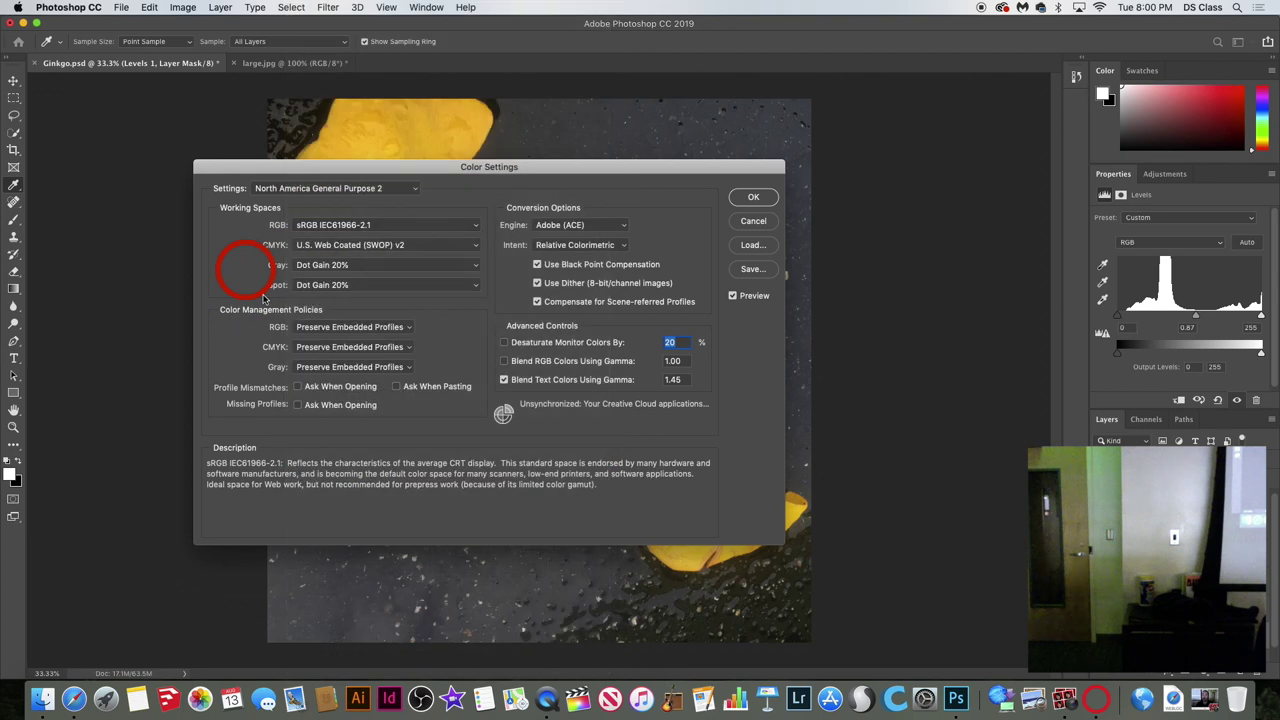
# Review the RGB and CMYK policies and Settings presets unchanged, keeping Preserve Embedded Profiles, and accept Color Settings.
pyautogui.click(405, 332)
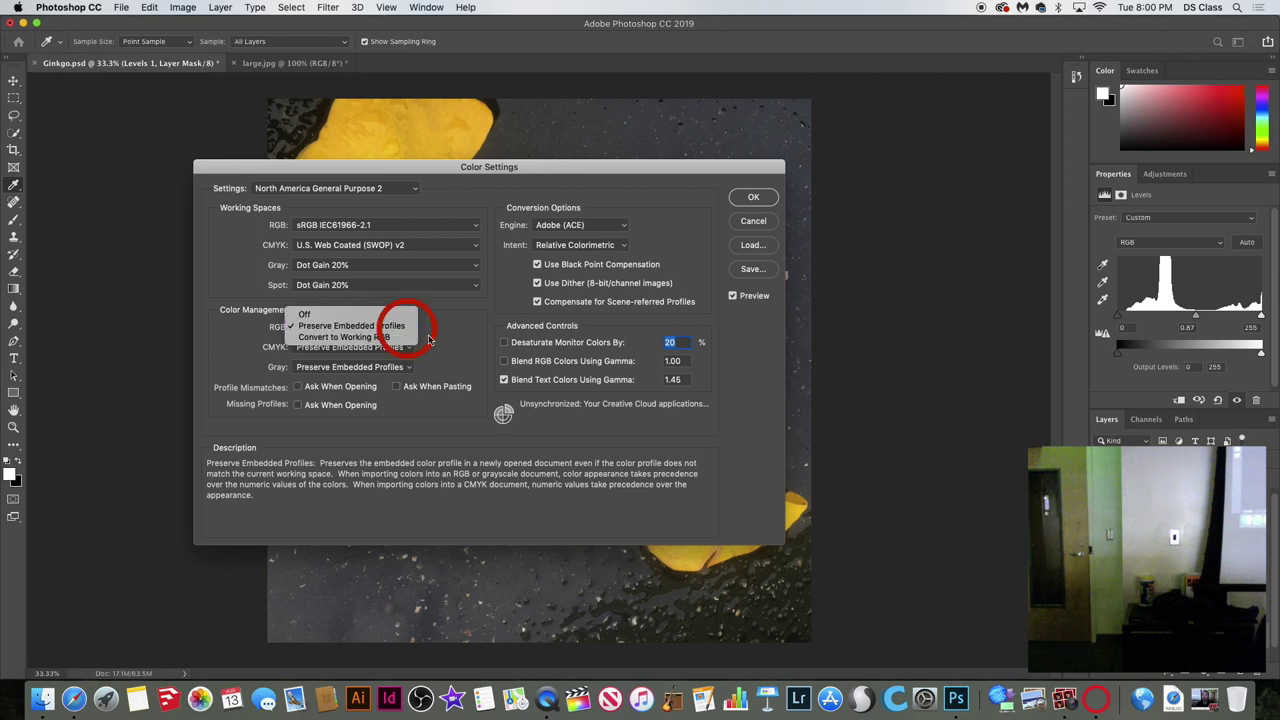
pyautogui.click(400, 330)
pyautogui.click(390, 347)
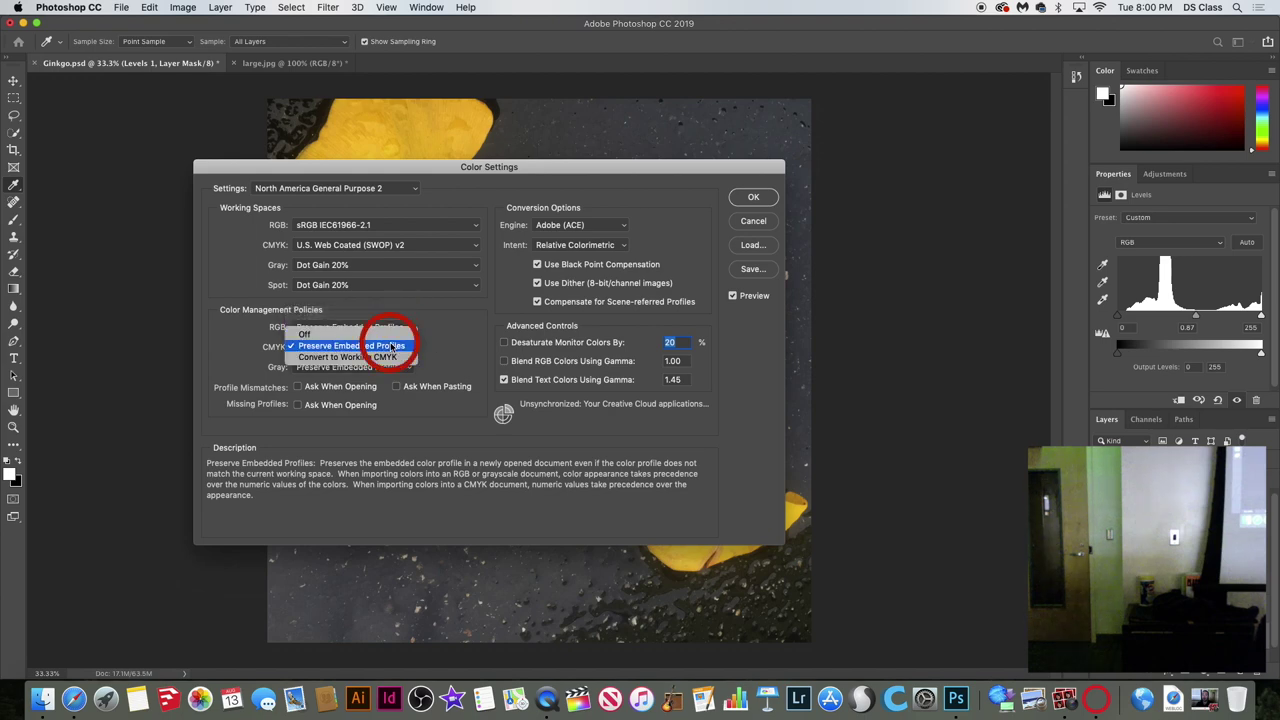
pyautogui.click(463, 343)
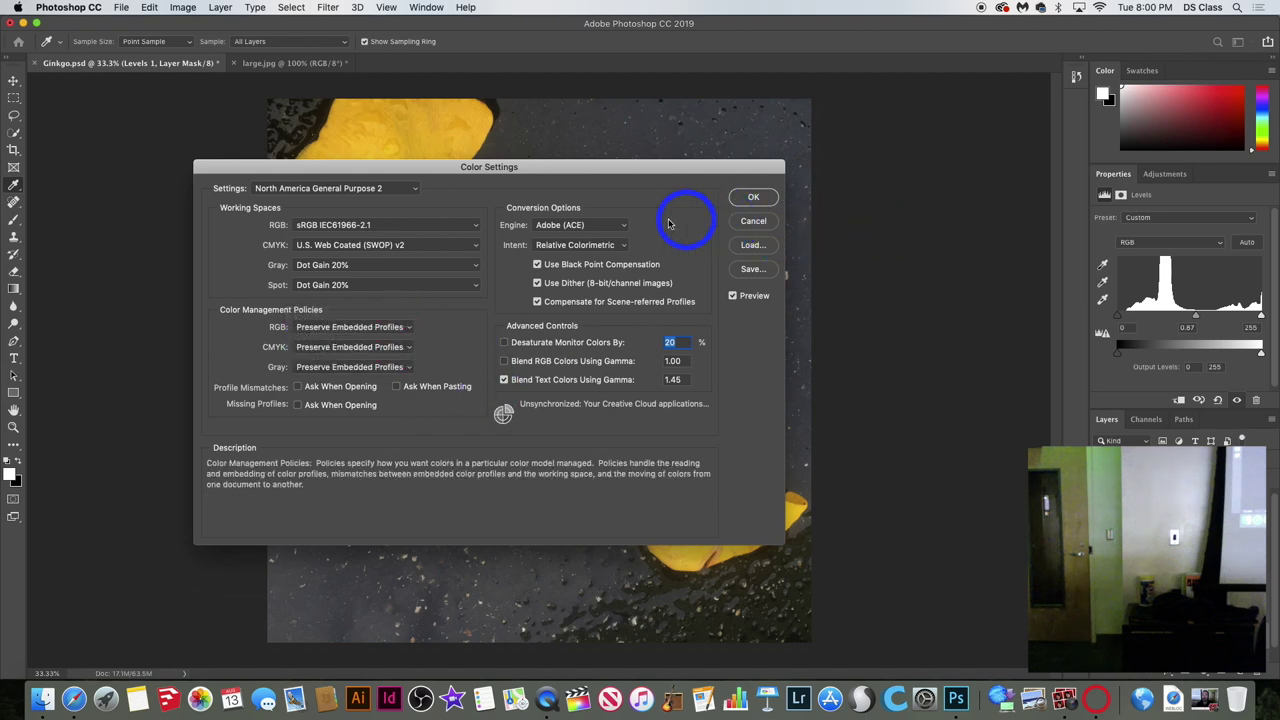
pyautogui.click(410, 191)
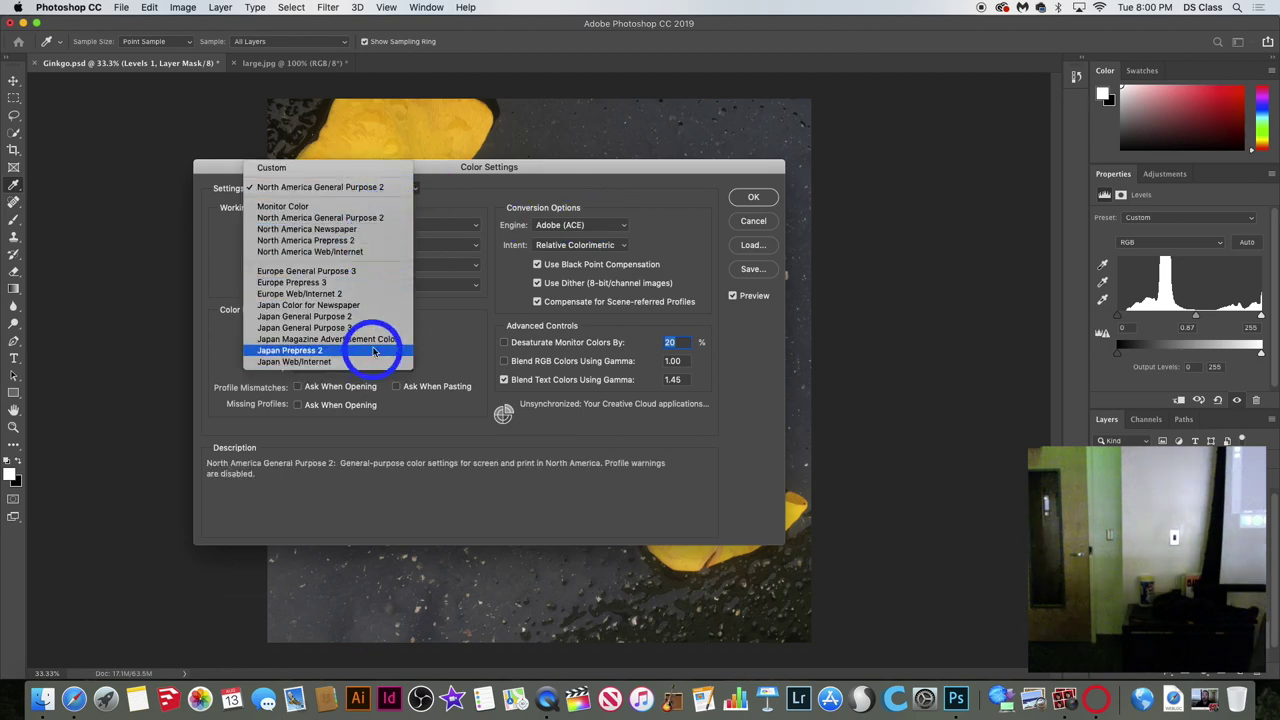
pyautogui.click(753, 197)
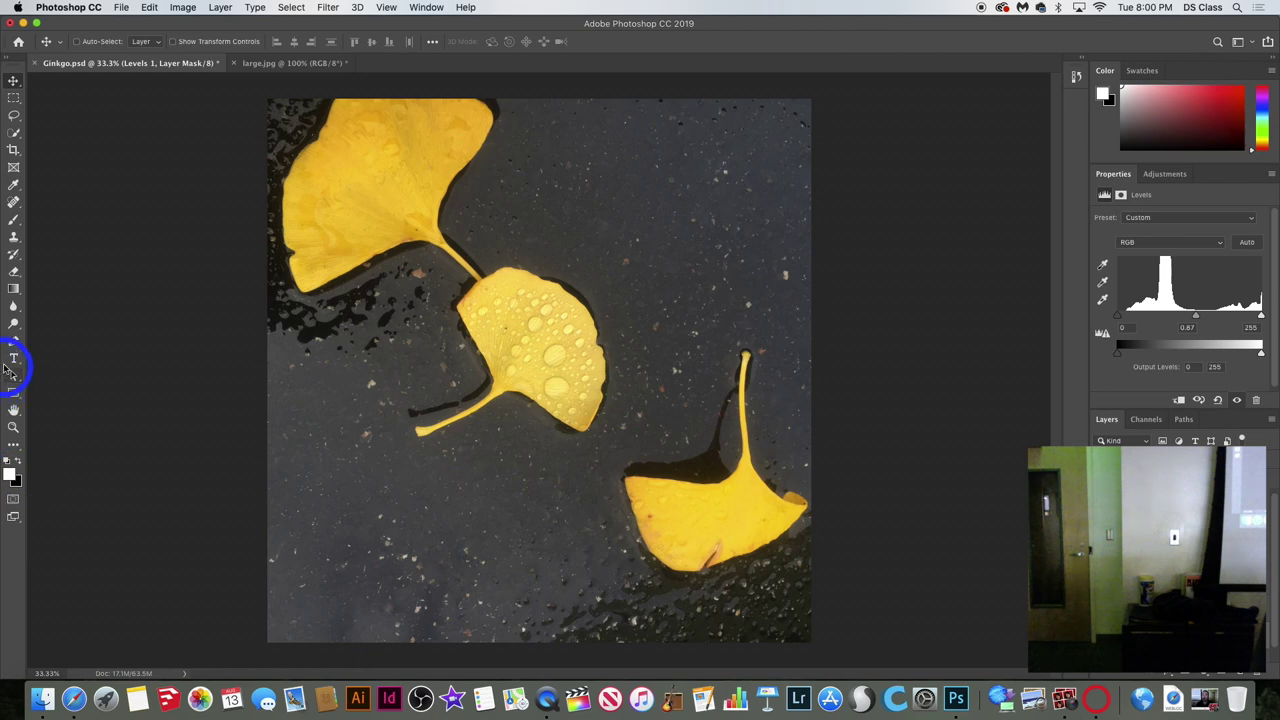
# Eyedropper the top leaf's yellow (#edbf2e) on Layer 0 as foreground and view it in the Color Picker.
pyautogui.click(13, 185)
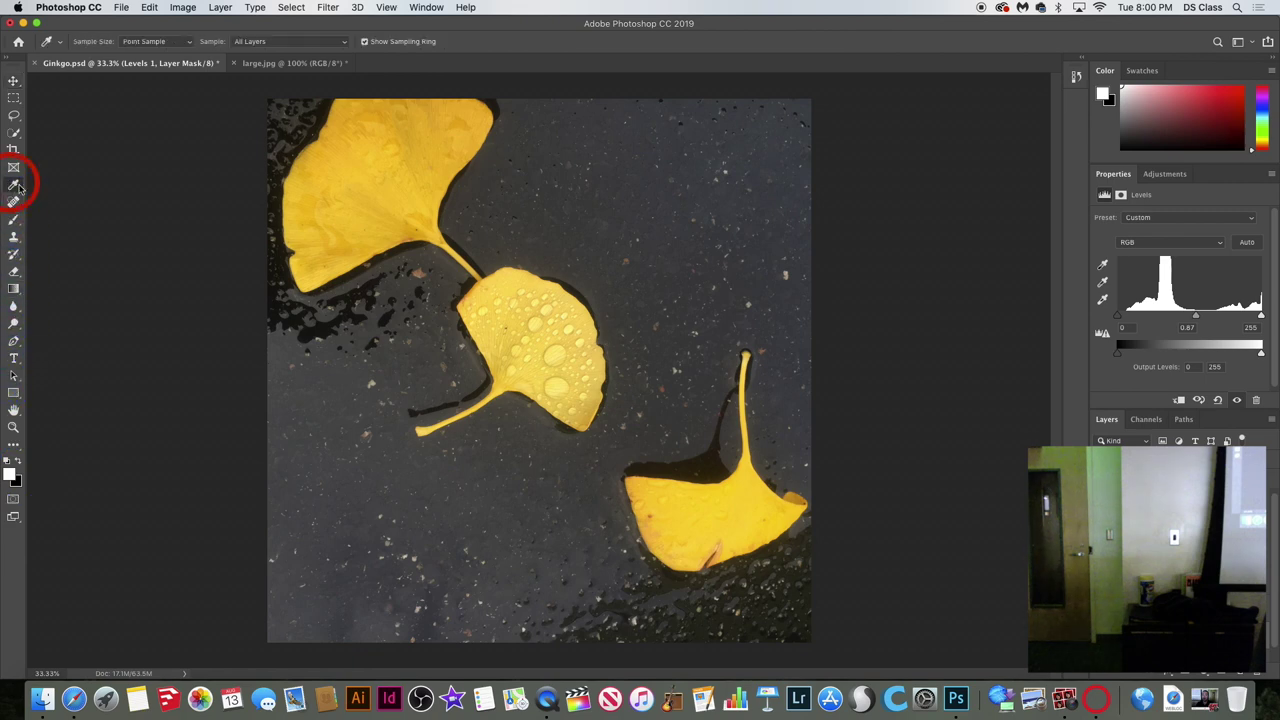
pyautogui.click(342, 231)
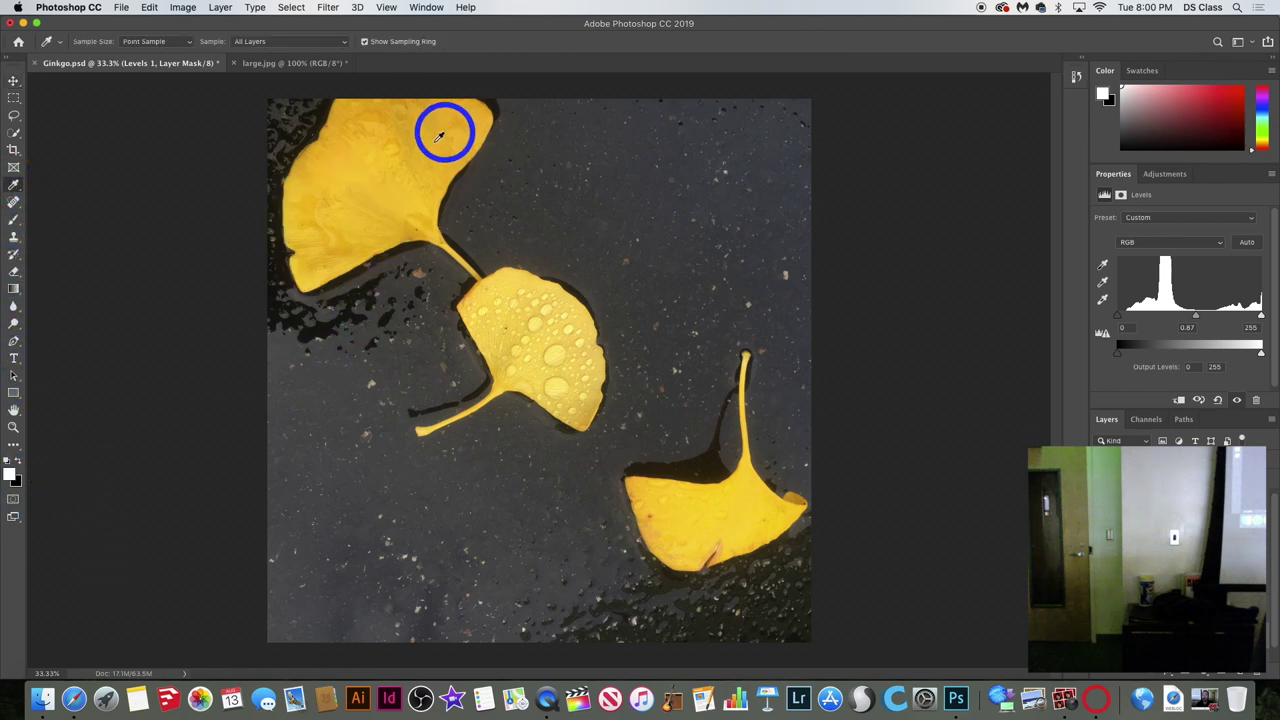
pyautogui.click(408, 175)
pyautogui.click(1208, 675)
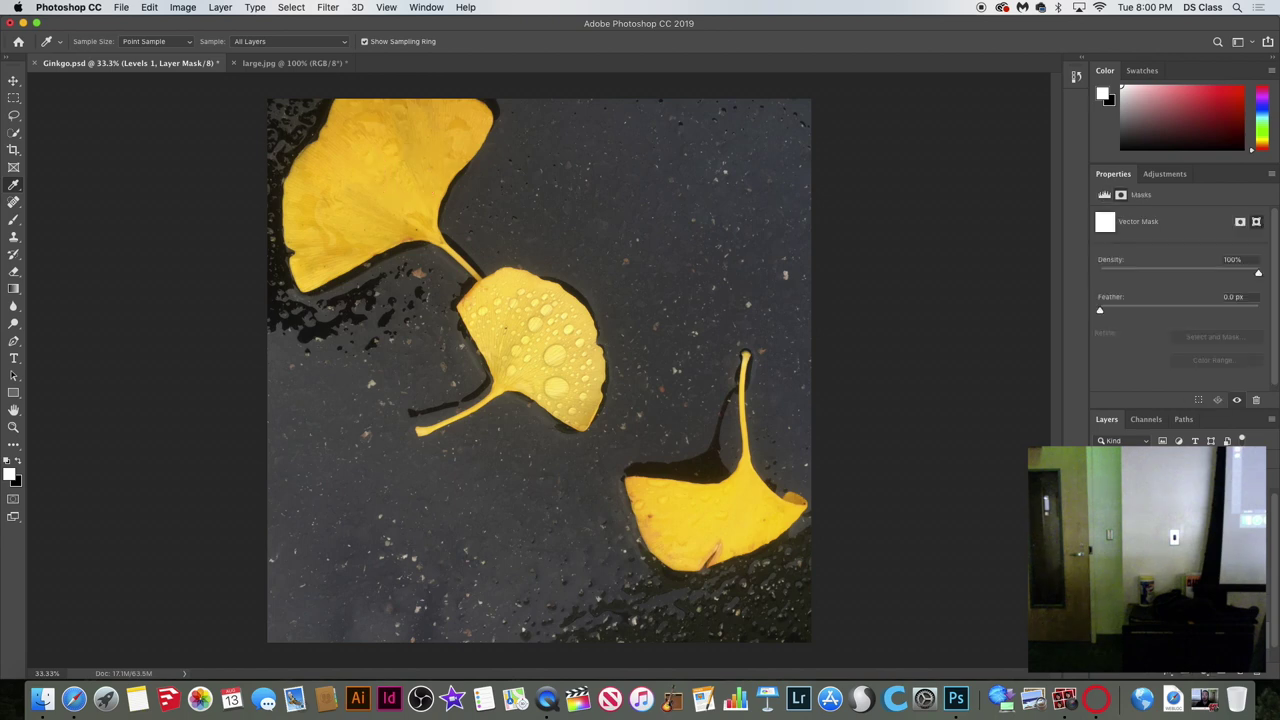
pyautogui.hotkey('alt', '[')
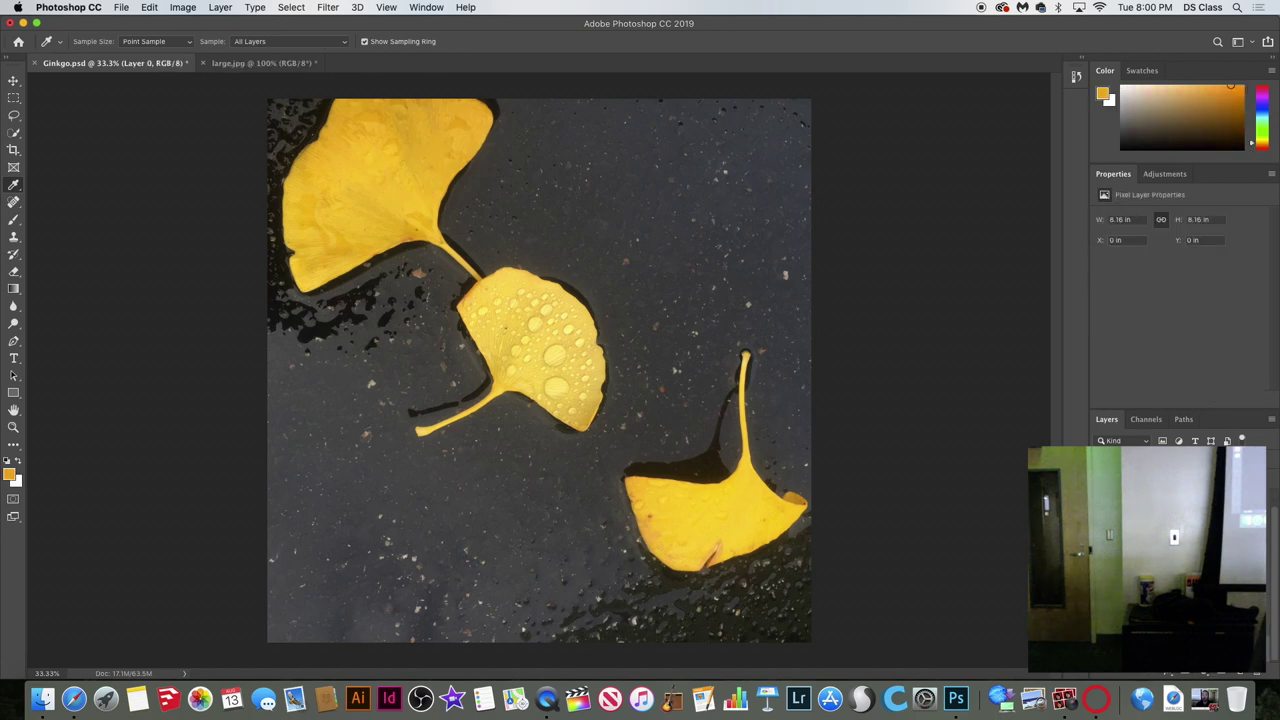
pyautogui.click(355, 243)
pyautogui.click(10, 476)
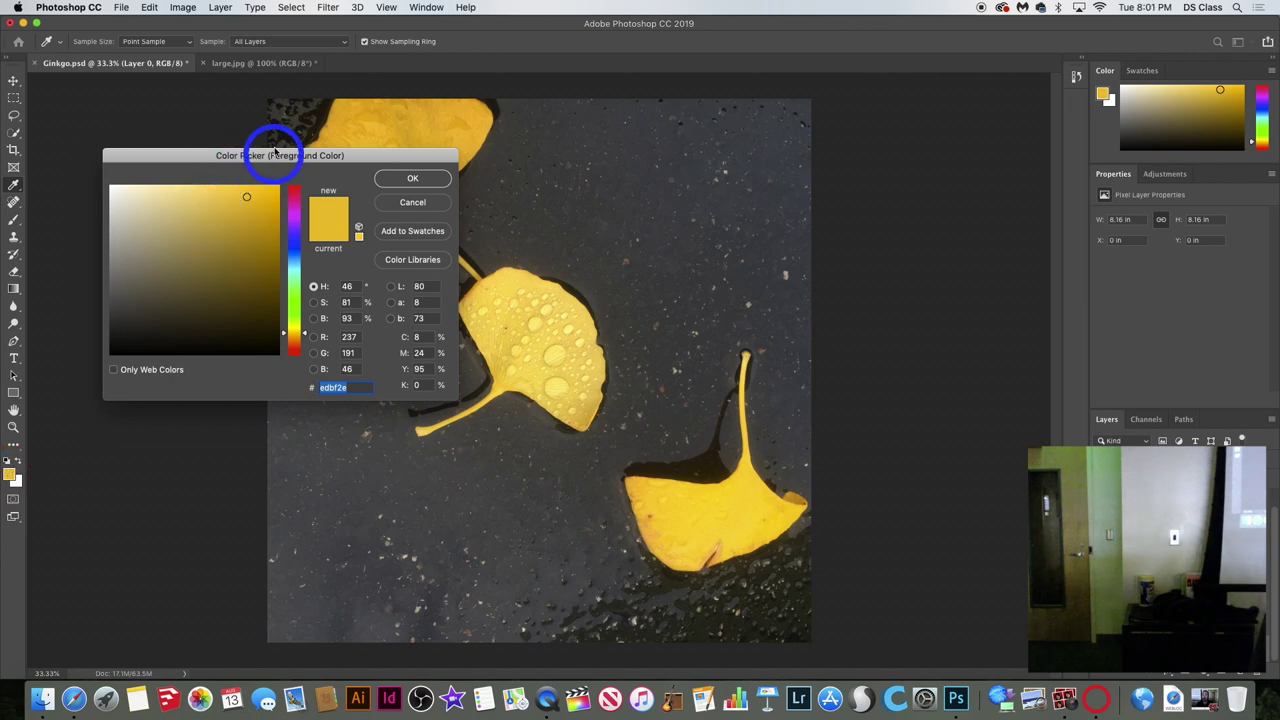
# Preview beige and olive 847239, cancel to keep the yellow foreground, then stop the Photo Booth recording.
pyautogui.moveTo(357, 157); pyautogui.dragTo(323, 120)
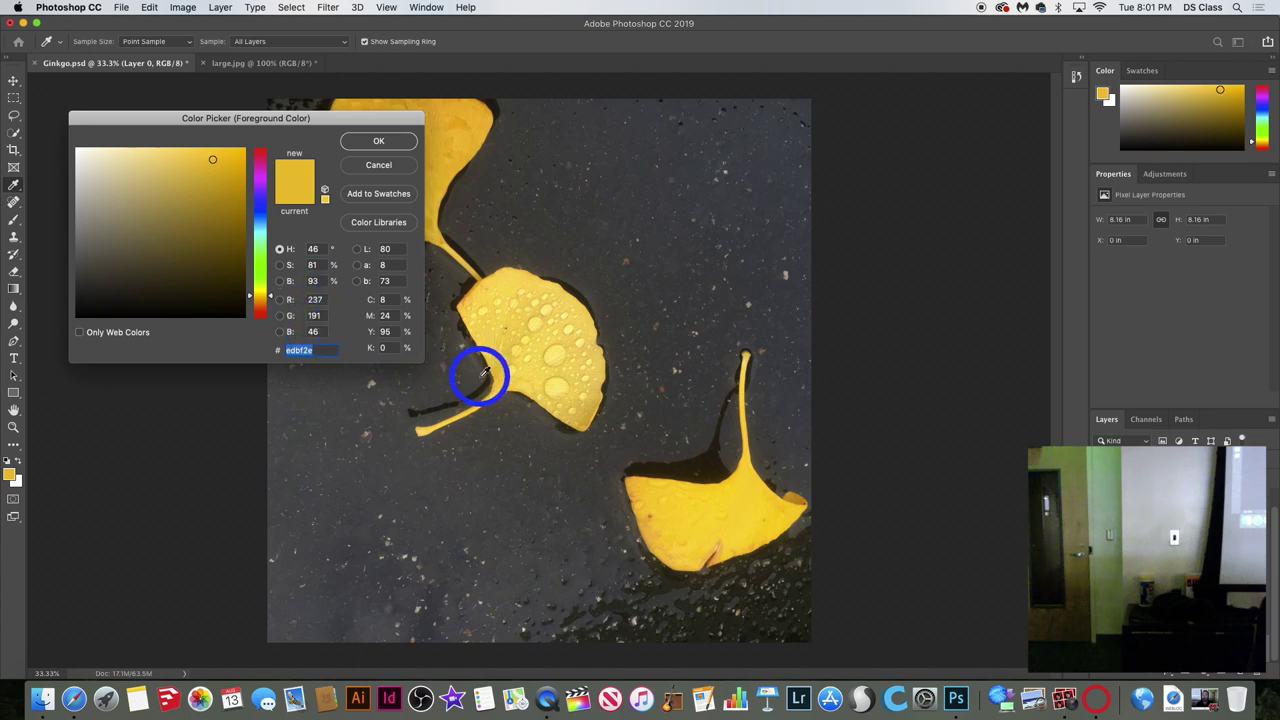
pyautogui.moveTo(154, 220)
pyautogui.mouseDown()
pyautogui.moveTo(104, 198)
pyautogui.moveTo(176, 217)
pyautogui.mouseUp()
pyautogui.click(175, 240)
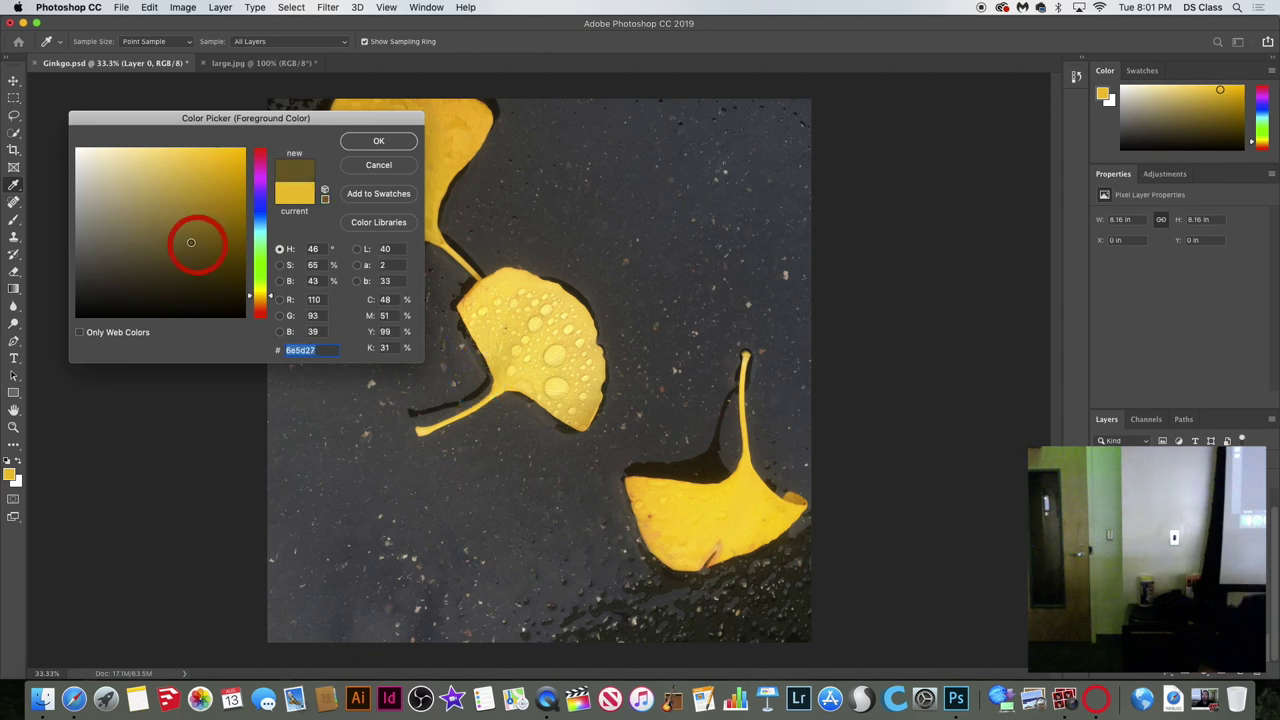
pyautogui.click(388, 166)
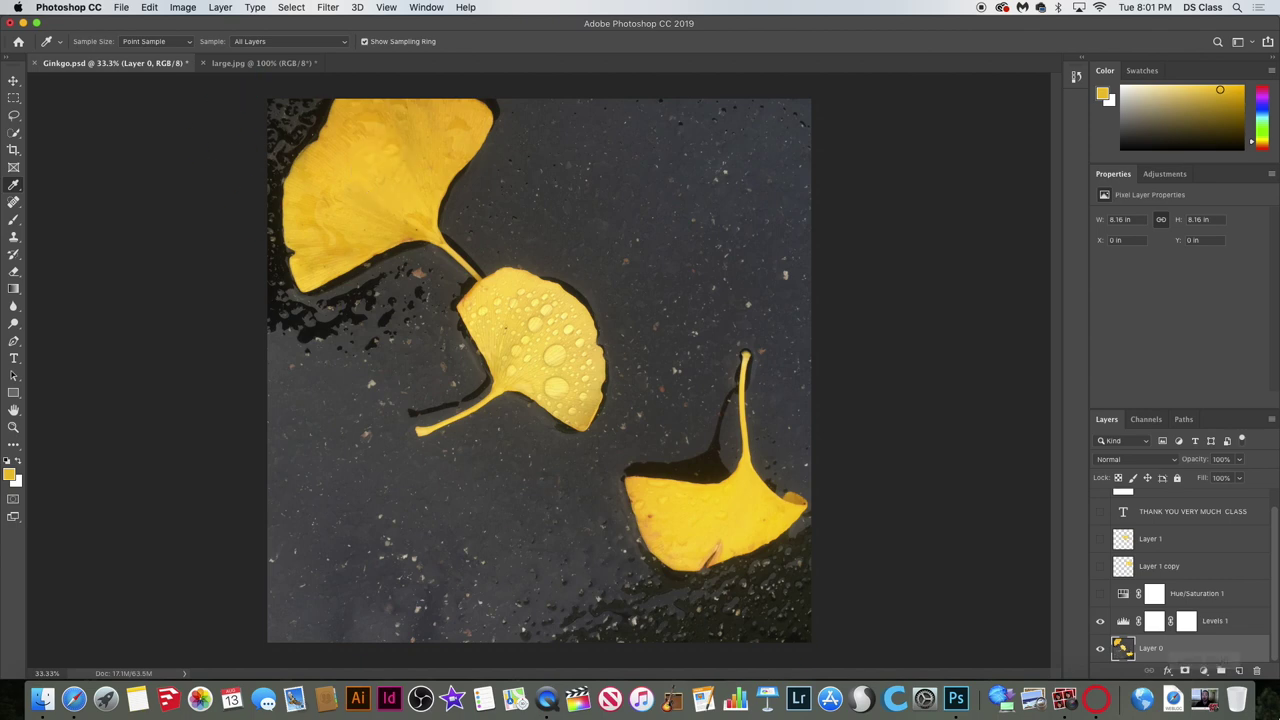
pyautogui.click(1070, 701)
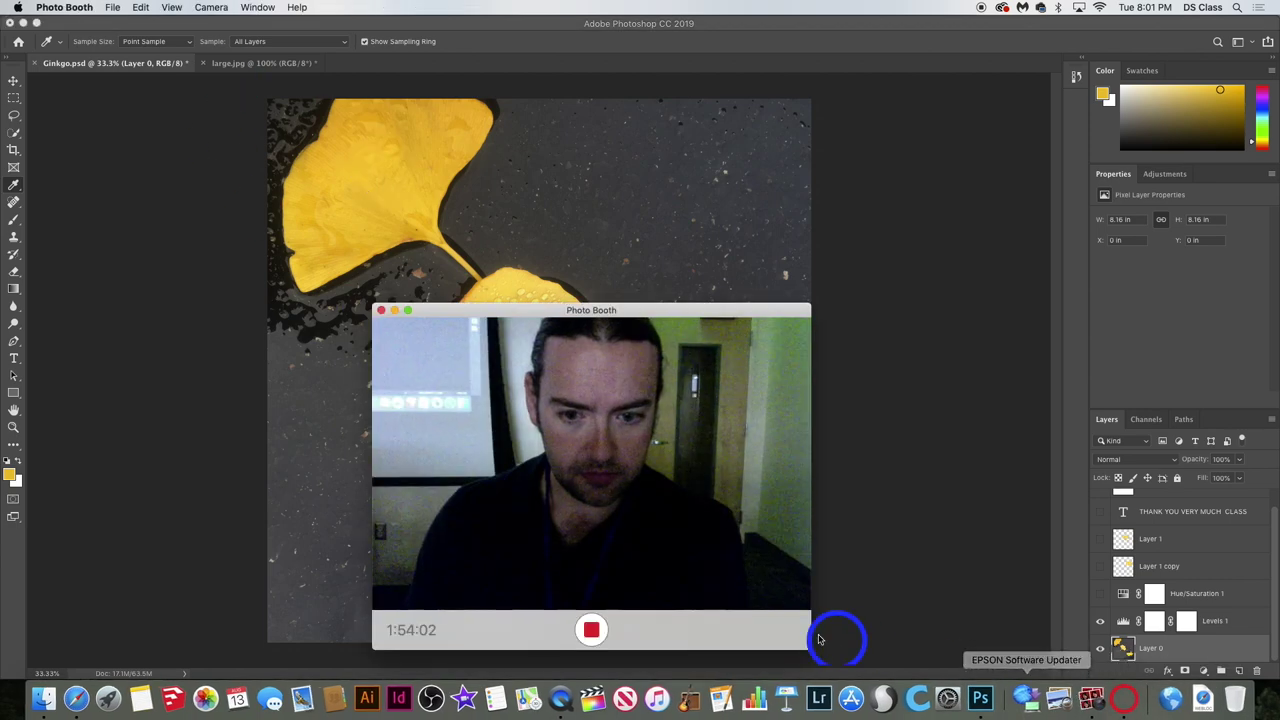
pyautogui.click(588, 629)
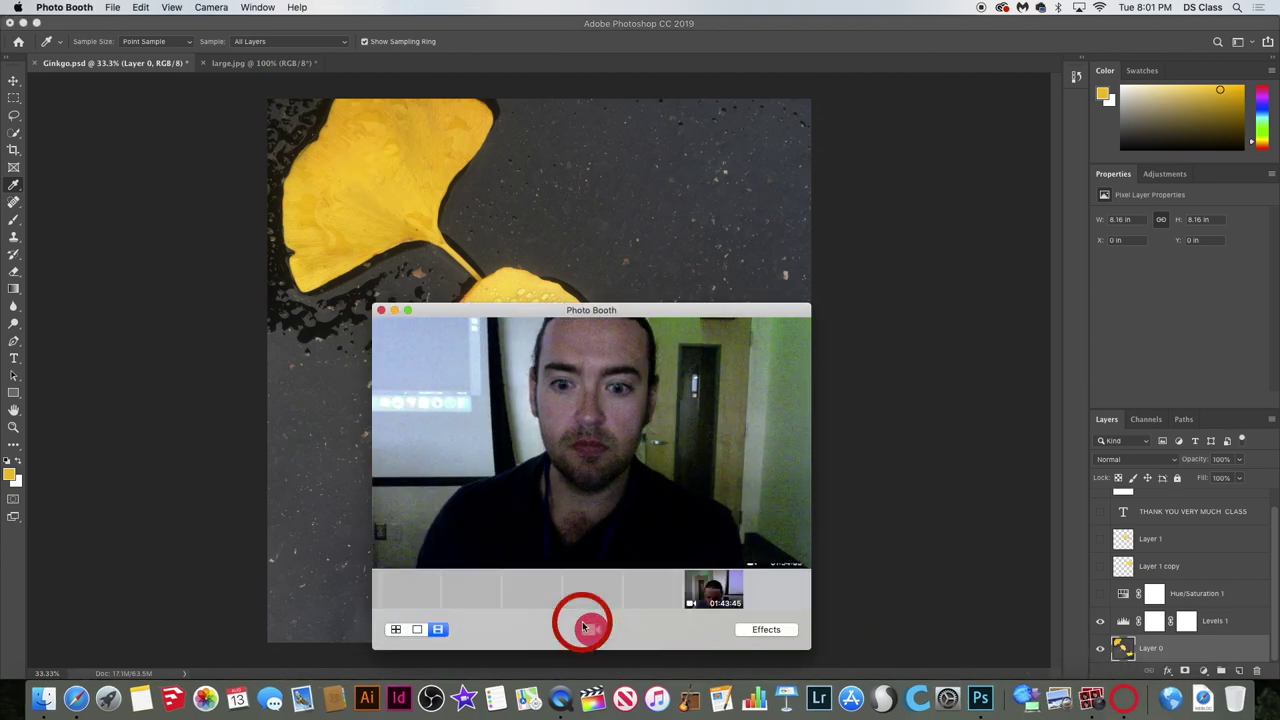